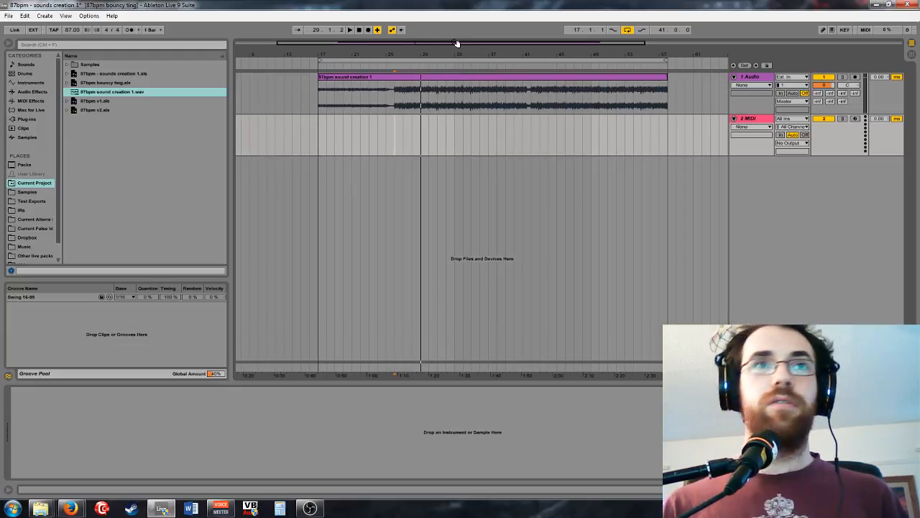
{"action": "left_click_drag", "start_coordinate": [440, 44], "coordinate": [442, 40]}
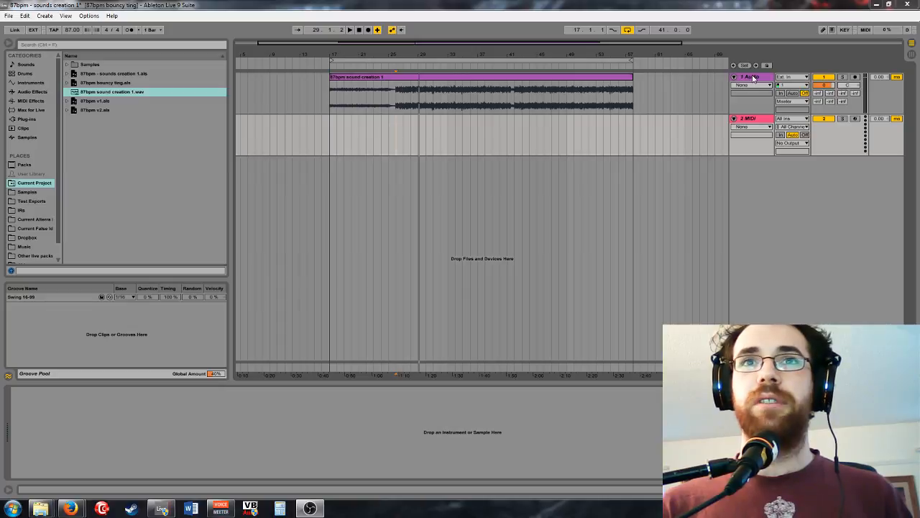
{"action": "double_click", "coordinate": [752, 78]}
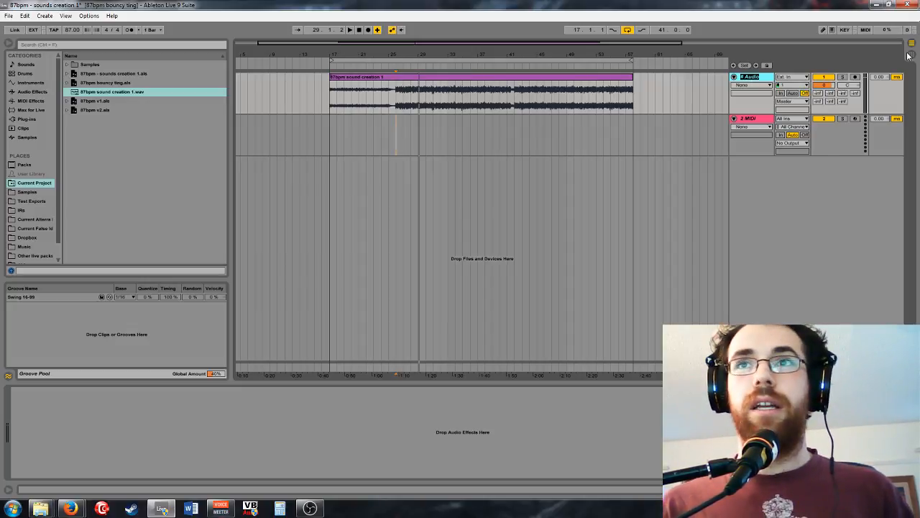
{"action": "left_click", "coordinate": [616, 116]}
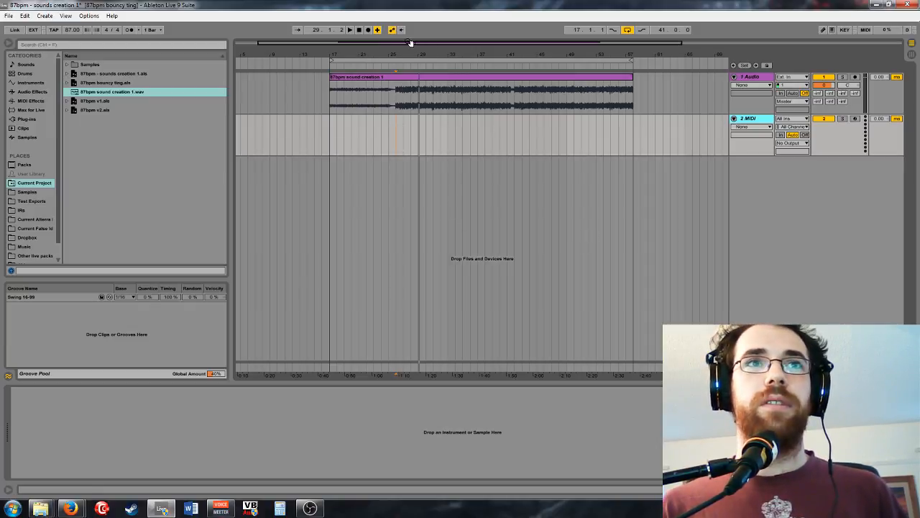
{"action": "mouse_move", "coordinate": [410, 43]}
{"action": "left_mouse_down"}
{"action": "mouse_move", "coordinate": [412, 93]}
{"action": "mouse_move", "coordinate": [415, 54]}
{"action": "left_mouse_up"}
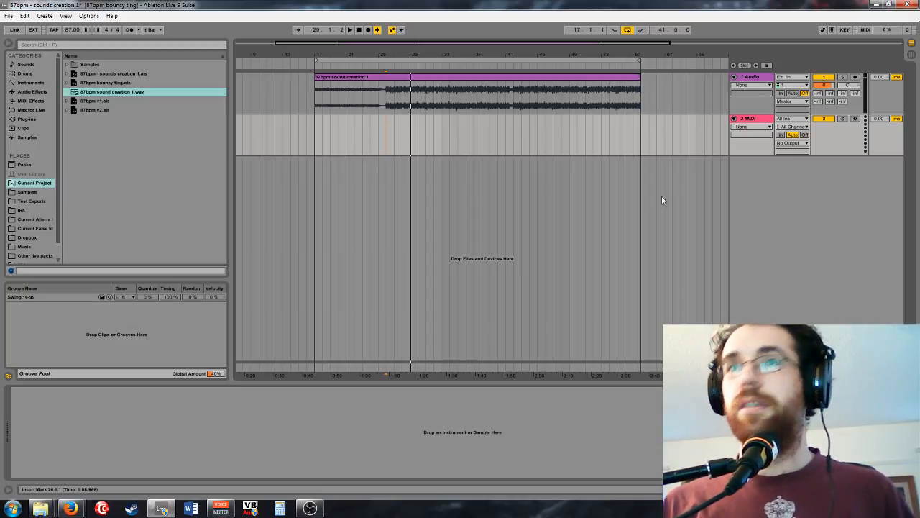
{"action": "left_click_drag", "start_coordinate": [444, 44], "coordinate": [443, 54]}
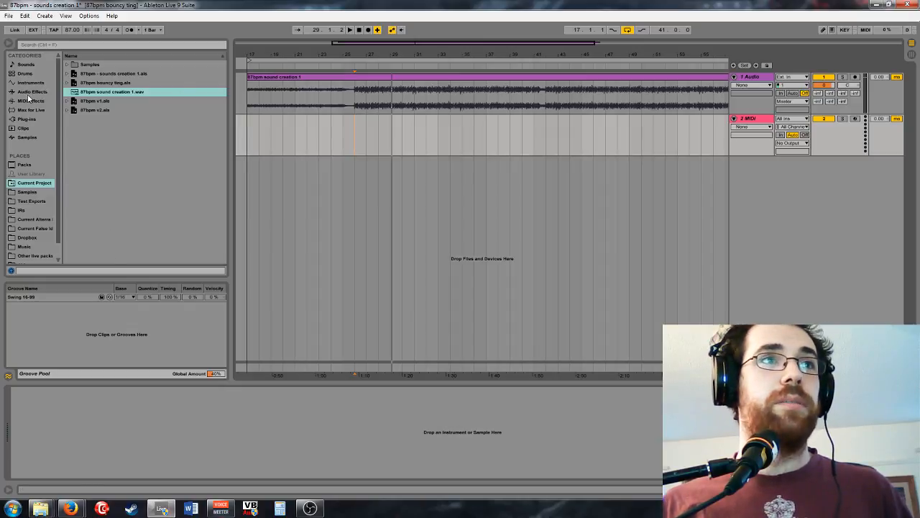
Step: Browse the installed packs and open the Opus folder within the Retro Synths pack's Samples
{"action": "left_click", "coordinate": [29, 119]}
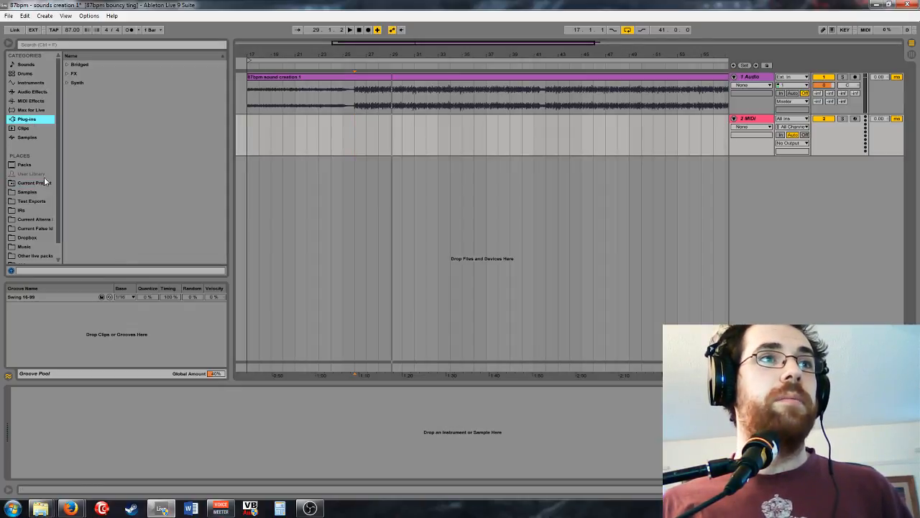
{"action": "left_click", "coordinate": [22, 166]}
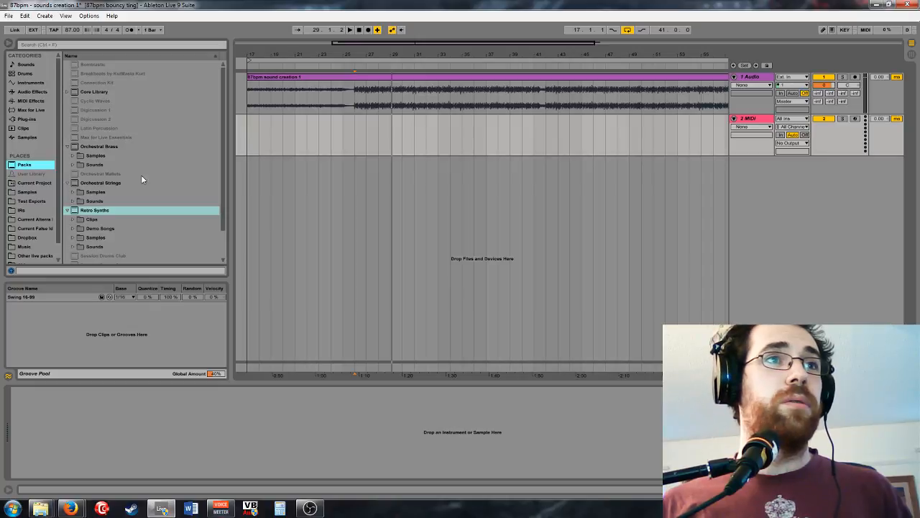
{"action": "scroll", "coordinate": [83, 189], "scroll_direction": "down", "scroll_amount": 2}
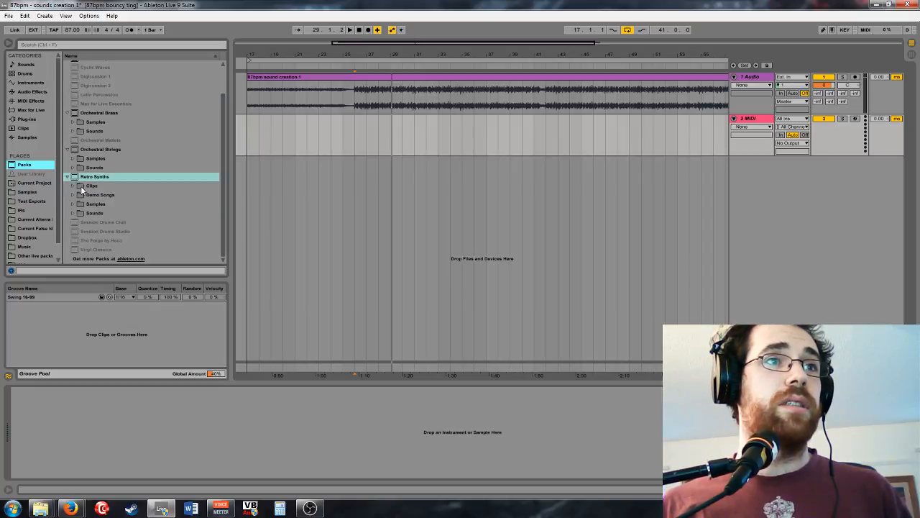
{"action": "left_click", "coordinate": [73, 204]}
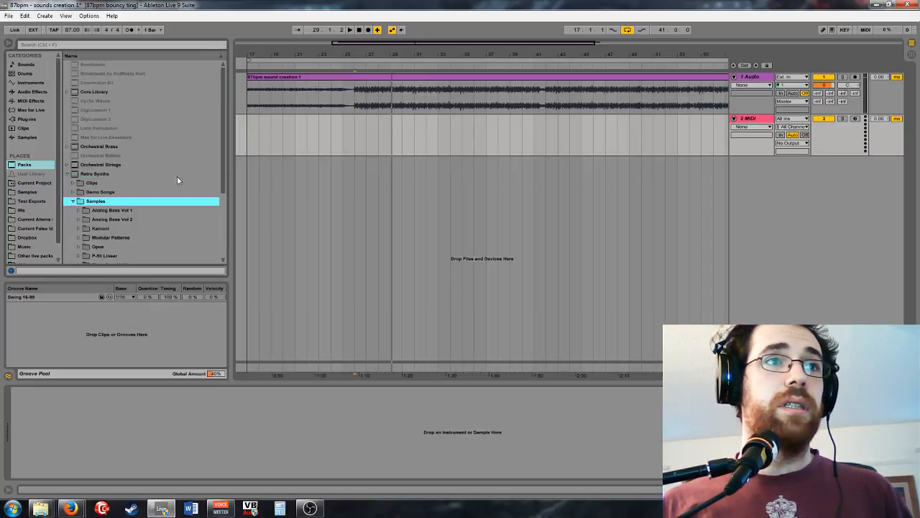
{"action": "scroll", "coordinate": [176, 176], "scroll_direction": "down", "scroll_amount": 5}
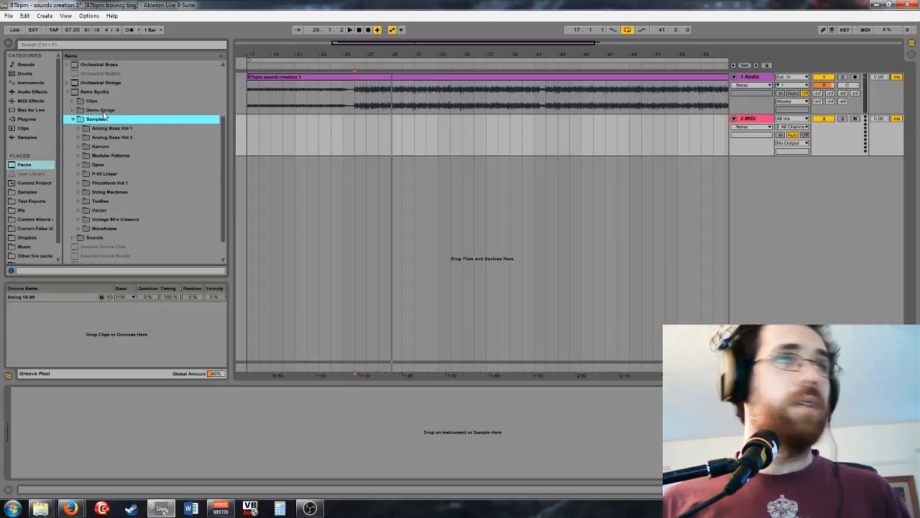
{"action": "left_click", "coordinate": [82, 165]}
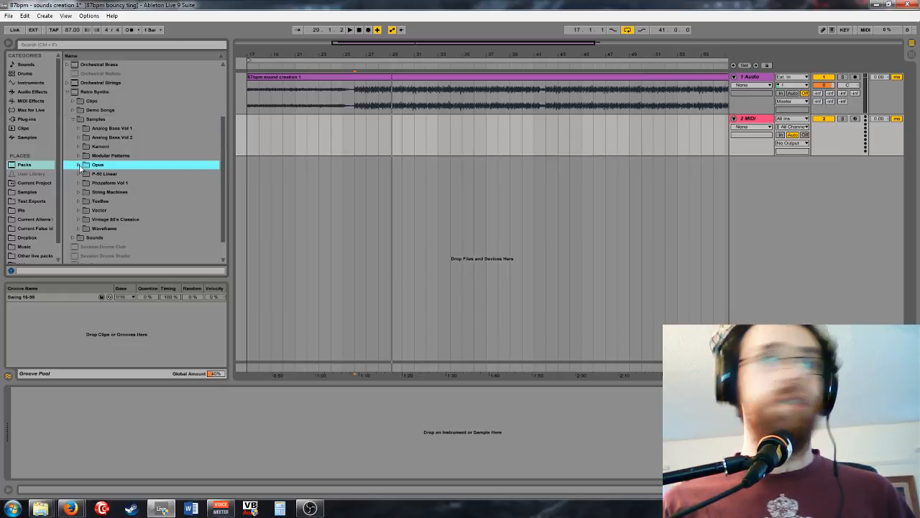
{"action": "left_click", "coordinate": [78, 164]}
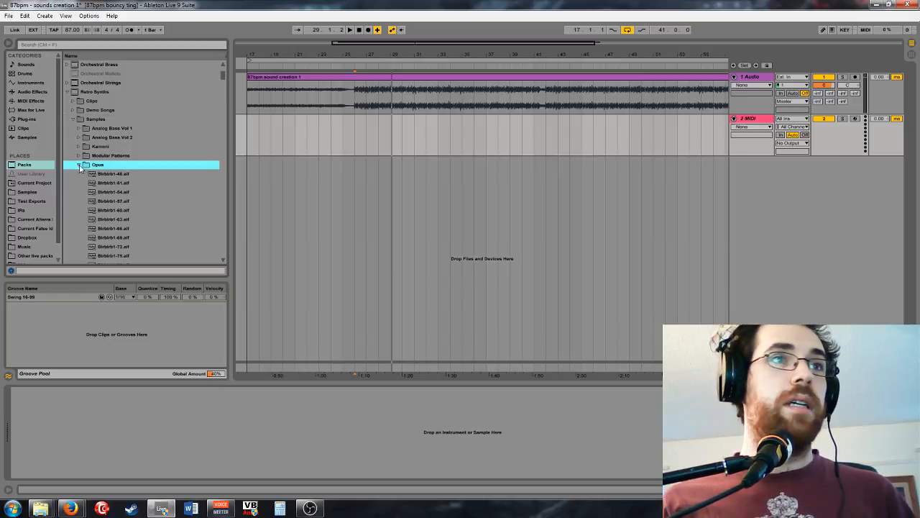
Step: Preview several of the first audio samples in the Opus samples folder, up to number 87 of the first series
{"action": "left_click", "coordinate": [118, 175]}
{"action": "left_click", "coordinate": [122, 182]}
{"action": "left_click", "coordinate": [119, 220]}
{"action": "scroll", "coordinate": [174, 257], "scroll_direction": "down", "scroll_amount": 2}
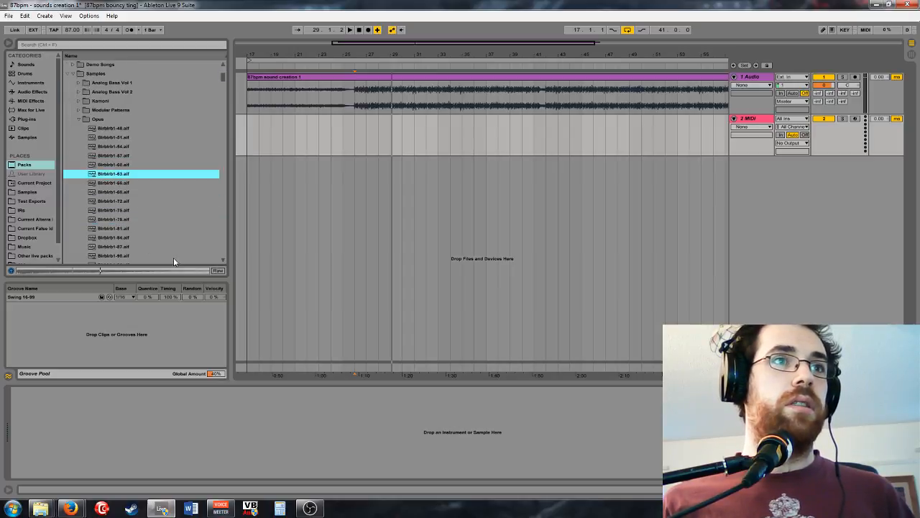
{"action": "left_click", "coordinate": [115, 219]}
{"action": "scroll", "coordinate": [116, 219], "scroll_direction": "down", "scroll_amount": 3}
{"action": "left_click", "coordinate": [116, 219]}
{"action": "scroll", "coordinate": [116, 219], "scroll_direction": "down", "scroll_amount": 3}
{"action": "scroll", "coordinate": [116, 219], "scroll_direction": "up", "scroll_amount": 3}
{"action": "left_click", "coordinate": [114, 202]}
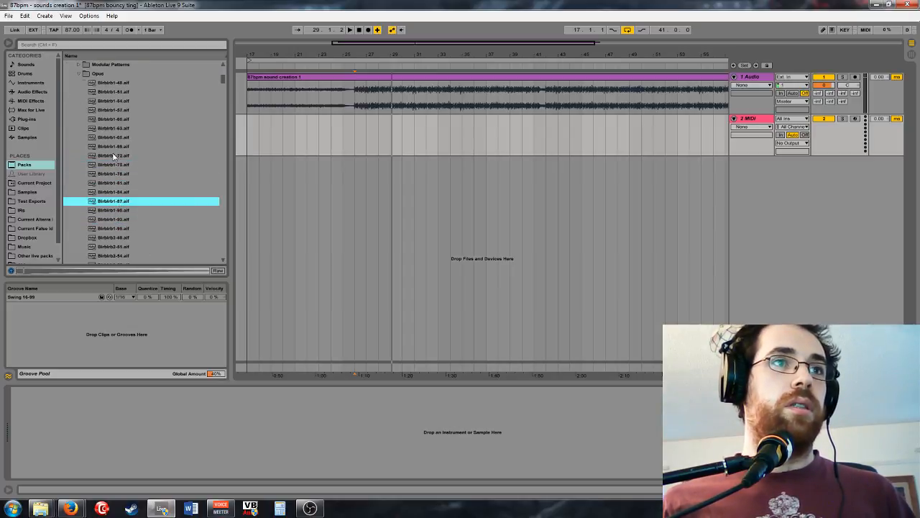
Step: Collapse the Retro Synths Samples folder and open the Opus preset folder within the pack's Sounds
{"action": "key", "text": "Left"}
{"action": "key", "text": "Left"}
{"action": "left_click", "coordinate": [71, 94]}
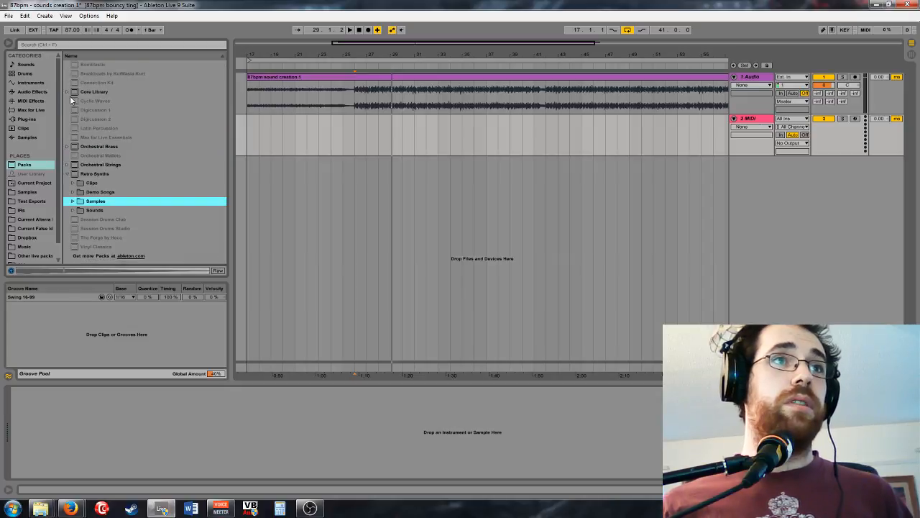
{"action": "left_click", "coordinate": [72, 210]}
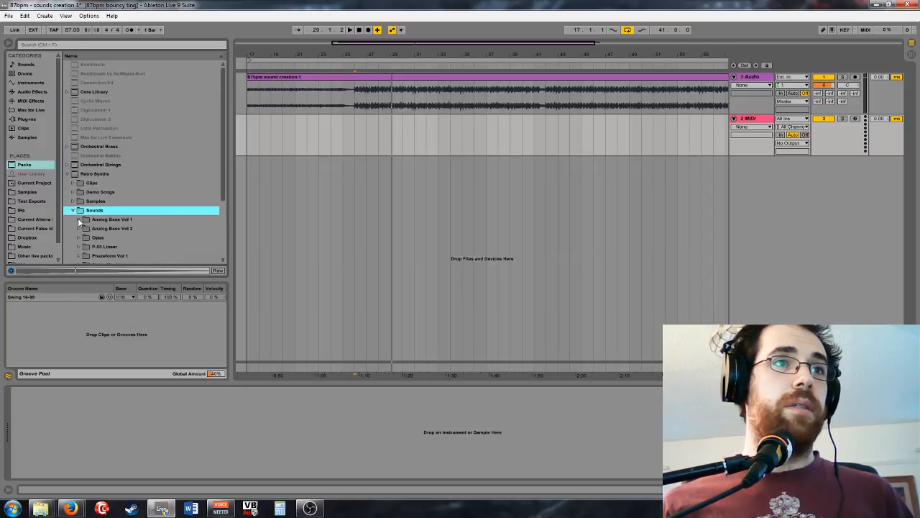
{"action": "scroll", "coordinate": [107, 223], "scroll_direction": "down", "scroll_amount": 2}
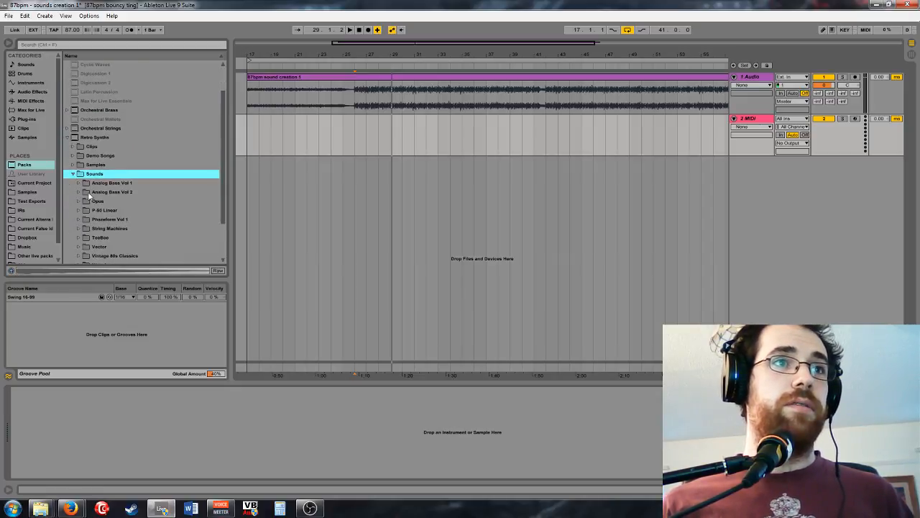
{"action": "scroll", "coordinate": [134, 178], "scroll_direction": "down", "scroll_amount": 3}
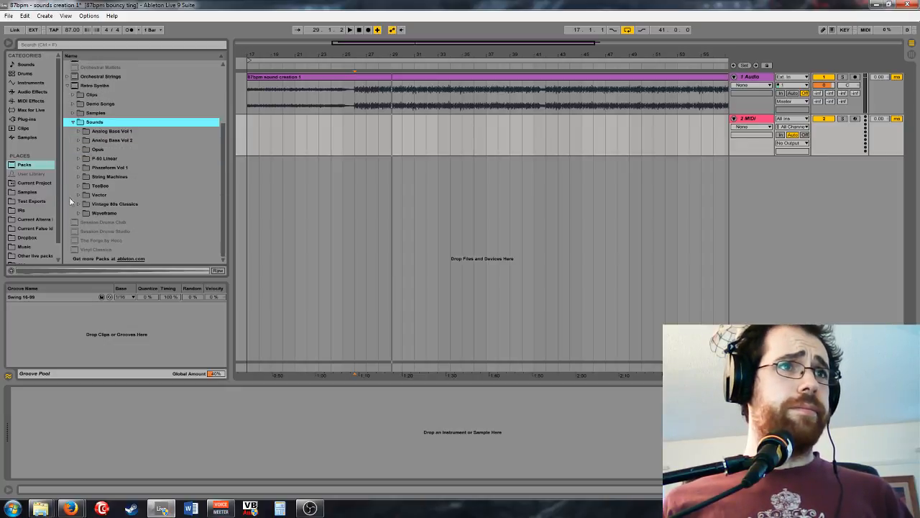
{"action": "left_click", "coordinate": [81, 153]}
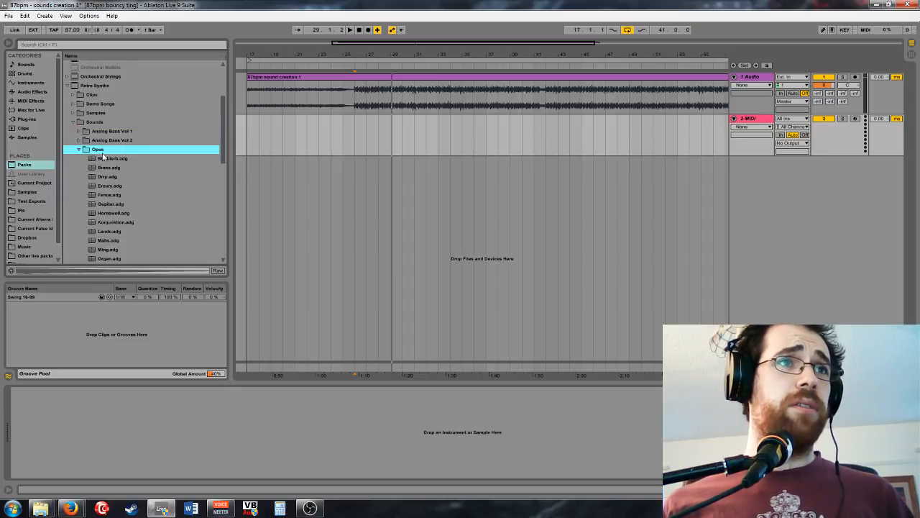
{"action": "scroll", "coordinate": [146, 170], "scroll_direction": "down", "scroll_amount": 3}
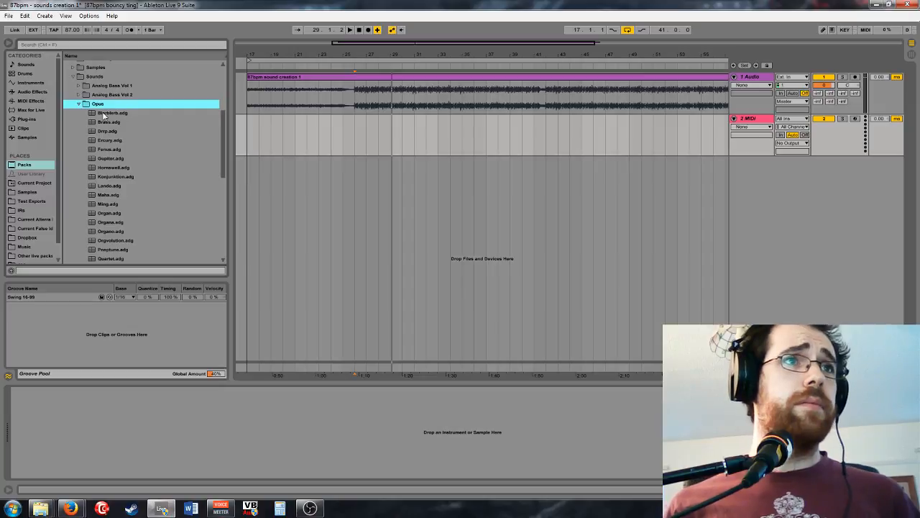
Step: Preview Opus presets in the first part of the list, including Konjunktion, Ercury and Organo
{"action": "key", "text": "Down"}
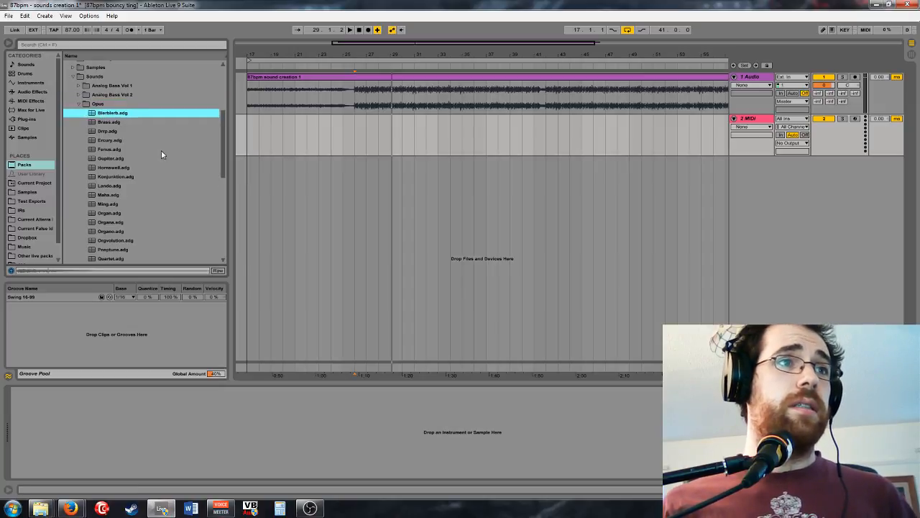
{"action": "left_click", "coordinate": [108, 131]}
{"action": "left_click", "coordinate": [119, 176]}
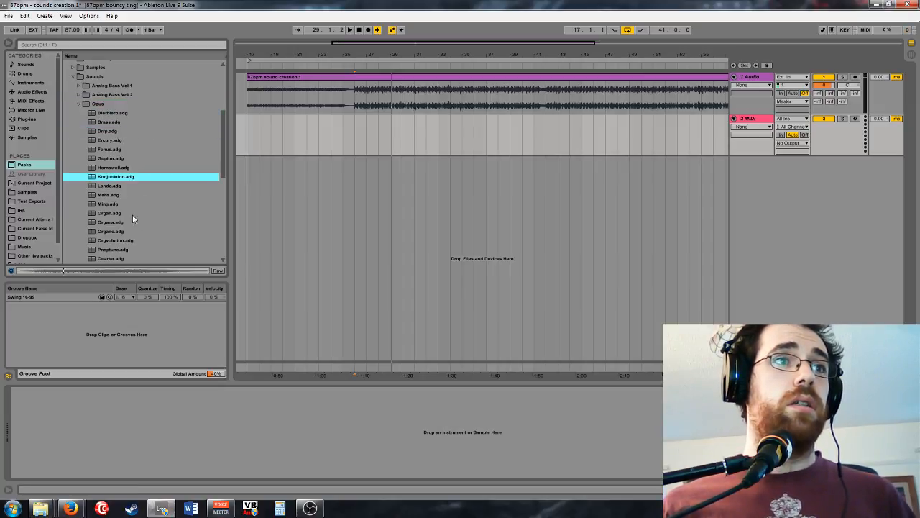
{"action": "left_click", "coordinate": [119, 150]}
{"action": "left_click", "coordinate": [117, 140]}
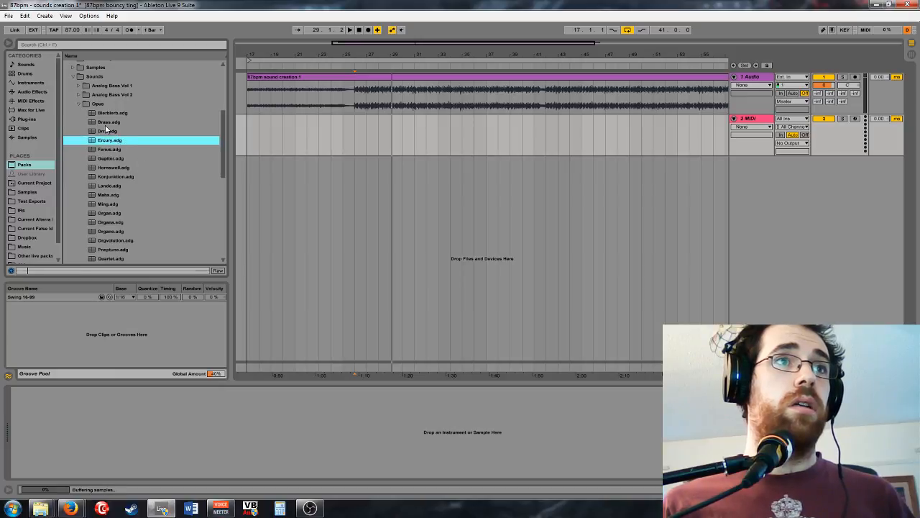
{"action": "left_click", "coordinate": [108, 131]}
{"action": "left_click", "coordinate": [109, 213]}
{"action": "left_click", "coordinate": [109, 231]}
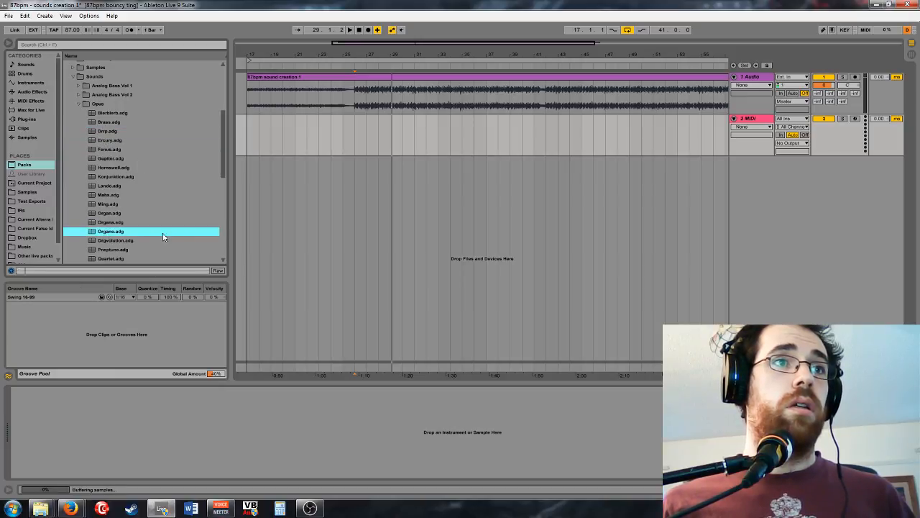
{"action": "left_click", "coordinate": [105, 223]}
Step: Preview further Opus presets, including Ranus, Stabberface, Toobah and Xybrid-Orgstrings
{"action": "scroll", "coordinate": [150, 228], "scroll_direction": "down", "scroll_amount": 3}
{"action": "left_click", "coordinate": [122, 213]}
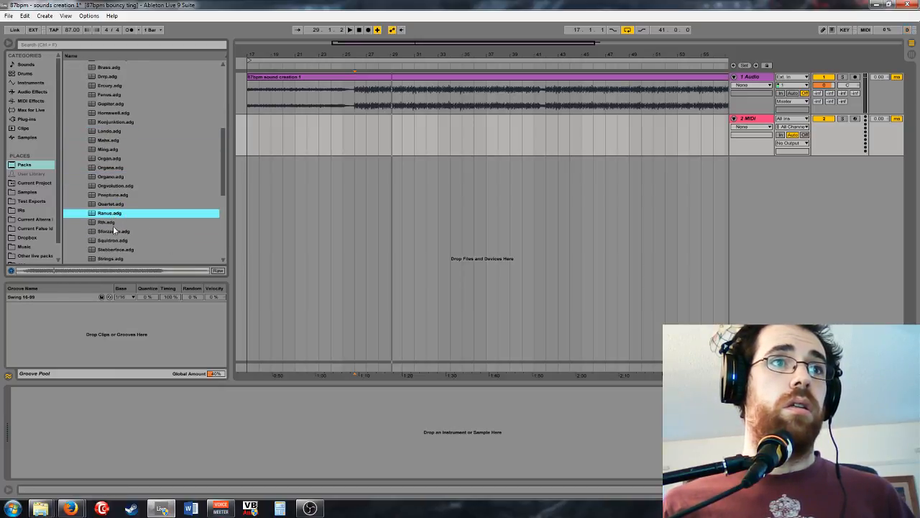
{"action": "left_click", "coordinate": [144, 230]}
{"action": "left_click", "coordinate": [181, 247]}
{"action": "scroll", "coordinate": [151, 230], "scroll_direction": "down", "scroll_amount": 3}
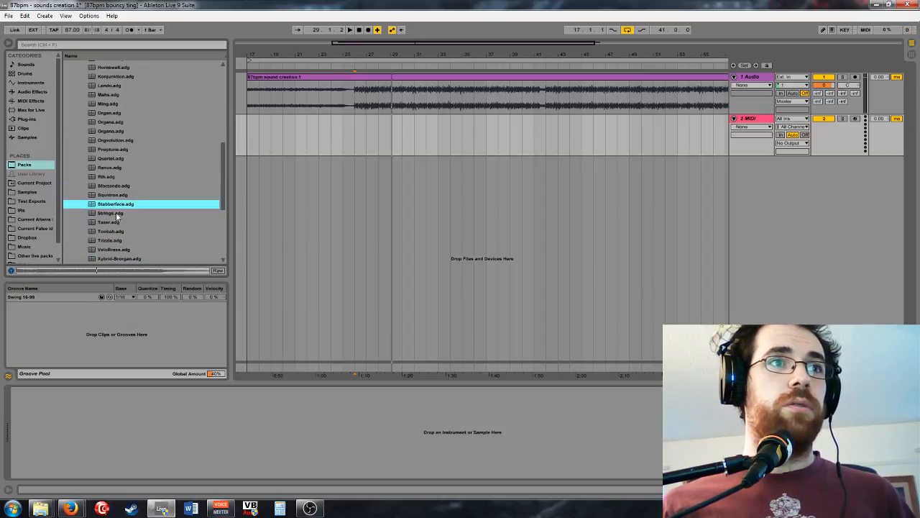
{"action": "left_click", "coordinate": [141, 231]}
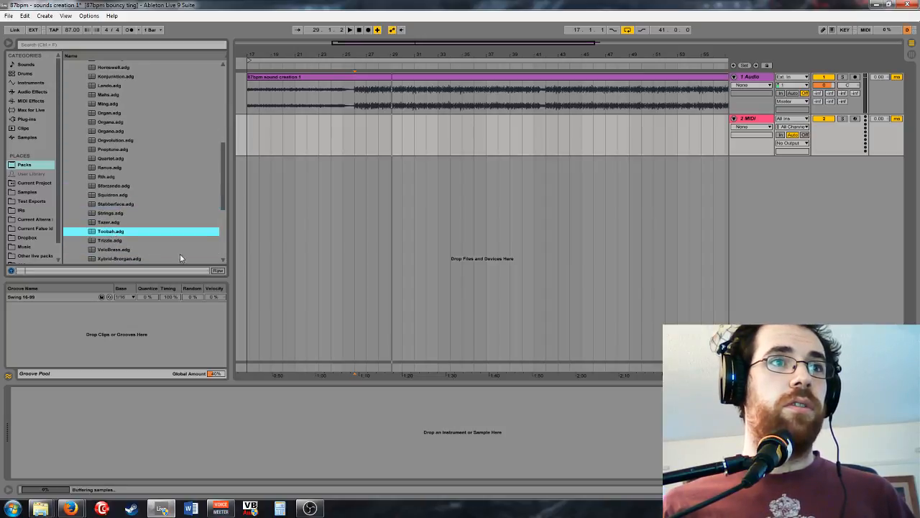
{"action": "left_click", "coordinate": [109, 243]}
{"action": "scroll", "coordinate": [135, 225], "scroll_direction": "down", "scroll_amount": 3}
{"action": "left_click", "coordinate": [113, 213]}
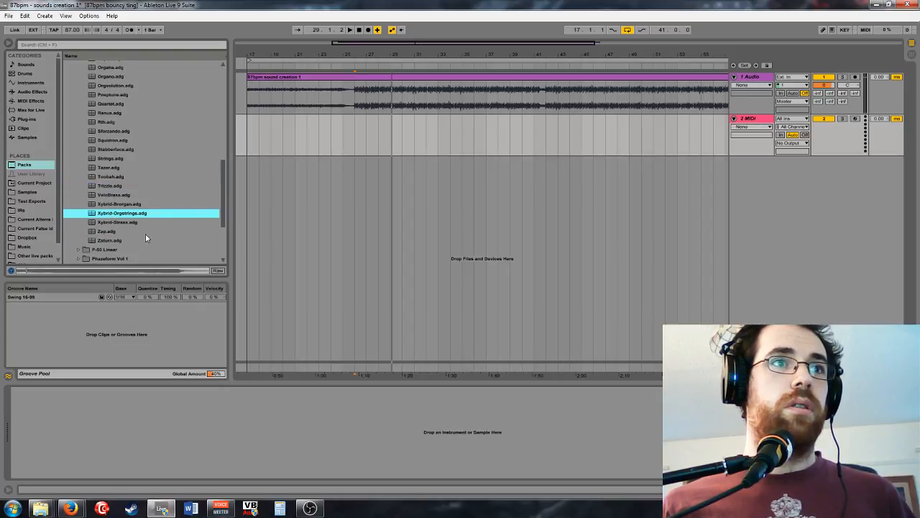
Step: Compare the last Opus presets, including Zap and Zaturn, and load the Toobah preset onto the empty MIDI track
{"action": "left_click", "coordinate": [102, 232]}
{"action": "left_click", "coordinate": [113, 241]}
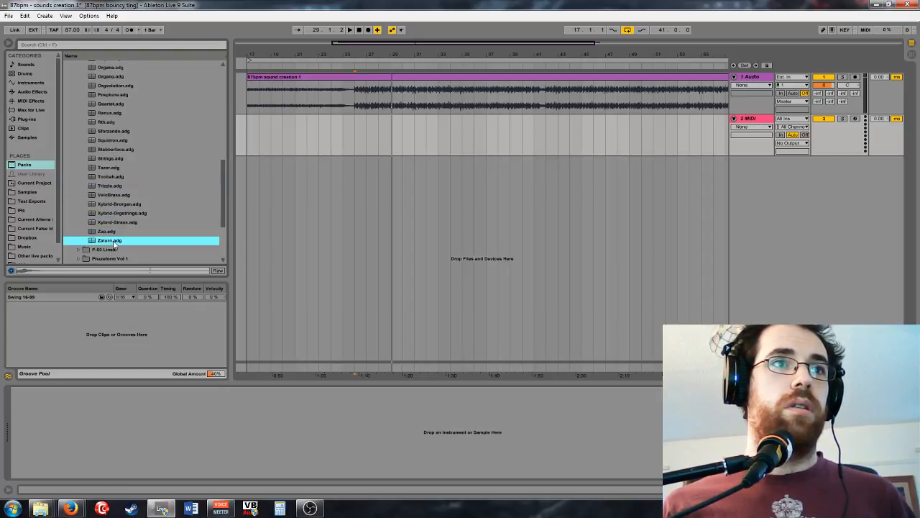
{"action": "left_click", "coordinate": [114, 235]}
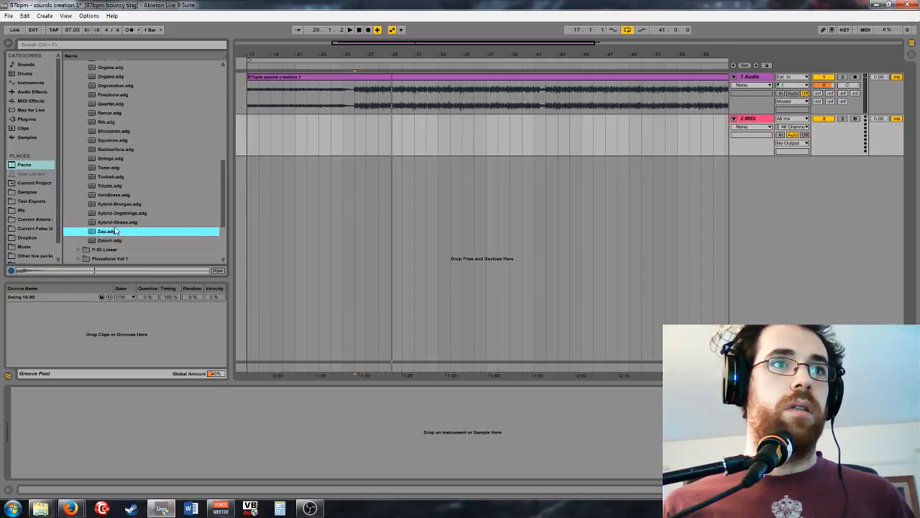
{"action": "left_click", "coordinate": [113, 222]}
{"action": "left_click", "coordinate": [112, 240]}
{"action": "left_click", "coordinate": [117, 232]}
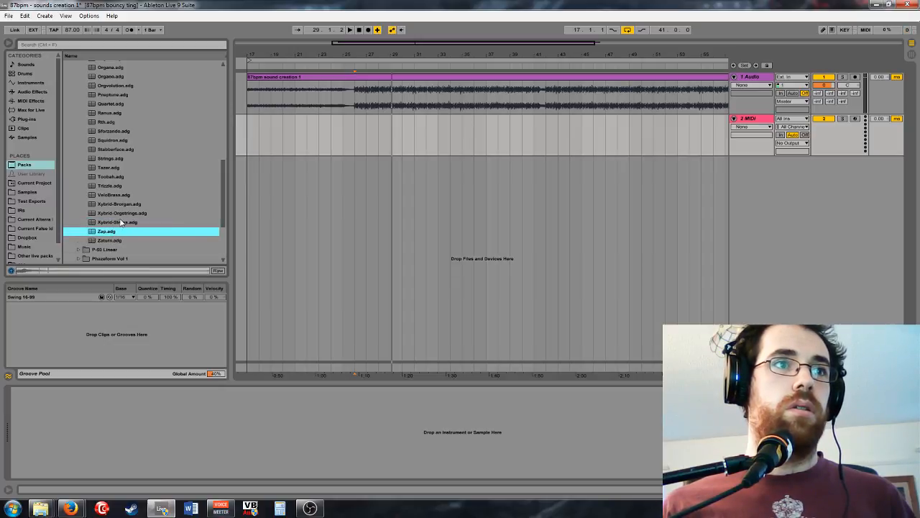
{"action": "left_click", "coordinate": [118, 176]}
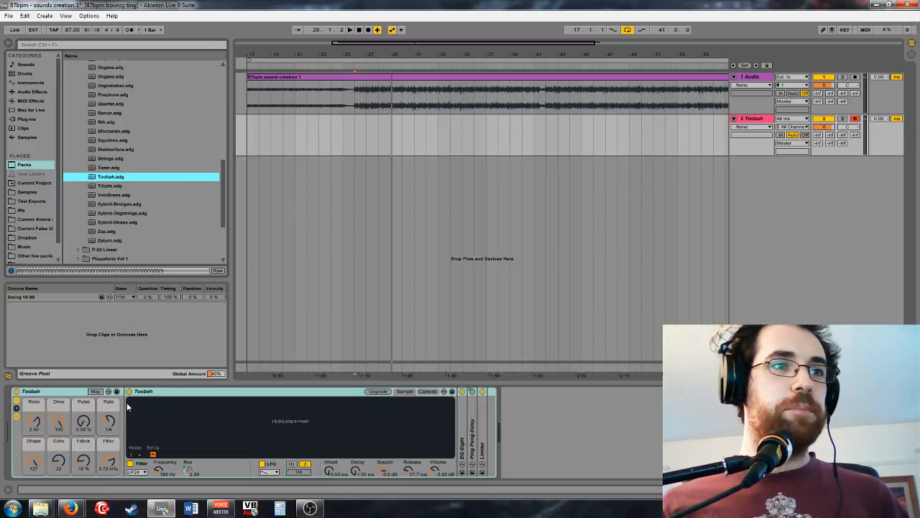
Step: Select the time range from bar 42 to bar 49 on the Toobah track
{"action": "left_click", "coordinate": [362, 149]}
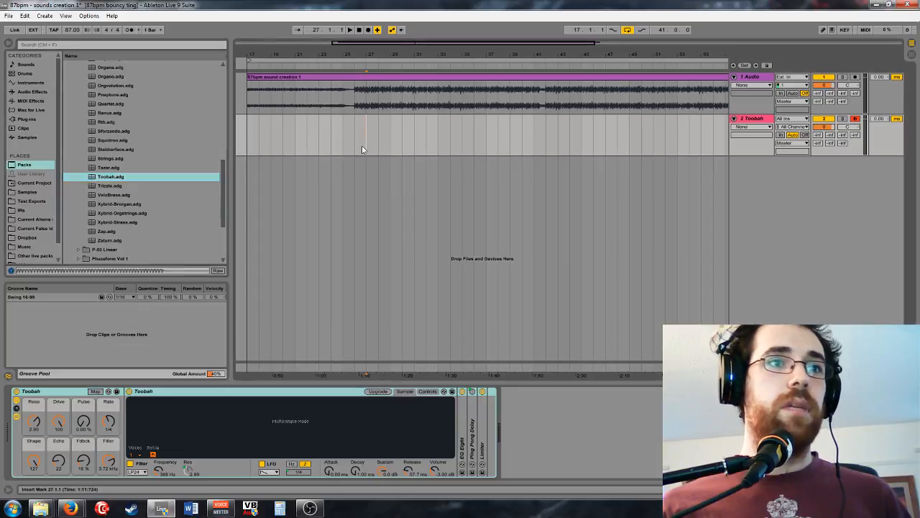
{"action": "left_click_drag", "start_coordinate": [355, 135], "coordinate": [424, 141]}
{"action": "left_click", "coordinate": [438, 139]}
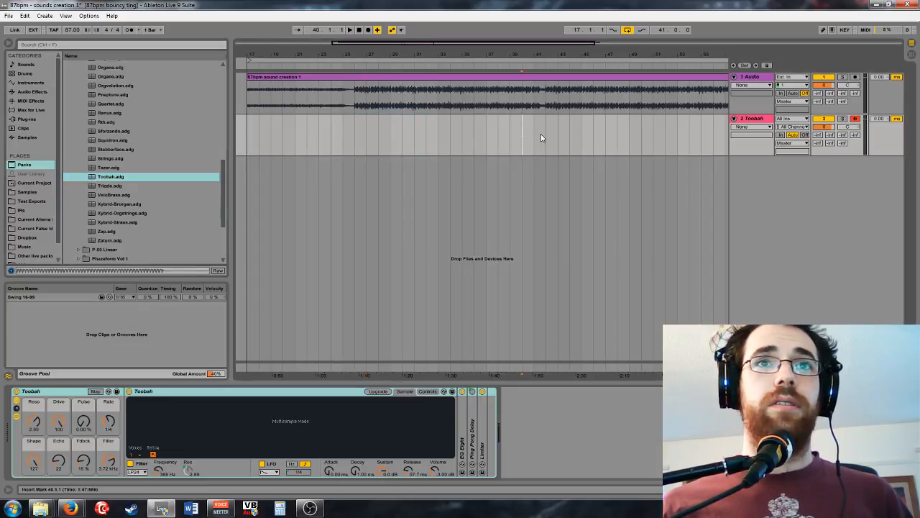
{"action": "left_click_drag", "start_coordinate": [545, 136], "coordinate": [622, 130]}
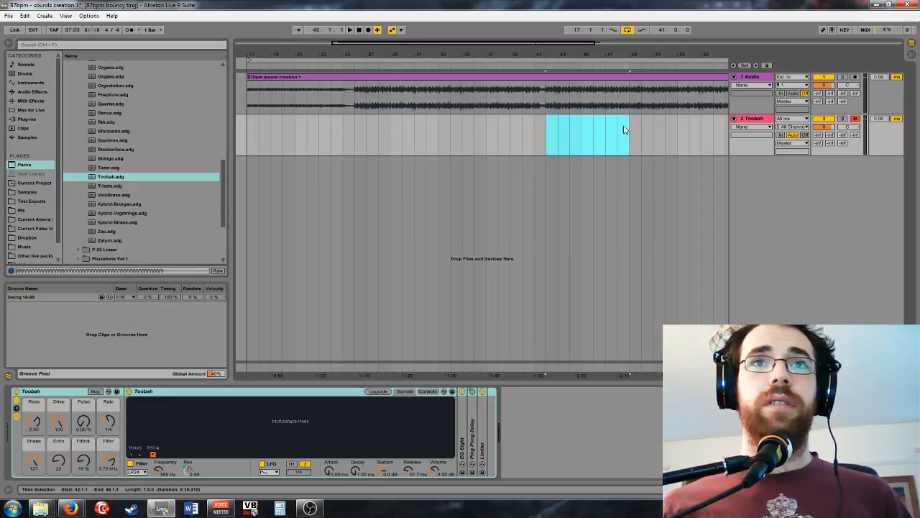
Step: Create an empty MIDI clip from bar 42 to bar 46 on the Toobah track and loop that range
{"action": "left_click", "coordinate": [546, 136]}
{"action": "key", "text": "space"}
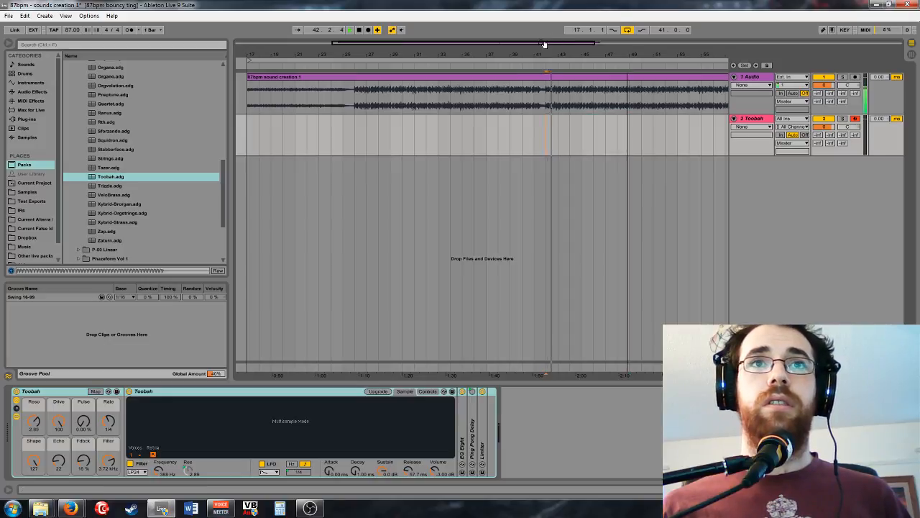
{"action": "left_click_drag", "start_coordinate": [544, 45], "coordinate": [521, 115]}
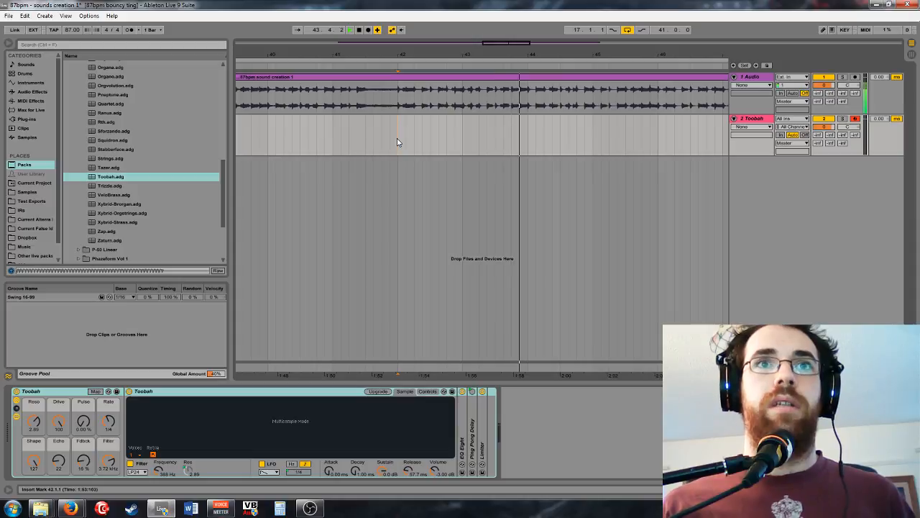
{"action": "left_click_drag", "start_coordinate": [397, 142], "coordinate": [656, 155]}
{"action": "key", "text": "ctrl+shift+m"}
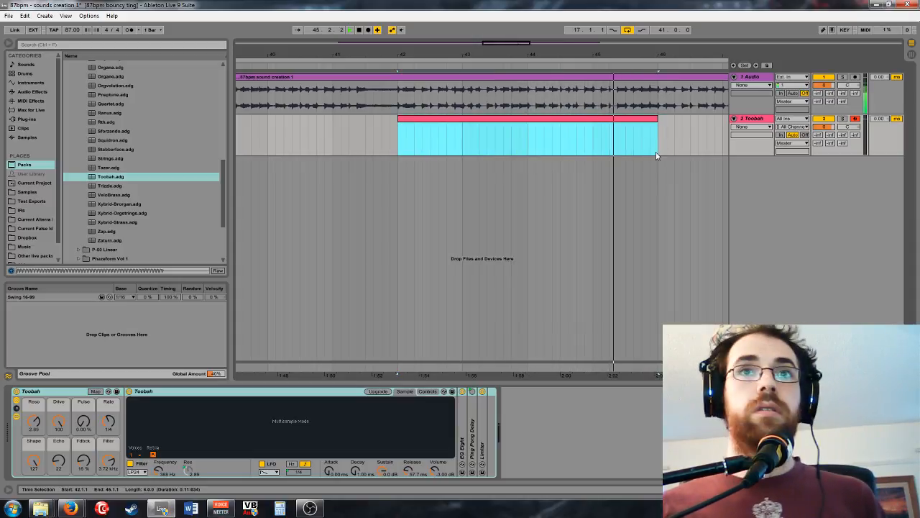
{"action": "key", "text": "ctrl+l"}
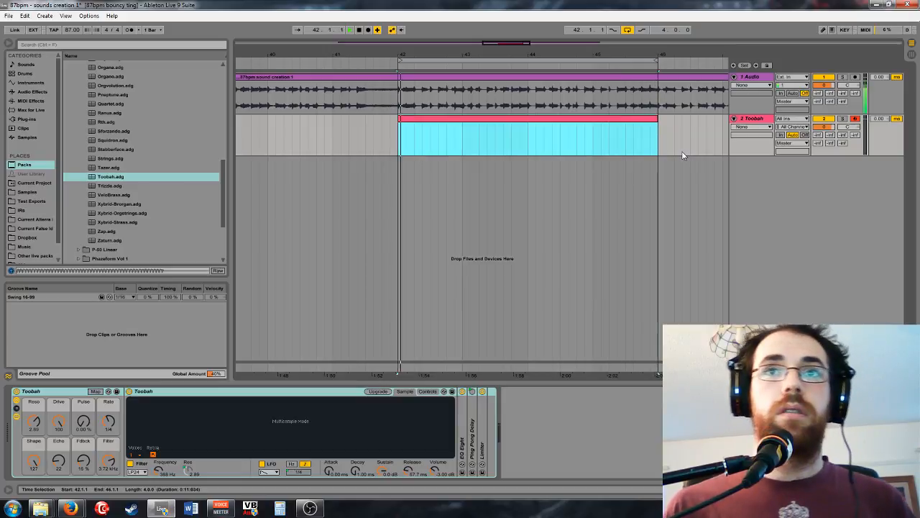
Step: Show the new clip's note editor at a larger height and turn on note preview
{"action": "key", "text": "shift+Tab"}
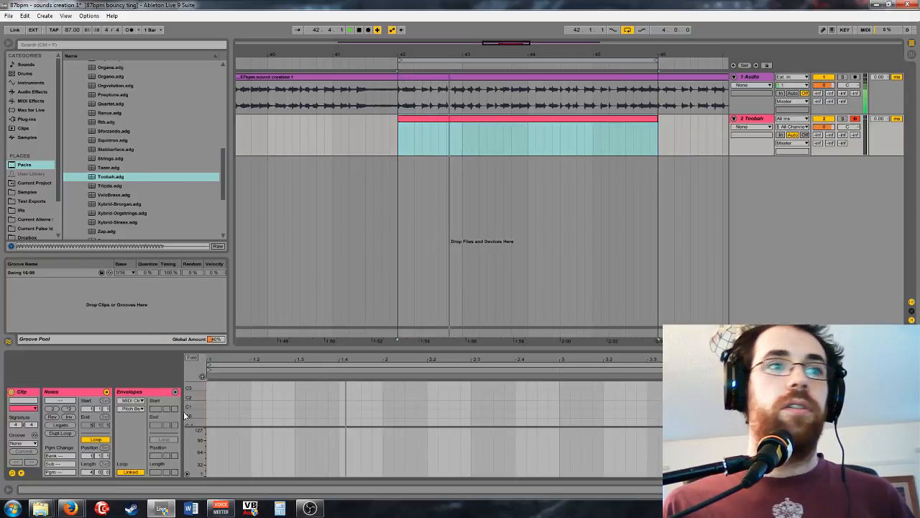
{"action": "left_click_drag", "start_coordinate": [232, 351], "coordinate": [233, 238]}
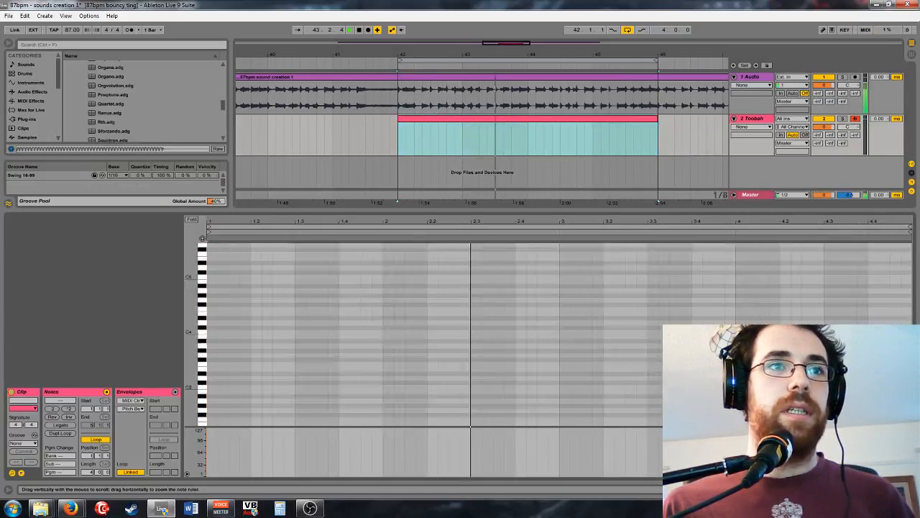
{"action": "left_click_drag", "start_coordinate": [191, 318], "coordinate": [205, 317]}
{"action": "left_click", "coordinate": [202, 238]}
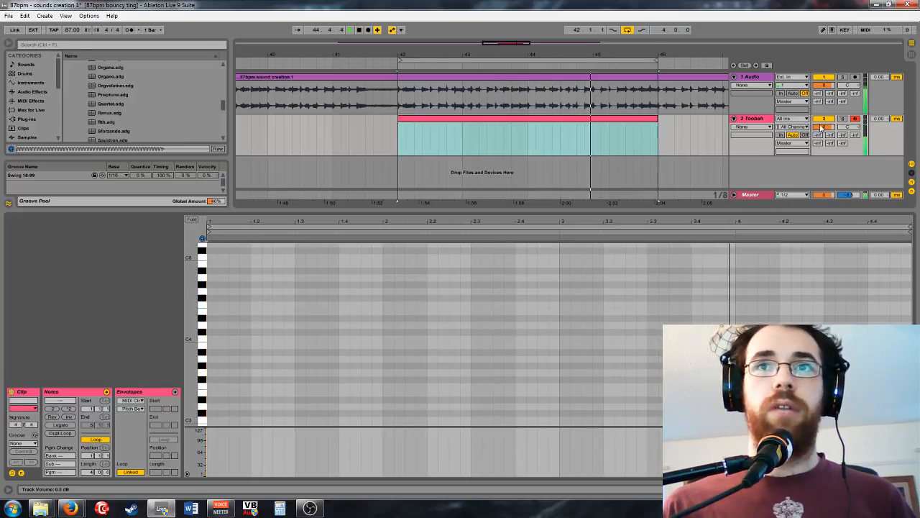
Step: Lower the Toobah track's volume and audition pitches across the C4 to C6 octaves in the clip's note editor
{"action": "left_click_drag", "start_coordinate": [824, 127], "coordinate": [823, 140]}
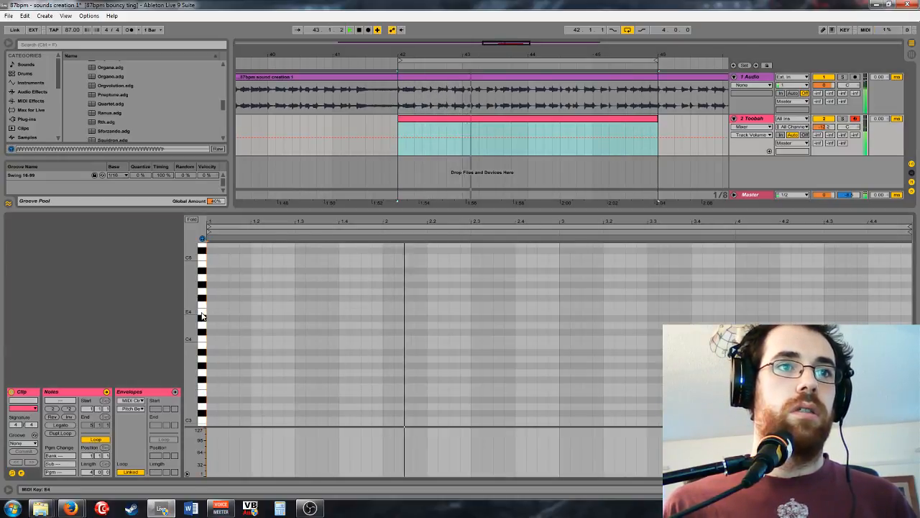
{"action": "scroll", "coordinate": [202, 287], "scroll_direction": "up", "scroll_amount": 2}
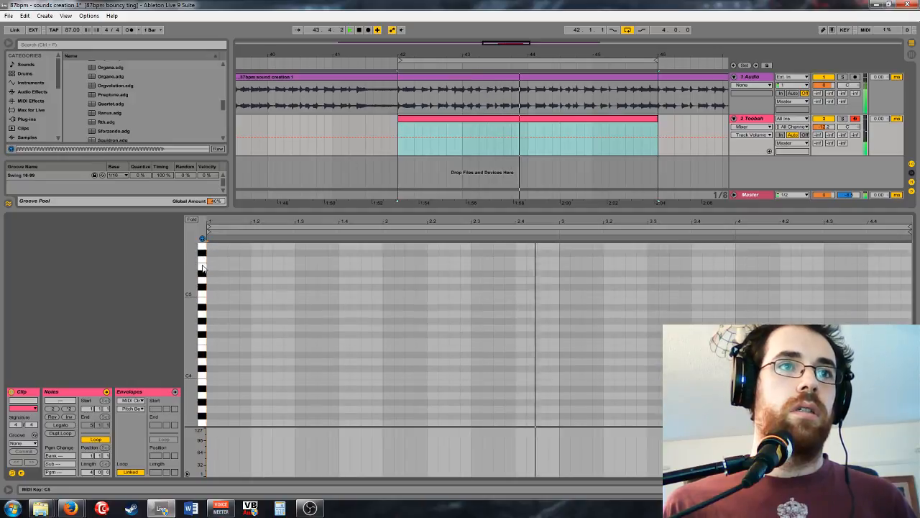
{"action": "scroll", "coordinate": [245, 309], "scroll_direction": "down", "scroll_amount": 3}
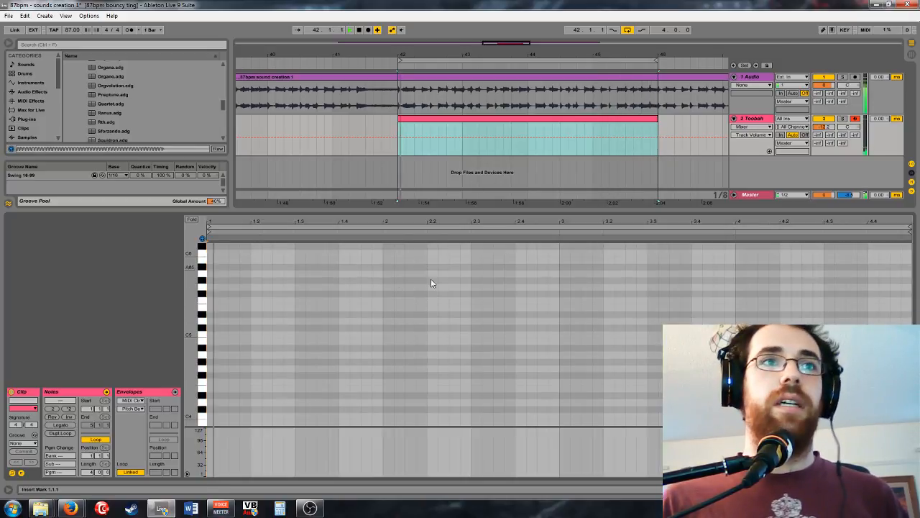
{"action": "scroll", "coordinate": [421, 252], "scroll_direction": "up", "scroll_amount": 3}
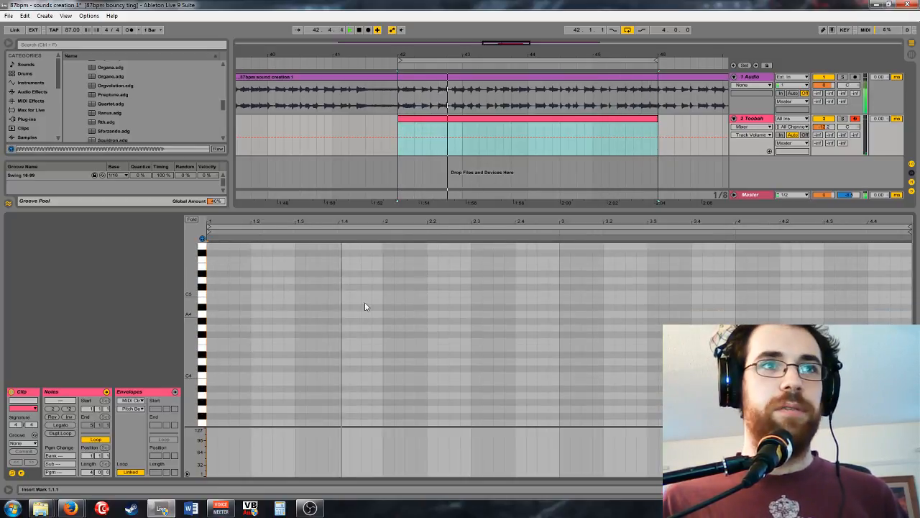
{"action": "scroll", "coordinate": [369, 355], "scroll_direction": "up", "scroll_amount": 5}
{"action": "scroll", "coordinate": [371, 360], "scroll_direction": "up", "scroll_amount": 1}
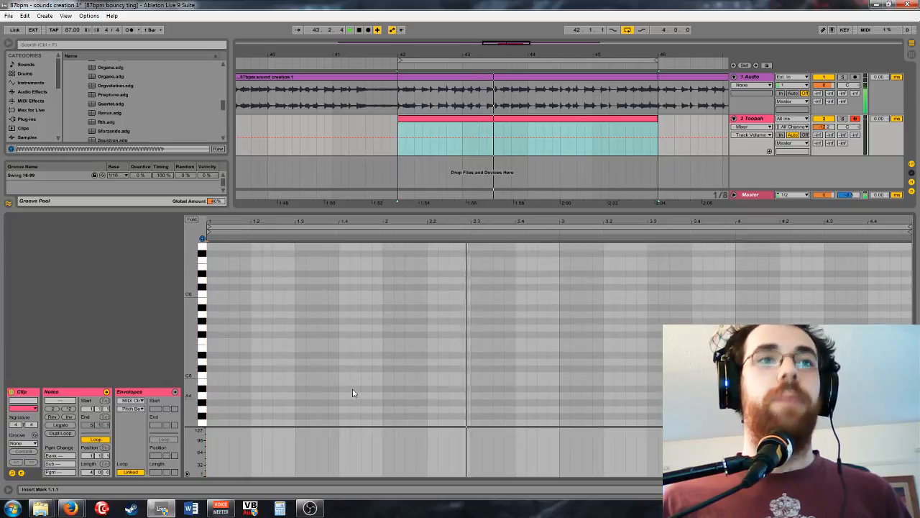
{"action": "scroll", "coordinate": [409, 293], "scroll_direction": "up", "scroll_amount": 1}
{"action": "scroll", "coordinate": [402, 296], "scroll_direction": "up", "scroll_amount": 1}
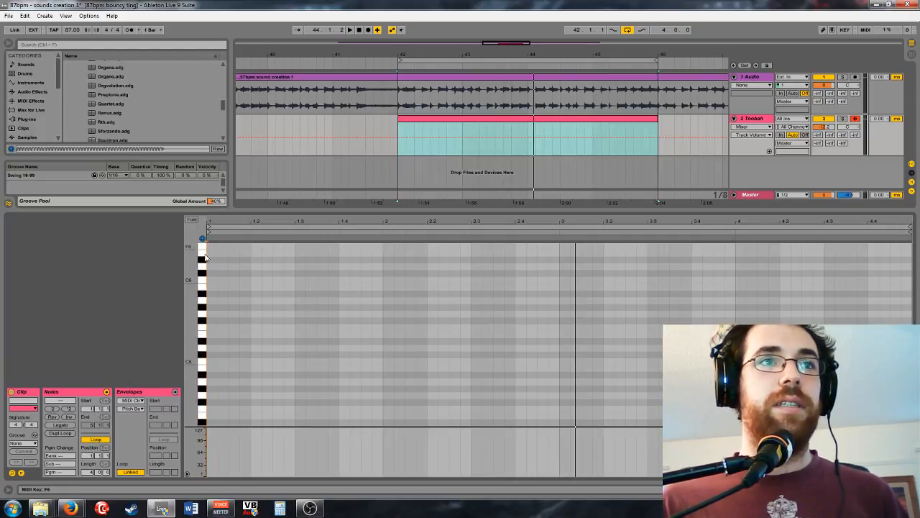
{"action": "mouse_move", "coordinate": [510, 47]}
{"action": "left_mouse_down"}
{"action": "mouse_move", "coordinate": [505, 30]}
{"action": "mouse_move", "coordinate": [521, 56]}
{"action": "left_mouse_up"}
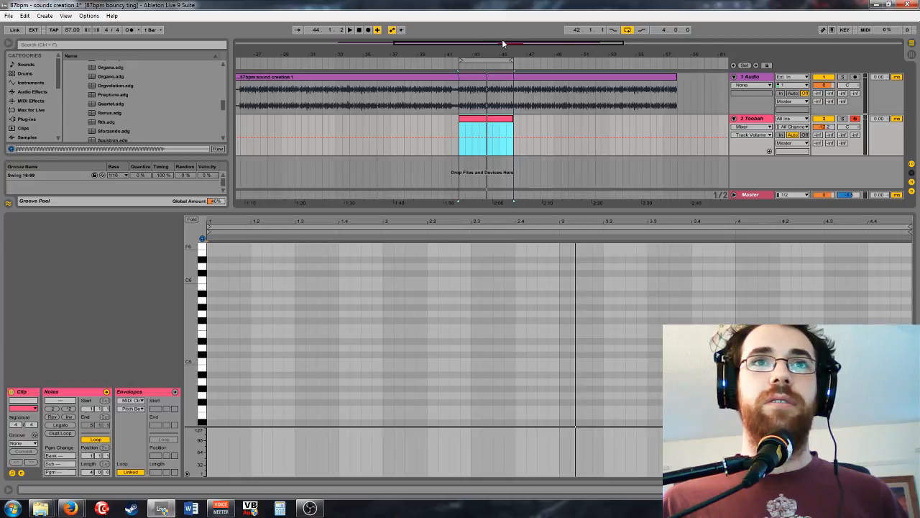
{"action": "mouse_move", "coordinate": [503, 43]}
{"action": "left_mouse_down"}
{"action": "mouse_move", "coordinate": [503, 36]}
{"action": "mouse_move", "coordinate": [514, 49]}
{"action": "mouse_move", "coordinate": [515, 40]}
{"action": "left_mouse_up"}
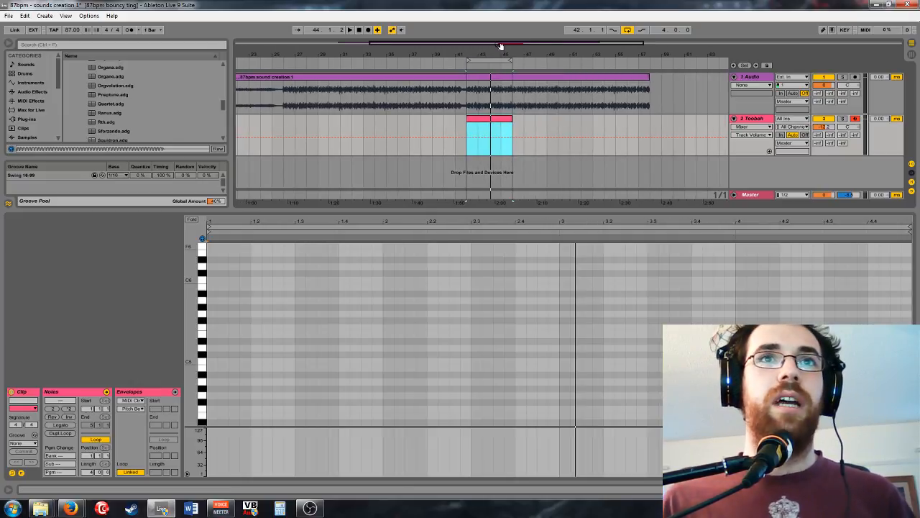
{"action": "left_click_drag", "start_coordinate": [501, 46], "coordinate": [503, 46]}
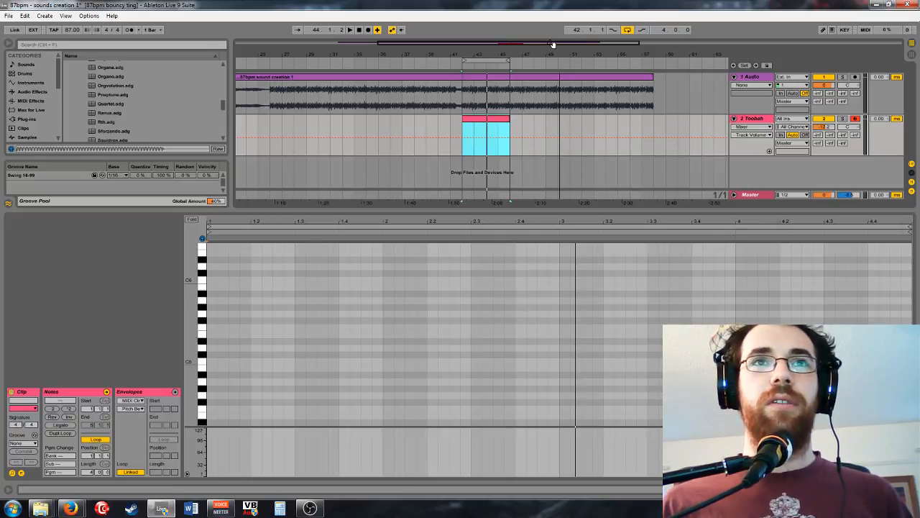
{"action": "left_click_drag", "start_coordinate": [552, 44], "coordinate": [482, 55]}
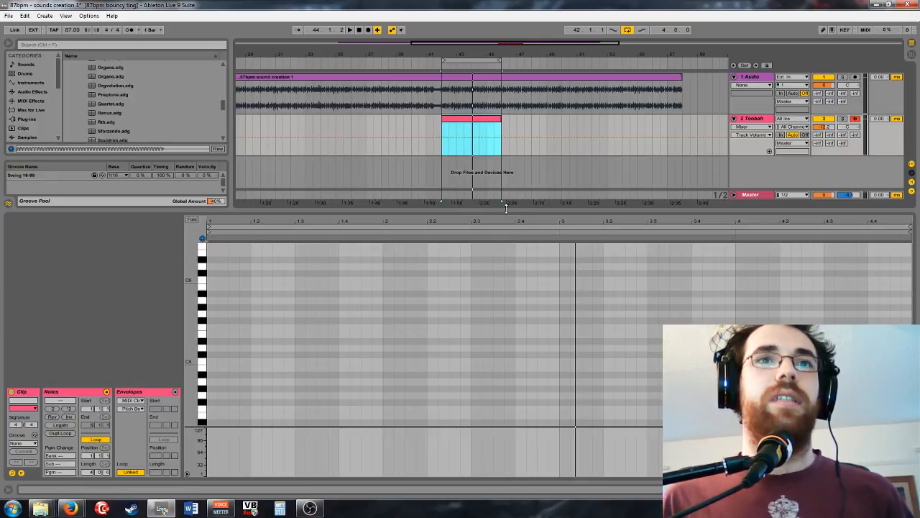
Step: Audition the piano-roll keys around E4 to find the pitch for the clip
{"action": "scroll", "coordinate": [305, 380], "scroll_direction": "down", "scroll_amount": 1}
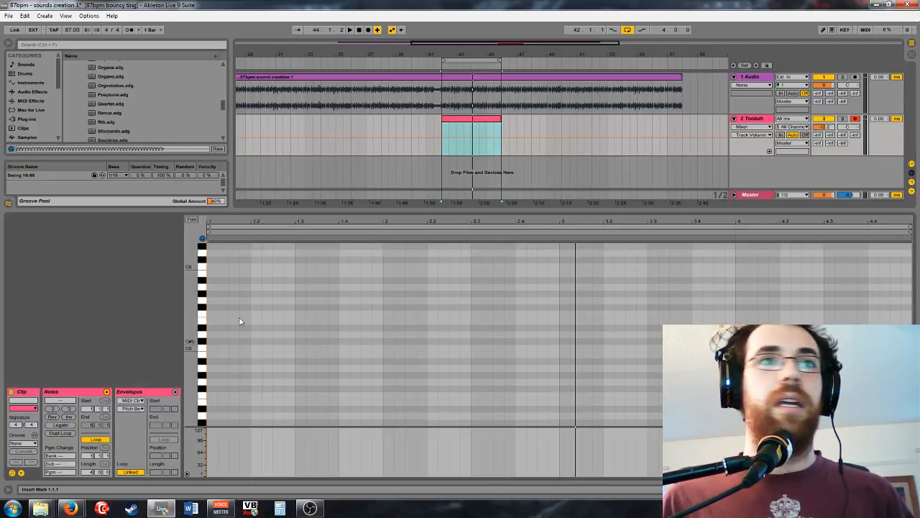
{"action": "left_click_drag", "start_coordinate": [204, 327], "coordinate": [285, 342]}
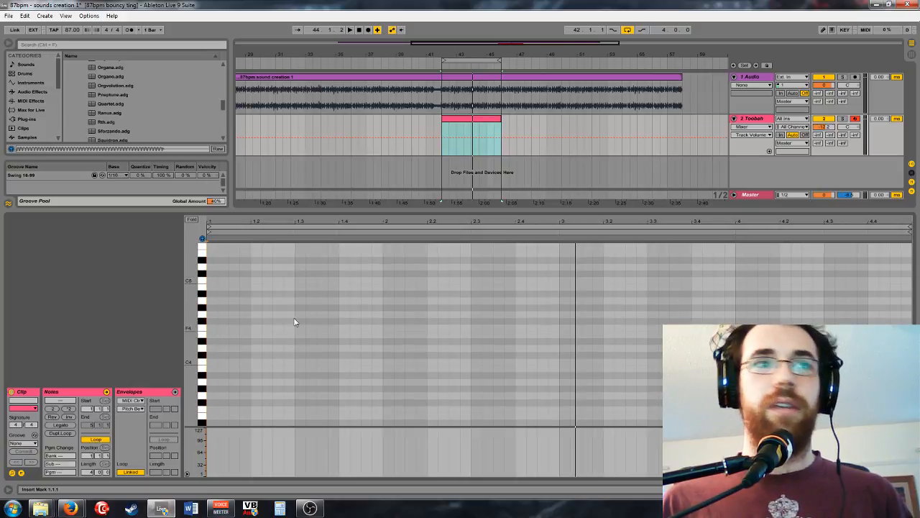
{"action": "left_click", "coordinate": [205, 336]}
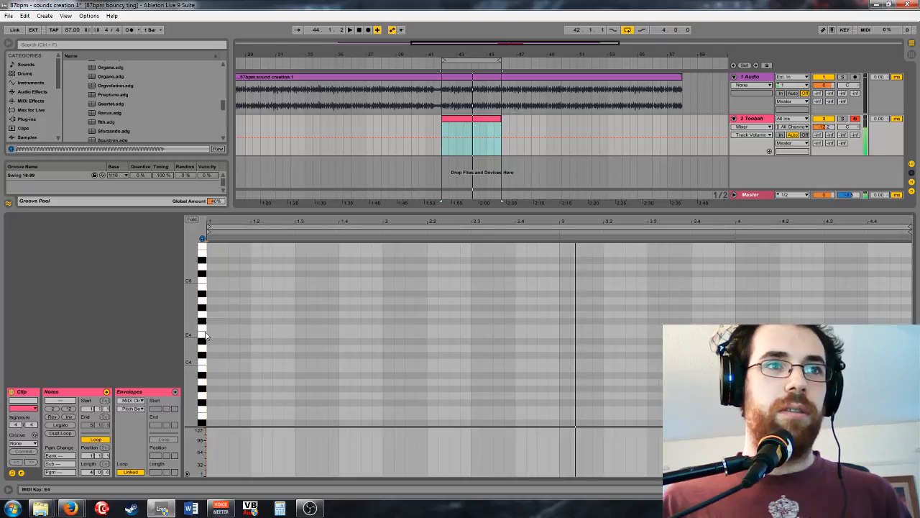
{"action": "left_click", "coordinate": [206, 335]}
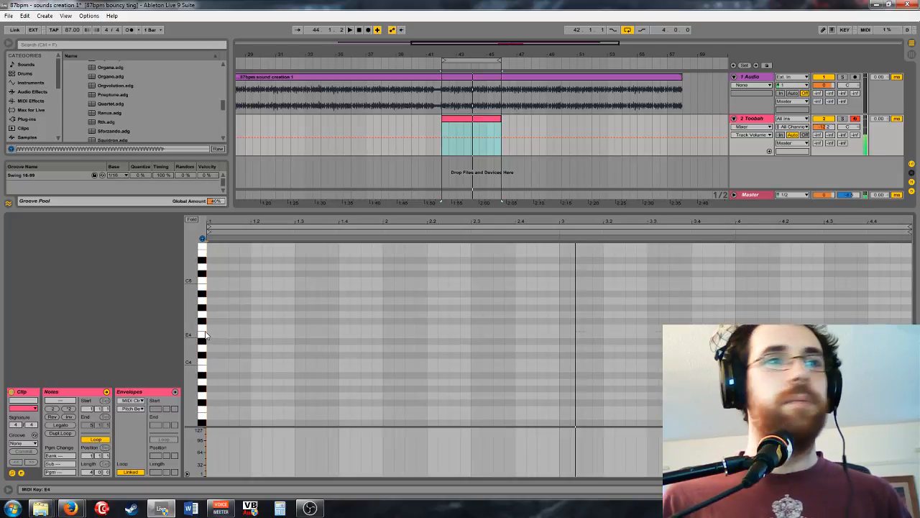
{"action": "left_click", "coordinate": [206, 335]}
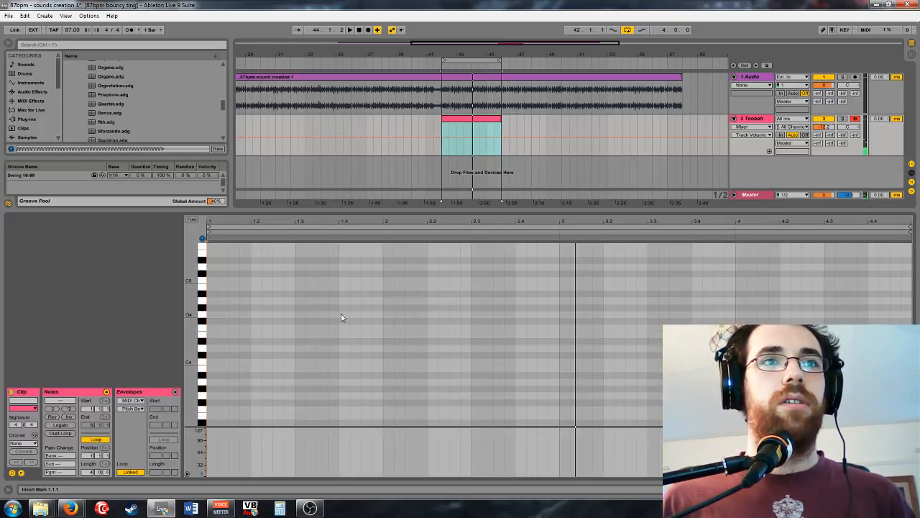
Step: Add an E4 note filling the clip's first bar and turn off note preview
{"action": "left_click", "coordinate": [472, 60]}
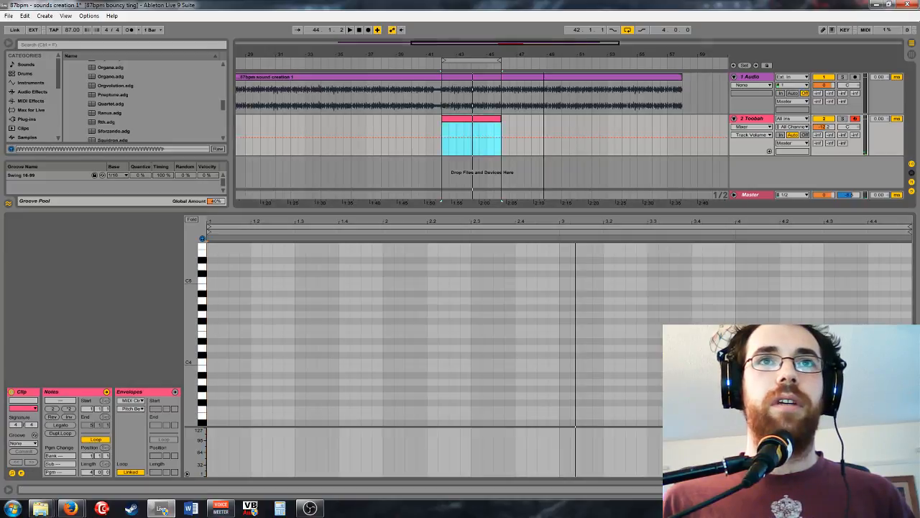
{"action": "key", "text": "z"}
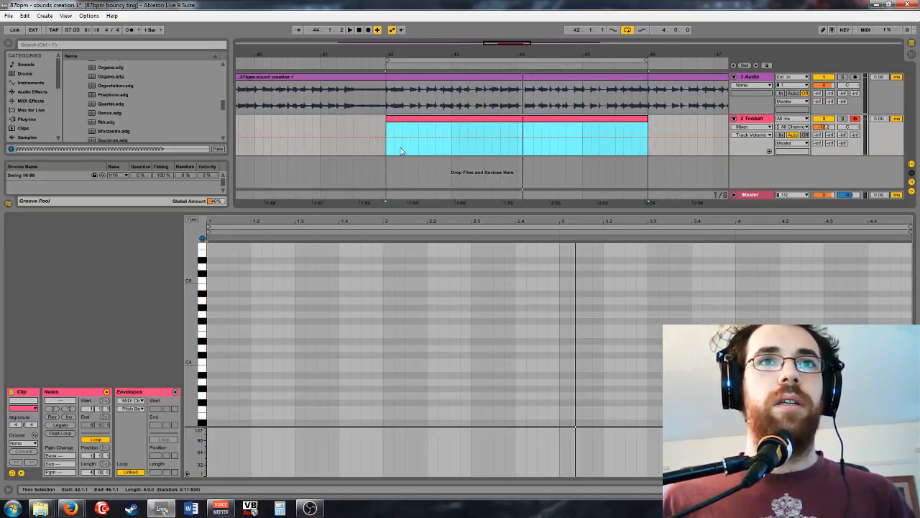
{"action": "double_click", "coordinate": [215, 335]}
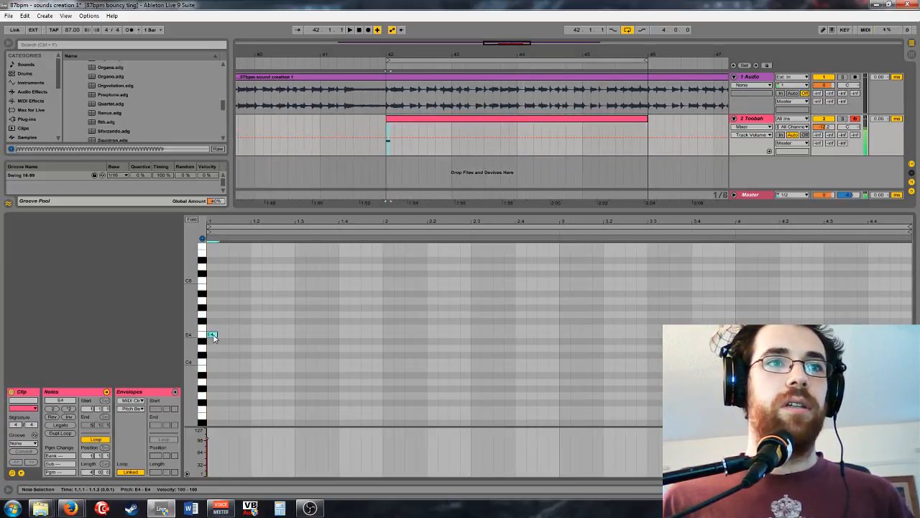
{"action": "left_click_drag", "start_coordinate": [219, 333], "coordinate": [382, 353]}
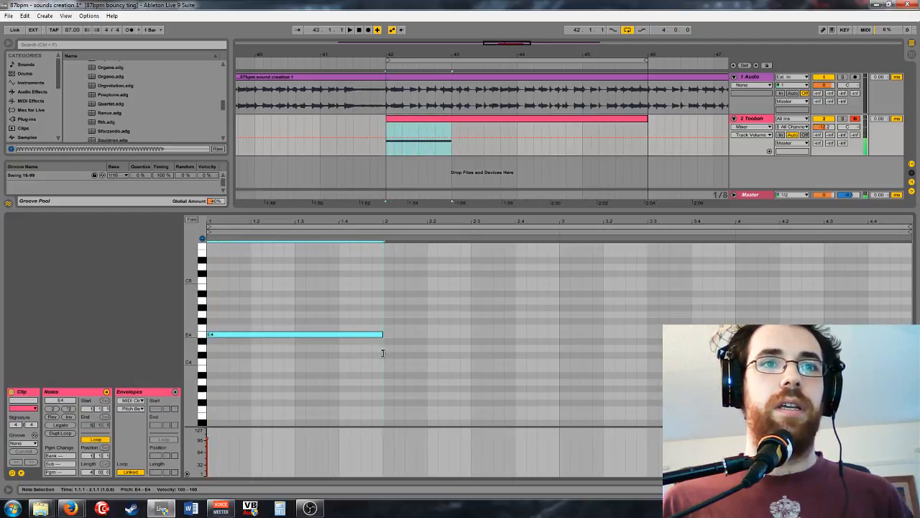
{"action": "left_click", "coordinate": [220, 242]}
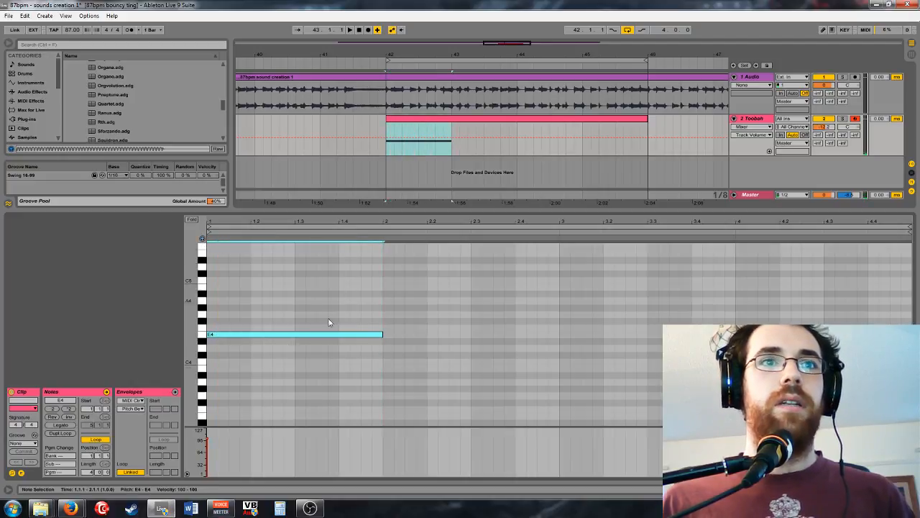
Step: Raise the one-bar note an octave to E5 and play the loop to hear it
{"action": "key", "text": "space"}
{"action": "left_click_drag", "start_coordinate": [369, 365], "coordinate": [228, 285]}
{"action": "key", "text": "shift+Up"}
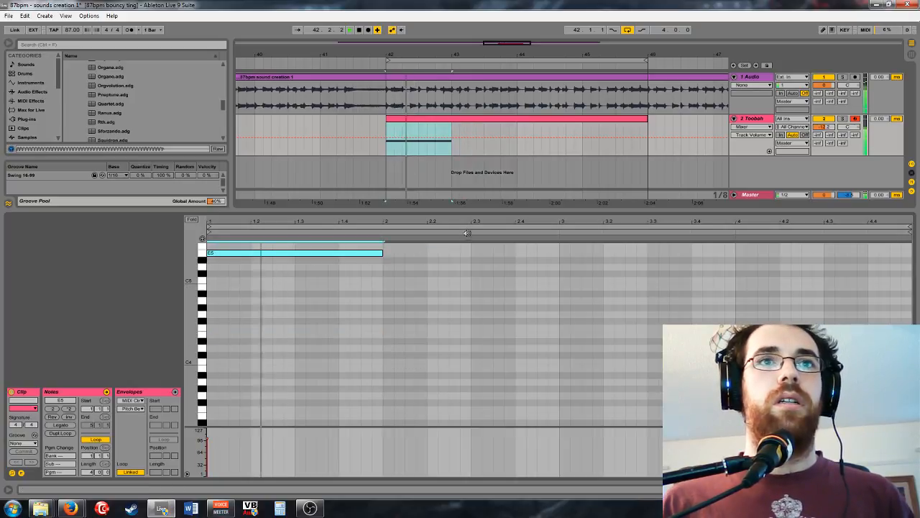
{"action": "key", "text": "space"}
Step: Solo the Toobah track and lower the rack's Filter macro to 50 Hz while listening to the loop
{"action": "left_click", "coordinate": [751, 118]}
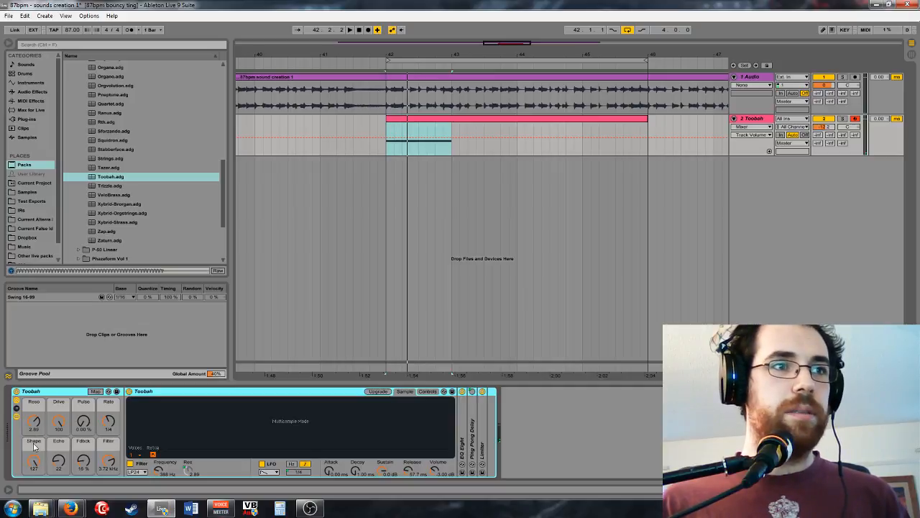
{"action": "key", "text": "space"}
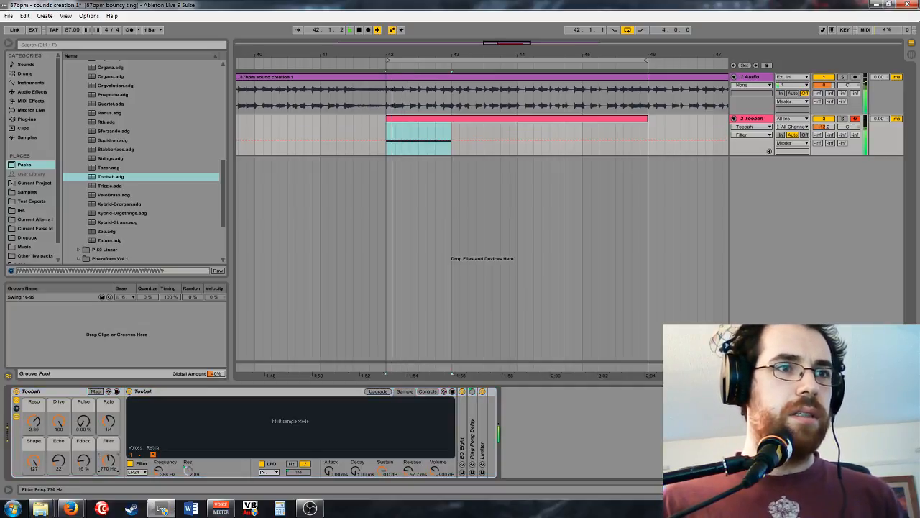
{"action": "mouse_move", "coordinate": [108, 462]}
{"action": "left_mouse_down"}
{"action": "mouse_move", "coordinate": [108, 485]}
{"action": "mouse_move", "coordinate": [108, 453]}
{"action": "mouse_move", "coordinate": [108, 489]}
{"action": "mouse_move", "coordinate": [108, 432]}
{"action": "mouse_move", "coordinate": [110, 468]}
{"action": "left_mouse_up"}
{"action": "left_click", "coordinate": [842, 117]}
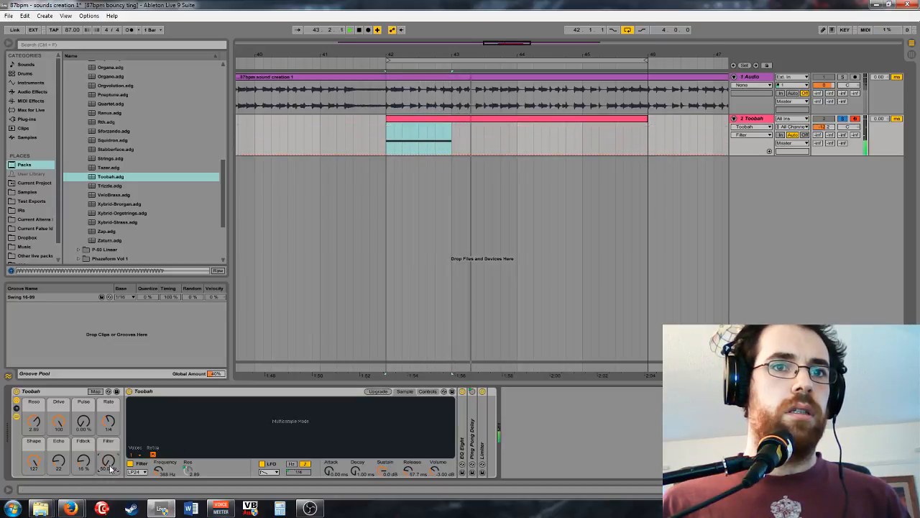
{"action": "key", "text": "space"}
Step: Unfold the rack's EQ Eight and check in the macro mappings which parameter the Filter macro controls
{"action": "double_click", "coordinate": [464, 416]}
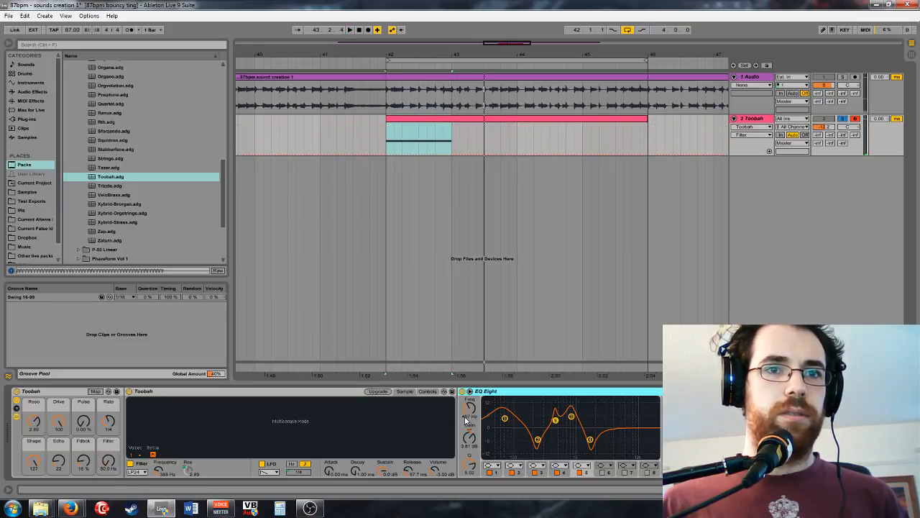
{"action": "left_click", "coordinate": [95, 391]}
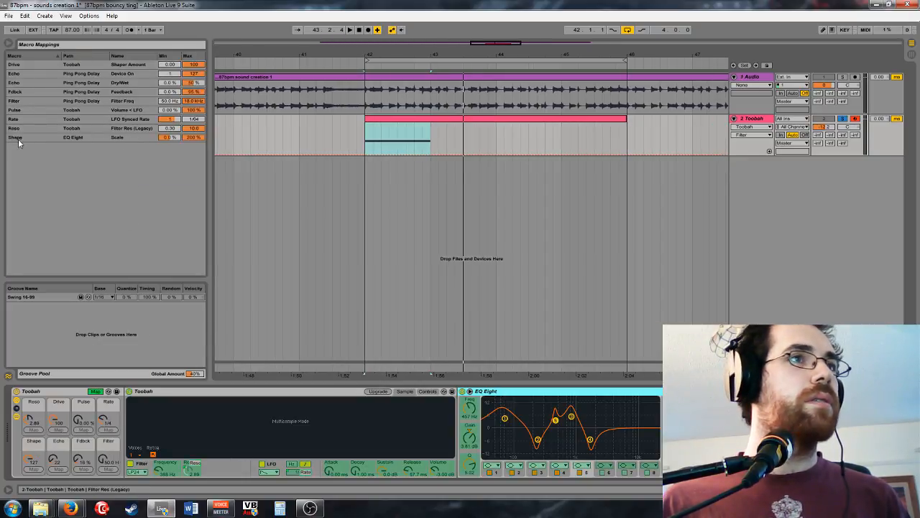
{"action": "left_click", "coordinate": [26, 103]}
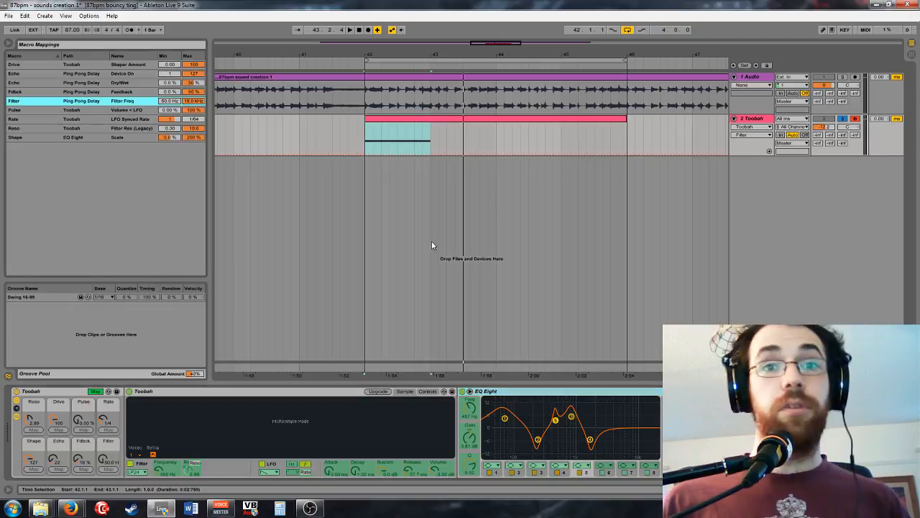
{"action": "left_click", "coordinate": [96, 392]}
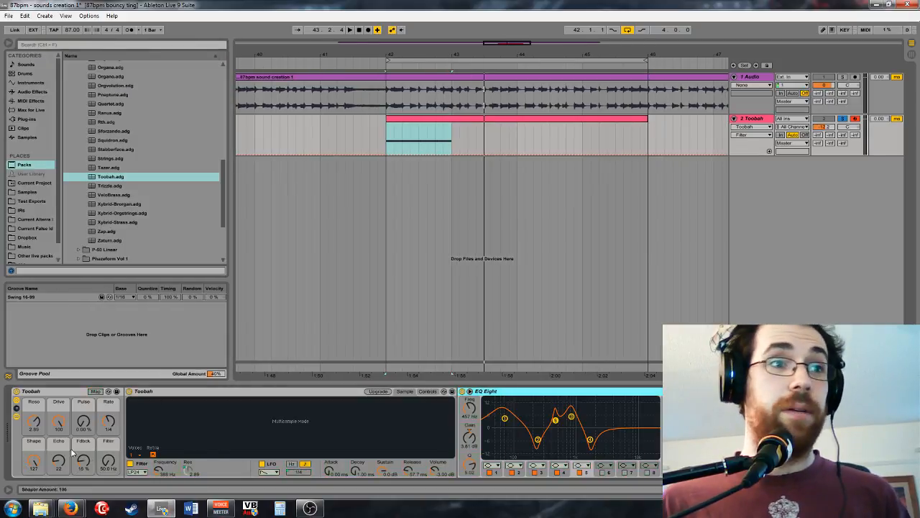
Step: Try the rack's Shape macro at 0 while playing the loop, and delete the Toobah rack from the track
{"action": "left_click_drag", "start_coordinate": [28, 463], "coordinate": [27, 496]}
{"action": "key", "text": "space"}
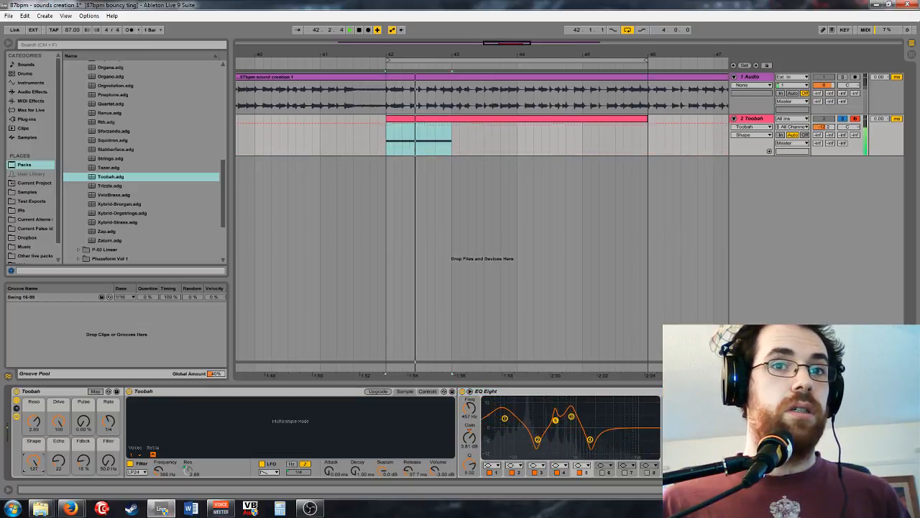
{"action": "left_click", "coordinate": [87, 391]}
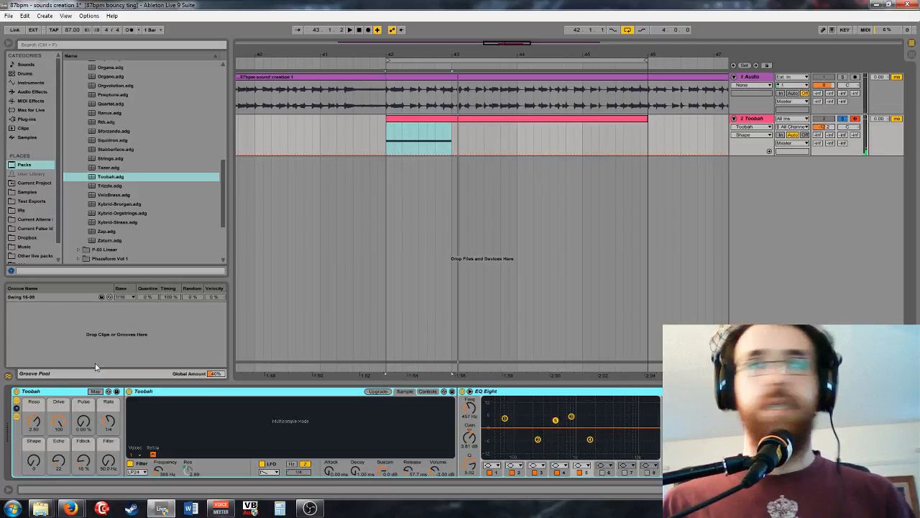
{"action": "key", "text": "Delete"}
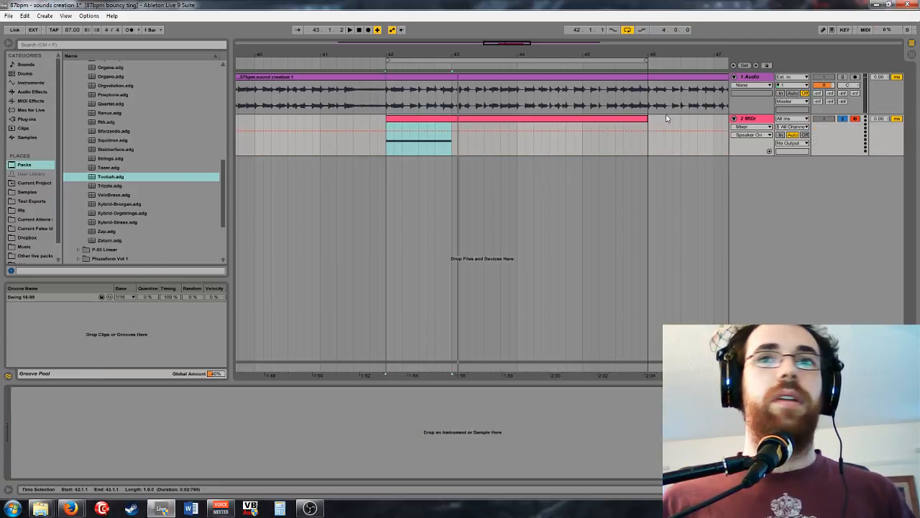
Step: Extend the E5 note in the MIDI clip so it fills all four bars
{"action": "left_click", "coordinate": [486, 126]}
{"action": "left_click", "coordinate": [504, 119]}
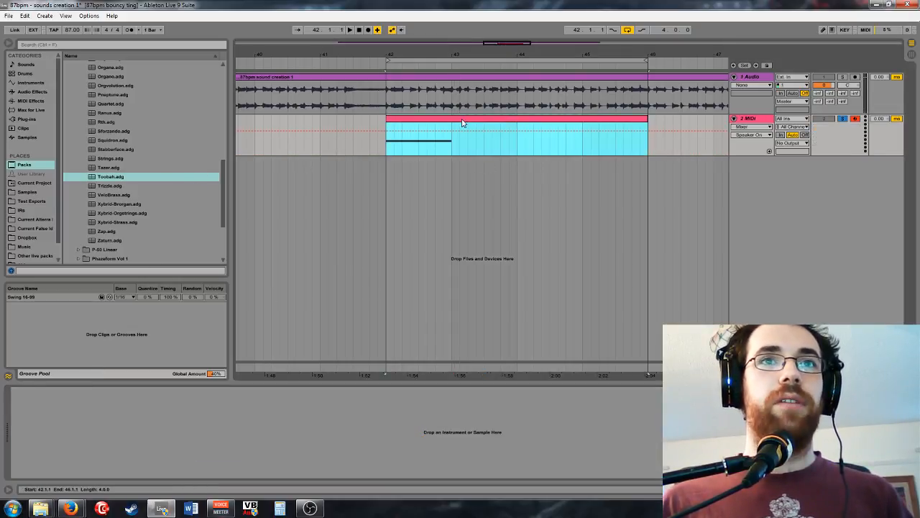
{"action": "double_click", "coordinate": [465, 123]}
{"action": "left_click", "coordinate": [363, 253]}
{"action": "left_click_drag", "start_coordinate": [381, 254], "coordinate": [908, 253]}
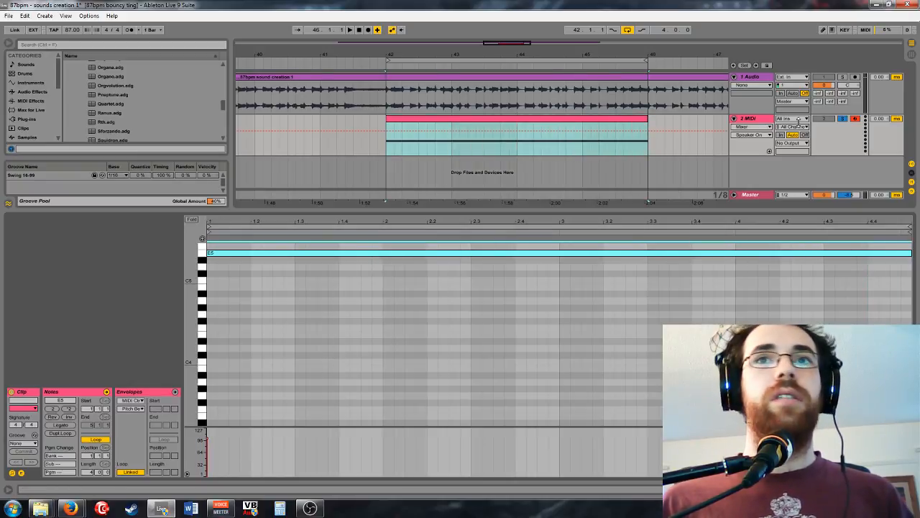
Step: Load the Serum_x64 synth plug-in onto the MIDI track
{"action": "key", "text": "shift+Tab"}
{"action": "left_click", "coordinate": [26, 119]}
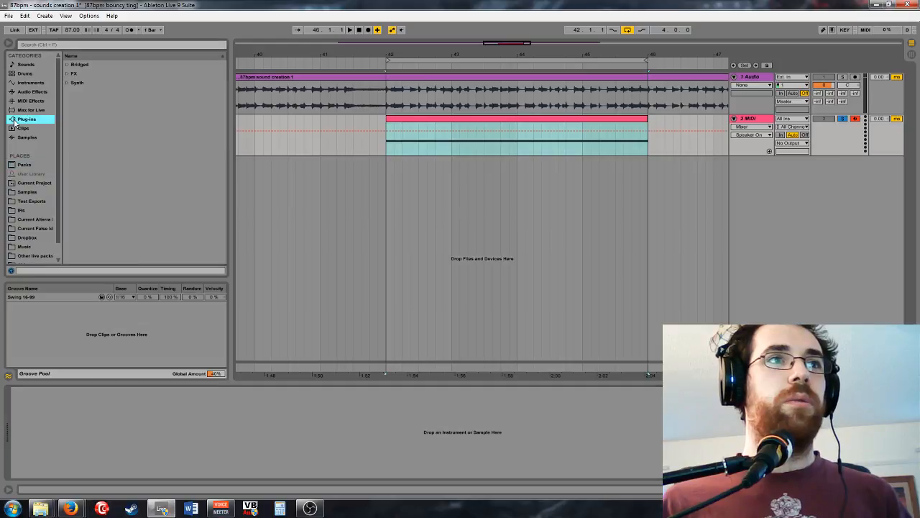
{"action": "left_click", "coordinate": [67, 83]}
{"action": "scroll", "coordinate": [134, 215], "scroll_direction": "down", "scroll_amount": 3}
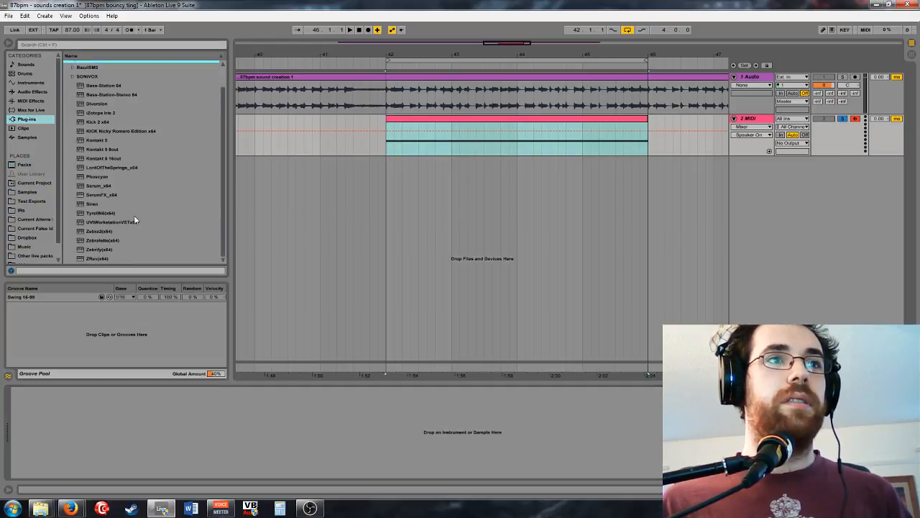
{"action": "left_click_drag", "start_coordinate": [92, 188], "coordinate": [616, 139]}
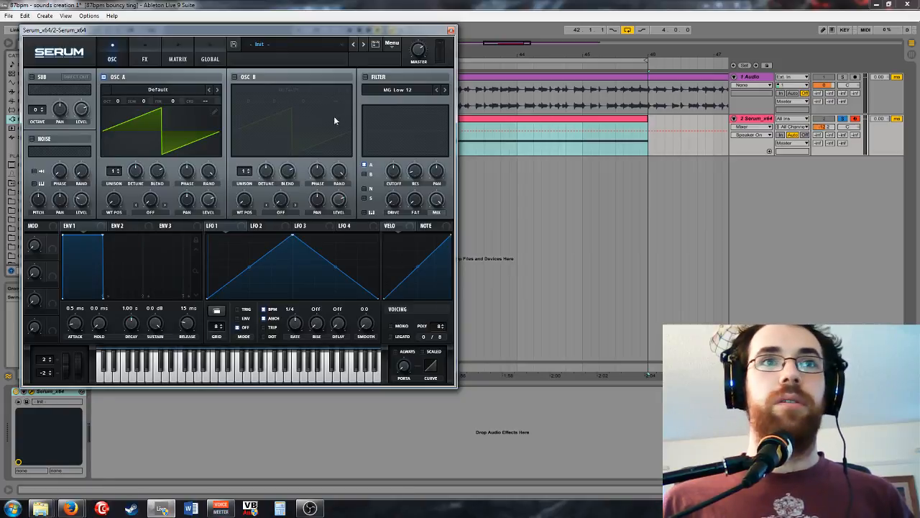
Step: Assign LFO 1 to oscillator A's level with a modulation amount of about 96
{"action": "left_click_drag", "start_coordinate": [261, 28], "coordinate": [387, 112]}
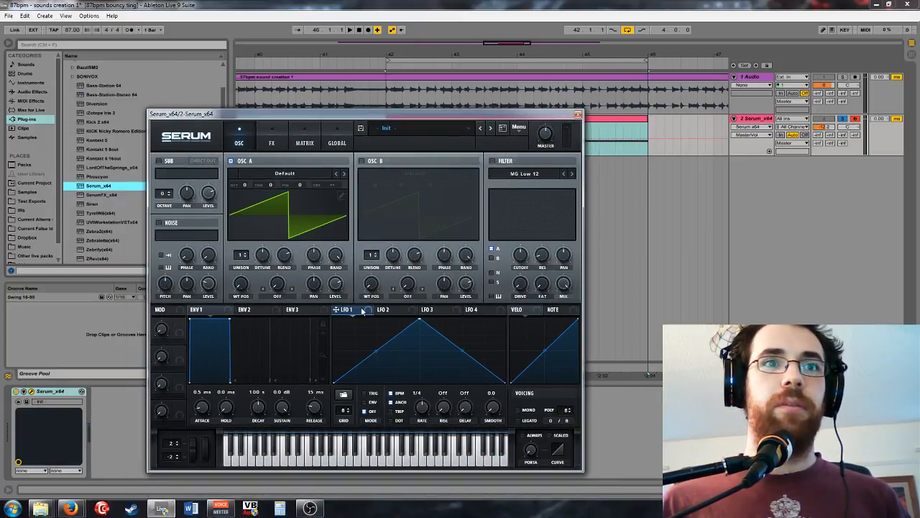
{"action": "left_click", "coordinate": [341, 287]}
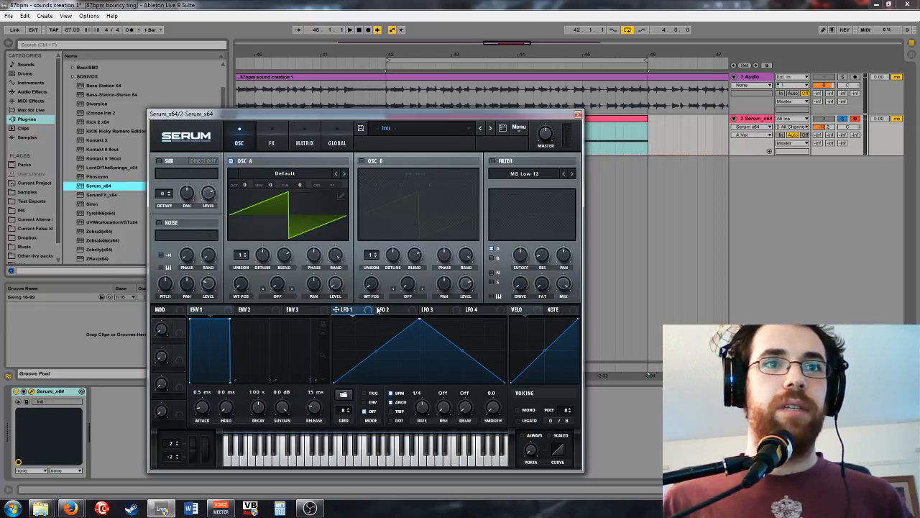
{"action": "left_click_drag", "start_coordinate": [332, 286], "coordinate": [332, 273]}
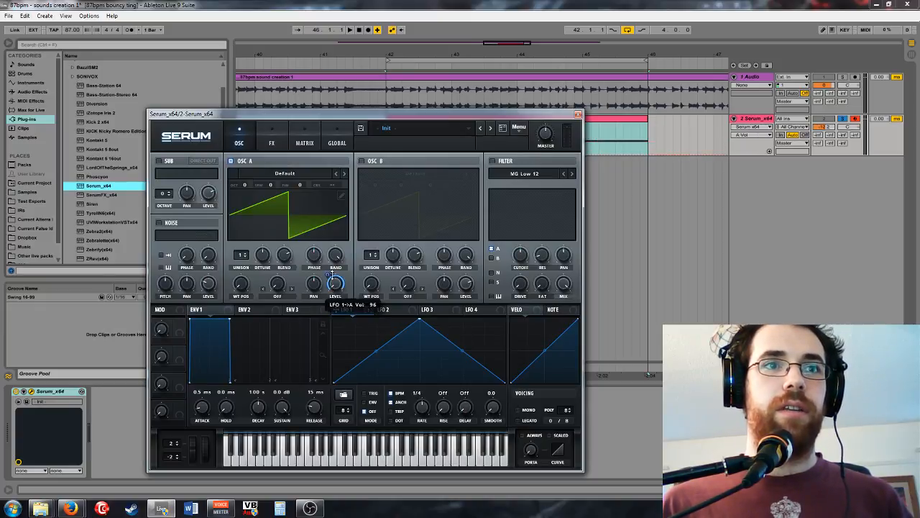
Step: Redraw LFO 1's triangle as a stepped pattern of eight flat segments at varying high and low levels
{"action": "double_click", "coordinate": [346, 366]}
{"action": "left_click_drag", "start_coordinate": [346, 366], "coordinate": [336, 331]}
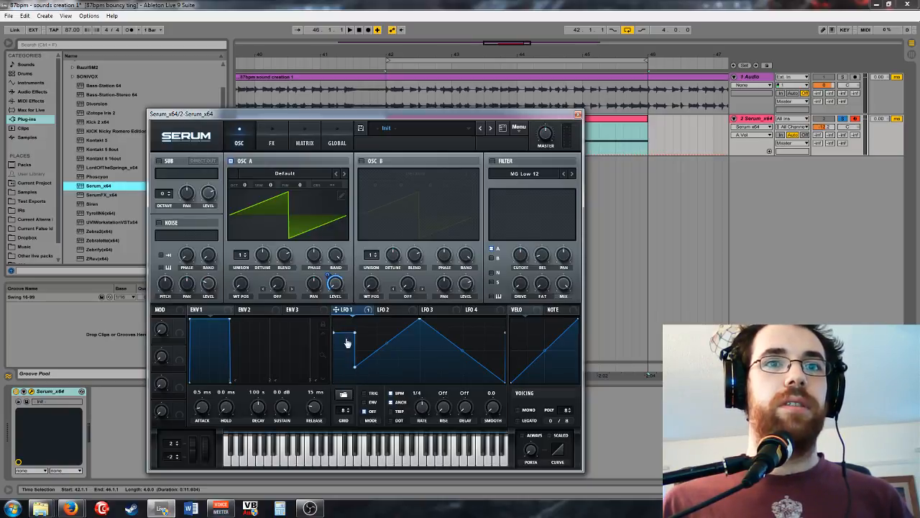
{"action": "left_click", "coordinate": [385, 350], "text": "alt"}
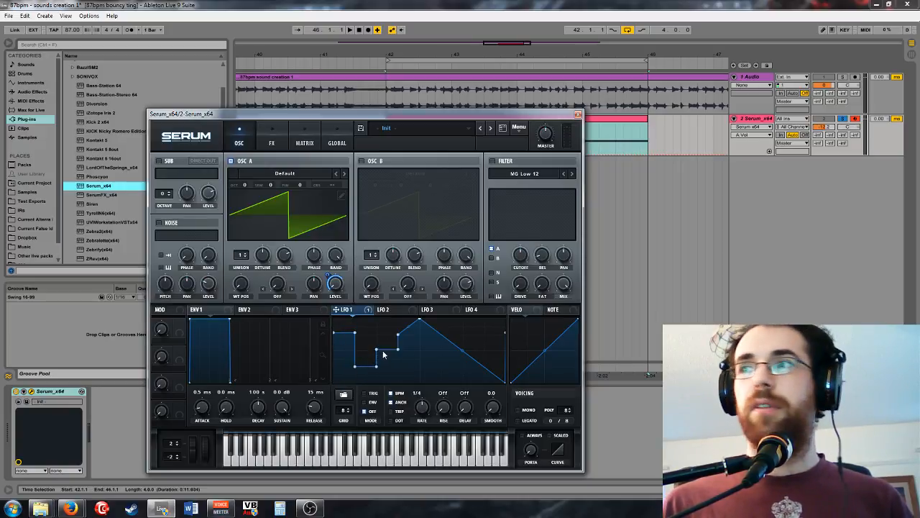
{"action": "left_click_drag", "start_coordinate": [356, 345], "coordinate": [353, 327]}
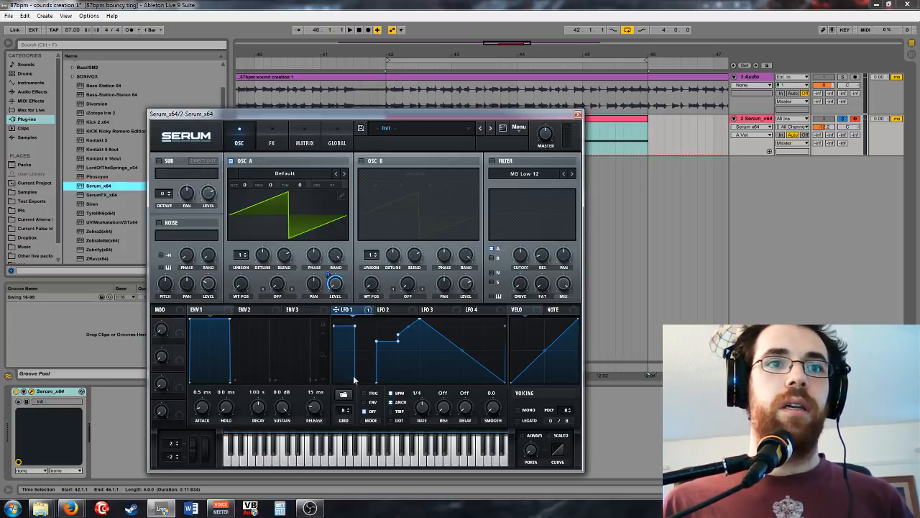
{"action": "left_click_drag", "start_coordinate": [353, 379], "coordinate": [355, 365]}
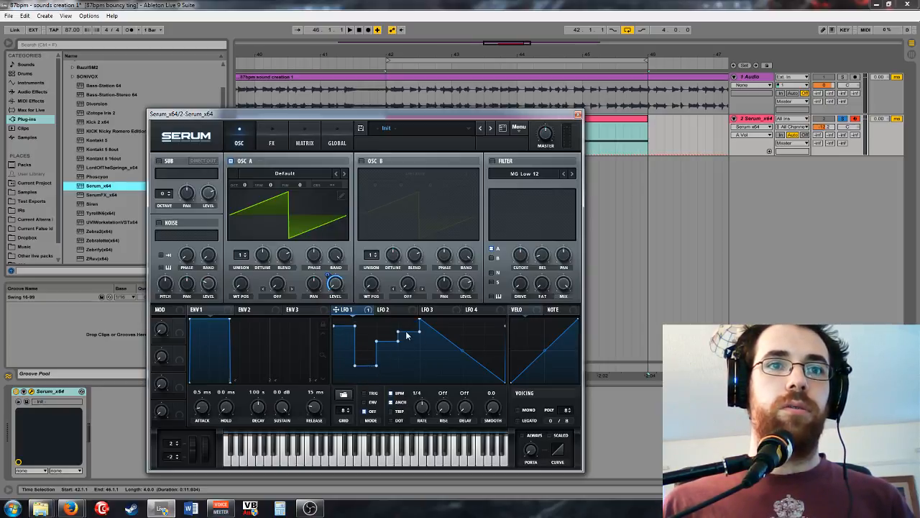
{"action": "mouse_move", "coordinate": [431, 368]}
{"action": "left_mouse_down"}
{"action": "mouse_move", "coordinate": [463, 367]}
{"action": "mouse_move", "coordinate": [462, 338]}
{"action": "mouse_move", "coordinate": [478, 376]}
{"action": "mouse_move", "coordinate": [493, 363]}
{"action": "left_mouse_up"}
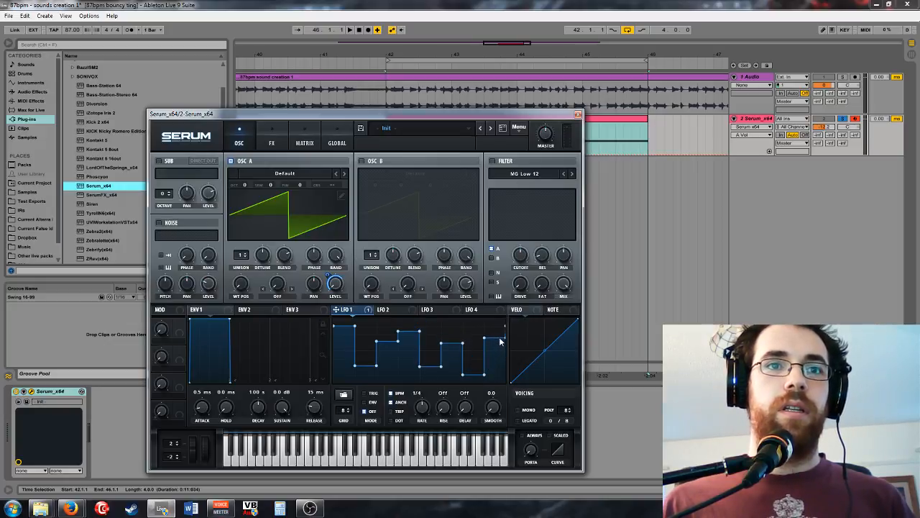
Step: Play the loop, unsolo the Serum track to hear it with the audio track, and set LFO 1's rate to 1/2
{"action": "key", "text": "space"}
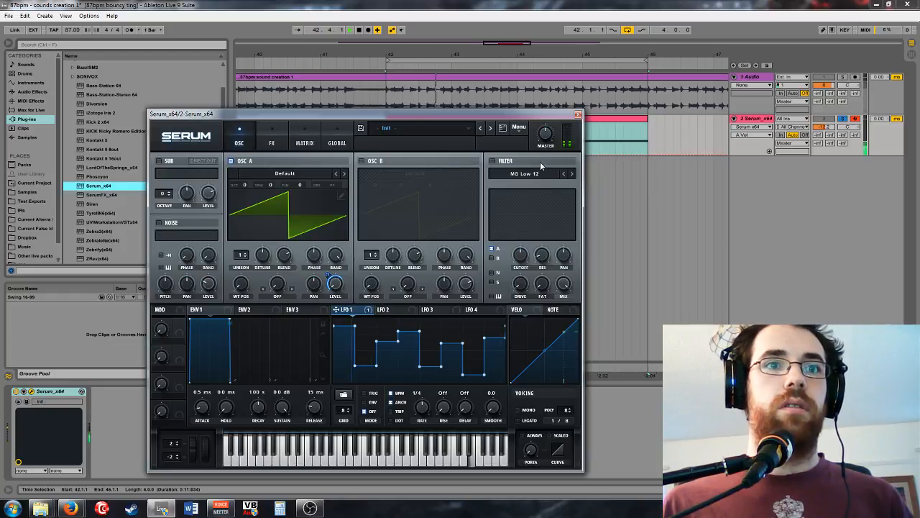
{"action": "key", "text": "space"}
{"action": "key", "text": "space"}
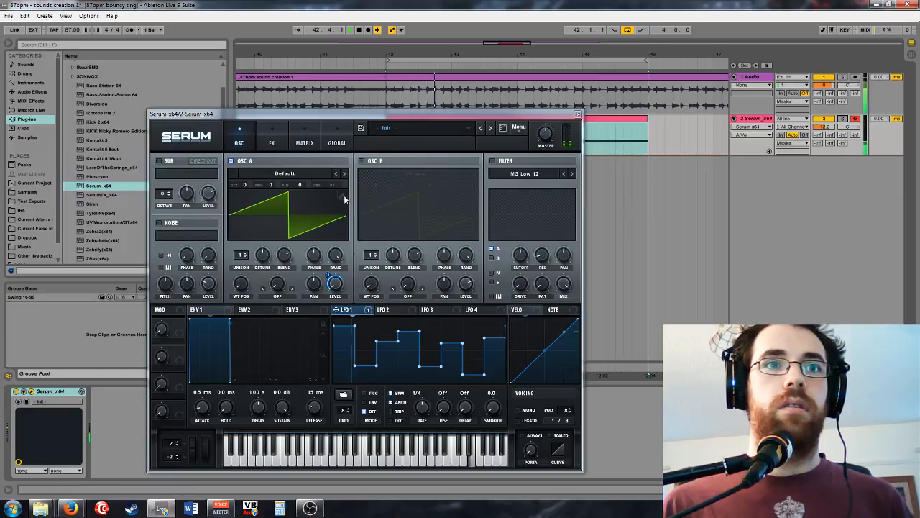
{"action": "key", "text": "space"}
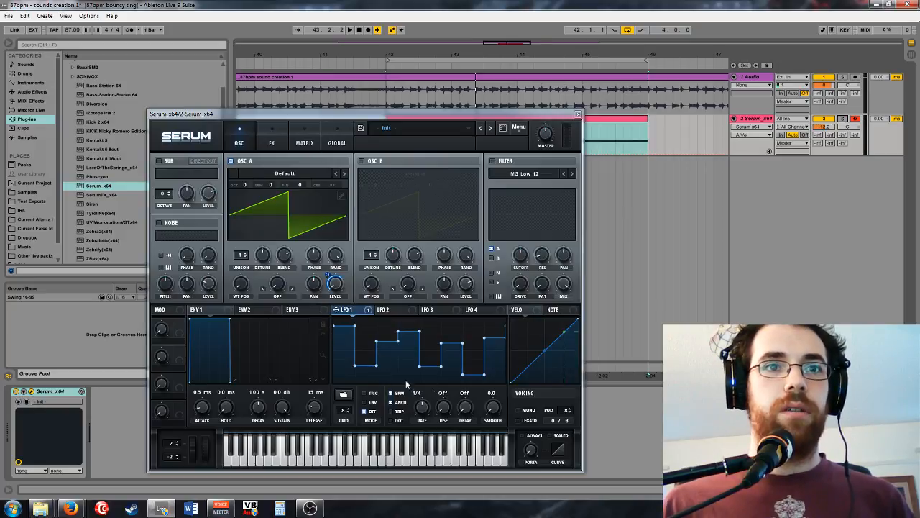
{"action": "left_click_drag", "start_coordinate": [421, 412], "coordinate": [416, 416]}
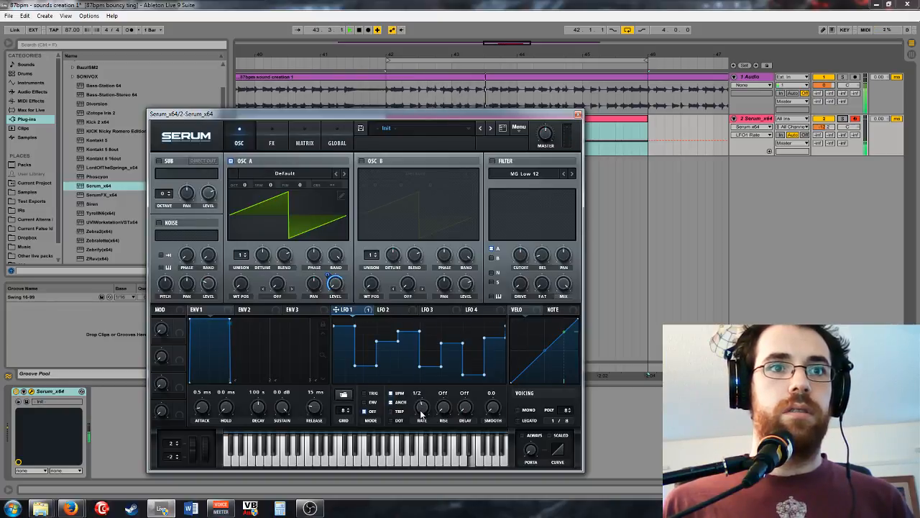
Step: Open the clip's notes, close the Serum window, lower the note an octave to E4 and play the loop
{"action": "left_click_drag", "start_coordinate": [424, 114], "coordinate": [423, 250]}
{"action": "double_click", "coordinate": [481, 127]}
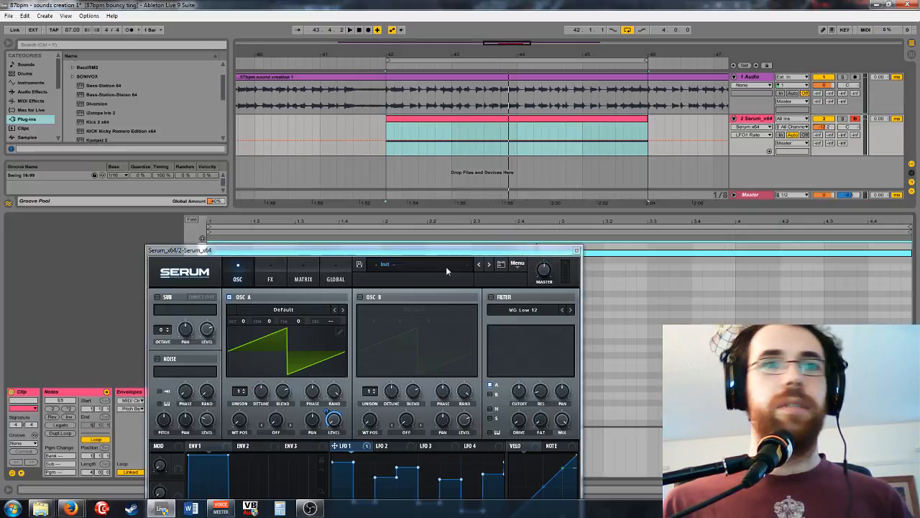
{"action": "left_click", "coordinate": [576, 250]}
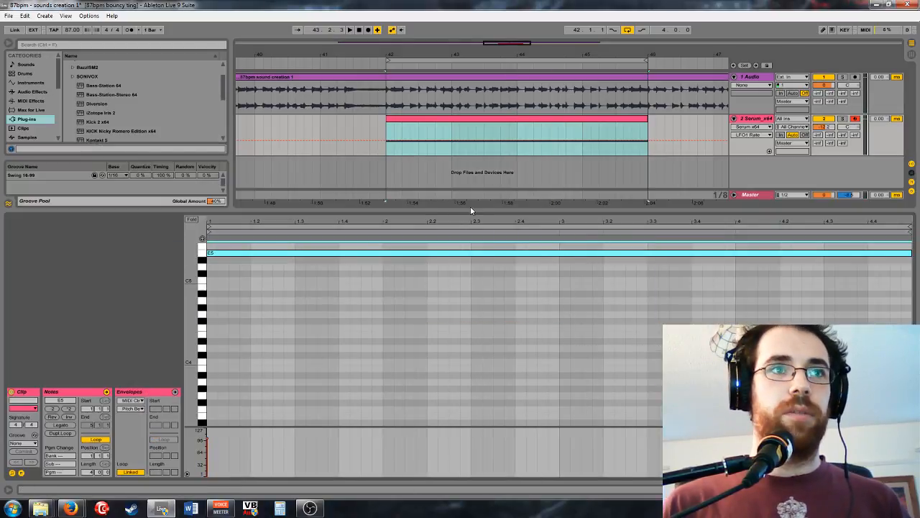
{"action": "key", "text": "shift+Down"}
{"action": "key", "text": "space"}
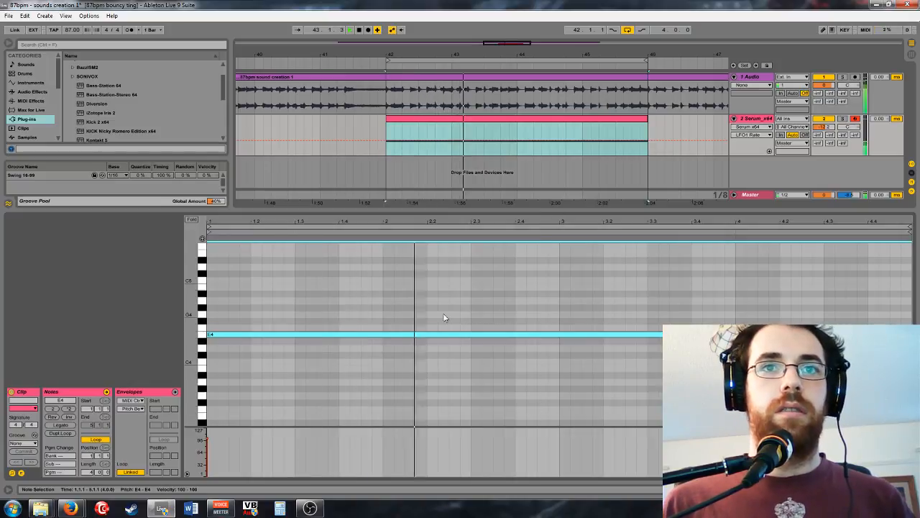
Step: Try the note an octave lower at E3 while the loop plays, and move it back to E4
{"action": "key", "text": "shift+Down"}
{"action": "key", "text": "space"}
{"action": "key", "text": "space"}
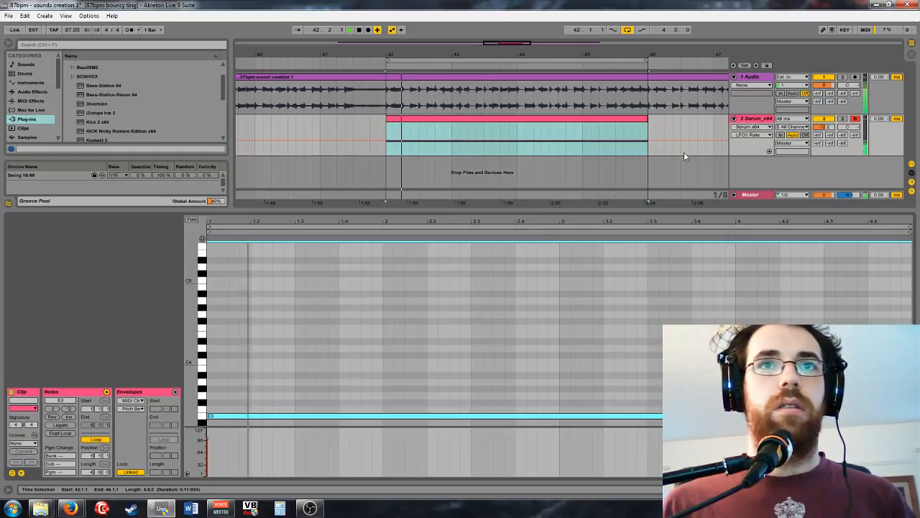
{"action": "key", "text": "space"}
{"action": "key", "text": "shift+Up"}
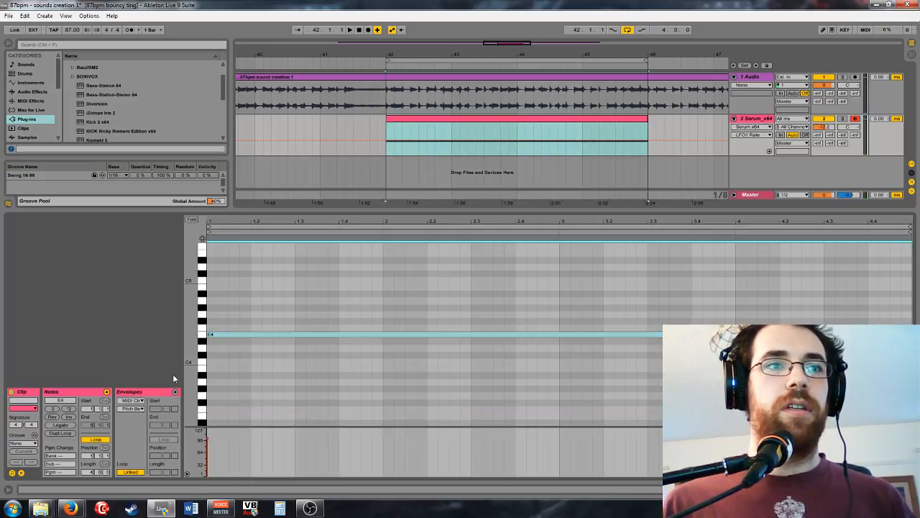
Step: Draw a pitch bend envelope in the clip that falls from maximum at the start to -8192 at the end
{"action": "key", "text": "z"}
{"action": "left_click_drag", "start_coordinate": [208, 292], "coordinate": [189, 239]}
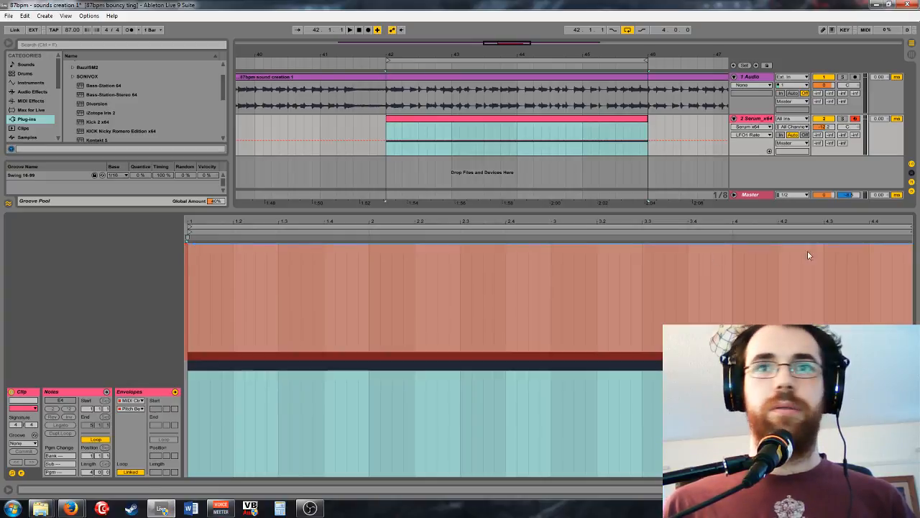
{"action": "left_click_drag", "start_coordinate": [882, 243], "coordinate": [891, 474]}
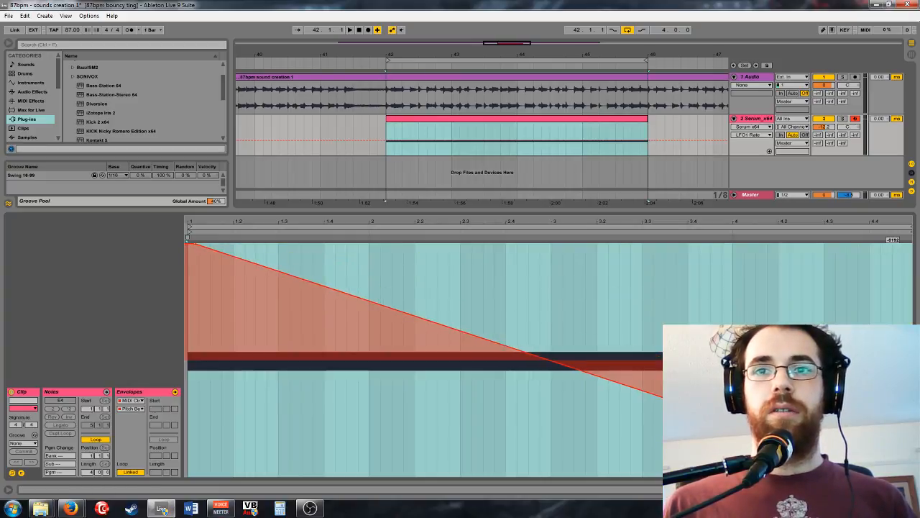
{"action": "left_click", "coordinate": [743, 280]}
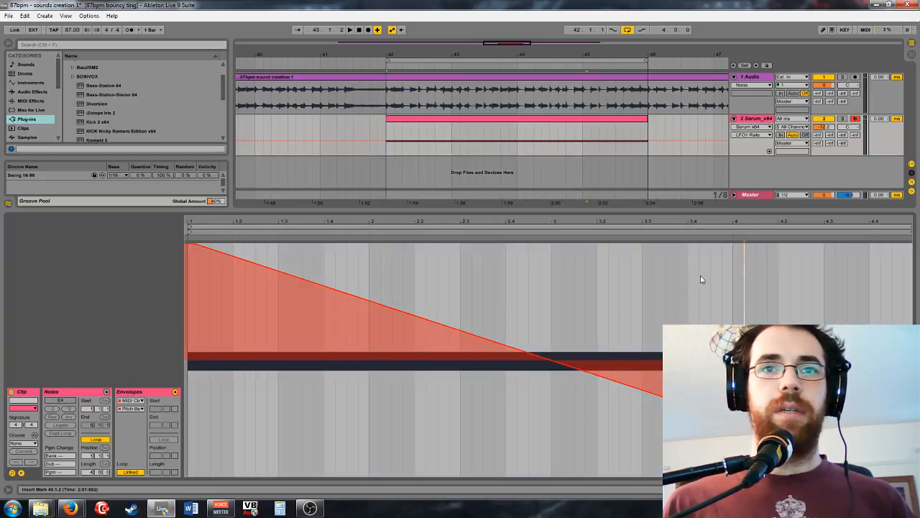
Step: Set Serum's pitch bend range to 24 semitones up and -24 down, and play the loop to hear the falling bend
{"action": "double_click", "coordinate": [752, 120]}
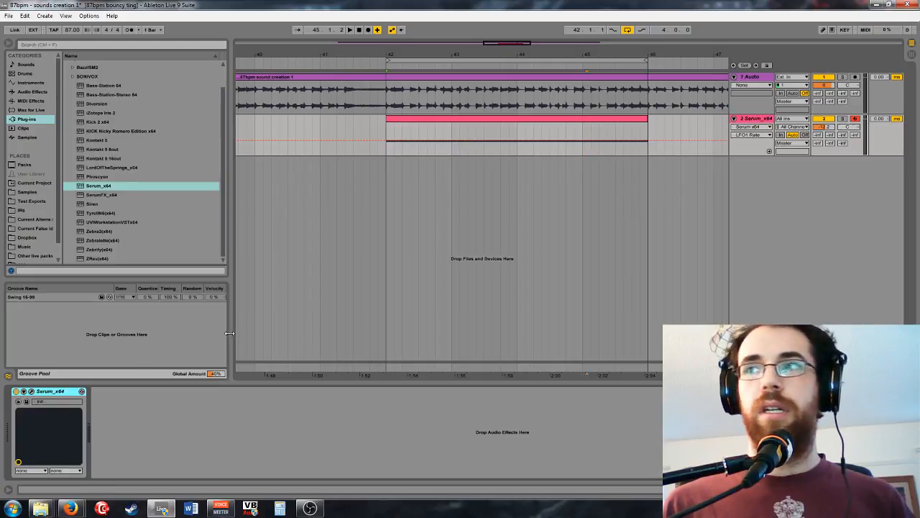
{"action": "left_click", "coordinate": [31, 391]}
{"action": "left_click_drag", "start_coordinate": [176, 468], "coordinate": [157, 438]}
{"action": "left_click_drag", "start_coordinate": [169, 482], "coordinate": [170, 506]}
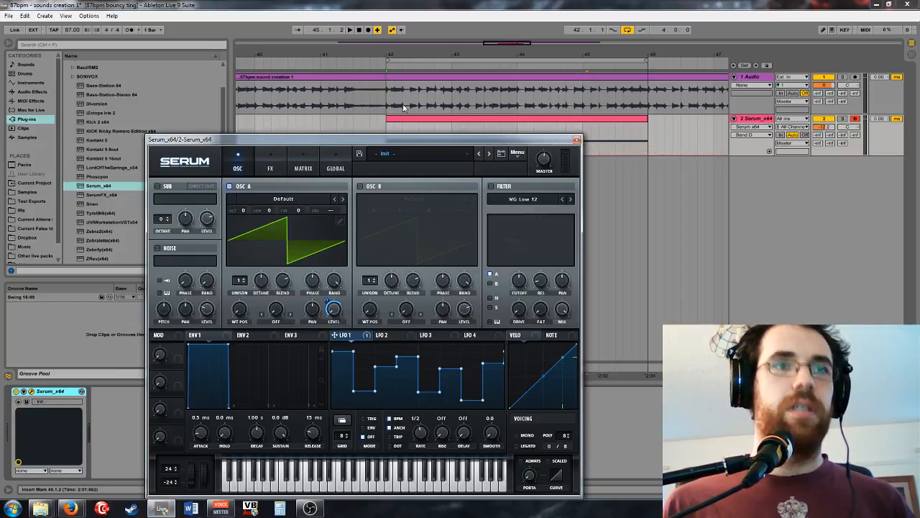
{"action": "left_click_drag", "start_coordinate": [353, 140], "coordinate": [357, 92]}
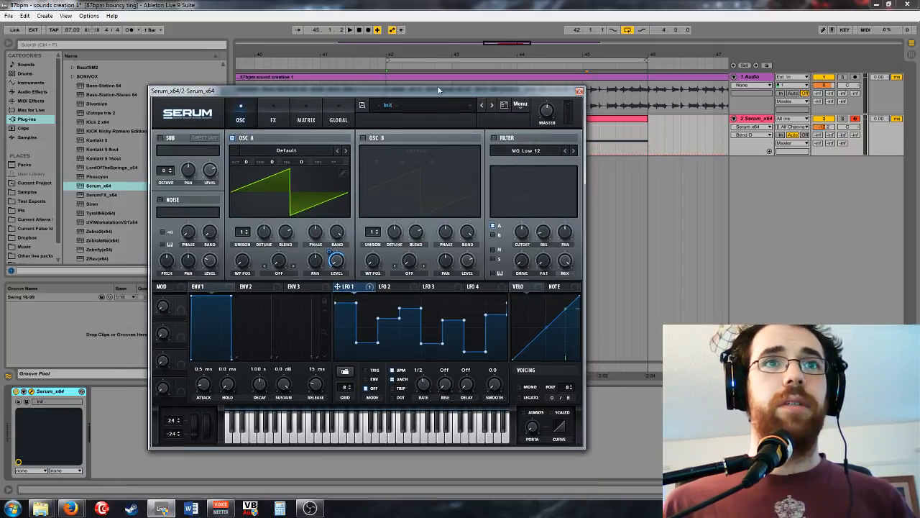
{"action": "left_click_drag", "start_coordinate": [438, 88], "coordinate": [432, 110]}
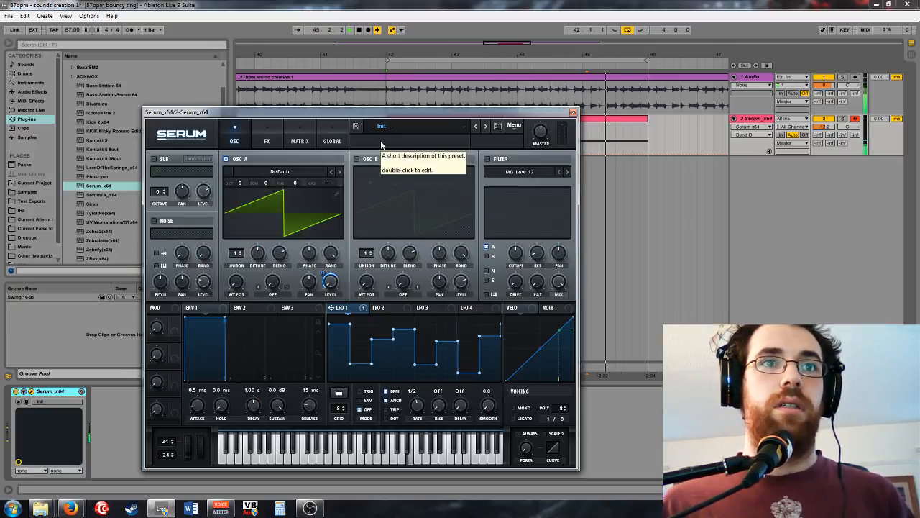
{"action": "key", "text": "space"}
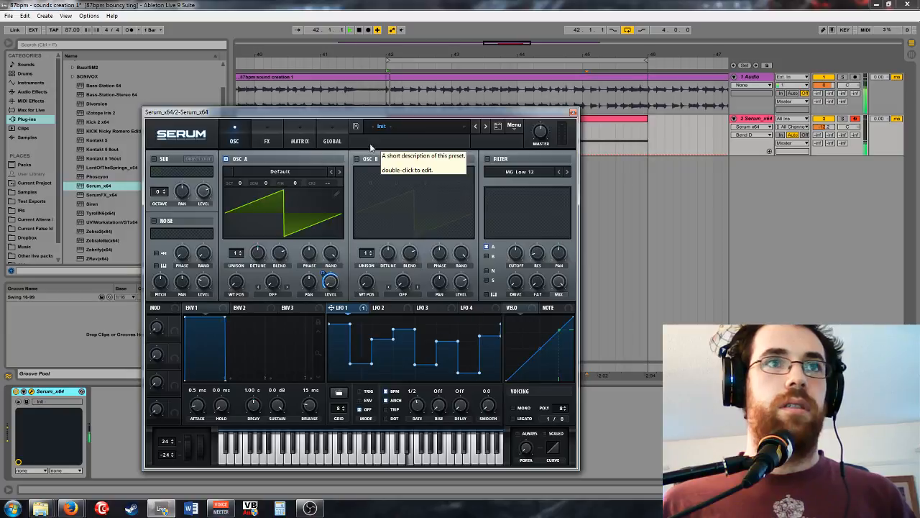
Step: Load the Digital wavetable Yoy64 into oscillator A and sweep its wavetable position while the loop plays
{"action": "left_click", "coordinate": [273, 171]}
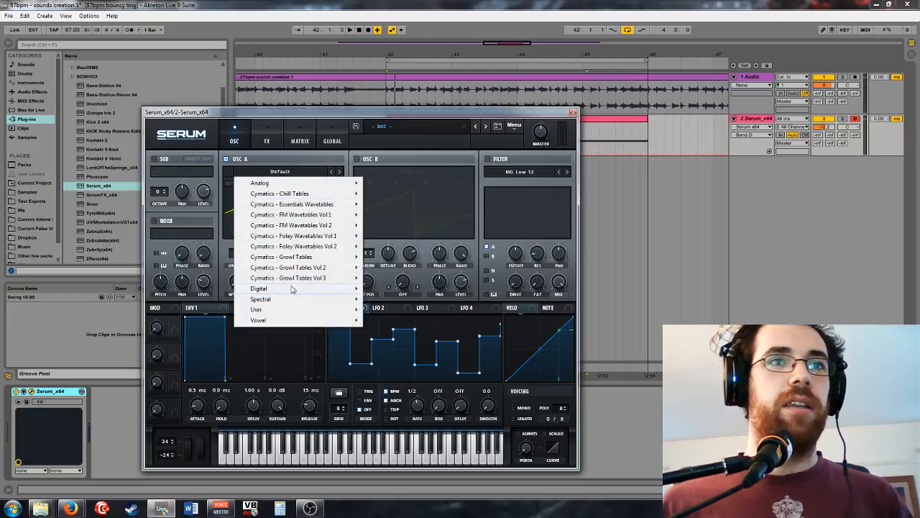
{"action": "mouse_move", "coordinate": [341, 288]}
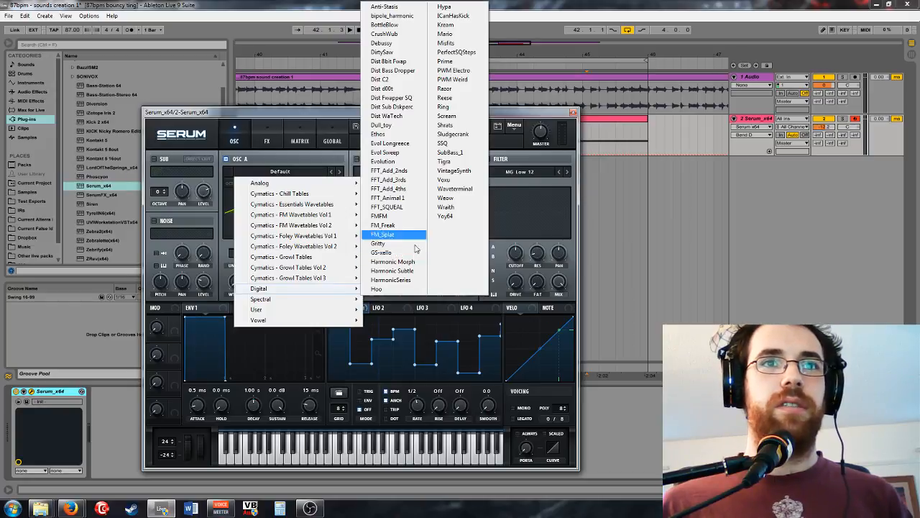
{"action": "left_click", "coordinate": [445, 216]}
{"action": "key", "text": "space"}
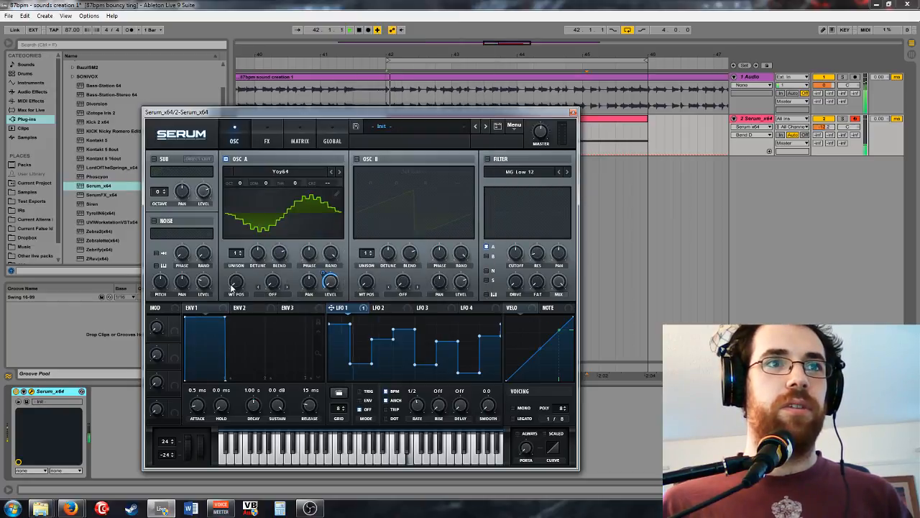
{"action": "left_click_drag", "start_coordinate": [231, 288], "coordinate": [230, 266]}
Step: Set LFO 2's rate to 2 bar, assign it to oscillator A's wavetable position and play the loop
{"action": "left_click", "coordinate": [386, 308]}
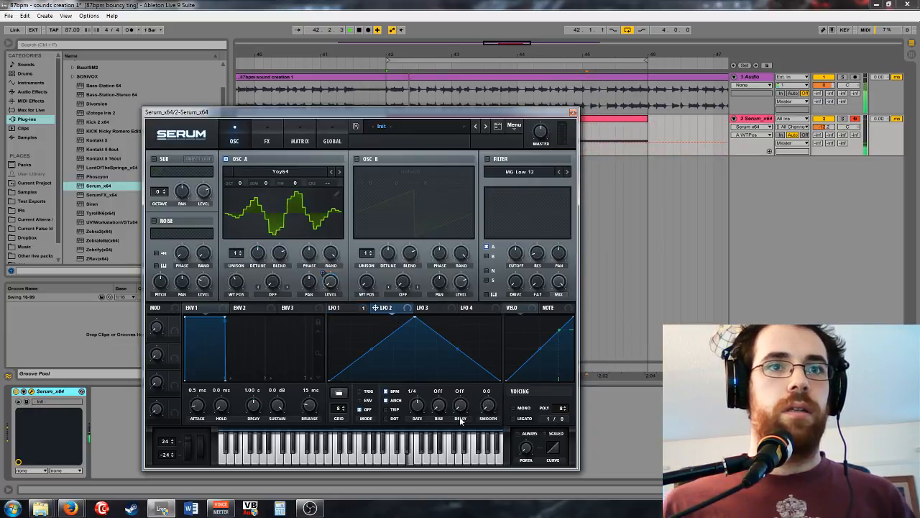
{"action": "left_click_drag", "start_coordinate": [415, 407], "coordinate": [411, 413]}
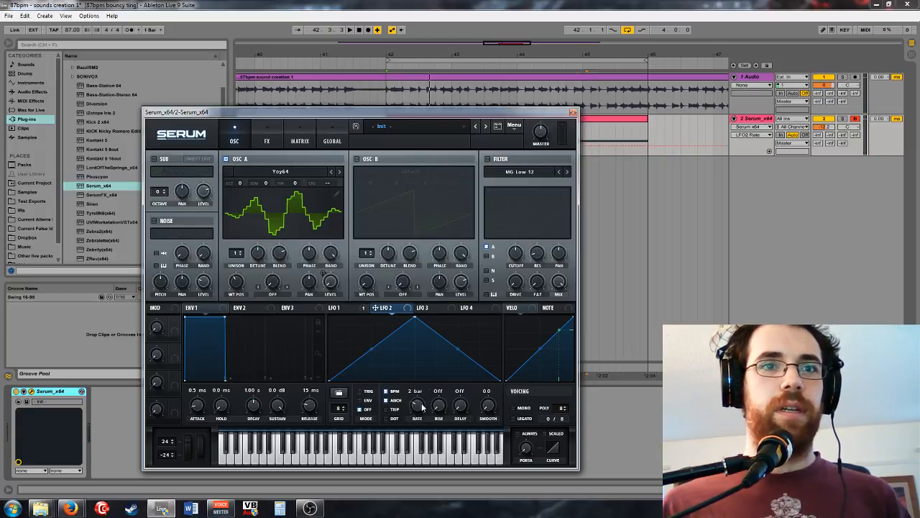
{"action": "left_click_drag", "start_coordinate": [236, 282], "coordinate": [234, 284]}
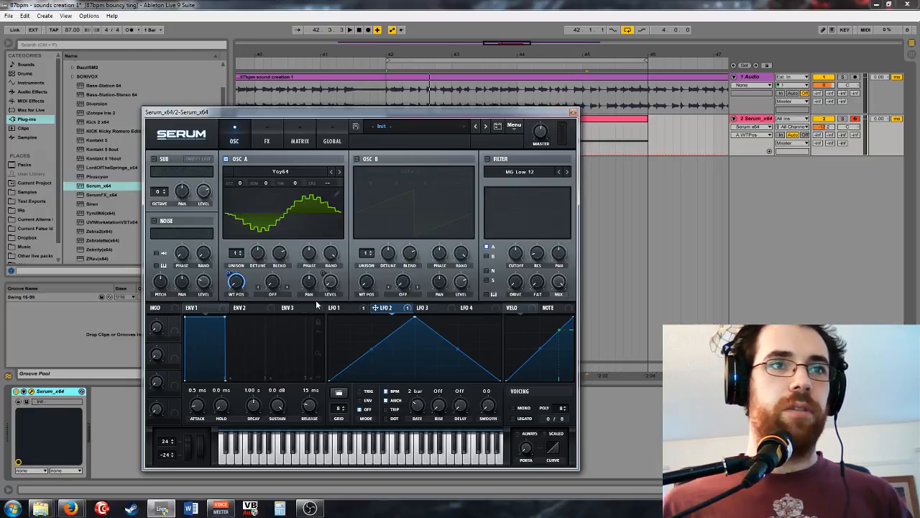
{"action": "key", "text": "space"}
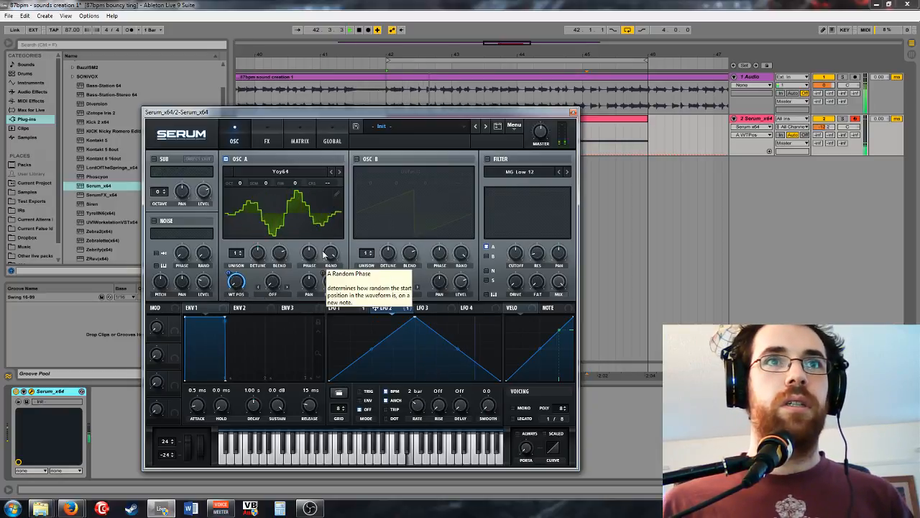
Step: Set LFO 3's rate to bar and change oscillator A's warp mode to AM (from B)
{"action": "left_click", "coordinate": [423, 307]}
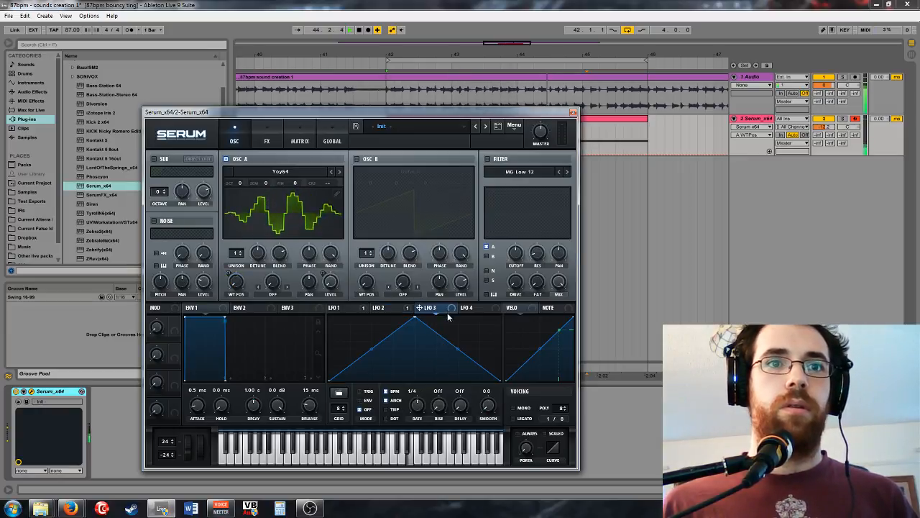
{"action": "left_click_drag", "start_coordinate": [418, 407], "coordinate": [418, 417]}
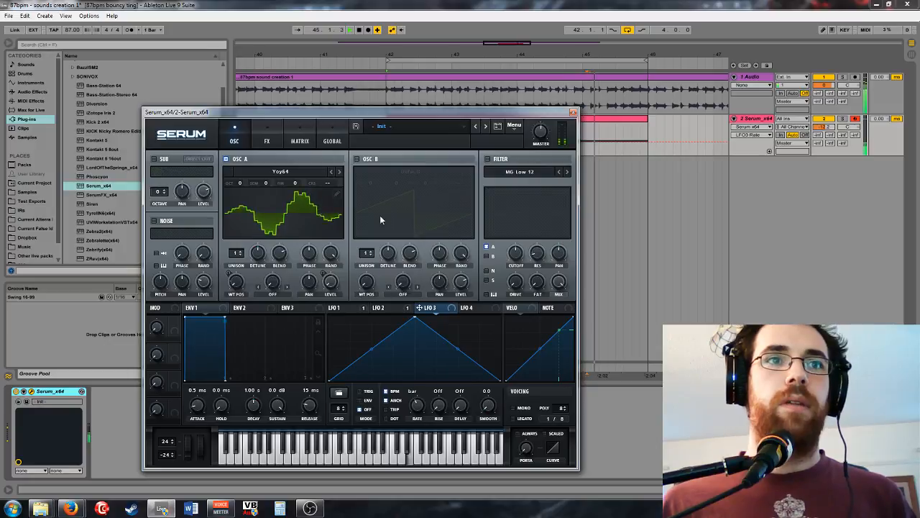
{"action": "left_click", "coordinate": [272, 293]}
{"action": "left_click", "coordinate": [271, 284]}
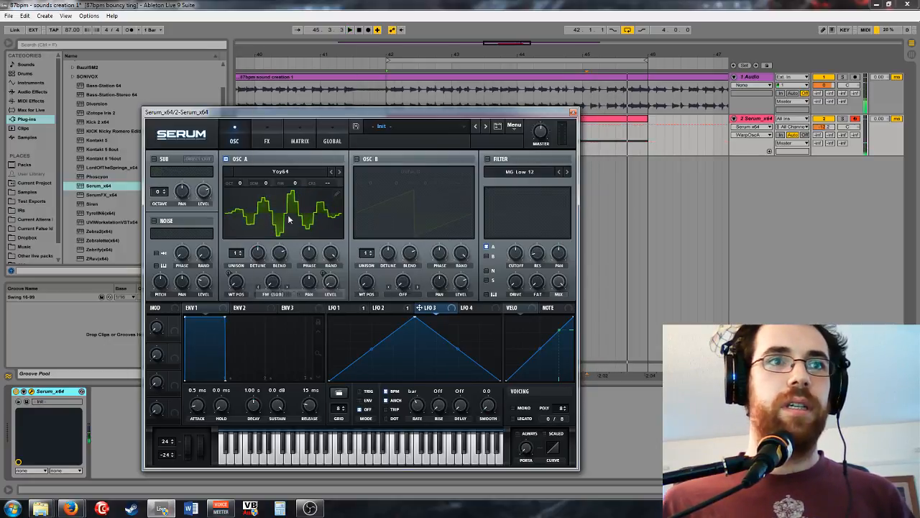
{"action": "left_click", "coordinate": [268, 295]}
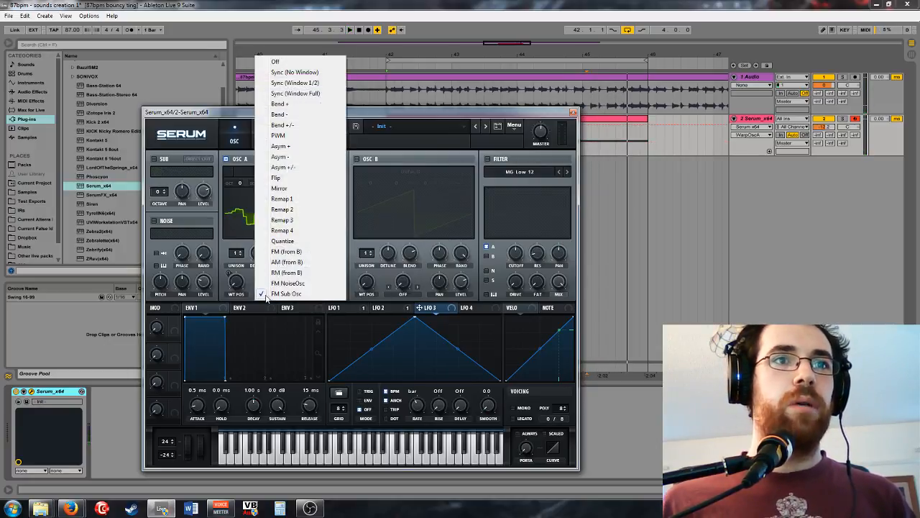
{"action": "left_click", "coordinate": [290, 264]}
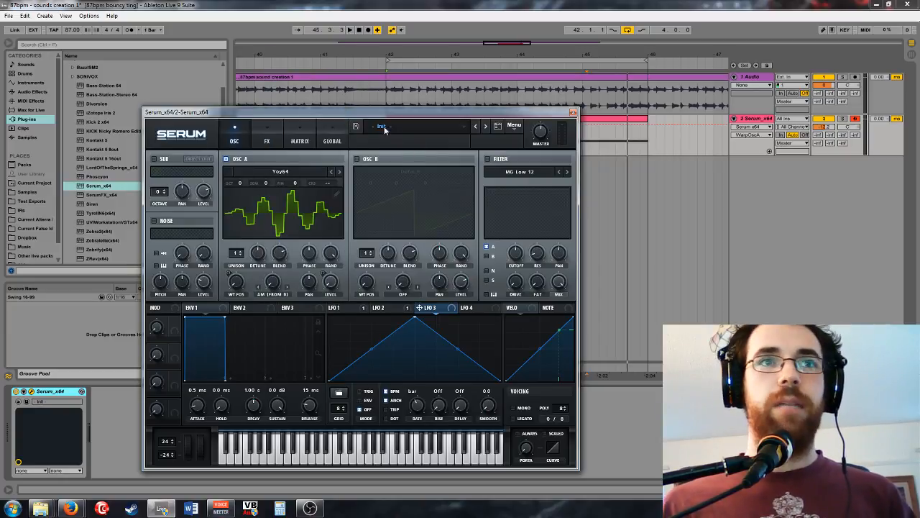
Step: Turn on oscillator B, adjust its level and try different amounts of oscillator A's AM (from B) warp
{"action": "left_click", "coordinate": [357, 159]}
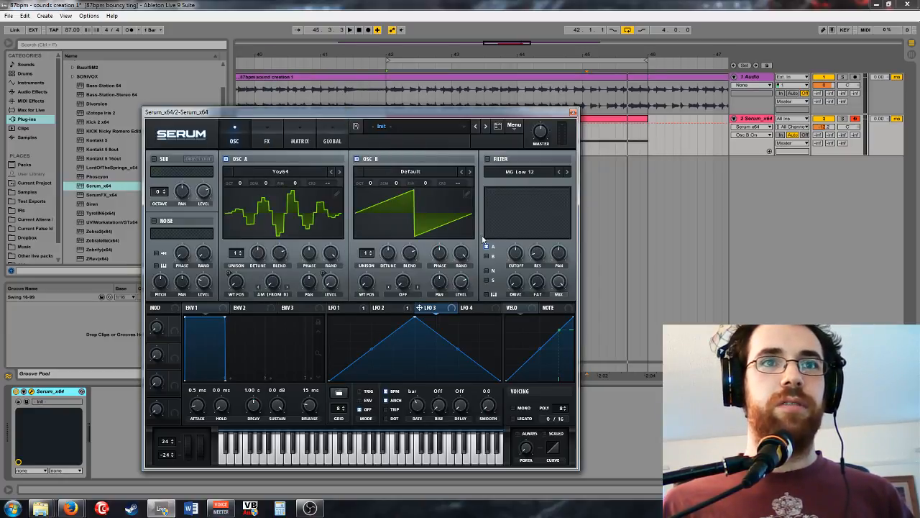
{"action": "left_click", "coordinate": [454, 287]}
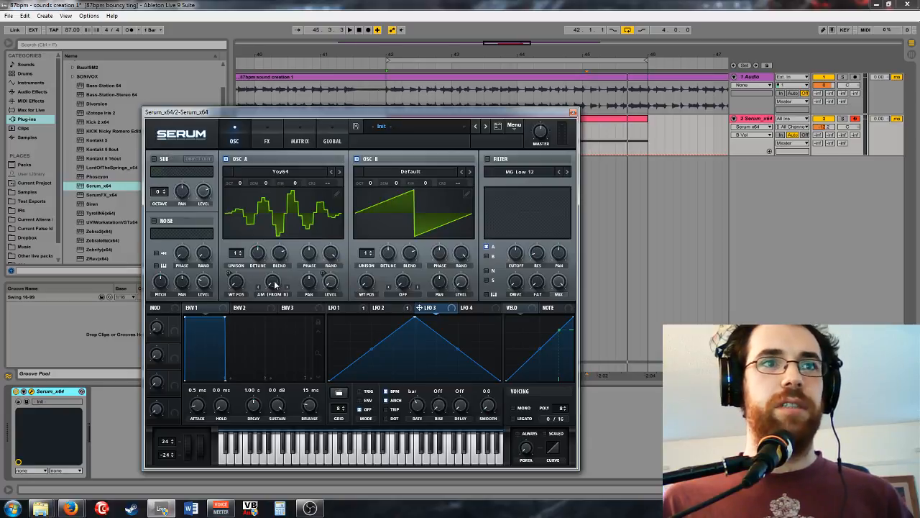
{"action": "left_click_drag", "start_coordinate": [275, 285], "coordinate": [302, 231]}
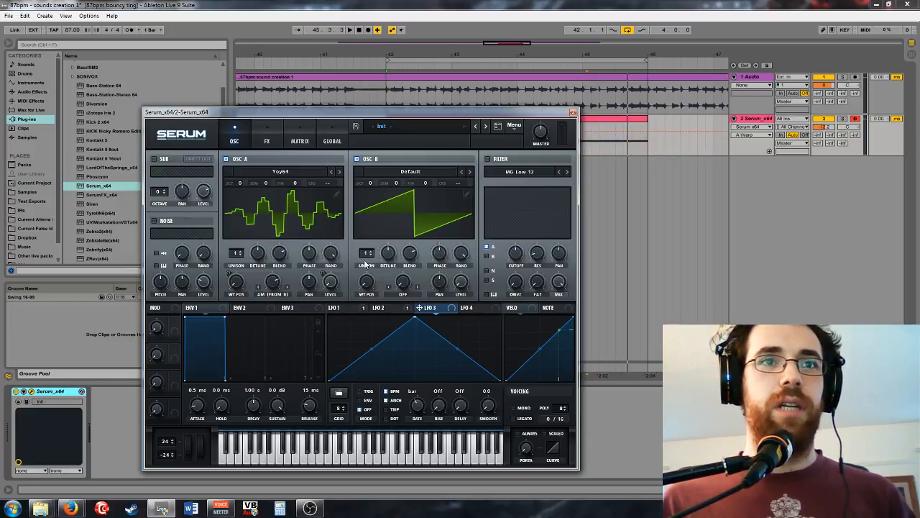
Step: Load the Analog wavetable Basic Shapes into oscillator B, move its wavetable position to the triangle shape and play the loop
{"action": "left_click", "coordinate": [420, 176]}
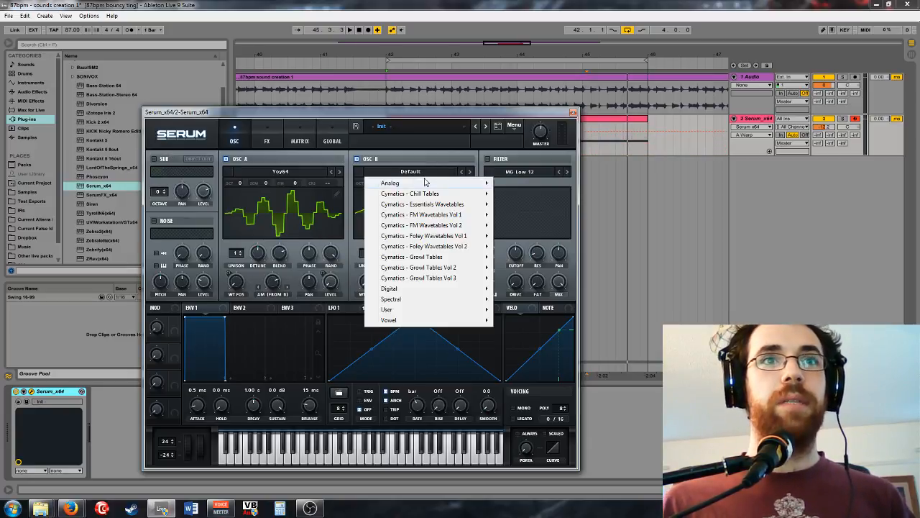
{"action": "mouse_move", "coordinate": [430, 183]}
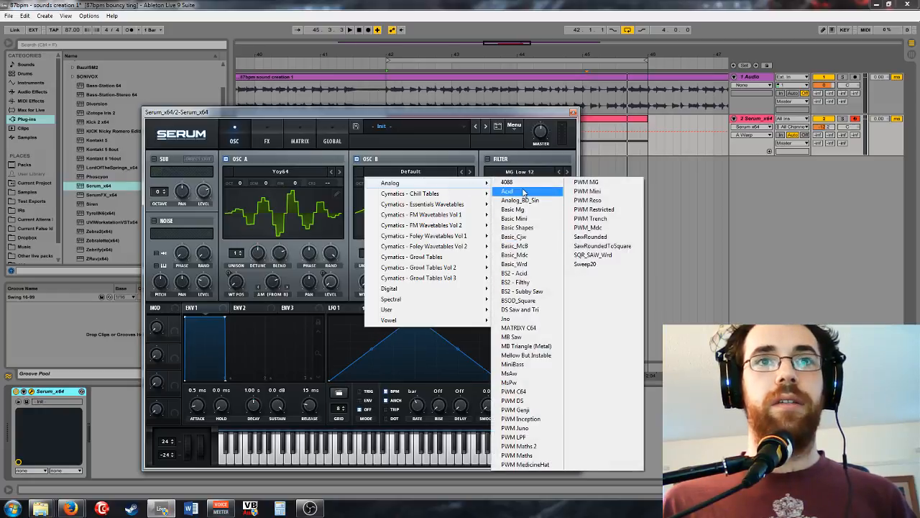
{"action": "left_click", "coordinate": [523, 227]}
{"action": "left_click_drag", "start_coordinate": [367, 282], "coordinate": [385, 261]}
{"action": "key", "text": "space"}
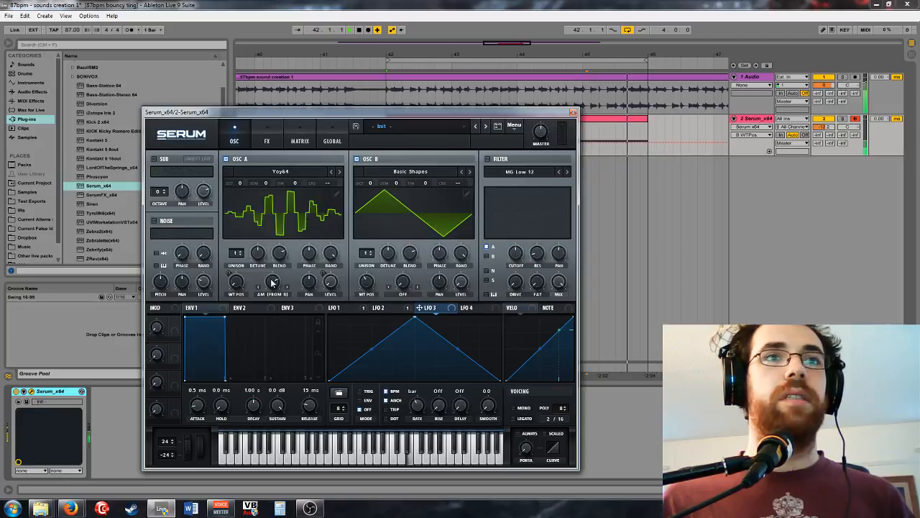
Step: Adjust oscillator A's AM warp amount, lower oscillator B to octave -4 and play the loop
{"action": "left_click_drag", "start_coordinate": [268, 289], "coordinate": [282, 279]}
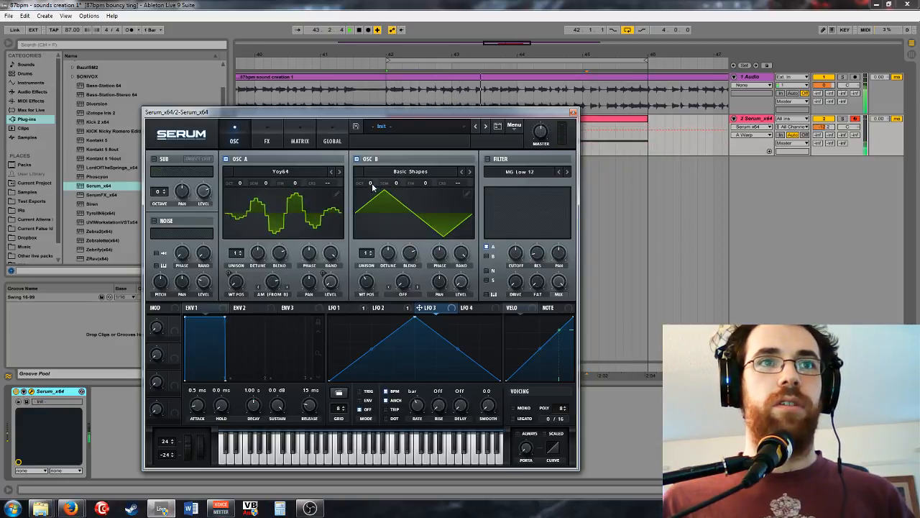
{"action": "left_click_drag", "start_coordinate": [357, 210], "coordinate": [358, 216]}
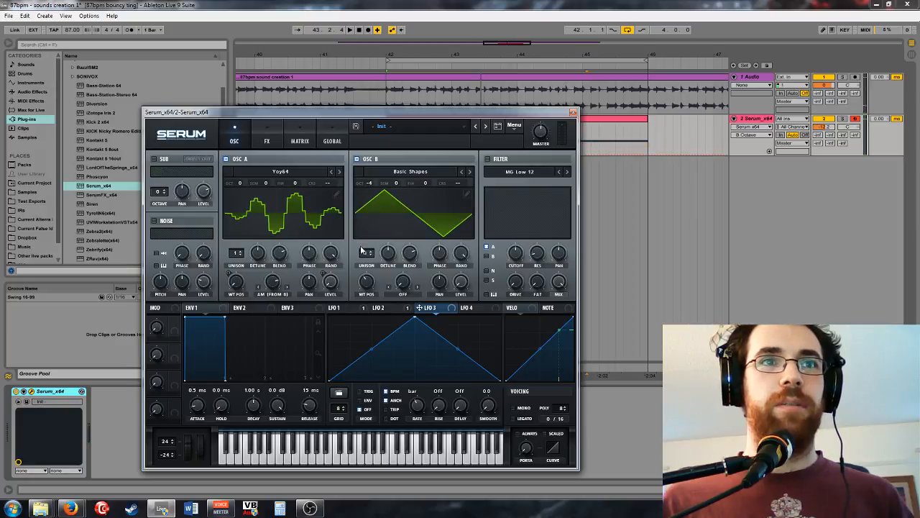
{"action": "key", "text": "space"}
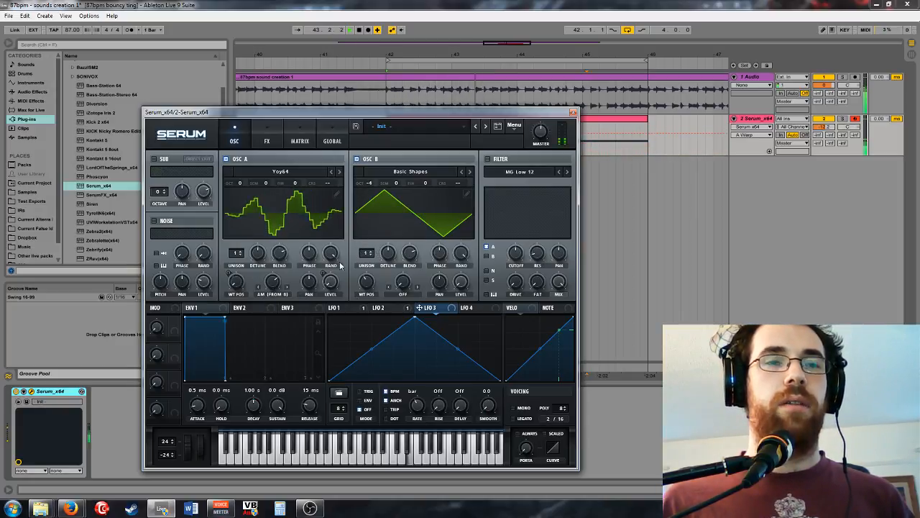
Step: Set oscillator B's octave to -3 and readjust oscillator A's AM warp amount while listening
{"action": "mouse_move", "coordinate": [264, 285]}
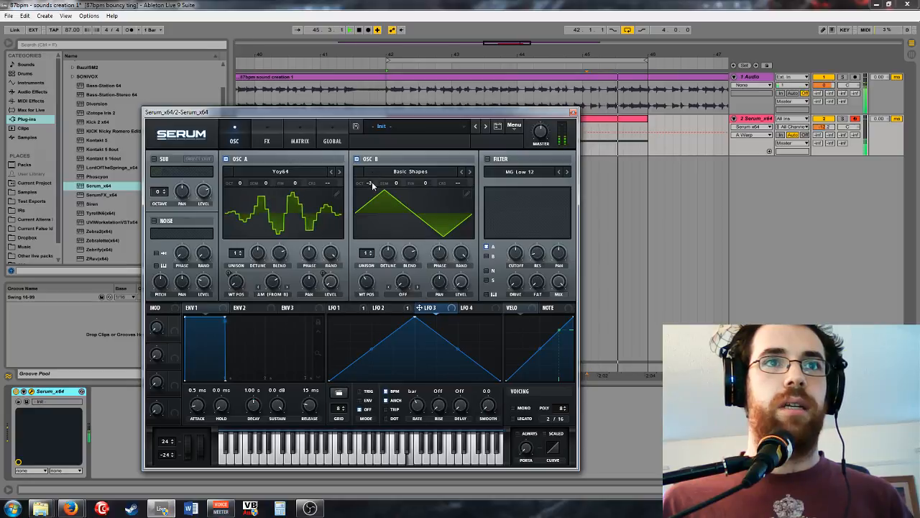
{"action": "mouse_move", "coordinate": [371, 186]}
{"action": "mouse_move", "coordinate": [372, 185]}
{"action": "left_mouse_down"}
{"action": "mouse_move", "coordinate": [399, 136]}
{"action": "mouse_move", "coordinate": [405, 92]}
{"action": "mouse_move", "coordinate": [390, 175]}
{"action": "mouse_move", "coordinate": [366, 193]}
{"action": "left_mouse_up"}
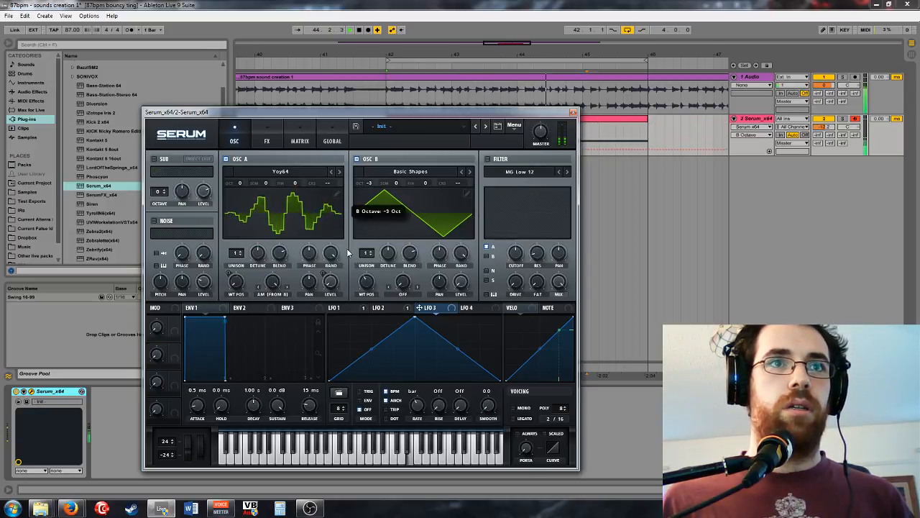
{"action": "left_click", "coordinate": [272, 281]}
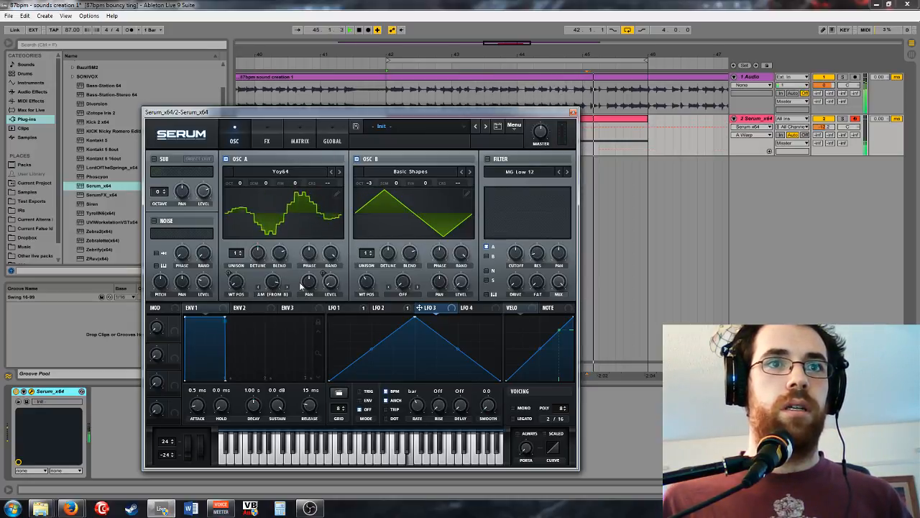
{"action": "left_click_drag", "start_coordinate": [300, 286], "coordinate": [301, 261]}
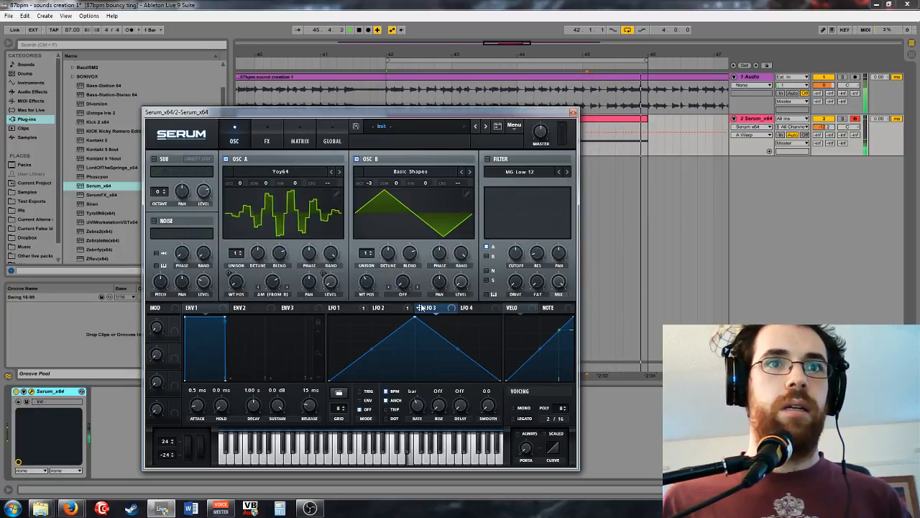
Step: Set oscillator B's warp mode to Bend + and try different bend amounts while the loop plays
{"action": "left_click", "coordinate": [403, 295]}
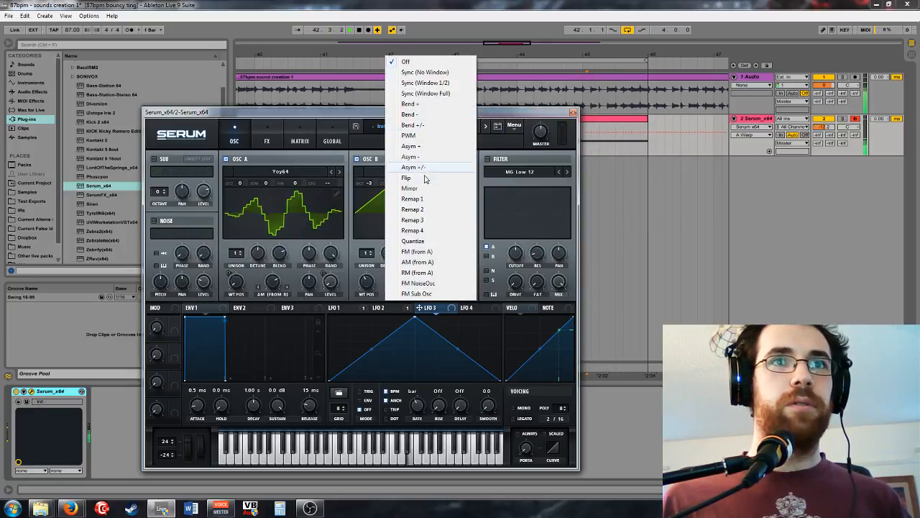
{"action": "left_click", "coordinate": [409, 104]}
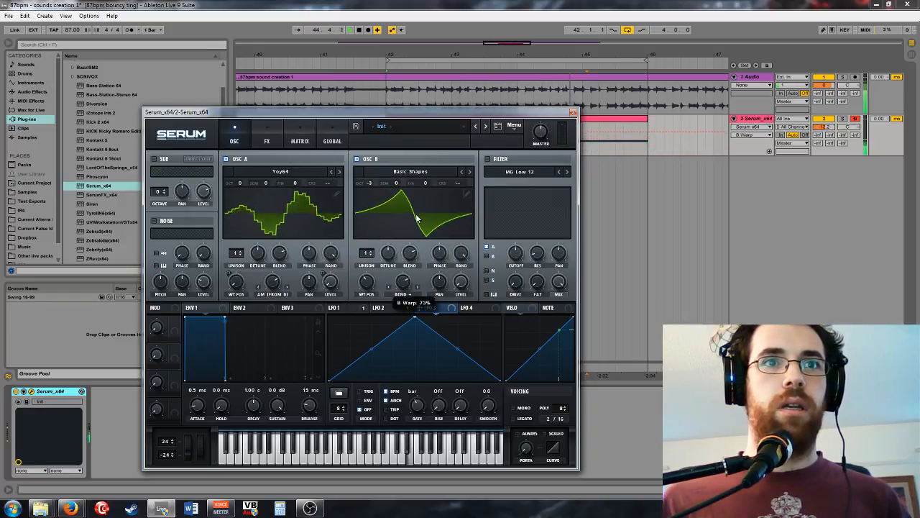
{"action": "left_click_drag", "start_coordinate": [416, 219], "coordinate": [409, 259]}
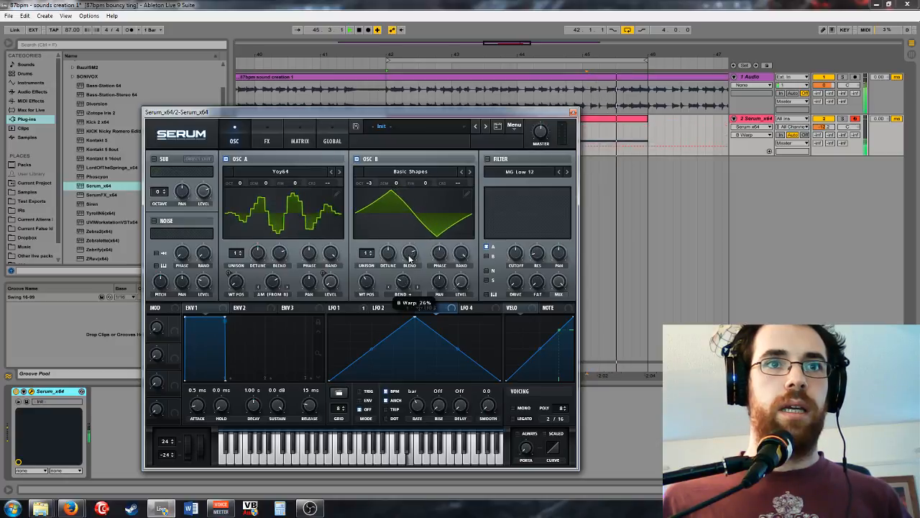
Step: Assign LFO 3 to oscillator B's Bend + amount and to oscillator A's AM (from B) amount
{"action": "left_click_drag", "start_coordinate": [450, 308], "coordinate": [401, 282]}
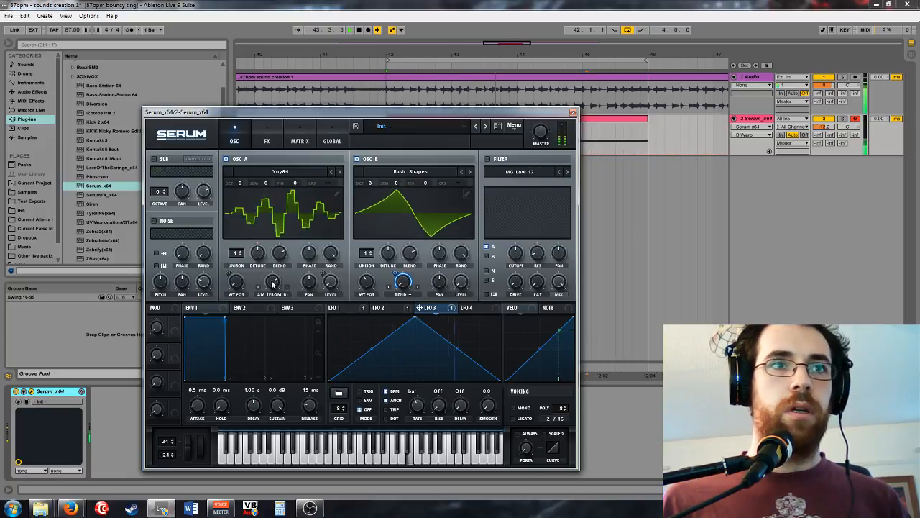
{"action": "left_click_drag", "start_coordinate": [424, 309], "coordinate": [266, 272]}
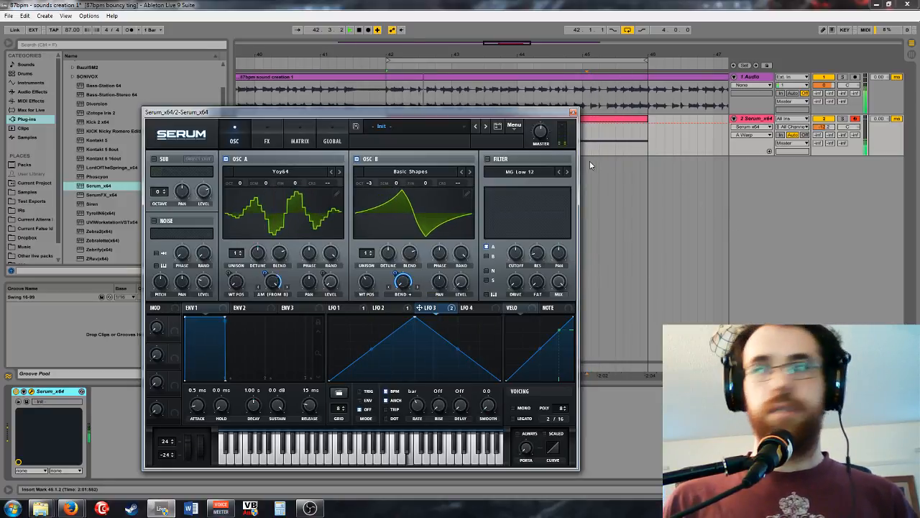
Step: Try oscillator A one octave lower at -1 and play the loop
{"action": "left_click_drag", "start_coordinate": [241, 183], "coordinate": [233, 197]}
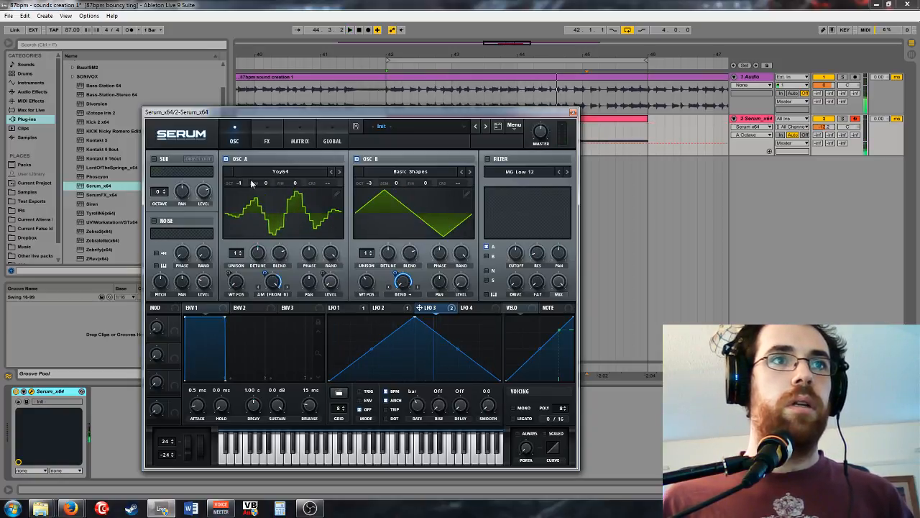
{"action": "key", "text": "space"}
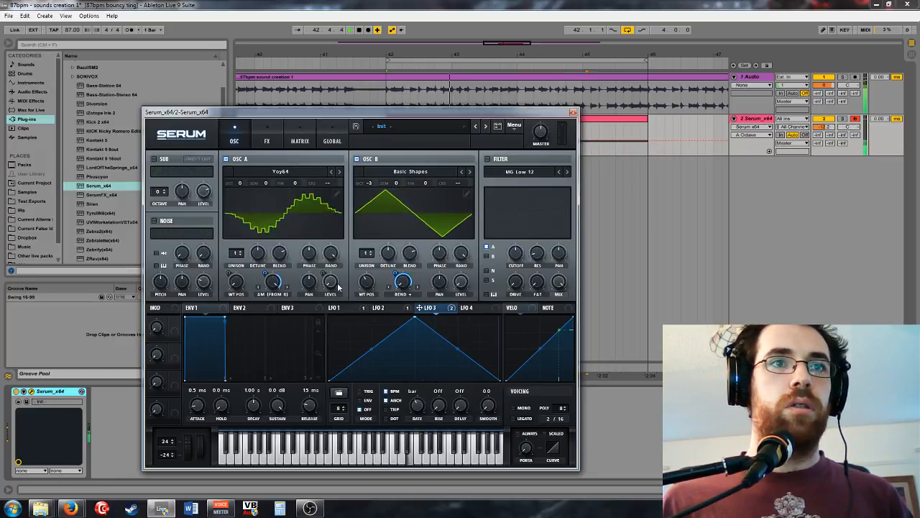
Step: Bring up LFO 1's stepped shape and adjust the oscillator A level that it modulates
{"action": "left_click", "coordinate": [347, 308]}
{"action": "left_click_drag", "start_coordinate": [333, 307], "coordinate": [330, 281]}
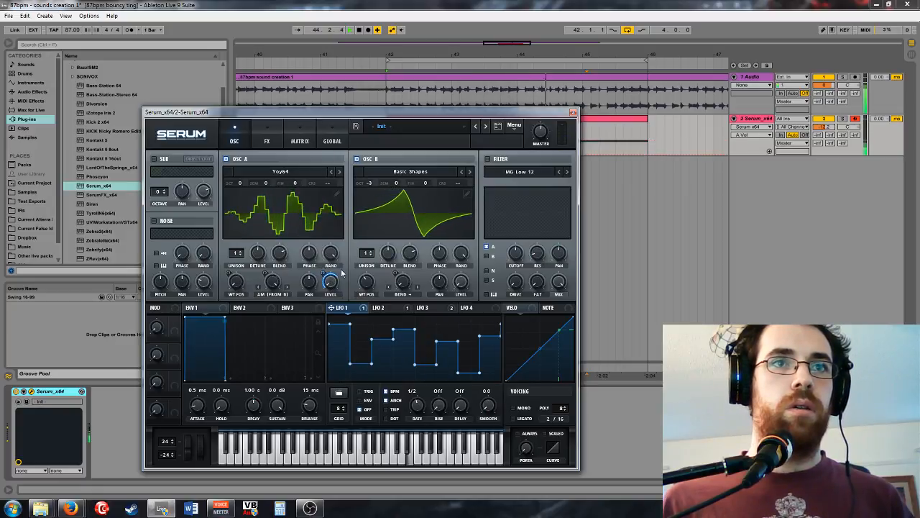
Step: Turn on the MG Low 12 filter for oscillator A and lower its cutoff
{"action": "left_click", "coordinate": [489, 159]}
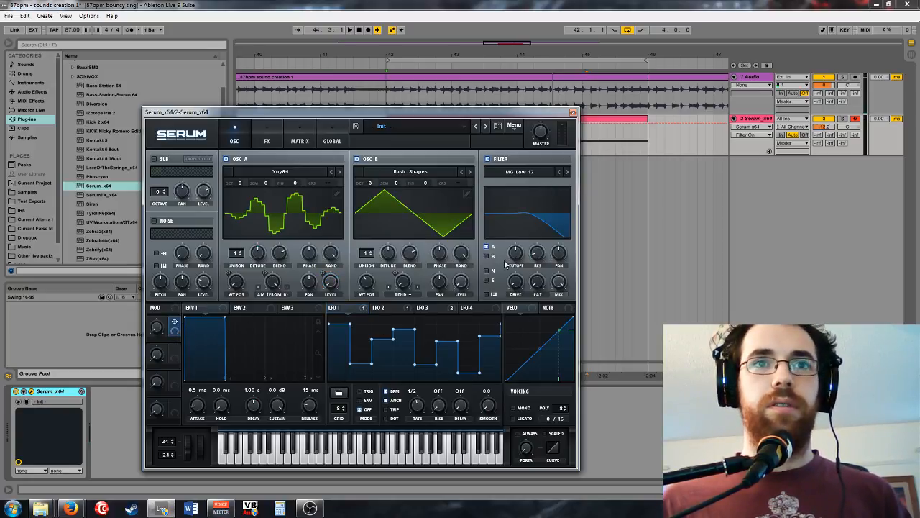
{"action": "left_click_drag", "start_coordinate": [508, 255], "coordinate": [532, 198]}
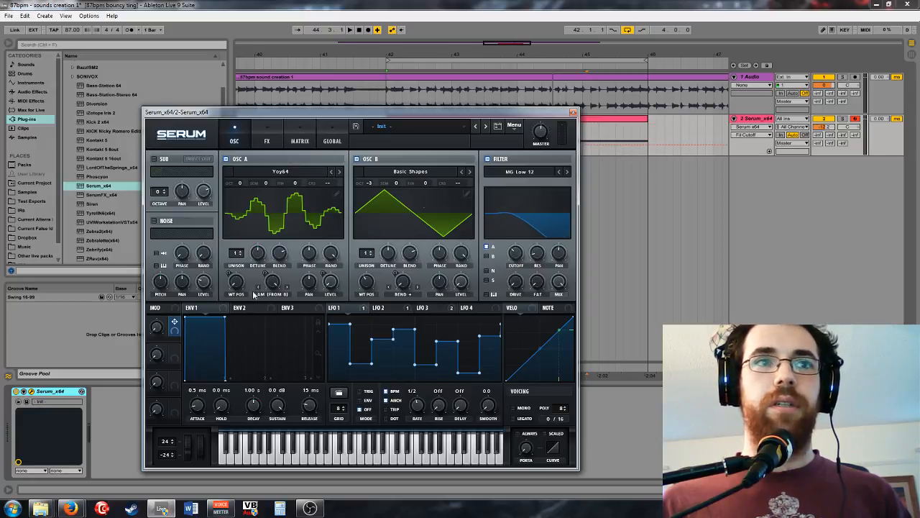
Step: Assign Macro 1 to the filter cutoff with an amount of 62 and add Macro 1 to the Serum device's configured parameters
{"action": "left_click_drag", "start_coordinate": [509, 246], "coordinate": [509, 247]}
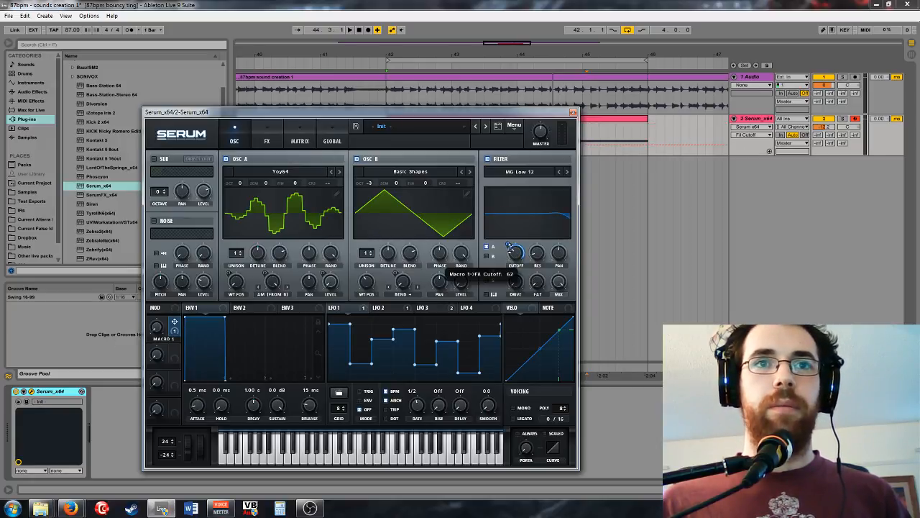
{"action": "left_click", "coordinate": [572, 112]}
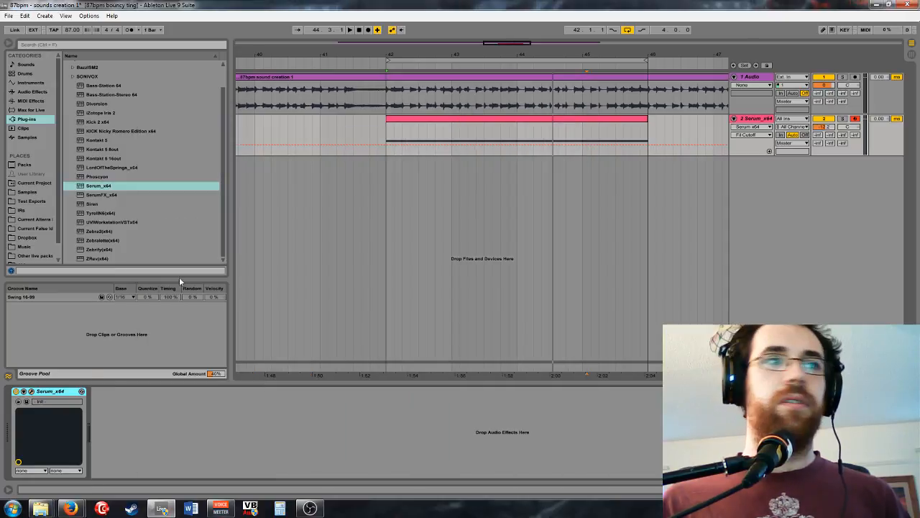
{"action": "left_click", "coordinate": [24, 391]}
{"action": "left_click", "coordinate": [31, 391]}
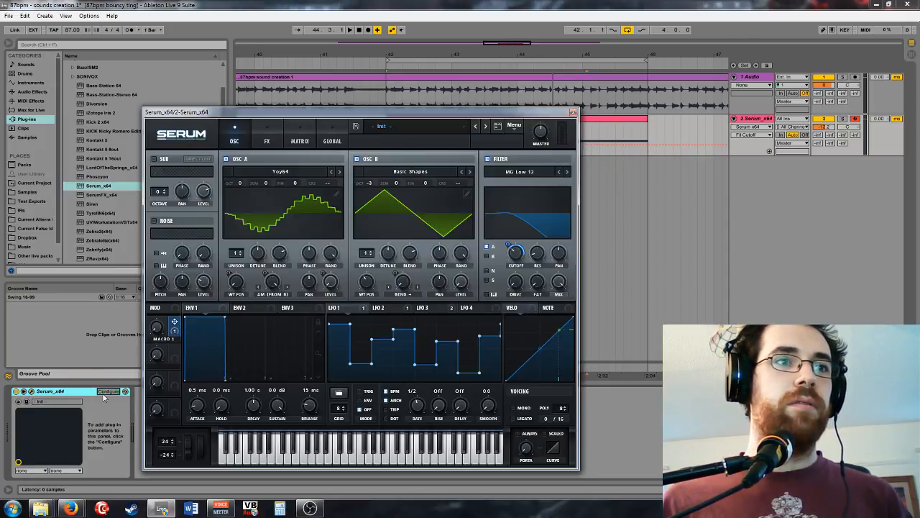
{"action": "left_click", "coordinate": [72, 396]}
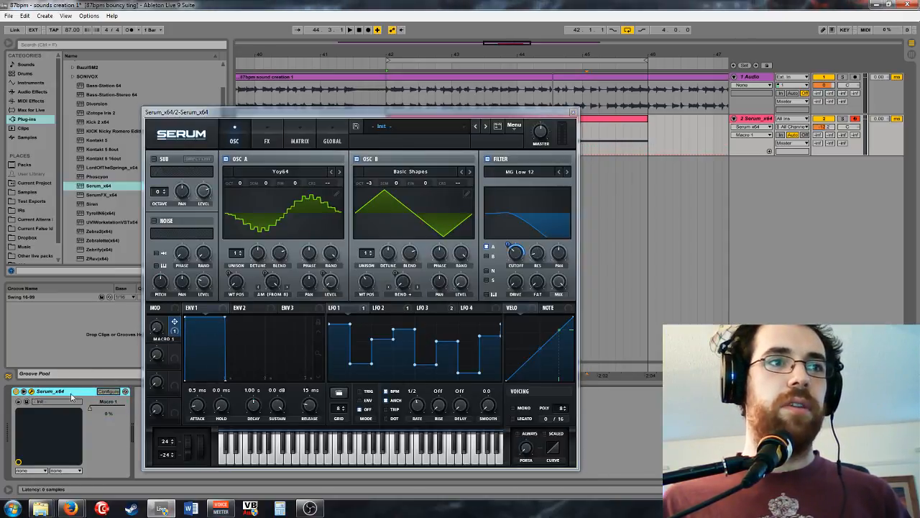
Step: Group Serum into an Instrument Rack and map Serum's Macro 1 to the rack's Macro 1
{"action": "key", "text": "ctrl+g"}
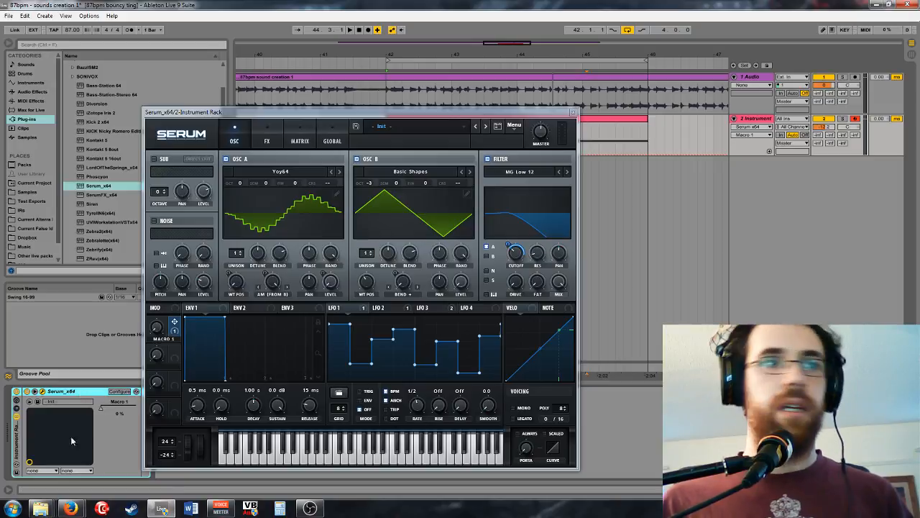
{"action": "right_click", "coordinate": [120, 411]}
{"action": "left_click", "coordinate": [151, 352]}
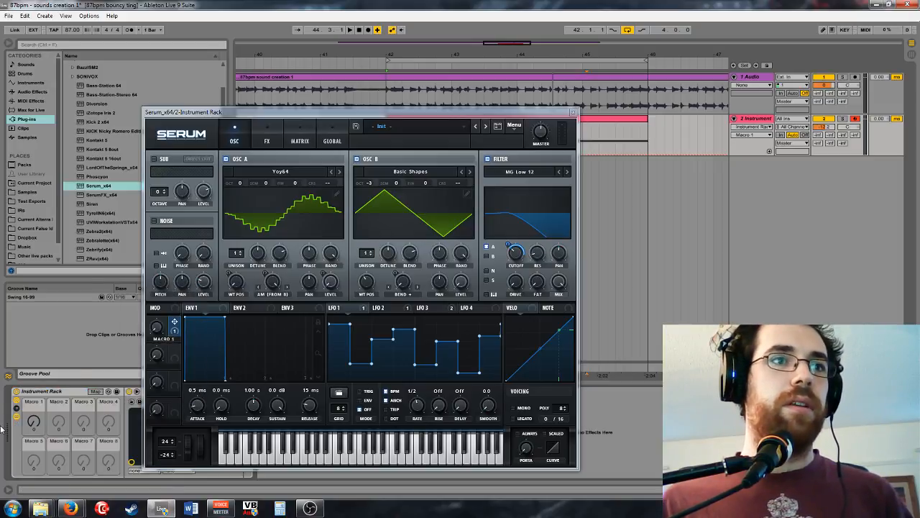
{"action": "left_click", "coordinate": [573, 112]}
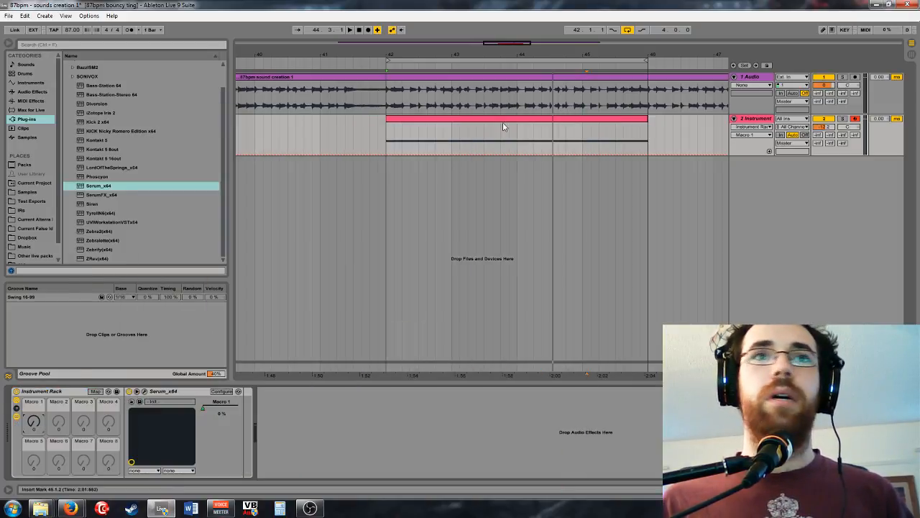
Step: Automate the rack's Macro 1 to fall from 127 to 0 across the clip from bar 42 to 46, and play the loop
{"action": "left_click_drag", "start_coordinate": [390, 155], "coordinate": [389, 122]}
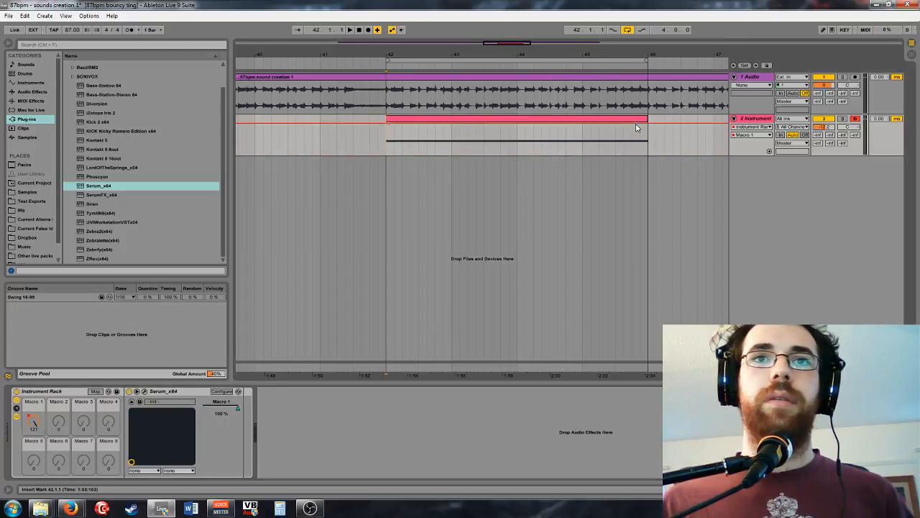
{"action": "left_click_drag", "start_coordinate": [637, 124], "coordinate": [637, 155]}
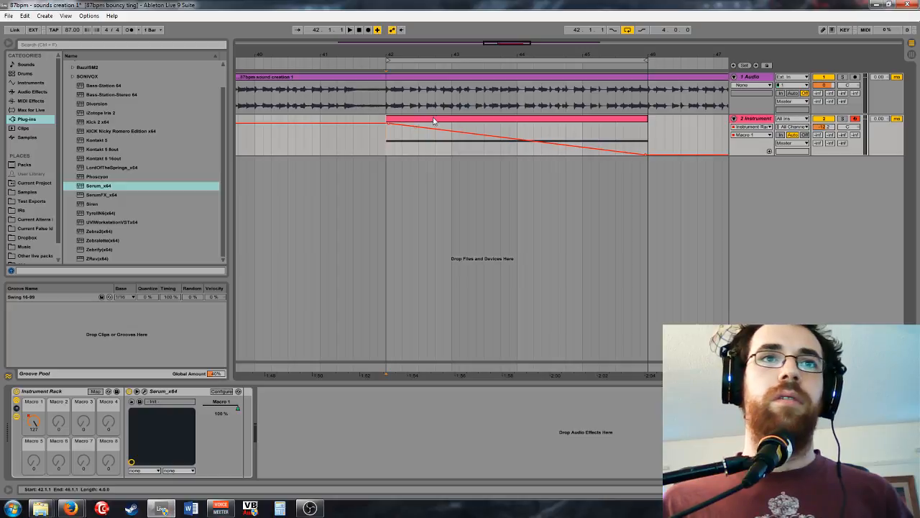
{"action": "key", "text": "space"}
Step: Reopen Serum's editor and change the oscillator section's filter type to Notch 24
{"action": "left_click", "coordinate": [138, 392]}
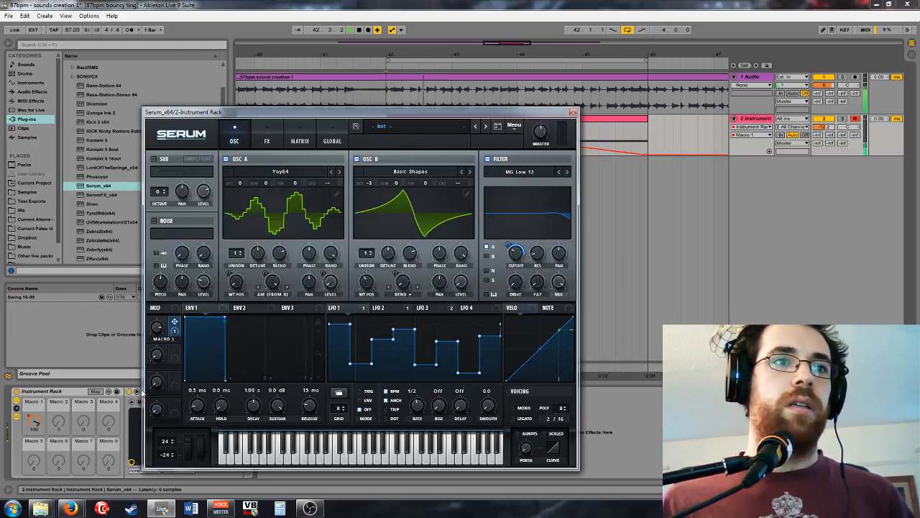
{"action": "left_click", "coordinate": [535, 171]}
{"action": "mouse_move", "coordinate": [536, 183]}
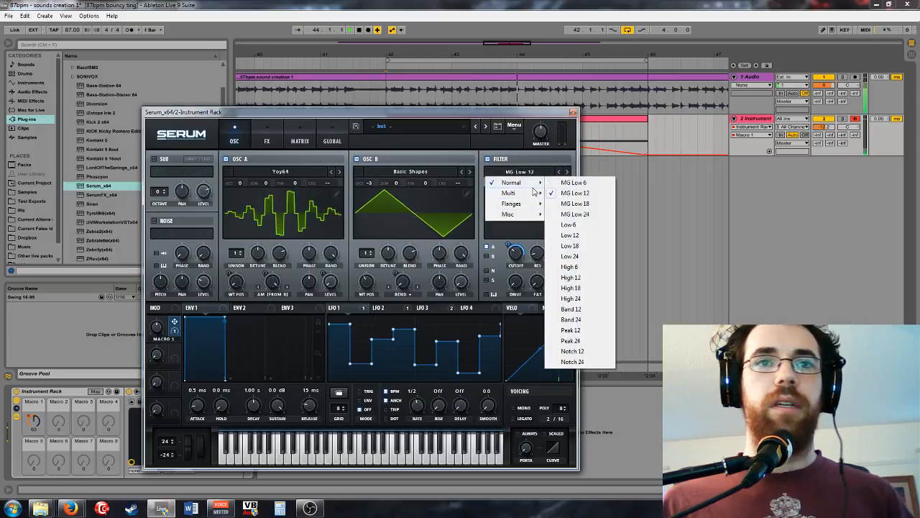
{"action": "left_click", "coordinate": [572, 362]}
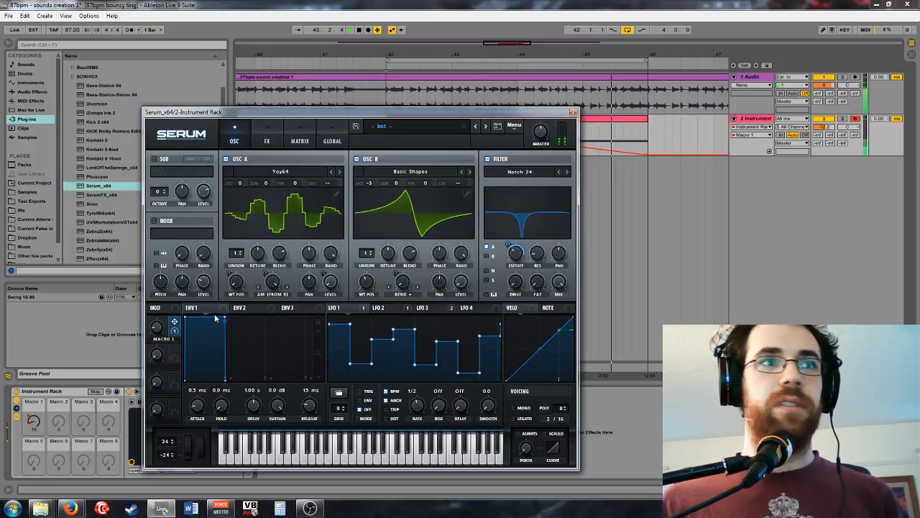
Step: Adjust the notch filter's resonance, drive and cutoff modulation, and use the Notch 12 type
{"action": "left_click", "coordinate": [537, 252]}
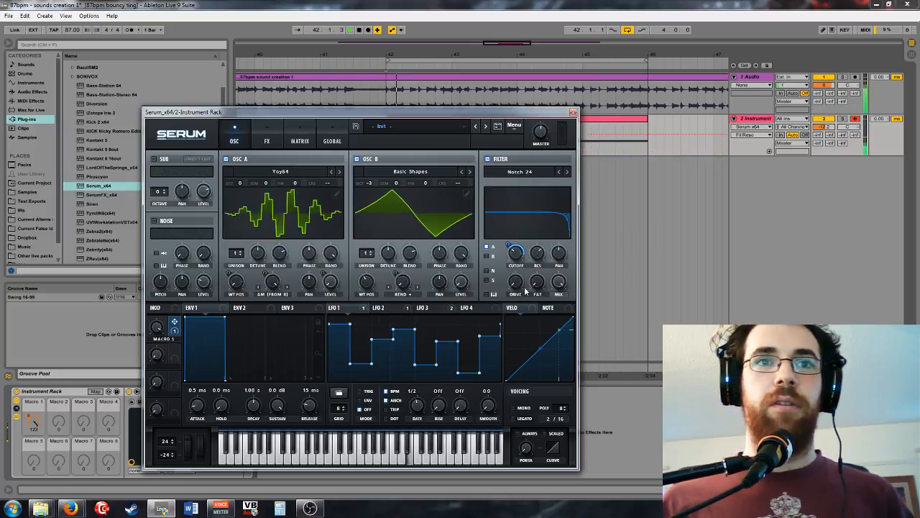
{"action": "left_click", "coordinate": [515, 281]}
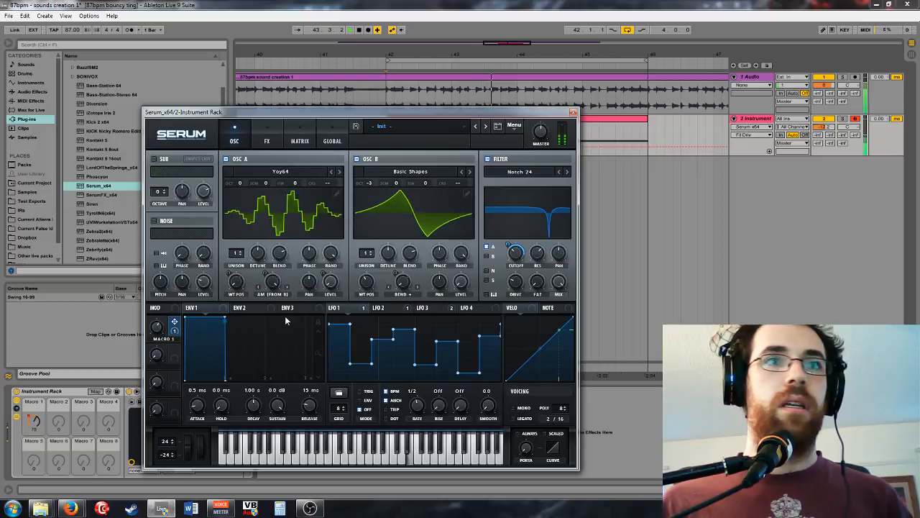
{"action": "left_click_drag", "start_coordinate": [517, 249], "coordinate": [490, 282]}
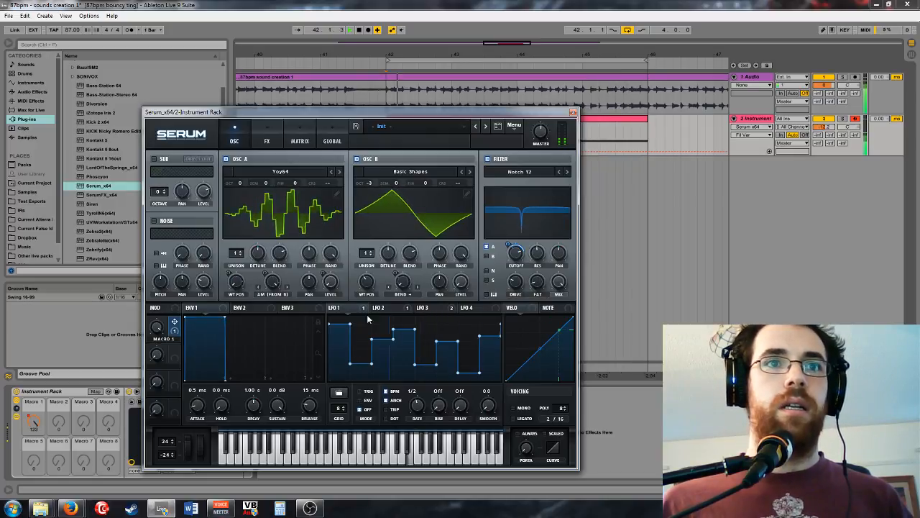
Step: Assign LFO 1 to the Notch 12 filter's cutoff and resonance, adjusting the cutoff modulation amount and the resonance
{"action": "left_click_drag", "start_coordinate": [333, 308], "coordinate": [451, 302]}
{"action": "left_click_drag", "start_coordinate": [507, 258], "coordinate": [508, 246]}
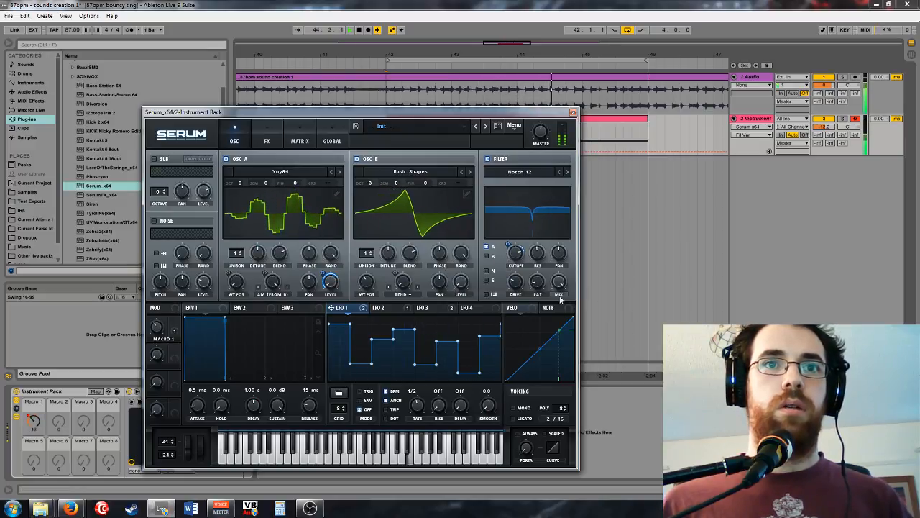
{"action": "left_click", "coordinate": [538, 255]}
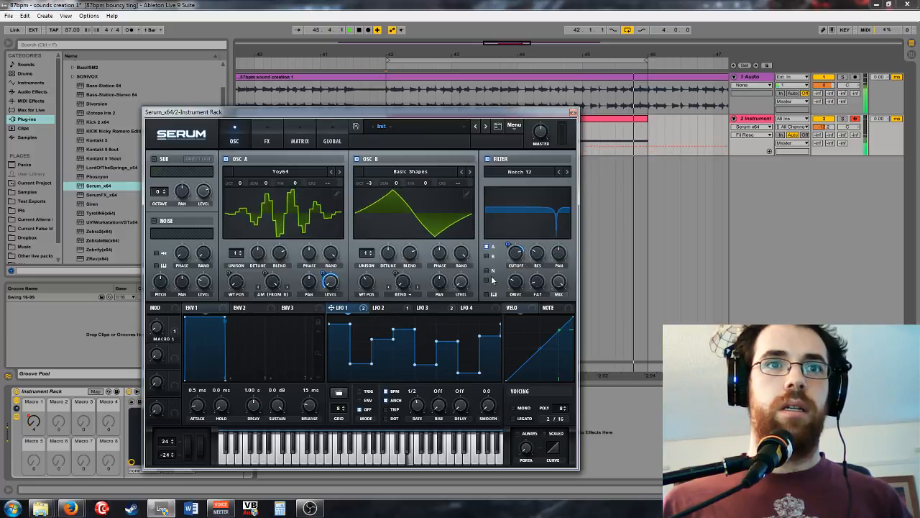
{"action": "left_click_drag", "start_coordinate": [364, 309], "coordinate": [537, 255]}
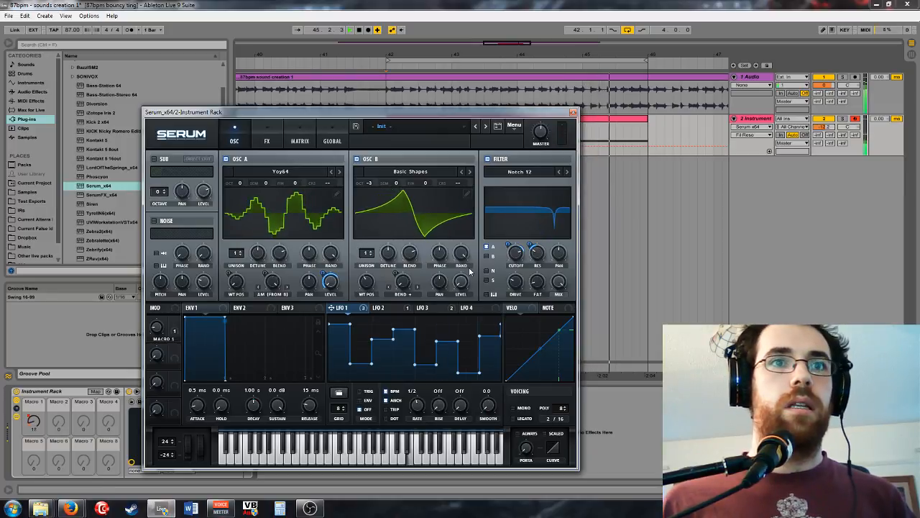
Step: Enable the Filter effect, choose the SampHold type and set its mix to 100%
{"action": "left_click", "coordinate": [267, 141]}
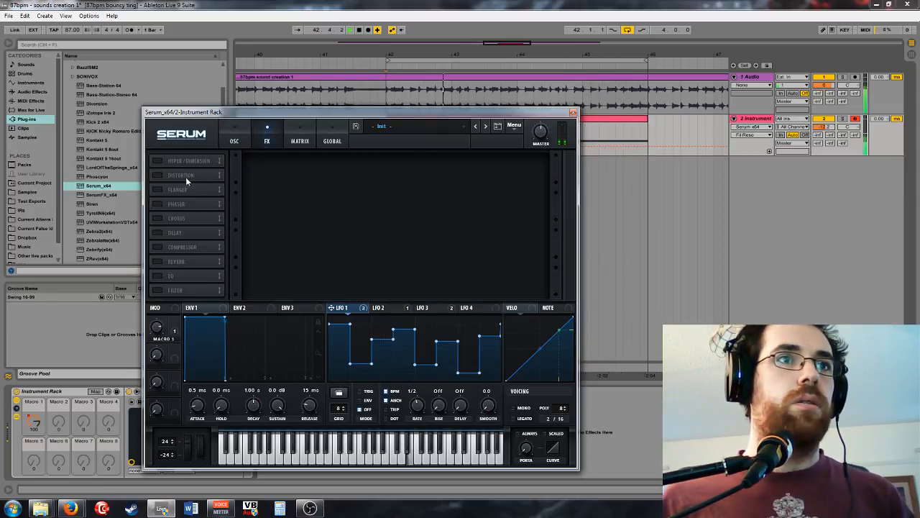
{"action": "left_click", "coordinate": [170, 292]}
{"action": "left_click", "coordinate": [313, 170]}
{"action": "mouse_move", "coordinate": [317, 181]}
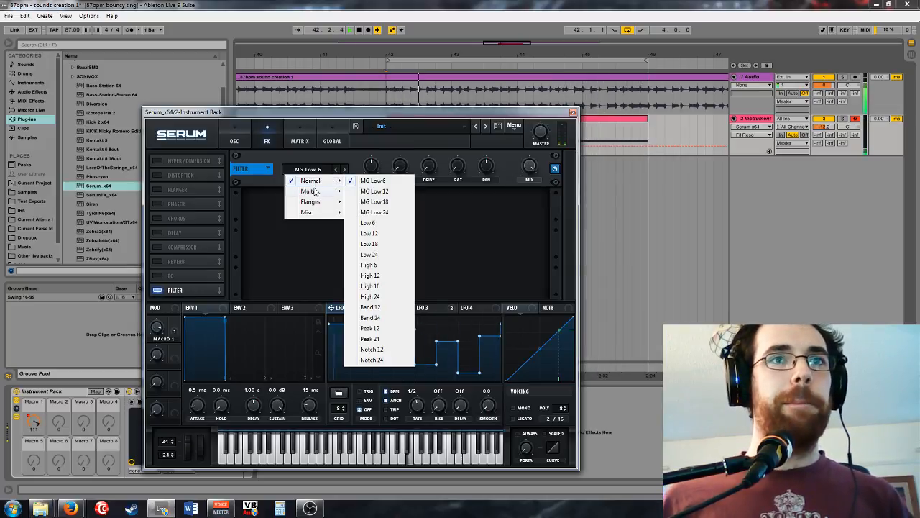
{"action": "left_click", "coordinate": [529, 167]}
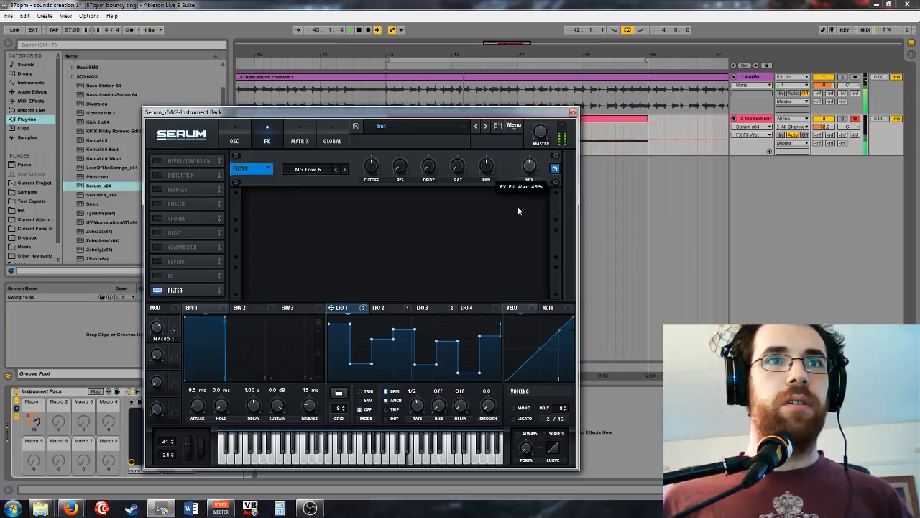
{"action": "left_click", "coordinate": [307, 169]}
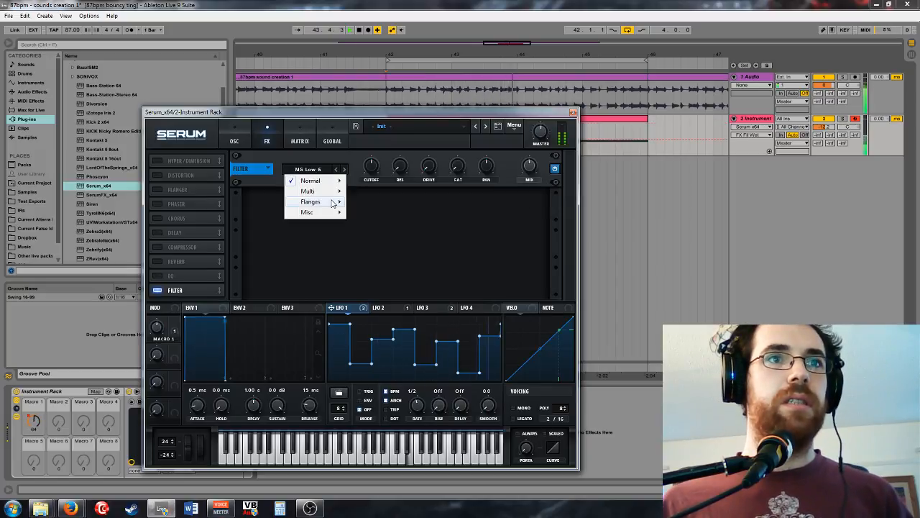
{"action": "mouse_move", "coordinate": [333, 203]}
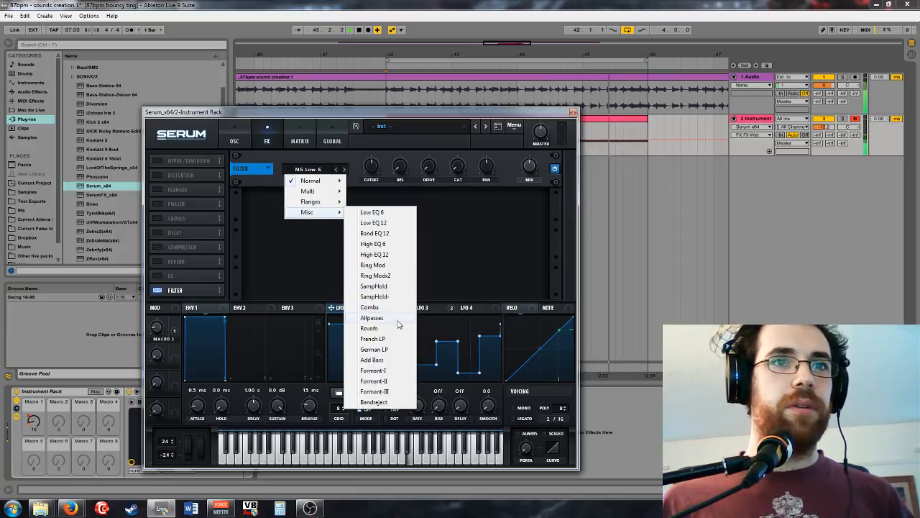
{"action": "left_click", "coordinate": [386, 287]}
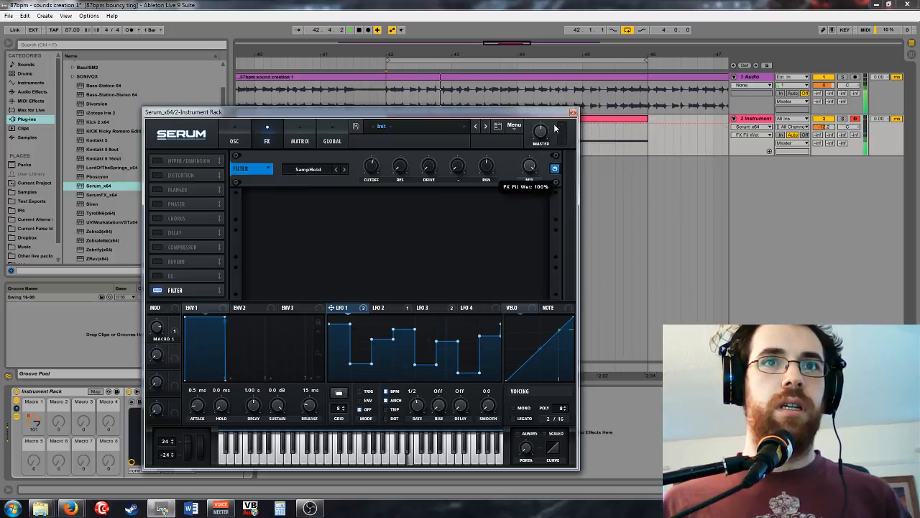
Step: Set the SampHold filter's cutoff to 741 Hz, assign Macro 1 to it and adjust the resonance
{"action": "left_click_drag", "start_coordinate": [382, 148], "coordinate": [377, 171]}
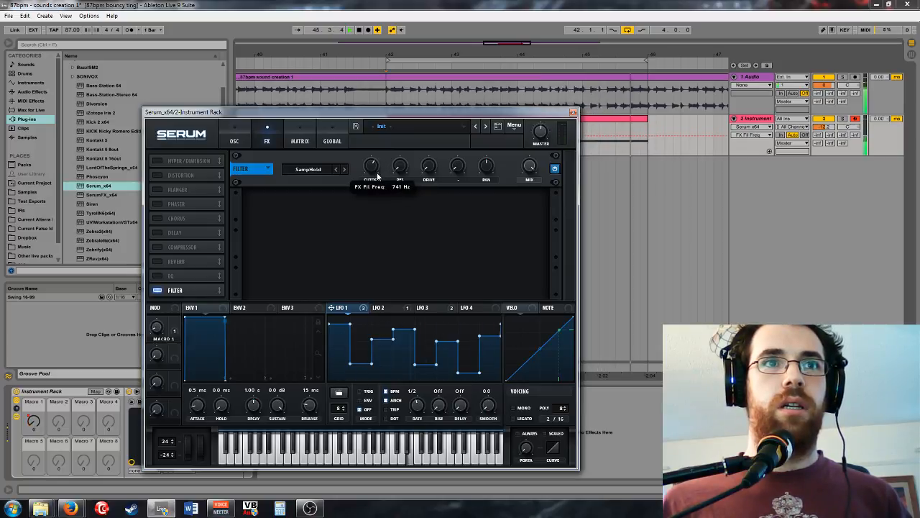
{"action": "left_click_drag", "start_coordinate": [174, 322], "coordinate": [334, 194]}
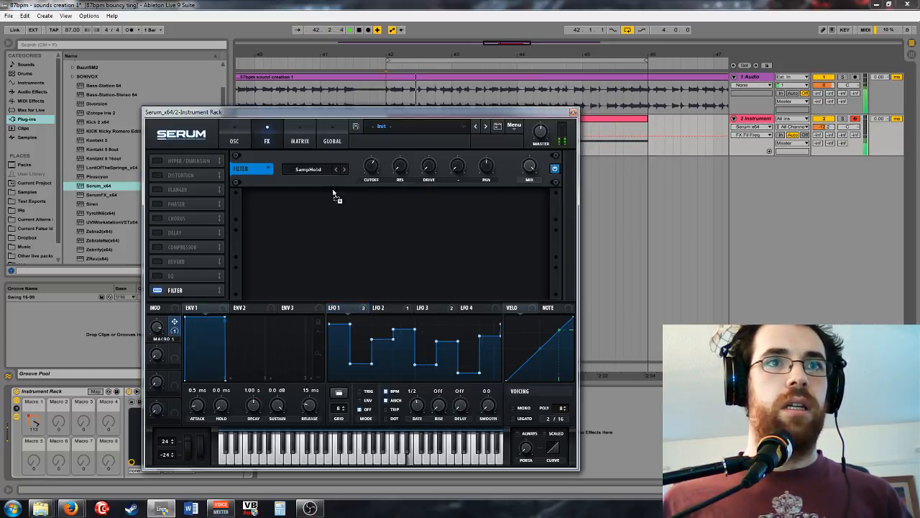
{"action": "left_click_drag", "start_coordinate": [410, 176], "coordinate": [359, 158]}
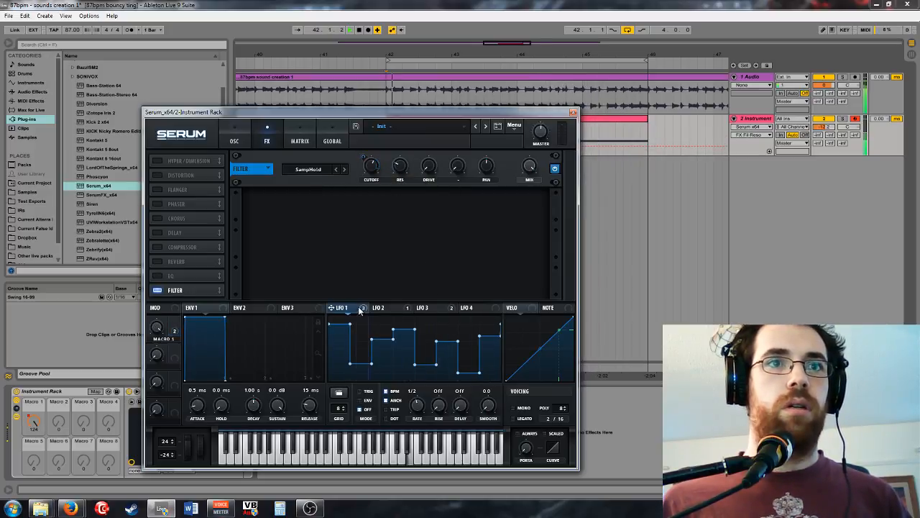
Step: Assign LFO 1 to the SampHold filter's resonance with an amount of 36 and adjust the filter's mix
{"action": "left_click_drag", "start_coordinate": [392, 164], "coordinate": [391, 158]}
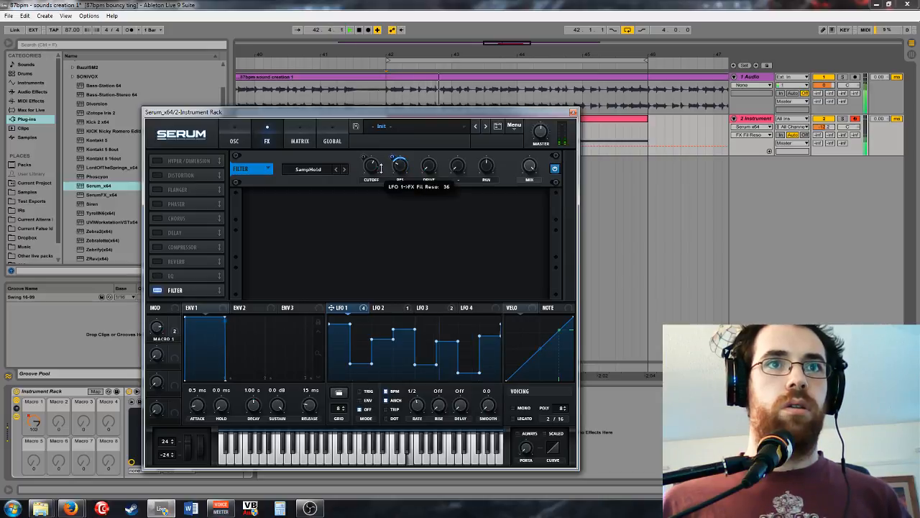
{"action": "left_click", "coordinate": [531, 174]}
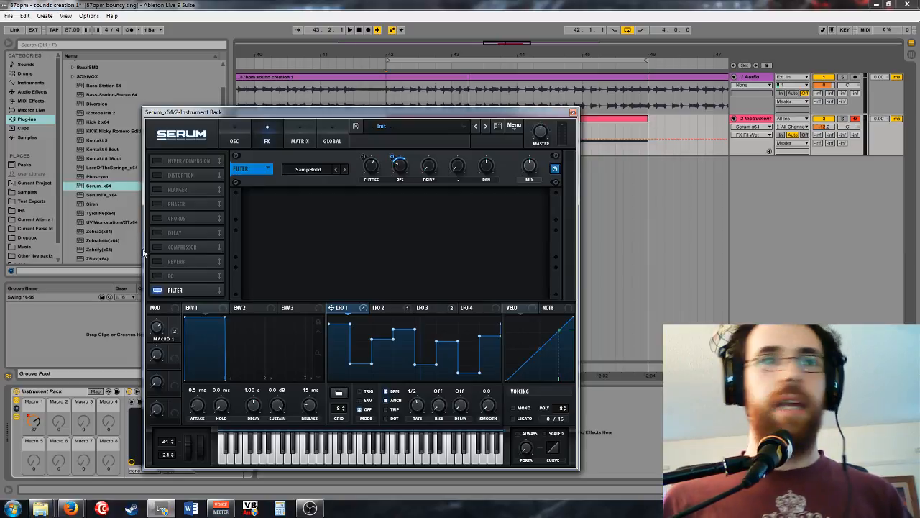
Step: Enable the Distortion effect, move it after the Filter, choose the Downsample type and adjust its mix
{"action": "left_click", "coordinate": [156, 175]}
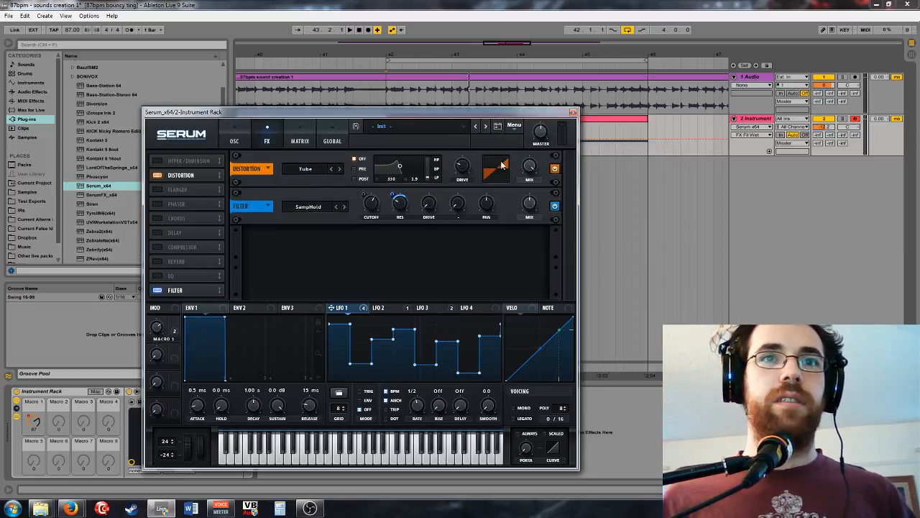
{"action": "left_click_drag", "start_coordinate": [179, 181], "coordinate": [183, 314]}
{"action": "left_click", "coordinate": [306, 206]}
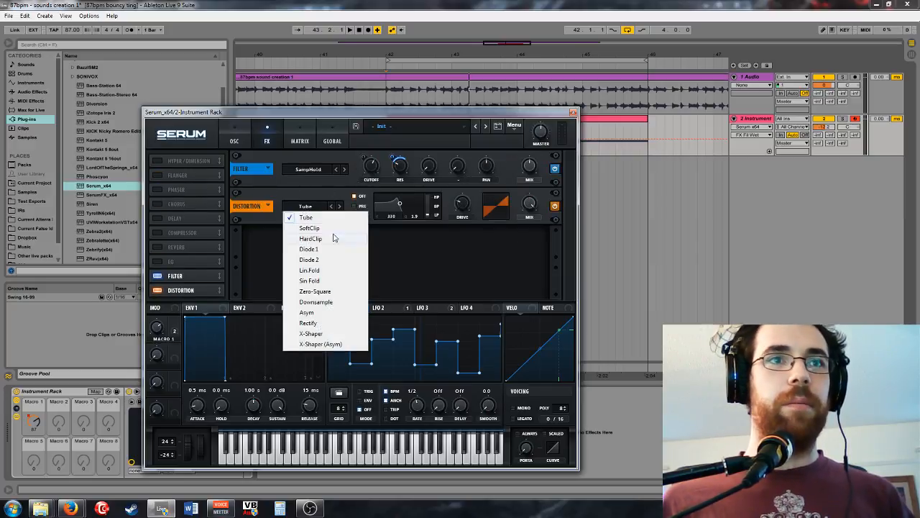
{"action": "left_click", "coordinate": [330, 302]}
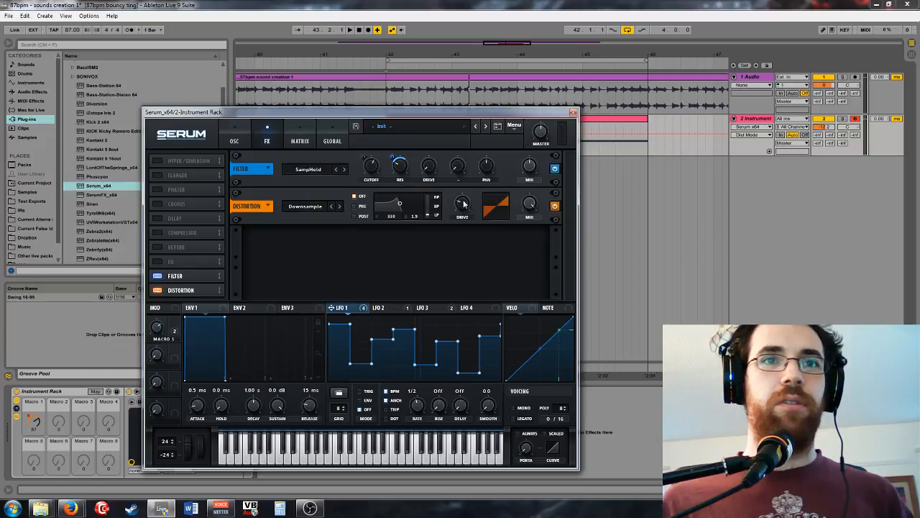
{"action": "left_click", "coordinate": [529, 216]}
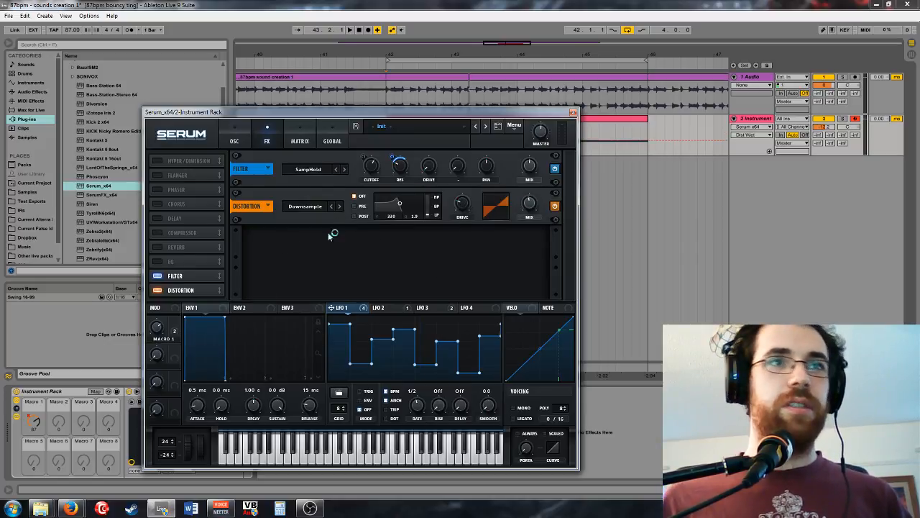
Step: Play the loop and adjust the Downsample distortion's drive
{"action": "key", "text": "space"}
{"action": "left_click", "coordinate": [465, 206]}
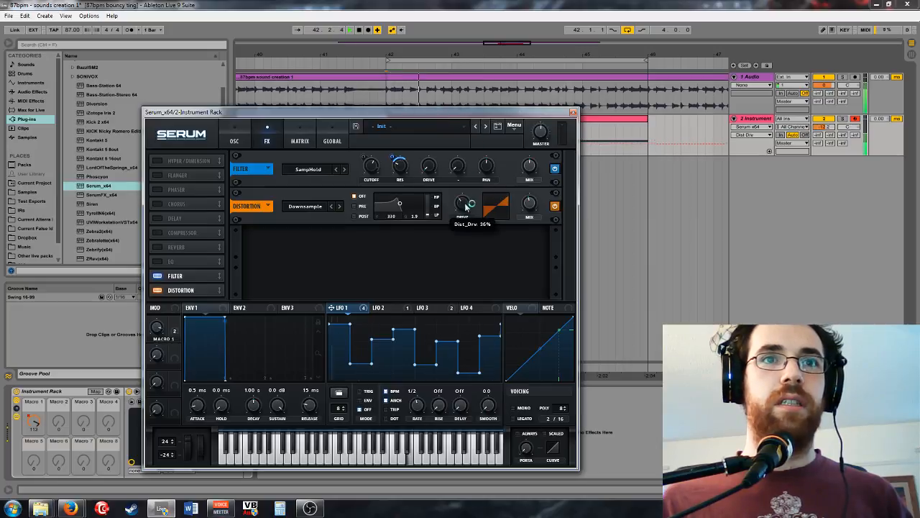
{"action": "left_click_drag", "start_coordinate": [485, 191], "coordinate": [487, 188]}
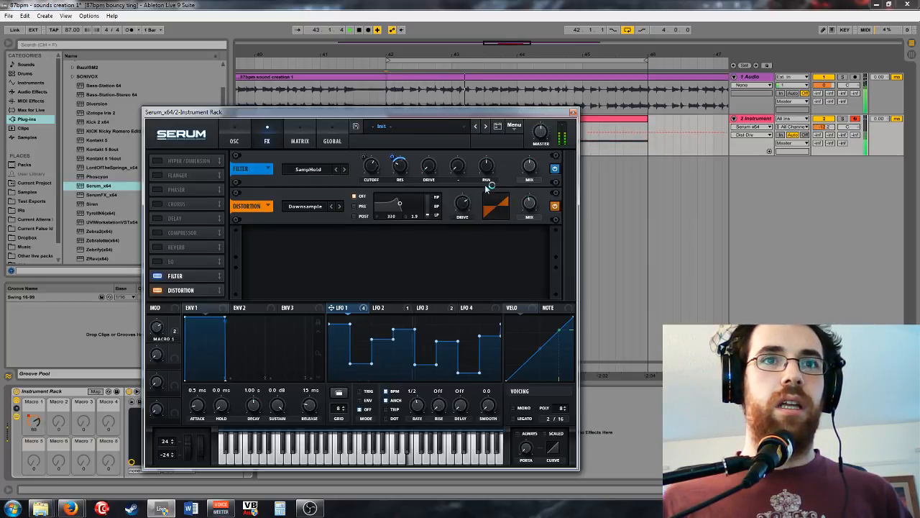
Step: Assign LFO 2 to the Downsample distortion's drive, then adjust the distortion's mix and drive modulation
{"action": "left_click", "coordinate": [383, 306]}
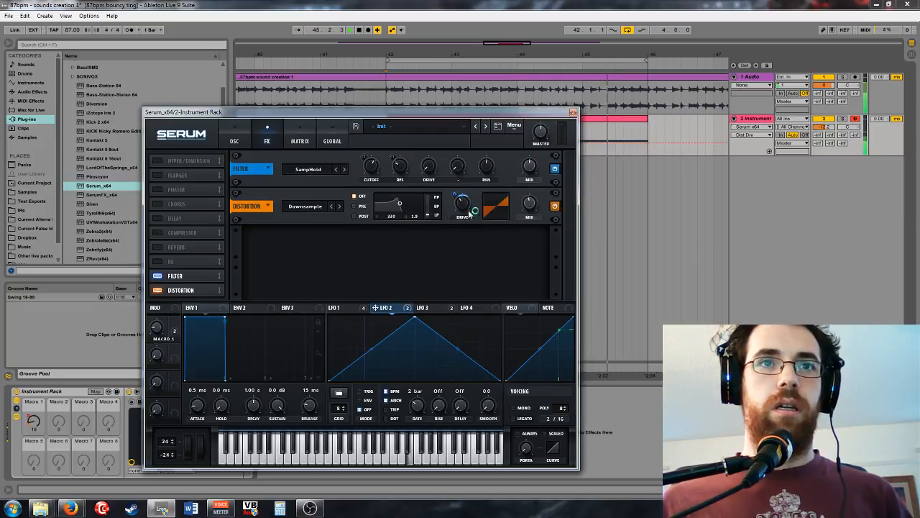
{"action": "left_click", "coordinate": [533, 204]}
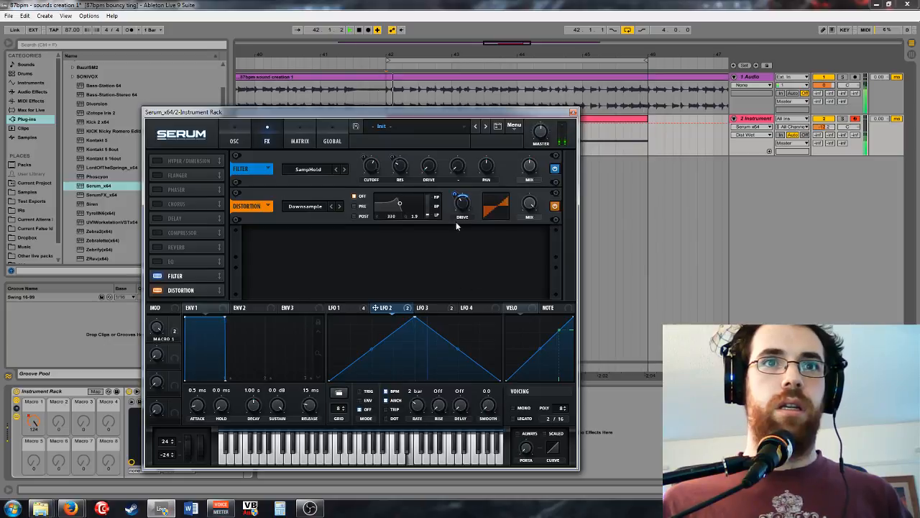
{"action": "left_click_drag", "start_coordinate": [460, 195], "coordinate": [464, 209]}
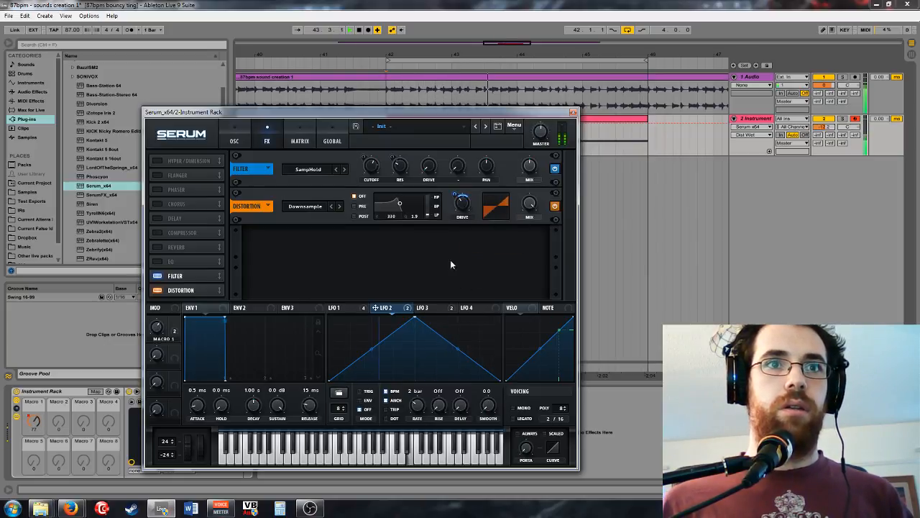
{"action": "left_click", "coordinate": [468, 207]}
Step: Set the distortion's filter to Pre, blend it to band-pass, and assign Macro 1 to its frequency with an amount of 71
{"action": "left_click", "coordinate": [355, 206]}
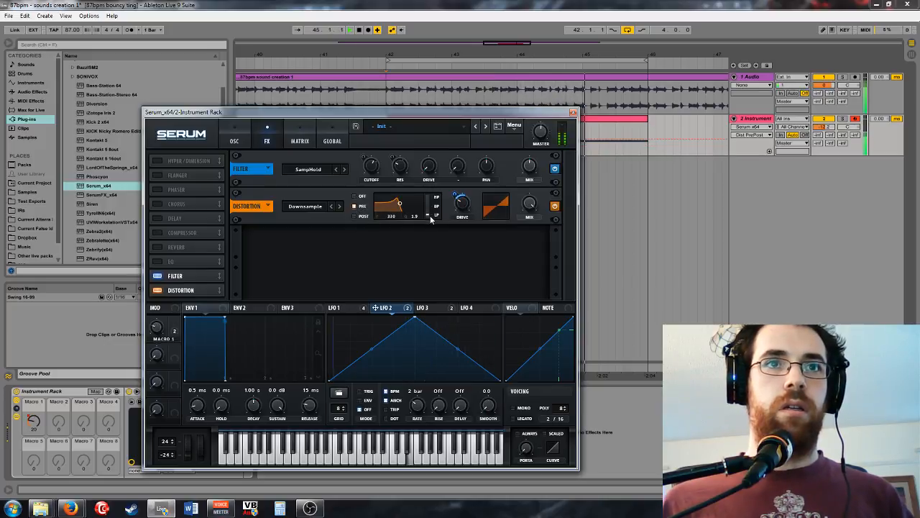
{"action": "left_click_drag", "start_coordinate": [431, 207], "coordinate": [439, 182]}
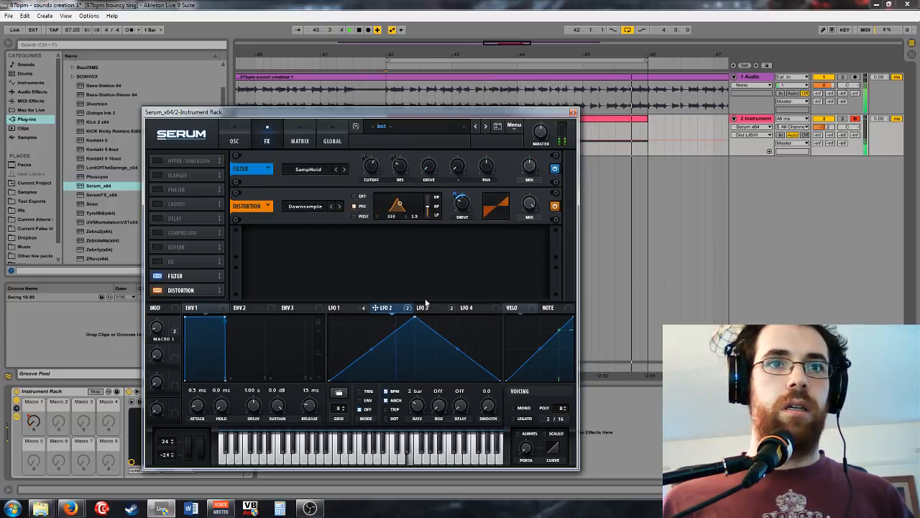
{"action": "left_click_drag", "start_coordinate": [173, 322], "coordinate": [327, 262]}
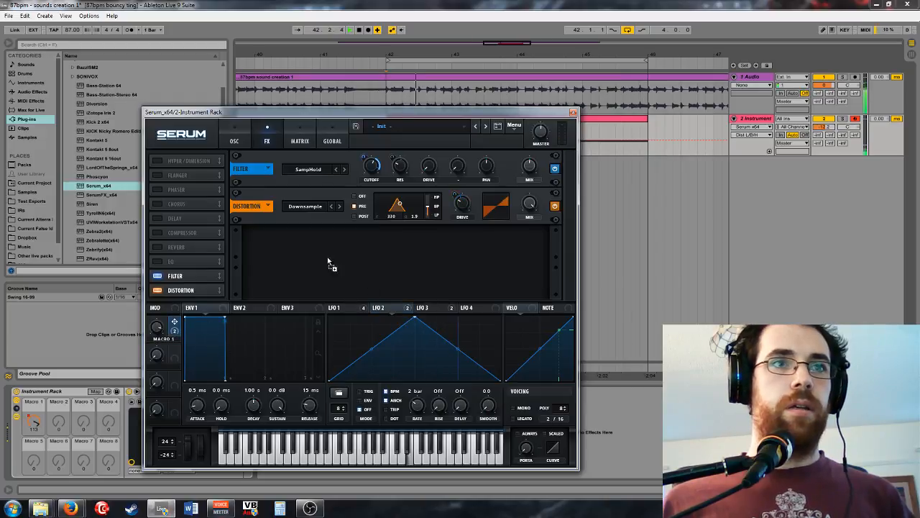
{"action": "left_click", "coordinate": [300, 141]}
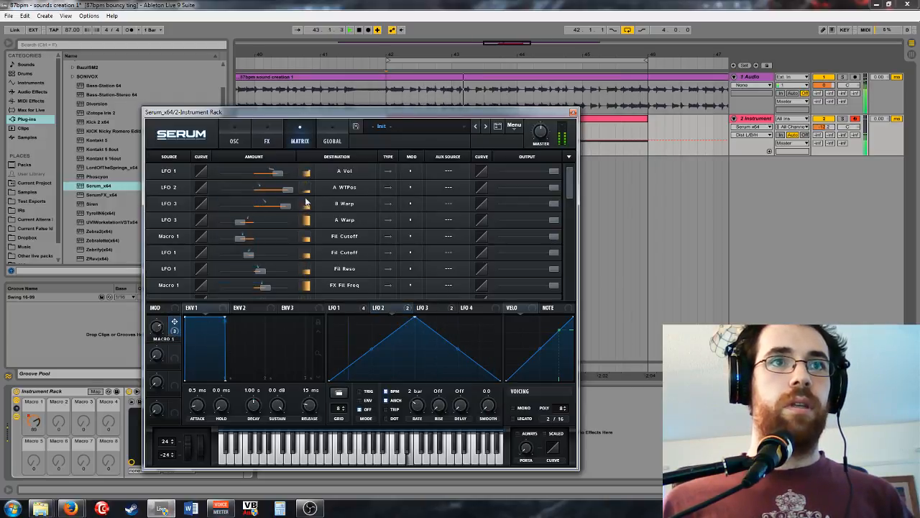
{"action": "scroll", "coordinate": [364, 279], "scroll_direction": "down", "scroll_amount": 3}
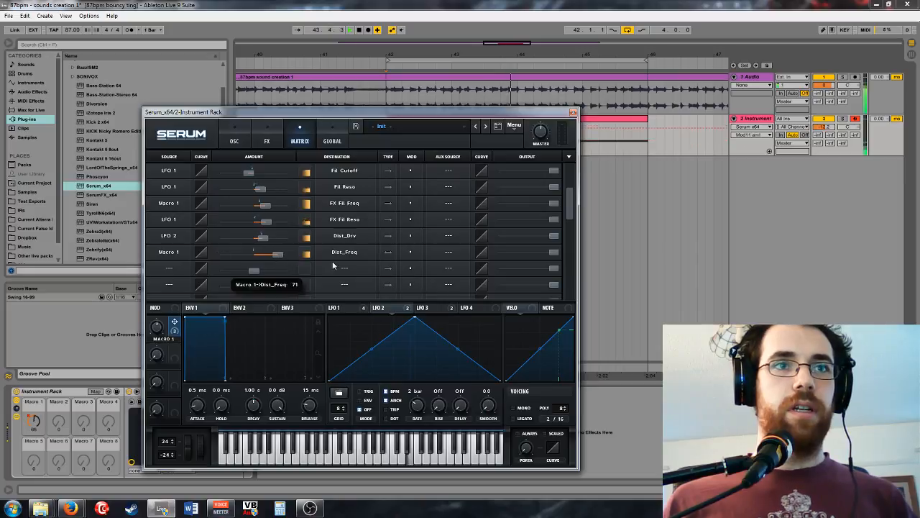
{"action": "left_click_drag", "start_coordinate": [288, 255], "coordinate": [278, 257]}
{"action": "left_click", "coordinate": [266, 141]}
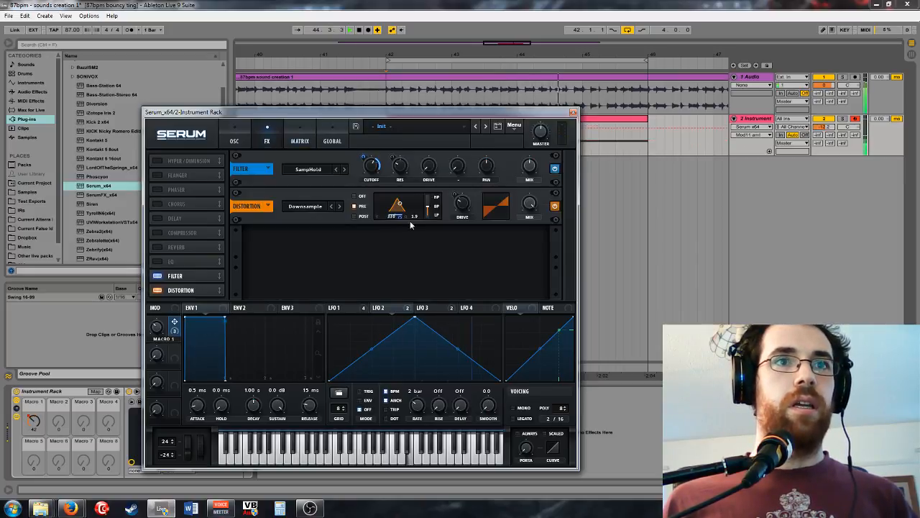
Step: Set the distortion filter's Q to 1.7, switch it to Post, and fine-tune its frequency and the distortion's mix
{"action": "left_click_drag", "start_coordinate": [413, 216], "coordinate": [414, 220]}
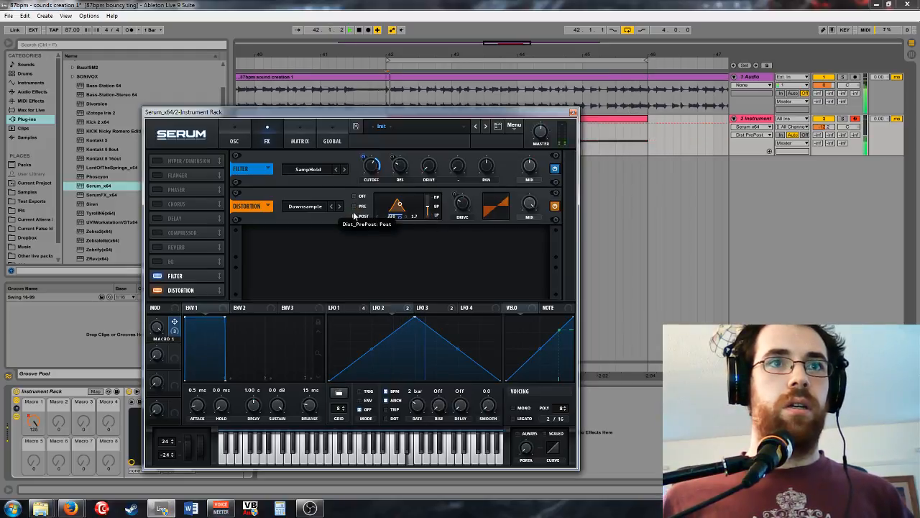
{"action": "left_click", "coordinate": [360, 218]}
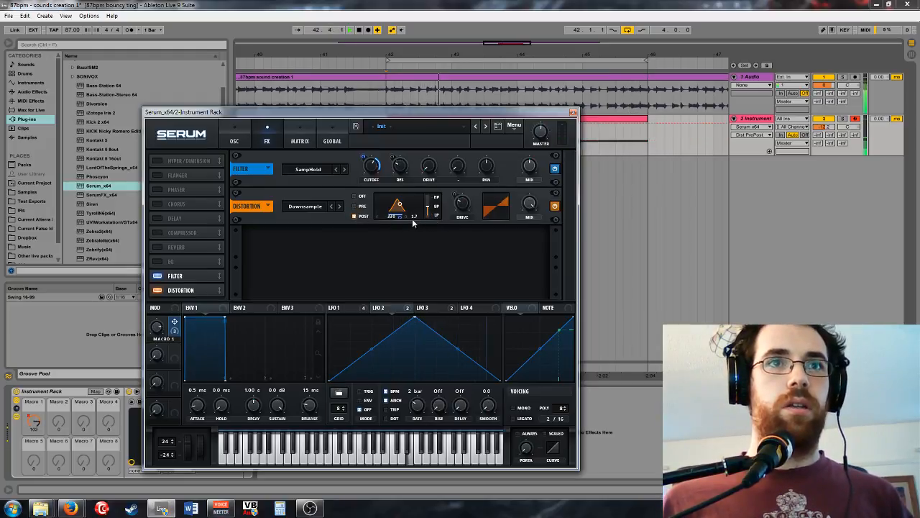
{"action": "left_click_drag", "start_coordinate": [394, 219], "coordinate": [397, 220]}
{"action": "left_click", "coordinate": [428, 208]}
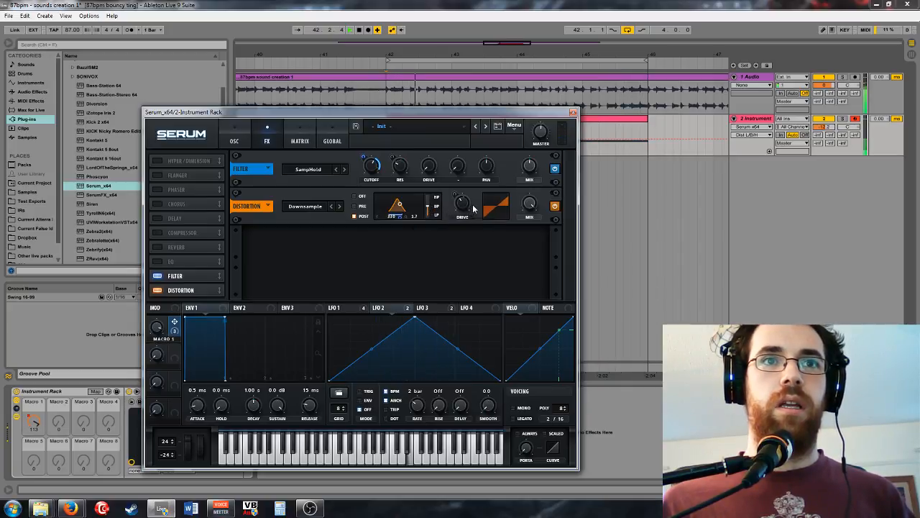
{"action": "left_click", "coordinate": [529, 205]}
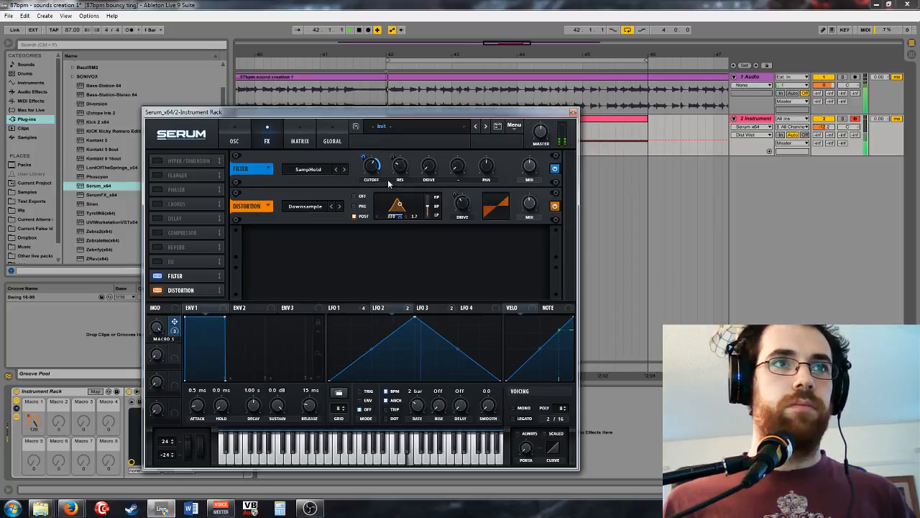
Step: Set oscillator A to 7 unison voices, adjust its unison blend and leave its octave at 0
{"action": "left_click", "coordinate": [235, 141]}
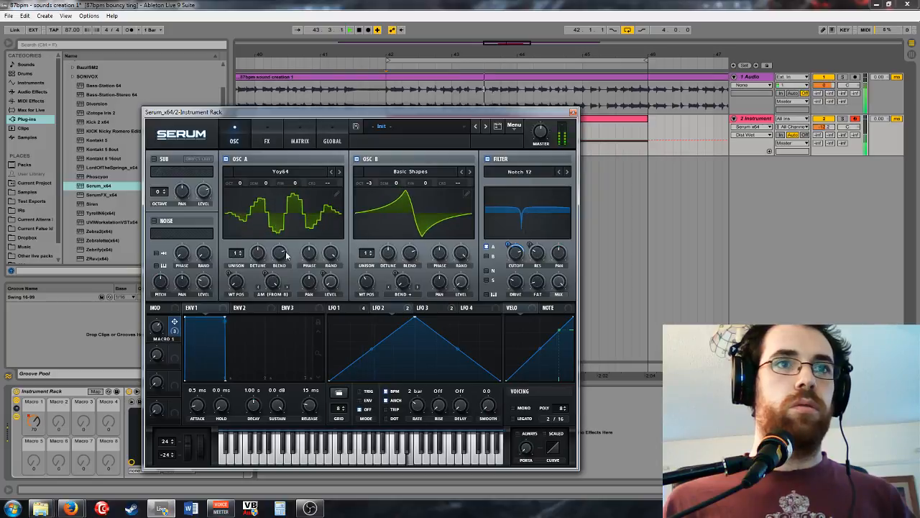
{"action": "left_click_drag", "start_coordinate": [237, 252], "coordinate": [244, 217]}
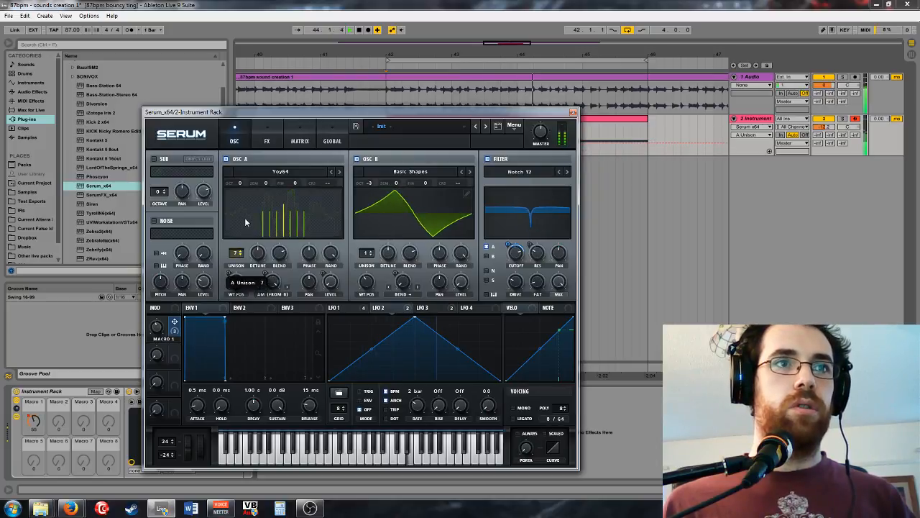
{"action": "left_click", "coordinate": [280, 257]}
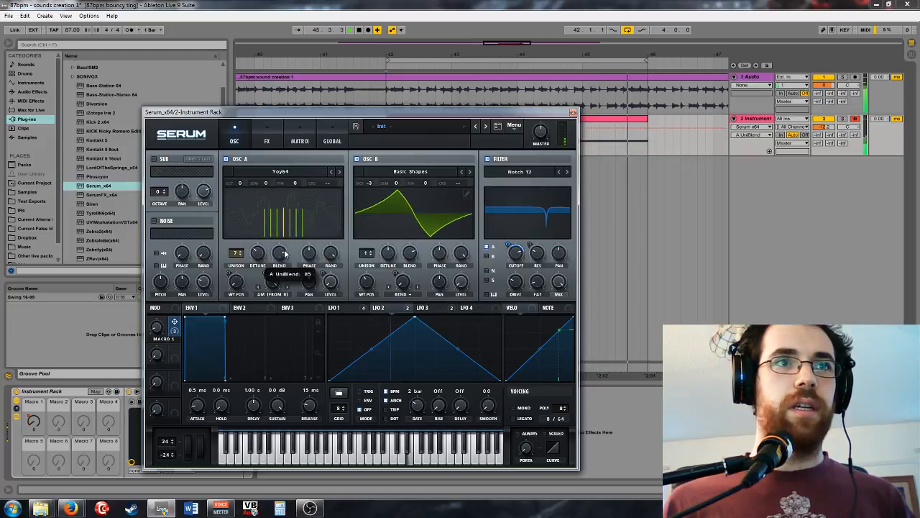
{"action": "mouse_move", "coordinate": [280, 259]}
{"action": "left_mouse_down"}
{"action": "mouse_move", "coordinate": [292, 250]}
{"action": "mouse_move", "coordinate": [287, 264]}
{"action": "left_mouse_up"}
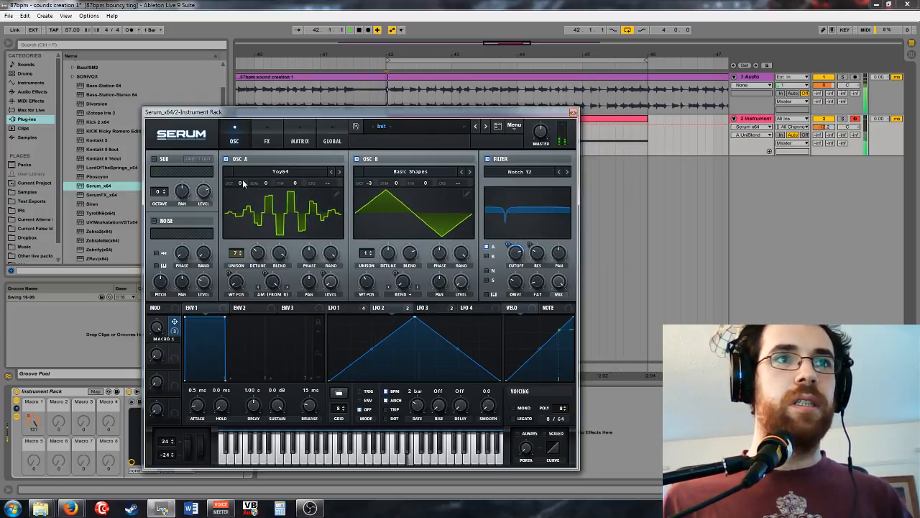
{"action": "left_click_drag", "start_coordinate": [240, 183], "coordinate": [252, 177]}
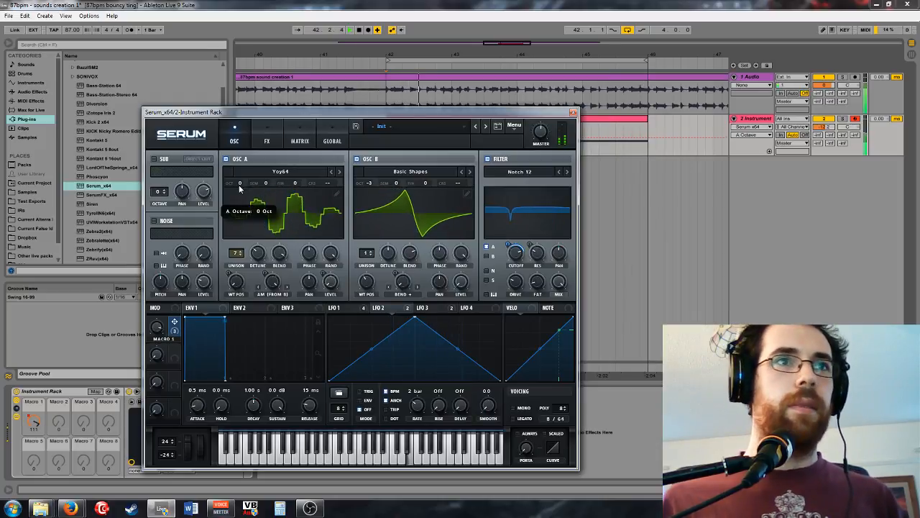
Step: Close the Serum window and insert the A1StereoControl-x64 utility plug-in after Serum in the Instrument Rack
{"action": "left_click", "coordinate": [573, 114]}
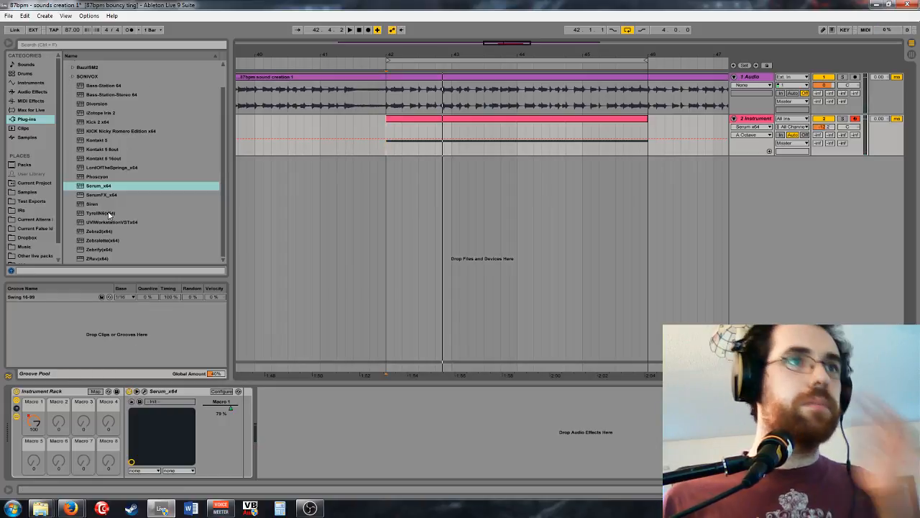
{"action": "scroll", "coordinate": [108, 144], "scroll_direction": "up", "scroll_amount": 2}
{"action": "left_click", "coordinate": [68, 73]}
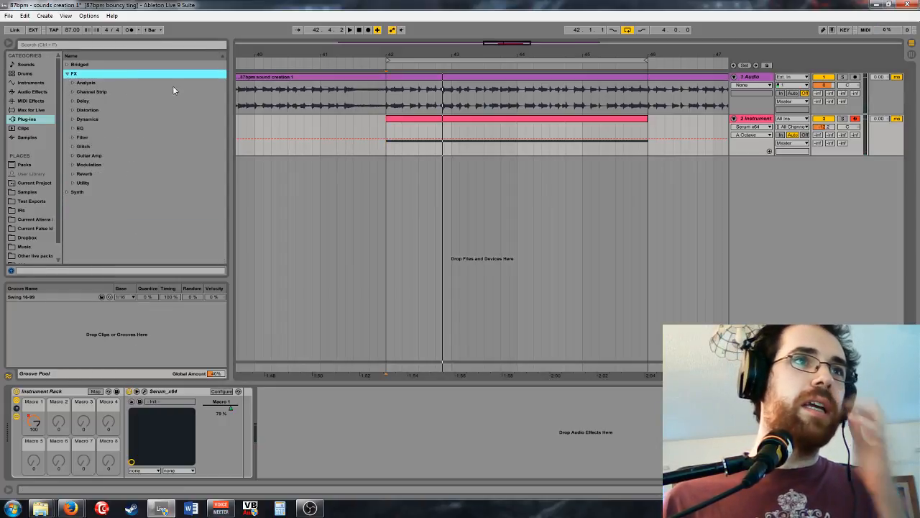
{"action": "left_click", "coordinate": [81, 84]}
{"action": "left_click", "coordinate": [71, 85]}
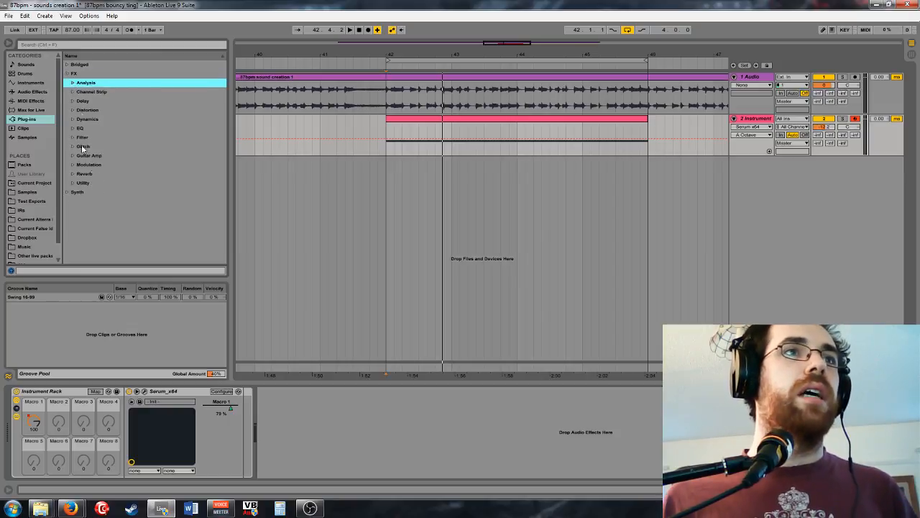
{"action": "left_click", "coordinate": [73, 184]}
{"action": "left_click_drag", "start_coordinate": [199, 202], "coordinate": [223, 415]}
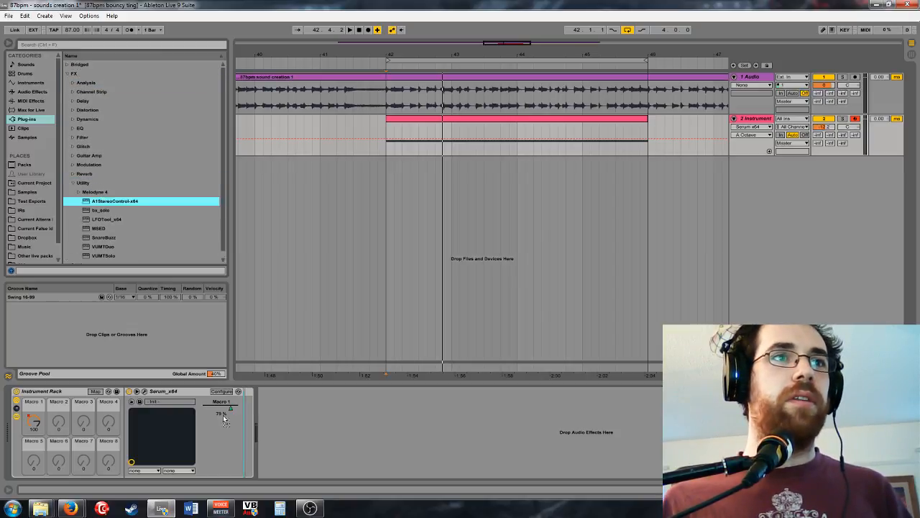
{"action": "left_click_drag", "start_coordinate": [234, 452], "coordinate": [244, 450]}
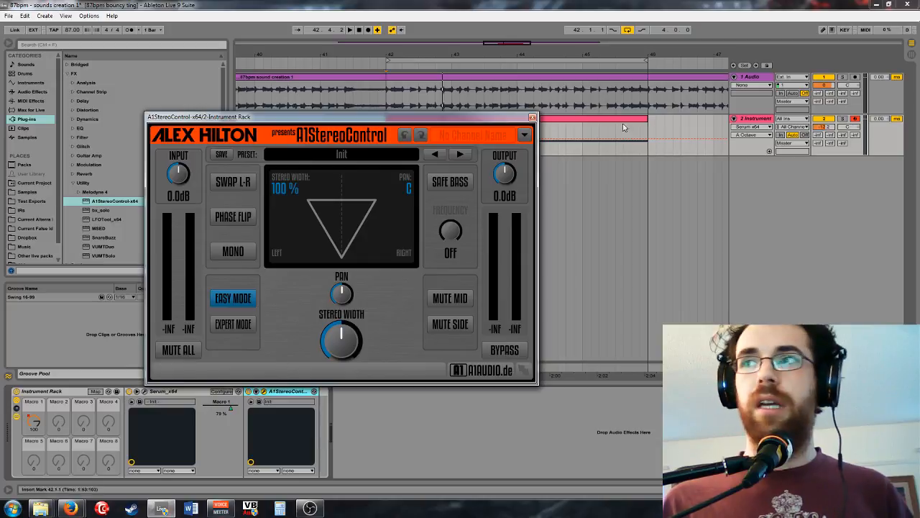
Step: Show A1StereoControl's parameters on the device and map its StereoWidth to Macro 1
{"action": "left_click", "coordinate": [264, 391]}
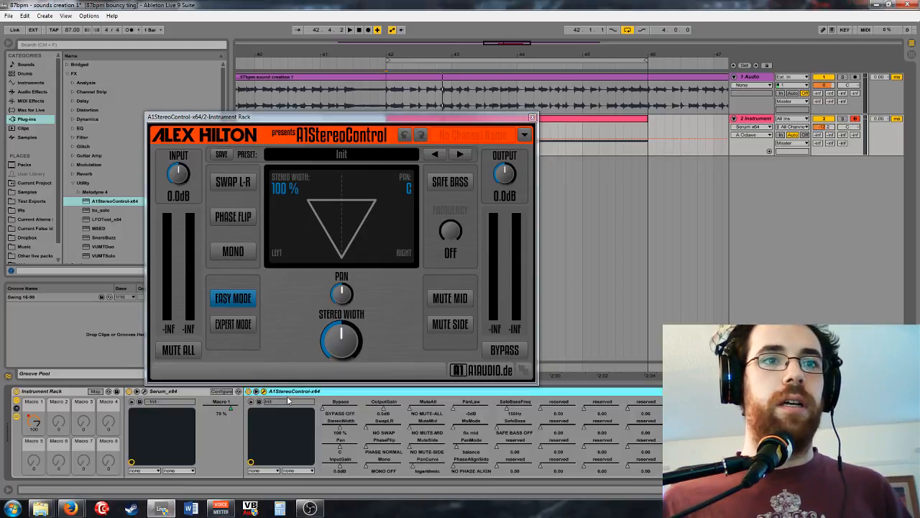
{"action": "right_click", "coordinate": [341, 429]}
{"action": "left_click", "coordinate": [366, 373]}
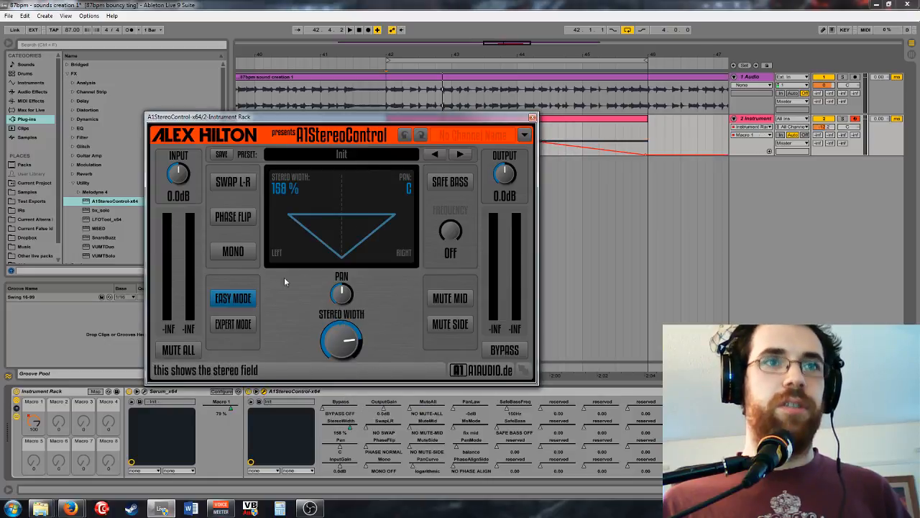
Step: Set the Macro 1 mapping range for StereoWidth to a minimum of 0.10 and a maximum of 0.50, then leave map mode
{"action": "left_click", "coordinate": [96, 391]}
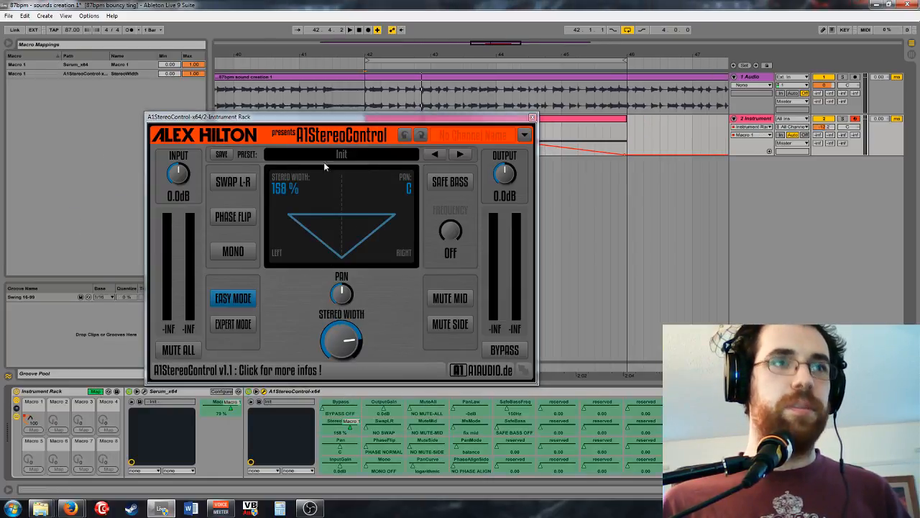
{"action": "left_click", "coordinate": [192, 74]}
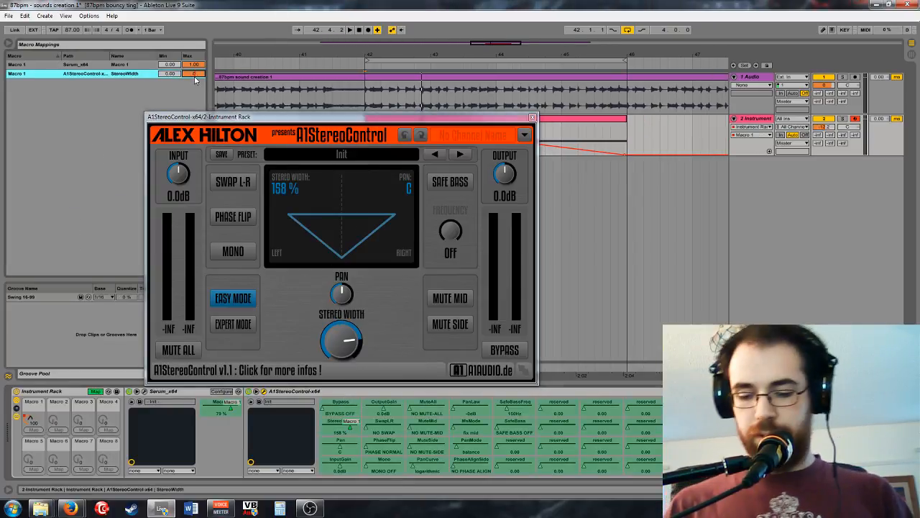
{"action": "left_click_drag", "start_coordinate": [194, 74], "coordinate": [197, 65]}
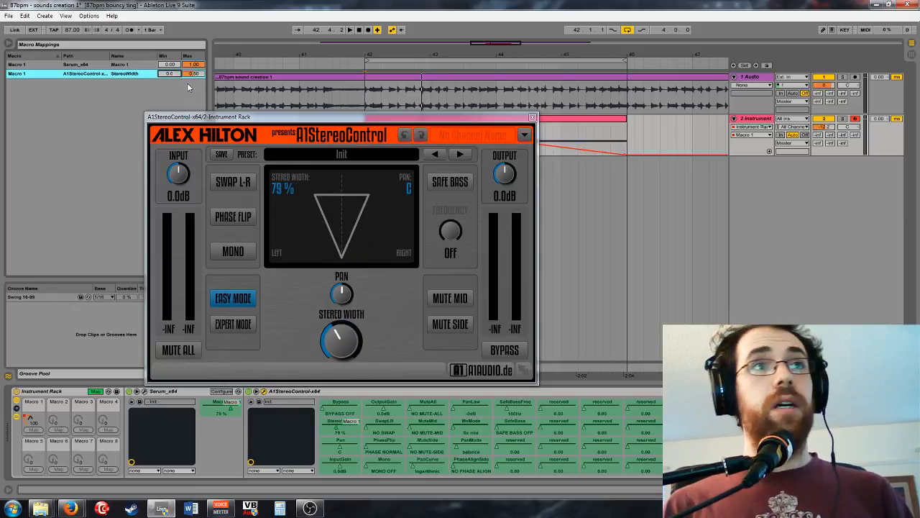
{"action": "type", "text": "0.1"}
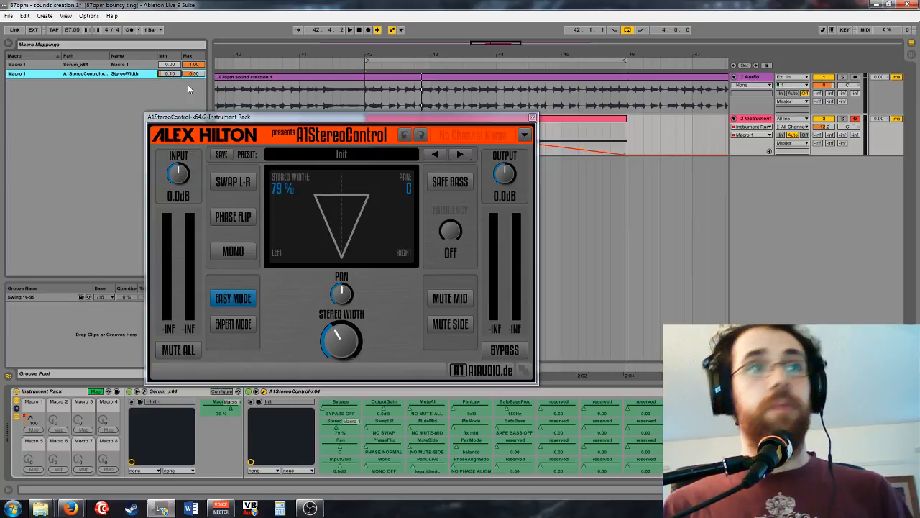
{"action": "key", "text": "Return"}
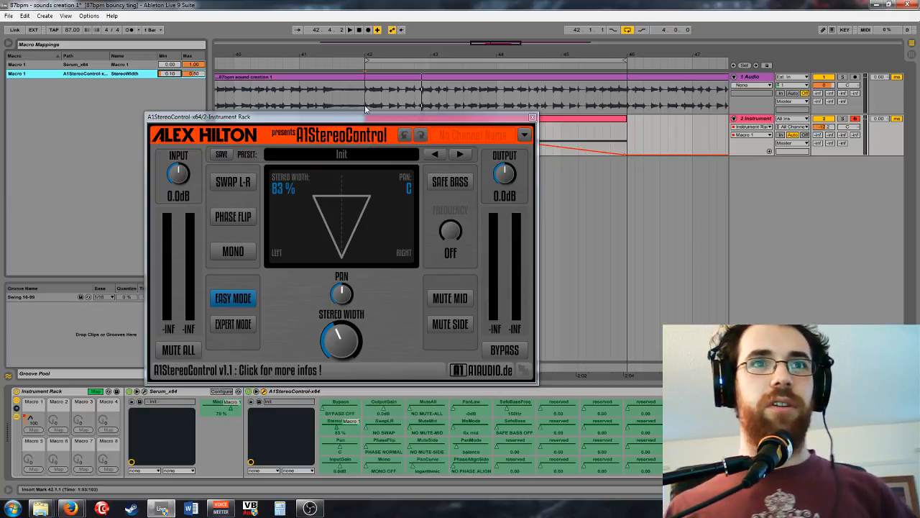
{"action": "left_click", "coordinate": [533, 117]}
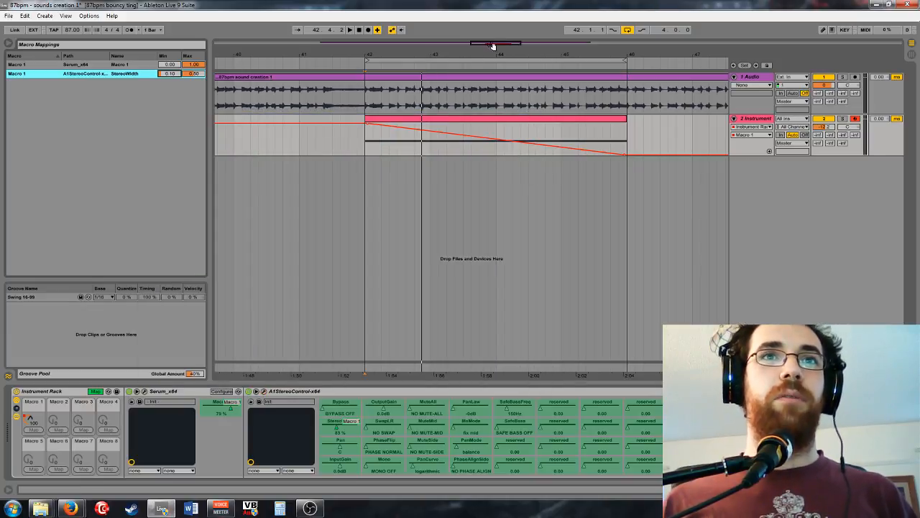
{"action": "mouse_move", "coordinate": [492, 45]}
{"action": "left_mouse_down"}
{"action": "mouse_move", "coordinate": [497, 34]}
{"action": "mouse_move", "coordinate": [492, 42]}
{"action": "left_mouse_up"}
{"action": "left_click", "coordinate": [97, 390]}
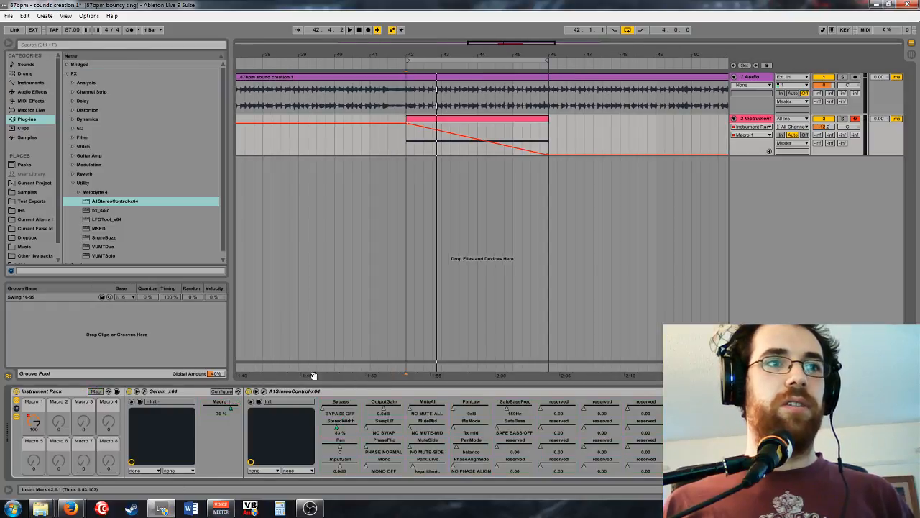
Step: Play the loop, extend its end to a length of 9 bars 2 beats, and select the Instrument track's clip
{"action": "key", "text": "space"}
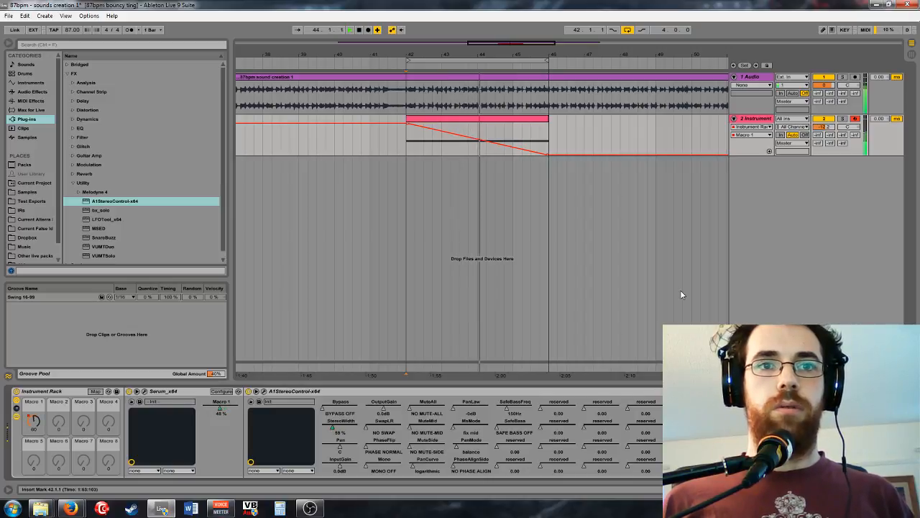
{"action": "left_click_drag", "start_coordinate": [507, 44], "coordinate": [454, 59]}
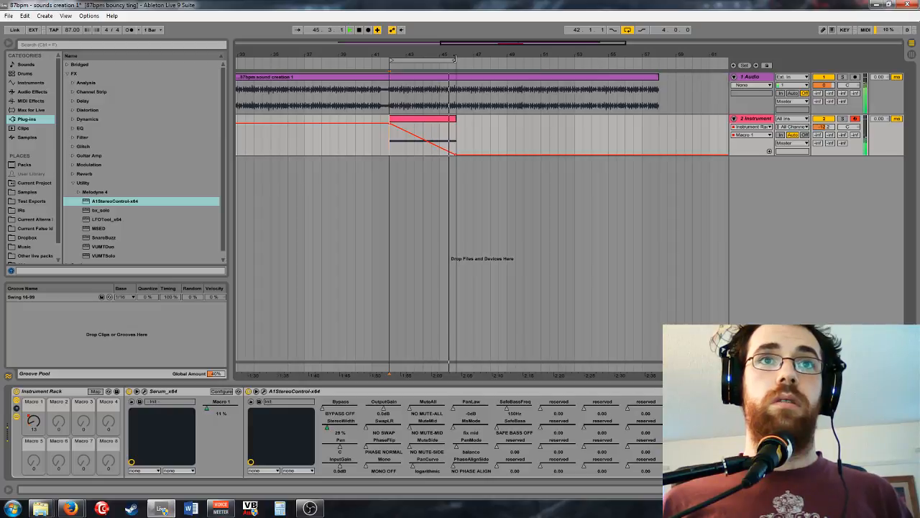
{"action": "left_click_drag", "start_coordinate": [454, 59], "coordinate": [548, 93]}
{"action": "left_click", "coordinate": [458, 120]}
{"action": "key", "text": "space"}
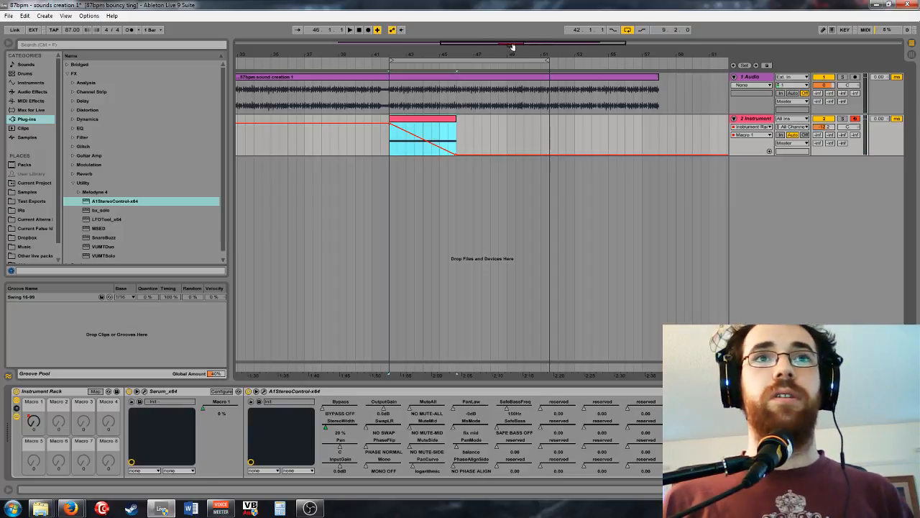
Step: Rename the Instrument track with a name beginning "Lo Fi Fall"
{"action": "left_click_drag", "start_coordinate": [512, 46], "coordinate": [512, 93]}
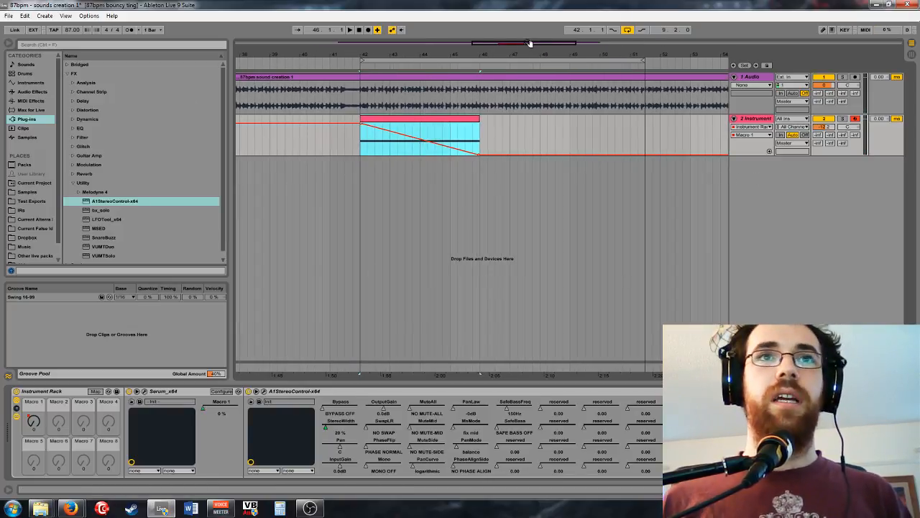
{"action": "left_click_drag", "start_coordinate": [530, 43], "coordinate": [523, 33]}
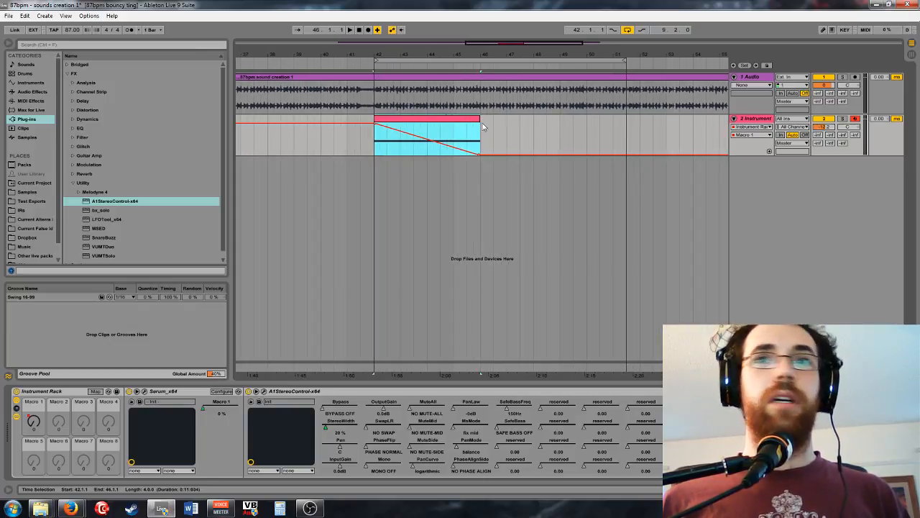
{"action": "left_click", "coordinate": [743, 127]}
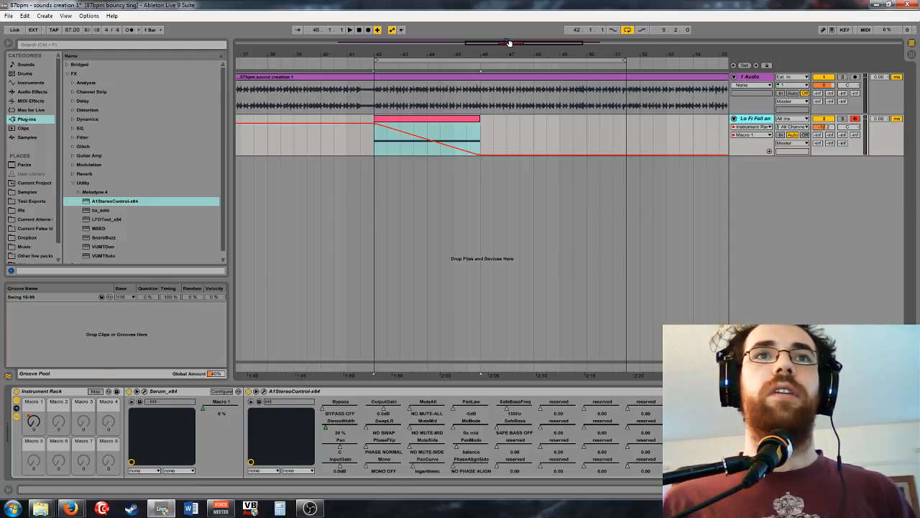
Step: Duplicate the bar 42 clip, place the copy at bar 49, and raise the copy's note to E5
{"action": "left_click_drag", "start_coordinate": [509, 43], "coordinate": [509, 33]}
{"action": "left_click", "coordinate": [433, 122]}
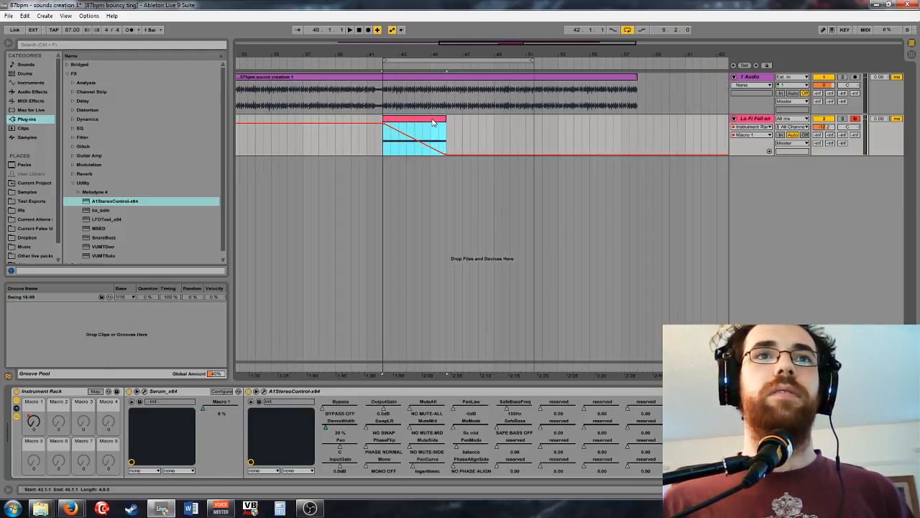
{"action": "key", "text": "ctrl+d"}
{"action": "left_click_drag", "start_coordinate": [471, 126], "coordinate": [515, 128]}
{"action": "double_click", "coordinate": [515, 129]}
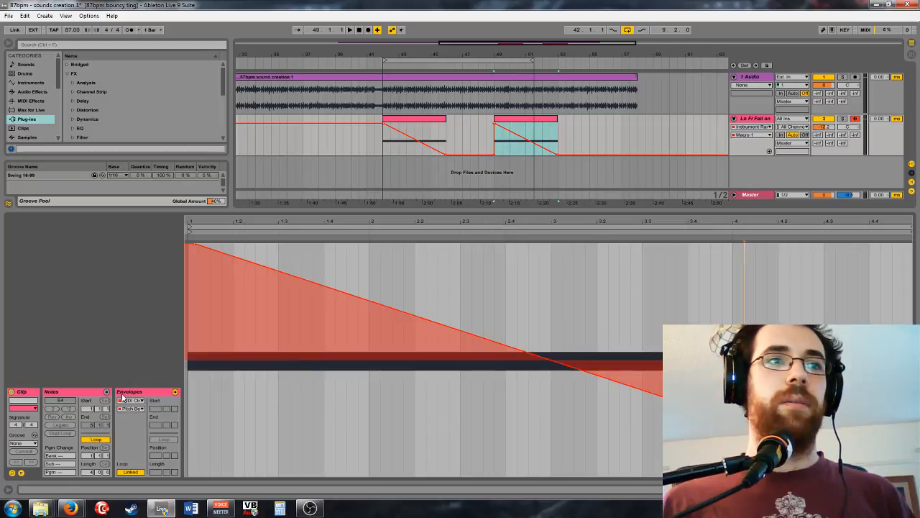
{"action": "left_click", "coordinate": [89, 394]}
{"action": "scroll", "coordinate": [584, 385], "scroll_direction": "down", "scroll_amount": 3}
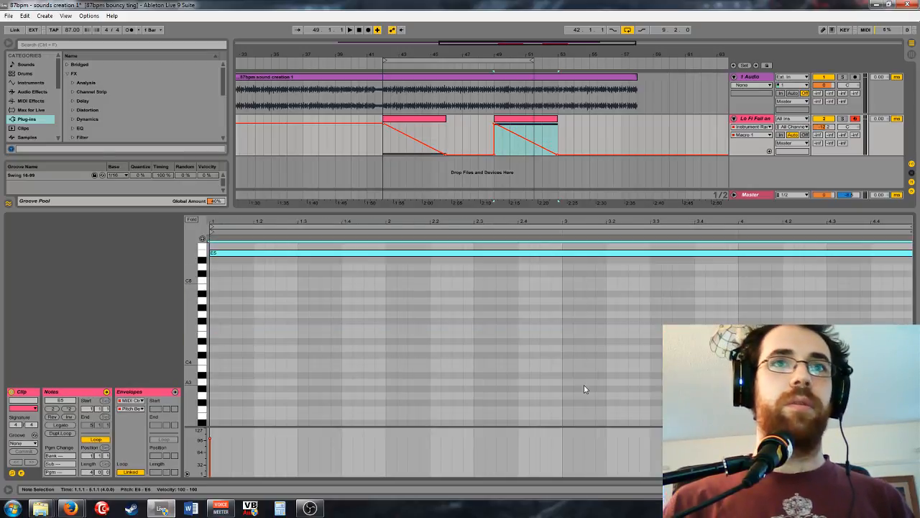
Step: Extend the loop to 16 bars and start playback from the clip at bar 49
{"action": "left_click_drag", "start_coordinate": [536, 67], "coordinate": [637, 63]}
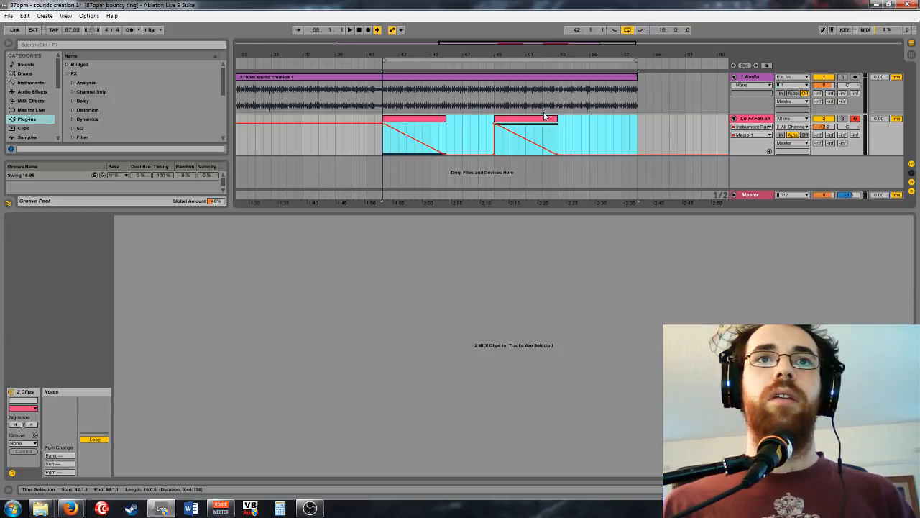
{"action": "left_click", "coordinate": [545, 79]}
{"action": "left_click", "coordinate": [544, 119]}
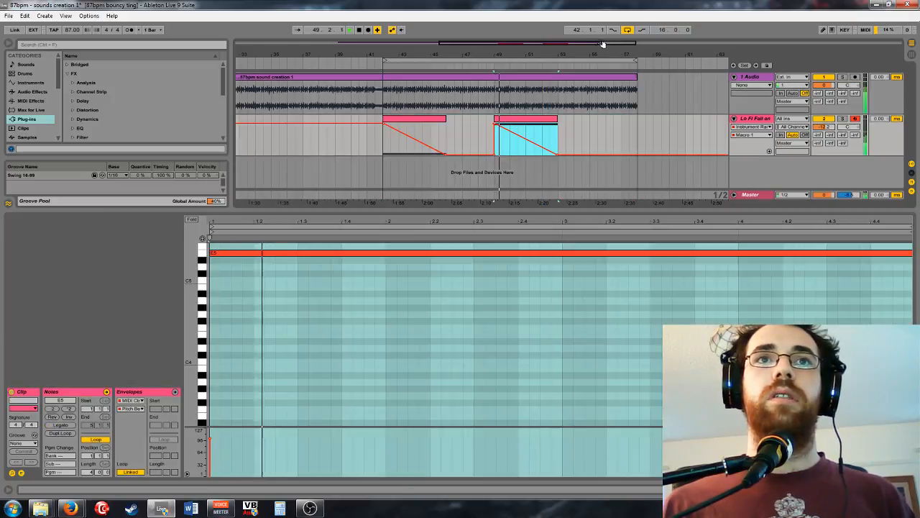
Step: Curve the bar 49 clip's Macro 1 automation and pitch-bend envelope so both fall slowly at first and faster towards the end
{"action": "left_click", "coordinate": [522, 135]}
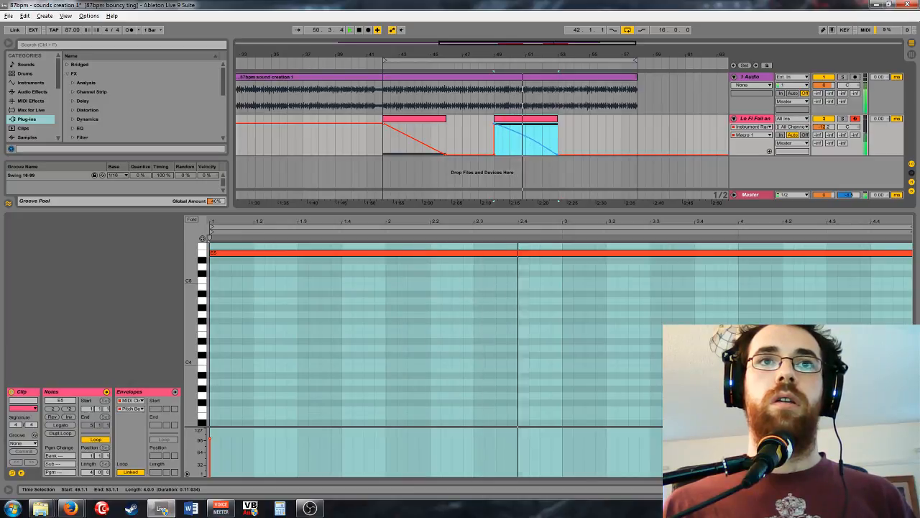
{"action": "left_click", "coordinate": [134, 391]}
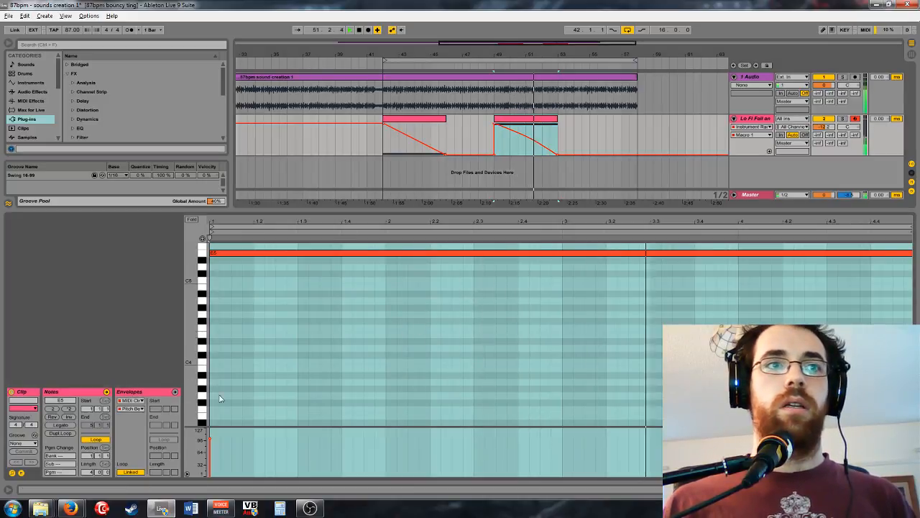
{"action": "left_click", "coordinate": [134, 391]}
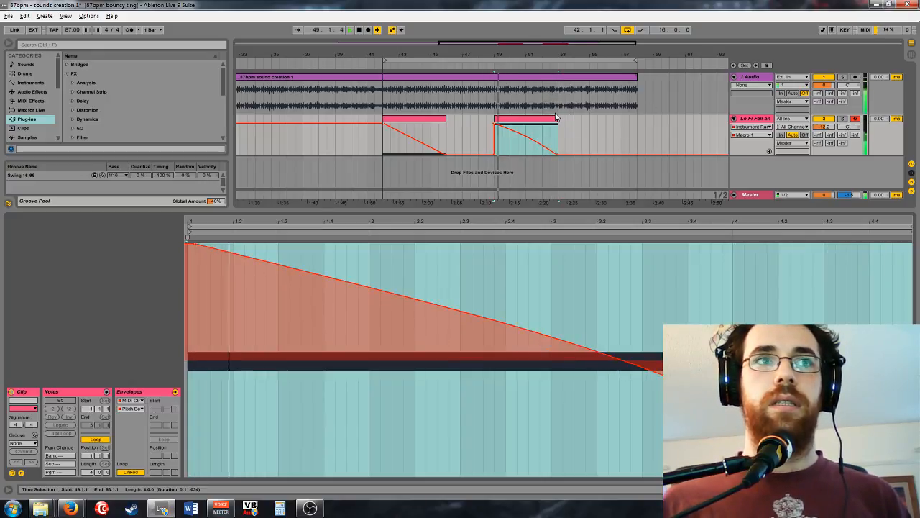
Step: Audition the bar 49 clip with its note at E6, and return the note to E5
{"action": "left_click", "coordinate": [82, 395]}
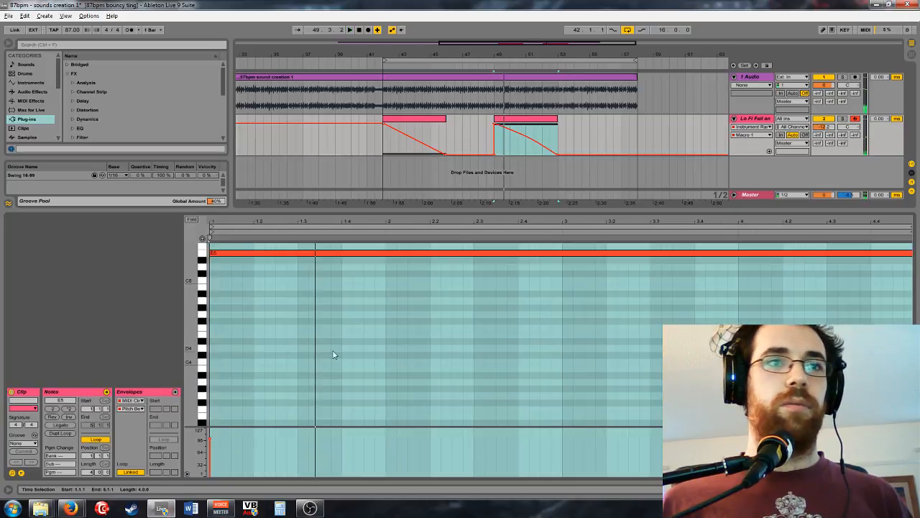
{"action": "key", "text": "space"}
{"action": "key", "text": "space"}
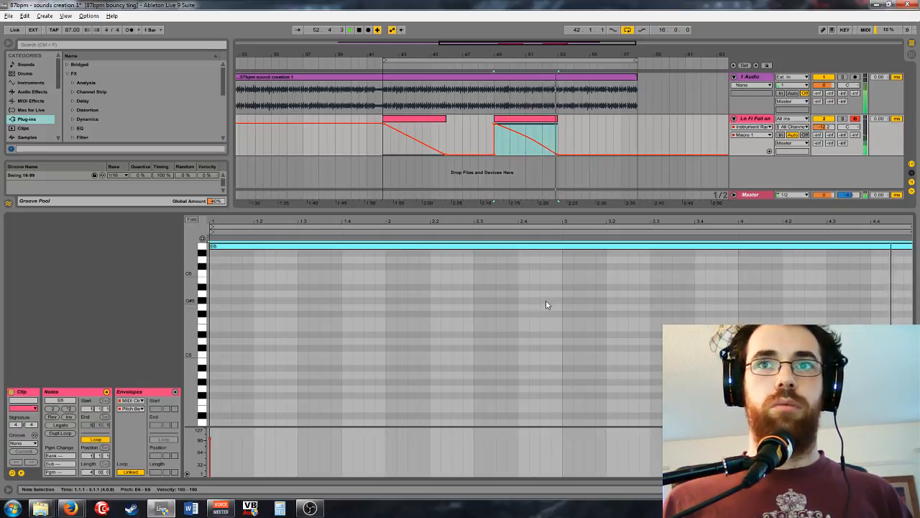
{"action": "key", "text": "space"}
{"action": "key", "text": "shift+Down"}
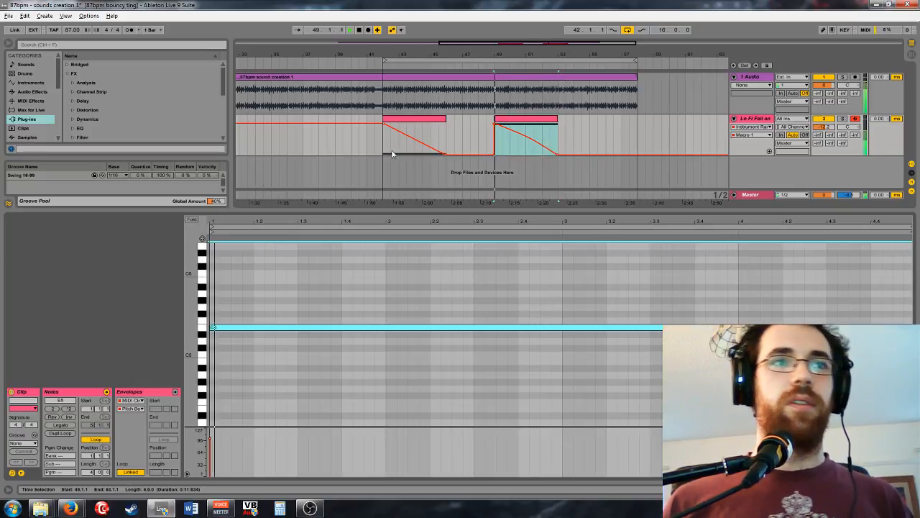
{"action": "key", "text": "space"}
Step: Duplicate the bar 49 clip, move the copy to bar 26, and curve its Macro 1 automation to fall faster at the start
{"action": "left_click", "coordinate": [550, 119]}
{"action": "key", "text": "ctrl+d"}
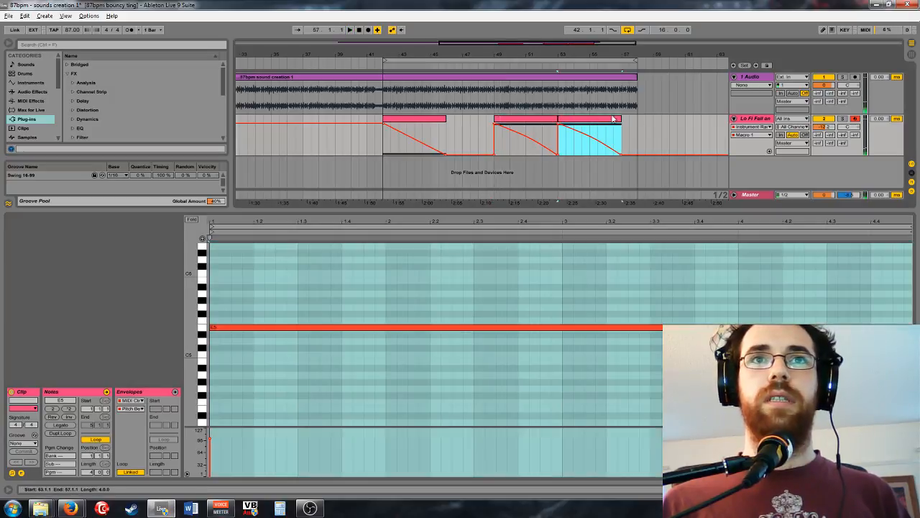
{"action": "left_click_drag", "start_coordinate": [593, 121], "coordinate": [652, 125]}
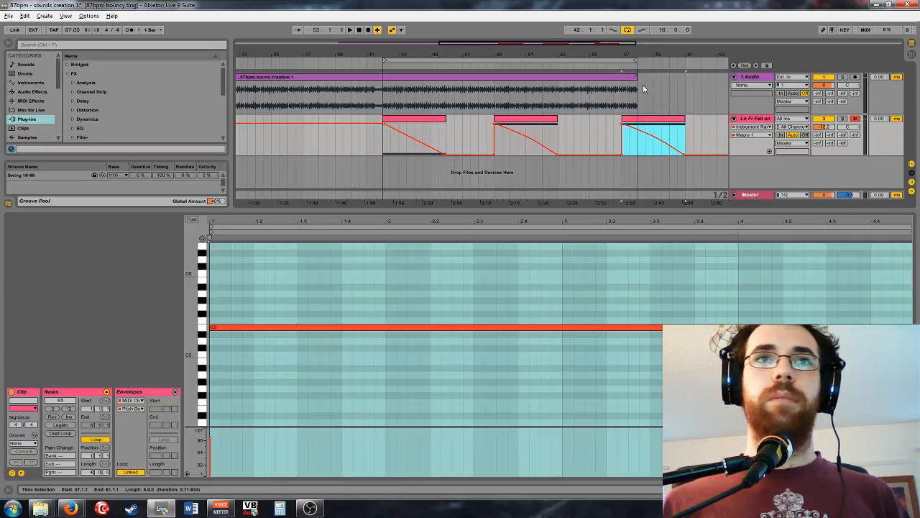
{"action": "left_click_drag", "start_coordinate": [593, 47], "coordinate": [598, 16]}
{"action": "left_click_drag", "start_coordinate": [630, 119], "coordinate": [488, 124]}
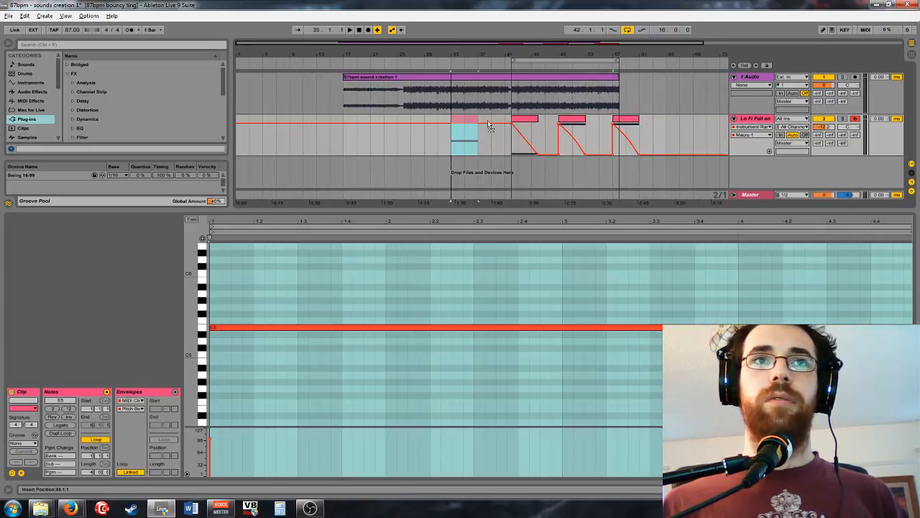
{"action": "left_click_drag", "start_coordinate": [423, 128], "coordinate": [423, 129]}
{"action": "left_click_drag", "start_coordinate": [509, 47], "coordinate": [509, 75]}
{"action": "left_click_drag", "start_coordinate": [416, 122], "coordinate": [403, 119]}
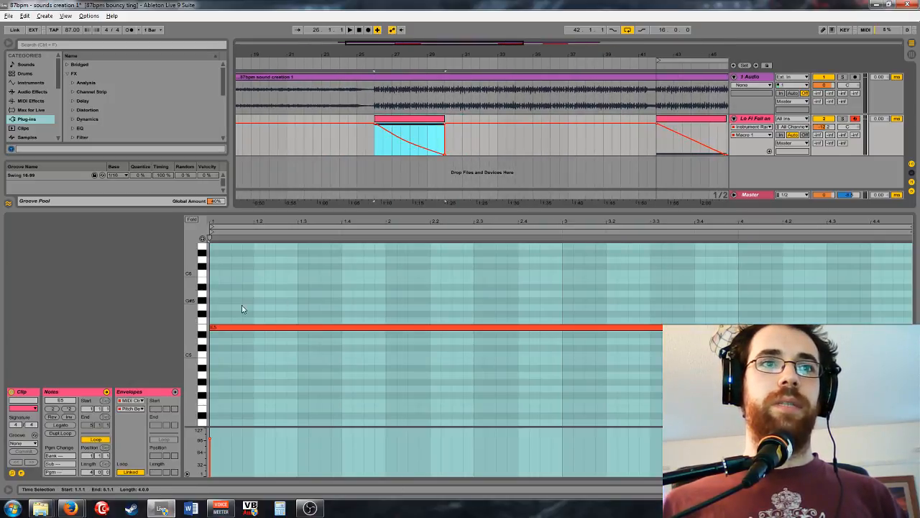
Step: Lower the bar 26 clip's note to E2 and play the clip
{"action": "left_click", "coordinate": [277, 327]}
{"action": "key", "text": "shift+Down"}
{"action": "key", "text": "shift+Down"}
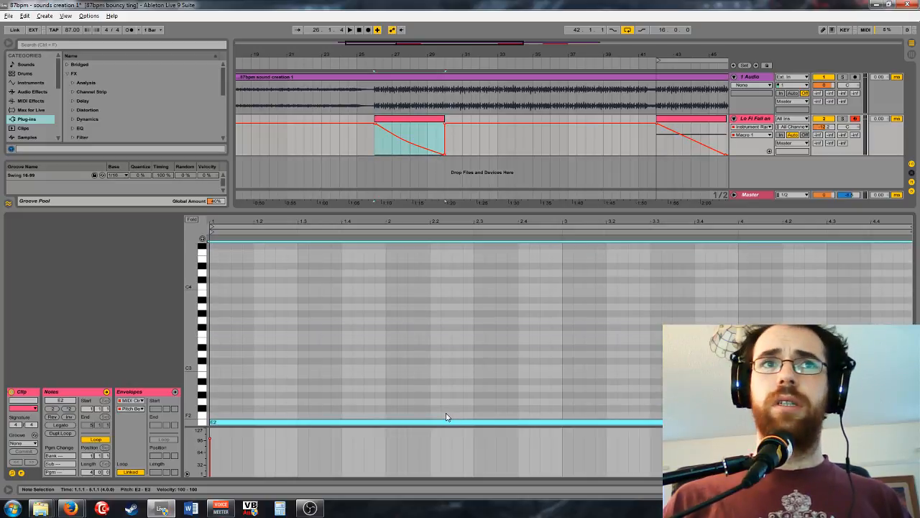
{"action": "key", "text": "space"}
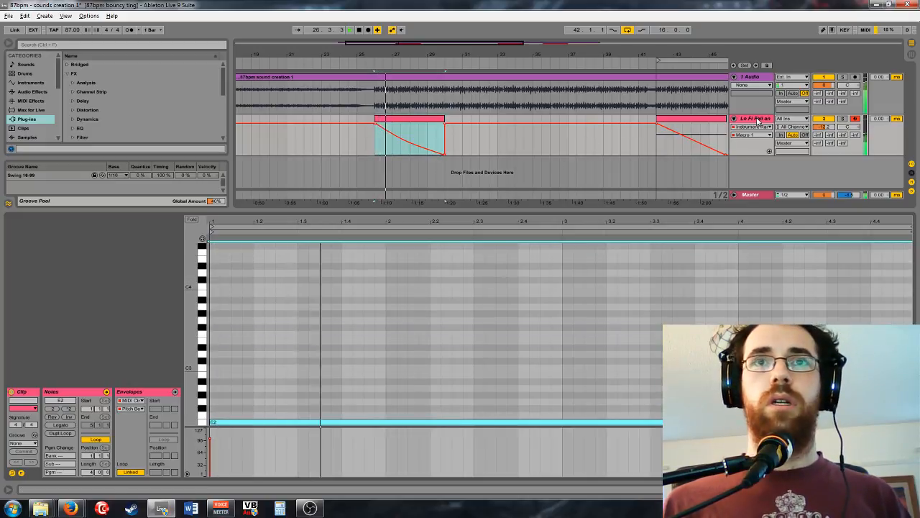
Step: Bend the bar 26 clip's pitch-bend envelope to drop more steeply at the start, and audition the clip
{"action": "left_click", "coordinate": [432, 126]}
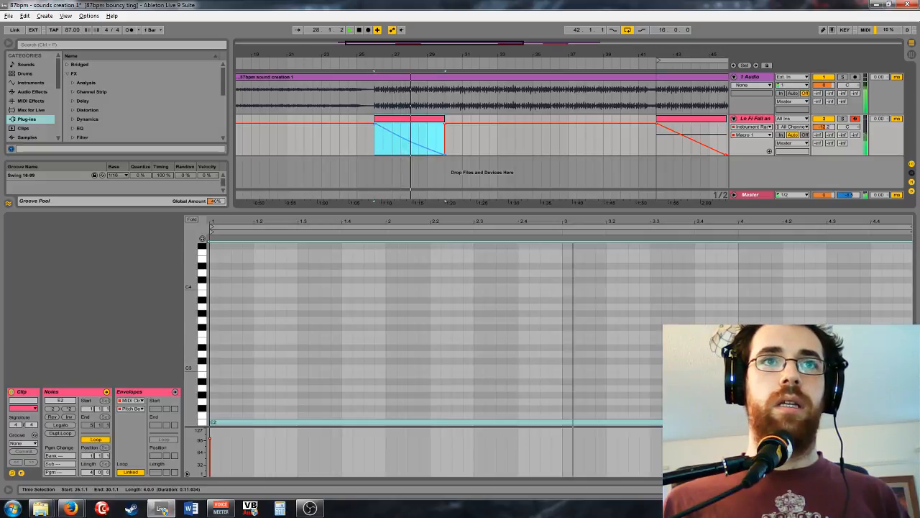
{"action": "left_click", "coordinate": [140, 397]}
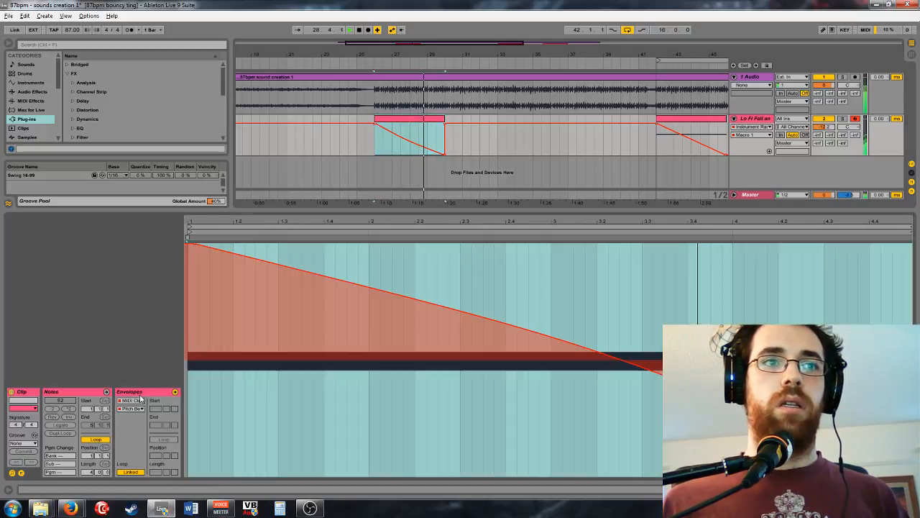
{"action": "left_click_drag", "start_coordinate": [531, 340], "coordinate": [530, 363]}
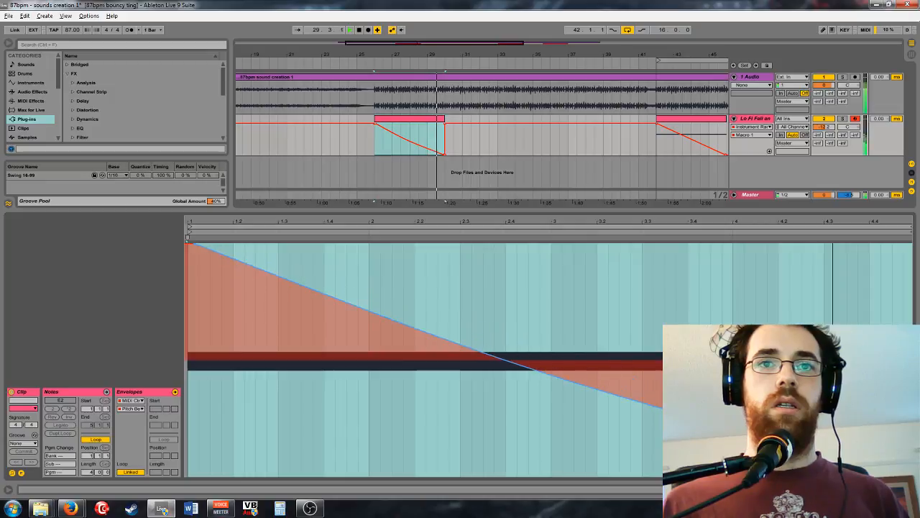
{"action": "left_click", "coordinate": [489, 283]}
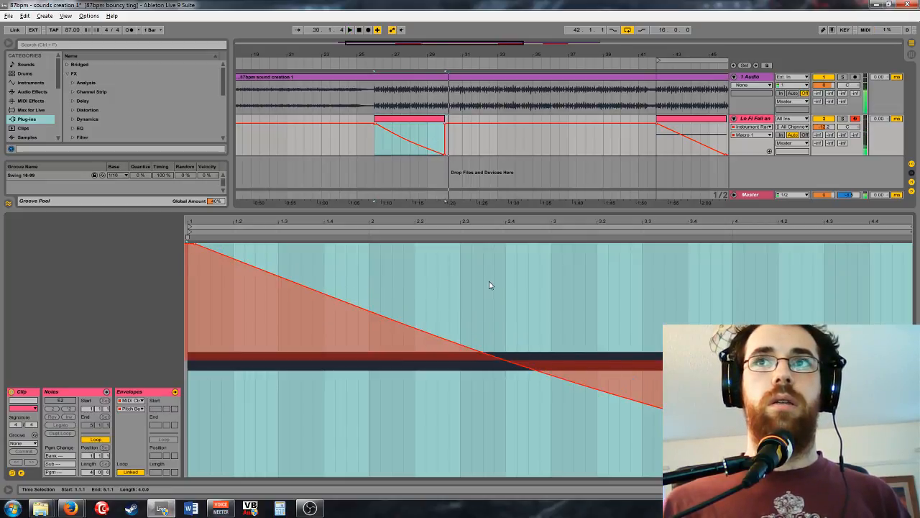
{"action": "key", "text": "space"}
{"action": "key", "text": "space"}
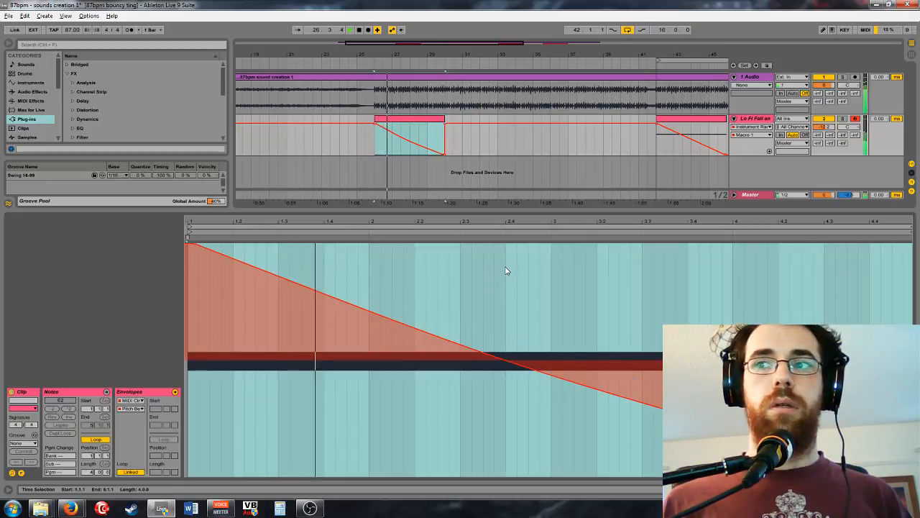
{"action": "key", "text": "minus"}
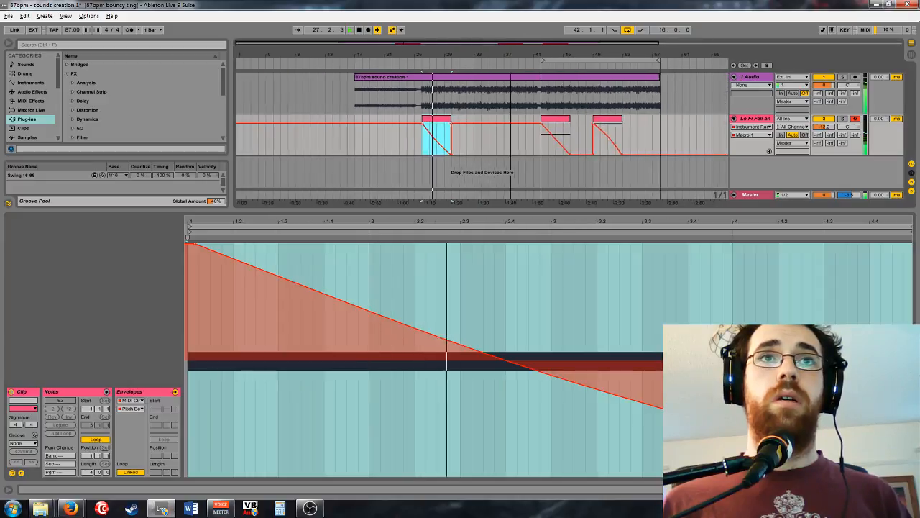
{"action": "key", "text": "space"}
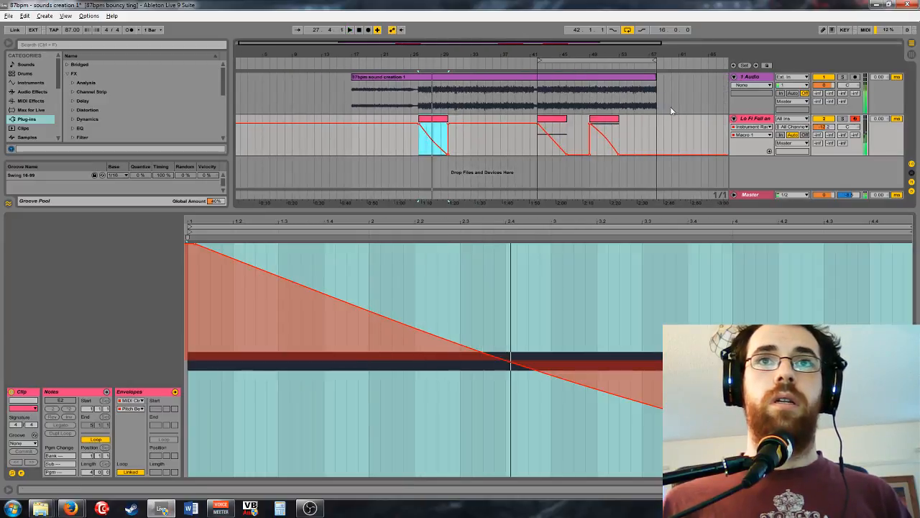
Step: Rename the track "Lo Fi Fall" and duplicate it as a new track named "Lo Fi Rise"
{"action": "left_click", "coordinate": [751, 119]}
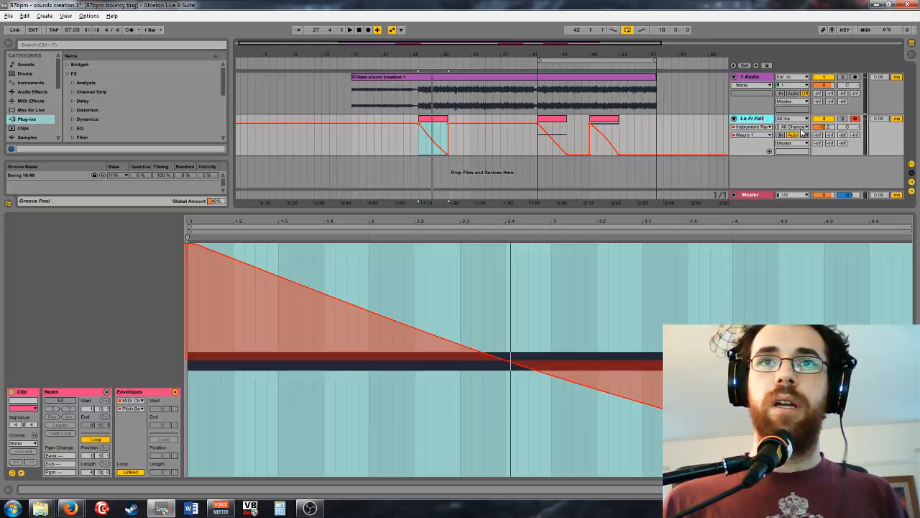
{"action": "right_click", "coordinate": [755, 120]}
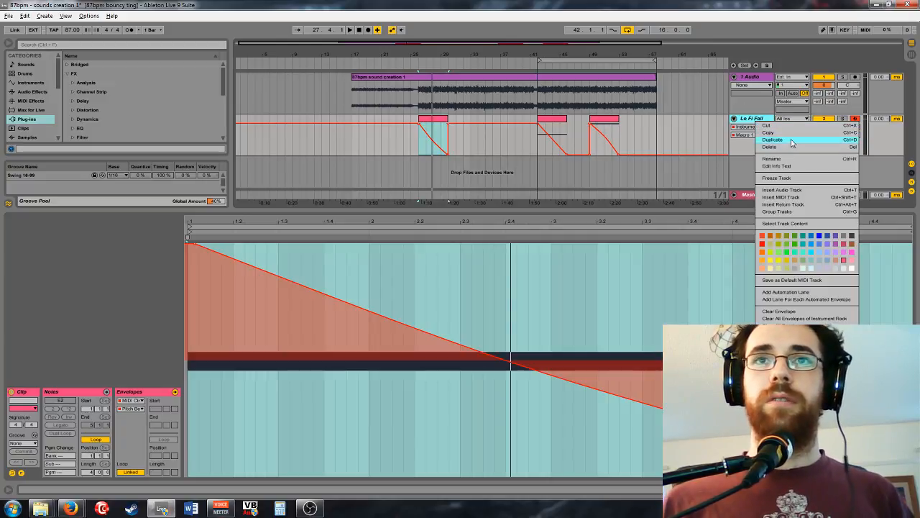
{"action": "left_click", "coordinate": [773, 200]}
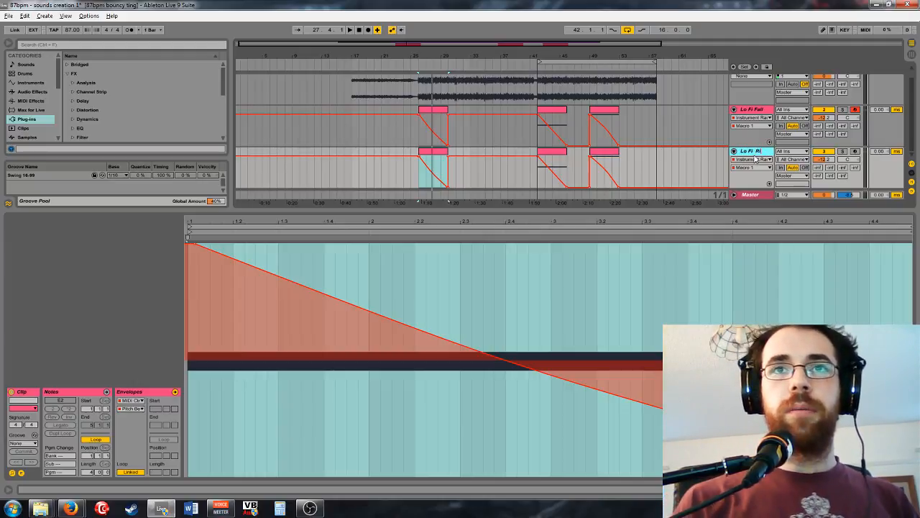
Step: Reverse the Lo Fi Rise clip's pitch-bend envelope at bar 26 to climb from -8192 to maximum, with its Macro 1 automation rising too
{"action": "left_click", "coordinate": [432, 158]}
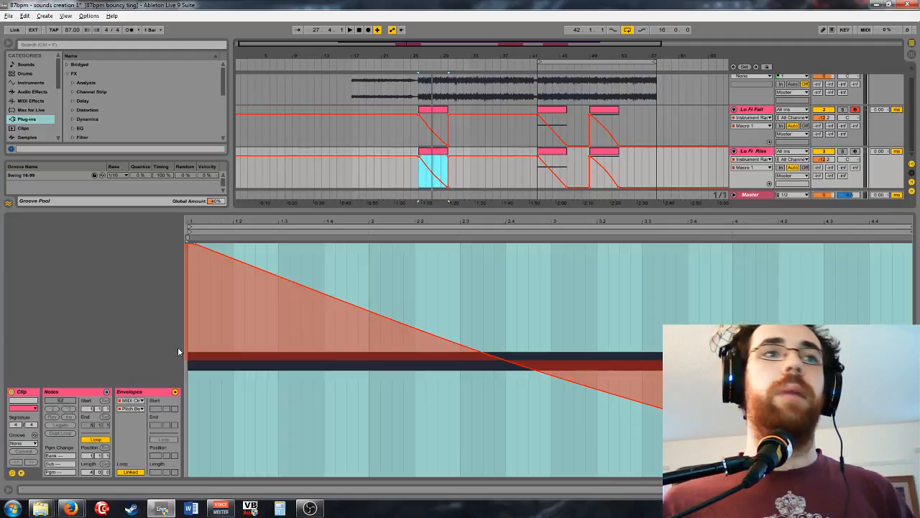
{"action": "left_click", "coordinate": [128, 397]}
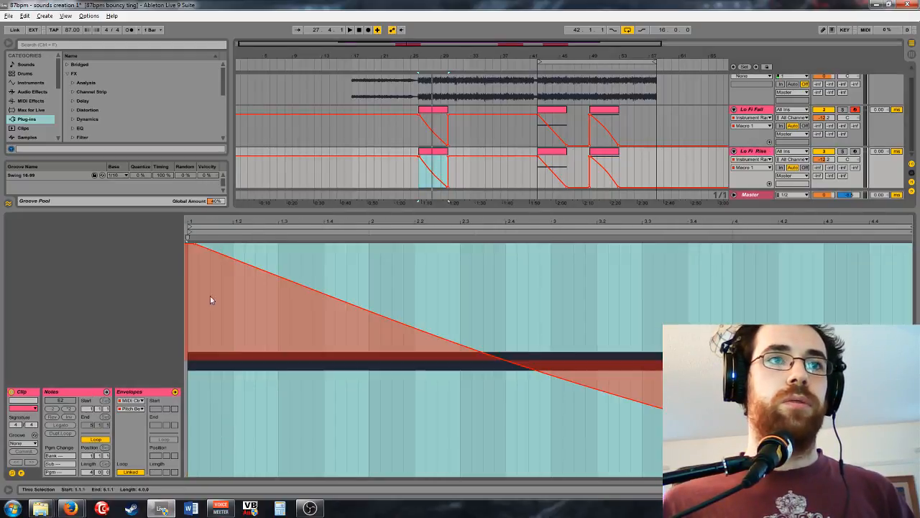
{"action": "left_click", "coordinate": [192, 251]}
{"action": "left_click", "coordinate": [192, 249]}
{"action": "left_click_drag", "start_coordinate": [195, 248], "coordinate": [218, 476]}
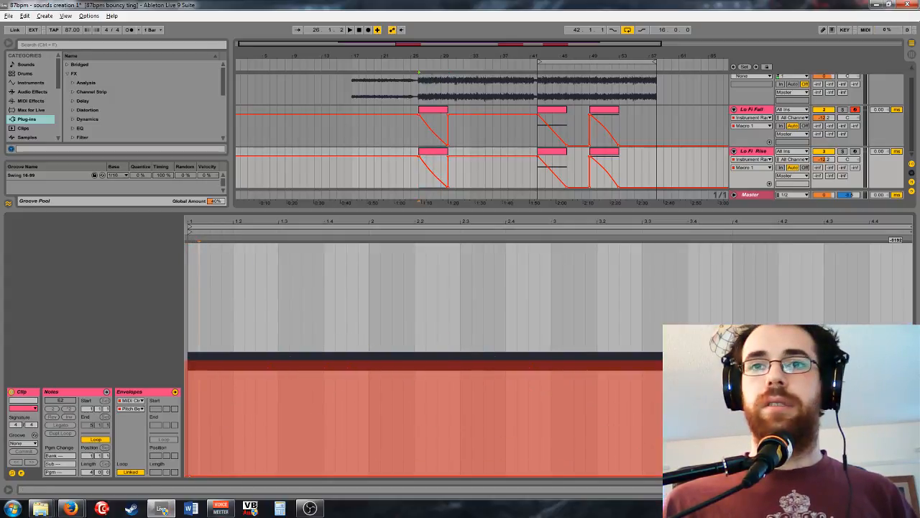
{"action": "left_click_drag", "start_coordinate": [907, 473], "coordinate": [908, 245]}
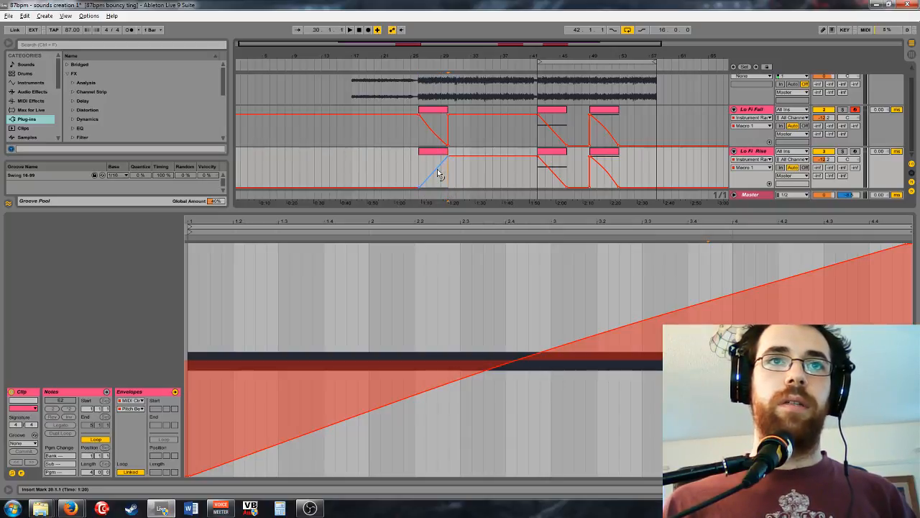
Step: Reverse the Lo Fi Rise track's Macro 1 automation under the bar 42 and bar 49 clips to rise to 127, curving the bar 49 ramp
{"action": "left_click", "coordinate": [550, 159]}
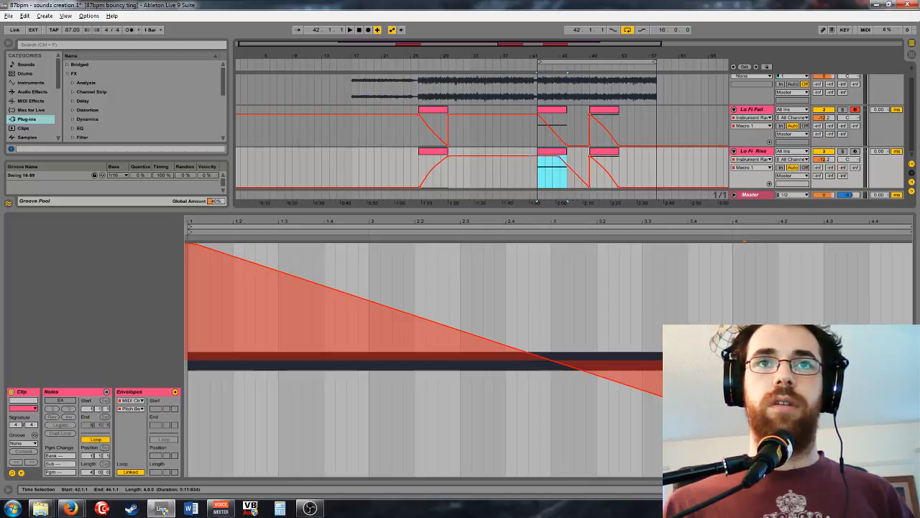
{"action": "left_click", "coordinate": [536, 166]}
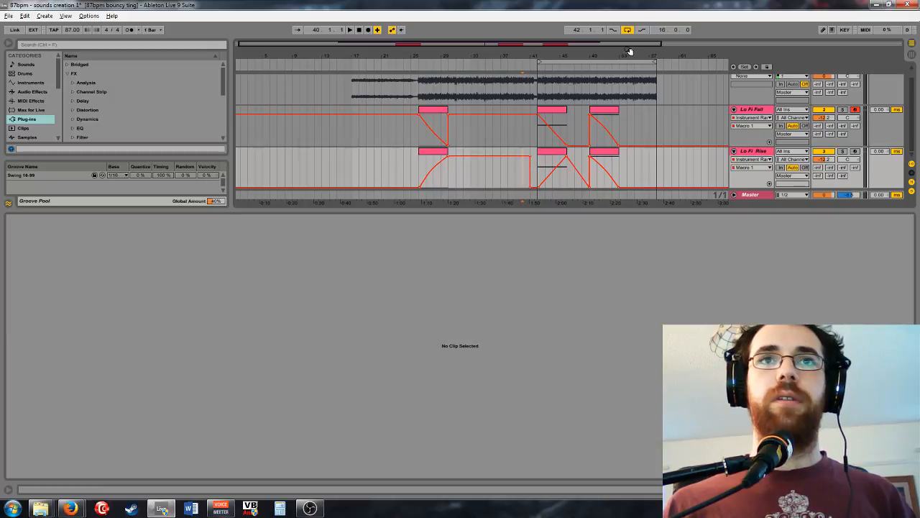
{"action": "mouse_move", "coordinate": [622, 51]}
{"action": "left_mouse_down"}
{"action": "mouse_move", "coordinate": [622, 101]}
{"action": "mouse_move", "coordinate": [622, 72]}
{"action": "mouse_move", "coordinate": [632, 65]}
{"action": "left_mouse_up"}
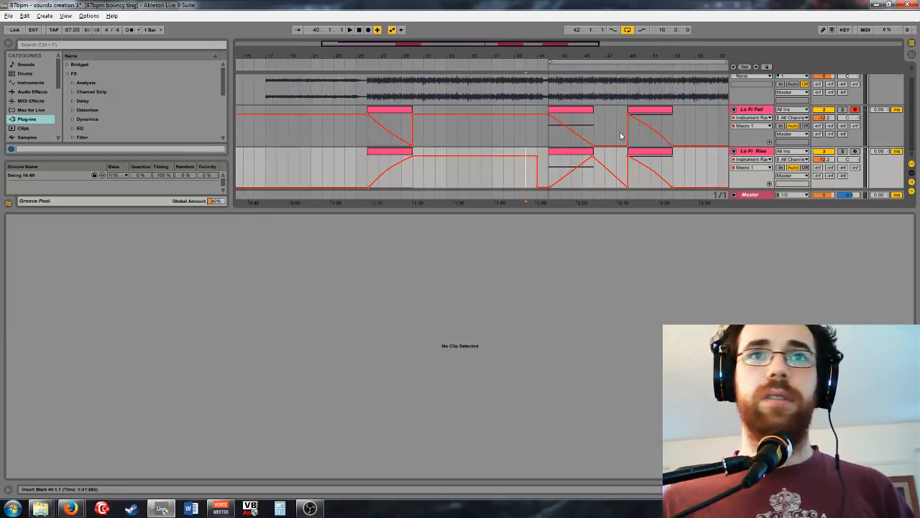
{"action": "left_click_drag", "start_coordinate": [577, 45], "coordinate": [455, 159]}
{"action": "left_click", "coordinate": [471, 160]}
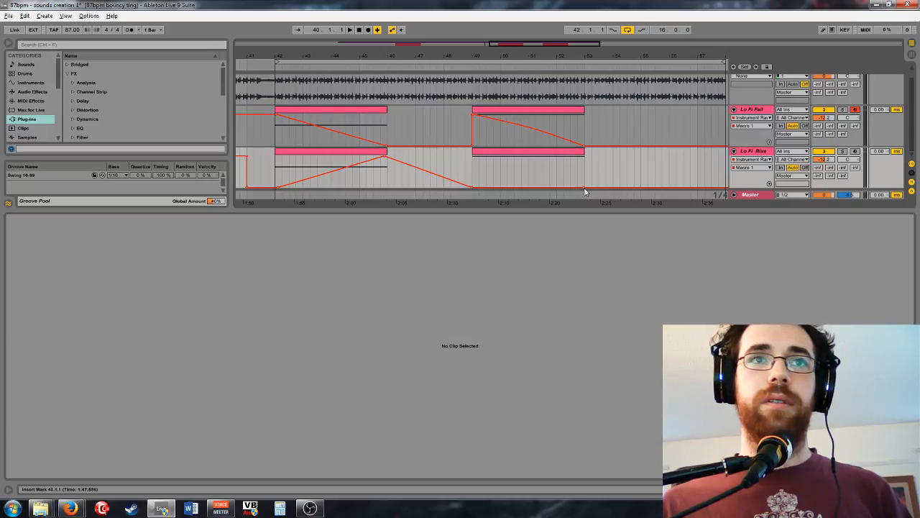
{"action": "left_click_drag", "start_coordinate": [583, 187], "coordinate": [574, 159]}
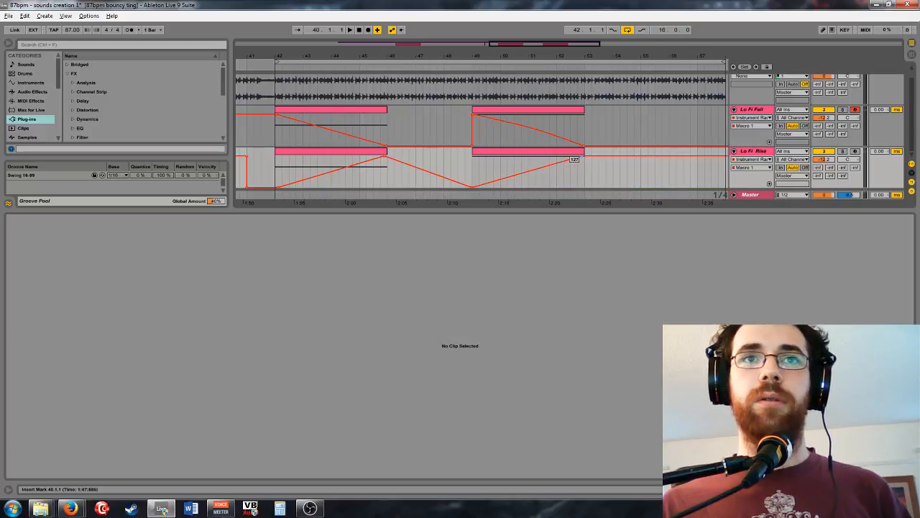
{"action": "left_click", "coordinate": [536, 172]}
Step: Reverse the pitch-bend envelope of the bar 49 Lo Fi Rise clip so it climbs from the minimum to 8191 with a slower start
{"action": "left_click", "coordinate": [551, 151]}
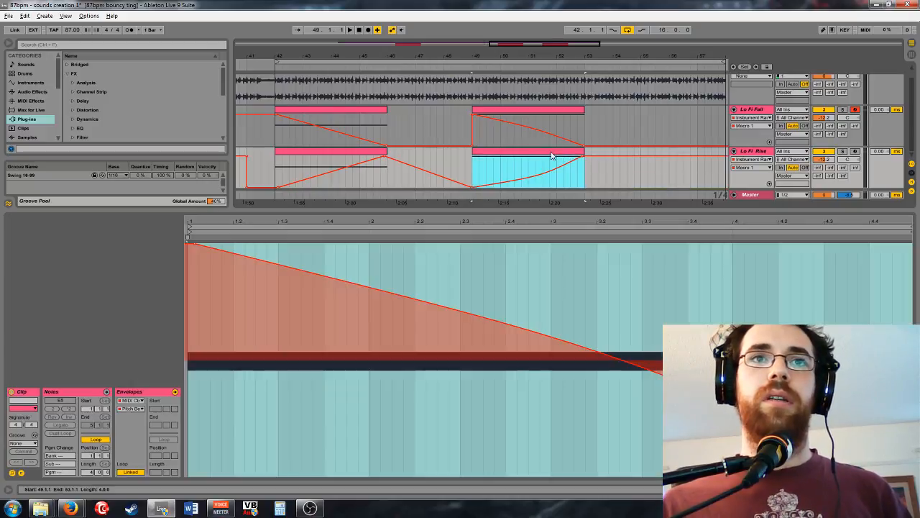
{"action": "left_click", "coordinate": [199, 256]}
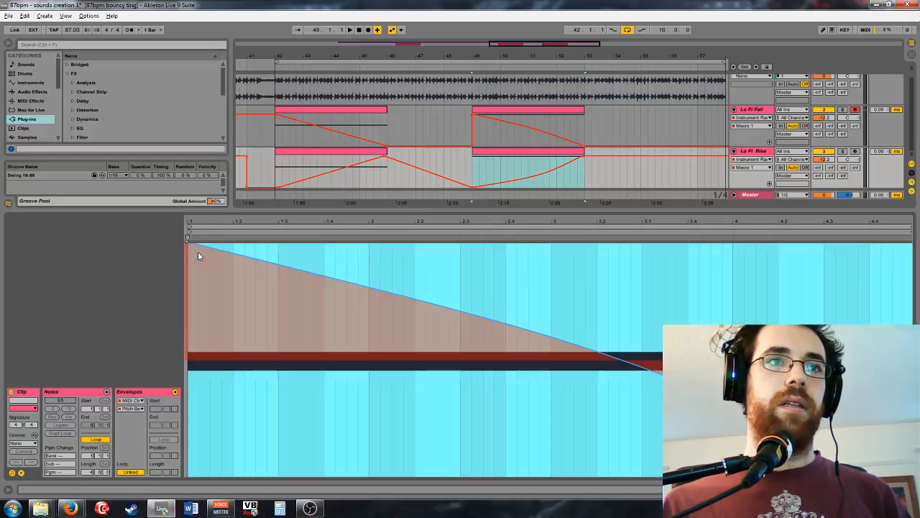
{"action": "left_click_drag", "start_coordinate": [195, 245], "coordinate": [195, 363]}
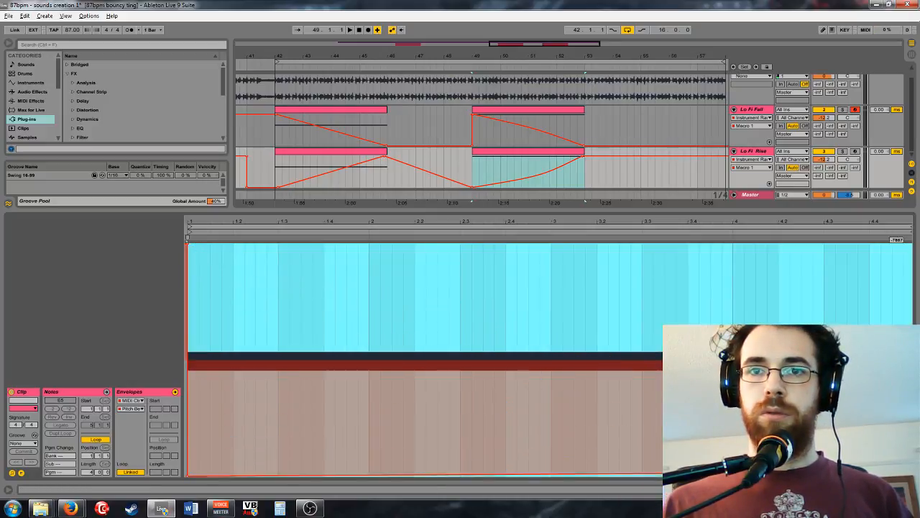
{"action": "left_click_drag", "start_coordinate": [897, 473], "coordinate": [897, 246]}
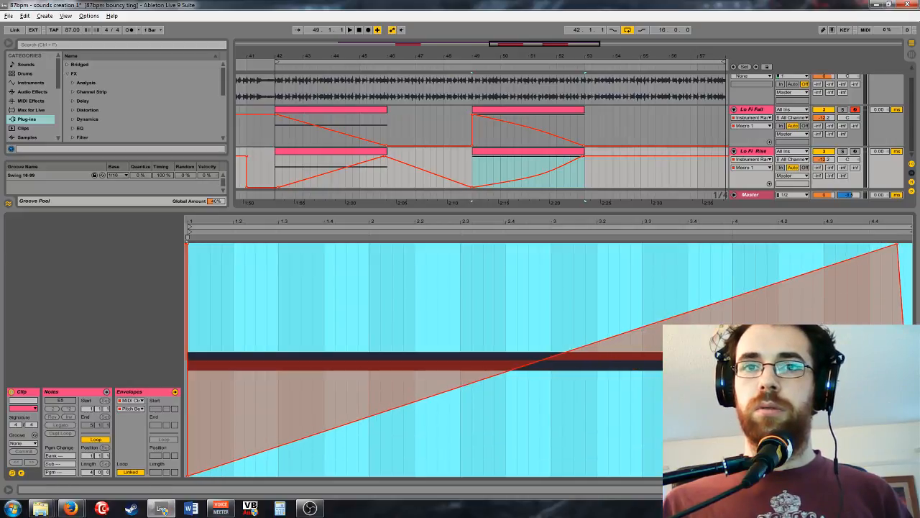
{"action": "key", "text": "ctrl+a"}
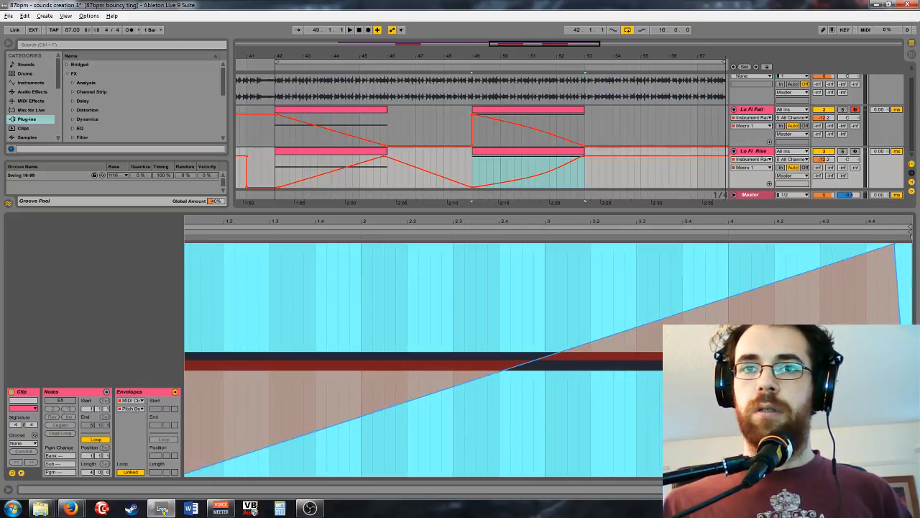
{"action": "left_click", "coordinate": [856, 292]}
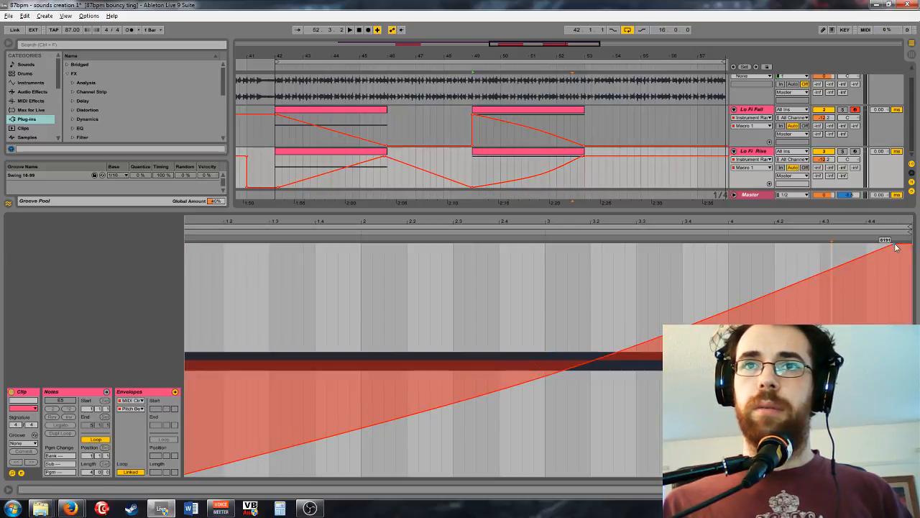
{"action": "mouse_move", "coordinate": [910, 248]}
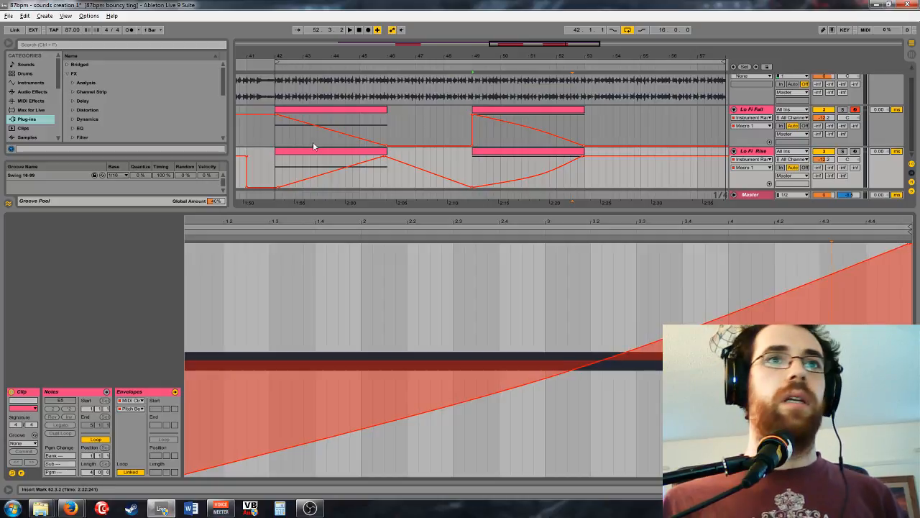
Step: Reverse the bar 42 Lo Fi Rise clip's pitch-bend envelope to climb from minimum to maximum, curved to rise slowly at first
{"action": "left_click", "coordinate": [361, 153]}
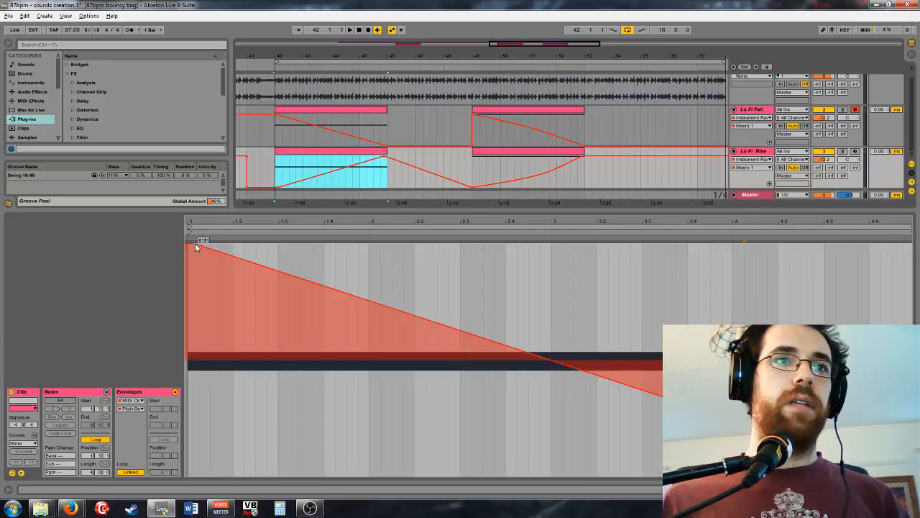
{"action": "left_click_drag", "start_coordinate": [196, 248], "coordinate": [192, 474]}
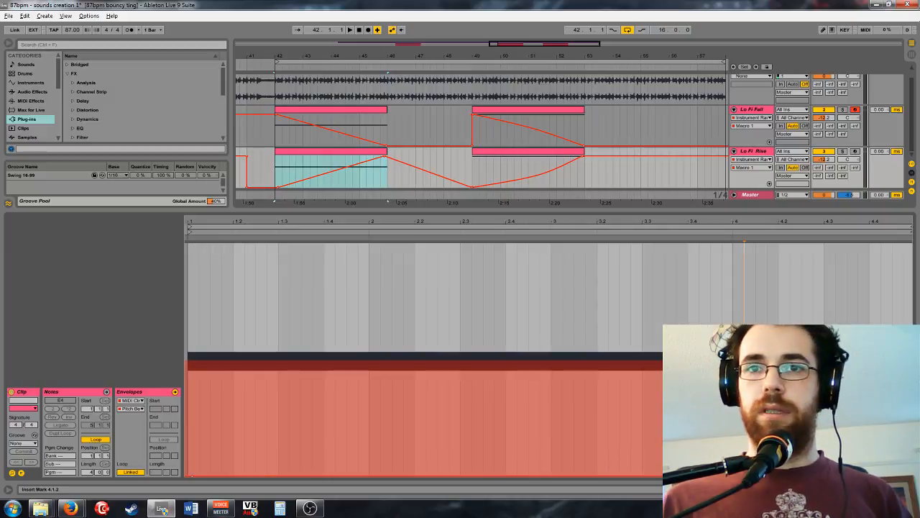
{"action": "left_click_drag", "start_coordinate": [907, 475], "coordinate": [907, 244]}
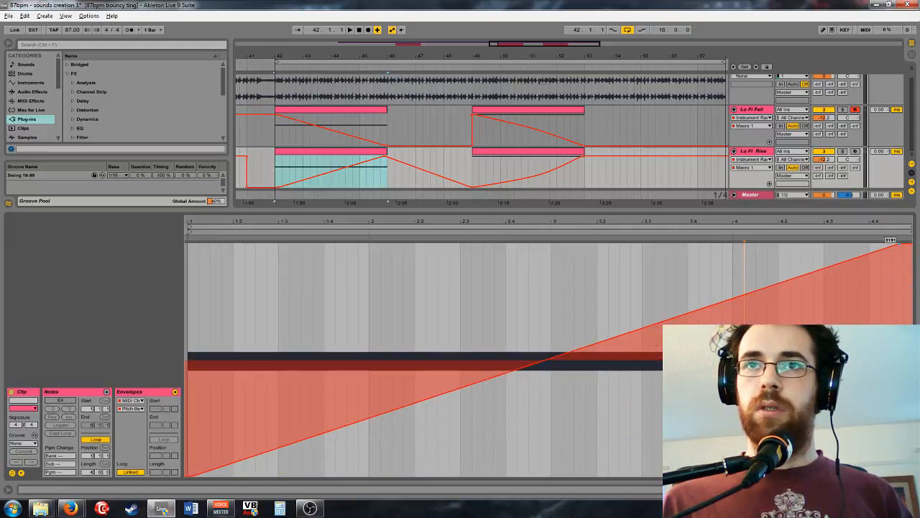
{"action": "right_click", "coordinate": [699, 311]}
{"action": "key", "text": "Escape"}
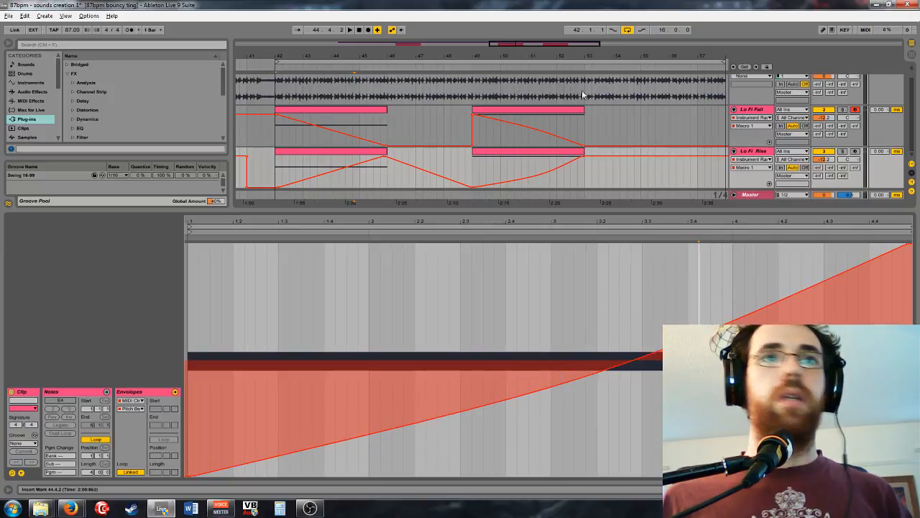
Step: Audition the bar 42 fall and rise clips together from bar 44, and fold all tracks in the arrangement
{"action": "left_click_drag", "start_coordinate": [565, 41], "coordinate": [558, 50]}
{"action": "key", "text": "space"}
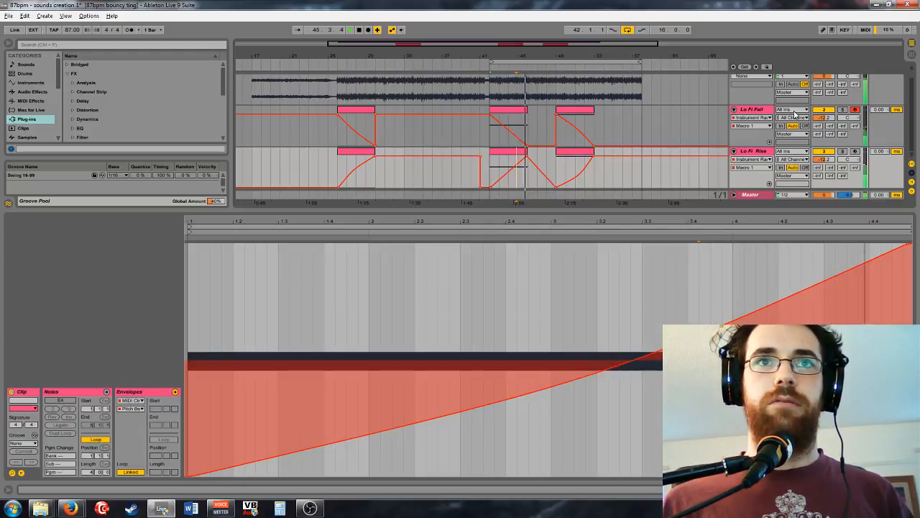
{"action": "key", "text": "space"}
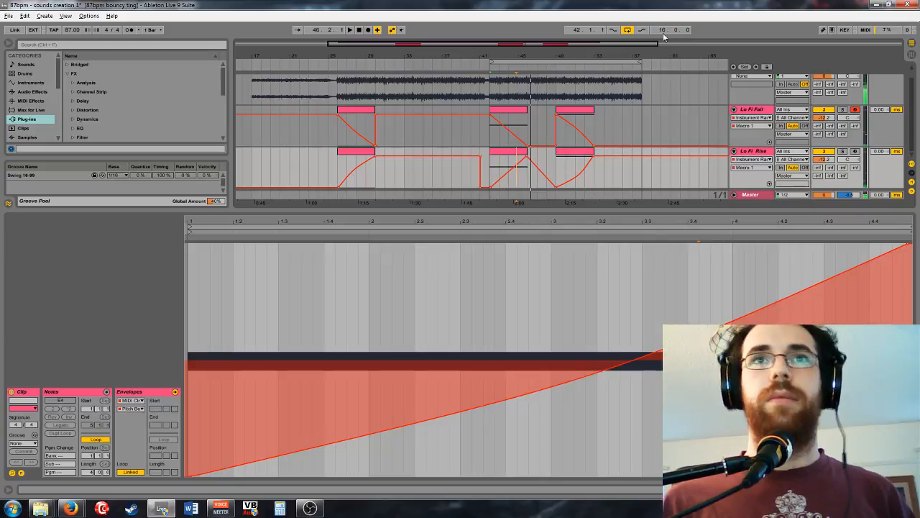
{"action": "left_click_drag", "start_coordinate": [638, 44], "coordinate": [638, 18]}
{"action": "left_click", "coordinate": [735, 111], "text": "alt"}
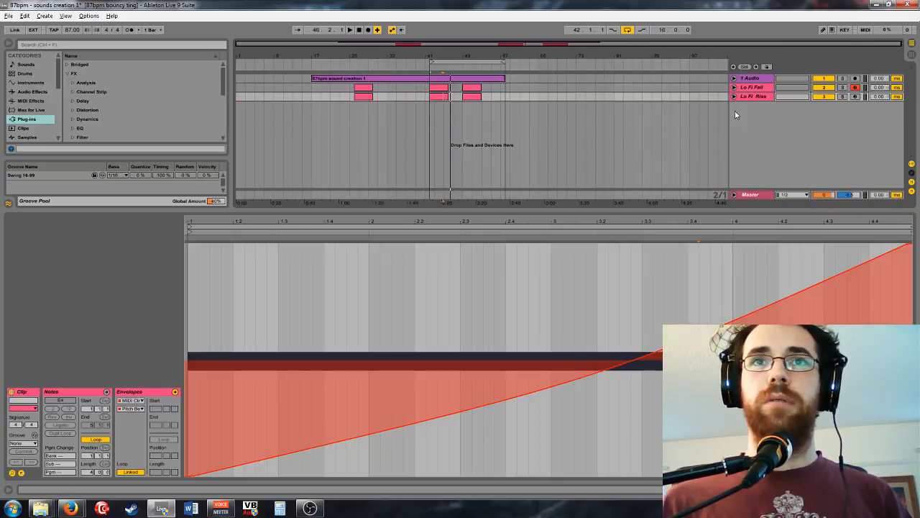
Step: Rename the 1 Audio track "bounce"
{"action": "left_click", "coordinate": [753, 97]}
{"action": "left_click", "coordinate": [753, 97], "text": "shift"}
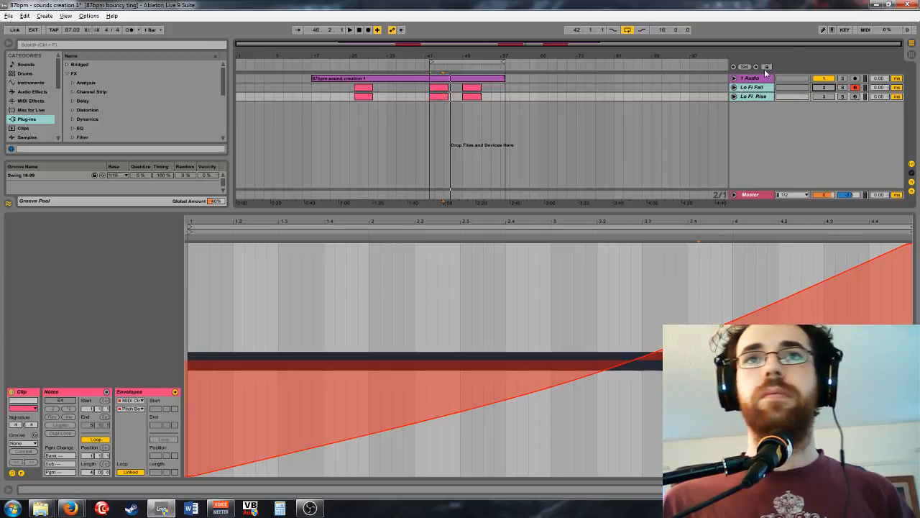
{"action": "left_click", "coordinate": [765, 77]}
{"action": "key", "text": "ctrl+r"}
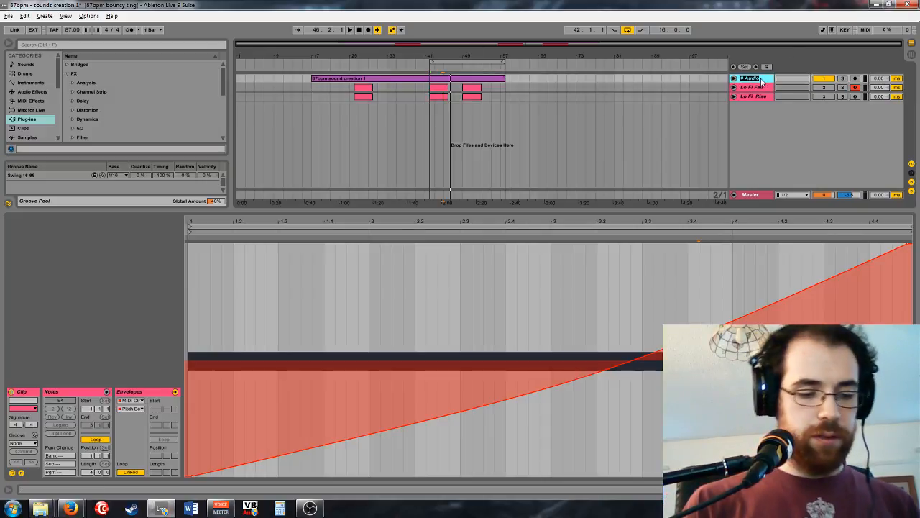
{"action": "type", "text": "bounce"}
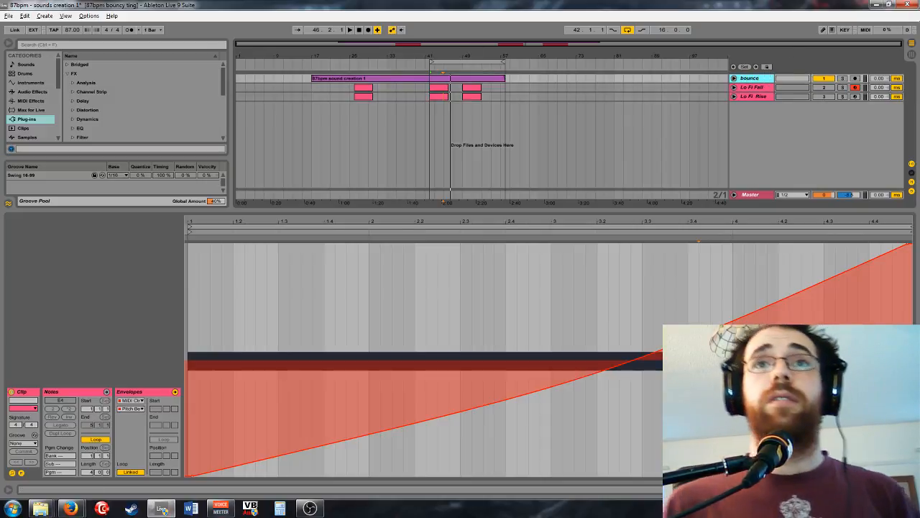
Step: Recolor the Lo Fi Fall and Lo Fi Rise tracks light orange
{"action": "left_click", "coordinate": [750, 88]}
{"action": "left_click", "coordinate": [754, 98], "text": "shift"}
{"action": "right_click", "coordinate": [754, 98]}
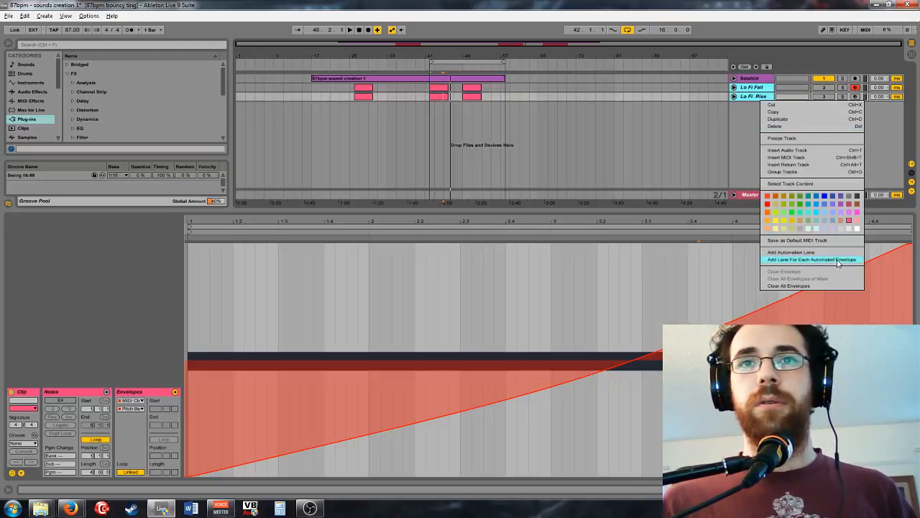
{"action": "left_click", "coordinate": [765, 227]}
Step: Insert a MIDI track below Lo Fi Rise and create an empty four-bar clip on it from bar 42 to 46
{"action": "right_click", "coordinate": [767, 122]}
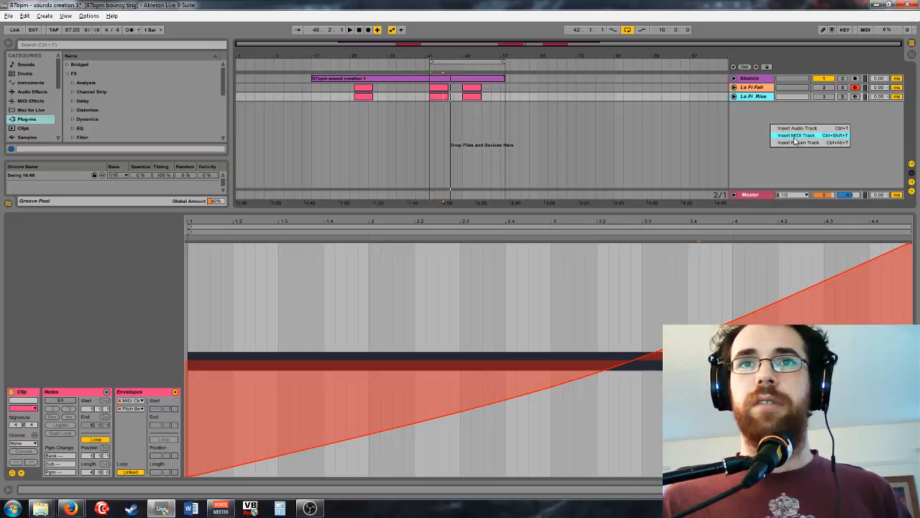
{"action": "left_click", "coordinate": [797, 134]}
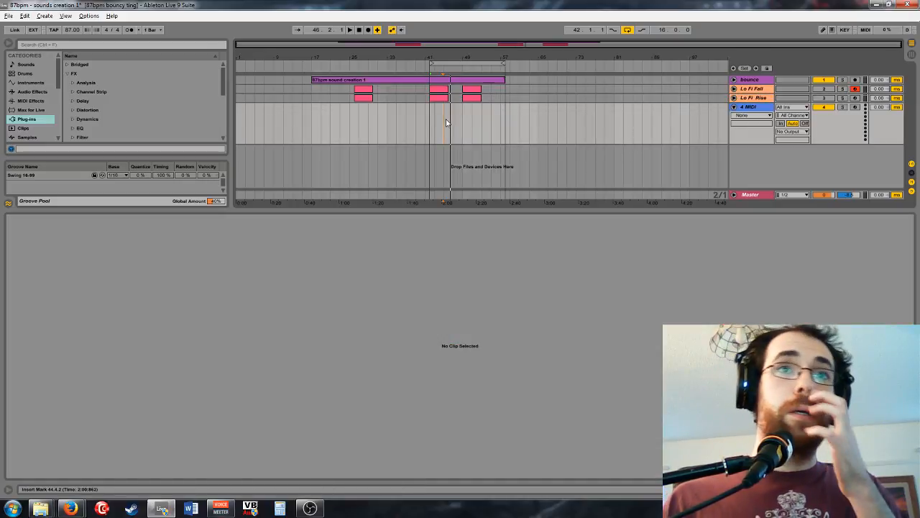
{"action": "left_click_drag", "start_coordinate": [481, 43], "coordinate": [481, 31]}
{"action": "left_click_drag", "start_coordinate": [441, 133], "coordinate": [452, 135]}
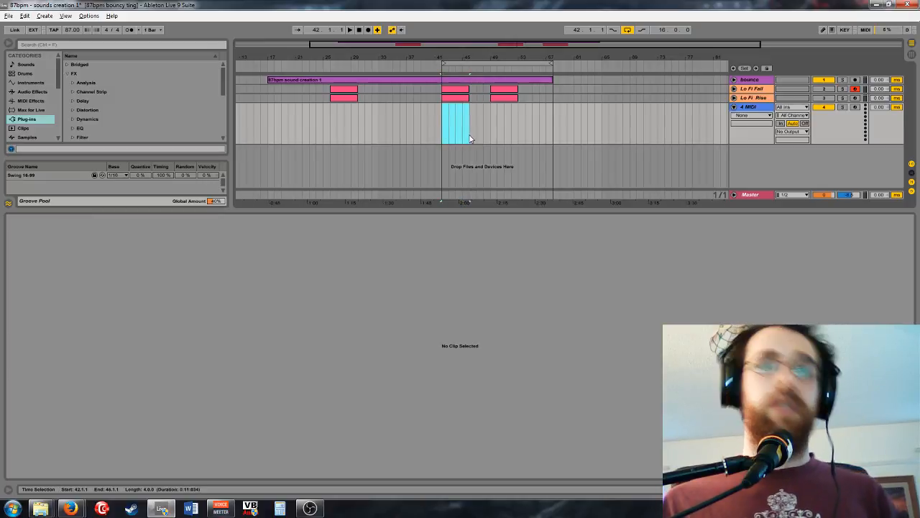
{"action": "key", "text": "ctrl+shift+m"}
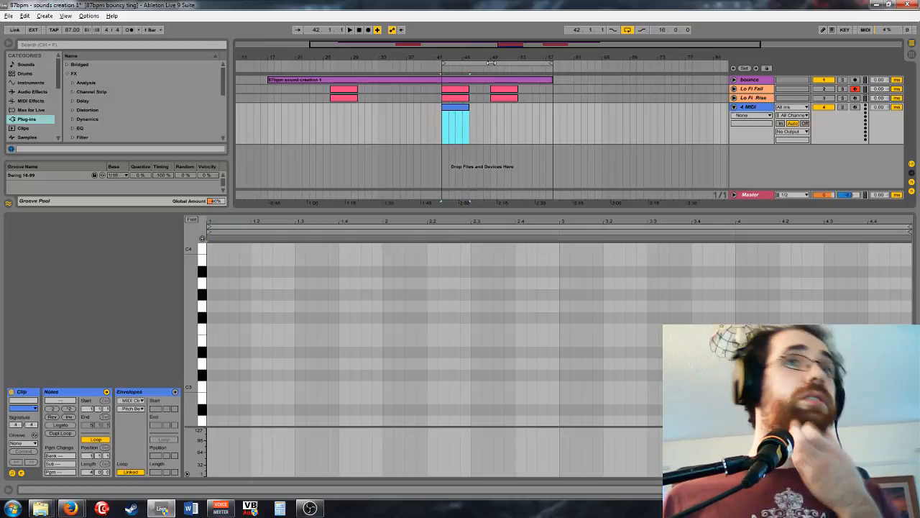
Step: Add an E3 note to the new clip and extend it across all four bars
{"action": "left_click_drag", "start_coordinate": [503, 44], "coordinate": [503, 86]}
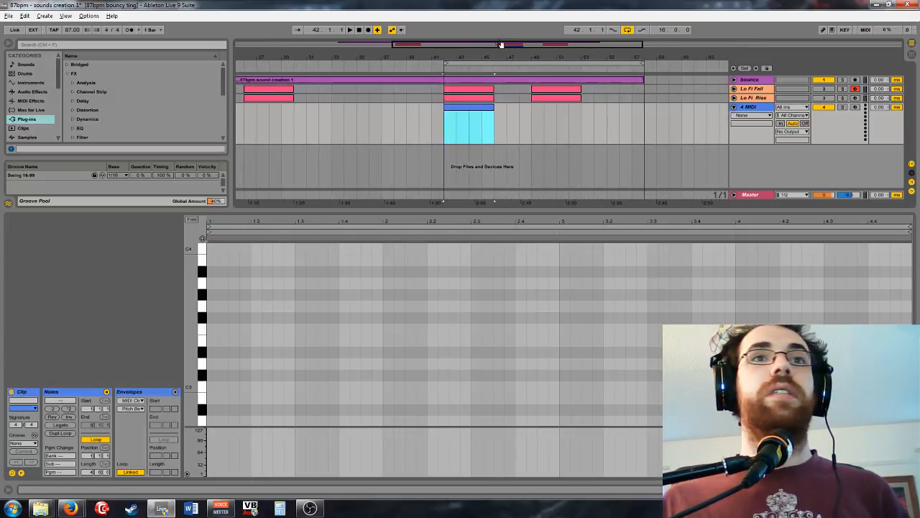
{"action": "double_click", "coordinate": [212, 341]}
{"action": "left_click_drag", "start_coordinate": [219, 342], "coordinate": [820, 325]}
{"action": "left_click_drag", "start_coordinate": [885, 324], "coordinate": [908, 316]}
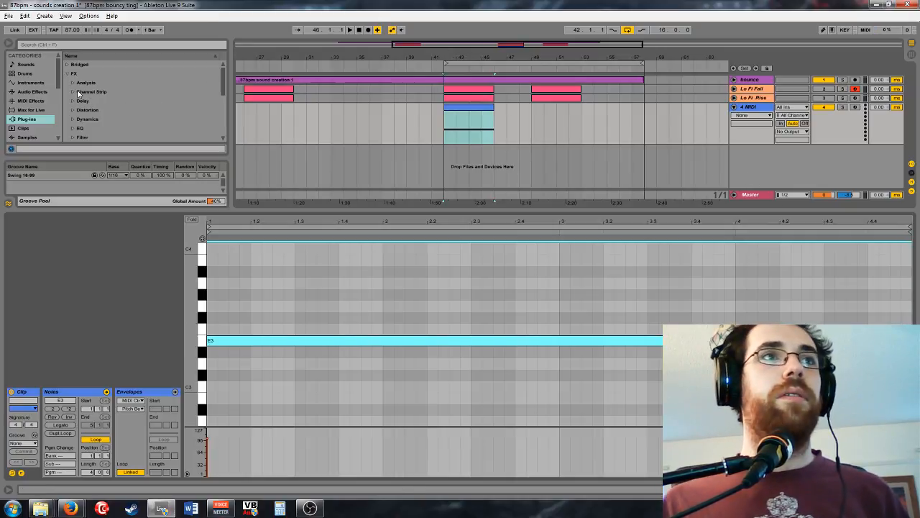
Step: Find iZotope Iris 2 among the instrument plug-ins and load it on the new MIDI track
{"action": "left_click", "coordinate": [67, 73]}
{"action": "left_click", "coordinate": [67, 83]}
{"action": "scroll", "coordinate": [148, 97], "scroll_direction": "down", "scroll_amount": 5}
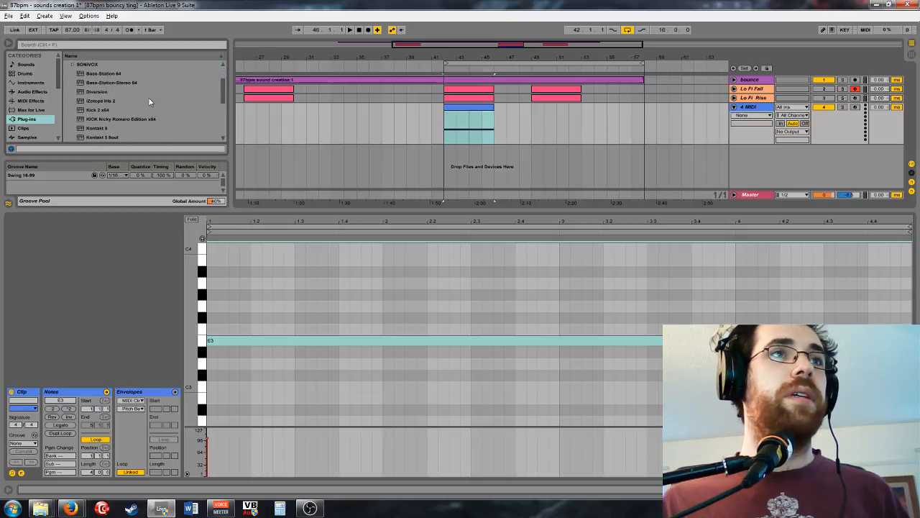
{"action": "scroll", "coordinate": [158, 81], "scroll_direction": "up", "scroll_amount": 2}
{"action": "left_click", "coordinate": [95, 92]}
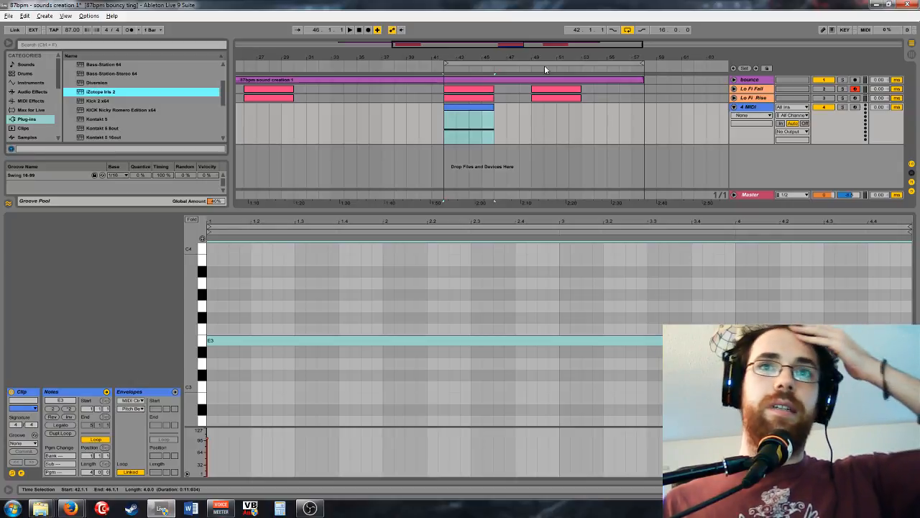
{"action": "key", "text": "Return"}
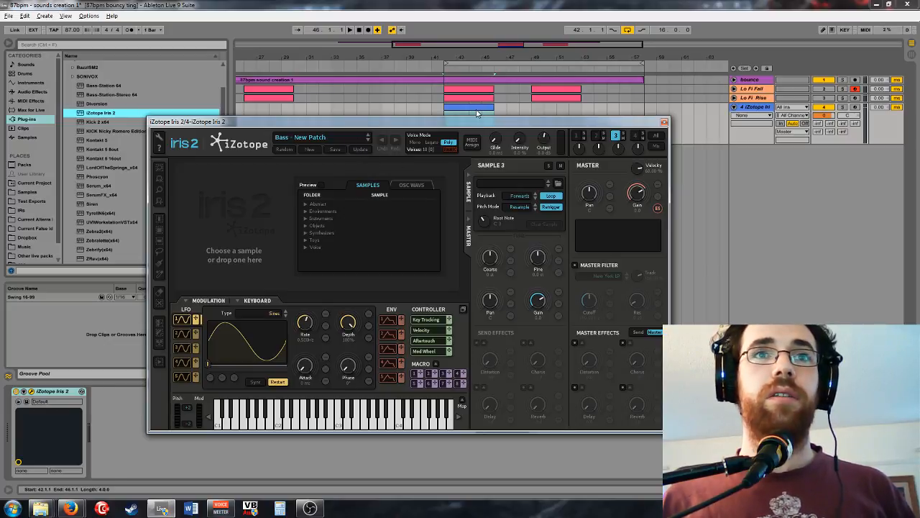
Step: Load the Rubbing 1 sample from the Abstract Granular folder into Sample 3 of Iris 2 and audition the clip
{"action": "left_click", "coordinate": [307, 206]}
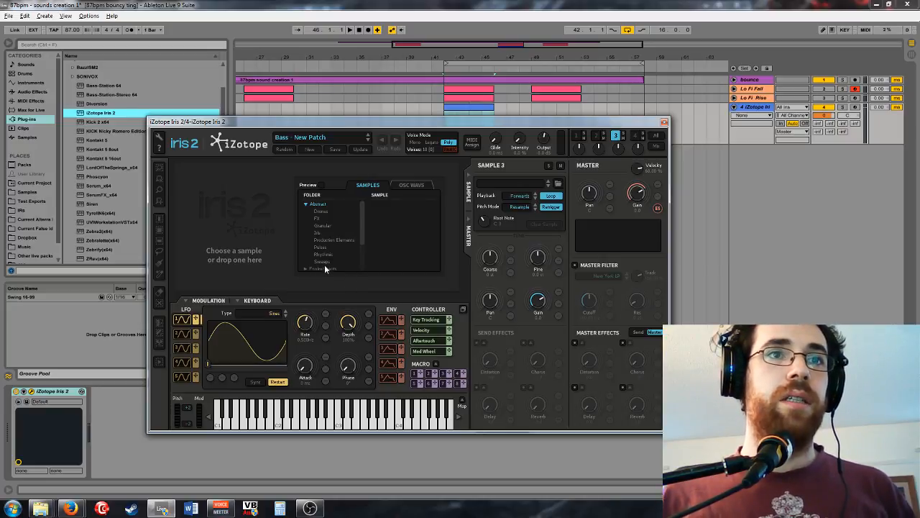
{"action": "left_click", "coordinate": [327, 227]}
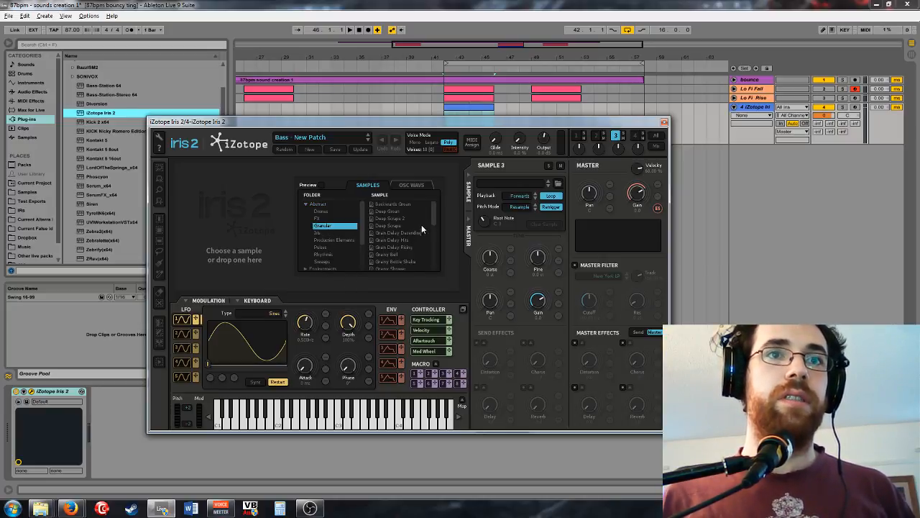
{"action": "scroll", "coordinate": [422, 228], "scroll_direction": "down", "scroll_amount": 6}
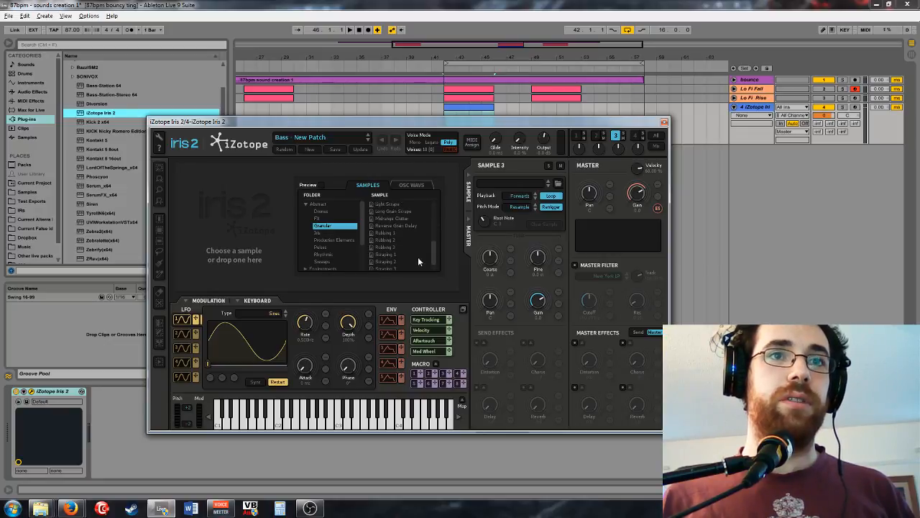
{"action": "double_click", "coordinate": [386, 233]}
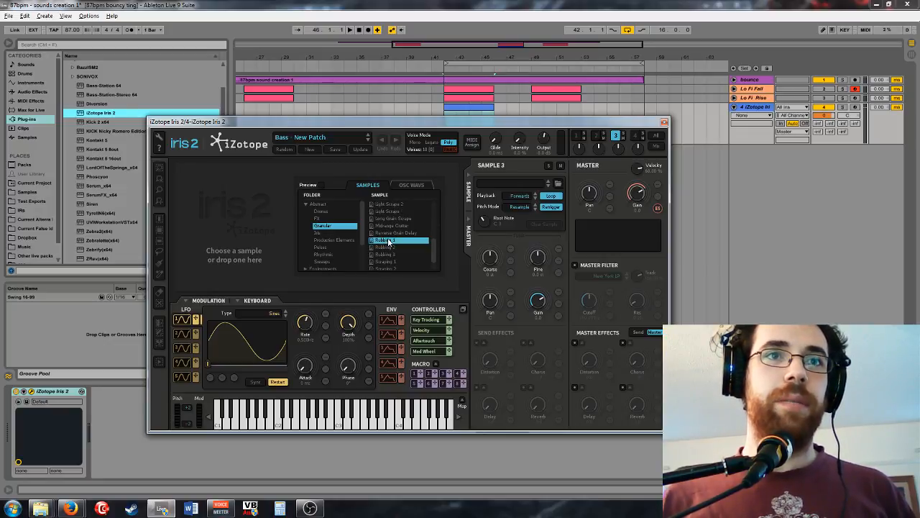
{"action": "key", "text": "space"}
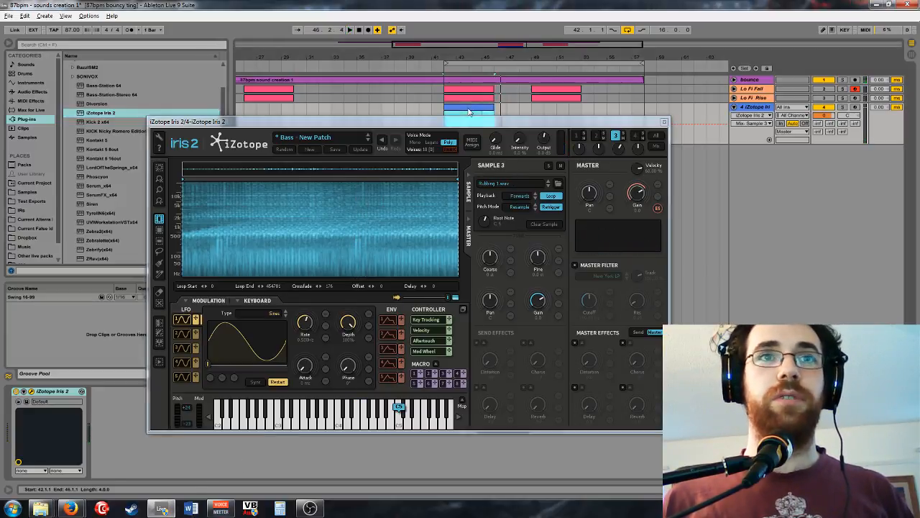
Step: Draw a pitch bend envelope in the Iris clip falling from maximum to -8192 across its four bars and audition it
{"action": "key", "text": "shift+Tab"}
{"action": "left_click", "coordinate": [664, 122]}
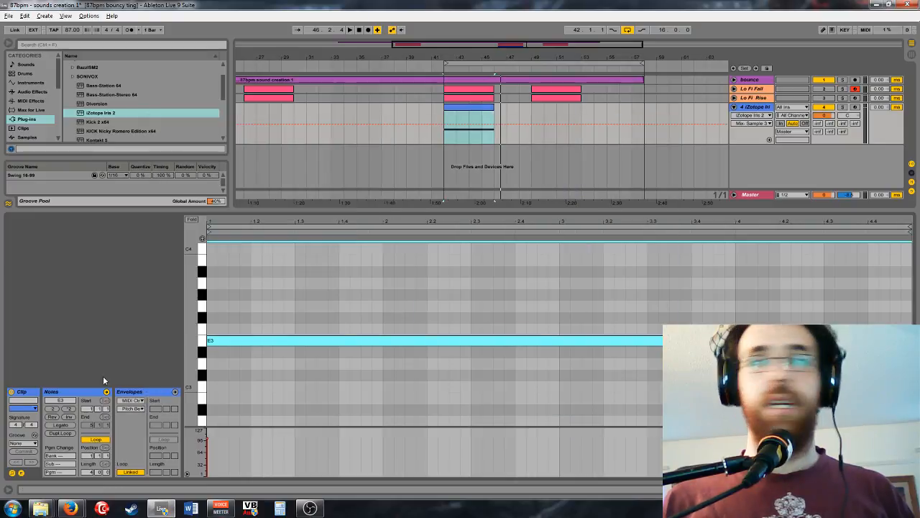
{"action": "left_click", "coordinate": [250, 376]}
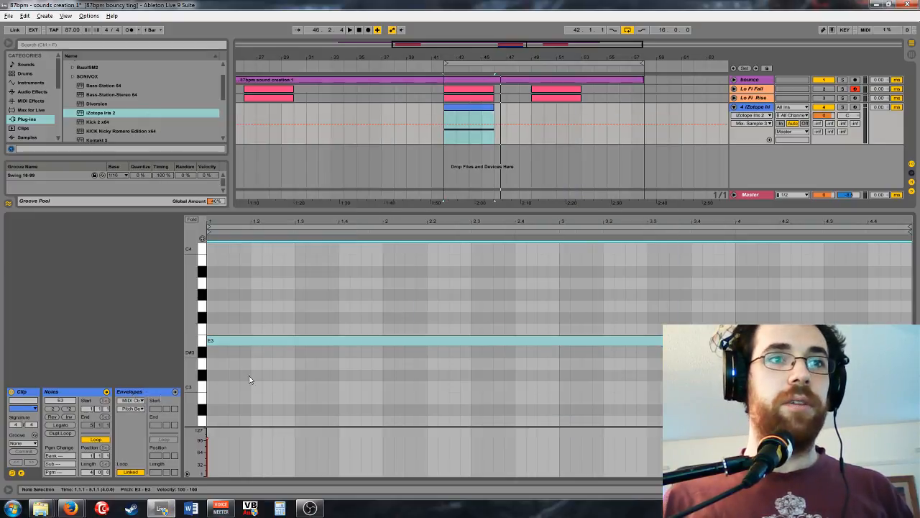
{"action": "left_click", "coordinate": [172, 391]}
{"action": "left_click_drag", "start_coordinate": [196, 358], "coordinate": [205, 244]}
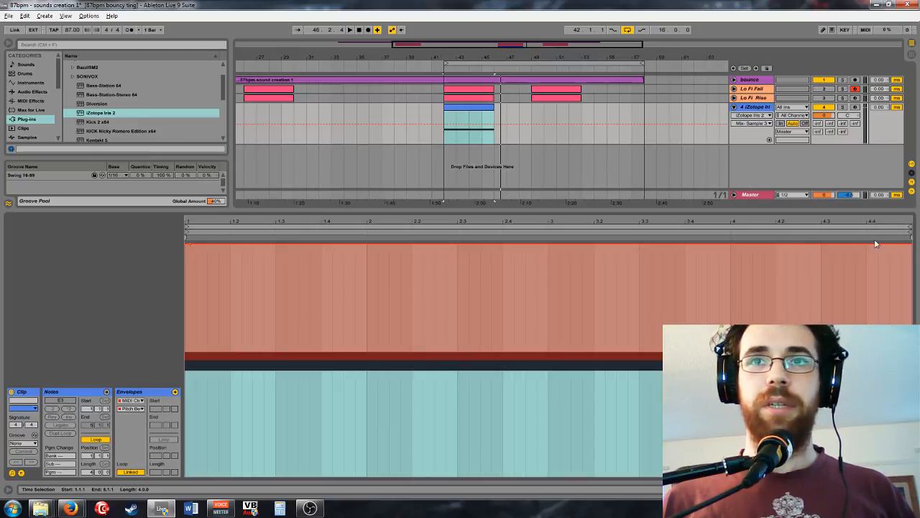
{"action": "left_click_drag", "start_coordinate": [879, 243], "coordinate": [878, 464]}
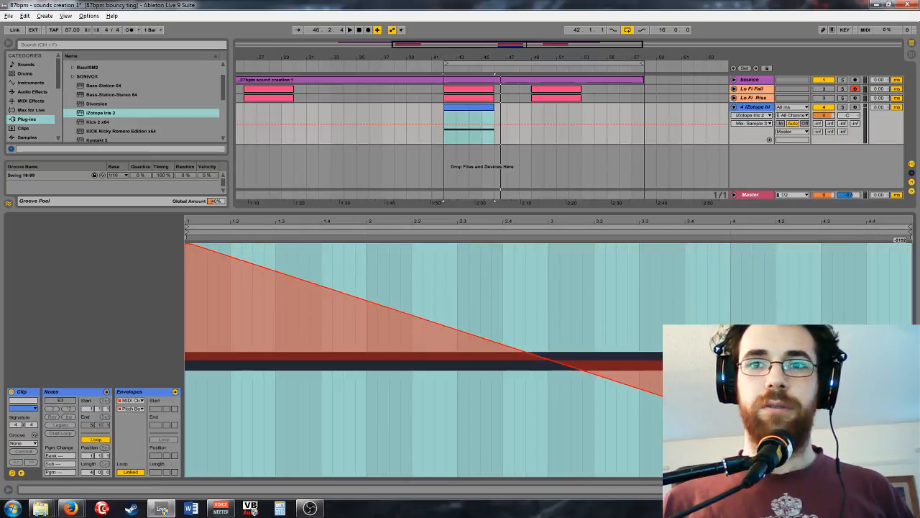
{"action": "key", "text": "space"}
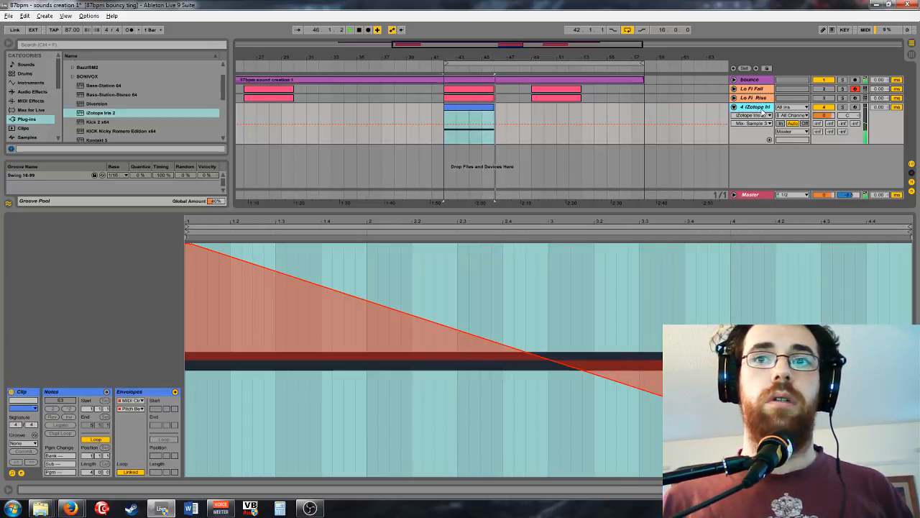
{"action": "key", "text": "space"}
Step: Reopen Iris 2 and load Water Fountain 02 from the Environments water folder into Sample 2
{"action": "double_click", "coordinate": [762, 108]}
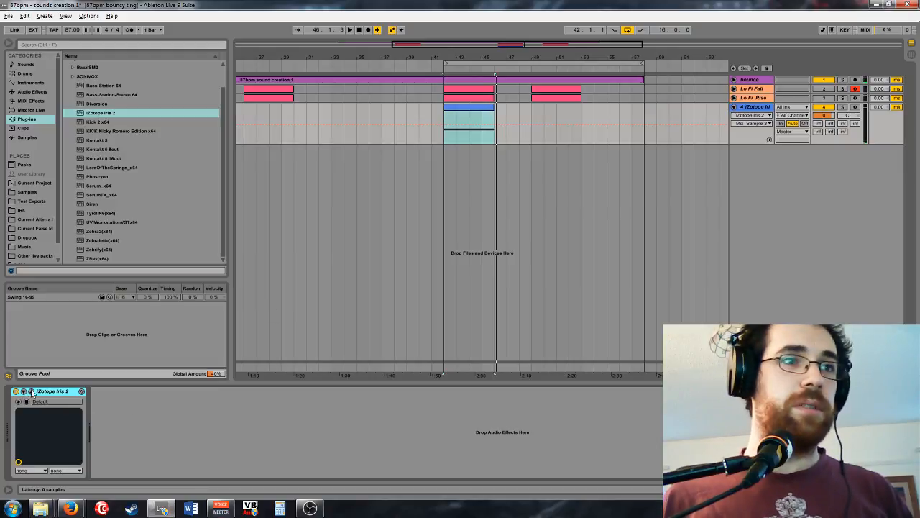
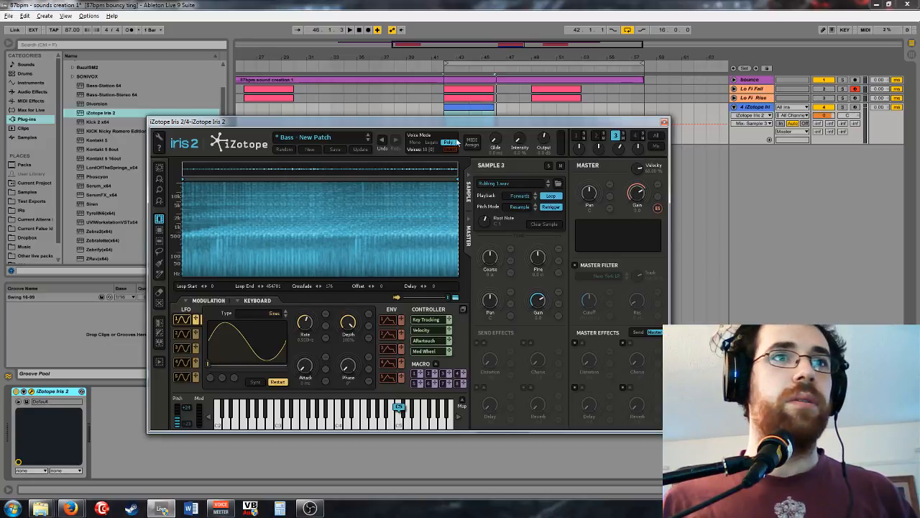
{"action": "left_click", "coordinate": [596, 137]}
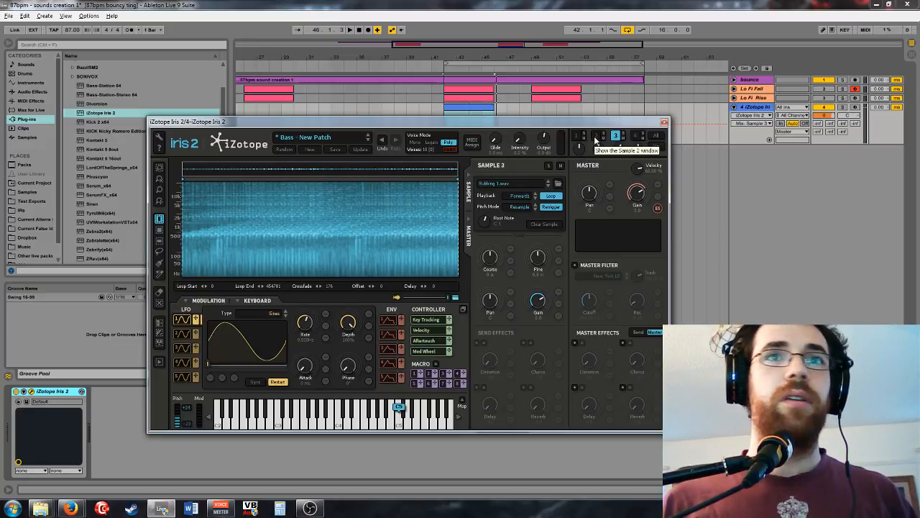
{"action": "left_click", "coordinate": [308, 212]}
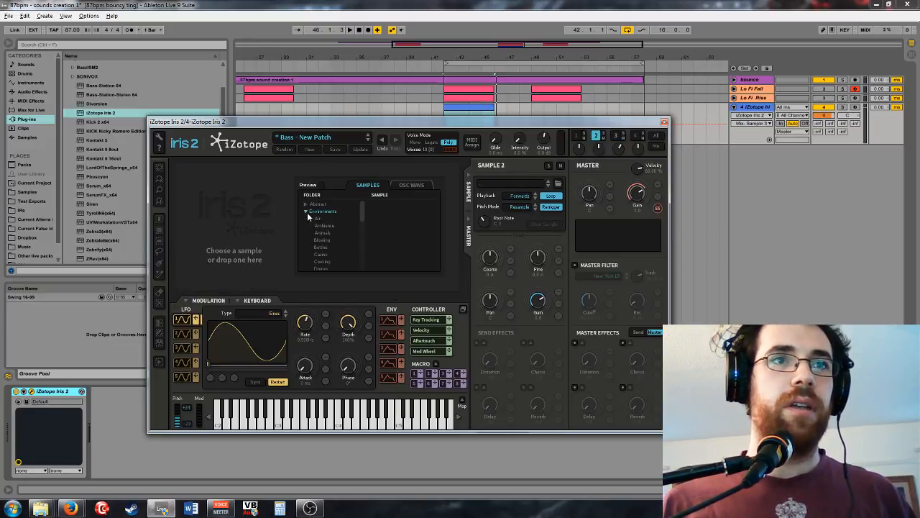
{"action": "scroll", "coordinate": [336, 234], "scroll_direction": "down", "scroll_amount": 5}
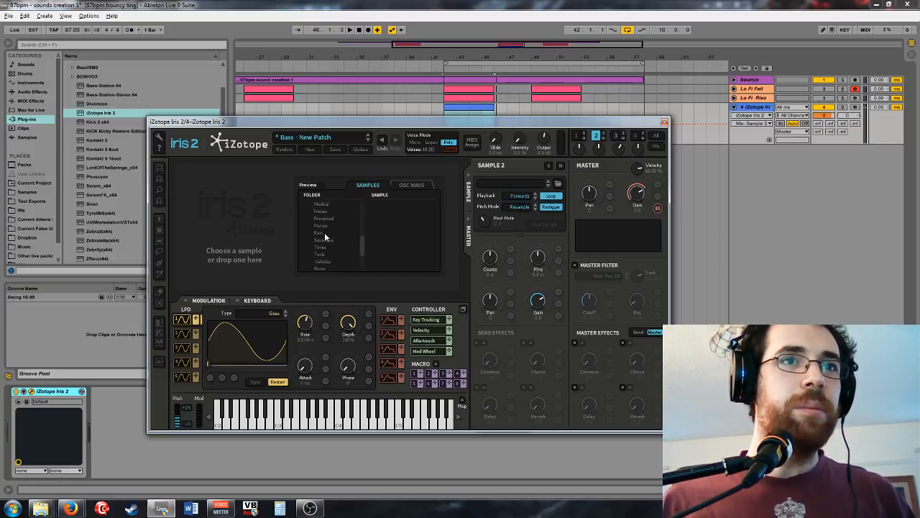
{"action": "scroll", "coordinate": [338, 241], "scroll_direction": "down", "scroll_amount": 2}
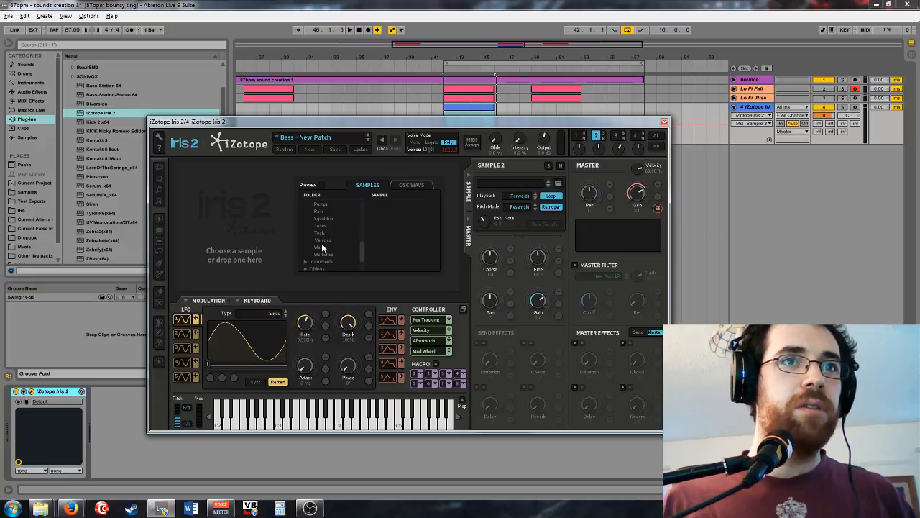
{"action": "left_click", "coordinate": [320, 248]}
{"action": "double_click", "coordinate": [398, 211]}
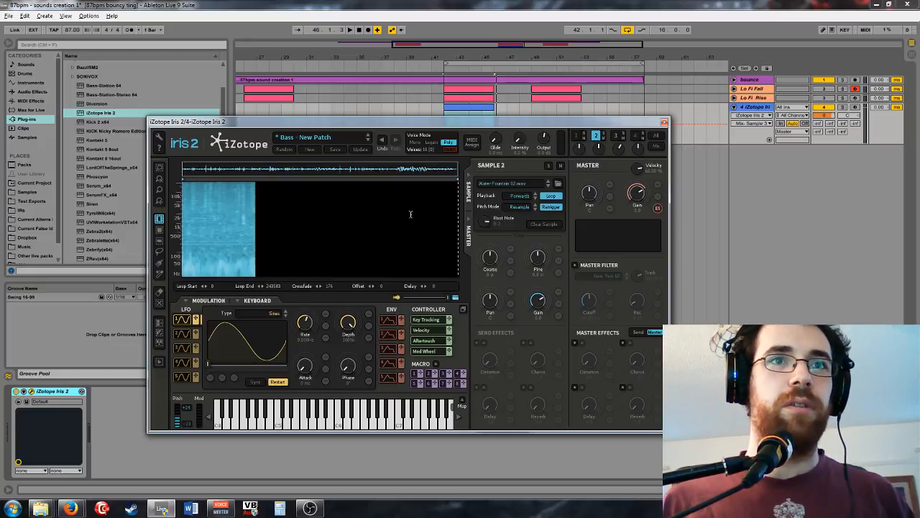
Step: Set the root note of the soloed Sample 2 to B2 while playing the clip
{"action": "key", "text": "space"}
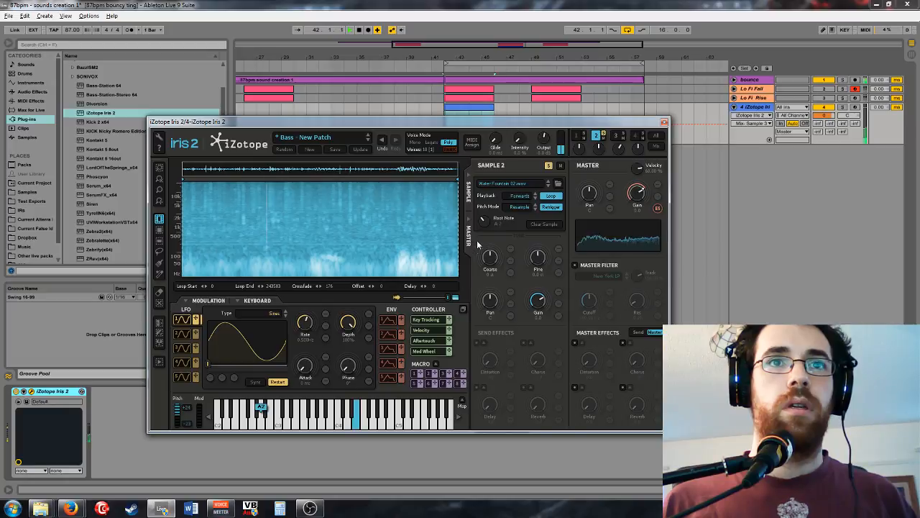
{"action": "scroll", "coordinate": [483, 225], "scroll_direction": "up", "scroll_amount": 1}
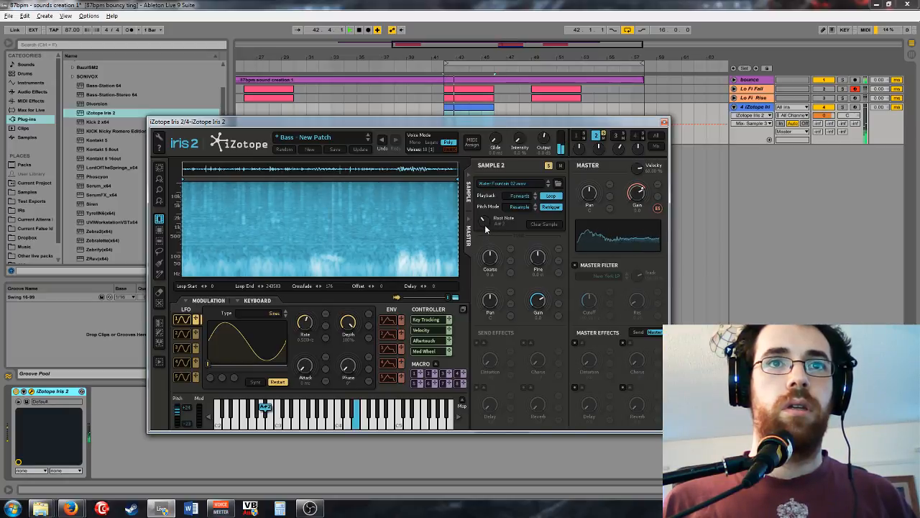
{"action": "scroll", "coordinate": [486, 228], "scroll_direction": "up", "scroll_amount": 2}
{"action": "scroll", "coordinate": [486, 227], "scroll_direction": "down", "scroll_amount": 2}
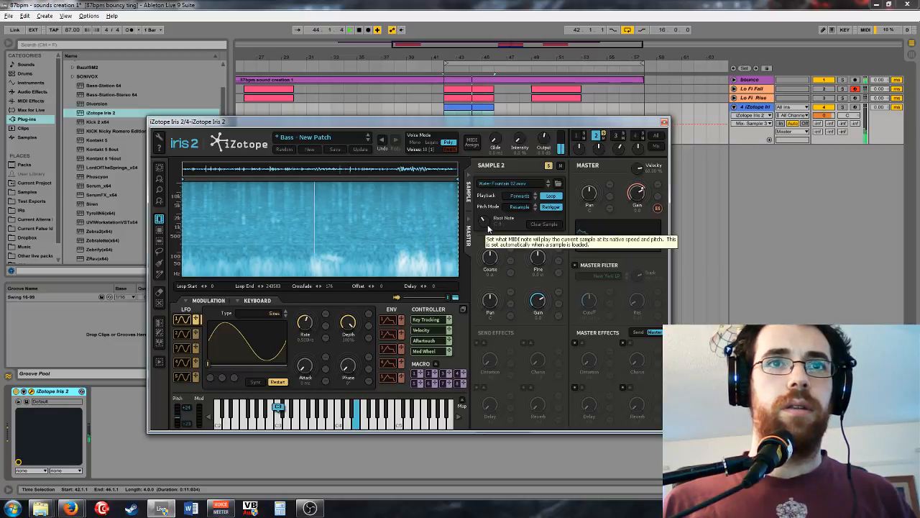
{"action": "scroll", "coordinate": [487, 228], "scroll_direction": "up", "scroll_amount": 1}
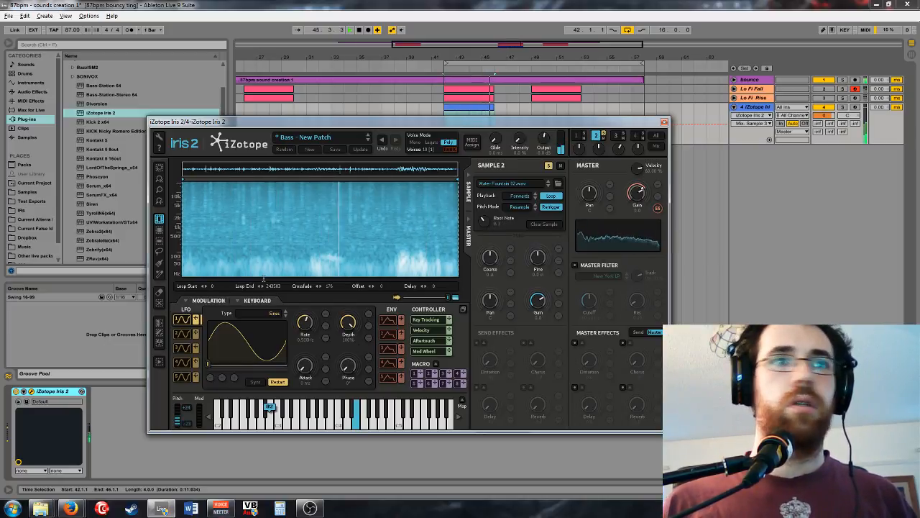
{"action": "key", "text": "space"}
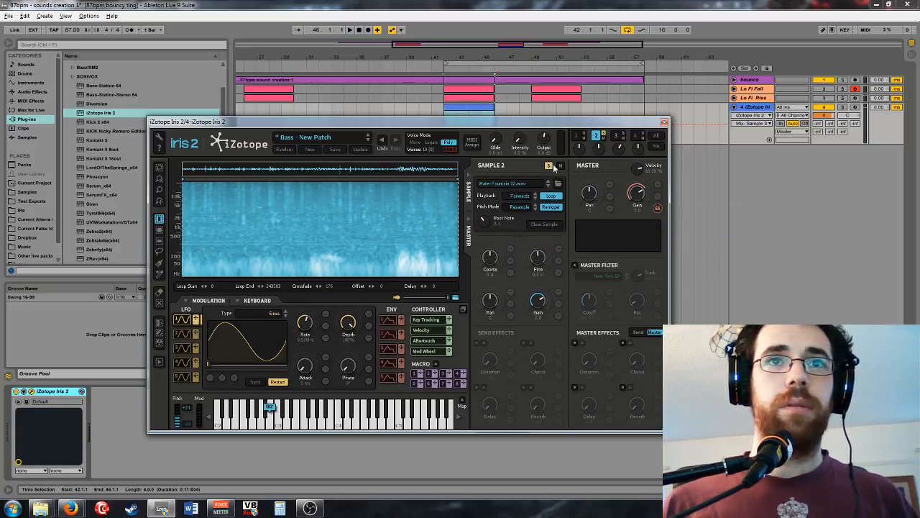
Step: Open the Iris mix window and arrange it beside the main plug-in window so both sets of controls are accessible
{"action": "left_click", "coordinate": [655, 146]}
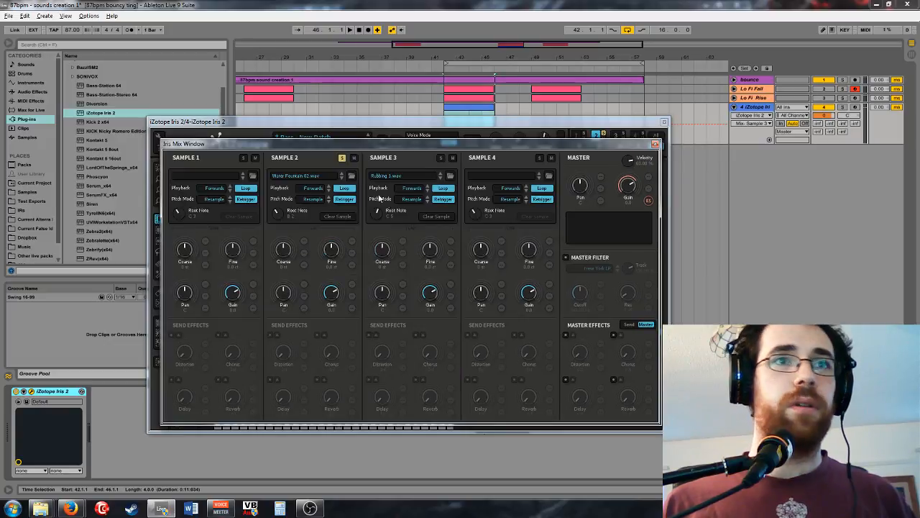
{"action": "left_click_drag", "start_coordinate": [344, 144], "coordinate": [672, 134]}
{"action": "left_click_drag", "start_coordinate": [401, 120], "coordinate": [308, 66]}
{"action": "left_click_drag", "start_coordinate": [606, 140], "coordinate": [510, 98]}
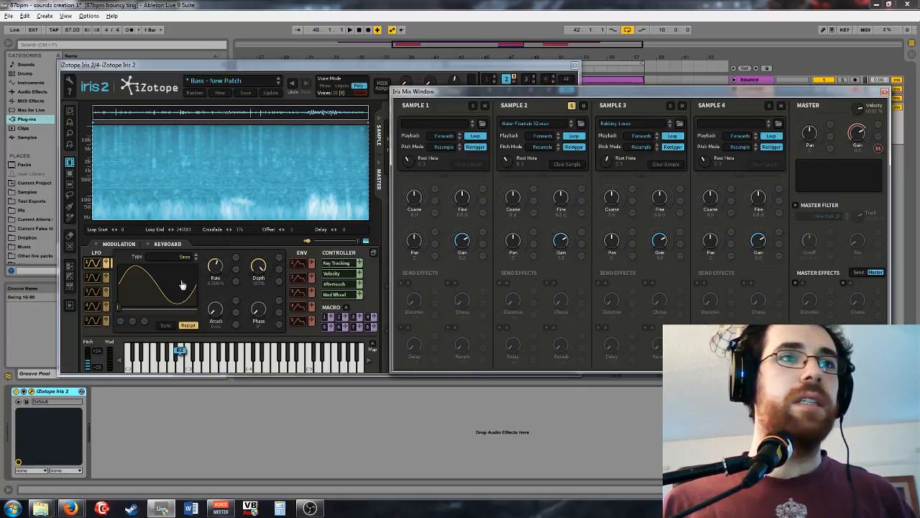
Step: Assign LFO 1 as a modulator of Sample 2's coarse pitch and audition the clip
{"action": "left_click_drag", "start_coordinate": [105, 264], "coordinate": [513, 194]}
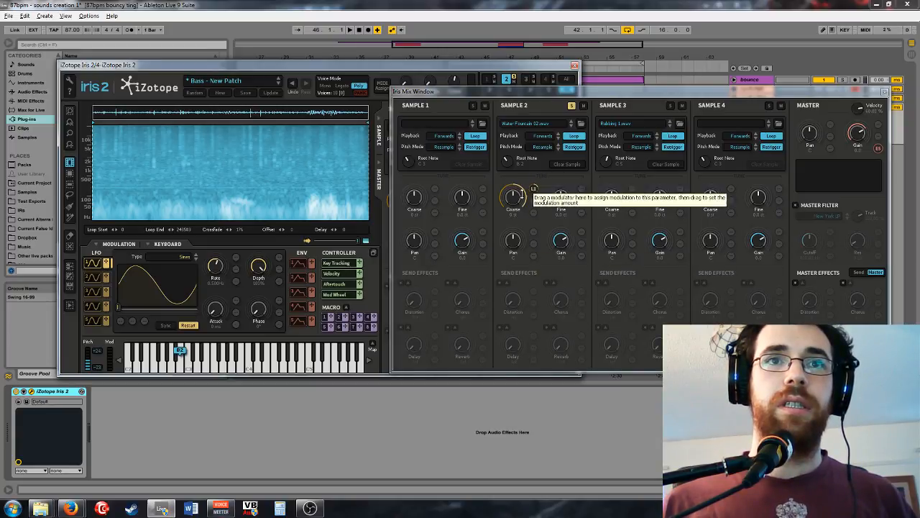
{"action": "key", "text": "space"}
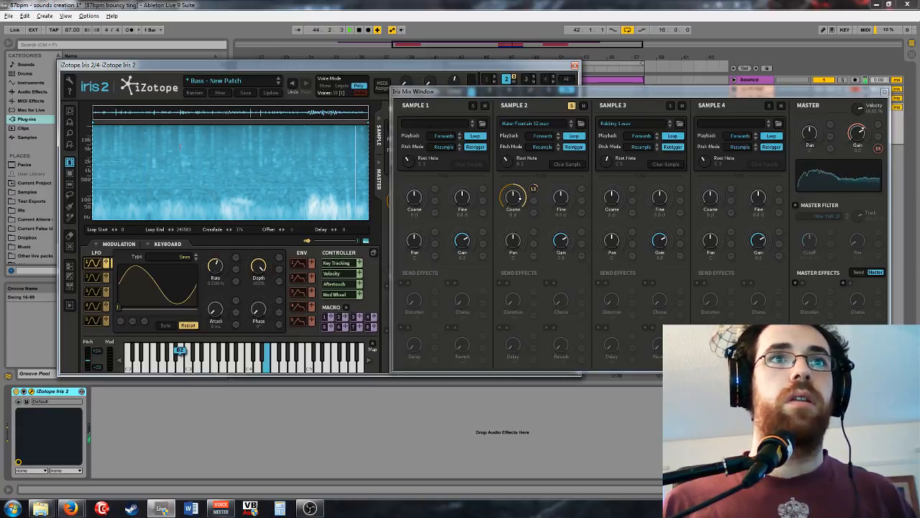
{"action": "key", "text": "space"}
Step: Group Iris 2 into an instrument rack, expose its LFO 1 Rate parameter and map it to Macro 1
{"action": "right_click", "coordinate": [65, 390]}
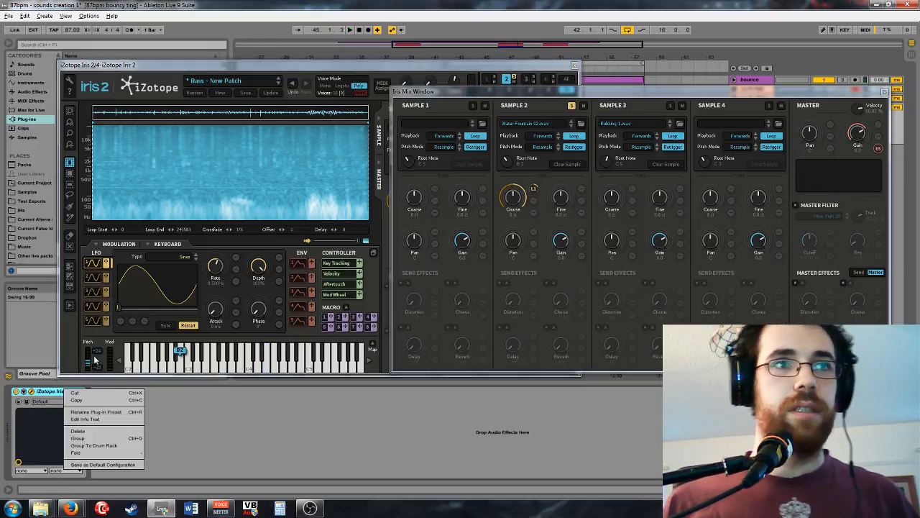
{"action": "left_click", "coordinate": [79, 438]}
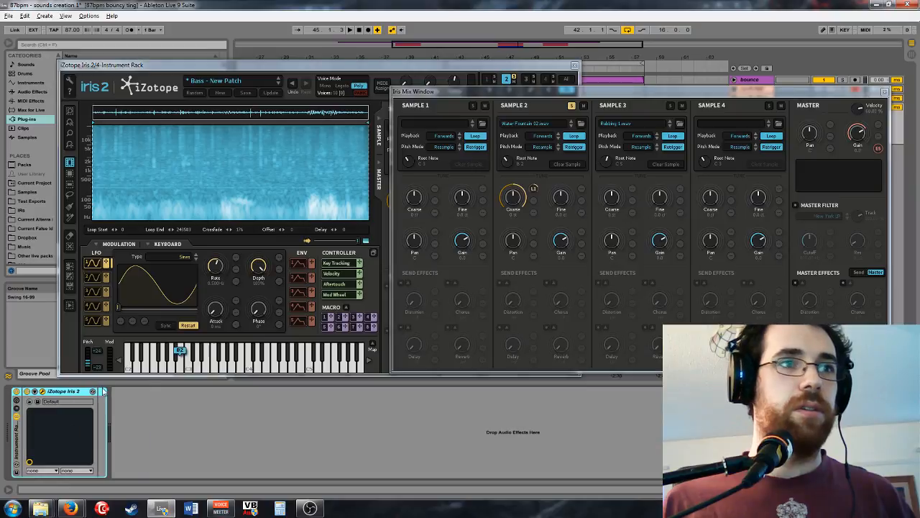
{"action": "left_click", "coordinate": [40, 394]}
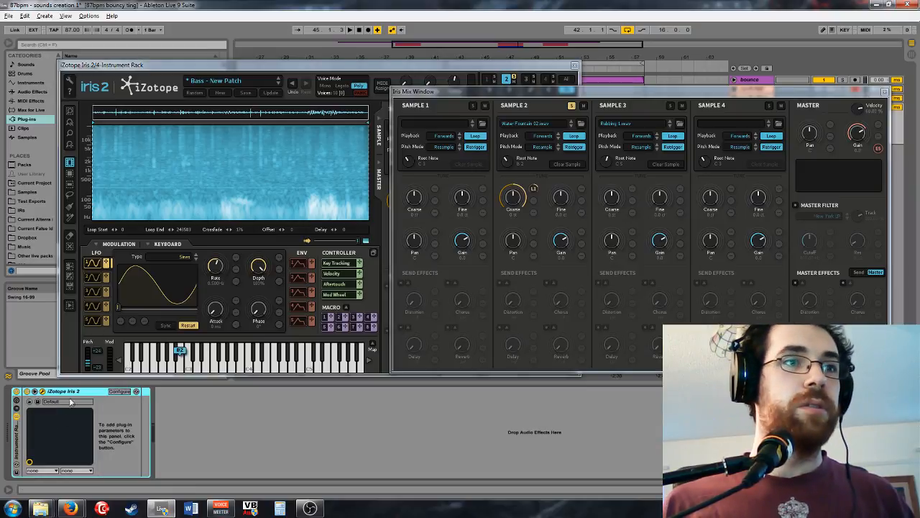
{"action": "left_click", "coordinate": [119, 391]}
{"action": "left_click", "coordinate": [215, 270]}
{"action": "right_click", "coordinate": [118, 402]}
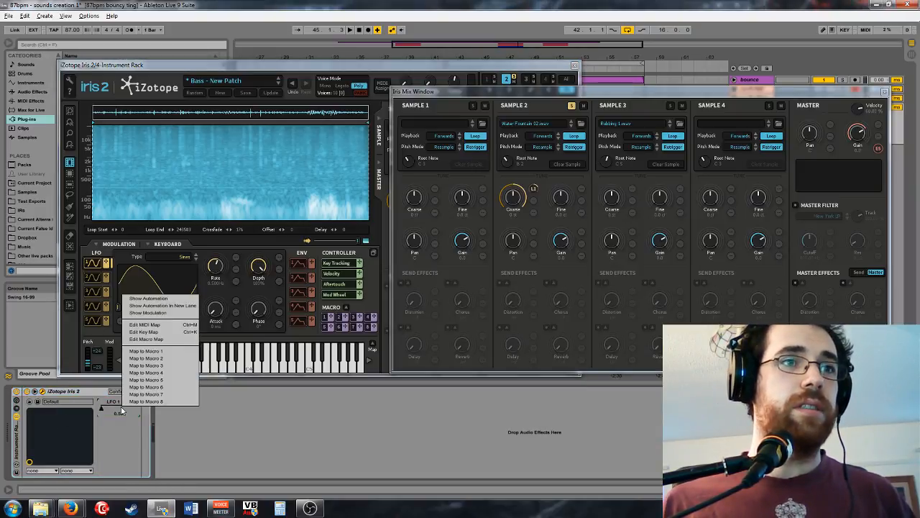
{"action": "left_click", "coordinate": [170, 354]}
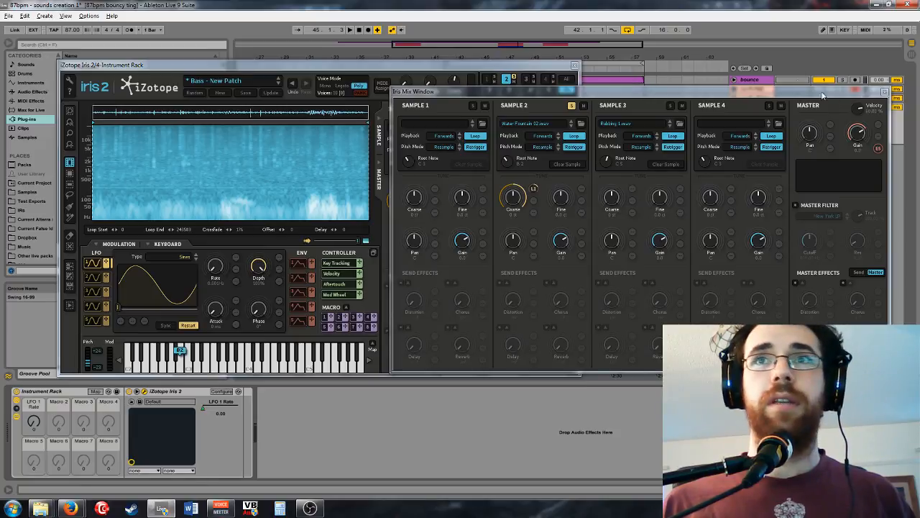
Step: Draw LFO 1 Rate automation on the Iris track falling from maximum to minimum between bars 42 and 46
{"action": "left_click_drag", "start_coordinate": [509, 66], "coordinate": [504, 167]}
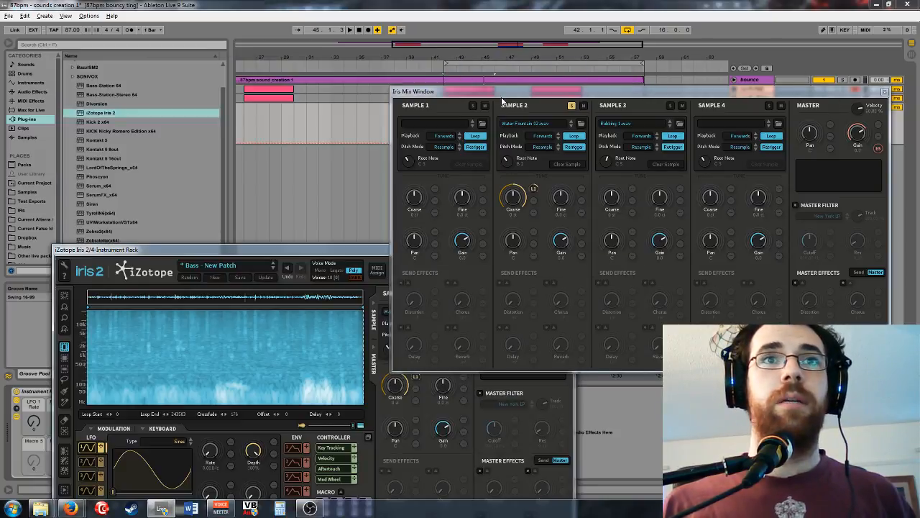
{"action": "left_click_drag", "start_coordinate": [502, 101], "coordinate": [626, 185]}
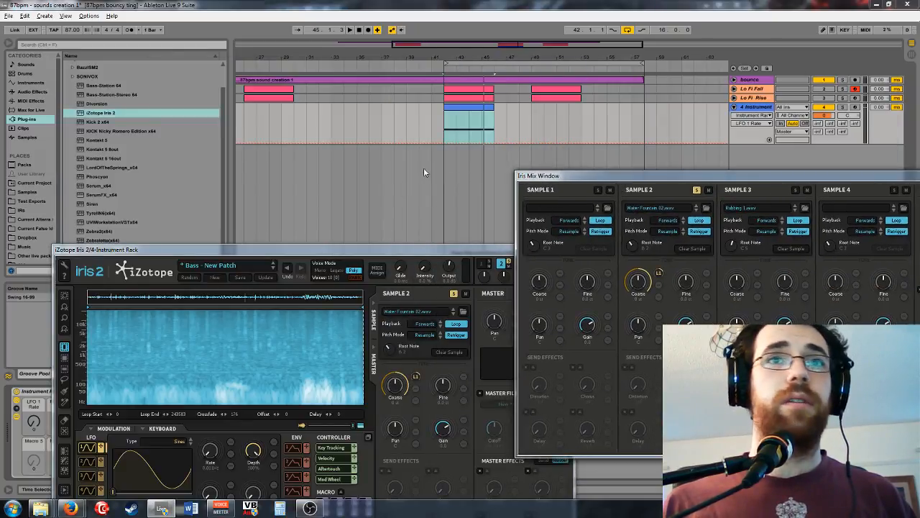
{"action": "left_click", "coordinate": [448, 143]}
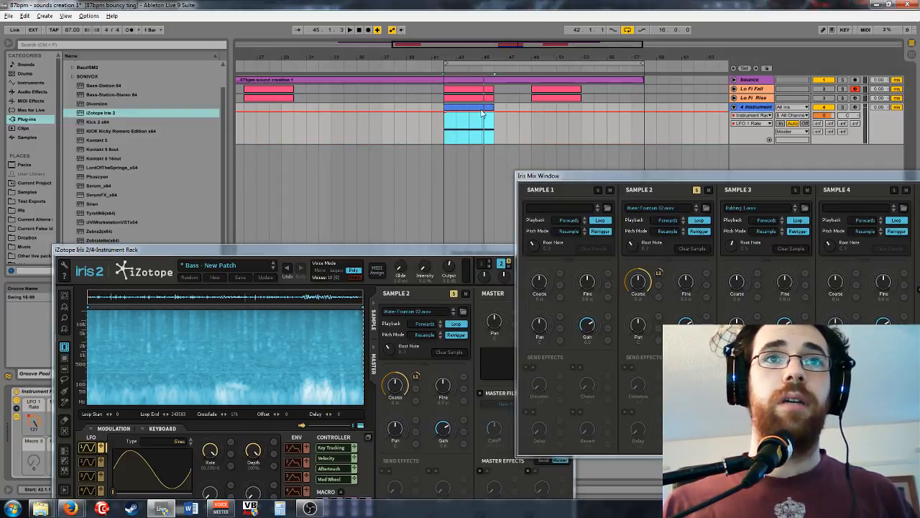
{"action": "left_click_drag", "start_coordinate": [486, 117], "coordinate": [491, 141]}
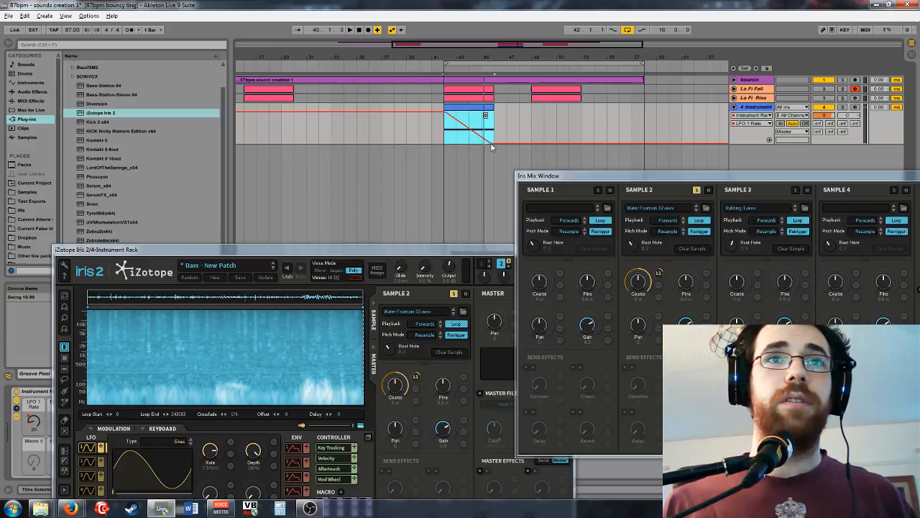
Step: Show the rack's macro mappings and set the maximum of the LFO 1 Rate mapping to 0.39
{"action": "left_click_drag", "start_coordinate": [457, 254], "coordinate": [497, 58]}
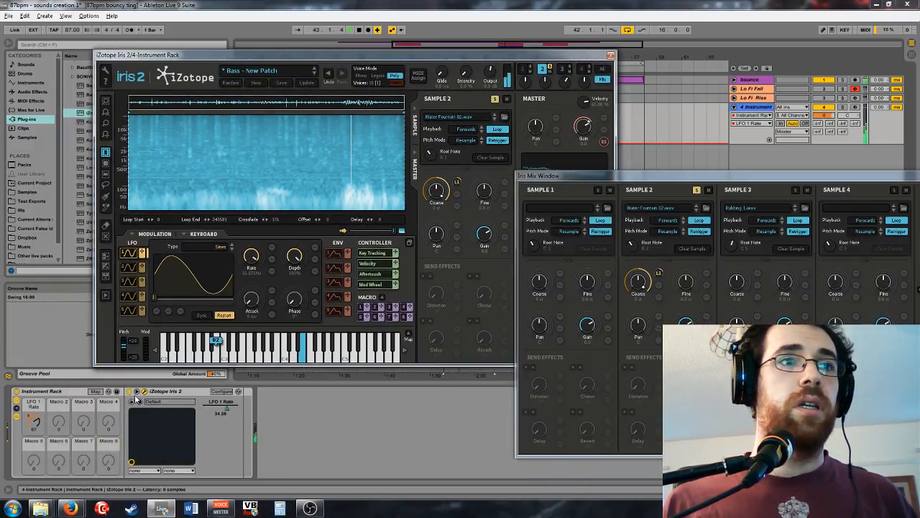
{"action": "left_click", "coordinate": [96, 391]}
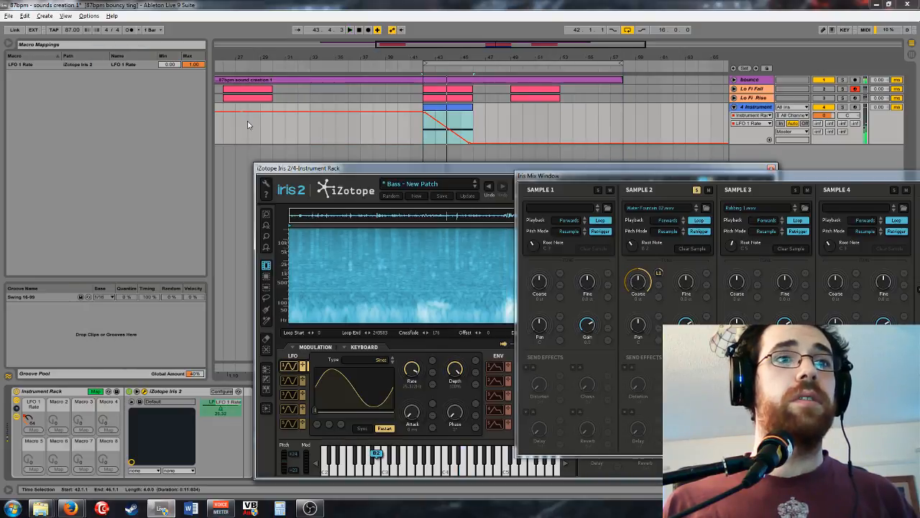
{"action": "left_click", "coordinate": [248, 120]}
{"action": "left_click", "coordinate": [413, 134]}
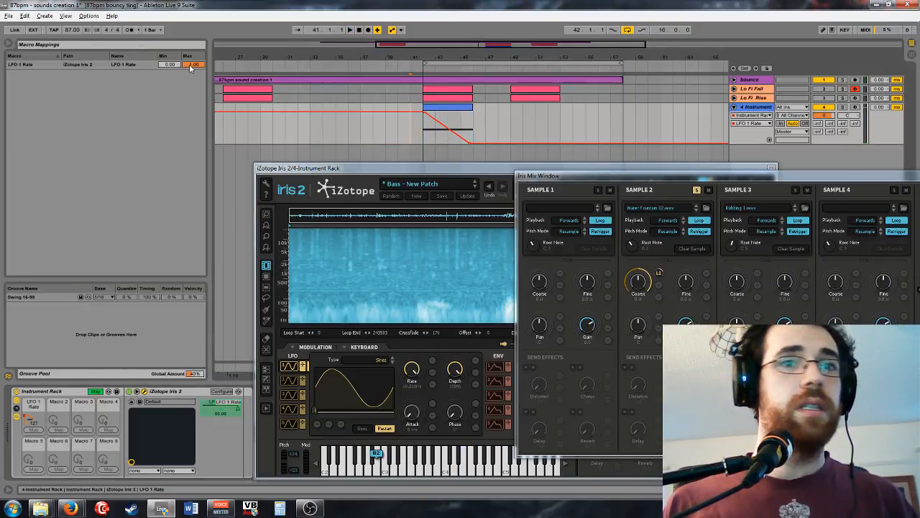
{"action": "left_click_drag", "start_coordinate": [191, 67], "coordinate": [190, 71]}
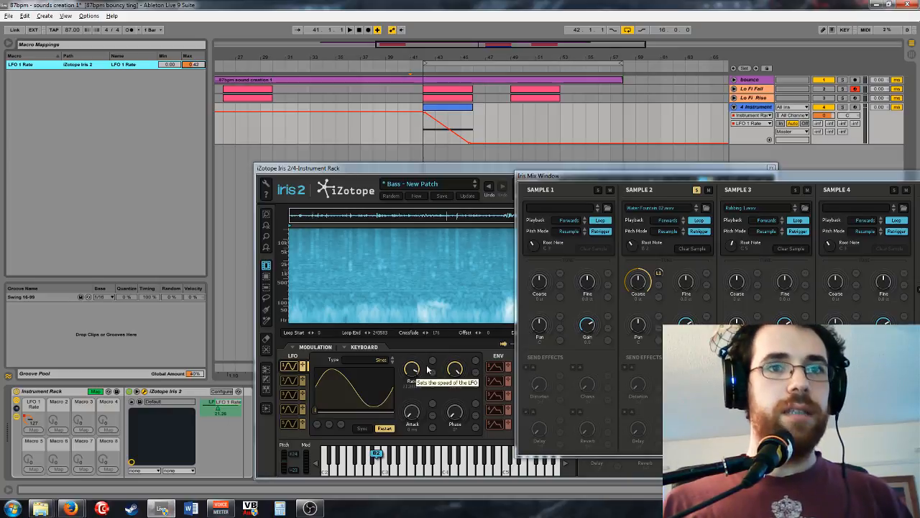
{"action": "key", "text": "Down"}
{"action": "key", "text": "Down"}
{"action": "key", "text": "Down"}
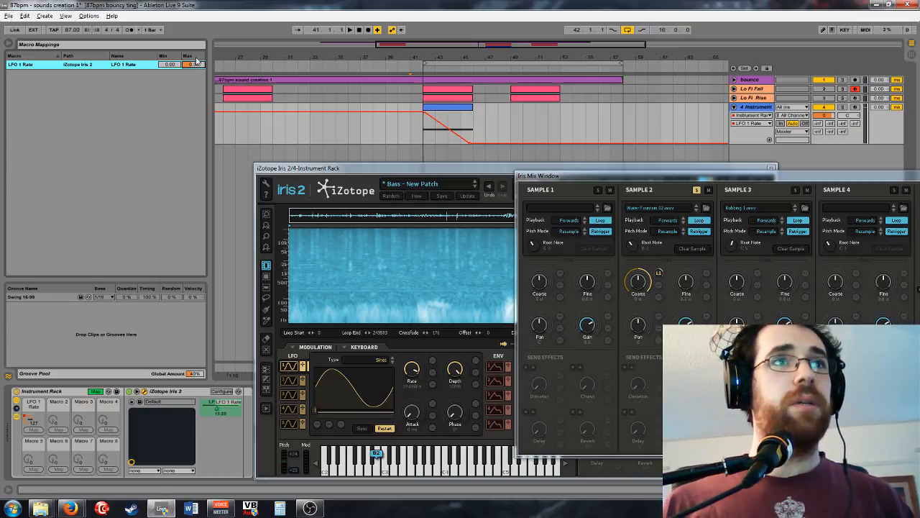
Step: Set the minimum of the LFO 1 Rate mapping to 0.06 and leave macro mapping mode
{"action": "left_click", "coordinate": [38, 420]}
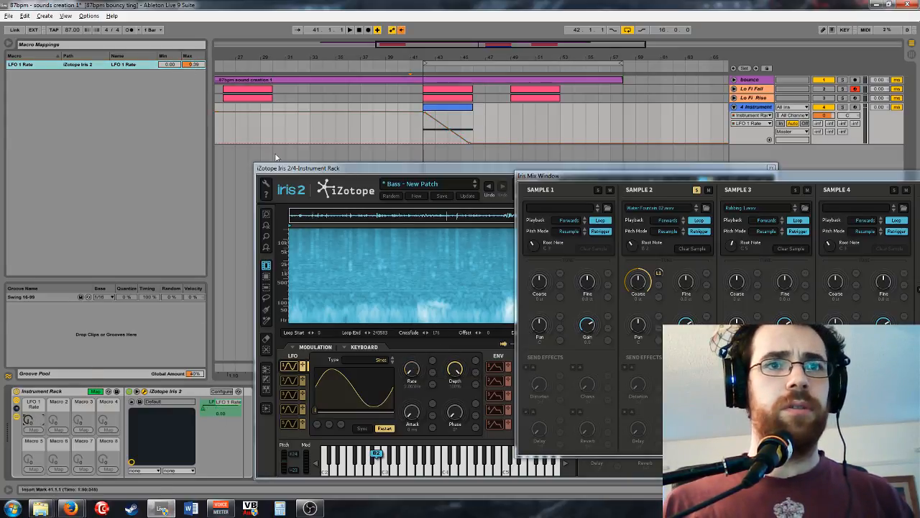
{"action": "left_click", "coordinate": [176, 66]}
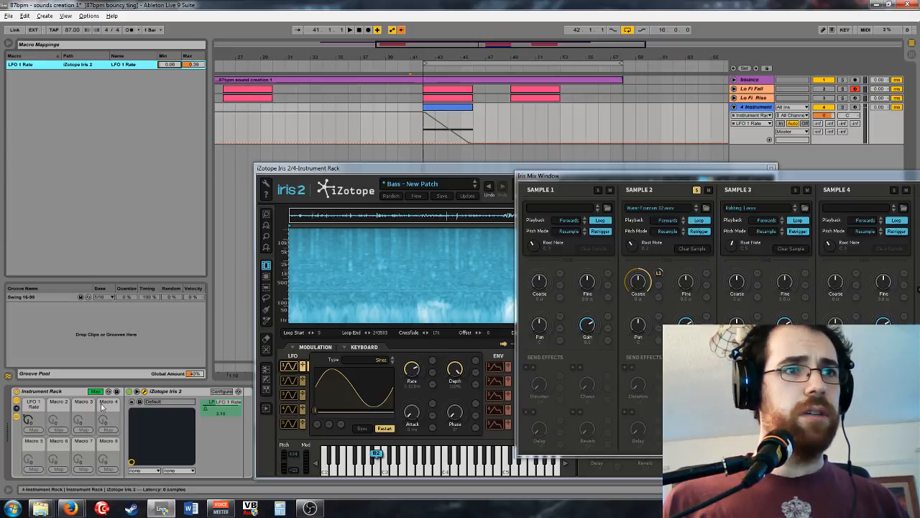
{"action": "left_click", "coordinate": [94, 393]}
{"action": "left_click", "coordinate": [93, 393]}
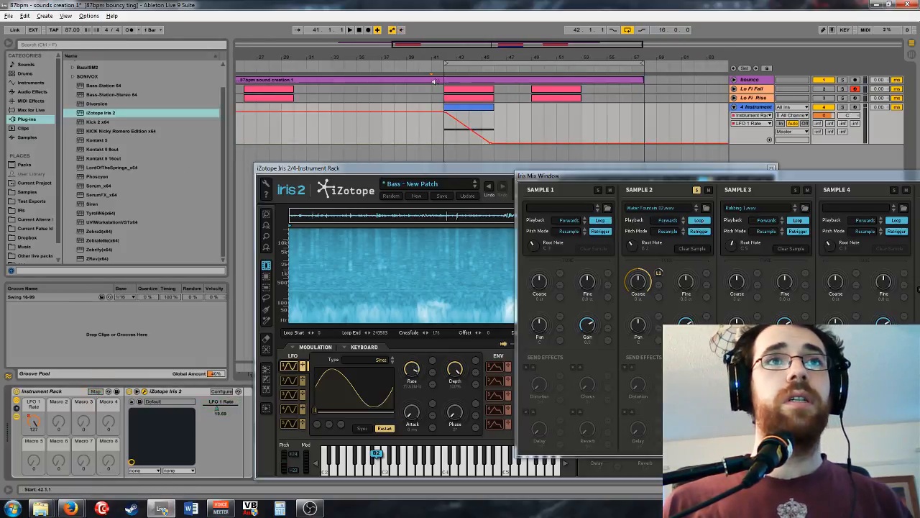
Step: Audition the Iris clip with its track soloed, and rearrange the two Iris windows so both sets of controls are reachable
{"action": "key", "text": "space"}
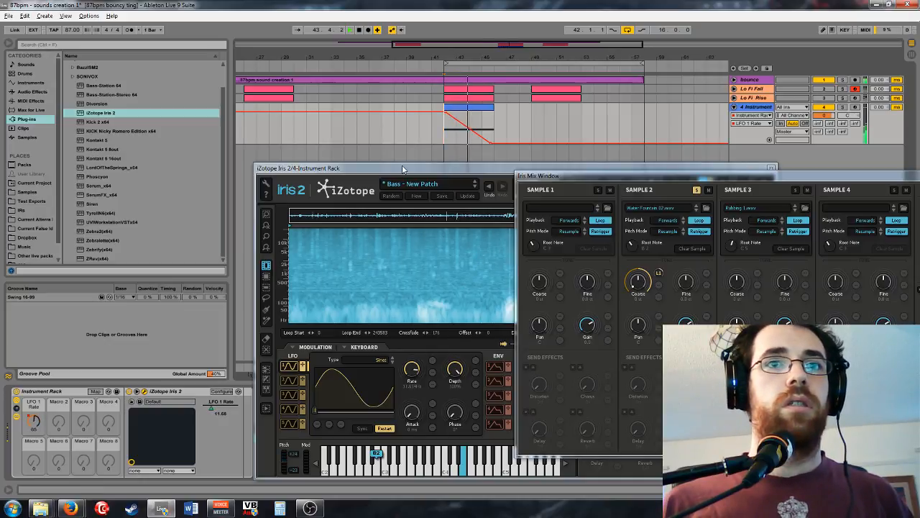
{"action": "left_click_drag", "start_coordinate": [748, 176], "coordinate": [707, 162]}
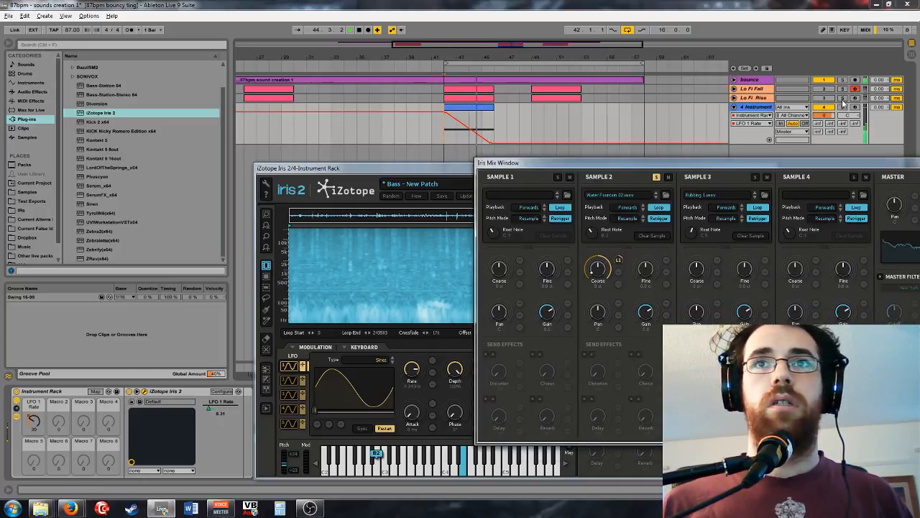
{"action": "left_click", "coordinate": [842, 107]}
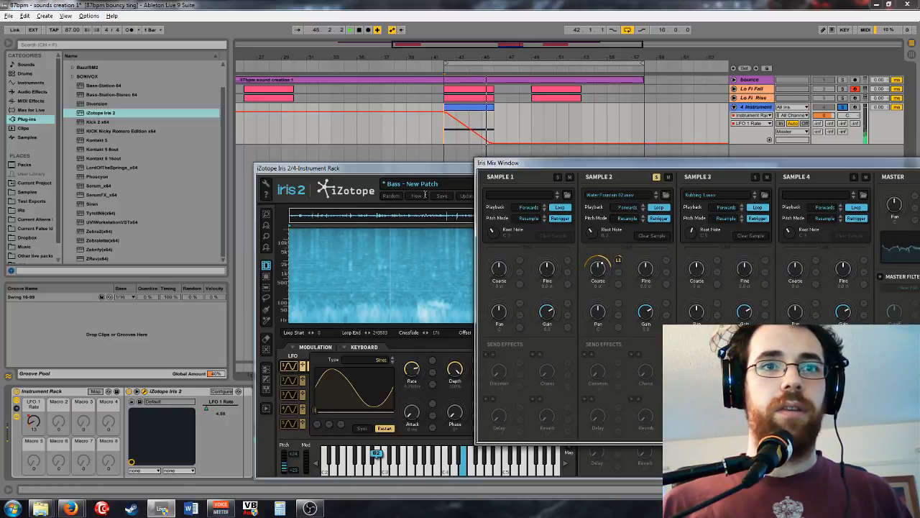
{"action": "left_click_drag", "start_coordinate": [421, 170], "coordinate": [328, 137]}
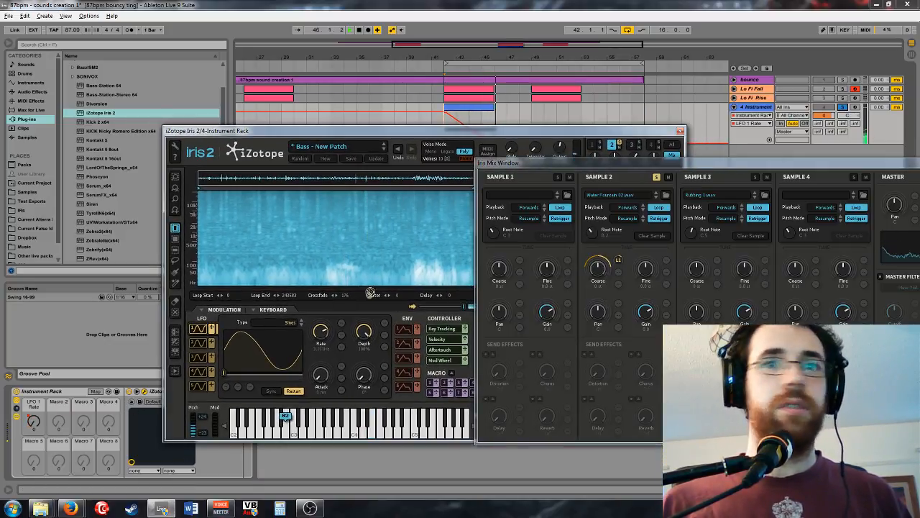
Step: Assign LFO 1 as a modulator of Sample 2's gain and check its pitch mode options, keeping Resample
{"action": "left_click_drag", "start_coordinate": [686, 291], "coordinate": [663, 310]}
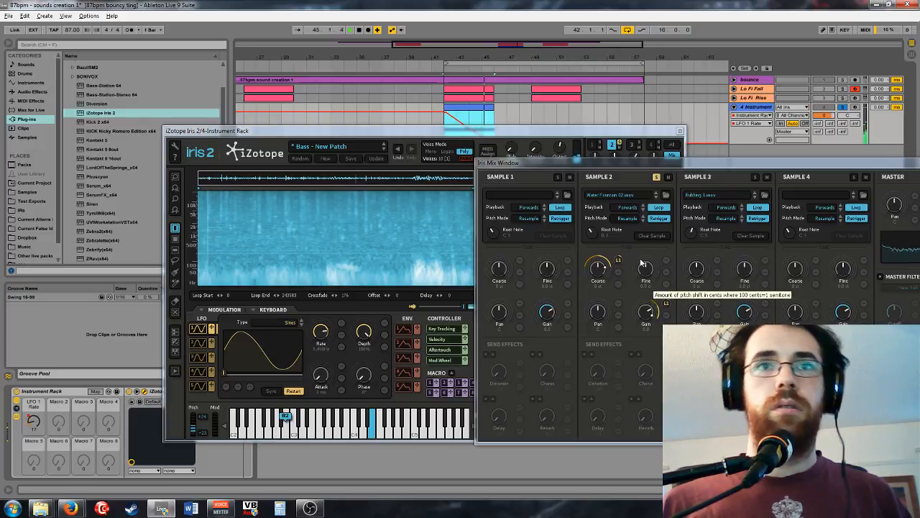
{"action": "left_click", "coordinate": [627, 220]}
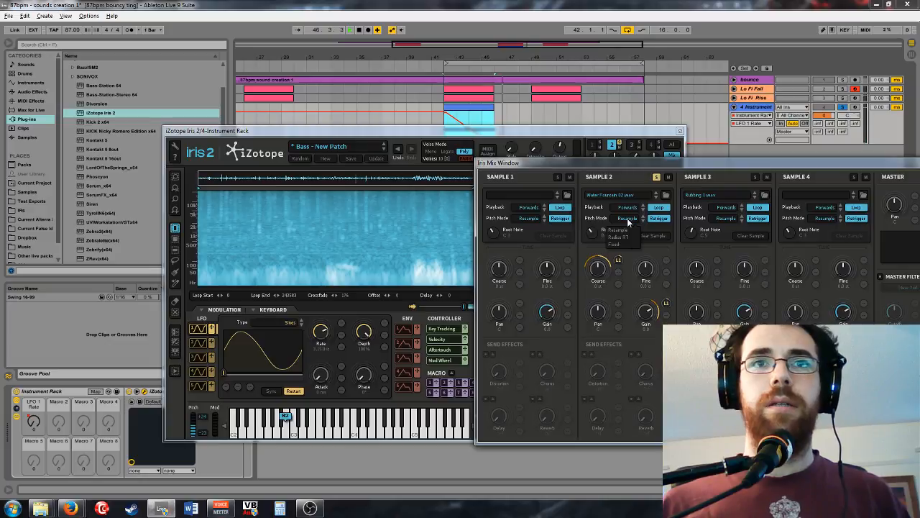
{"action": "left_click", "coordinate": [627, 218]}
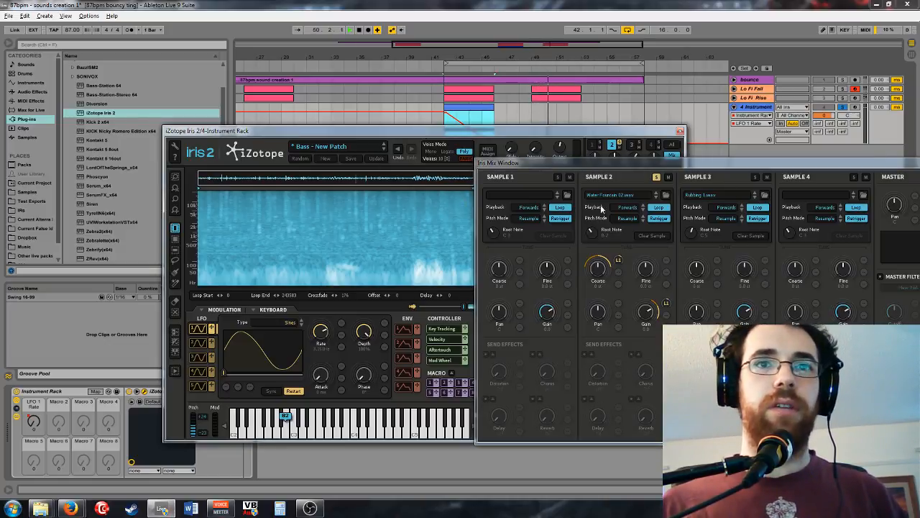
Step: Reposition the Iris mix window to expose the send effects and enable Sample 2's reverb send
{"action": "left_click_drag", "start_coordinate": [604, 167], "coordinate": [546, 448]}
{"action": "left_click", "coordinate": [650, 342]}
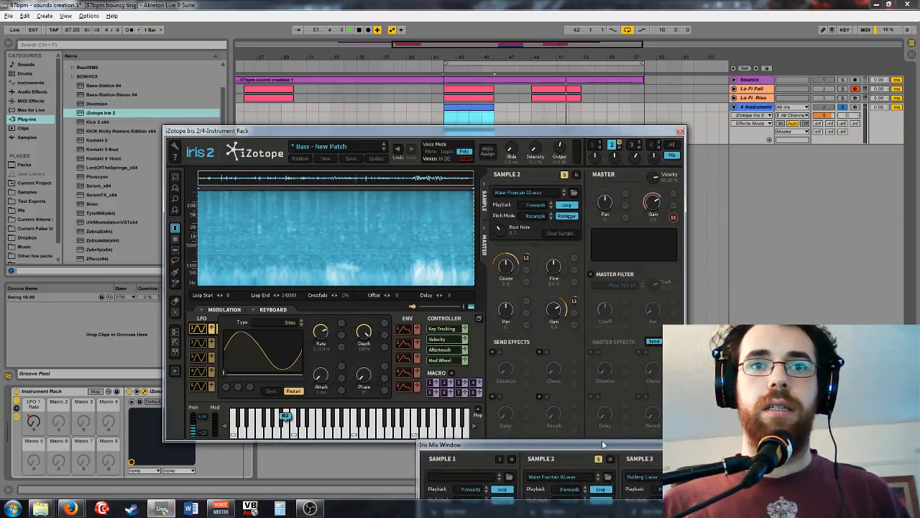
{"action": "left_click_drag", "start_coordinate": [602, 444], "coordinate": [581, 126]}
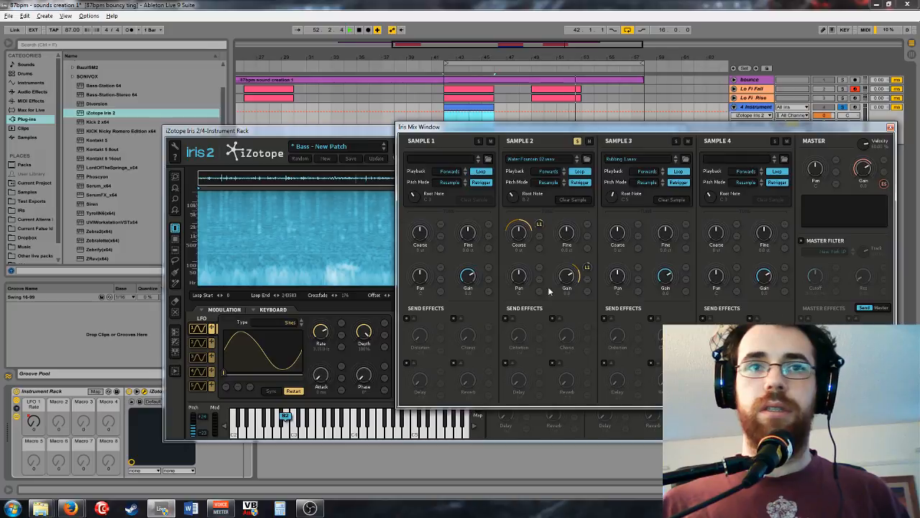
{"action": "left_click", "coordinate": [552, 364]}
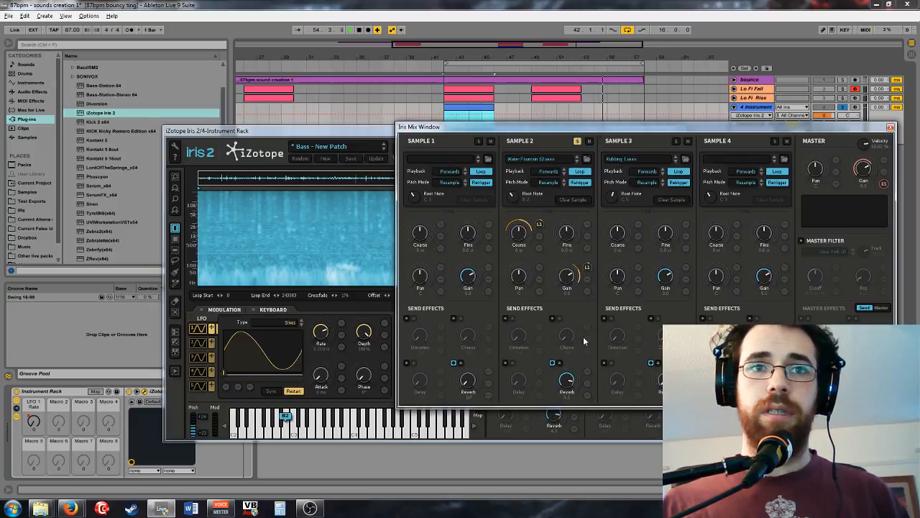
Step: Loop playback over the Iris clip and set Sample 2's reverb to size 2.0 and density 100%
{"action": "left_click", "coordinate": [448, 108]}
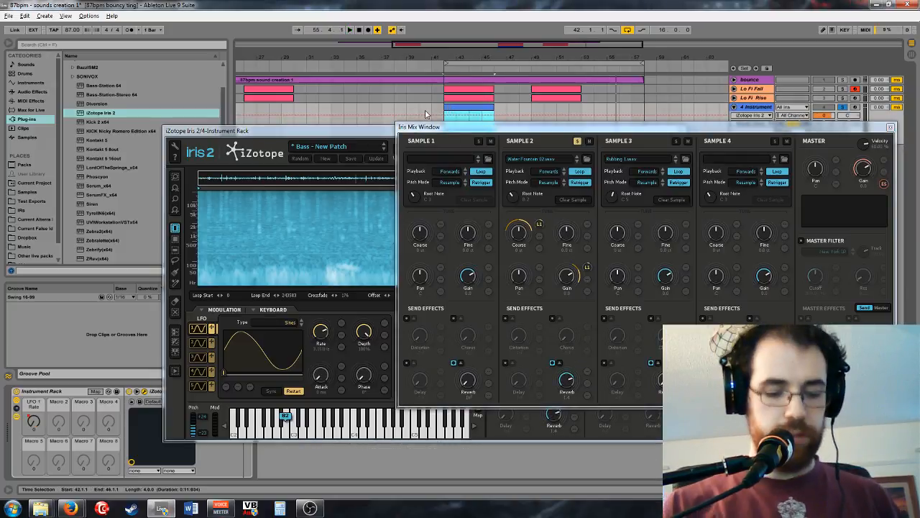
{"action": "key", "text": "space"}
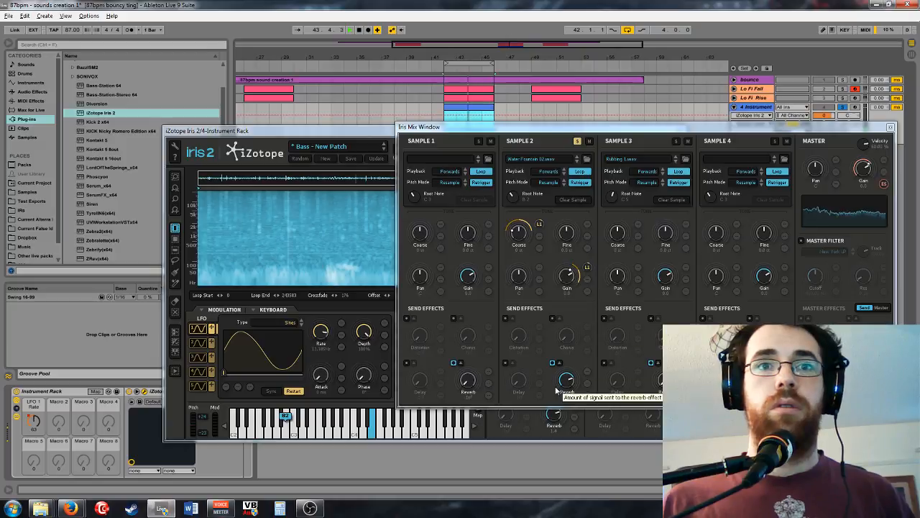
{"action": "left_click", "coordinate": [559, 363]}
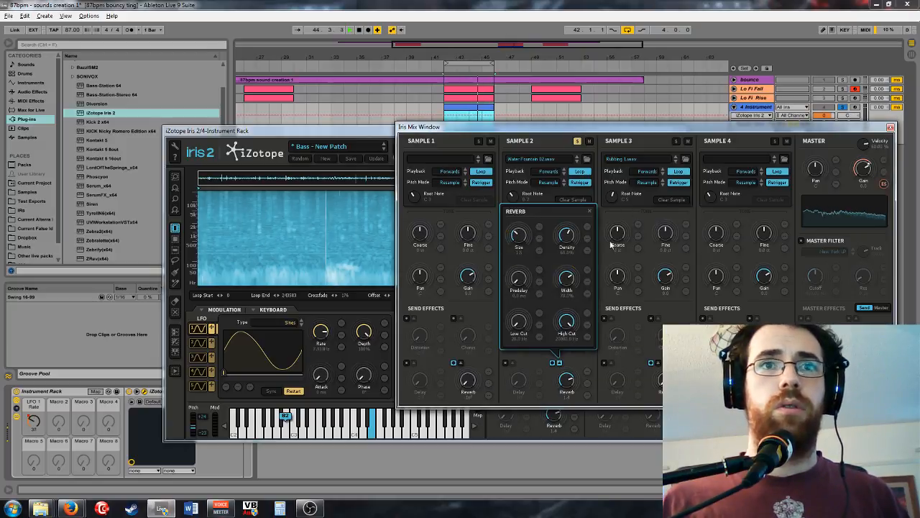
{"action": "left_click_drag", "start_coordinate": [572, 246], "coordinate": [581, 220]}
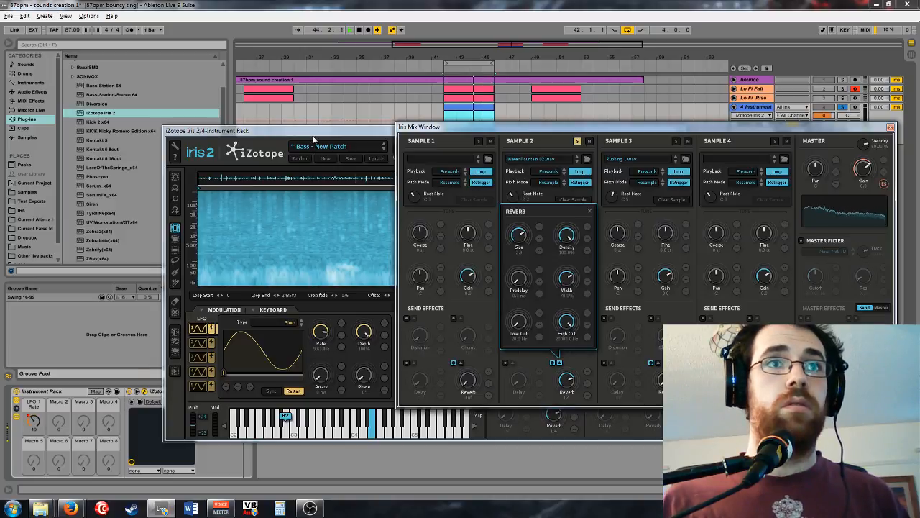
Step: Expose Iris 2's Reverb Width parameter in the device and map it to Macro 1
{"action": "left_click", "coordinate": [161, 509]}
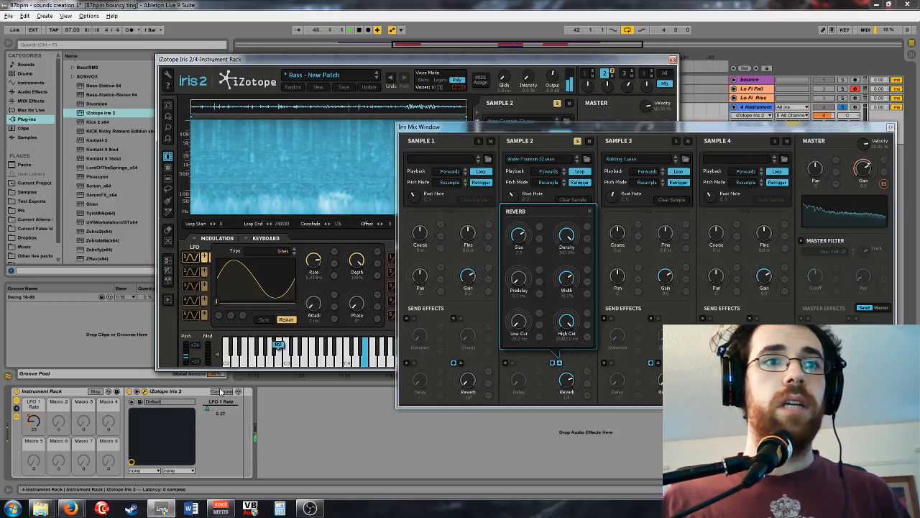
{"action": "left_click", "coordinate": [622, 352]}
{"action": "left_click", "coordinate": [573, 291]}
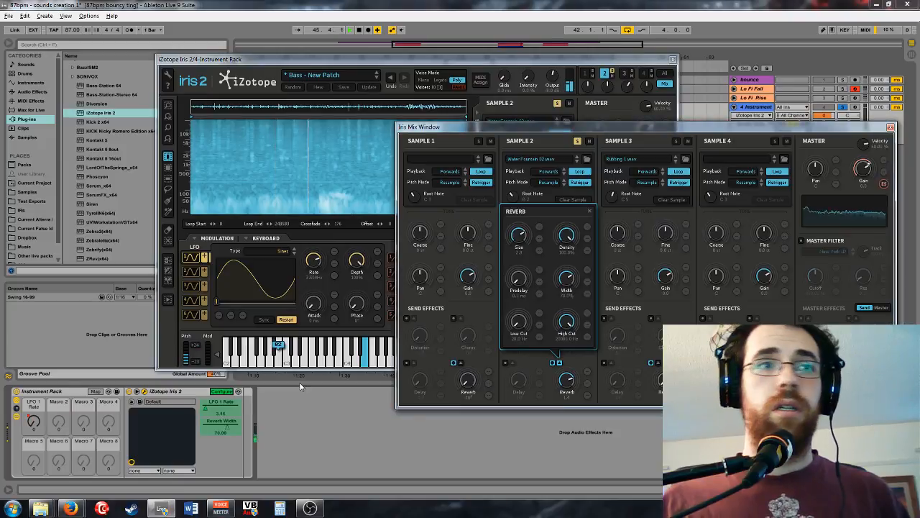
{"action": "right_click", "coordinate": [226, 430]}
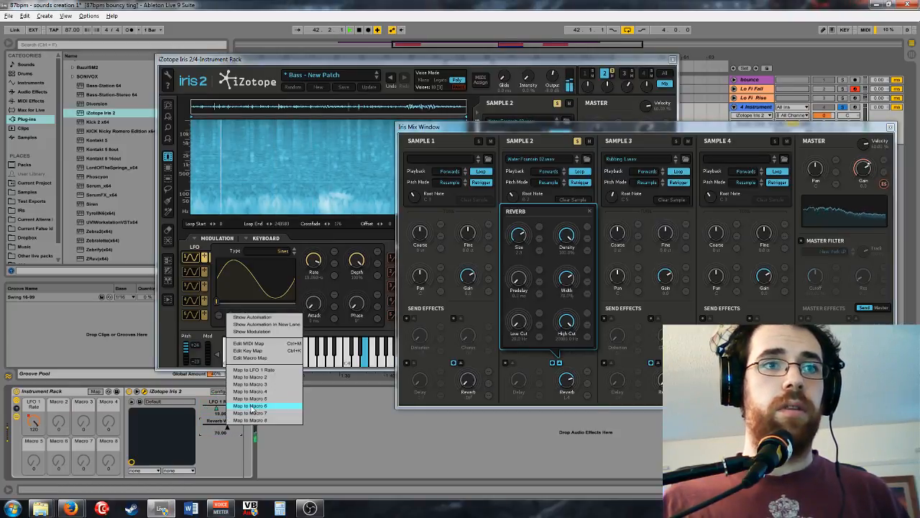
{"action": "left_click", "coordinate": [282, 378]}
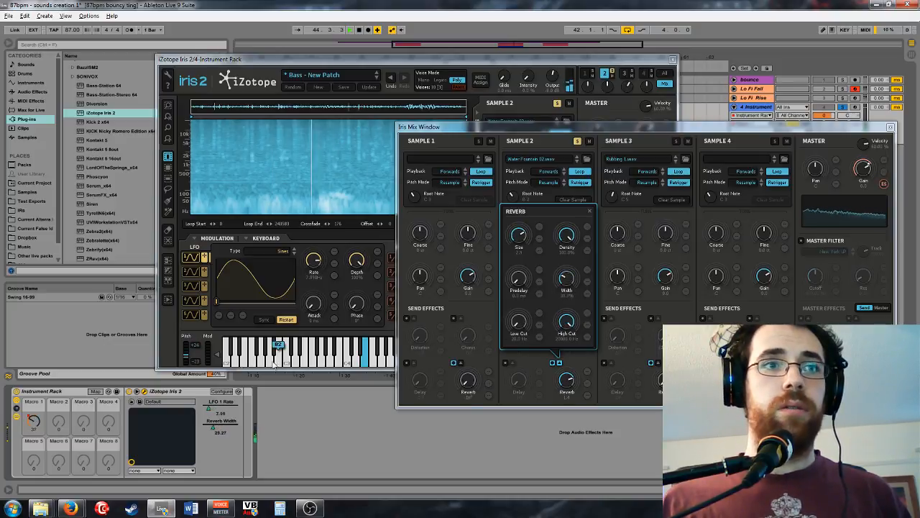
Step: Expose the Reverb High Cutoff parameter in the Iris 2 device and map it to Macro 1
{"action": "left_click", "coordinate": [222, 390]}
{"action": "left_click", "coordinate": [566, 322]}
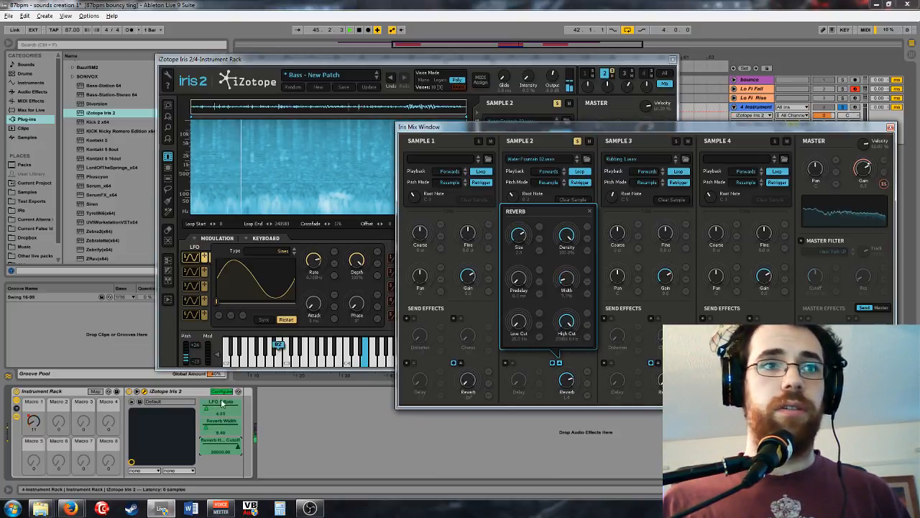
{"action": "right_click", "coordinate": [223, 421]}
{"action": "left_click", "coordinate": [258, 390]}
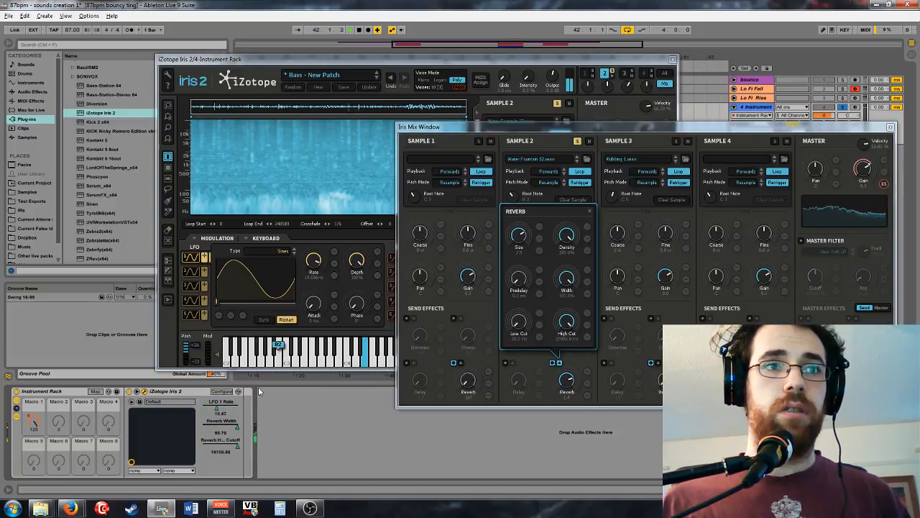
Step: Set the minimum of the Reverb High Cutoff macro mapping to 0.12
{"action": "left_click", "coordinate": [96, 391]}
{"action": "left_click_drag", "start_coordinate": [190, 64], "coordinate": [278, 56]}
{"action": "left_click", "coordinate": [166, 84]}
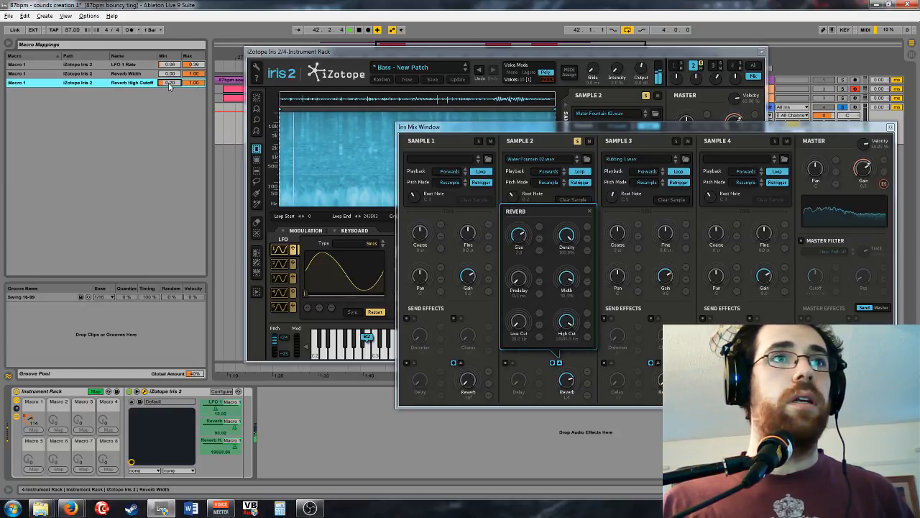
{"action": "left_click_drag", "start_coordinate": [169, 85], "coordinate": [171, 80]}
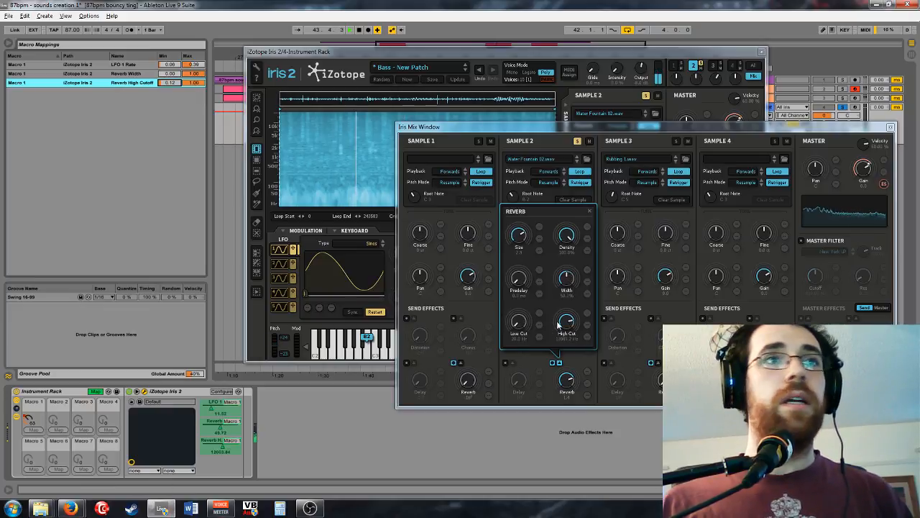
Step: Expose the Reverb Low Cutoff parameter and map it to Macro 1 with a range of 0.00 to 1.00
{"action": "left_click", "coordinate": [517, 324]}
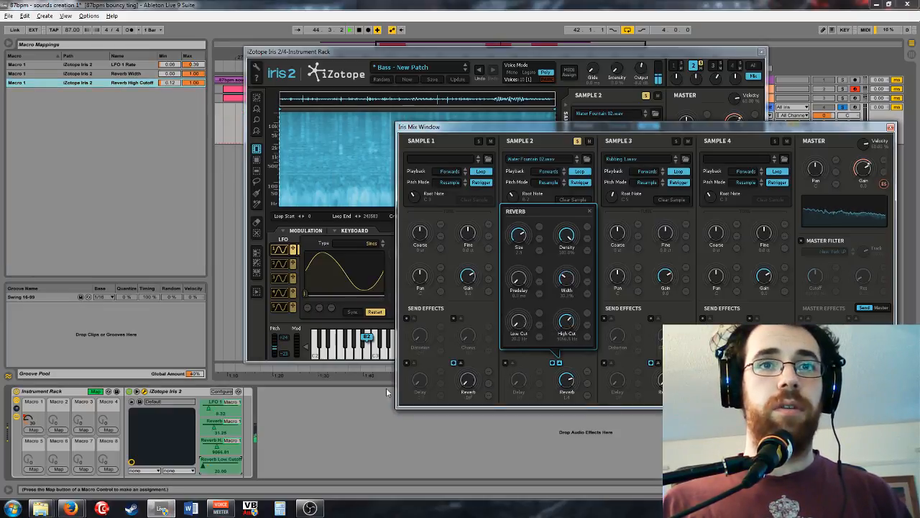
{"action": "right_click", "coordinate": [220, 453]}
{"action": "left_click", "coordinate": [248, 410]}
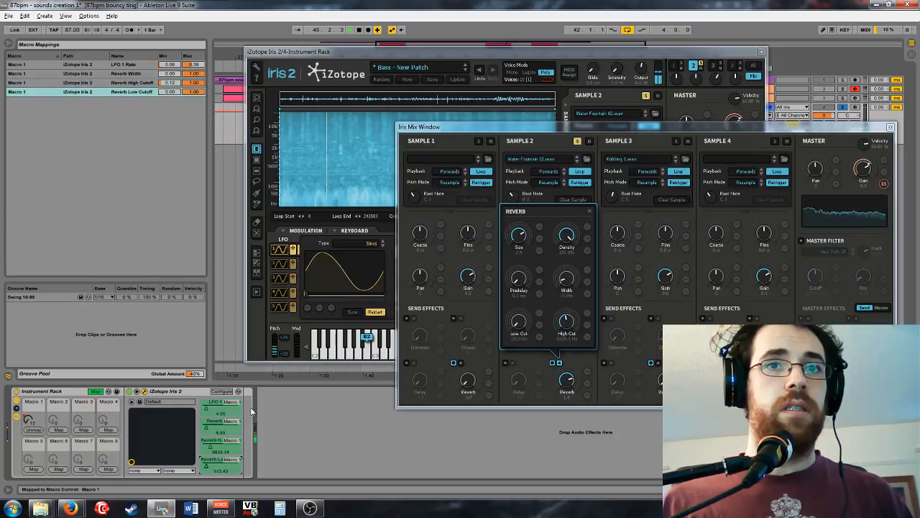
{"action": "left_click_drag", "start_coordinate": [192, 92], "coordinate": [192, 97]}
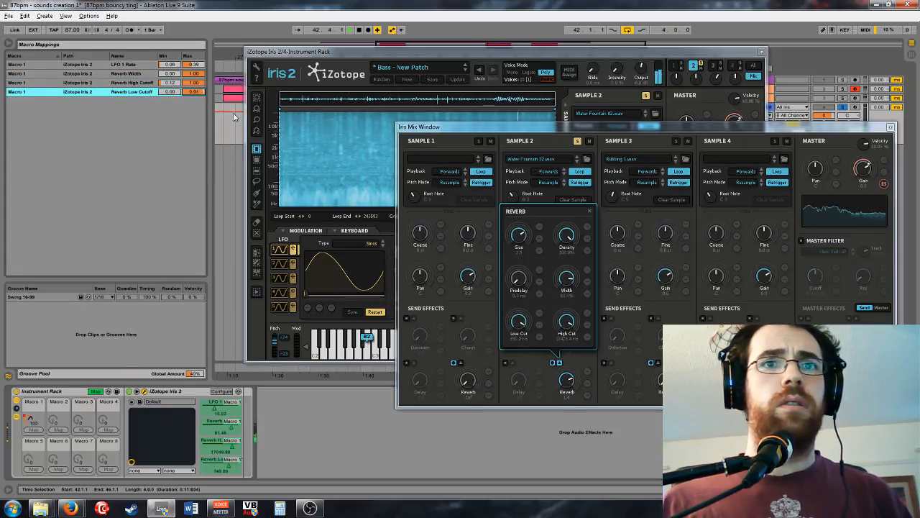
{"action": "left_click", "coordinate": [520, 327]}
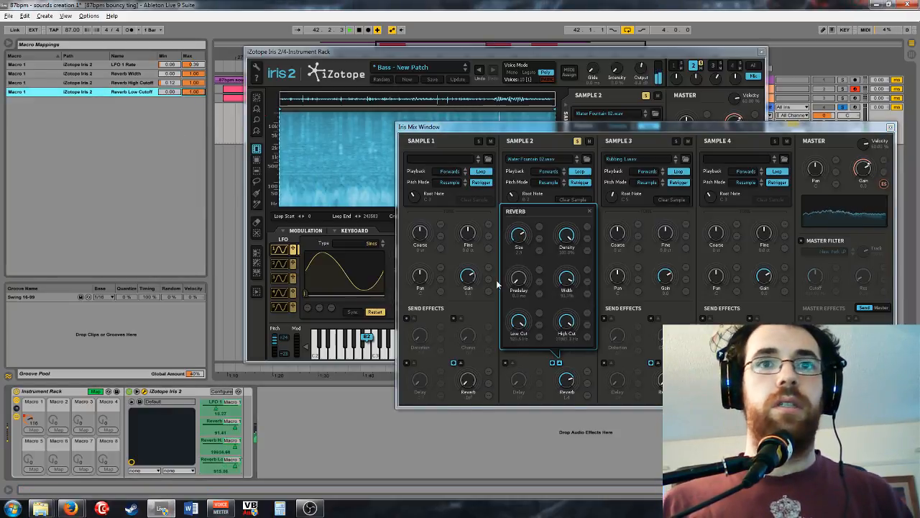
Step: Expose the Reverb Density parameter in the Iris 2 device and close Sample 2's reverb settings
{"action": "left_click", "coordinate": [568, 237]}
{"action": "left_click_drag", "start_coordinate": [570, 248], "coordinate": [571, 219]}
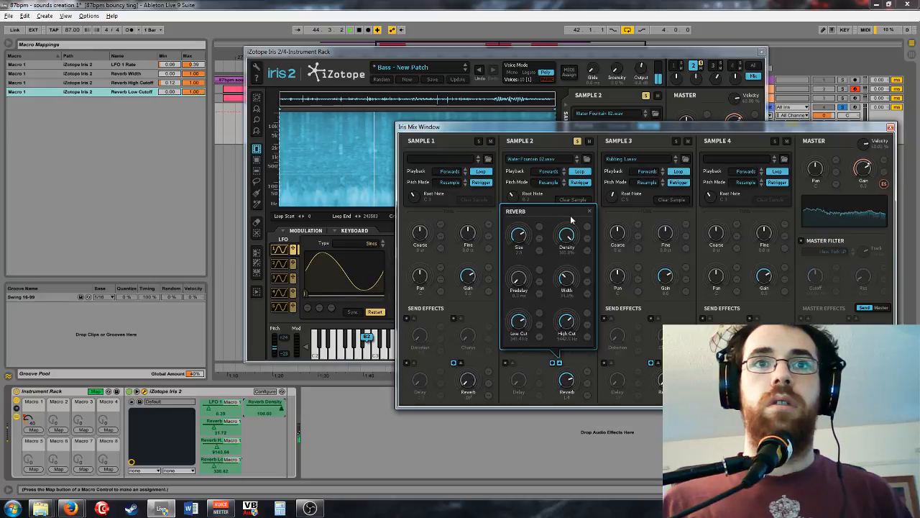
{"action": "left_click", "coordinate": [591, 212]}
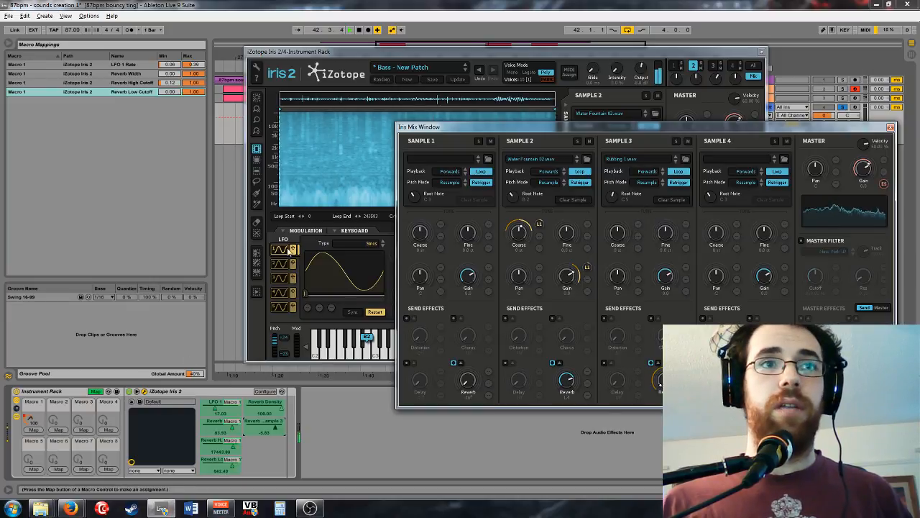
{"action": "left_click_drag", "start_coordinate": [288, 250], "coordinate": [686, 226]}
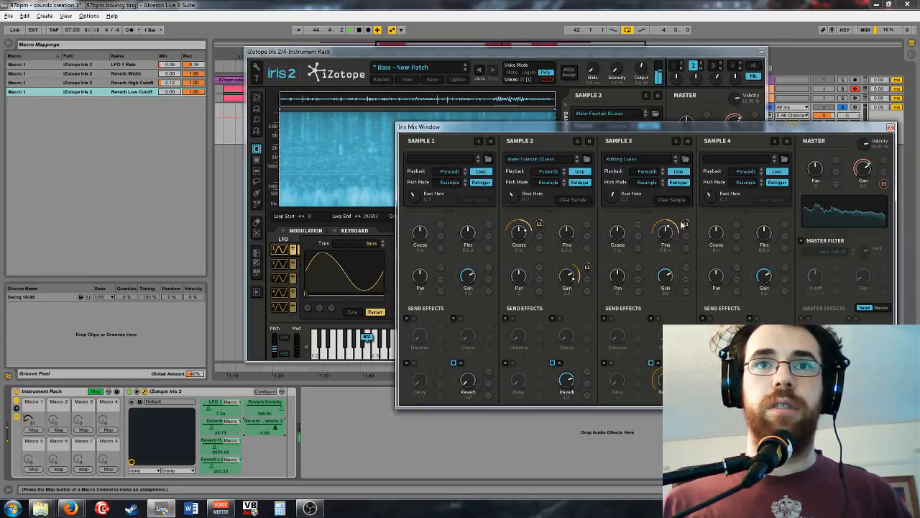
{"action": "right_click", "coordinate": [683, 222]}
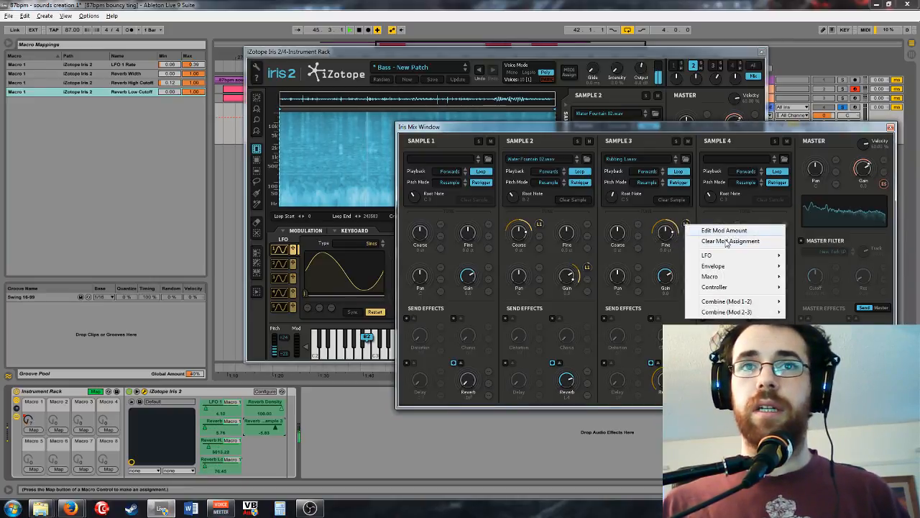
{"action": "left_click", "coordinate": [719, 237]}
Step: Assign LFO 1 to Sample 3's Coarse pitch with a reduced modulation amount, and close the mix view
{"action": "left_click_drag", "start_coordinate": [295, 252], "coordinate": [630, 226]}
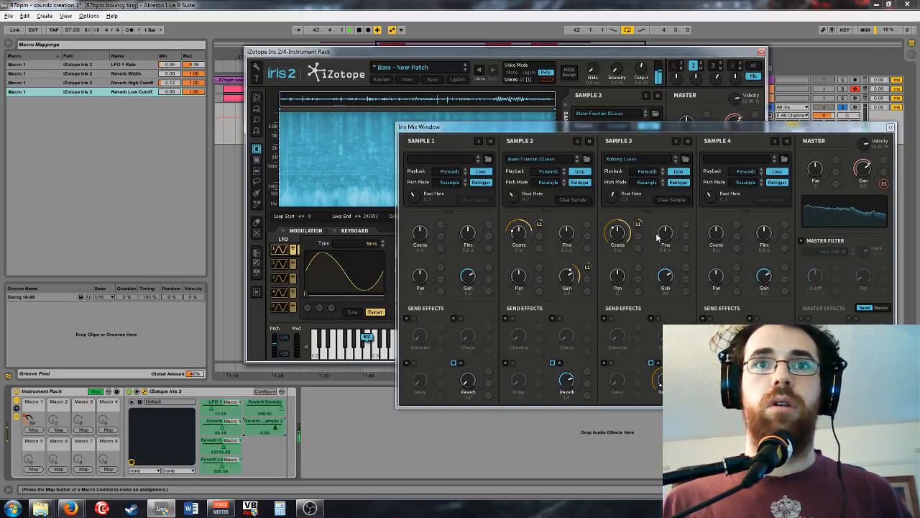
{"action": "left_click", "coordinate": [638, 225]}
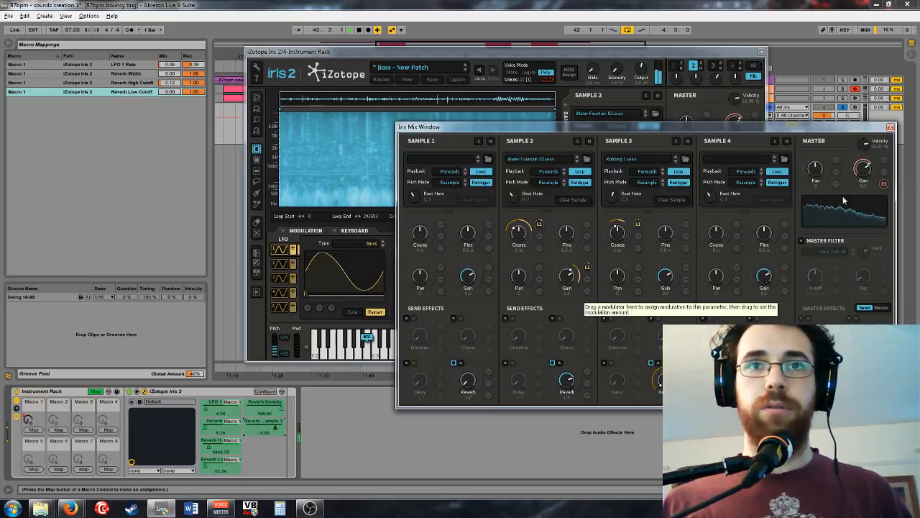
{"action": "left_click", "coordinate": [890, 128]}
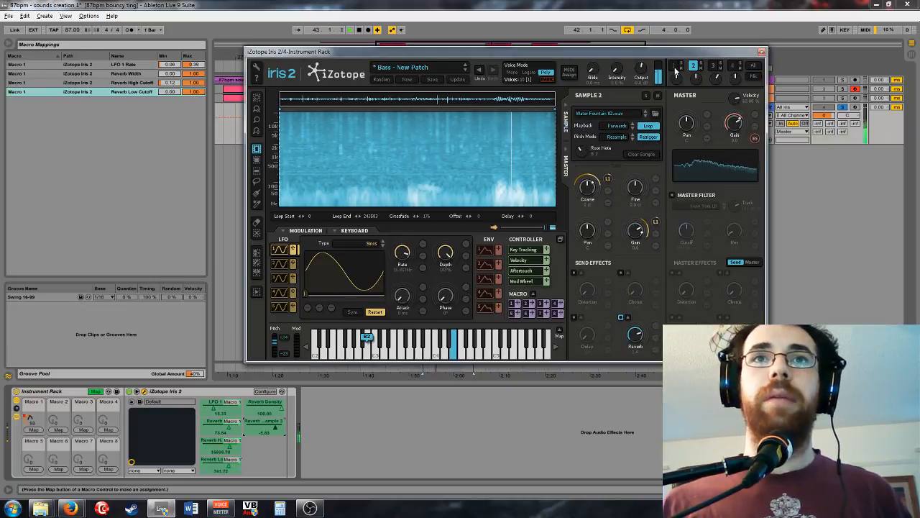
Step: Stop playback and load the Dolphin Seascape sample from the Environments Ambience folder into Sample 1
{"action": "left_click", "coordinate": [674, 67]}
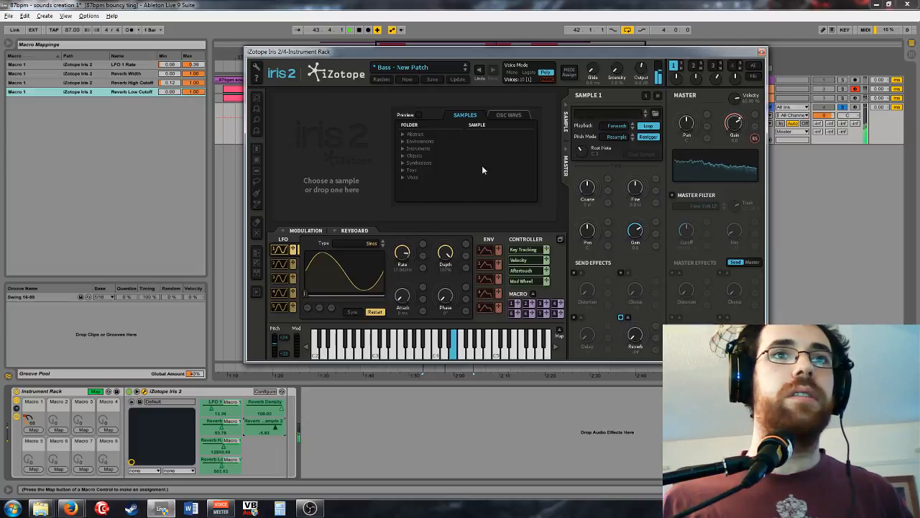
{"action": "key", "text": "space"}
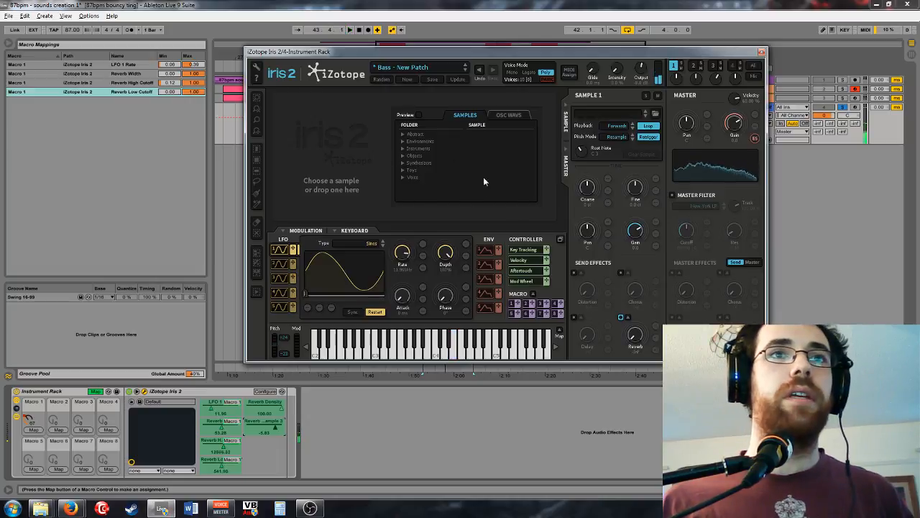
{"action": "left_click", "coordinate": [407, 139]}
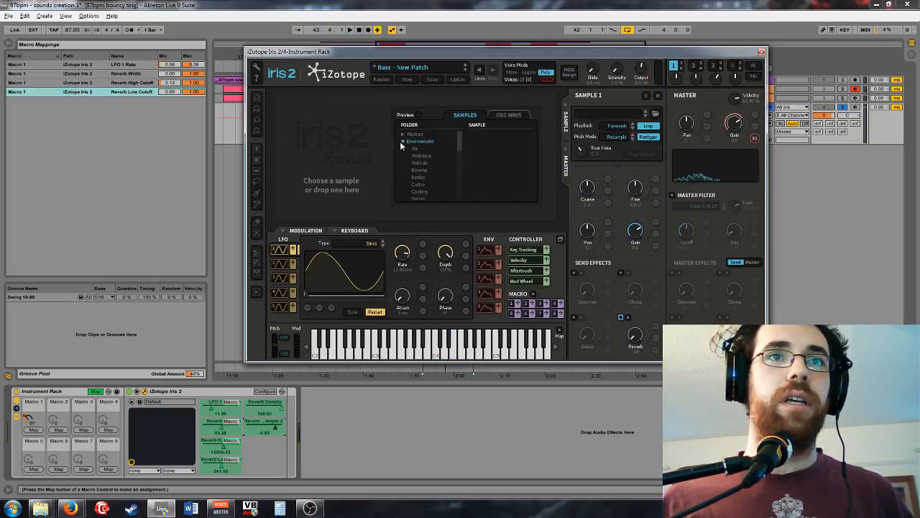
{"action": "left_click", "coordinate": [420, 155]}
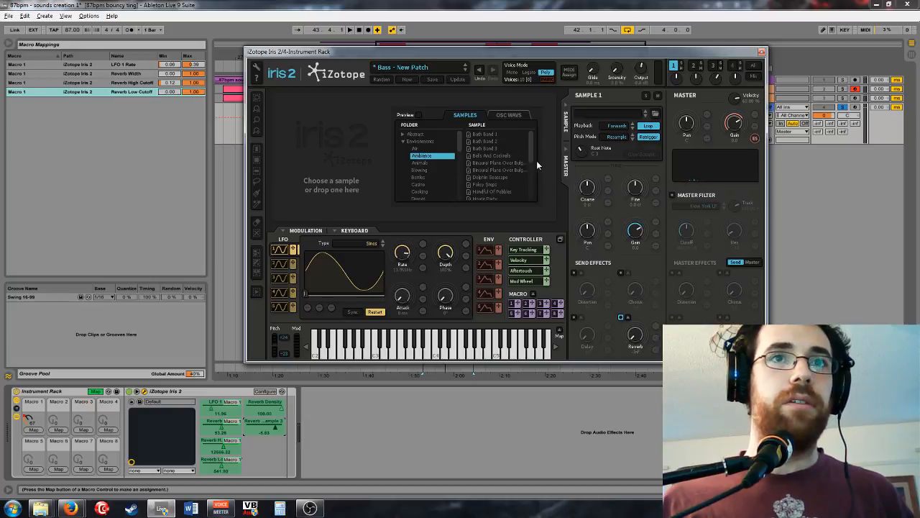
{"action": "scroll", "coordinate": [513, 166], "scroll_direction": "down", "scroll_amount": 1}
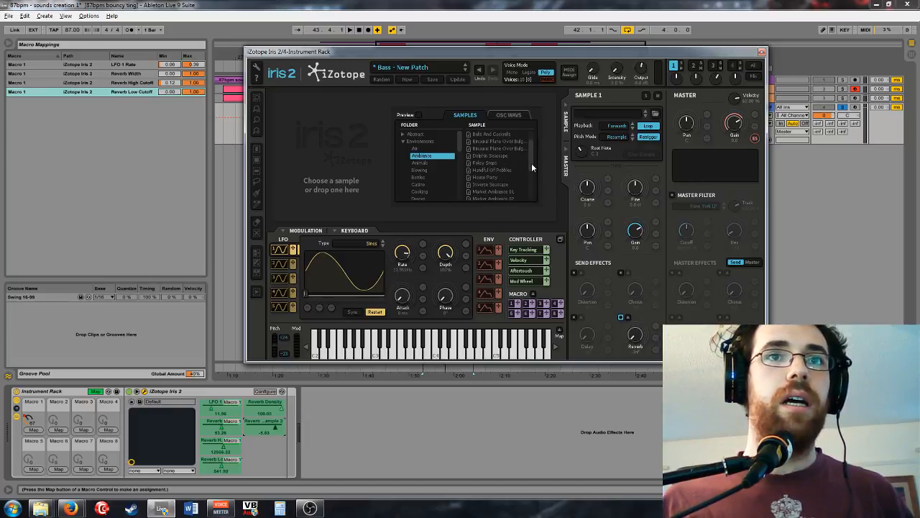
{"action": "double_click", "coordinate": [492, 156]}
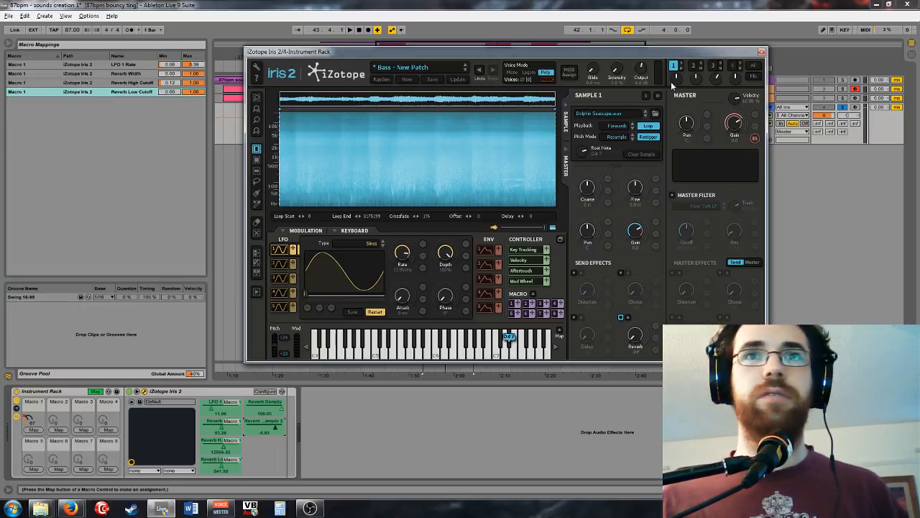
Step: Solo Sample 1 during playback and set its root note to B3
{"action": "key", "text": "space"}
{"action": "left_click", "coordinate": [645, 95]}
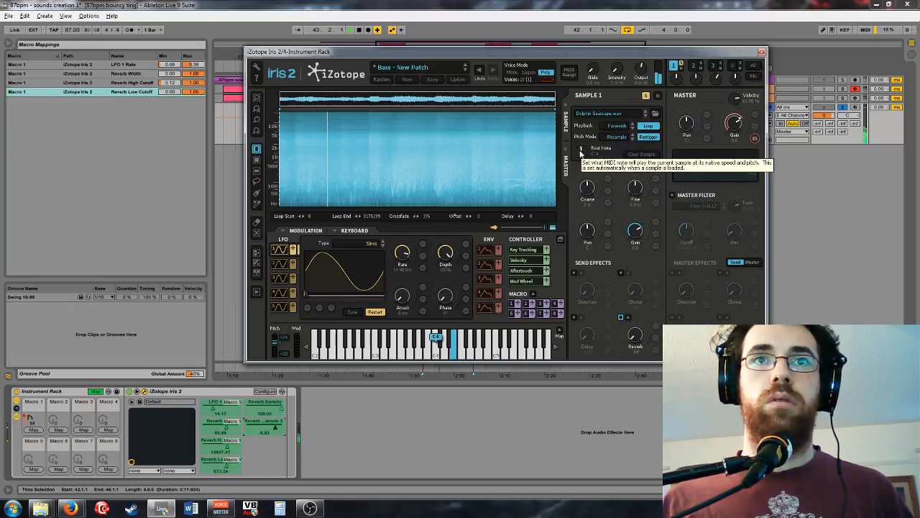
{"action": "scroll", "coordinate": [583, 152], "scroll_direction": "down", "scroll_amount": 1}
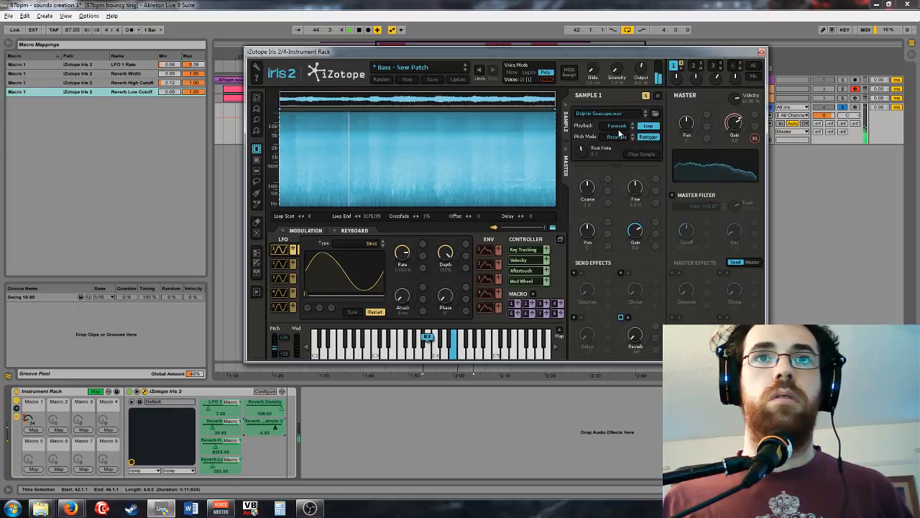
Step: Set Sample 1's playback direction to Backwards
{"action": "left_click", "coordinate": [619, 125]}
{"action": "left_click", "coordinate": [617, 144]}
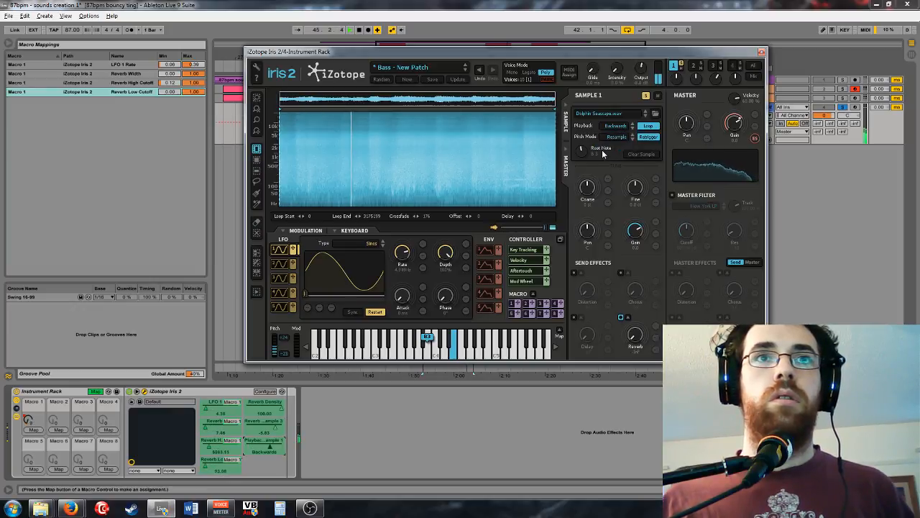
{"action": "left_click", "coordinate": [649, 135]}
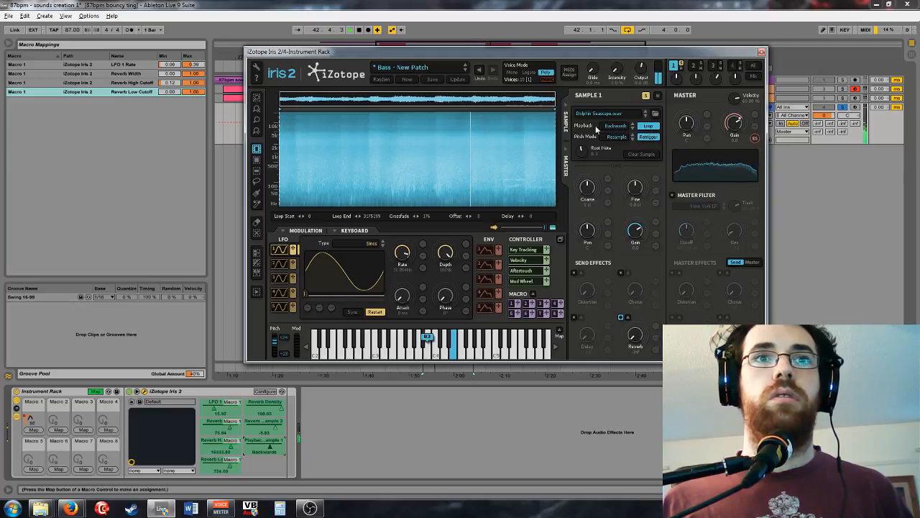
Step: Select a mid-frequency band across most of Sample 1's spectrogram and set its root note to B1
{"action": "left_click", "coordinate": [258, 172]}
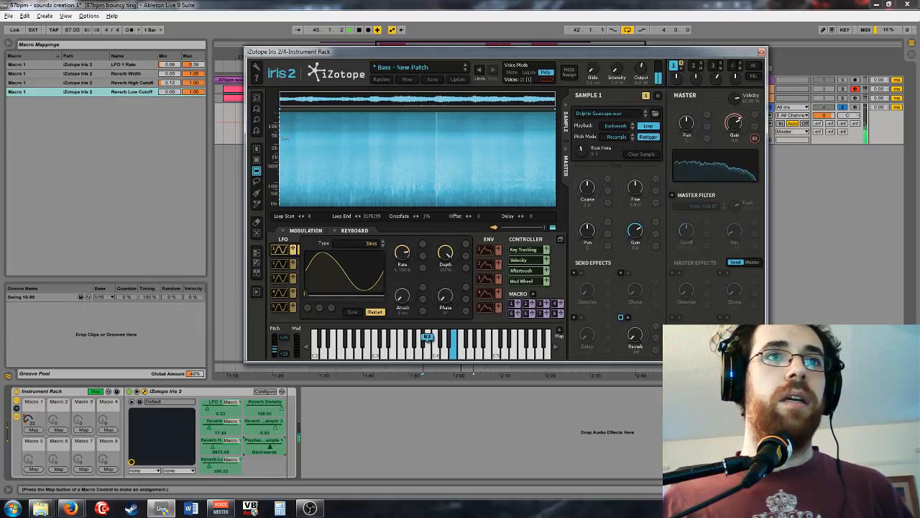
{"action": "left_click_drag", "start_coordinate": [283, 137], "coordinate": [295, 155]}
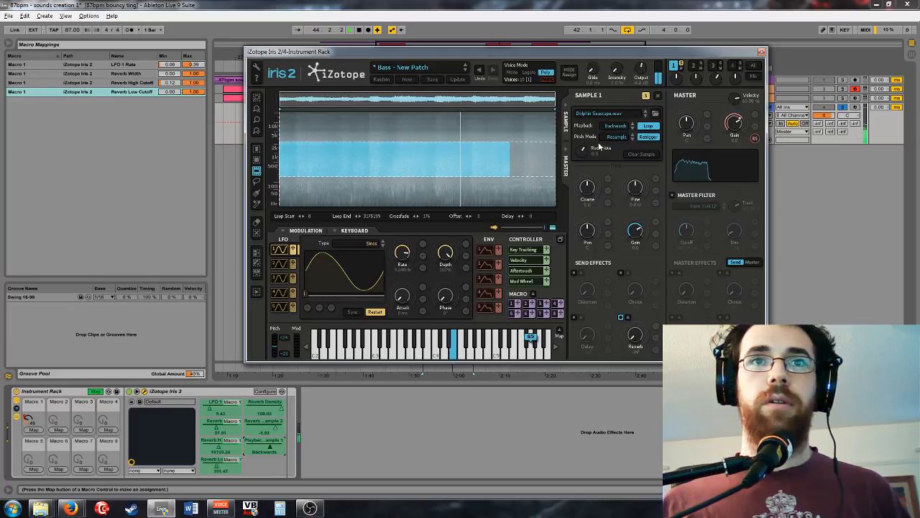
{"action": "mouse_move", "coordinate": [600, 146]}
{"action": "left_mouse_down"}
{"action": "mouse_move", "coordinate": [568, 170]}
{"action": "mouse_move", "coordinate": [602, 154]}
{"action": "mouse_move", "coordinate": [593, 158]}
{"action": "left_mouse_up"}
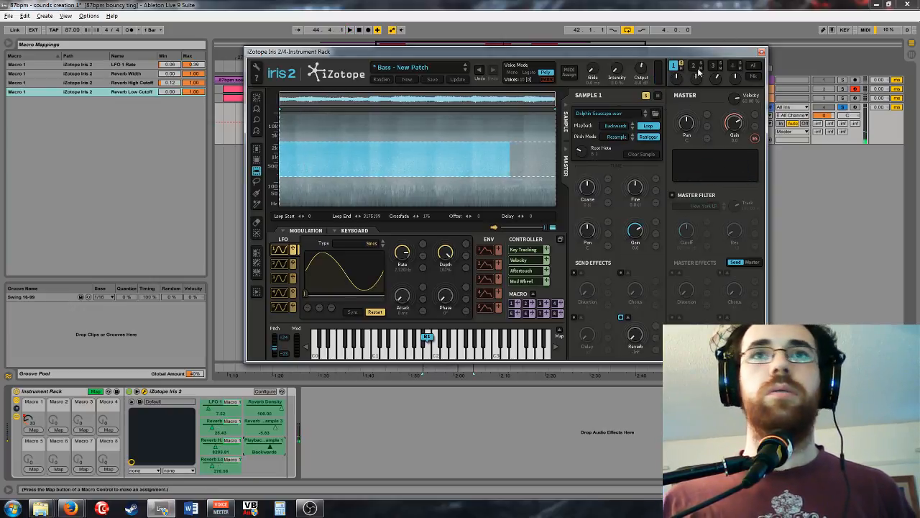
Step: Open the Iris 2 mix view and arrange it beside the main plug-in window so the LFO section stays accessible
{"action": "left_click", "coordinate": [752, 72]}
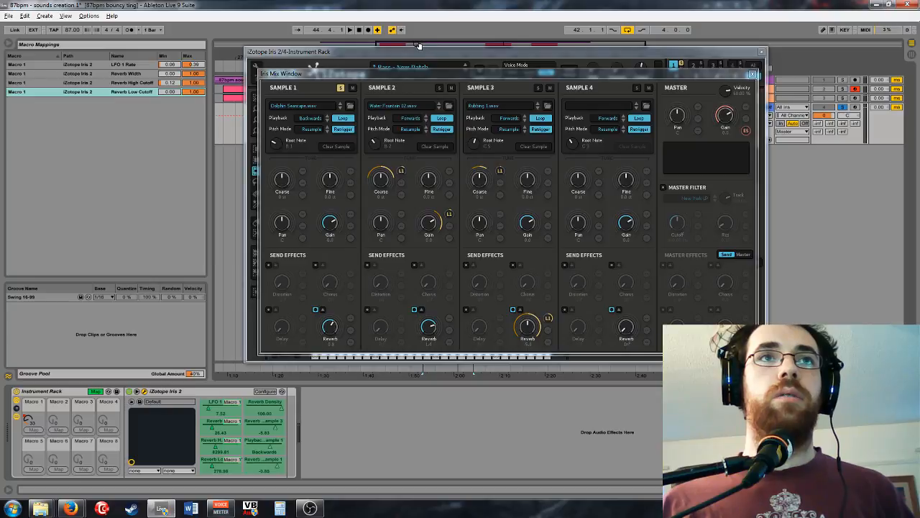
{"action": "left_click_drag", "start_coordinate": [483, 74], "coordinate": [477, 112]}
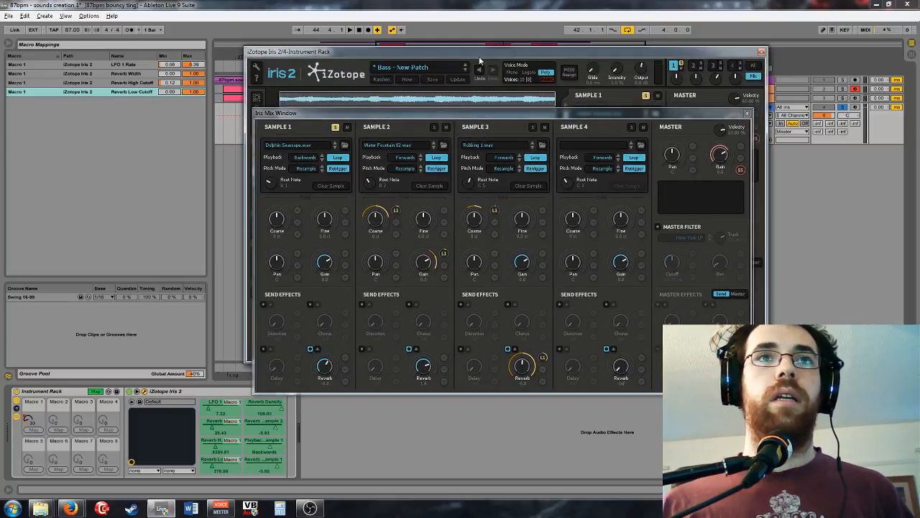
{"action": "left_click_drag", "start_coordinate": [478, 56], "coordinate": [480, 122]}
{"action": "left_click", "coordinate": [422, 87]}
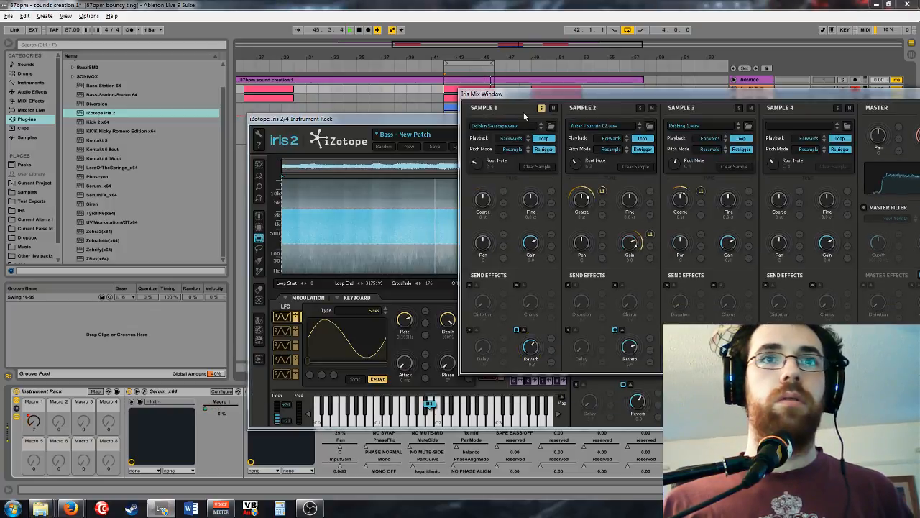
{"action": "left_click_drag", "start_coordinate": [406, 103], "coordinate": [287, 63]}
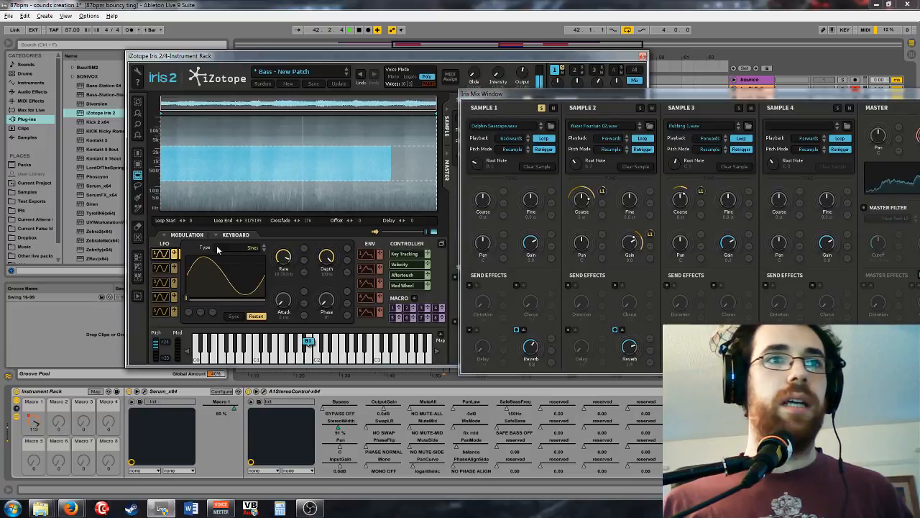
Step: Assign LFO 1 to the Gain of Sample 1 and Sample 3, and take Sample 1 out of solo
{"action": "left_click_drag", "start_coordinate": [173, 254], "coordinate": [531, 241]}
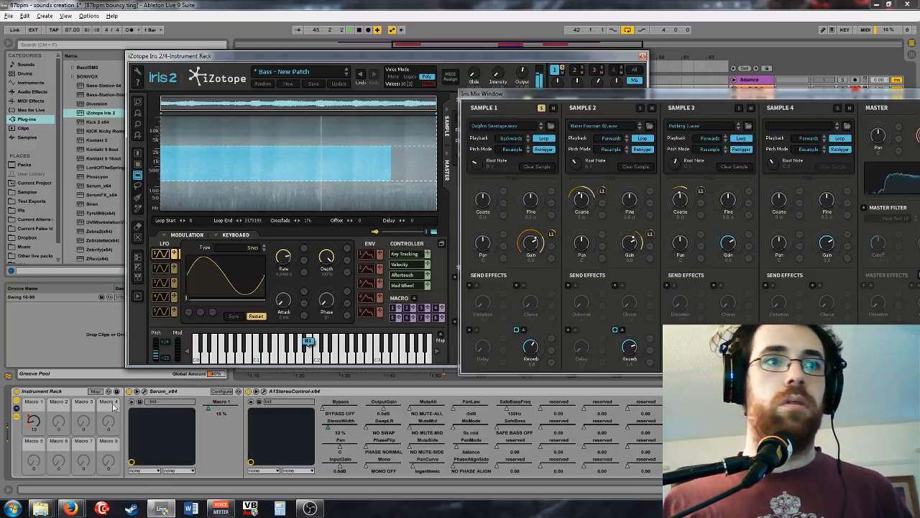
{"action": "left_click", "coordinate": [539, 110]}
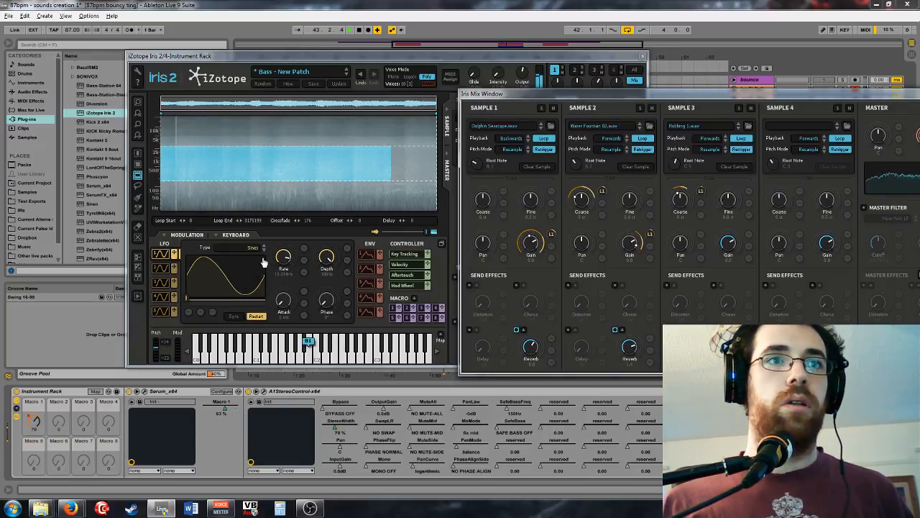
{"action": "left_click_drag", "start_coordinate": [175, 255], "coordinate": [750, 241]}
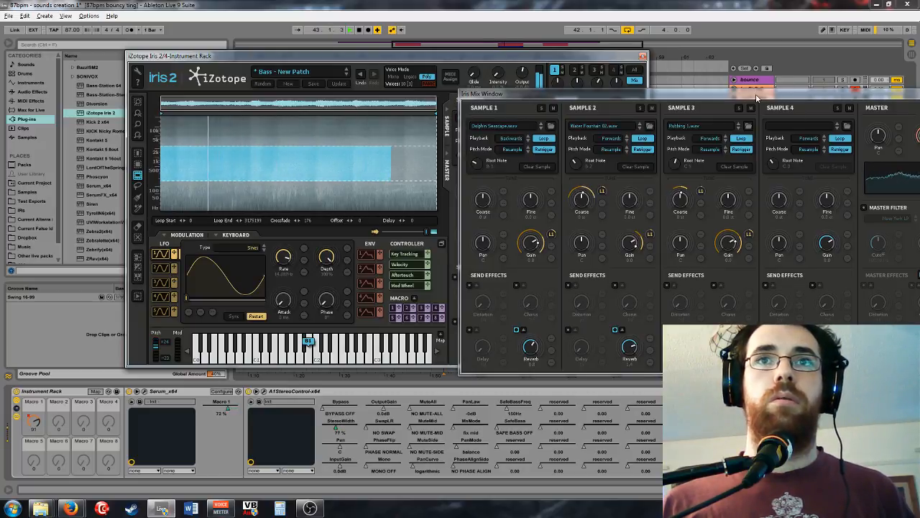
Step: Reposition the mix view, and close both it and the Iris 2 window
{"action": "left_click_drag", "start_coordinate": [756, 97], "coordinate": [572, 129]}
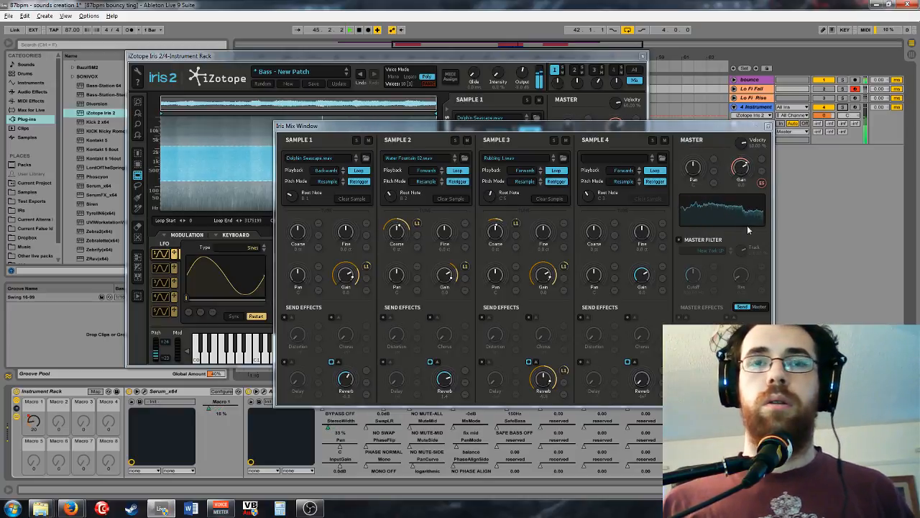
{"action": "left_click", "coordinate": [637, 79]}
{"action": "left_click", "coordinate": [641, 56]}
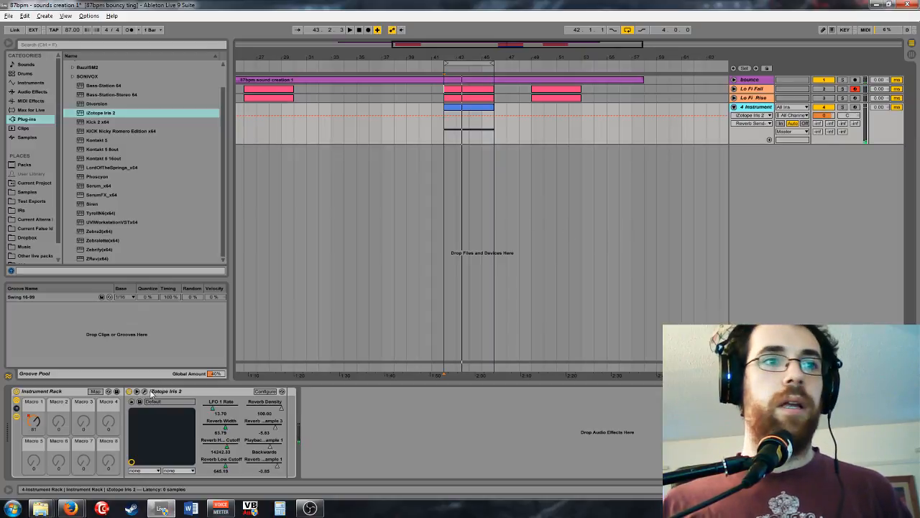
Step: Reopen the Iris 2 window, adjust its global output level and hide the window again
{"action": "left_click", "coordinate": [144, 391]}
{"action": "left_click", "coordinate": [144, 391]}
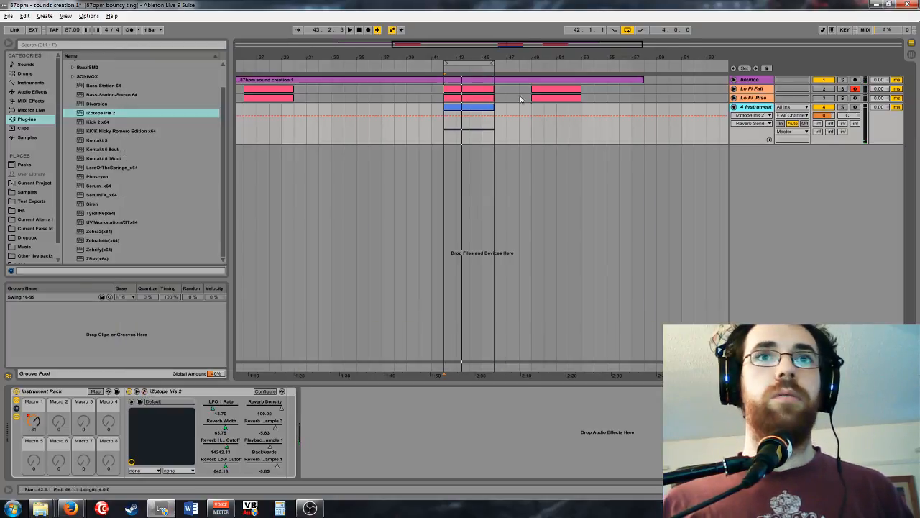
{"action": "left_click", "coordinate": [145, 392]}
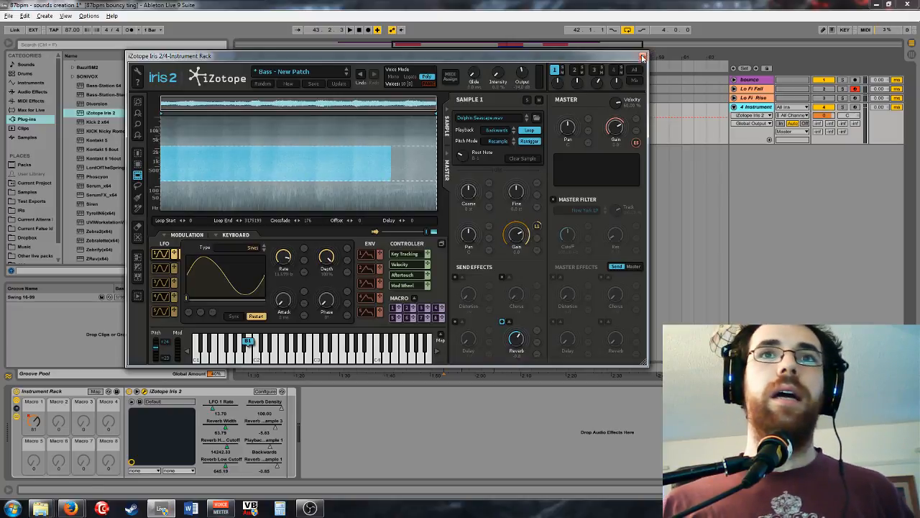
{"action": "key", "text": "ctrl+alt+p"}
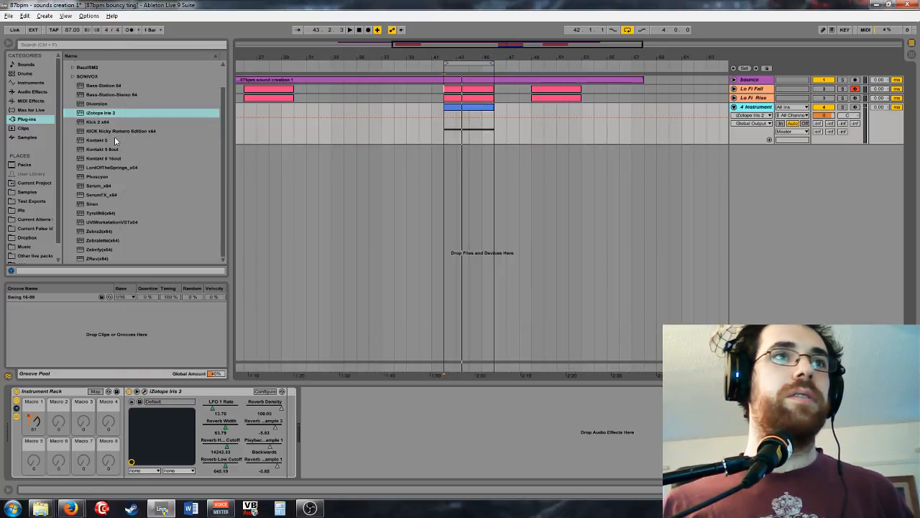
Step: Add FabFilter Simplon from the FX Filter plug-ins after Iris 2 in the device chain
{"action": "scroll", "coordinate": [114, 136], "scroll_direction": "up", "scroll_amount": 10}
{"action": "left_click", "coordinate": [72, 73]}
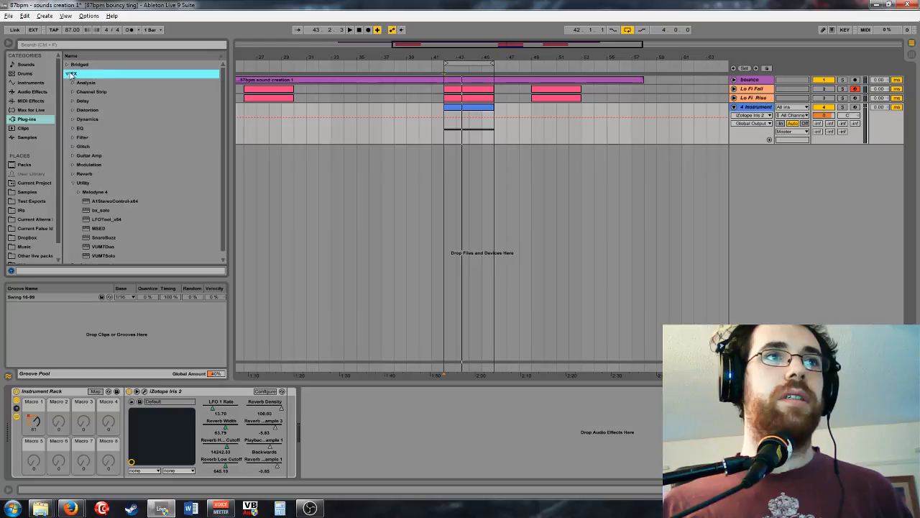
{"action": "left_click", "coordinate": [73, 182]}
{"action": "left_click", "coordinate": [73, 137]}
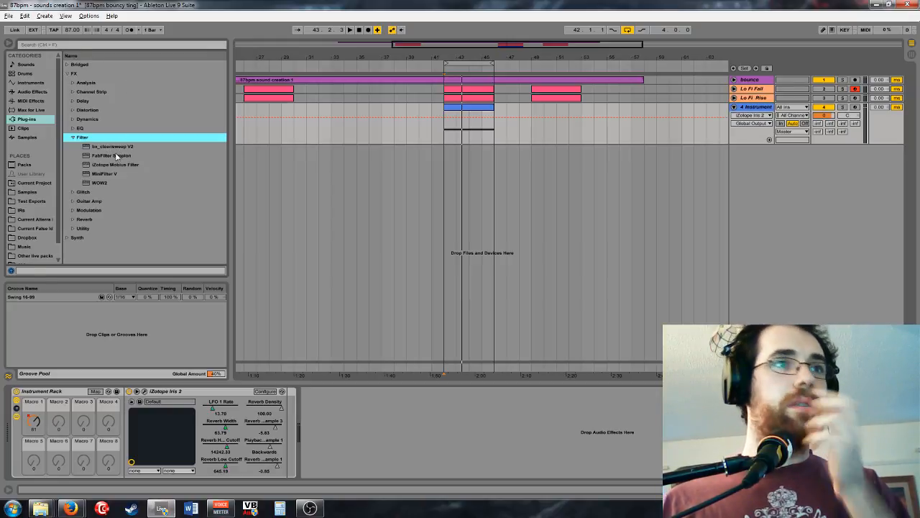
{"action": "left_click_drag", "start_coordinate": [117, 156], "coordinate": [284, 415]}
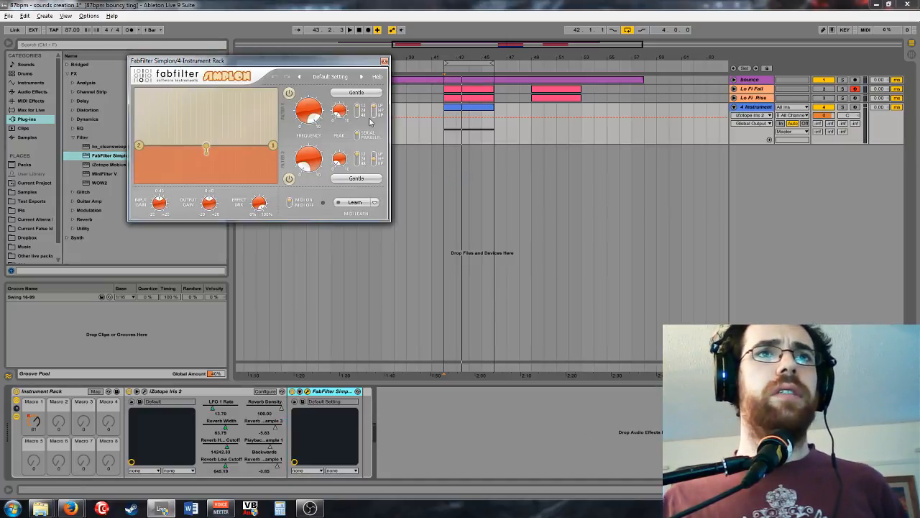
Step: Set Simplon's filter 1 to band pass with a peak of 0.464 and map its frequency to Macro 1
{"action": "left_click", "coordinate": [378, 143]}
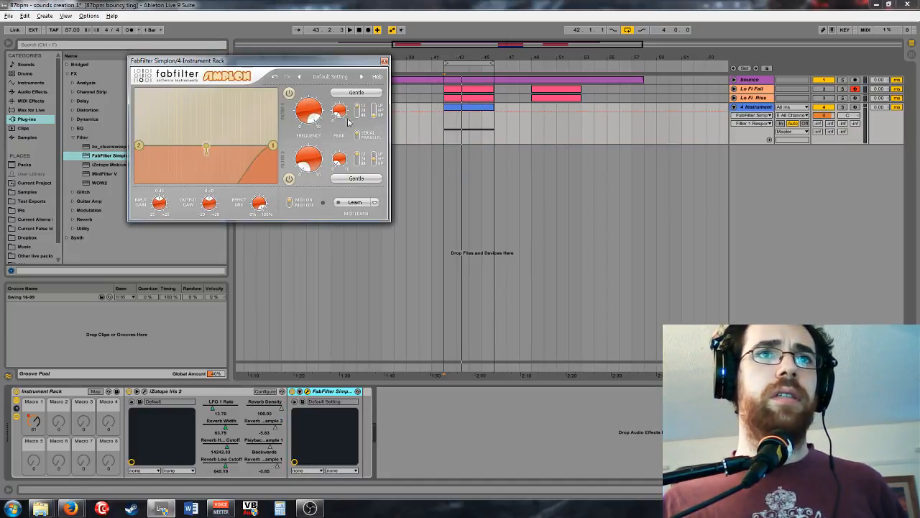
{"action": "left_click_drag", "start_coordinate": [345, 99], "coordinate": [340, 63]}
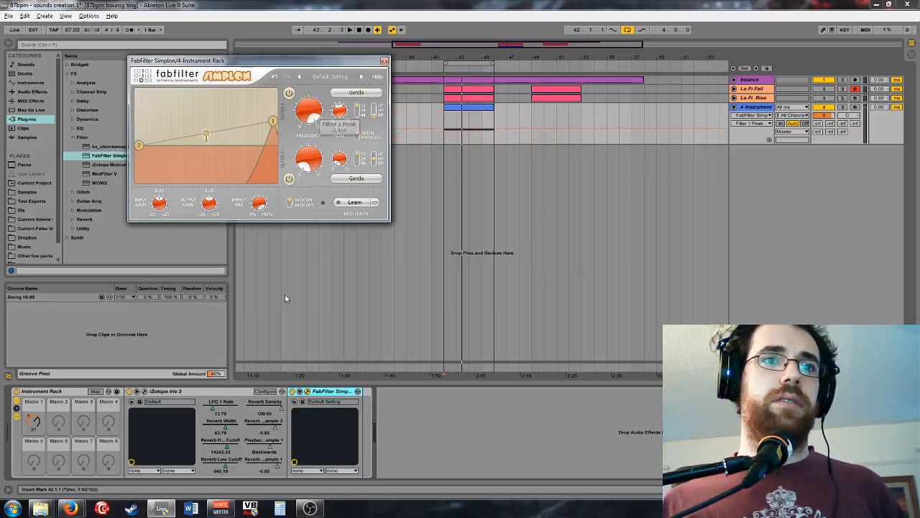
{"action": "left_click", "coordinate": [299, 392]}
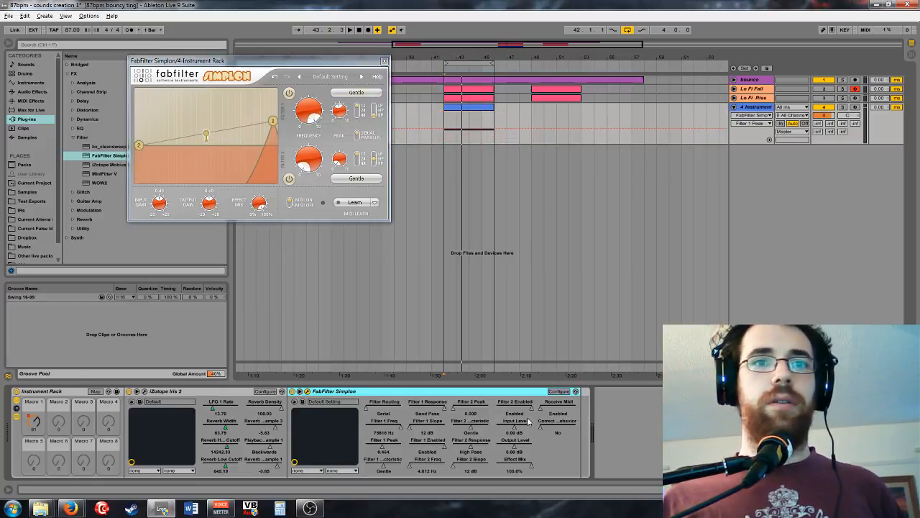
{"action": "right_click", "coordinate": [390, 422]}
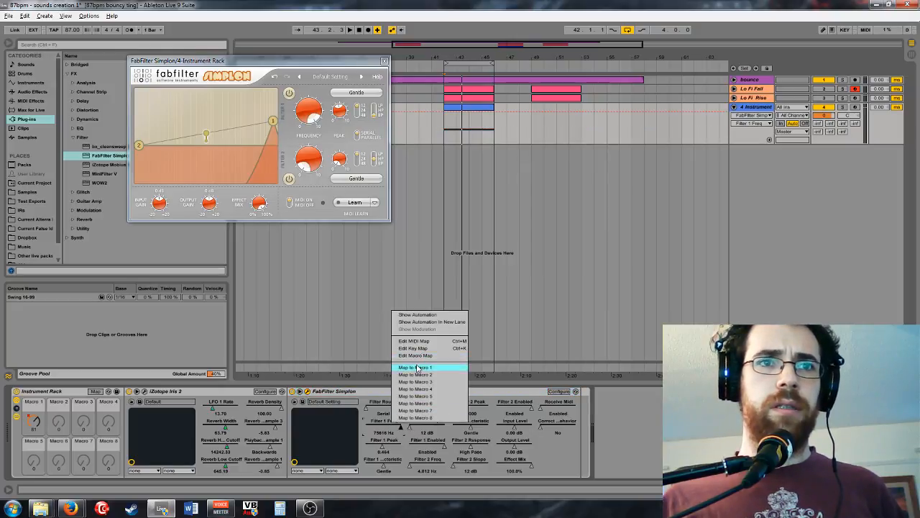
{"action": "left_click", "coordinate": [420, 369]}
Step: Lower the maximum of the Filter 1 Freq mapping on Macro 1 to about 10817 Hz and sweep the macro to check it
{"action": "left_click_drag", "start_coordinate": [36, 424], "coordinate": [74, 433]}
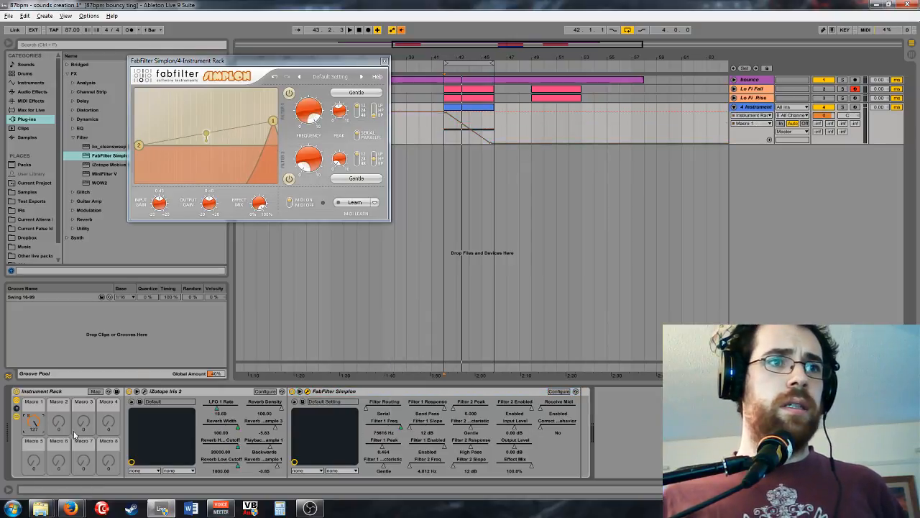
{"action": "left_click", "coordinate": [96, 391]}
{"action": "left_click_drag", "start_coordinate": [232, 60], "coordinate": [297, 54]}
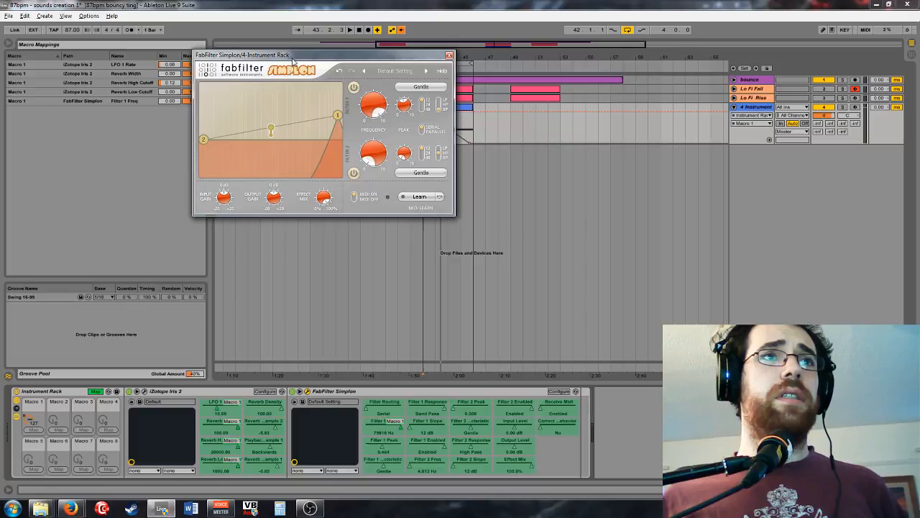
{"action": "left_click", "coordinate": [179, 101]}
{"action": "left_click_drag", "start_coordinate": [187, 102], "coordinate": [184, 133]}
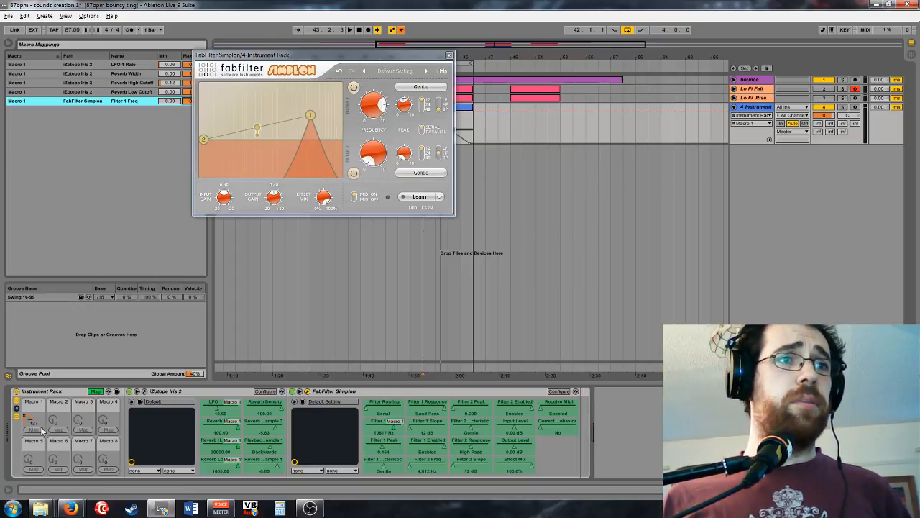
{"action": "left_click_drag", "start_coordinate": [33, 429], "coordinate": [33, 468]}
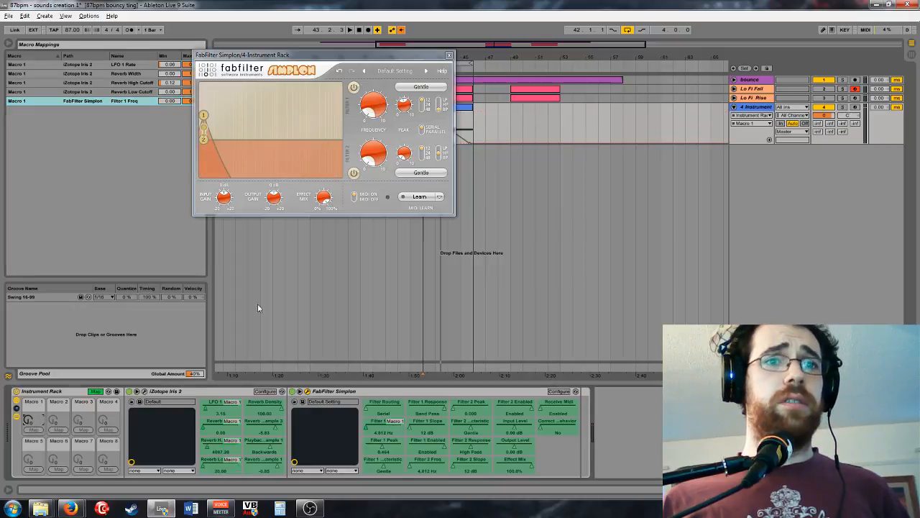
Step: With automation re-enabled and the loop playing, set Simplon's effect mix to about 72% and filter 1's characteristic to Raw
{"action": "left_click", "coordinate": [401, 29]}
{"action": "key", "text": "space"}
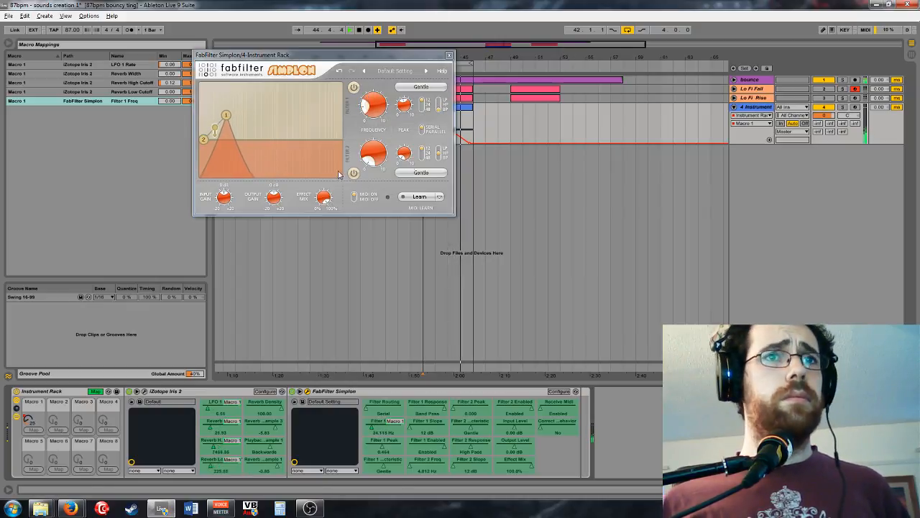
{"action": "left_click_drag", "start_coordinate": [324, 197], "coordinate": [283, 250]}
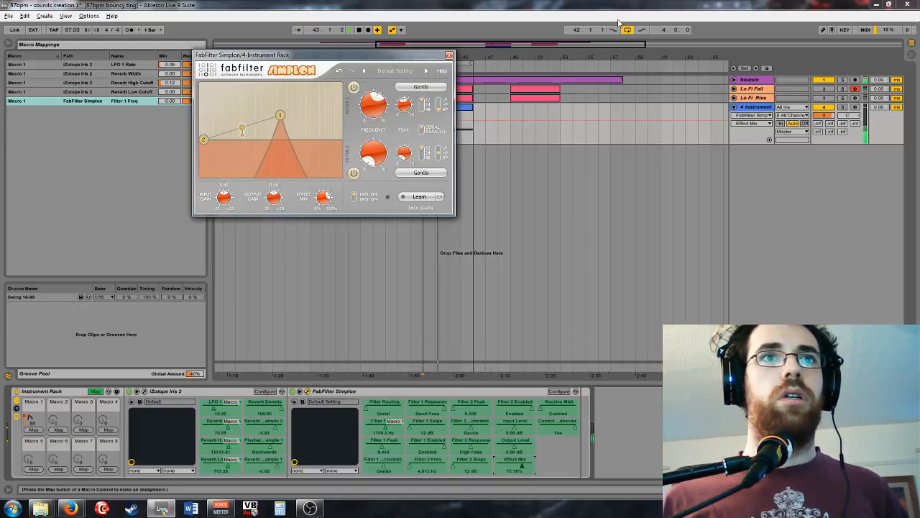
{"action": "left_click", "coordinate": [420, 86]}
{"action": "left_click", "coordinate": [423, 120]}
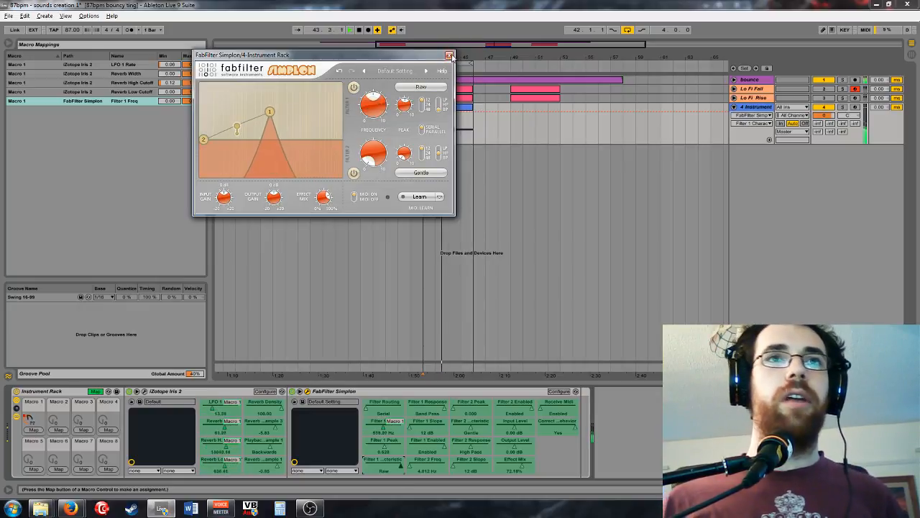
Step: Close the Simplon window and the macro mappings, and rename the instrument track as Water Riser
{"action": "left_click", "coordinate": [448, 56]}
{"action": "left_click", "coordinate": [95, 390]}
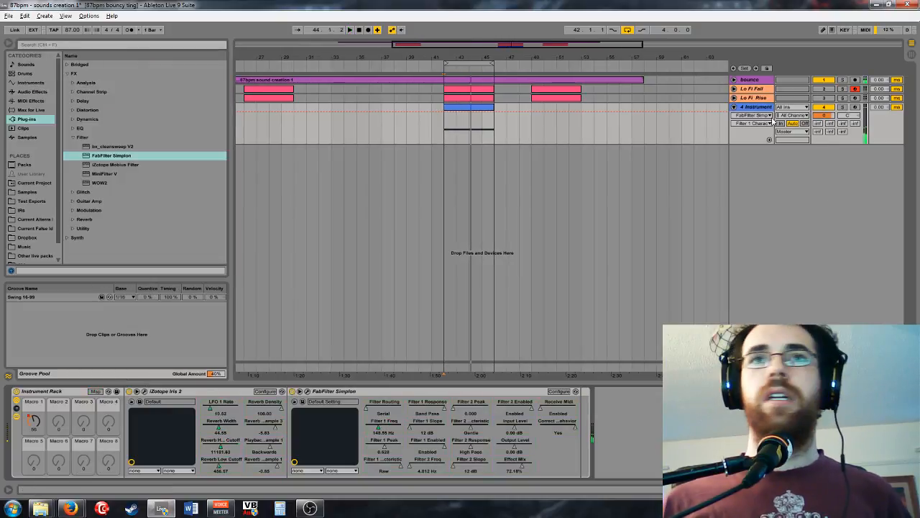
{"action": "left_click", "coordinate": [752, 108]}
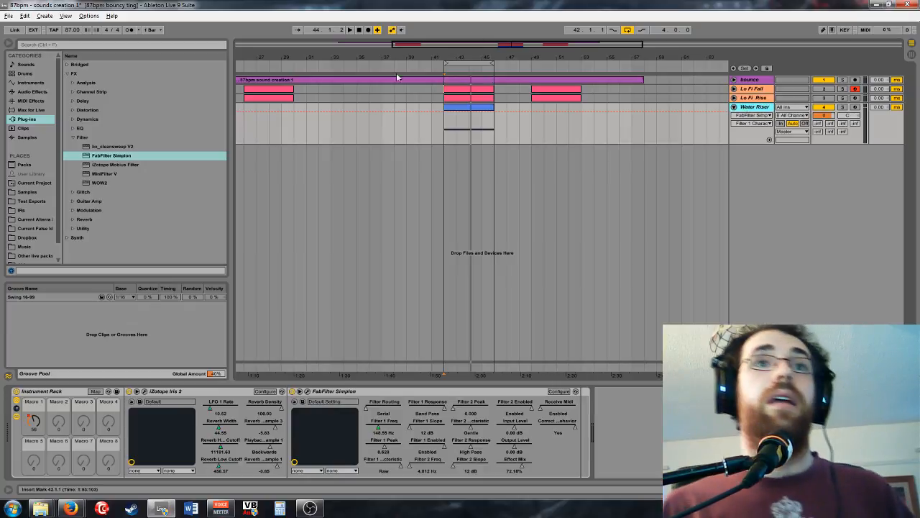
Step: Duplicate the four-bar Water Riser clip twice along its track, leaving two-bar gaps so the copies start at bars 48 and 54
{"action": "left_click", "coordinate": [465, 113]}
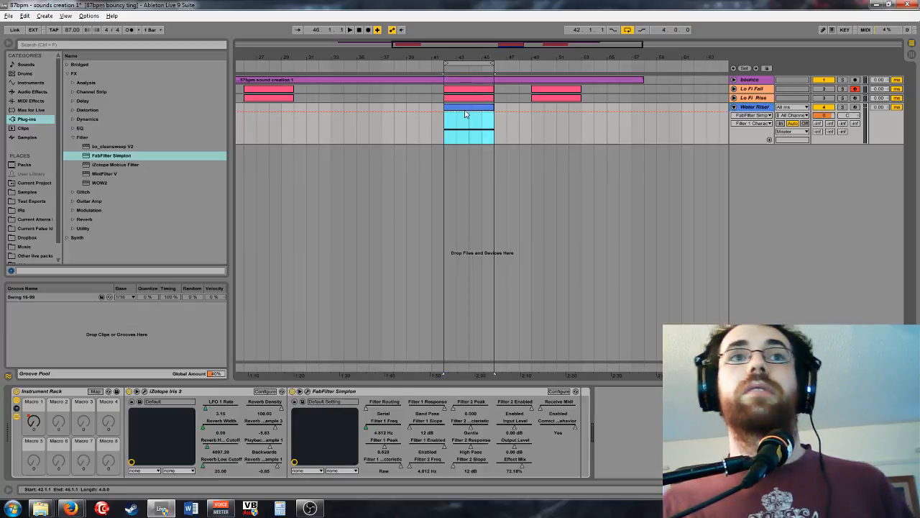
{"action": "left_click_drag", "start_coordinate": [431, 45], "coordinate": [393, 75]}
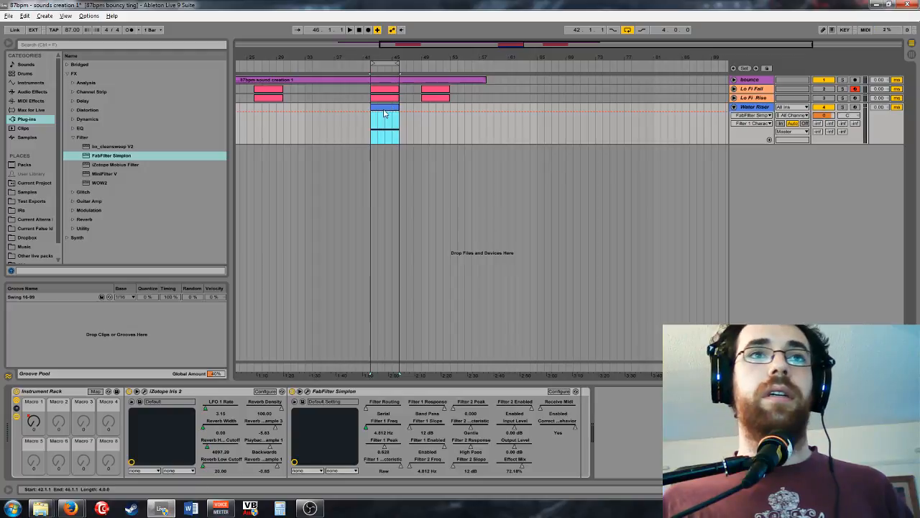
{"action": "key", "text": "ctrl+d"}
{"action": "left_click_drag", "start_coordinate": [410, 111], "coordinate": [477, 107]}
{"action": "key", "text": "ctrl+d"}
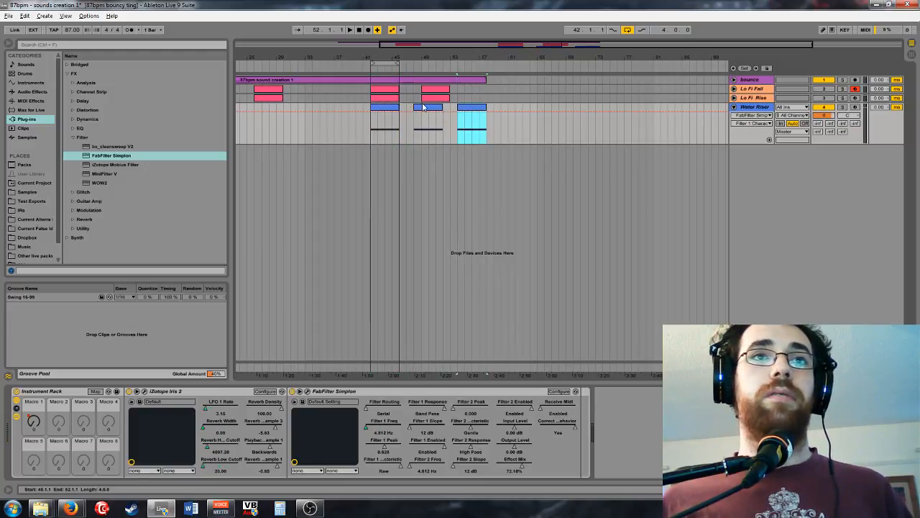
Step: Show the Macro 1 automation and reshape the ramp under the second clip so it rises from minimum to maximum
{"action": "left_click", "coordinate": [422, 107]}
{"action": "left_click", "coordinate": [38, 425]}
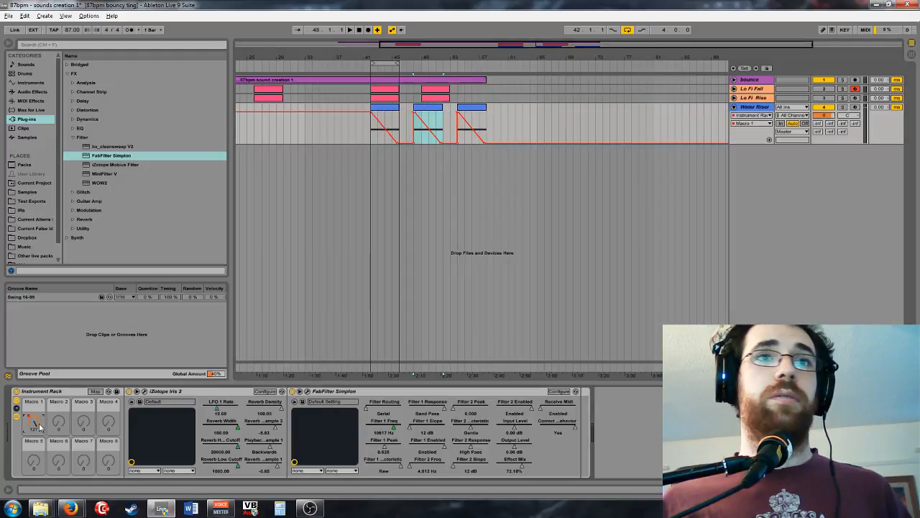
{"action": "left_click", "coordinate": [417, 115]}
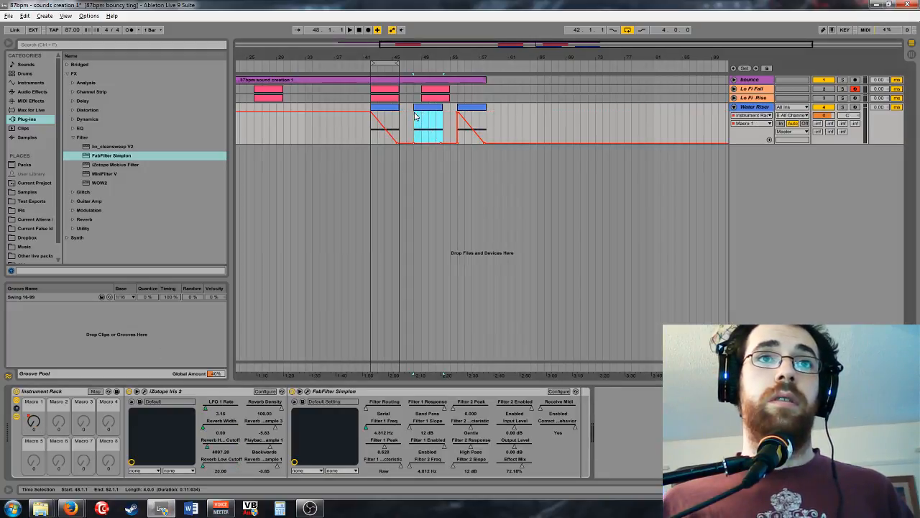
{"action": "left_click", "coordinate": [461, 118]}
{"action": "left_click_drag", "start_coordinate": [443, 143], "coordinate": [442, 112]}
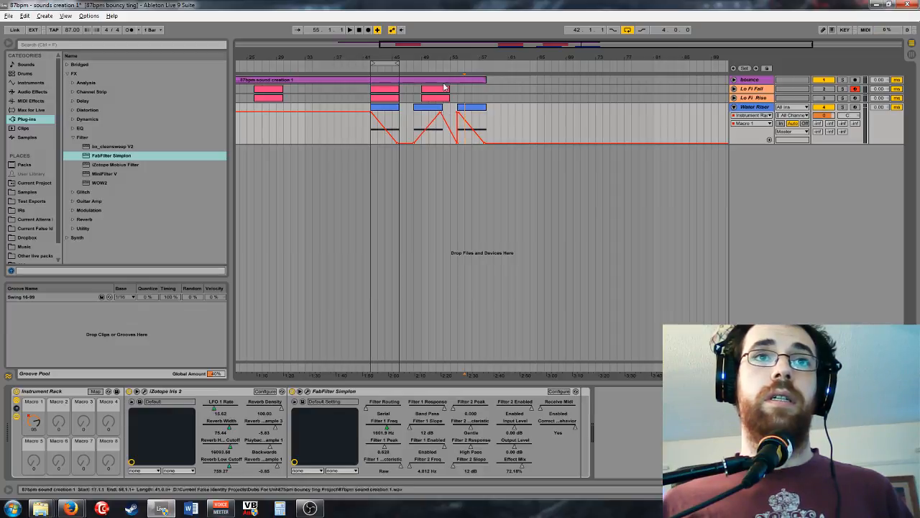
Step: Copy the second clip with its rising automation and paste it at bar 60, two bars after the third clip
{"action": "left_click", "coordinate": [431, 108]}
{"action": "left_click", "coordinate": [503, 109]}
{"action": "key", "text": "ctrl+v"}
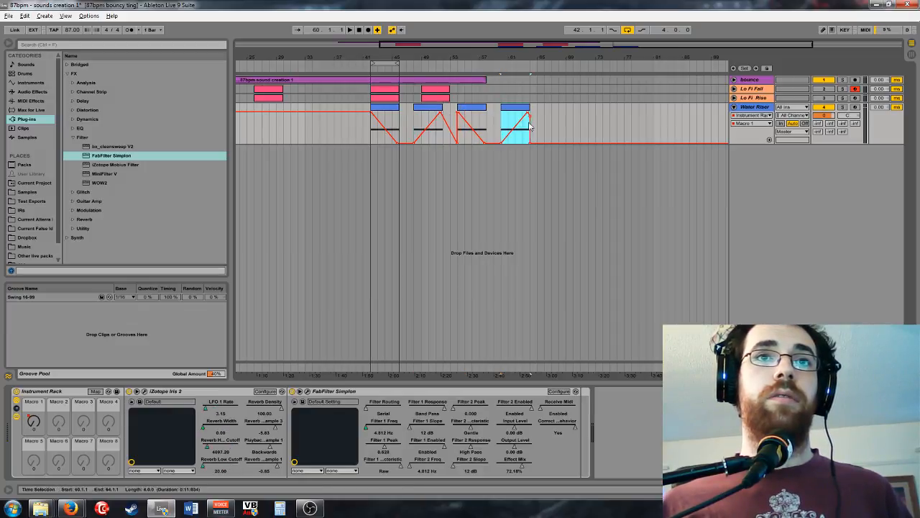
Step: Reshape the pitch bend envelope of the last Water Riser clip into a ramp rising from -8192 to 8191
{"action": "double_click", "coordinate": [439, 117]}
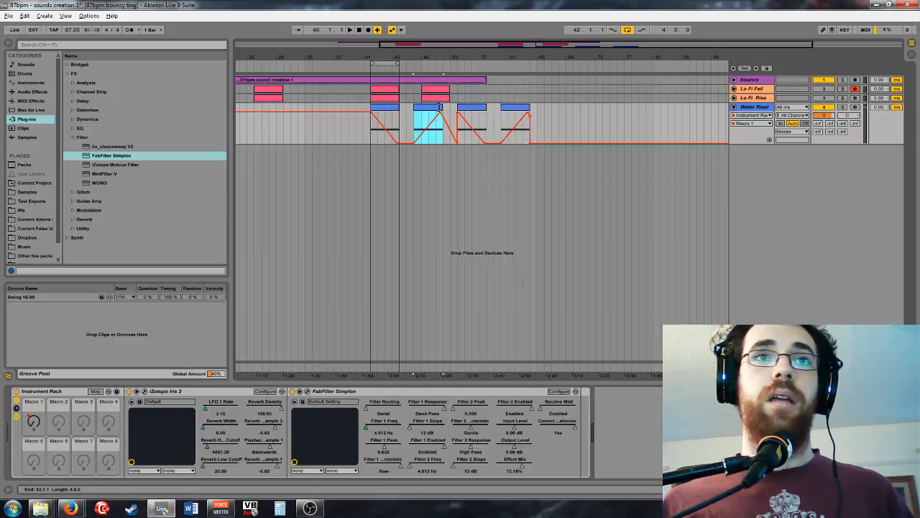
{"action": "left_click", "coordinate": [515, 108]}
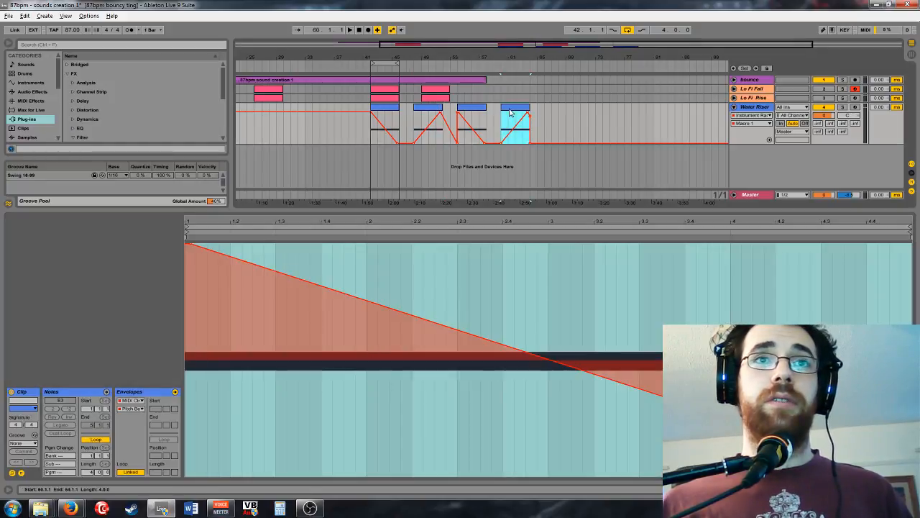
{"action": "left_click_drag", "start_coordinate": [190, 245], "coordinate": [190, 475]}
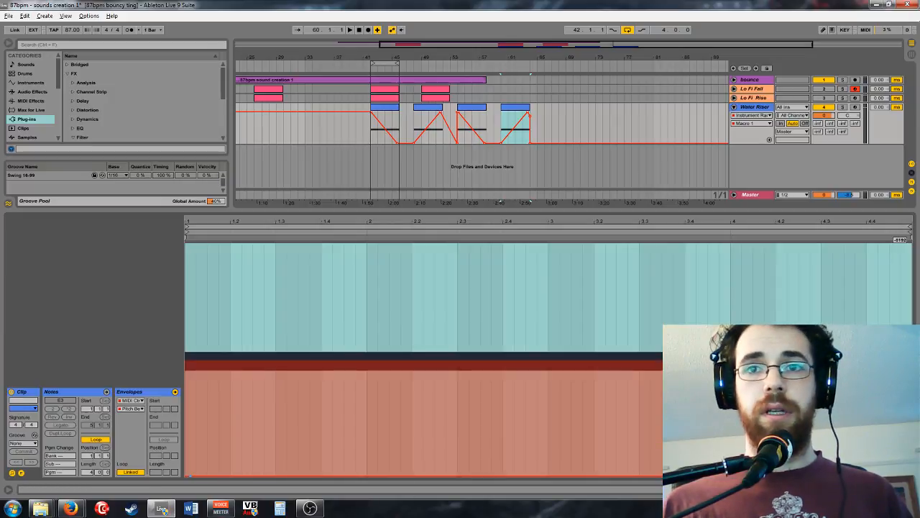
{"action": "mouse_move", "coordinate": [719, 476]}
{"action": "left_mouse_down"}
{"action": "mouse_move", "coordinate": [718, 284]}
{"action": "mouse_move", "coordinate": [719, 476]}
{"action": "left_mouse_up"}
{"action": "left_click", "coordinate": [901, 245]}
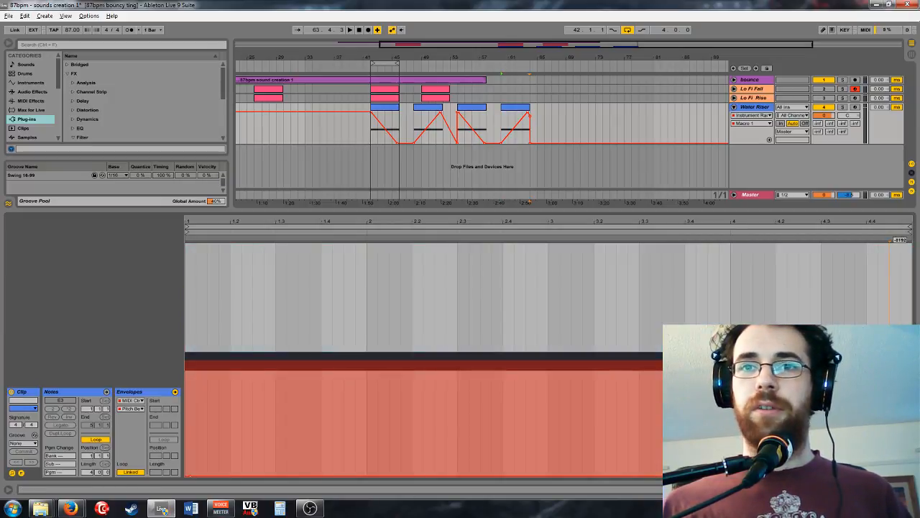
{"action": "left_click_drag", "start_coordinate": [902, 475], "coordinate": [903, 245]}
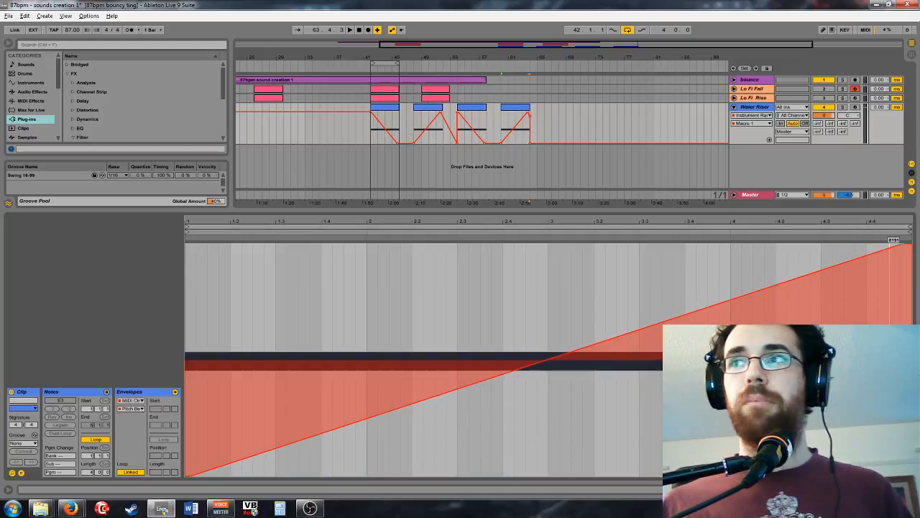
Step: Play back the Water Riser clips from bar 48 onward and compare their pitch bend envelopes
{"action": "left_click", "coordinate": [514, 111]}
{"action": "left_click", "coordinate": [471, 111]}
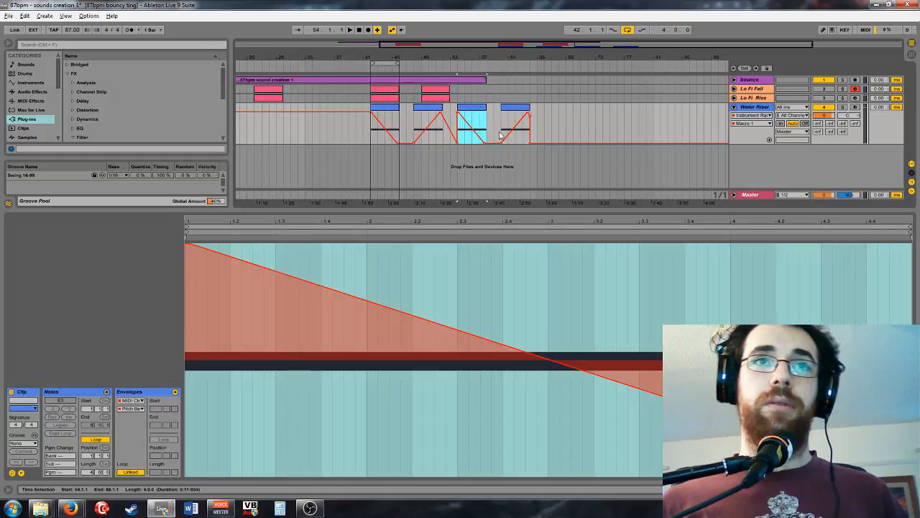
{"action": "left_click", "coordinate": [428, 112]}
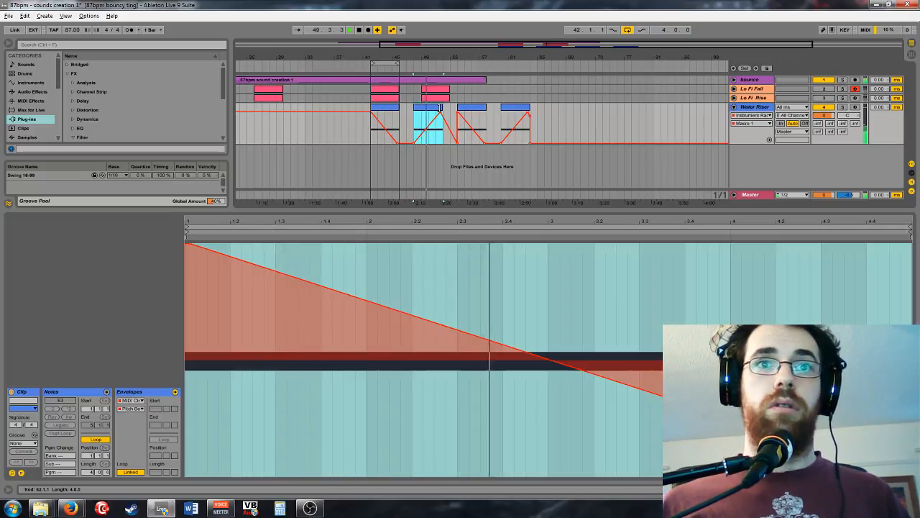
{"action": "left_click", "coordinate": [473, 107]}
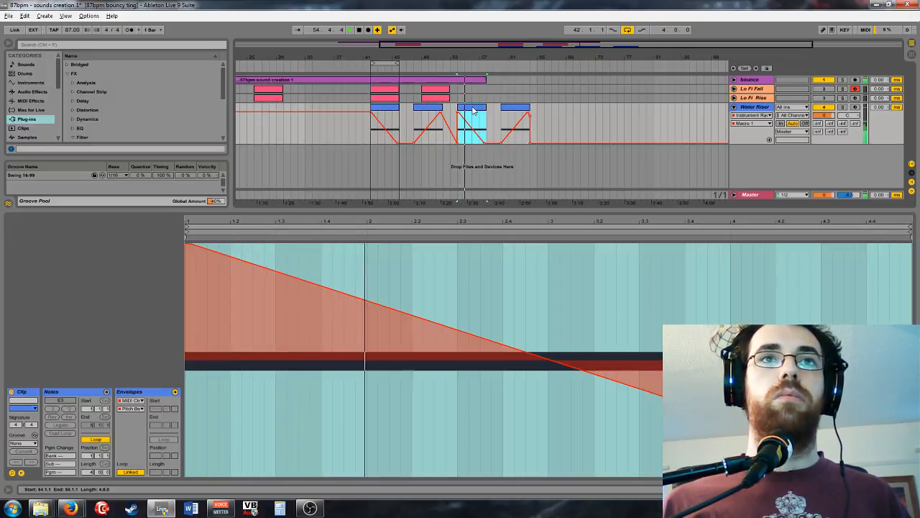
{"action": "left_click", "coordinate": [380, 113]}
{"action": "left_click", "coordinate": [471, 112]}
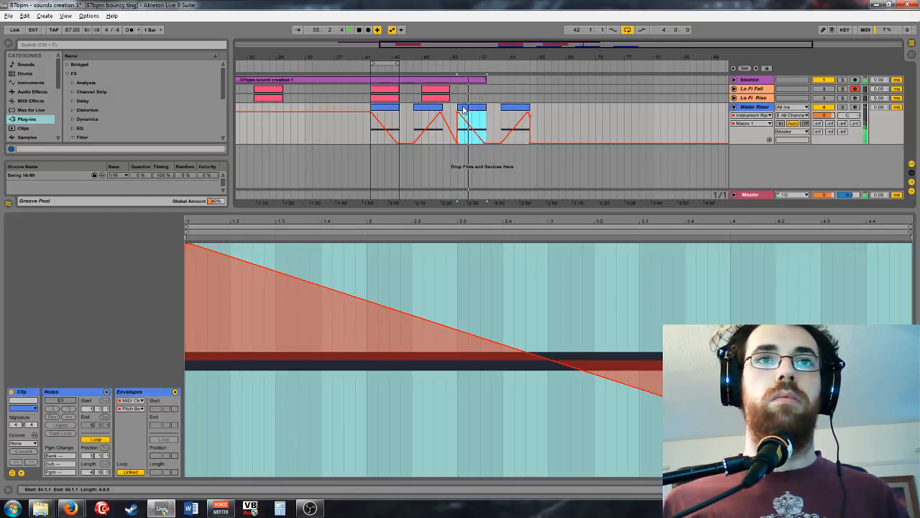
{"action": "left_click", "coordinate": [509, 114]}
{"action": "left_click", "coordinate": [476, 111]}
{"action": "left_click", "coordinate": [504, 111]}
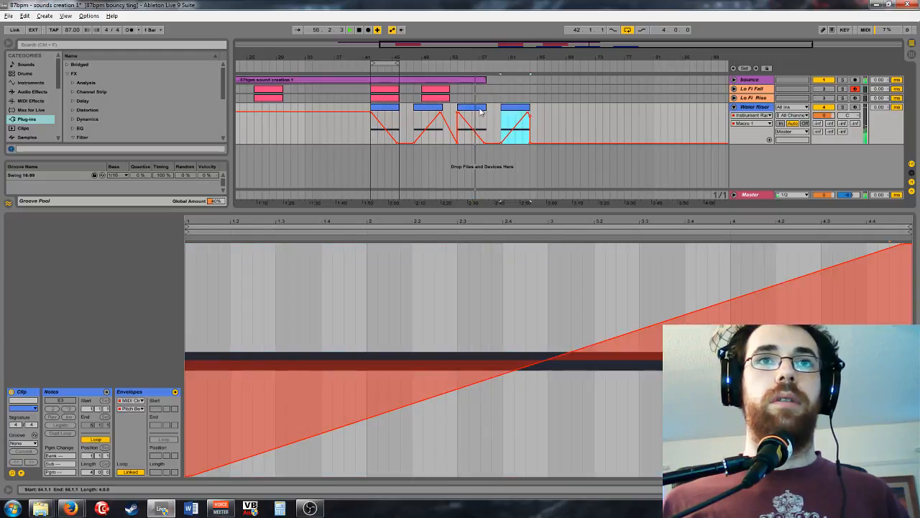
Step: Reshape the third Water Riser clip's pitch bend envelope into a ramp rising from the minimum to the maximum value
{"action": "left_click", "coordinate": [479, 112]}
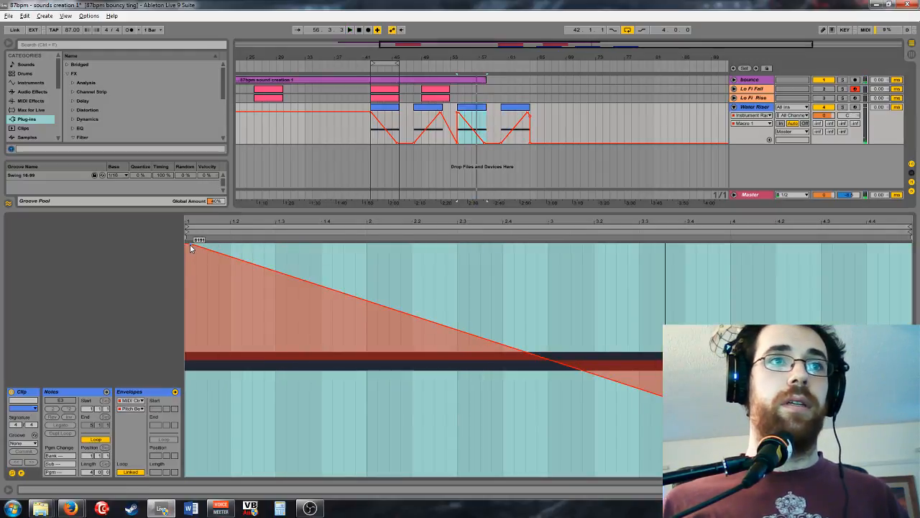
{"action": "left_click_drag", "start_coordinate": [192, 252], "coordinate": [213, 475]}
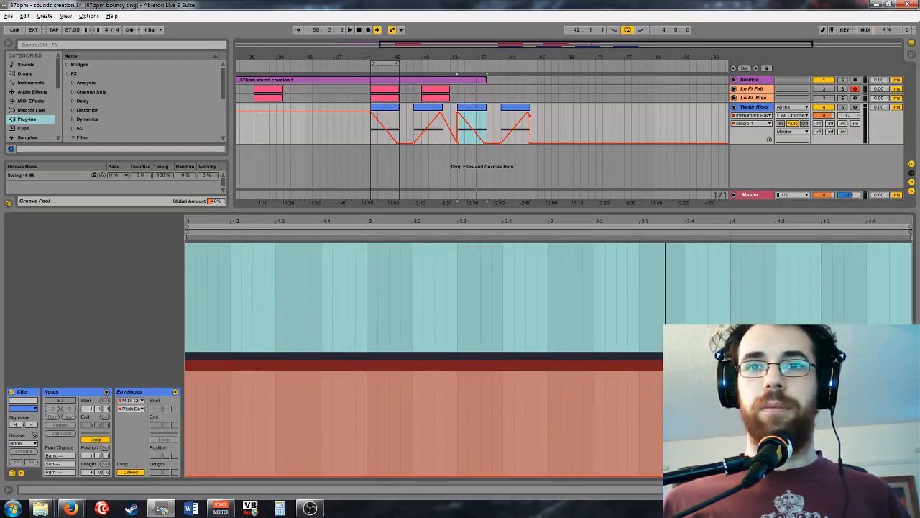
{"action": "left_click_drag", "start_coordinate": [910, 475], "coordinate": [913, 248]}
Step: Play back the third and fourth Water Riser clips to hear their rising pitch bends
{"action": "key", "text": "space"}
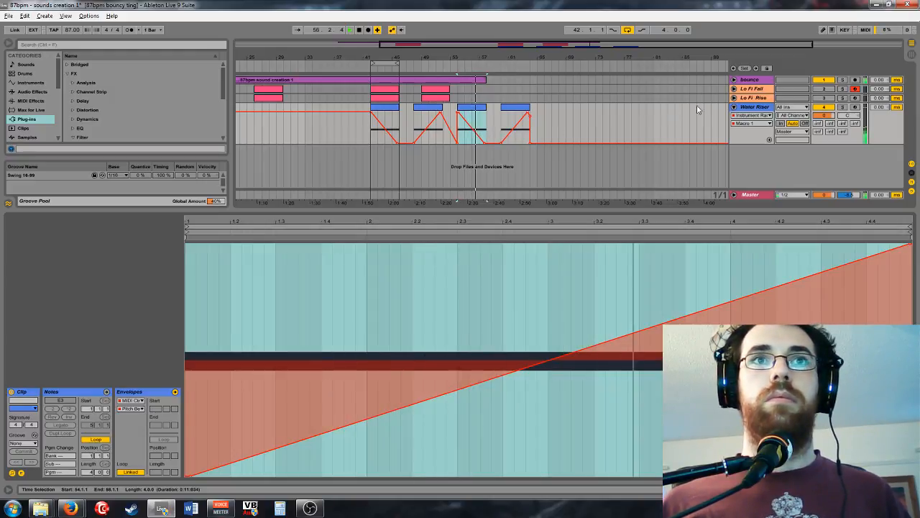
{"action": "left_click", "coordinate": [747, 106]}
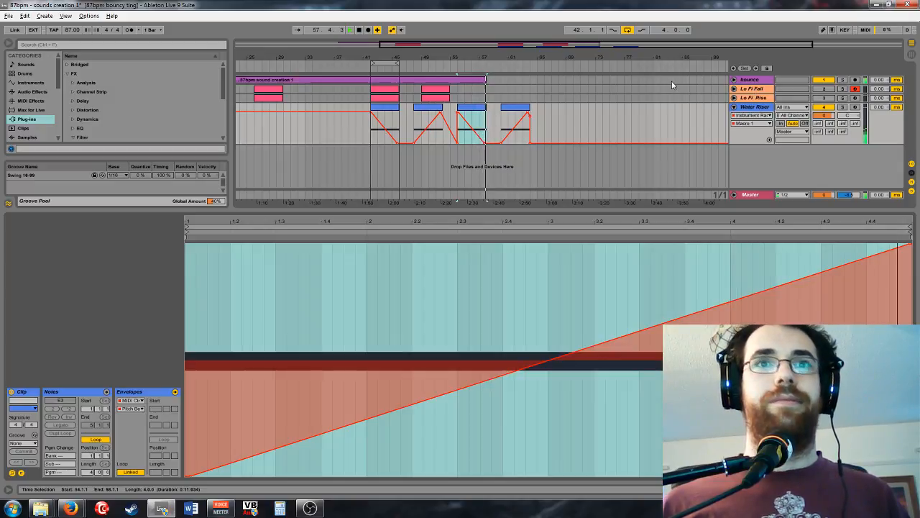
{"action": "left_click", "coordinate": [518, 106]}
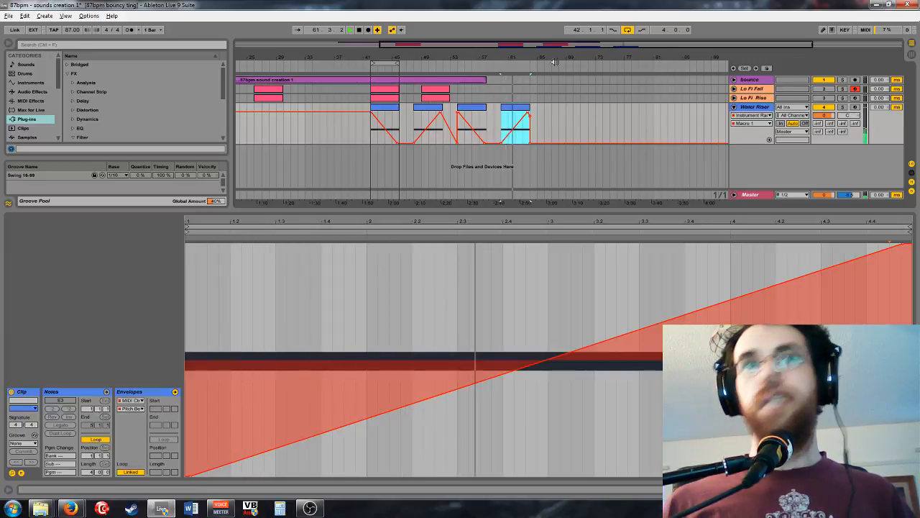
{"action": "left_click_drag", "start_coordinate": [470, 45], "coordinate": [468, 31]}
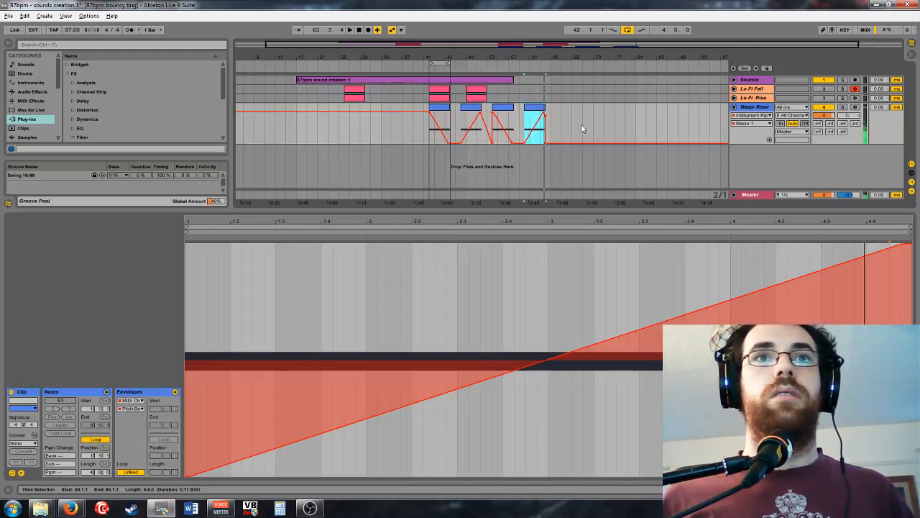
Step: Insert a new MIDI track below Water Riser and recolor the Water Riser track light orange
{"action": "right_click", "coordinate": [789, 120]}
{"action": "left_click", "coordinate": [791, 175]}
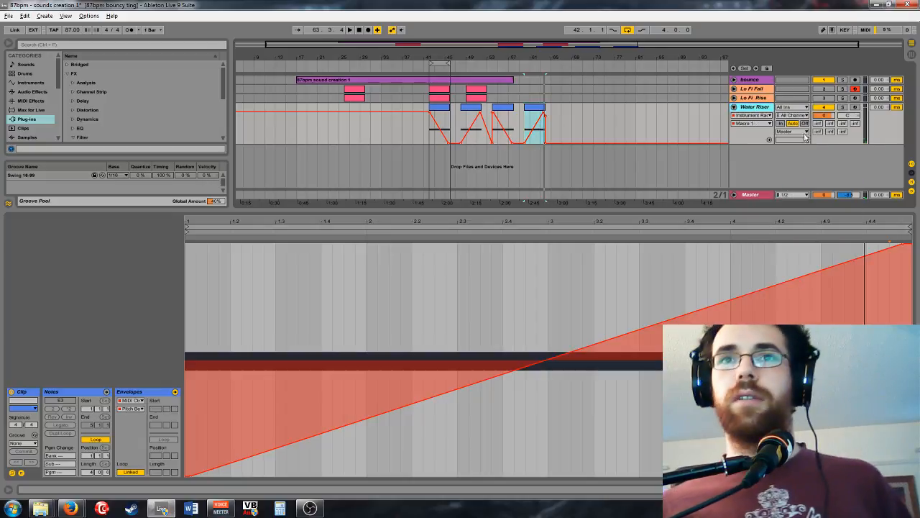
{"action": "right_click", "coordinate": [753, 107]}
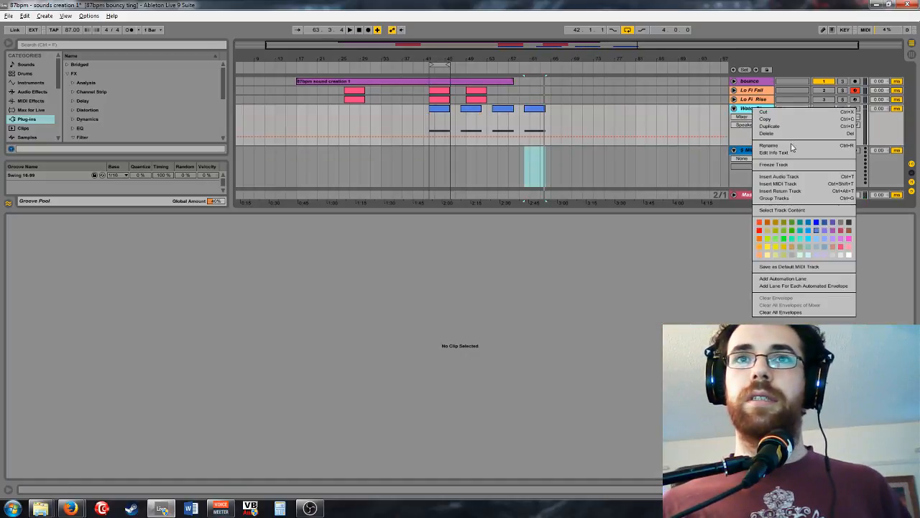
{"action": "left_click", "coordinate": [758, 254]}
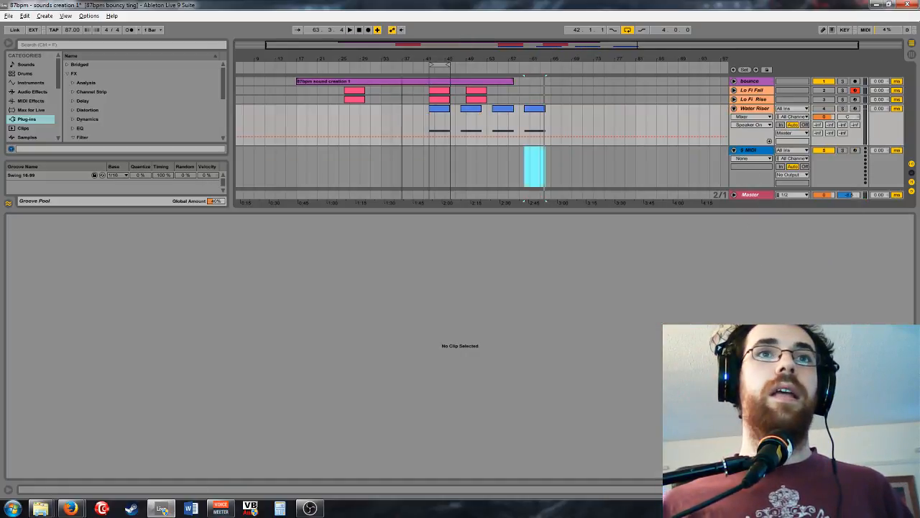
Step: Set the loop to bars 42 through 50 and insert an empty eight-bar MIDI clip there on the new track
{"action": "mouse_move", "coordinate": [477, 53]}
{"action": "left_mouse_down"}
{"action": "mouse_move", "coordinate": [481, 67]}
{"action": "mouse_move", "coordinate": [553, 65]}
{"action": "left_mouse_up"}
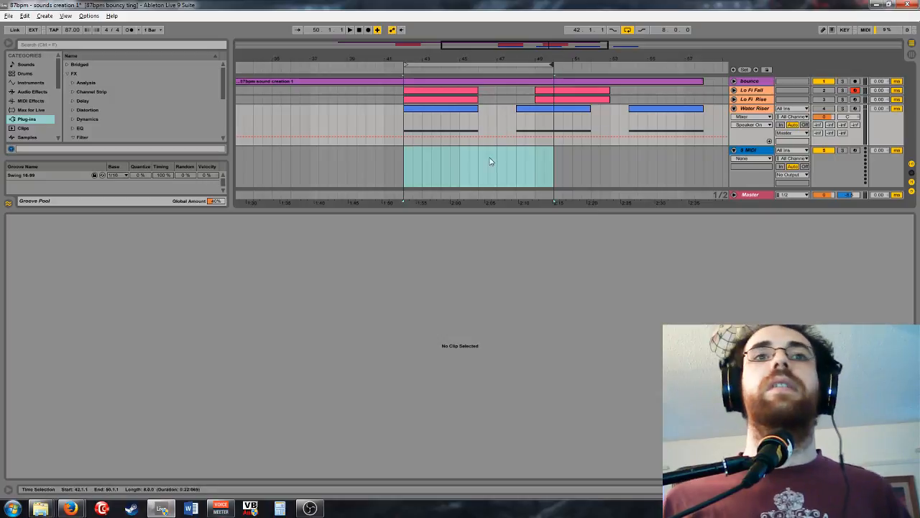
{"action": "left_click_drag", "start_coordinate": [402, 169], "coordinate": [555, 170]}
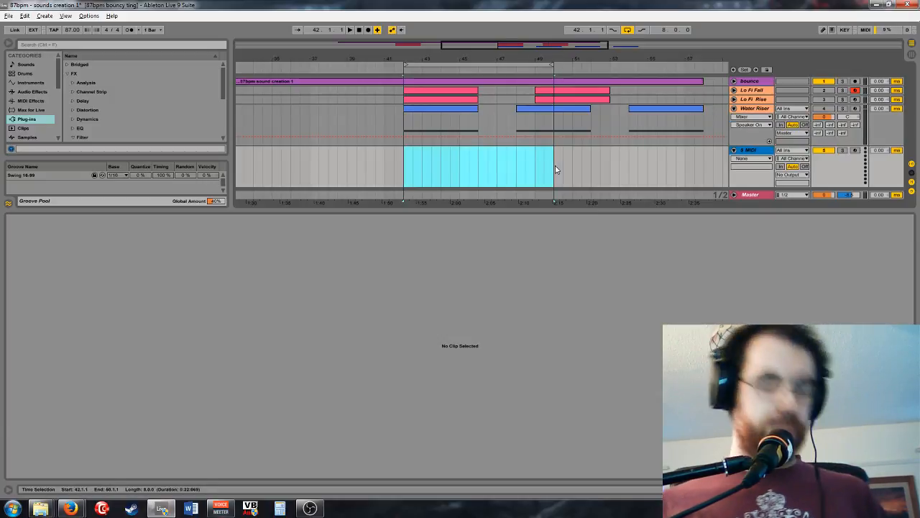
{"action": "key", "text": "ctrl+shift+m"}
Step: Load the Serum_x64 synth onto the new MIDI track and color that track light orange
{"action": "left_click", "coordinate": [740, 151]}
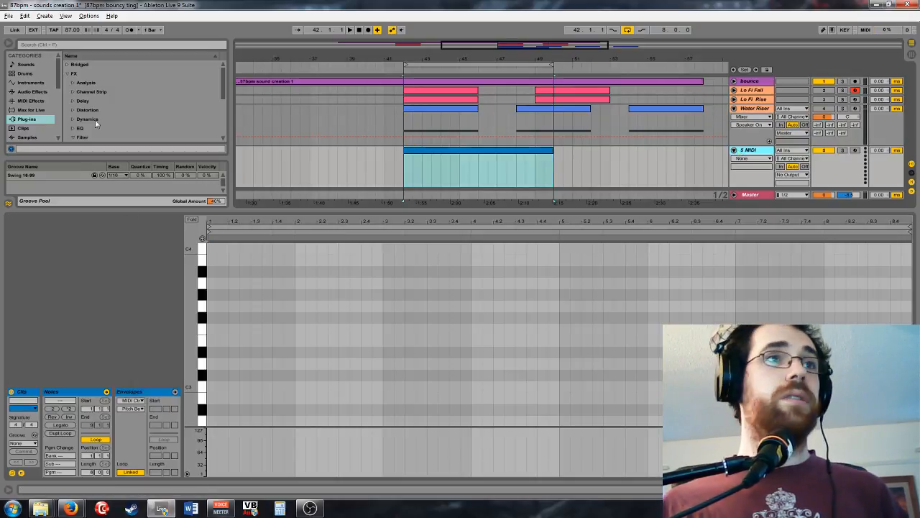
{"action": "left_click", "coordinate": [68, 75]}
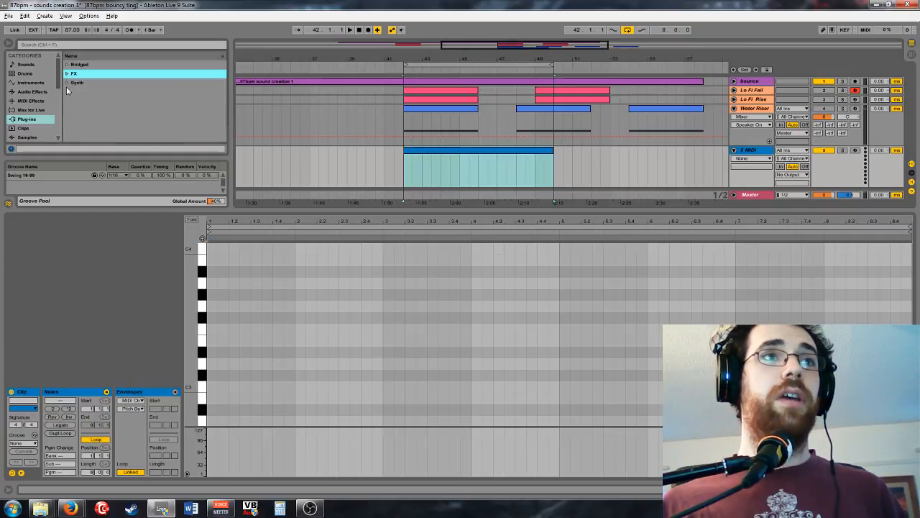
{"action": "left_click", "coordinate": [67, 84]}
{"action": "scroll", "coordinate": [125, 95], "scroll_direction": "down", "scroll_amount": 5}
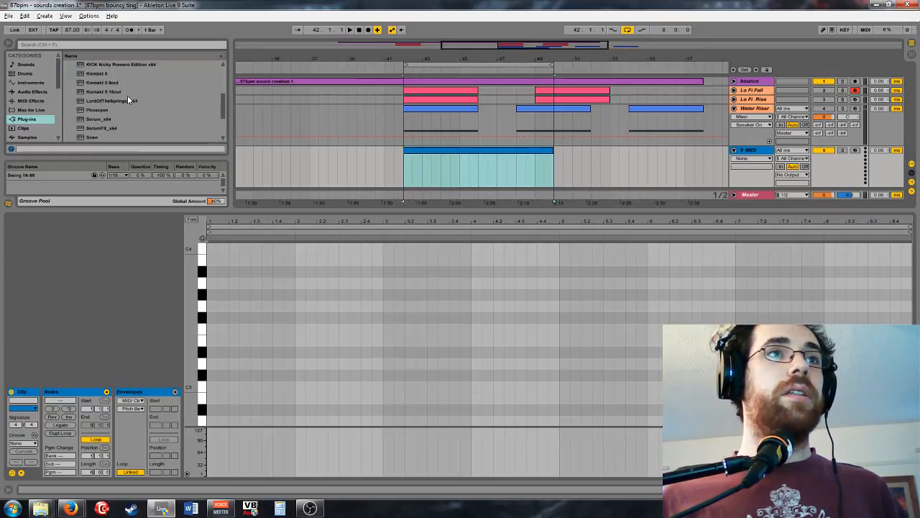
{"action": "scroll", "coordinate": [127, 95], "scroll_direction": "down", "scroll_amount": 5}
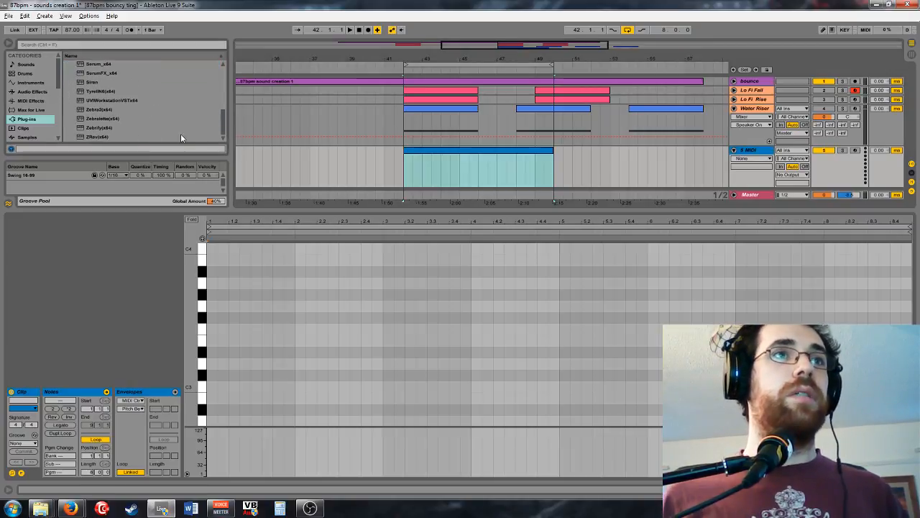
{"action": "scroll", "coordinate": [141, 90], "scroll_direction": "up", "scroll_amount": 2}
{"action": "left_click_drag", "start_coordinate": [94, 82], "coordinate": [694, 180]}
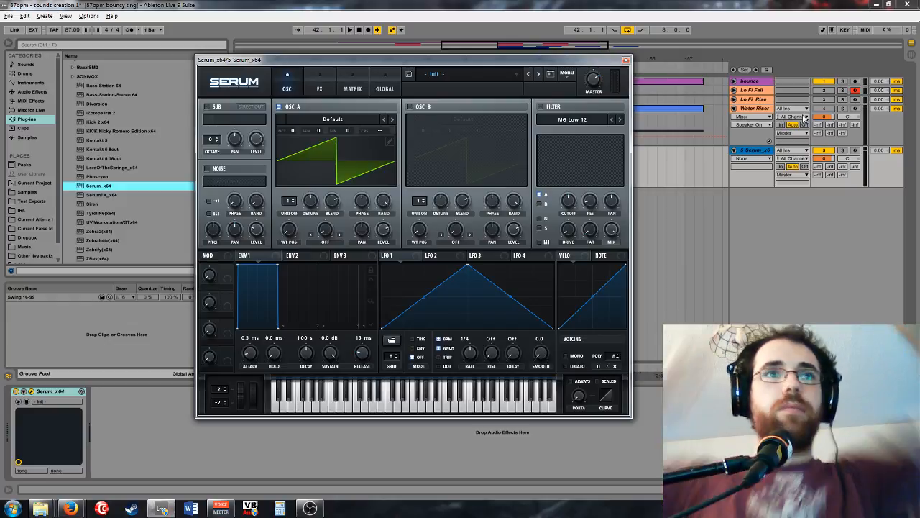
{"action": "right_click", "coordinate": [754, 150]}
{"action": "left_click", "coordinate": [772, 262]}
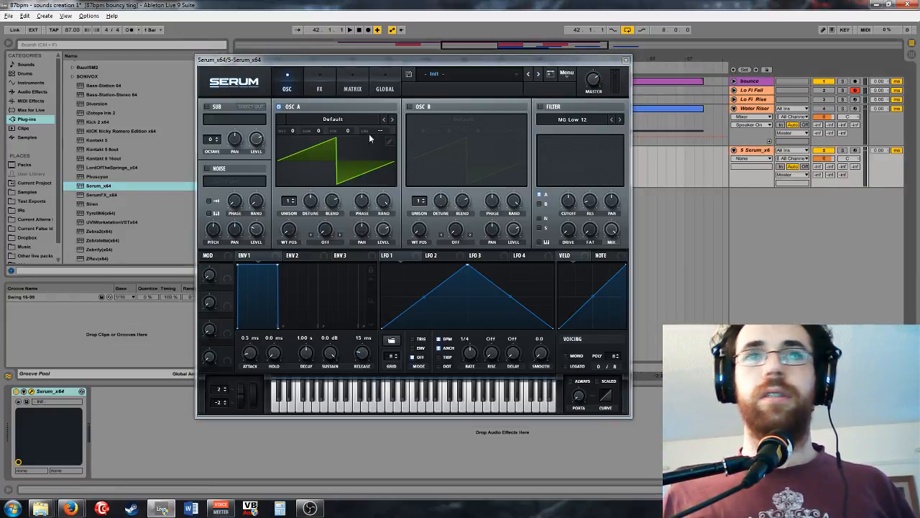
Step: Draw an E3 note spanning all eight bars of the Serum track's MIDI clip, with the Serum window closed
{"action": "left_click", "coordinate": [315, 62]}
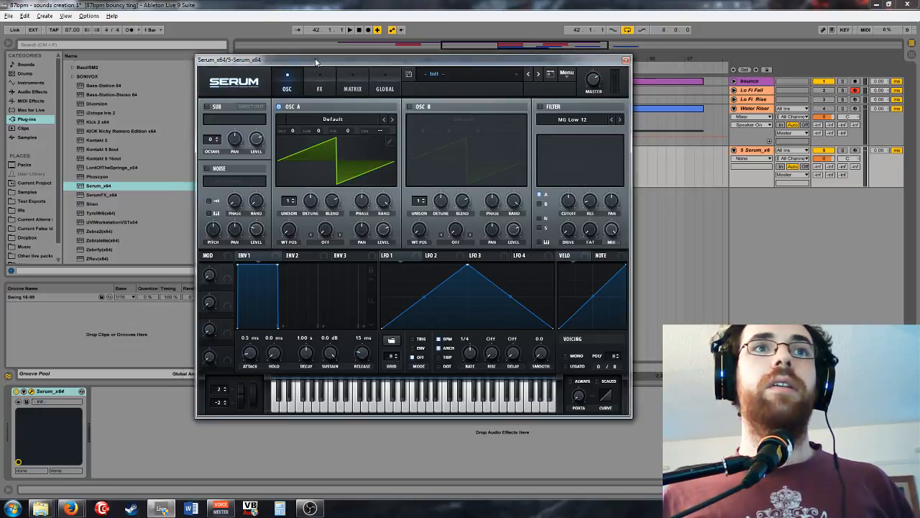
{"action": "left_click_drag", "start_coordinate": [315, 61], "coordinate": [322, 149]}
{"action": "left_click", "coordinate": [503, 162]}
{"action": "left_click", "coordinate": [475, 150]}
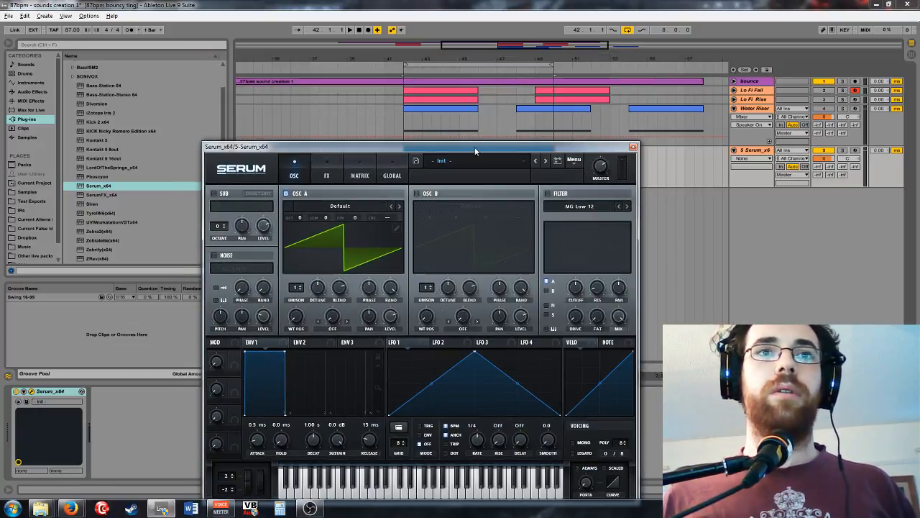
{"action": "left_click_drag", "start_coordinate": [475, 151], "coordinate": [472, 219]}
{"action": "key", "text": "ctrl+shift+m"}
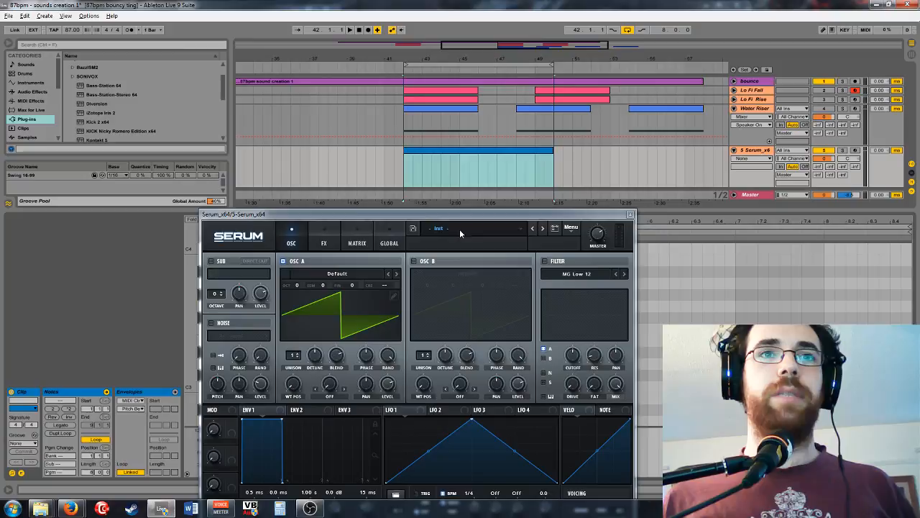
{"action": "left_click", "coordinate": [634, 215]}
{"action": "double_click", "coordinate": [211, 341]}
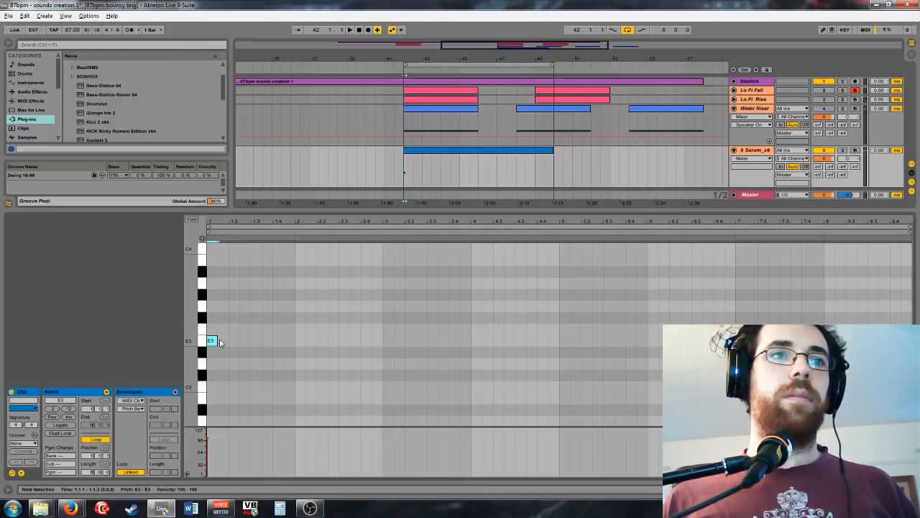
{"action": "left_click_drag", "start_coordinate": [220, 342], "coordinate": [759, 340]}
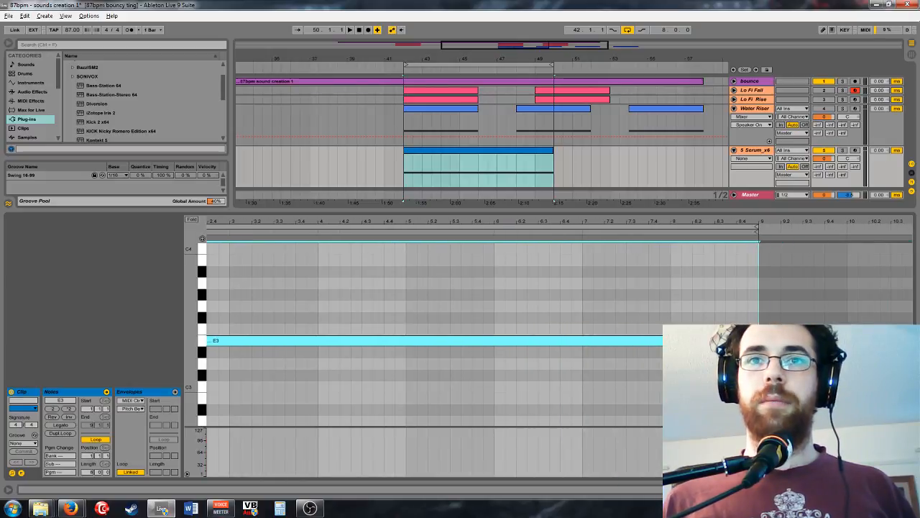
Step: Show the Serum track's devices and reopen the Serum window, placing it so the whole interface is visible
{"action": "key", "text": "shift+Tab"}
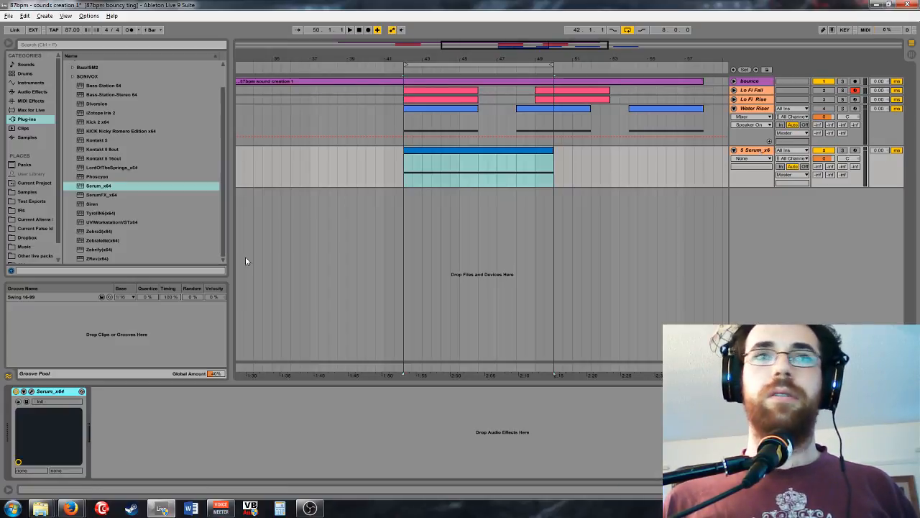
{"action": "left_click", "coordinate": [31, 390]}
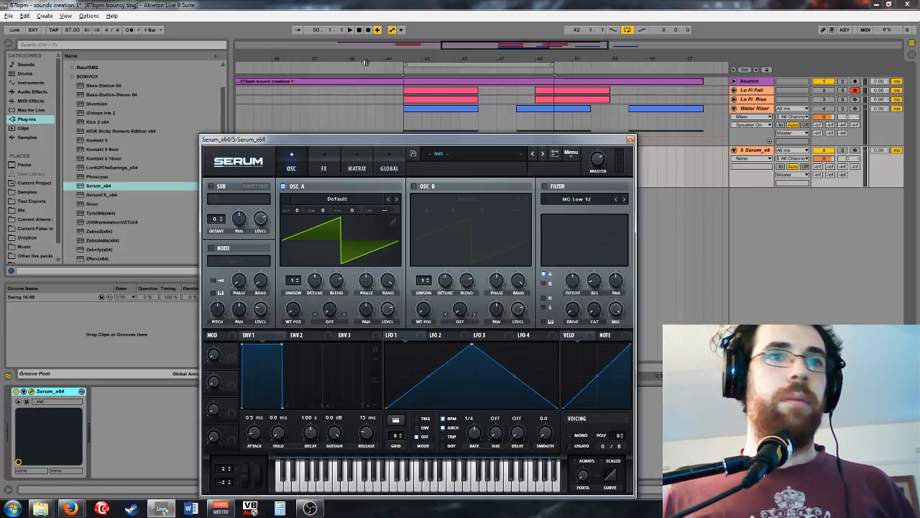
{"action": "left_click_drag", "start_coordinate": [522, 146], "coordinate": [539, 122]}
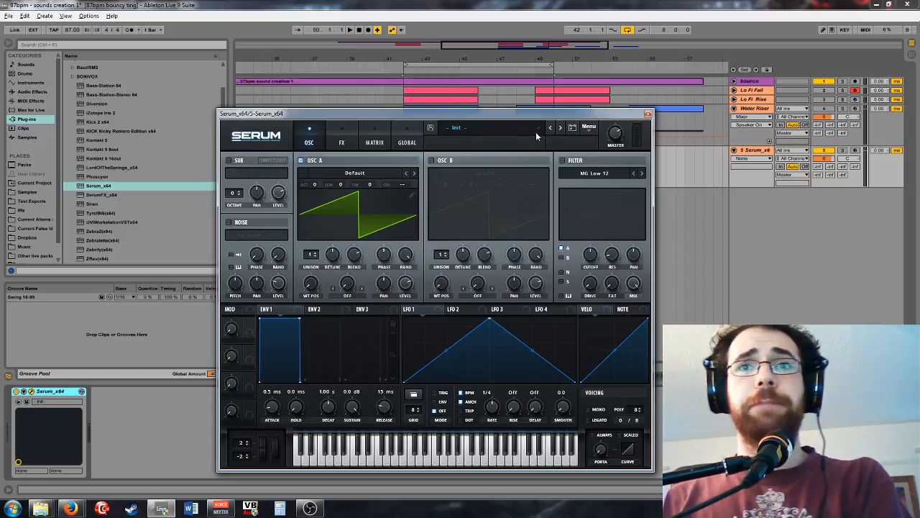
Step: Group the Serum_x64 device into an Instrument Rack
{"action": "right_click", "coordinate": [58, 410]}
{"action": "left_click", "coordinate": [79, 445]}
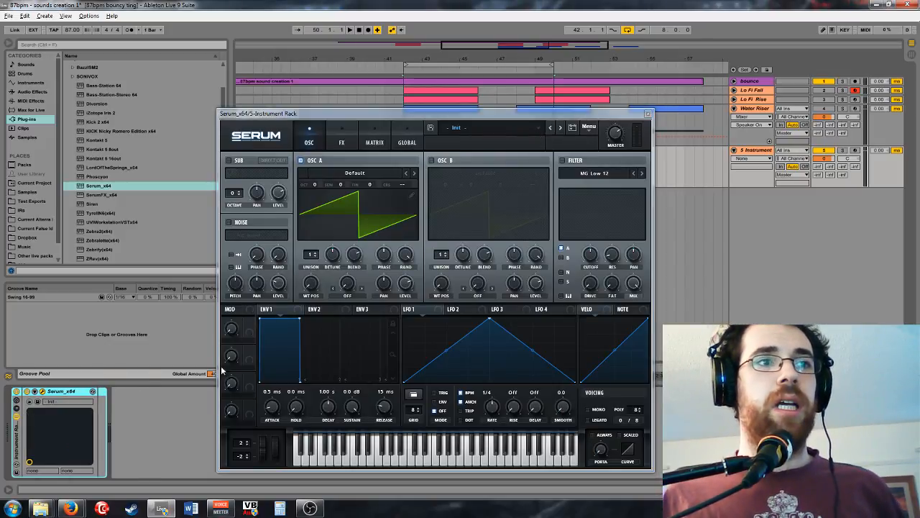
Step: Expose Serum's Macro 1 as a configured device parameter and assign Macro 1 to oscillator A's coarse pitch
{"action": "left_click", "coordinate": [41, 391]}
{"action": "left_click", "coordinate": [127, 391]}
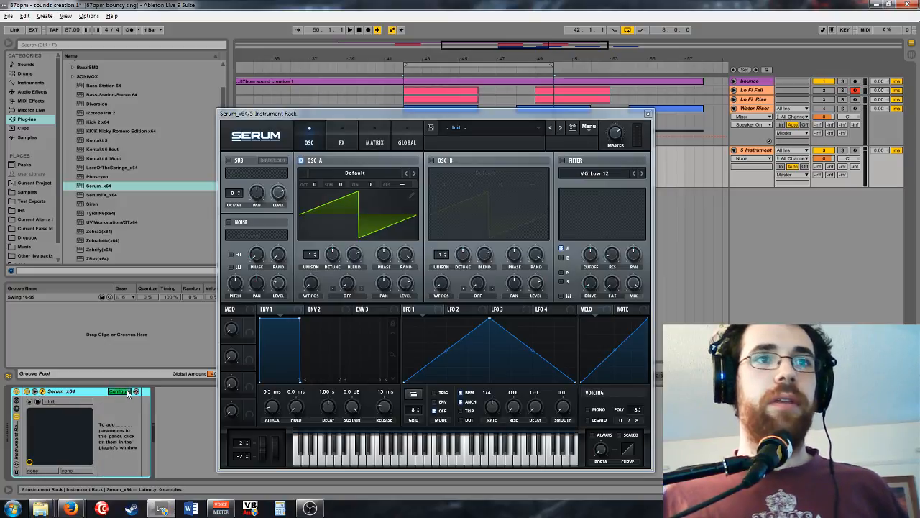
{"action": "left_click", "coordinate": [240, 345]}
{"action": "left_click", "coordinate": [119, 392]}
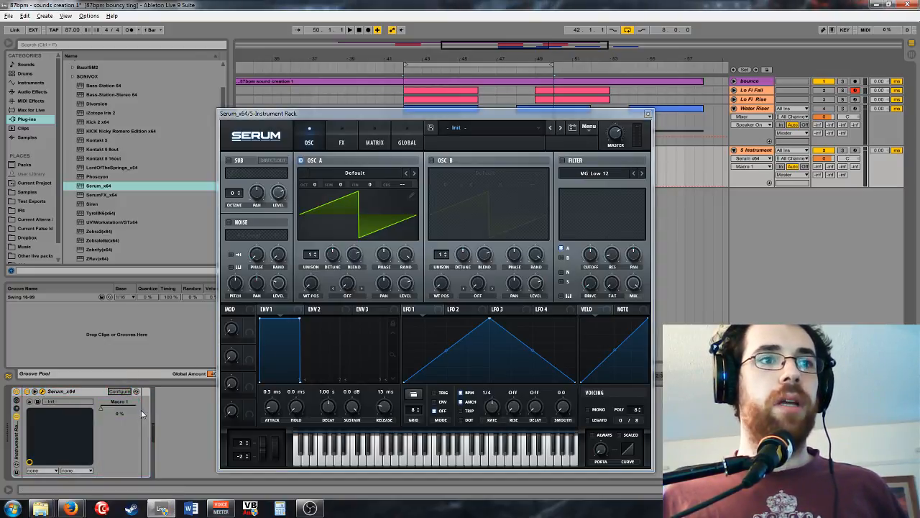
{"action": "left_click", "coordinate": [249, 329]}
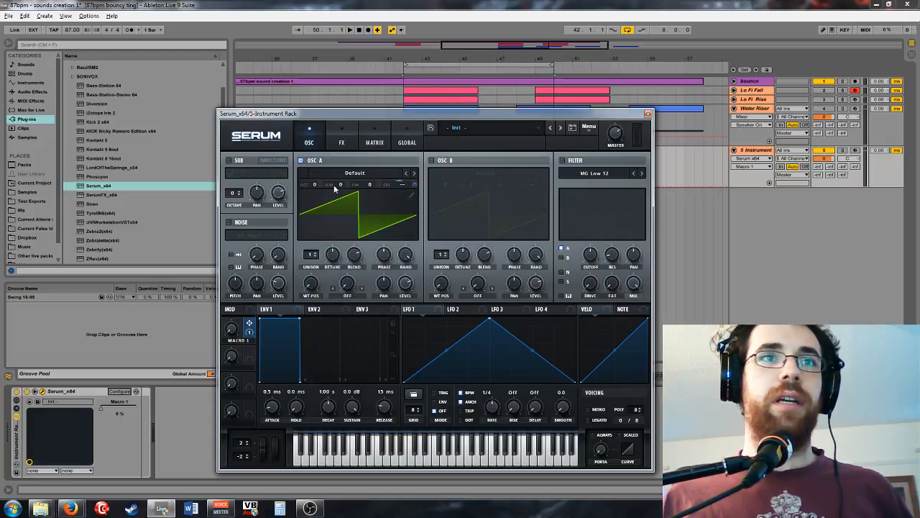
Step: Set oscillator B's warp mode to FM (from A), switch on both oscillators and turn down oscillator A's level
{"action": "left_click", "coordinate": [303, 162]}
{"action": "left_click", "coordinate": [496, 294]}
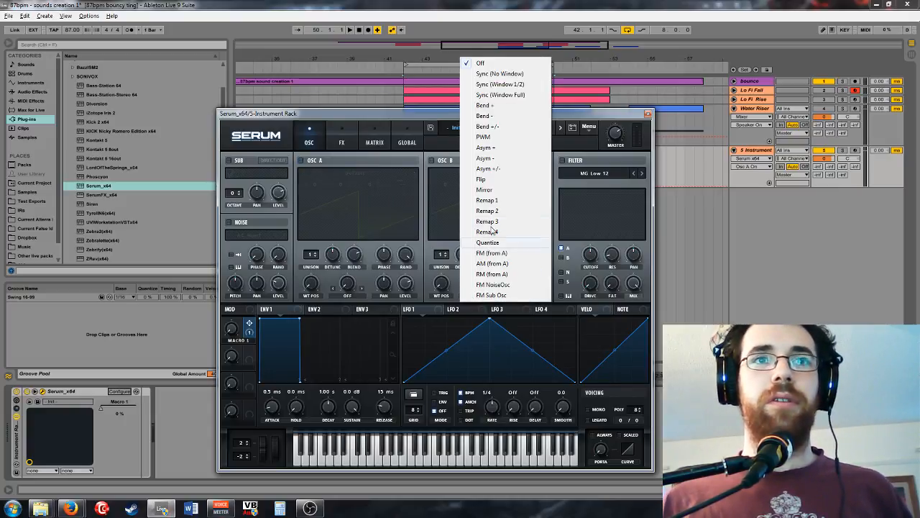
{"action": "left_click", "coordinate": [492, 253]}
{"action": "left_click", "coordinate": [432, 161]}
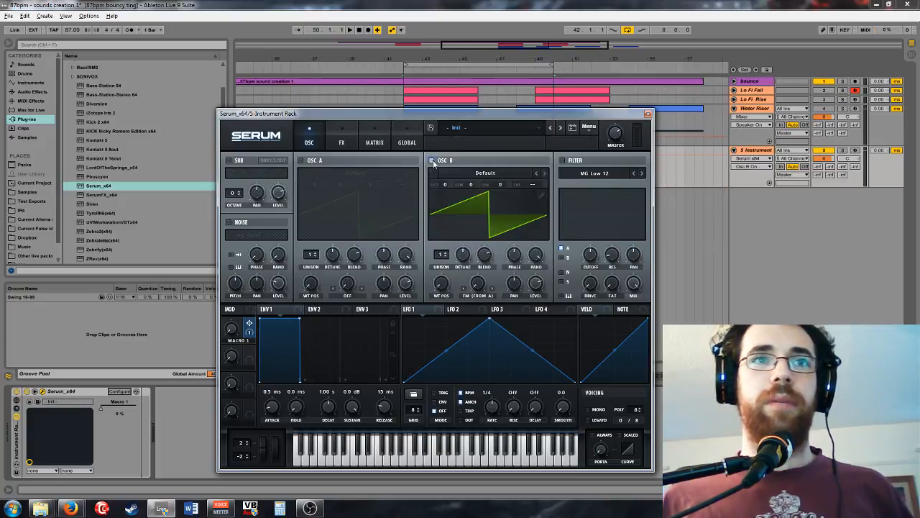
{"action": "left_click", "coordinate": [303, 161]}
{"action": "left_click", "coordinate": [411, 284]}
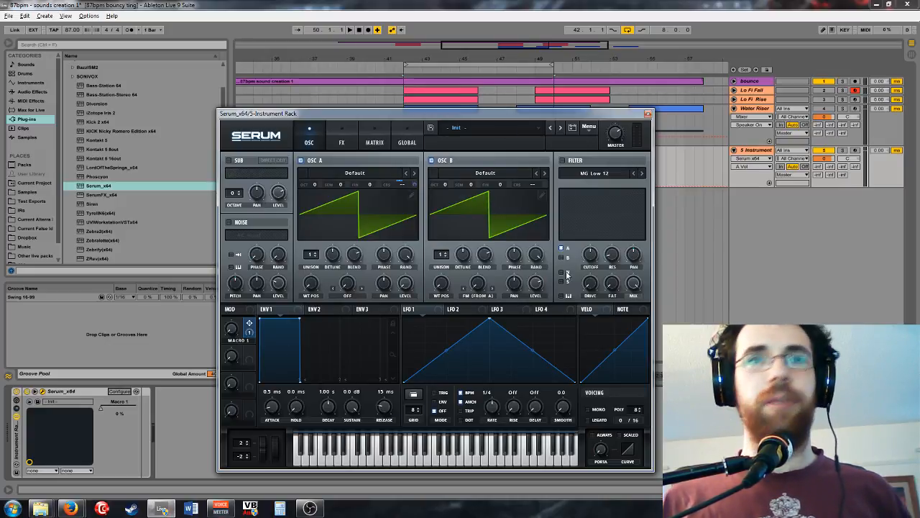
Step: Load the Cymatics - Foley Vol 2 - 03 wavetable into oscillator B and try a high wavetable position
{"action": "left_click", "coordinate": [480, 172]}
{"action": "mouse_move", "coordinate": [479, 207]}
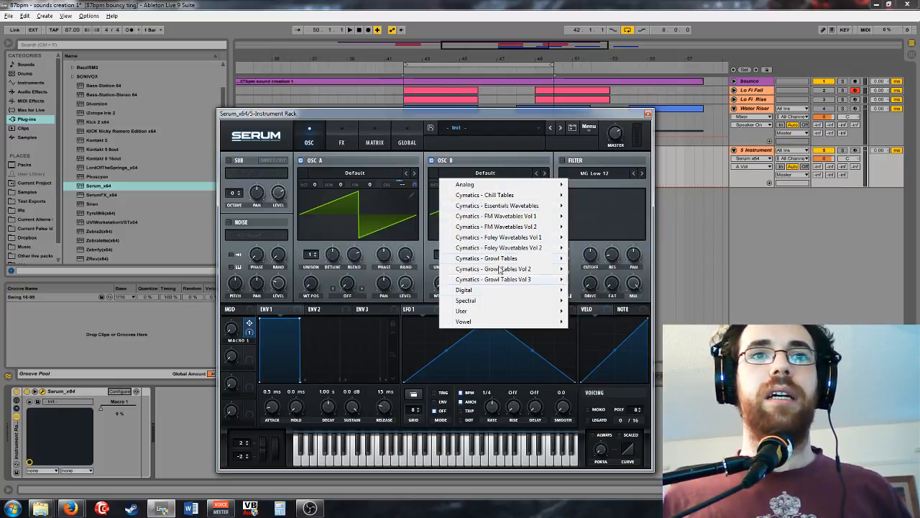
{"action": "mouse_move", "coordinate": [535, 248]}
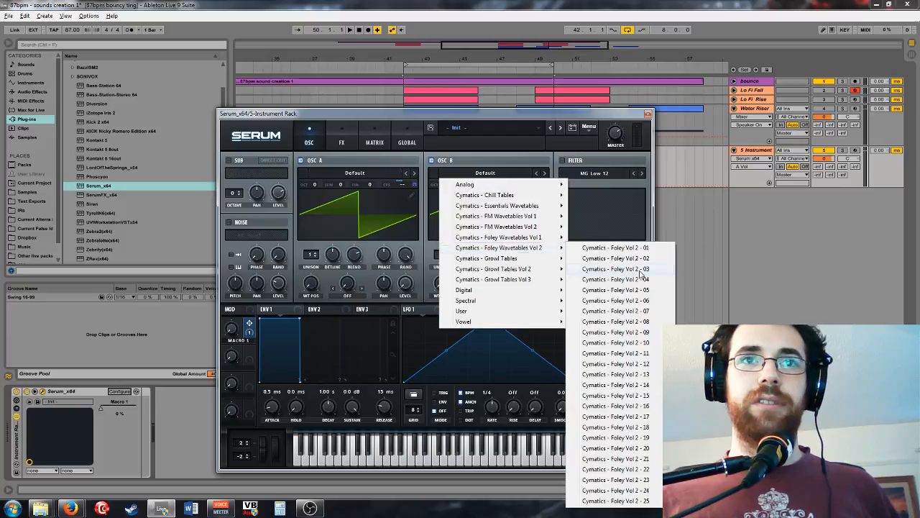
{"action": "left_click", "coordinate": [640, 272]}
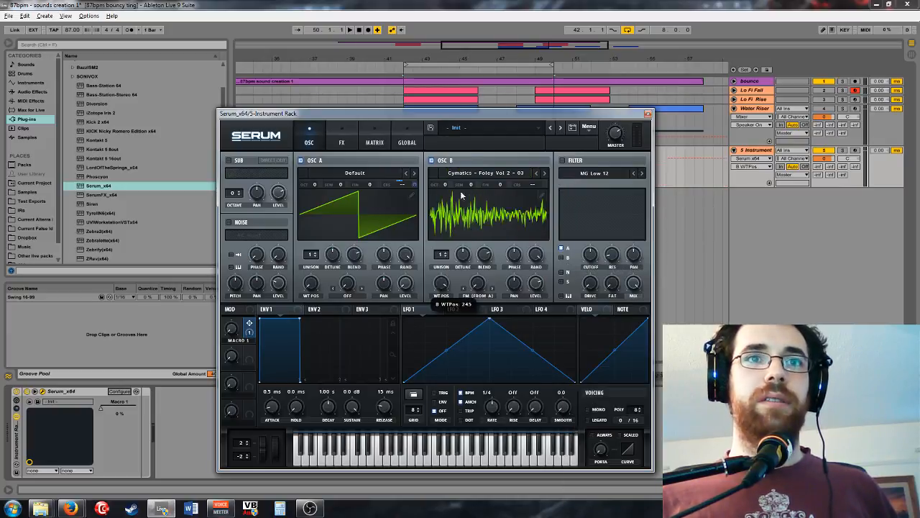
Step: Map Serum's exposed Macro 1 parameter to Macro 1 of the Instrument Rack
{"action": "left_click", "coordinate": [119, 404]}
{"action": "right_click", "coordinate": [122, 408]}
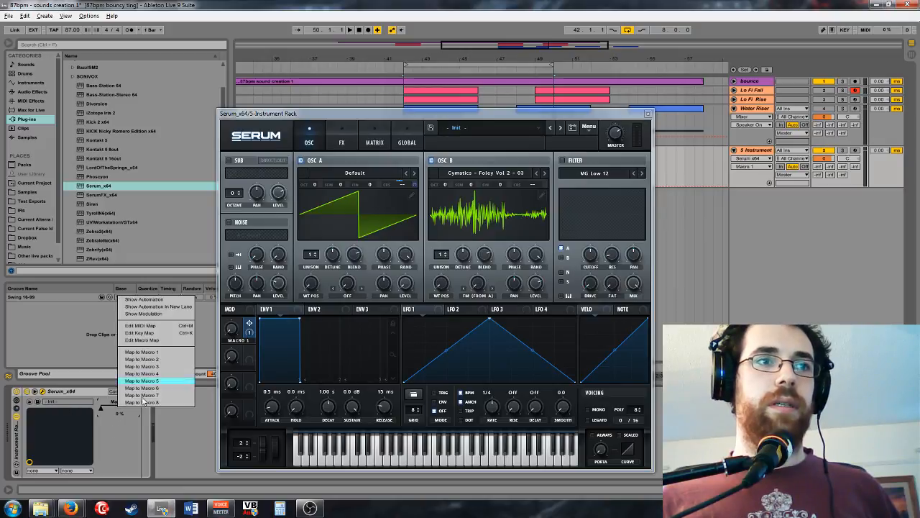
{"action": "left_click", "coordinate": [143, 357]}
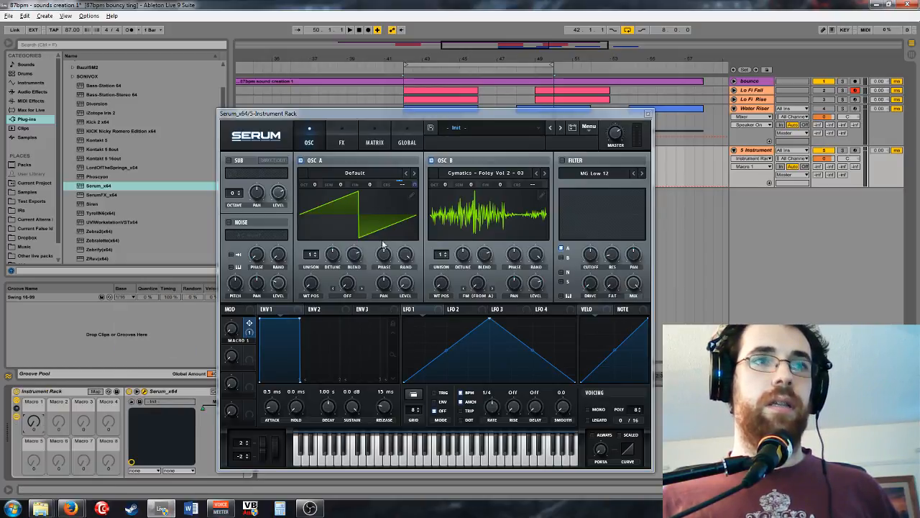
Step: Close the Serum window and automate the rack's Macro 1 from maximum at bar 42 to zero at bar 46 and back to maximum at bar 50
{"action": "left_click", "coordinate": [648, 114]}
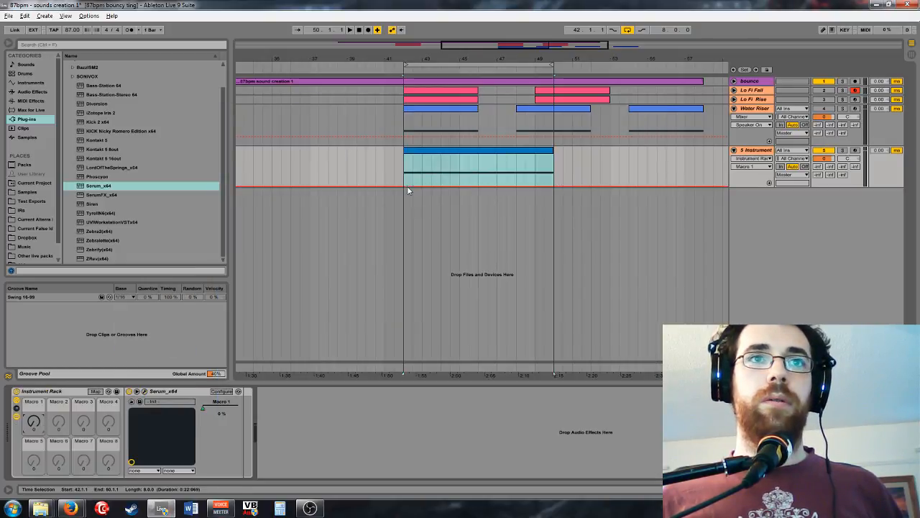
{"action": "left_click", "coordinate": [407, 185]}
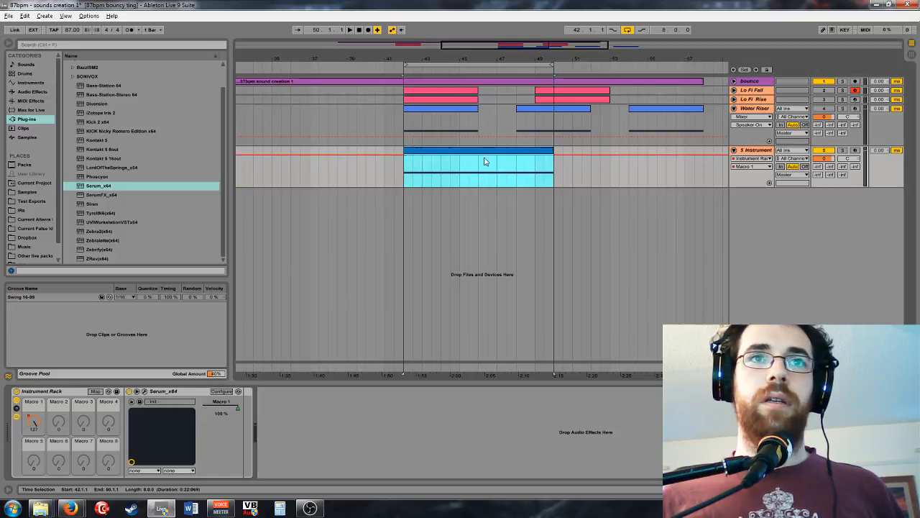
{"action": "left_click_drag", "start_coordinate": [485, 154], "coordinate": [478, 186]}
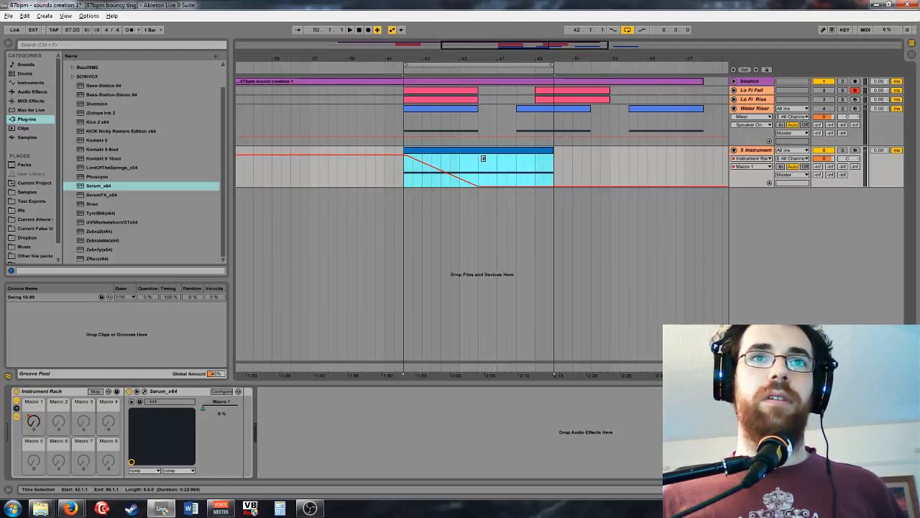
{"action": "left_click", "coordinate": [581, 172]}
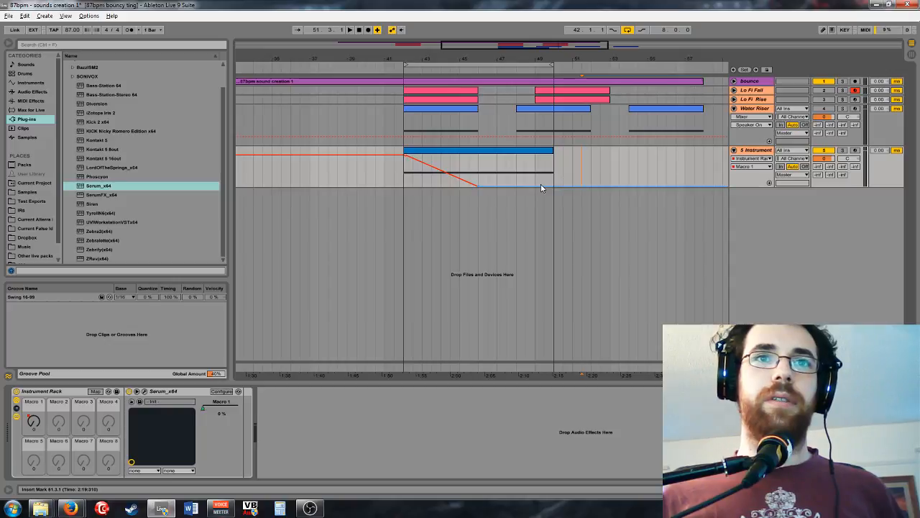
{"action": "left_click_drag", "start_coordinate": [538, 184], "coordinate": [538, 158]}
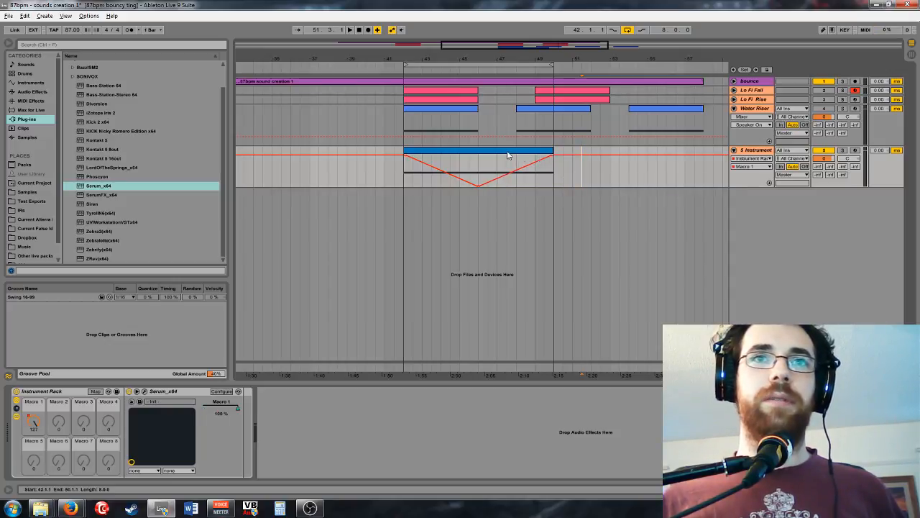
Step: Reopen Serum, play the loop and raise oscillator B's FM (from A) warp amount
{"action": "left_click", "coordinate": [145, 391]}
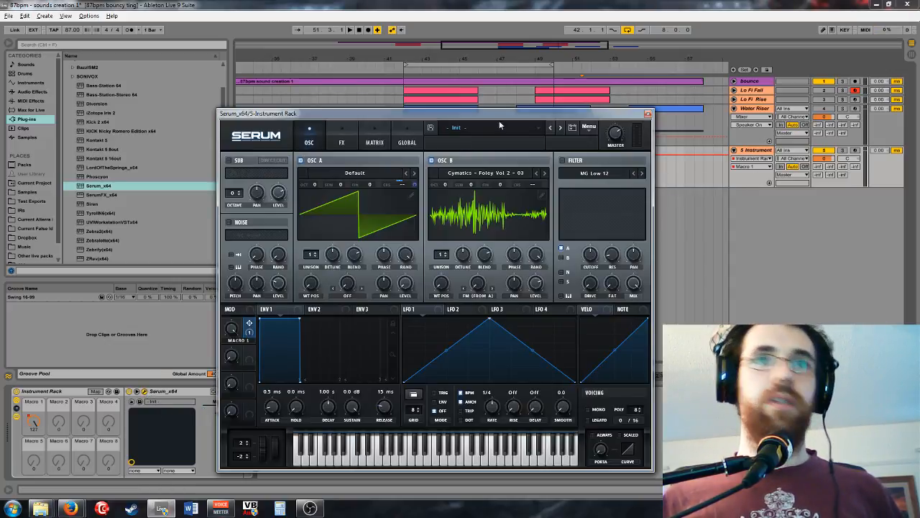
{"action": "key", "text": "space"}
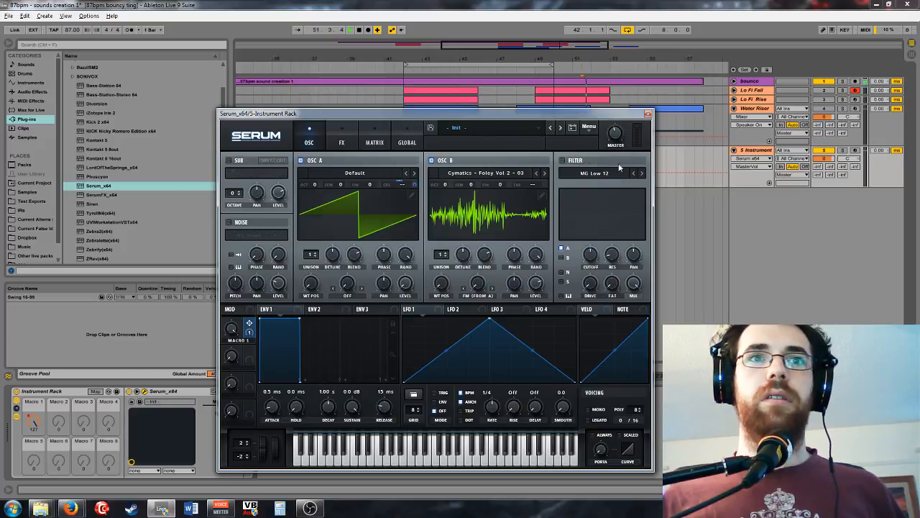
{"action": "left_click", "coordinate": [452, 63]}
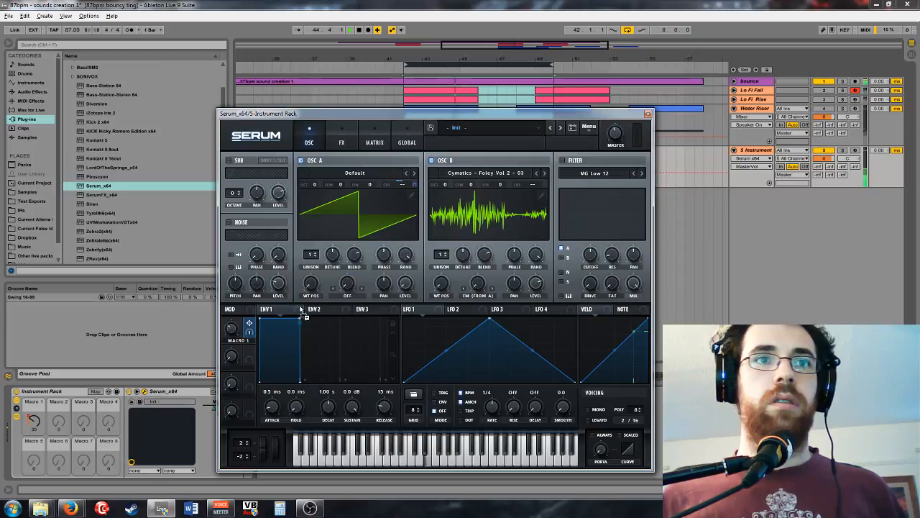
{"action": "left_click_drag", "start_coordinate": [248, 330], "coordinate": [479, 284]}
{"action": "left_click_drag", "start_coordinate": [479, 251], "coordinate": [486, 227]}
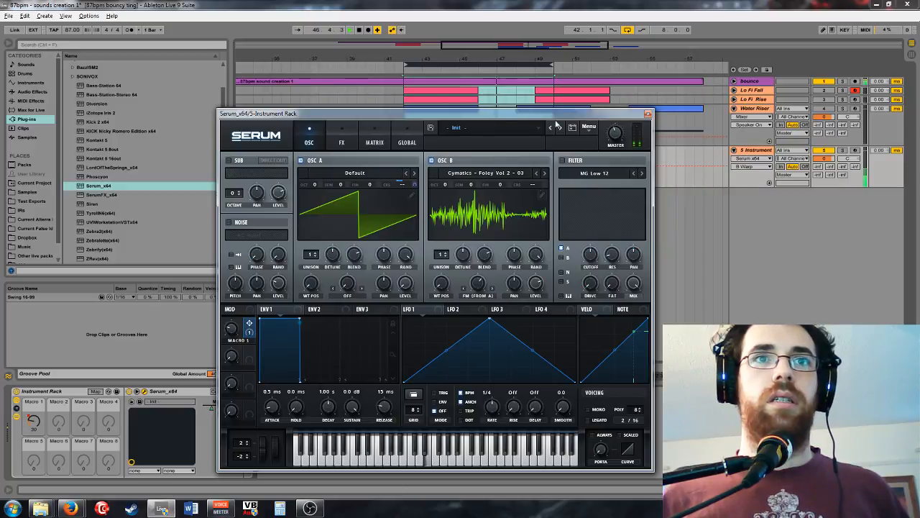
Step: Switch oscillator B's waveform display to the 3D view and raise its wavetable position to about 240
{"action": "left_click", "coordinate": [472, 191]}
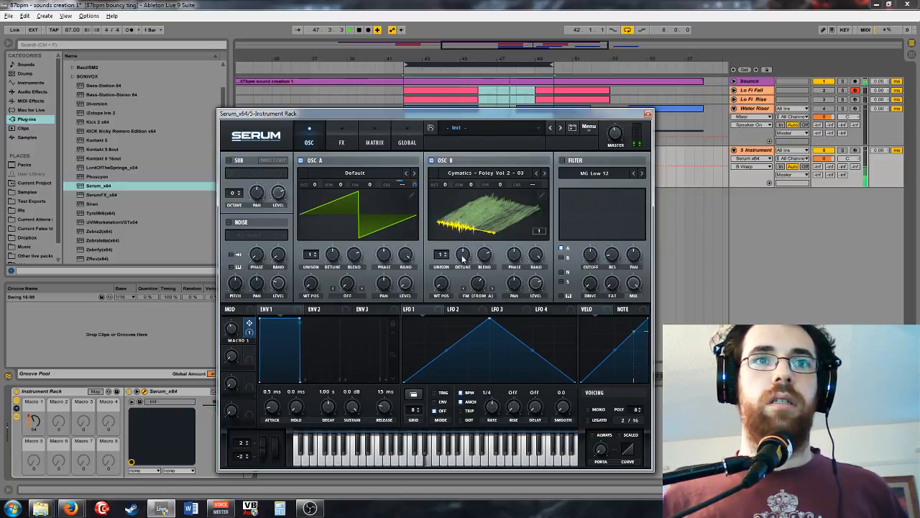
{"action": "left_click_drag", "start_coordinate": [441, 282], "coordinate": [448, 258]}
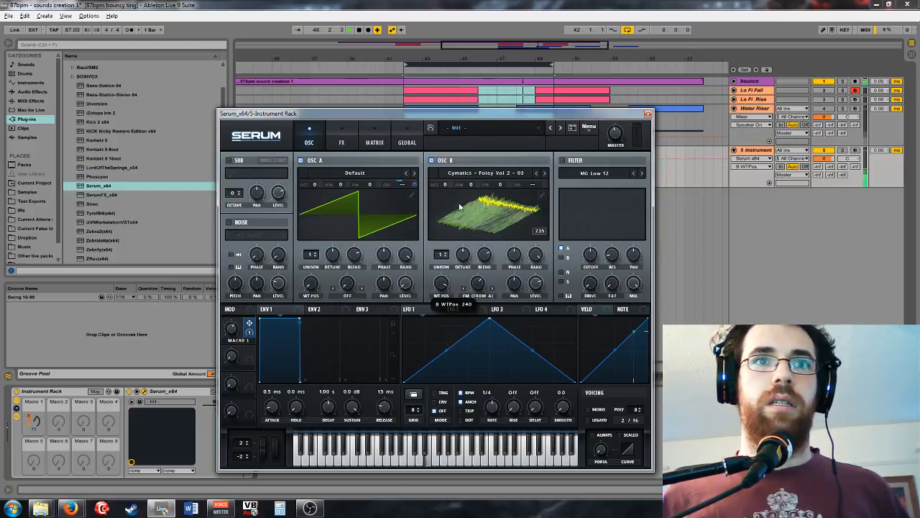
Step: Try the Harmonic Square 2 wavetable in oscillator B at wavetable position 107 with a slightly adjusted FM amount
{"action": "left_click", "coordinate": [486, 173]}
{"action": "mouse_move", "coordinate": [518, 226]}
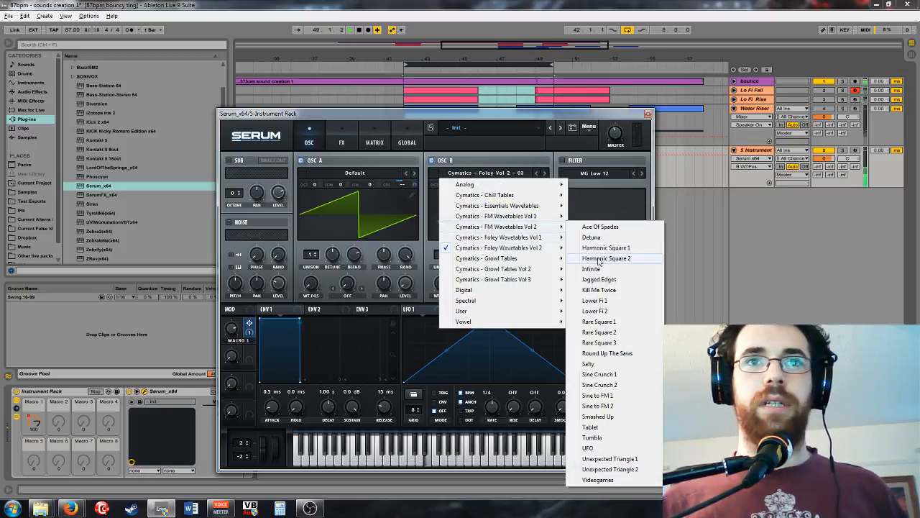
{"action": "left_click", "coordinate": [601, 261]}
{"action": "left_click_drag", "start_coordinate": [441, 282], "coordinate": [427, 336]}
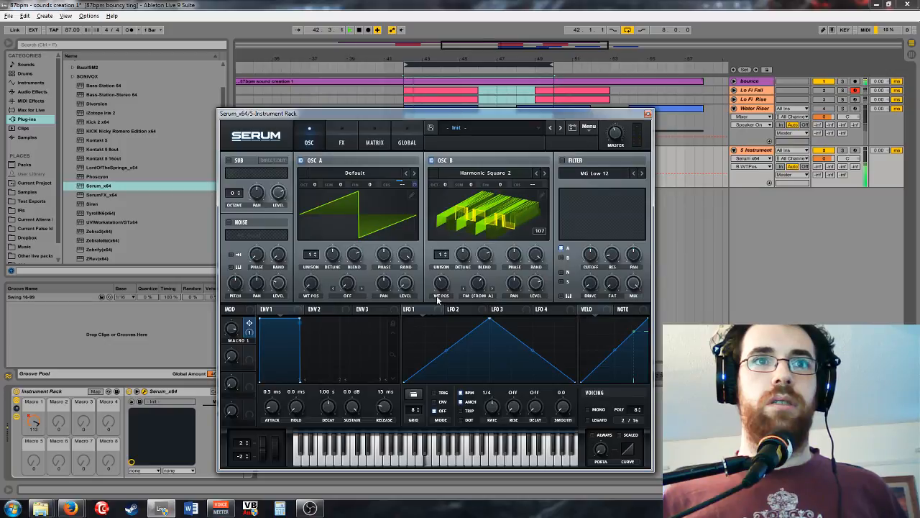
{"action": "left_click_drag", "start_coordinate": [476, 284], "coordinate": [474, 289]}
{"action": "left_click", "coordinate": [613, 134]}
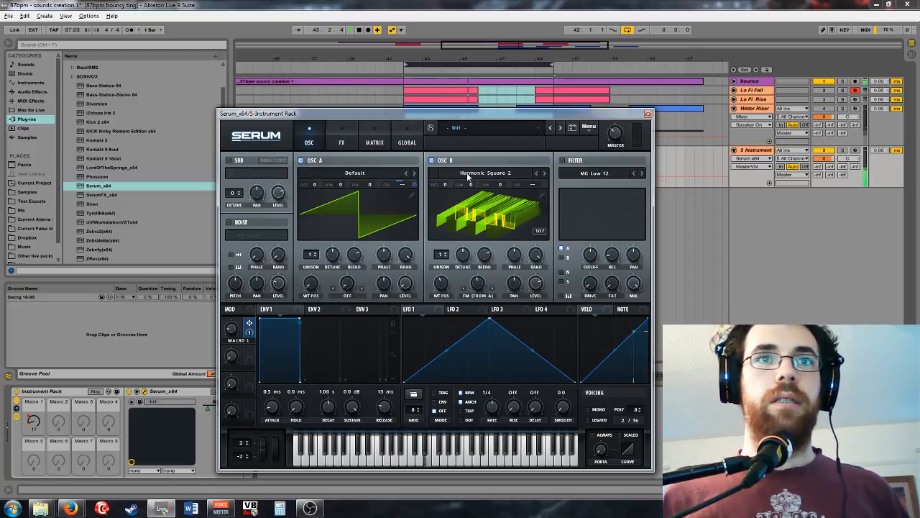
Step: Load the Salty wavetable from Cymatics - FM Wavetables Vol 2 into oscillator B, set its position to 124 and stop playback
{"action": "left_click", "coordinate": [444, 176]}
{"action": "mouse_move", "coordinate": [505, 225]}
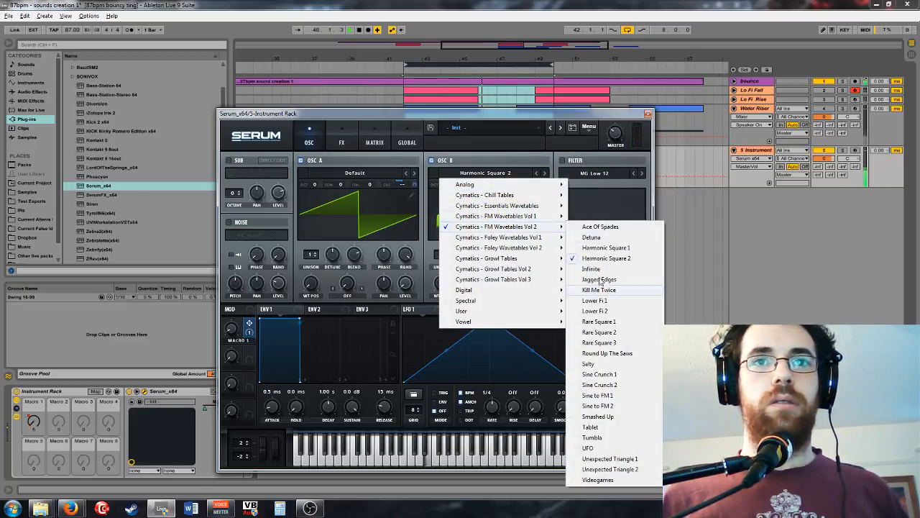
{"action": "left_click", "coordinate": [612, 364]}
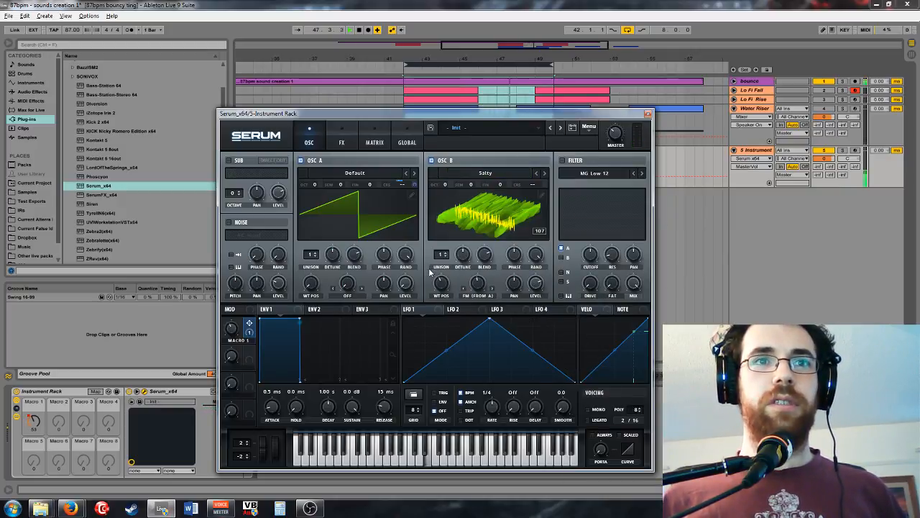
{"action": "left_click_drag", "start_coordinate": [441, 284], "coordinate": [498, 288]}
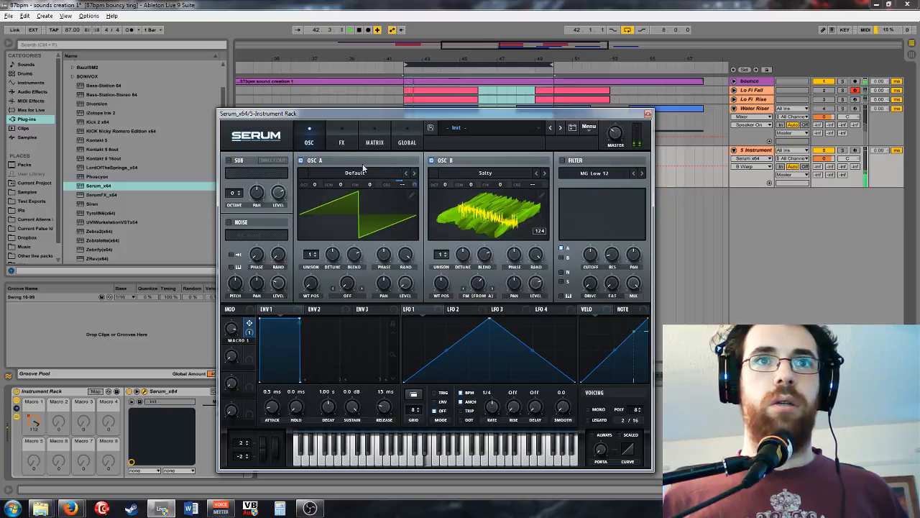
{"action": "key", "text": "space"}
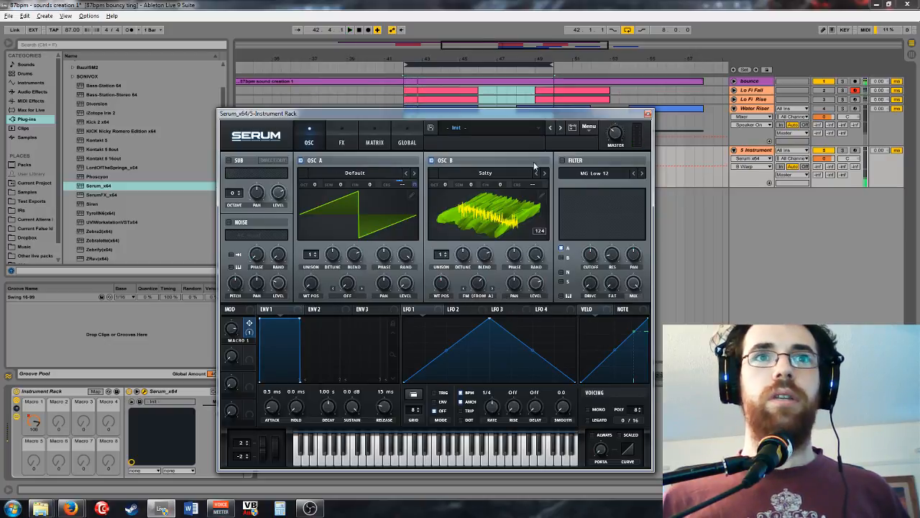
Step: Bypass the Macro 1 modulator on oscillator A's coarse pitch and audition the loop while adjusting oscillator B's FM warp amount
{"action": "left_click", "coordinate": [431, 160]}
{"action": "left_click", "coordinate": [431, 160]}
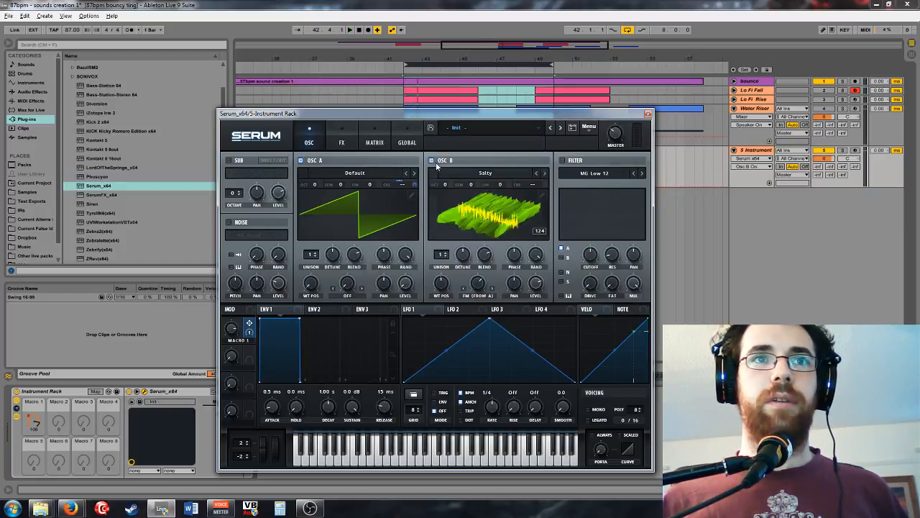
{"action": "right_click", "coordinate": [414, 182]}
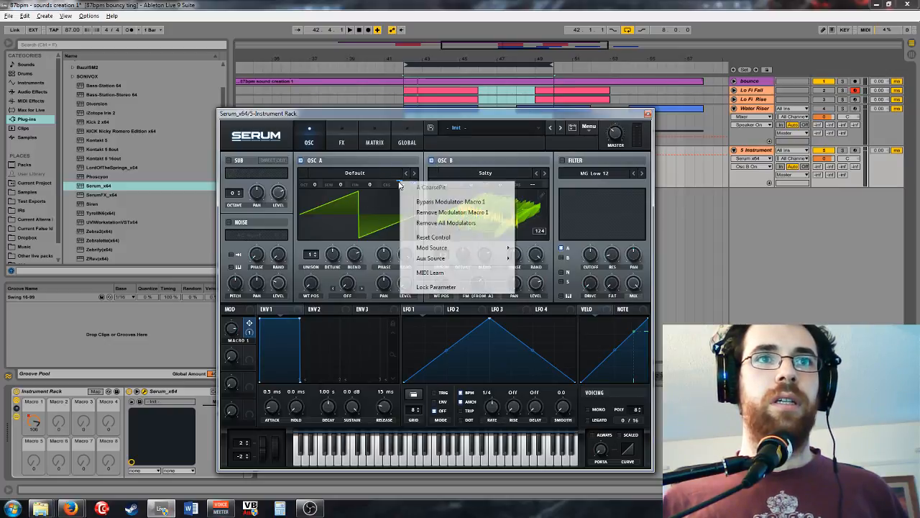
{"action": "left_click", "coordinate": [442, 206]}
{"action": "key", "text": "space"}
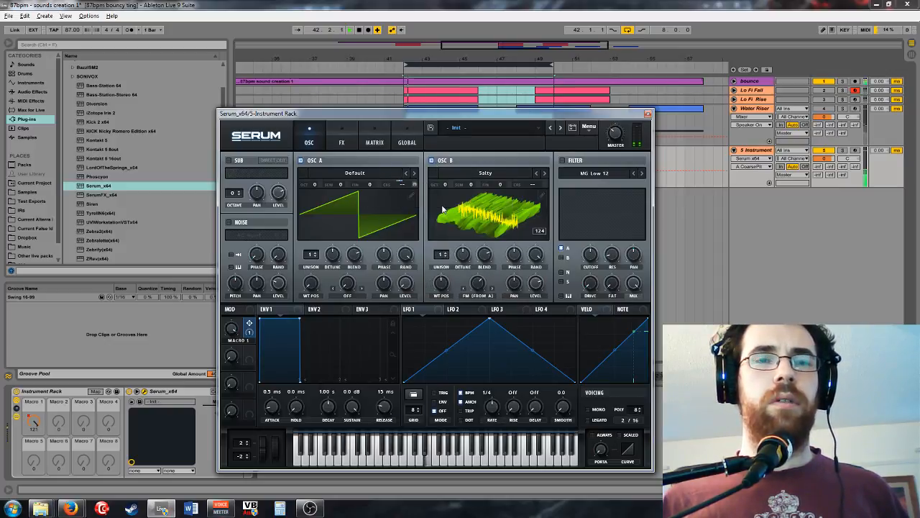
{"action": "left_click", "coordinate": [483, 282]}
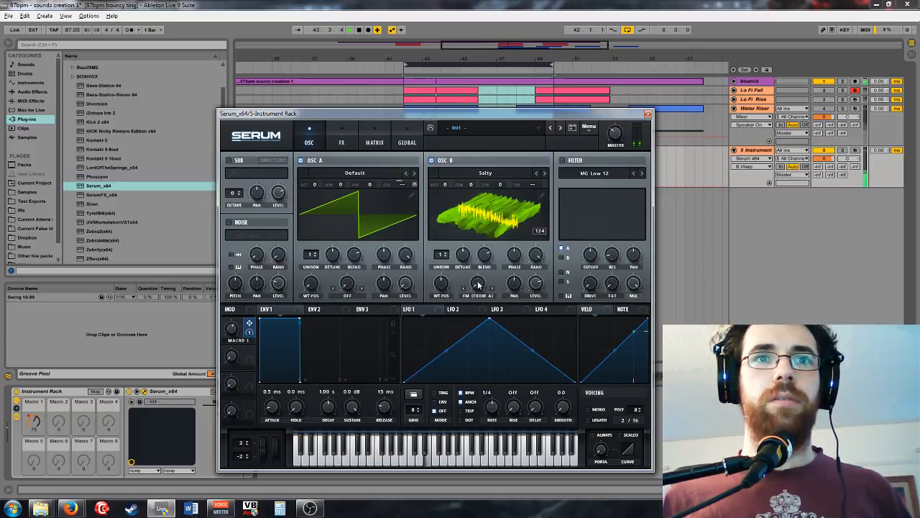
{"action": "key", "text": "space"}
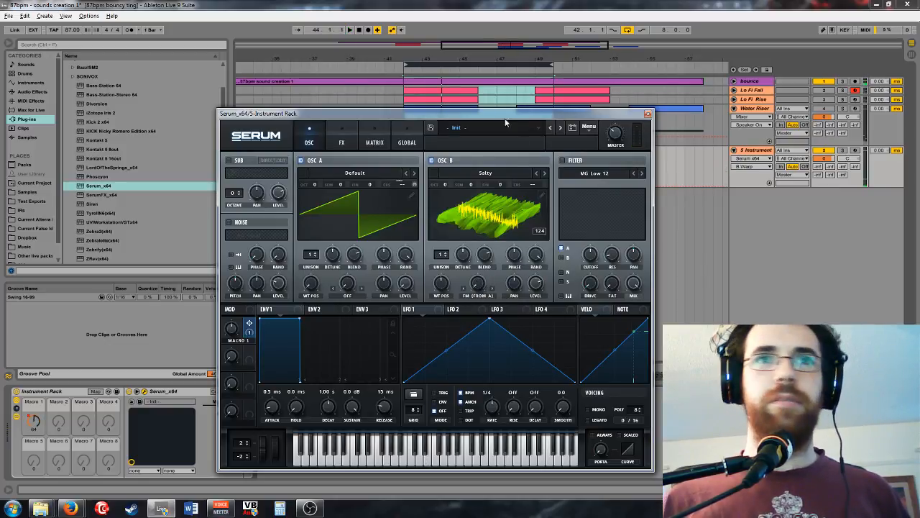
Step: Set oscillator A's warp mode to FM (from B), switching oscillator B's own warp off
{"action": "left_click", "coordinate": [371, 140]}
{"action": "left_click", "coordinate": [304, 134]}
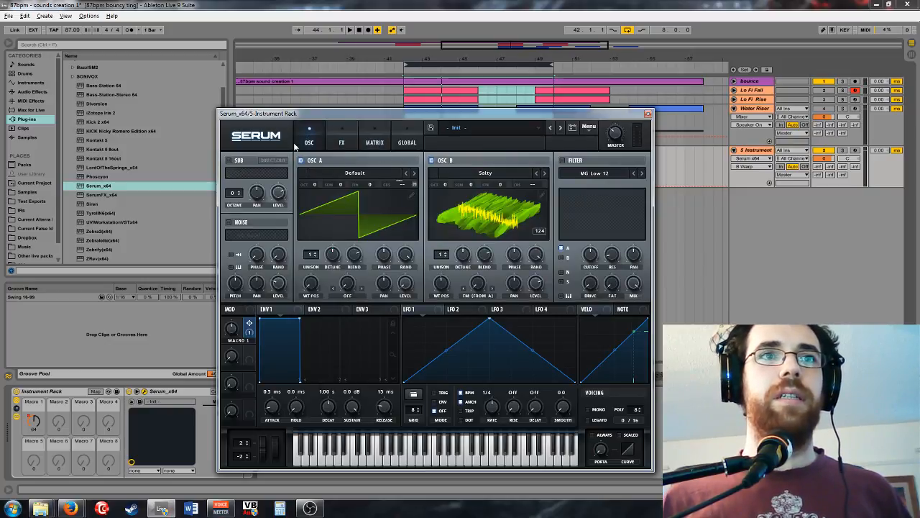
{"action": "left_click", "coordinate": [344, 296]}
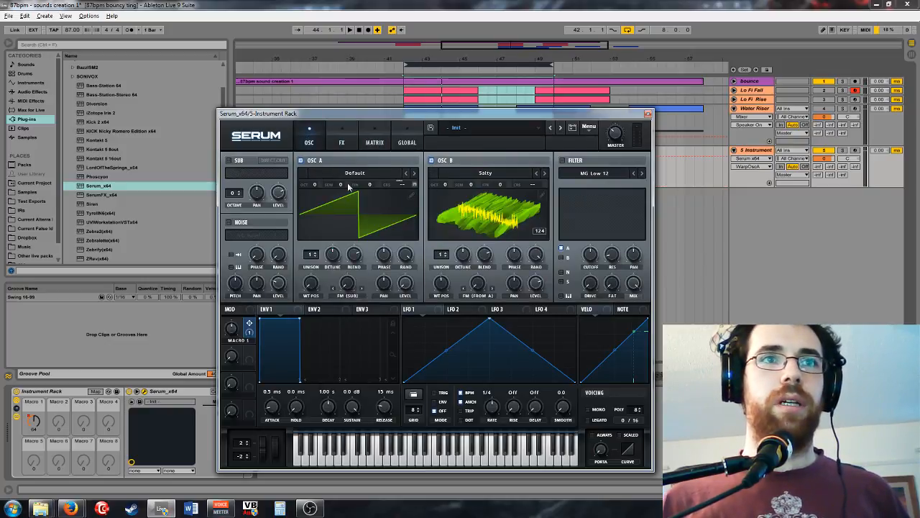
{"action": "right_click", "coordinate": [346, 279]}
{"action": "left_click", "coordinate": [344, 303]}
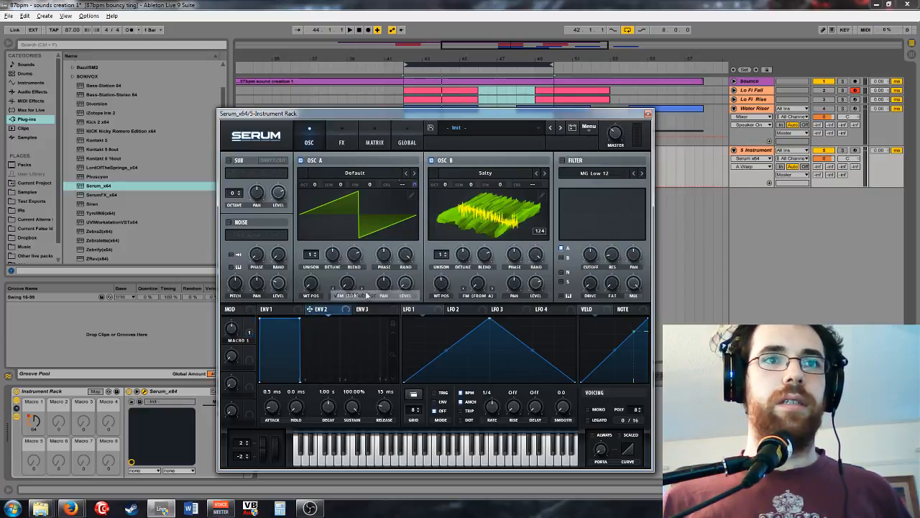
{"action": "left_click", "coordinate": [348, 295]}
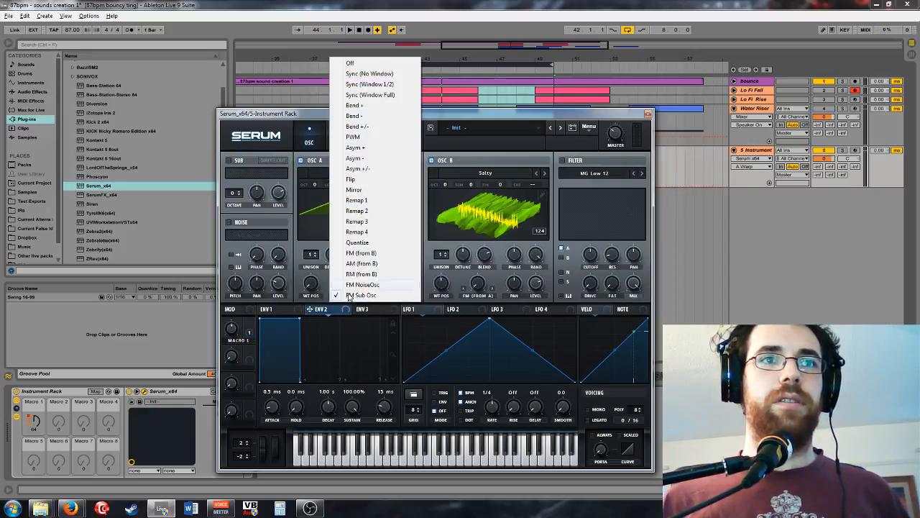
{"action": "left_click", "coordinate": [361, 252]}
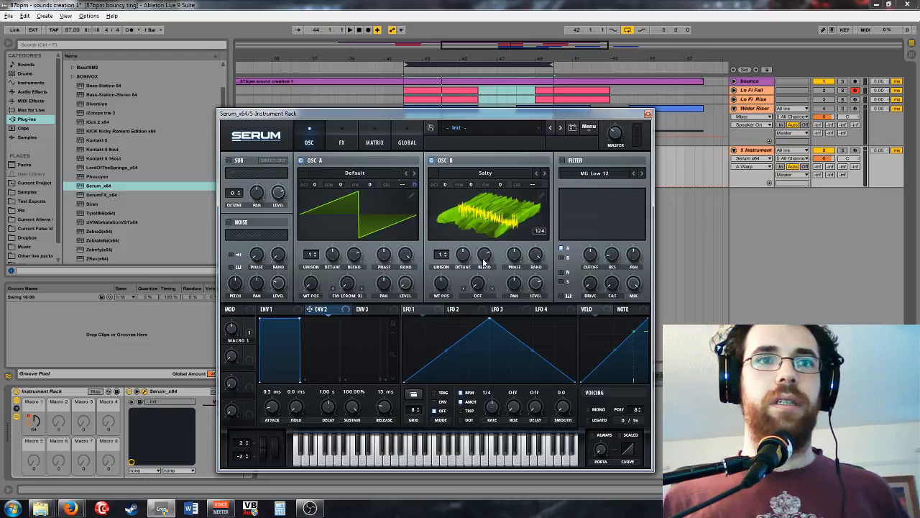
Step: Load the Salty wavetable from Cymatics - FM Wavetables Vol 2 into oscillator A
{"action": "left_click", "coordinate": [352, 171]}
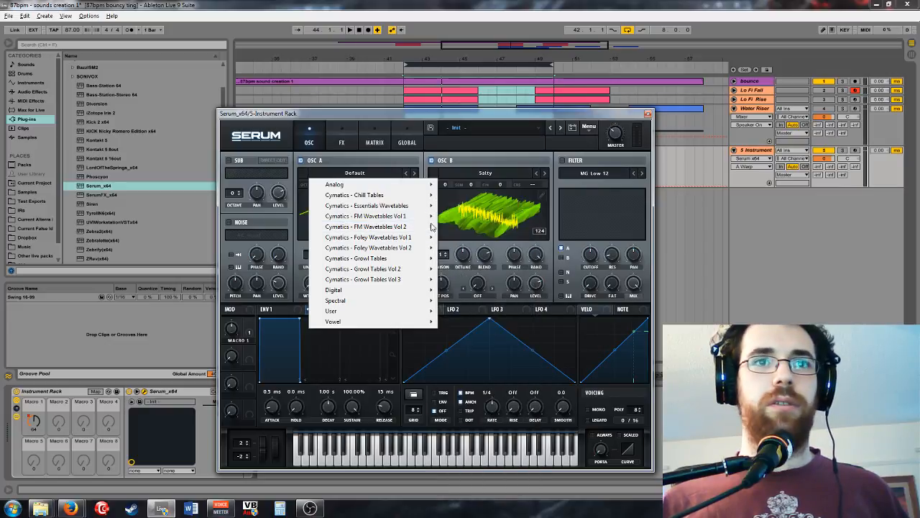
{"action": "mouse_move", "coordinate": [428, 227]}
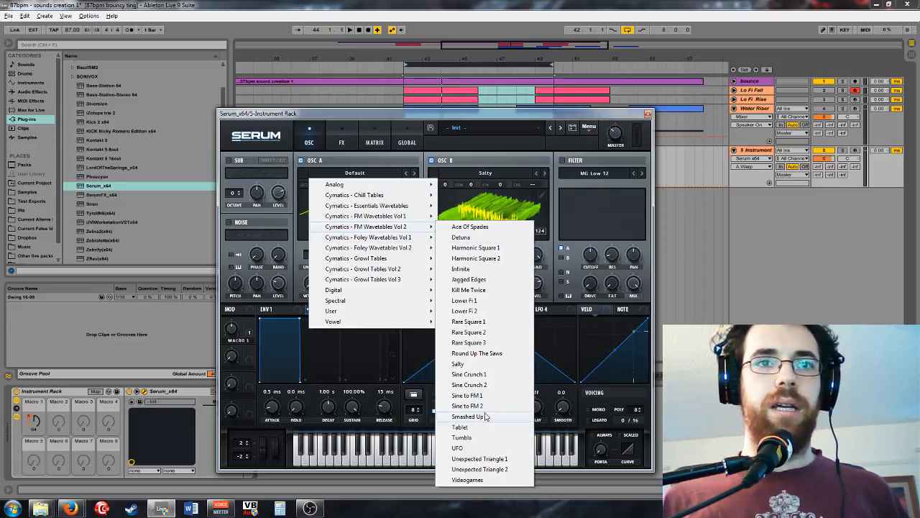
{"action": "left_click", "coordinate": [465, 364]}
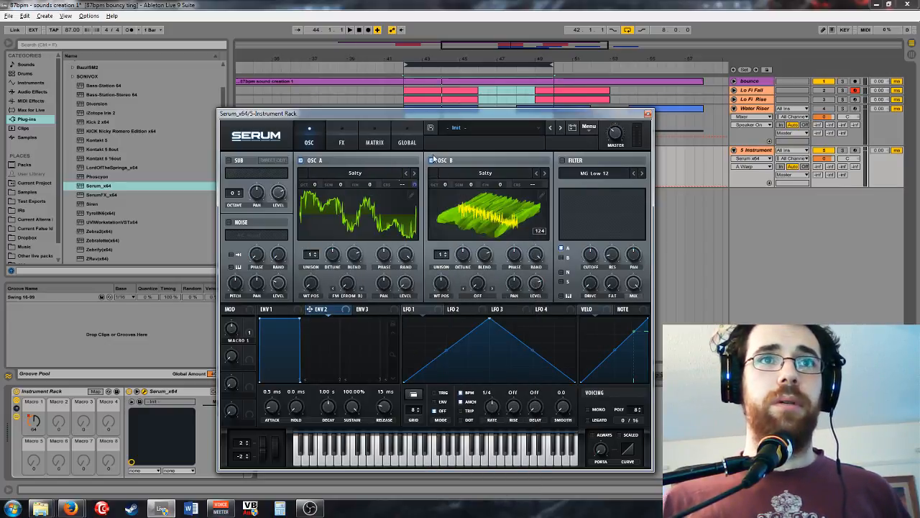
Step: Load the analog Basic Shapes wavetable into oscillator B and lower its wavetable position to the sine wave
{"action": "left_click", "coordinate": [474, 174]}
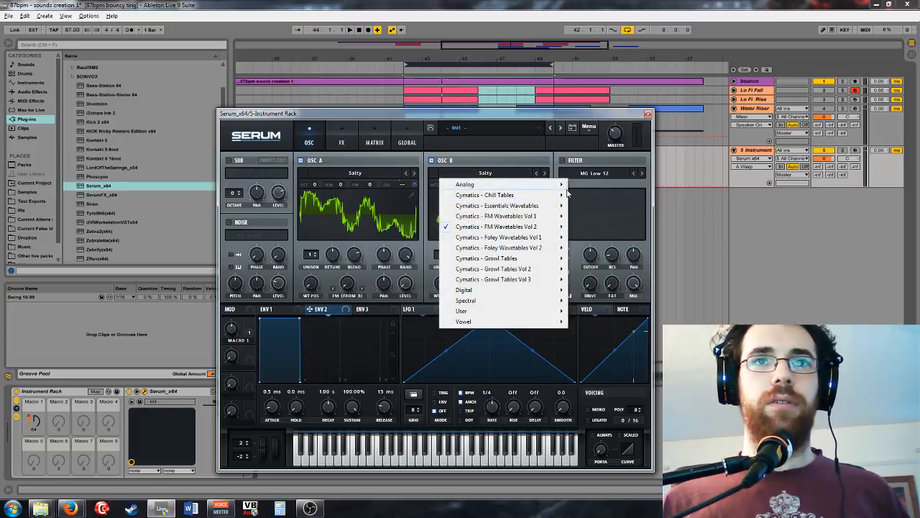
{"action": "mouse_move", "coordinate": [557, 187]}
{"action": "left_click", "coordinate": [592, 228]}
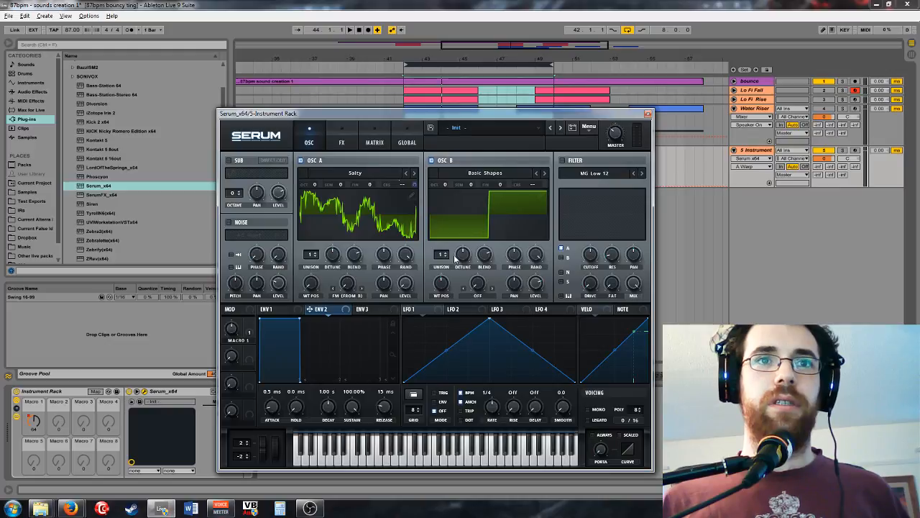
{"action": "left_click_drag", "start_coordinate": [438, 293], "coordinate": [429, 320]}
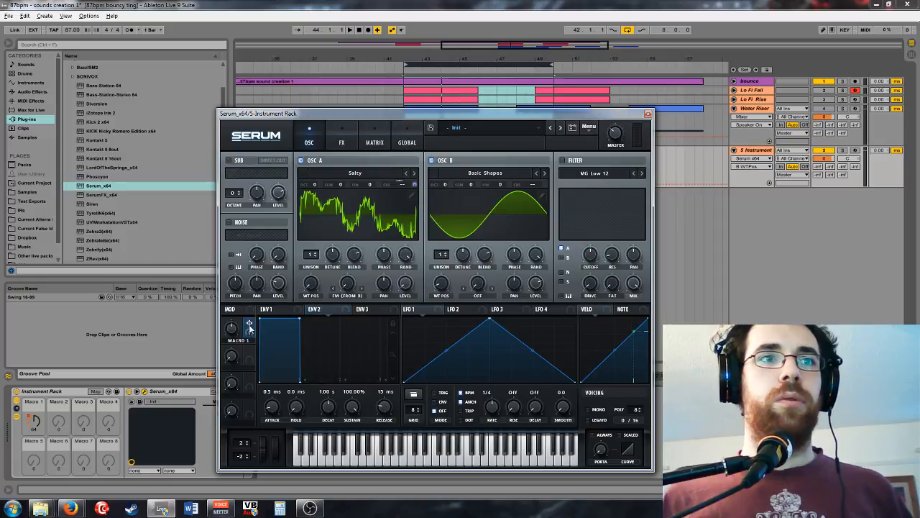
Step: Assign Macro 1 to oscillator B's coarse pitch and audition the loop with oscillator A's FM warp around 20% and oscillator B's level turned down
{"action": "left_click", "coordinate": [350, 288]}
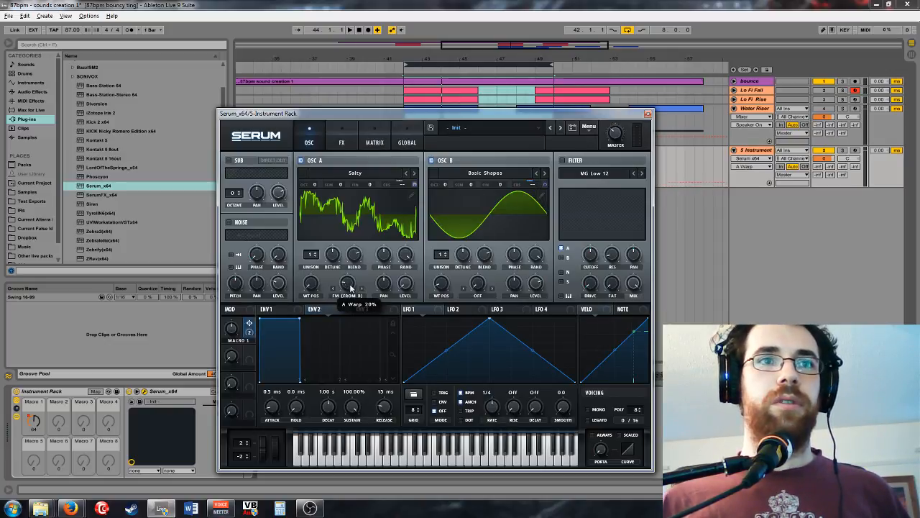
{"action": "key", "text": "space"}
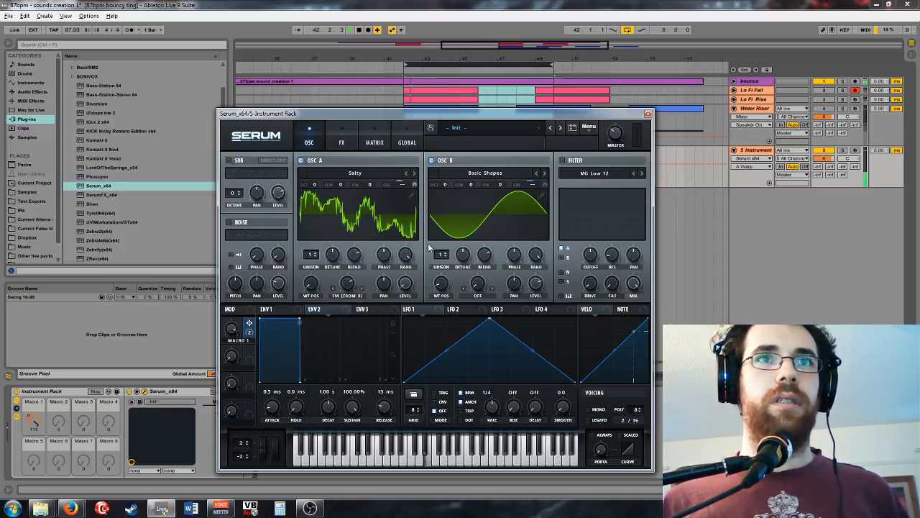
{"action": "left_click", "coordinate": [405, 283]}
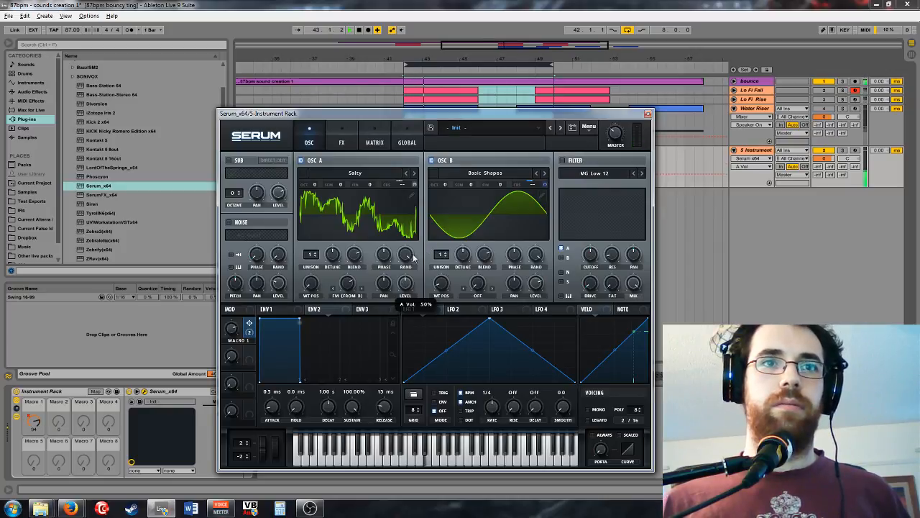
{"action": "left_click_drag", "start_coordinate": [542, 281], "coordinate": [538, 451]}
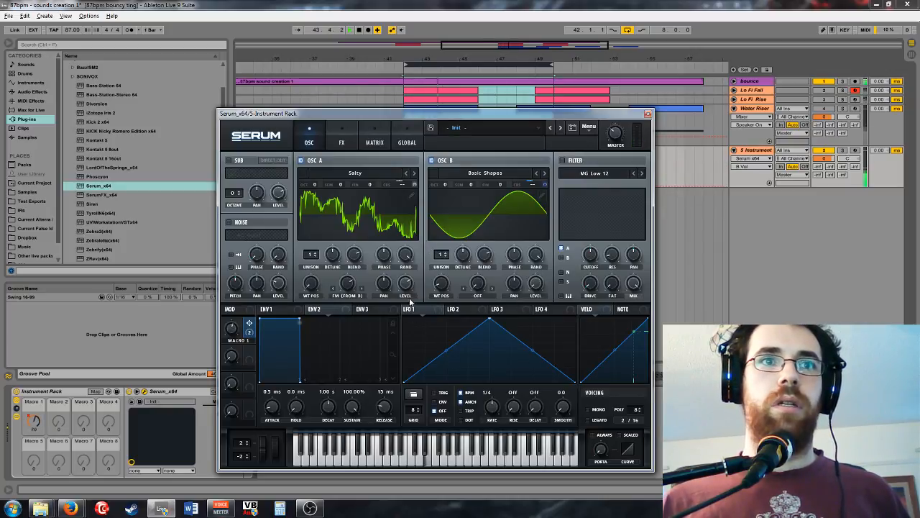
Step: Fine-tune oscillator A's level, FM warp amount and wavetable position while the loop plays
{"action": "left_click_drag", "start_coordinate": [412, 287], "coordinate": [412, 284]}
{"action": "left_click", "coordinate": [349, 284]}
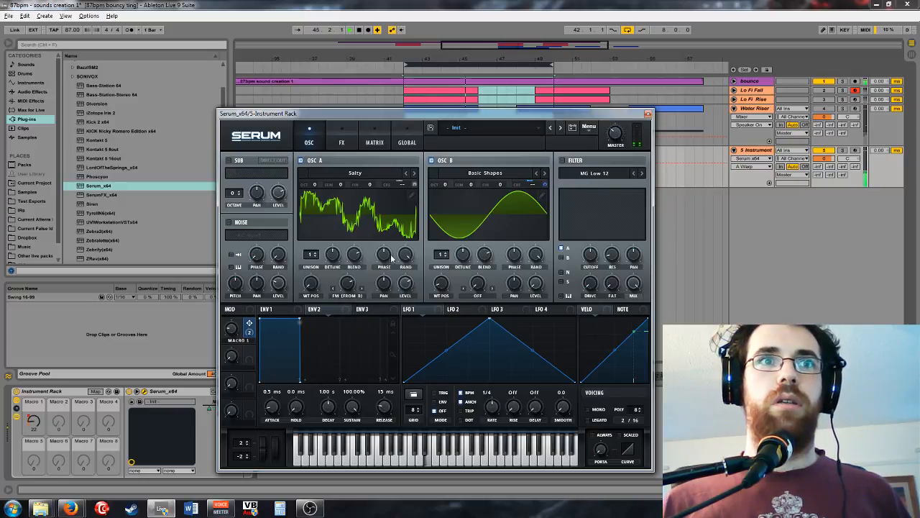
{"action": "left_click_drag", "start_coordinate": [307, 292], "coordinate": [302, 343]}
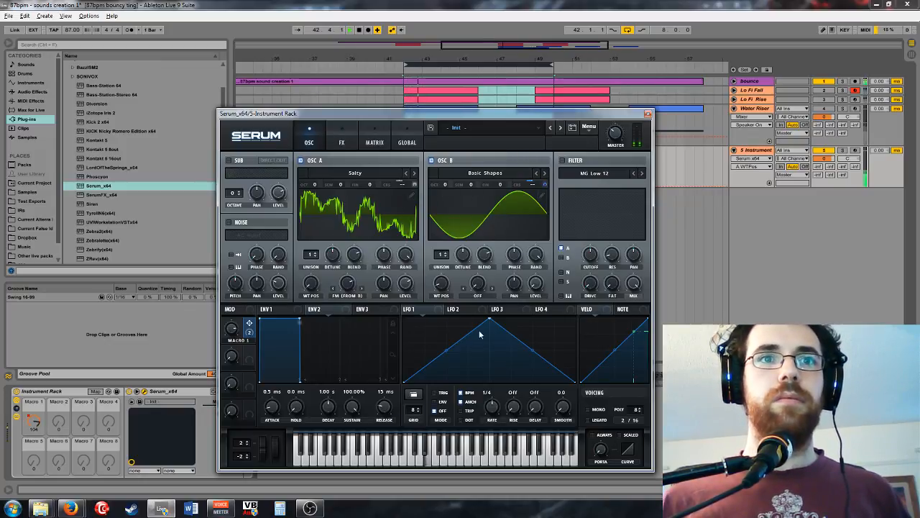
Step: Turn off tempo sync for LFO 1 and reshape it into a downward curve that starts at full height
{"action": "left_click", "coordinate": [461, 392]}
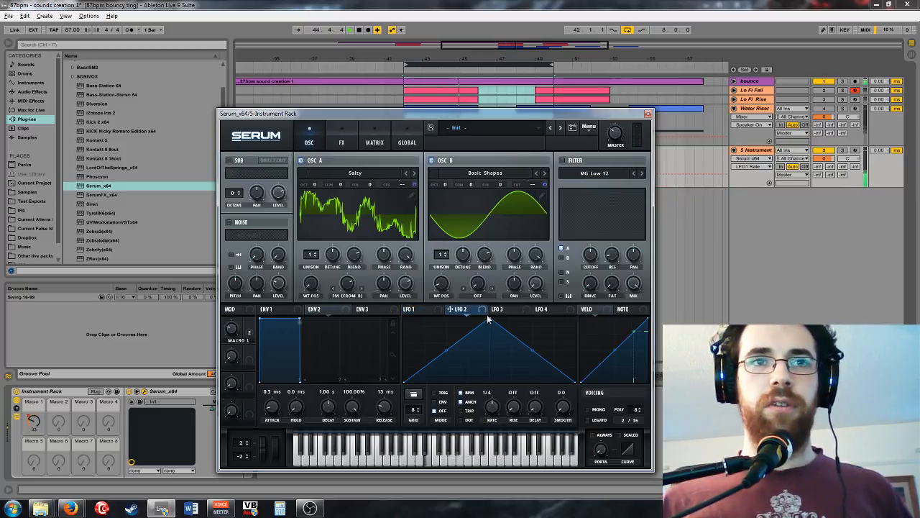
{"action": "left_click_drag", "start_coordinate": [491, 320], "coordinate": [404, 318]}
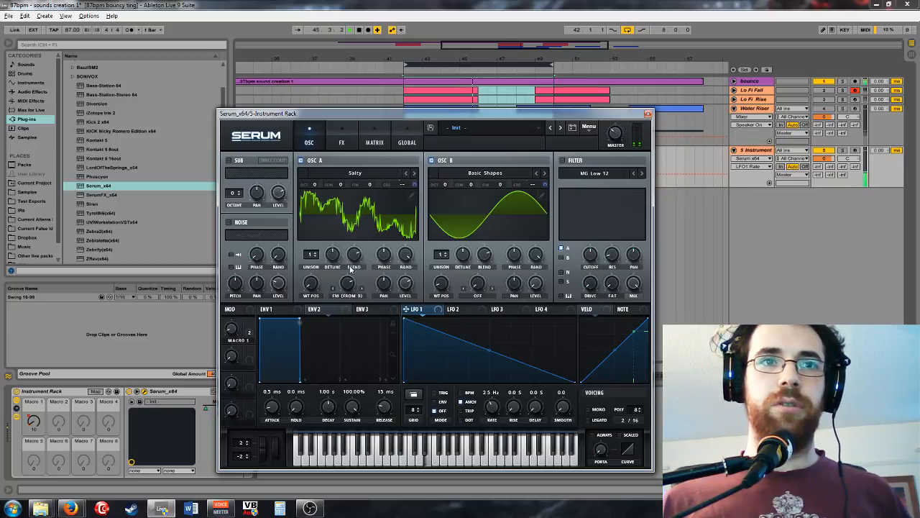
{"action": "left_click_drag", "start_coordinate": [490, 350], "coordinate": [484, 359]}
Step: Modulate oscillator A's level with LFO 1 and control the LFO's rate with Macro 1 from a base of about 3.1 Hz
{"action": "left_click", "coordinate": [403, 285]}
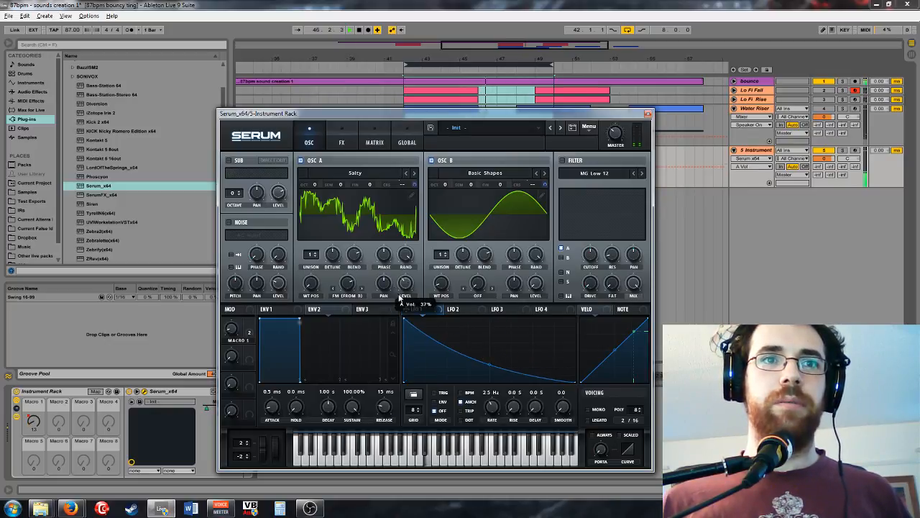
{"action": "left_click_drag", "start_coordinate": [403, 282], "coordinate": [403, 274]}
{"action": "left_click_drag", "start_coordinate": [492, 406], "coordinate": [492, 397]}
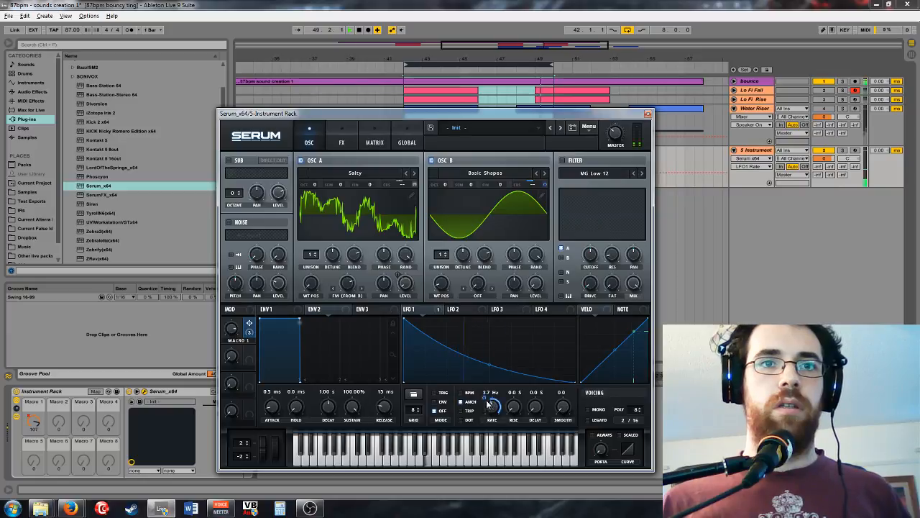
{"action": "mouse_move", "coordinate": [483, 409]}
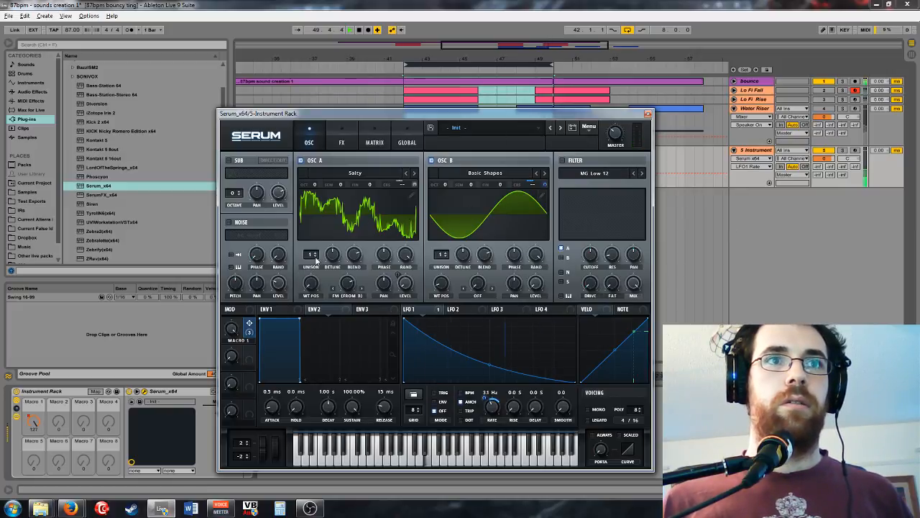
Step: Give oscillator A 4 unison voices and set the octaves to +1 for oscillator A and -1 for oscillator B
{"action": "left_click_drag", "start_coordinate": [313, 257], "coordinate": [314, 250]}
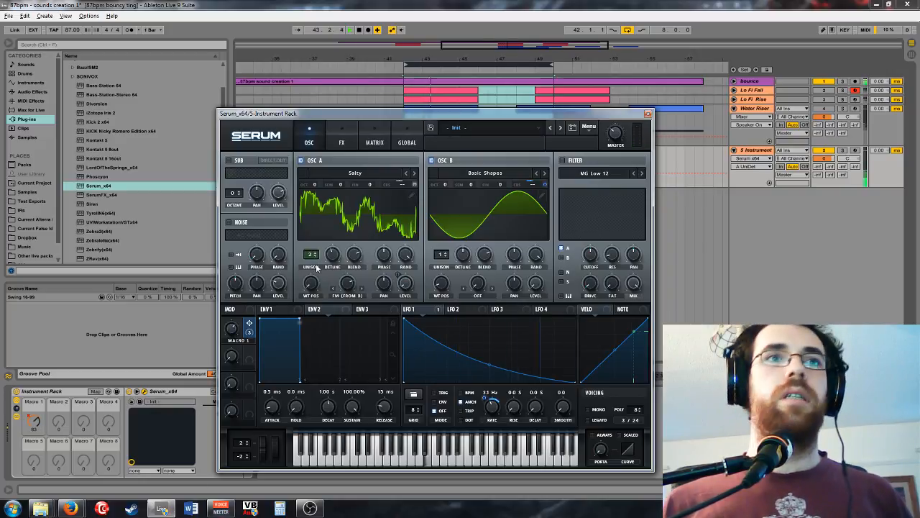
{"action": "left_click_drag", "start_coordinate": [313, 256], "coordinate": [319, 248]}
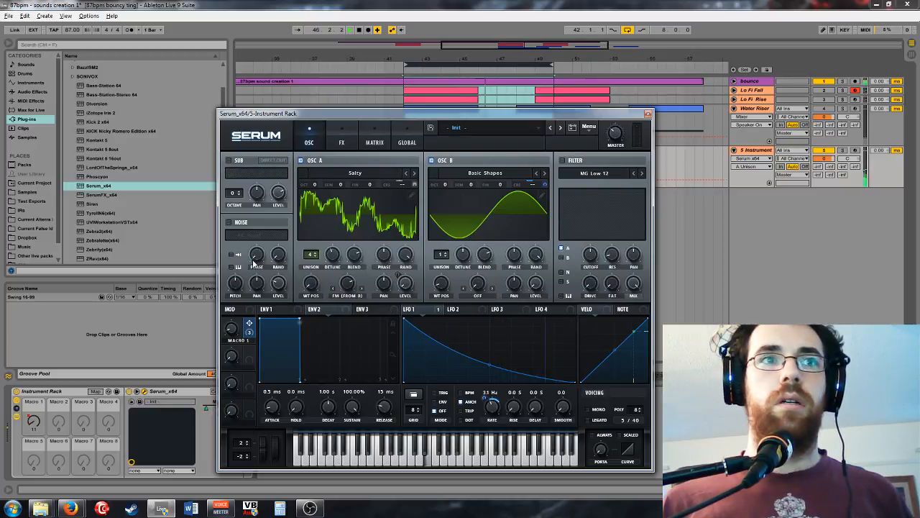
{"action": "left_click", "coordinate": [317, 185]}
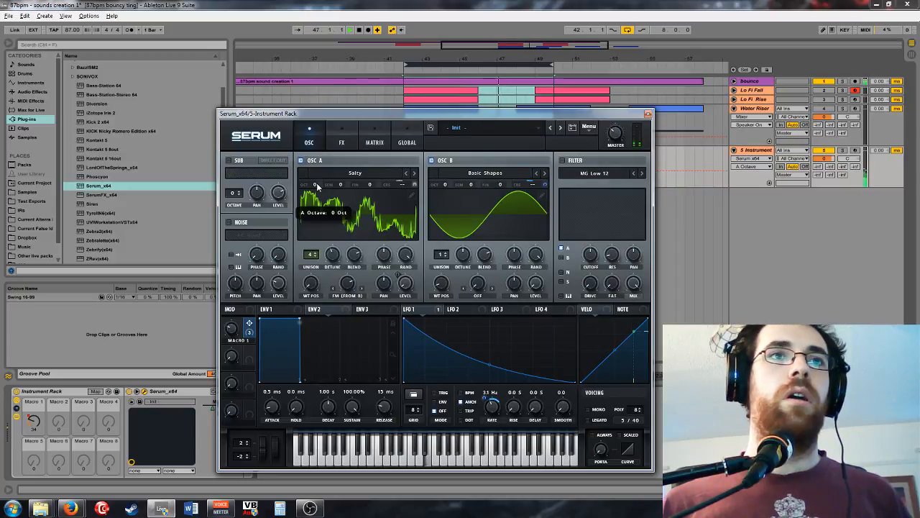
{"action": "scroll", "coordinate": [322, 184], "scroll_direction": "up", "scroll_amount": 1}
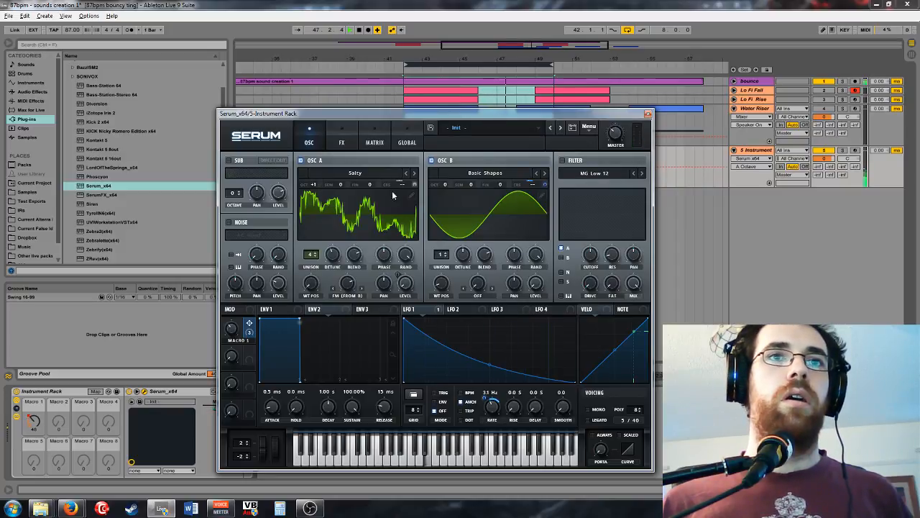
{"action": "left_click", "coordinate": [446, 186]}
{"action": "scroll", "coordinate": [444, 187], "scroll_direction": "down", "scroll_amount": 1}
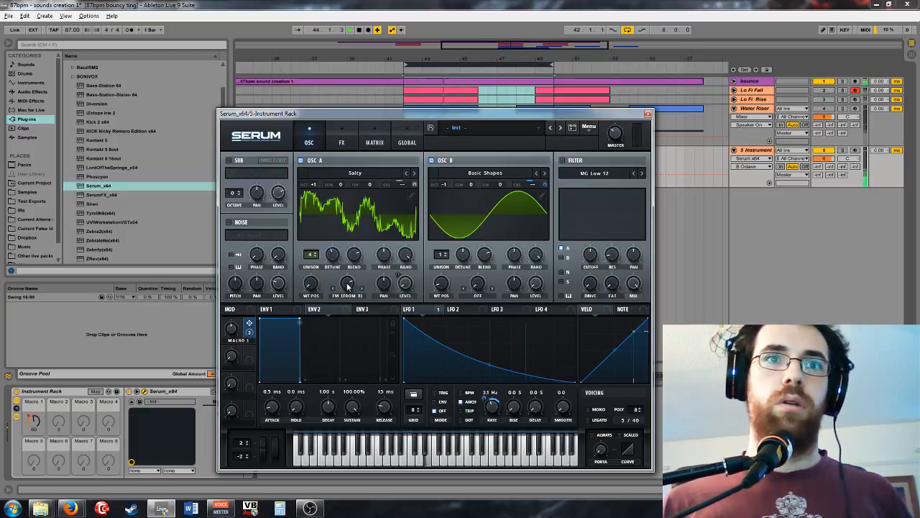
Step: Try oscillator A's FM warp at 100%, then readjust it and modulate it with Macro 1
{"action": "left_click_drag", "start_coordinate": [347, 287], "coordinate": [356, 283]}
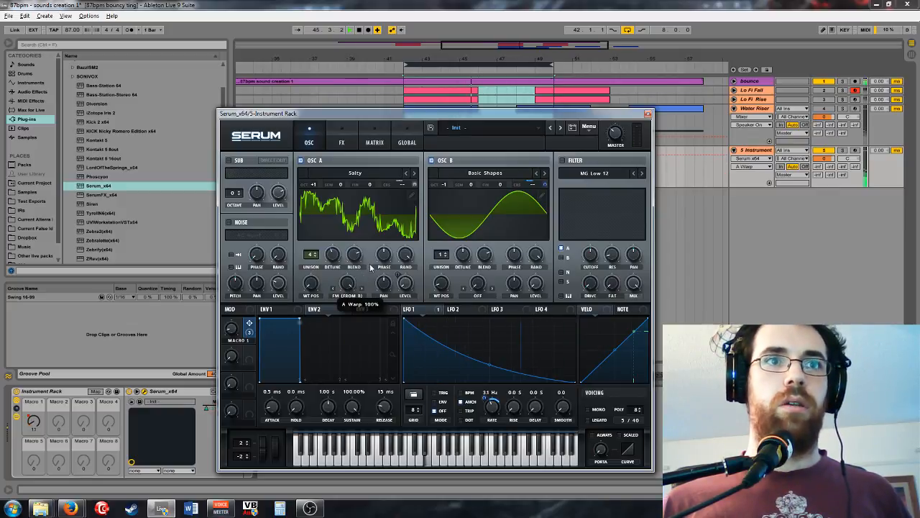
{"action": "left_click_drag", "start_coordinate": [348, 286], "coordinate": [336, 285]}
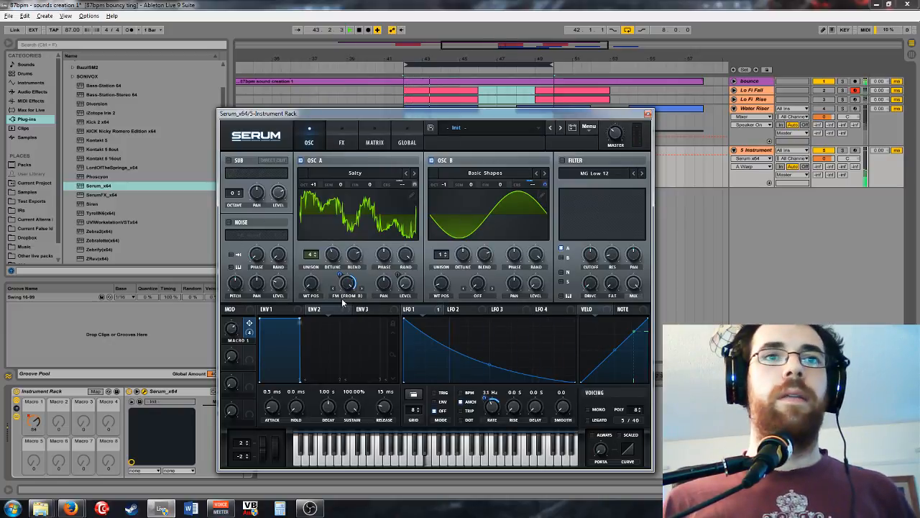
Step: Enable the filter with the Flg + flanger type and modulate its cutoff with Macro 1
{"action": "left_click", "coordinate": [589, 173]}
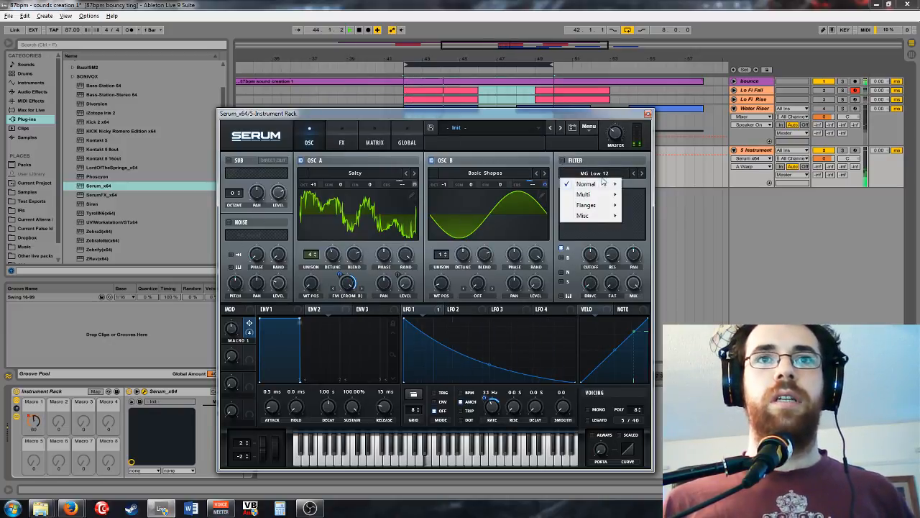
{"action": "mouse_move", "coordinate": [591, 205]}
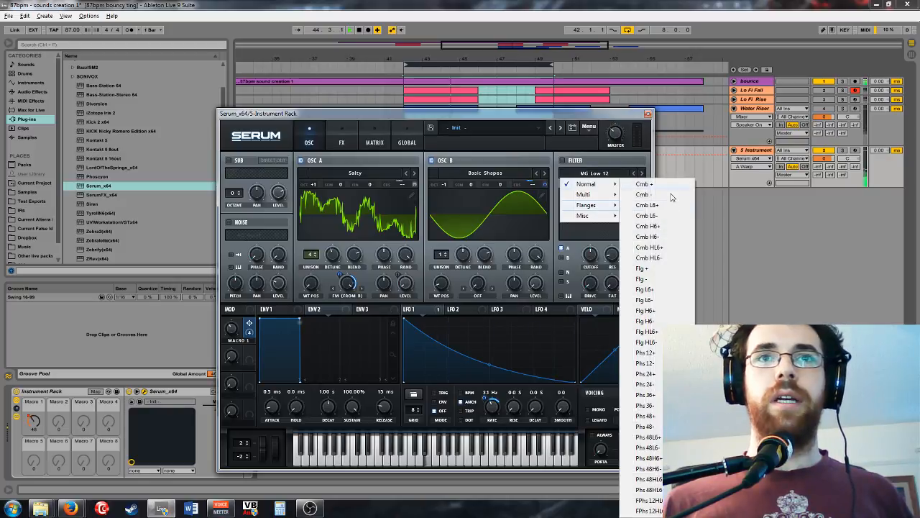
{"action": "left_click", "coordinate": [658, 269]}
{"action": "left_click_drag", "start_coordinate": [590, 254], "coordinate": [620, 259]}
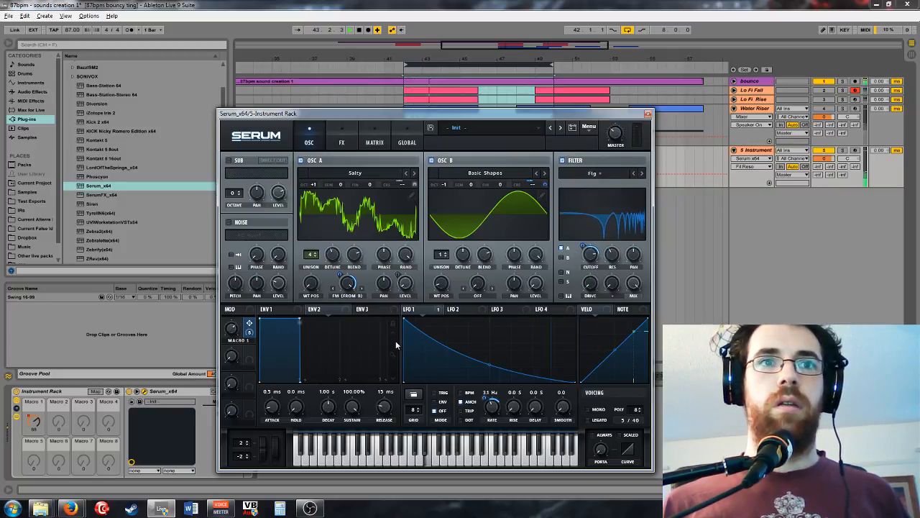
Step: Modulate the filter's resonance with LFO 1 and select the Serum instrument track
{"action": "mouse_move", "coordinate": [607, 257]}
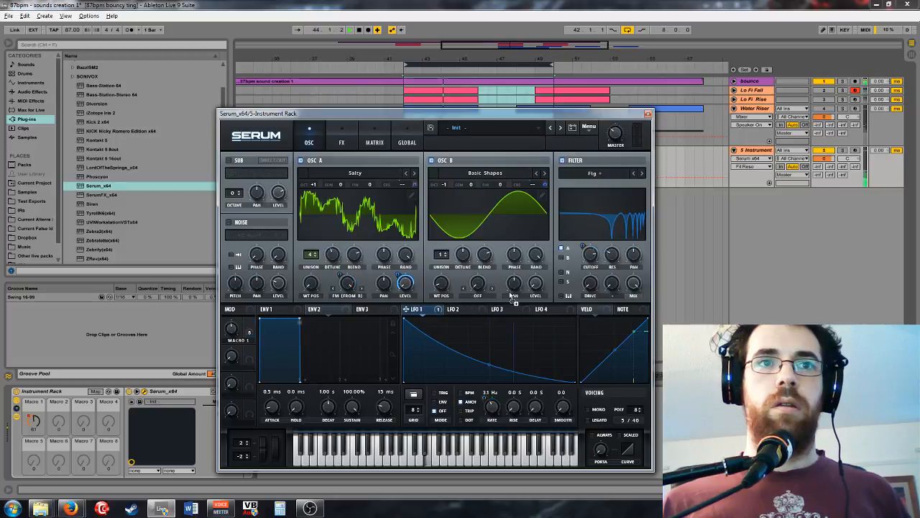
{"action": "left_click_drag", "start_coordinate": [406, 309], "coordinate": [606, 244]}
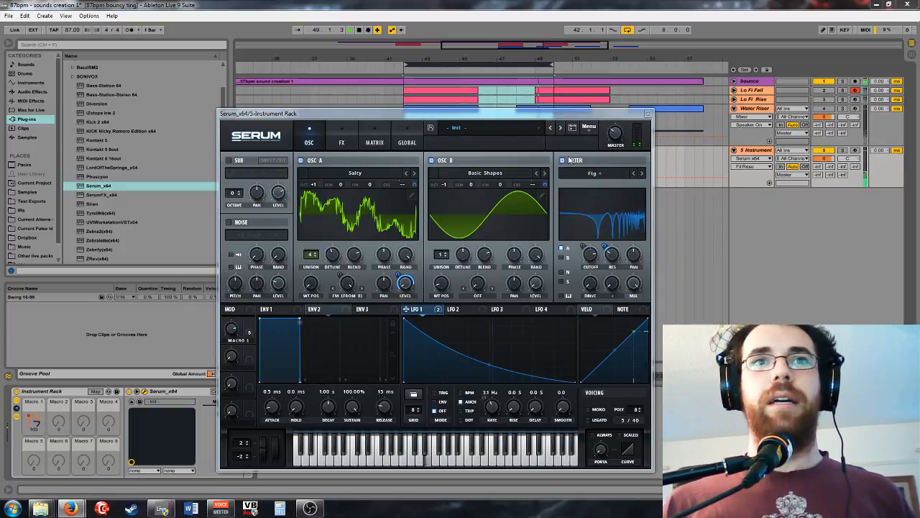
{"action": "left_click", "coordinate": [754, 149]}
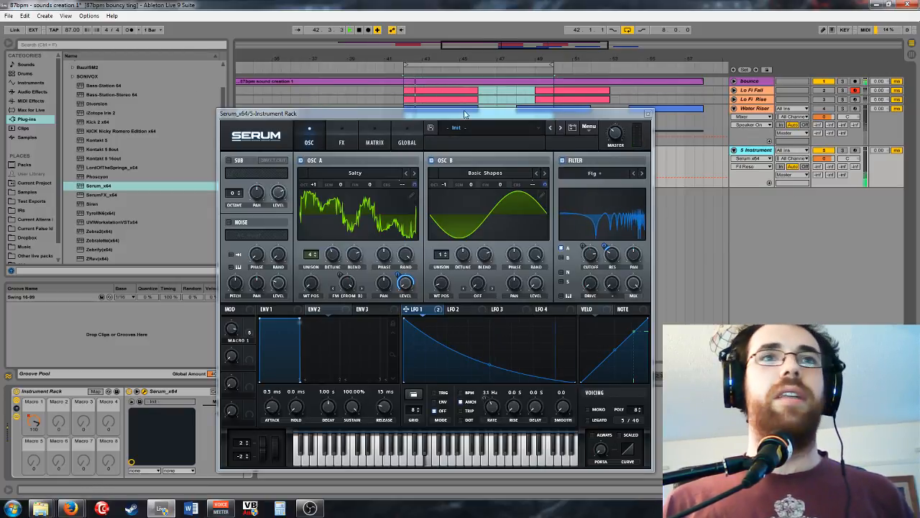
Step: Reposition the Serum window, play the loop and lower the filter's mix
{"action": "left_click", "coordinate": [724, 170]}
{"action": "key", "text": "space"}
{"action": "left_click_drag", "start_coordinate": [566, 116], "coordinate": [581, 84]}
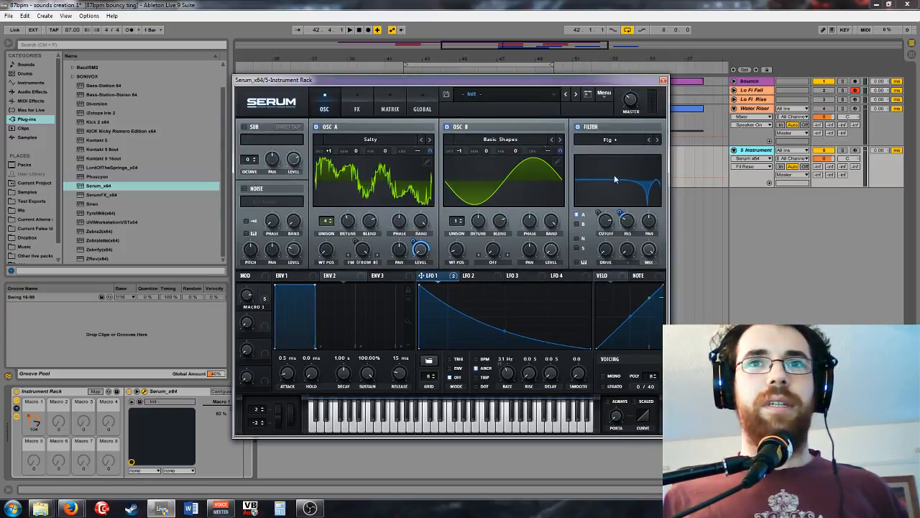
{"action": "left_click_drag", "start_coordinate": [539, 85], "coordinate": [533, 53]}
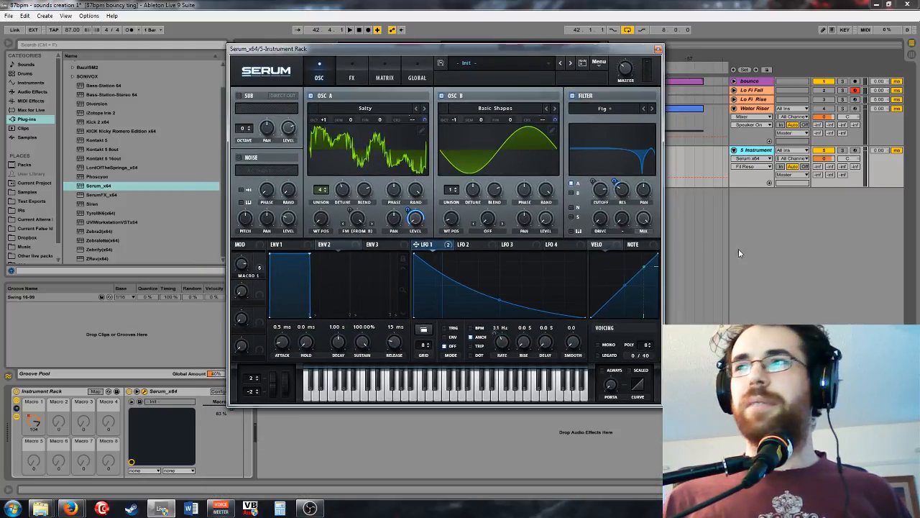
{"action": "left_click_drag", "start_coordinate": [519, 48], "coordinate": [505, 100]}
{"action": "key", "text": "space"}
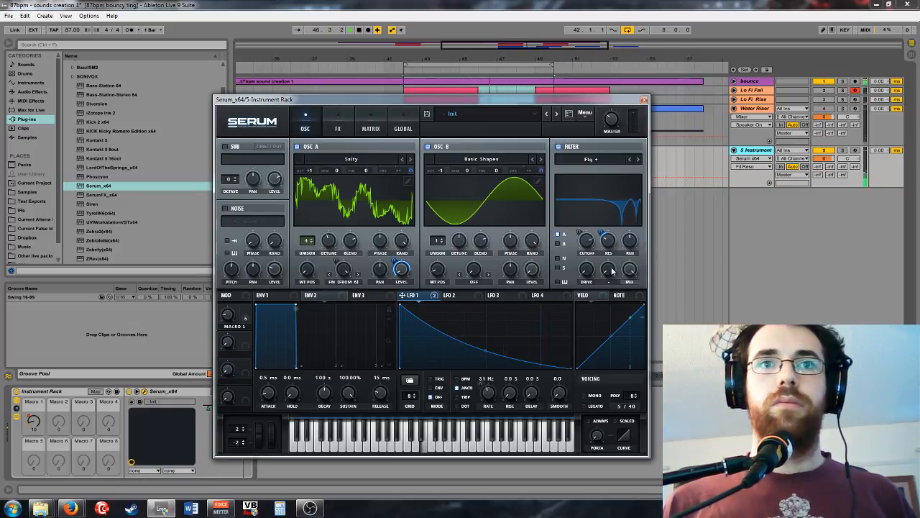
{"action": "left_click_drag", "start_coordinate": [630, 272], "coordinate": [628, 292]}
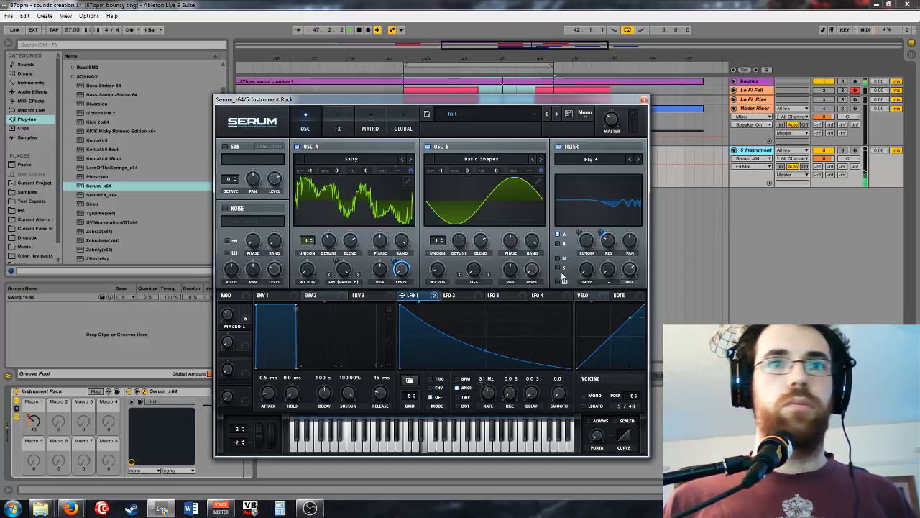
Step: Enable the noise oscillator with the Polar 2 sample and route it through the filter
{"action": "left_click", "coordinate": [559, 258]}
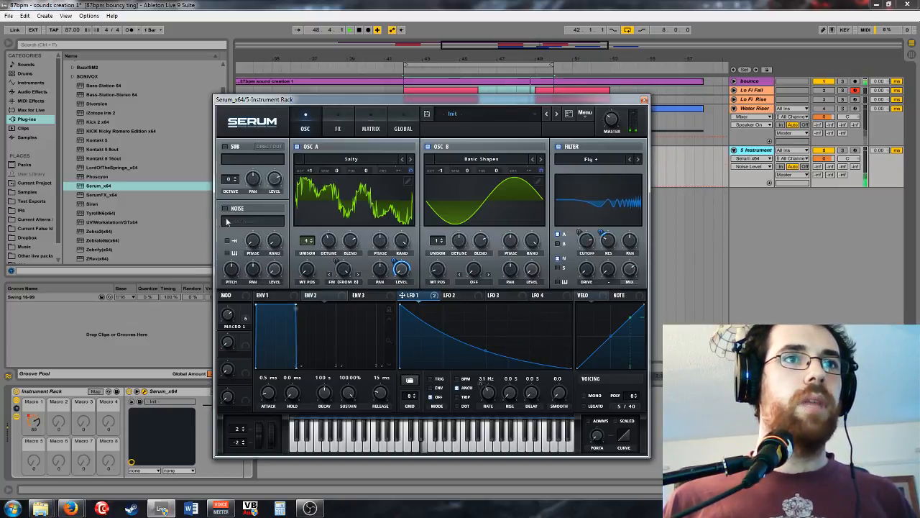
{"action": "left_click", "coordinate": [225, 208]}
{"action": "left_click", "coordinate": [247, 222]}
{"action": "mouse_move", "coordinate": [265, 274]}
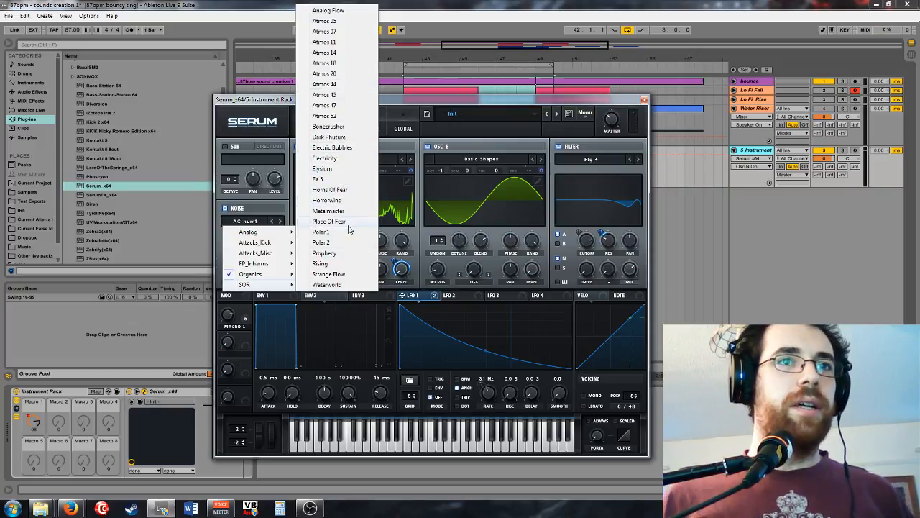
{"action": "left_click", "coordinate": [346, 242]}
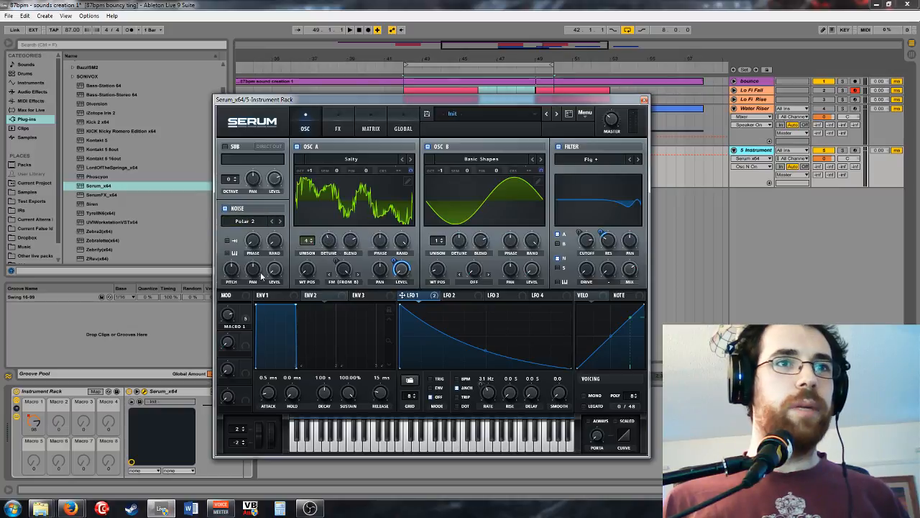
Step: Modulate the noise level with LFO 1 at 71 and switch off oscillators A and B to hear the noise alone
{"action": "left_click_drag", "start_coordinate": [295, 279], "coordinate": [274, 263]}
{"action": "key", "text": "space"}
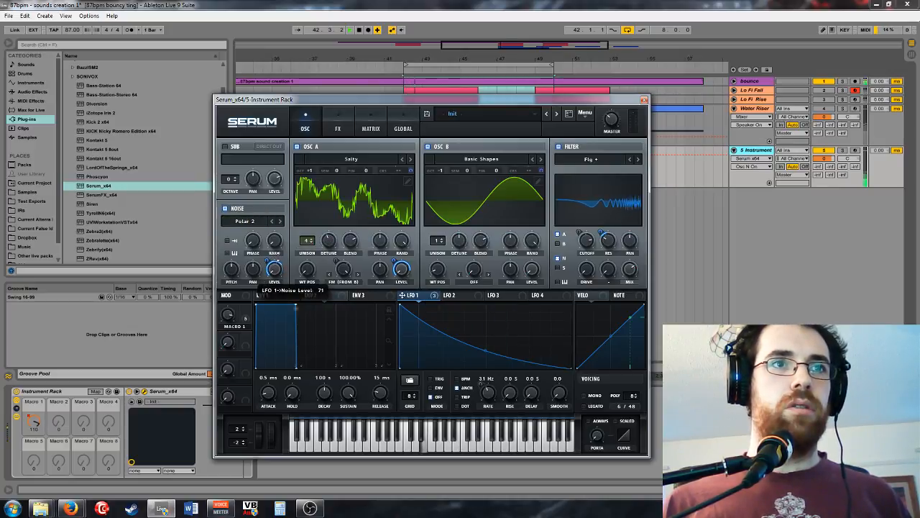
{"action": "left_click", "coordinate": [298, 147]}
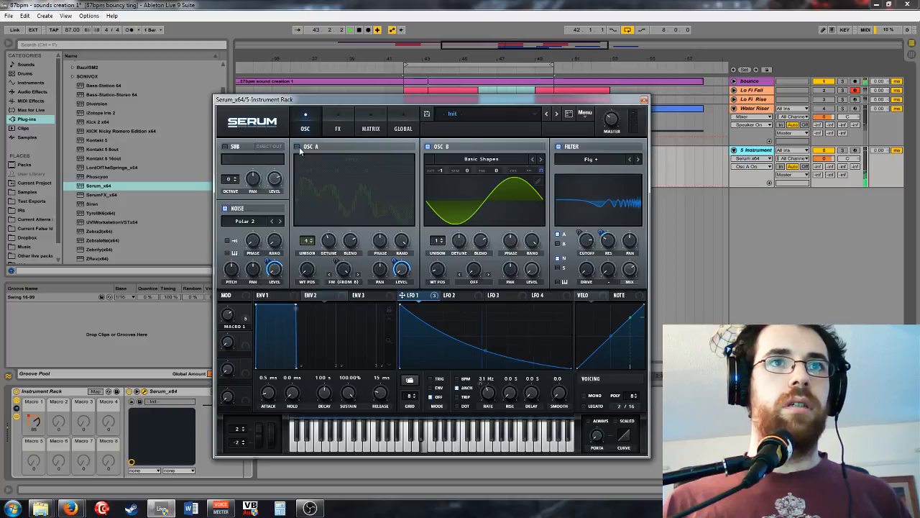
{"action": "left_click", "coordinate": [438, 147]}
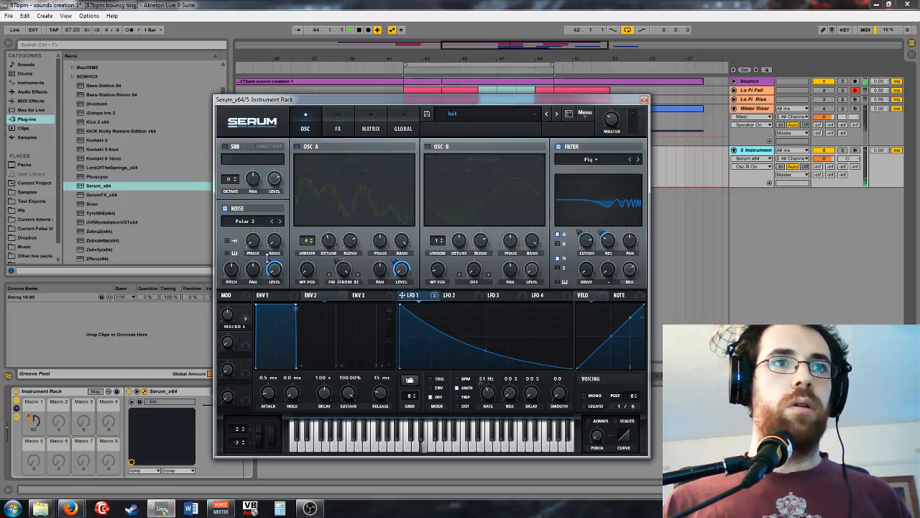
Step: Adjust the noise oscillator's pitch and modulate it with Macro 1
{"action": "left_click", "coordinate": [231, 277]}
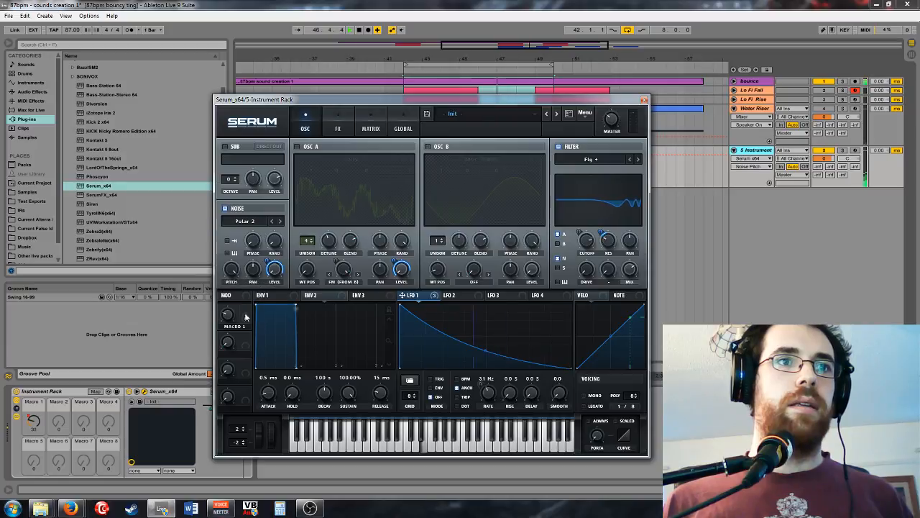
{"action": "mouse_move", "coordinate": [226, 289]}
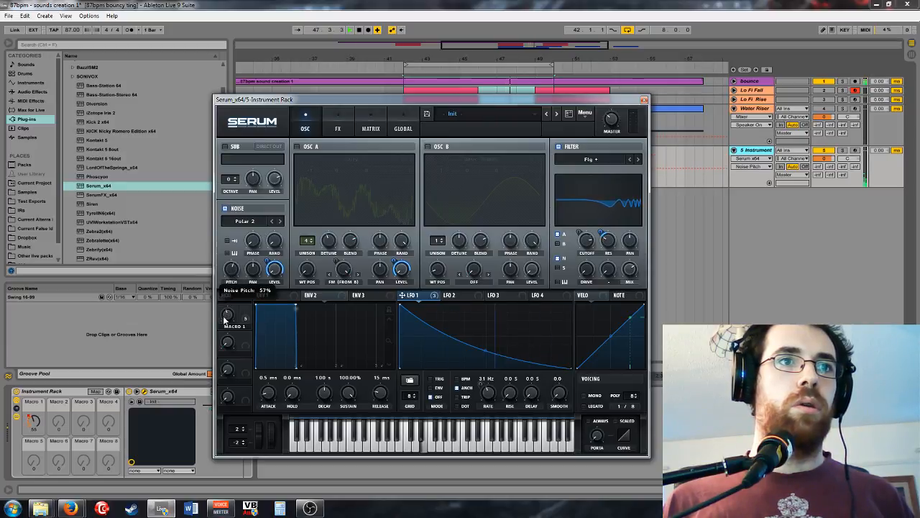
{"action": "left_click_drag", "start_coordinate": [245, 315], "coordinate": [232, 271]}
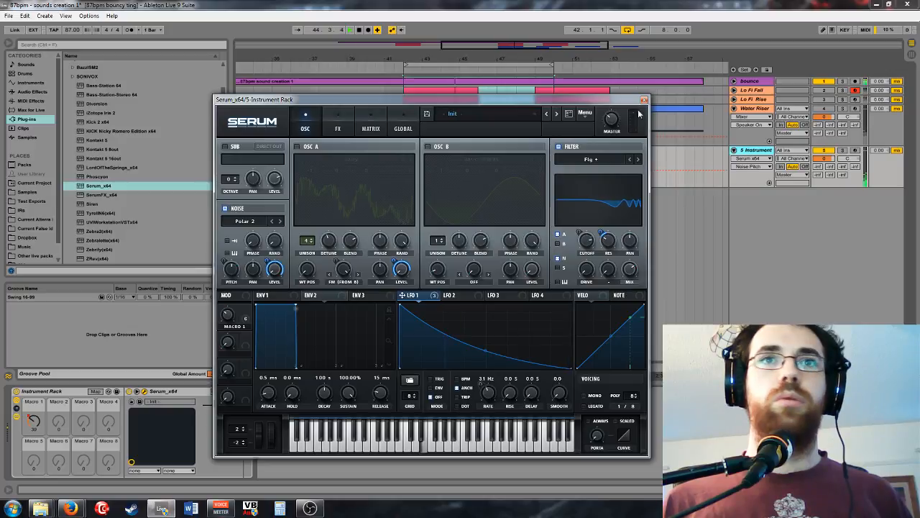
Step: Raise the filter's drive and switch oscillators A and B back on
{"action": "left_click_drag", "start_coordinate": [590, 276], "coordinate": [602, 270]}
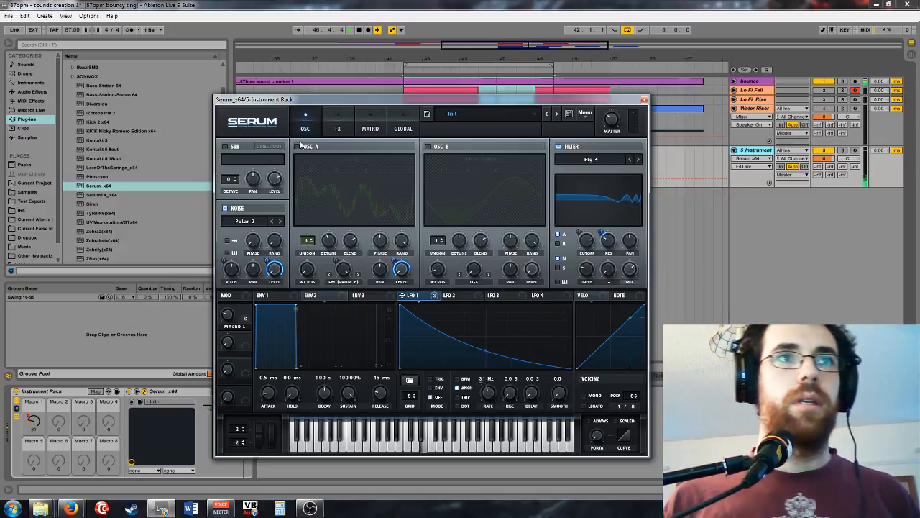
{"action": "mouse_move", "coordinate": [400, 270]}
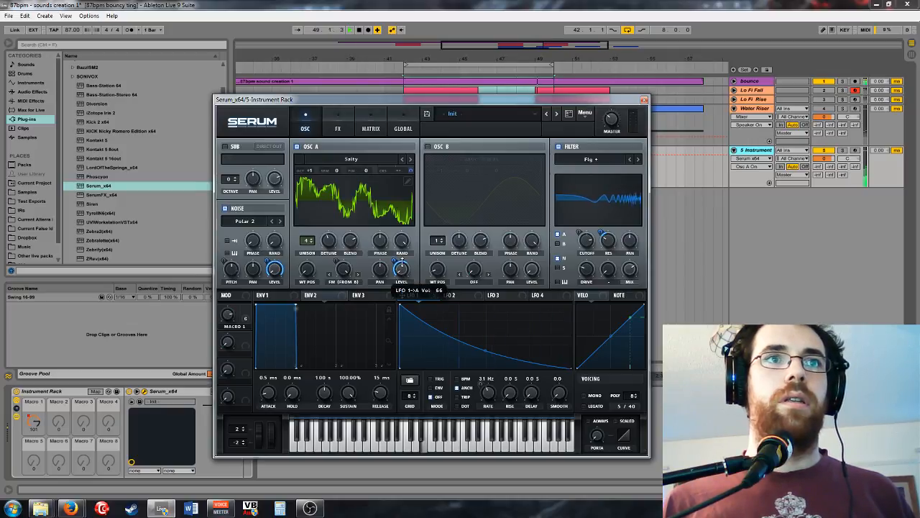
{"action": "left_click", "coordinate": [428, 146]}
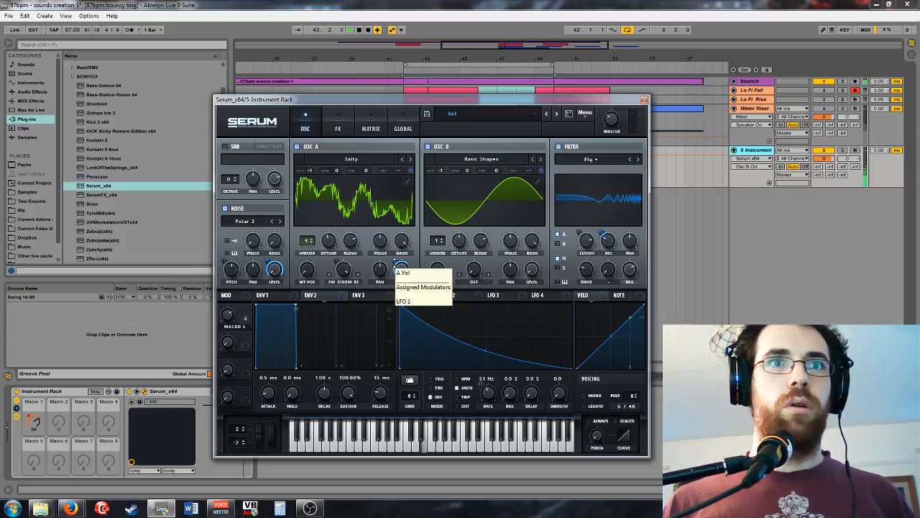
Step: Enable the Hyper/Dimension effect with 5 unison voices and adjust its Hyper and Dimension mix amounts
{"action": "left_click", "coordinate": [337, 130]}
{"action": "left_click", "coordinate": [240, 149]}
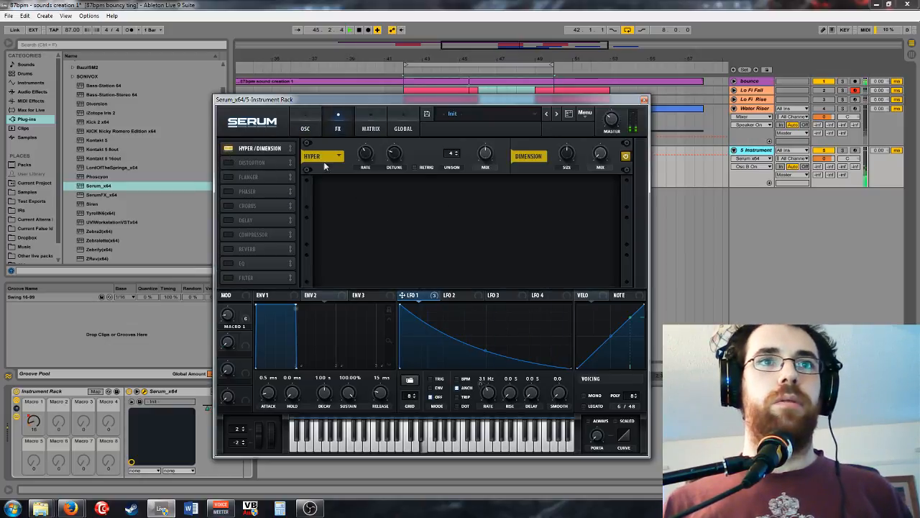
{"action": "left_click", "coordinate": [455, 151]}
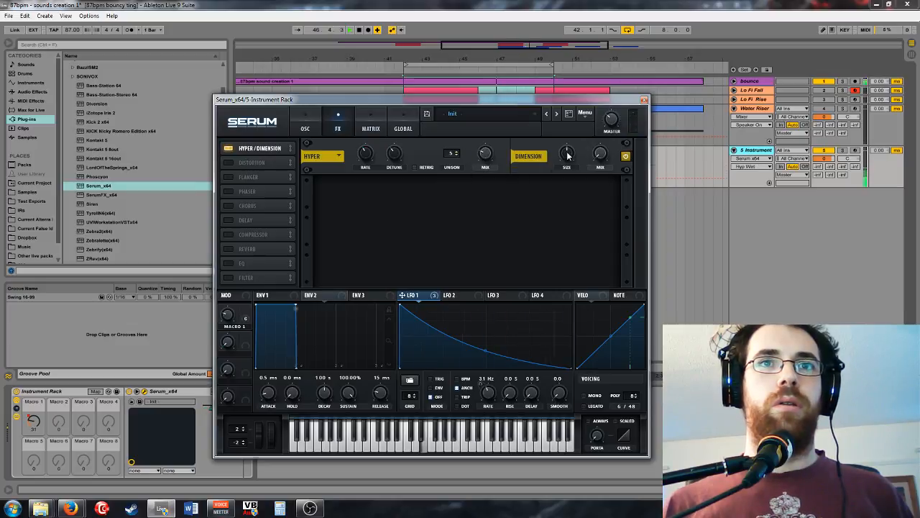
{"action": "left_click", "coordinate": [601, 153]}
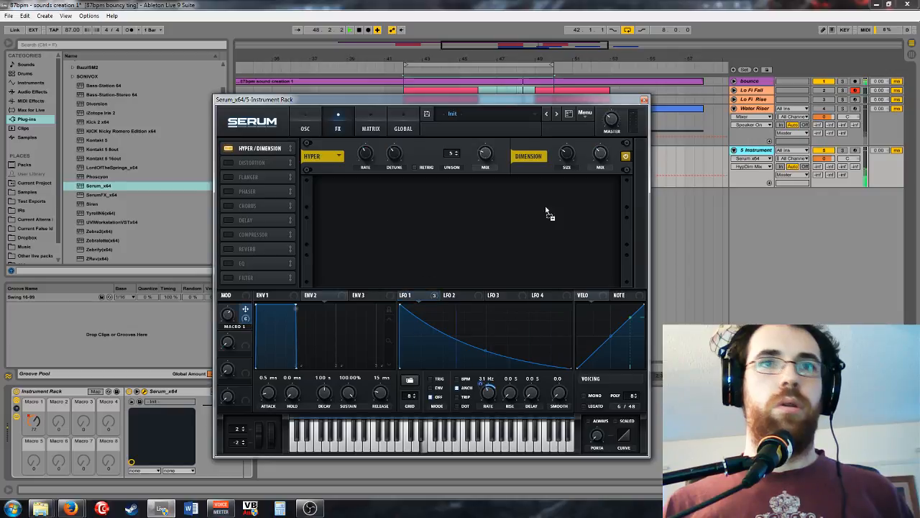
Step: Modulate the Dimension size and the Hyper detune with Macro 1
{"action": "left_click", "coordinate": [565, 153]}
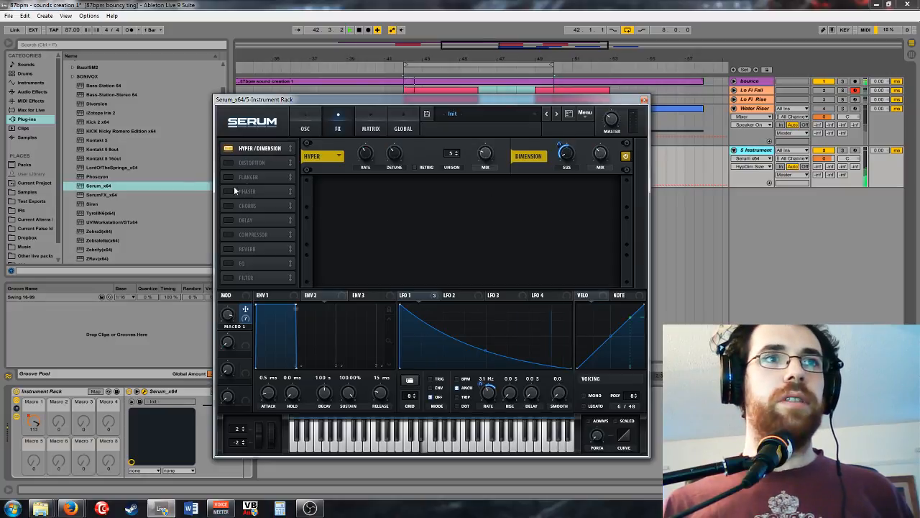
{"action": "left_click", "coordinate": [394, 153]}
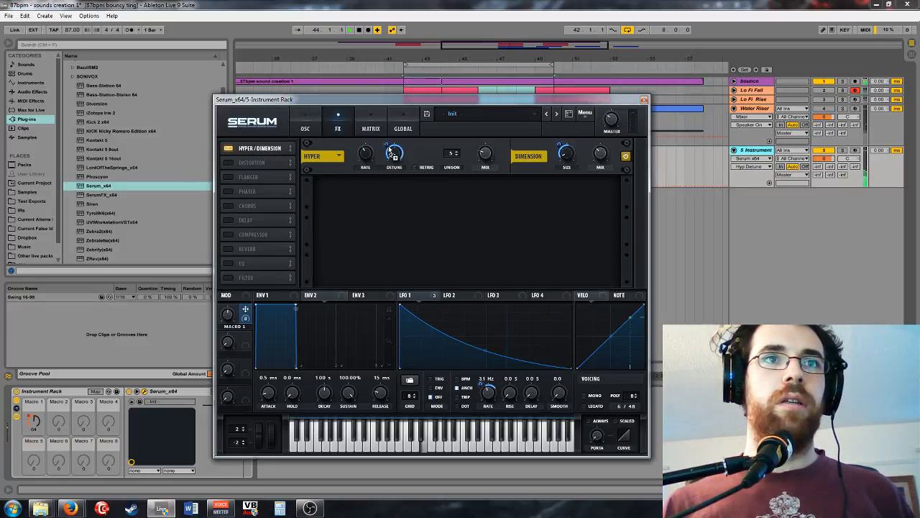
{"action": "mouse_move", "coordinate": [381, 166]}
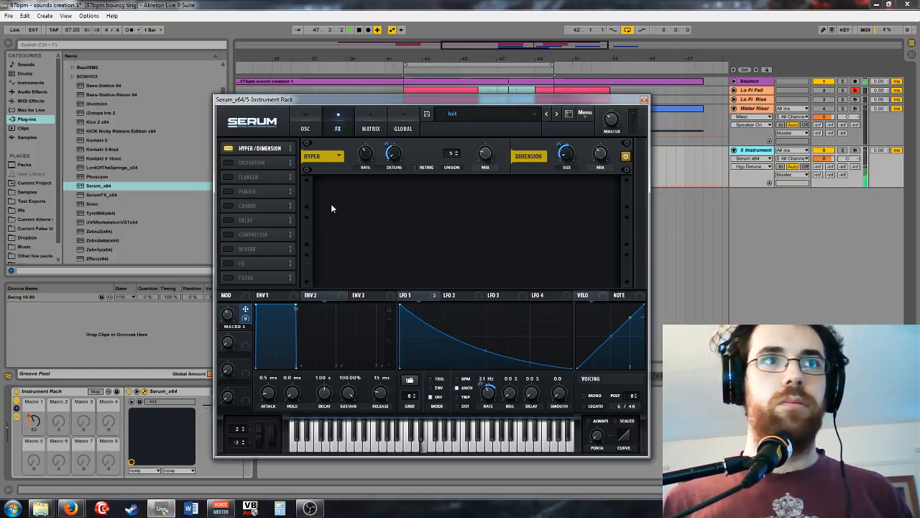
Step: Enable the effects filter and set its type to Ring Mod
{"action": "left_click", "coordinate": [229, 279]}
{"action": "left_click", "coordinate": [367, 195]}
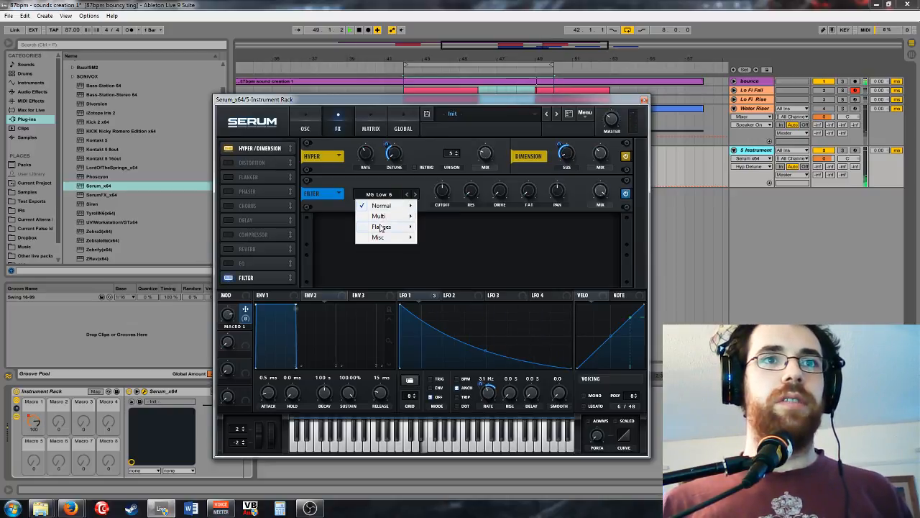
{"action": "mouse_move", "coordinate": [382, 227]}
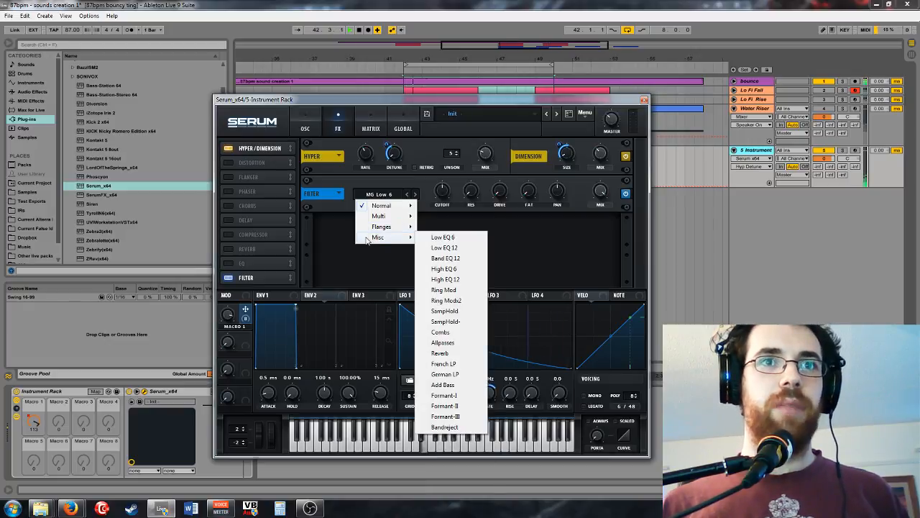
{"action": "left_click", "coordinate": [454, 290]}
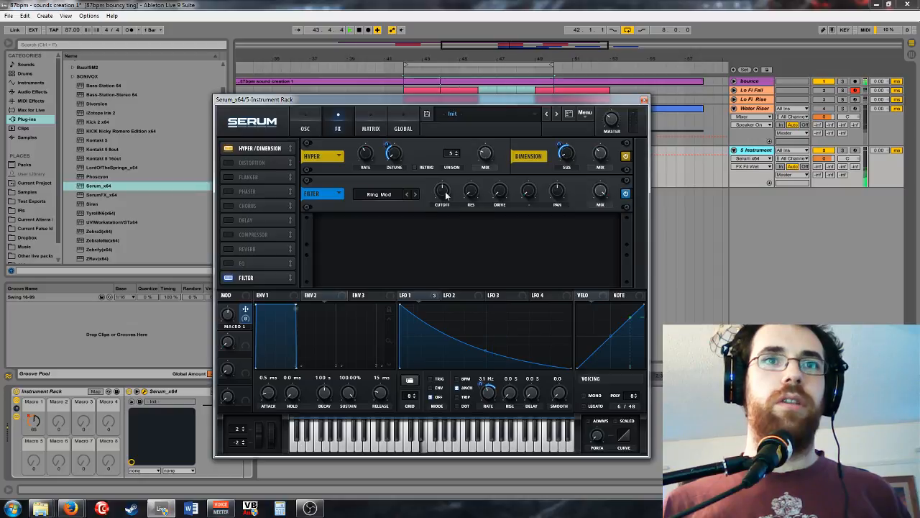
Step: Modulate the Ring Mod filter's cutoff with Macro 1 and adjust its resonance and drive
{"action": "mouse_move", "coordinate": [453, 185]}
{"action": "mouse_move", "coordinate": [453, 184]}
{"action": "left_mouse_down"}
{"action": "mouse_move", "coordinate": [461, 172]}
{"action": "mouse_move", "coordinate": [454, 214]}
{"action": "mouse_move", "coordinate": [477, 200]}
{"action": "mouse_move", "coordinate": [481, 186]}
{"action": "mouse_move", "coordinate": [426, 203]}
{"action": "mouse_move", "coordinate": [468, 189]}
{"action": "left_mouse_up"}
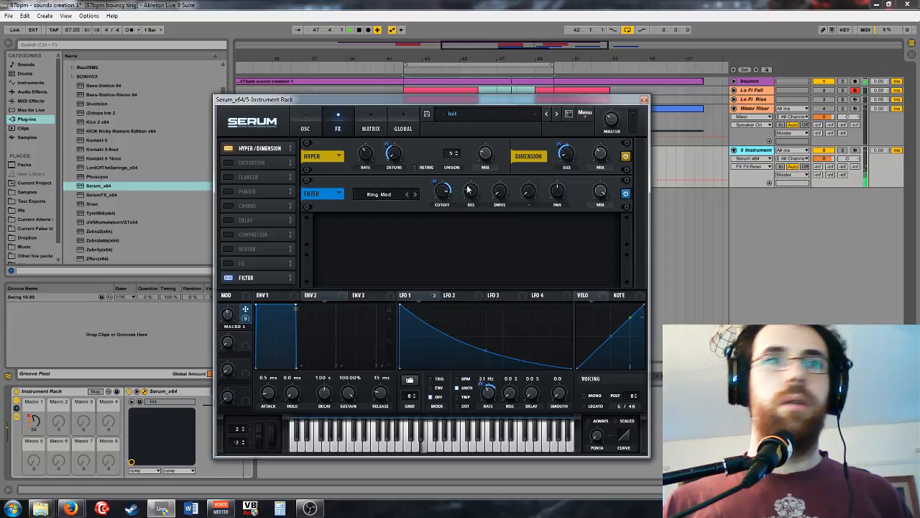
{"action": "left_click", "coordinate": [507, 202]}
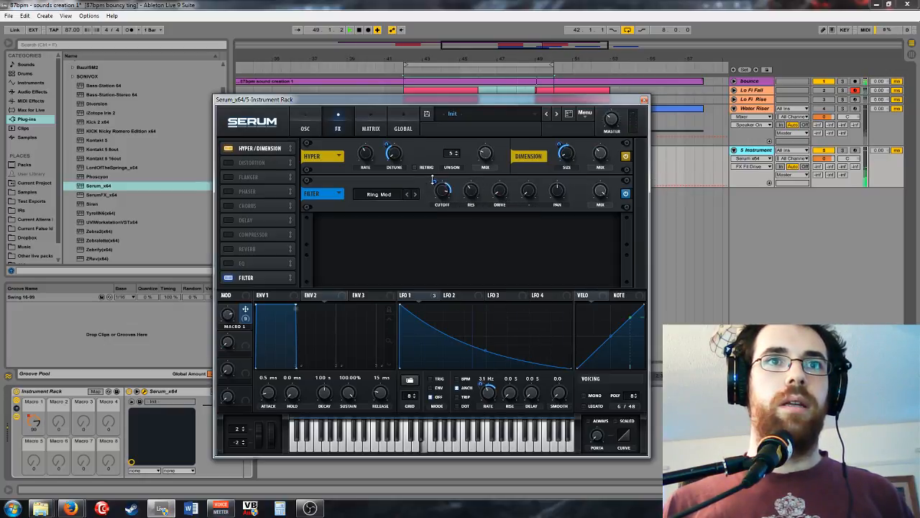
{"action": "mouse_move", "coordinate": [433, 180]}
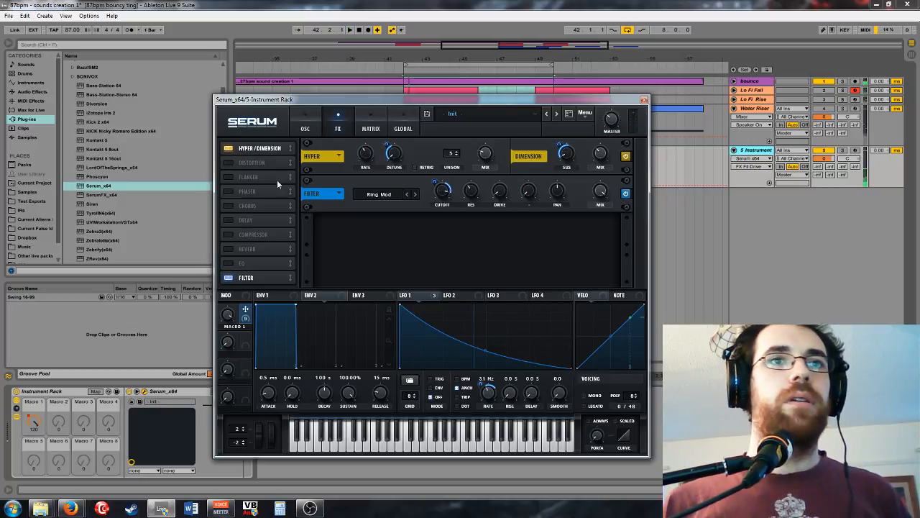
Step: Close the Serum window and rename its instrument track as Plucky Riser
{"action": "left_click", "coordinate": [312, 134]}
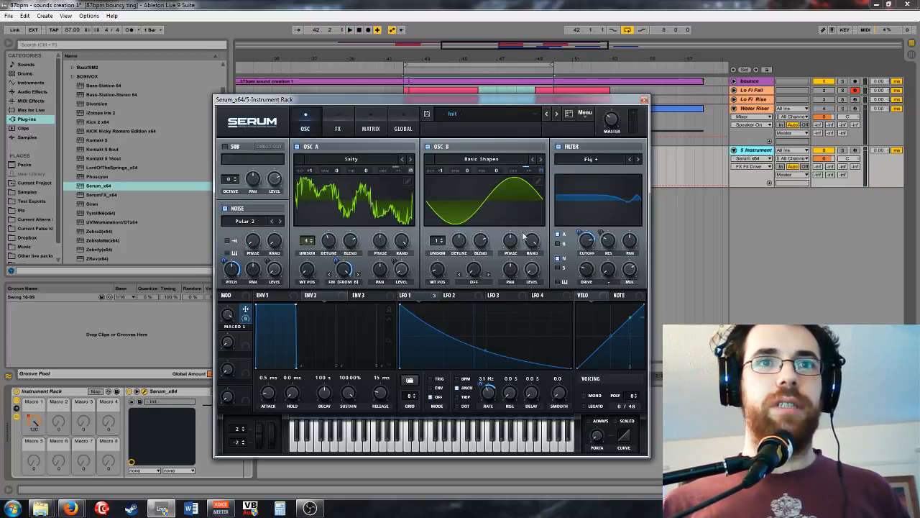
{"action": "left_click", "coordinate": [644, 100]}
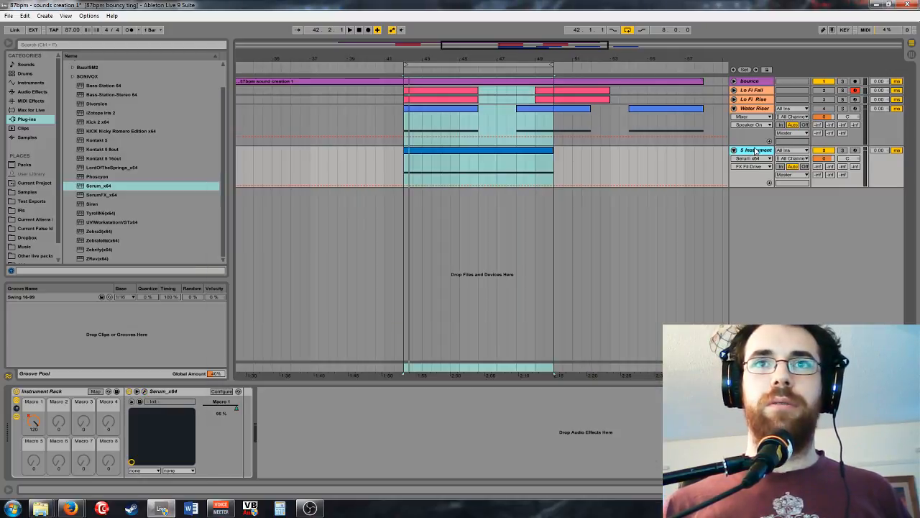
{"action": "key", "text": "ctrl+r"}
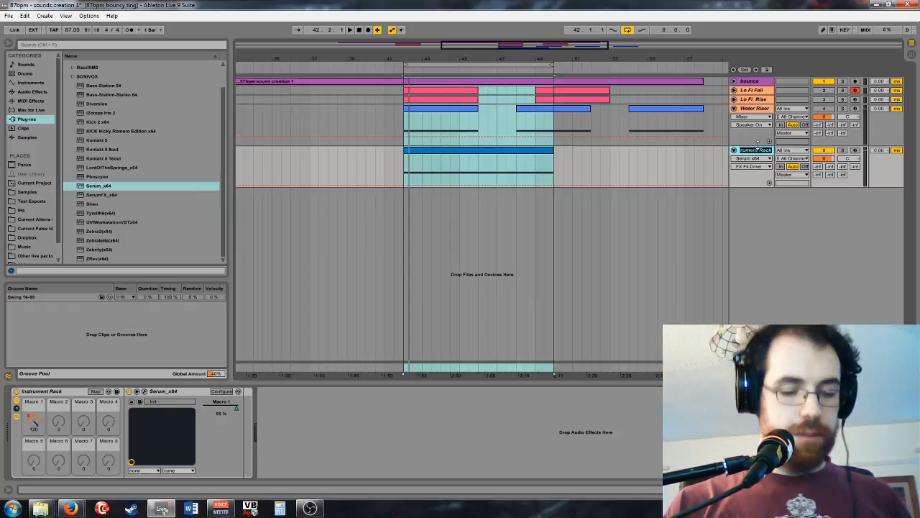
{"action": "type", "text": "Plucky Riser"}
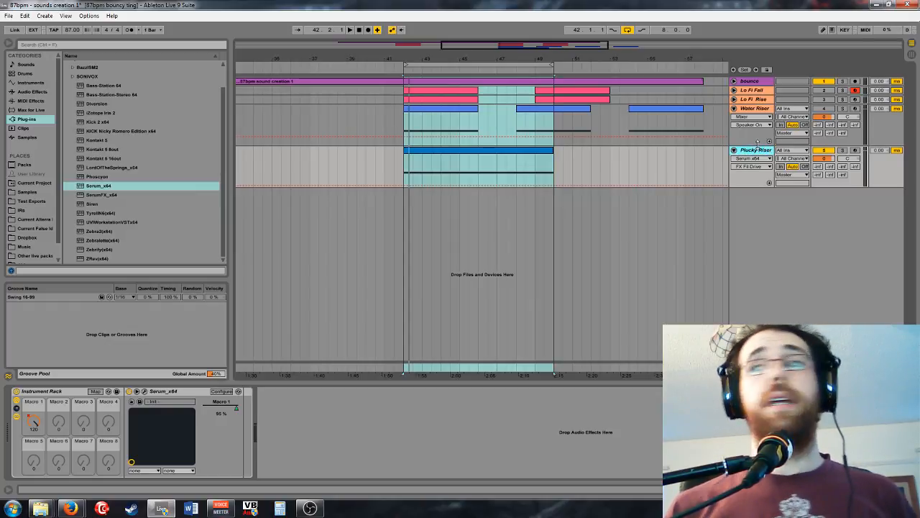
{"action": "key", "text": "Return"}
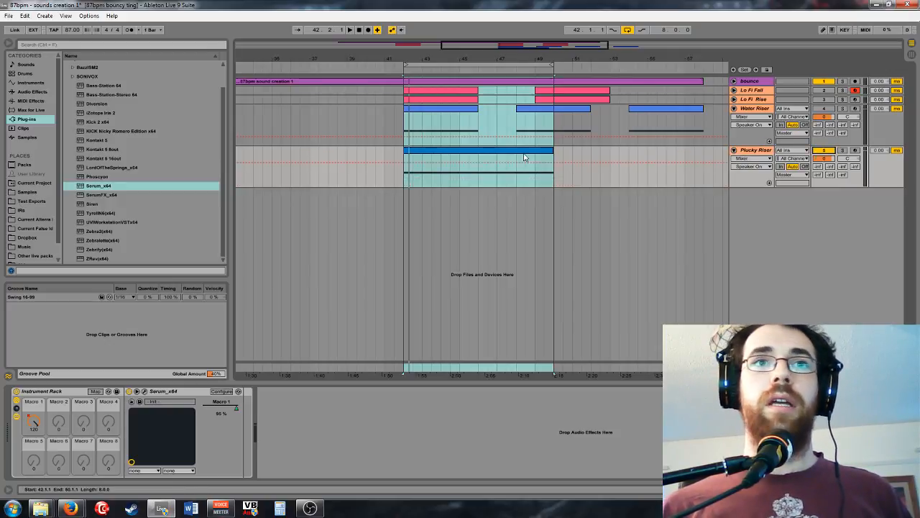
Step: Duplicate the Plucky Riser clip, move the copy to start at bar 53 where the Lo Fi clips end, and play it
{"action": "left_click", "coordinate": [544, 149]}
{"action": "key", "text": "ctrl+d"}
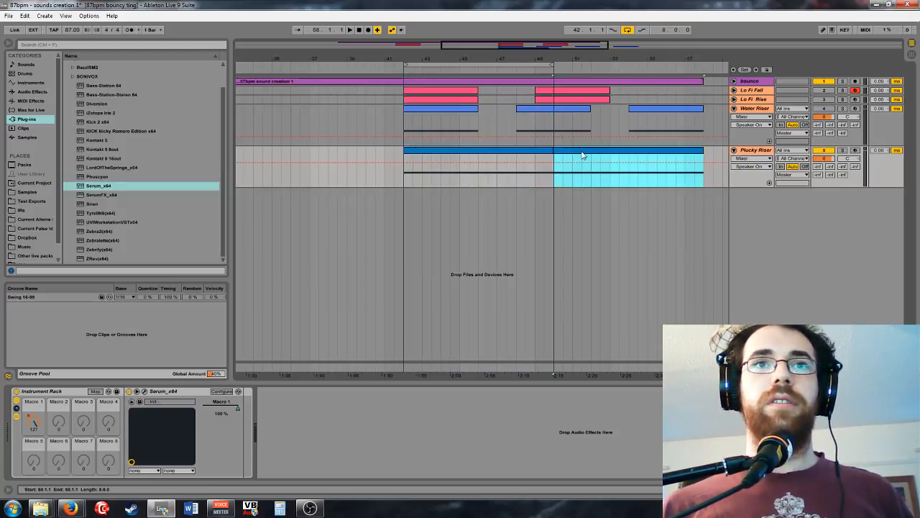
{"action": "left_click", "coordinate": [600, 161]}
{"action": "left_click_drag", "start_coordinate": [623, 158], "coordinate": [636, 158]}
{"action": "left_click", "coordinate": [674, 156]}
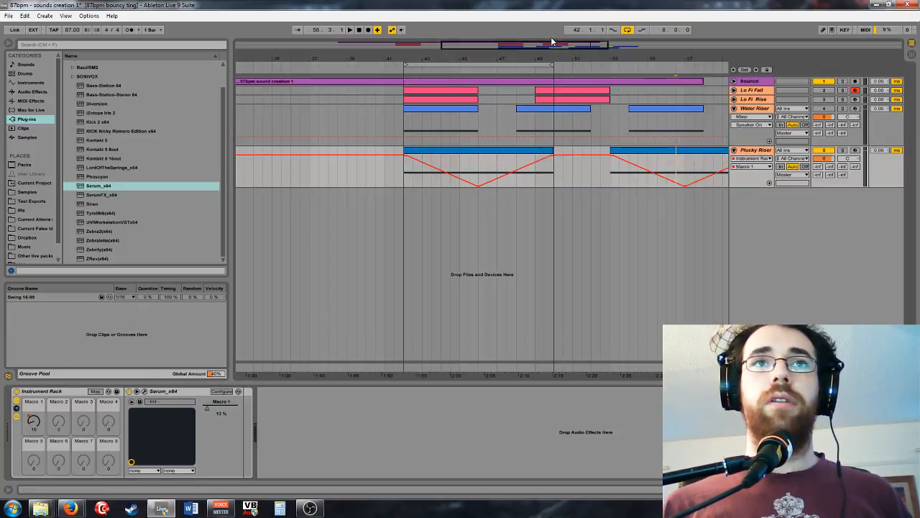
Step: Reshape the Macro 1 automation under the second Plucky Riser clip into a single ramp from 127 at its start to 0 at its end
{"action": "left_click_drag", "start_coordinate": [550, 40], "coordinate": [551, 36]}
{"action": "left_click", "coordinate": [635, 189]}
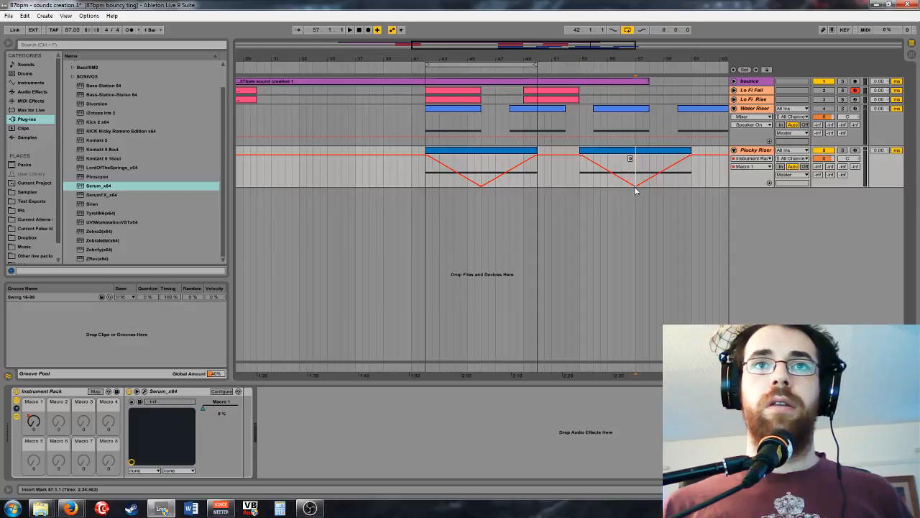
{"action": "left_click", "coordinate": [636, 189]}
{"action": "left_click", "coordinate": [688, 153]}
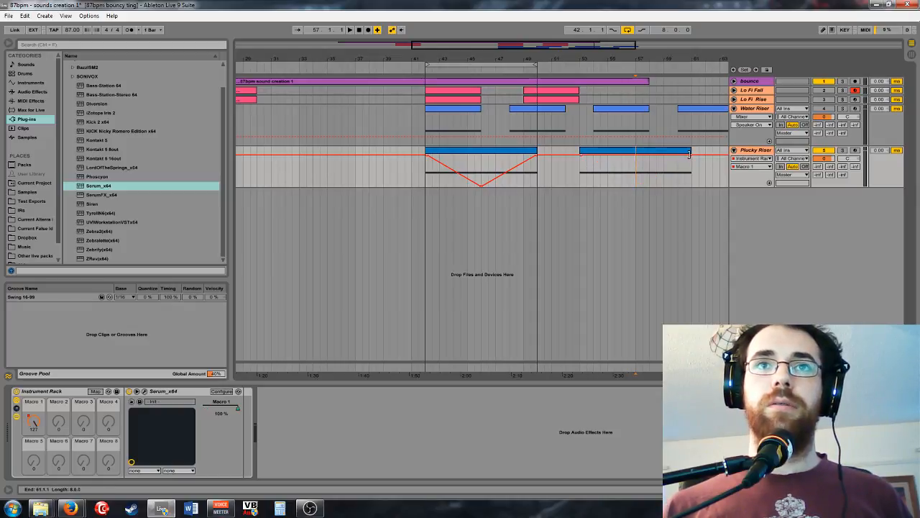
{"action": "left_click_drag", "start_coordinate": [689, 153], "coordinate": [690, 185]}
{"action": "left_click", "coordinate": [643, 158]}
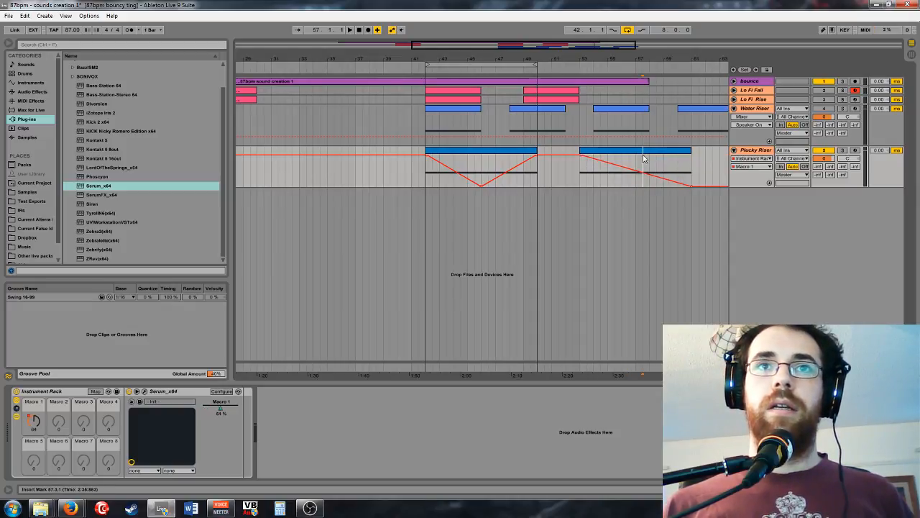
Step: Duplicate the second Plucky Riser clip, move the copy to start at 64.3.1, and make its Macro 1 automation ramp from minimum up to maximum
{"action": "left_click", "coordinate": [644, 151]}
{"action": "key", "text": "ctrl+d"}
{"action": "left_click", "coordinate": [531, 151]}
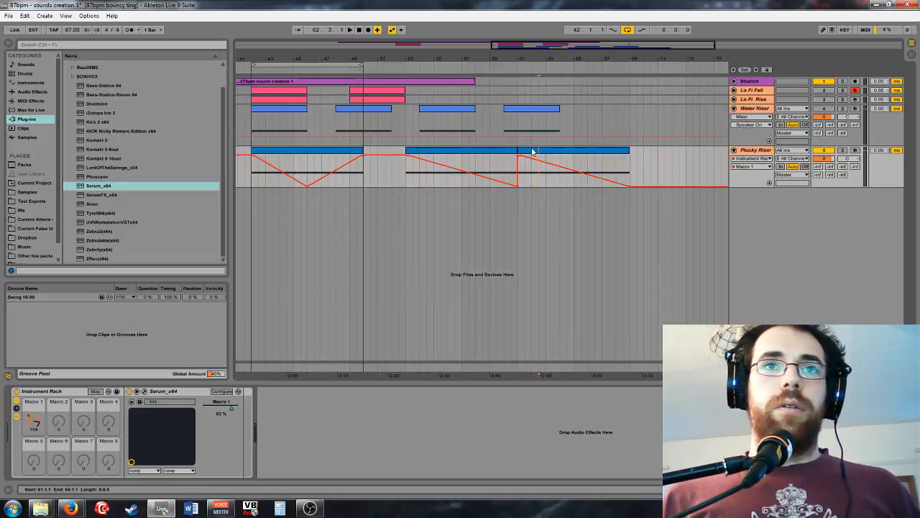
{"action": "left_click_drag", "start_coordinate": [532, 152], "coordinate": [602, 187]}
{"action": "left_click_drag", "start_coordinate": [675, 188], "coordinate": [668, 155]}
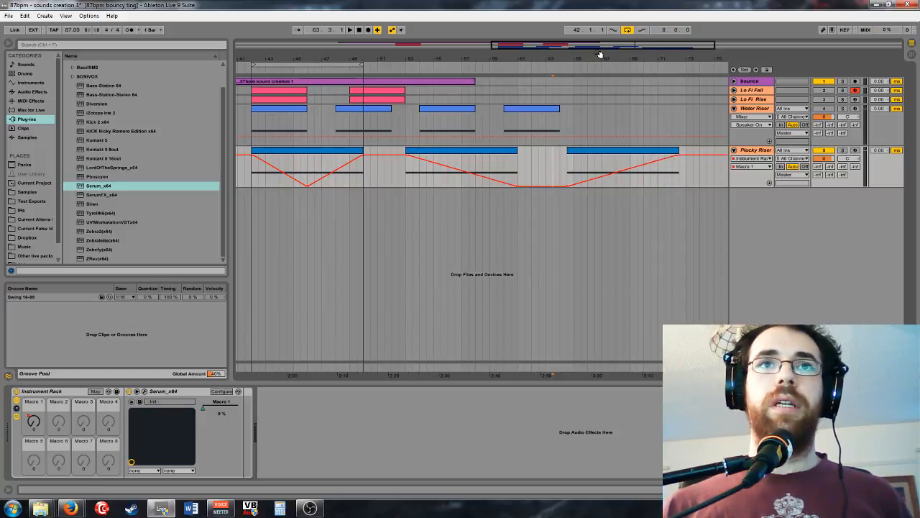
Step: Duplicate all three Plucky Riser clips with their automation and position the copies to start at bar 75
{"action": "left_click_drag", "start_coordinate": [600, 54], "coordinate": [593, 34]}
{"action": "left_click", "coordinate": [581, 151]}
{"action": "left_click", "coordinate": [406, 150], "text": "shift"}
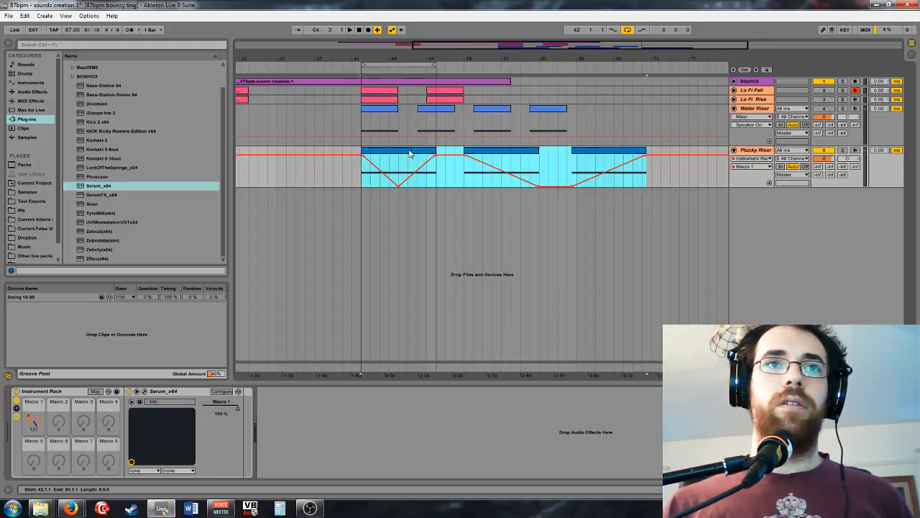
{"action": "key", "text": "ctrl+d"}
{"action": "left_click_drag", "start_coordinate": [406, 159], "coordinate": [430, 160]}
{"action": "left_click", "coordinate": [511, 253]}
Step: Transpose the note in the bar 75 Plucky Riser copy up an octave to E4, and the note in the bar 86 copy down to E2
{"action": "double_click", "coordinate": [421, 171]}
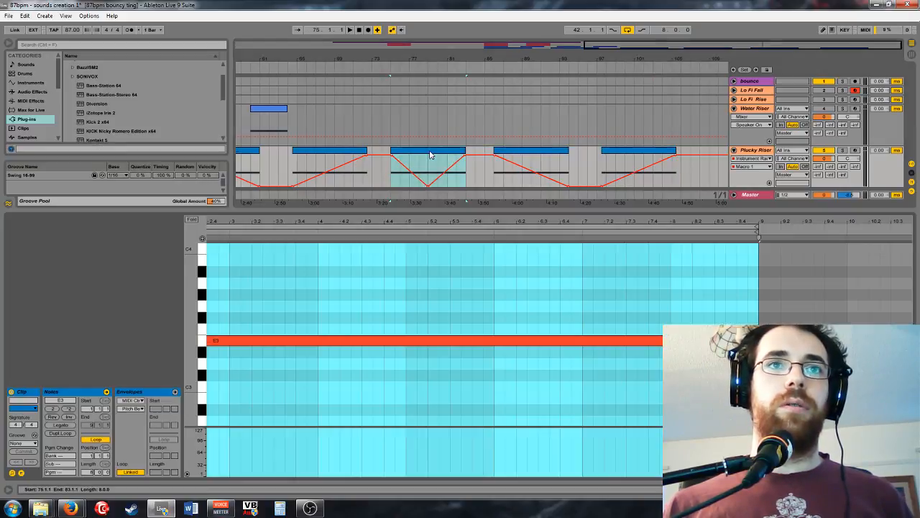
{"action": "left_click_drag", "start_coordinate": [435, 287], "coordinate": [568, 403]}
{"action": "scroll", "coordinate": [630, 407], "scroll_direction": "down", "scroll_amount": 2}
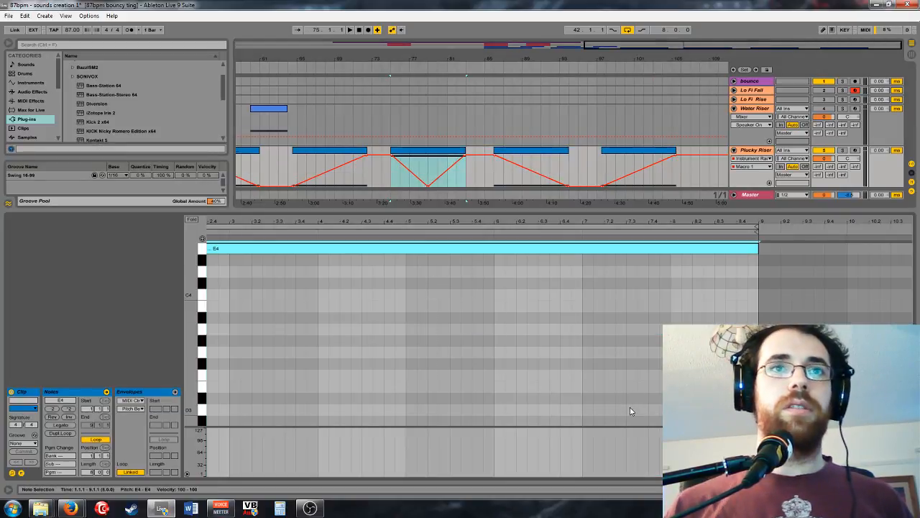
{"action": "double_click", "coordinate": [535, 151]}
{"action": "left_click_drag", "start_coordinate": [437, 282], "coordinate": [509, 391]}
{"action": "key", "text": "shift+Down"}
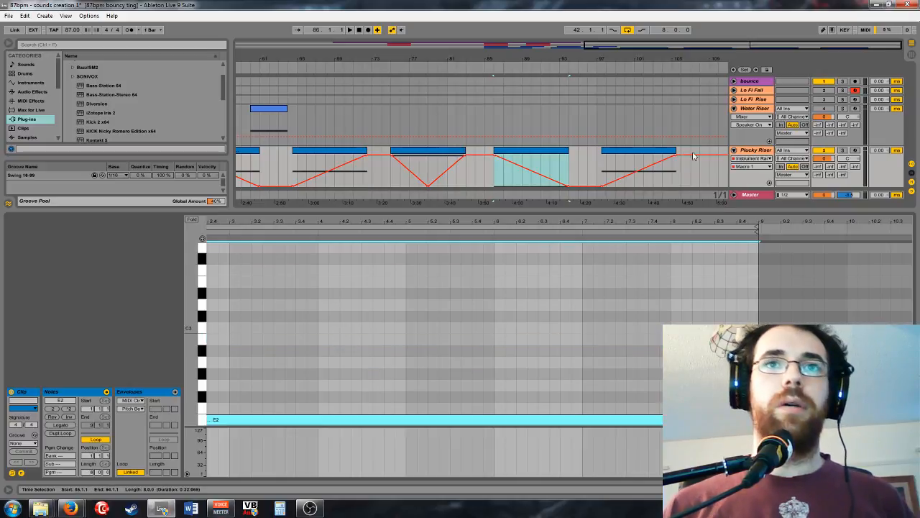
Step: Transpose the note in the last Plucky Riser copy up to E5
{"action": "double_click", "coordinate": [649, 154]}
{"action": "left_click_drag", "start_coordinate": [528, 304], "coordinate": [561, 359]}
{"action": "key", "text": "shift+Down"}
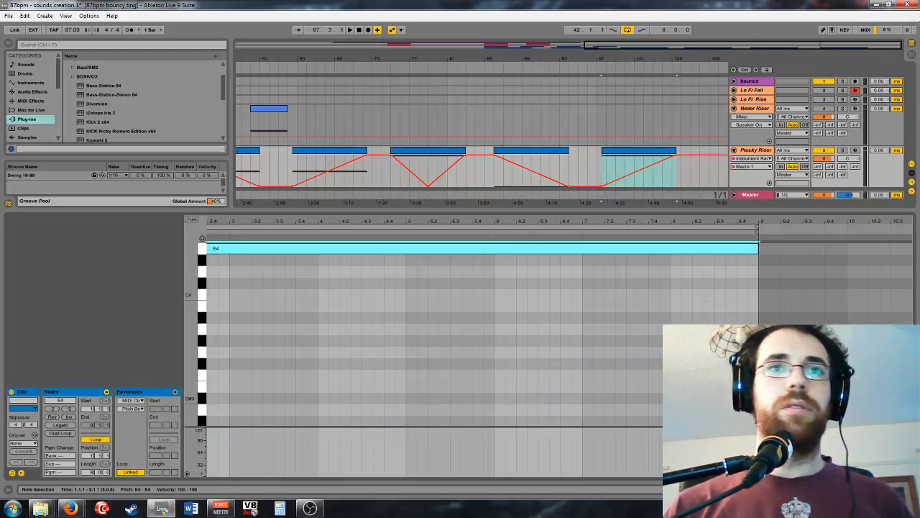
Step: Play the openings of the three transposed Plucky Riser copies one after another to compare their pitches
{"action": "double_click", "coordinate": [432, 156]}
{"action": "key", "text": "space"}
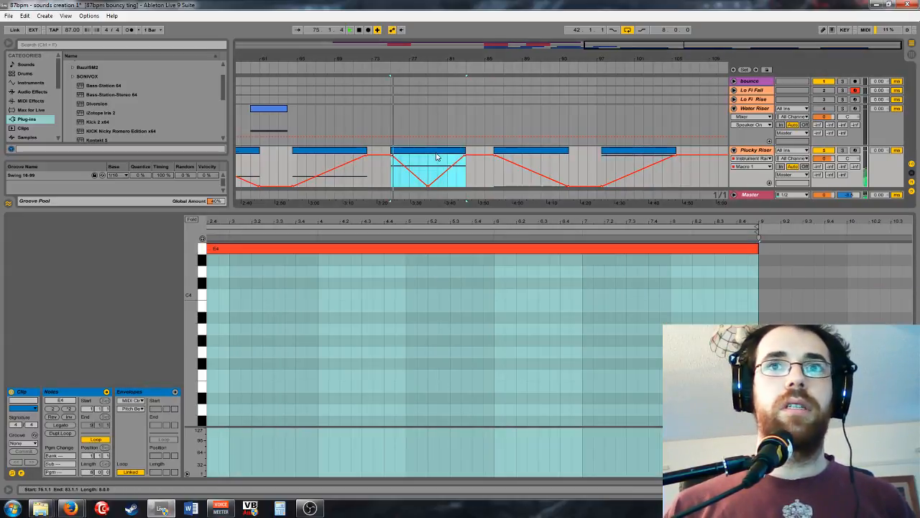
{"action": "left_click", "coordinate": [546, 151]}
{"action": "key", "text": "space"}
{"action": "key", "text": "space"}
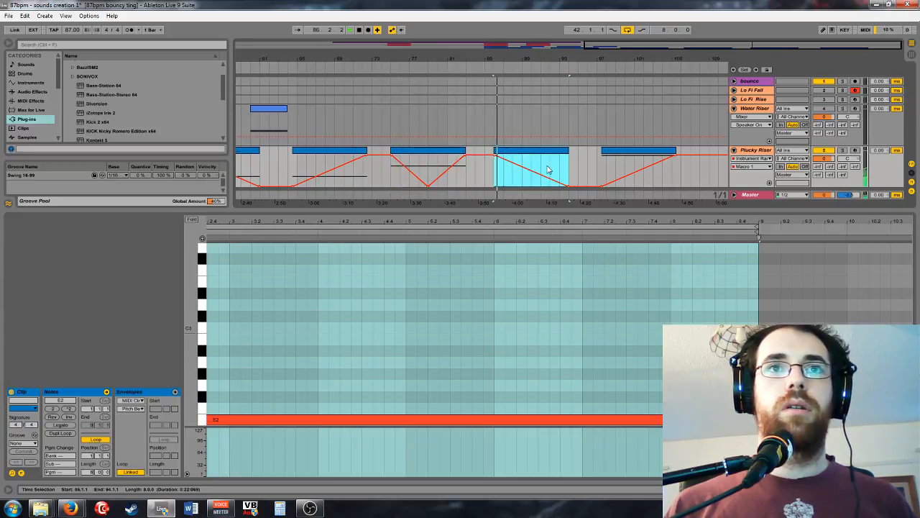
{"action": "left_click", "coordinate": [627, 152]}
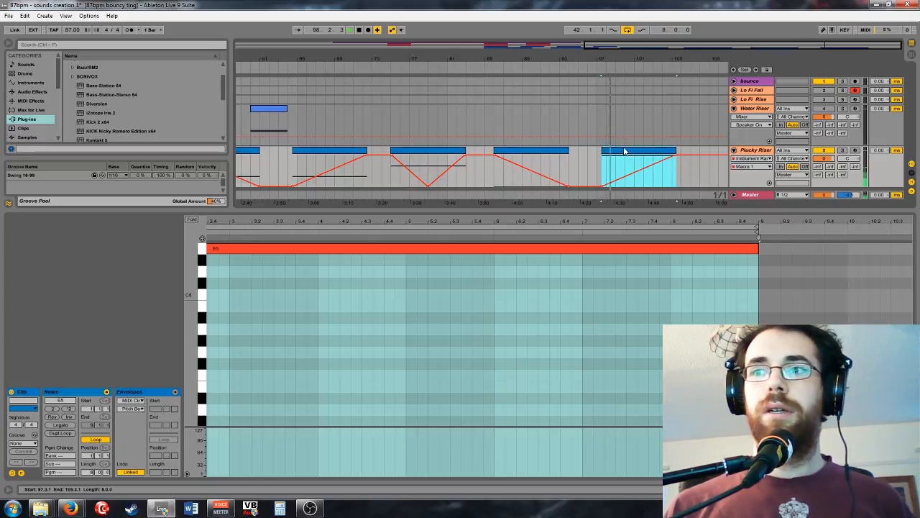
Step: Fold the Water Riser and Plucky Riser tracks in the arrangement
{"action": "left_click_drag", "start_coordinate": [708, 57], "coordinate": [710, 39]}
{"action": "left_click", "coordinate": [735, 125]}
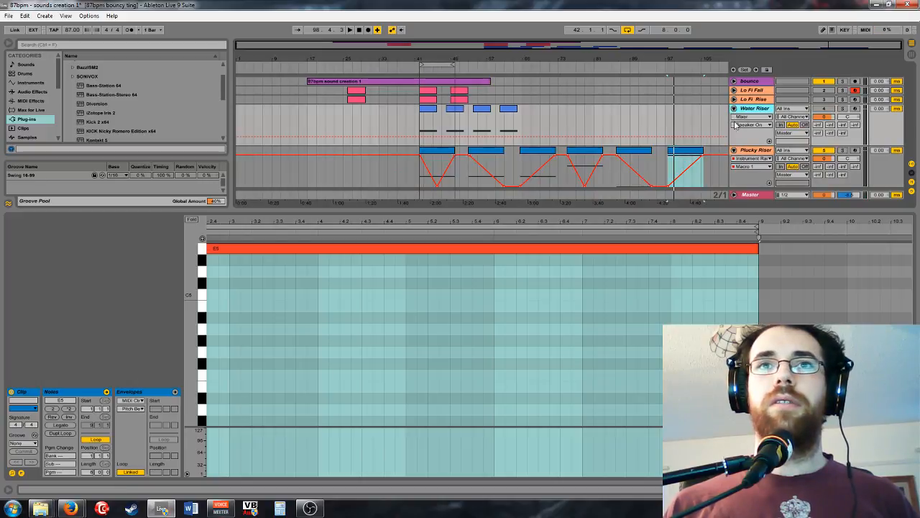
{"action": "left_click", "coordinate": [734, 110]}
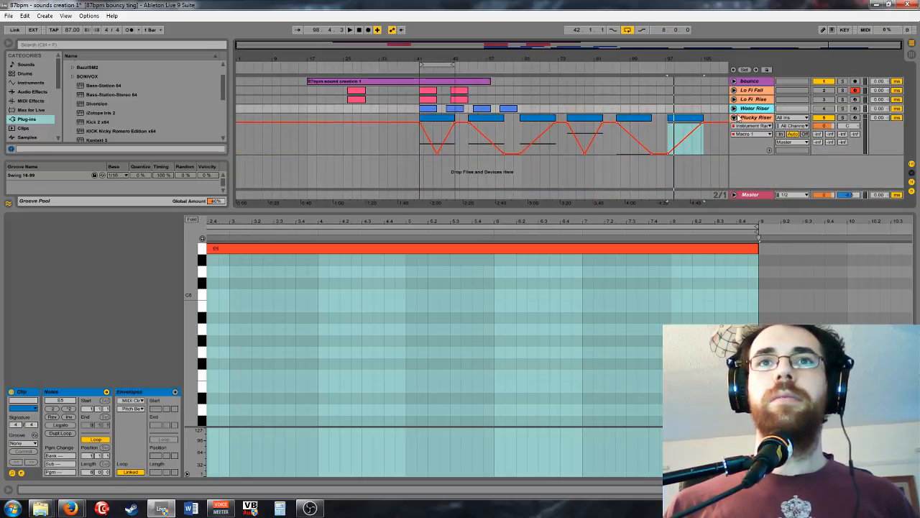
{"action": "left_click", "coordinate": [736, 118]}
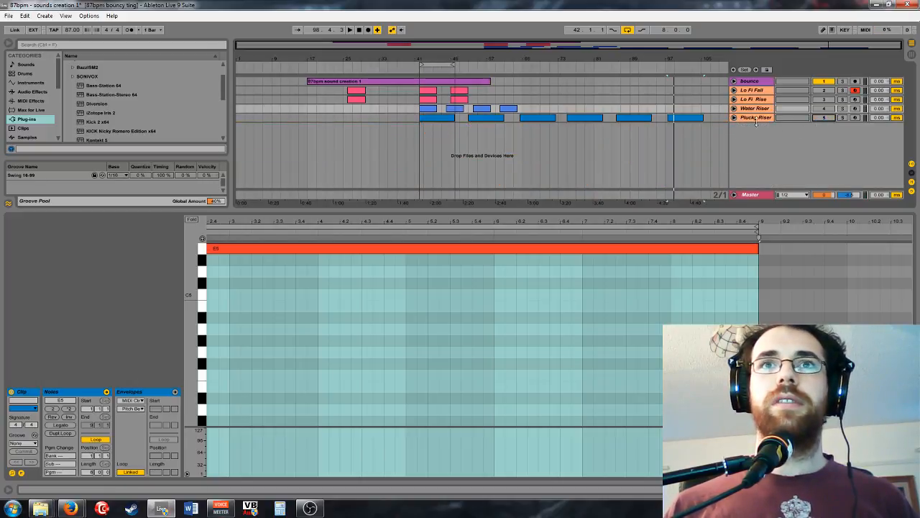
Step: Insert a new MIDI track below Plucky Riser and colour it orange like the other riser tracks
{"action": "right_click", "coordinate": [767, 124]}
{"action": "left_click", "coordinate": [795, 136]}
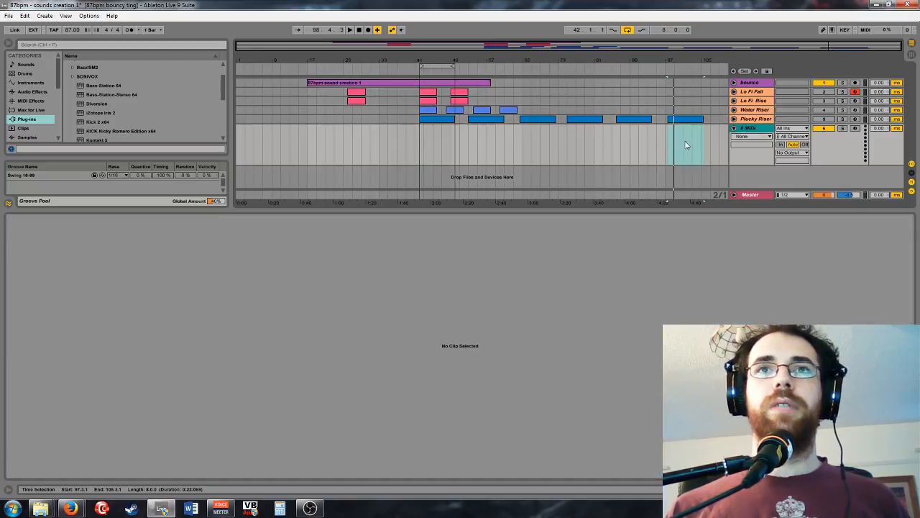
{"action": "right_click", "coordinate": [751, 129]}
{"action": "left_click", "coordinate": [763, 262]}
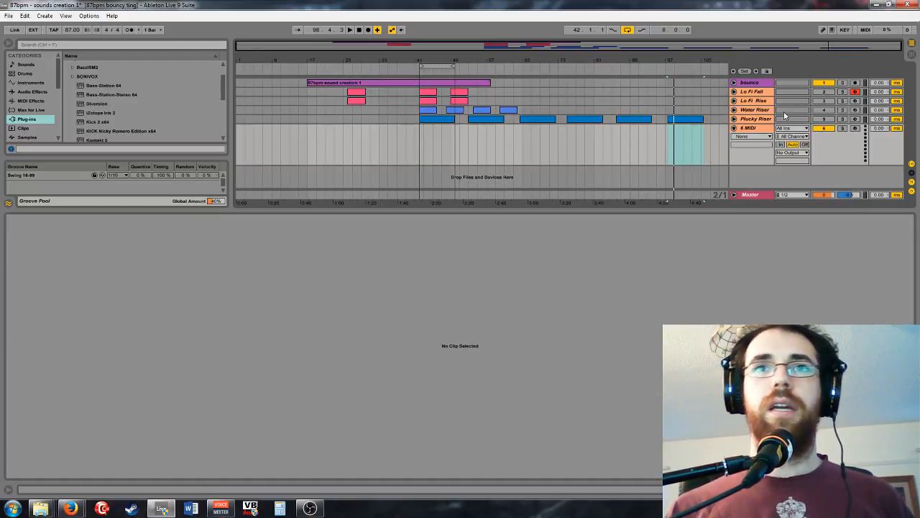
Step: Find iZotope Iris 2 among the plug-ins and load it onto the new MIDI track
{"action": "scroll", "coordinate": [112, 124], "scroll_direction": "down", "scroll_amount": 3}
{"action": "left_click", "coordinate": [115, 120]}
{"action": "scroll", "coordinate": [133, 140], "scroll_direction": "down", "scroll_amount": 1}
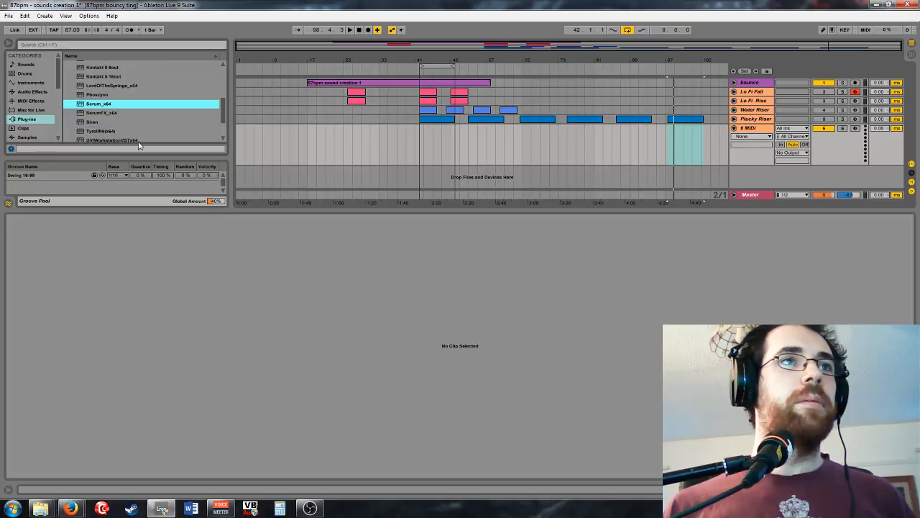
{"action": "scroll", "coordinate": [152, 102], "scroll_direction": "down", "scroll_amount": 2}
{"action": "scroll", "coordinate": [158, 93], "scroll_direction": "up", "scroll_amount": 3}
{"action": "scroll", "coordinate": [161, 92], "scroll_direction": "down", "scroll_amount": 3}
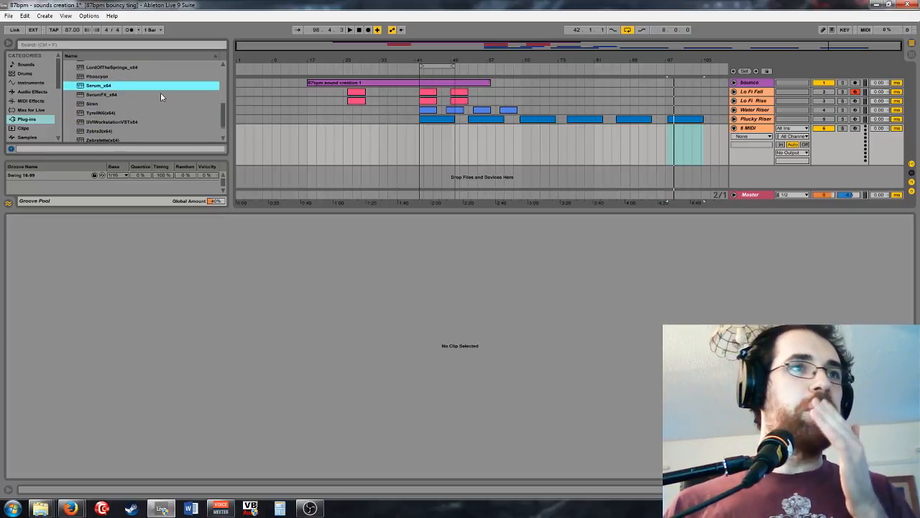
{"action": "scroll", "coordinate": [160, 92], "scroll_direction": "down", "scroll_amount": 2}
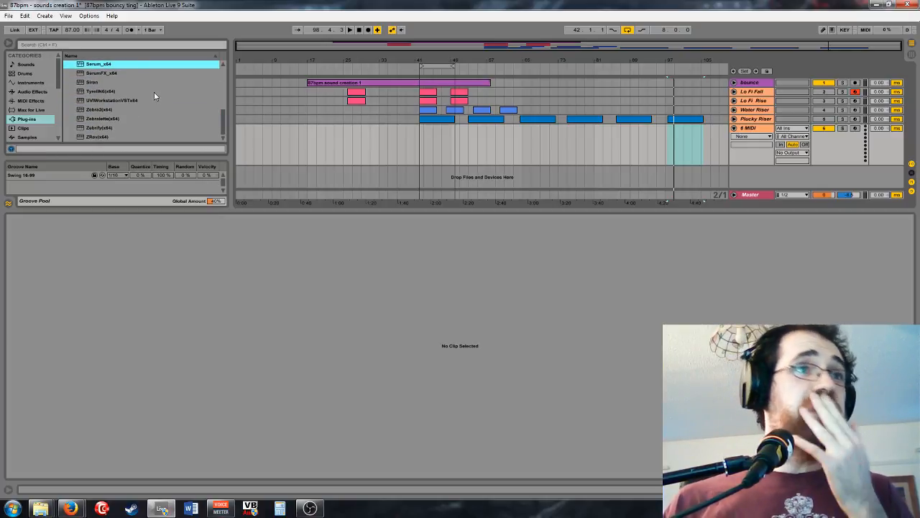
{"action": "scroll", "coordinate": [154, 92], "scroll_direction": "up", "scroll_amount": 7}
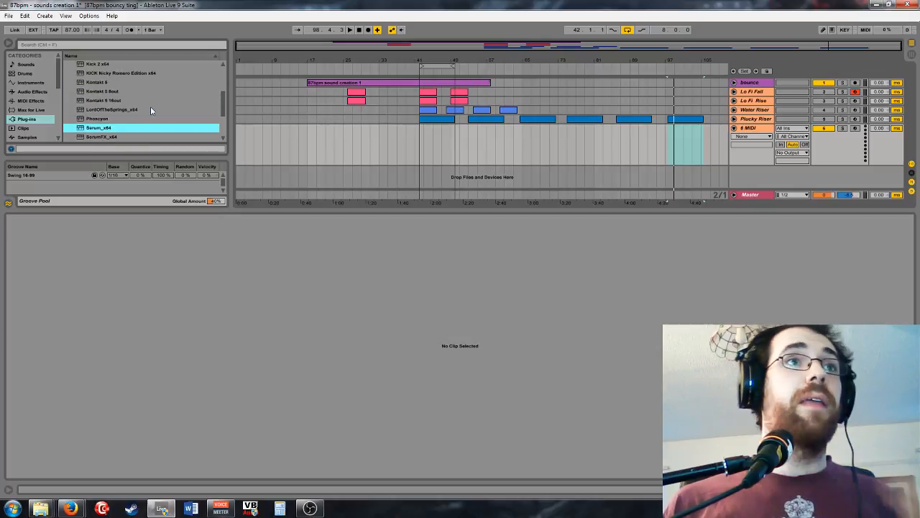
{"action": "scroll", "coordinate": [119, 102], "scroll_direction": "up", "scroll_amount": 1}
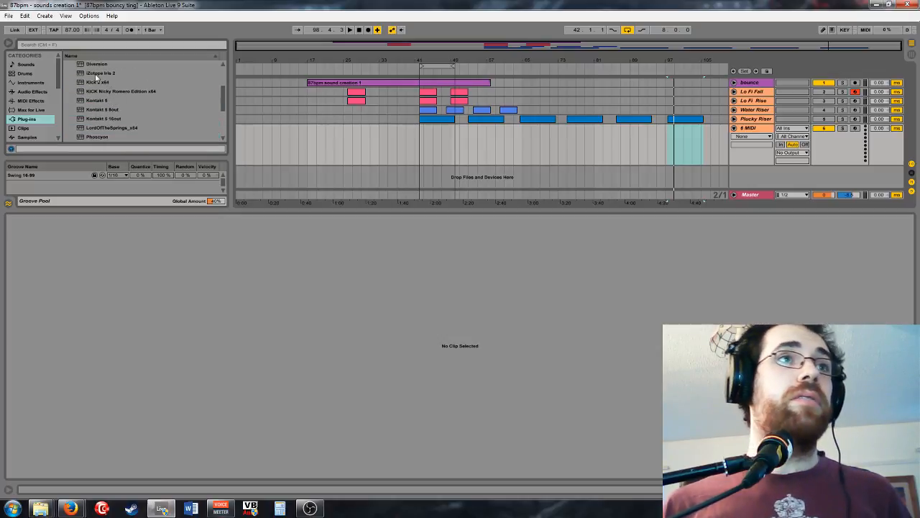
{"action": "left_click_drag", "start_coordinate": [104, 73], "coordinate": [575, 150]}
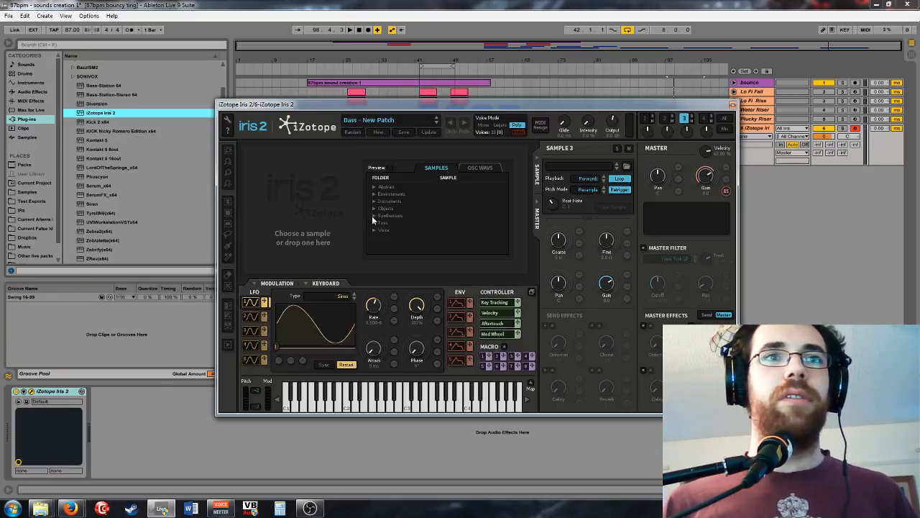
Step: Load the Sawing Ginger Root sample from the Raw Vegetables folder under Objects into Iris 2
{"action": "left_click", "coordinate": [372, 209]}
{"action": "scroll", "coordinate": [407, 190], "scroll_direction": "down", "scroll_amount": 3}
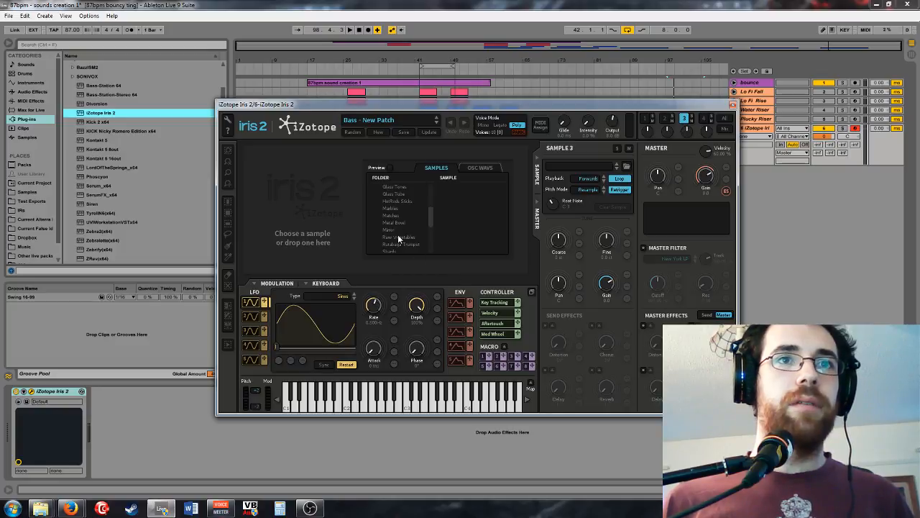
{"action": "left_click", "coordinate": [397, 236]}
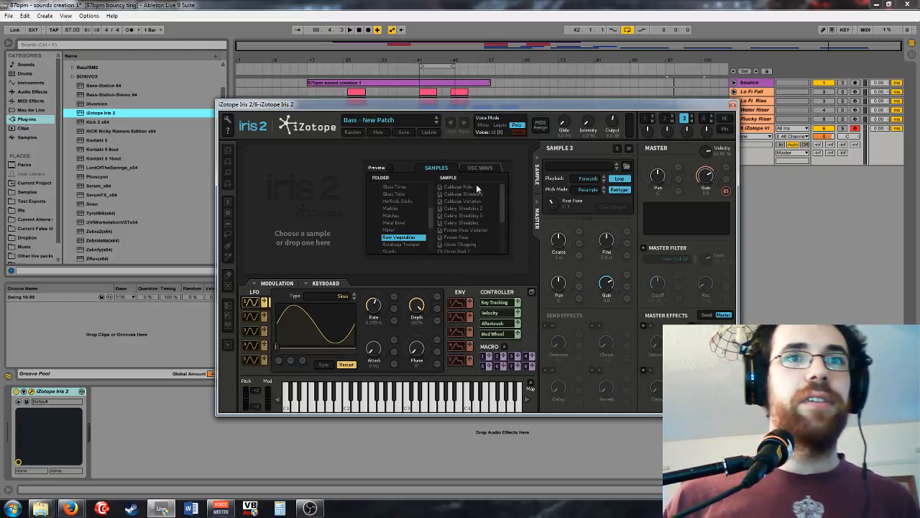
{"action": "scroll", "coordinate": [489, 230], "scroll_direction": "down", "scroll_amount": 3}
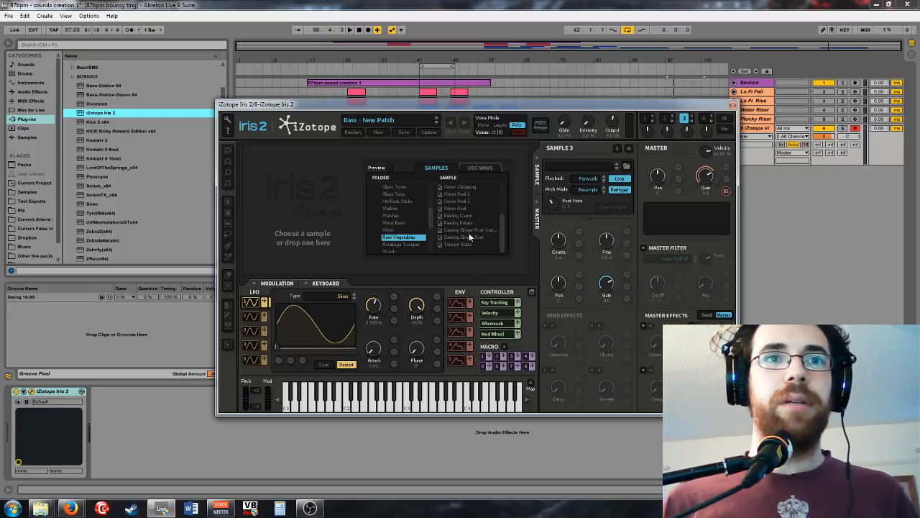
{"action": "double_click", "coordinate": [466, 237]}
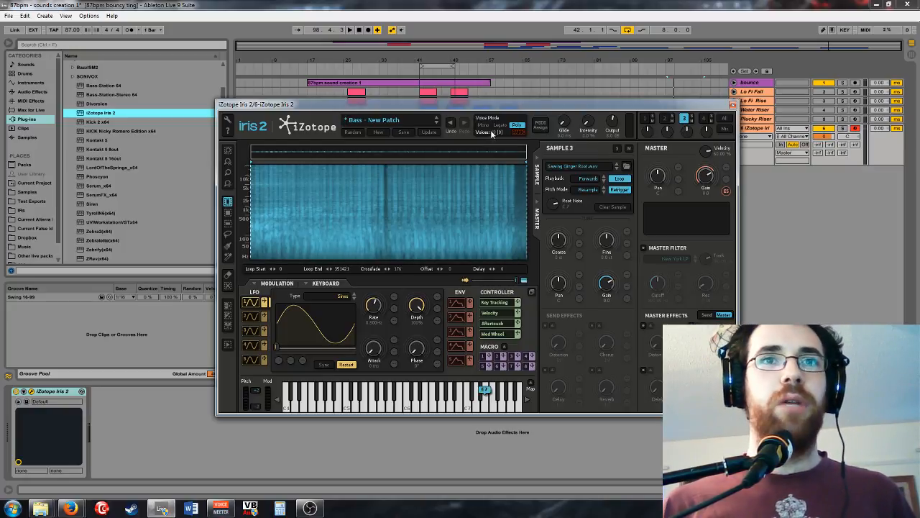
Step: Create an empty 8-bar MIDI clip on the Iris 2 track from bar 42 to bar 50
{"action": "left_click_drag", "start_coordinate": [492, 104], "coordinate": [477, 189]}
{"action": "left_click_drag", "start_coordinate": [420, 128], "coordinate": [543, 156]}
{"action": "scroll", "coordinate": [440, 130], "scroll_direction": "up", "scroll_amount": 5}
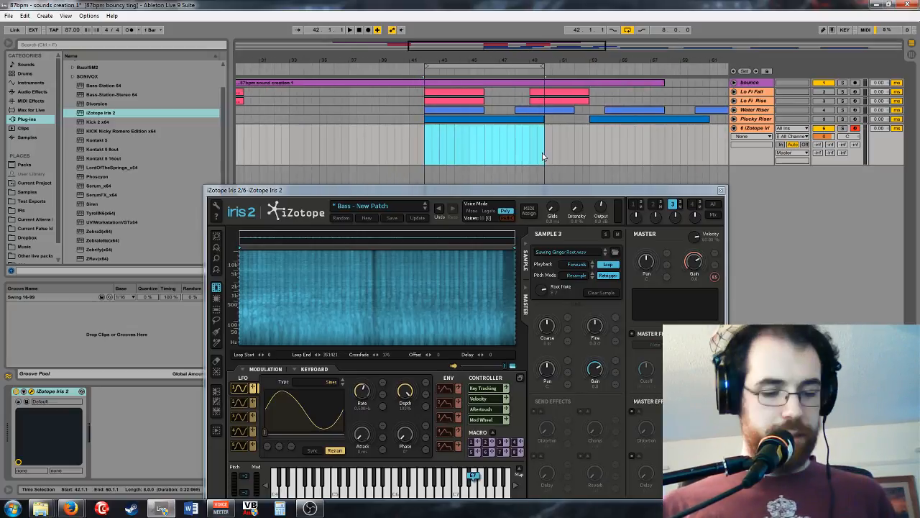
{"action": "key", "text": "ctrl+shift+m"}
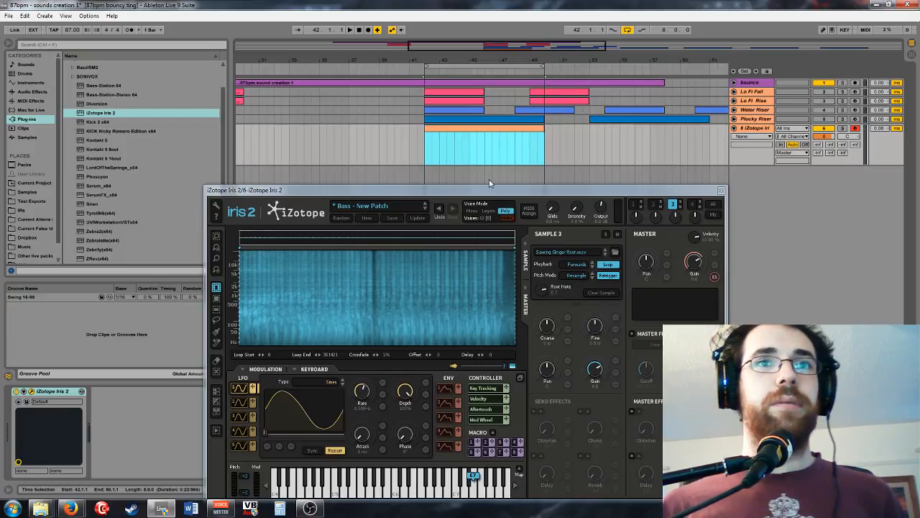
Step: Add an E3 note spanning the whole Iris 2 clip, play it, and reposition the Iris 2 window
{"action": "left_click_drag", "start_coordinate": [525, 188], "coordinate": [707, 191]}
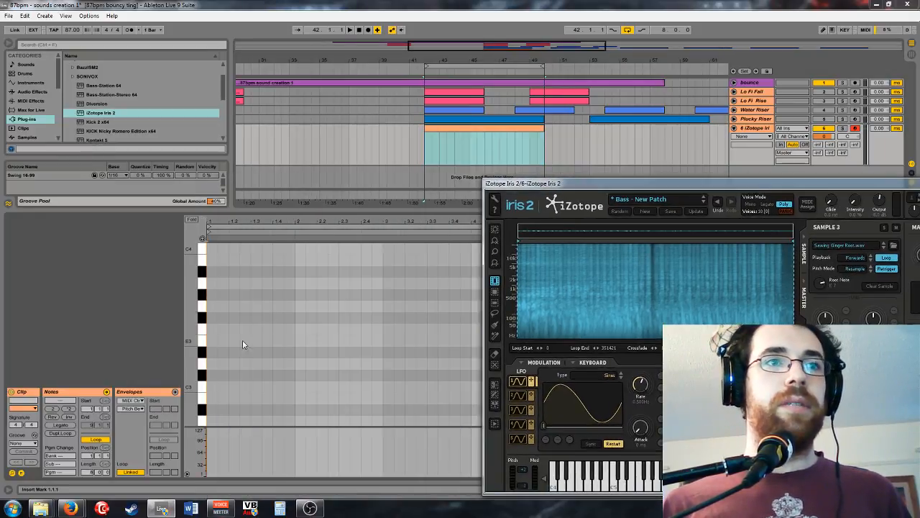
{"action": "left_click_drag", "start_coordinate": [211, 340], "coordinate": [563, 341]}
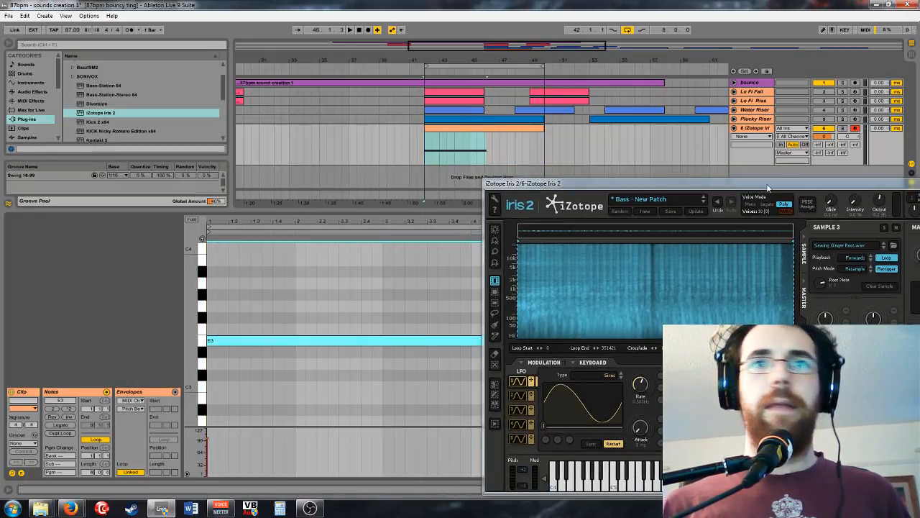
{"action": "left_click_drag", "start_coordinate": [647, 183], "coordinate": [65, 158]}
{"action": "left_click_drag", "start_coordinate": [571, 341], "coordinate": [909, 340]}
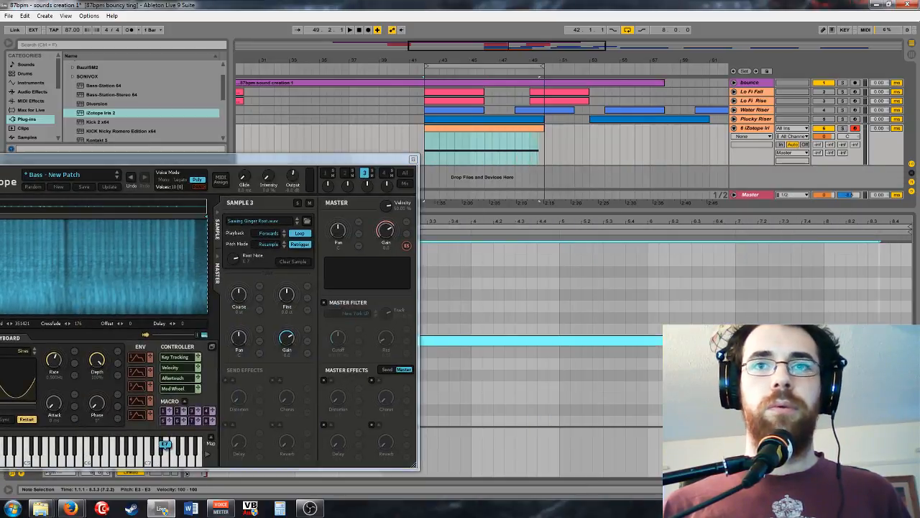
{"action": "key", "text": "space"}
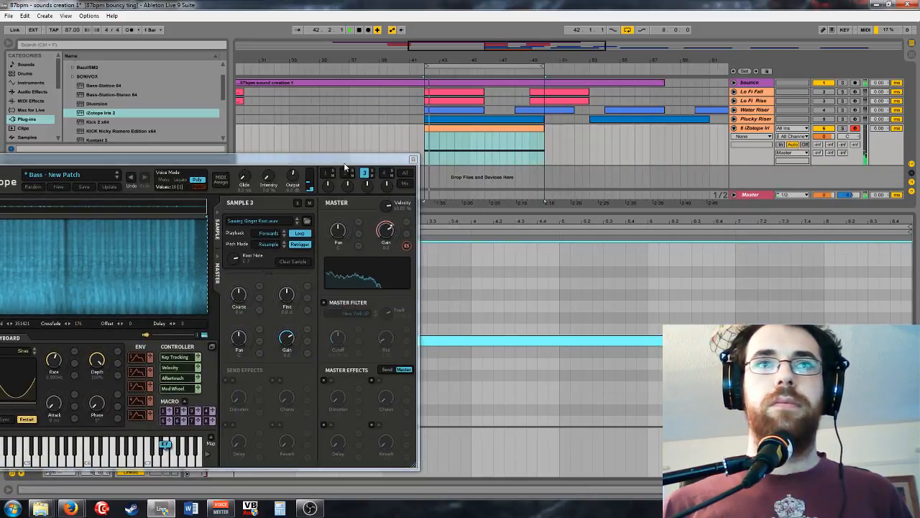
{"action": "left_click_drag", "start_coordinate": [215, 159], "coordinate": [544, 126]}
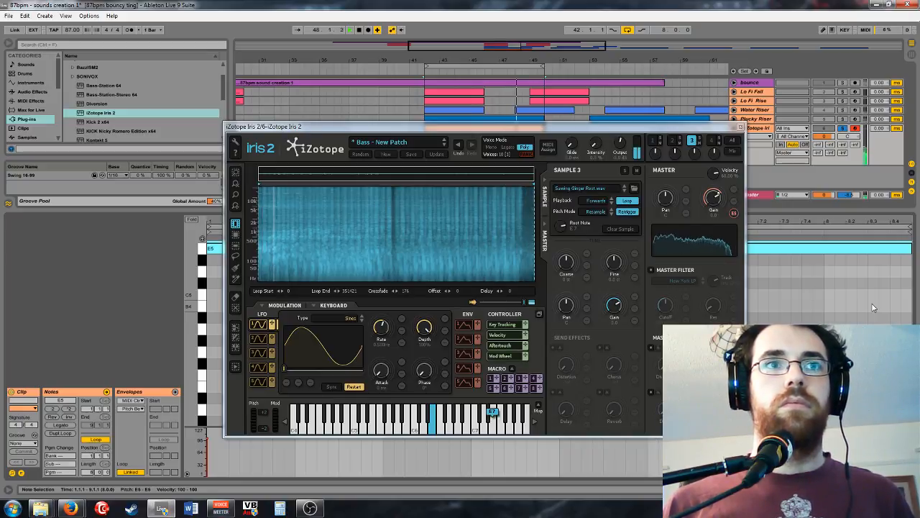
Step: Lower the Iris 2 clip's long note by an octave to E4 and audition it
{"action": "key", "text": "space"}
{"action": "left_click", "coordinate": [773, 242]}
{"action": "key", "text": "space"}
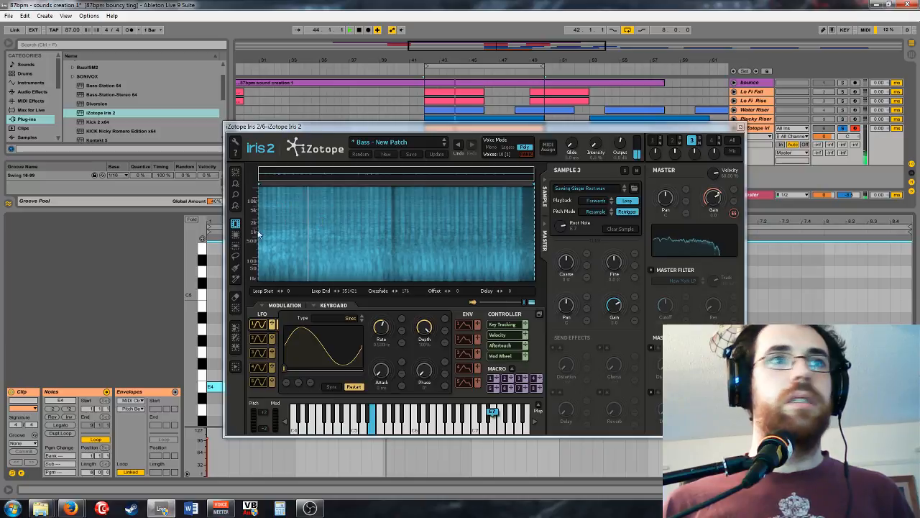
{"action": "key", "text": "space"}
Step: Brush three wide descending curves onto the Sawing Ginger Root spectrogram, auditioning the filtered sound during playback
{"action": "left_click", "coordinate": [235, 268]}
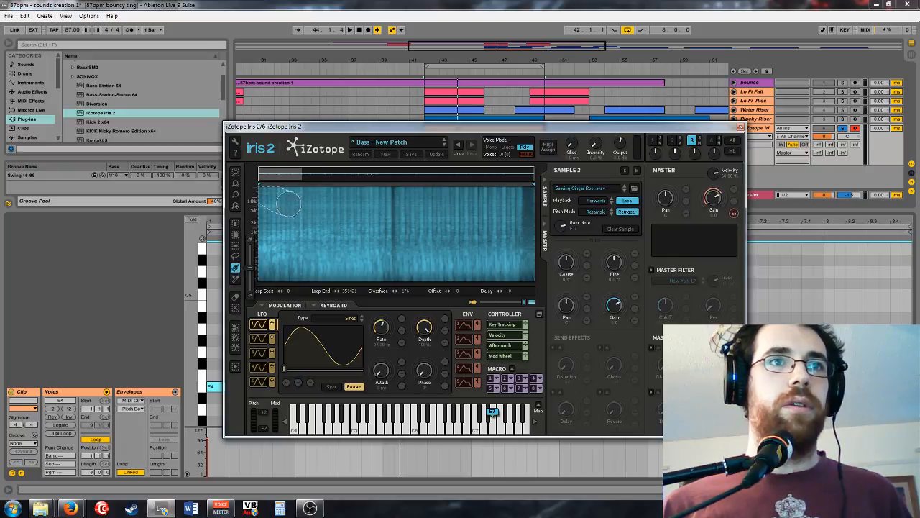
{"action": "mouse_move", "coordinate": [324, 226]}
{"action": "left_mouse_down"}
{"action": "mouse_move", "coordinate": [512, 259]}
{"action": "mouse_move", "coordinate": [531, 275]}
{"action": "left_mouse_up"}
{"action": "key", "text": "space"}
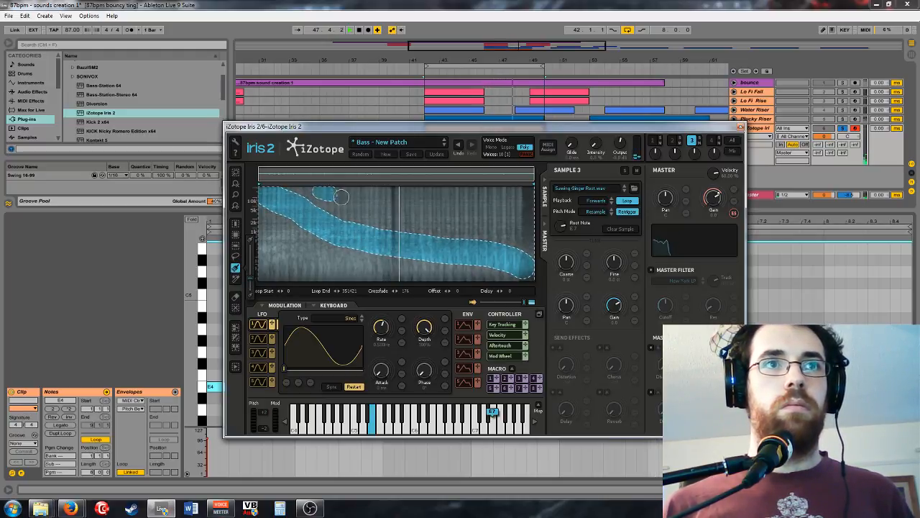
{"action": "left_click_drag", "start_coordinate": [497, 228], "coordinate": [526, 230]}
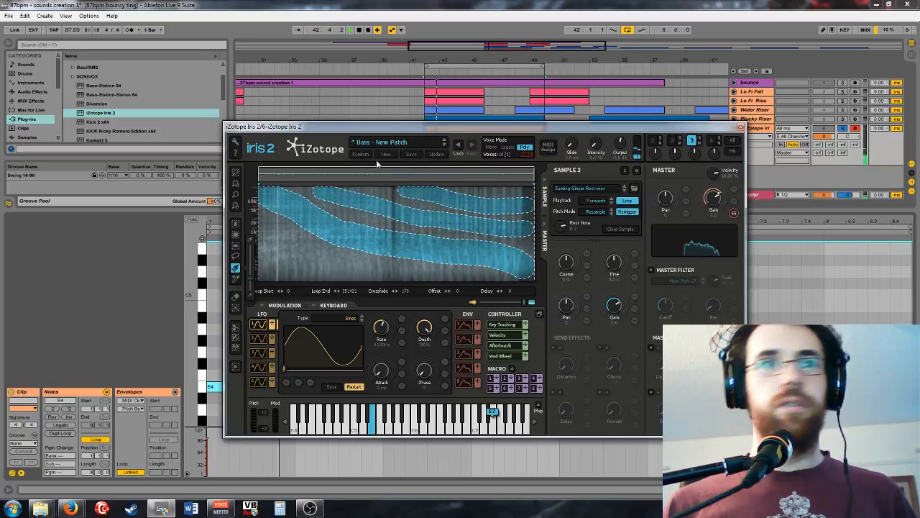
Step: Try the Iris 2 clip's note an octave higher at E5 during playback, and undo the transposition
{"action": "left_click", "coordinate": [215, 387]}
{"action": "key", "text": "shift+Up"}
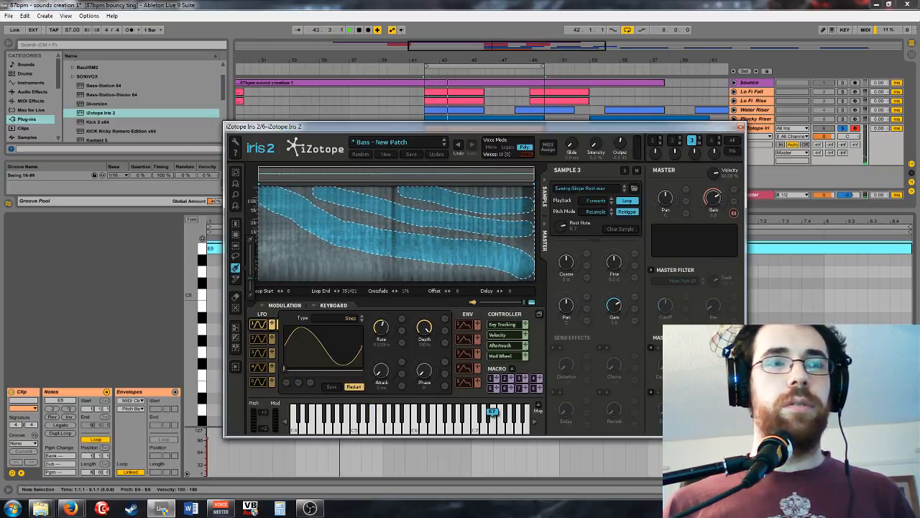
{"action": "left_click", "coordinate": [214, 247]}
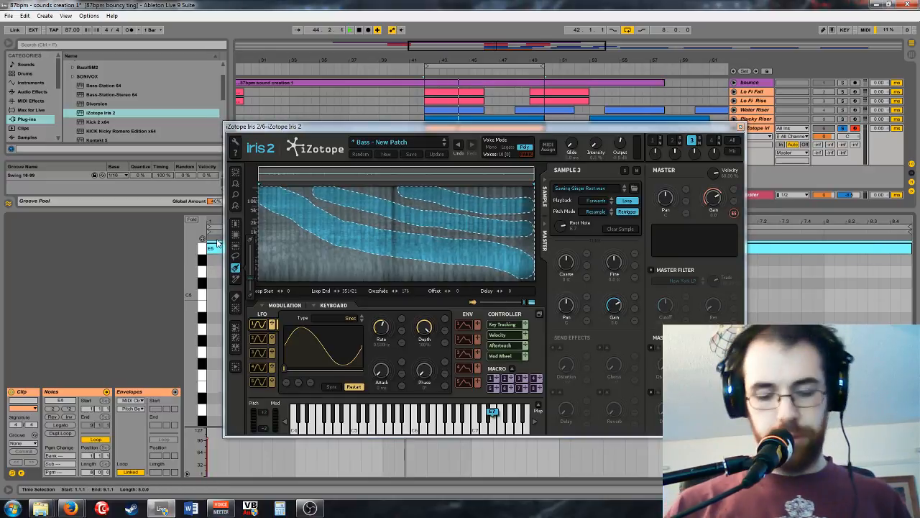
{"action": "key", "text": "ctrl+z"}
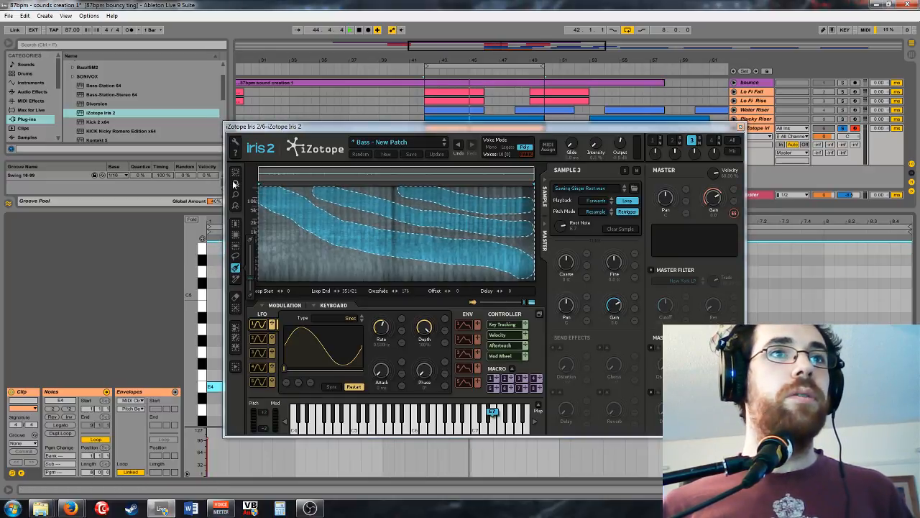
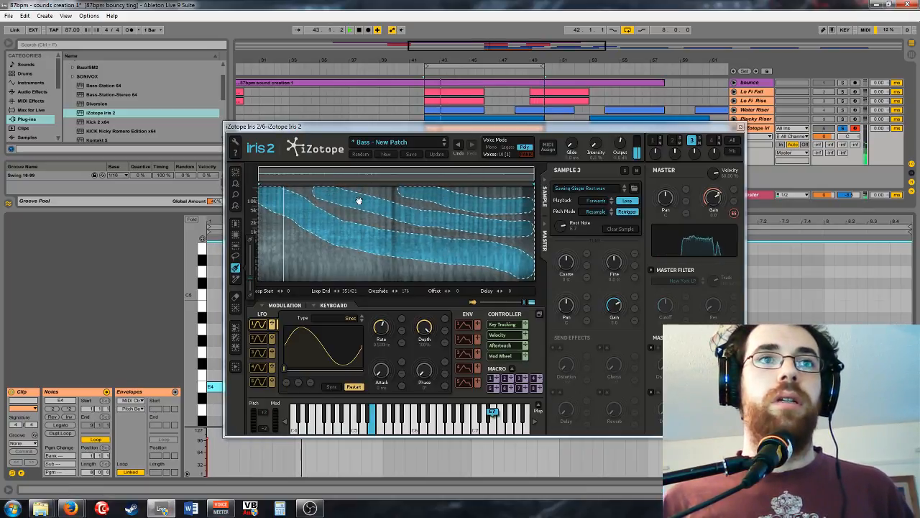
Step: Erase the brushed spectrogram selection and paint four thinner descending curves that converge toward the low frequencies
{"action": "left_click", "coordinate": [236, 295]}
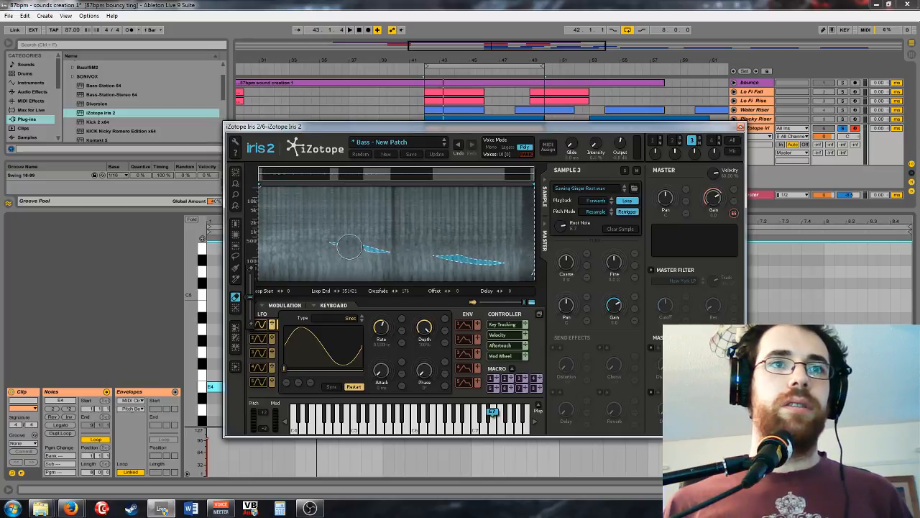
{"action": "left_click", "coordinate": [472, 261]}
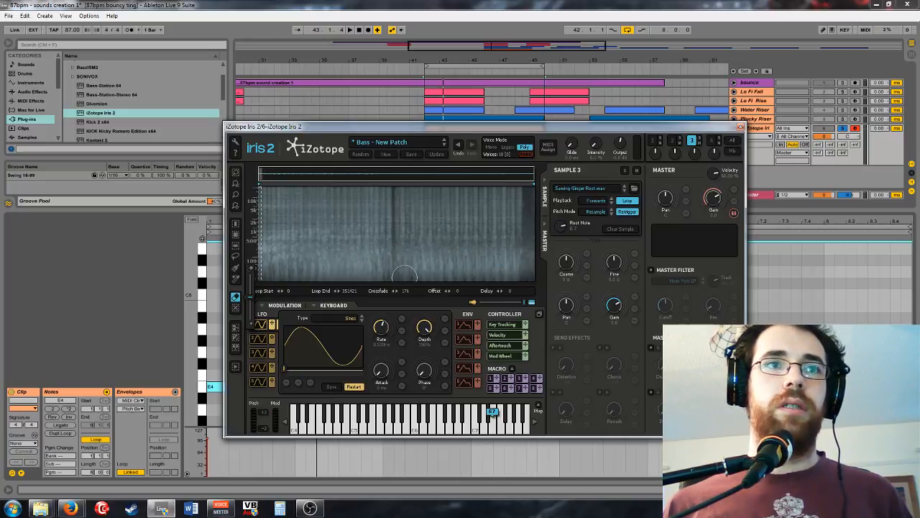
{"action": "left_click", "coordinate": [236, 269]}
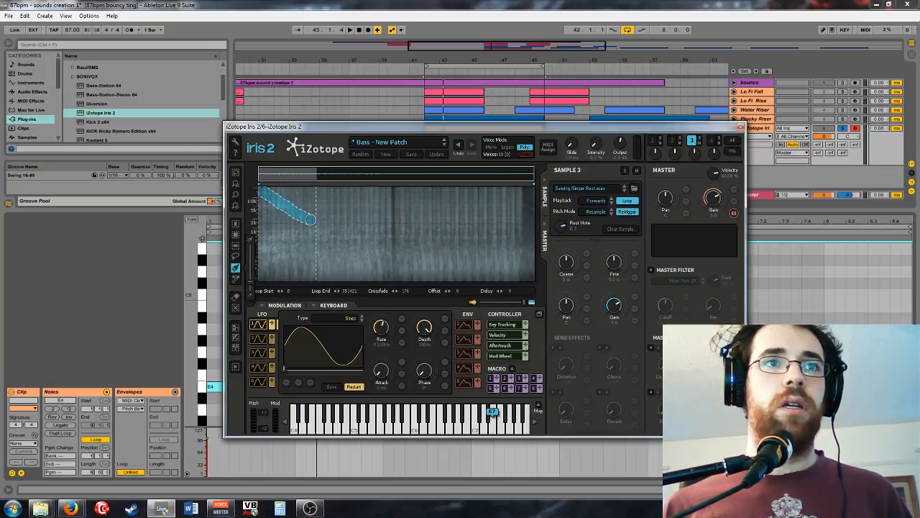
{"action": "left_click_drag", "start_coordinate": [364, 240], "coordinate": [397, 256]}
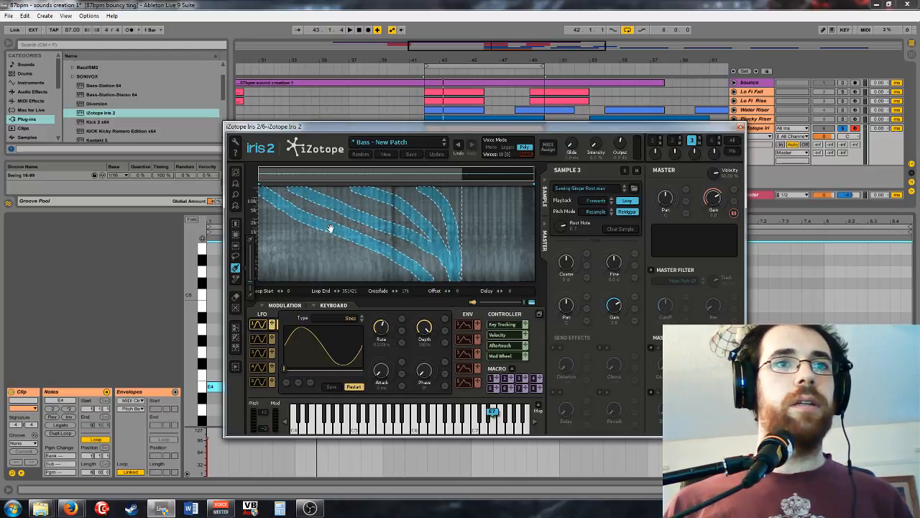
Step: Raise the clip's note to E5, and erase and repaint the low-frequency end of the first brushed curve
{"action": "key", "text": "shift+Up"}
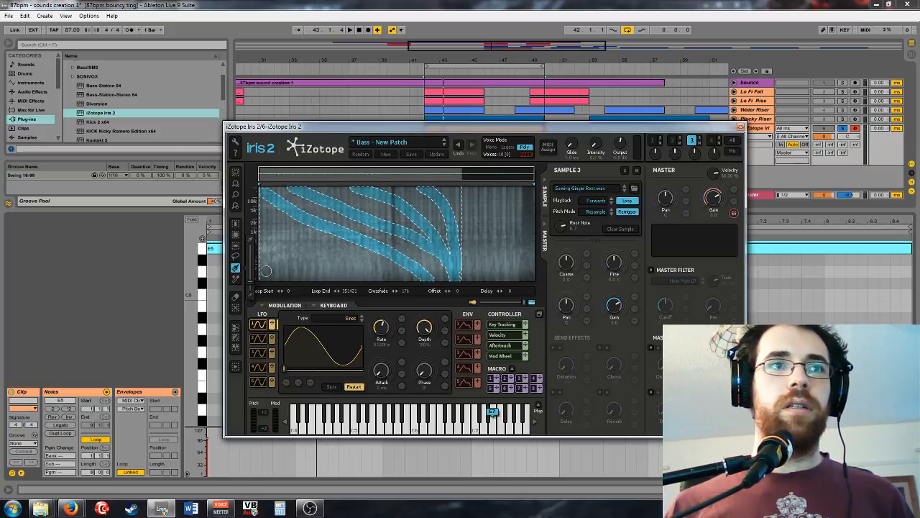
{"action": "left_click", "coordinate": [236, 296]}
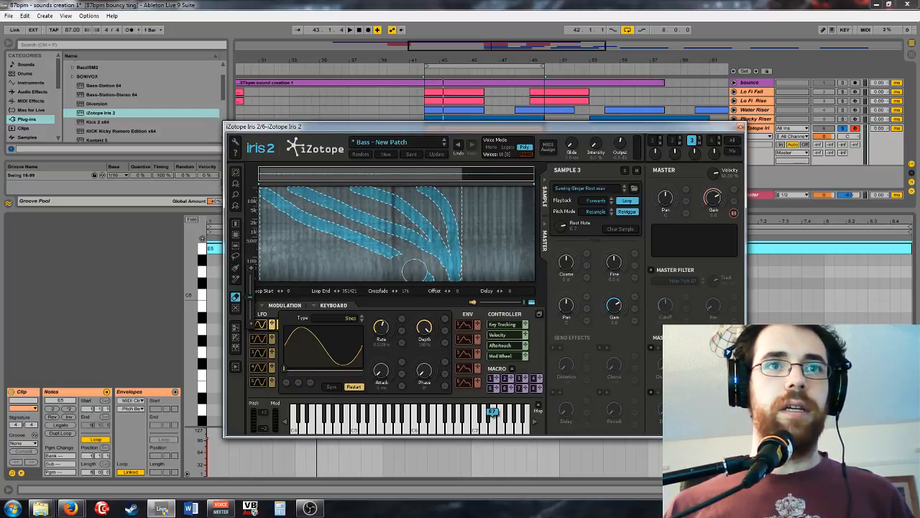
{"action": "left_click", "coordinate": [235, 268]}
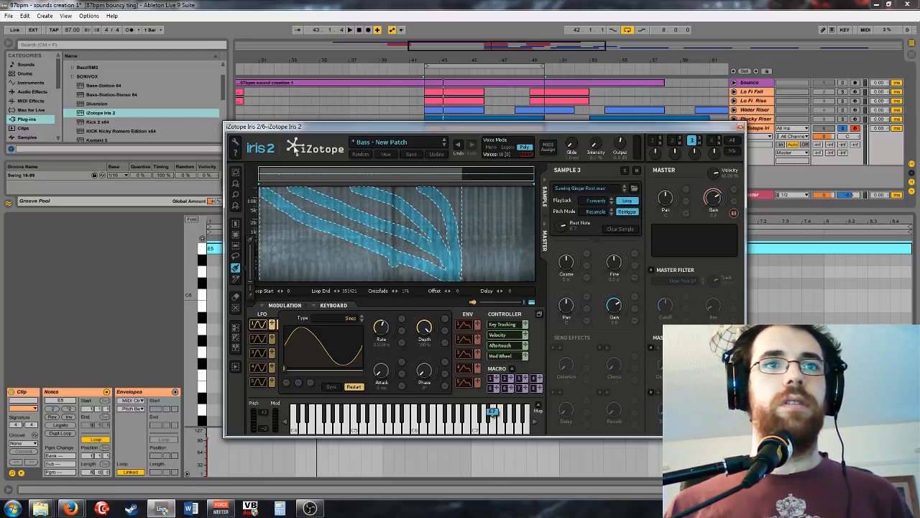
{"action": "key", "text": "space"}
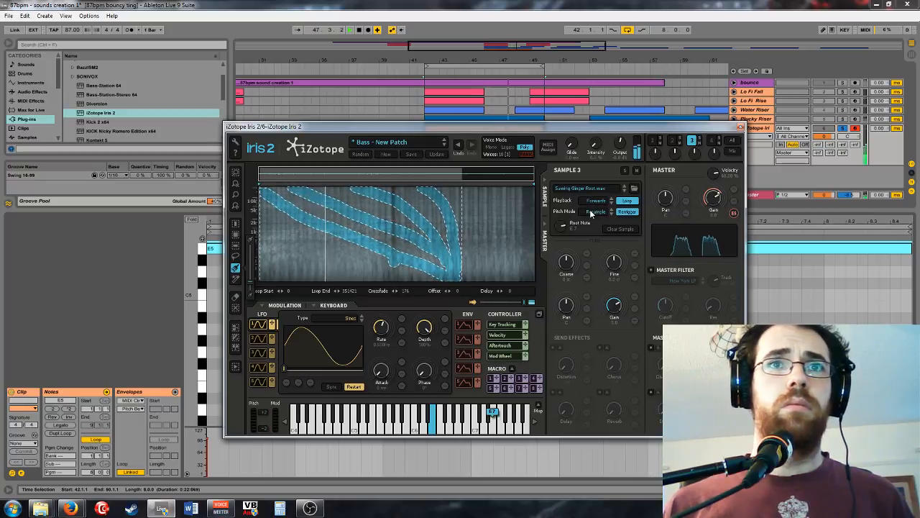
{"action": "key", "text": "space"}
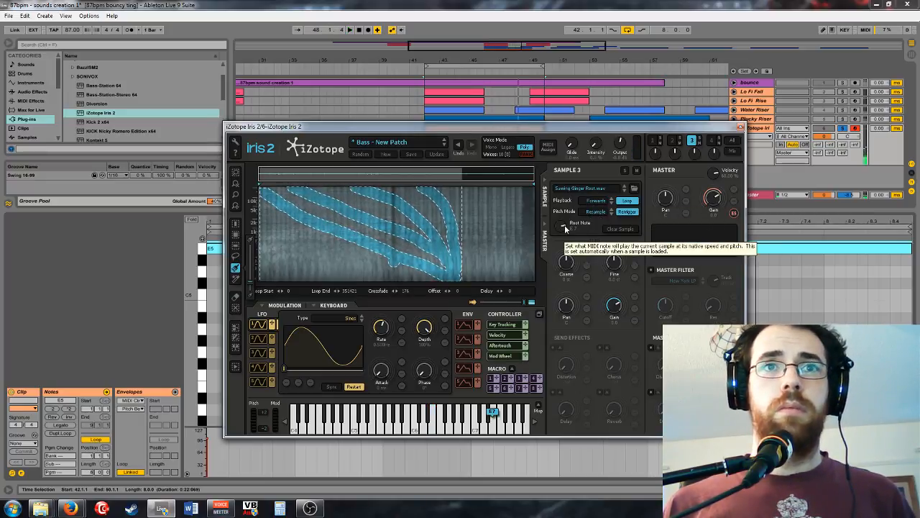
Step: Set the sample's root note to E8 with Forwards playback and Resample pitch mode, comparing settings during playback
{"action": "left_click_drag", "start_coordinate": [565, 233], "coordinate": [555, 237]}
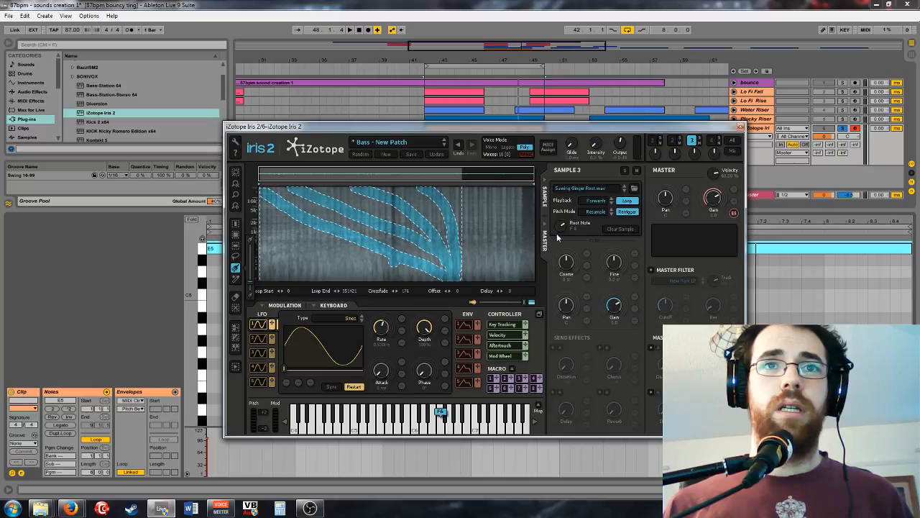
{"action": "key", "text": "space"}
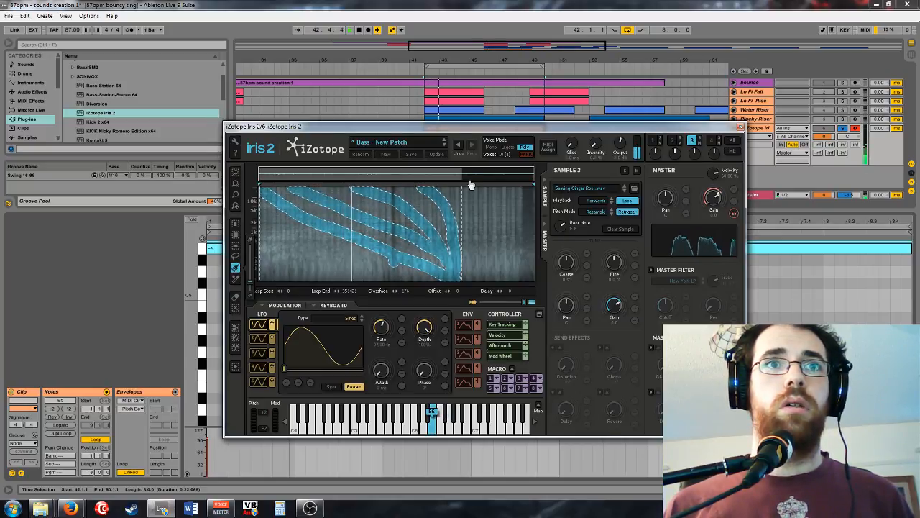
{"action": "left_click", "coordinate": [594, 213]}
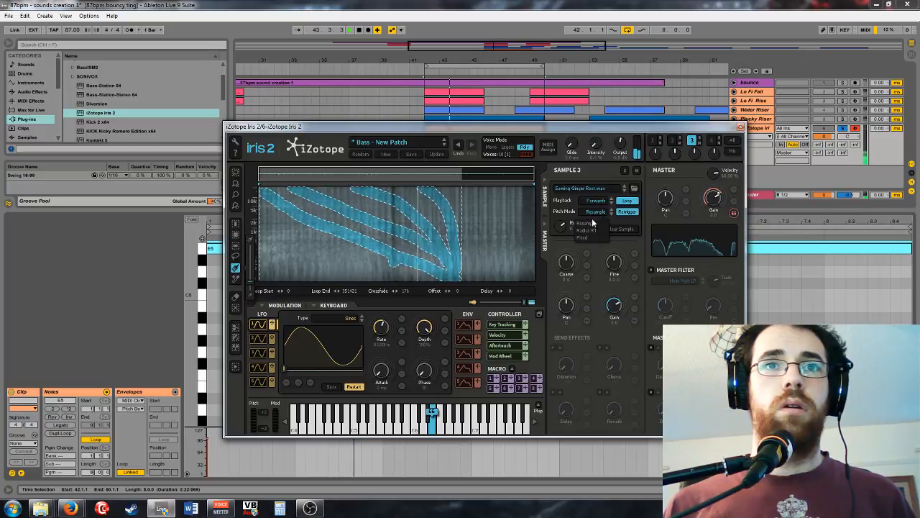
{"action": "left_click", "coordinate": [592, 226]}
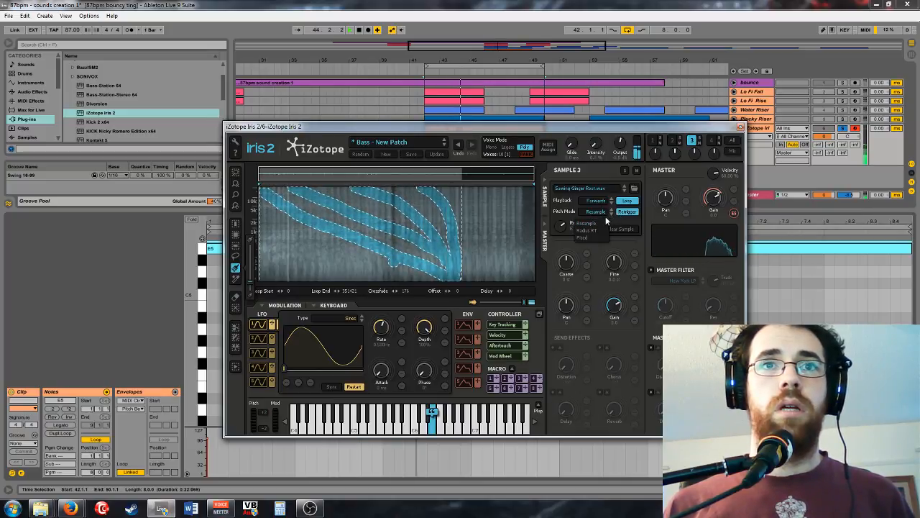
{"action": "left_click", "coordinate": [597, 217]}
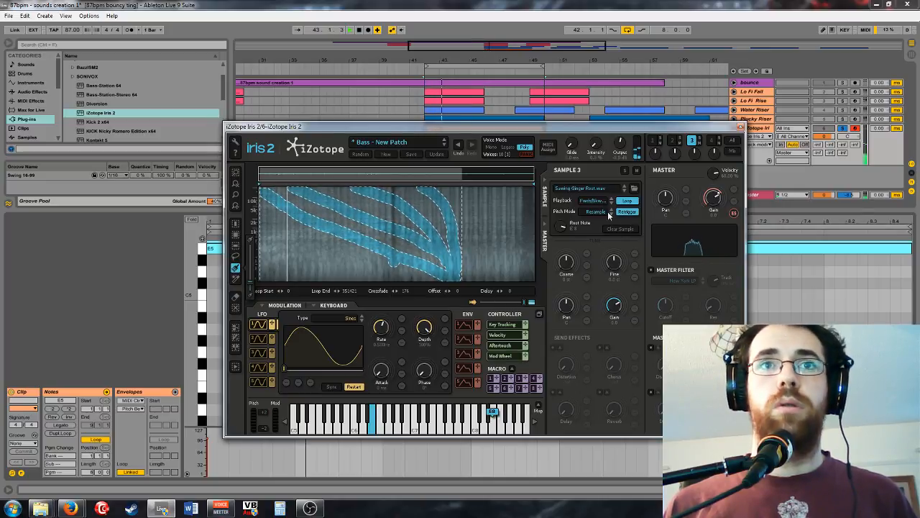
{"action": "left_click", "coordinate": [601, 207]}
{"action": "left_click", "coordinate": [595, 213]}
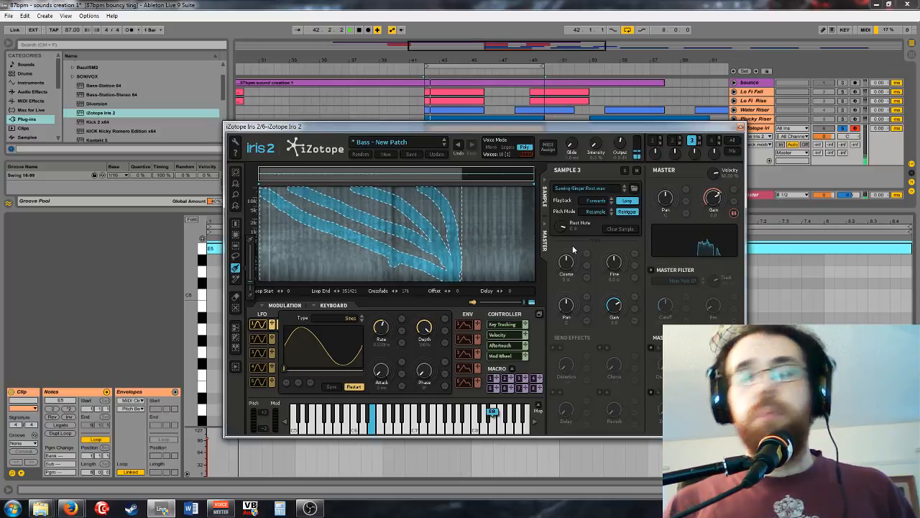
{"action": "left_click", "coordinate": [461, 105]}
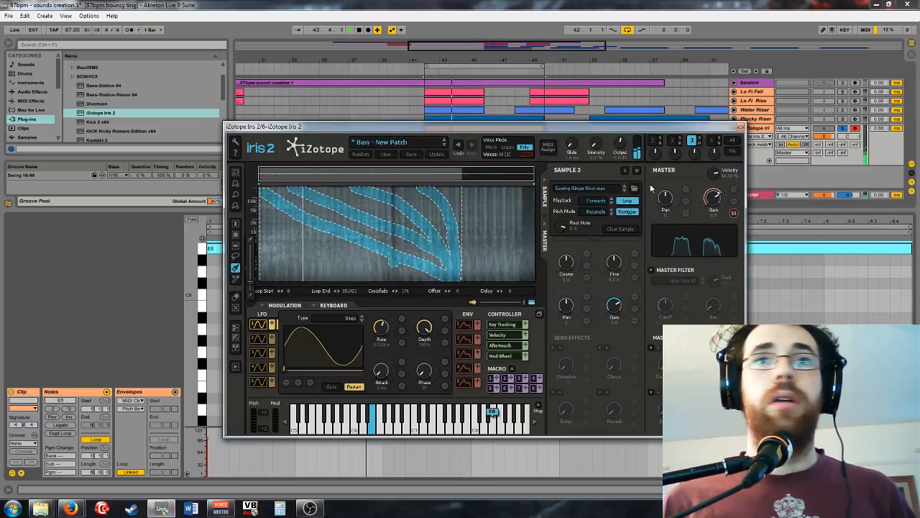
Step: Open the Iris Mix Window and enable Sample 3's delay send in Analog mode with Sync turned off
{"action": "left_click", "coordinate": [734, 153]}
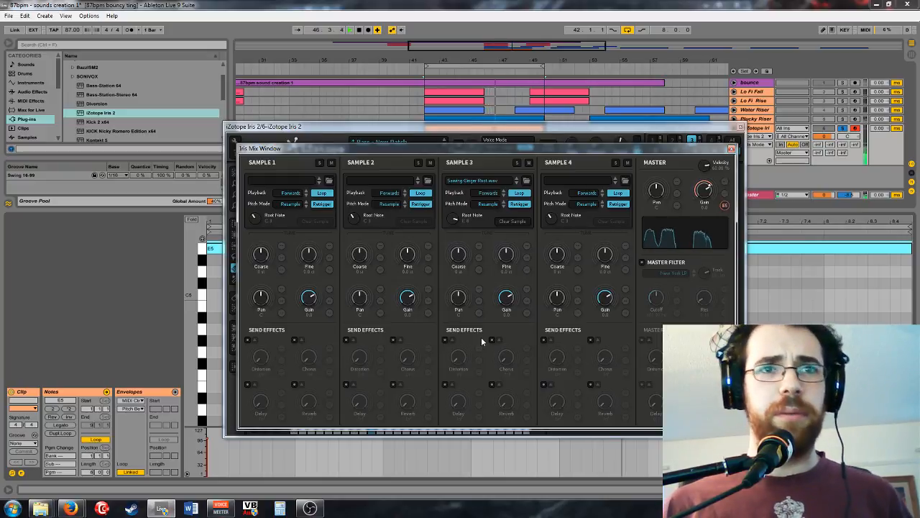
{"action": "left_click", "coordinate": [448, 384]}
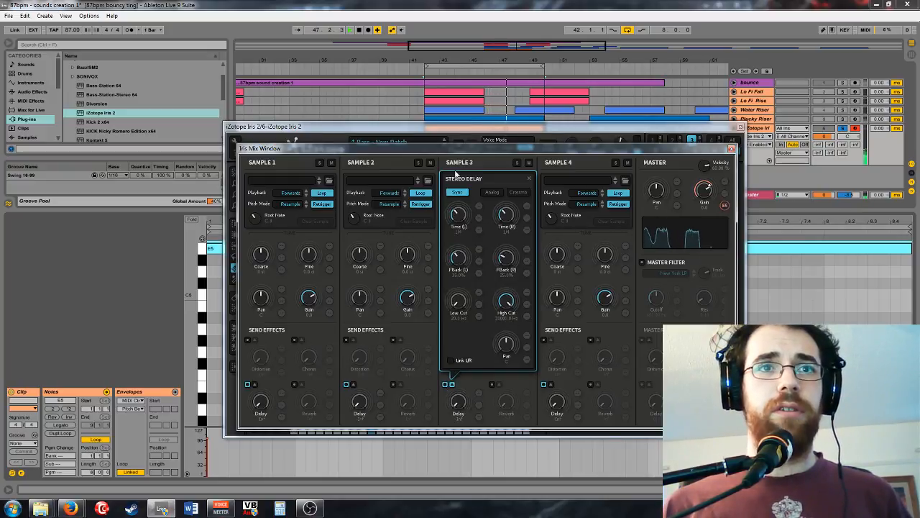
{"action": "left_click", "coordinate": [493, 193]}
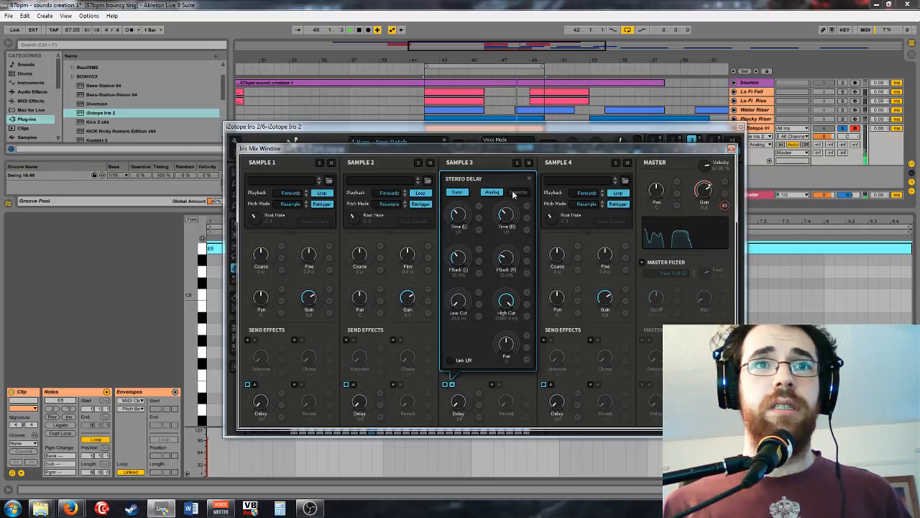
{"action": "left_click", "coordinate": [457, 192]}
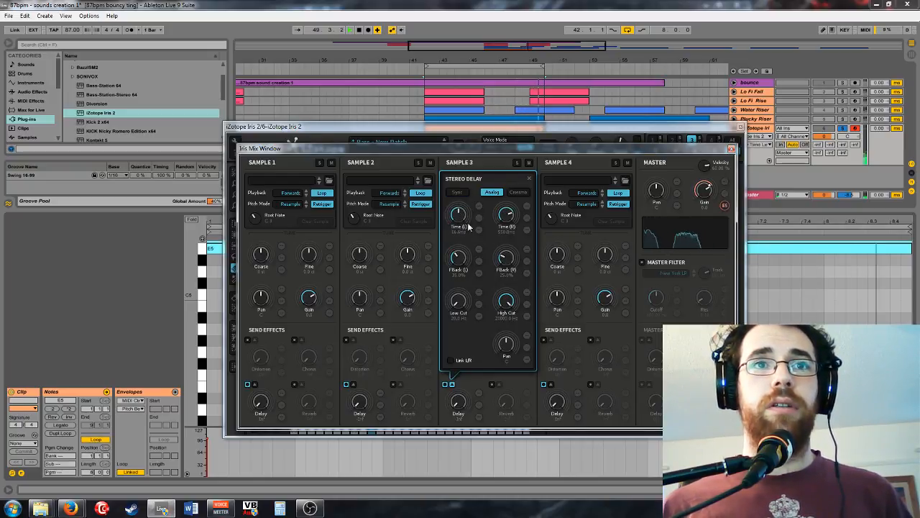
Step: Link the stereo delay's left and right channels, adjust its time, feedback and cut filters, and raise Sample 3's delay amount
{"action": "left_click_drag", "start_coordinate": [506, 215], "coordinate": [497, 242]}
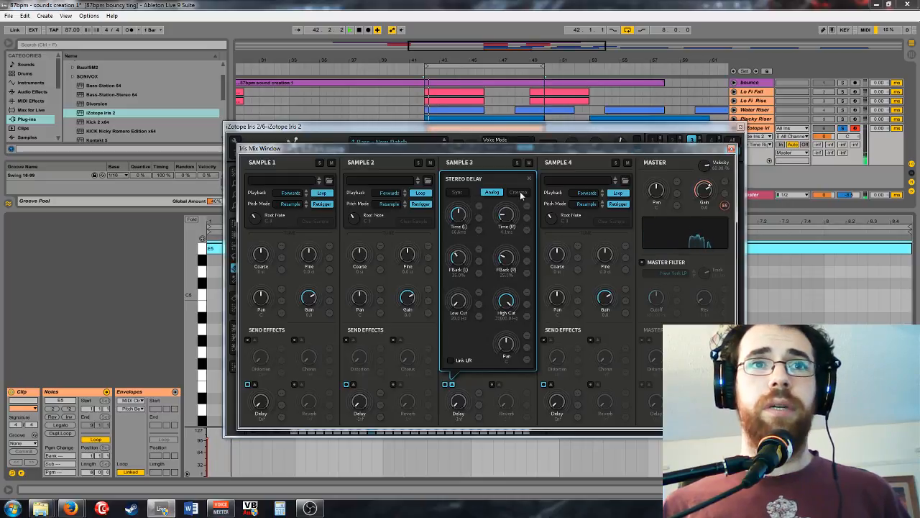
{"action": "left_click", "coordinate": [448, 360]}
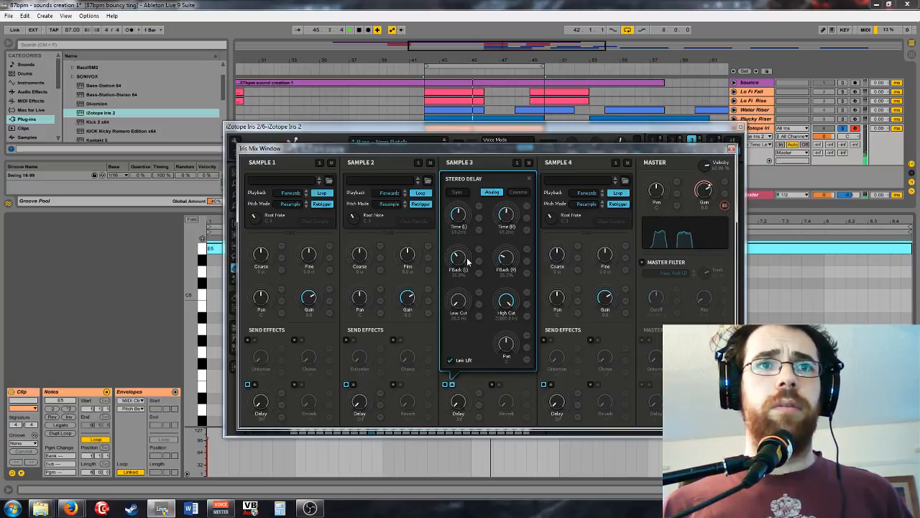
{"action": "left_click_drag", "start_coordinate": [469, 246], "coordinate": [472, 247]}
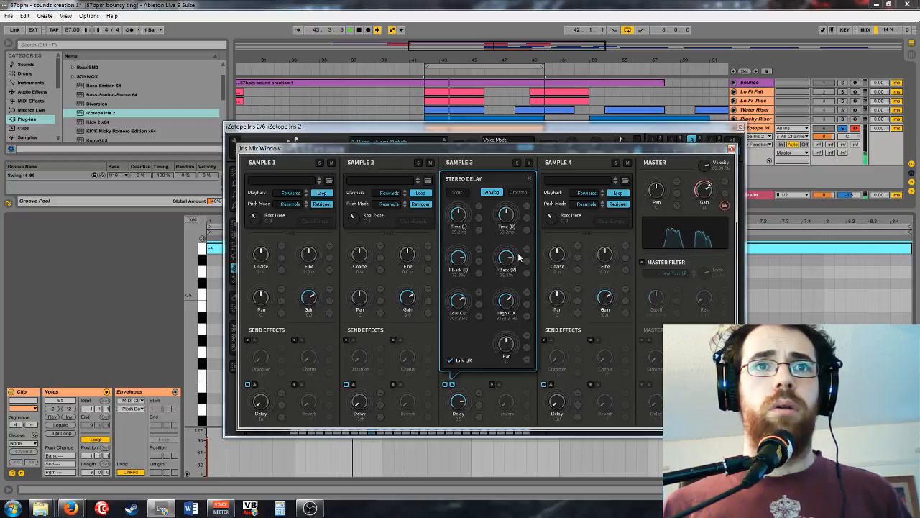
{"action": "left_click_drag", "start_coordinate": [519, 253], "coordinate": [526, 251]}
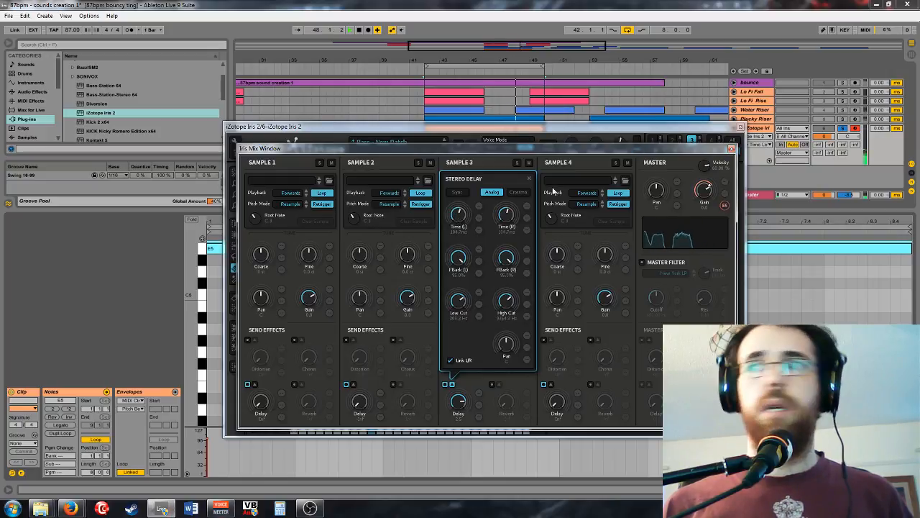
{"action": "left_click", "coordinate": [386, 226]}
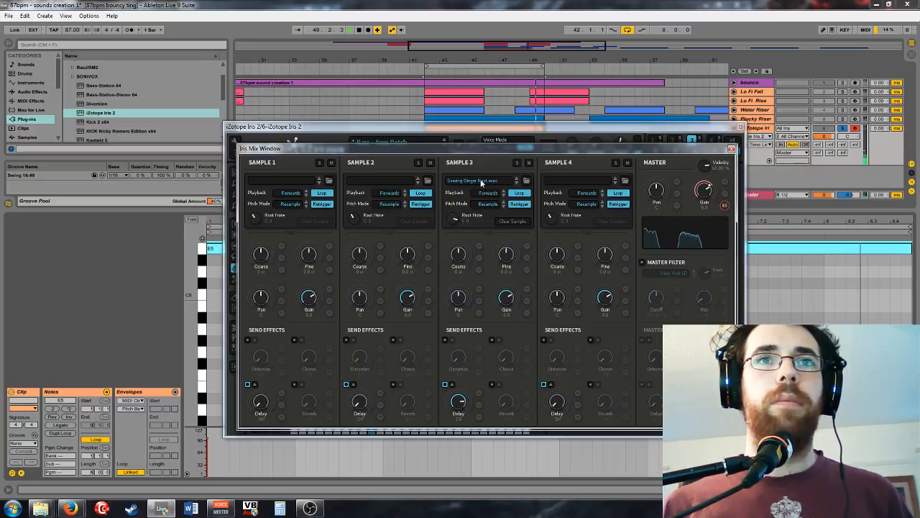
Step: Restart playback from bar 42 to audition the delayed Iris 2 sound, and stop it
{"action": "key", "text": "space"}
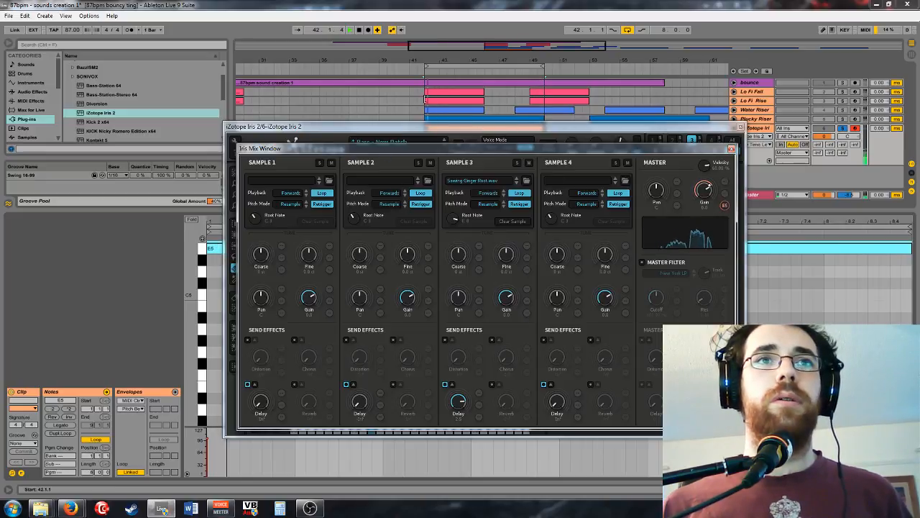
{"action": "left_click", "coordinate": [424, 100]}
{"action": "key", "text": "space"}
{"action": "left_click", "coordinate": [409, 138]}
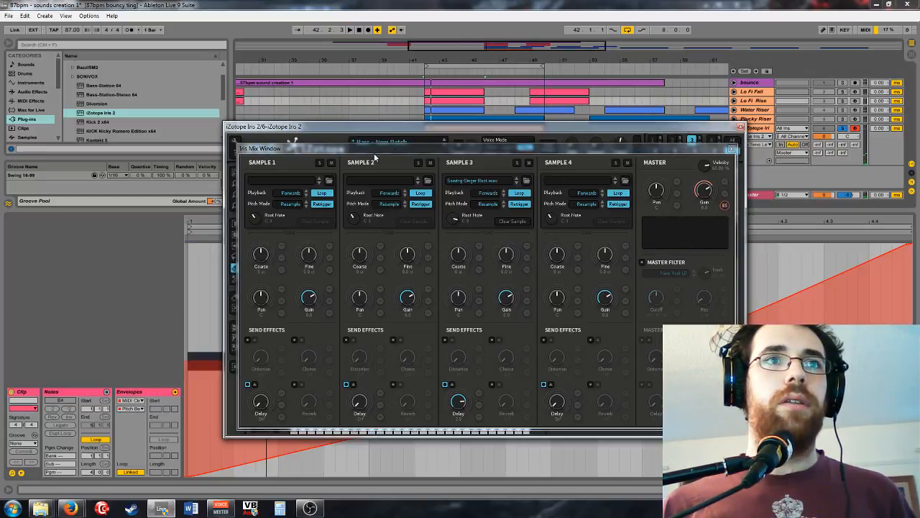
Step: Close the Mix Window, switch to the empty Sample 2 slot, and browse the Abstract Granular samples
{"action": "left_click", "coordinate": [731, 150]}
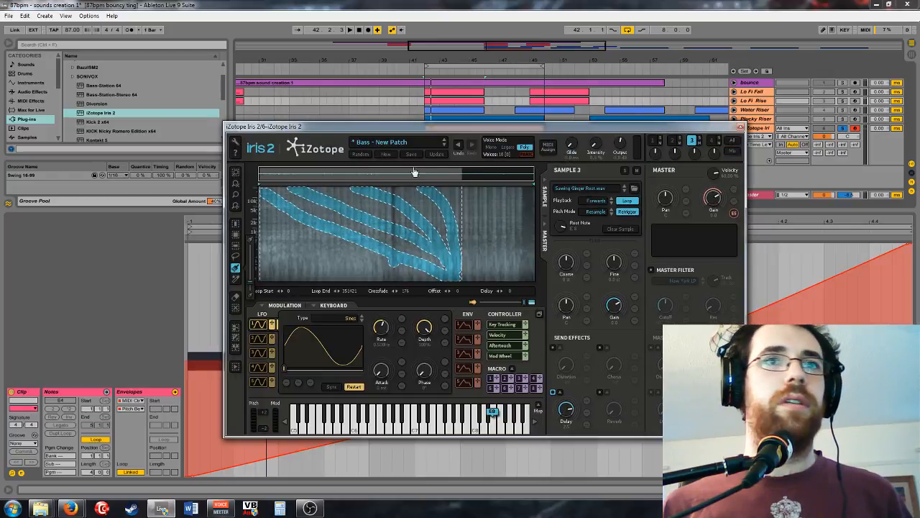
{"action": "left_click", "coordinate": [672, 141]}
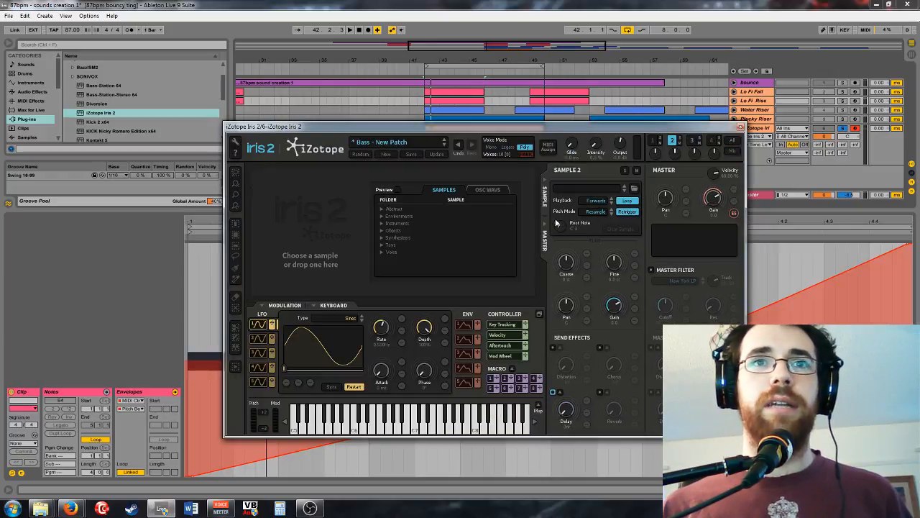
{"action": "left_click", "coordinate": [383, 210]}
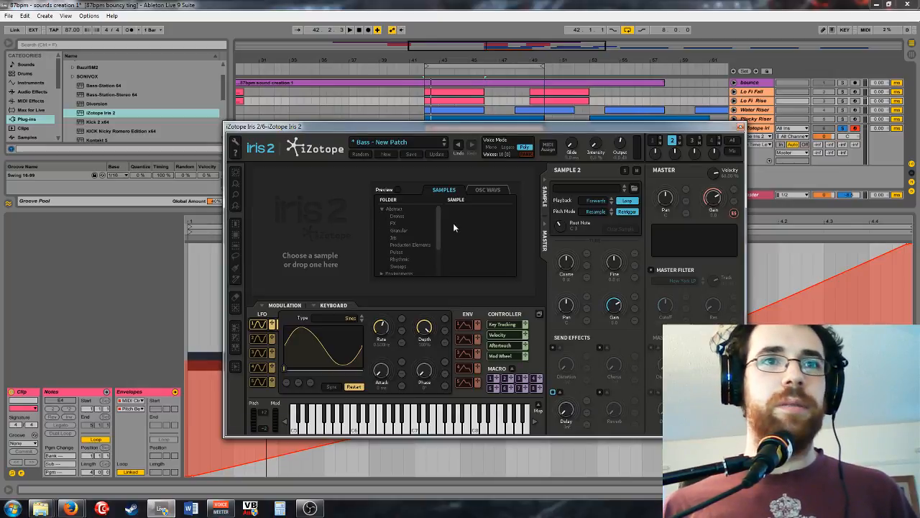
{"action": "left_click", "coordinate": [399, 230]}
{"action": "scroll", "coordinate": [509, 258], "scroll_direction": "up", "scroll_amount": 3}
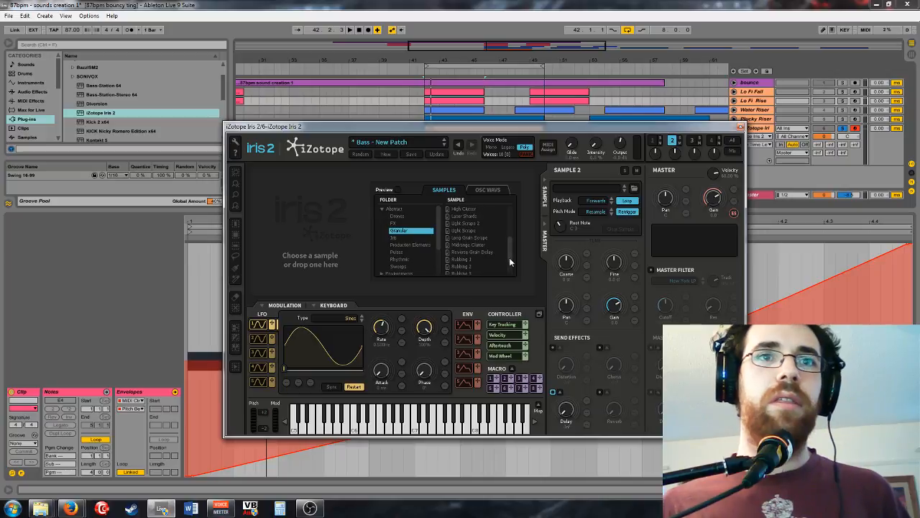
{"action": "scroll", "coordinate": [509, 258], "scroll_direction": "up", "scroll_amount": 1}
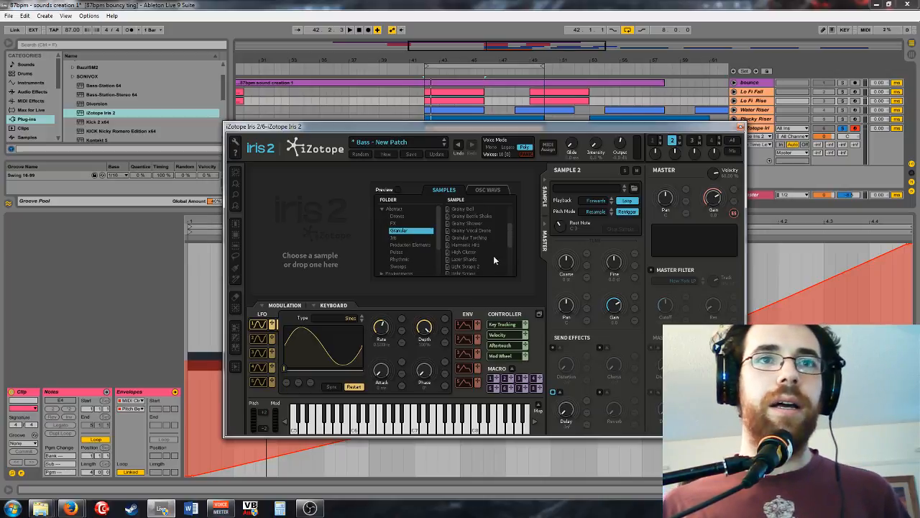
{"action": "scroll", "coordinate": [486, 255], "scroll_direction": "up", "scroll_amount": 2}
{"action": "scroll", "coordinate": [486, 254], "scroll_direction": "up", "scroll_amount": 2}
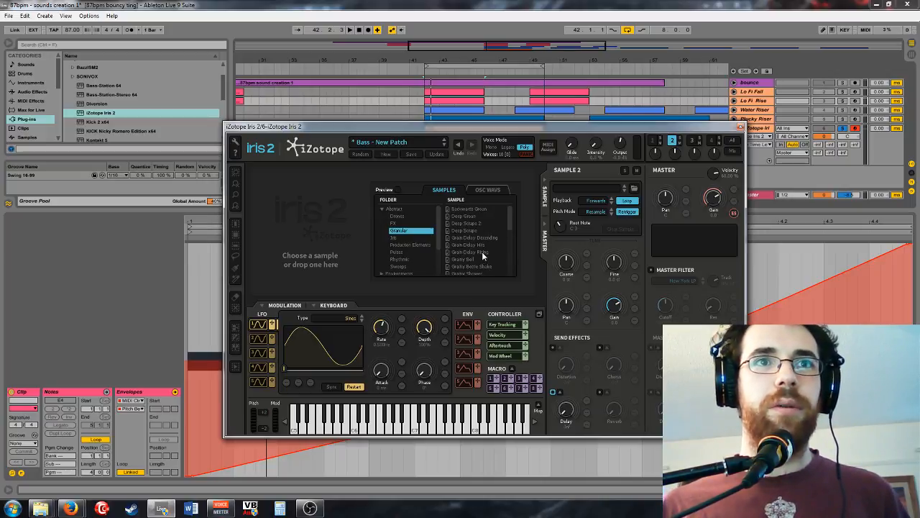
Step: Browse the Abstract FX and Drones folders and load a GTR Feedback drone into Sample 2
{"action": "left_click", "coordinate": [404, 224]}
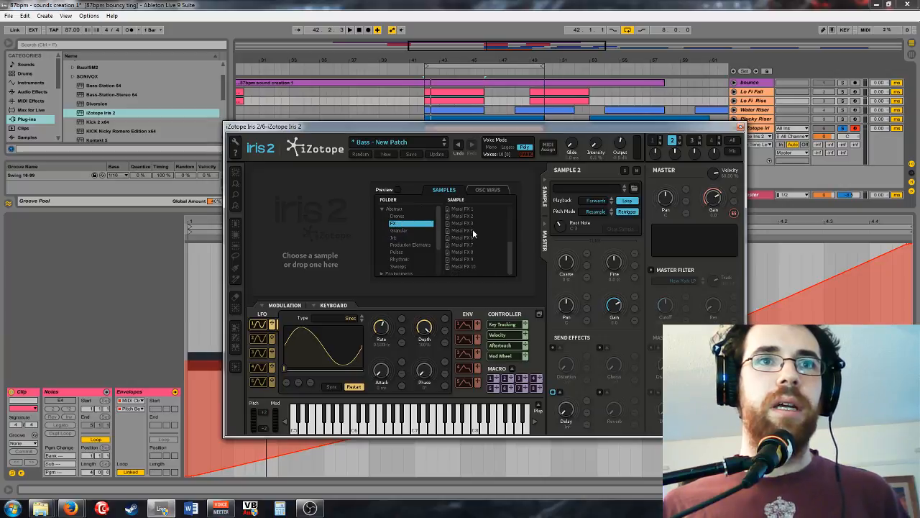
{"action": "key", "text": "Up"}
{"action": "scroll", "coordinate": [478, 237], "scroll_direction": "down", "scroll_amount": 3}
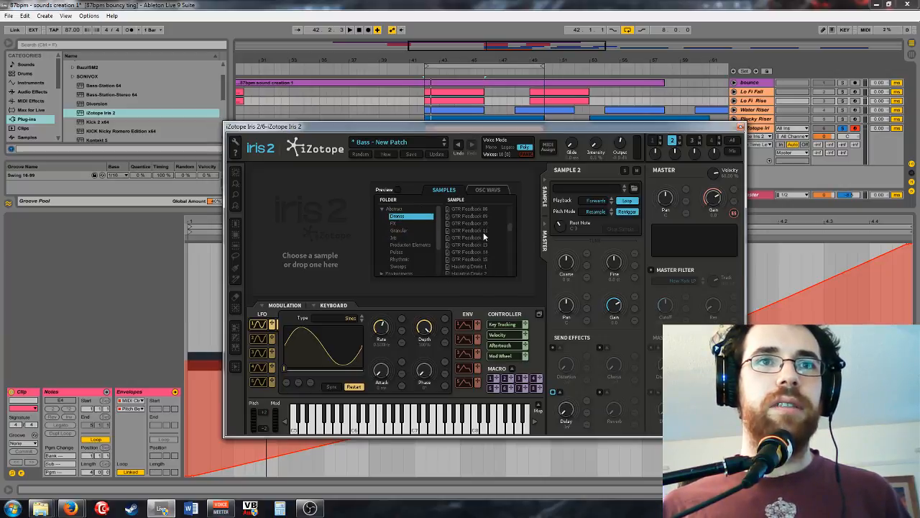
{"action": "scroll", "coordinate": [483, 233], "scroll_direction": "down", "scroll_amount": 7}
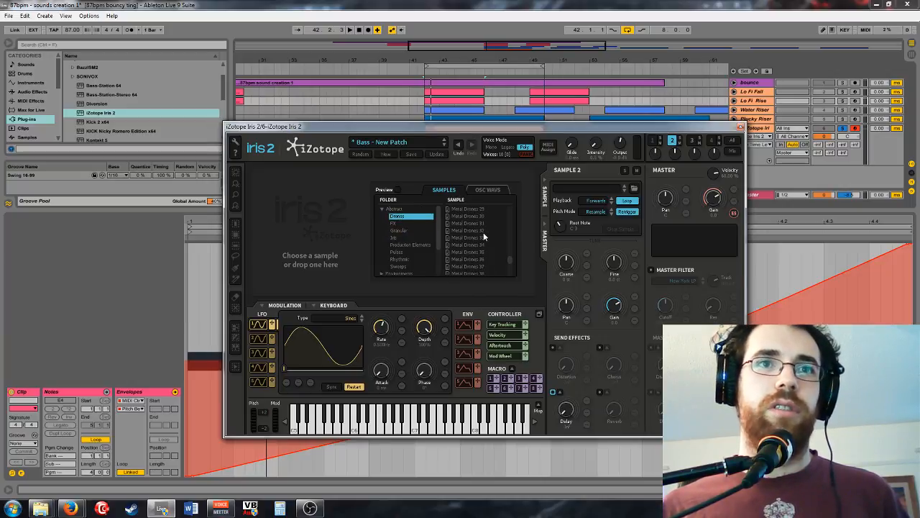
{"action": "scroll", "coordinate": [485, 232], "scroll_direction": "up", "scroll_amount": 12}
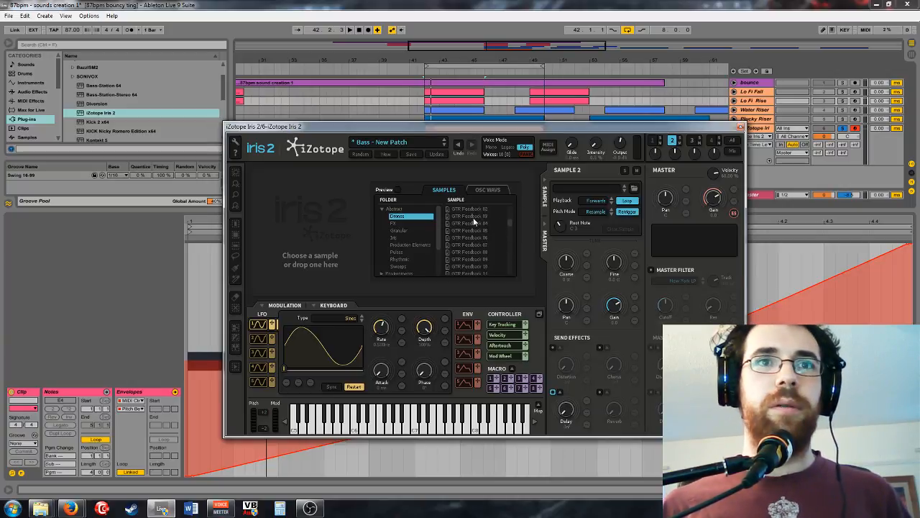
{"action": "double_click", "coordinate": [486, 236]}
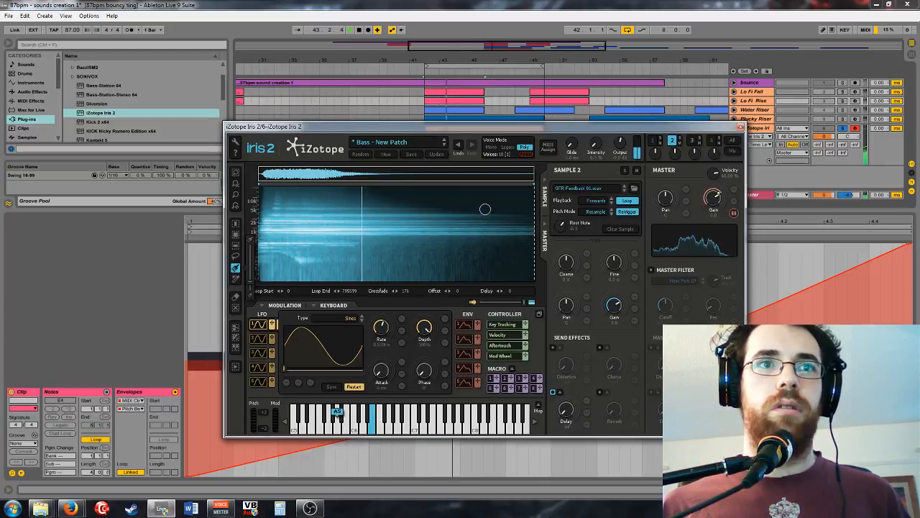
Step: Audition successive GTR Feedback samples in Sample 2 during playback and choose GTR Feedback 06.wav
{"action": "left_click", "coordinate": [625, 192]}
{"action": "left_click", "coordinate": [625, 192]}
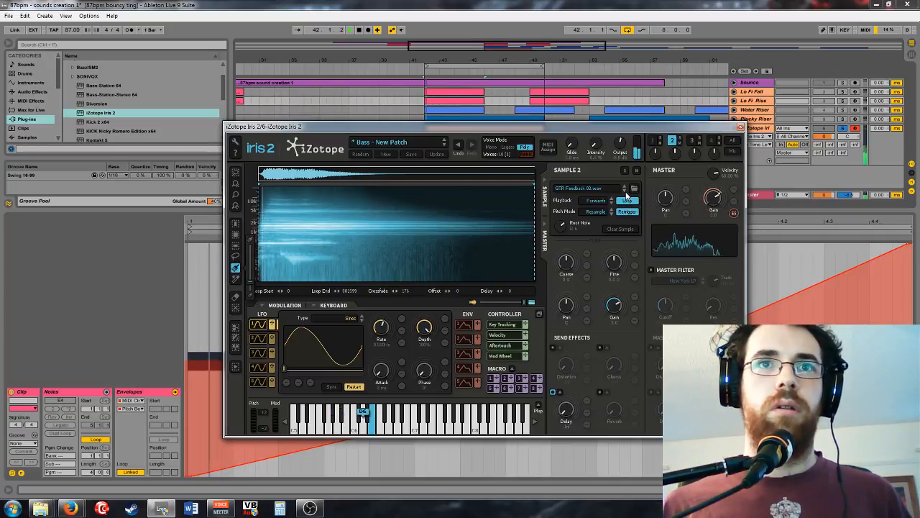
{"action": "left_click", "coordinate": [625, 192]}
{"action": "left_click", "coordinate": [626, 192]}
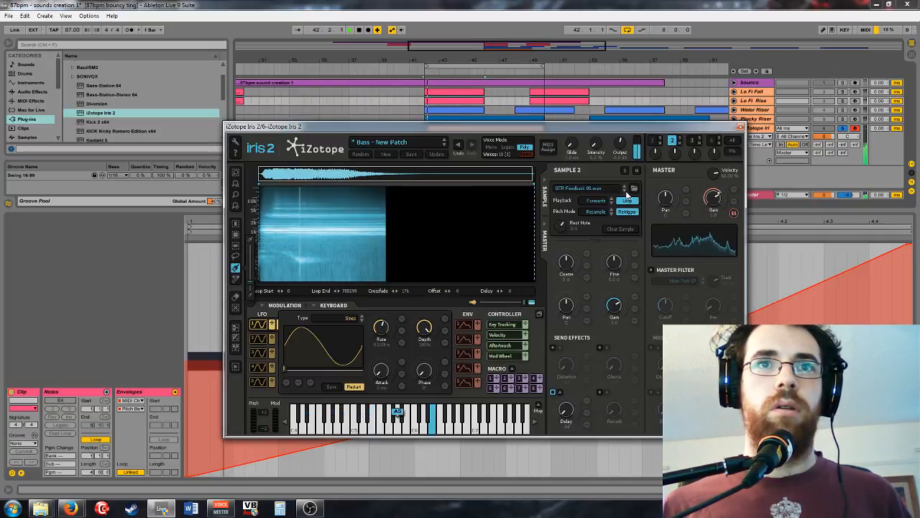
{"action": "left_click", "coordinate": [625, 192]}
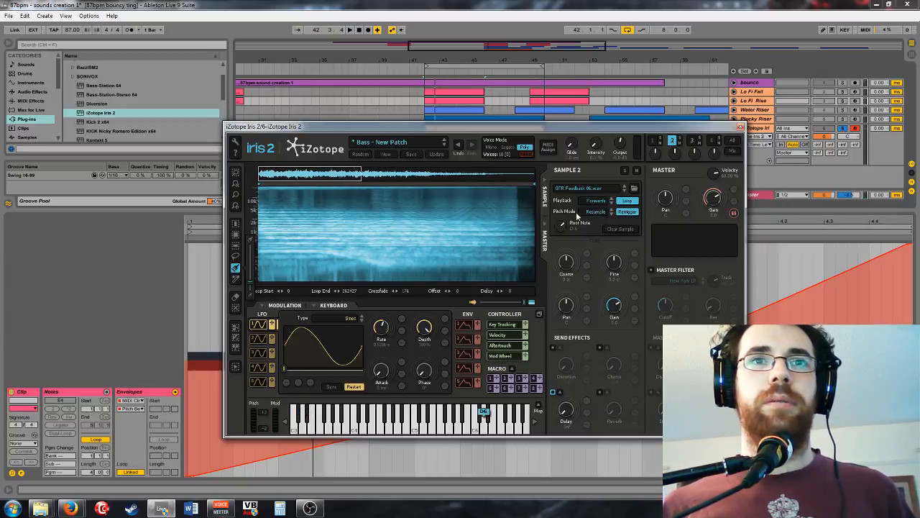
{"action": "key", "text": "space"}
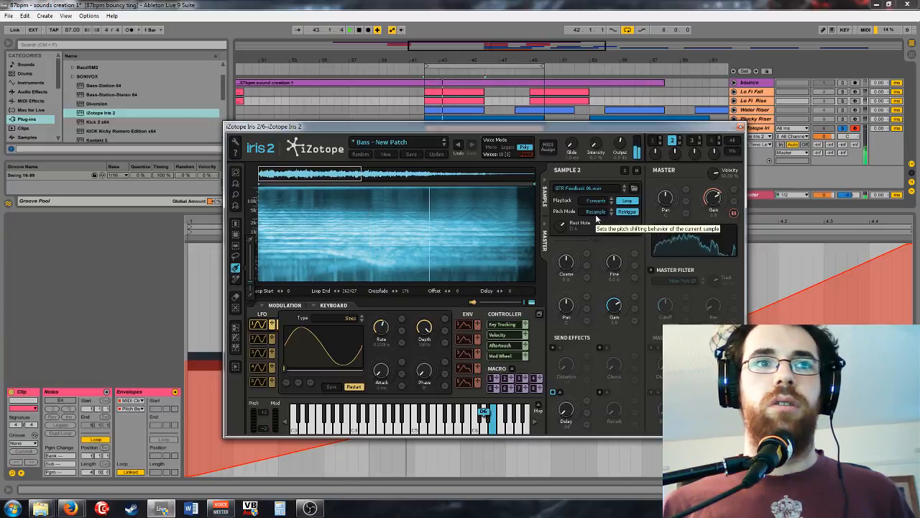
Step: Open the Iris Mix Window and expose Sample 2's Coarse tuning as a configured parameter on the Iris 2 device
{"action": "left_click_drag", "start_coordinate": [483, 127], "coordinate": [475, 165]}
{"action": "left_click", "coordinate": [467, 135]}
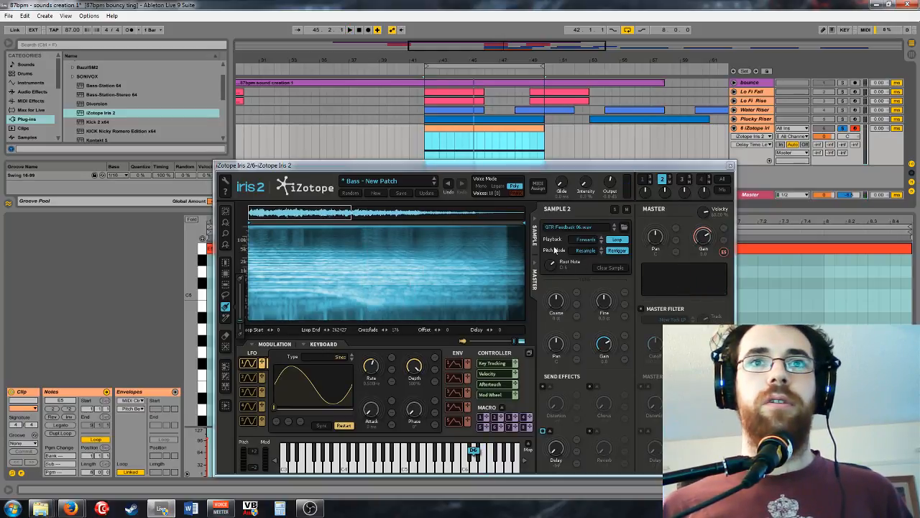
{"action": "left_click", "coordinate": [720, 185]}
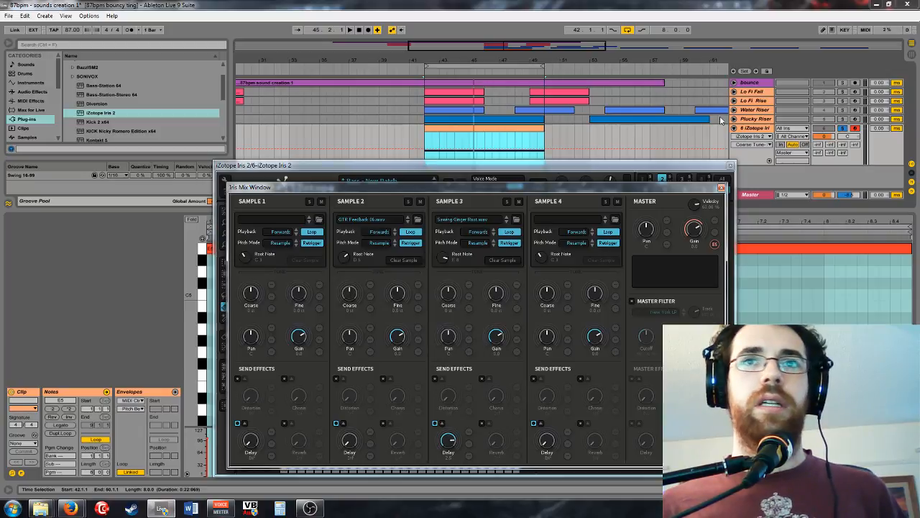
{"action": "left_click", "coordinate": [105, 379]}
{"action": "left_click", "coordinate": [24, 390]}
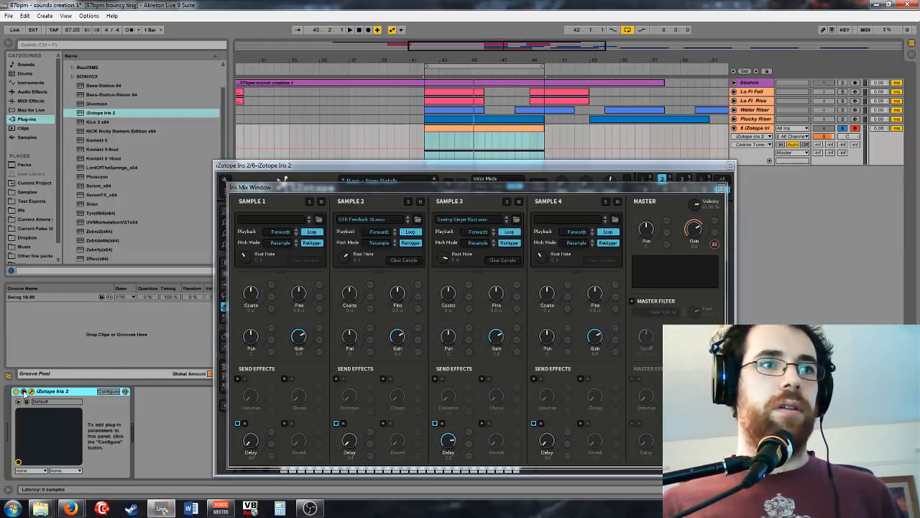
{"action": "left_click", "coordinate": [350, 293]}
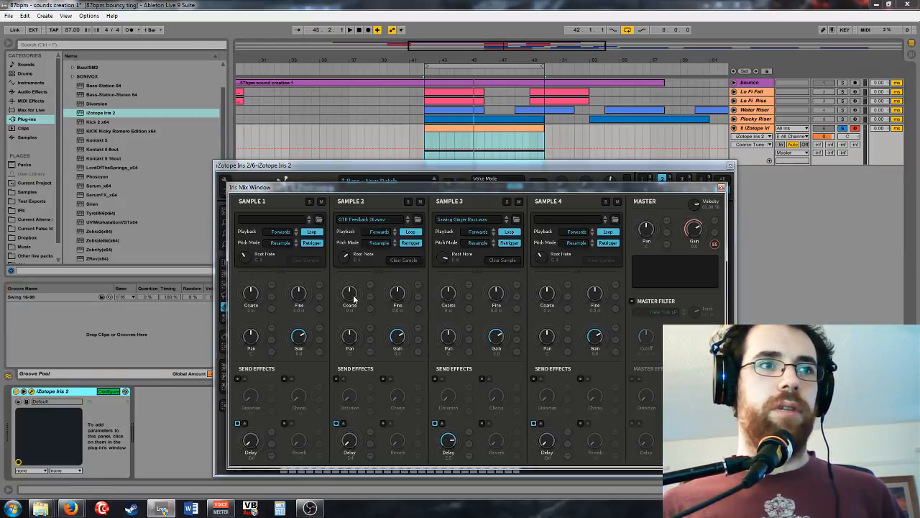
{"action": "left_click", "coordinate": [109, 391]}
Step: Group Iris 2 into an Instrument Rack and map Sample 2's Coarse tuning to Macro 1
{"action": "right_click", "coordinate": [108, 404]}
{"action": "right_click", "coordinate": [71, 393]}
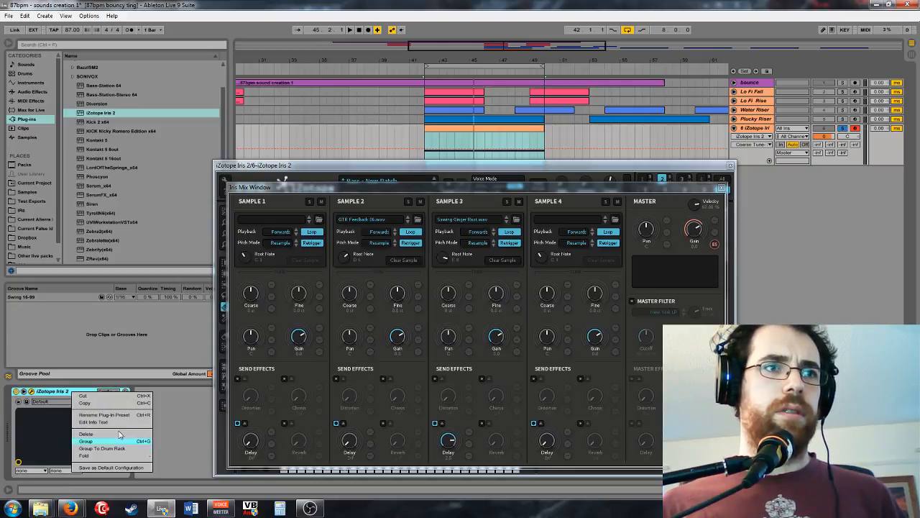
{"action": "left_click", "coordinate": [100, 444]}
{"action": "right_click", "coordinate": [133, 405]}
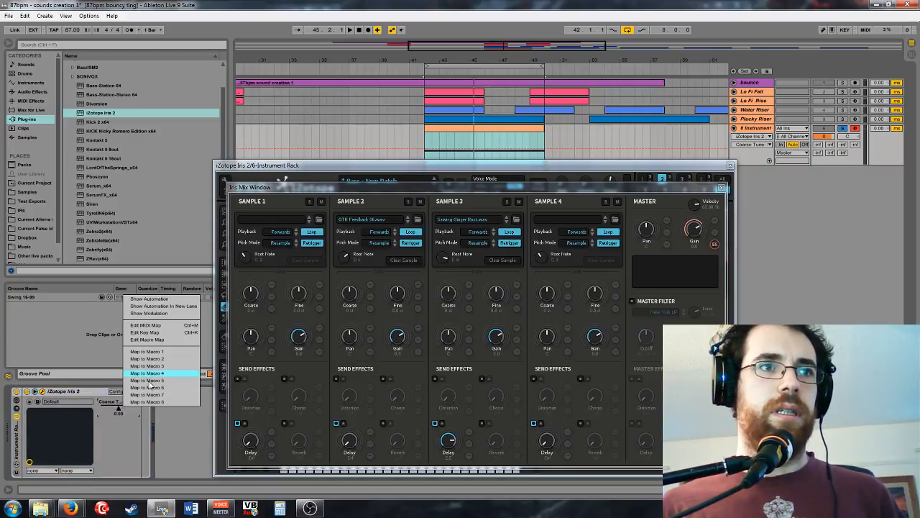
{"action": "left_click", "coordinate": [170, 358]}
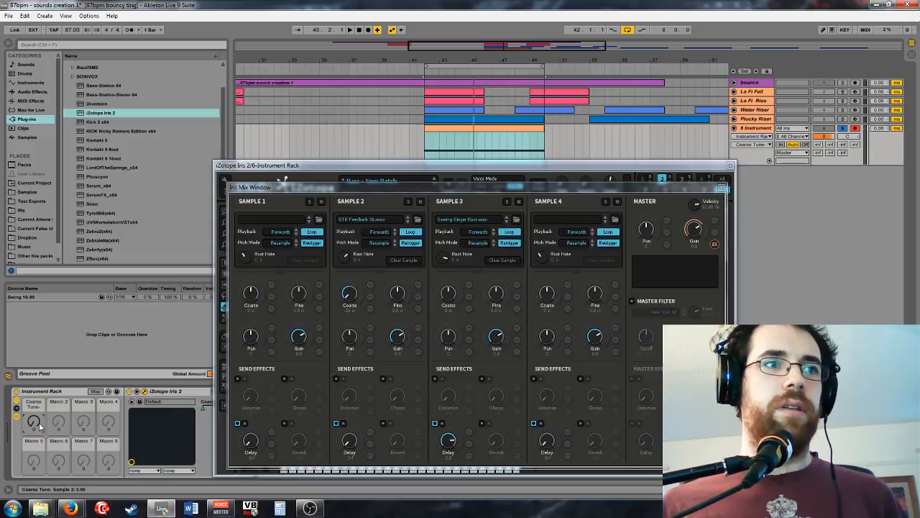
Step: Draw a descending automation line for the Coarse tuning macro across the clip from bar 42 to bar 50, and play it back
{"action": "left_click_drag", "start_coordinate": [429, 191], "coordinate": [429, 189]}
{"action": "left_click", "coordinate": [429, 164]}
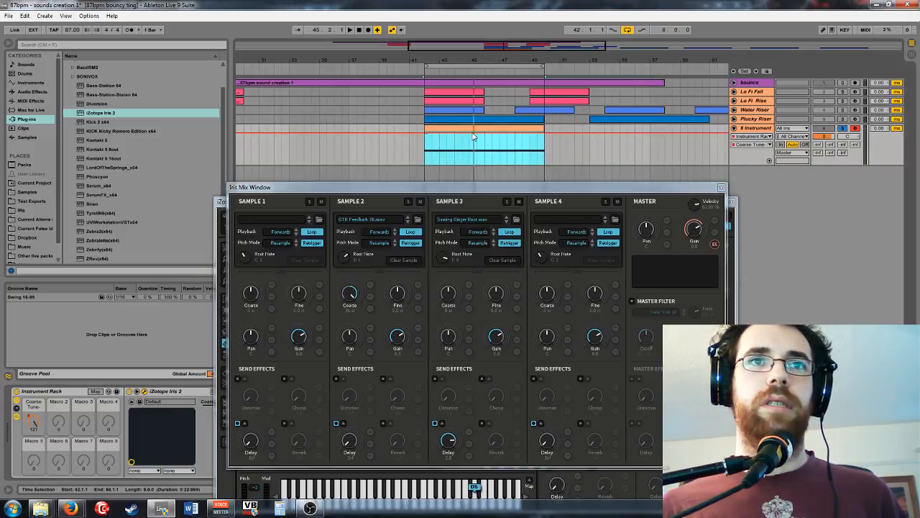
{"action": "left_click_drag", "start_coordinate": [473, 133], "coordinate": [550, 164]}
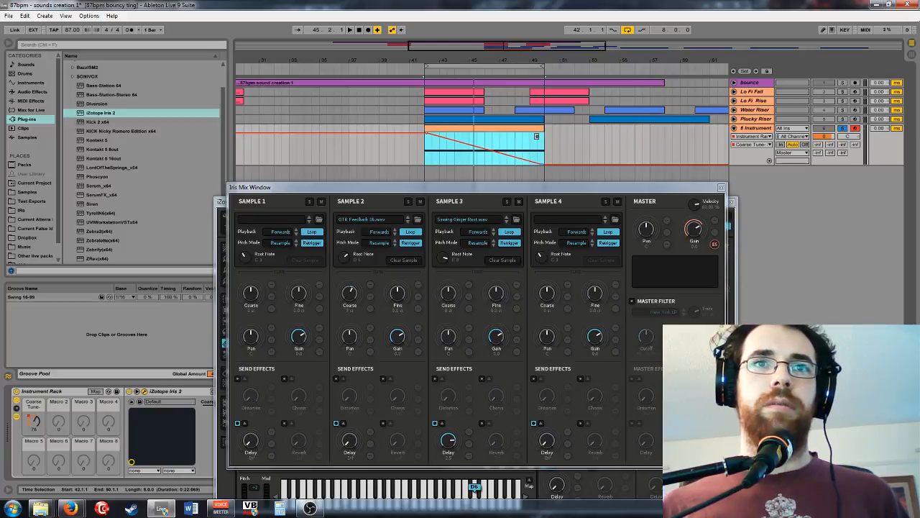
{"action": "key", "text": "space"}
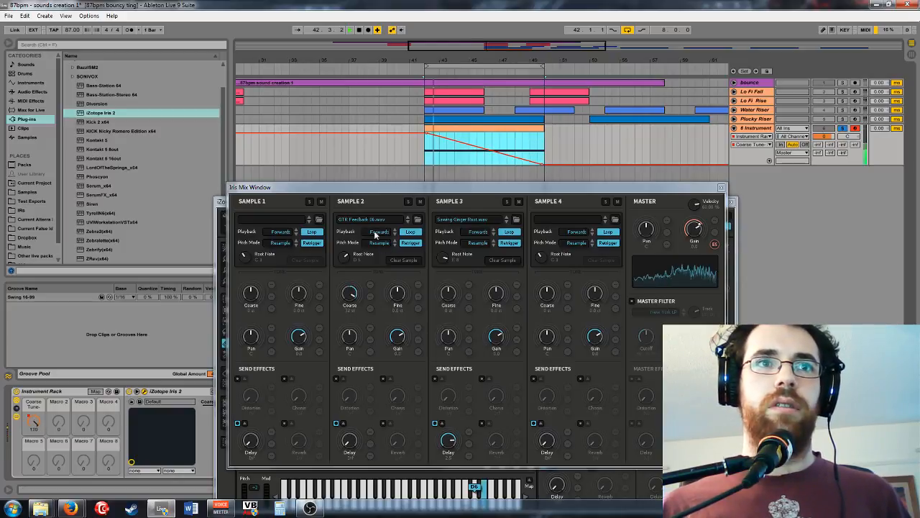
Step: Set Sample 2's playback direction to forwards/backwards in the Mix Window while the arrangement plays, and return to the spectrogram
{"action": "left_click", "coordinate": [722, 186]}
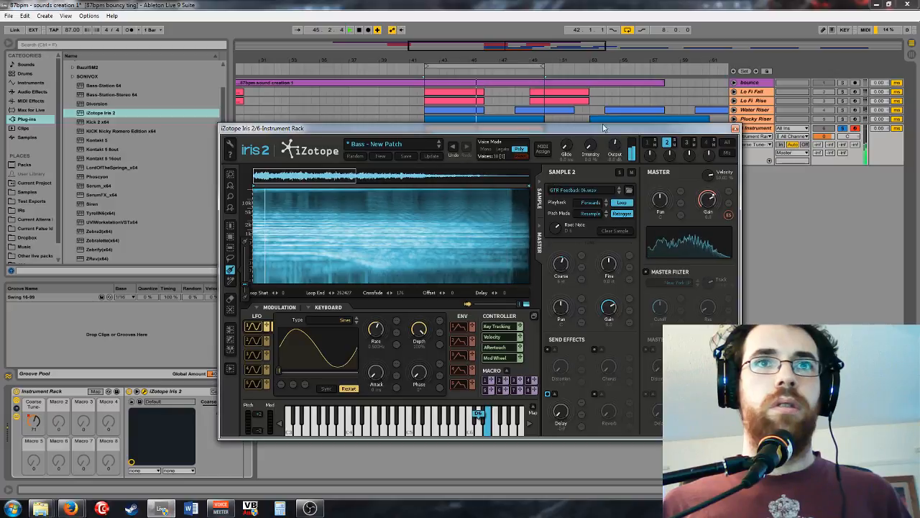
{"action": "left_click", "coordinate": [727, 152]}
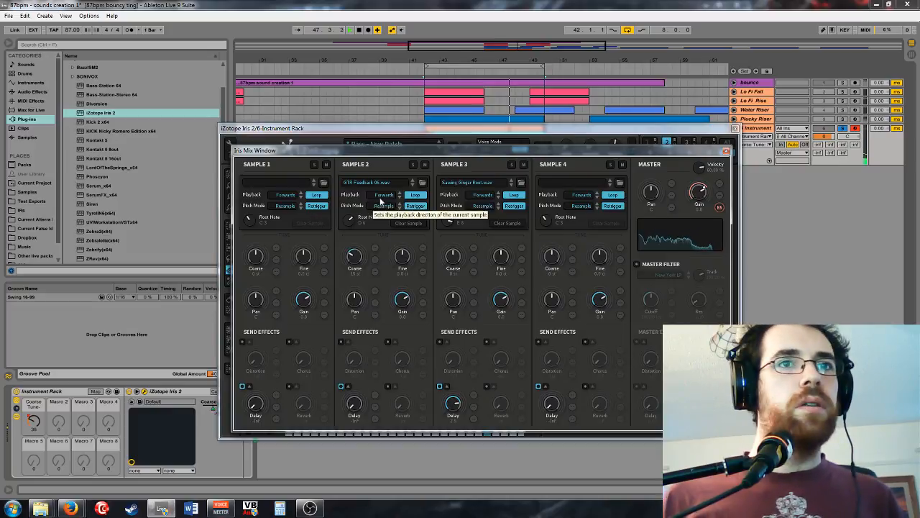
{"action": "left_click", "coordinate": [381, 200]}
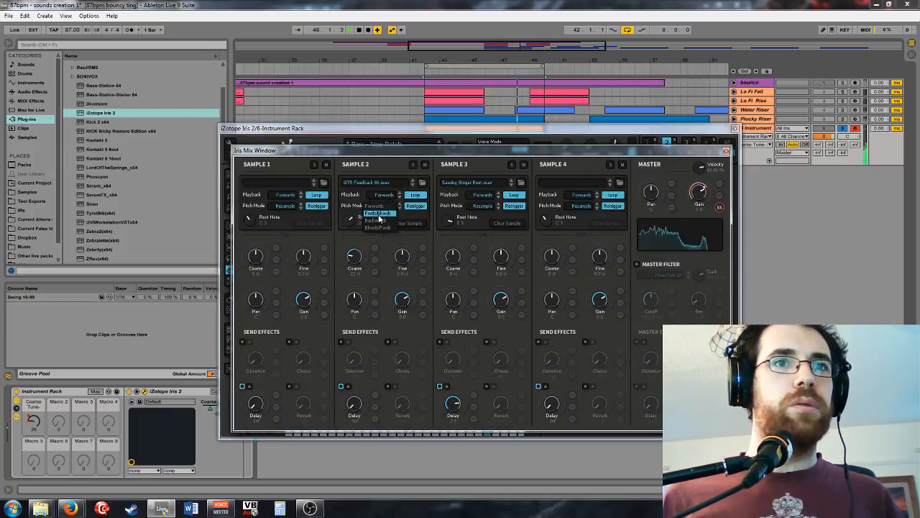
{"action": "left_click", "coordinate": [378, 212]}
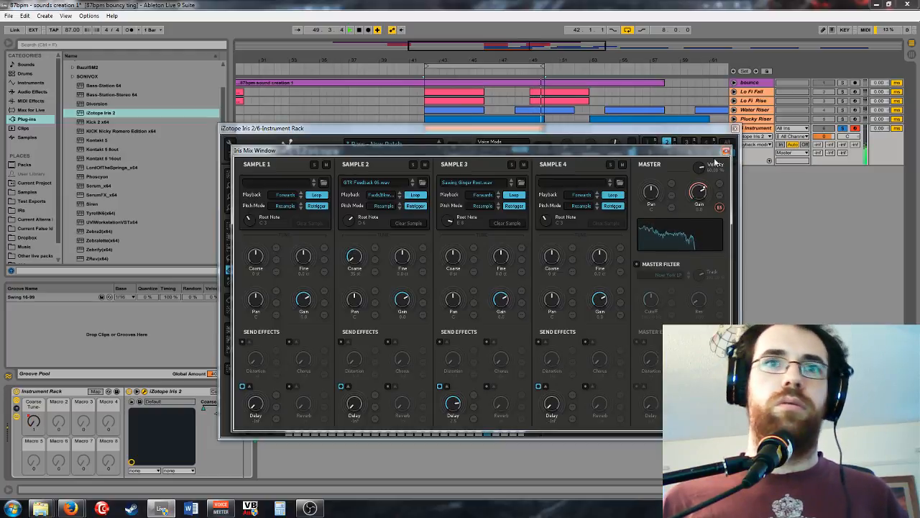
{"action": "left_click", "coordinate": [726, 151]}
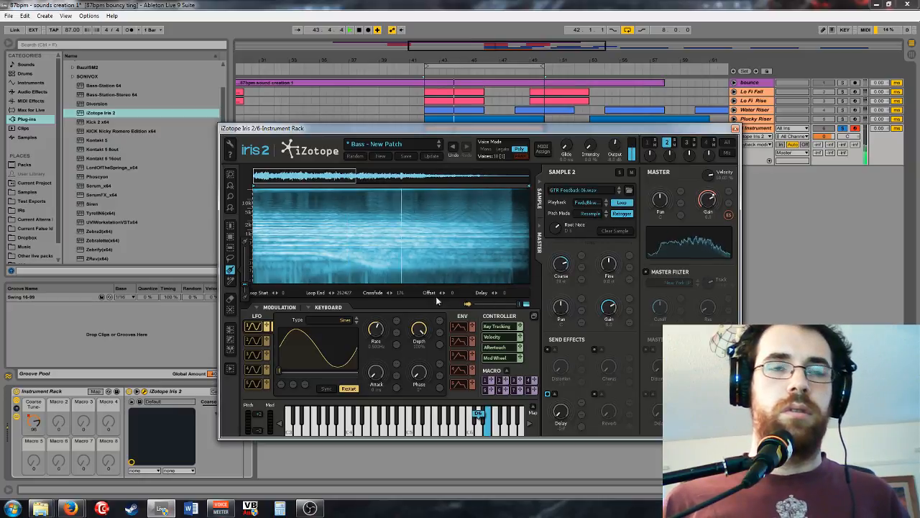
Step: Set Sample 2's pitch mode to Radius RT, raise its delay send and root note, and check it during playback
{"action": "left_click_drag", "start_coordinate": [401, 292], "coordinate": [391, 307]}
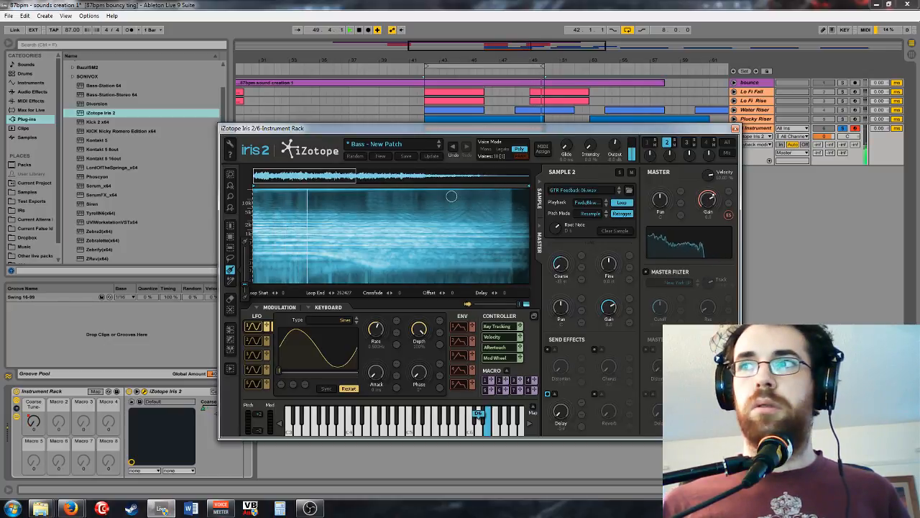
{"action": "left_click", "coordinate": [720, 147]}
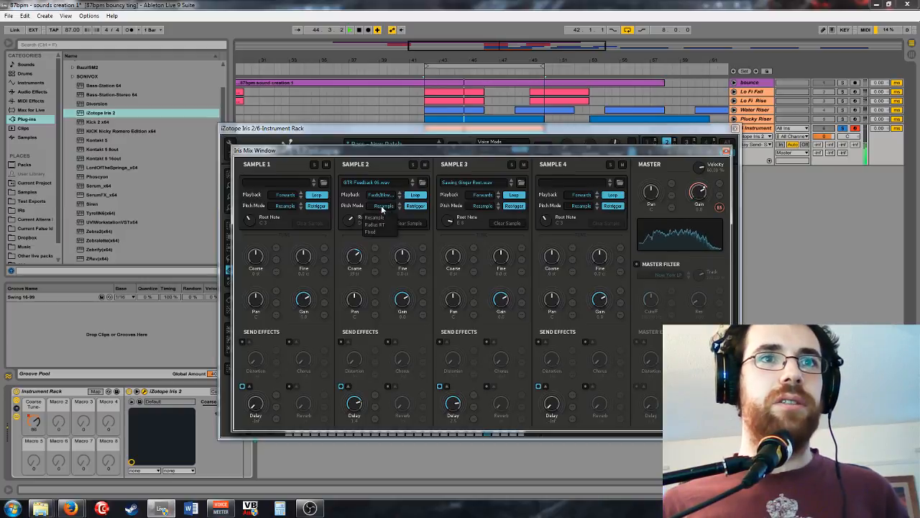
{"action": "left_click", "coordinate": [378, 224]}
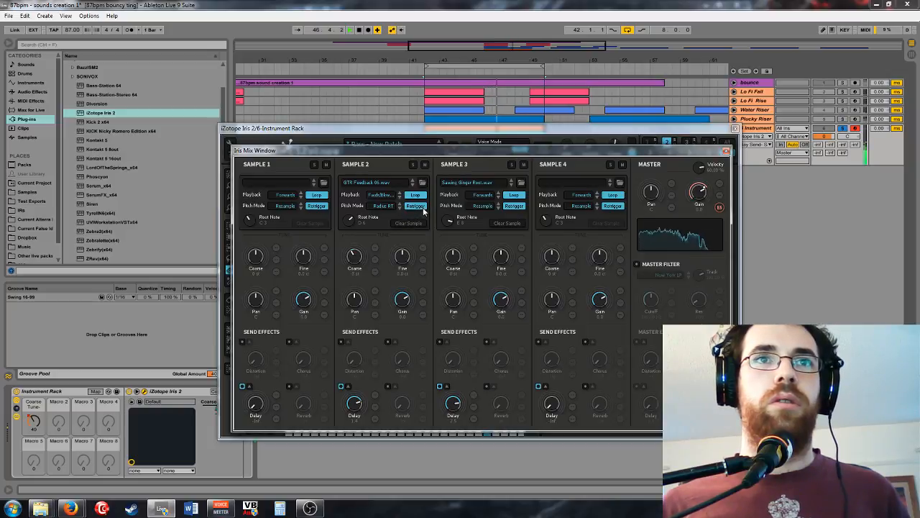
{"action": "left_click", "coordinate": [457, 101]}
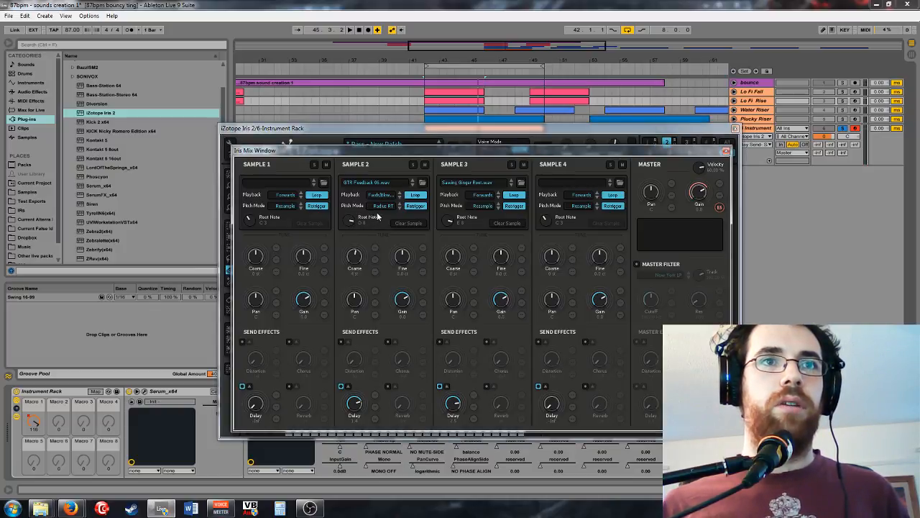
{"action": "left_click", "coordinate": [465, 123]}
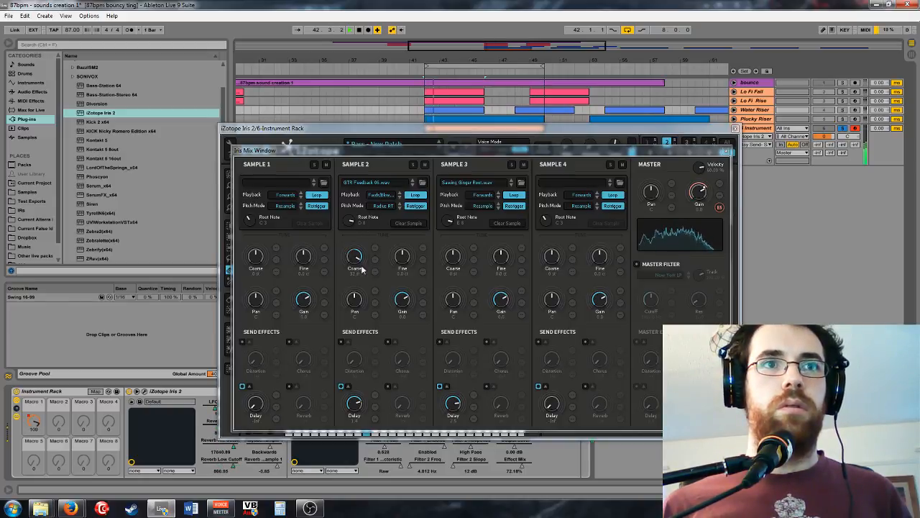
Step: Set Sample 2's root note to D7 and play the arrangement from bar 42
{"action": "left_click_drag", "start_coordinate": [354, 227], "coordinate": [352, 226]}
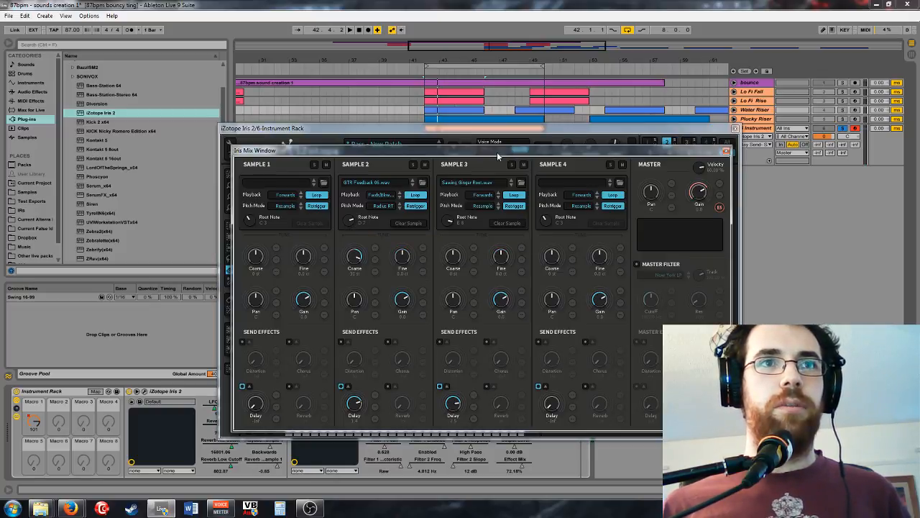
{"action": "left_click", "coordinate": [474, 120]}
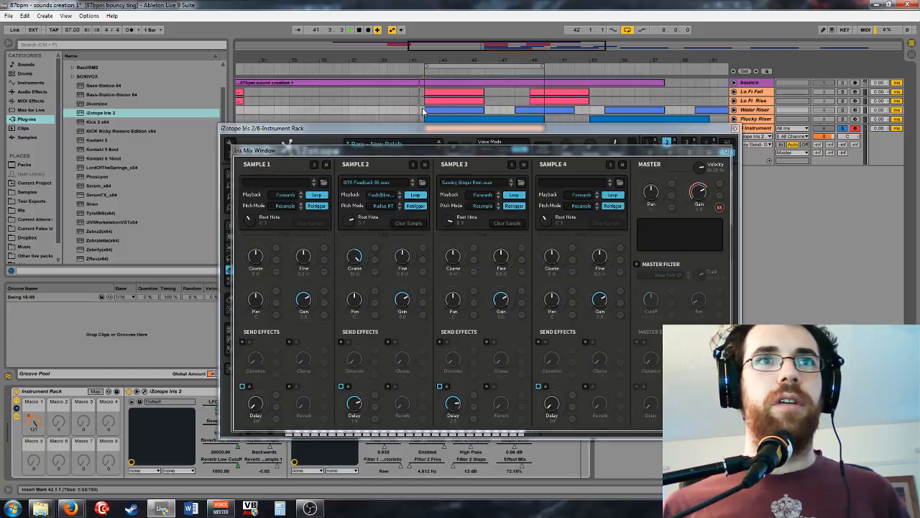
{"action": "key", "text": "space"}
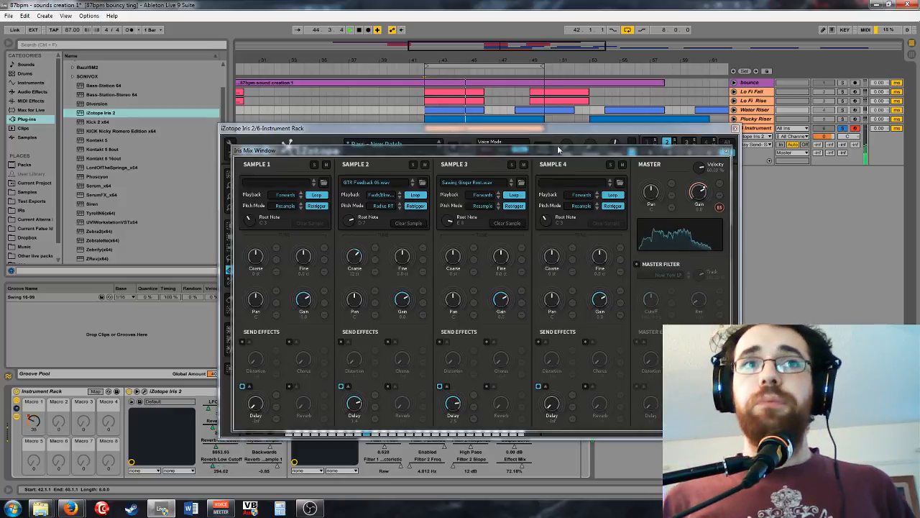
Step: Permanently dismiss the Radius RT notice behind the Mix Window and set Sample 2's pitch mode to Resample
{"action": "left_click_drag", "start_coordinate": [639, 153], "coordinate": [621, 309]}
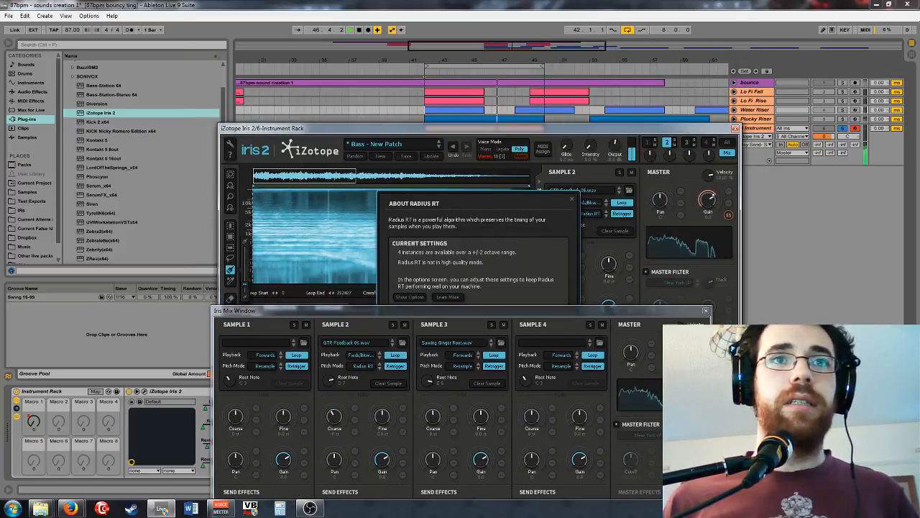
{"action": "left_click_drag", "start_coordinate": [480, 310], "coordinate": [447, 415]}
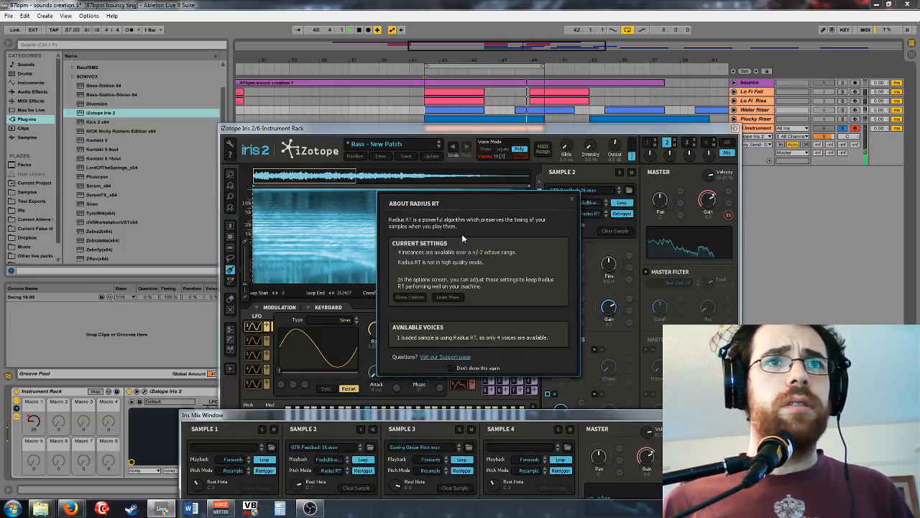
{"action": "left_click", "coordinate": [451, 367]}
{"action": "left_click", "coordinate": [571, 198]}
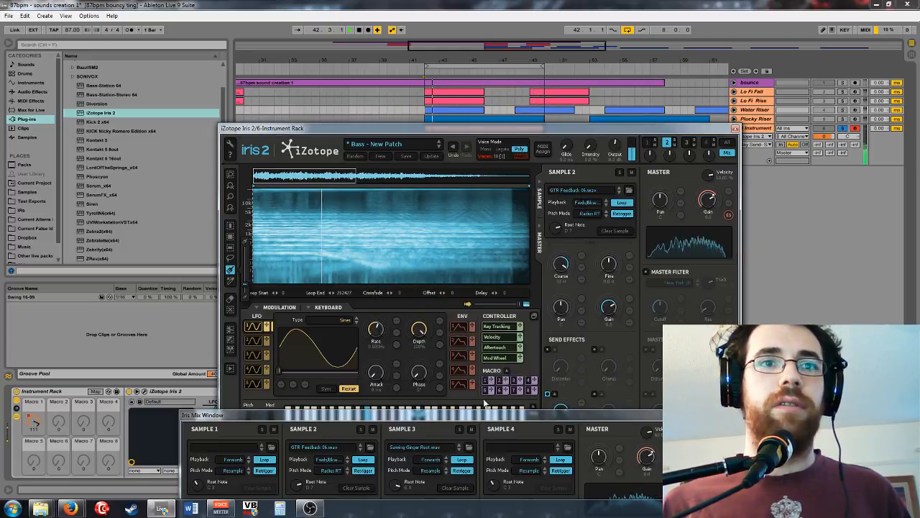
{"action": "left_click", "coordinate": [363, 248]}
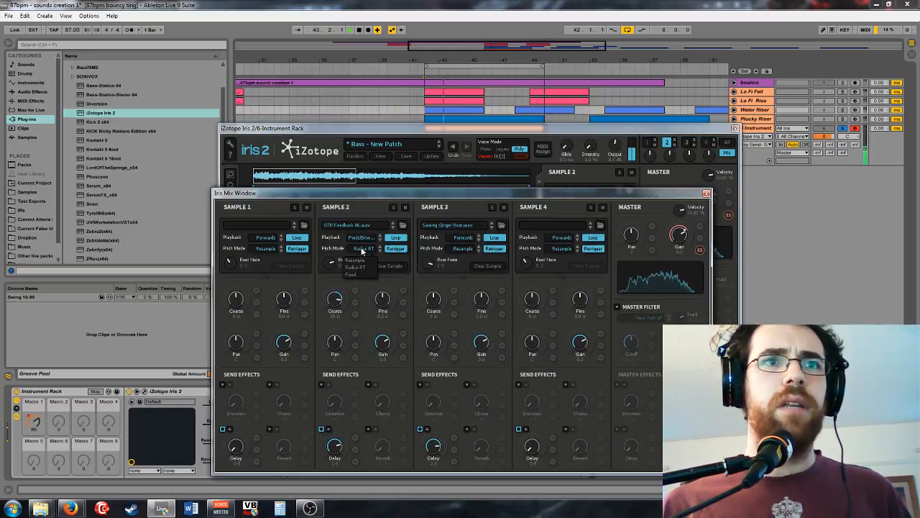
{"action": "left_click", "coordinate": [370, 265]}
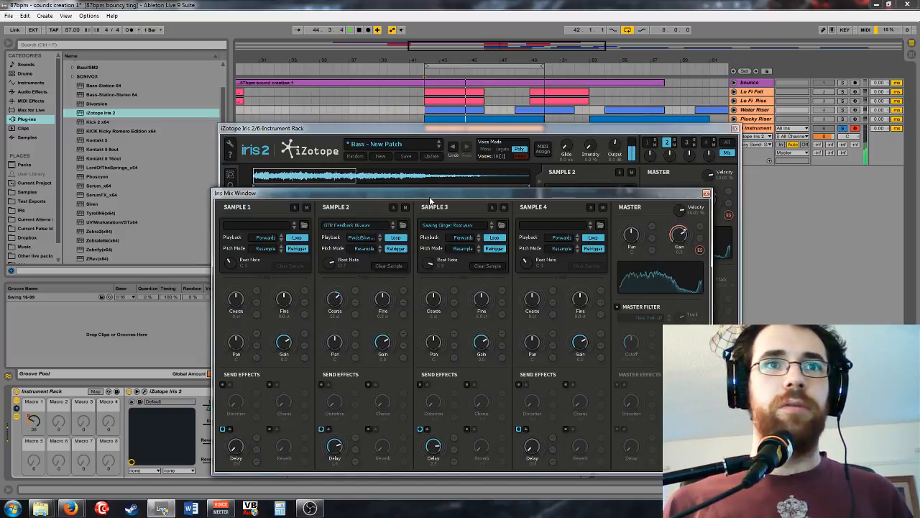
Step: Enable Sample 2's reverb send, raise its level, and adjust the reverb's low cut during playback
{"action": "left_click_drag", "start_coordinate": [430, 200], "coordinate": [473, 181]}
{"action": "left_click", "coordinate": [409, 408]}
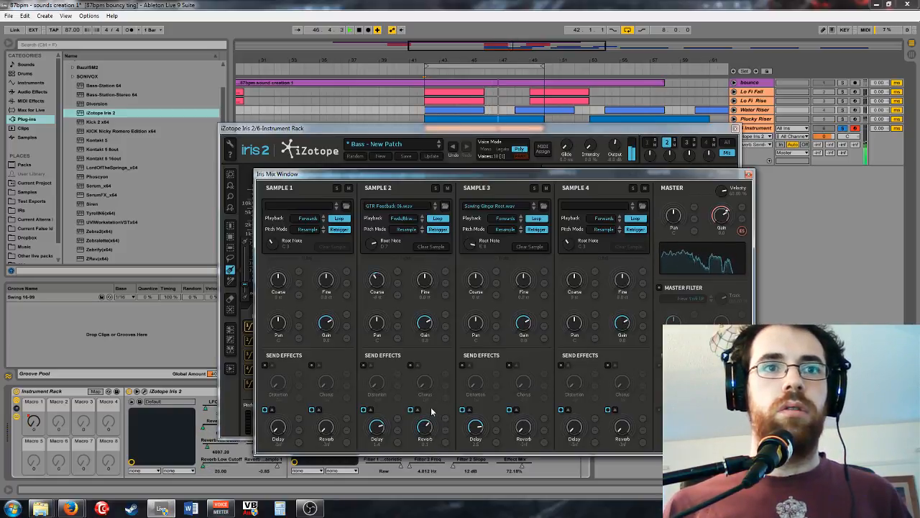
{"action": "left_click", "coordinate": [417, 409]}
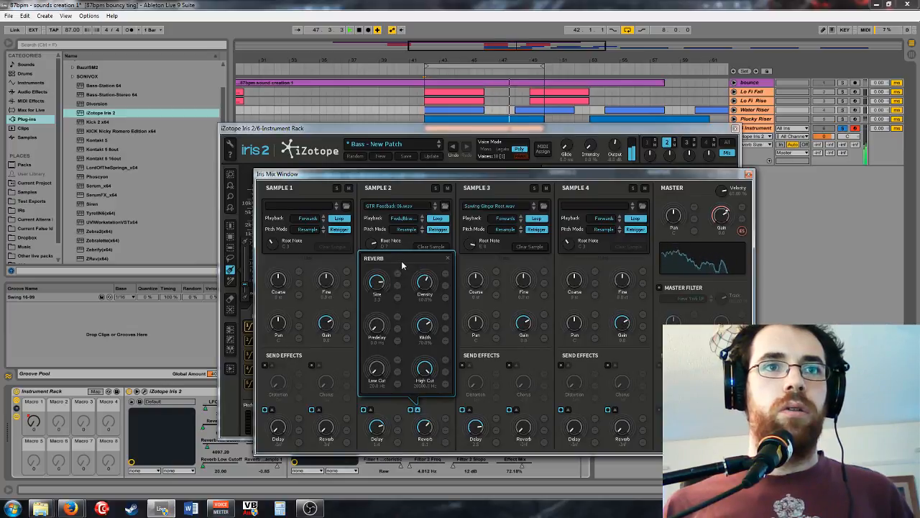
{"action": "left_click_drag", "start_coordinate": [369, 371], "coordinate": [399, 344]}
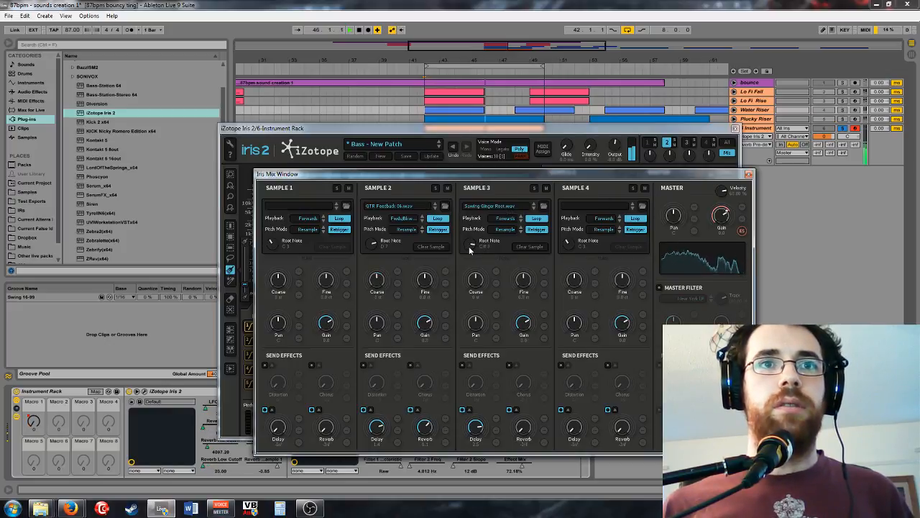
Step: Set Sample 3's root note to E5 and bring up its spectrogram
{"action": "mouse_move", "coordinate": [468, 246]}
{"action": "left_mouse_down"}
{"action": "mouse_move", "coordinate": [466, 258]}
{"action": "mouse_move", "coordinate": [473, 254]}
{"action": "left_mouse_up"}
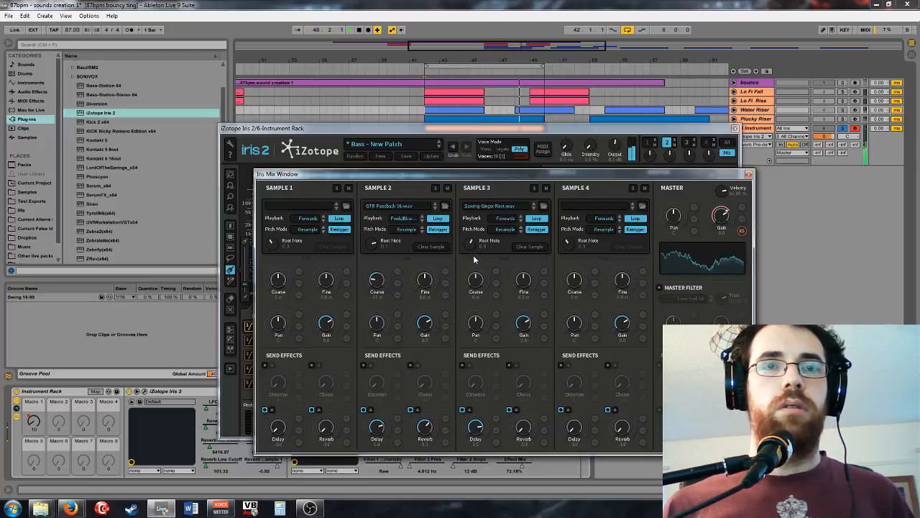
{"action": "left_click", "coordinate": [748, 176]}
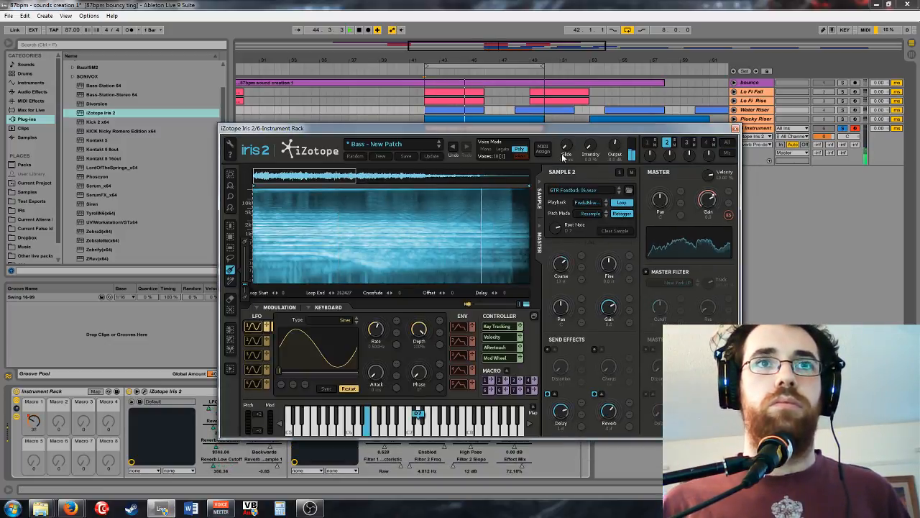
{"action": "left_click", "coordinate": [687, 143]}
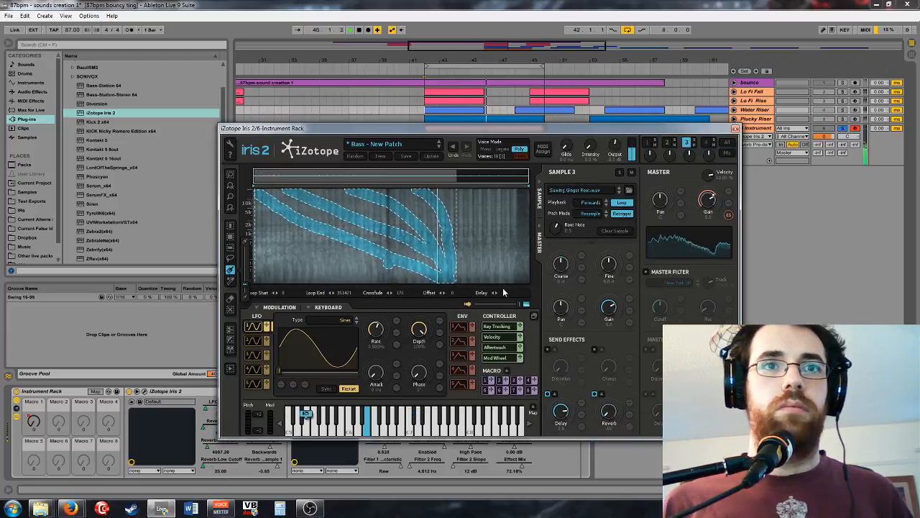
Step: Reduce Iris 2's configured parameters to the Coarse tuning of Samples 2 and 3, and map Sample 3's to Macro 1 as well
{"action": "left_click", "coordinate": [726, 148]}
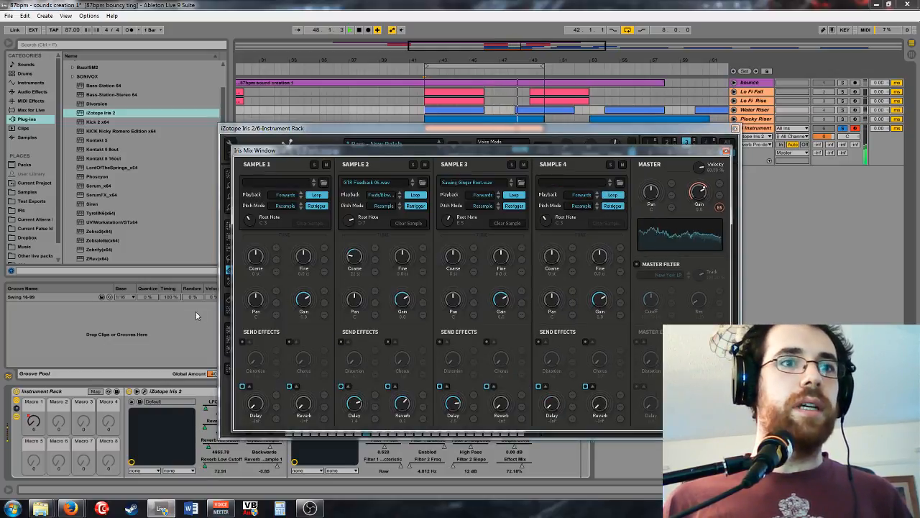
{"action": "left_click_drag", "start_coordinate": [337, 150], "coordinate": [502, 39]}
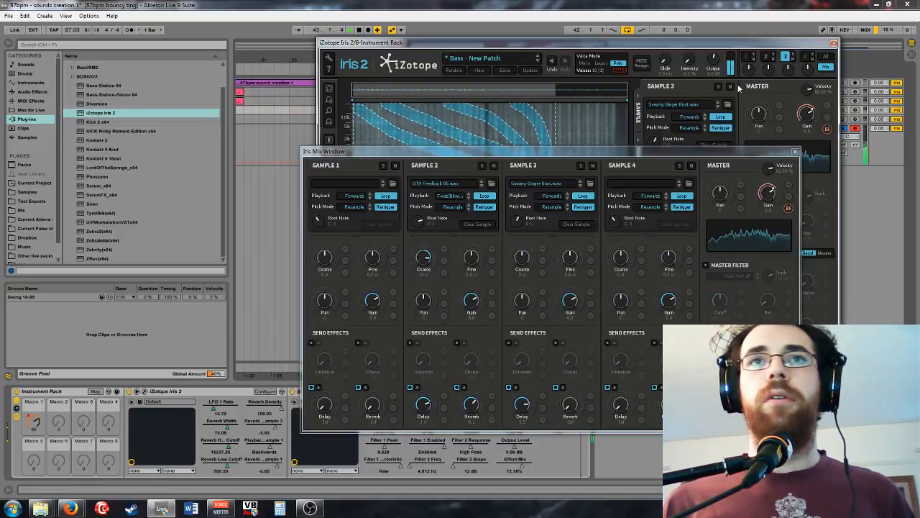
{"action": "left_click_drag", "start_coordinate": [736, 43], "coordinate": [612, 43]}
{"action": "left_click", "coordinate": [754, 137]}
{"action": "left_click", "coordinate": [755, 135]}
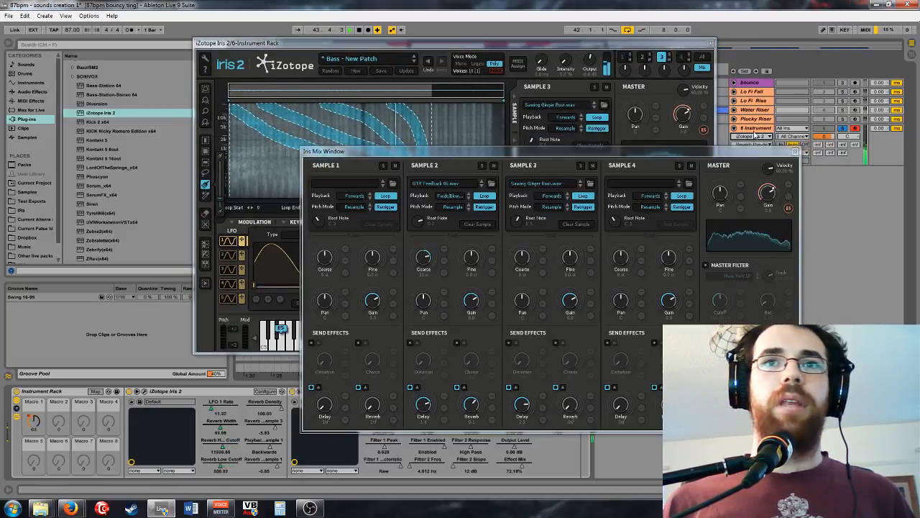
{"action": "left_click", "coordinate": [226, 392]}
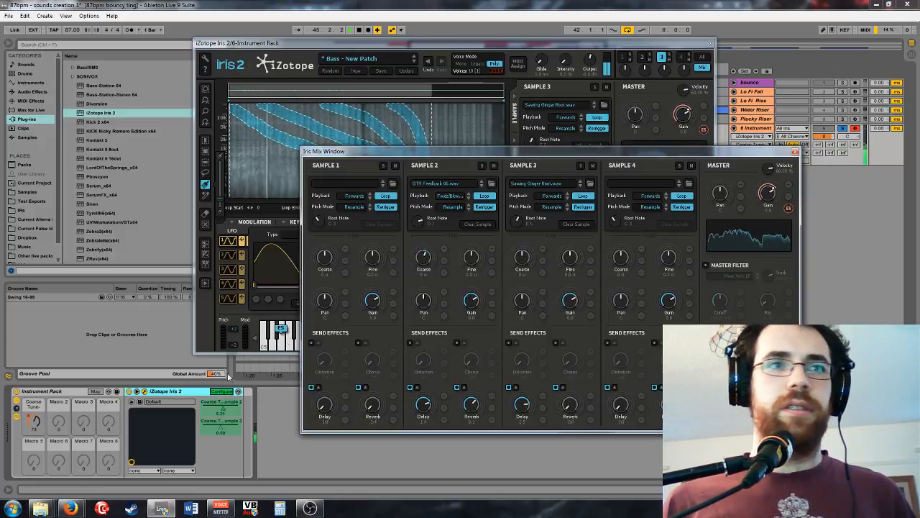
{"action": "left_click", "coordinate": [229, 375]}
{"action": "right_click", "coordinate": [229, 375]}
{"action": "left_click", "coordinate": [269, 374]}
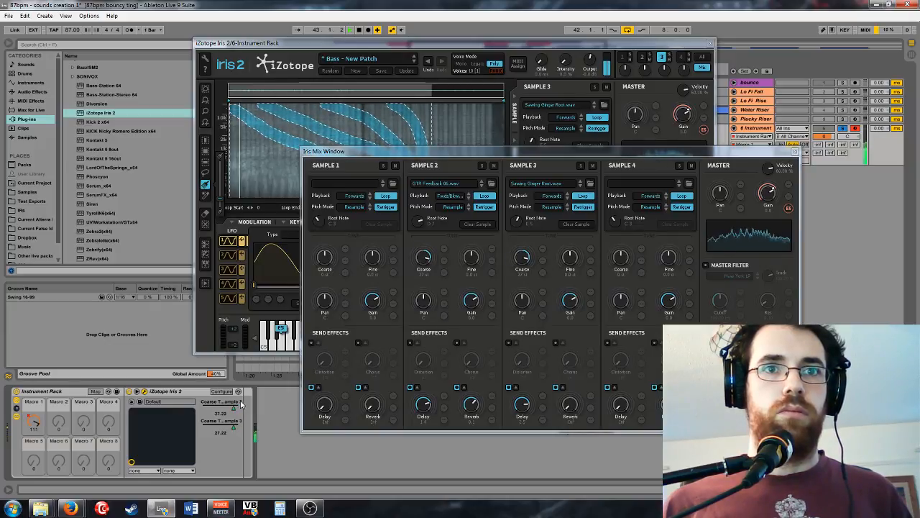
Step: Limit Sample 3's Coarse tuning range on Macro 1 to 0.25–0.75, leave macro mapping, and close the Iris 2 windows
{"action": "left_click", "coordinate": [94, 391]}
{"action": "left_click_drag", "start_coordinate": [303, 49], "coordinate": [368, 54]}
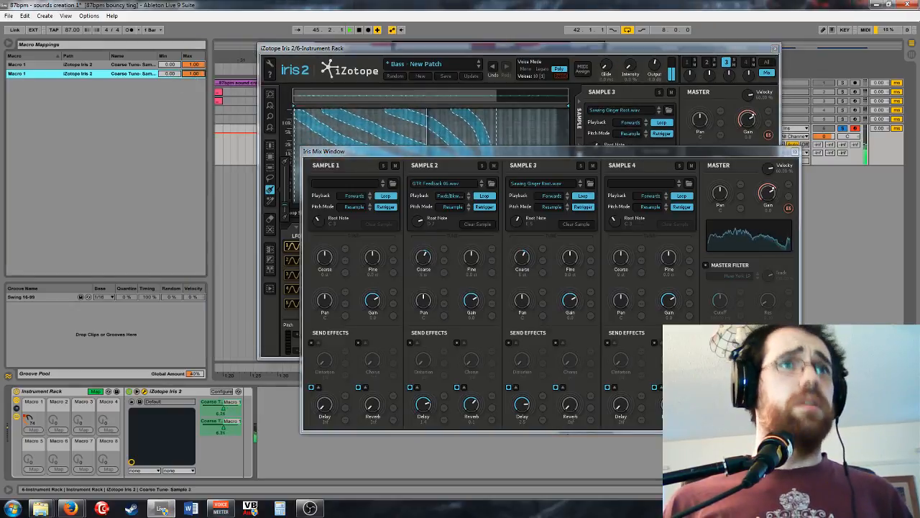
{"action": "left_click_drag", "start_coordinate": [194, 74], "coordinate": [194, 82]}
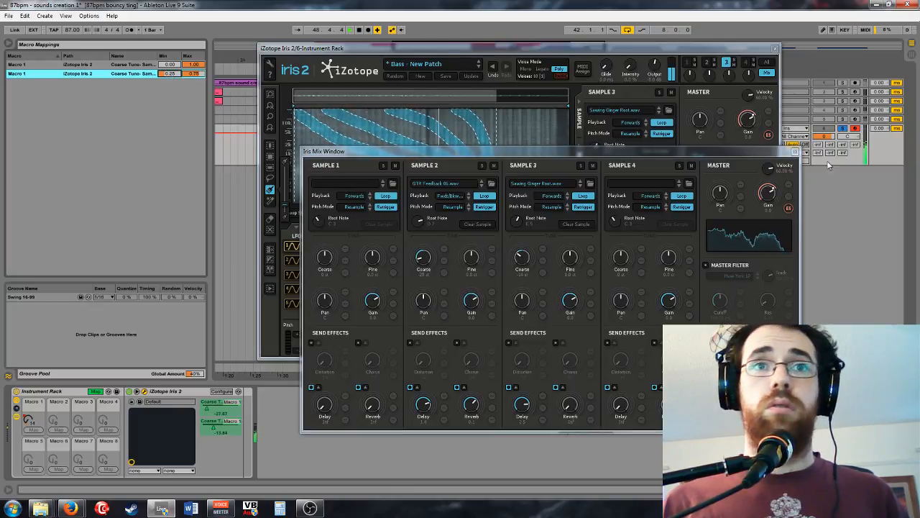
{"action": "left_click", "coordinate": [655, 184]}
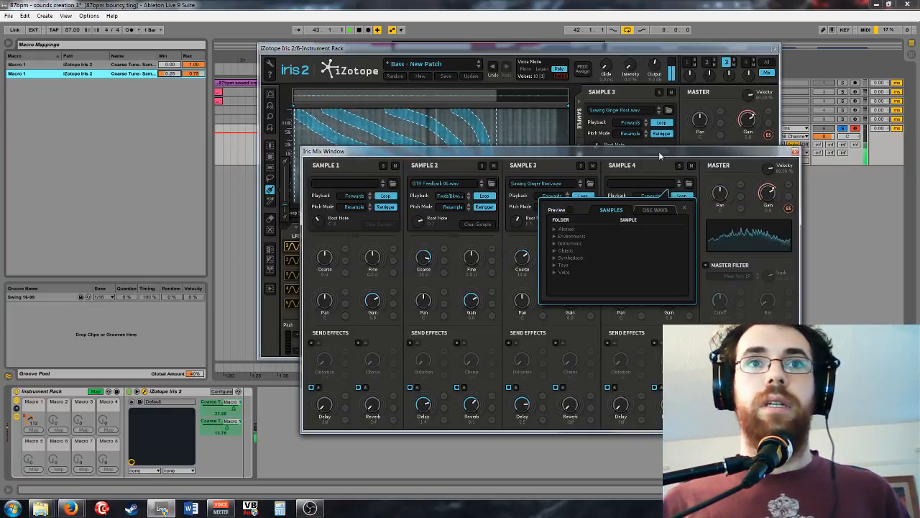
{"action": "left_click", "coordinate": [795, 151]}
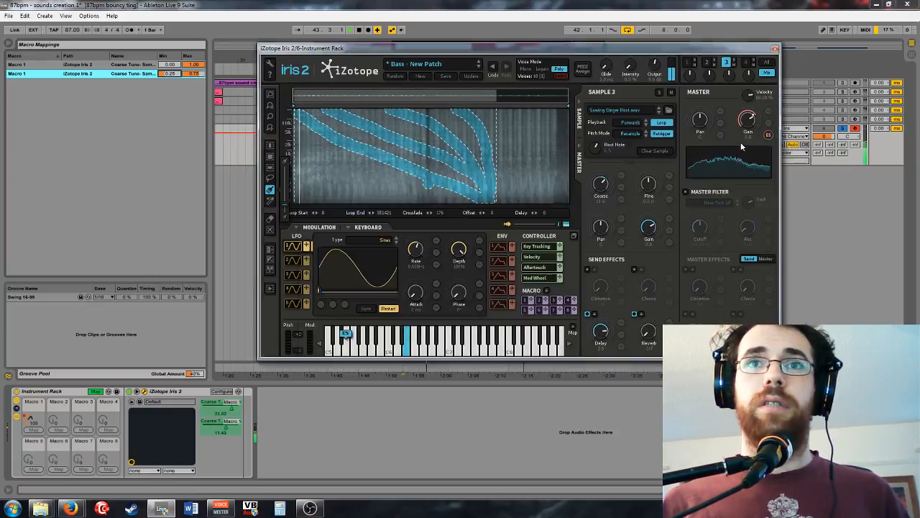
{"action": "left_click", "coordinate": [759, 51]}
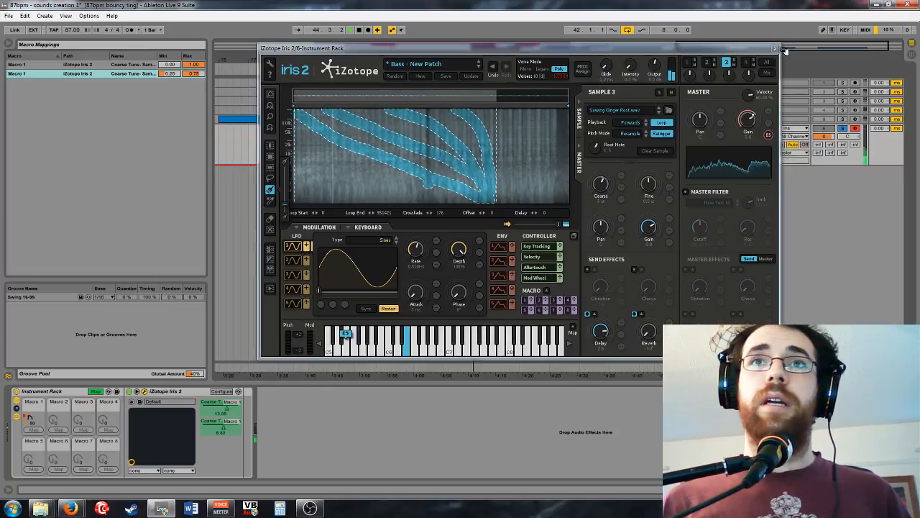
{"action": "left_click", "coordinate": [774, 51]}
{"action": "left_click", "coordinate": [95, 391]}
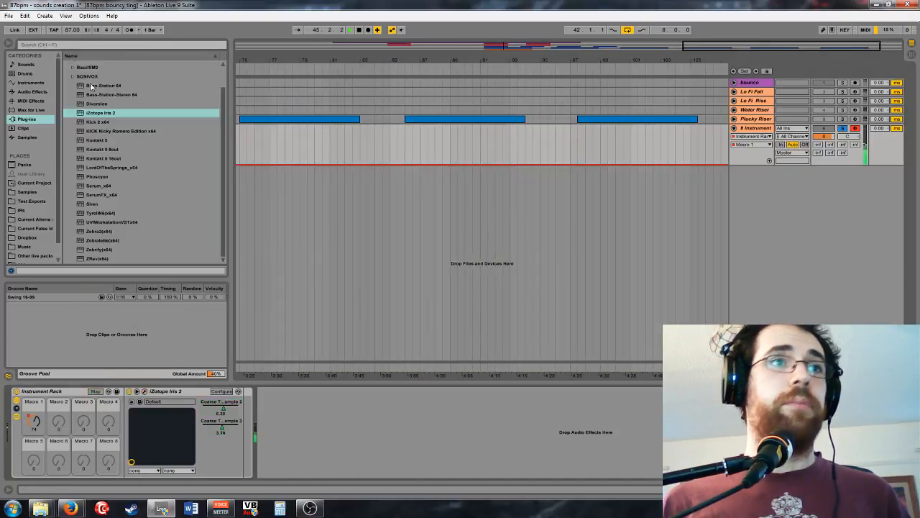
Step: Try the iZotope DDLY Dynamic Delay plug-in after Iris 2, cancel its authorization, and remove it
{"action": "scroll", "coordinate": [72, 99], "scroll_direction": "up", "scroll_amount": 3}
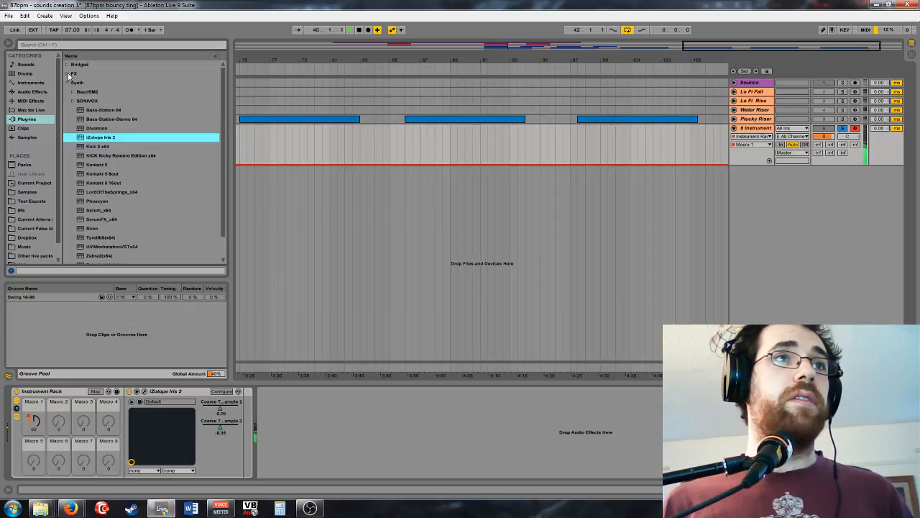
{"action": "left_click", "coordinate": [69, 75]}
{"action": "left_click", "coordinate": [78, 102]}
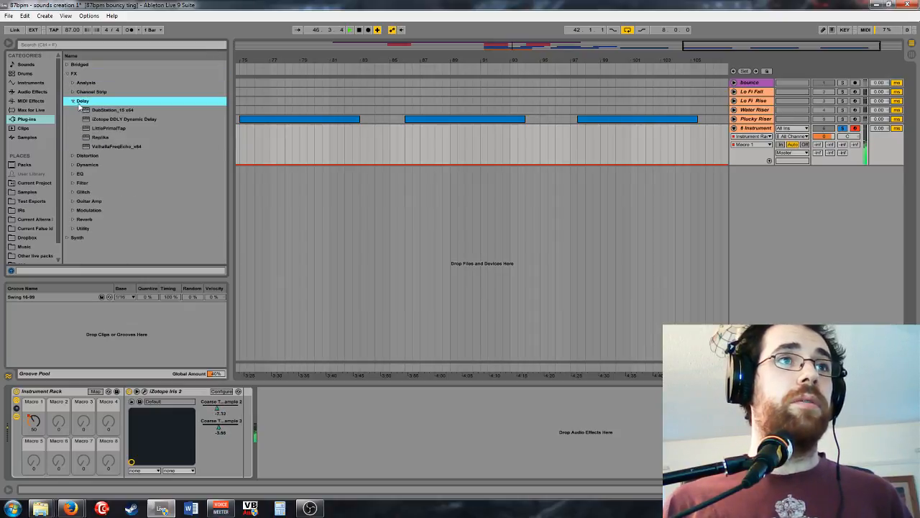
{"action": "left_click_drag", "start_coordinate": [115, 119], "coordinate": [235, 430]}
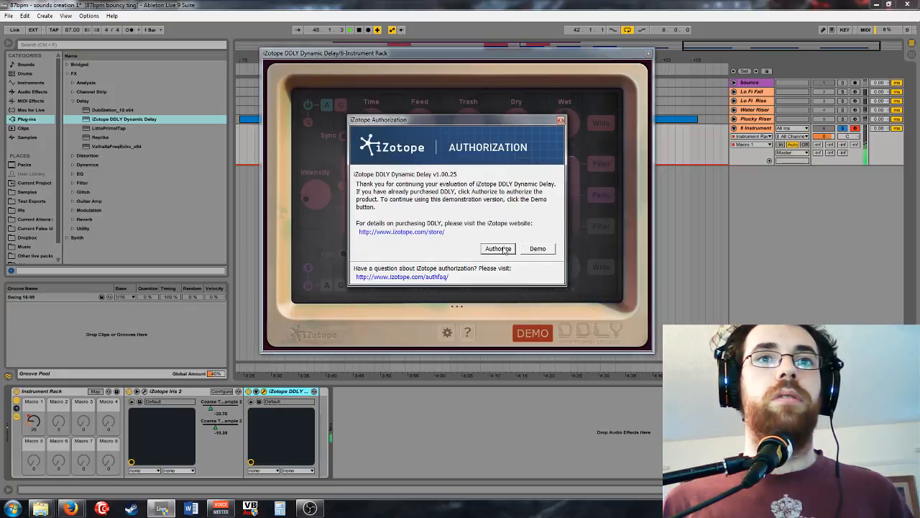
{"action": "left_click", "coordinate": [495, 248]}
{"action": "left_click", "coordinate": [482, 296]}
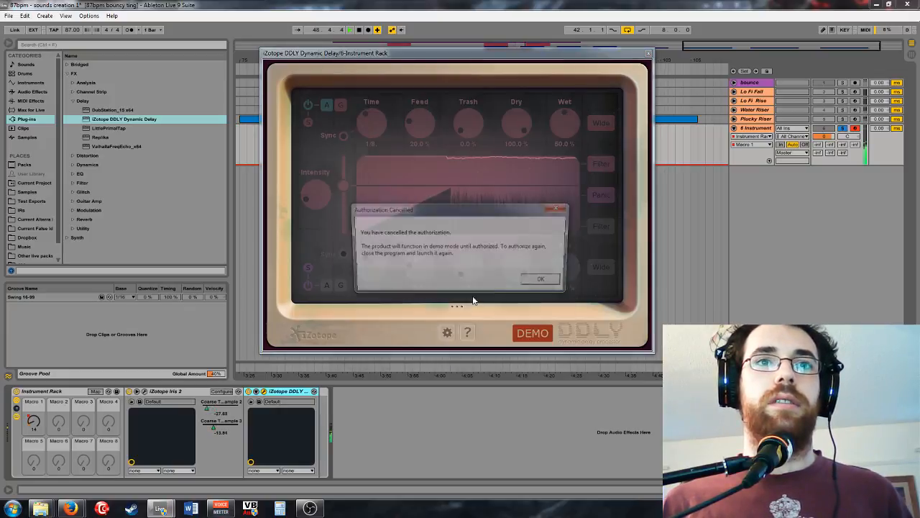
{"action": "left_click", "coordinate": [548, 283]}
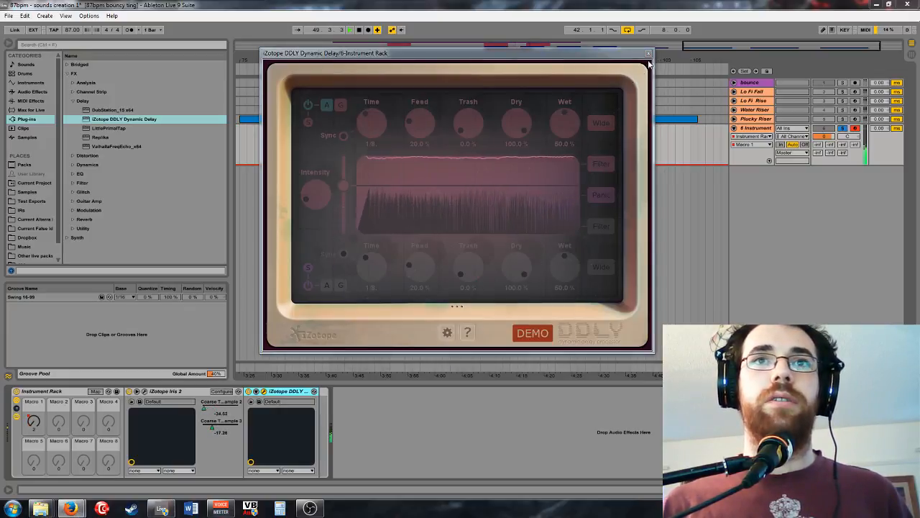
{"action": "left_click", "coordinate": [647, 53]}
{"action": "key", "text": "Delete"}
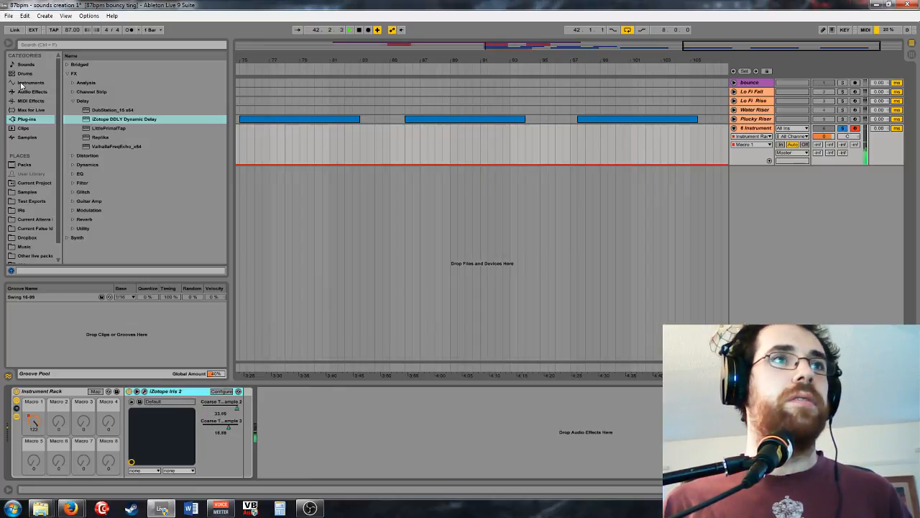
Step: Add Live's Grain Delay audio effect after Iris 2 in the Instrument Rack
{"action": "left_click", "coordinate": [31, 91]}
{"action": "left_click", "coordinate": [101, 200]}
{"action": "scroll", "coordinate": [101, 173], "scroll_direction": "down", "scroll_amount": 3}
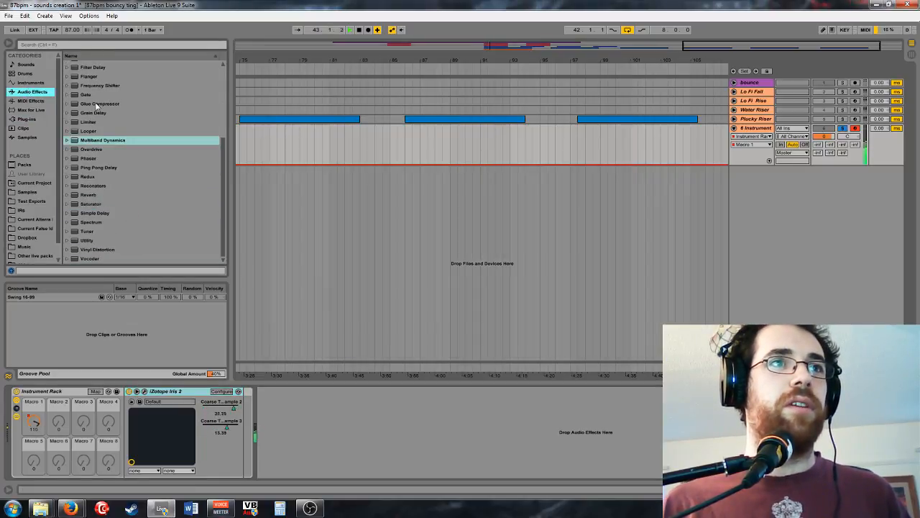
{"action": "left_click_drag", "start_coordinate": [95, 115], "coordinate": [260, 394]}
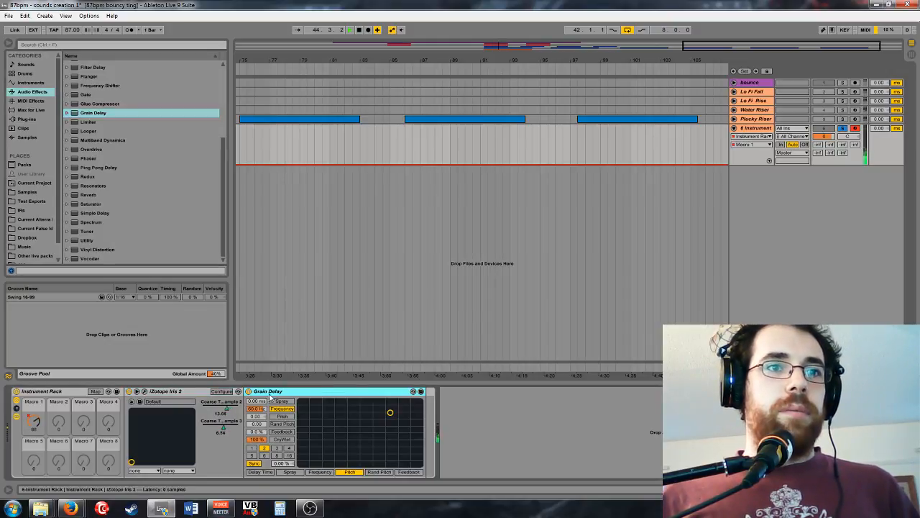
Step: Group Grain Delay into an Audio Effect Rack, show its chain list, and create a second, empty chain
{"action": "right_click", "coordinate": [269, 392]}
{"action": "left_click", "coordinate": [289, 444]}
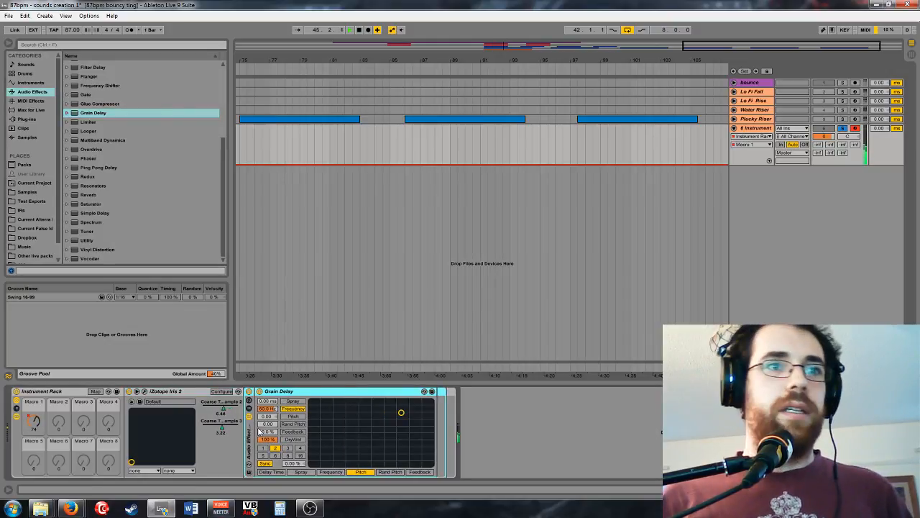
{"action": "left_click", "coordinate": [249, 409]}
{"action": "right_click", "coordinate": [280, 411]}
{"action": "left_click", "coordinate": [309, 356]}
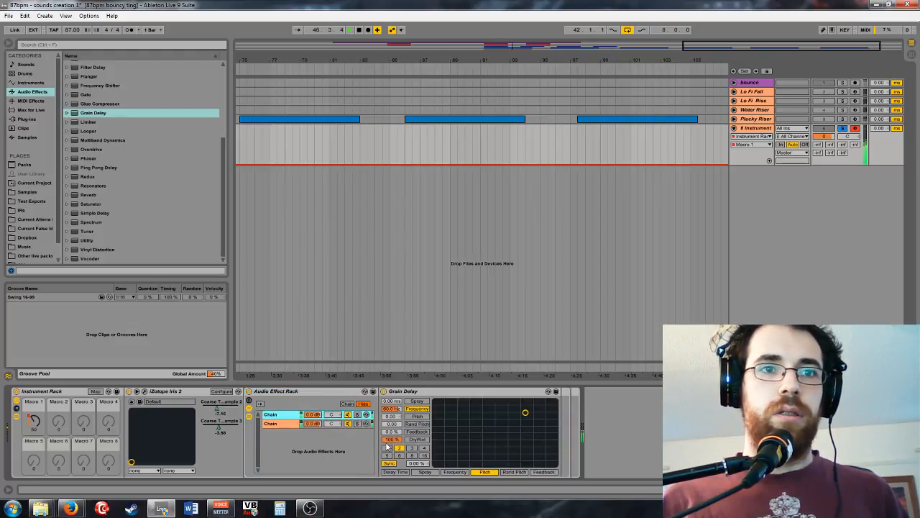
Step: Set Grain Delay to Time mode with about 66.5 ms delay, 73.3 ms Spray, 5.38 Hz Frequency and 71% Feedback
{"action": "left_click_drag", "start_coordinate": [393, 432], "coordinate": [393, 413]}
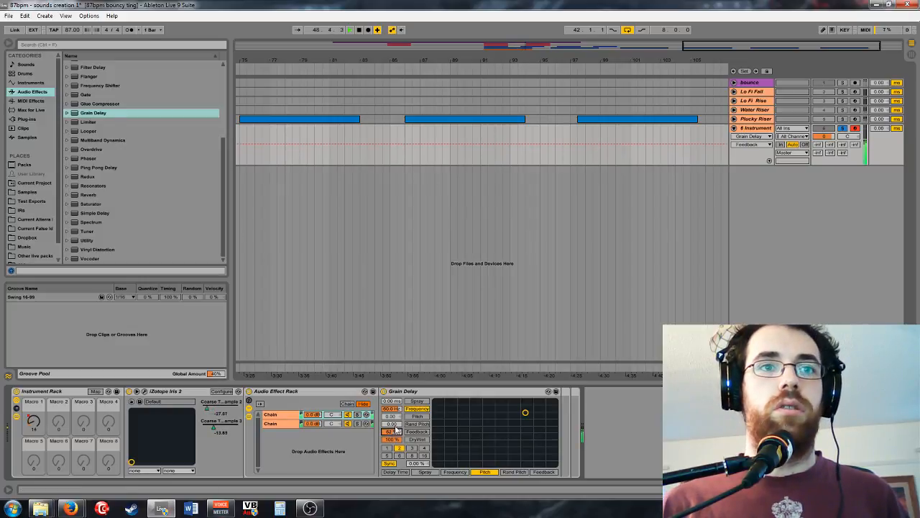
{"action": "left_click", "coordinate": [389, 463]}
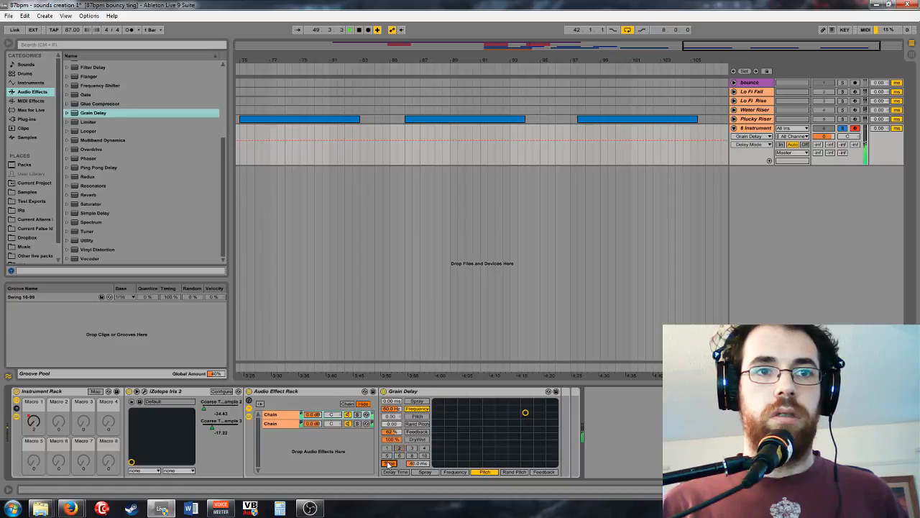
{"action": "left_click_drag", "start_coordinate": [418, 463], "coordinate": [419, 460]}
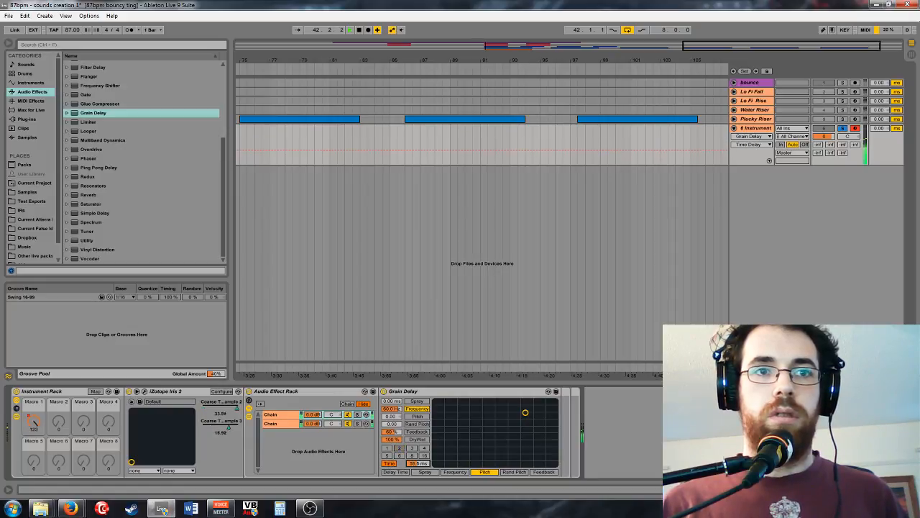
{"action": "mouse_move", "coordinate": [391, 402]}
{"action": "left_mouse_down"}
{"action": "mouse_move", "coordinate": [391, 388]}
{"action": "mouse_move", "coordinate": [391, 417]}
{"action": "left_mouse_up"}
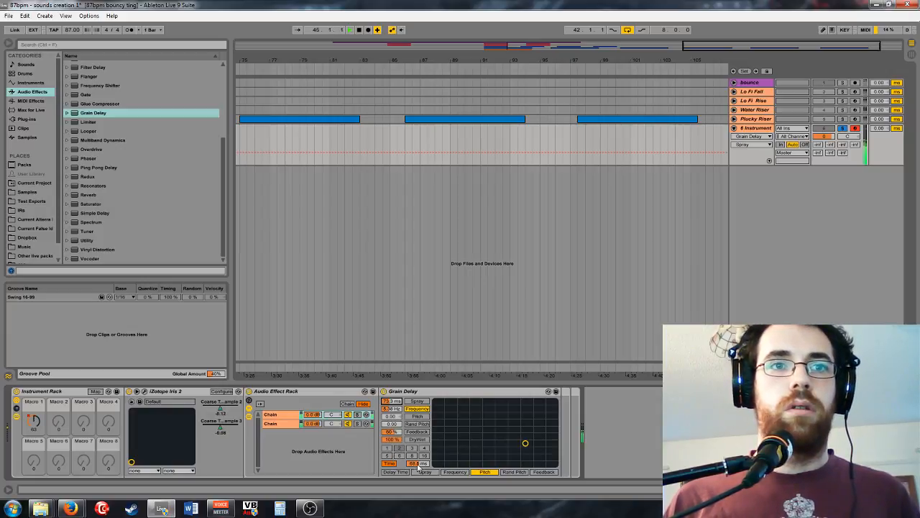
{"action": "left_click_drag", "start_coordinate": [391, 431], "coordinate": [391, 440]}
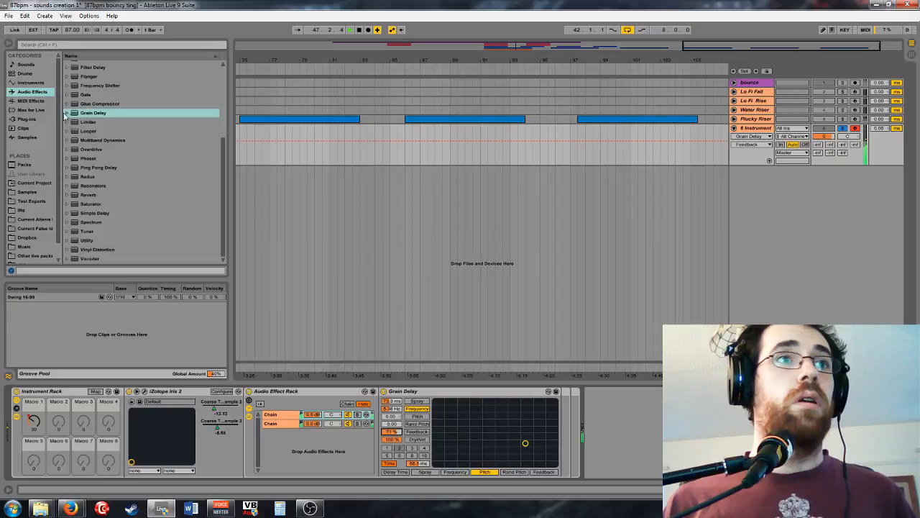
Step: Browse the audio effects and delay plug-ins, and unsolo the 6 Instrument track to hear it with the other tracks
{"action": "scroll", "coordinate": [142, 236], "scroll_direction": "up", "scroll_amount": 1}
{"action": "scroll", "coordinate": [109, 182], "scroll_direction": "down", "scroll_amount": 1}
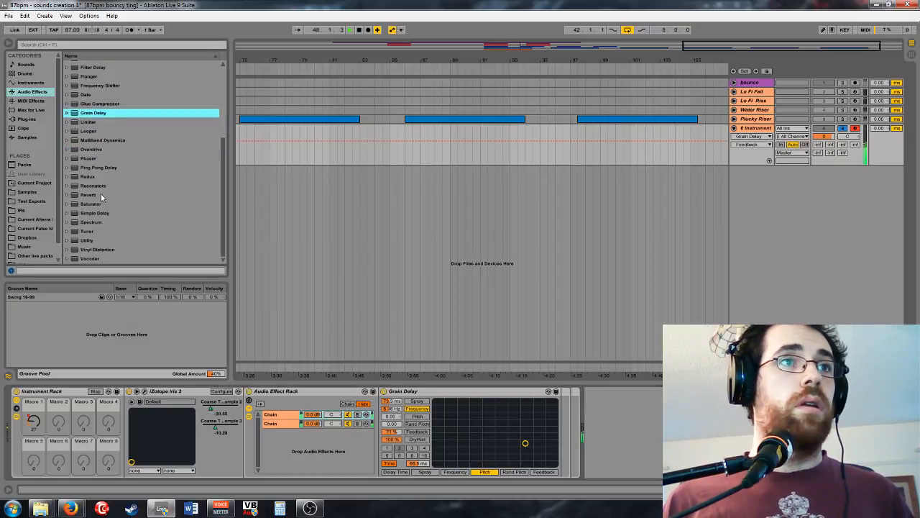
{"action": "left_click", "coordinate": [29, 119]}
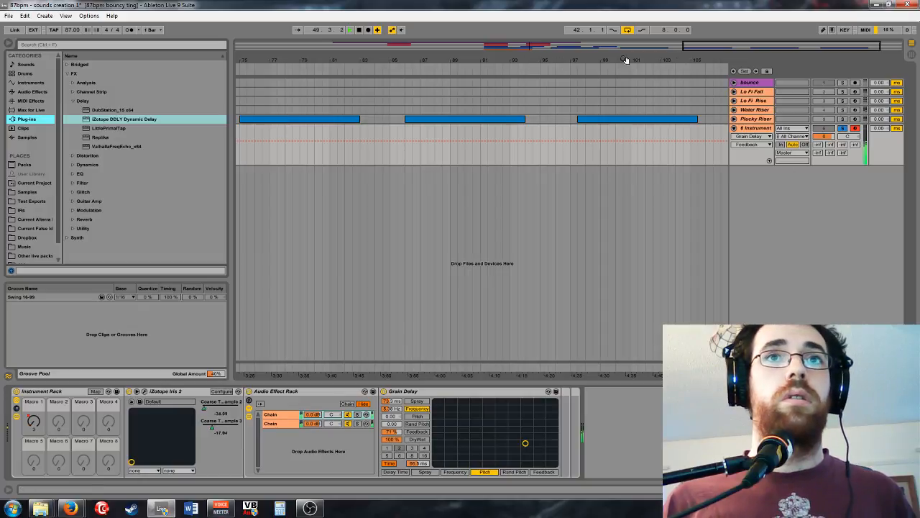
{"action": "left_click_drag", "start_coordinate": [625, 59], "coordinate": [503, 99]}
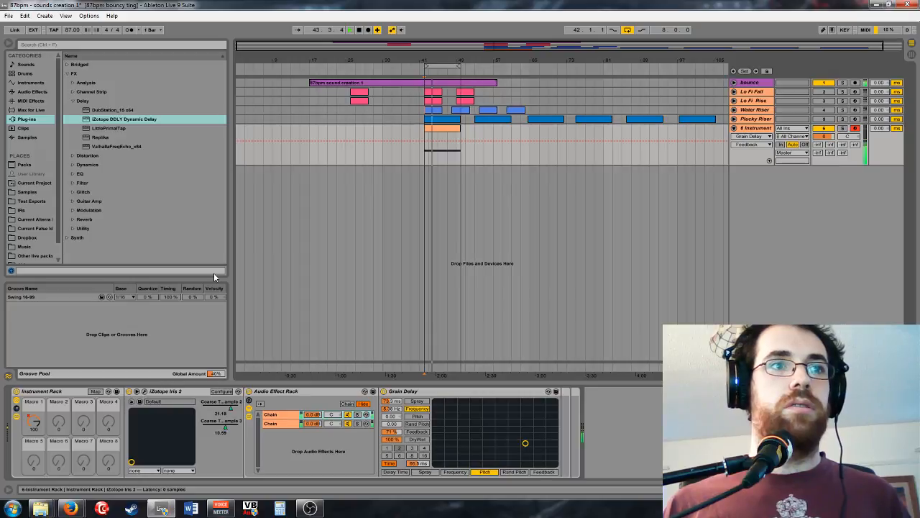
Step: In Iris 2, lower Sample 3's Reverb send to about -15.1 and raise its Chorus send while the loop plays
{"action": "left_click", "coordinate": [144, 391]}
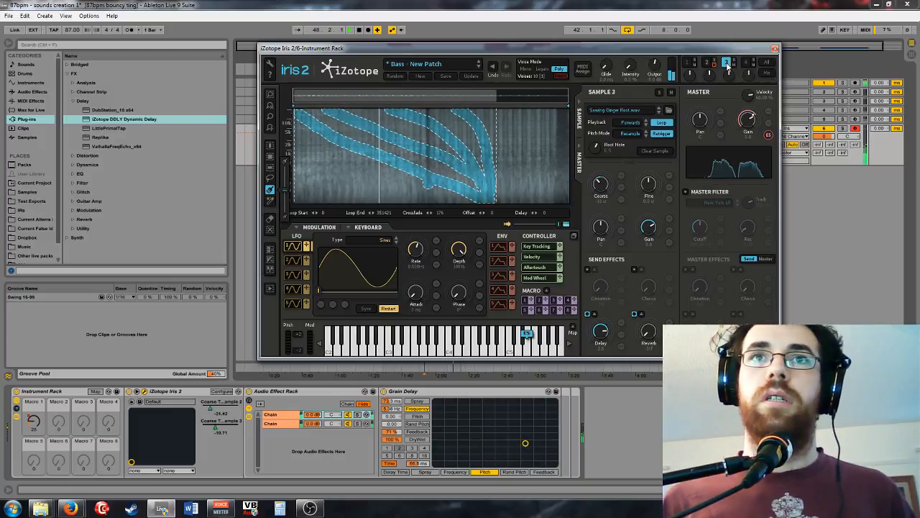
{"action": "left_click", "coordinate": [708, 63]}
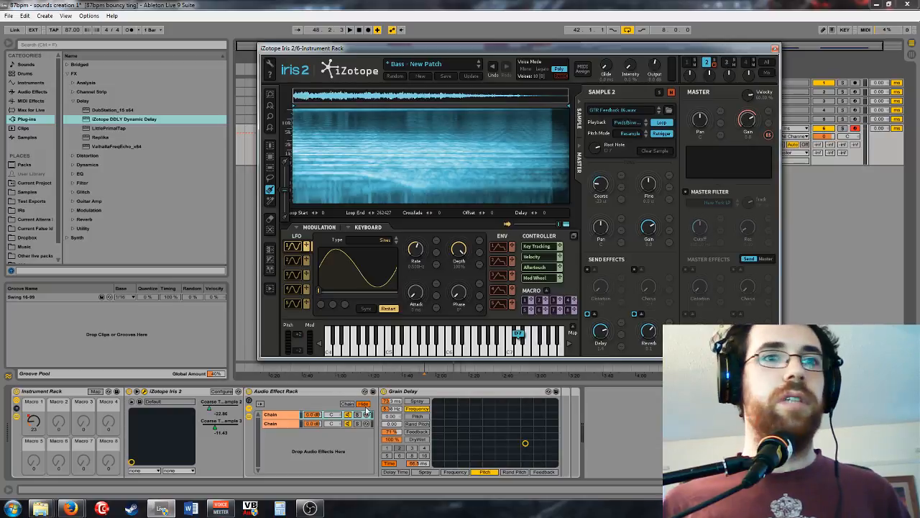
{"action": "left_click", "coordinate": [723, 63]}
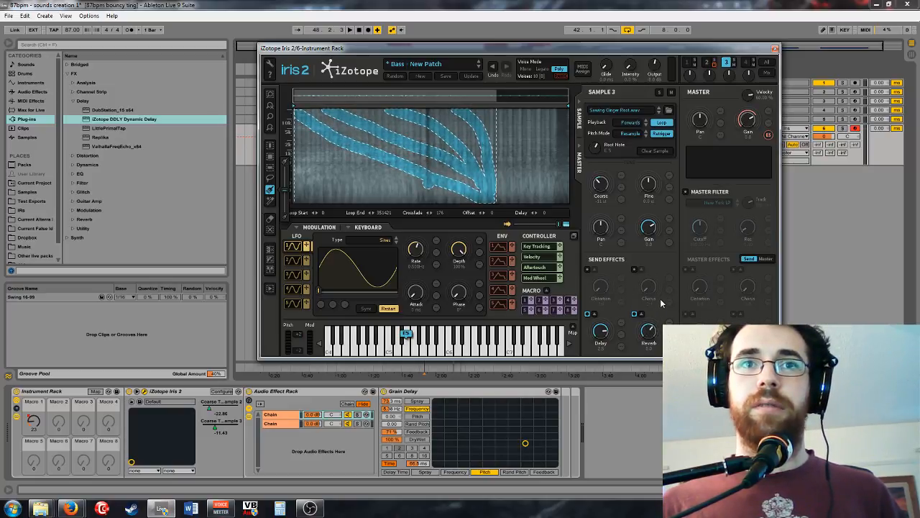
{"action": "key", "text": "space"}
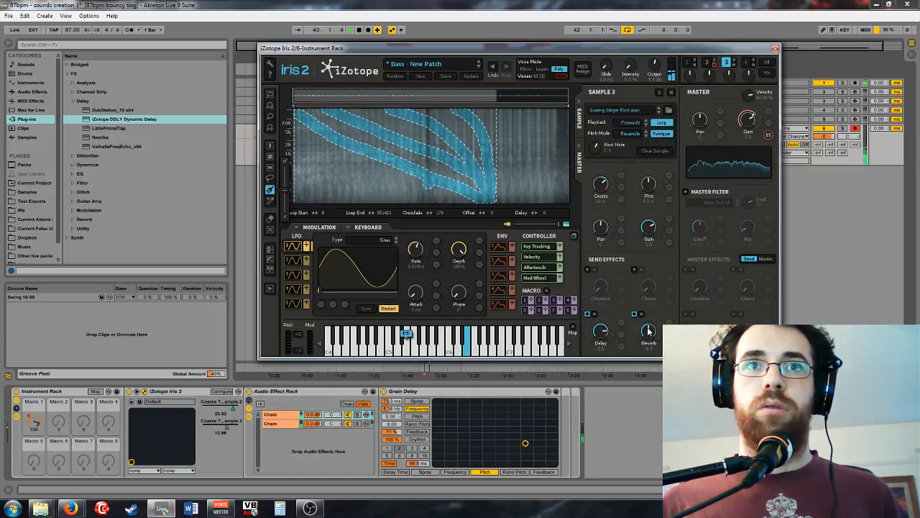
{"action": "left_click_drag", "start_coordinate": [647, 287], "coordinate": [658, 245]}
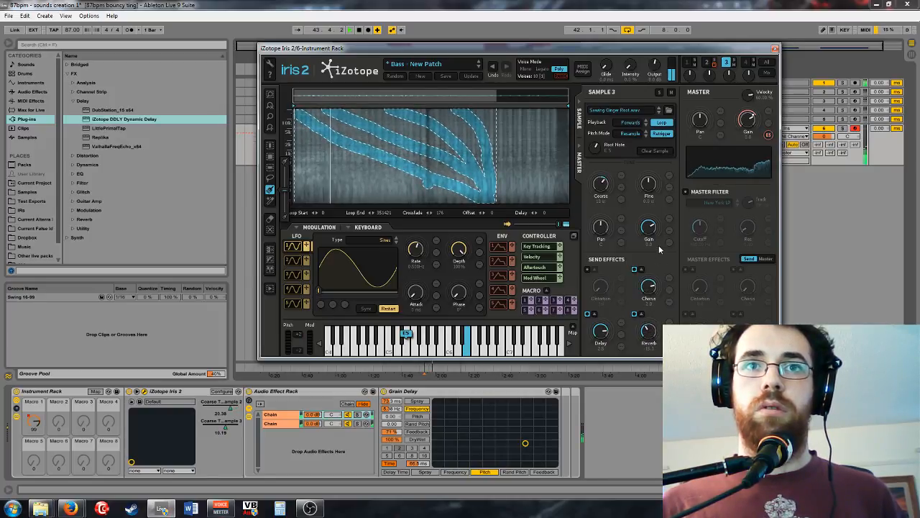
Step: Set the Iris 2 Chorus rate to about 0.9 Hz, raise its feedback, and close the Iris 2 window
{"action": "left_click", "coordinate": [648, 298]}
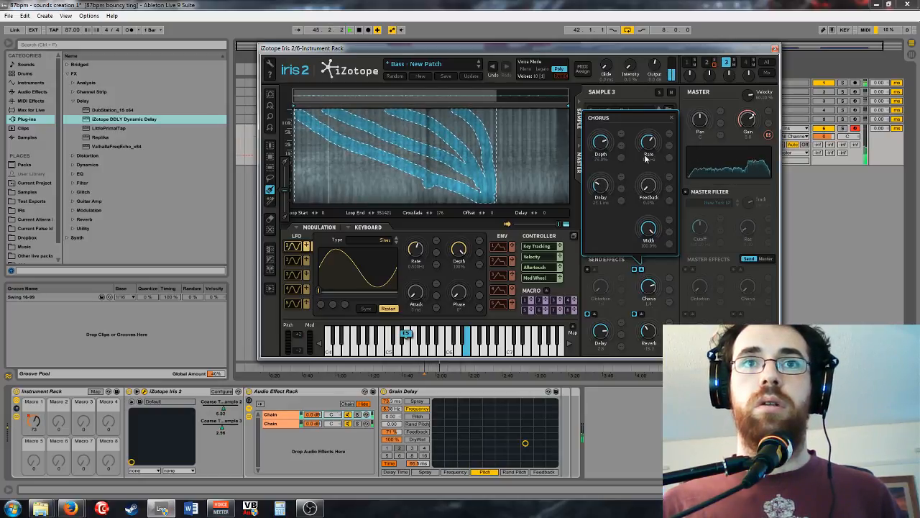
{"action": "left_click_drag", "start_coordinate": [648, 185], "coordinate": [659, 186]}
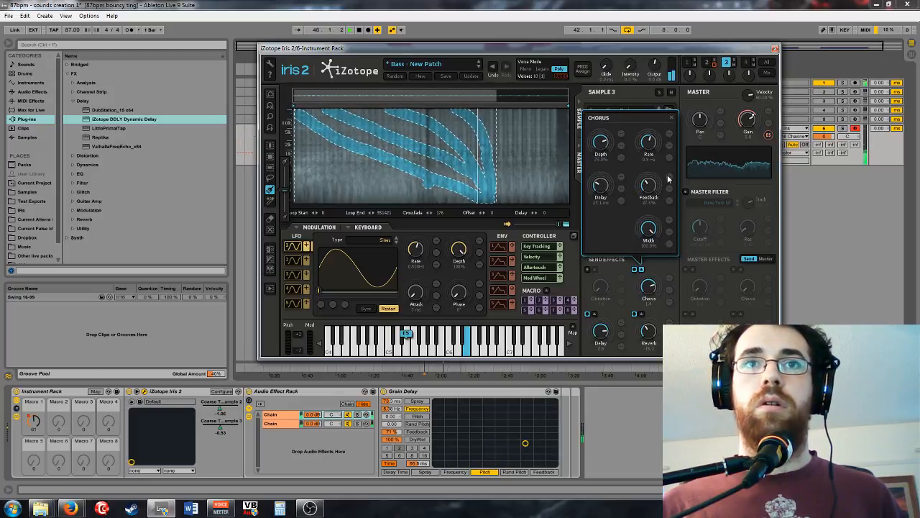
{"action": "left_click", "coordinate": [672, 119]}
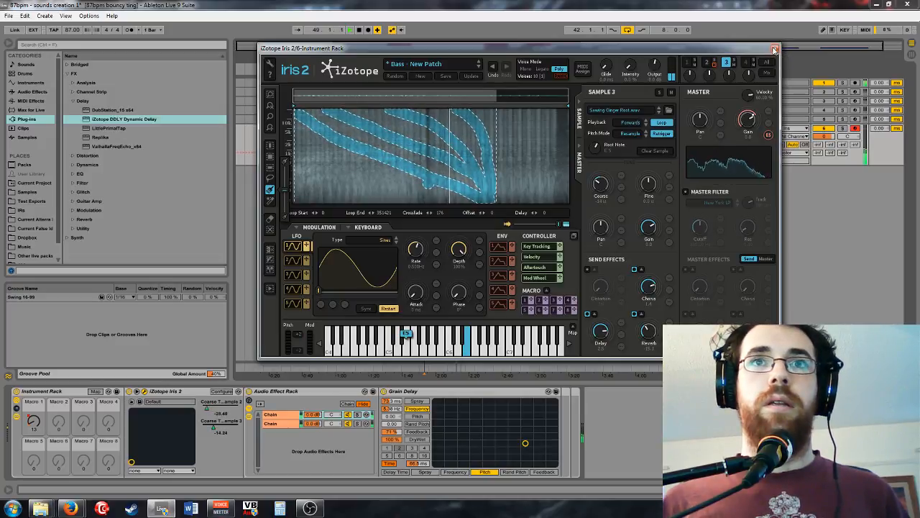
{"action": "left_click", "coordinate": [775, 50]}
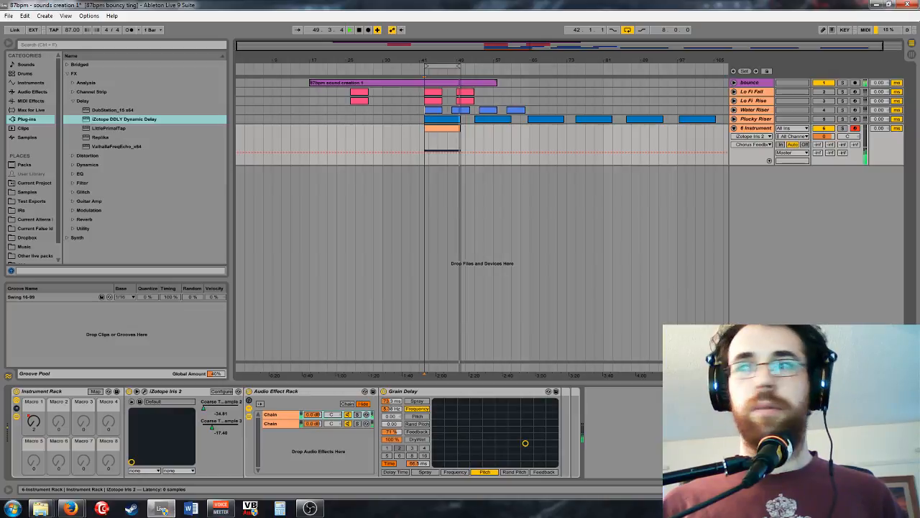
Step: Load Coffee Guy from the Environments Cooking samples into Iris 2's Sample 4 and mute Sample 3
{"action": "key", "text": "ctrl+alt+p"}
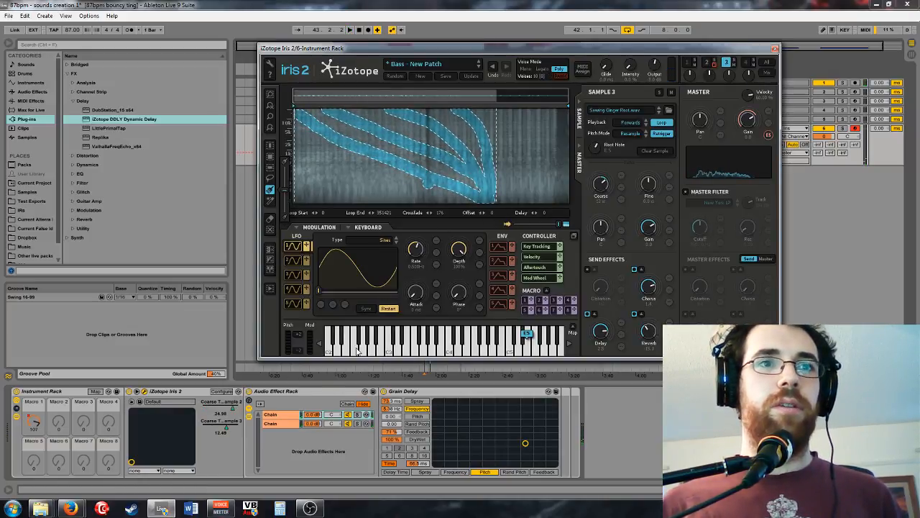
{"action": "left_click", "coordinate": [745, 61]}
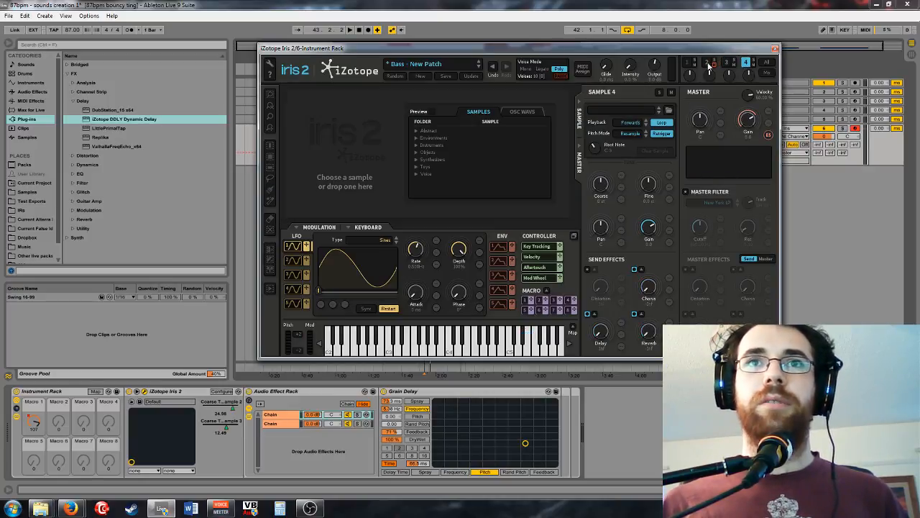
{"action": "left_click", "coordinate": [430, 138]}
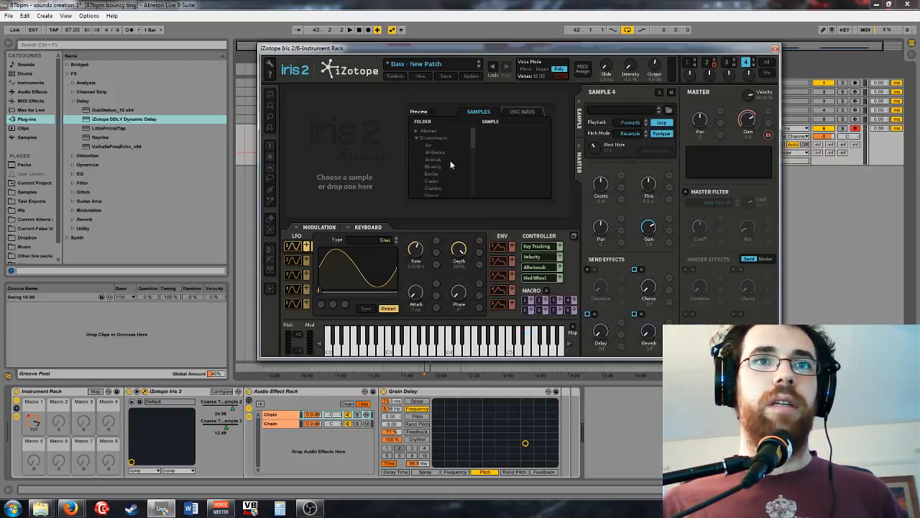
{"action": "left_click", "coordinate": [431, 153]}
{"action": "left_click", "coordinate": [432, 144]}
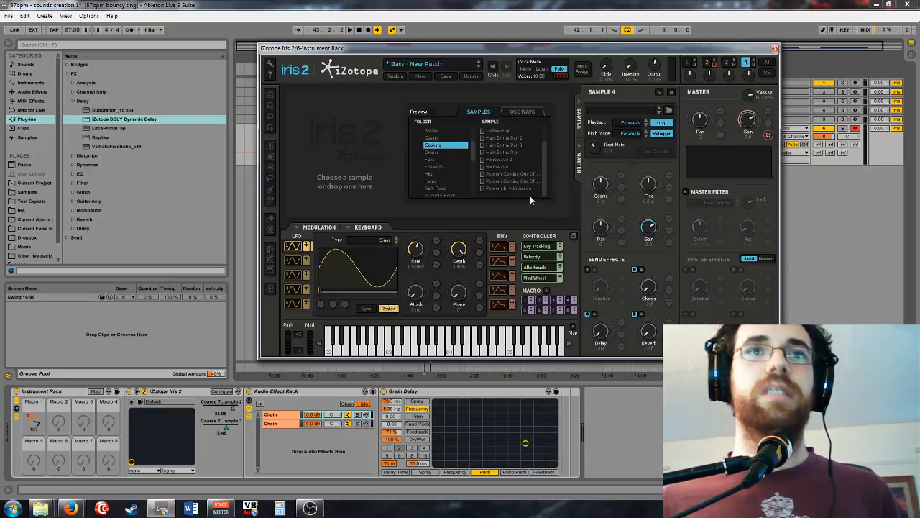
{"action": "scroll", "coordinate": [514, 152], "scroll_direction": "up", "scroll_amount": 1}
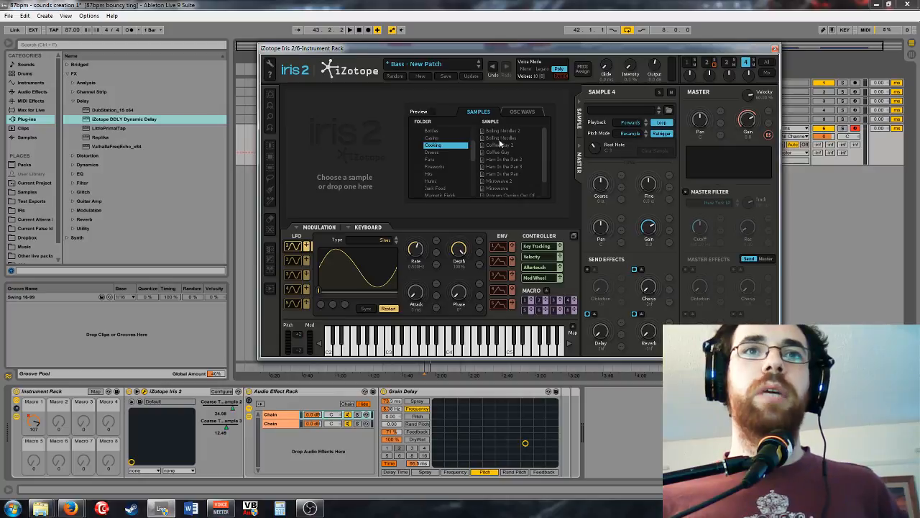
{"action": "double_click", "coordinate": [500, 150]}
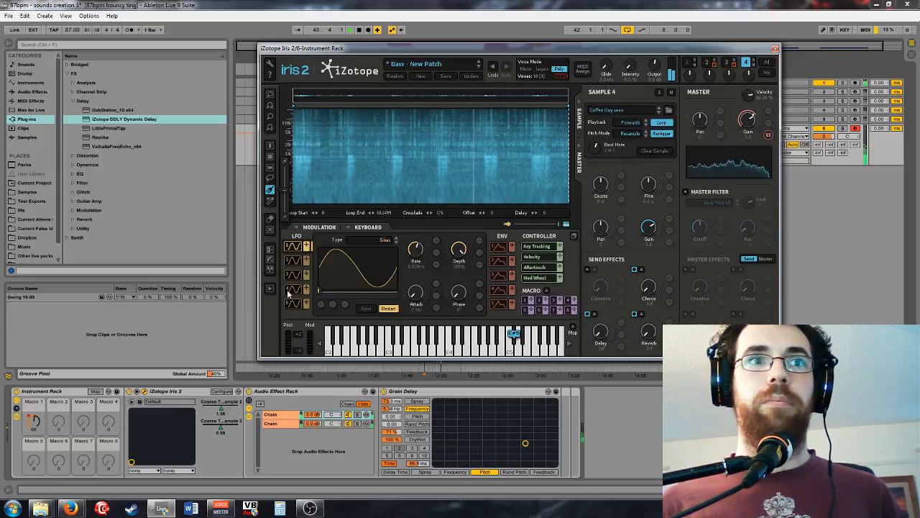
Step: Expose Sample 4's Coarse tuning from the Iris Mix Window as a device parameter and map it to Macro 1
{"action": "left_click", "coordinate": [765, 74]}
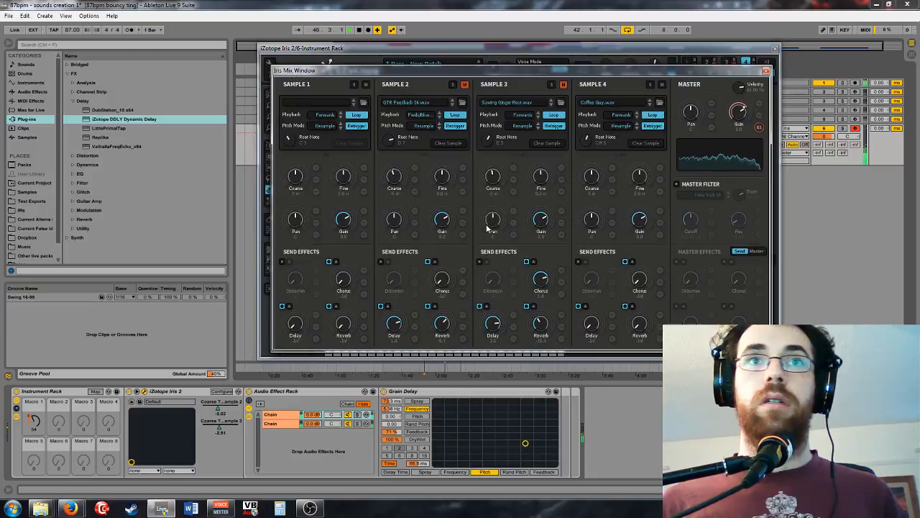
{"action": "left_click_drag", "start_coordinate": [572, 74], "coordinate": [595, 34]}
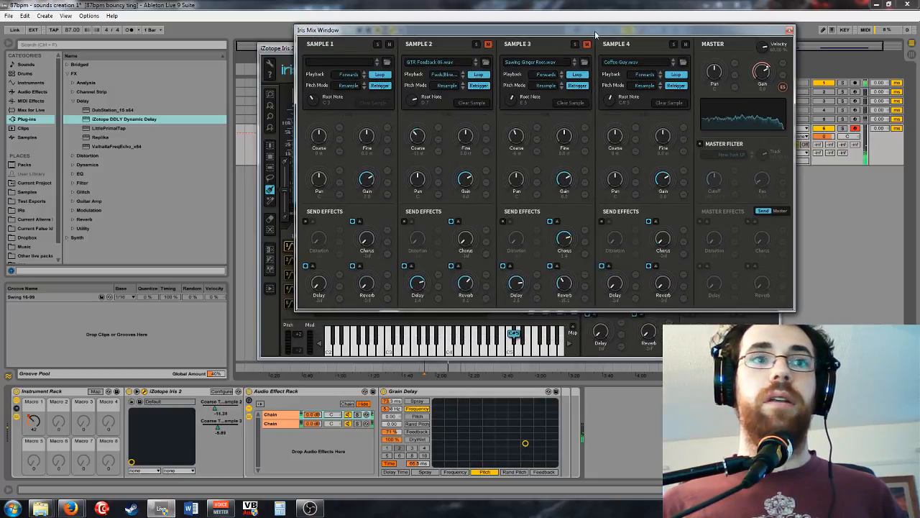
{"action": "left_click", "coordinate": [220, 391]}
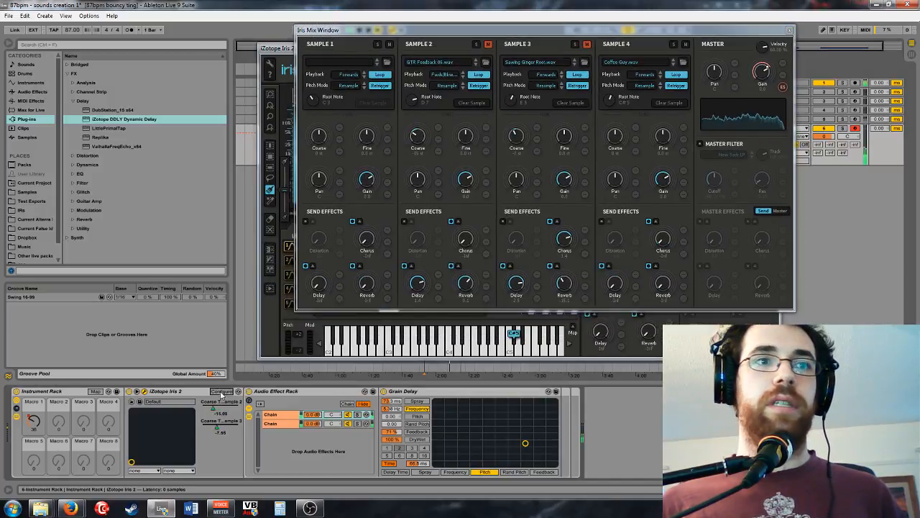
{"action": "left_click", "coordinate": [616, 137]}
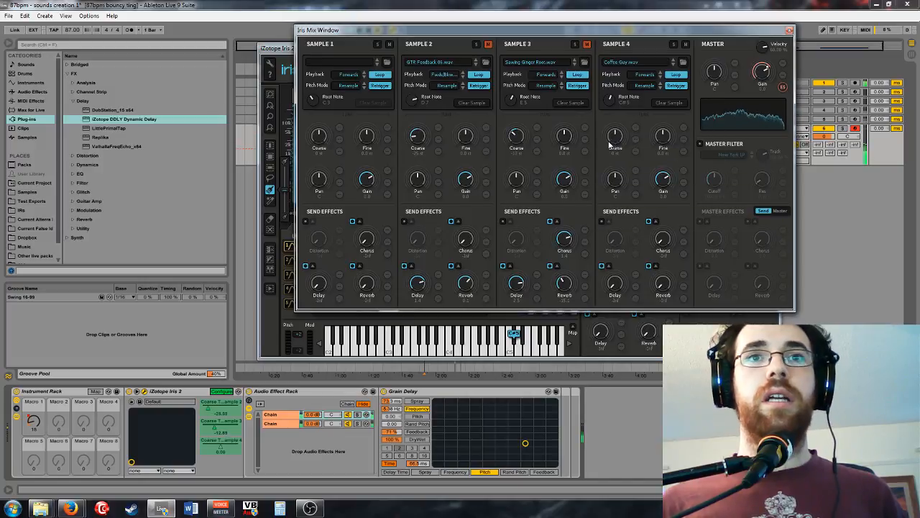
{"action": "left_click_drag", "start_coordinate": [226, 421], "coordinate": [226, 425]}
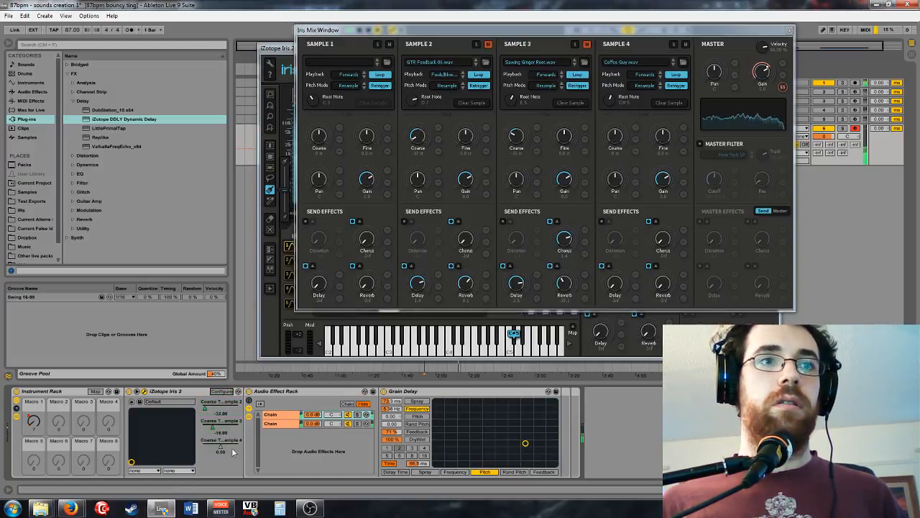
{"action": "right_click", "coordinate": [224, 446]}
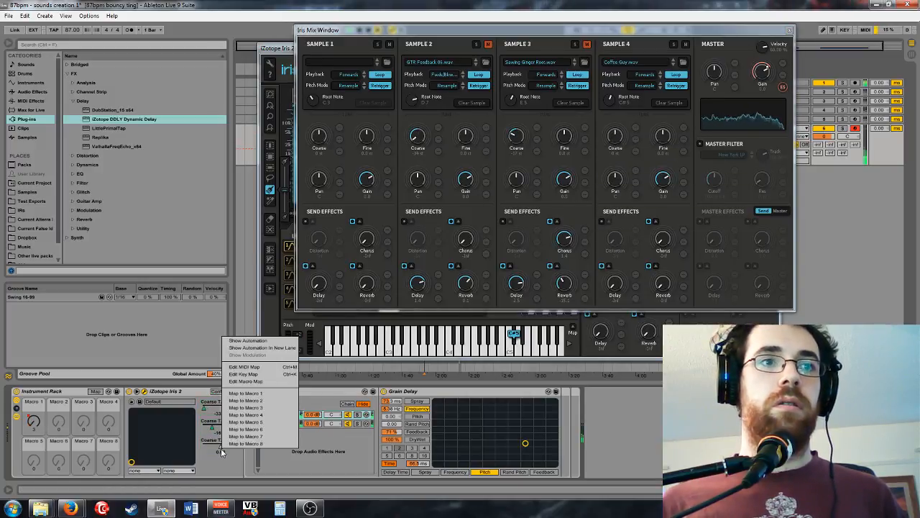
{"action": "left_click", "coordinate": [244, 391]}
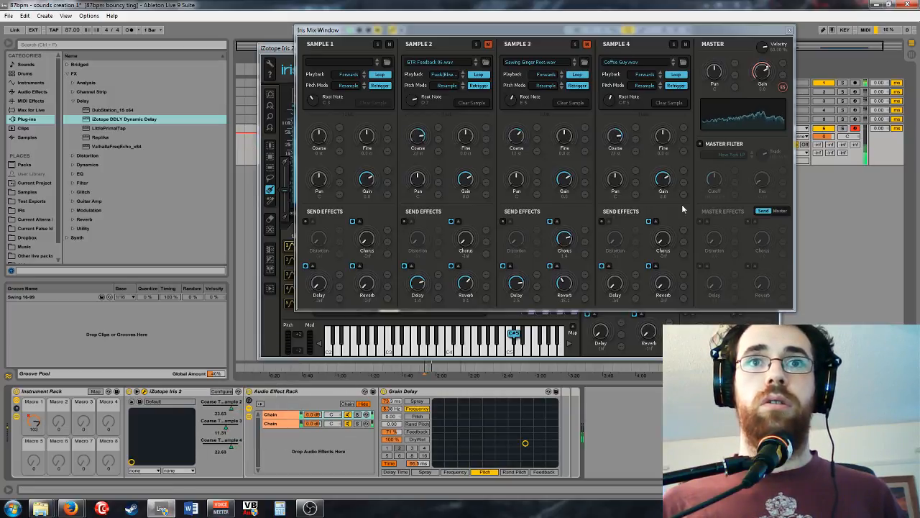
Step: Raise Sample 4's Delay send, set its Reverb send to about -11.7, and close the Iris 2 windows
{"action": "left_click", "coordinate": [631, 297]}
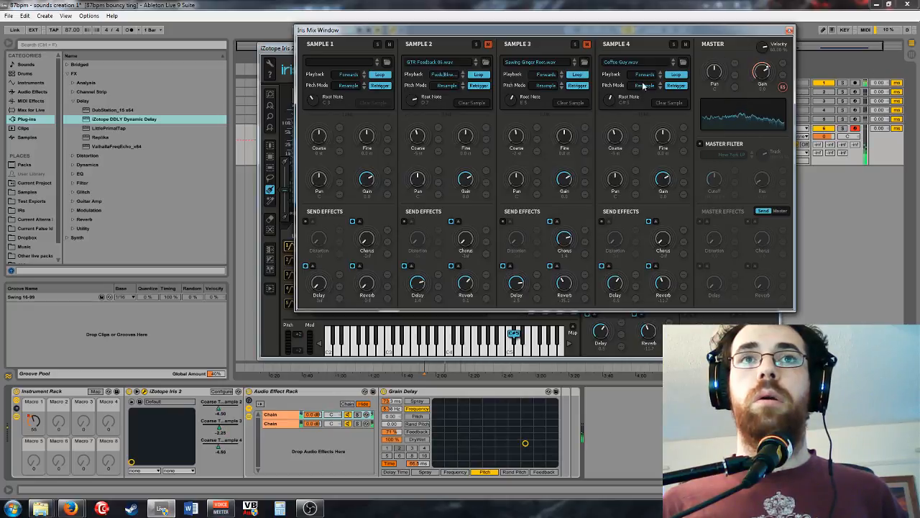
{"action": "left_click", "coordinate": [790, 33]}
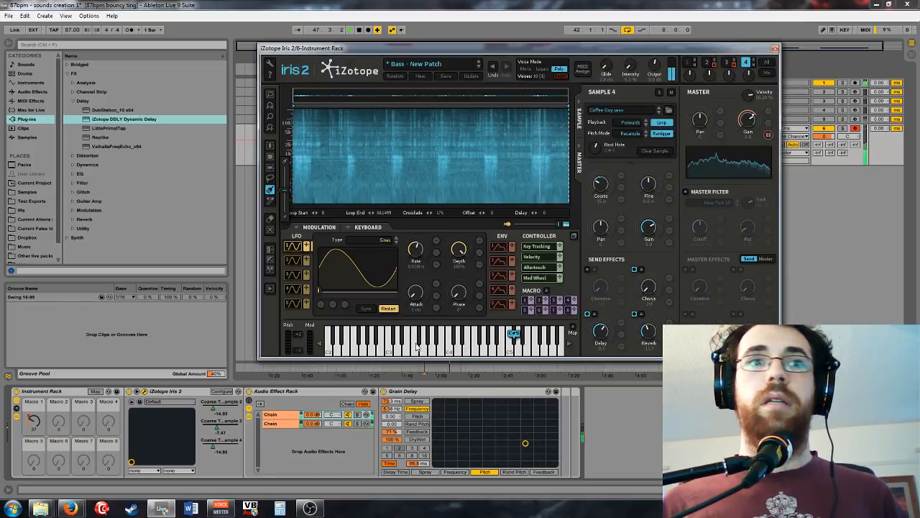
{"action": "left_click", "coordinate": [781, 48]}
Step: Copy FabFilter Simplon from the Water Riser track and paste it at the end of the 6 Instrument track's device chain
{"action": "left_click", "coordinate": [682, 109]}
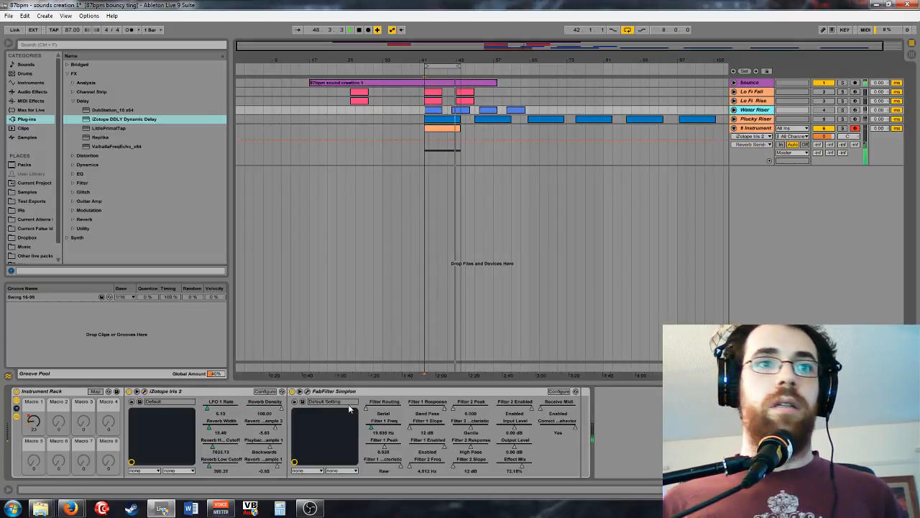
{"action": "left_click", "coordinate": [362, 392]}
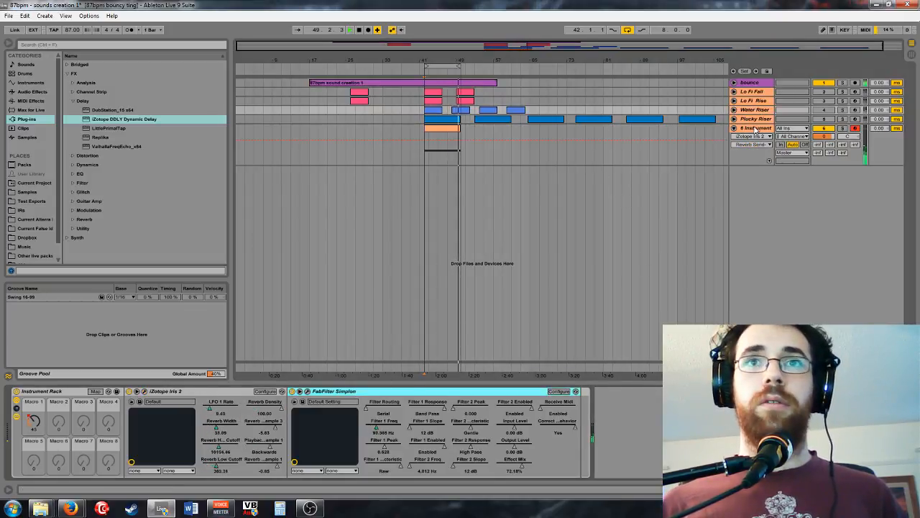
{"action": "left_click", "coordinate": [755, 128]}
{"action": "right_click", "coordinate": [588, 405]}
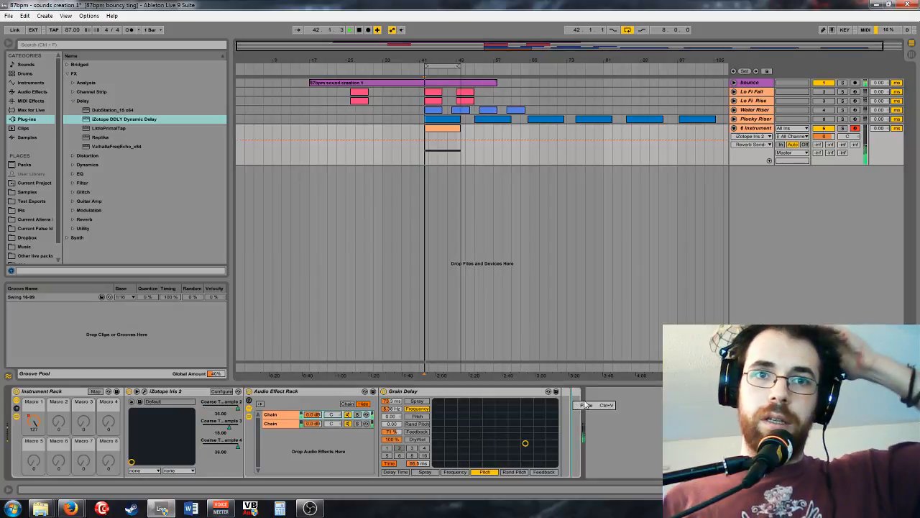
{"action": "left_click", "coordinate": [585, 405]}
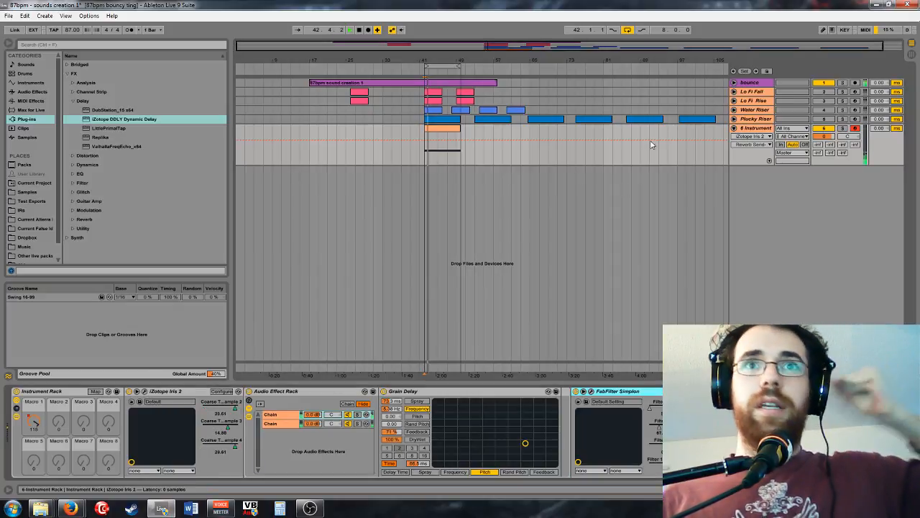
Step: Map Filter 1 Freq of the pasted FabFilter Simplon to Macro 1 of the Instrument Rack
{"action": "key", "text": "ctrl+alt+p"}
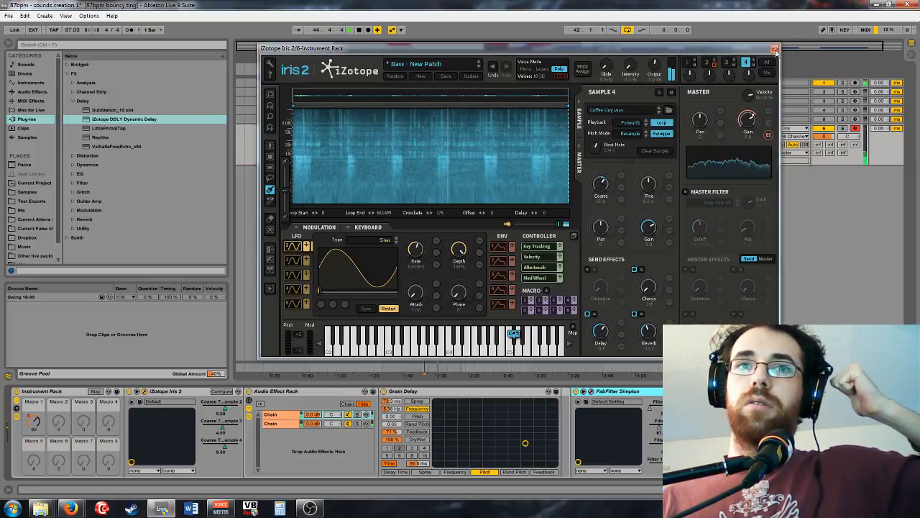
{"action": "key", "text": "ctrl+alt+p"}
{"action": "right_click", "coordinate": [662, 427]}
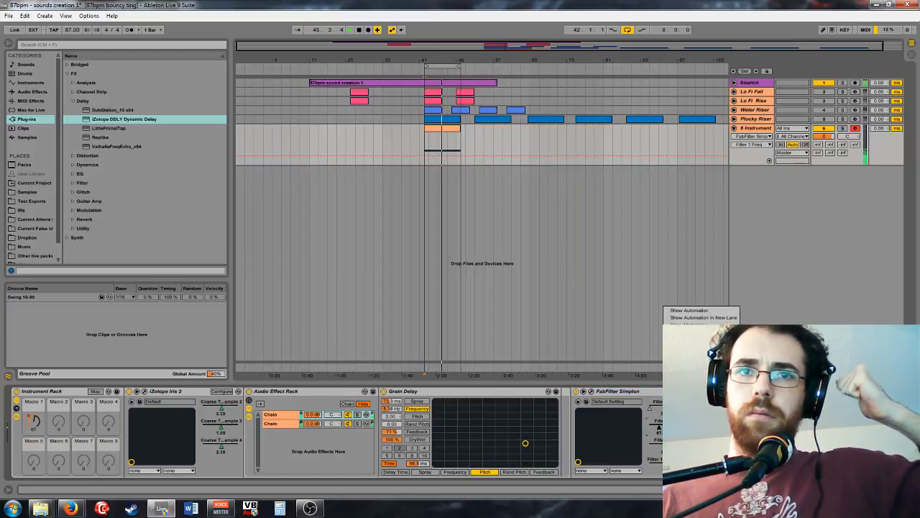
{"action": "left_click", "coordinate": [682, 309]}
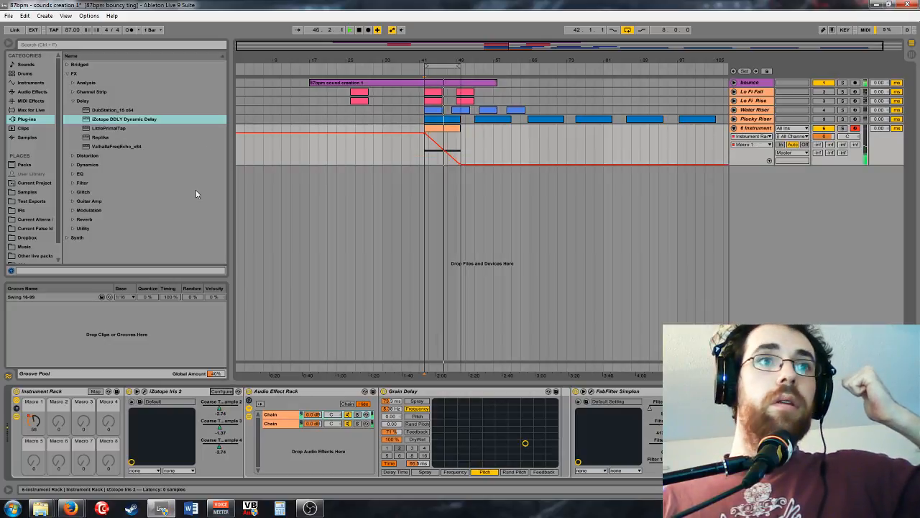
Step: Set the maximum of Simplon's Filter 1 Freq macro mapping to 0.80, leave mapping mode, and close the Iris 2 window
{"action": "left_click", "coordinate": [218, 393]}
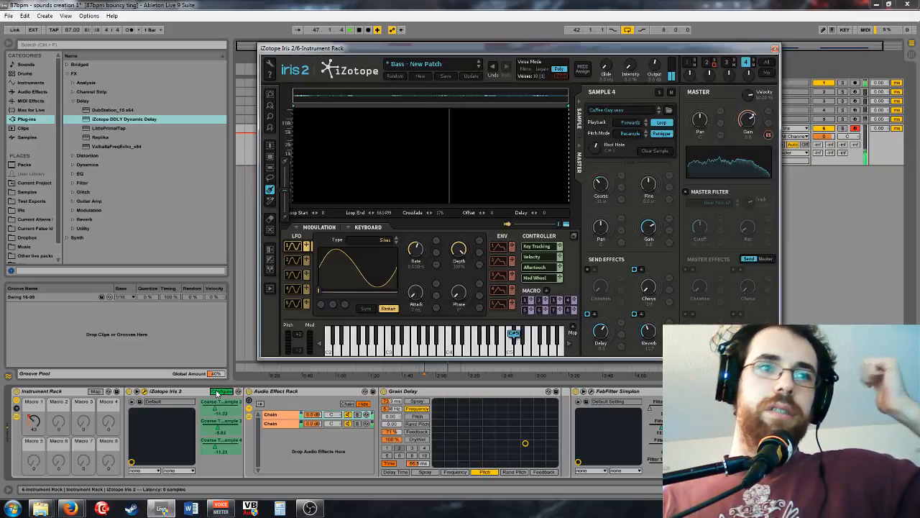
{"action": "left_click", "coordinate": [99, 391]}
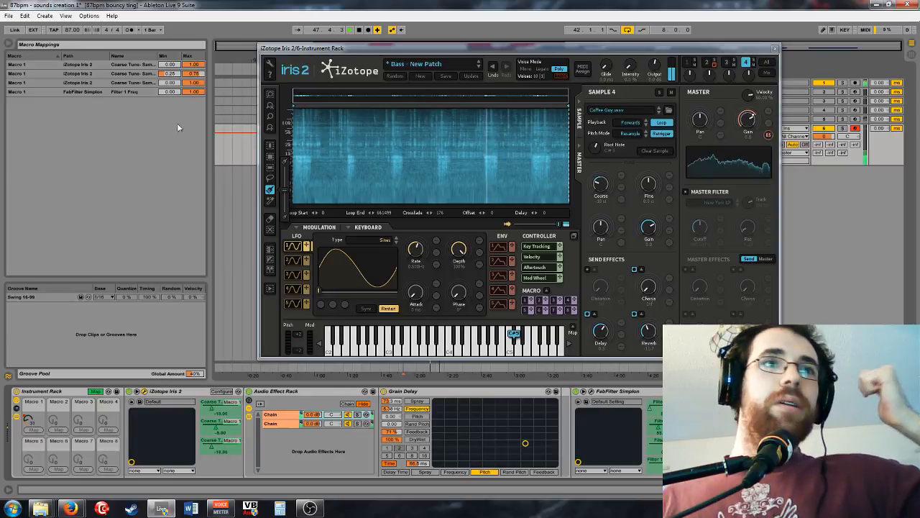
{"action": "left_click_drag", "start_coordinate": [192, 92], "coordinate": [192, 100]}
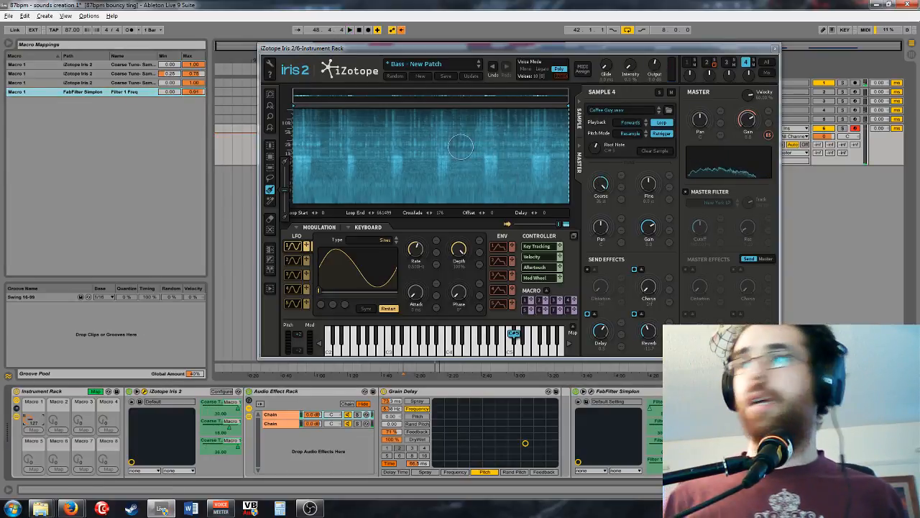
{"action": "left_click", "coordinate": [197, 92]}
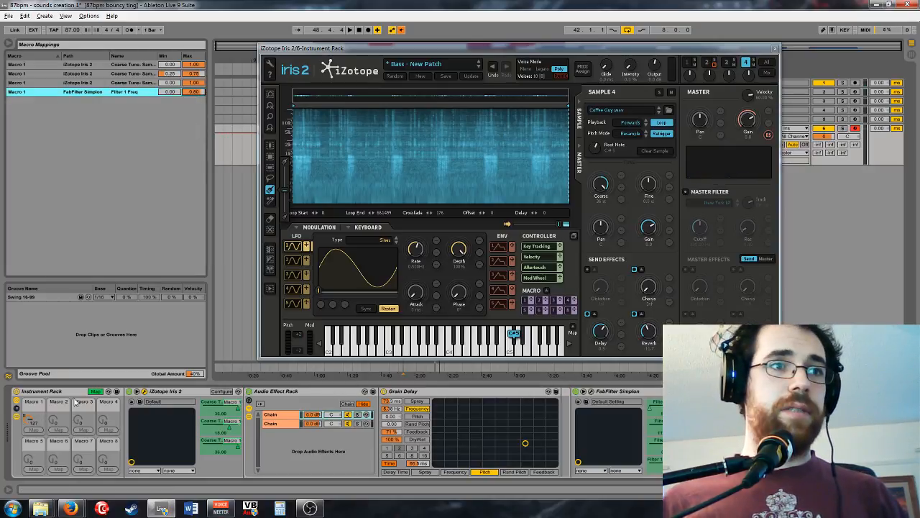
{"action": "left_click", "coordinate": [96, 391]}
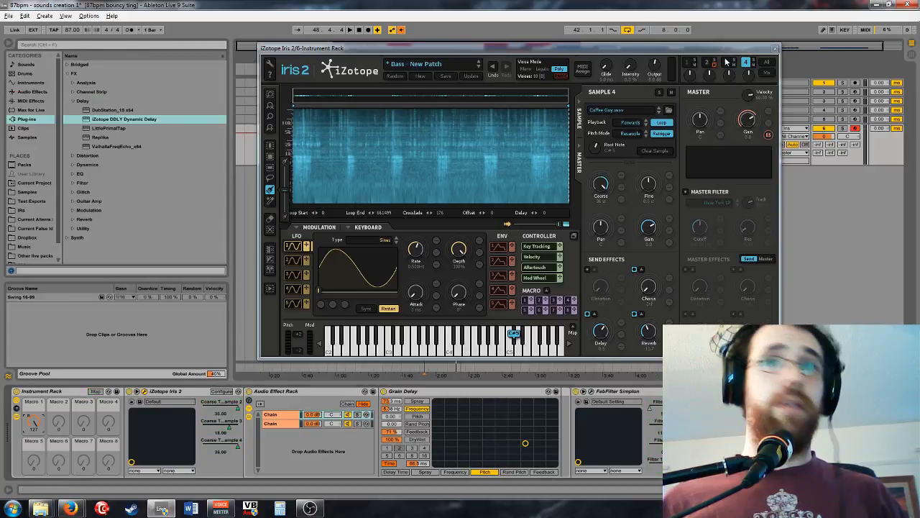
{"action": "left_click", "coordinate": [775, 49]}
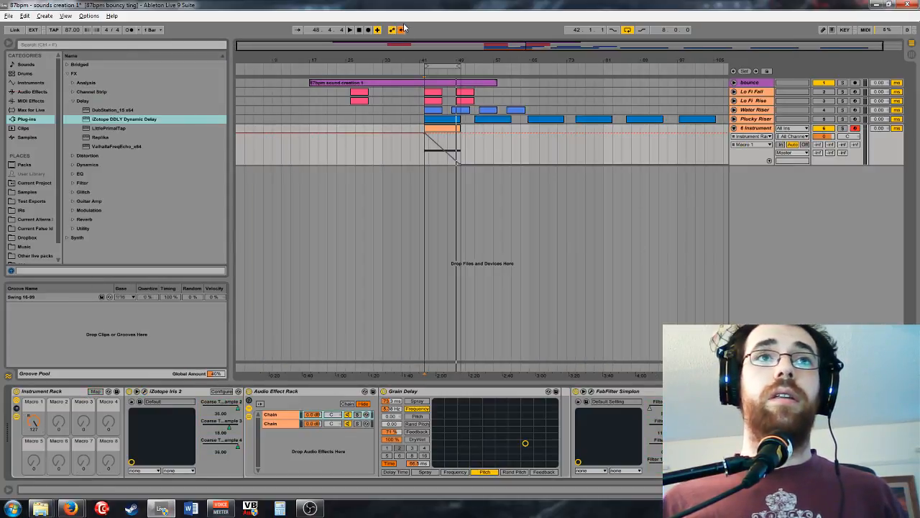
Step: Play the section with Macro 1 automation active and move FabFilter Simplon between Iris 2 and the Audio Effect Rack
{"action": "left_click", "coordinate": [422, 161]}
{"action": "key", "text": "space"}
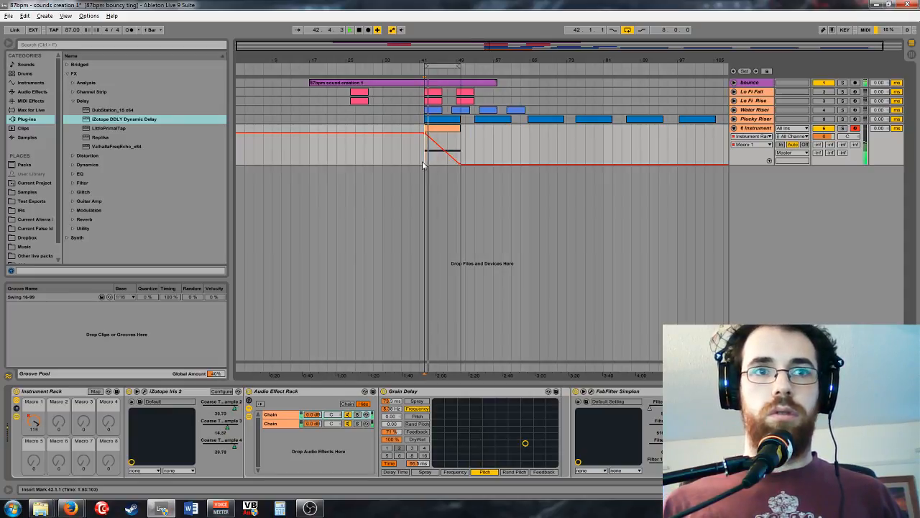
{"action": "left_click", "coordinate": [634, 396]}
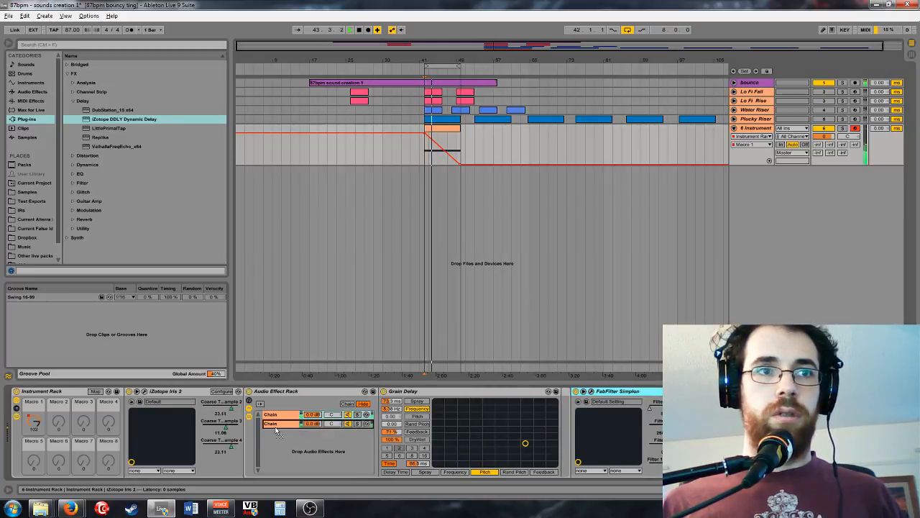
{"action": "left_click_drag", "start_coordinate": [245, 429], "coordinate": [245, 431]}
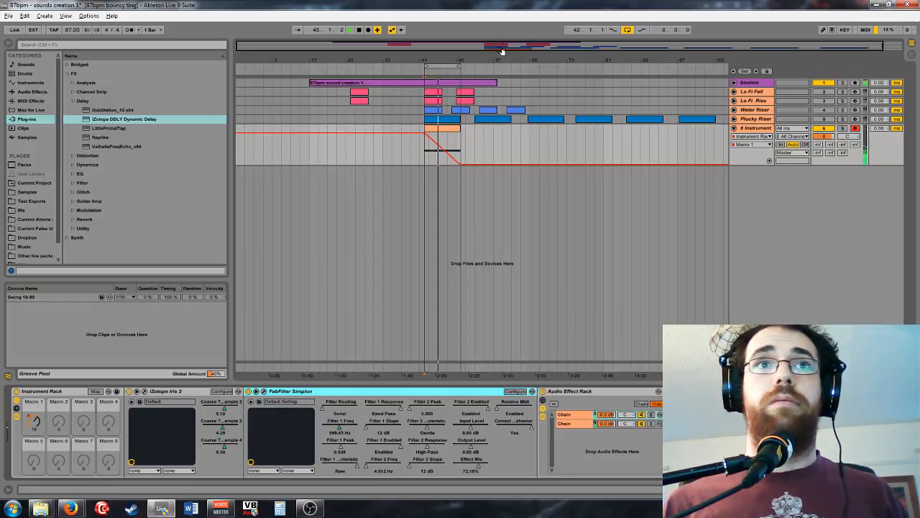
Step: Stop playback, duplicate the 6 Instrument clip with its automation, and move the copy to bars 54 to 62
{"action": "left_click_drag", "start_coordinate": [527, 39], "coordinate": [513, 127]}
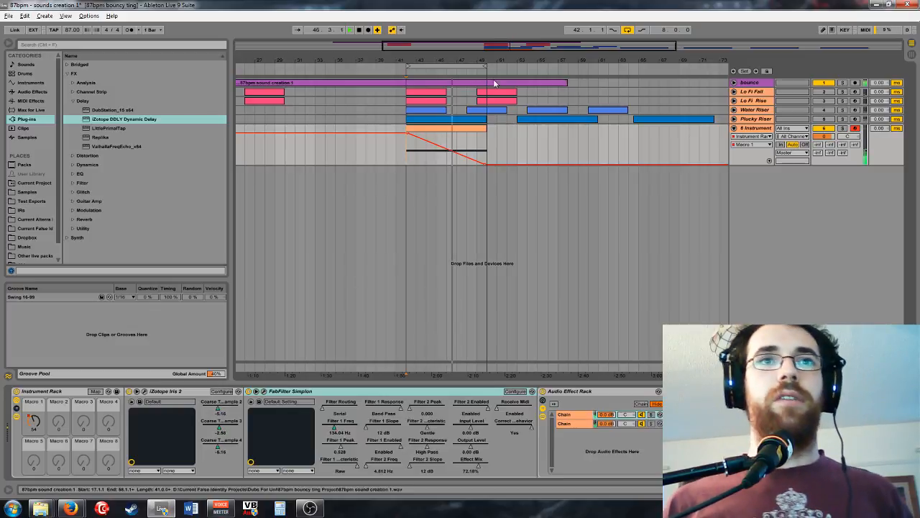
{"action": "key", "text": "space"}
{"action": "left_click", "coordinate": [465, 129]}
{"action": "key", "text": "ctrl+d"}
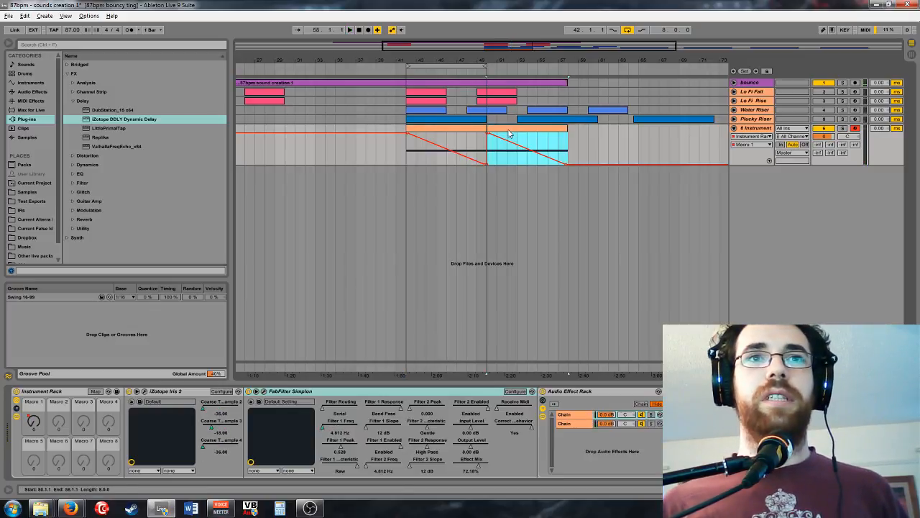
{"action": "left_click_drag", "start_coordinate": [510, 130], "coordinate": [545, 137]}
{"action": "double_click", "coordinate": [536, 157]}
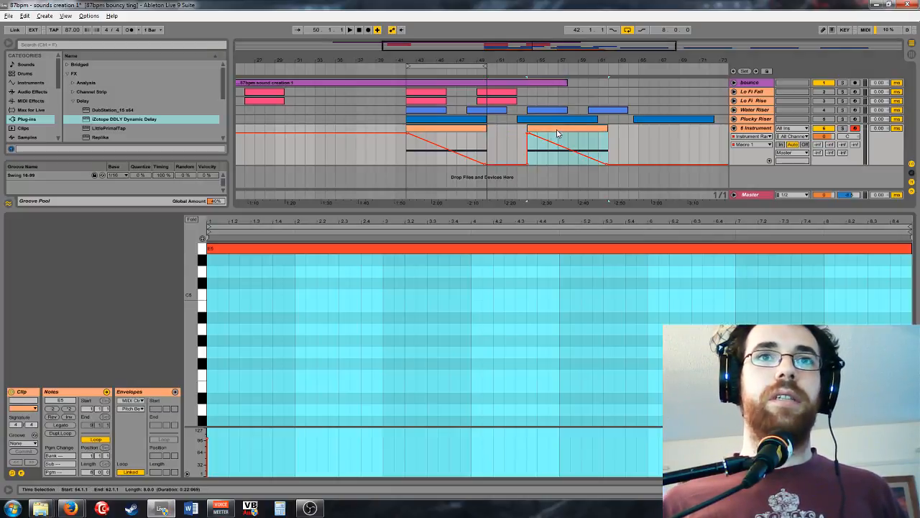
Step: Reshape the copied clip's Macro 1 automation into a rise from the minimum at bar 54 to the clip's end
{"action": "left_click", "coordinate": [530, 137]}
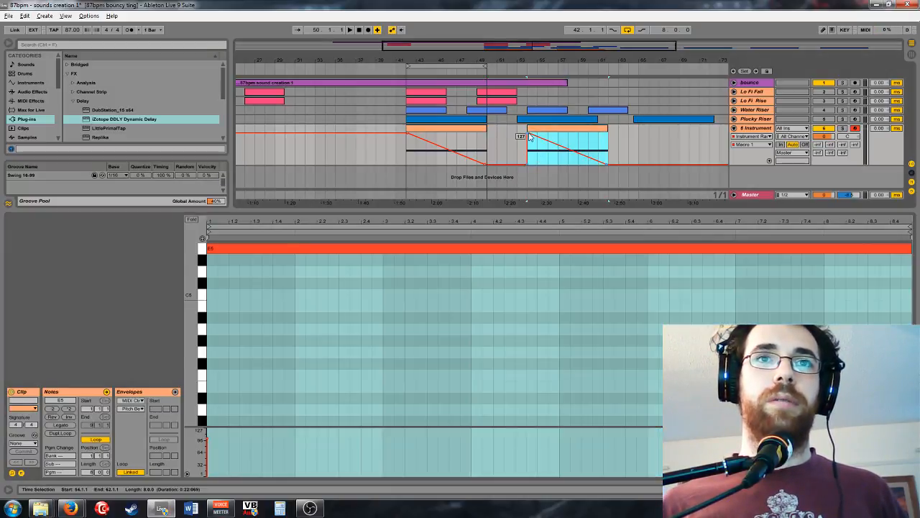
{"action": "left_click", "coordinate": [524, 137]}
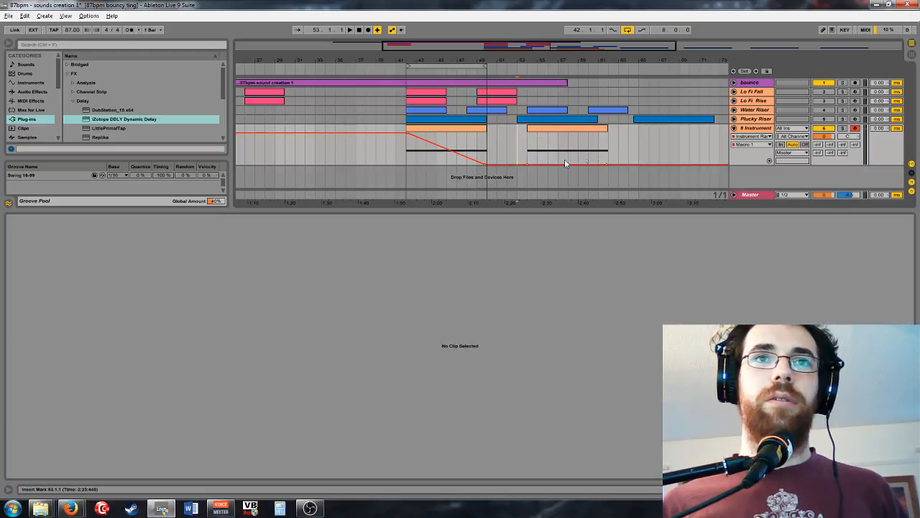
{"action": "left_click", "coordinate": [609, 166]}
{"action": "left_click_drag", "start_coordinate": [606, 164], "coordinate": [607, 132]}
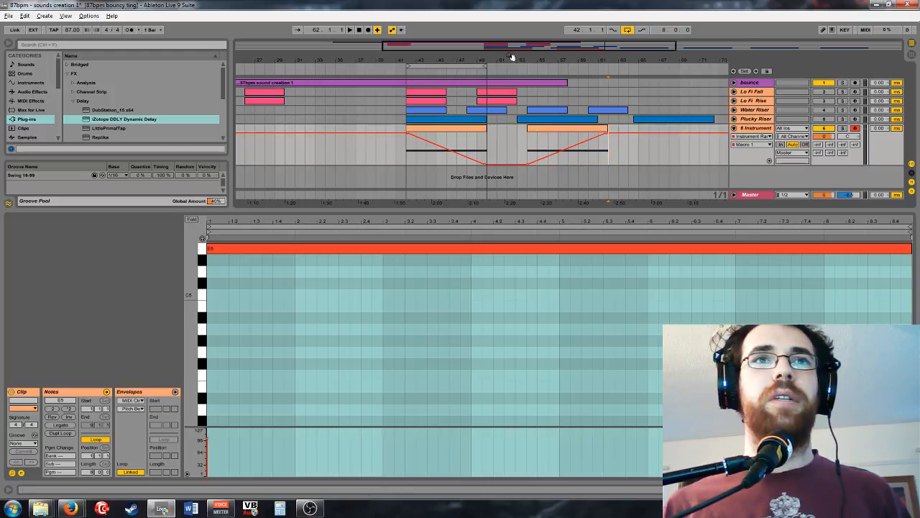
Step: Rename the 6 Instrument track to Ginger Riser and collapse it
{"action": "key", "text": "minus"}
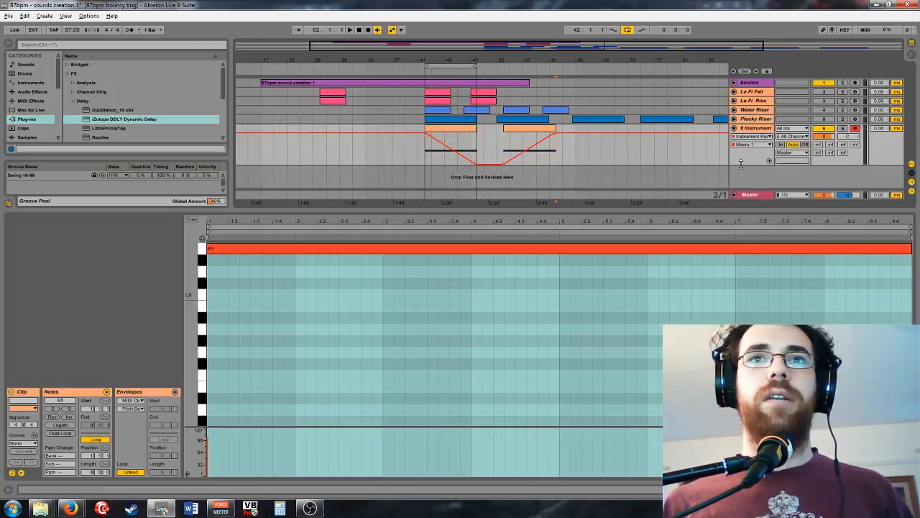
{"action": "key", "text": "h"}
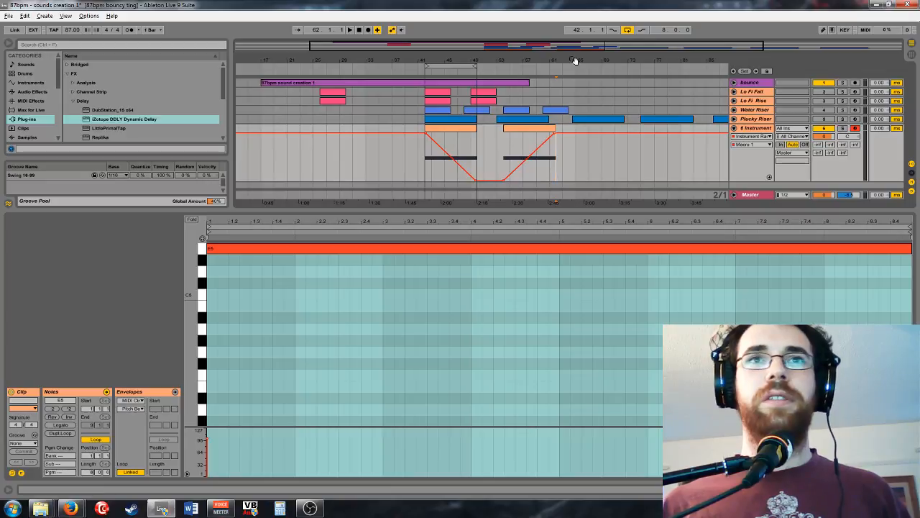
{"action": "key", "text": "minus"}
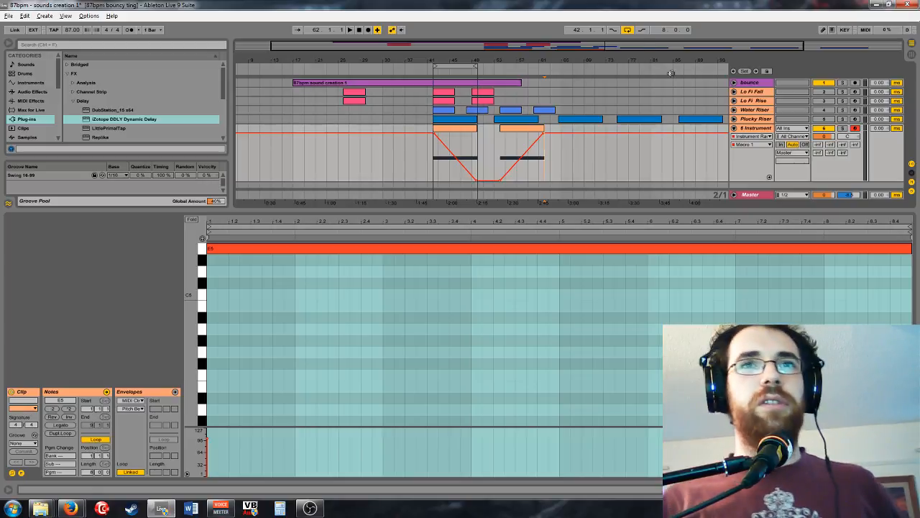
{"action": "left_click_drag", "start_coordinate": [602, 47], "coordinate": [503, 55]}
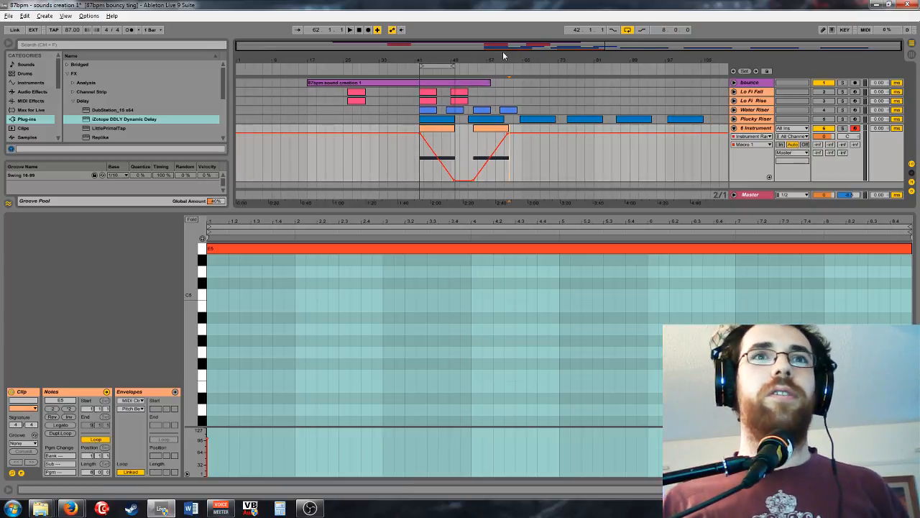
{"action": "left_click_drag", "start_coordinate": [432, 65], "coordinate": [503, 43]}
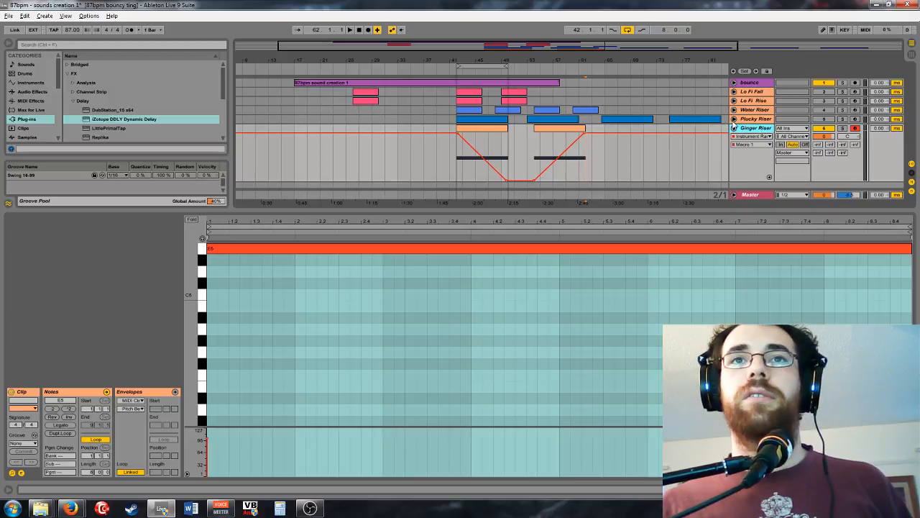
{"action": "left_click", "coordinate": [733, 128]}
{"action": "left_click", "coordinate": [819, 135]}
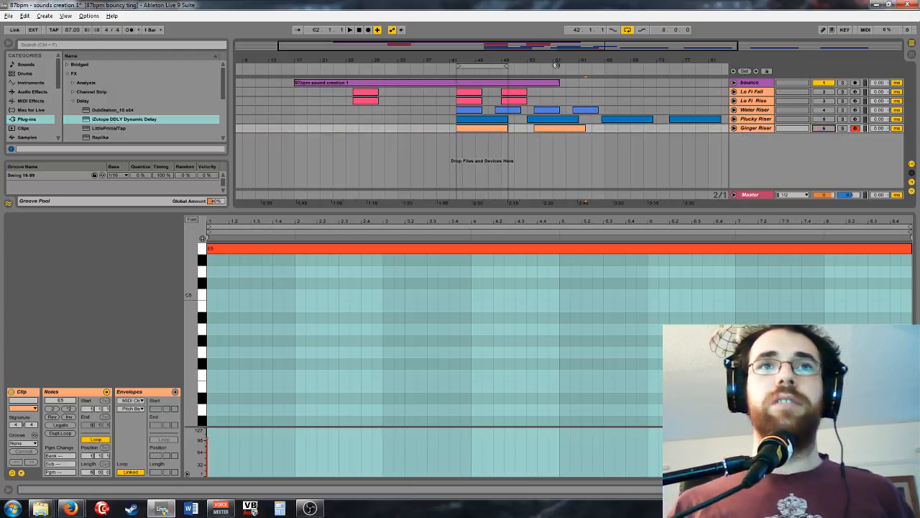
Step: Rename the Lo Fi Fall track's Instrument Rack to LO FI FALL RISE
{"action": "left_click_drag", "start_coordinate": [539, 44], "coordinate": [671, 71]}
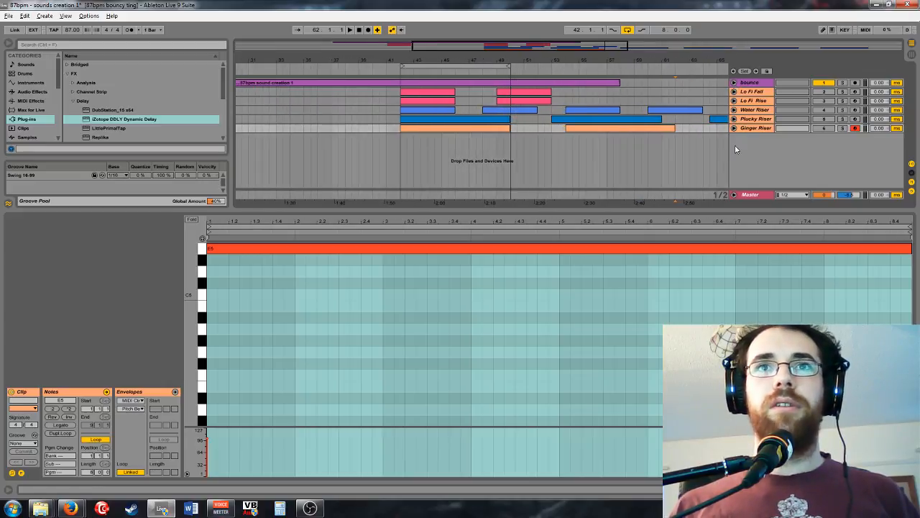
{"action": "mouse_move", "coordinate": [586, 46]}
{"action": "left_mouse_down"}
{"action": "mouse_move", "coordinate": [568, 30]}
{"action": "mouse_move", "coordinate": [581, 46]}
{"action": "left_mouse_up"}
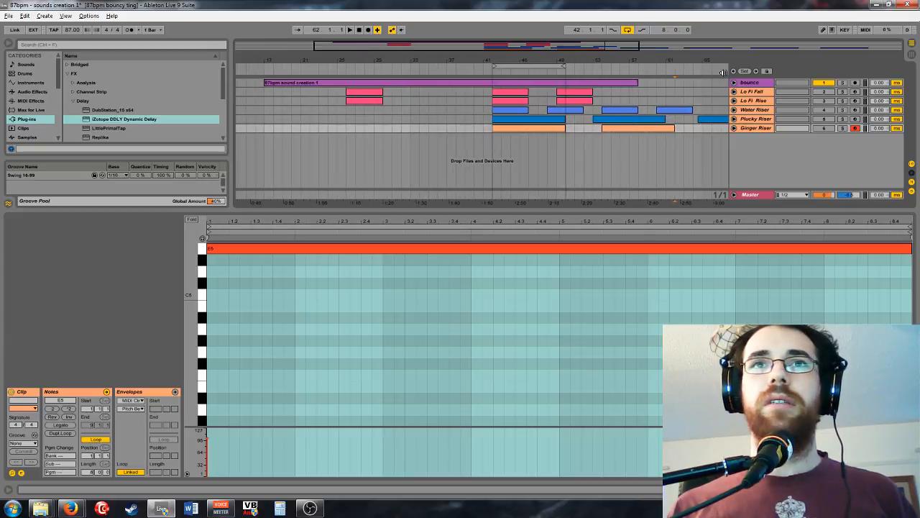
{"action": "left_click", "coordinate": [742, 93]}
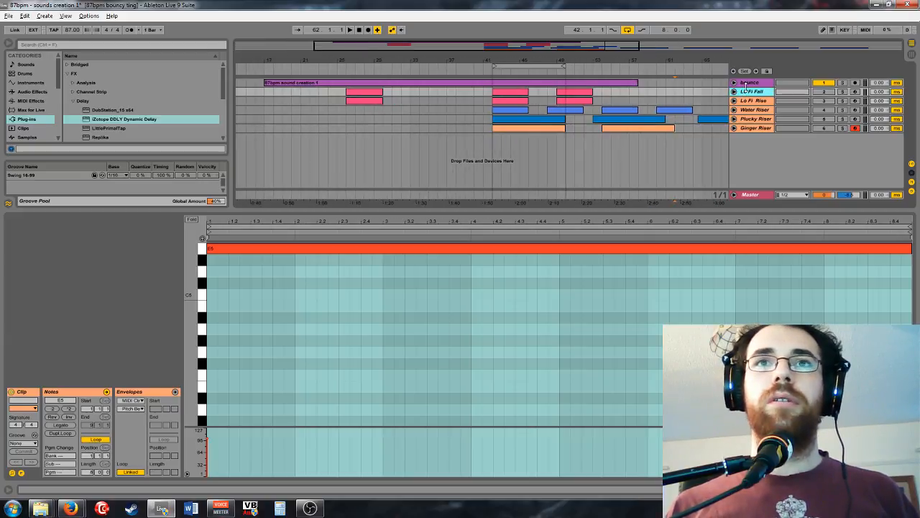
{"action": "double_click", "coordinate": [745, 83]}
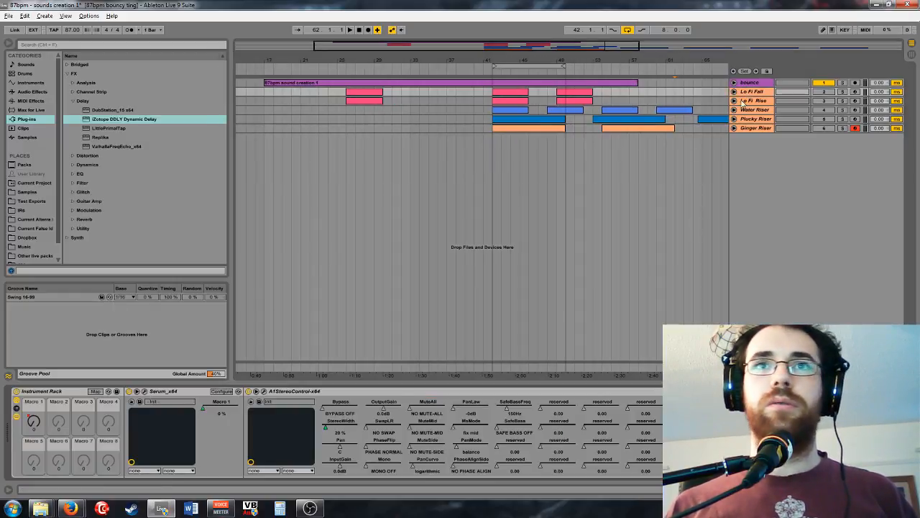
{"action": "left_click", "coordinate": [75, 392]}
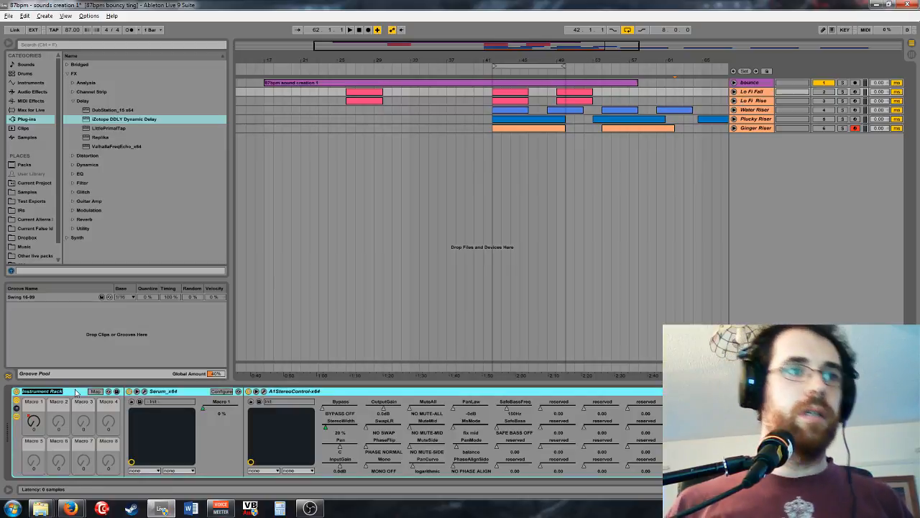
{"action": "type", "text": "4"}
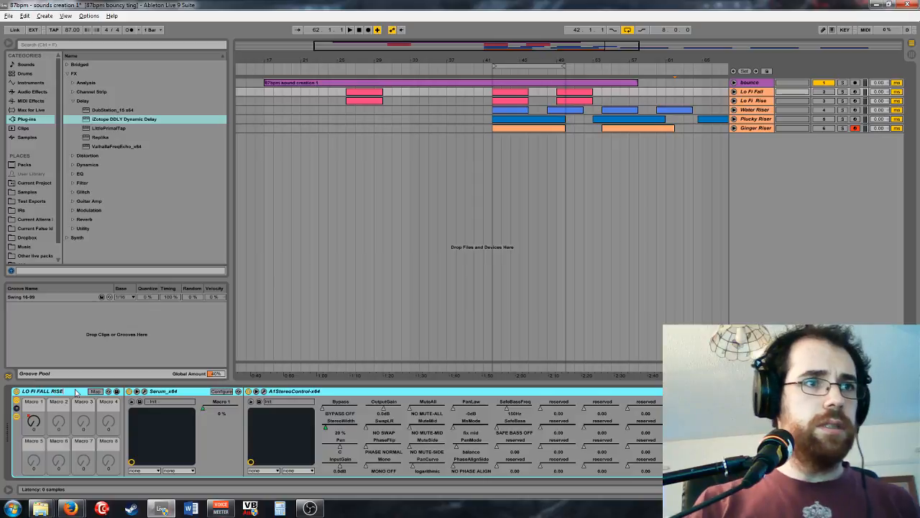
{"action": "left_click", "coordinate": [753, 110]}
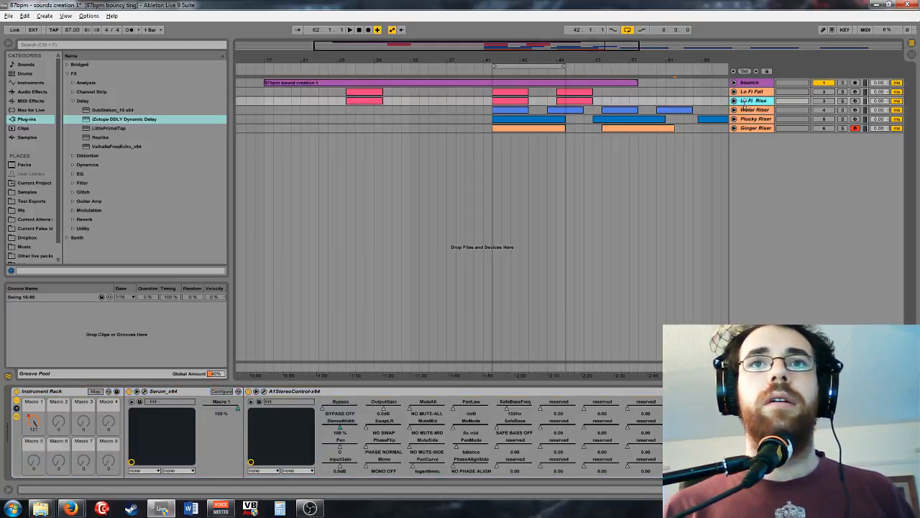
Step: Rename the Water Riser and Plucky Riser tracks' Instrument Racks to WATER RISER and PLUCKY RISER
{"action": "left_click", "coordinate": [53, 391]}
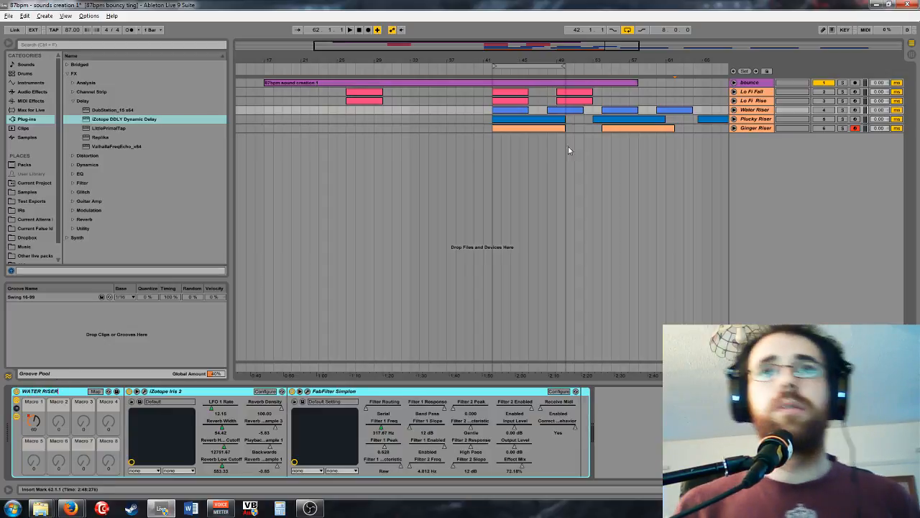
{"action": "key", "text": "Down"}
{"action": "left_click", "coordinate": [67, 396]}
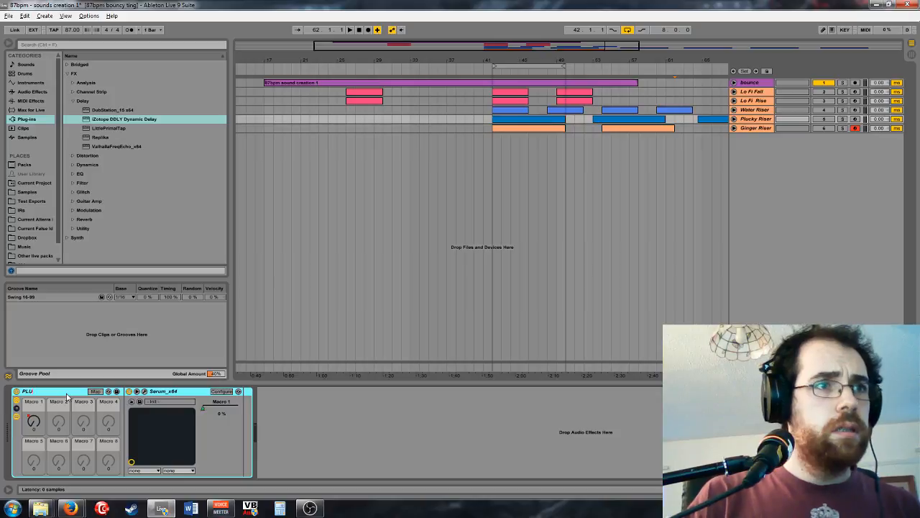
{"action": "type", "text": "KY RISER"}
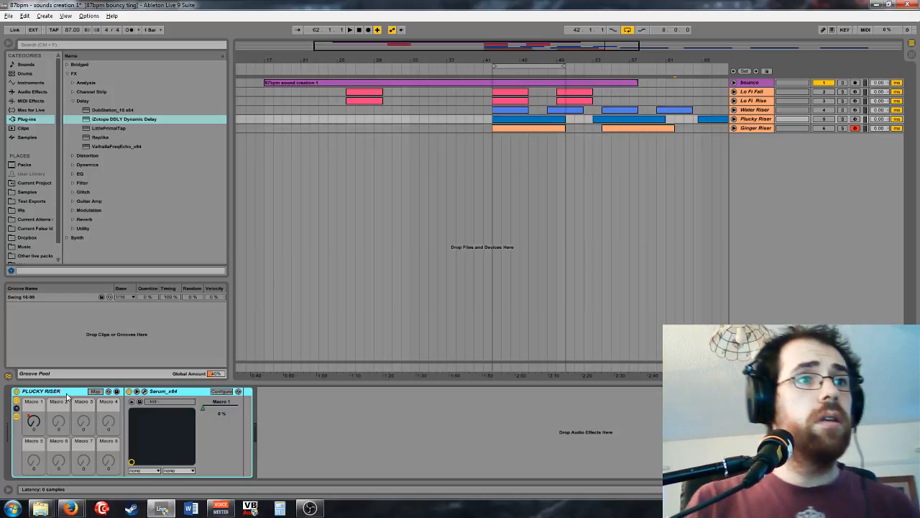
{"action": "key", "text": "Return"}
Step: Rename the Ginger Riser track's Instrument Rack to GINGER RISER
{"action": "left_click", "coordinate": [752, 128]}
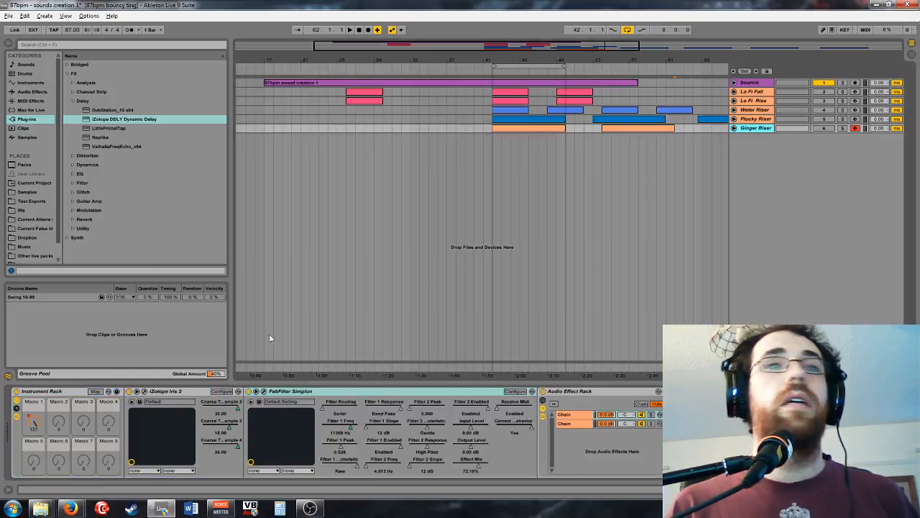
{"action": "left_click", "coordinate": [79, 398]}
{"action": "key", "text": "ctrl+r"}
{"action": "type", "text": "GIN"}
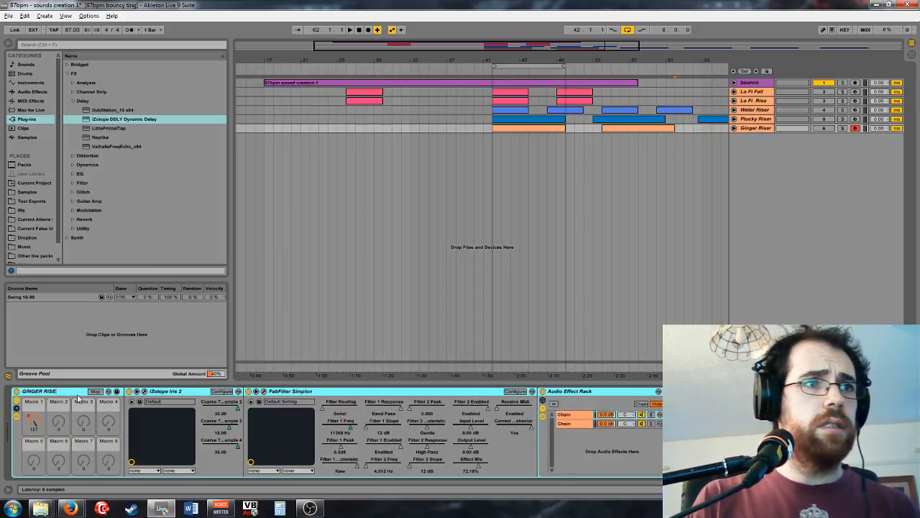
{"action": "type", "text": "GER RISER"}
{"action": "key", "text": "Return"}
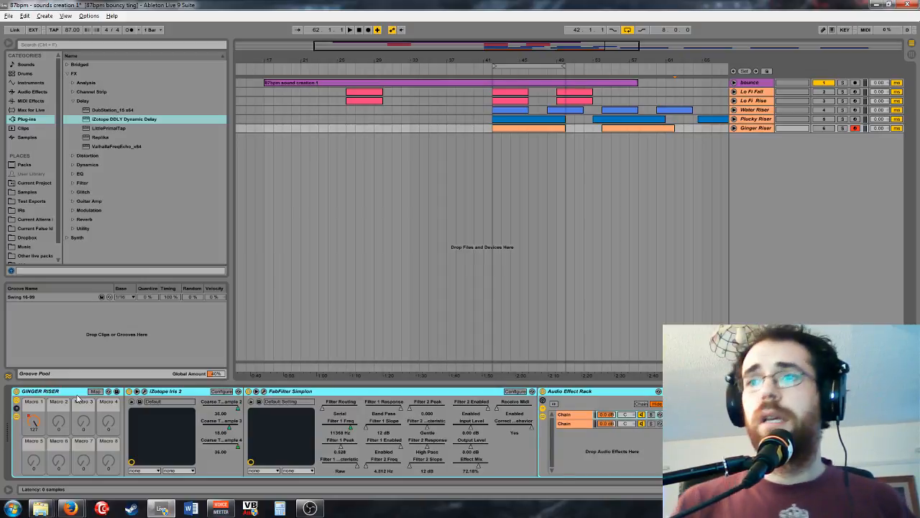
Step: Open the Library preferences that hold the content locations
{"action": "left_click", "coordinate": [32, 174]}
{"action": "left_click", "coordinate": [30, 100]}
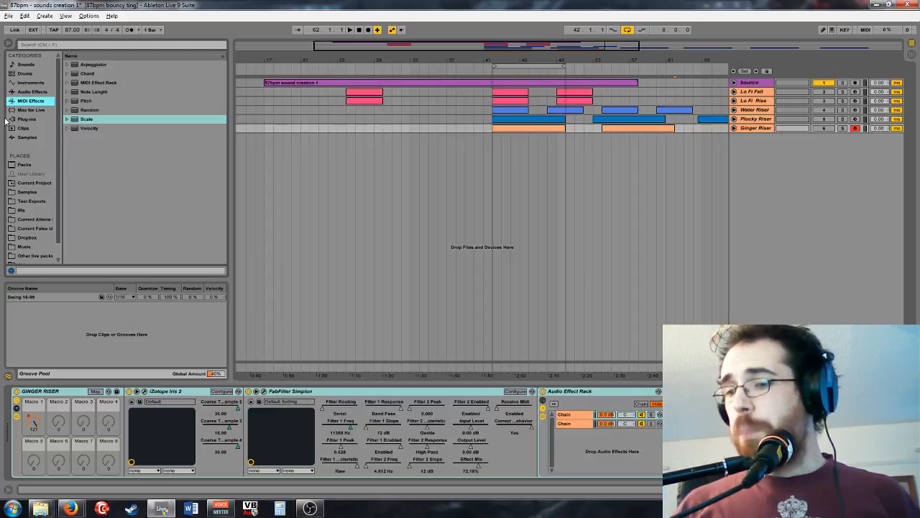
{"action": "left_click", "coordinate": [89, 15]}
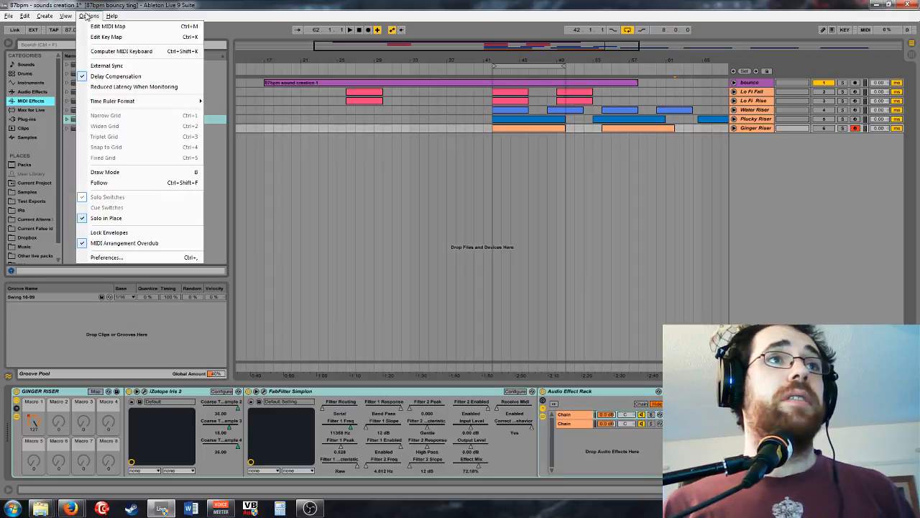
{"action": "left_click", "coordinate": [118, 255]}
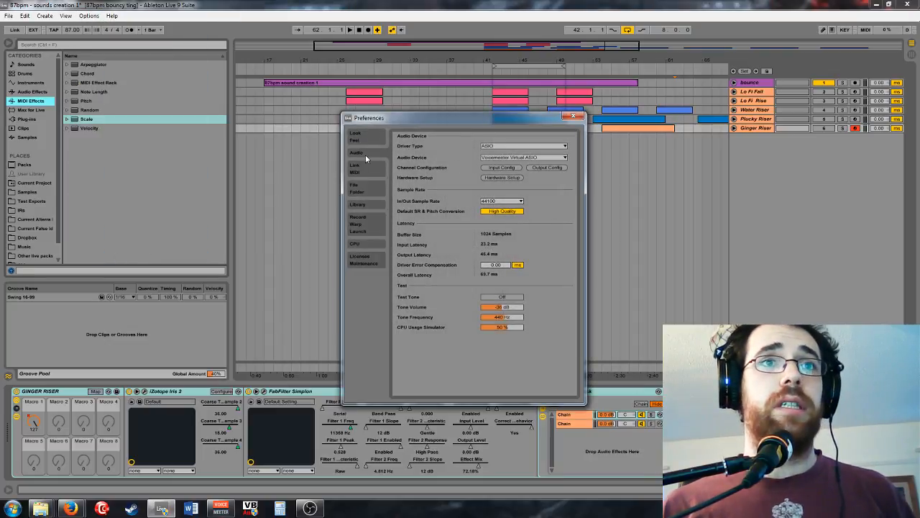
{"action": "left_click", "coordinate": [357, 188]}
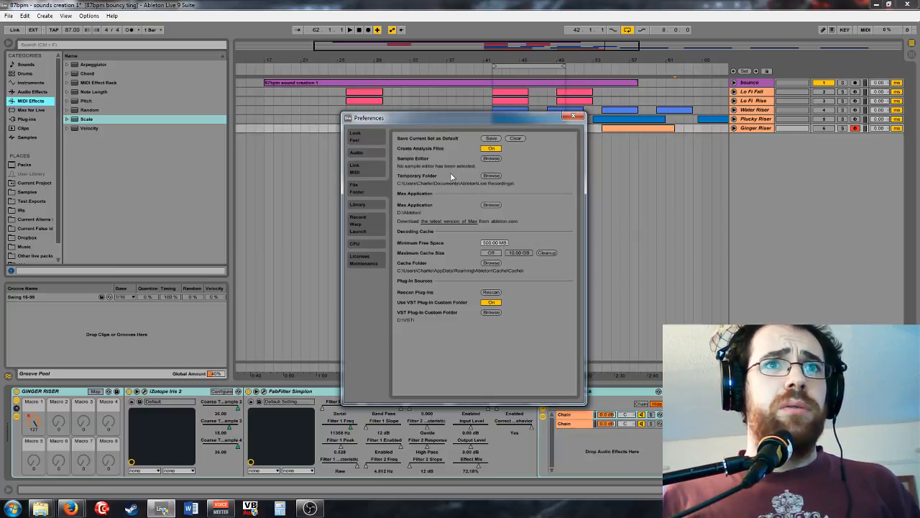
{"action": "left_click", "coordinate": [352, 205]}
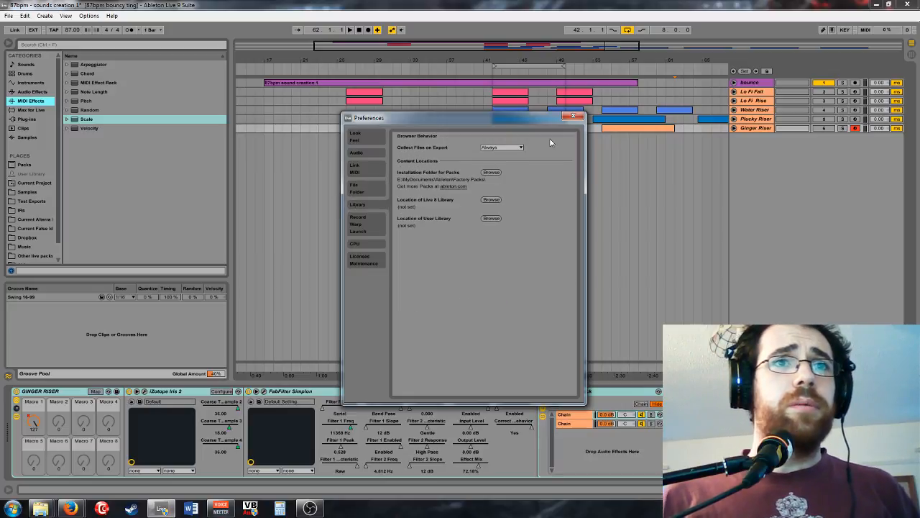
Step: Set the User Library location to E:\MyDocuments\Ableton\User Library and close the preferences
{"action": "left_click", "coordinate": [488, 218]}
{"action": "left_click", "coordinate": [325, 194]}
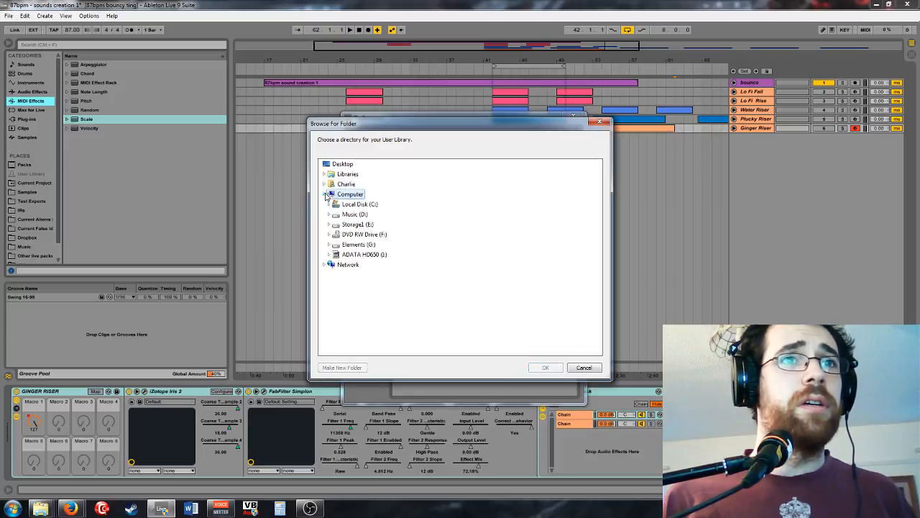
{"action": "left_click", "coordinate": [329, 225]}
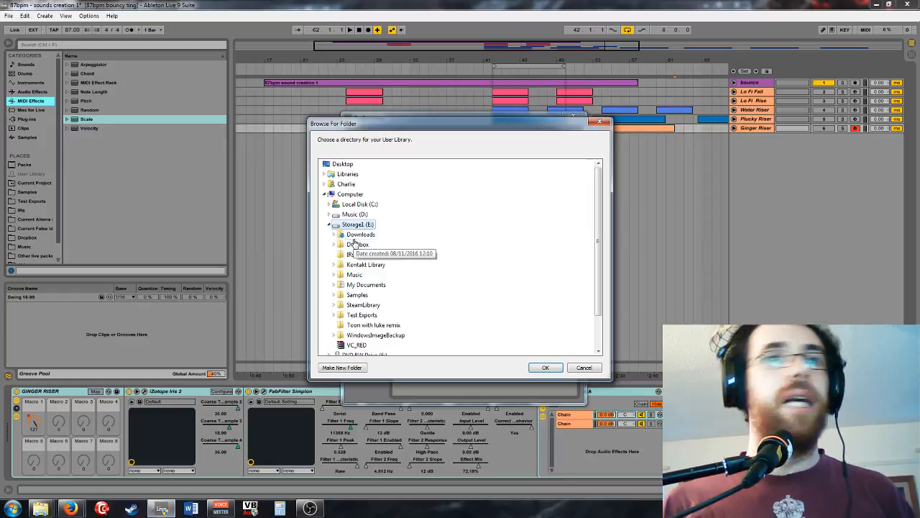
{"action": "left_click", "coordinate": [333, 285]}
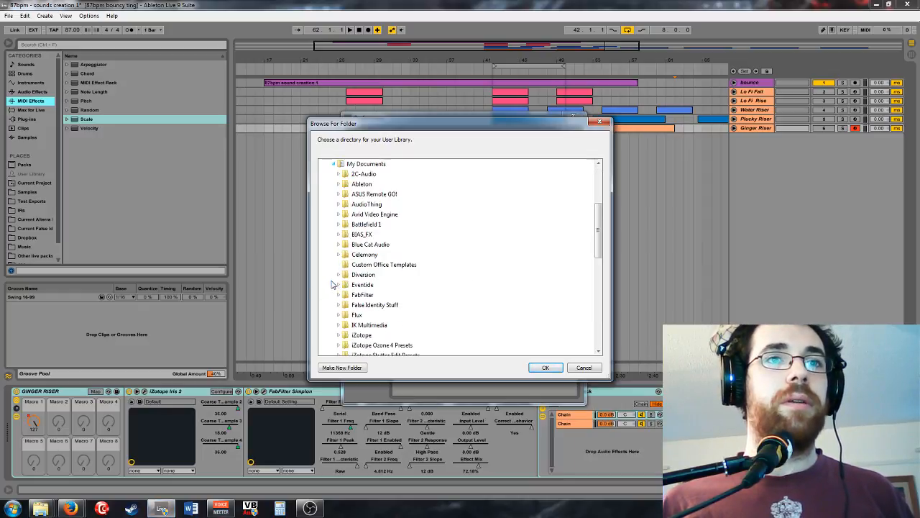
{"action": "left_click", "coordinate": [339, 184]}
{"action": "double_click", "coordinate": [370, 235]}
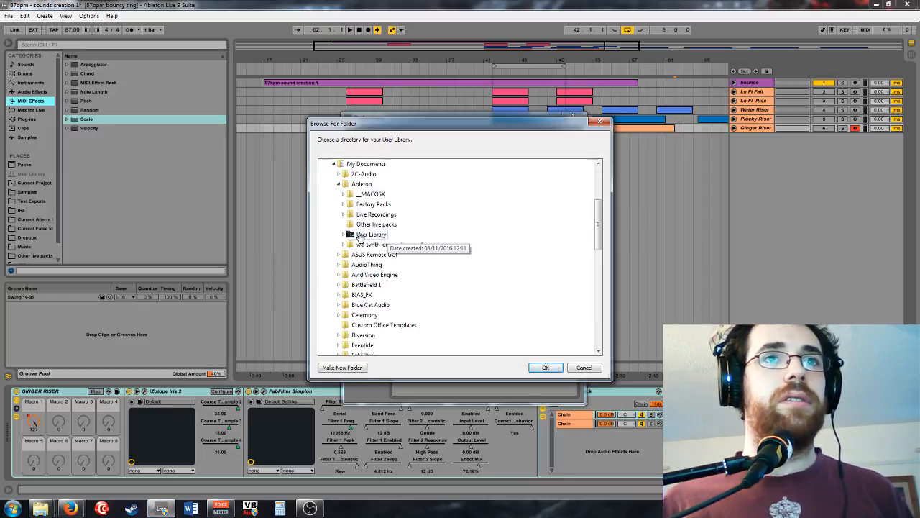
{"action": "left_click", "coordinate": [544, 368]}
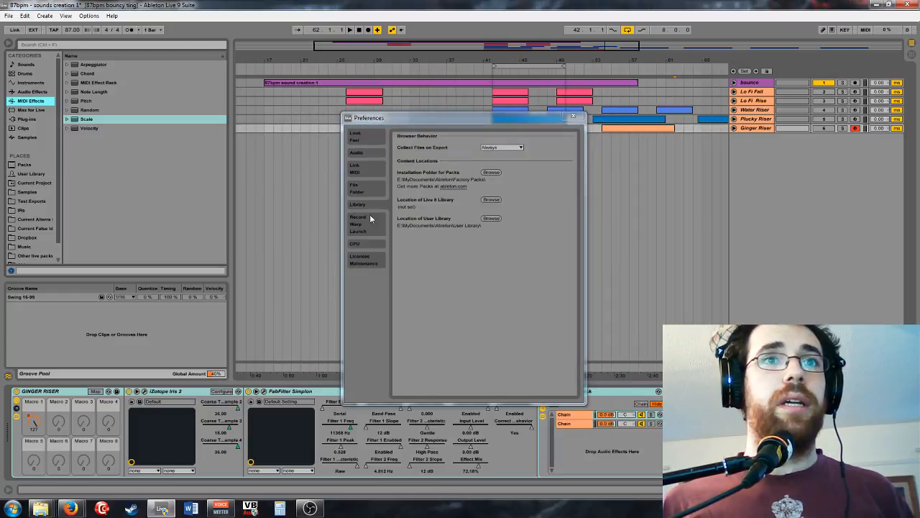
{"action": "left_click", "coordinate": [573, 116]}
Step: Create a new folder named 87BPM in the User Library
{"action": "left_click", "coordinate": [36, 176]}
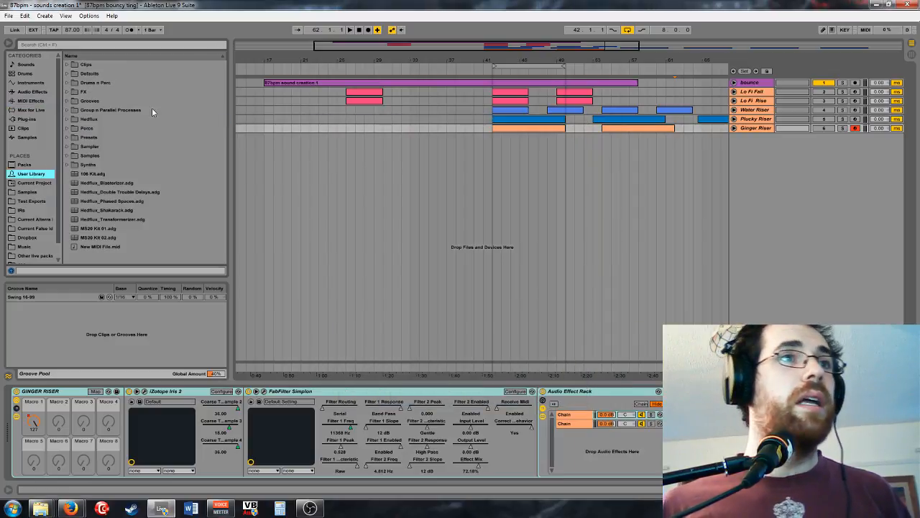
{"action": "left_click", "coordinate": [66, 92]}
{"action": "left_click", "coordinate": [66, 92]}
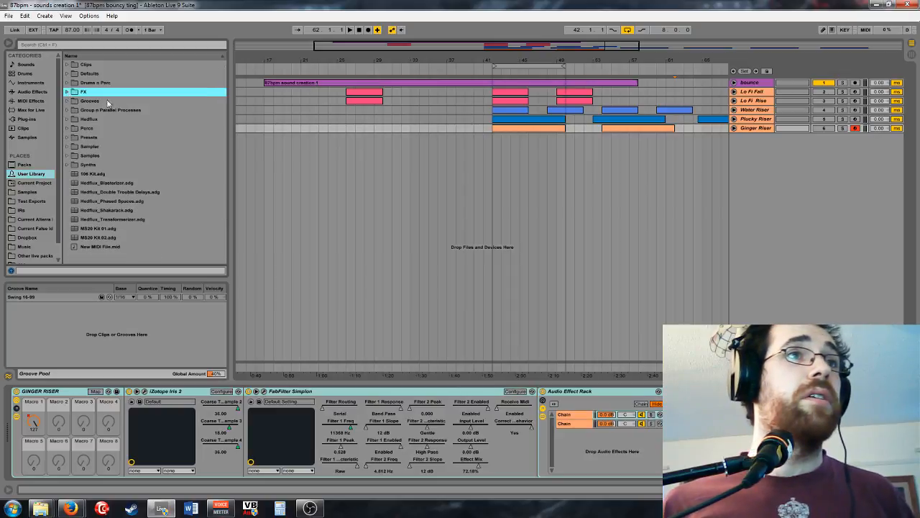
{"action": "right_click", "coordinate": [128, 257]}
{"action": "left_click", "coordinate": [141, 269]}
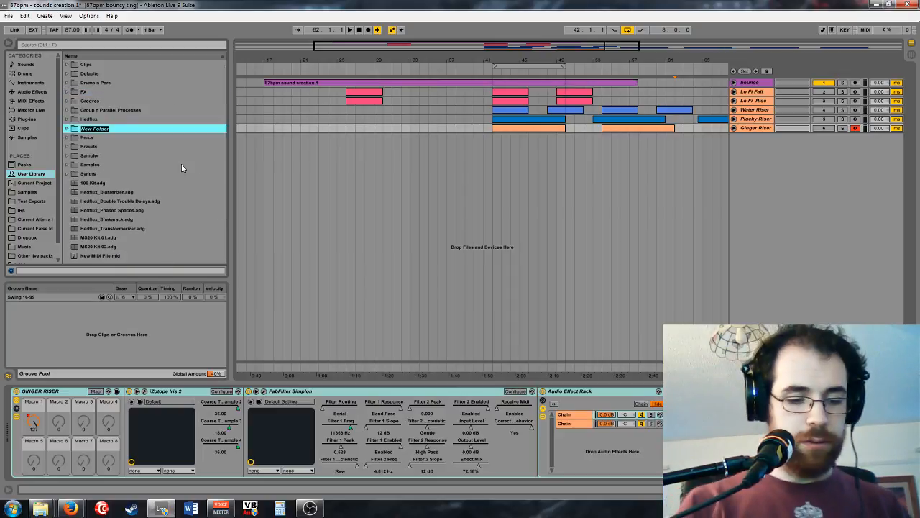
{"action": "type", "text": "87BPM"}
{"action": "key", "text": "Return"}
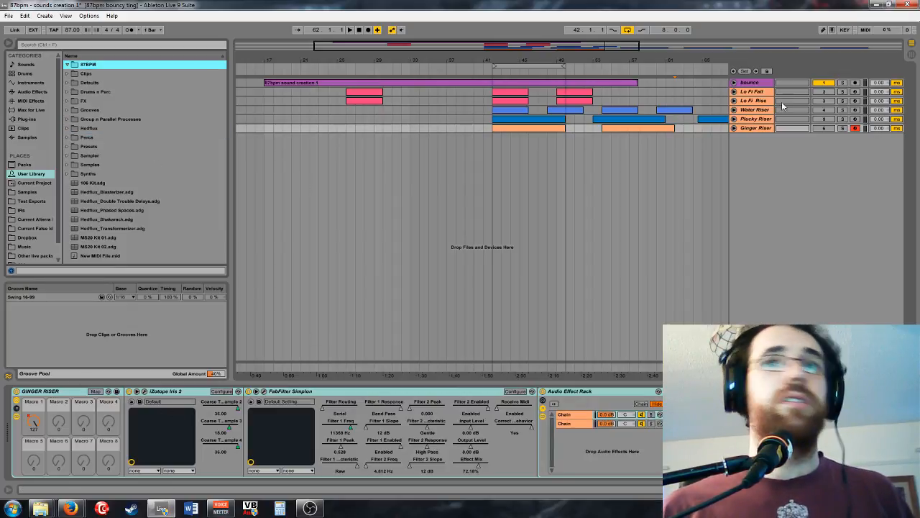
Step: Save the GINGER RISER and PLUCKY RISER racks as presets in the 87BPM folder
{"action": "left_click", "coordinate": [87, 66]}
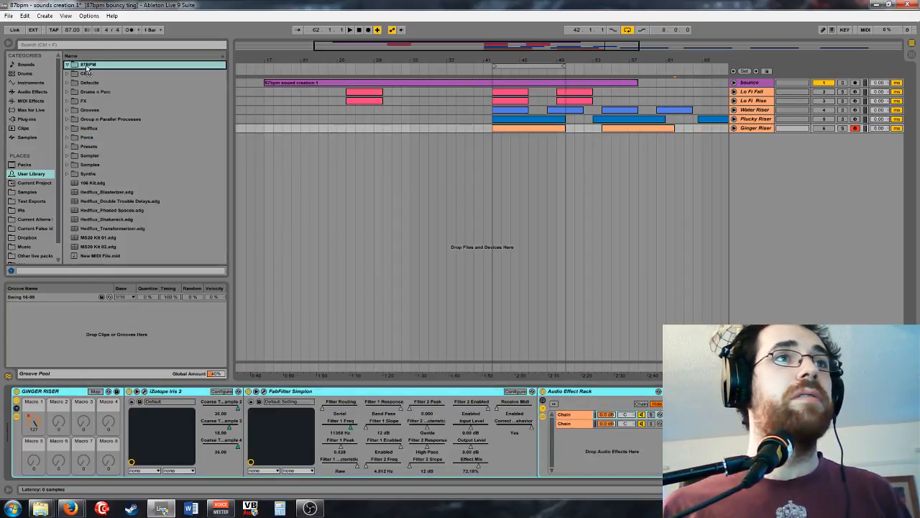
{"action": "left_click_drag", "start_coordinate": [87, 68], "coordinate": [87, 68]}
{"action": "left_click", "coordinate": [751, 119]}
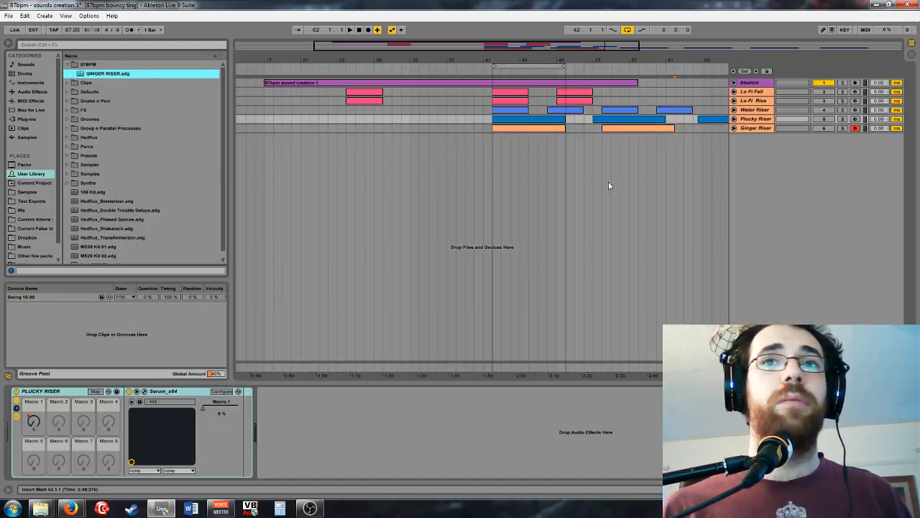
{"action": "left_click_drag", "start_coordinate": [81, 392], "coordinate": [97, 73]}
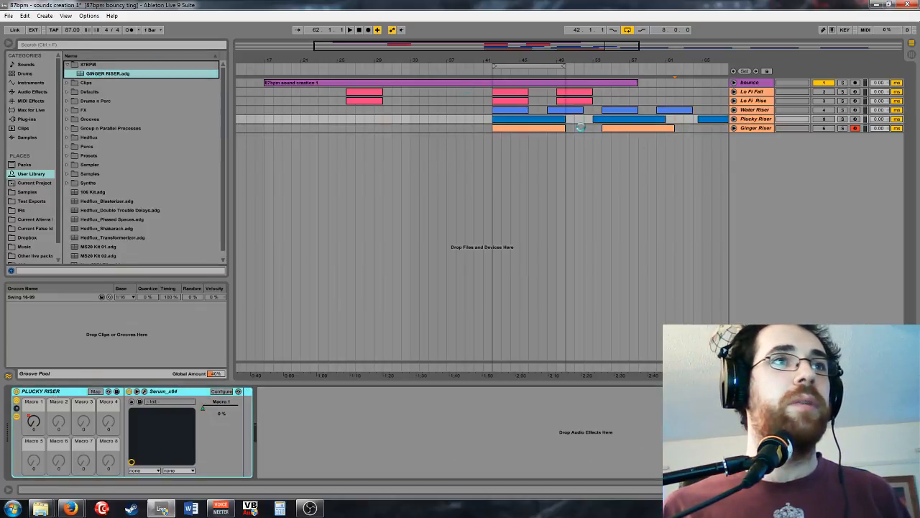
Step: Save the WATER RISER and LO FI FALL RISE racks as presets in the 87BPM folder
{"action": "left_click", "coordinate": [758, 111]}
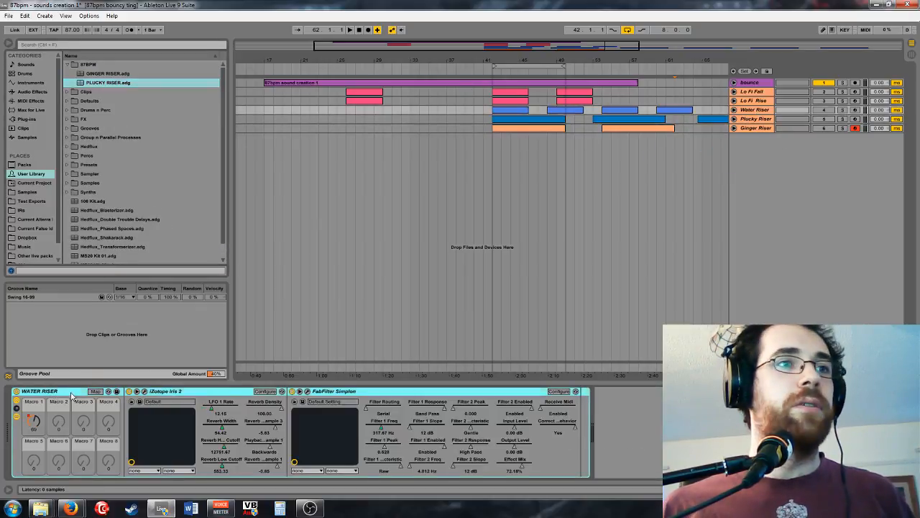
{"action": "left_click_drag", "start_coordinate": [72, 395], "coordinate": [99, 71]}
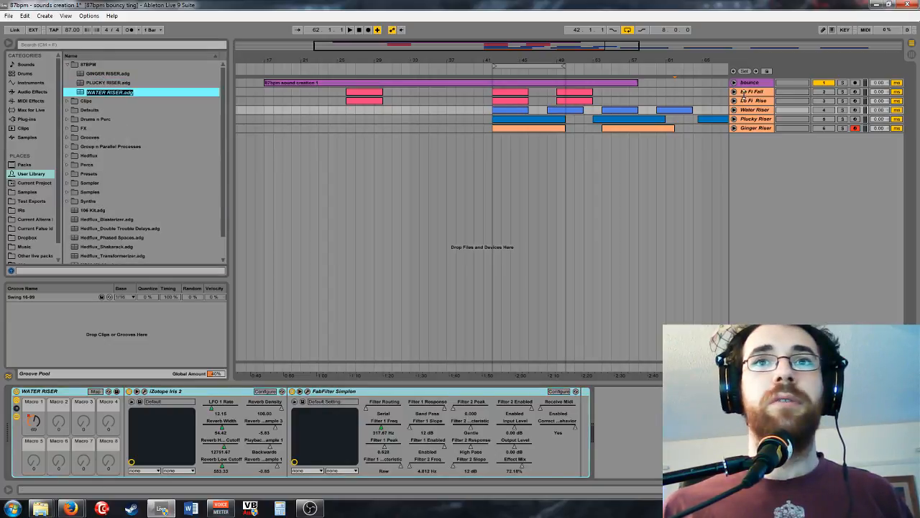
{"action": "left_click", "coordinate": [751, 101]}
{"action": "left_click_drag", "start_coordinate": [78, 392], "coordinate": [93, 79]}
{"action": "left_click", "coordinate": [751, 91]}
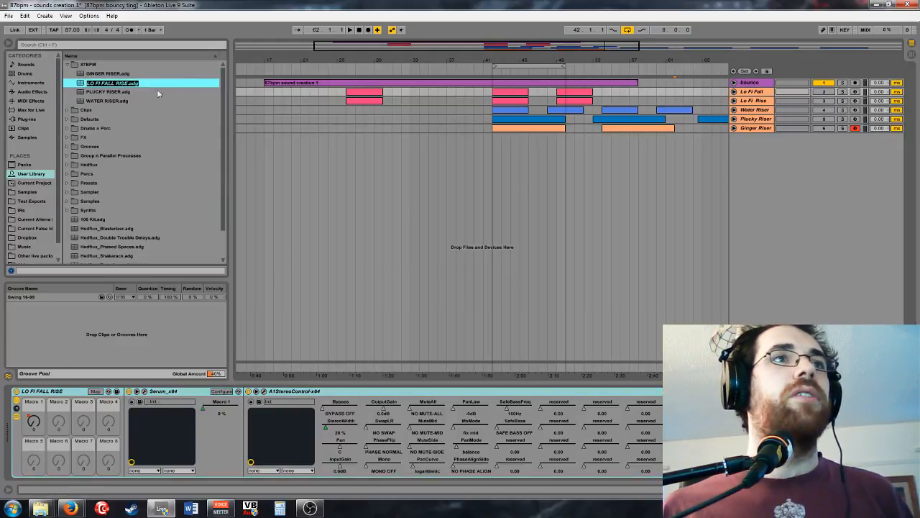
{"action": "key", "text": "Return"}
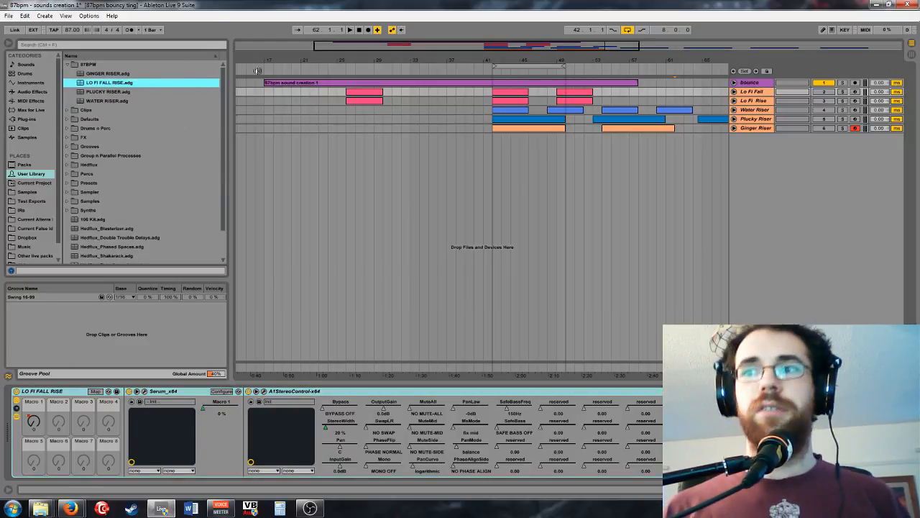
Step: Freeze the five instrument tracks from Lo Fi Fall through Ginger Riser
{"action": "left_click", "coordinate": [123, 74]}
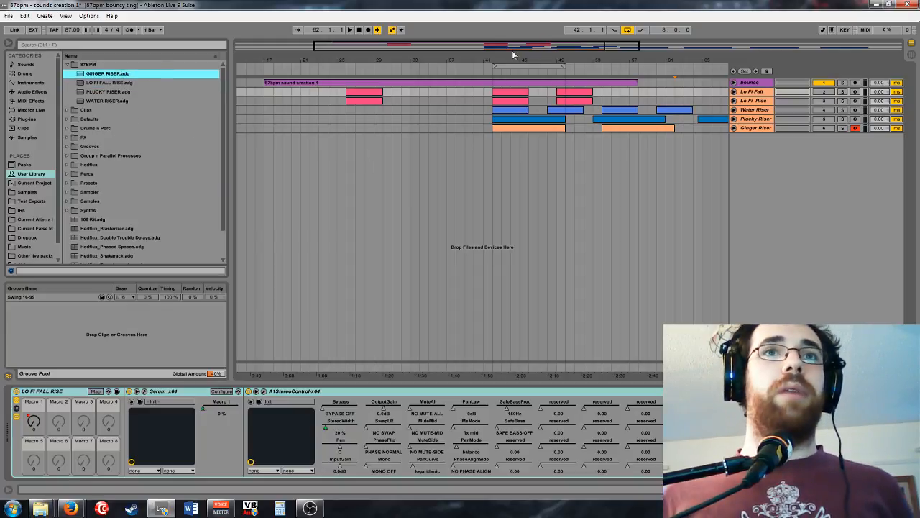
{"action": "left_click_drag", "start_coordinate": [513, 49], "coordinate": [302, 158]}
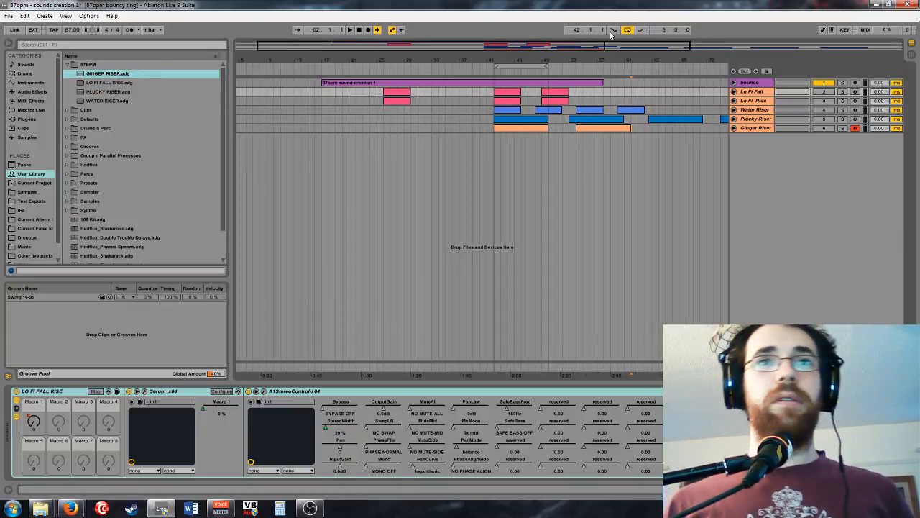
{"action": "left_click_drag", "start_coordinate": [595, 47], "coordinate": [652, 94]}
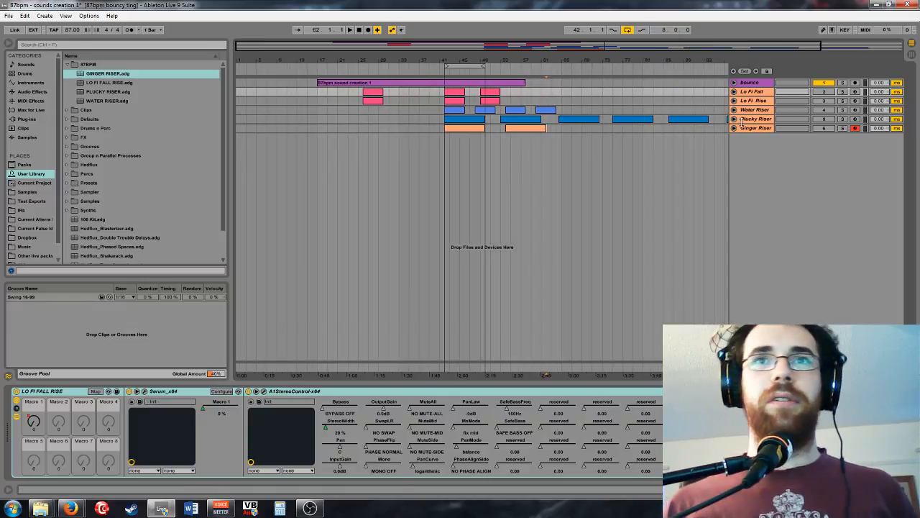
{"action": "left_click_drag", "start_coordinate": [446, 64], "coordinate": [446, 87]}
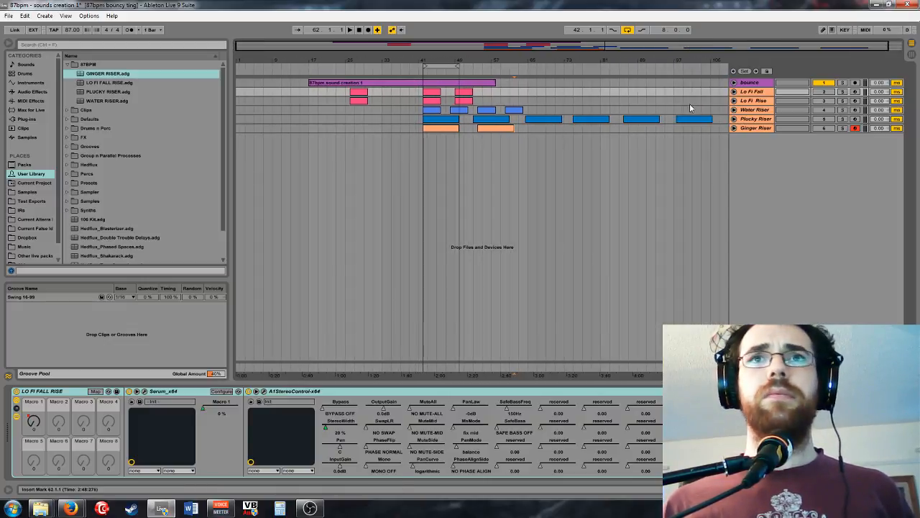
{"action": "left_click", "coordinate": [751, 129]}
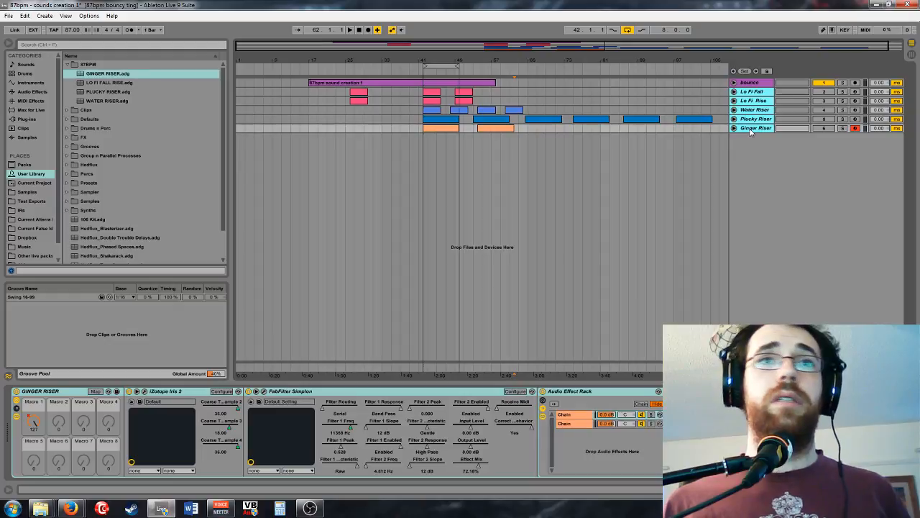
{"action": "right_click", "coordinate": [751, 130]}
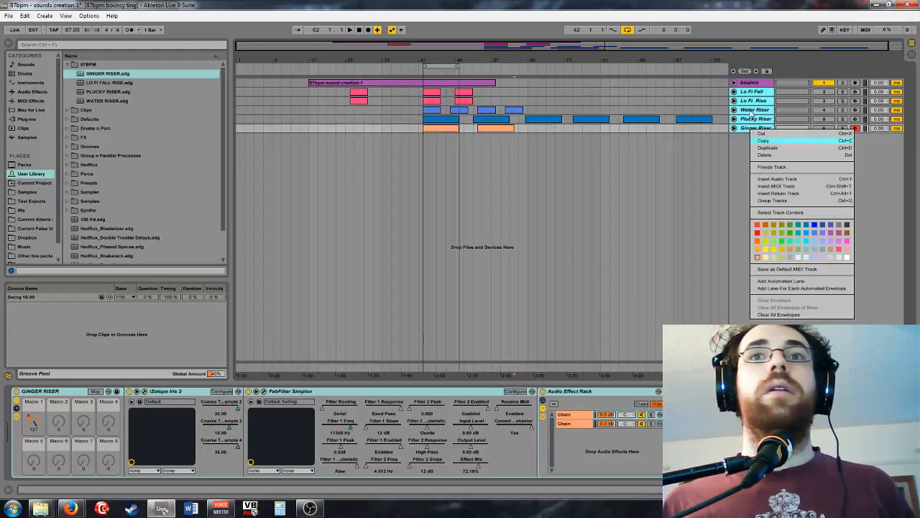
{"action": "left_click", "coordinate": [789, 168]}
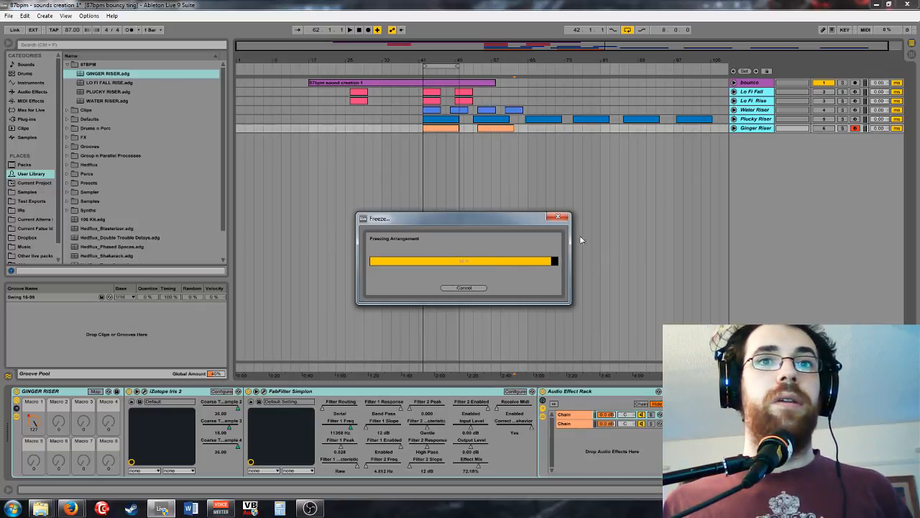
{"action": "right_click", "coordinate": [755, 110]}
{"action": "left_click", "coordinate": [529, 150]}
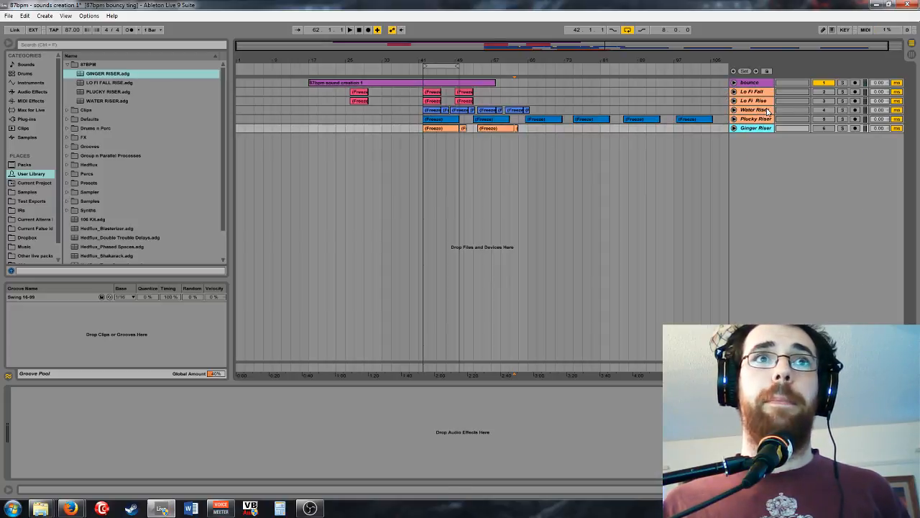
Step: Open the current project's processed samples in the browser and expand the Freeze folder
{"action": "left_click", "coordinate": [29, 184]}
{"action": "left_click", "coordinate": [71, 66]}
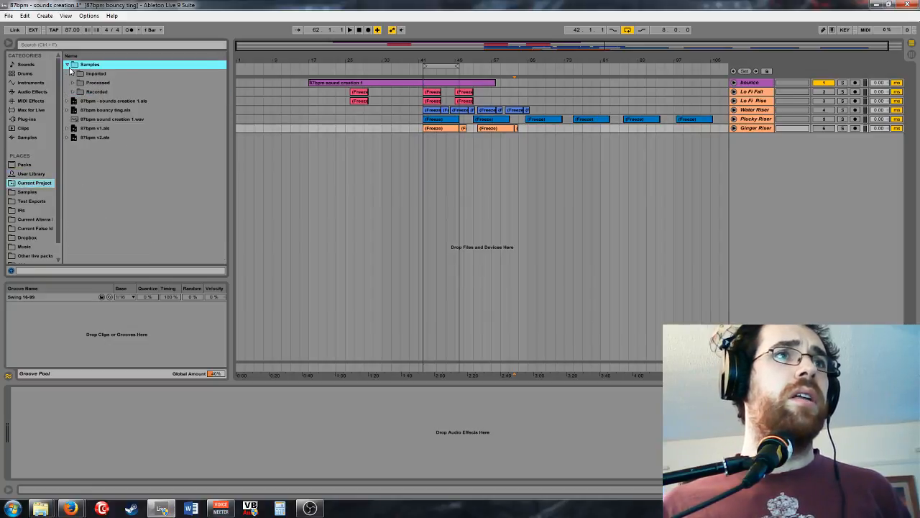
{"action": "left_click", "coordinate": [75, 83]}
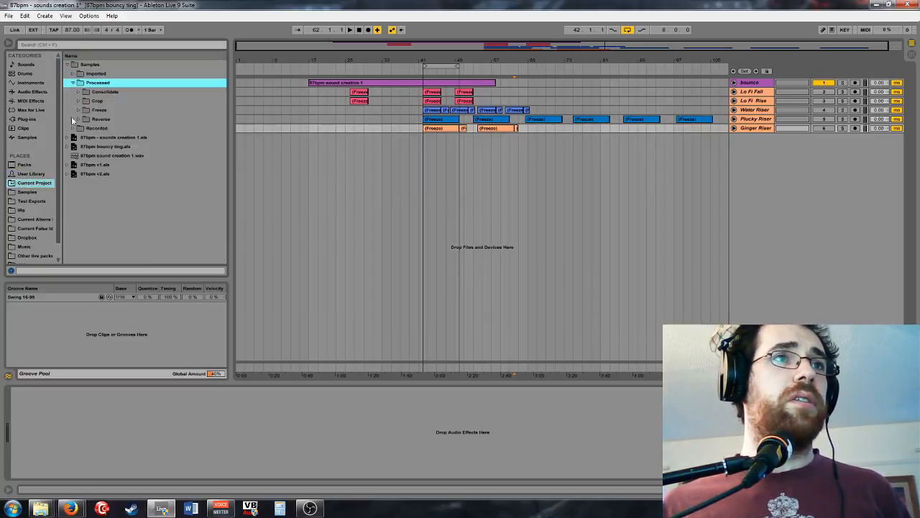
{"action": "left_click", "coordinate": [78, 92]}
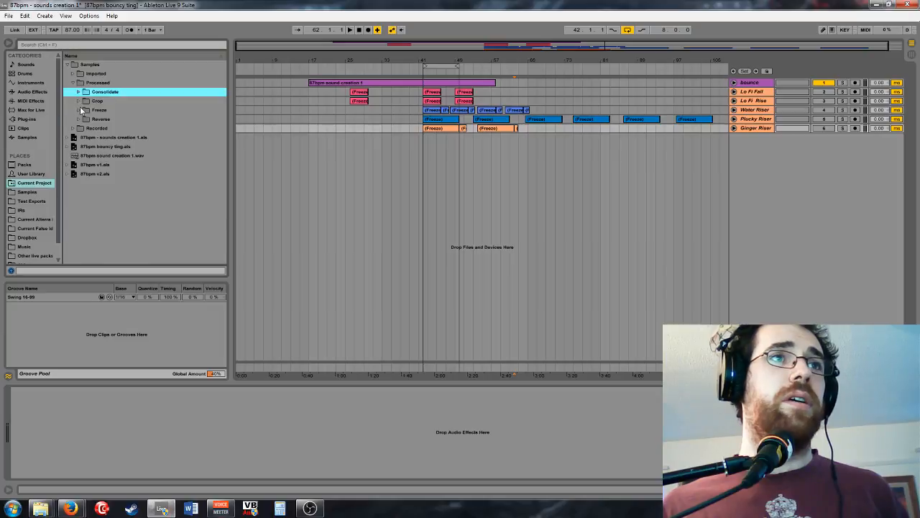
{"action": "left_click", "coordinate": [79, 112]}
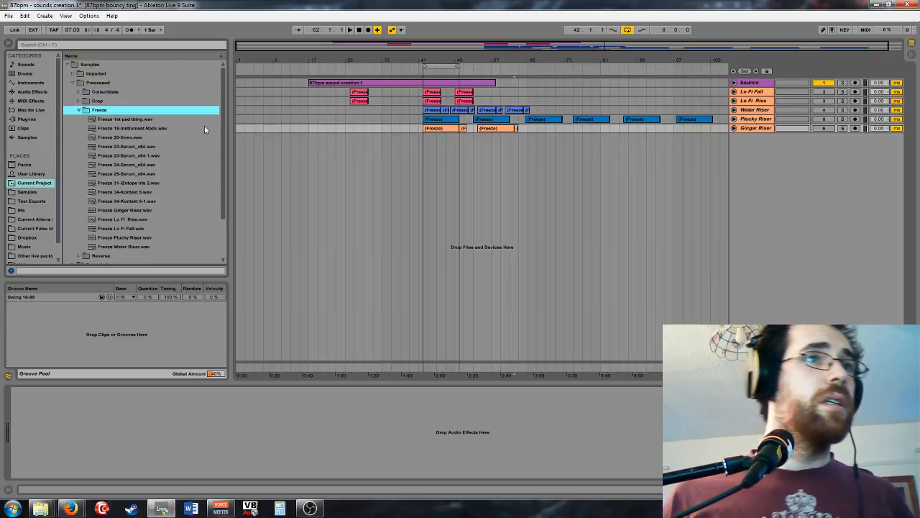
Step: Browse the frozen WAV files for the Water, Plucky, Lo Fi and Ginger sounds, then collapse the Freeze folder
{"action": "left_click", "coordinate": [133, 247]}
{"action": "left_click", "coordinate": [136, 237]}
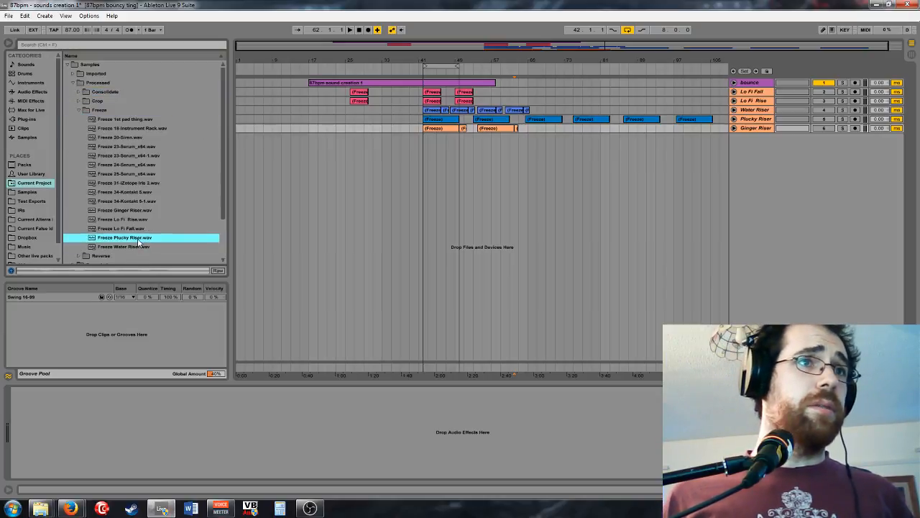
{"action": "left_click", "coordinate": [138, 228]}
{"action": "left_click", "coordinate": [138, 218]}
{"action": "left_click", "coordinate": [132, 210]}
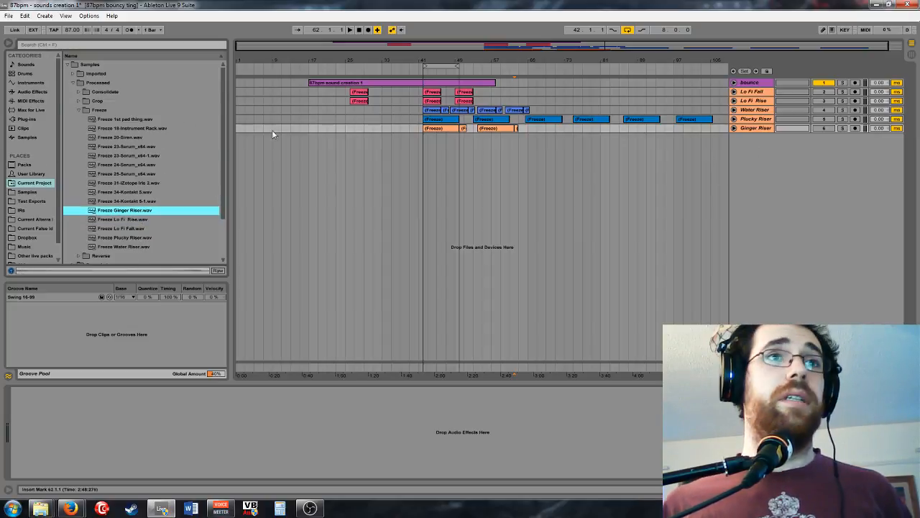
{"action": "left_click", "coordinate": [78, 110]}
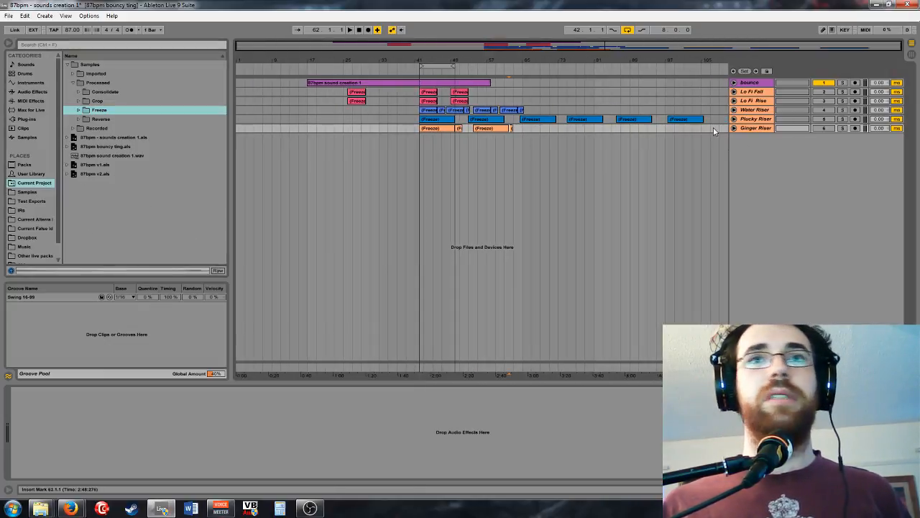
Step: Insert a new MIDI track below Ginger Riser and unfold the bounce track to show its waveform
{"action": "right_click", "coordinate": [748, 148]}
{"action": "left_click", "coordinate": [773, 157]}
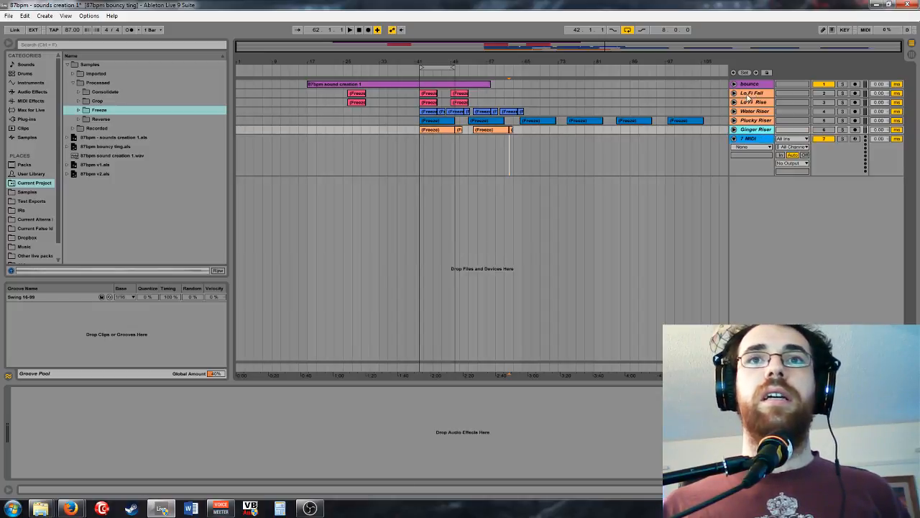
{"action": "left_click_drag", "start_coordinate": [449, 52], "coordinate": [503, 79]}
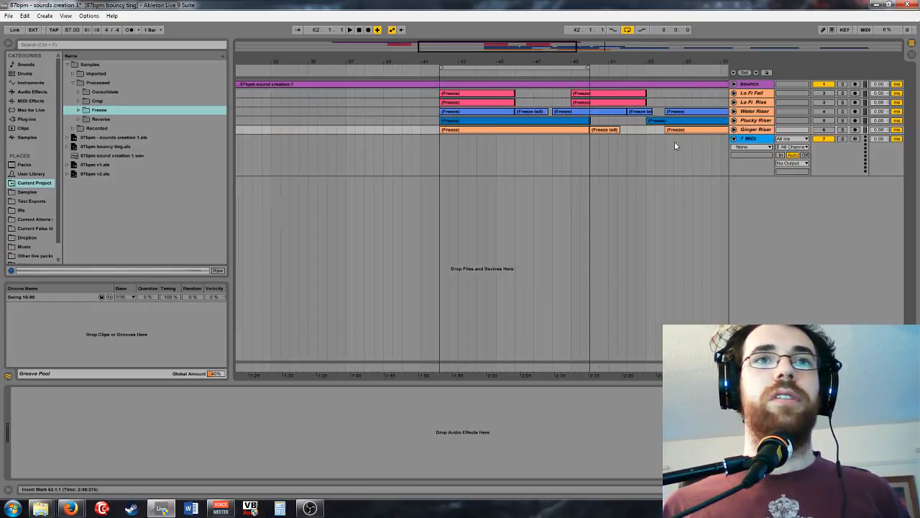
{"action": "left_click", "coordinate": [733, 84]}
Step: Create an empty eight-bar MIDI clip from bar 42 to bar 50 on the new track and open its note editor
{"action": "left_click_drag", "start_coordinate": [436, 188], "coordinate": [512, 203]}
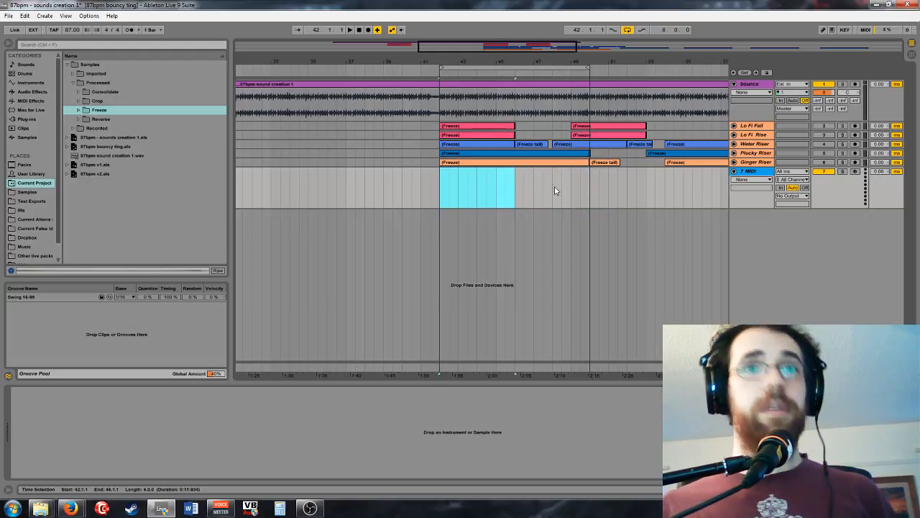
{"action": "left_click", "coordinate": [590, 190], "text": "shift"}
{"action": "key", "text": "ctrl+shift+m"}
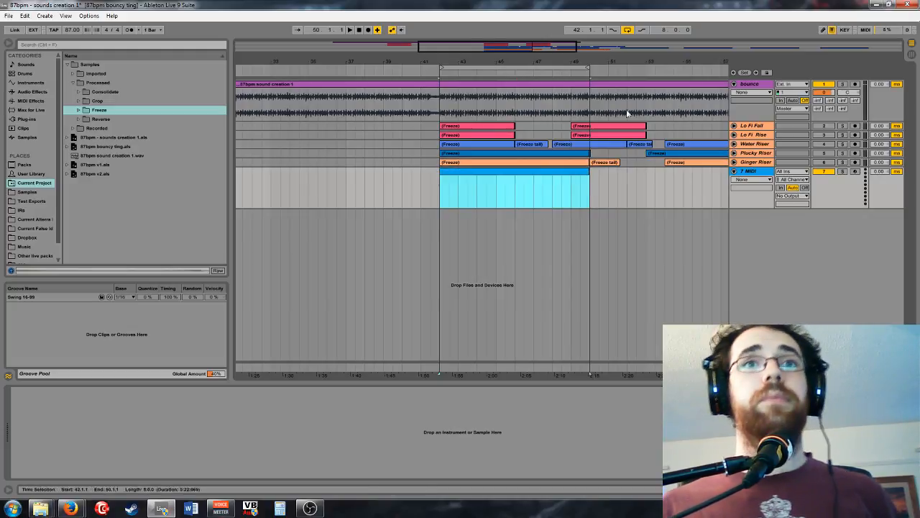
{"action": "left_click_drag", "start_coordinate": [542, 48], "coordinate": [542, 76]}
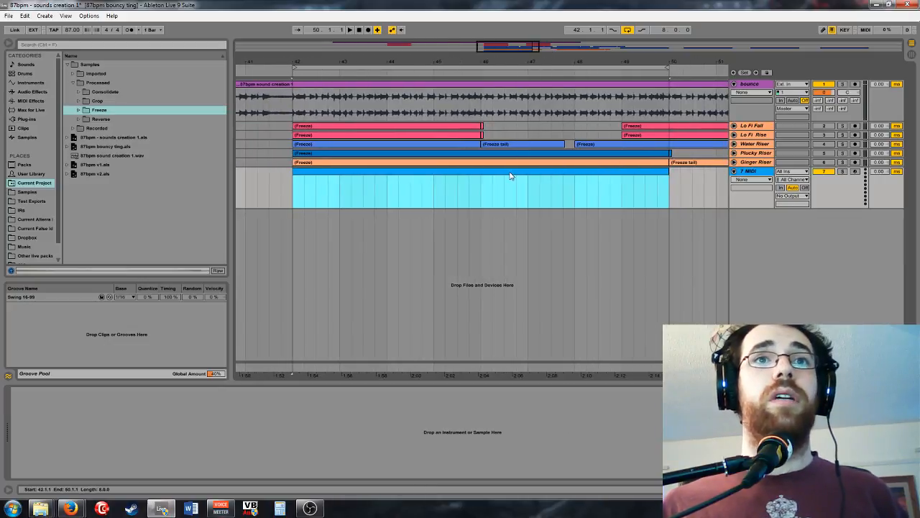
{"action": "double_click", "coordinate": [515, 175]}
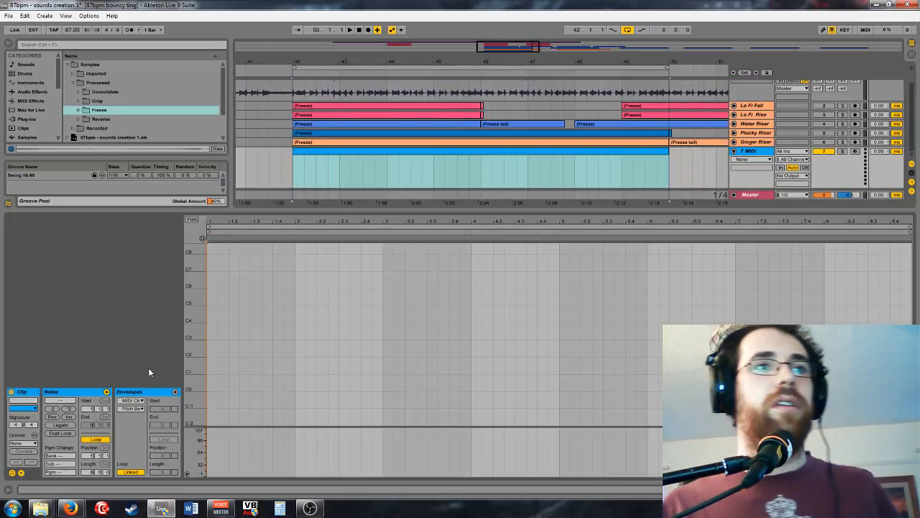
Step: Add a two-beat E3 note starting at 1.3 in the new MIDI clip
{"action": "left_click_drag", "start_coordinate": [194, 363], "coordinate": [216, 317]}
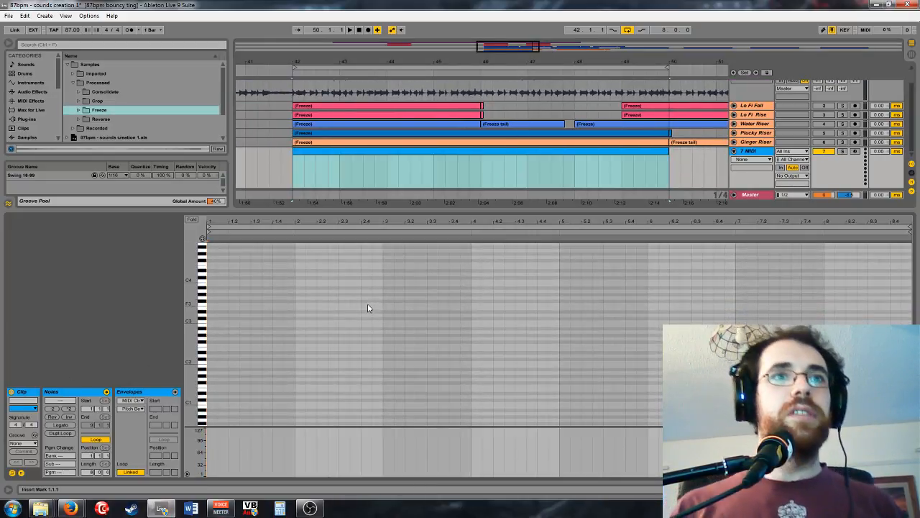
{"action": "scroll", "coordinate": [370, 309], "scroll_direction": "up", "scroll_amount": 1}
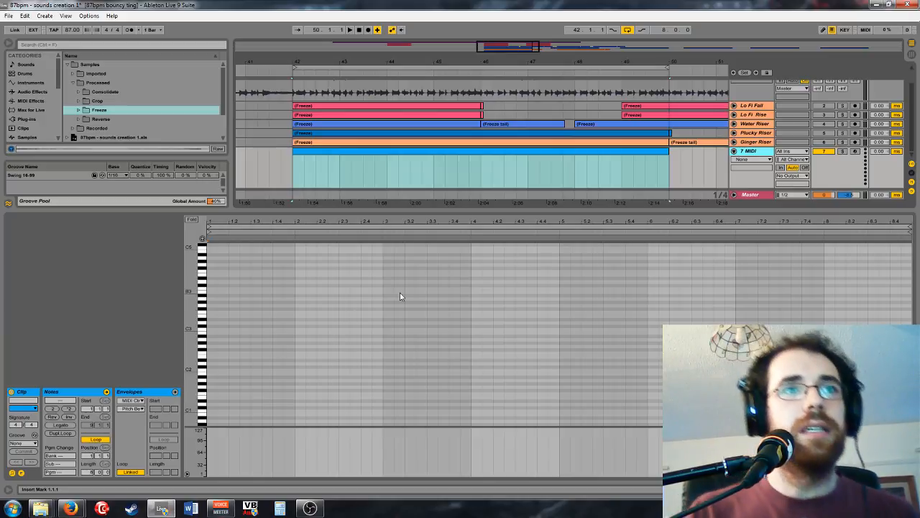
{"action": "double_click", "coordinate": [255, 315]}
{"action": "left_click_drag", "start_coordinate": [261, 316], "coordinate": [265, 278]}
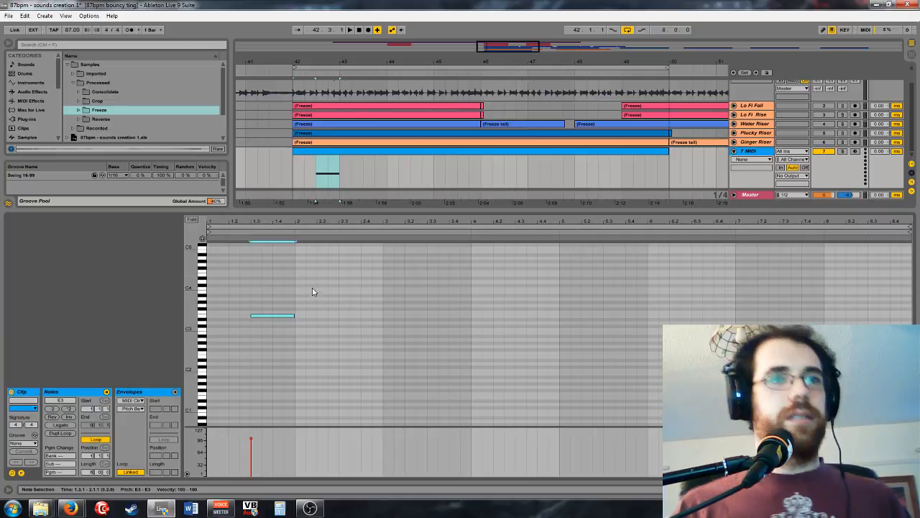
Step: Add a G#3 note above the E3 note on beat 1.3, matching its start and length
{"action": "left_click_drag", "start_coordinate": [276, 329], "coordinate": [263, 304]}
{"action": "key", "text": "Up"}
{"action": "key", "text": "Up"}
{"action": "key", "text": "Up"}
{"action": "key", "text": "Up"}
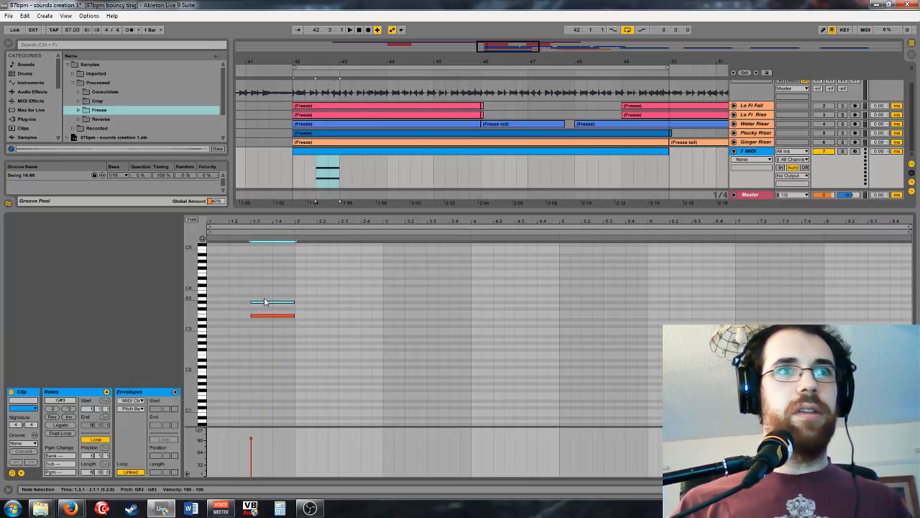
Step: Copy the two-note chord to beat 2.4 and shorten the copy to one beat
{"action": "left_click_drag", "start_coordinate": [278, 411], "coordinate": [233, 262]}
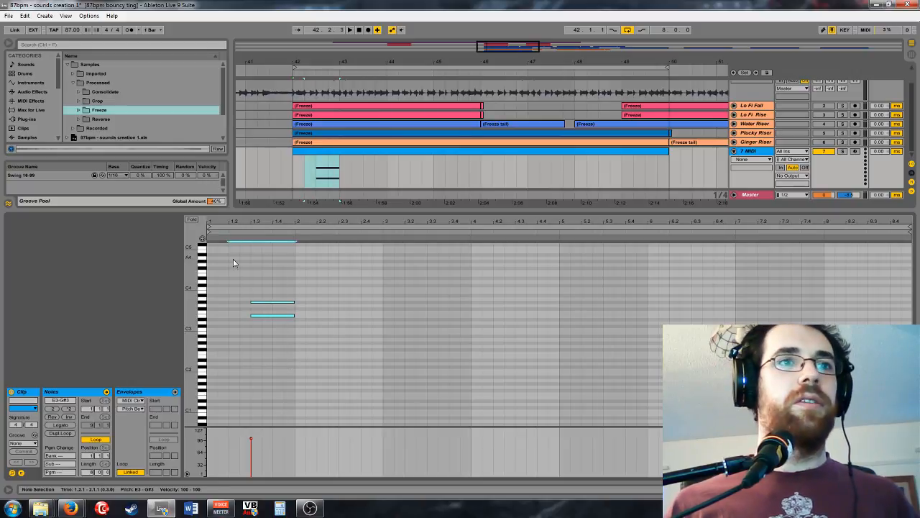
{"action": "left_click", "coordinate": [343, 292]}
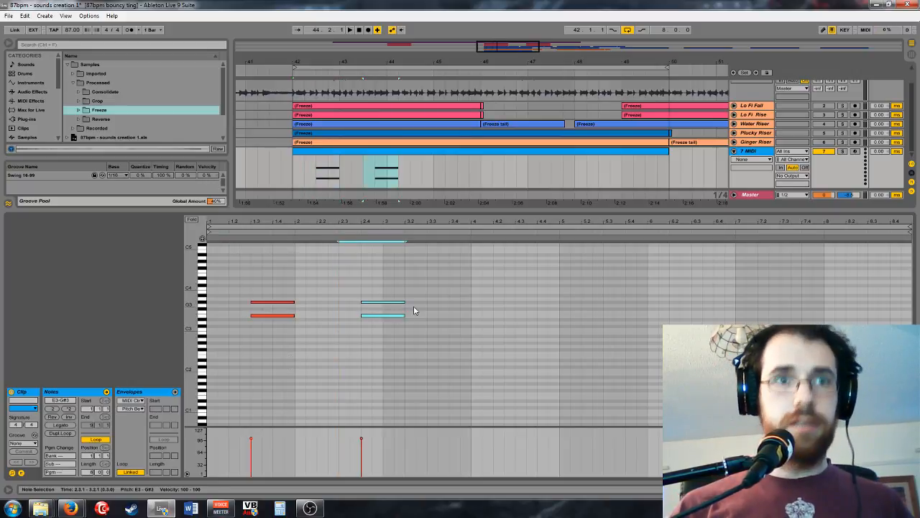
{"action": "key", "text": "shift+Left"}
Step: Copy the chord pattern of bars 1 and 2 to the start of bar 4
{"action": "left_click_drag", "start_coordinate": [385, 369], "coordinate": [238, 289]}
{"action": "left_click_drag", "start_coordinate": [293, 318], "coordinate": [237, 289]}
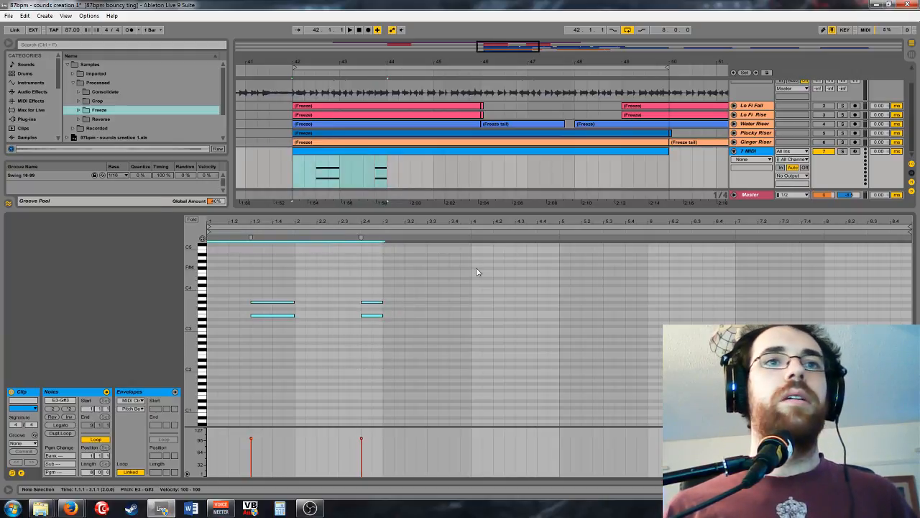
{"action": "left_click", "coordinate": [470, 267]}
{"action": "key", "text": "ctrl+v"}
Step: Move the first copied chord to the start of bar 4 and lengthen it to fill the whole bar
{"action": "left_click_drag", "start_coordinate": [554, 338], "coordinate": [512, 282]}
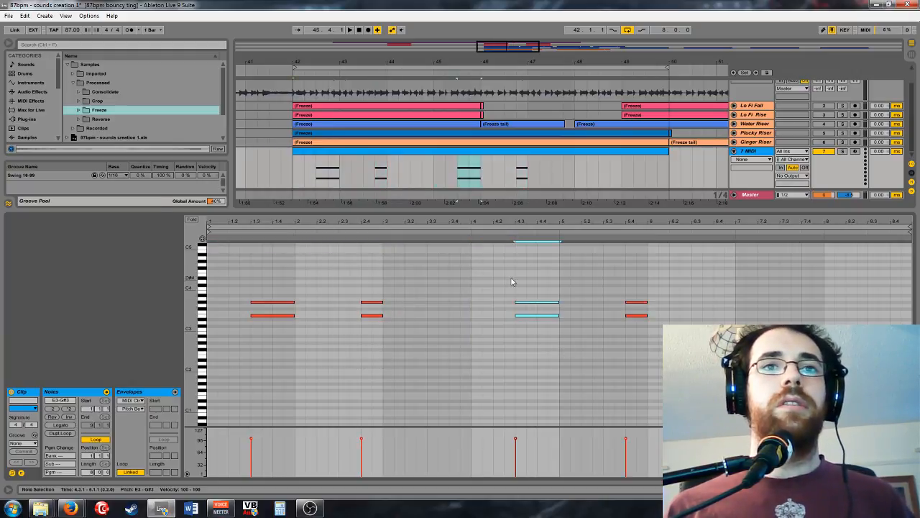
{"action": "key", "text": "Left"}
{"action": "key", "text": "Left"}
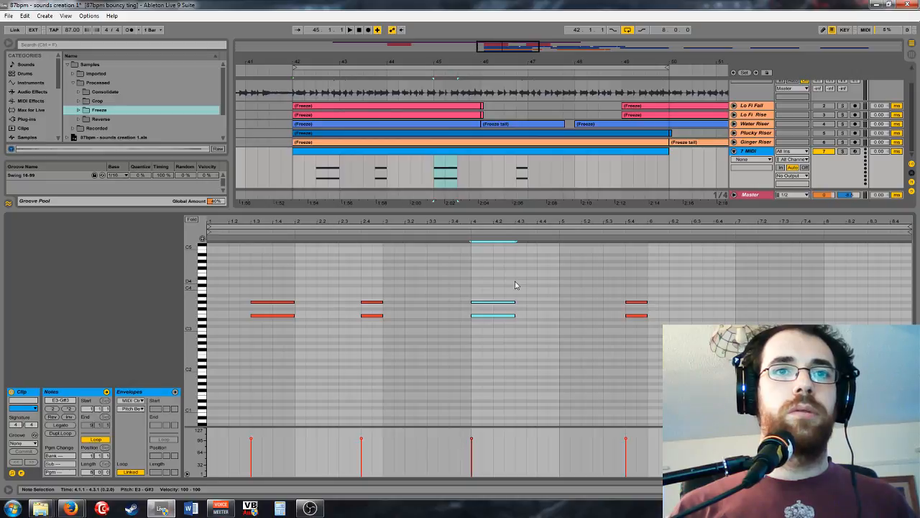
{"action": "key", "text": "shift+Right"}
{"action": "key", "text": "shift+Right"}
{"action": "key", "text": "shift+Right"}
{"action": "key", "text": "shift+Right"}
{"action": "key", "text": "shift+Right"}
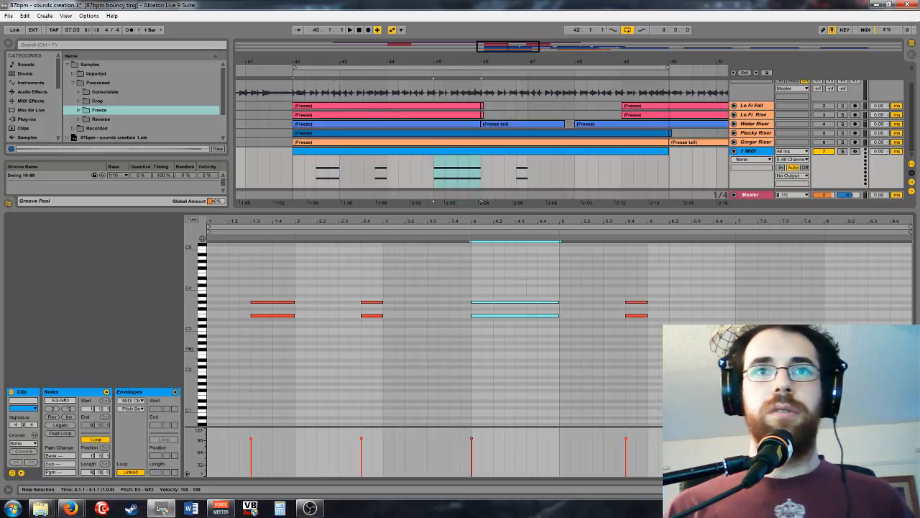
Step: Remove the extra chord on beat 5.4 and duplicate the four-bar chord pattern into bars 5 to 8
{"action": "left_click_drag", "start_coordinate": [681, 325], "coordinate": [603, 282]}
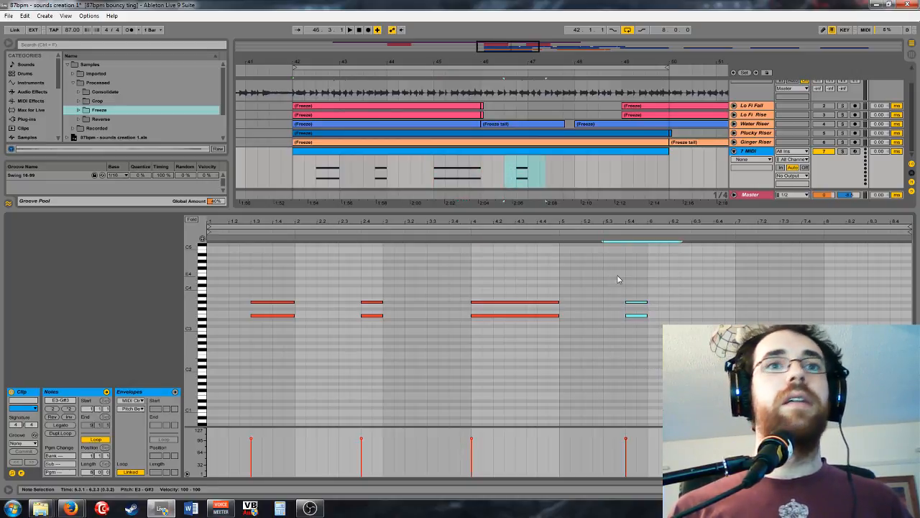
{"action": "left_click", "coordinate": [626, 301]}
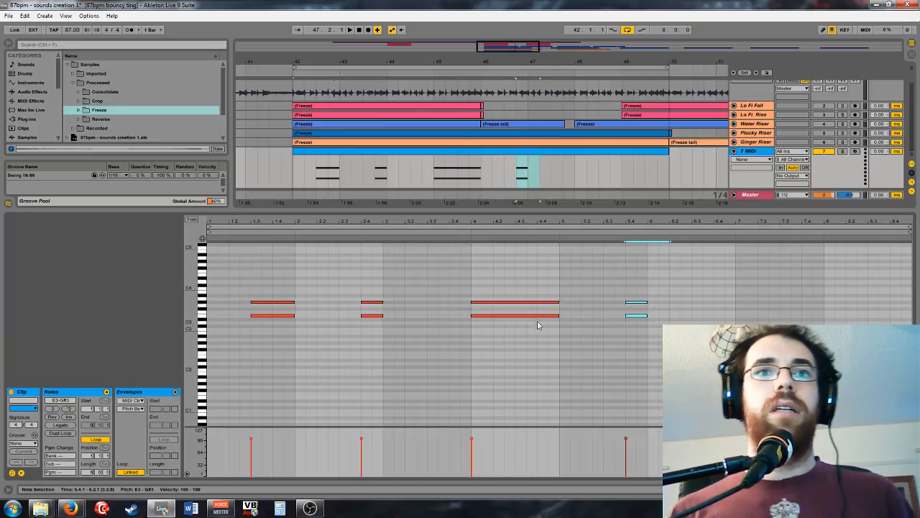
{"action": "key", "text": "ctrl+a"}
{"action": "key", "text": "ctrl+d"}
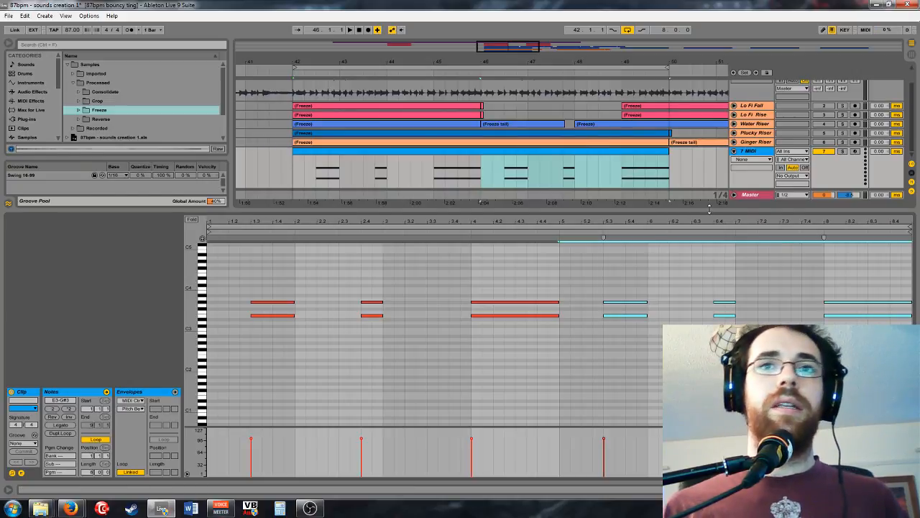
Step: Load the Serum_x64 synth plug-in onto the 7 MIDI track
{"action": "left_click_drag", "start_coordinate": [709, 209], "coordinate": [709, 248]}
{"action": "left_click", "coordinate": [751, 173]}
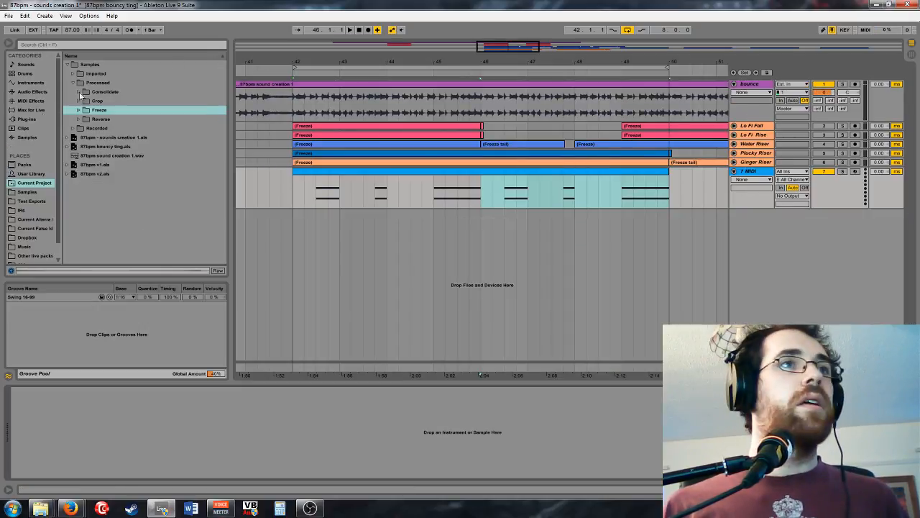
{"action": "left_click", "coordinate": [50, 119]}
{"action": "left_click", "coordinate": [68, 73]}
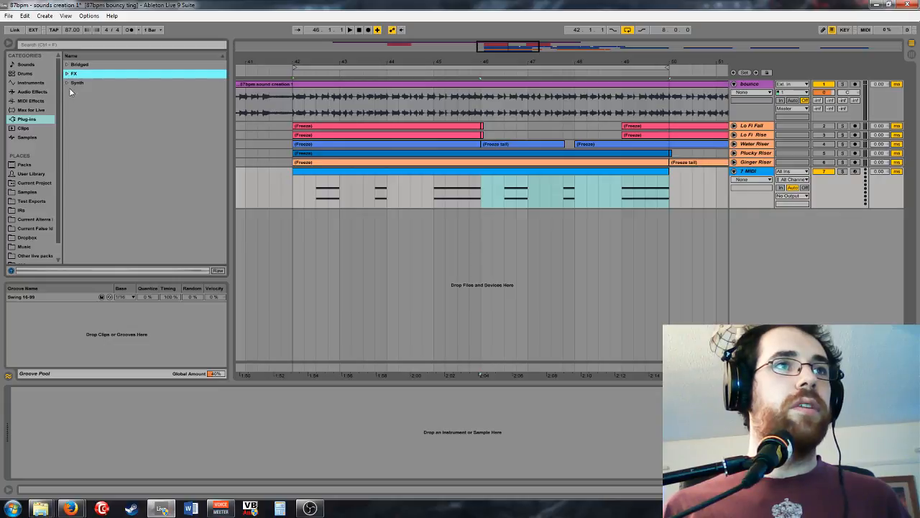
{"action": "left_click", "coordinate": [67, 83]}
{"action": "scroll", "coordinate": [91, 219], "scroll_direction": "down", "scroll_amount": 1}
{"action": "left_click", "coordinate": [96, 210]}
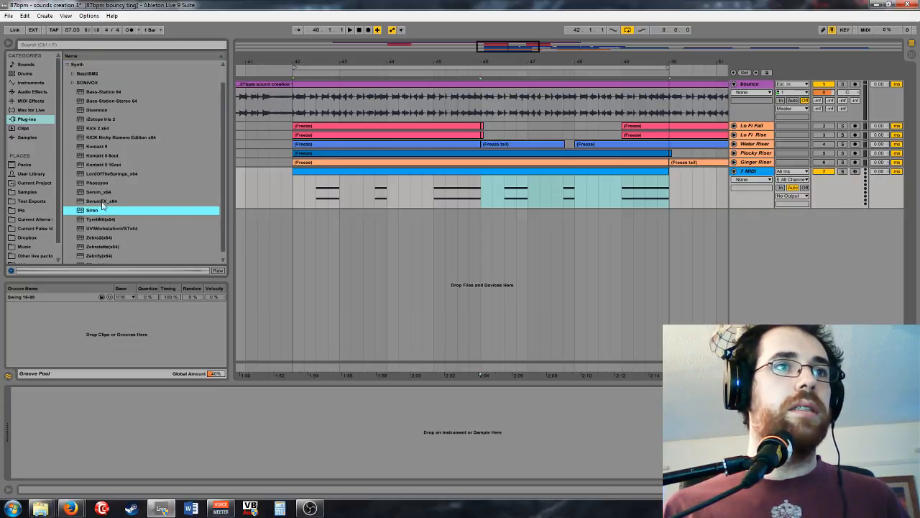
{"action": "left_click_drag", "start_coordinate": [98, 192], "coordinate": [435, 184]}
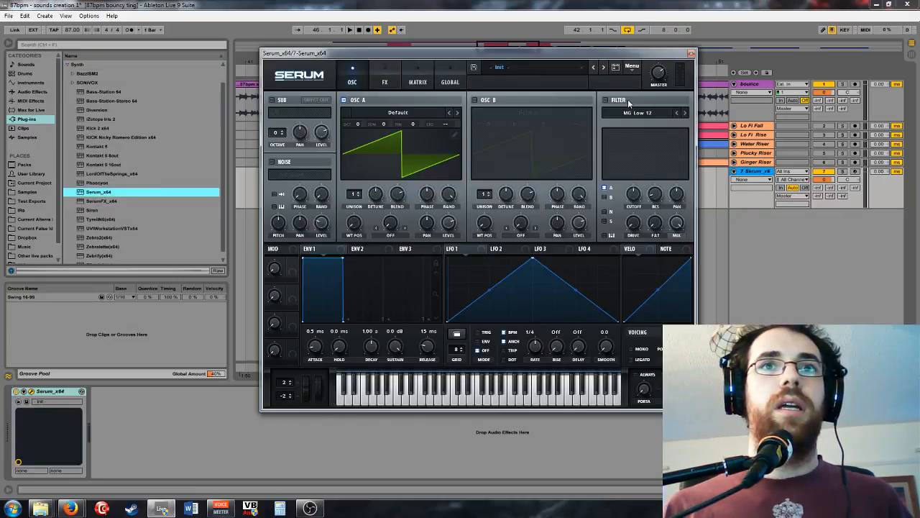
Step: Group Serum into an Instrument Rack and add its Macro 1 knob to the device's configurable parameters
{"action": "right_click", "coordinate": [63, 388]}
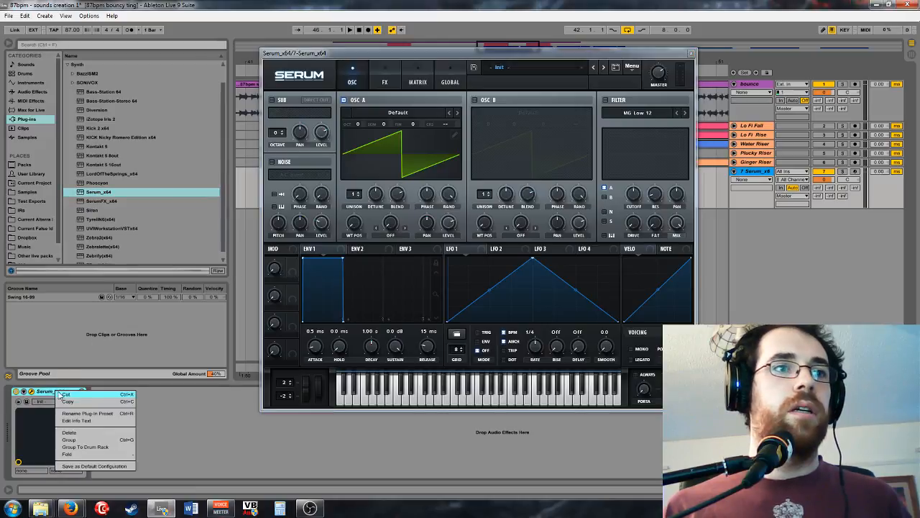
{"action": "left_click", "coordinate": [64, 441]}
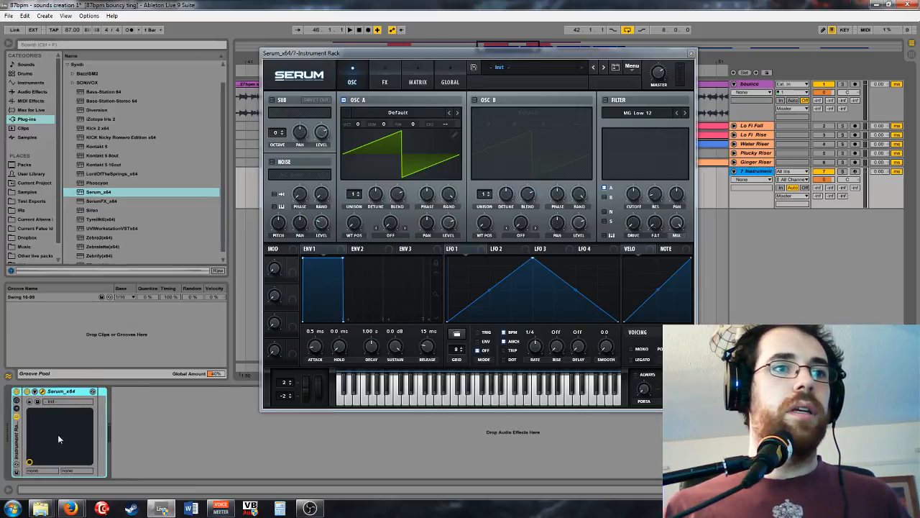
{"action": "left_click", "coordinate": [34, 391]}
{"action": "left_click", "coordinate": [120, 391]}
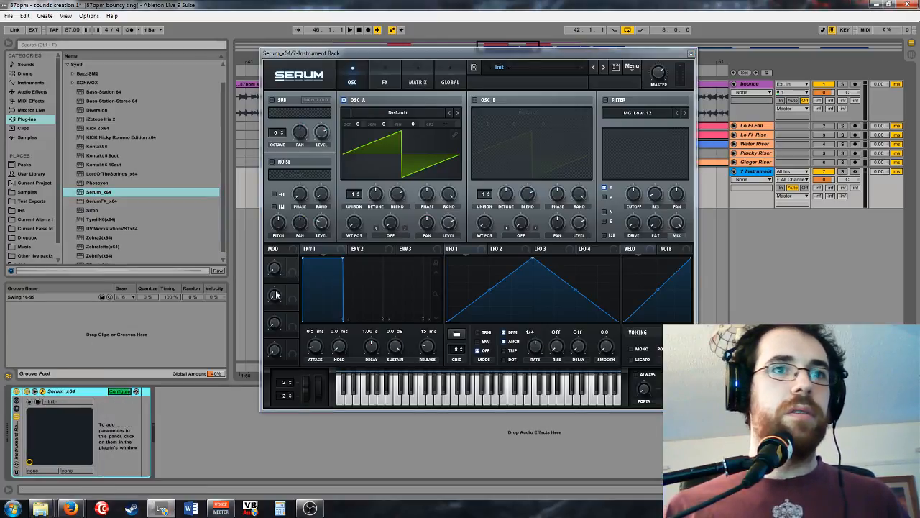
{"action": "left_click", "coordinate": [276, 270]}
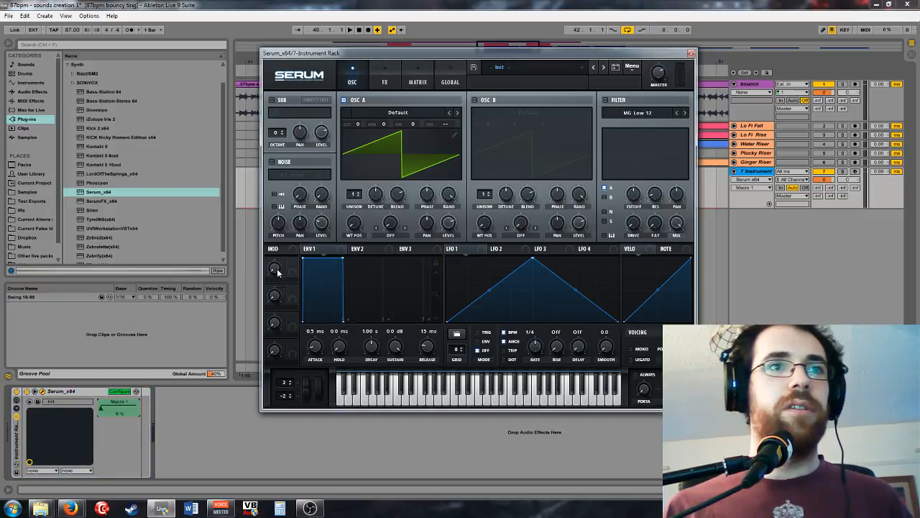
Step: Map Serum's Macro 1 parameter to the rack's Macro 1 and show that macro's automation in a separate lane
{"action": "right_click", "coordinate": [113, 408]}
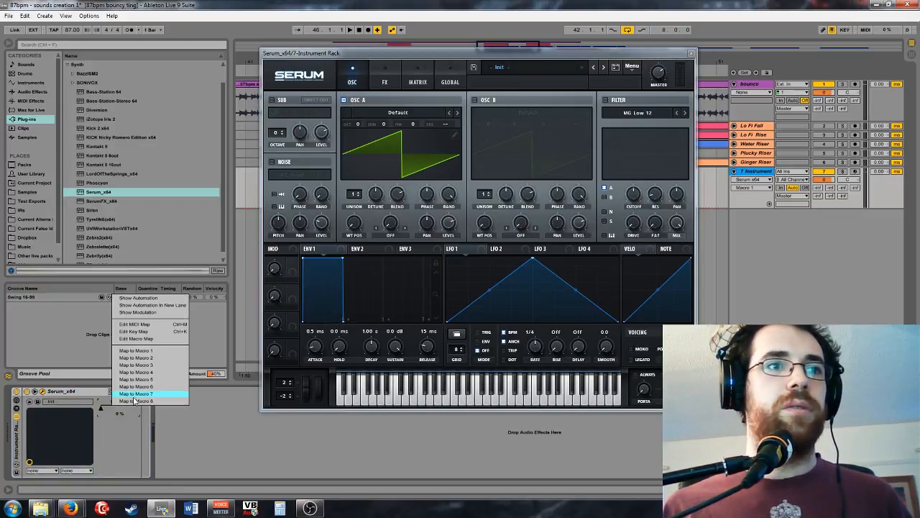
{"action": "left_click", "coordinate": [138, 353]}
{"action": "left_click", "coordinate": [691, 54]}
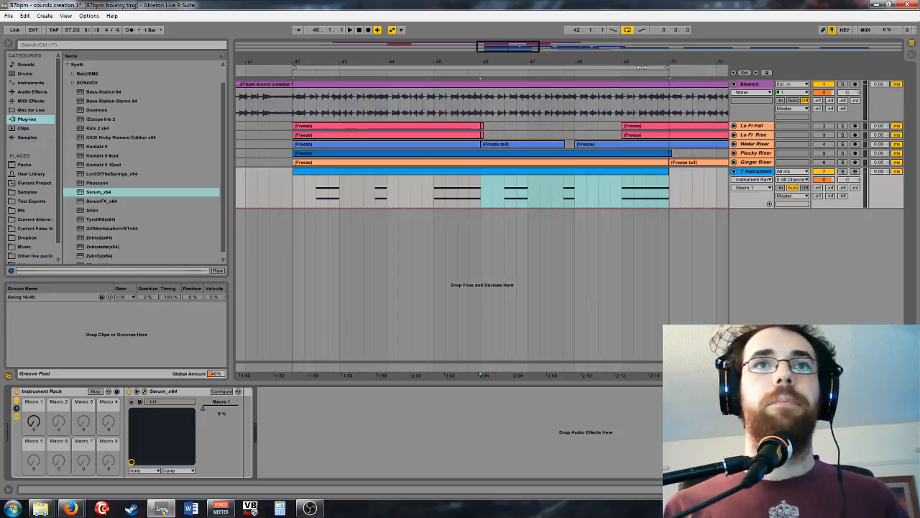
{"action": "left_click", "coordinate": [769, 208]}
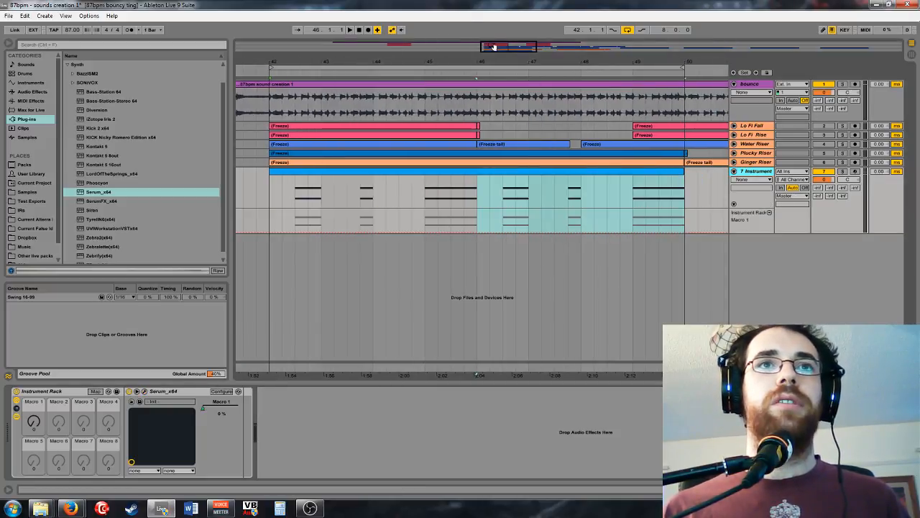
Step: Draw a curved Macro 1 automation rise from 0 to 127 across the first chord at 42.3
{"action": "left_click_drag", "start_coordinate": [493, 48], "coordinate": [376, 145]}
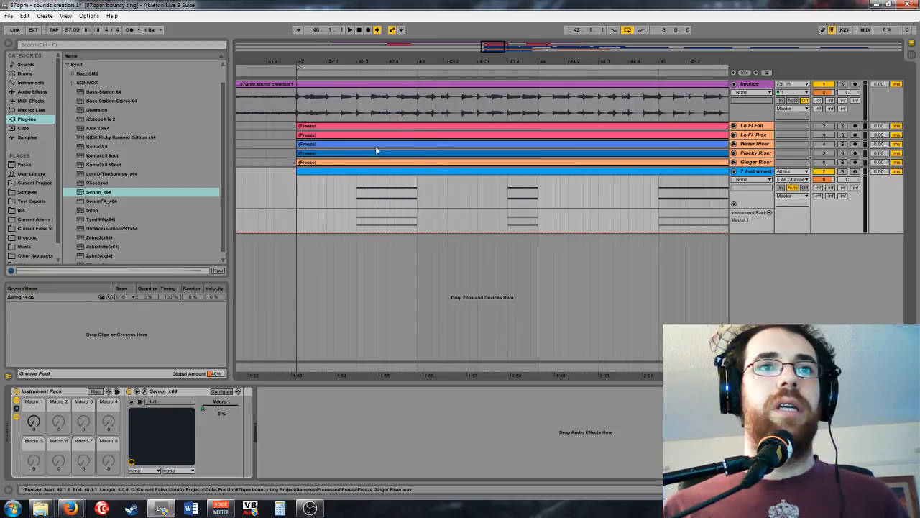
{"action": "left_click", "coordinate": [358, 233]}
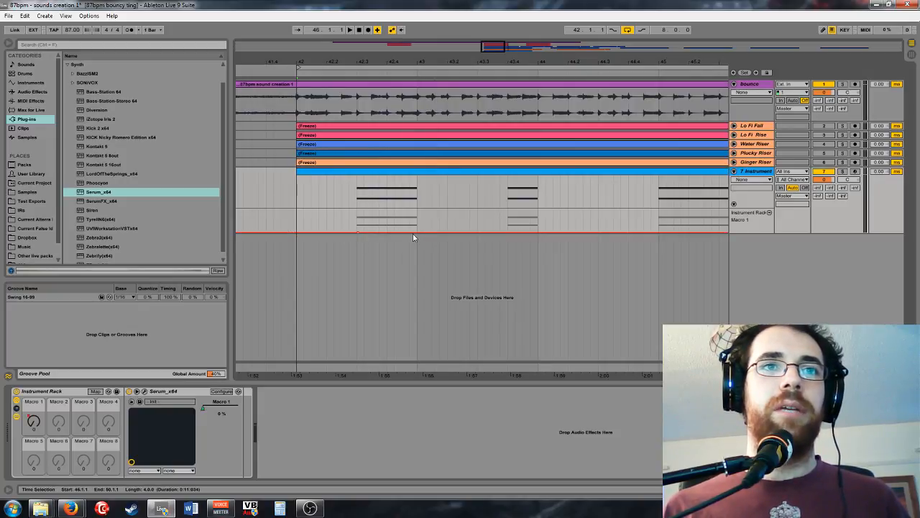
{"action": "left_click_drag", "start_coordinate": [415, 233], "coordinate": [392, 224]}
Step: Drop the Macro 1 automation to 0 just before the second chord at 43.4 and ramp it to maximum across that chord
{"action": "left_click", "coordinate": [500, 200]}
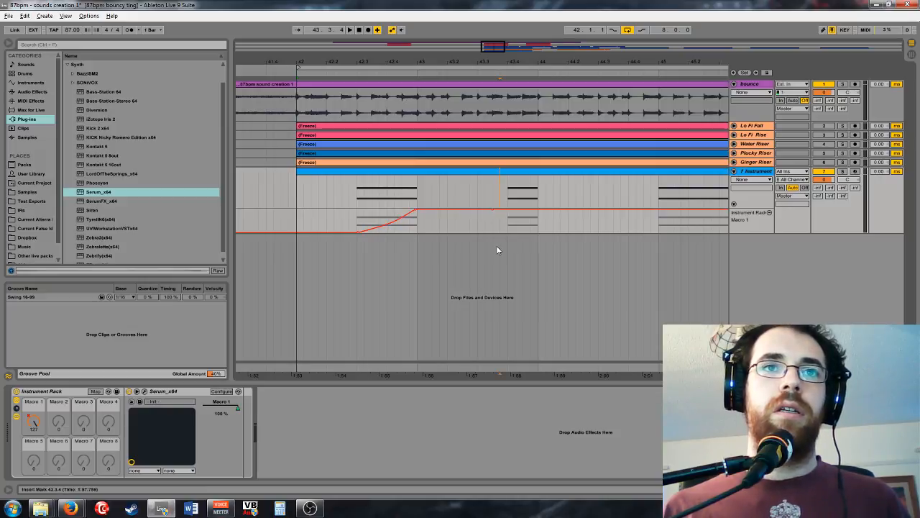
{"action": "left_click_drag", "start_coordinate": [502, 210], "coordinate": [495, 232]}
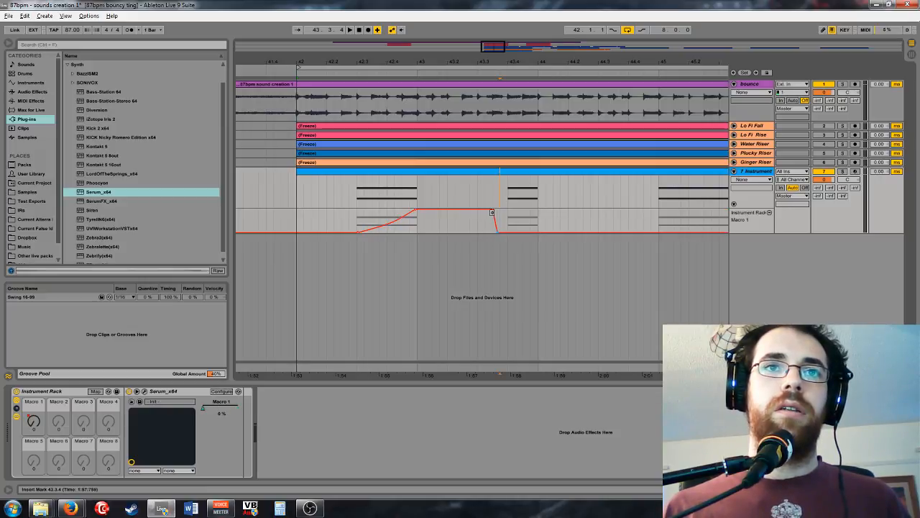
{"action": "left_click", "coordinate": [523, 232]}
{"action": "left_click_drag", "start_coordinate": [528, 230], "coordinate": [530, 209]}
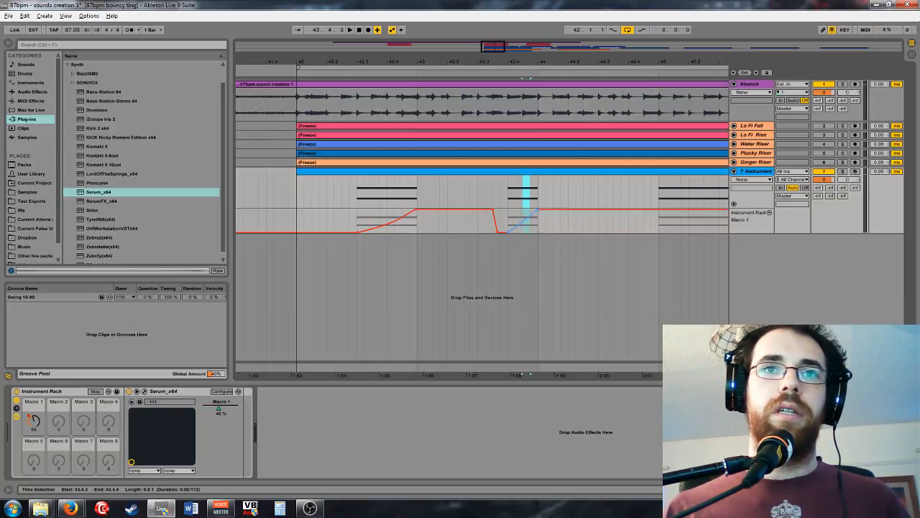
Step: Drop the Macro 1 automation to 0 before the chords at 45 and 46.3, ramping it up to 127 across each
{"action": "left_click_drag", "start_coordinate": [474, 42], "coordinate": [480, 134]}
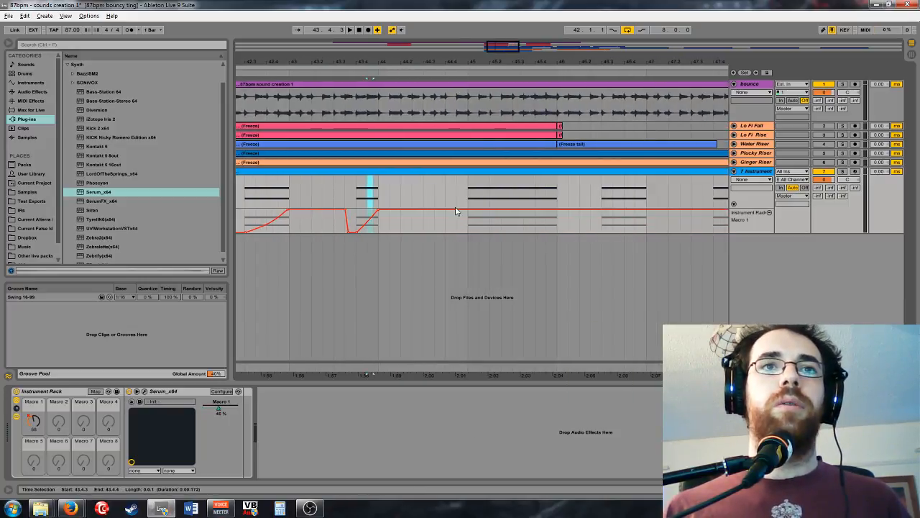
{"action": "left_click_drag", "start_coordinate": [455, 211], "coordinate": [455, 232]}
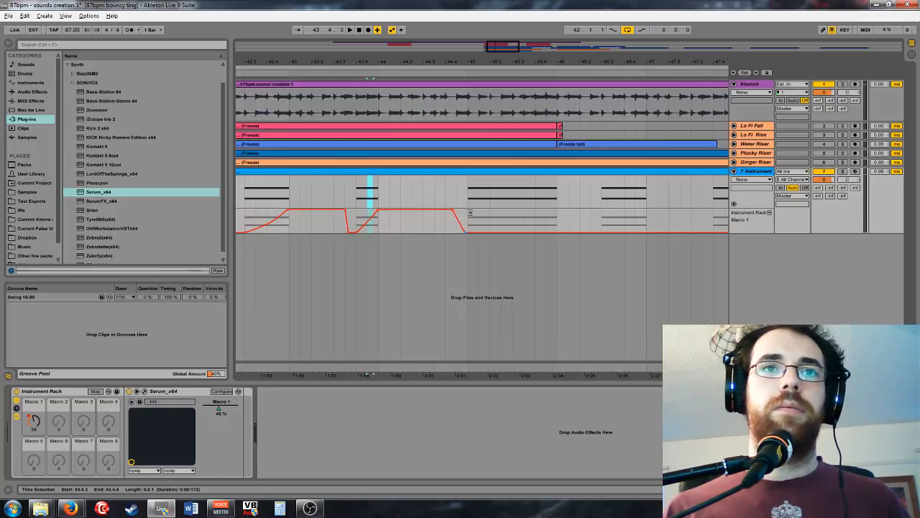
{"action": "left_click_drag", "start_coordinate": [538, 232], "coordinate": [631, 212]}
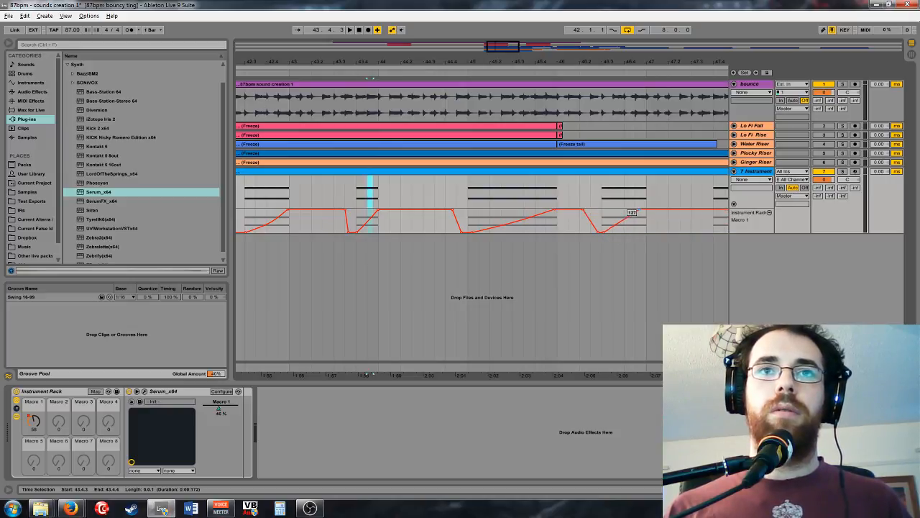
Step: Bring the Macro 1 automation back down to 0 at the end of the chord at 46.3
{"action": "left_click_drag", "start_coordinate": [512, 59], "coordinate": [524, 59]}
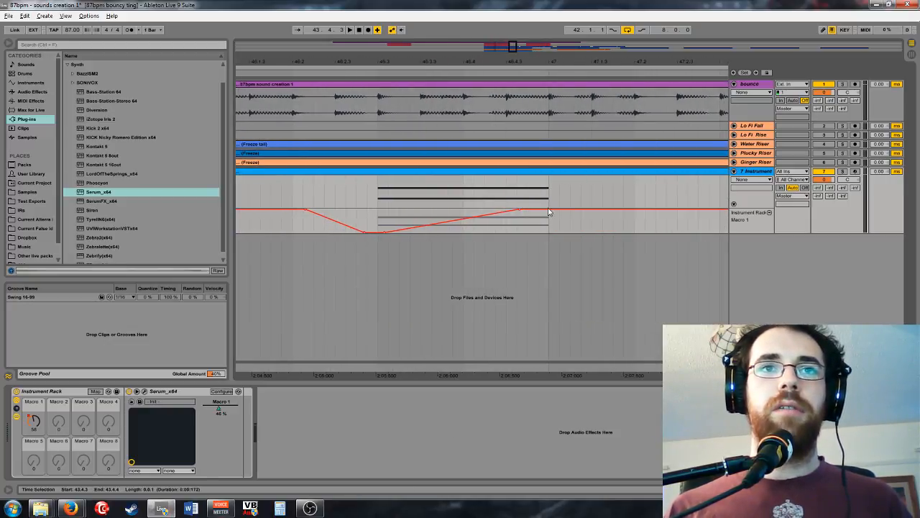
{"action": "left_click_drag", "start_coordinate": [549, 212], "coordinate": [543, 232]}
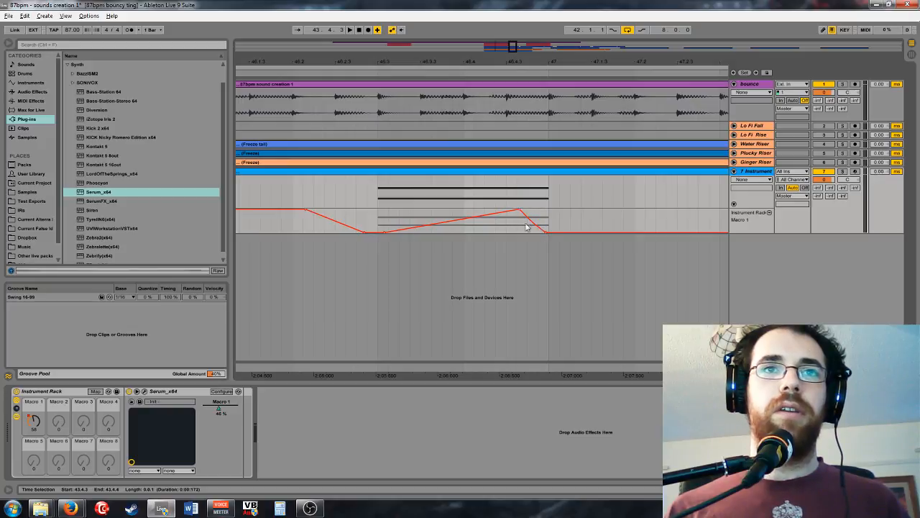
{"action": "left_click", "coordinate": [465, 216]}
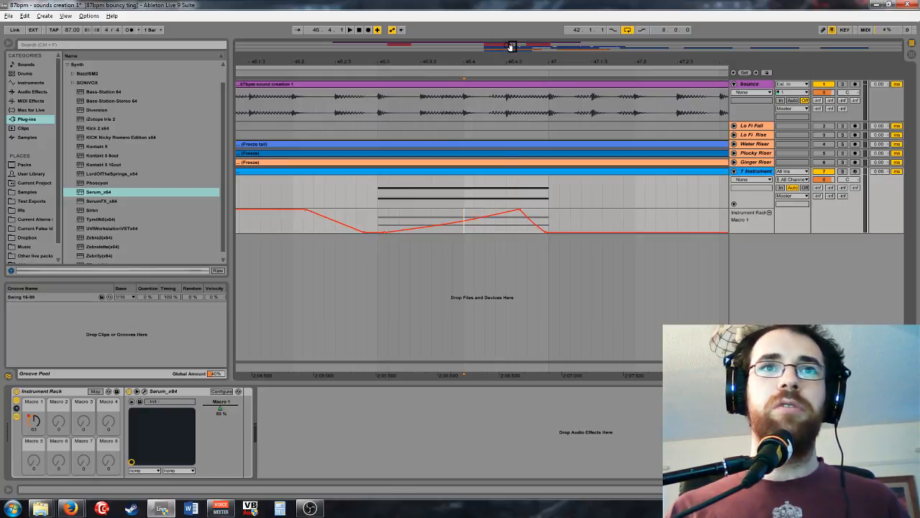
Step: Shape a curved Macro 1 automation rise across the chord at 47.4, falling back to 0 at the chord's end
{"action": "left_click_drag", "start_coordinate": [513, 46], "coordinate": [510, 208]}
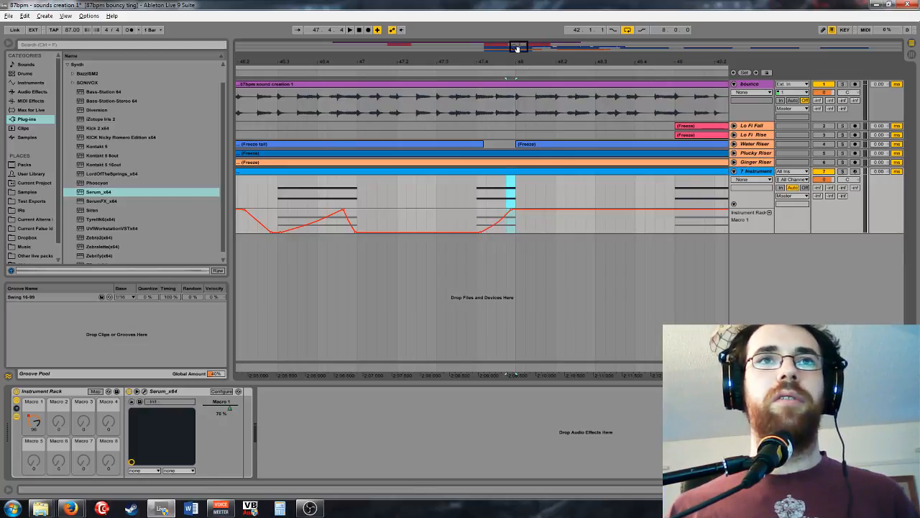
{"action": "key", "text": "minus"}
{"action": "left_click", "coordinate": [503, 220]}
{"action": "left_click_drag", "start_coordinate": [491, 210], "coordinate": [479, 212]}
{"action": "left_click", "coordinate": [490, 214]}
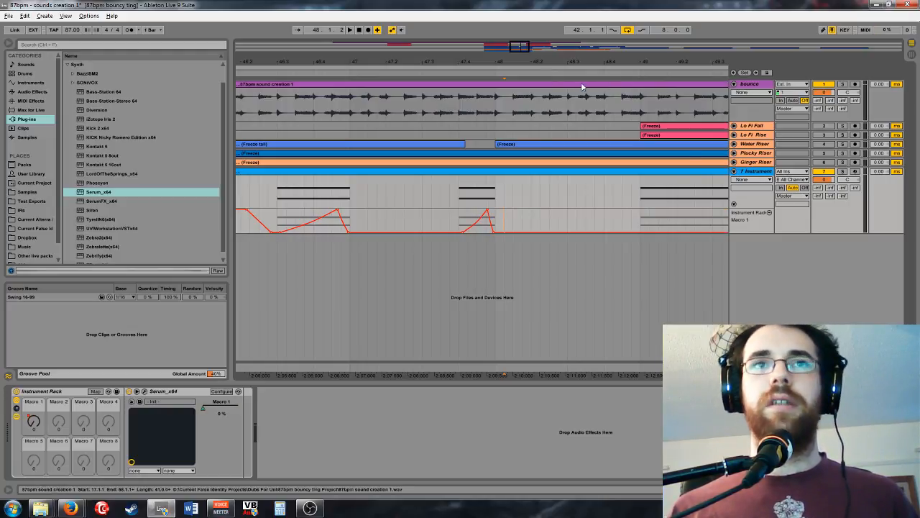
{"action": "left_click_drag", "start_coordinate": [522, 57], "coordinate": [475, 64]}
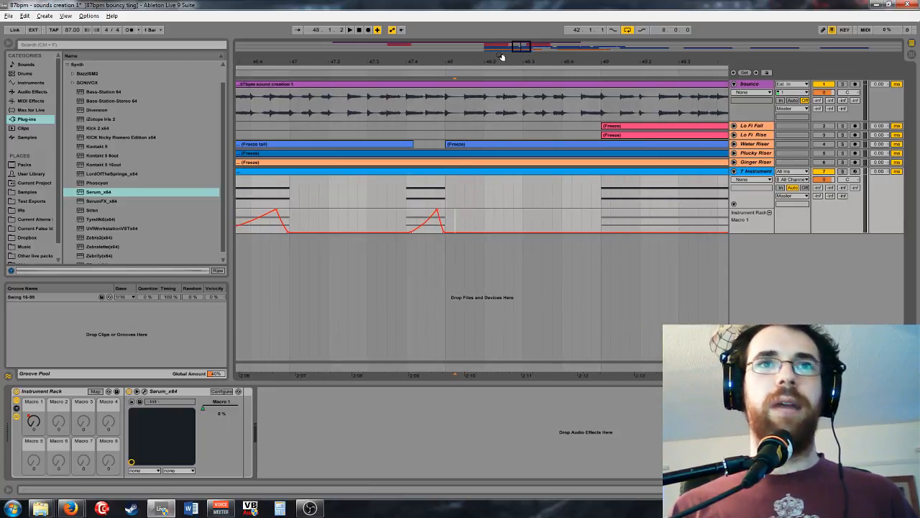
Step: Raise the Macro 1 automation to 127 across the final chord at 49, bending the rise into a curve
{"action": "scroll", "coordinate": [460, 222], "scroll_direction": "right", "scroll_amount": 3}
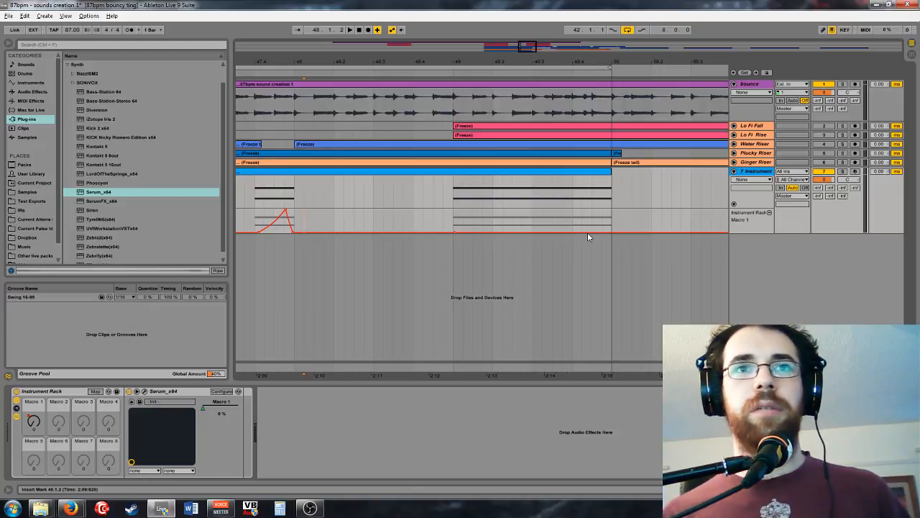
{"action": "left_click_drag", "start_coordinate": [589, 232], "coordinate": [597, 209]}
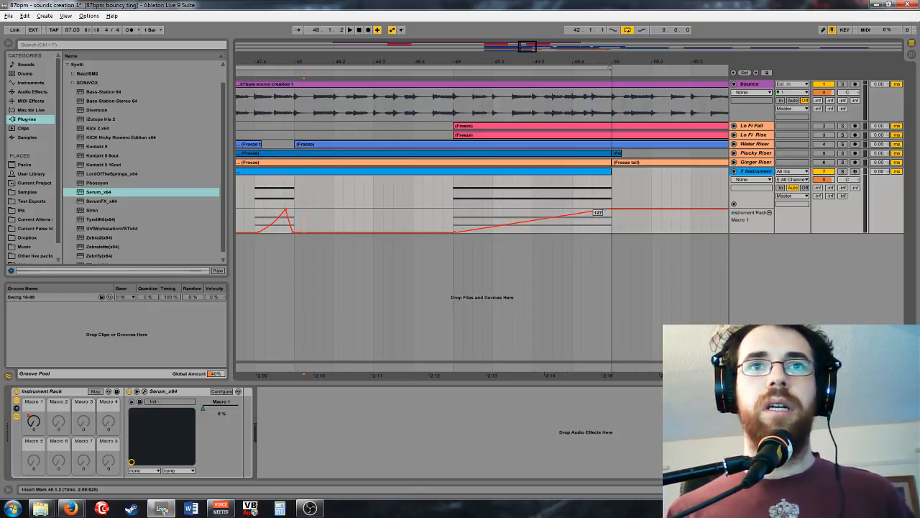
{"action": "left_click", "coordinate": [542, 222]}
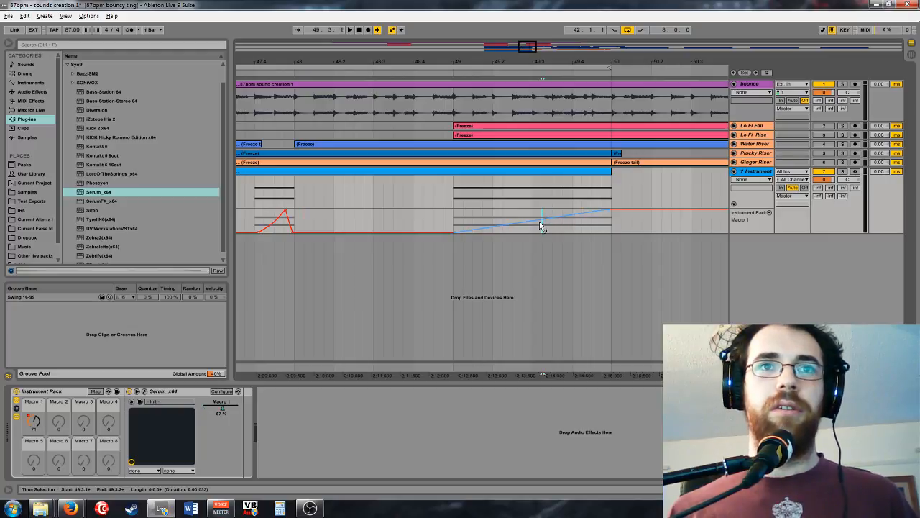
{"action": "scroll", "coordinate": [642, 137], "scroll_direction": "down", "scroll_amount": 5}
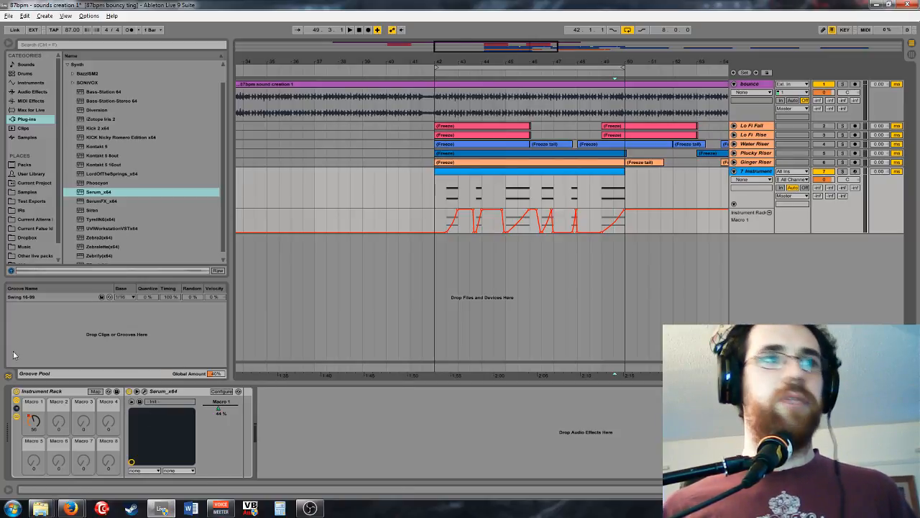
Step: Select the riser's MIDI clip and open the editor window of its Serum instrument
{"action": "left_click", "coordinate": [36, 402]}
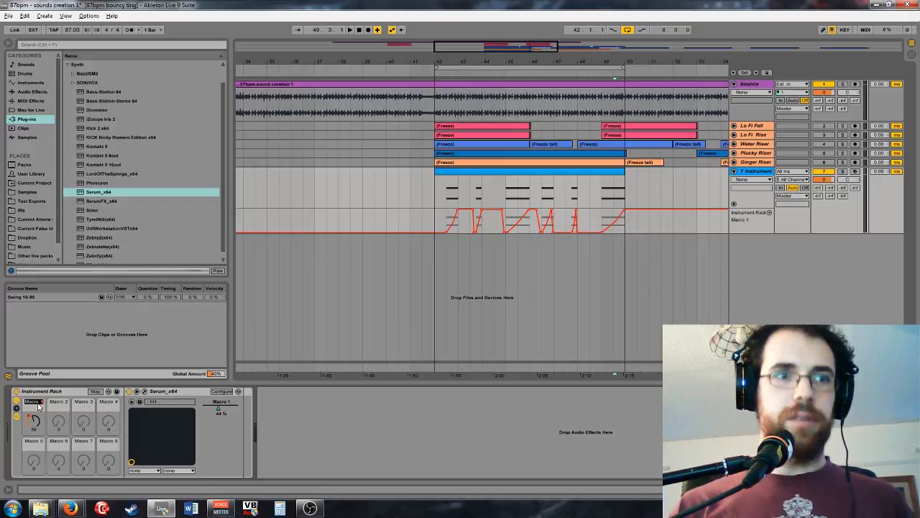
{"action": "left_click", "coordinate": [341, 418]}
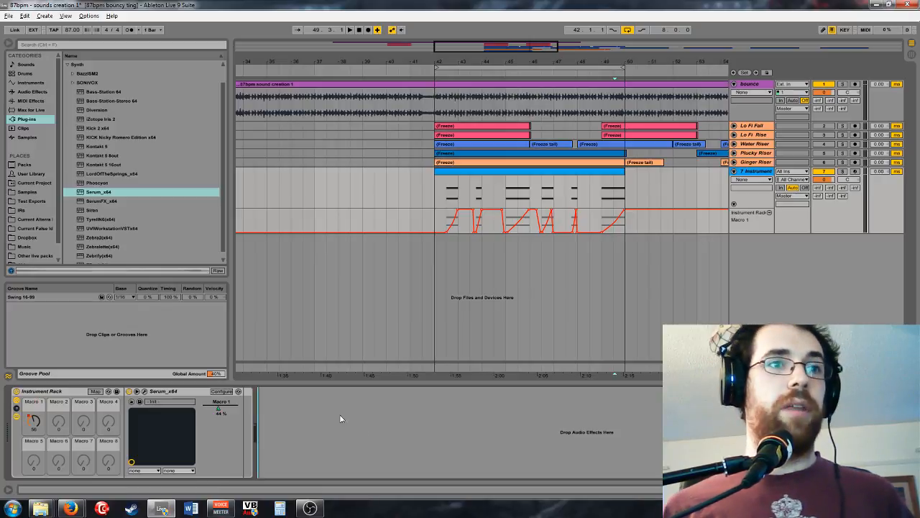
{"action": "left_click", "coordinate": [591, 172]}
{"action": "left_click", "coordinate": [142, 392]}
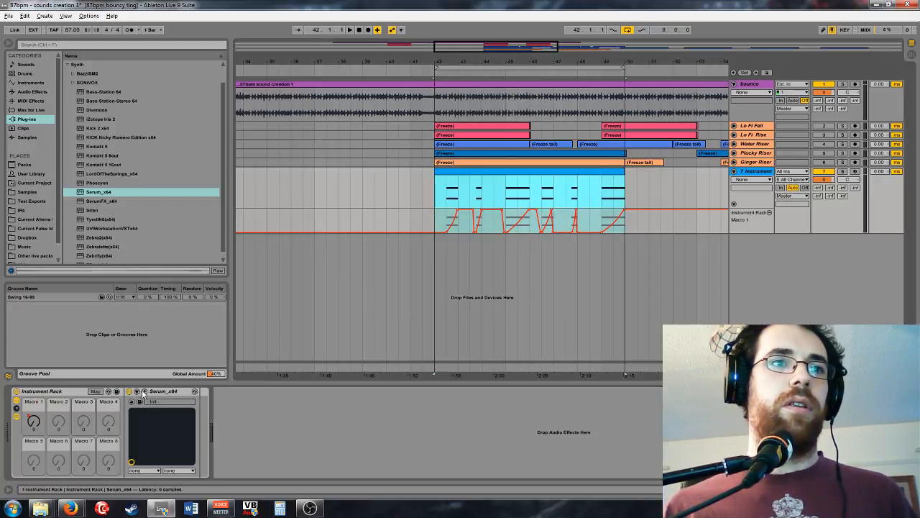
{"action": "left_click", "coordinate": [663, 74]}
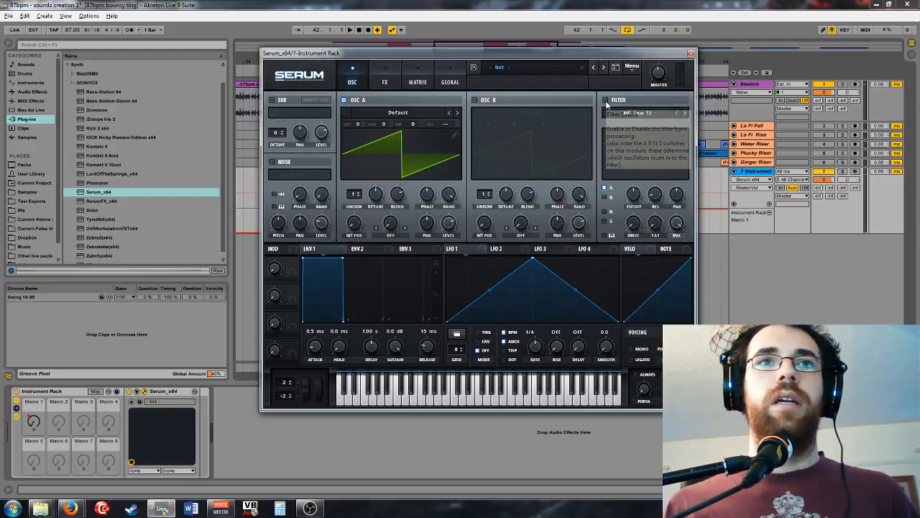
Step: Enable Serum's filter, set its type to Low 24 and turn the resonance down
{"action": "left_click", "coordinate": [605, 100]}
{"action": "left_click", "coordinate": [686, 113]}
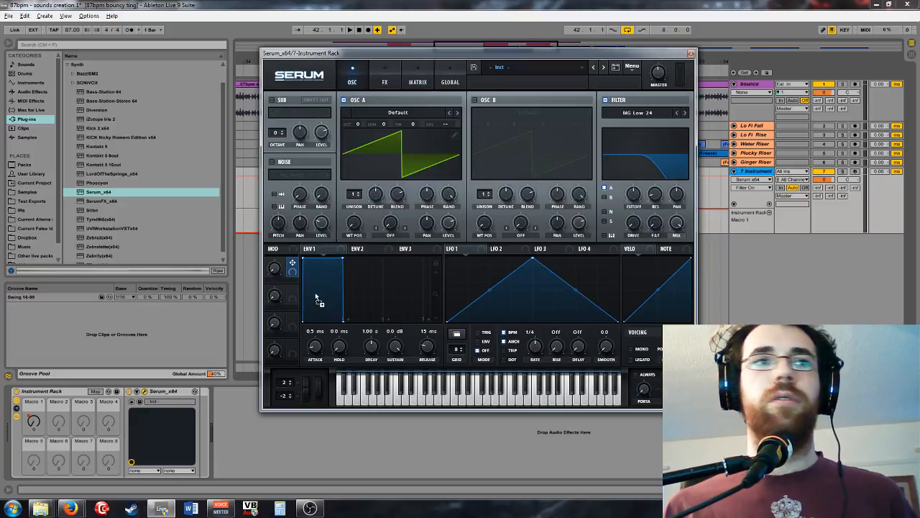
{"action": "mouse_move", "coordinate": [286, 270]}
{"action": "left_click", "coordinate": [651, 109]}
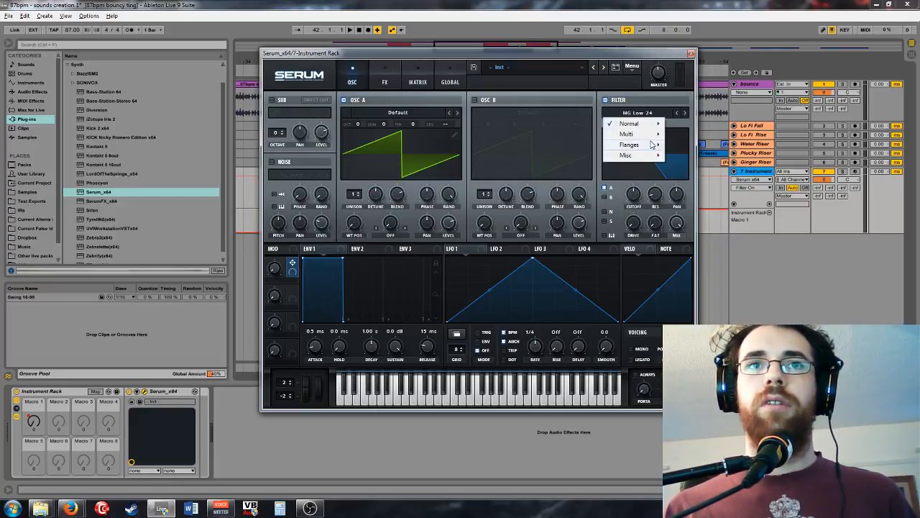
{"action": "mouse_move", "coordinate": [652, 126]}
{"action": "left_click", "coordinate": [690, 197]}
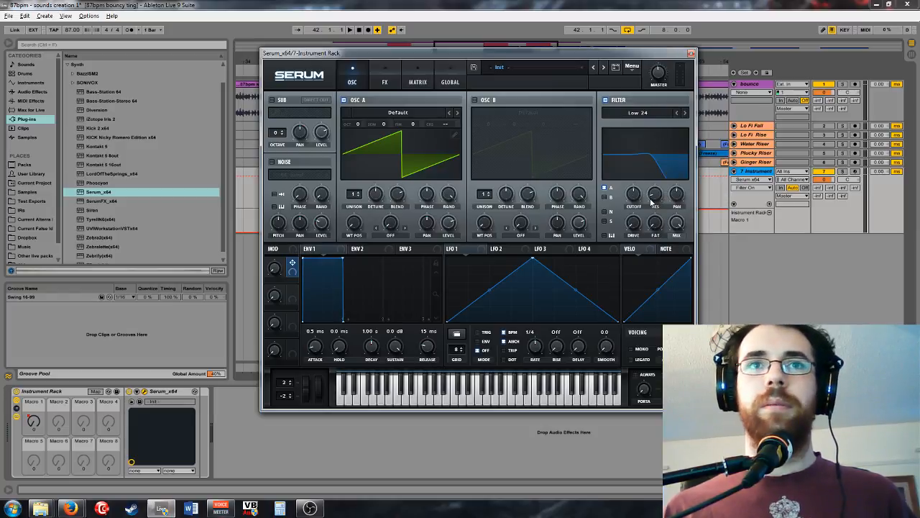
{"action": "left_click_drag", "start_coordinate": [652, 202], "coordinate": [630, 248]}
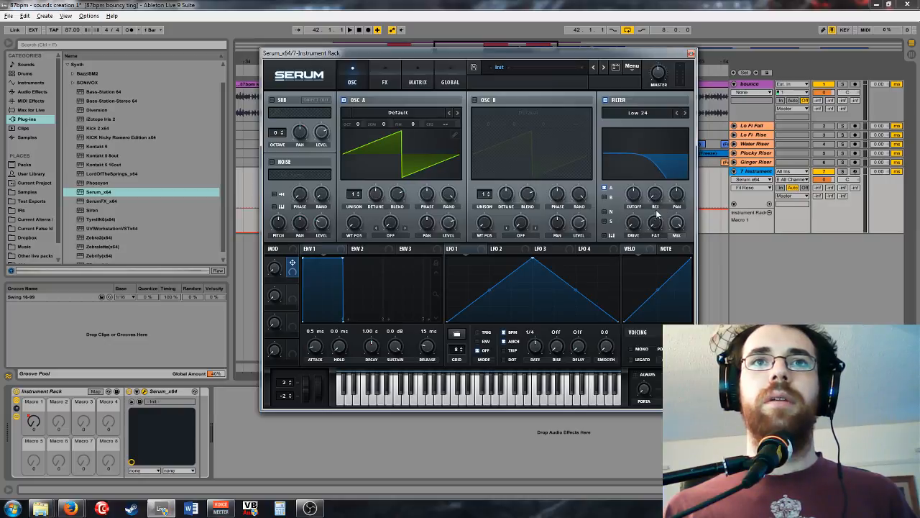
Step: Assign Macro 1 to the filter cutoff and to oscillator A's detune, with oscillator A set to 7 unison voices
{"action": "left_click_drag", "start_coordinate": [655, 204], "coordinate": [631, 183]}
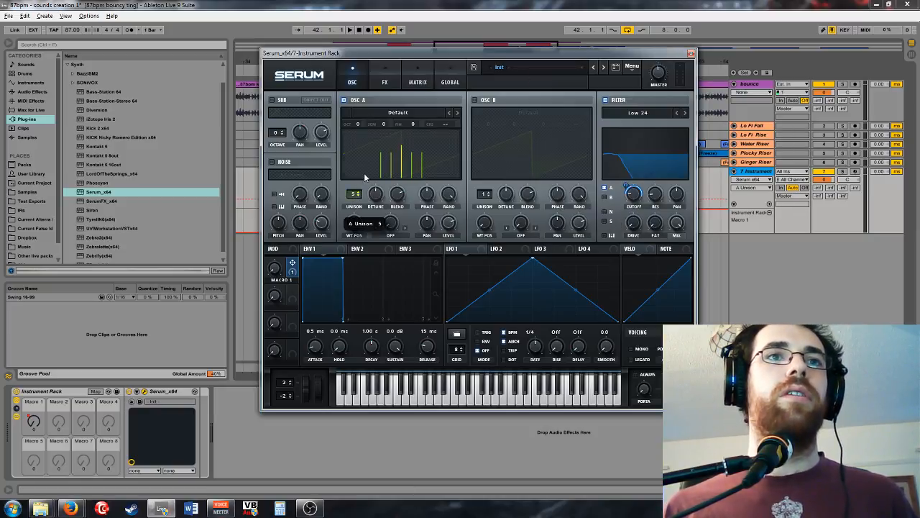
{"action": "left_click_drag", "start_coordinate": [365, 177], "coordinate": [365, 167]}
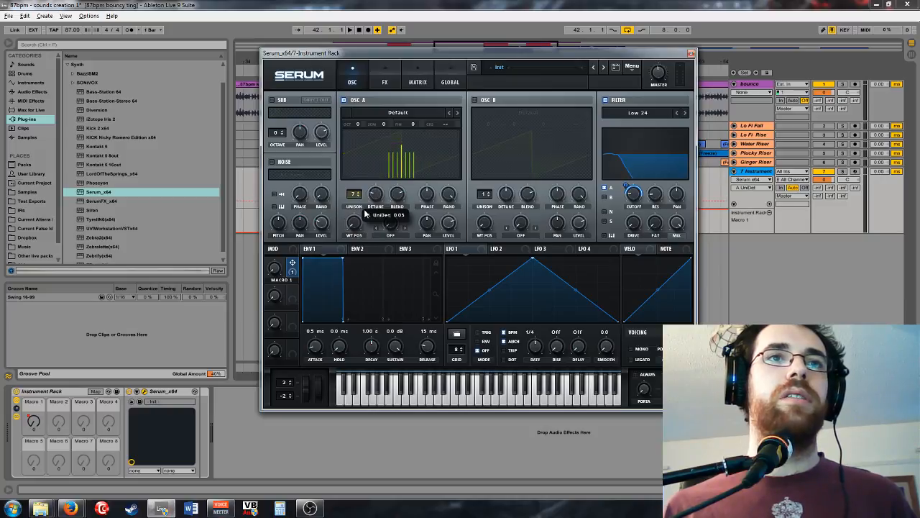
{"action": "left_click_drag", "start_coordinate": [292, 262], "coordinate": [375, 192]}
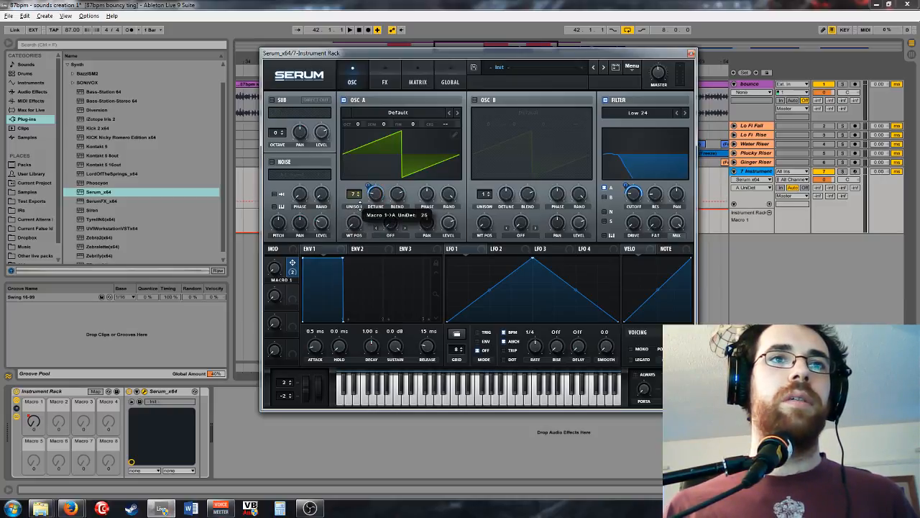
Step: Load the Cymatics - Chill Table 15 wavetable into oscillator A and adjust its wavetable position
{"action": "left_click", "coordinate": [417, 113]}
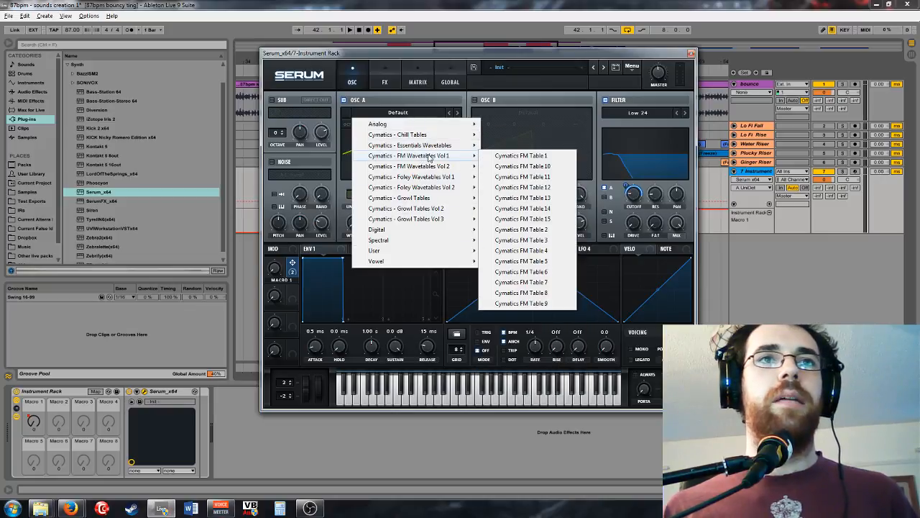
{"action": "mouse_move", "coordinate": [442, 149]}
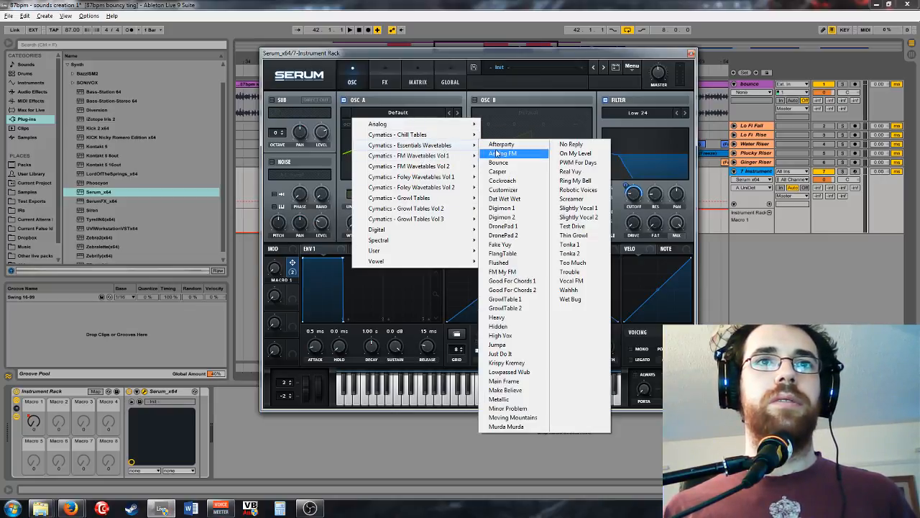
{"action": "left_click", "coordinate": [552, 287]}
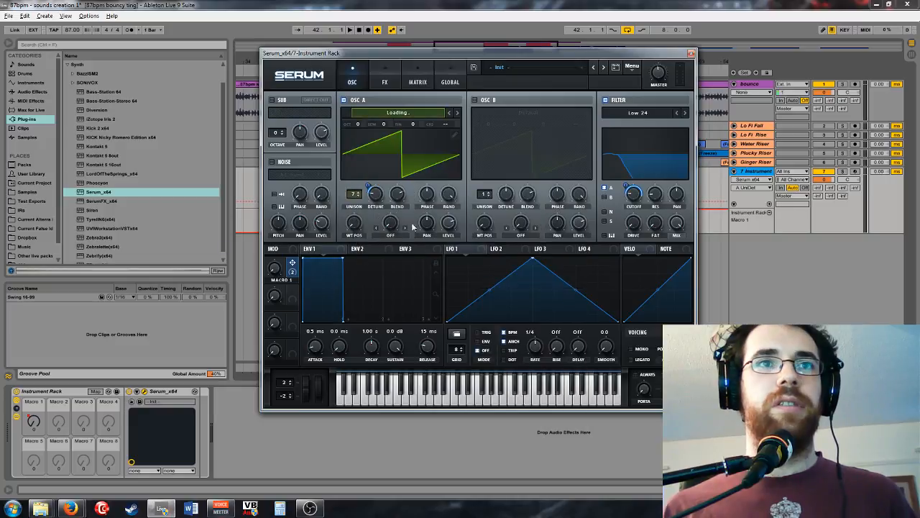
{"action": "left_click_drag", "start_coordinate": [357, 227], "coordinate": [373, 211]}
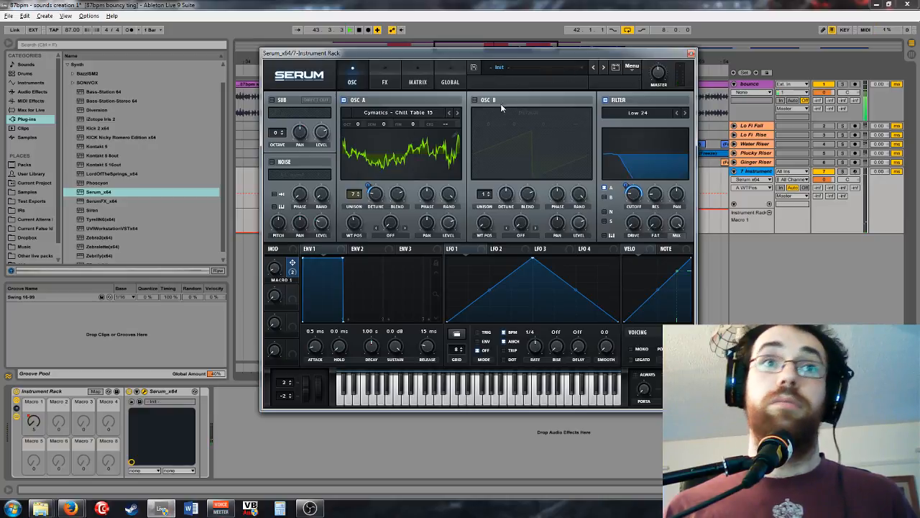
Step: Reposition the Serum window, route oscillator B through the filter and adjust the filter drive
{"action": "left_click_drag", "start_coordinate": [517, 57], "coordinate": [511, 170]}
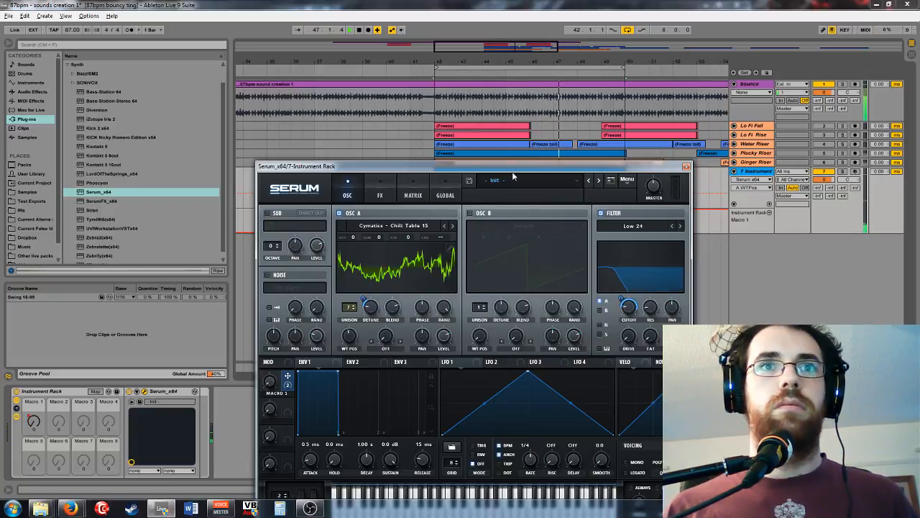
{"action": "left_click_drag", "start_coordinate": [512, 171], "coordinate": [499, 94]}
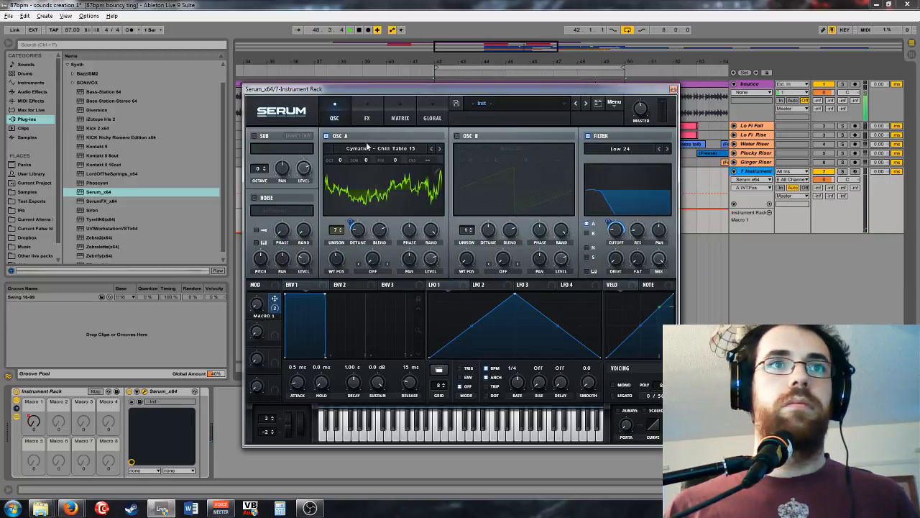
{"action": "left_click", "coordinate": [587, 233]}
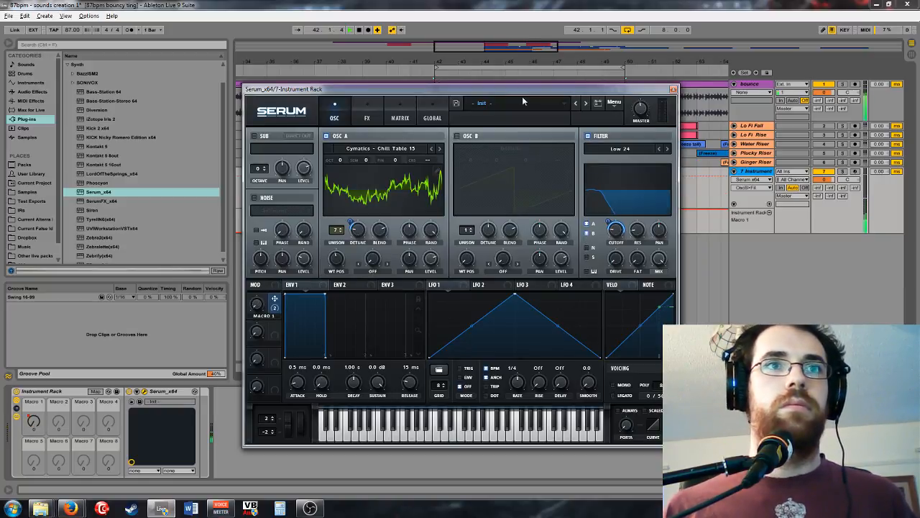
{"action": "left_click", "coordinate": [628, 264]}
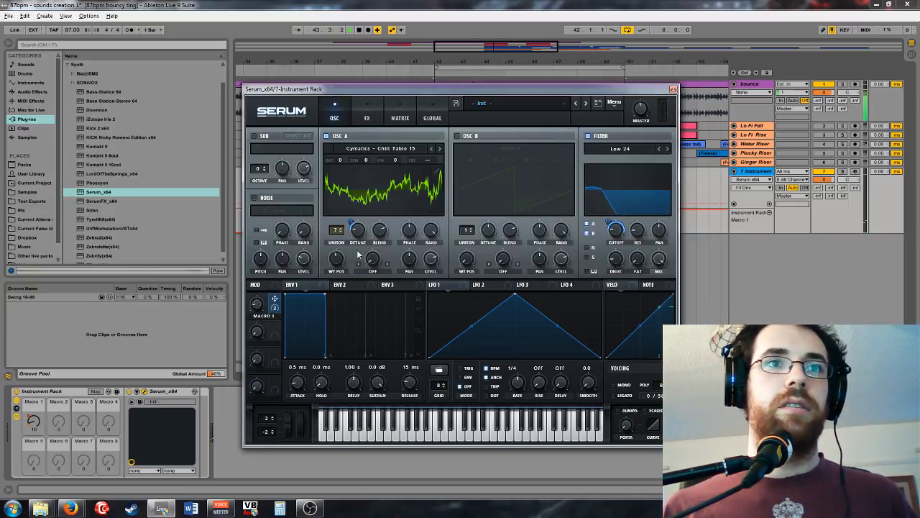
Step: Change oscillator A's wavetable position during playback and modulate it with note velocity
{"action": "left_click", "coordinate": [336, 260]}
{"action": "left_click_drag", "start_coordinate": [345, 261], "coordinate": [334, 279]}
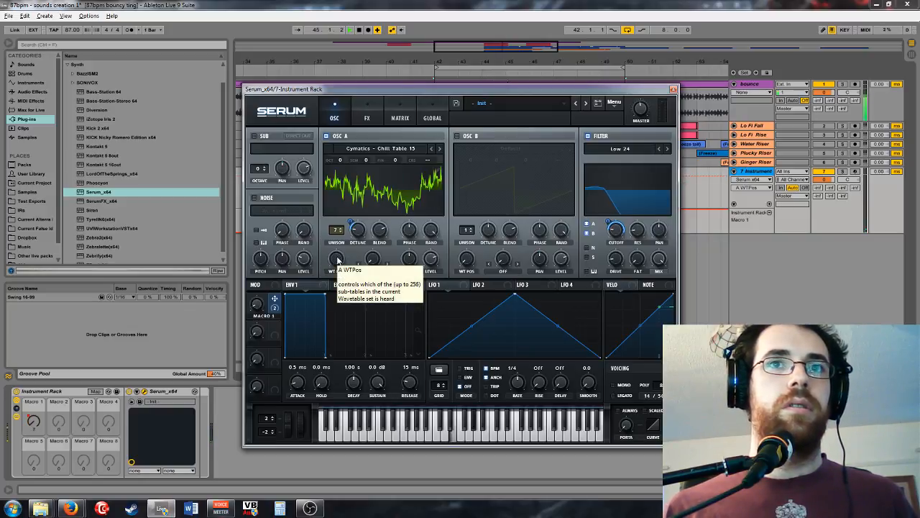
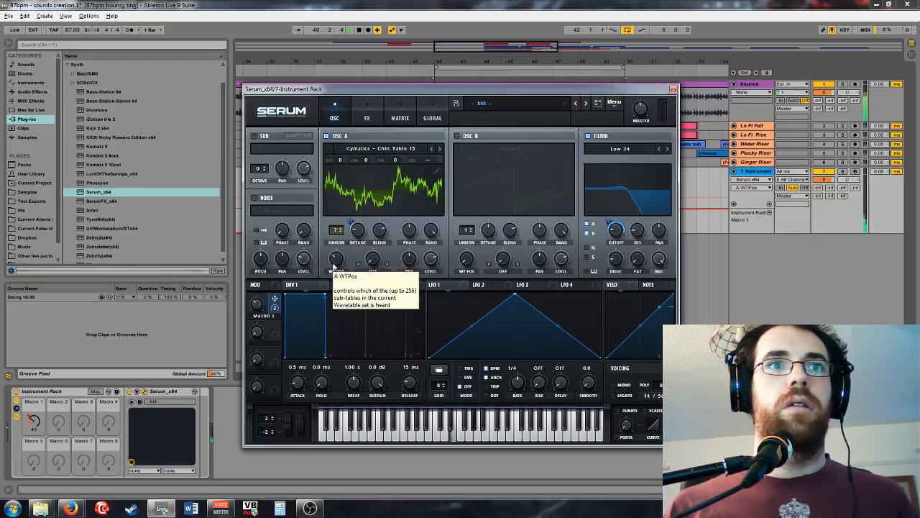
{"action": "left_click_drag", "start_coordinate": [333, 267], "coordinate": [323, 294]}
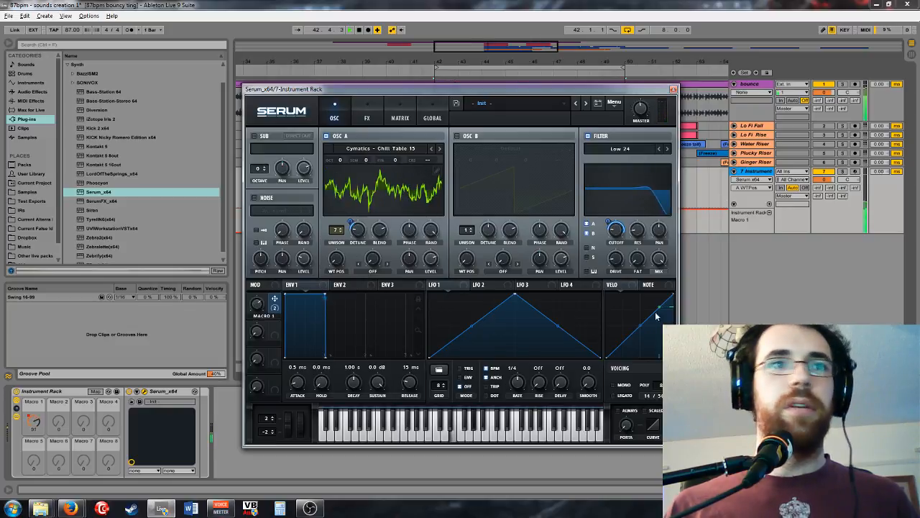
{"action": "mouse_move", "coordinate": [616, 287]}
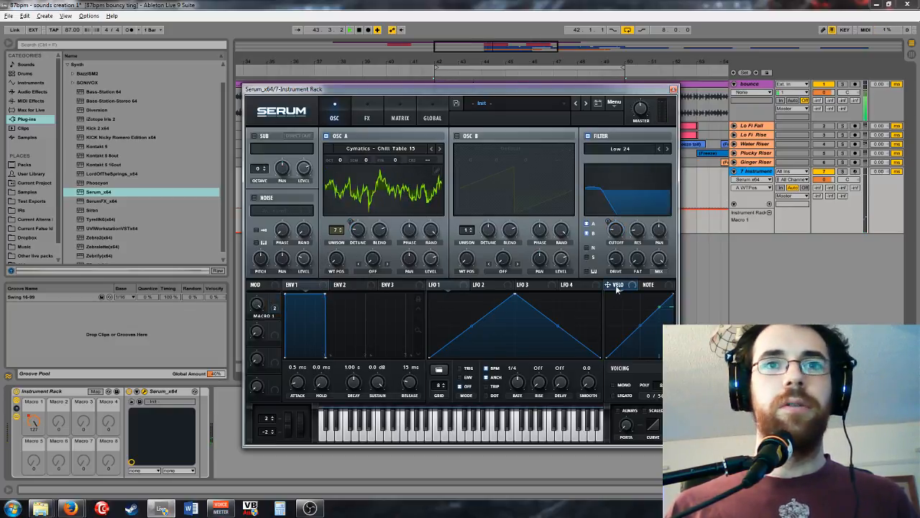
{"action": "left_click_drag", "start_coordinate": [616, 287], "coordinate": [335, 260]}
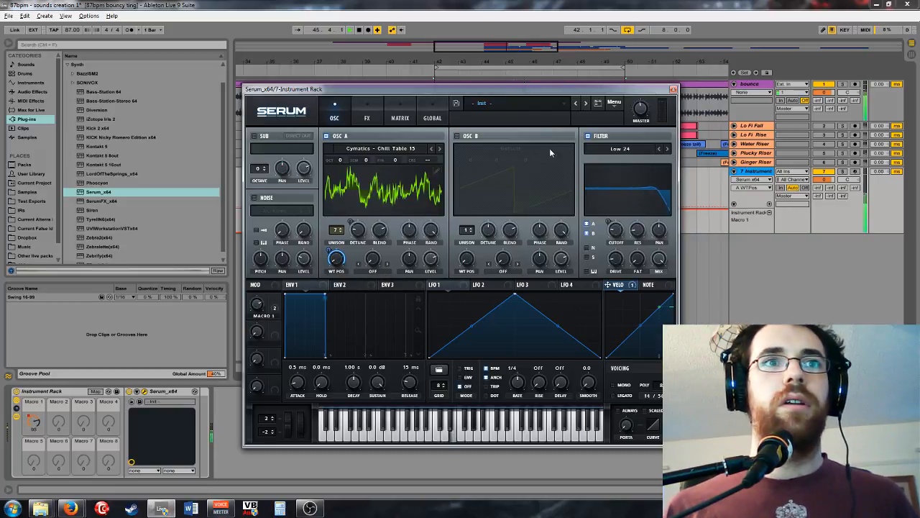
Step: Set oscillator A's warp mode to Asym - with velocity modulating the warp amount, and close Serum
{"action": "left_click", "coordinate": [374, 270]}
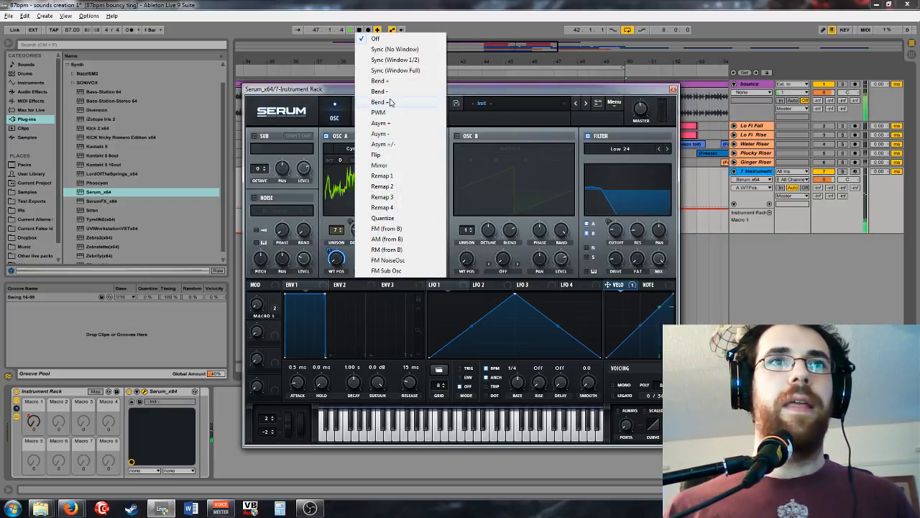
{"action": "left_click", "coordinate": [392, 134]}
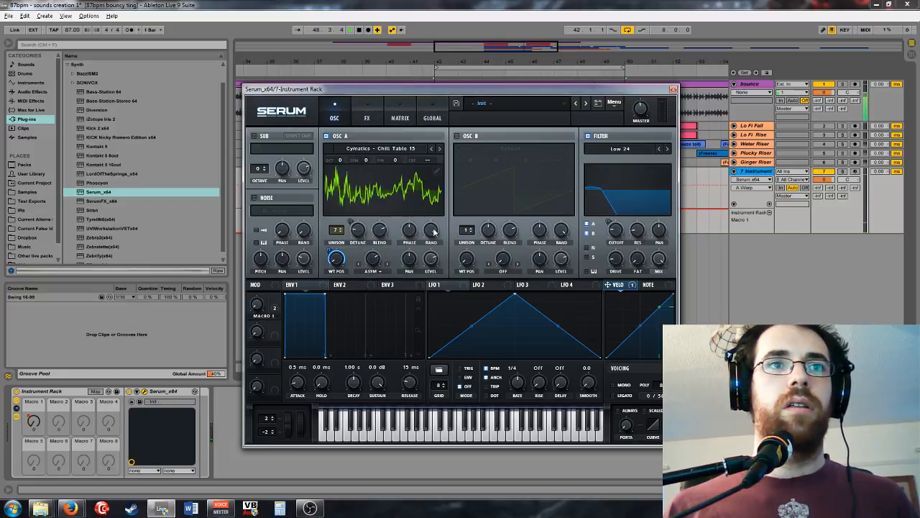
{"action": "left_click_drag", "start_coordinate": [373, 263], "coordinate": [352, 285]}
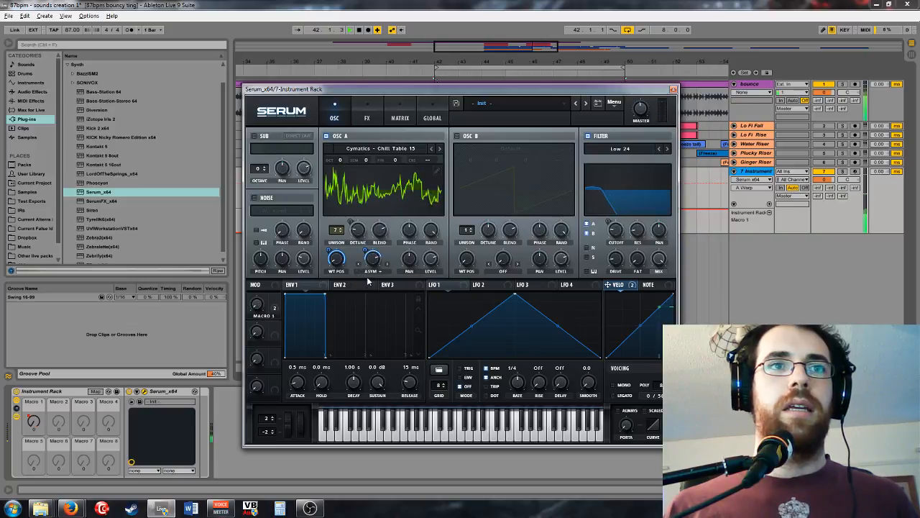
{"action": "left_click", "coordinate": [673, 89]}
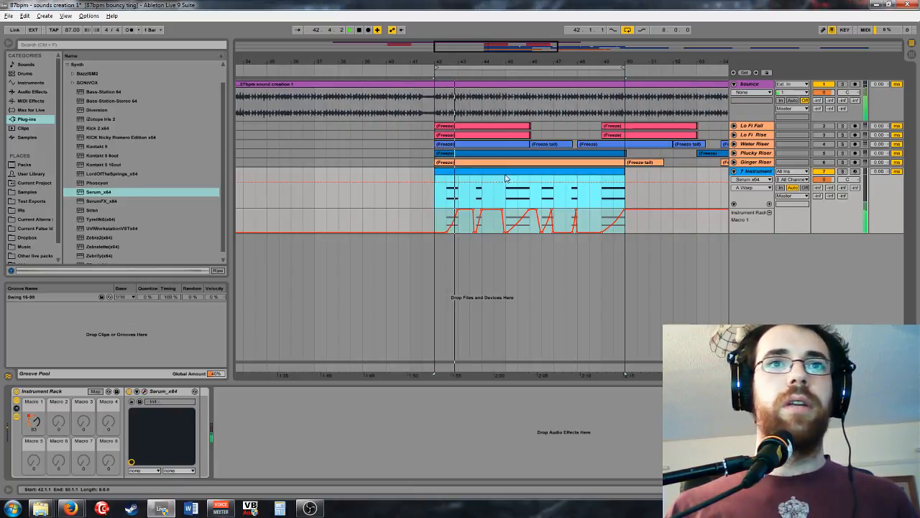
Step: Open the riser's MIDI clip and lower the velocity of its short second chord
{"action": "double_click", "coordinate": [503, 208]}
{"action": "left_click_drag", "start_coordinate": [360, 338], "coordinate": [391, 393]}
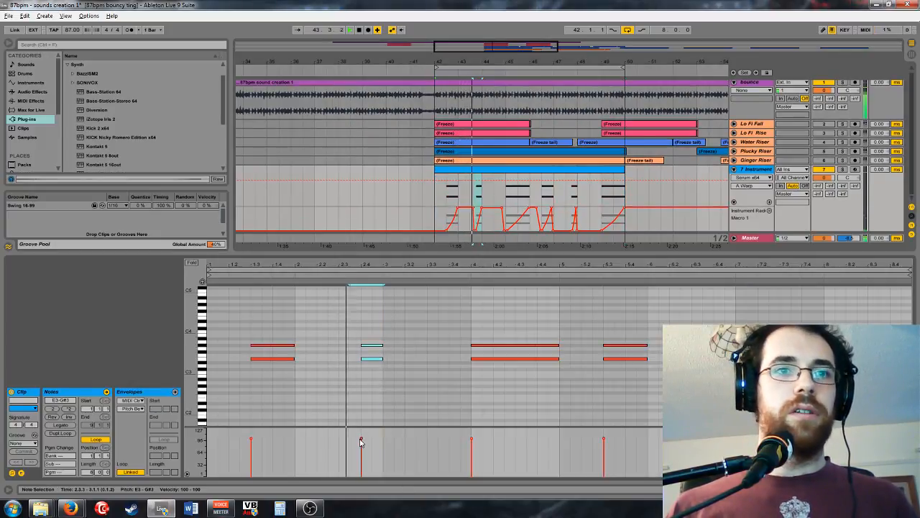
{"action": "left_click_drag", "start_coordinate": [362, 438], "coordinate": [362, 459]}
Step: Raise the velocity of the clip's third chord, starting at 4.1, slightly
{"action": "left_click", "coordinate": [505, 401]}
{"action": "left_click_drag", "start_coordinate": [509, 400], "coordinate": [497, 334]}
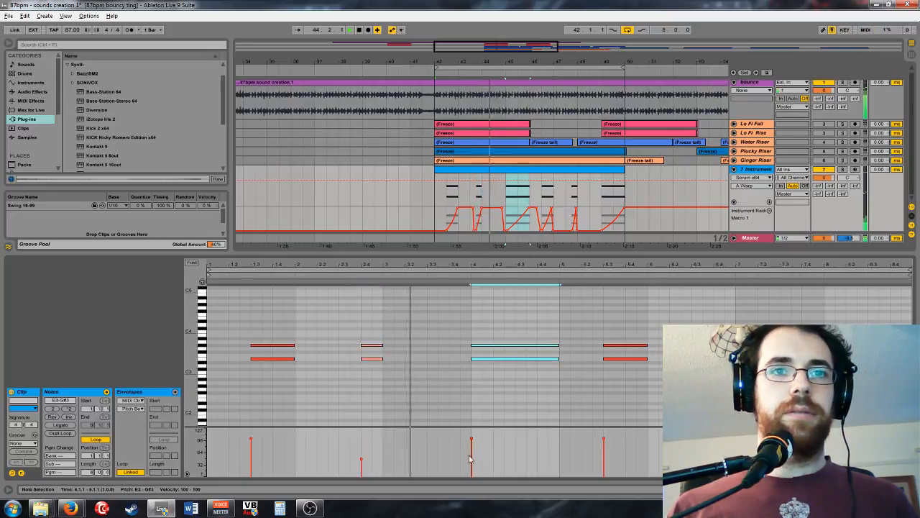
{"action": "left_click_drag", "start_coordinate": [471, 438], "coordinate": [472, 432]}
Step: Lower the velocity of the chord at 5.3 strongly and set the short chord at 6.4 to velocity 61
{"action": "left_click_drag", "start_coordinate": [681, 382], "coordinate": [637, 306]}
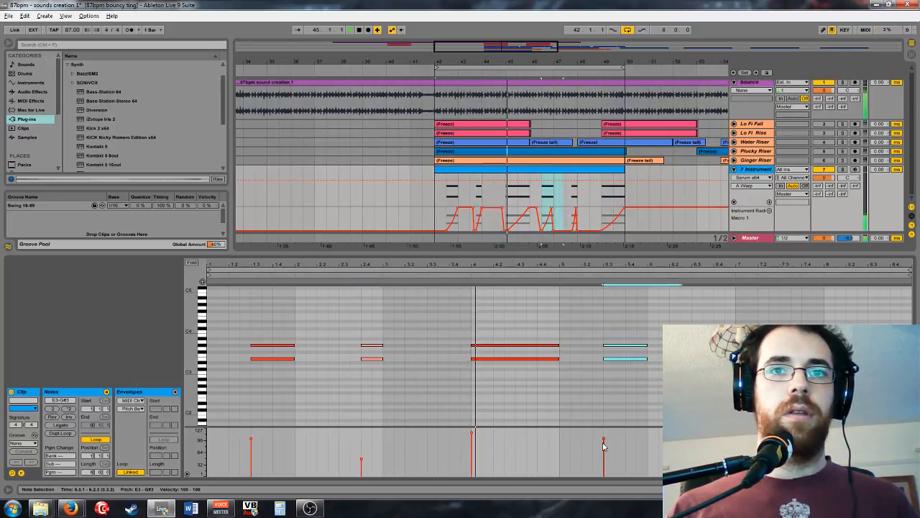
{"action": "left_click_drag", "start_coordinate": [604, 438], "coordinate": [604, 467]}
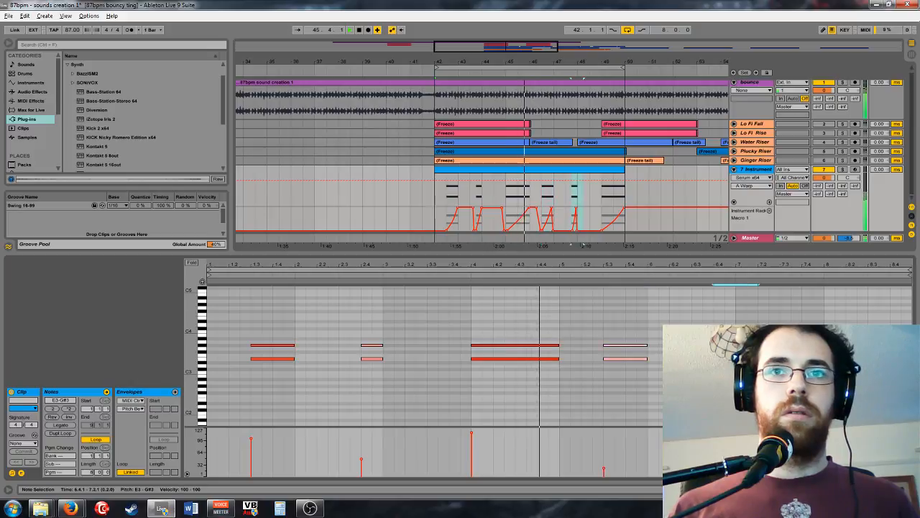
{"action": "left_click", "coordinate": [711, 284]}
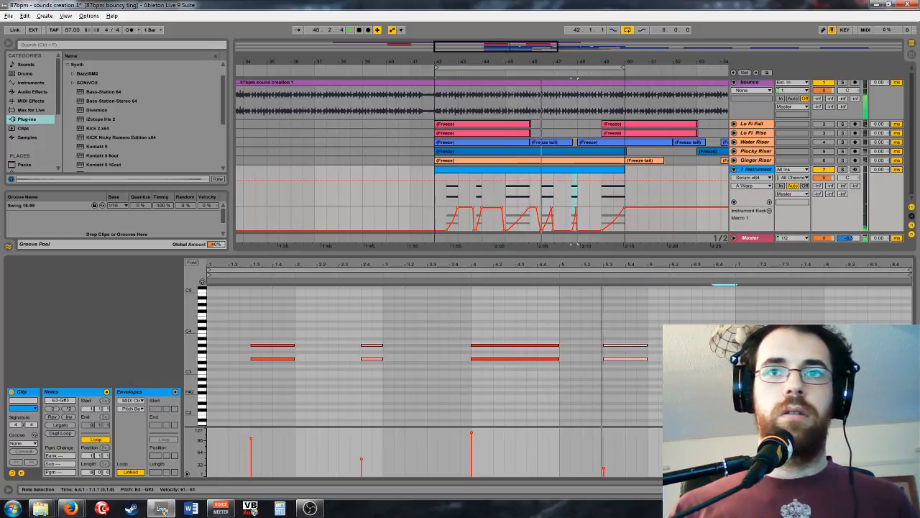
{"action": "left_click_drag", "start_coordinate": [862, 384], "coordinate": [834, 334]}
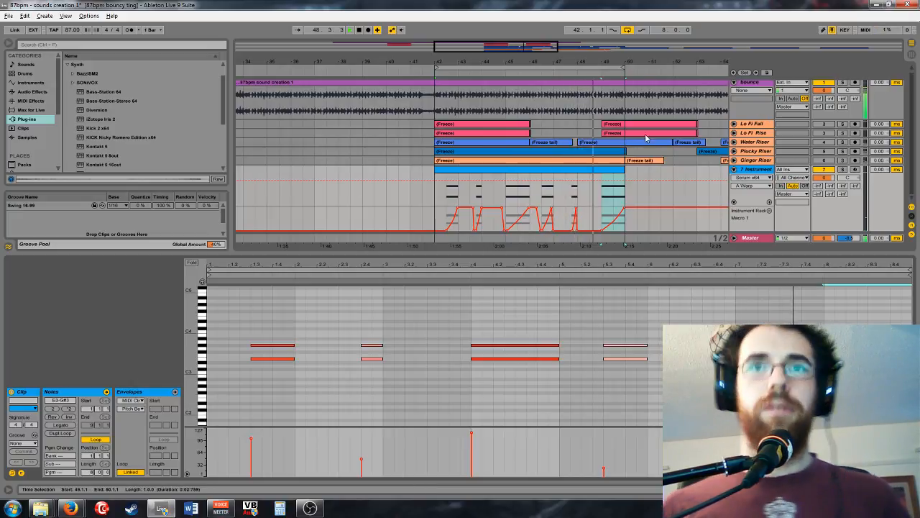
Step: Reopen Serum from the 7 Instrument track, enable oscillator B and load the Digital wavetable Dist WaTech into it
{"action": "left_click", "coordinate": [749, 171]}
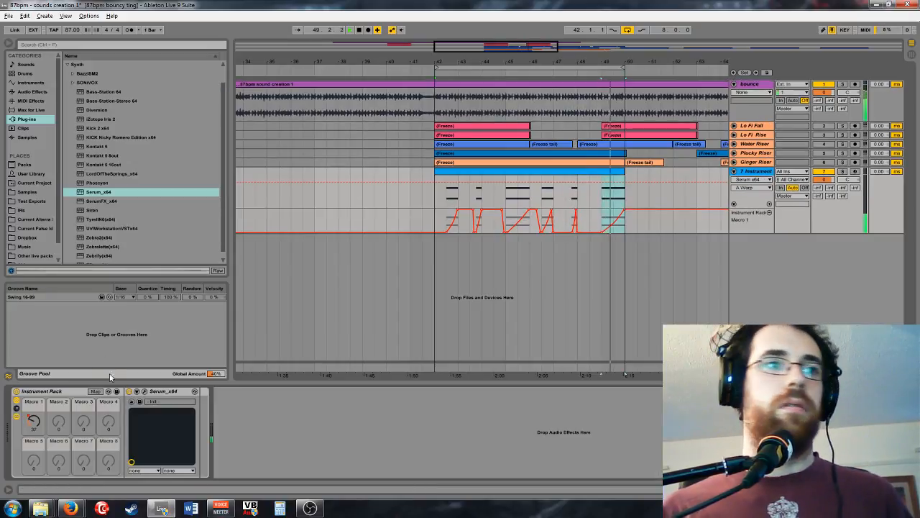
{"action": "left_click", "coordinate": [144, 390]}
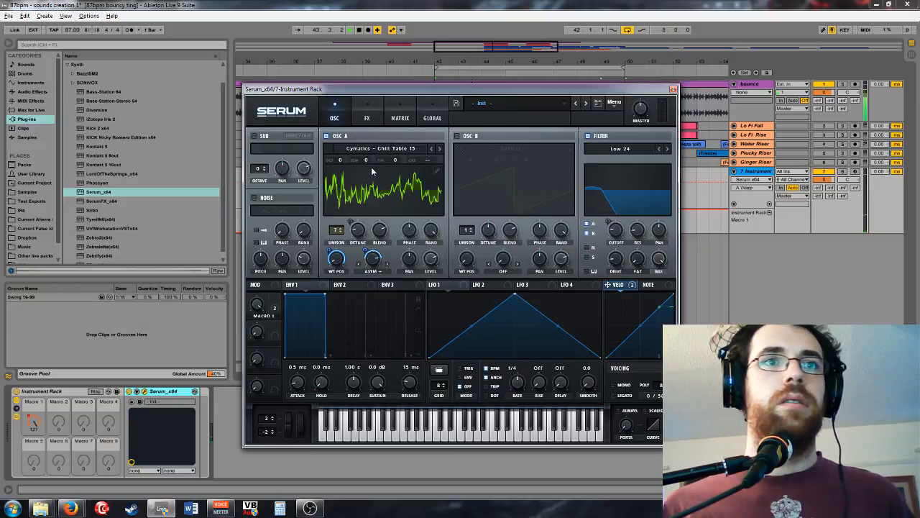
{"action": "left_click", "coordinate": [457, 136]}
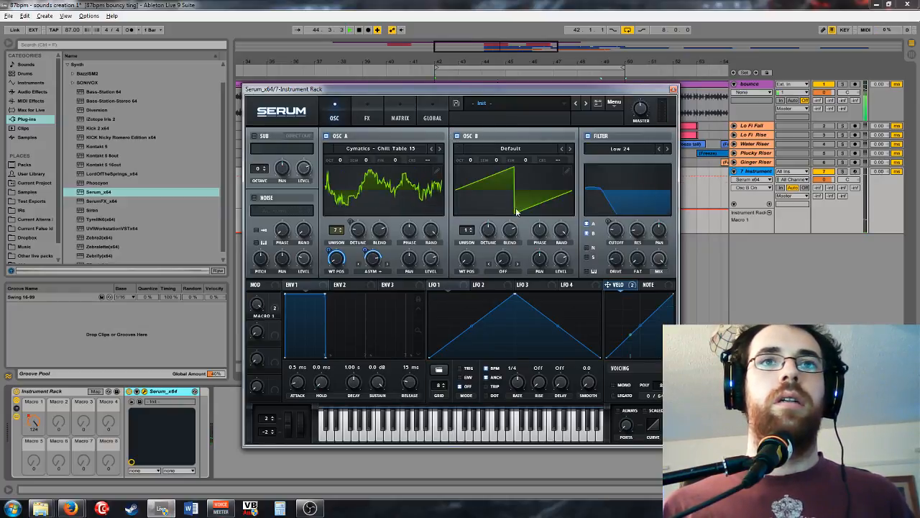
{"action": "left_click", "coordinate": [477, 165]}
{"action": "mouse_move", "coordinate": [525, 271]}
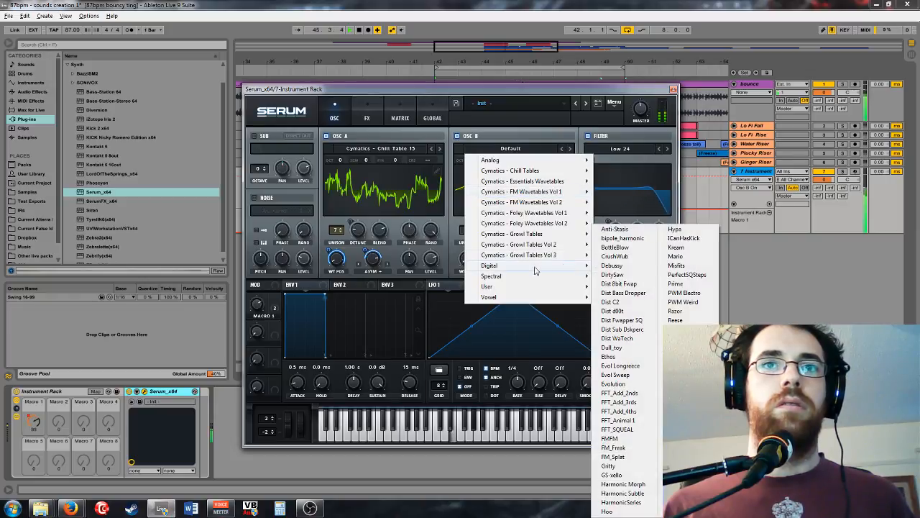
{"action": "left_click", "coordinate": [621, 338]}
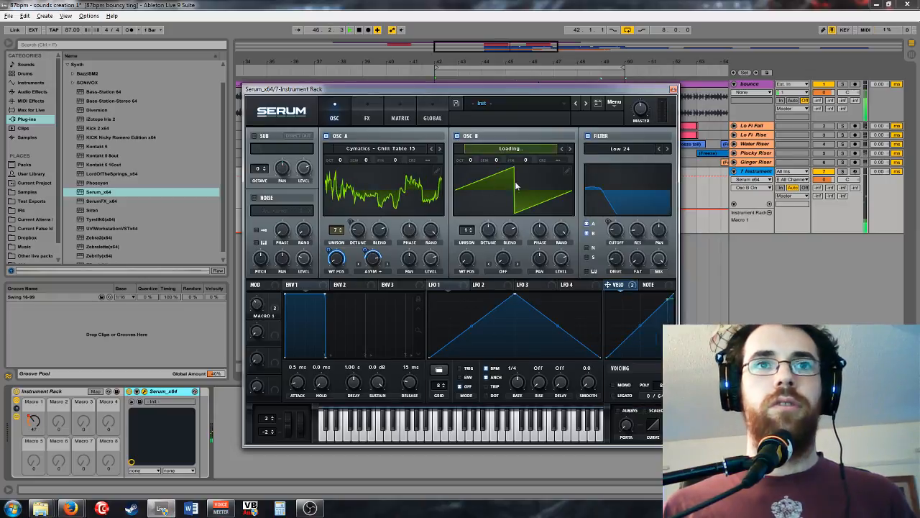
Step: Set oscillator B to octave +1 and 7 unison voices, with Macro 1 modulating its unison detune by about 48
{"action": "left_click_drag", "start_coordinate": [466, 258], "coordinate": [500, 235]}
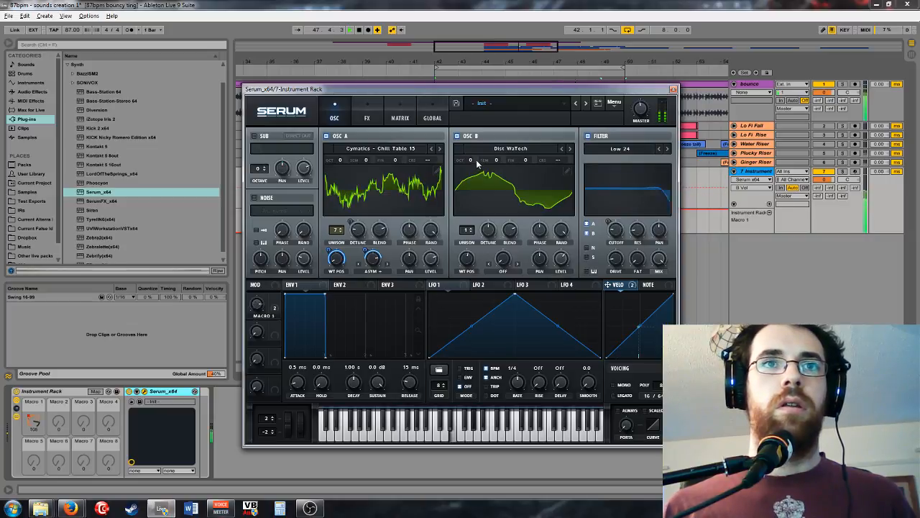
{"action": "left_click_drag", "start_coordinate": [476, 165], "coordinate": [454, 178]}
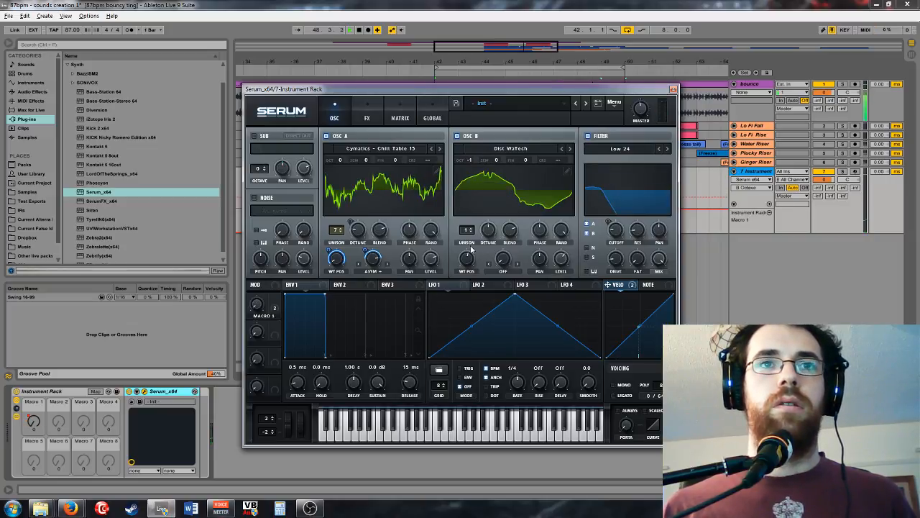
{"action": "left_click_drag", "start_coordinate": [467, 229], "coordinate": [485, 189]}
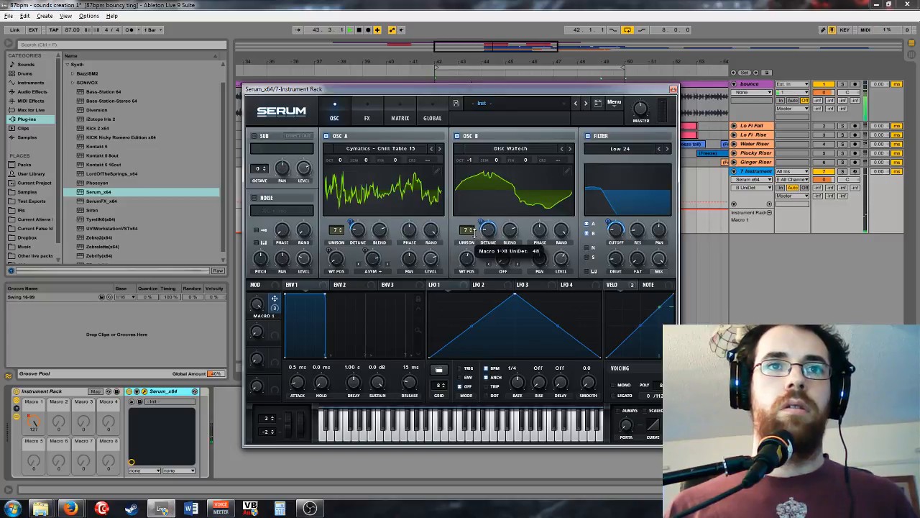
{"action": "left_click", "coordinate": [469, 161]}
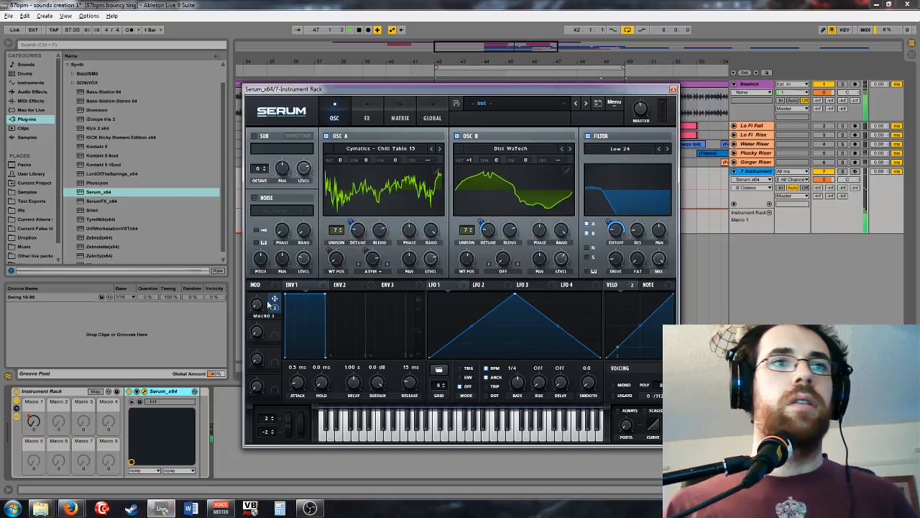
Step: Modulate the levels of oscillators A and B with Macro 1 and adjust the master volume
{"action": "left_click", "coordinate": [433, 261]}
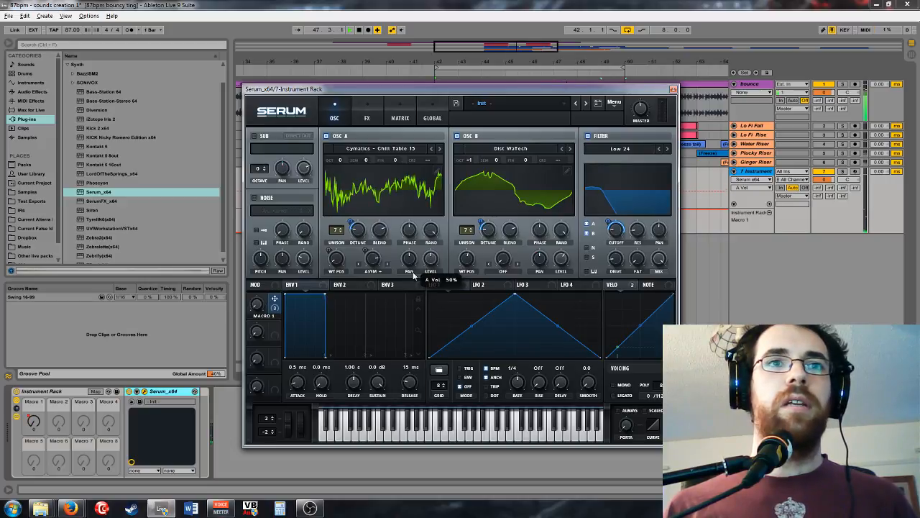
{"action": "left_click", "coordinate": [561, 258]}
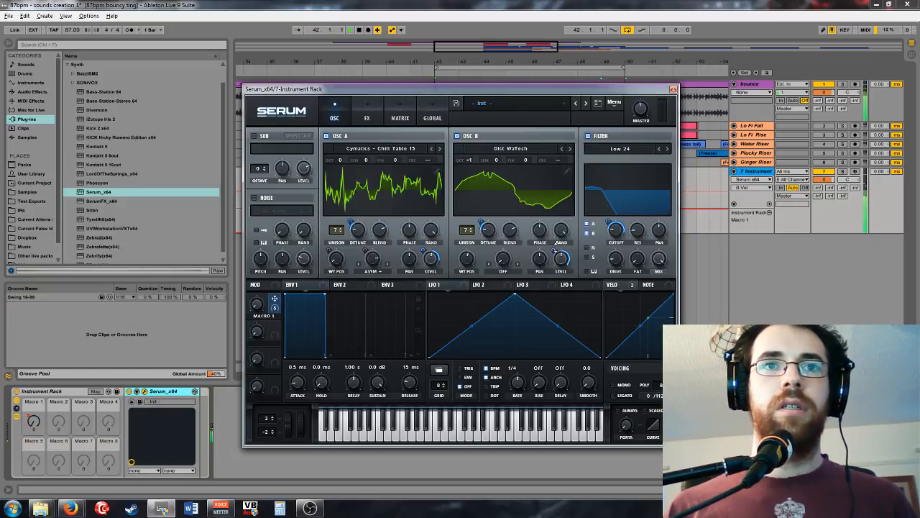
{"action": "left_click", "coordinate": [640, 115]}
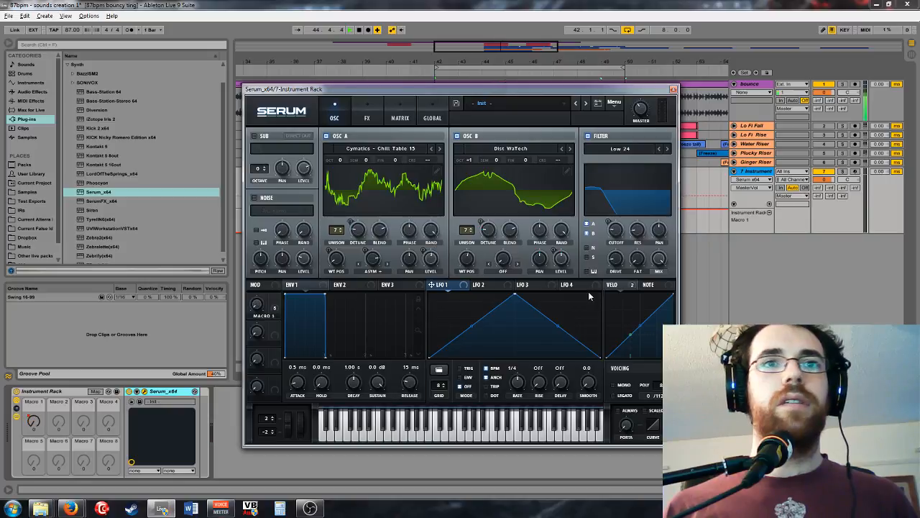
Step: Modulate oscillator B's wavetable position with velocity by about -90, and set its warp mode to Bend + with velocity driving the warp amount
{"action": "left_click_drag", "start_coordinate": [467, 260], "coordinate": [491, 207]}
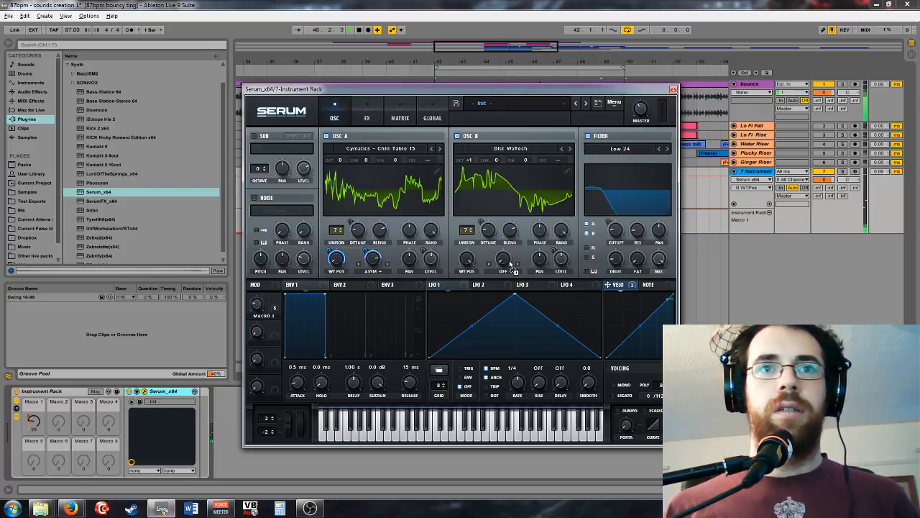
{"action": "left_click_drag", "start_coordinate": [511, 265], "coordinate": [449, 287]}
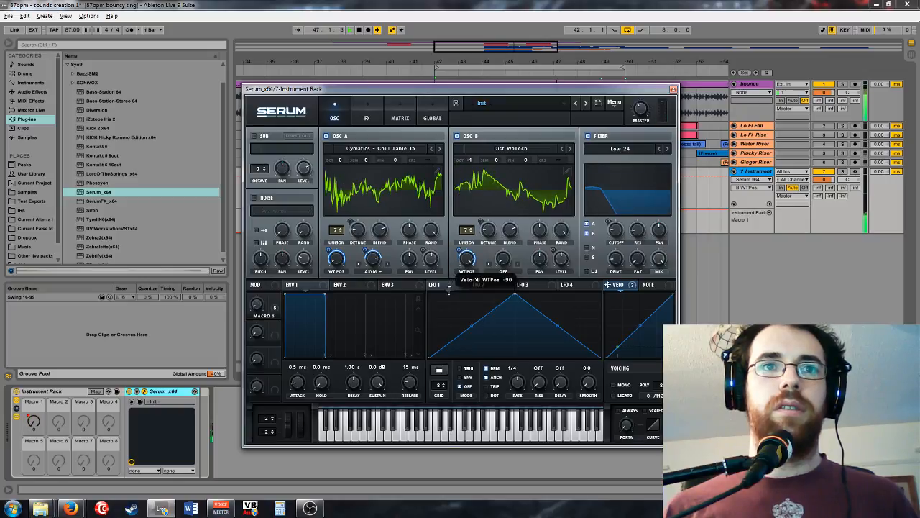
{"action": "left_click", "coordinate": [512, 271]}
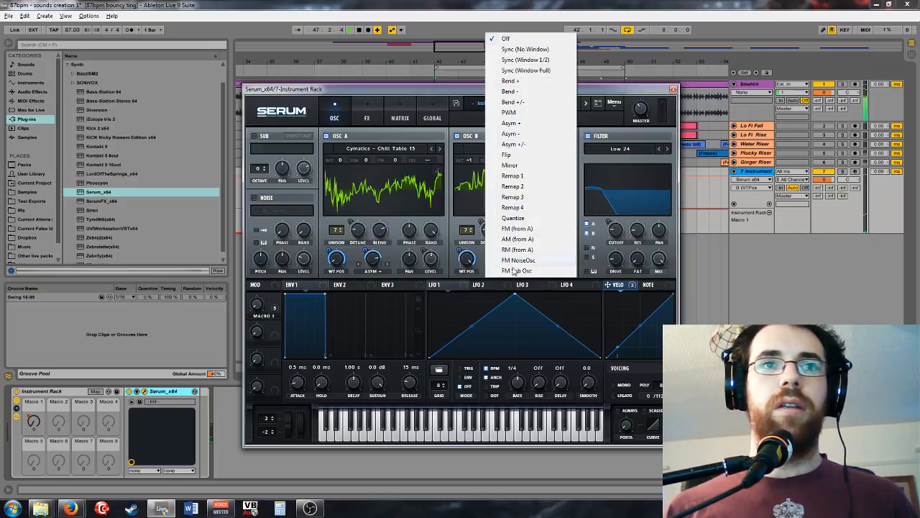
{"action": "left_click", "coordinate": [529, 81]}
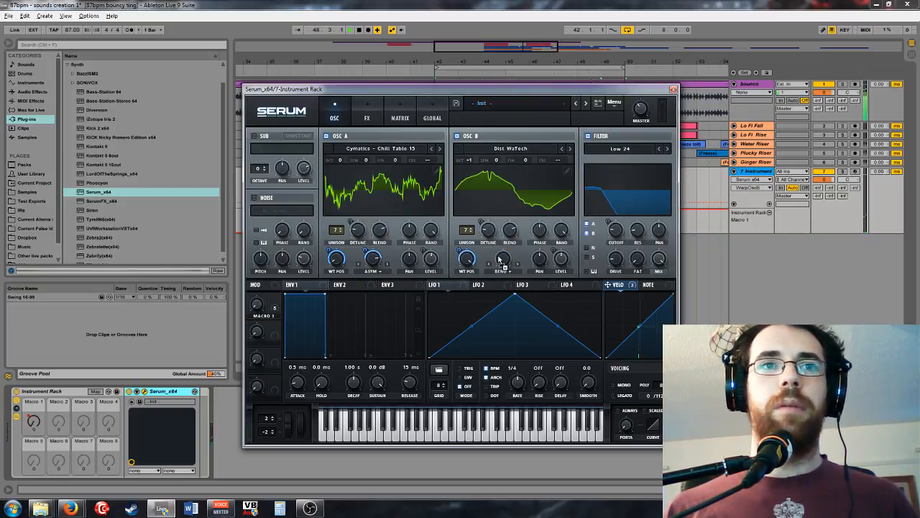
{"action": "left_click_drag", "start_coordinate": [502, 263], "coordinate": [502, 264]}
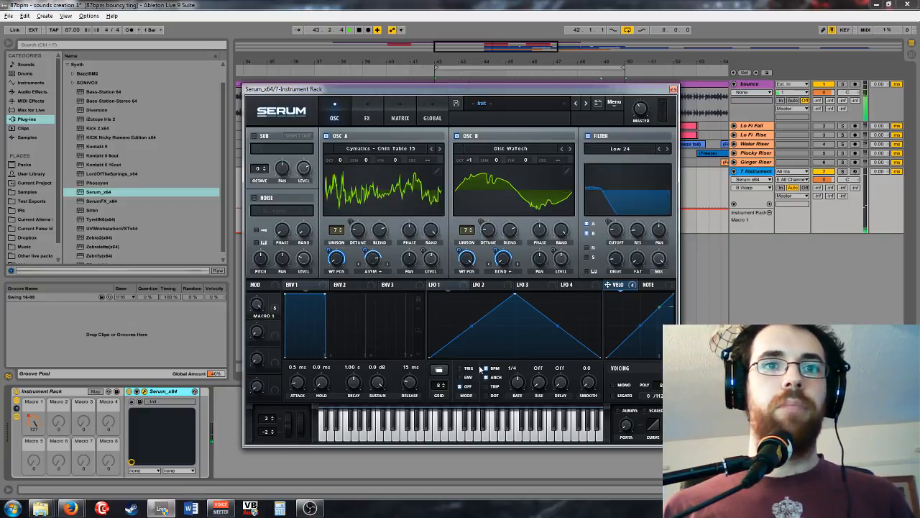
Step: Set LFO 1 to an unsynced rate of 6.9 Hz, modulate both oscillators' levels with it, and check the routing in the modulation matrix
{"action": "left_click_drag", "start_coordinate": [517, 382], "coordinate": [516, 389]}
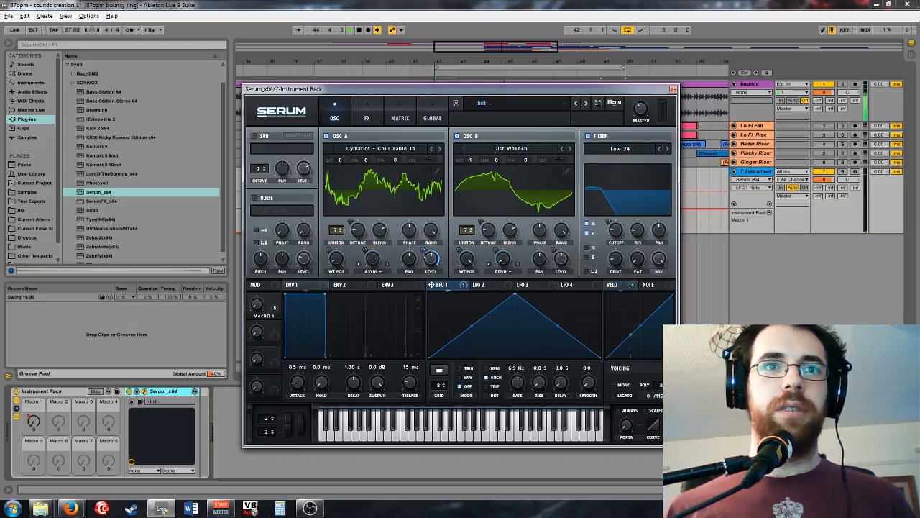
{"action": "left_click_drag", "start_coordinate": [431, 284], "coordinate": [548, 260]}
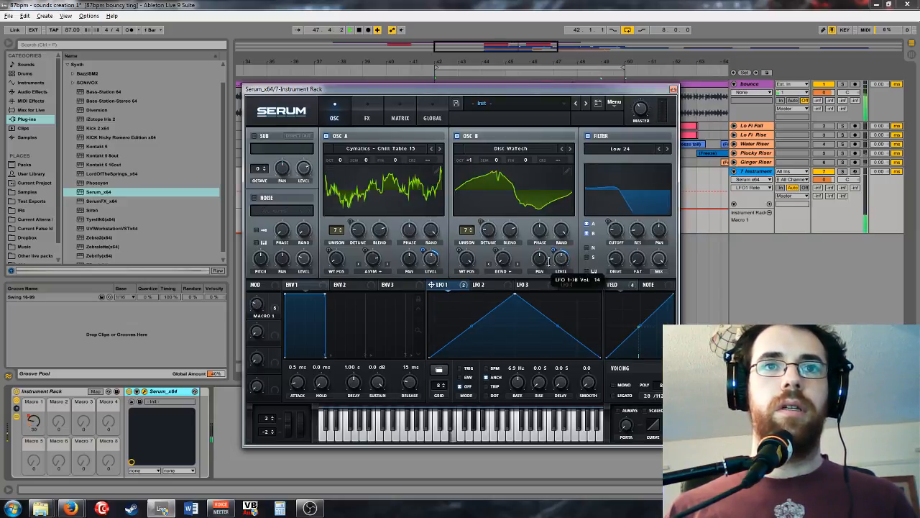
{"action": "left_click", "coordinate": [399, 117]}
{"action": "scroll", "coordinate": [500, 241], "scroll_direction": "down", "scroll_amount": 1}
{"action": "scroll", "coordinate": [500, 240], "scroll_direction": "down", "scroll_amount": 6}
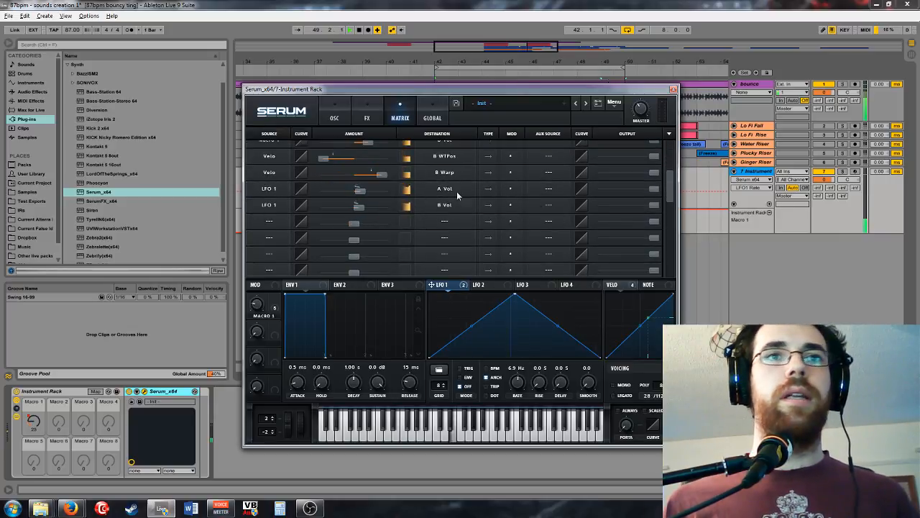
{"action": "left_click", "coordinate": [341, 116]}
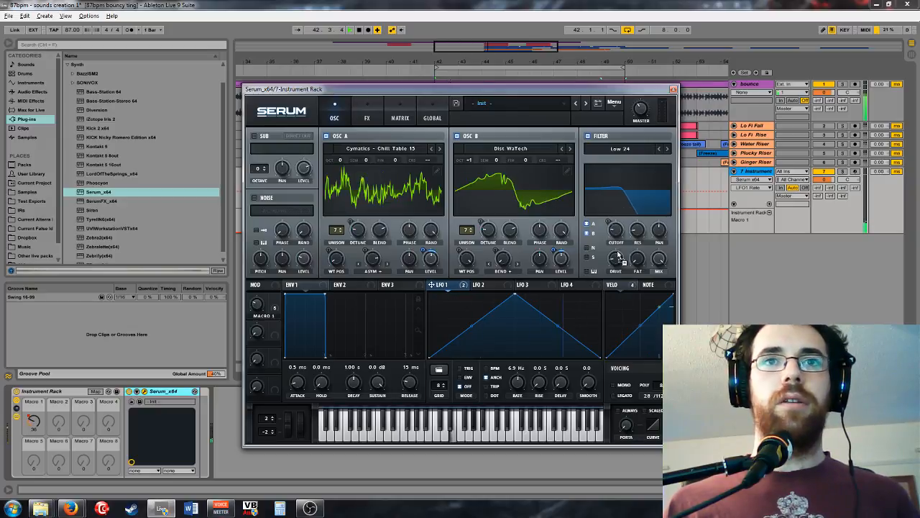
Step: Modulate the filter cutoff with LFO 1 by about 10 and check the routing in the modulation matrix
{"action": "left_click_drag", "start_coordinate": [618, 257], "coordinate": [615, 230]}
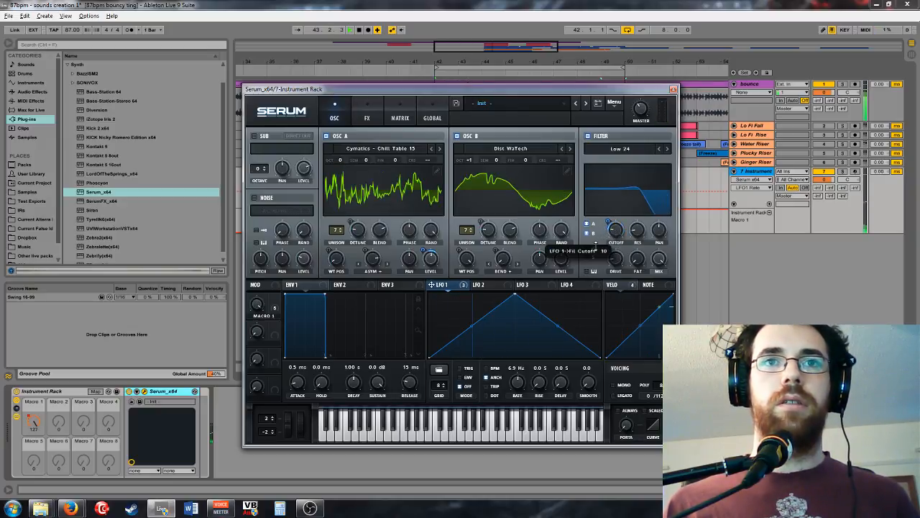
{"action": "left_click", "coordinate": [399, 115]}
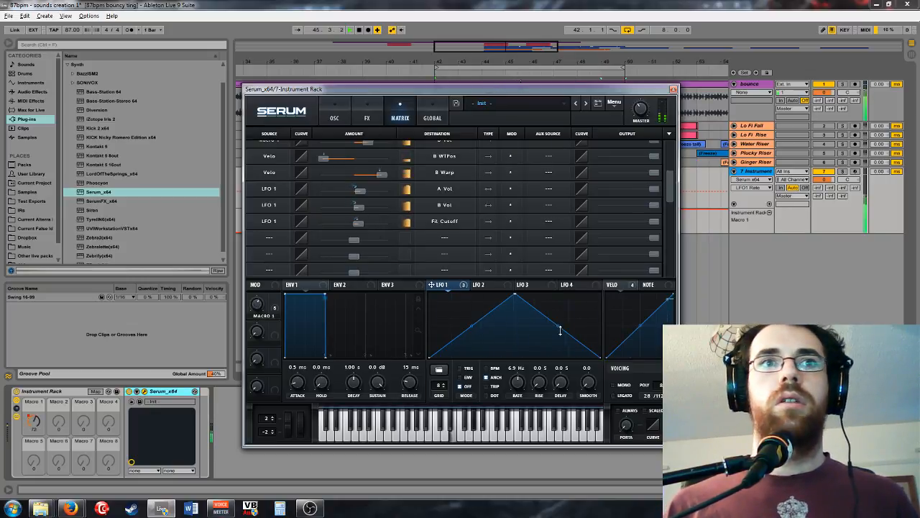
{"action": "left_click", "coordinate": [328, 120]}
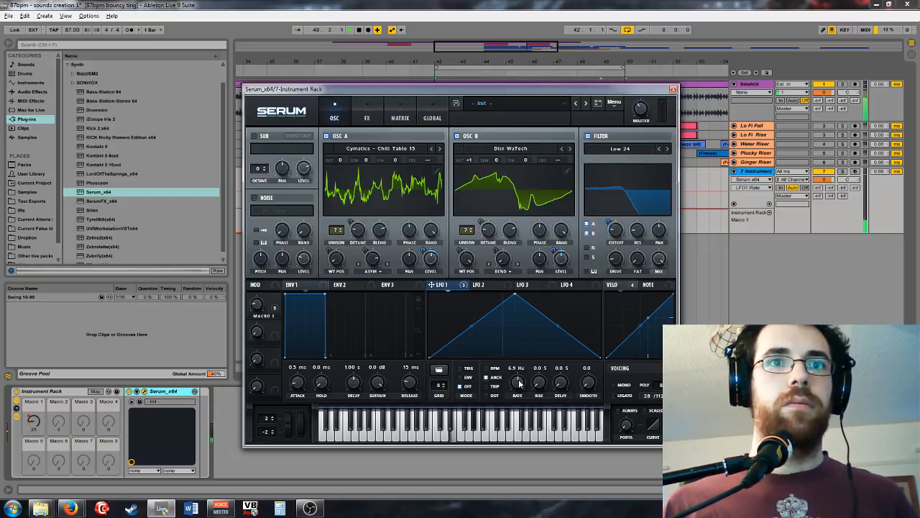
Step: Set LFO 1's rate to 4.0 Hz and modulate that rate with note velocity
{"action": "left_click_drag", "start_coordinate": [517, 378], "coordinate": [515, 389]}
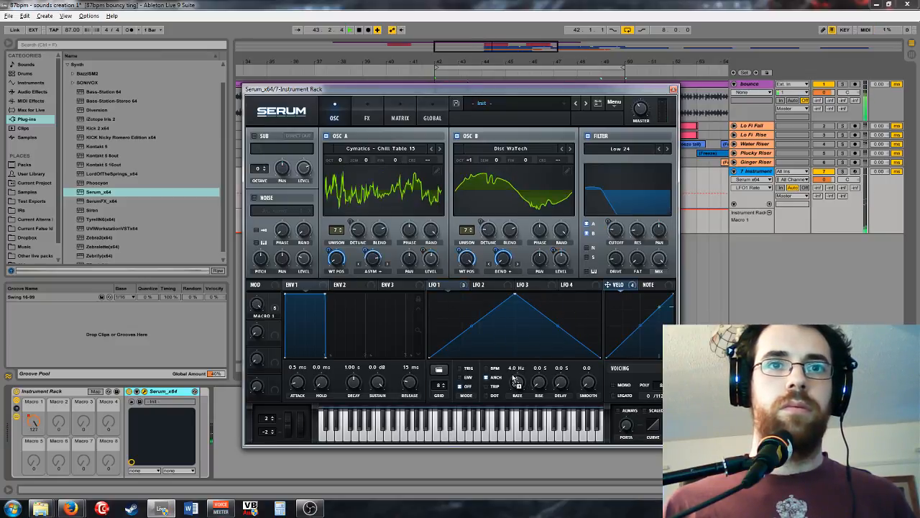
{"action": "left_click_drag", "start_coordinate": [515, 381], "coordinate": [514, 382]}
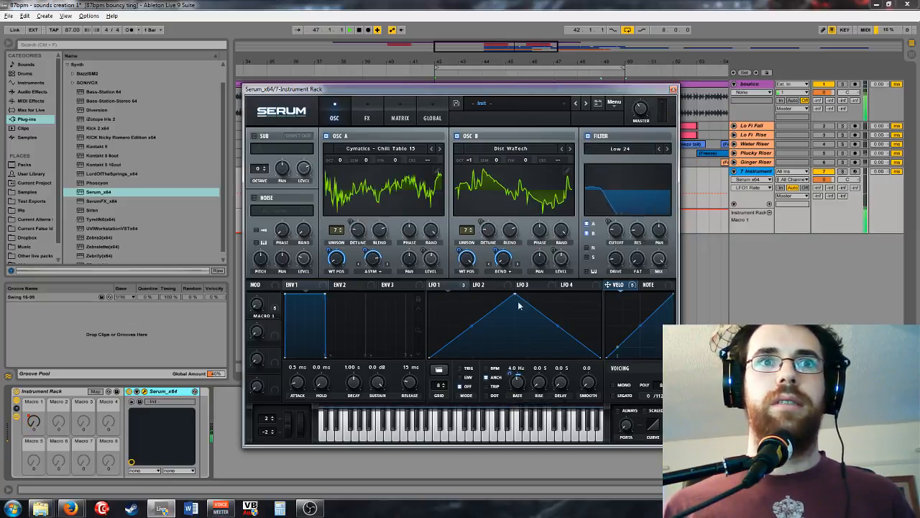
Step: Enable Serum's Distortion effect and set its type to Rectify
{"action": "left_click", "coordinate": [367, 119]}
{"action": "left_click", "coordinate": [257, 152]}
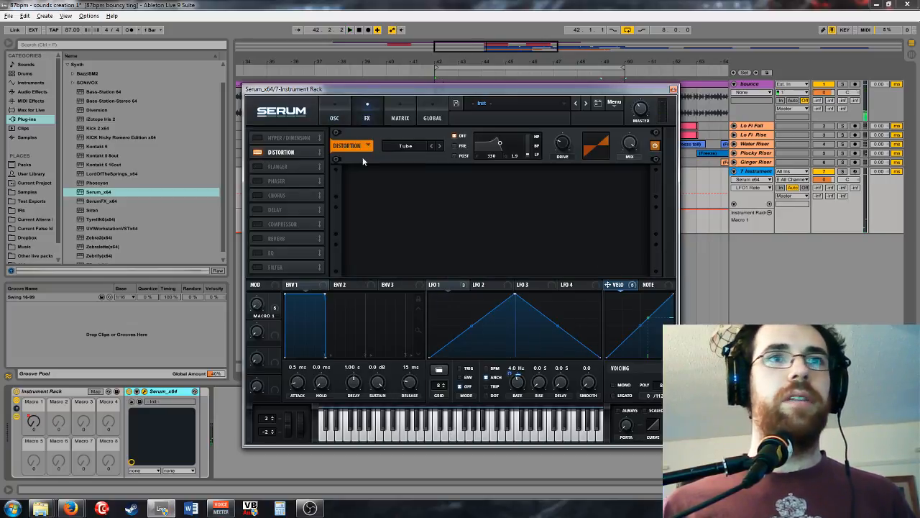
{"action": "left_click", "coordinate": [404, 147]}
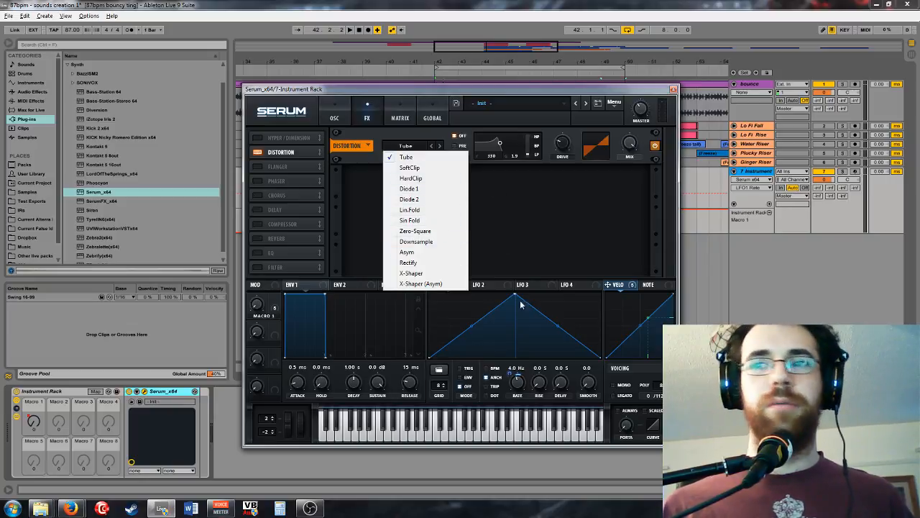
{"action": "left_click", "coordinate": [433, 263]}
Step: Lower the distortion's mix, restart playback and adjust its drive to about 25%
{"action": "left_click_drag", "start_coordinate": [629, 141], "coordinate": [618, 205]}
{"action": "key", "text": "space"}
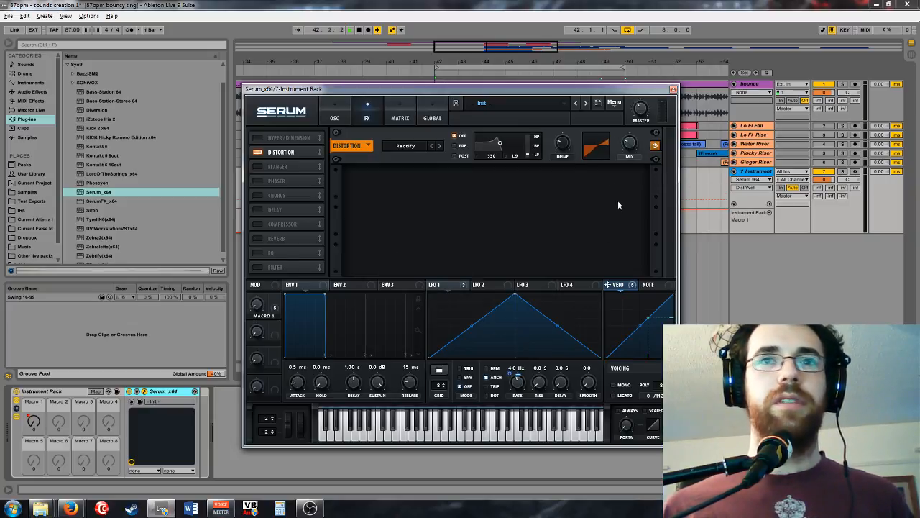
{"action": "left_click_drag", "start_coordinate": [558, 143], "coordinate": [570, 157]}
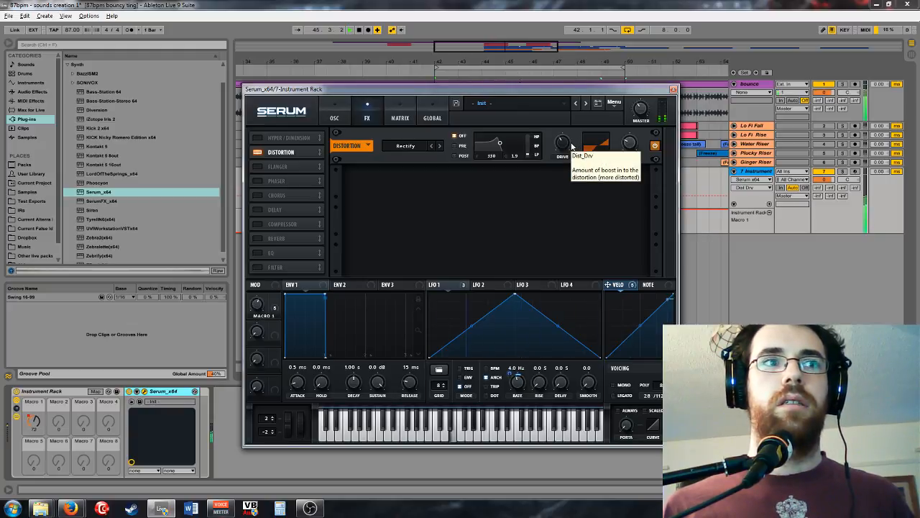
{"action": "left_click", "coordinate": [563, 150]}
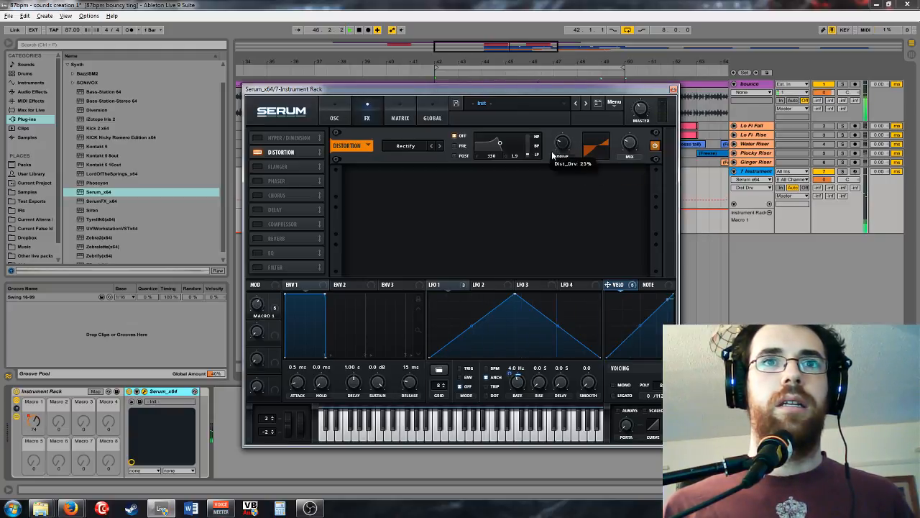
Step: Try the X-Shaper and Zero-Square distortion types, adjusting the Zero-Square drive to about 22%
{"action": "left_click", "coordinate": [419, 148]}
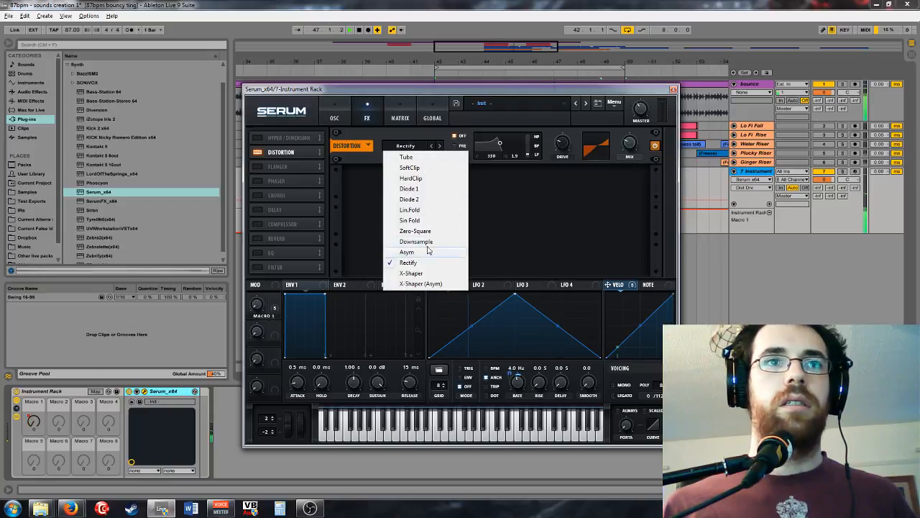
{"action": "left_click", "coordinate": [423, 273]}
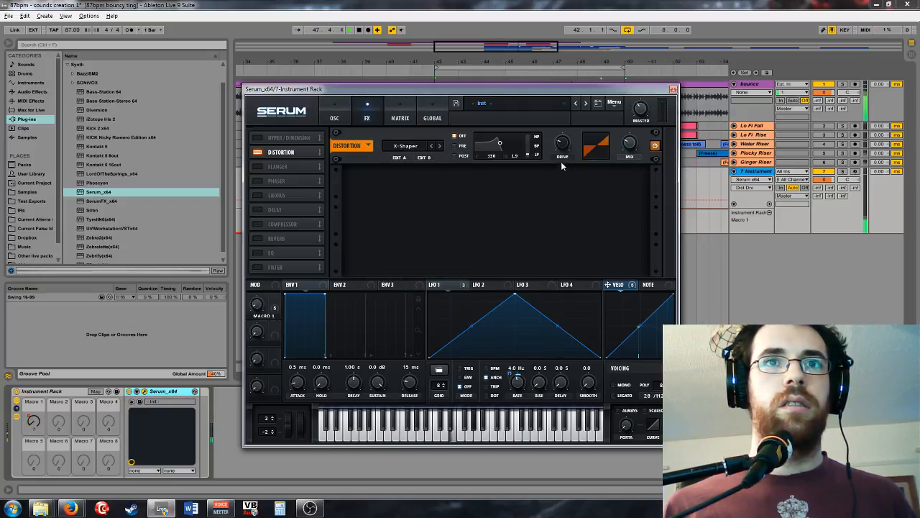
{"action": "left_click", "coordinate": [413, 147]}
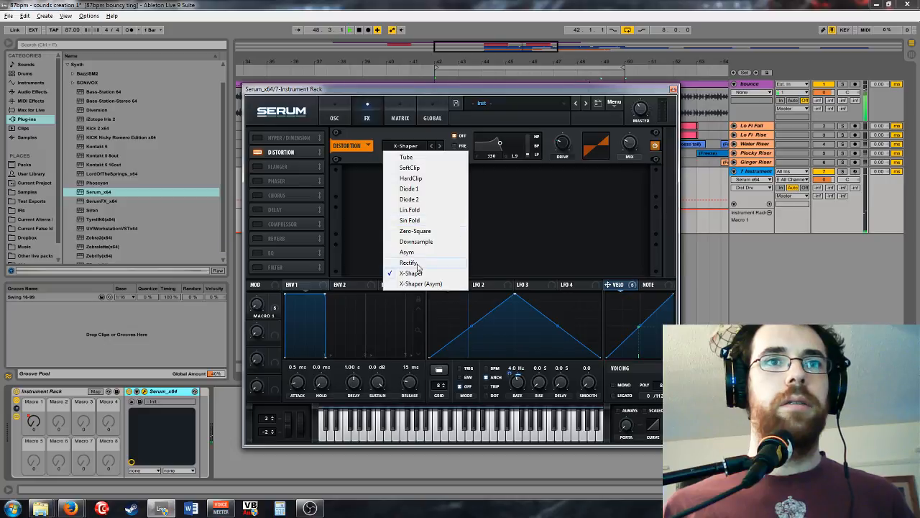
{"action": "left_click", "coordinate": [435, 233]}
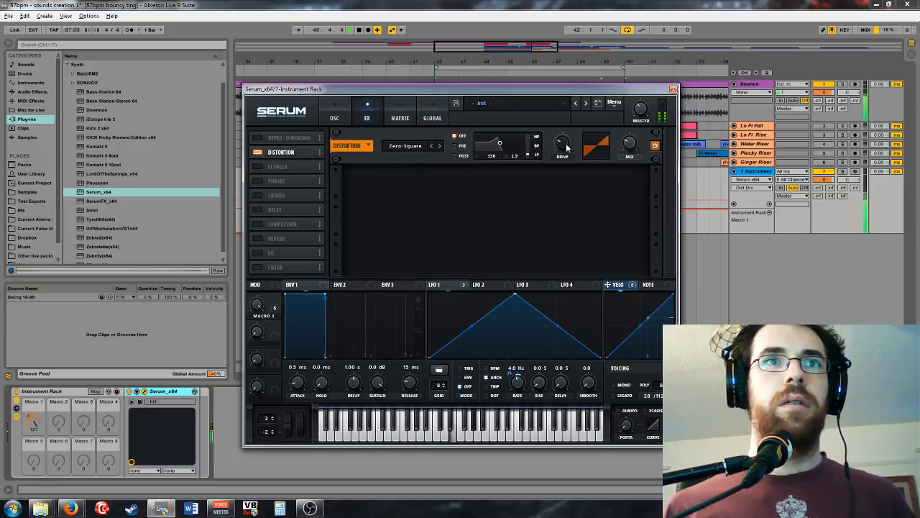
{"action": "mouse_move", "coordinate": [568, 148]}
{"action": "left_mouse_down"}
{"action": "mouse_move", "coordinate": [582, 139]}
{"action": "mouse_move", "coordinate": [570, 148]}
{"action": "left_mouse_up"}
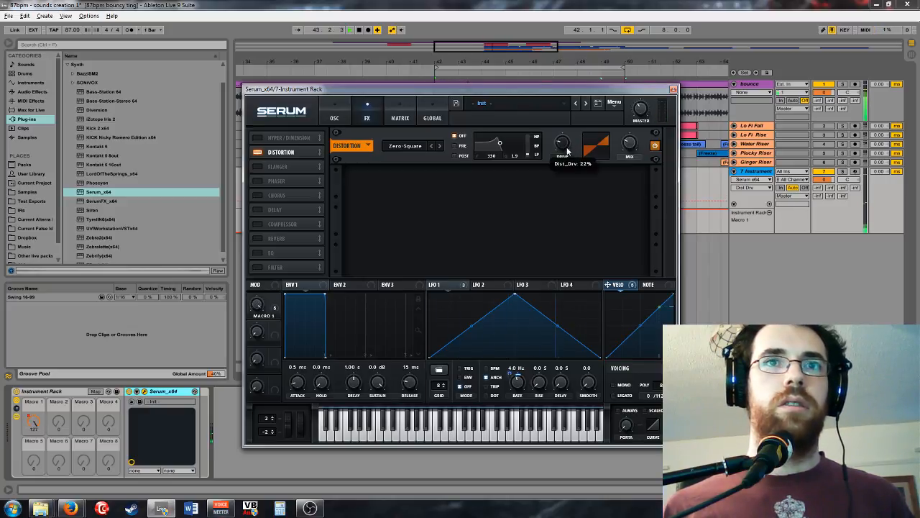
Step: Switch the distortion to SoftClip, with its mix at about 47% and its drive at about 57%
{"action": "left_click_drag", "start_coordinate": [630, 143], "coordinate": [654, 132]}
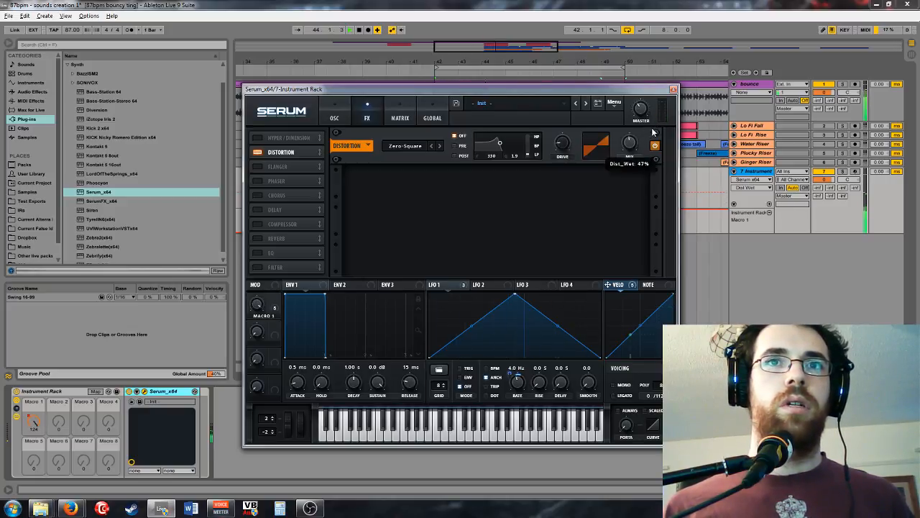
{"action": "left_click", "coordinate": [408, 148]}
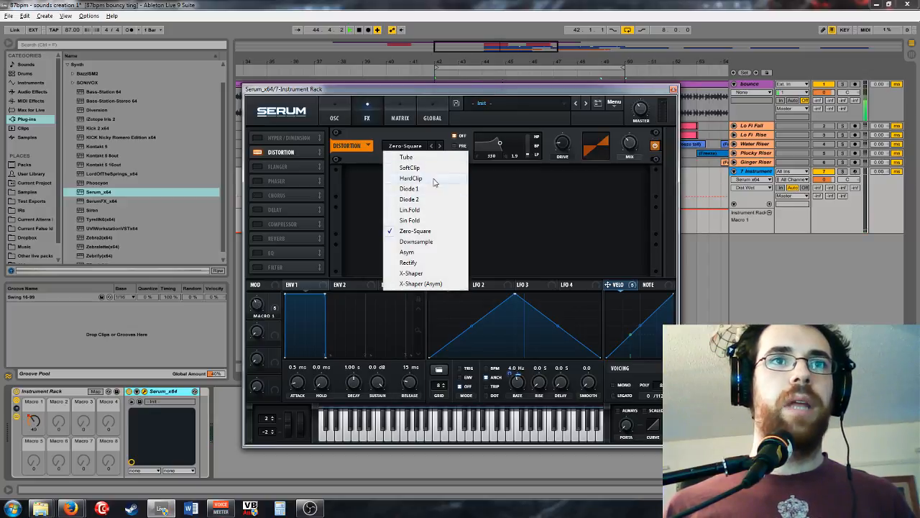
{"action": "left_click", "coordinate": [430, 168]}
{"action": "left_click_drag", "start_coordinate": [564, 148], "coordinate": [557, 146]}
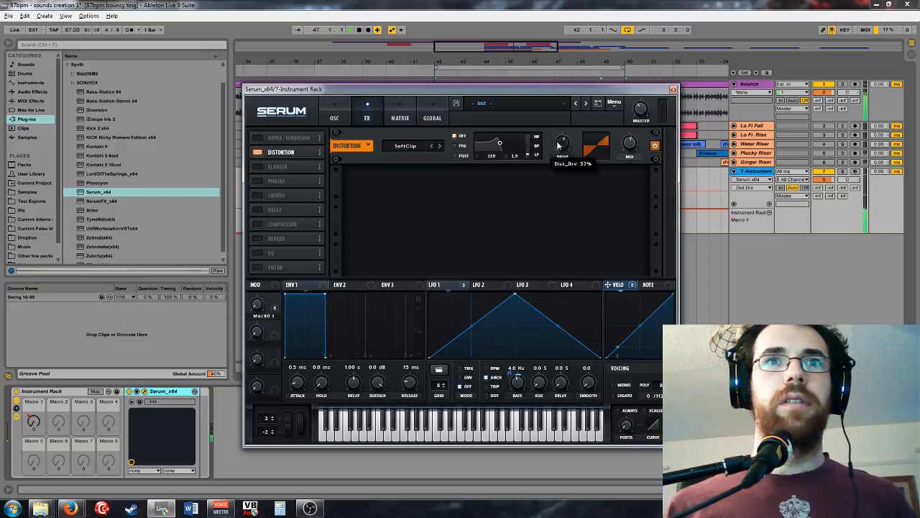
{"action": "left_click", "coordinate": [630, 144]}
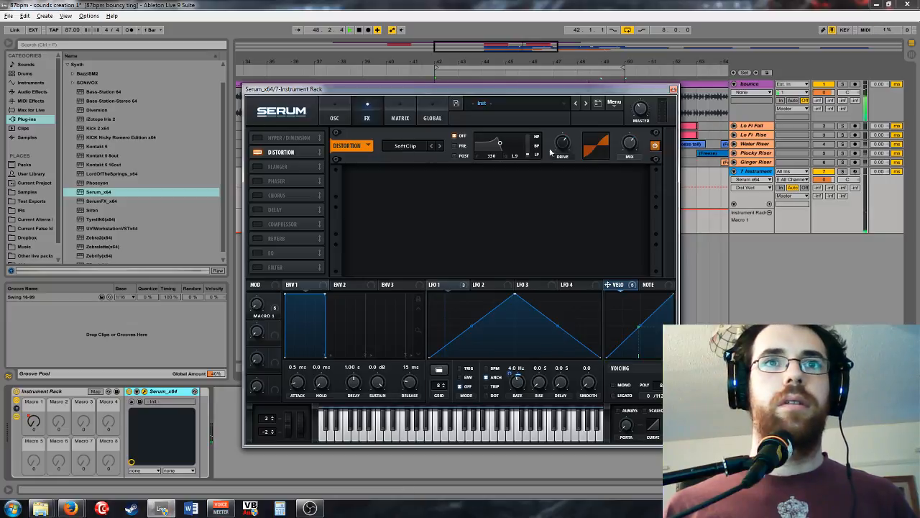
{"action": "left_click", "coordinate": [558, 149]}
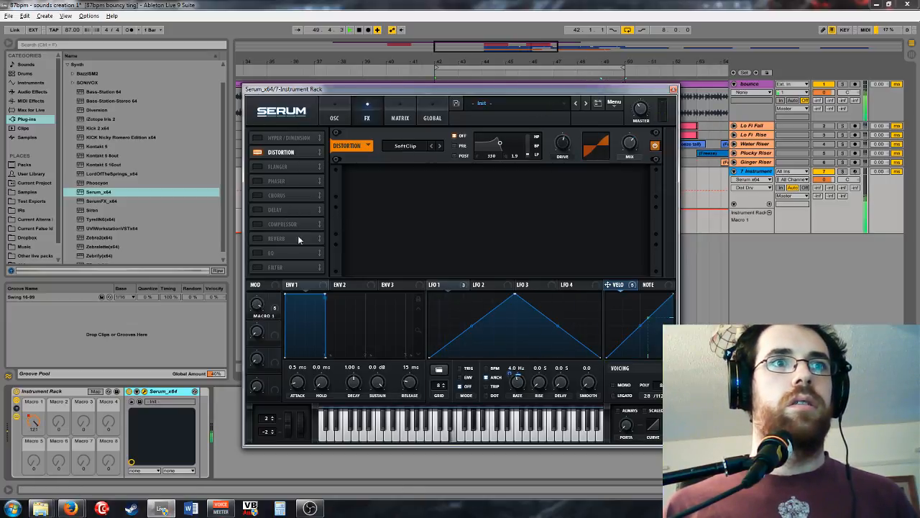
Step: Enable Serum's Filter effect after the distortion and set its type to Notch 24
{"action": "left_click", "coordinate": [261, 267]}
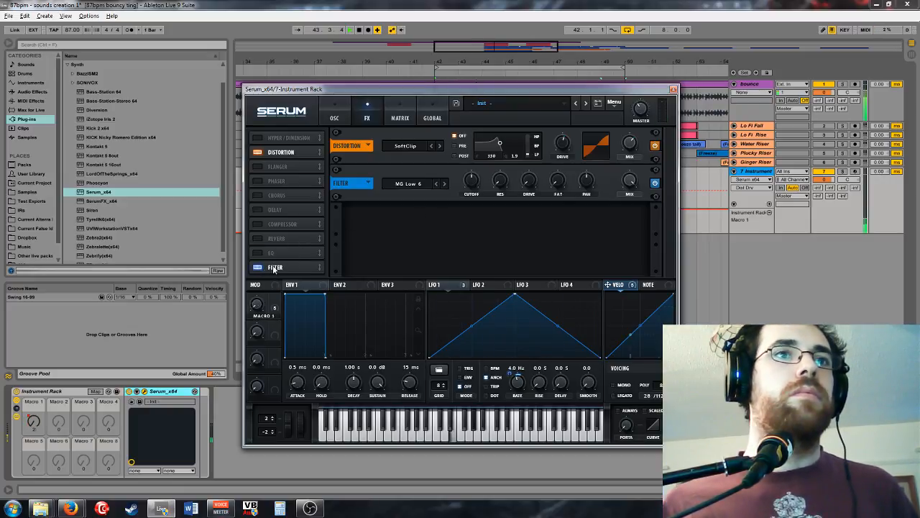
{"action": "left_click", "coordinate": [413, 181]}
{"action": "mouse_move", "coordinate": [414, 195]}
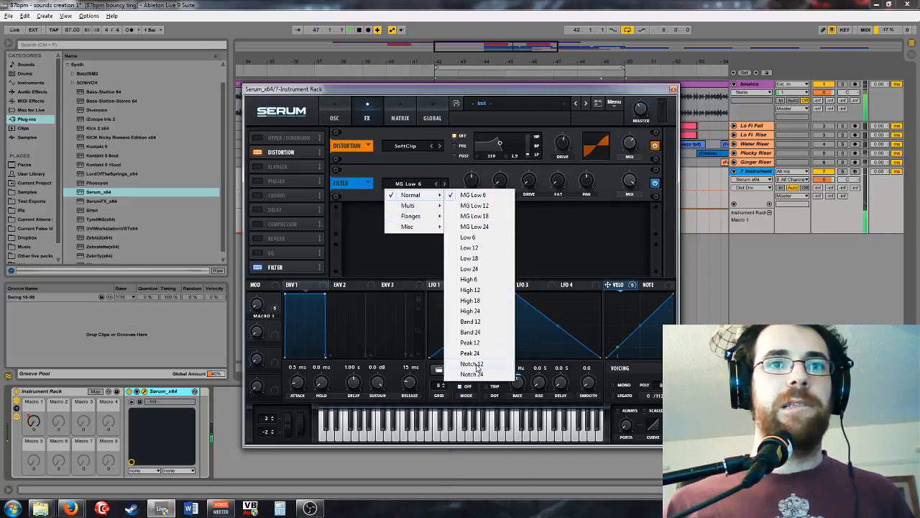
{"action": "left_click", "coordinate": [471, 374]}
Step: Adjust the notch filter's cutoff and modulate it with Macro 1
{"action": "left_click_drag", "start_coordinate": [466, 182], "coordinate": [482, 181]}
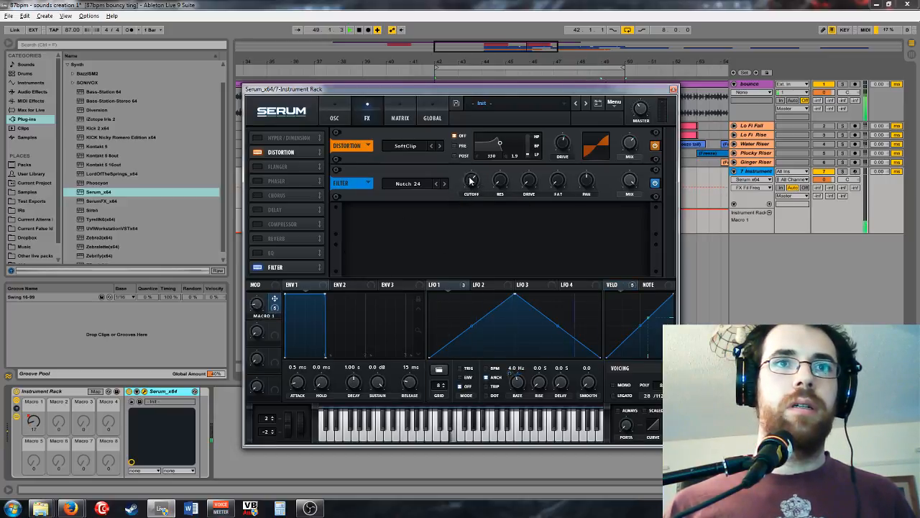
{"action": "left_click_drag", "start_coordinate": [279, 300], "coordinate": [455, 201]}
{"action": "left_click", "coordinate": [502, 187]}
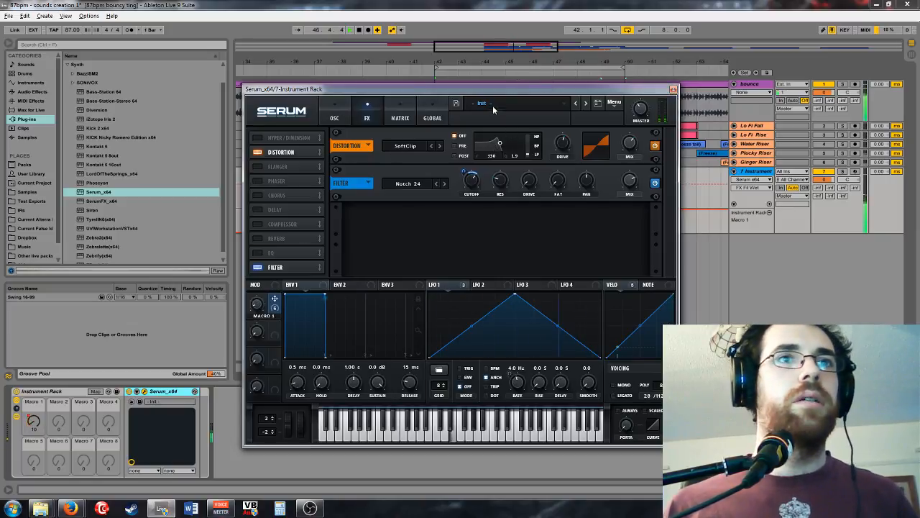
{"action": "left_click", "coordinate": [341, 117]}
{"action": "left_click", "coordinate": [367, 114]}
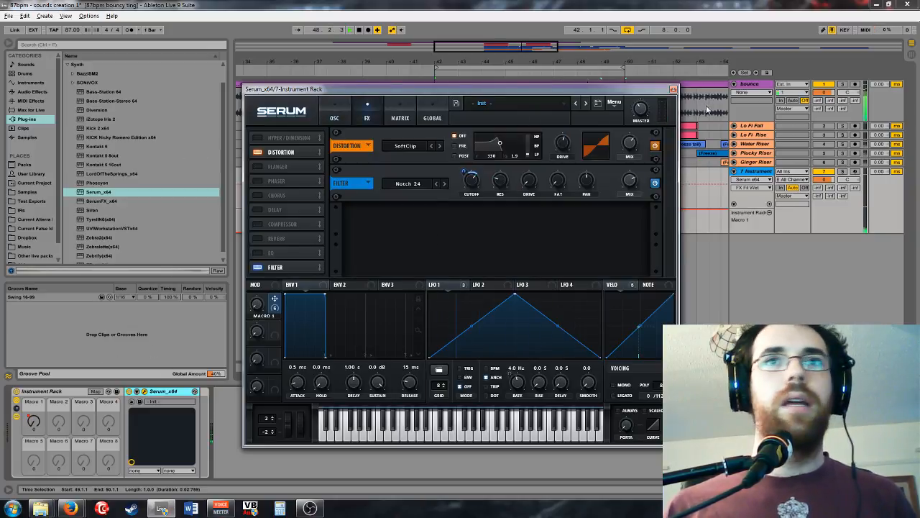
Step: Close the Serum window and browse the FX plug-ins folder for further effects
{"action": "left_click", "coordinate": [674, 89]}
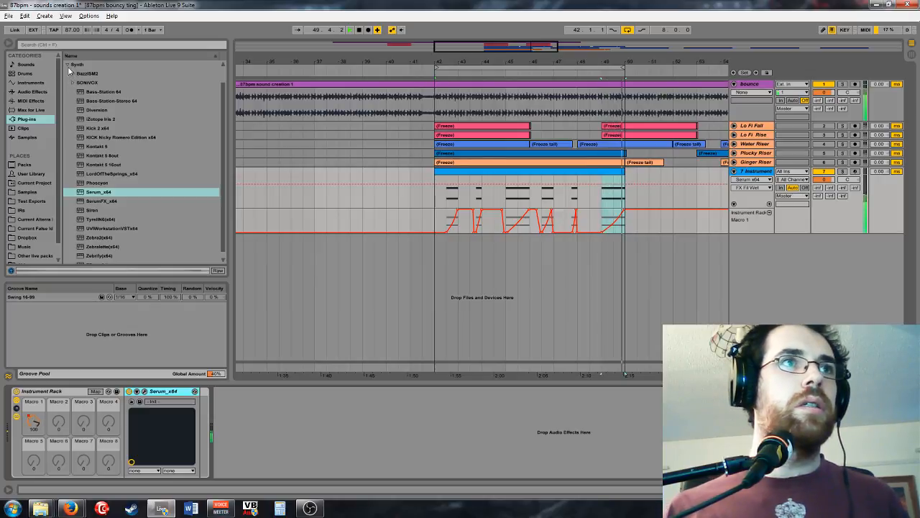
{"action": "scroll", "coordinate": [122, 95], "scroll_direction": "up", "scroll_amount": 2}
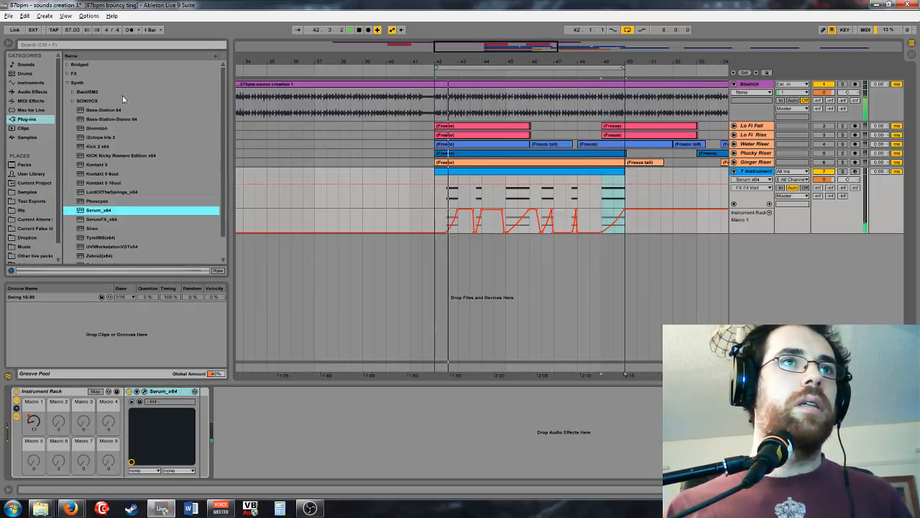
{"action": "left_click", "coordinate": [78, 83]}
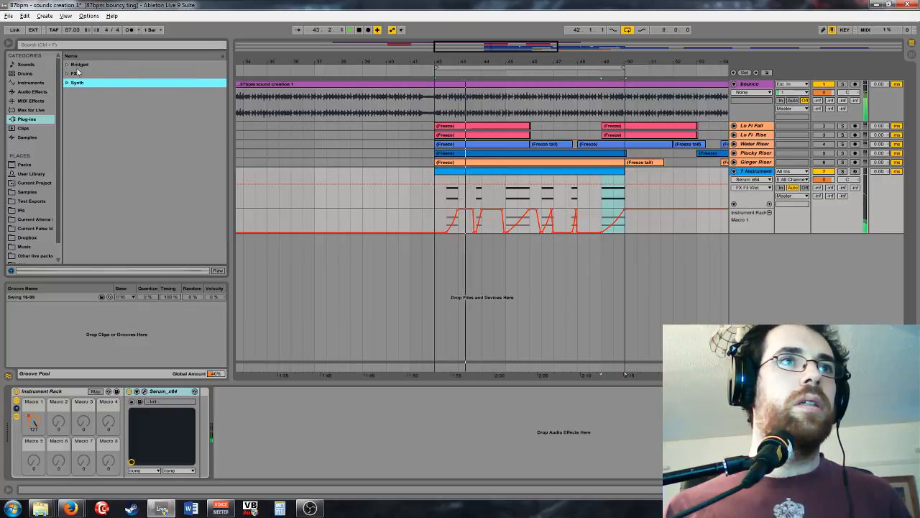
{"action": "left_click", "coordinate": [75, 73]}
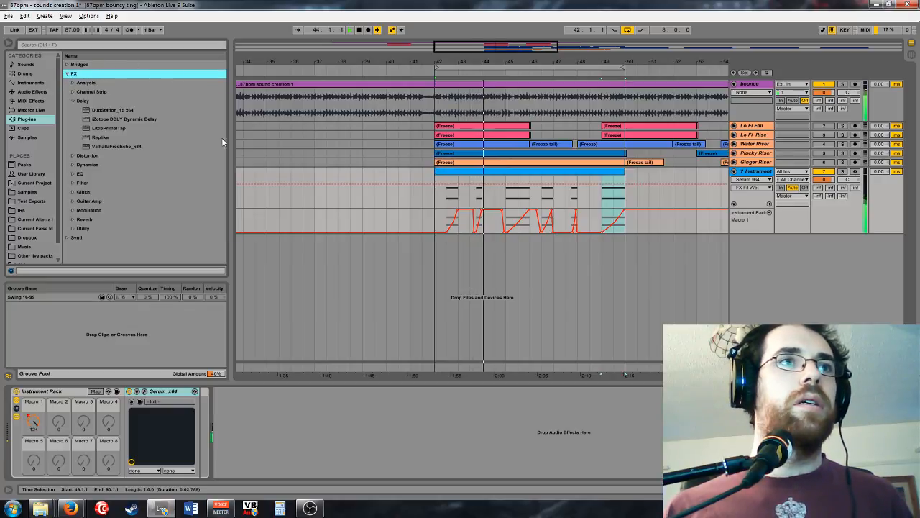
Step: Stop playback and rename the instrument rack as WOBBLY CHORD 1
{"action": "left_click", "coordinate": [44, 392]}
{"action": "key", "text": "ctrl+r"}
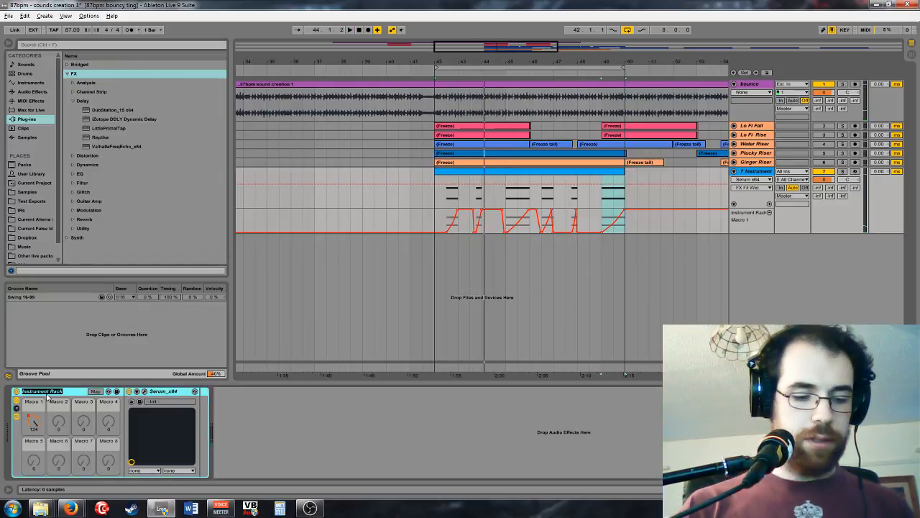
{"action": "type", "text": "W"}
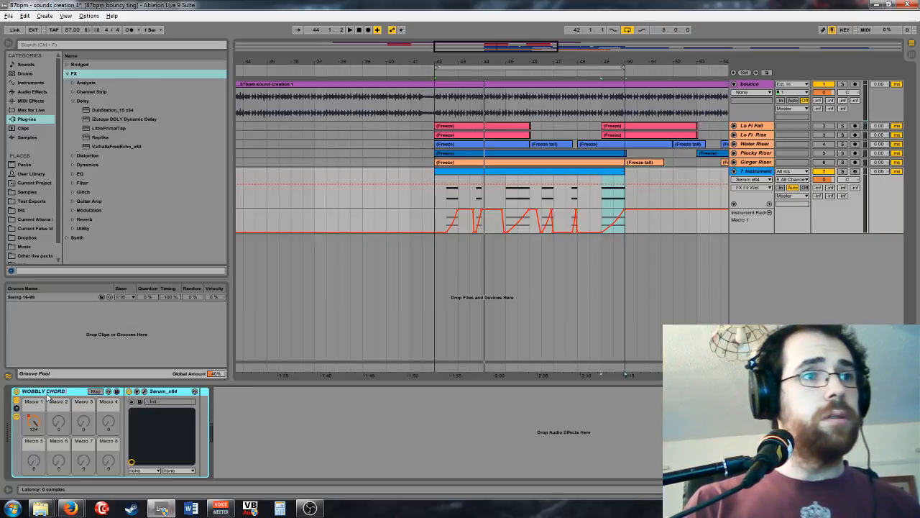
{"action": "type", "text": "OBBLY CHORD"}
{"action": "key", "text": "Return"}
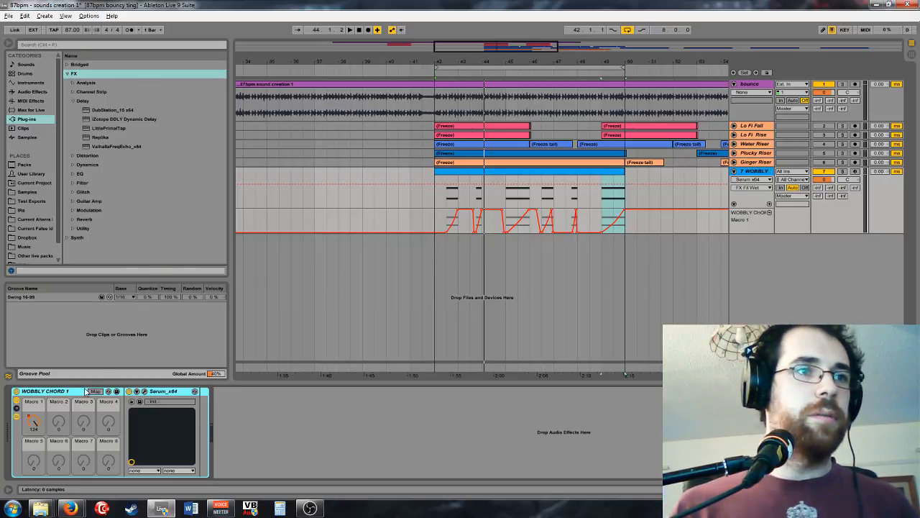
Step: Create two subfolders named Synth and Tech inside the User Library's 87BPM folder
{"action": "left_click", "coordinate": [29, 174]}
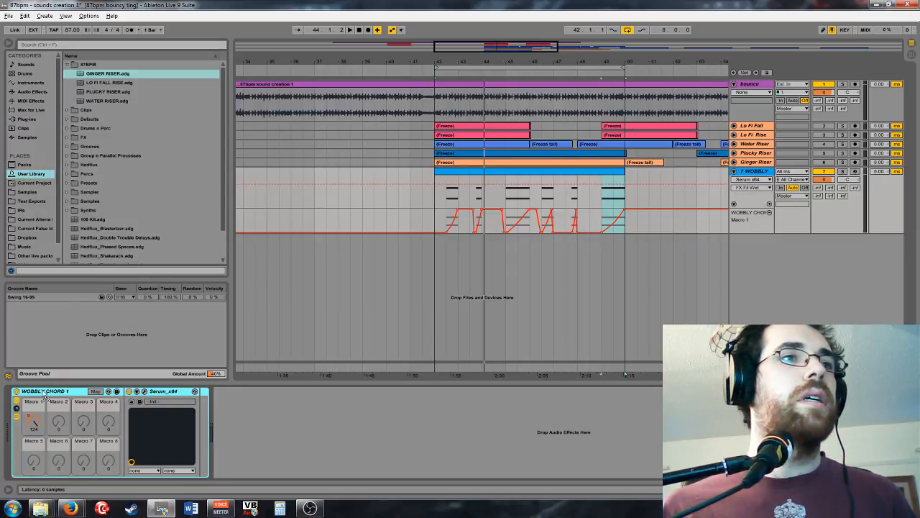
{"action": "right_click", "coordinate": [93, 64]}
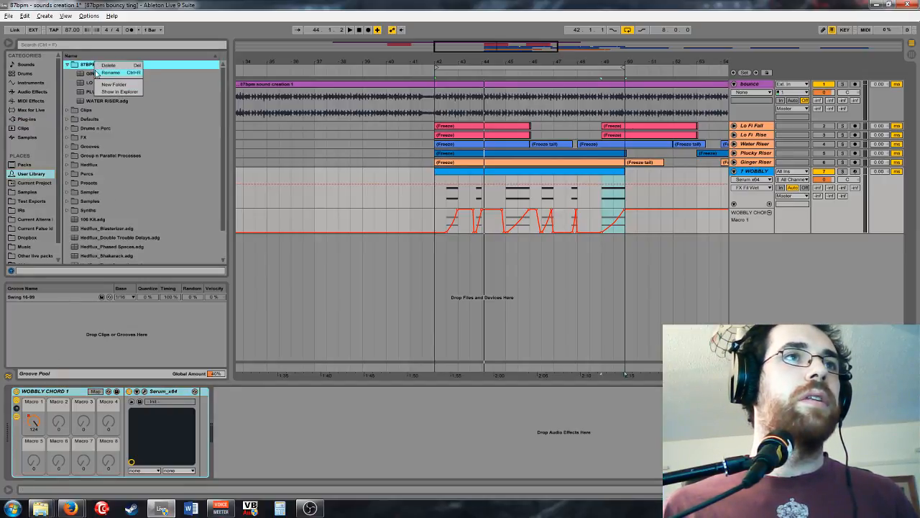
{"action": "left_click", "coordinate": [104, 86]}
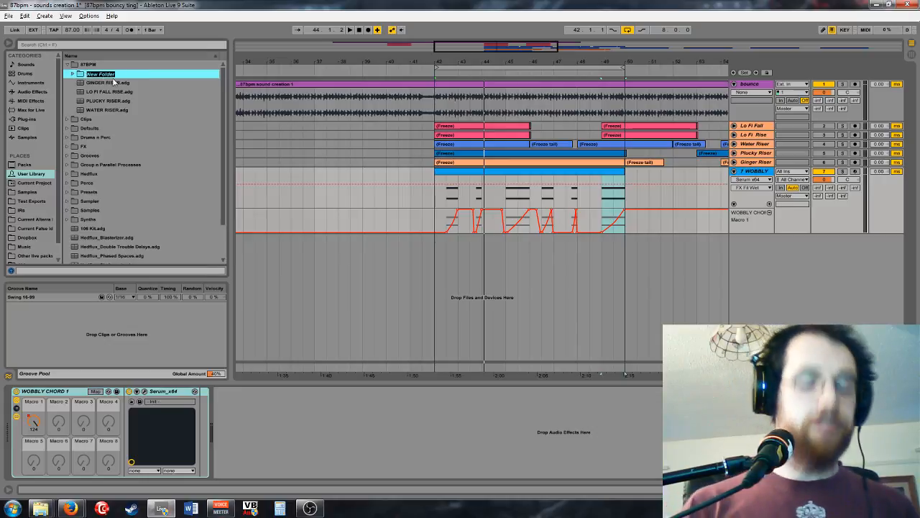
{"action": "type", "text": "Synth"}
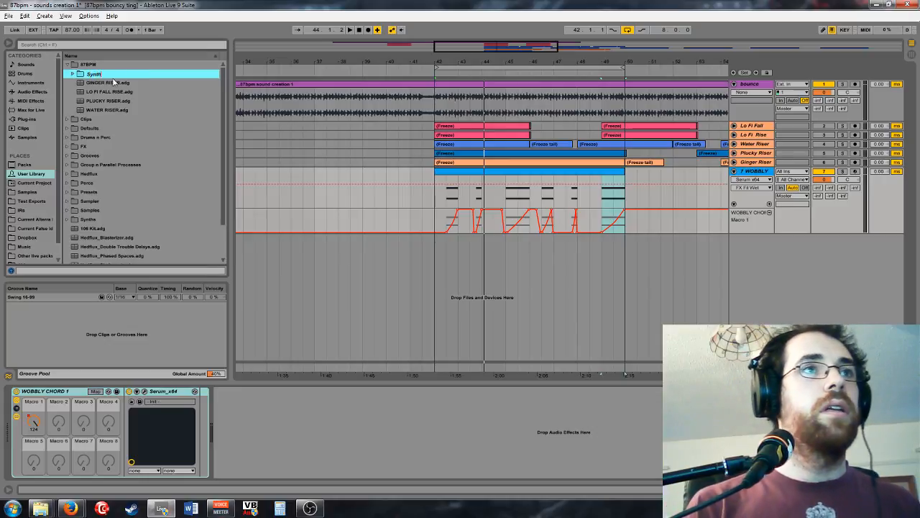
{"action": "right_click", "coordinate": [89, 66]}
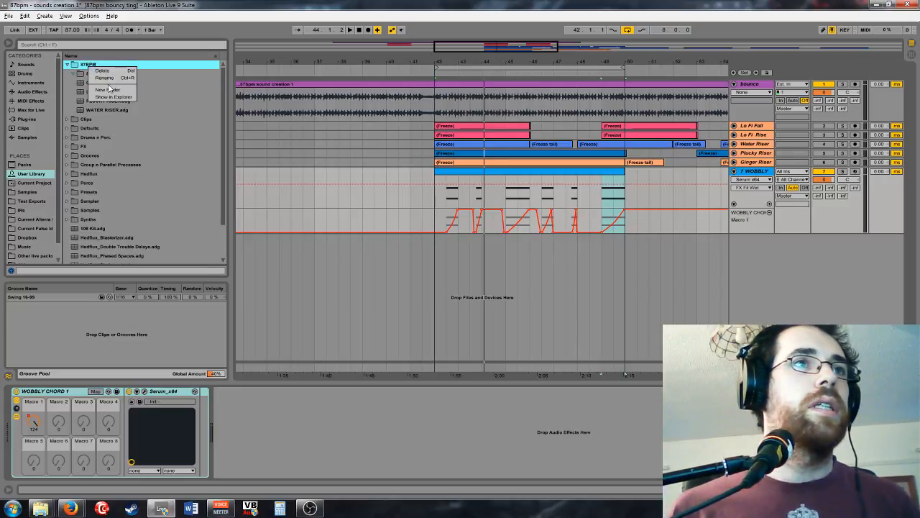
{"action": "left_click", "coordinate": [105, 92]}
{"action": "type", "text": "F"}
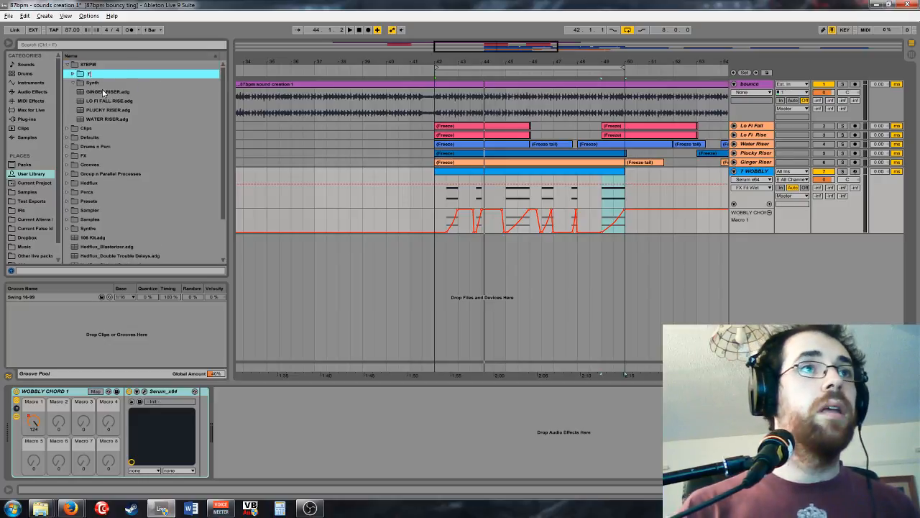
{"action": "type", "text": "ech"}
{"action": "key", "text": "Return"}
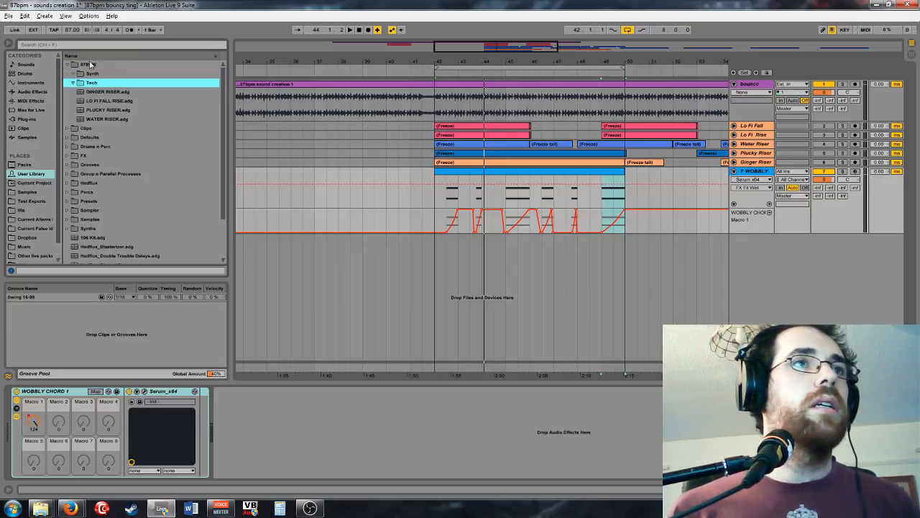
Step: Add two more subfolders named FX and Percs to the 87BPM folder
{"action": "right_click", "coordinate": [88, 65]}
{"action": "left_click", "coordinate": [104, 92]}
{"action": "type", "text": "FX"}
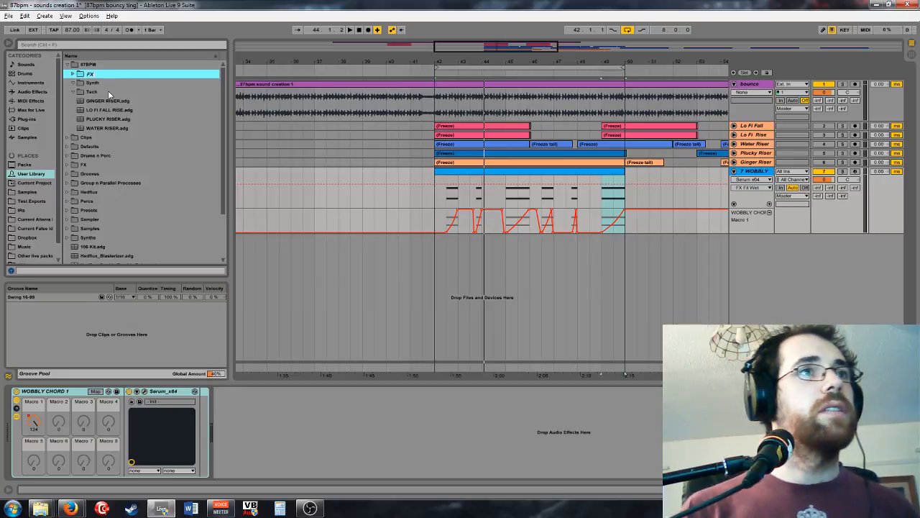
{"action": "key", "text": "Return"}
{"action": "right_click", "coordinate": [80, 64]}
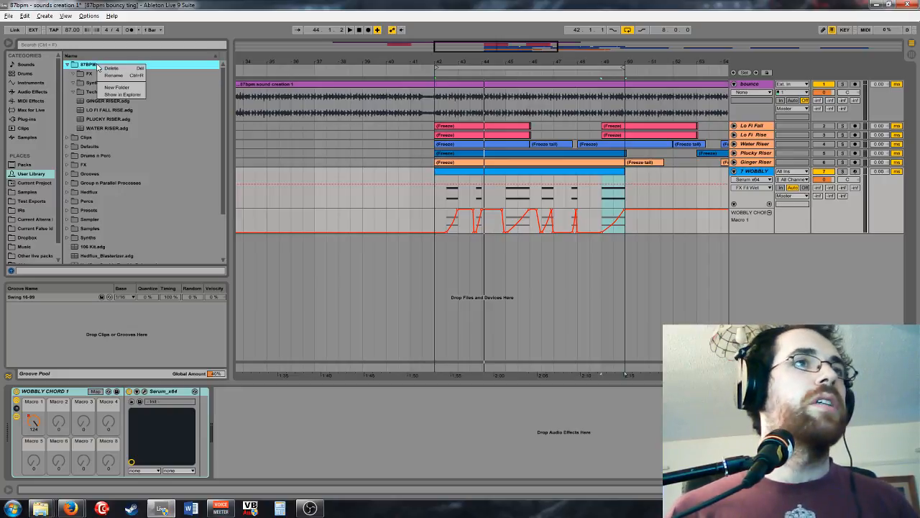
{"action": "left_click", "coordinate": [124, 84]}
{"action": "type", "text": "Perce"}
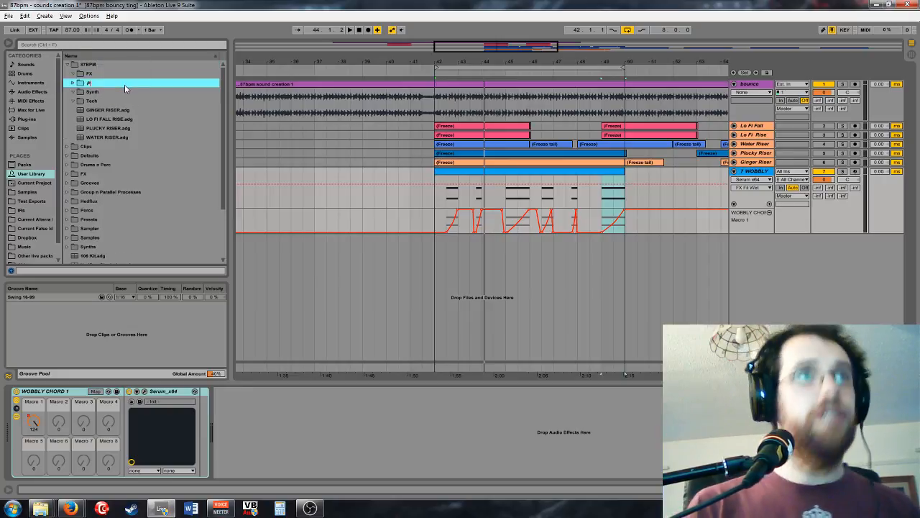
{"action": "key", "text": "Return"}
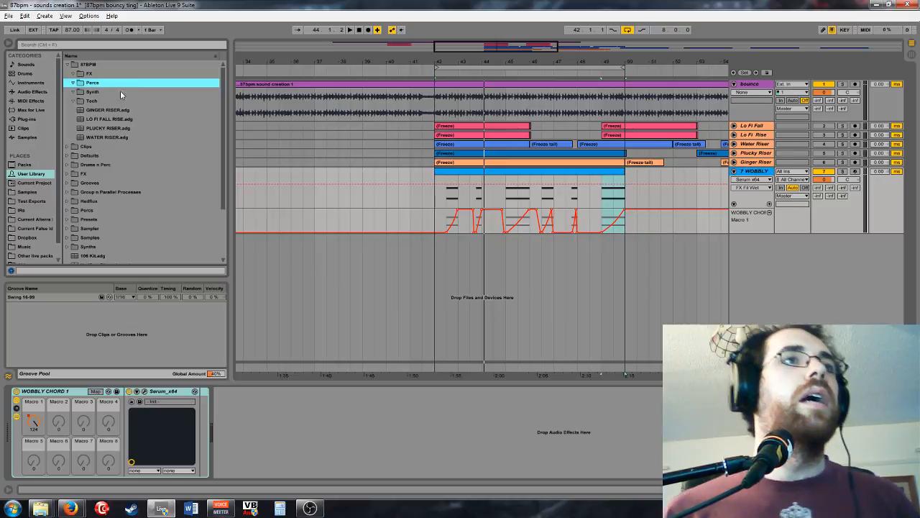
Step: Move the four riser presets into 87BPM's FX subfolder and save the WOBBLY CHORD 1 rack in its Synth subfolder
{"action": "left_click", "coordinate": [108, 109]}
{"action": "left_click", "coordinate": [109, 138], "text": "shift"}
{"action": "left_click_drag", "start_coordinate": [115, 113], "coordinate": [90, 128]}
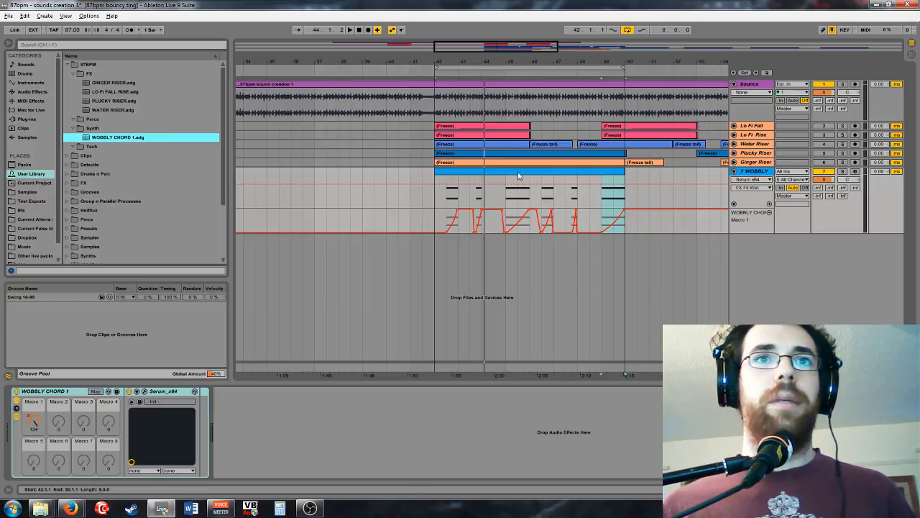
{"action": "left_click", "coordinate": [752, 179]}
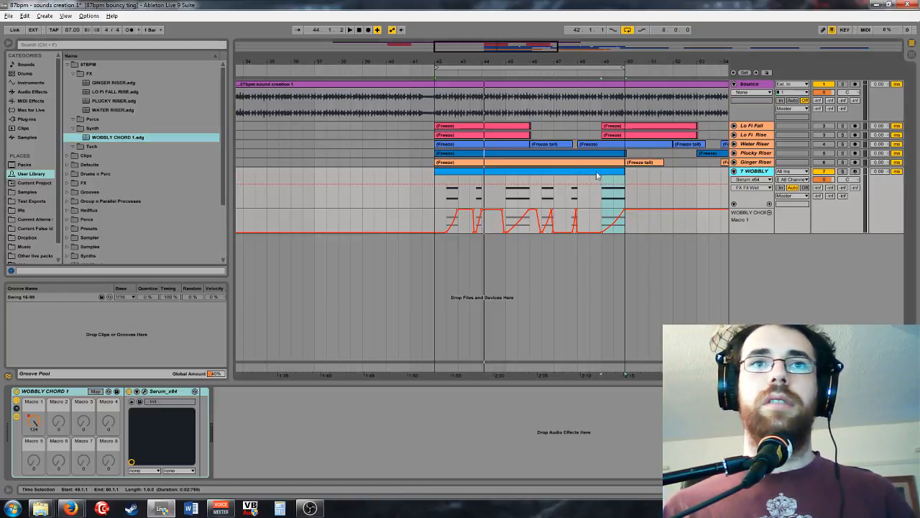
Step: Delete the WOBBLY CHORD 1 rack from track 7 and load a fresh Serum_x64 synth in its place
{"action": "left_click", "coordinate": [84, 388]}
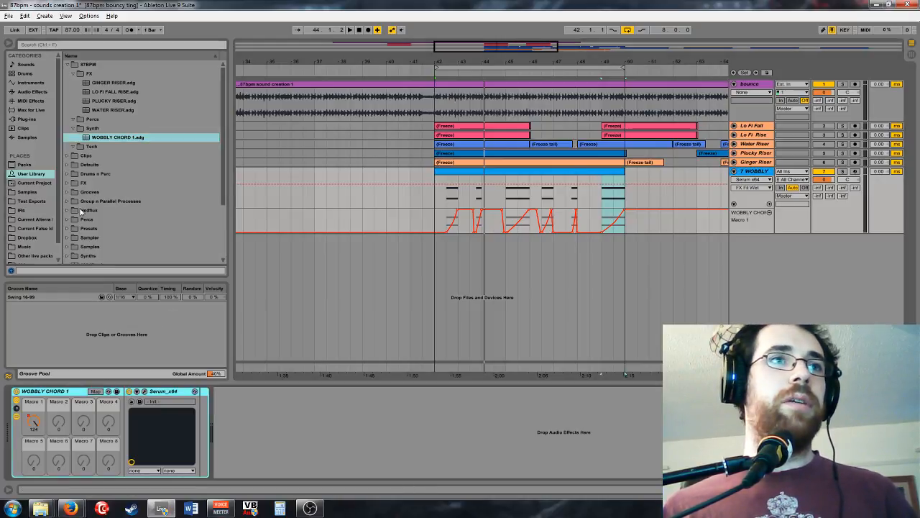
{"action": "key", "text": "Delete"}
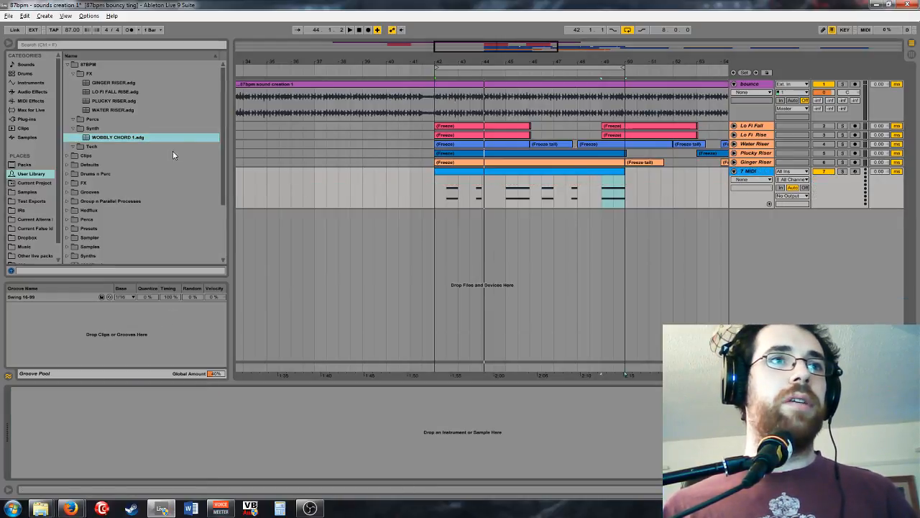
{"action": "left_click", "coordinate": [28, 119]}
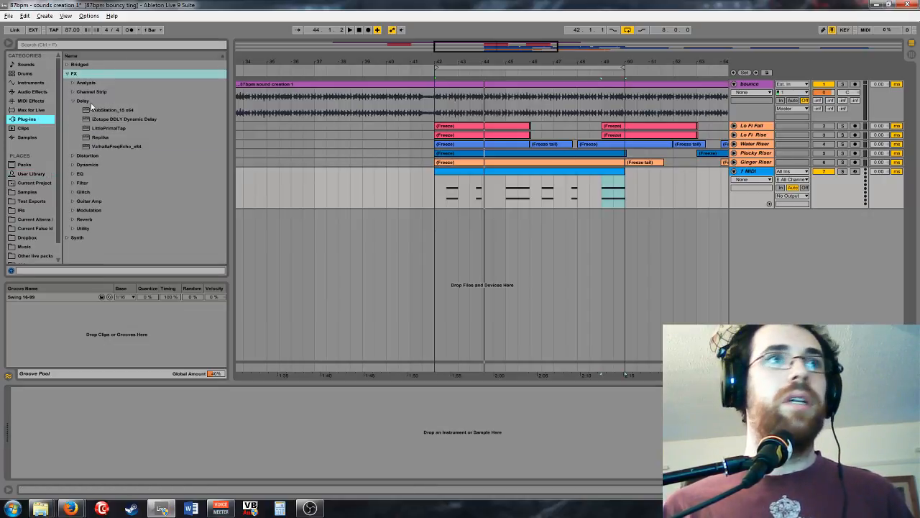
{"action": "left_click", "coordinate": [108, 100]}
{"action": "left_click", "coordinate": [68, 74]}
{"action": "left_click", "coordinate": [67, 83]}
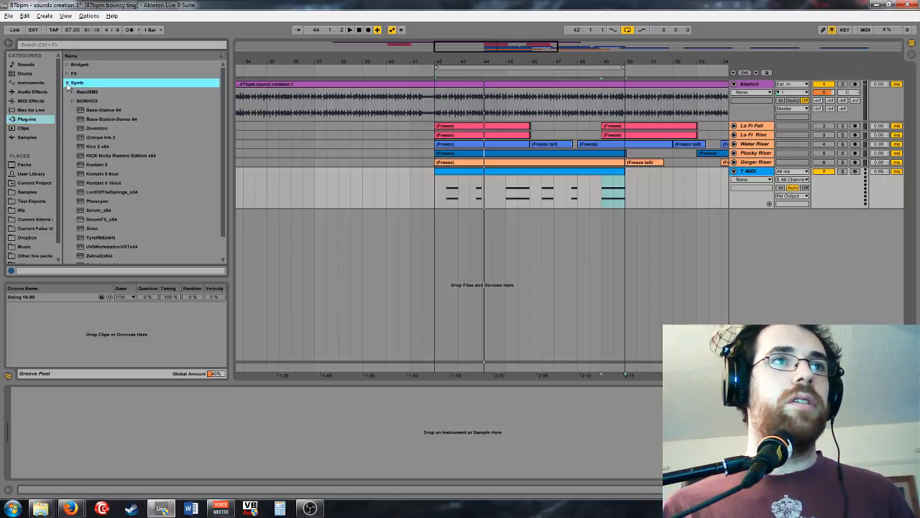
{"action": "double_click", "coordinate": [109, 209]}
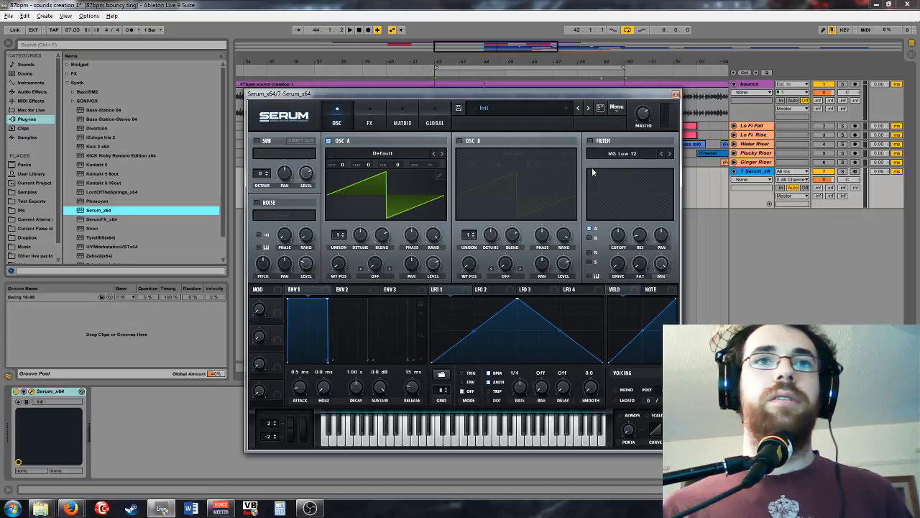
Step: Group Serum into an instrument rack, map Serum's Macro 1 parameter to the rack's Macro 1, and close the synth window
{"action": "right_click", "coordinate": [67, 393]}
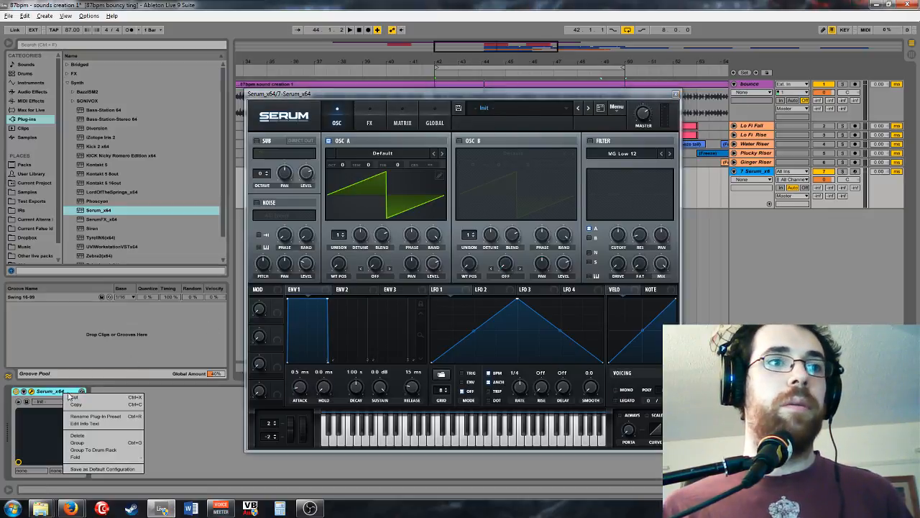
{"action": "left_click", "coordinate": [76, 442]}
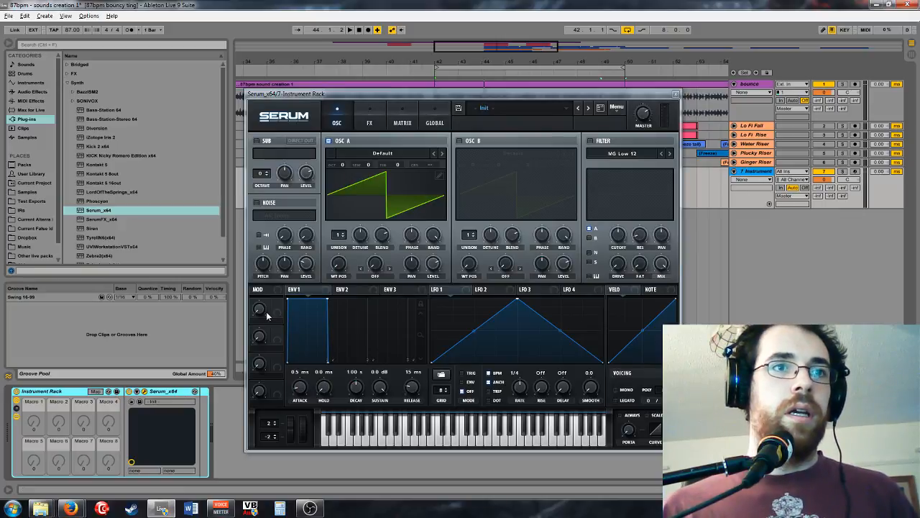
{"action": "left_click", "coordinate": [192, 392]}
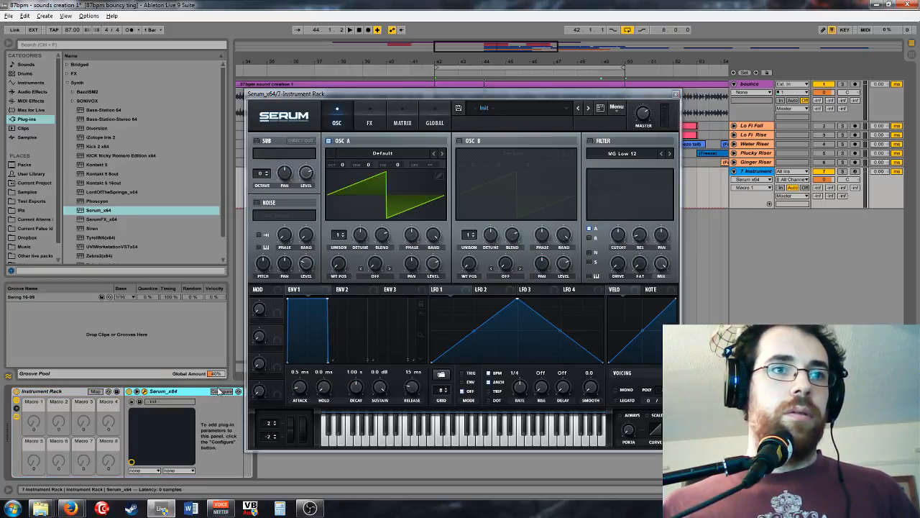
{"action": "left_click", "coordinate": [222, 391]}
{"action": "right_click", "coordinate": [218, 406]}
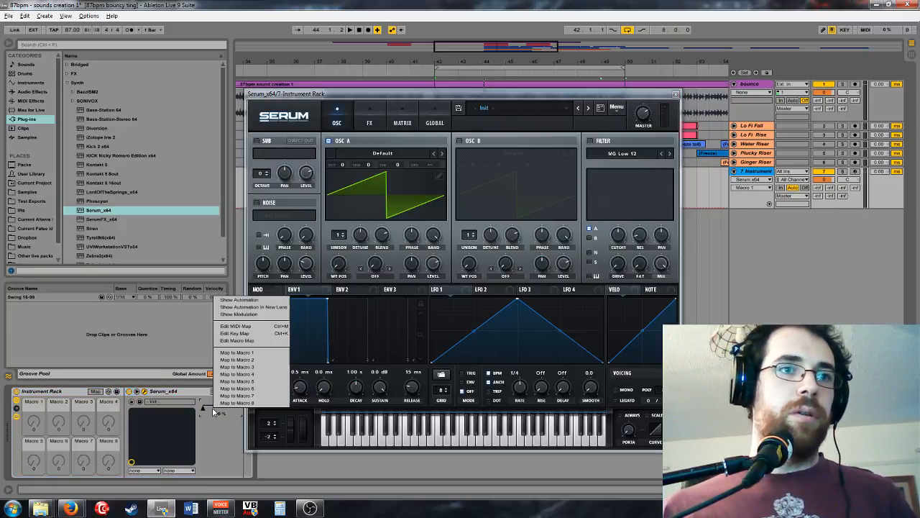
{"action": "left_click", "coordinate": [255, 357]}
{"action": "right_click", "coordinate": [33, 406]}
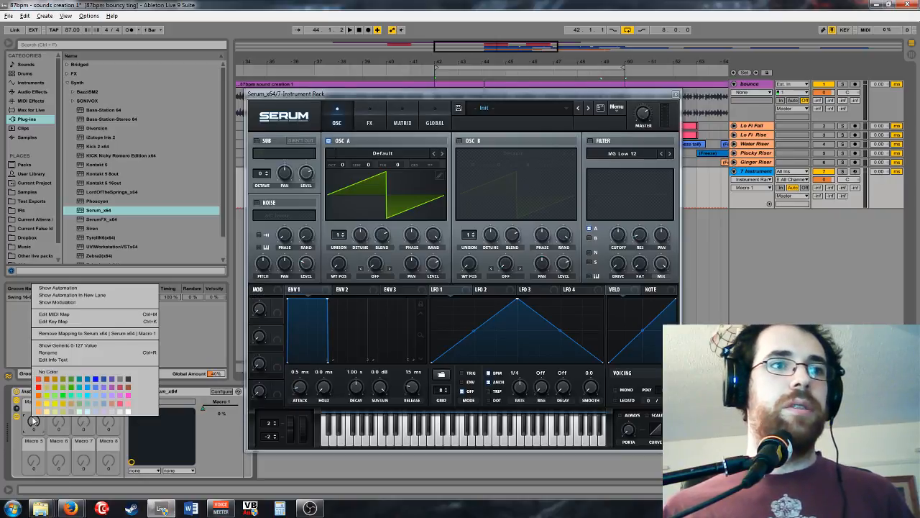
{"action": "left_click", "coordinate": [202, 426]}
{"action": "left_click", "coordinate": [676, 93]}
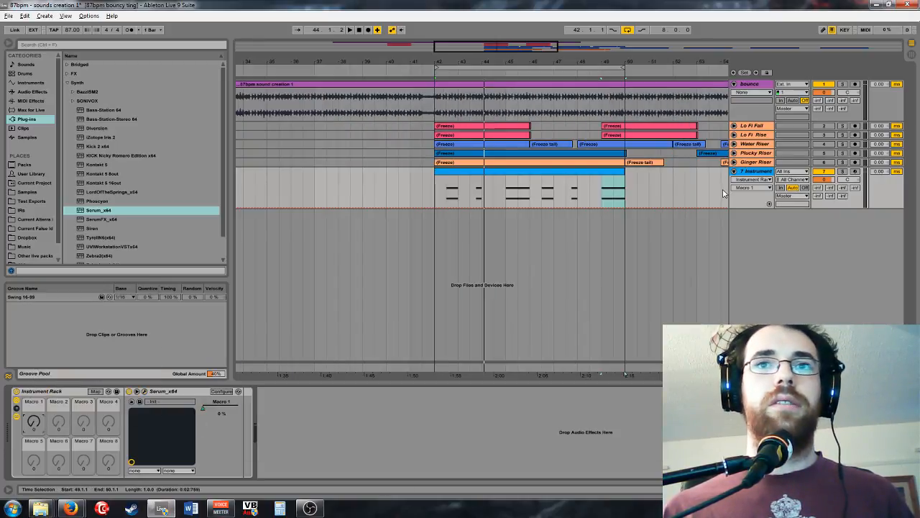
Step: Show the instrument rack's Macro 1 automation in its own lane and make that lane taller
{"action": "left_click", "coordinate": [751, 187]}
{"action": "left_click_drag", "start_coordinate": [503, 66], "coordinate": [503, 72]}
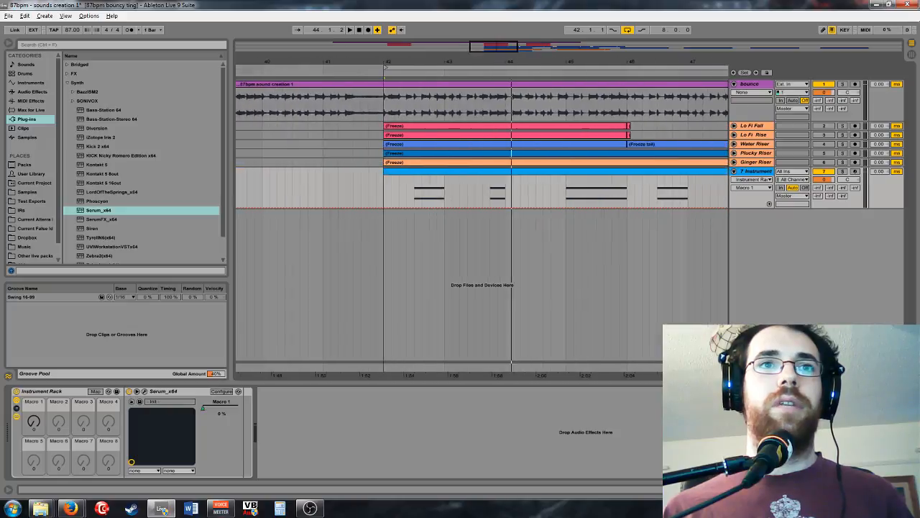
{"action": "left_click", "coordinate": [767, 208]}
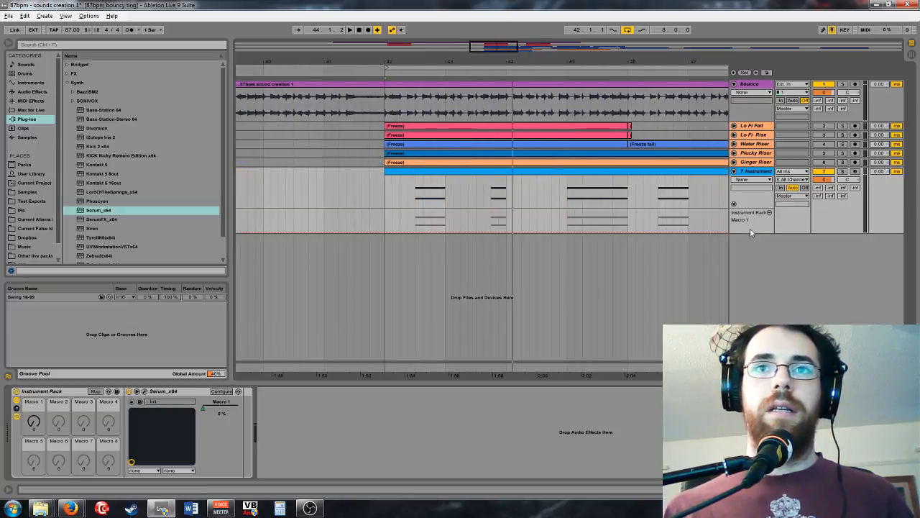
{"action": "left_click_drag", "start_coordinate": [745, 233], "coordinate": [745, 314]}
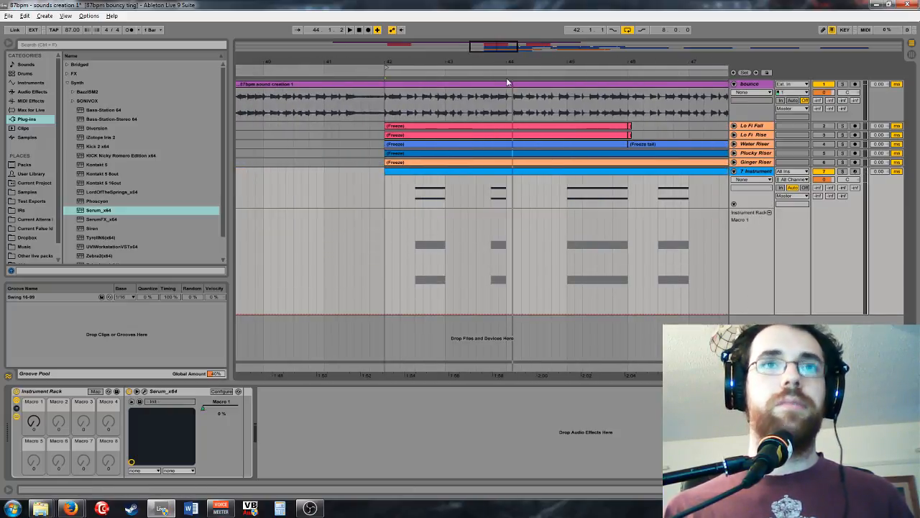
Step: Draw Macro 1 automation that rises from 0 to 127 across the first chord, drops to zero, and rises fully again across the second
{"action": "left_click_drag", "start_coordinate": [492, 53], "coordinate": [491, 68]}
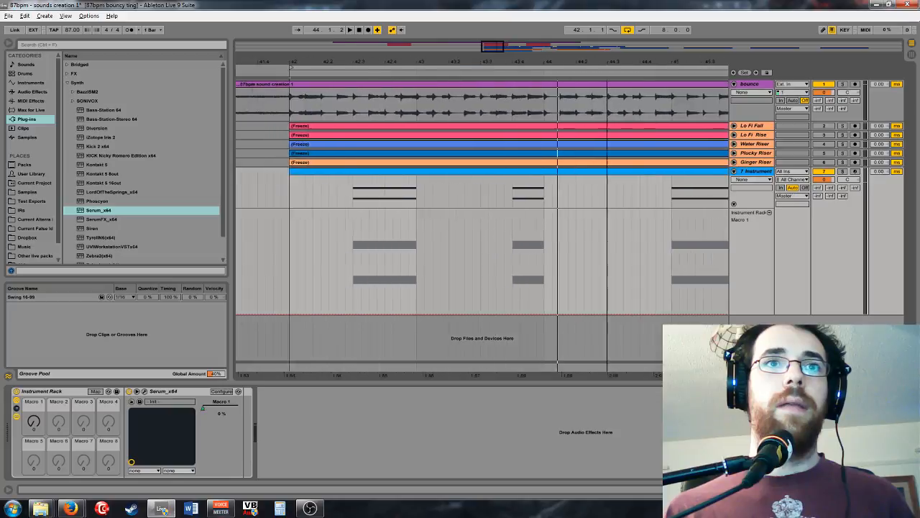
{"action": "left_click", "coordinate": [381, 314]}
{"action": "left_click_drag", "start_coordinate": [449, 315], "coordinate": [446, 207]}
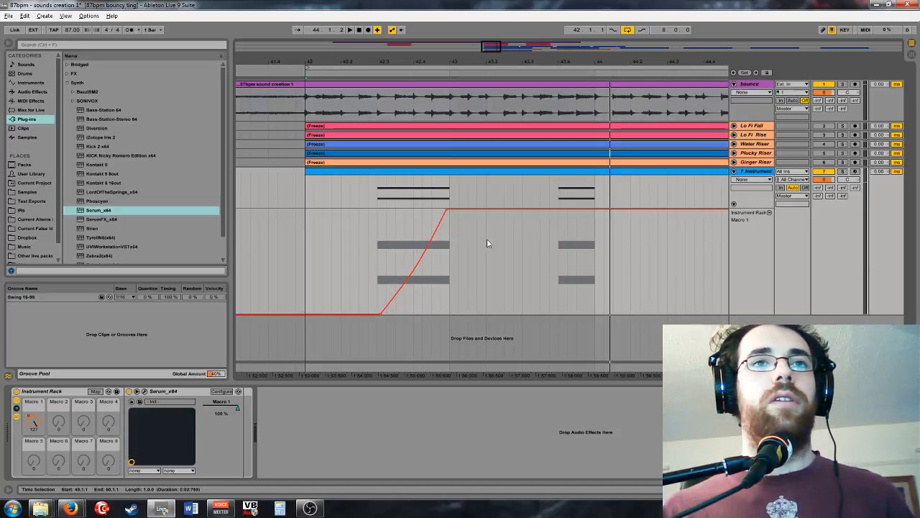
{"action": "left_click", "coordinate": [550, 213]}
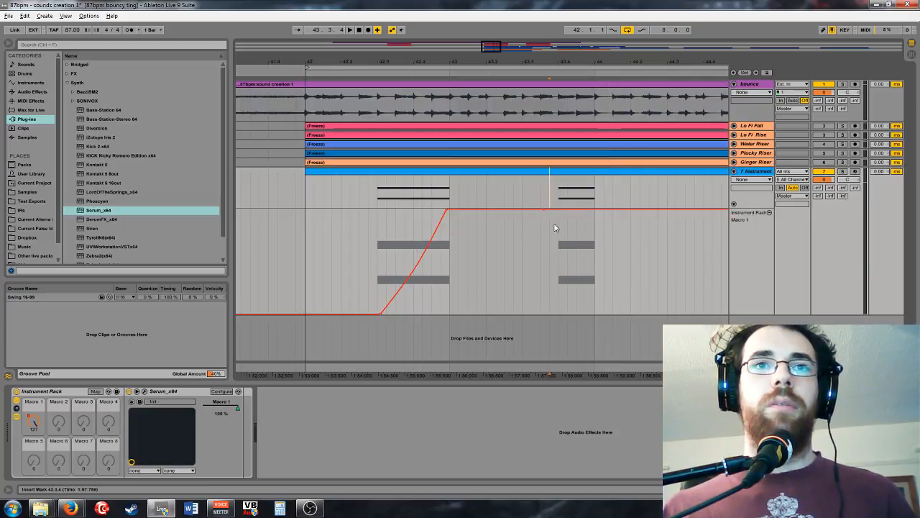
{"action": "left_click_drag", "start_coordinate": [552, 212], "coordinate": [591, 209]}
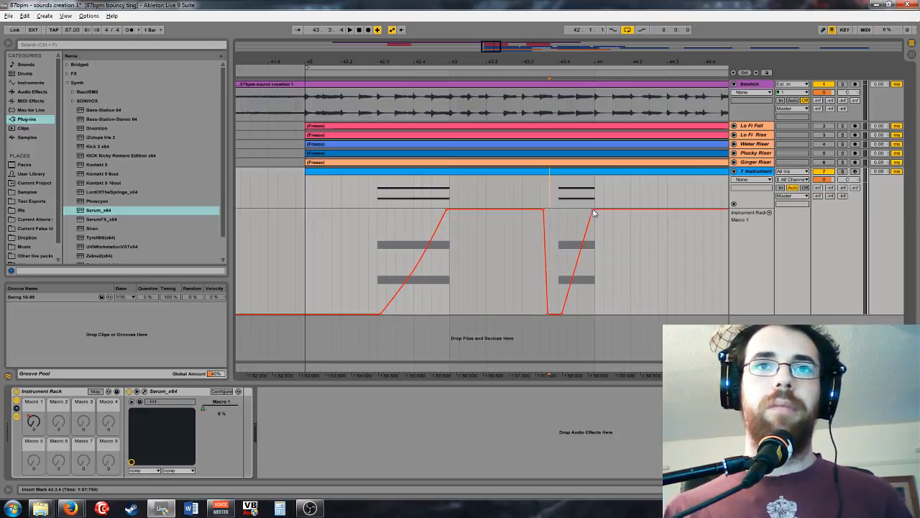
Step: Drop the Macro 1 automation to zero just before bar 45 and curve it up to maximum across the third chord
{"action": "scroll", "coordinate": [455, 165], "scroll_direction": "right", "scroll_amount": 10}
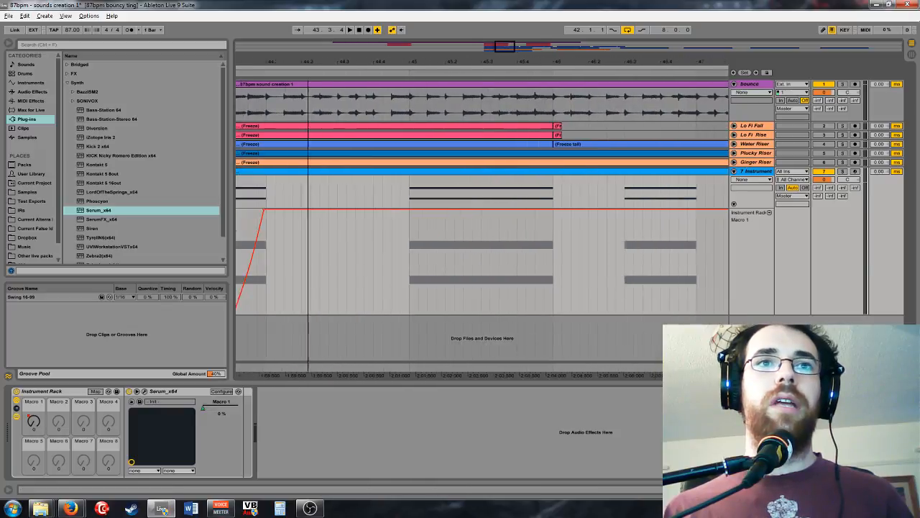
{"action": "left_click", "coordinate": [436, 212]}
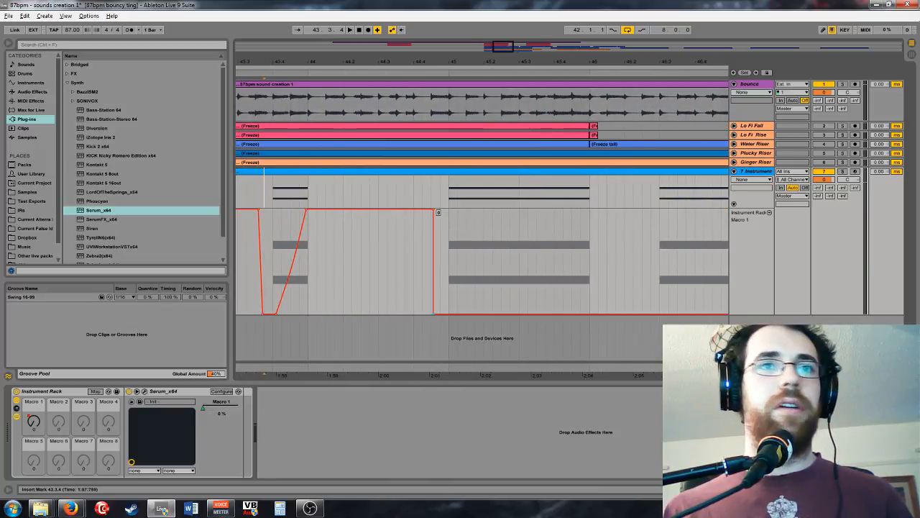
{"action": "left_click", "coordinate": [454, 313]}
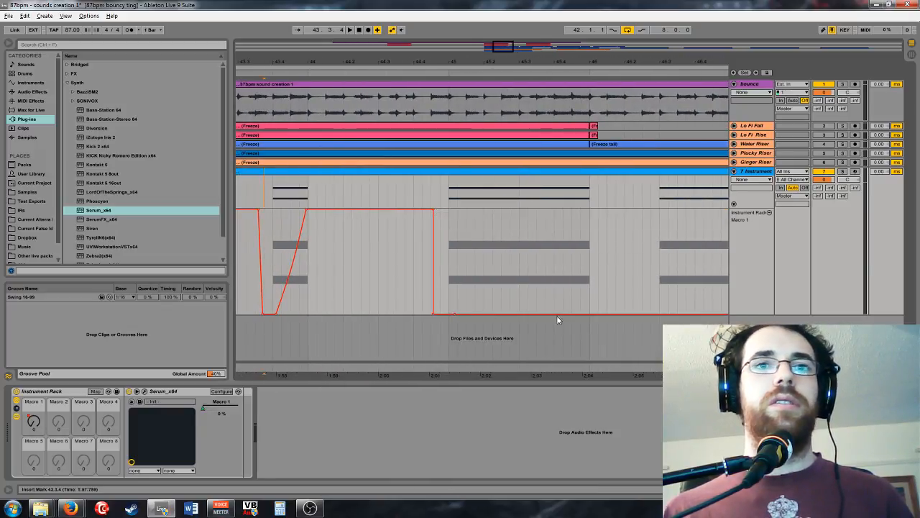
{"action": "left_click_drag", "start_coordinate": [566, 314], "coordinate": [575, 212]}
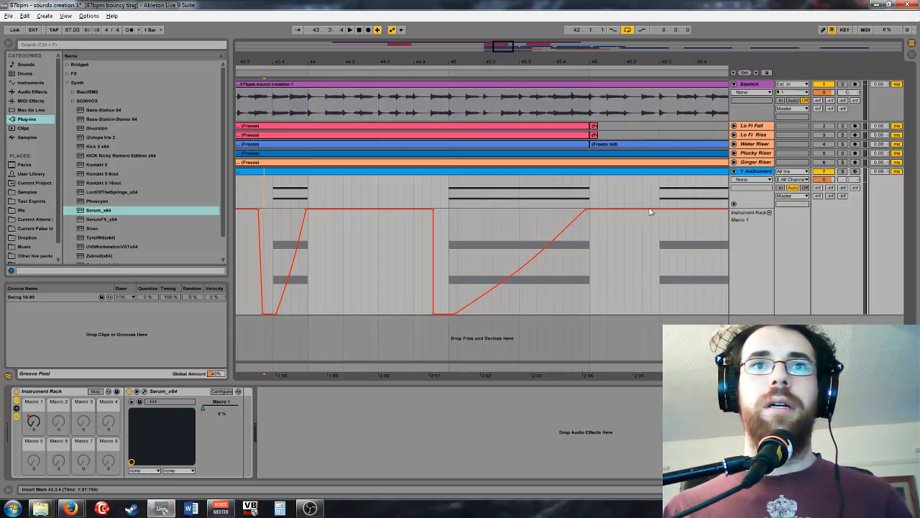
Step: Shape the fourth chord's Macro 1 automation with a drop to zero before it, a curved rise to maximum, and a fall to zero by bar 47
{"action": "mouse_move", "coordinate": [504, 51]}
{"action": "left_mouse_down"}
{"action": "mouse_move", "coordinate": [163, 509]}
{"action": "mouse_move", "coordinate": [516, 45]}
{"action": "left_mouse_up"}
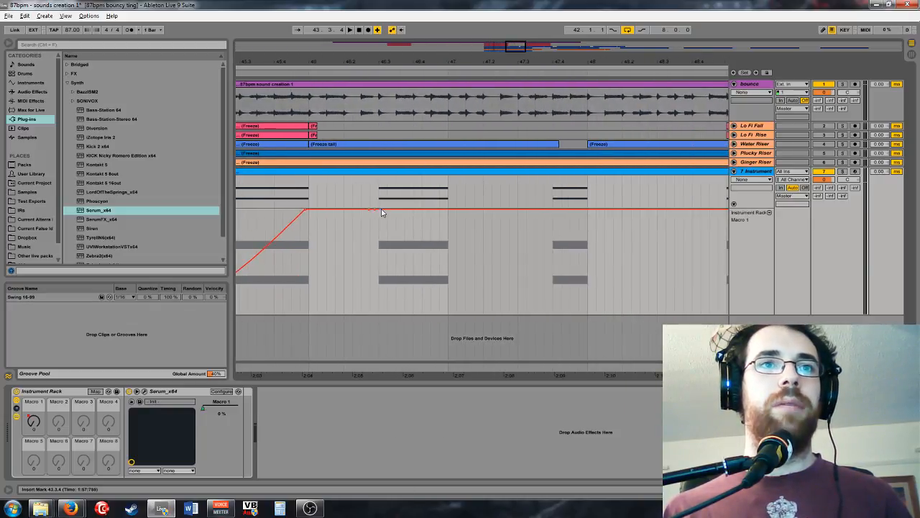
{"action": "left_click_drag", "start_coordinate": [382, 212], "coordinate": [446, 210]}
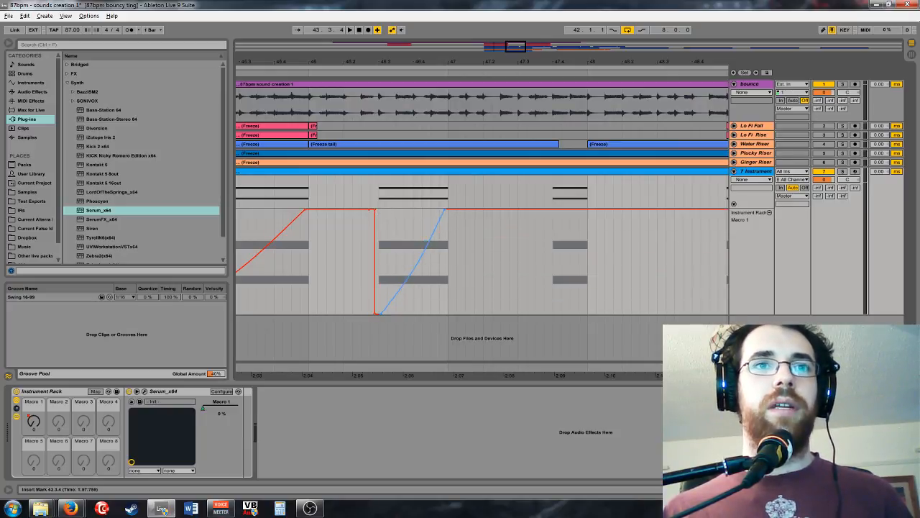
{"action": "left_click", "coordinate": [445, 212]}
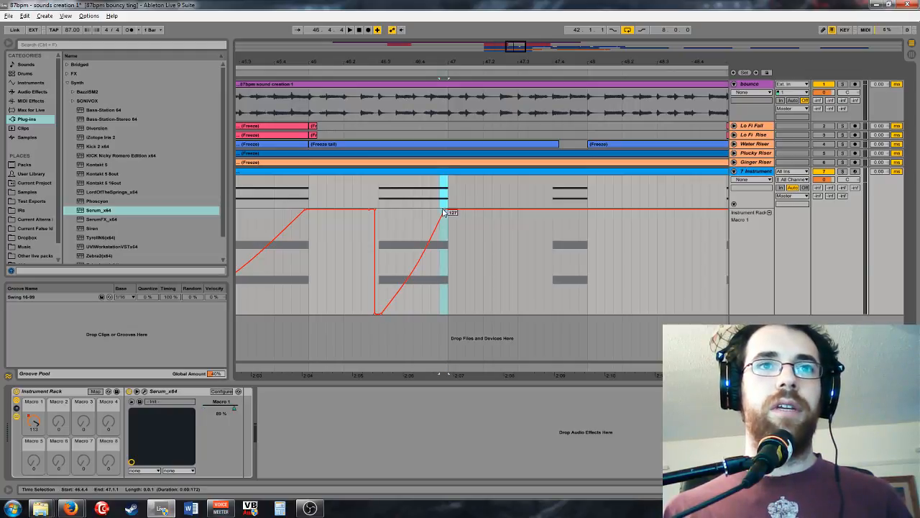
{"action": "left_click_drag", "start_coordinate": [447, 211], "coordinate": [443, 313]}
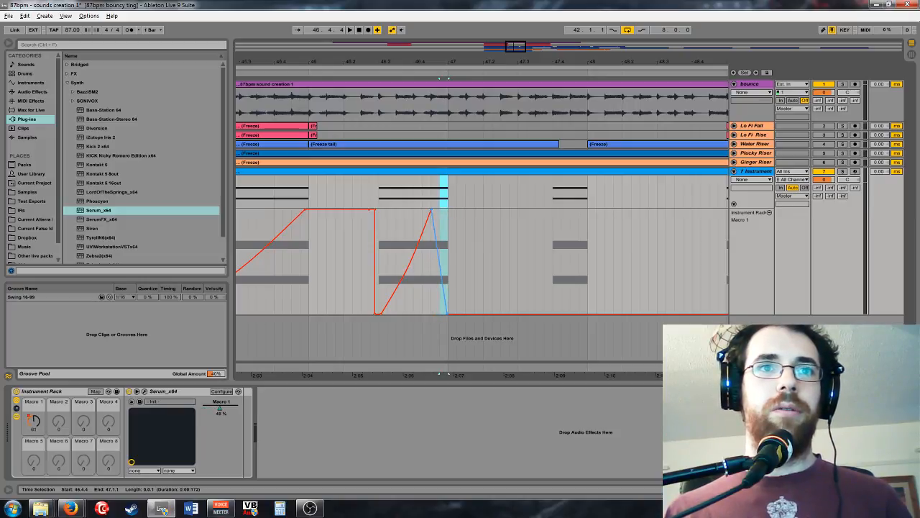
Step: Draw a full-height Macro 1 peak with curved slopes over the short chord at 47.4, starting and ending at zero
{"action": "mouse_move", "coordinate": [516, 47]}
{"action": "left_mouse_down"}
{"action": "mouse_move", "coordinate": [521, 33]}
{"action": "mouse_move", "coordinate": [521, 46]}
{"action": "left_mouse_up"}
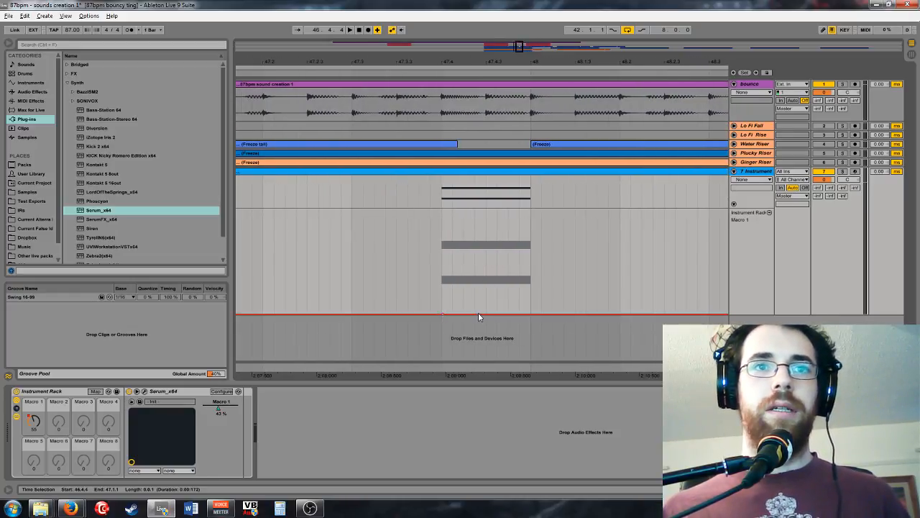
{"action": "left_click_drag", "start_coordinate": [478, 315], "coordinate": [530, 314]}
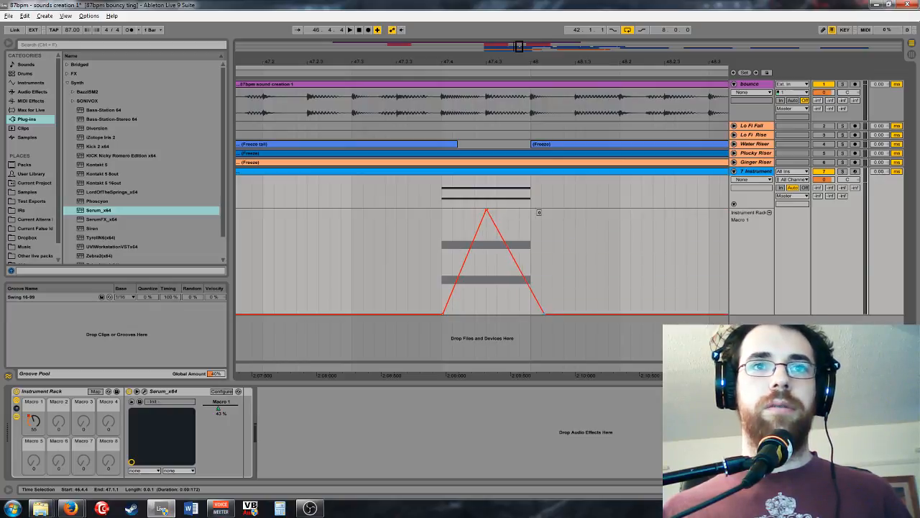
{"action": "left_click_drag", "start_coordinate": [487, 211], "coordinate": [493, 210]}
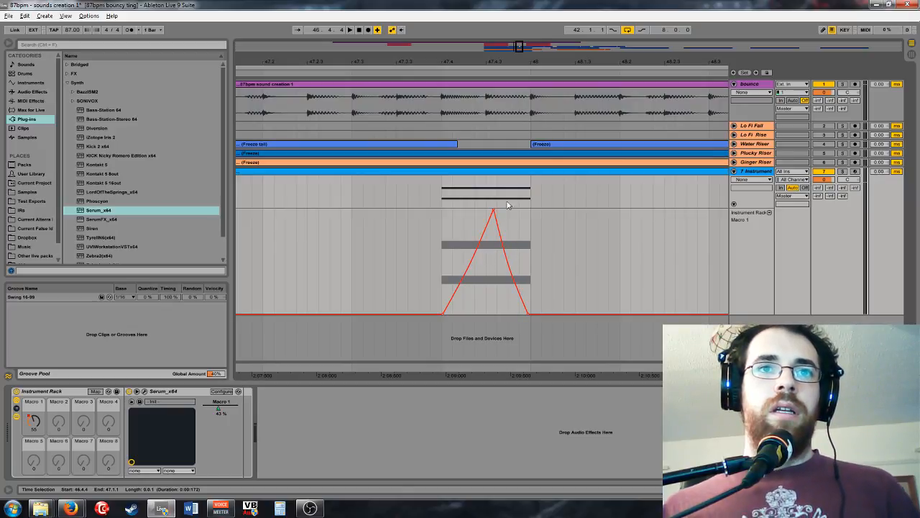
Step: Draw two curved Macro 1 peaks over the final chord in bar 49, the first lower and the second at maximum, ending at zero
{"action": "mouse_move", "coordinate": [521, 61]}
{"action": "left_mouse_down"}
{"action": "mouse_move", "coordinate": [512, 61]}
{"action": "mouse_move", "coordinate": [534, 61]}
{"action": "left_mouse_up"}
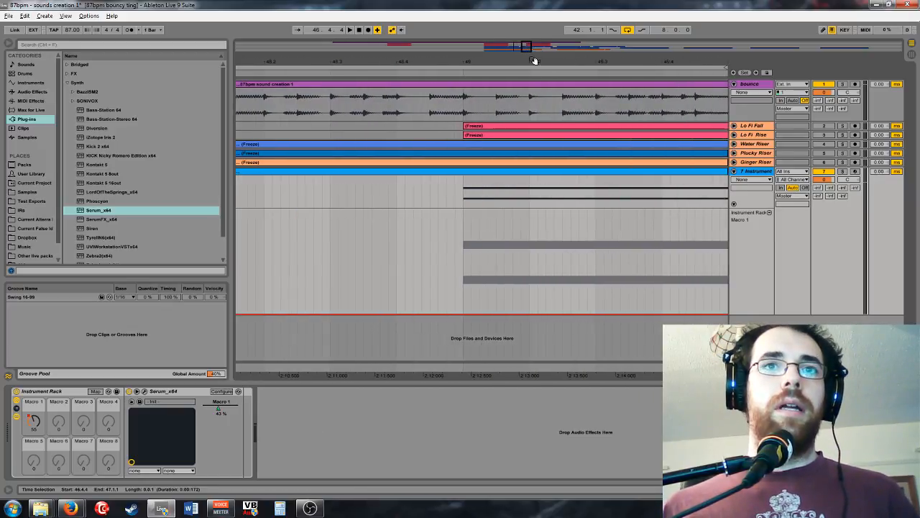
{"action": "scroll", "coordinate": [403, 245], "scroll_direction": "right", "scroll_amount": 5}
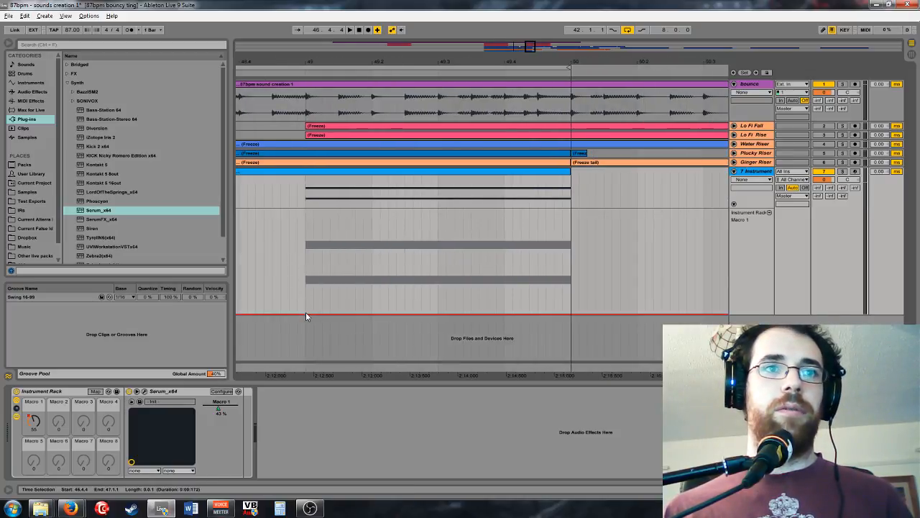
{"action": "left_click_drag", "start_coordinate": [320, 314], "coordinate": [450, 314]}
{"action": "left_click_drag", "start_coordinate": [455, 212], "coordinate": [479, 212]}
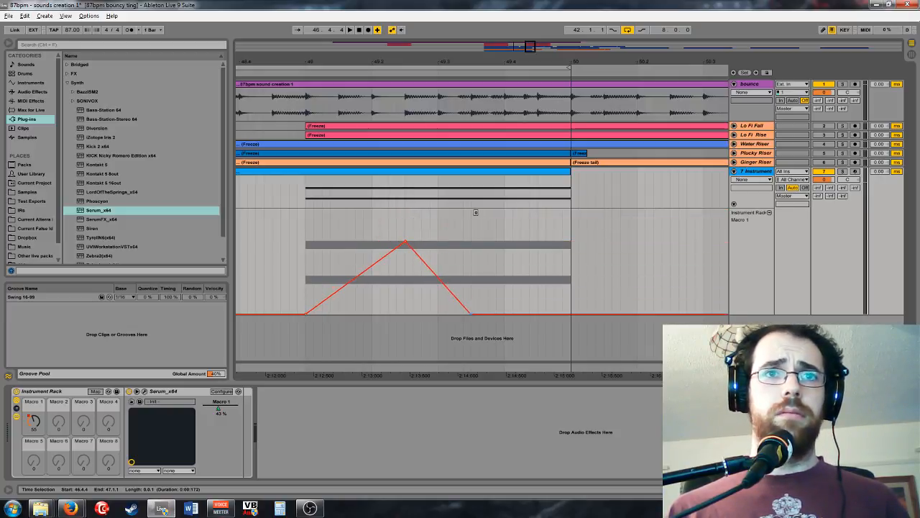
{"action": "left_click", "coordinate": [435, 286]}
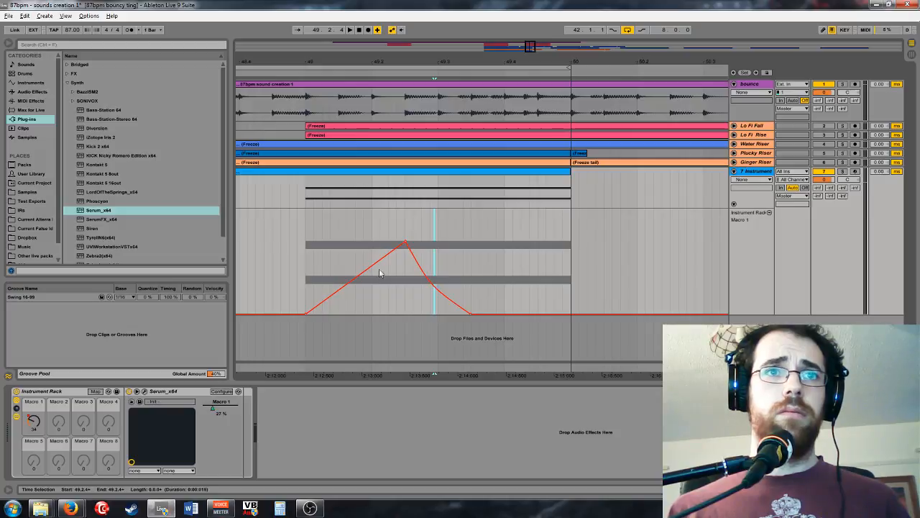
{"action": "left_click_drag", "start_coordinate": [496, 313], "coordinate": [565, 314]}
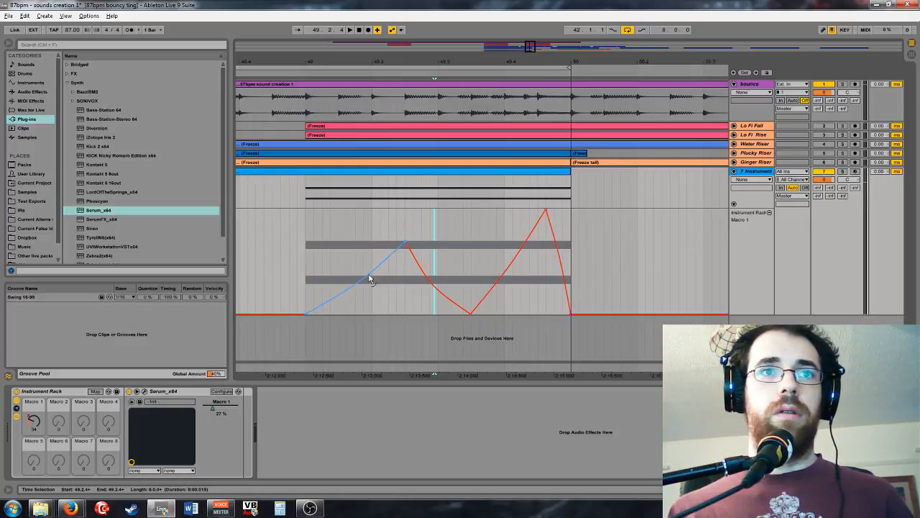
{"action": "left_click_drag", "start_coordinate": [538, 56], "coordinate": [517, 47]}
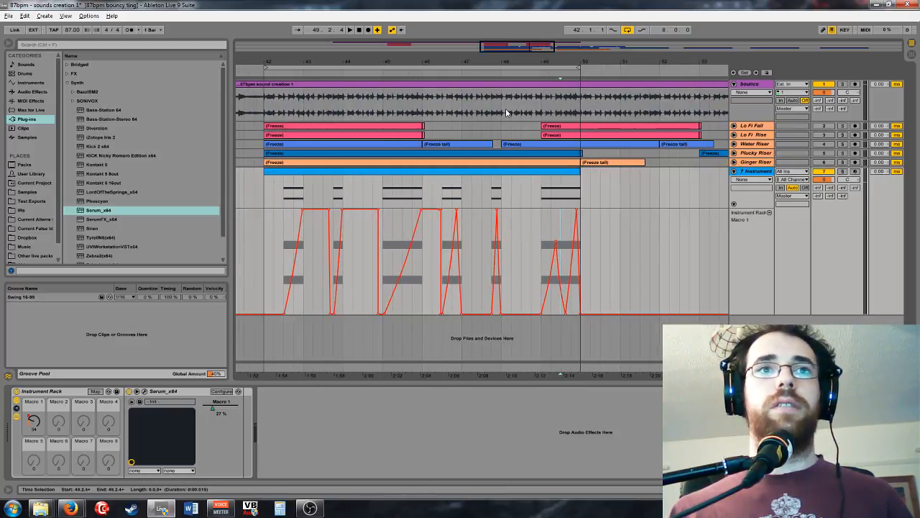
Step: Open the rack's Serum instance, enable its filter and set the filter type to Band 12
{"action": "key", "text": "ctrl+a"}
{"action": "left_click", "coordinate": [144, 391]}
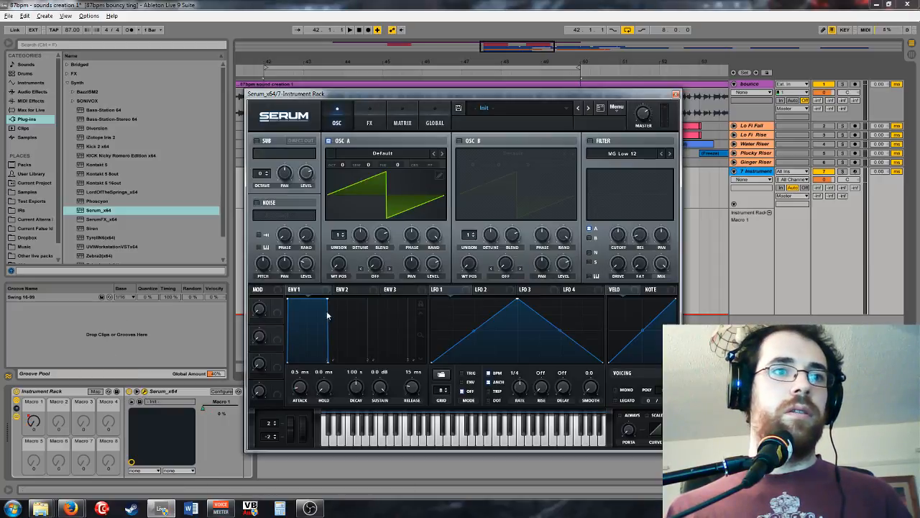
{"action": "left_click", "coordinate": [591, 142]}
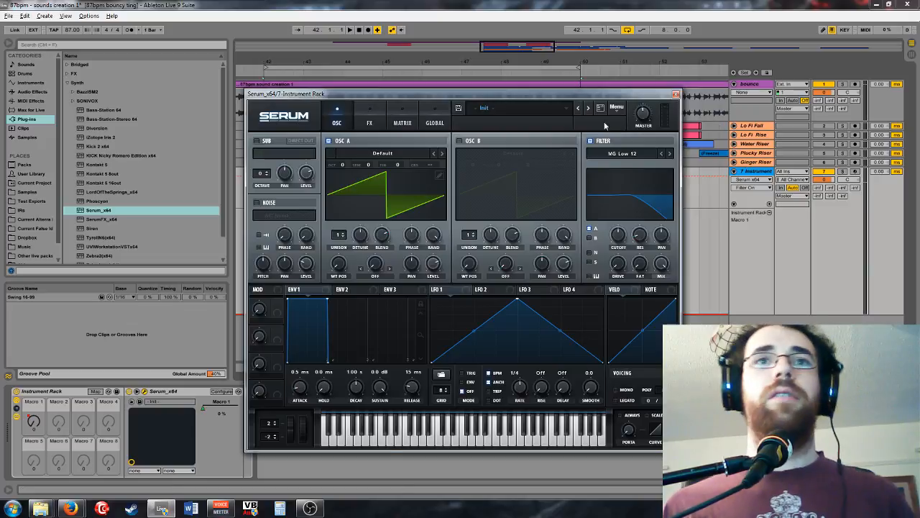
{"action": "left_click", "coordinate": [631, 157]}
{"action": "mouse_move", "coordinate": [640, 164]}
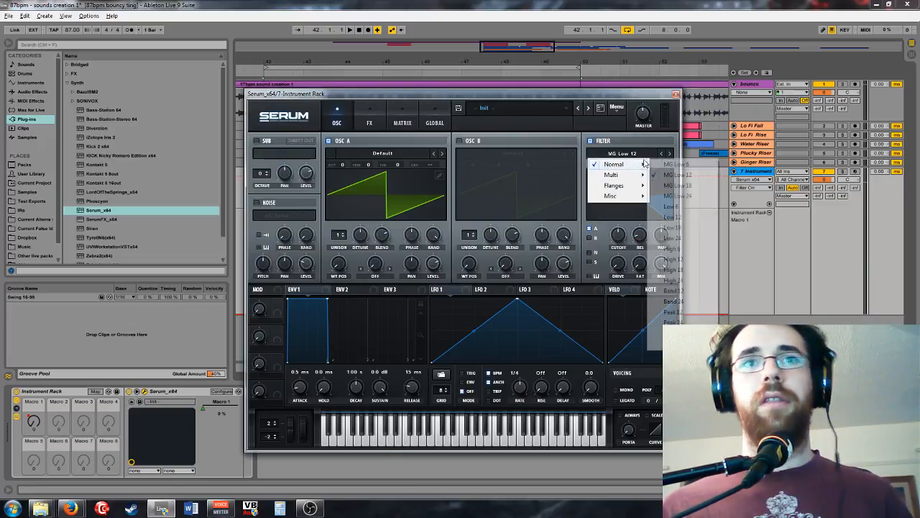
{"action": "left_click", "coordinate": [674, 291]}
Step: Lower the Band 12 filter's cutoff slightly and assign Macro 1 to modulate it
{"action": "left_click", "coordinate": [618, 234]}
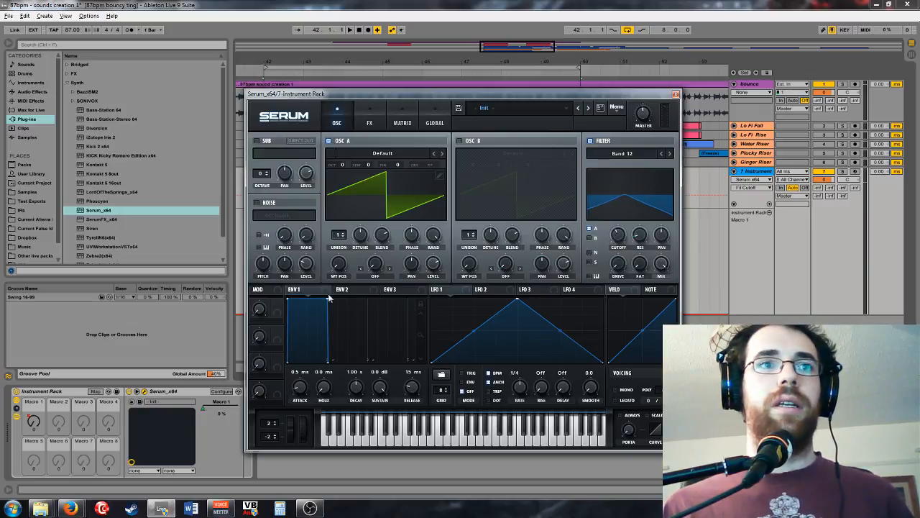
{"action": "mouse_move", "coordinate": [624, 230]}
{"action": "left_mouse_down"}
{"action": "mouse_move", "coordinate": [610, 230]}
{"action": "mouse_move", "coordinate": [616, 242]}
{"action": "mouse_move", "coordinate": [611, 226]}
{"action": "left_mouse_up"}
{"action": "left_click", "coordinate": [791, 237]}
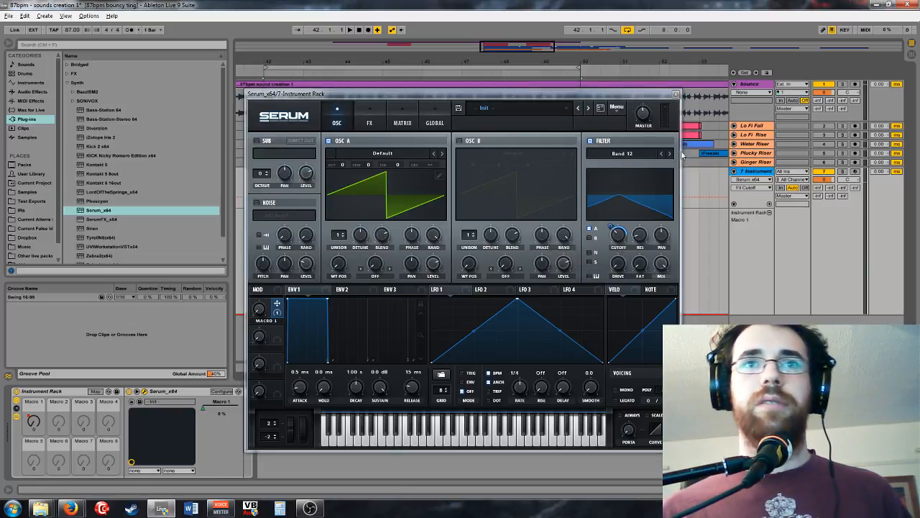
Step: Start loop playback, lower oscillator A's level and assign Macro 1 to modulate it
{"action": "key", "text": "space"}
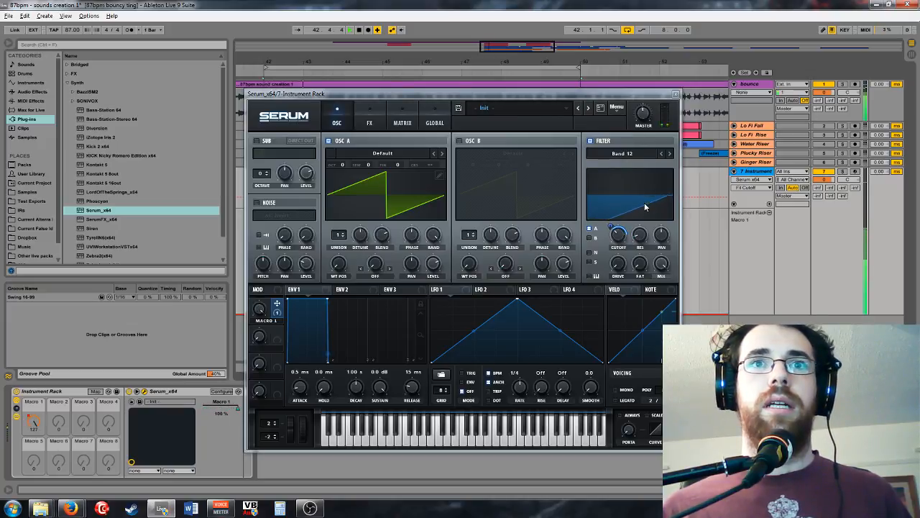
{"action": "left_click", "coordinate": [432, 265]}
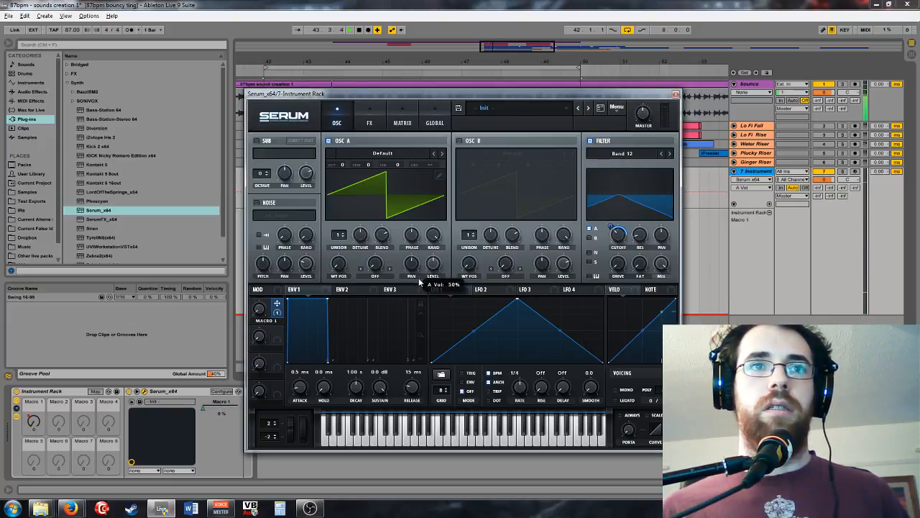
{"action": "mouse_move", "coordinate": [427, 266]}
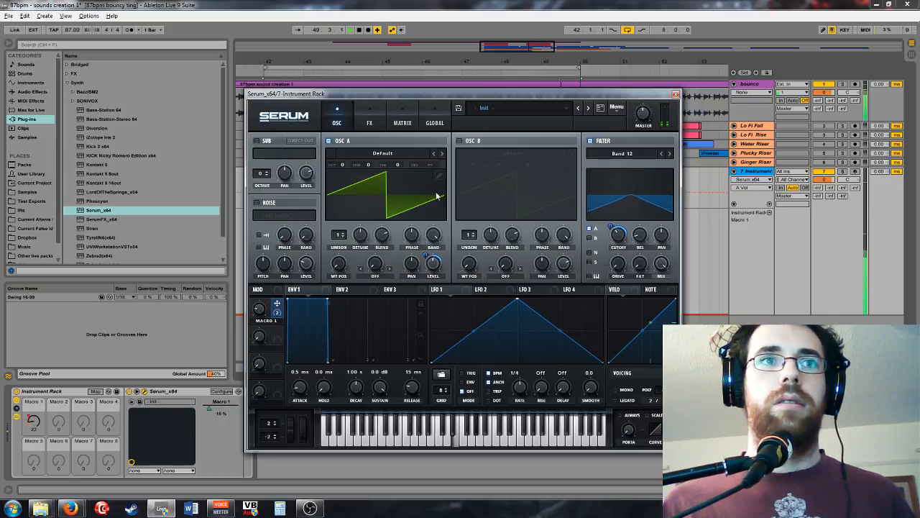
Step: Load the MB Triangle (Metal) wavetable into oscillator A
{"action": "left_click", "coordinate": [382, 153]}
{"action": "mouse_move", "coordinate": [413, 177]}
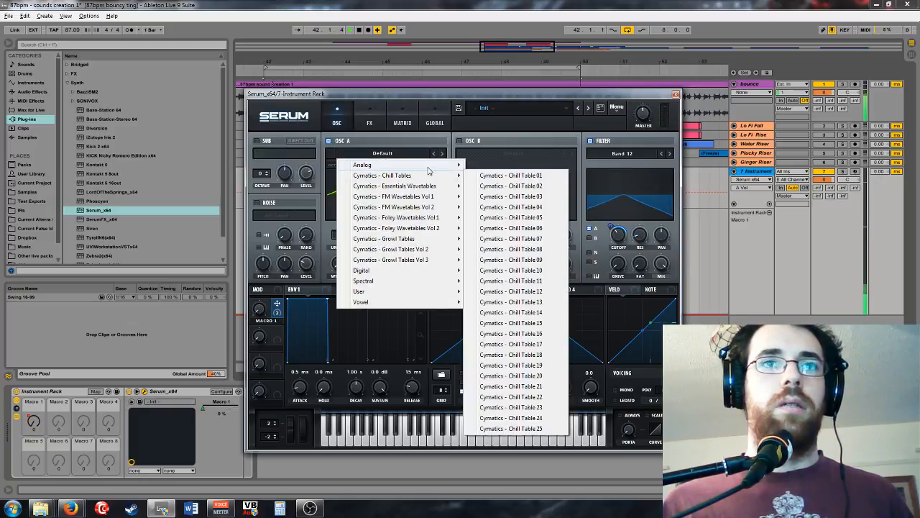
{"action": "mouse_move", "coordinate": [438, 165]}
{"action": "left_click", "coordinate": [516, 329]}
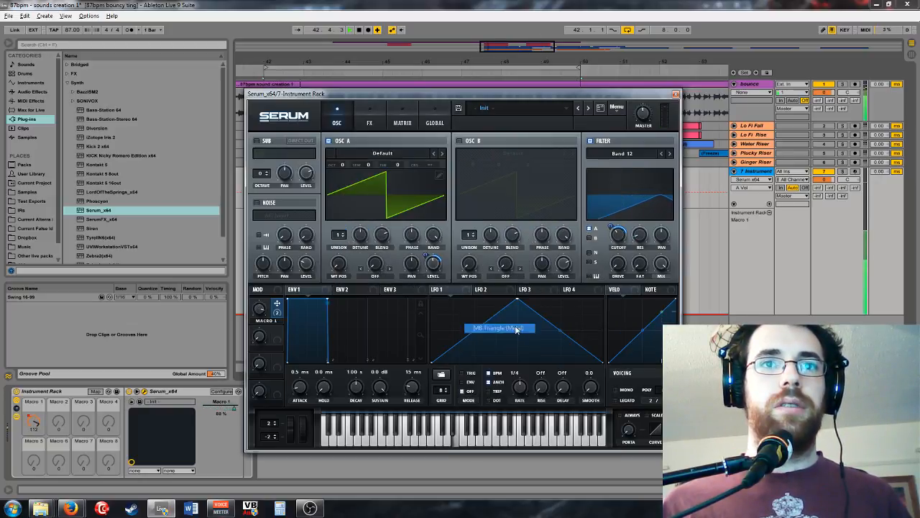
Step: Give oscillator A 5 unison voices and assign Macro 1 to modulate its detune
{"action": "left_click_drag", "start_coordinate": [330, 271], "coordinate": [359, 245]}
{"action": "left_click_drag", "start_coordinate": [277, 304], "coordinate": [360, 236]}
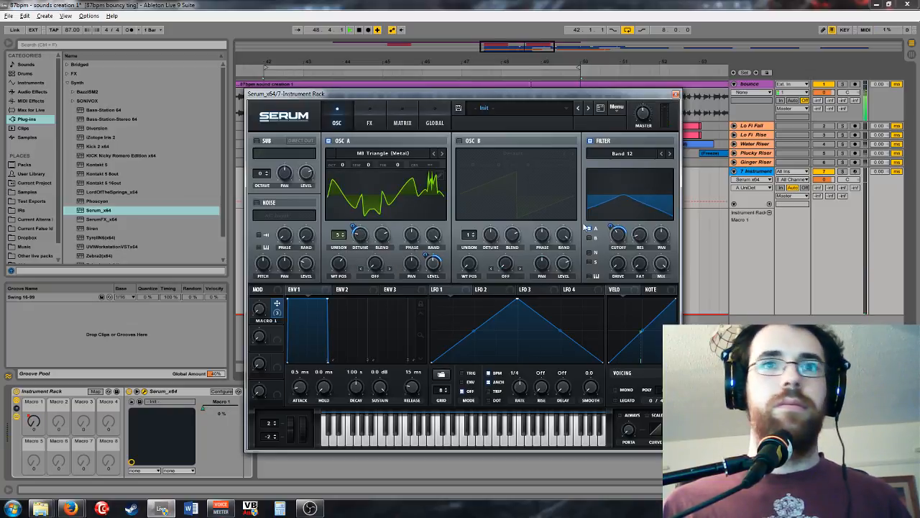
Step: Adjust oscillator A's wavetable position and assign note velocity to modulate it
{"action": "left_click", "coordinate": [618, 263]}
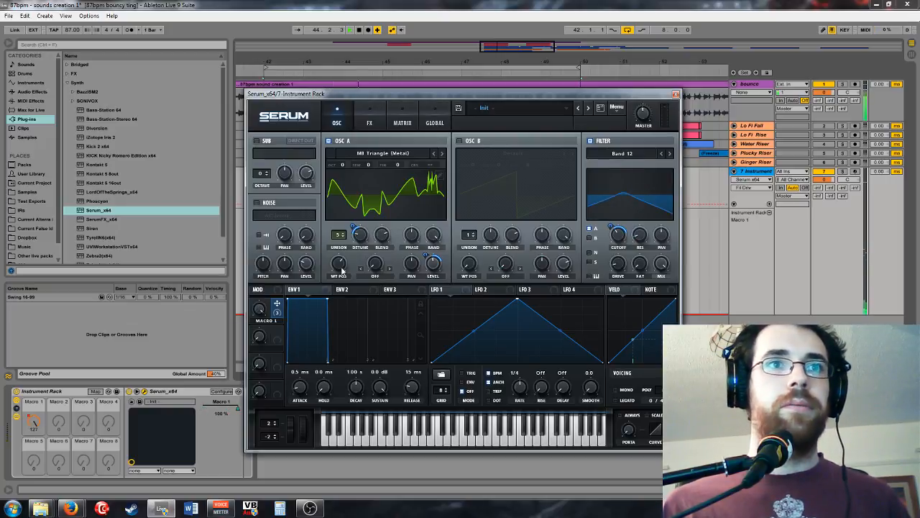
{"action": "mouse_move", "coordinate": [342, 272]}
{"action": "left_mouse_down"}
{"action": "mouse_move", "coordinate": [342, 251]}
{"action": "mouse_move", "coordinate": [342, 266]}
{"action": "left_mouse_up"}
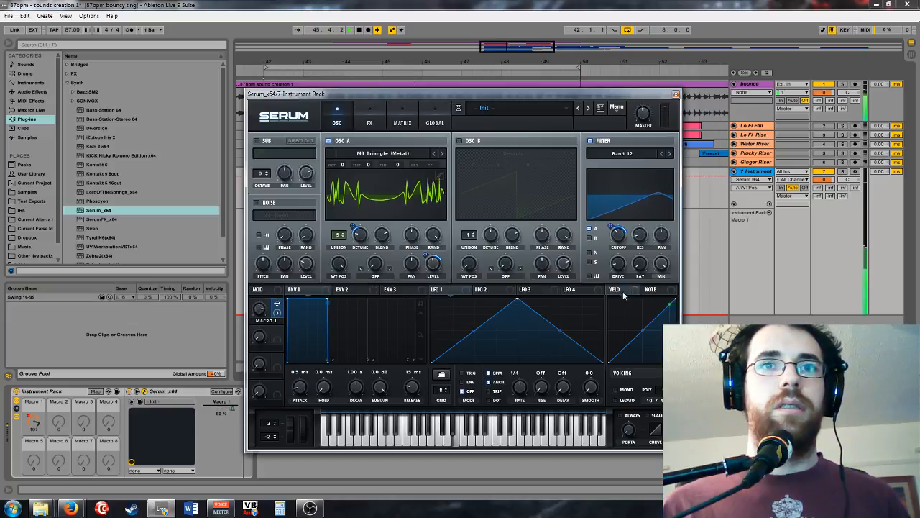
{"action": "mouse_move", "coordinate": [330, 268]}
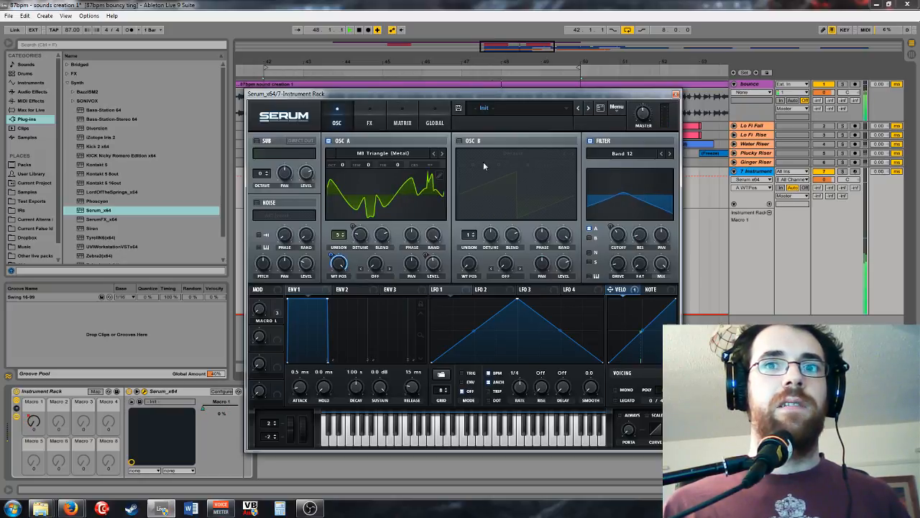
Step: Set oscillator A's warp mode to Asym + and assign note velocity to modulate the warp by about 71
{"action": "left_click", "coordinate": [379, 272]}
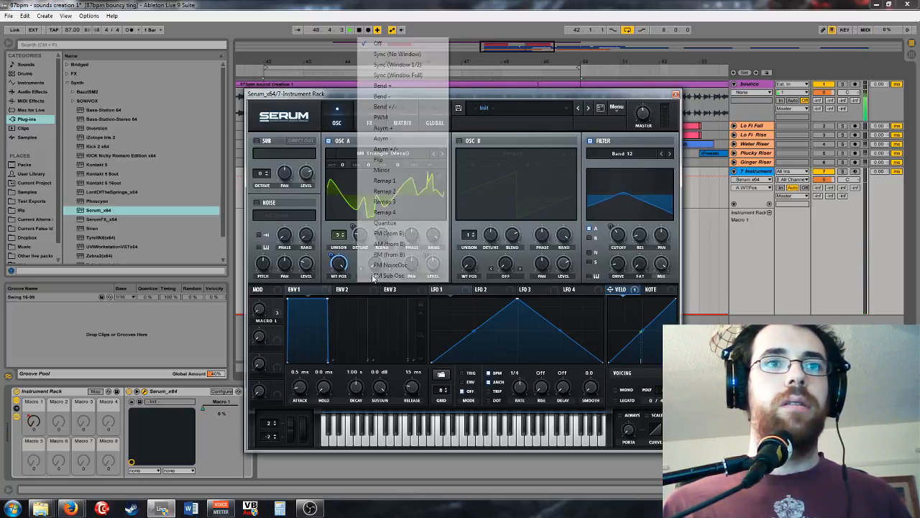
{"action": "left_click", "coordinate": [348, 82]}
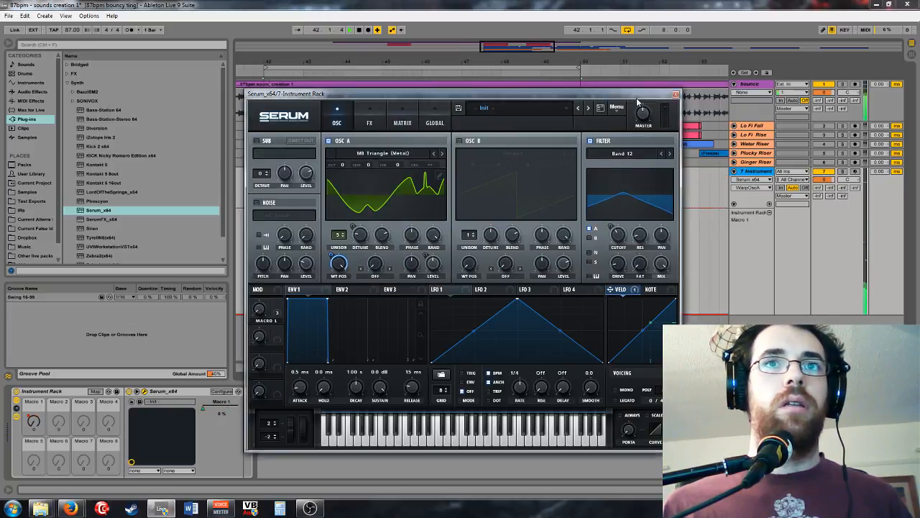
{"action": "left_click_drag", "start_coordinate": [637, 103], "coordinate": [544, 72]}
{"action": "key", "text": "z"}
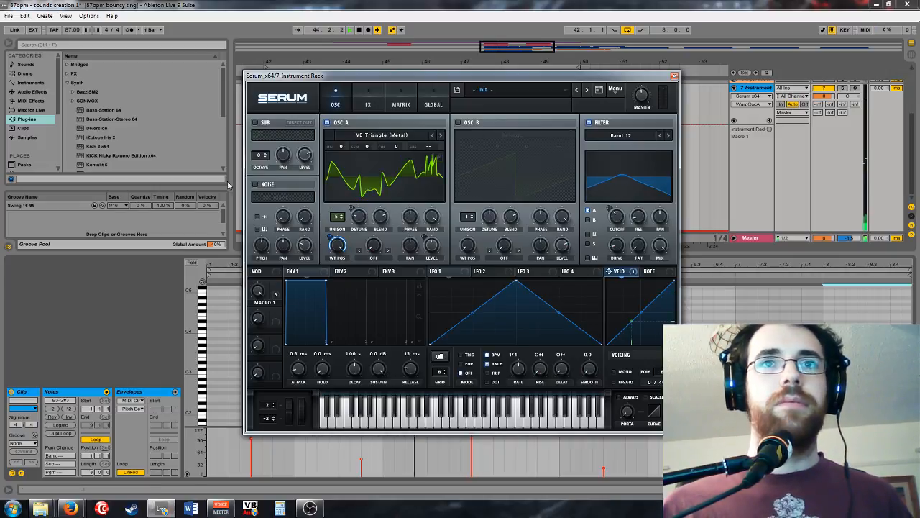
{"action": "left_click", "coordinate": [373, 251]}
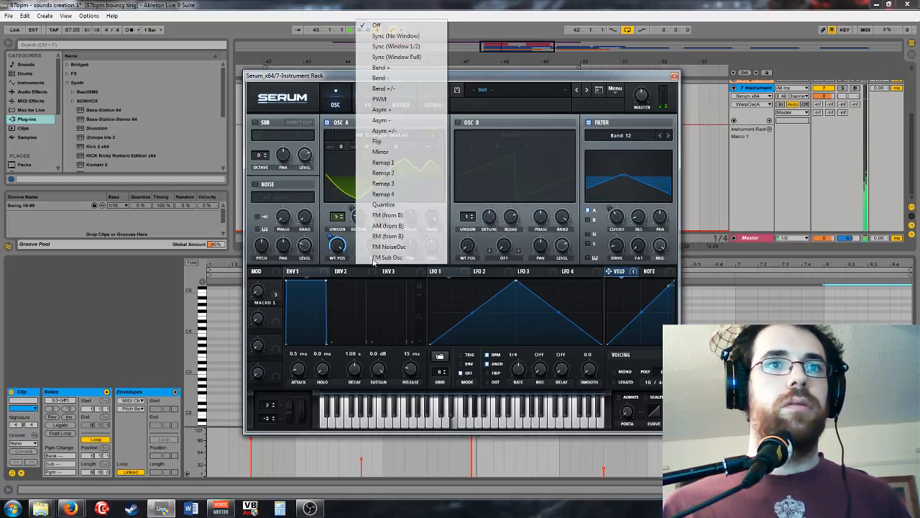
{"action": "left_click", "coordinate": [401, 119]}
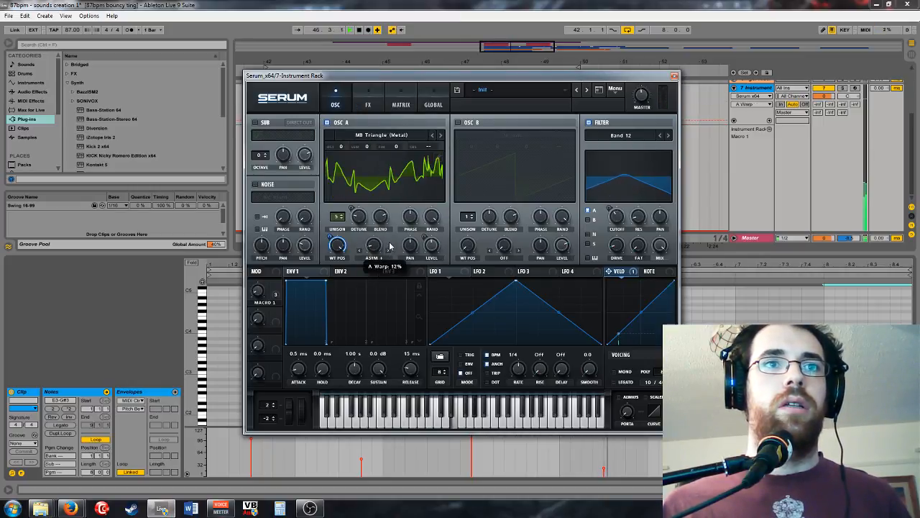
{"action": "left_click_drag", "start_coordinate": [608, 271], "coordinate": [372, 246]}
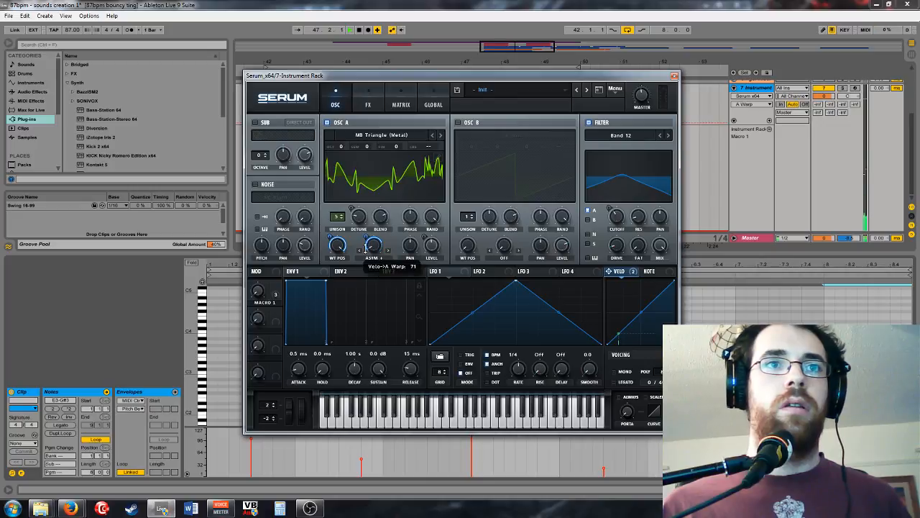
Step: Enable oscillator B, route it through the filter, and lower its level with Macro 1 assigned to modulate it
{"action": "left_click", "coordinate": [458, 122]}
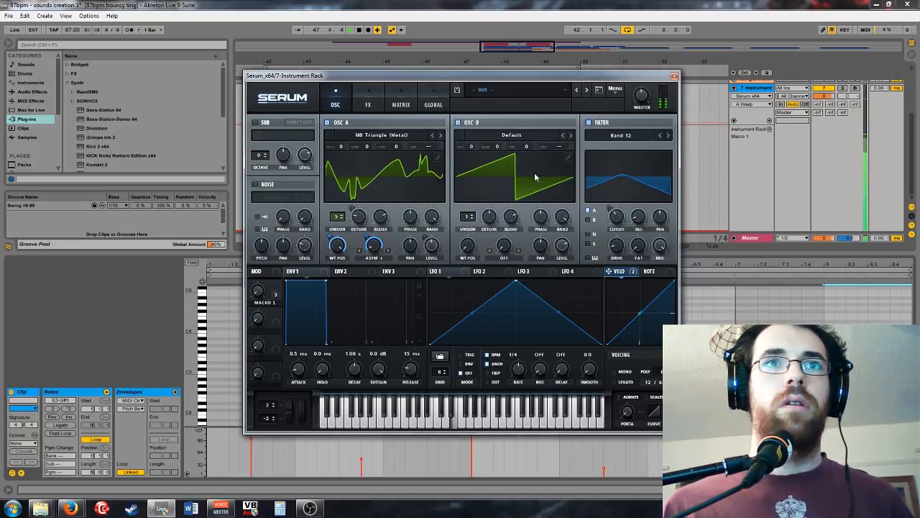
{"action": "left_click", "coordinate": [588, 220]}
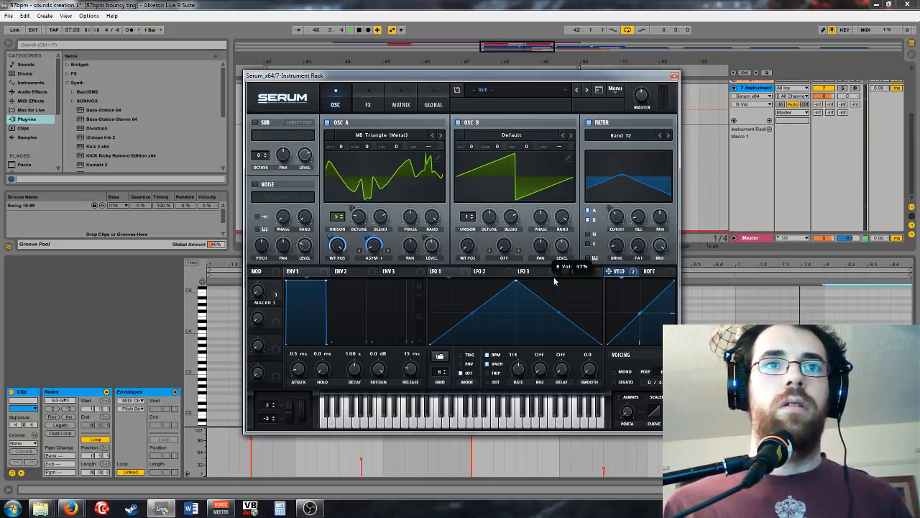
{"action": "left_click_drag", "start_coordinate": [554, 281], "coordinate": [554, 281]}
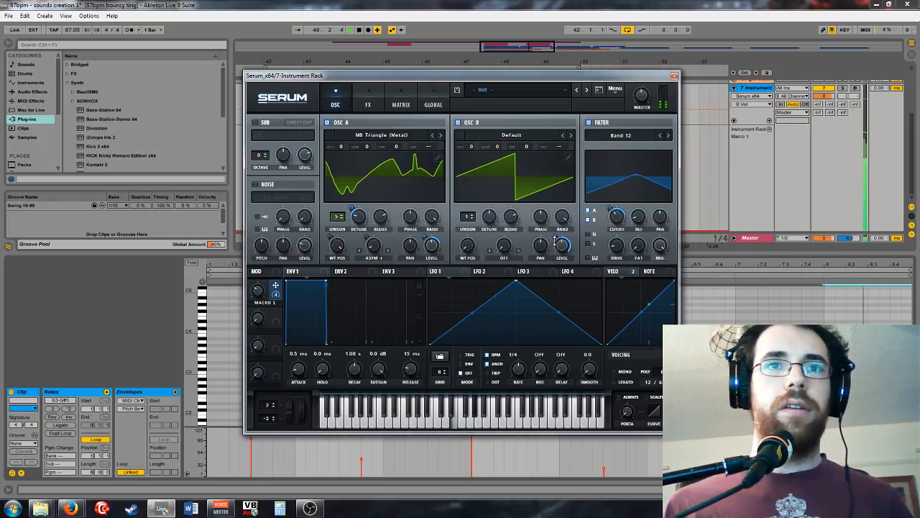
Step: Load the Casper wavetable into oscillator B and try out its wavetable position
{"action": "left_click", "coordinate": [511, 135]}
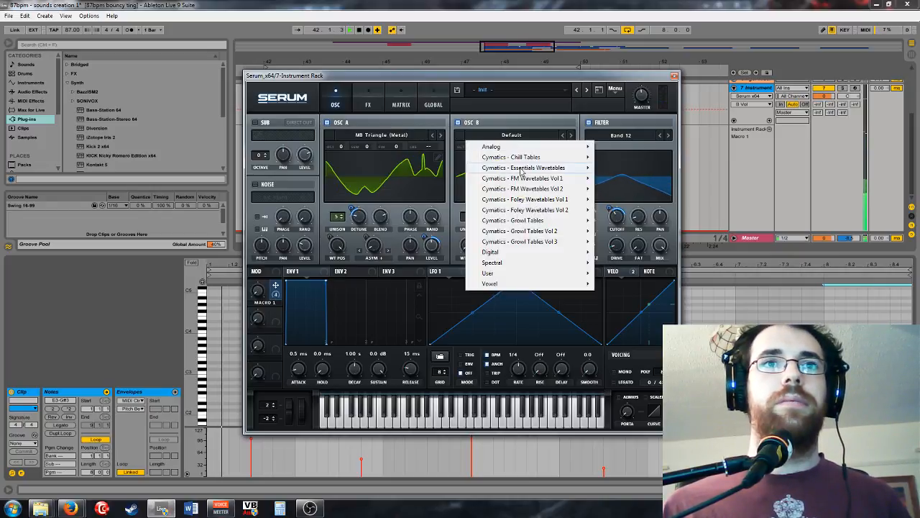
{"action": "mouse_move", "coordinate": [568, 168]}
{"action": "left_click", "coordinate": [612, 194]}
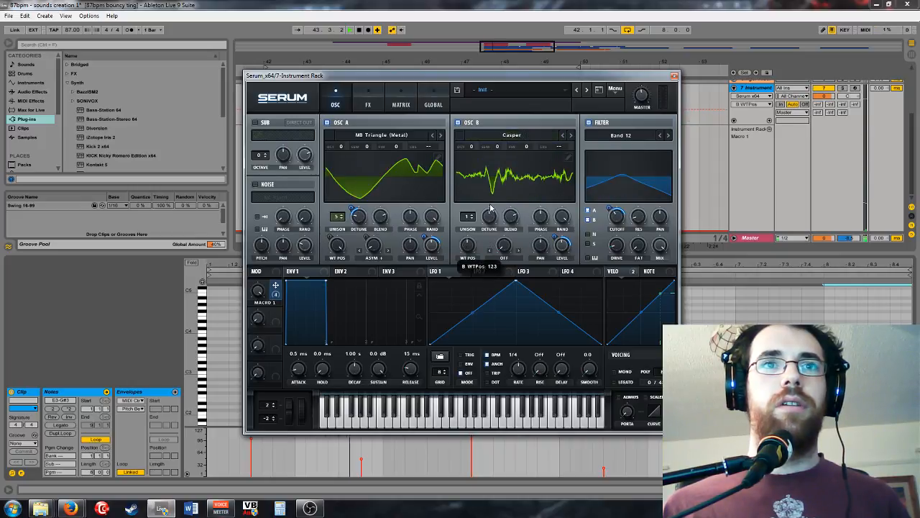
Step: Switch oscillator A off, adjust oscillator B's wavetable position on its own and assign Macro 1 to modulate it
{"action": "left_click", "coordinate": [327, 123]}
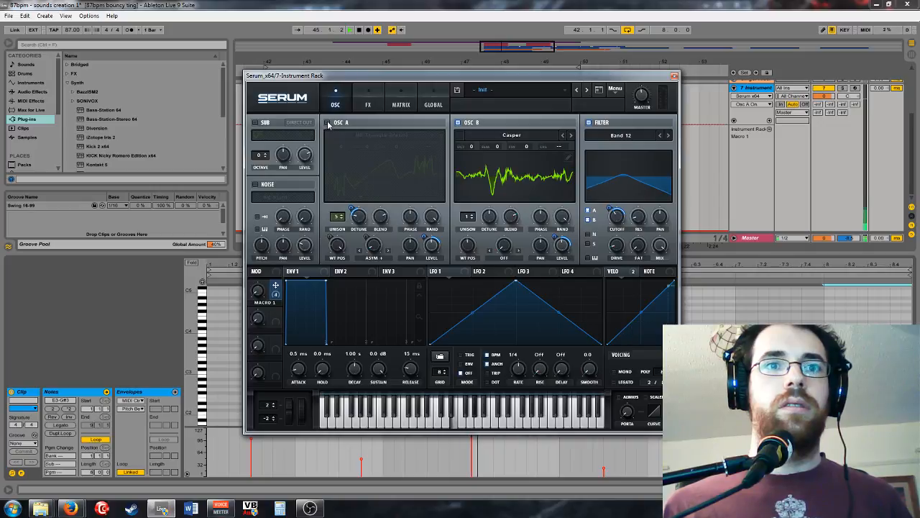
{"action": "mouse_move", "coordinate": [468, 246]}
{"action": "left_mouse_down"}
{"action": "mouse_move", "coordinate": [501, 232]}
{"action": "mouse_move", "coordinate": [484, 250]}
{"action": "left_mouse_up"}
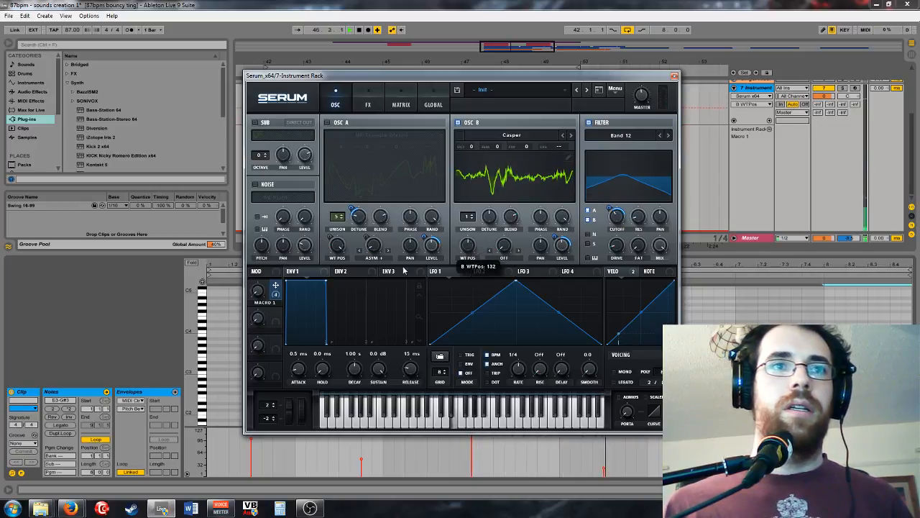
{"action": "left_click_drag", "start_coordinate": [435, 271], "coordinate": [468, 246]}
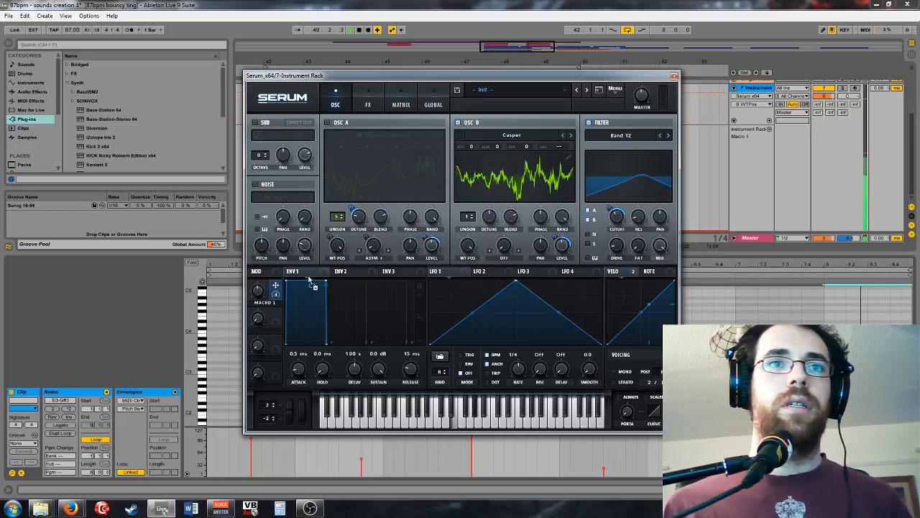
{"action": "left_click_drag", "start_coordinate": [313, 284], "coordinate": [447, 276]}
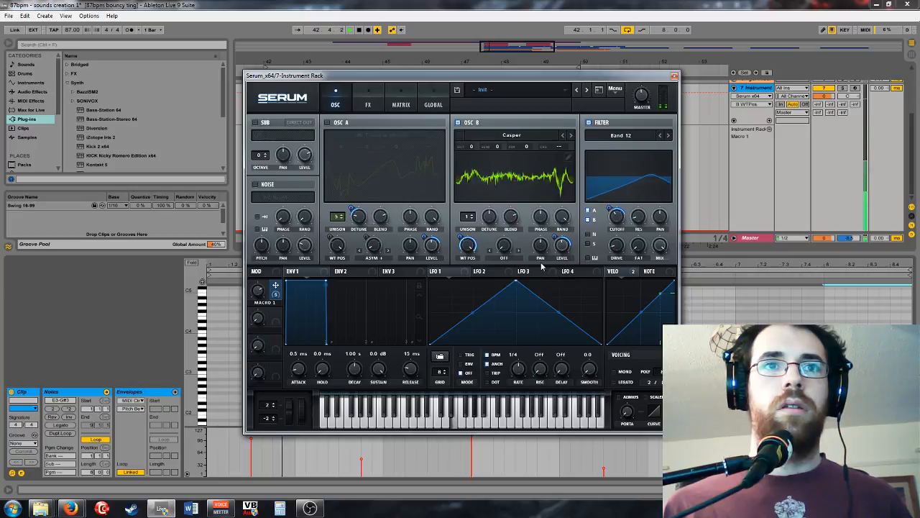
Step: Set oscillator B's warp mode to PWM and assign Macro 1 to modulate the warp amount
{"action": "left_click", "coordinate": [515, 257]}
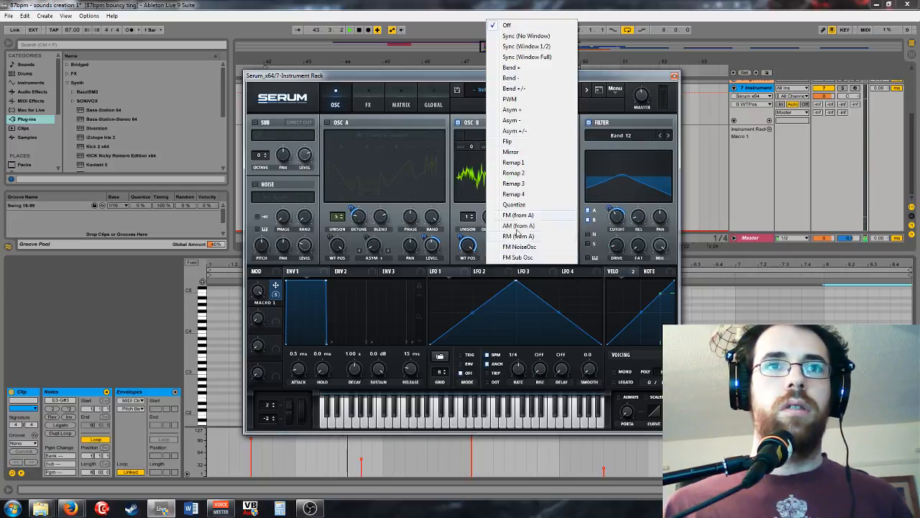
{"action": "left_click", "coordinate": [504, 103]}
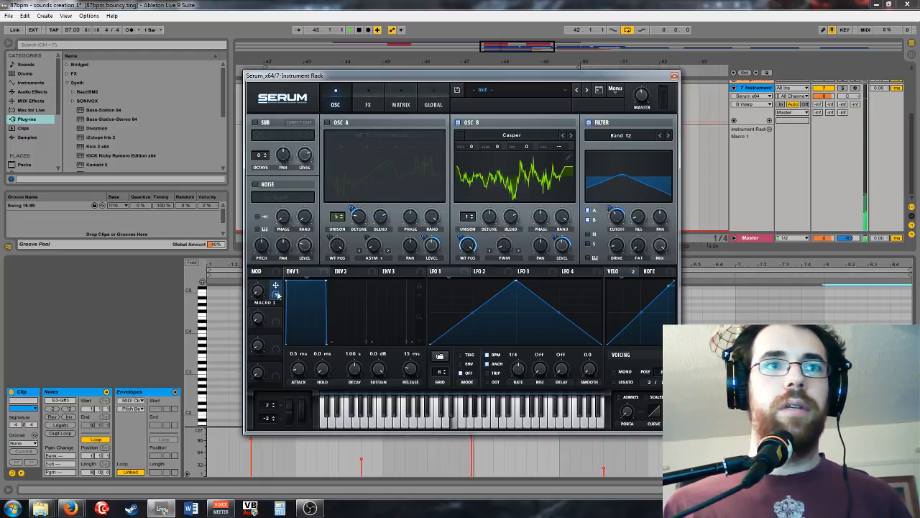
{"action": "left_click_drag", "start_coordinate": [502, 251], "coordinate": [504, 247]}
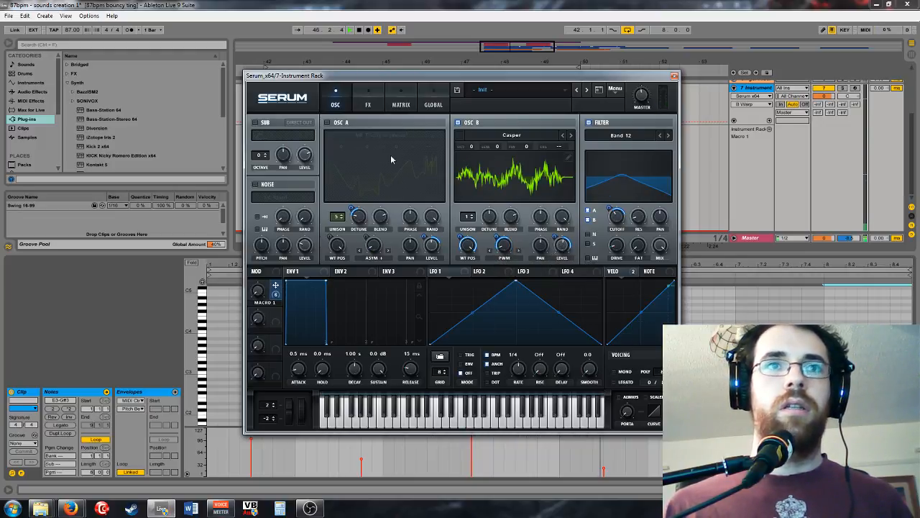
Step: Switch oscillator A back on, and reset oscillator B's octave to 0 after trying it at -1
{"action": "left_click", "coordinate": [327, 122]}
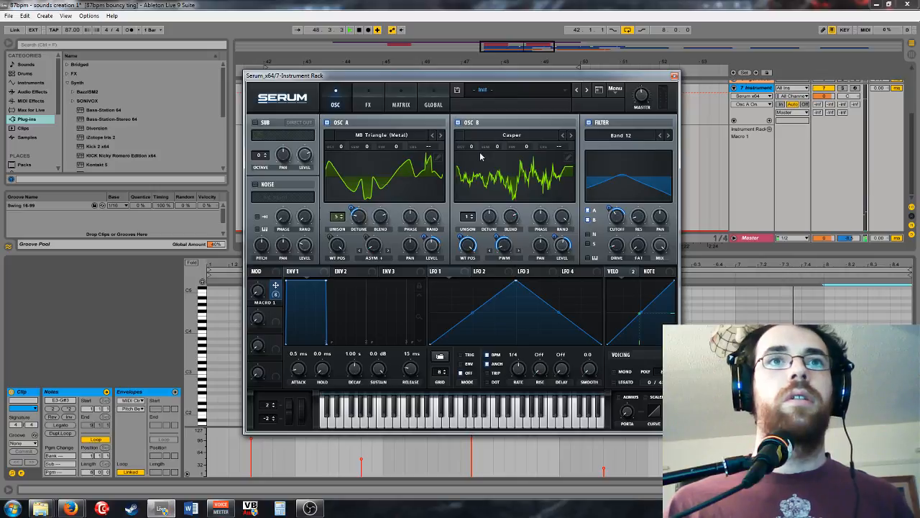
{"action": "left_click_drag", "start_coordinate": [471, 151], "coordinate": [463, 164]}
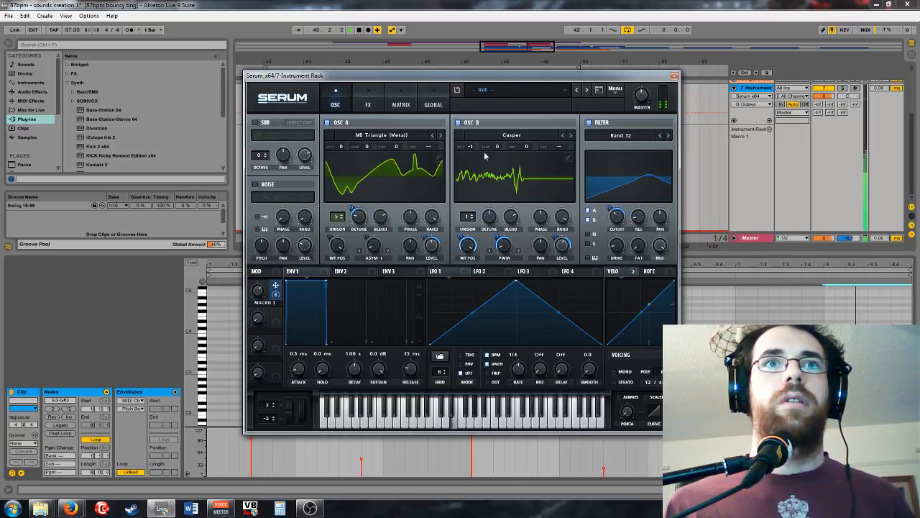
{"action": "double_click", "coordinate": [481, 148]}
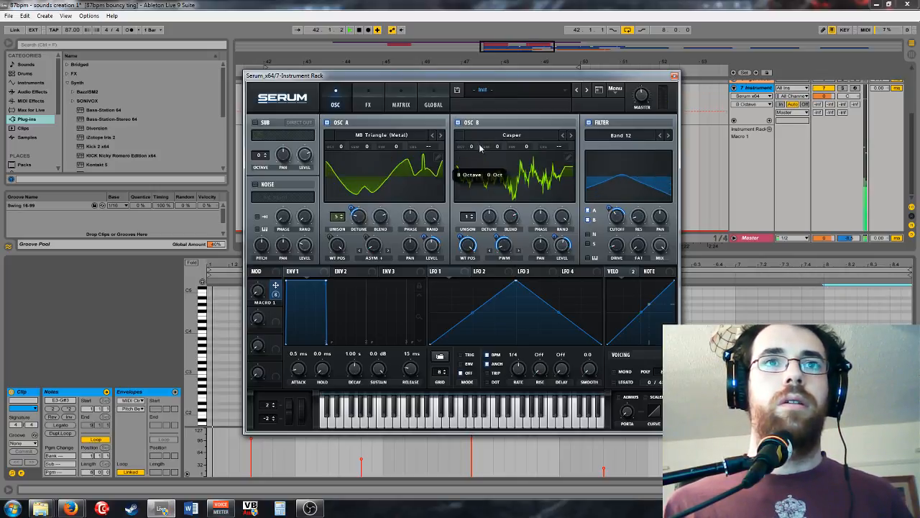
Step: Set oscillator B to octave +1 with 3 unison voices, modulate its detune with Macro 1 and adjust the oscillators' unison blend
{"action": "left_click_drag", "start_coordinate": [335, 153], "coordinate": [324, 164]}
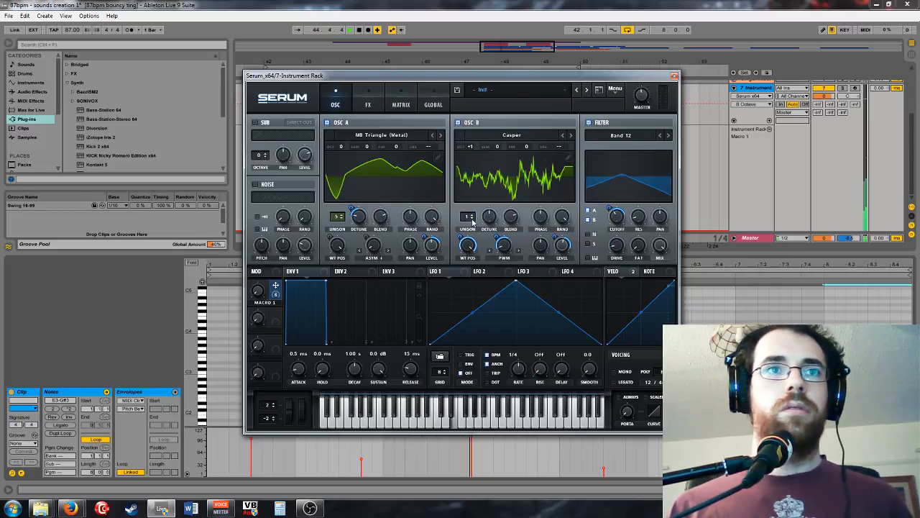
{"action": "left_click_drag", "start_coordinate": [472, 222], "coordinate": [485, 215]}
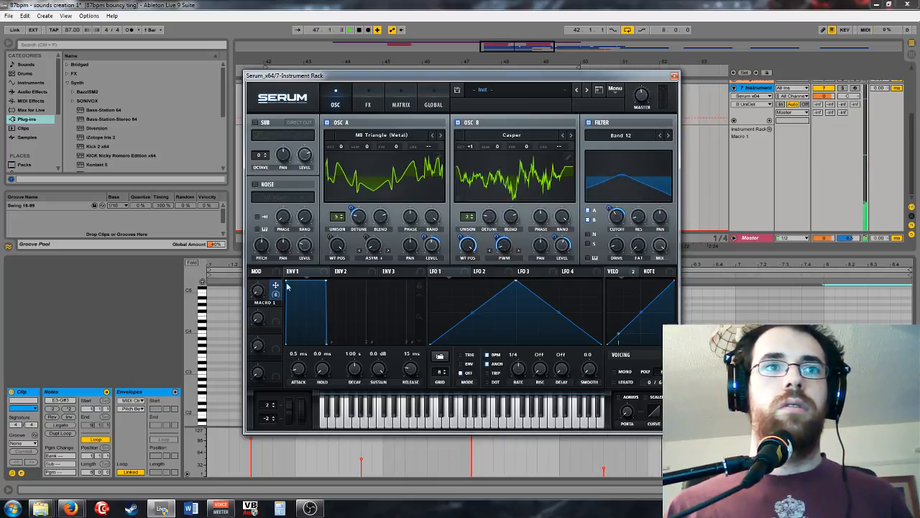
{"action": "left_click_drag", "start_coordinate": [381, 223], "coordinate": [383, 229]}
{"action": "mouse_move", "coordinate": [509, 228]}
{"action": "left_mouse_down"}
{"action": "mouse_move", "coordinate": [522, 221]}
{"action": "mouse_move", "coordinate": [511, 220]}
{"action": "left_mouse_up"}
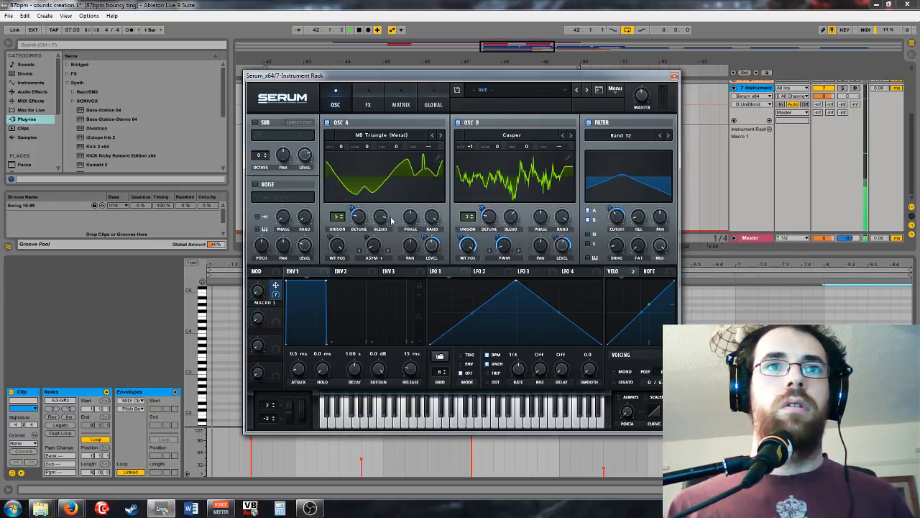
{"action": "left_click_drag", "start_coordinate": [381, 220], "coordinate": [381, 220]}
Step: Enable the distortion effect in Sin Fold mode and adjust its drive and wet mix
{"action": "left_click", "coordinate": [368, 95]}
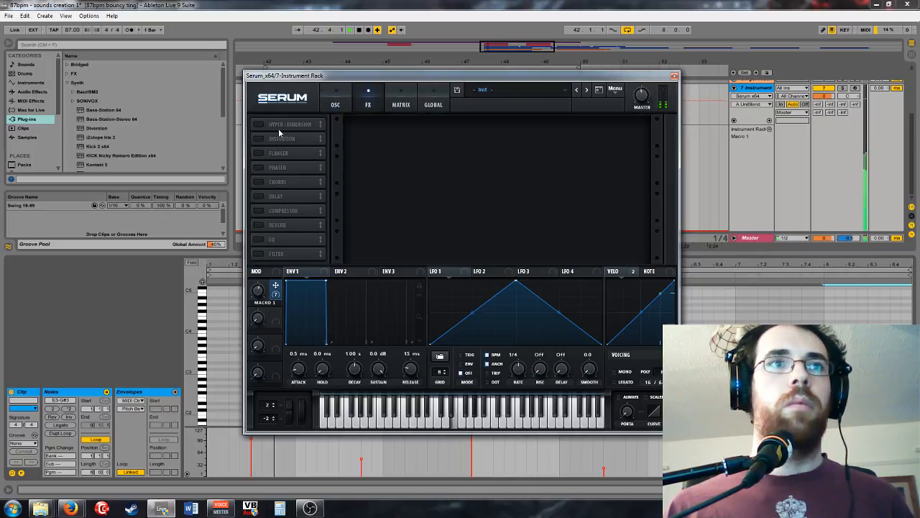
{"action": "left_click", "coordinate": [258, 138]}
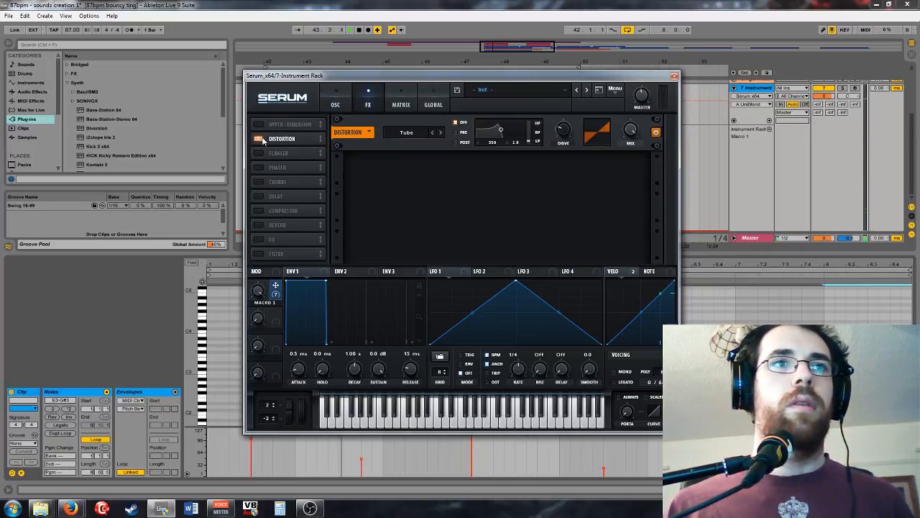
{"action": "left_click", "coordinate": [433, 134]}
{"action": "left_click", "coordinate": [453, 206]}
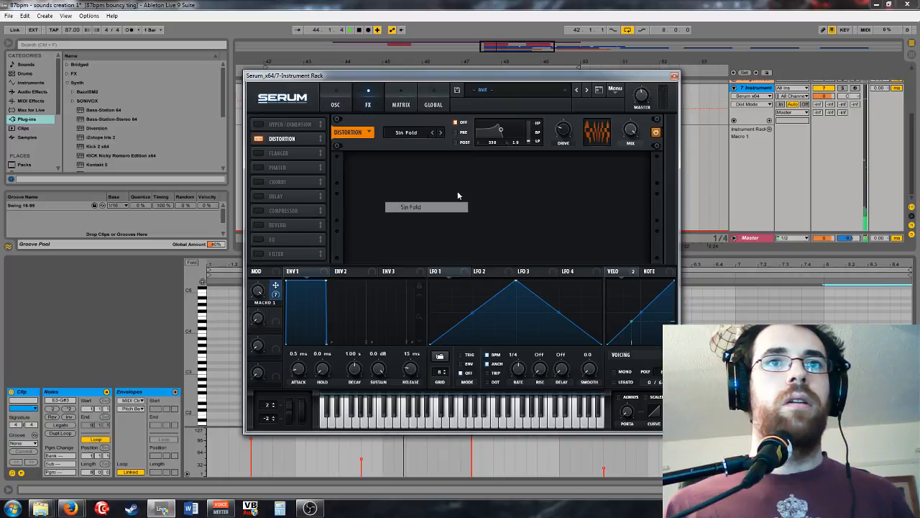
{"action": "left_click_drag", "start_coordinate": [563, 134], "coordinate": [559, 127]}
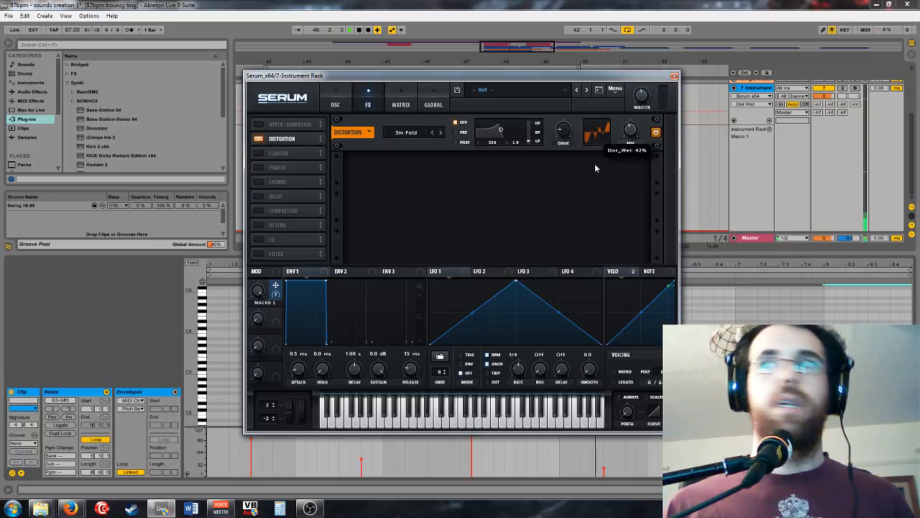
{"action": "left_click_drag", "start_coordinate": [595, 164], "coordinate": [586, 171]}
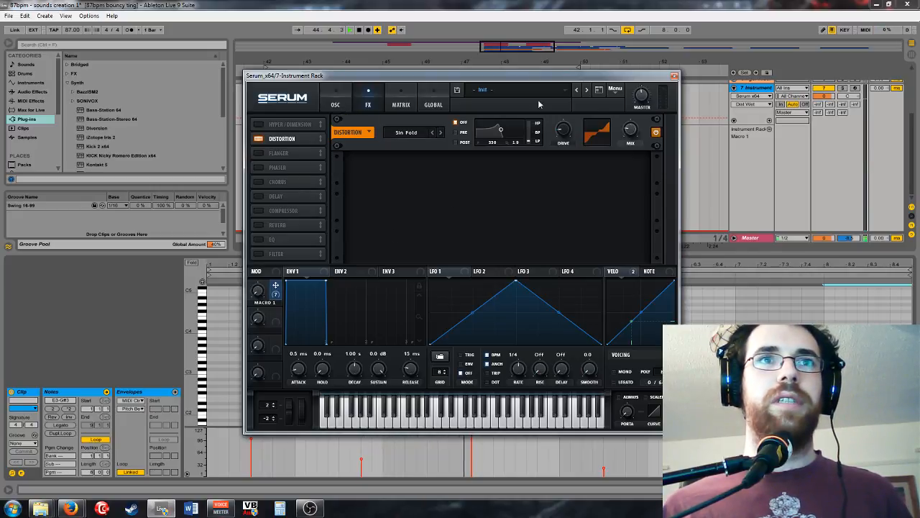
Step: Enable Hyper/Dimension with 7 unison voices and move it below the distortion in the effects chain
{"action": "left_click", "coordinate": [258, 124]}
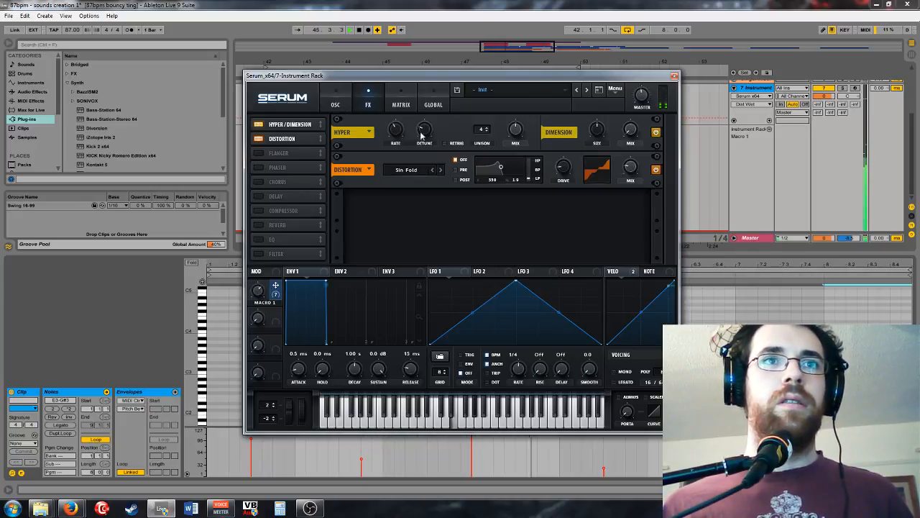
{"action": "left_click", "coordinate": [487, 128]}
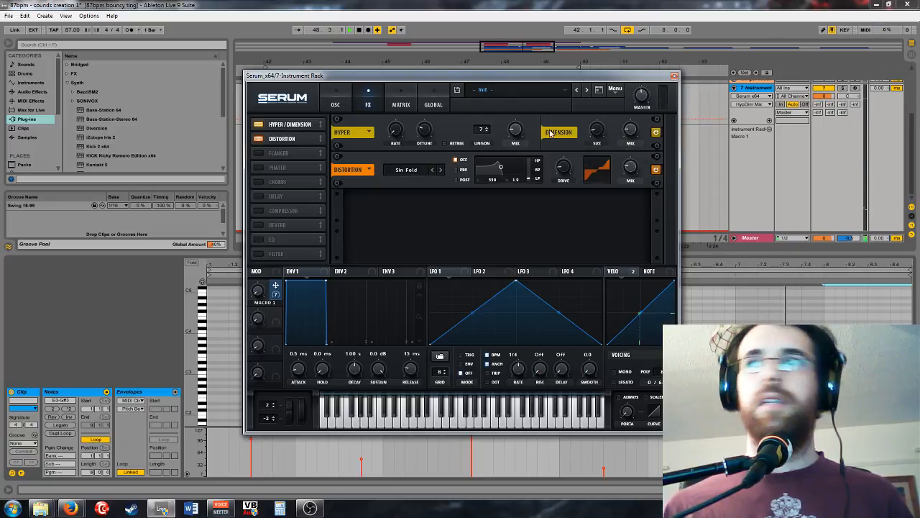
{"action": "left_click_drag", "start_coordinate": [269, 120], "coordinate": [309, 141]}
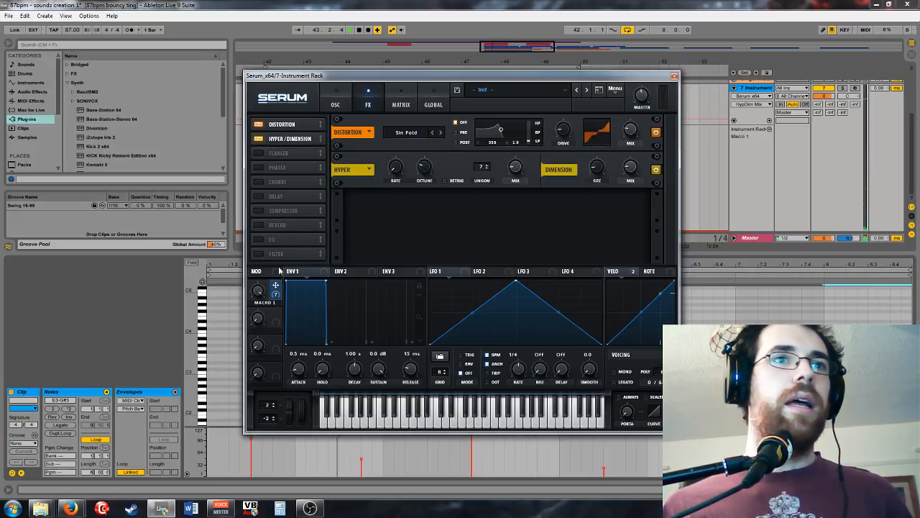
Step: Enable the effects filter as Cmb +, assign Macro 1 to modulate its cutoff and lower its wet mix
{"action": "left_click", "coordinate": [275, 253]}
{"action": "left_click", "coordinate": [409, 207]}
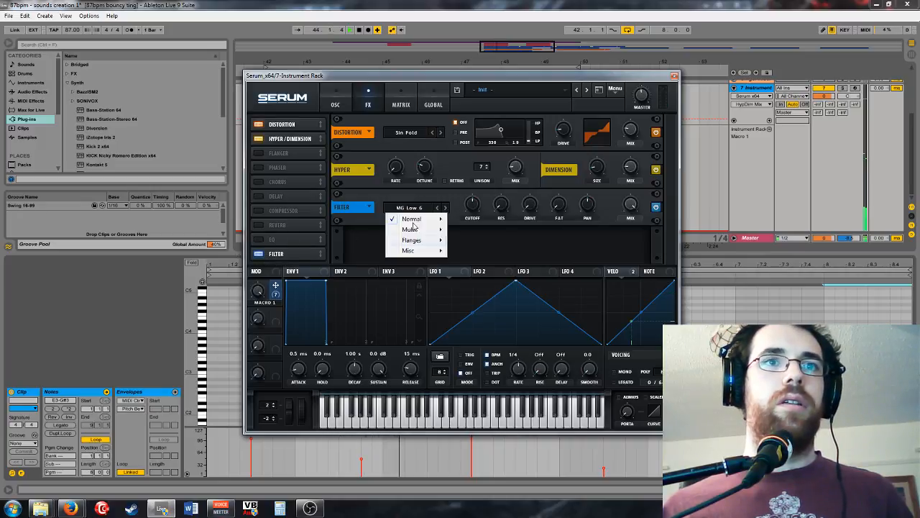
{"action": "mouse_move", "coordinate": [438, 239]}
{"action": "left_click", "coordinate": [490, 185]}
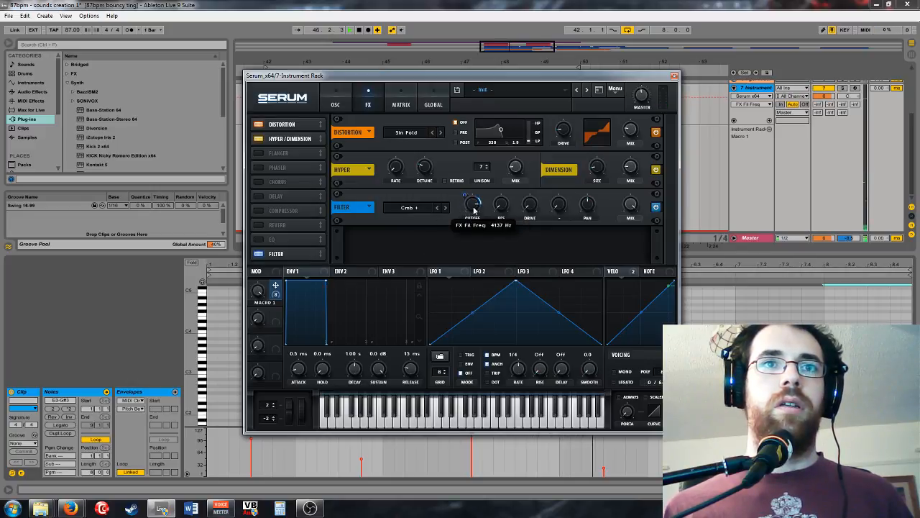
{"action": "left_click_drag", "start_coordinate": [473, 209], "coordinate": [474, 206]}
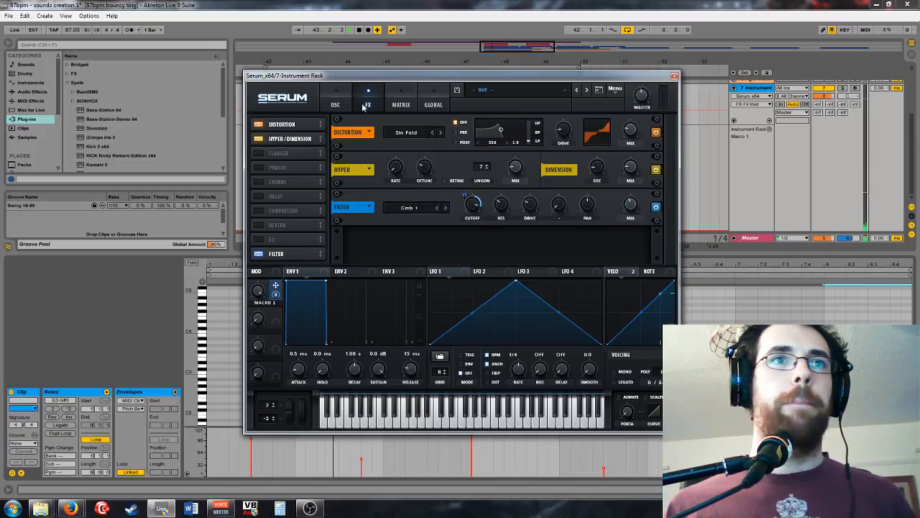
Step: Close the synth window, then transpose the clip's last chord down to E2–G#2, the bar 5 chord up to E4–G#4 and the short bar 6 chord's E3 to E4
{"action": "left_click", "coordinate": [674, 76]}
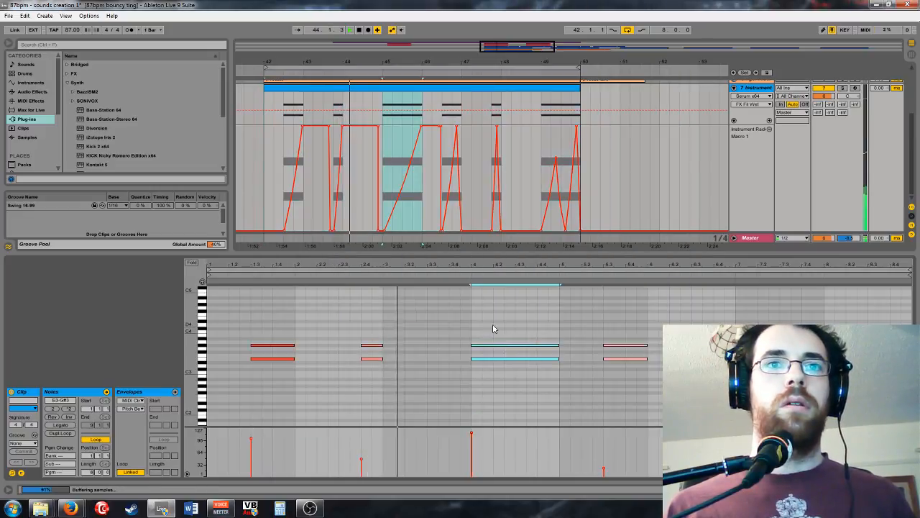
{"action": "left_click_drag", "start_coordinate": [908, 375], "coordinate": [813, 330]}
{"action": "key", "text": "shift+Down"}
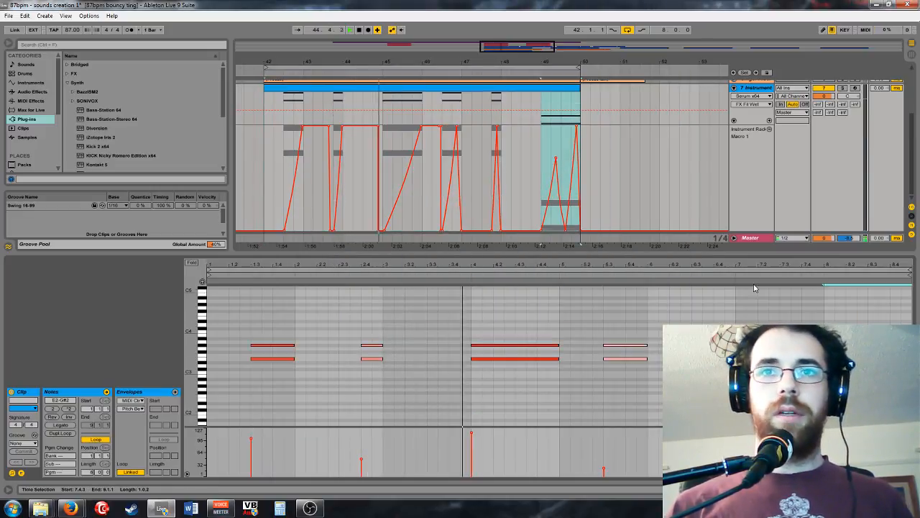
{"action": "left_click_drag", "start_coordinate": [654, 338], "coordinate": [609, 320]}
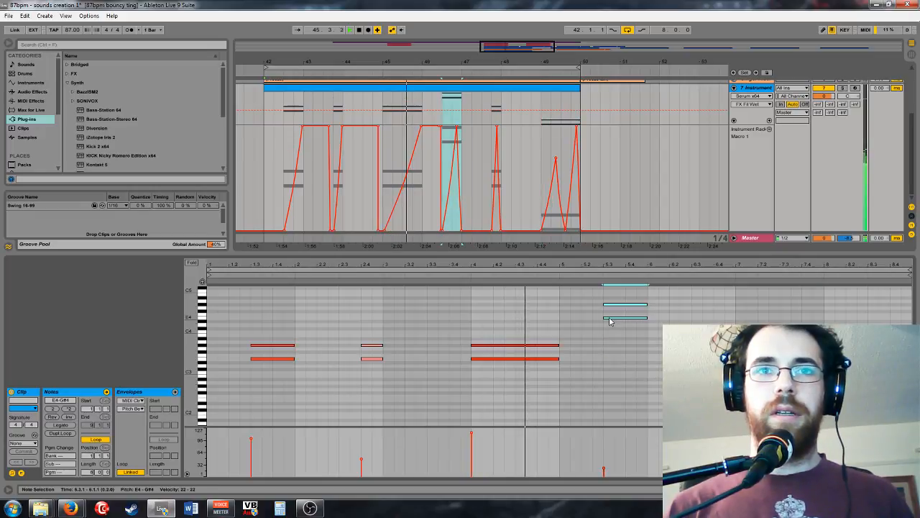
{"action": "left_click", "coordinate": [725, 360]}
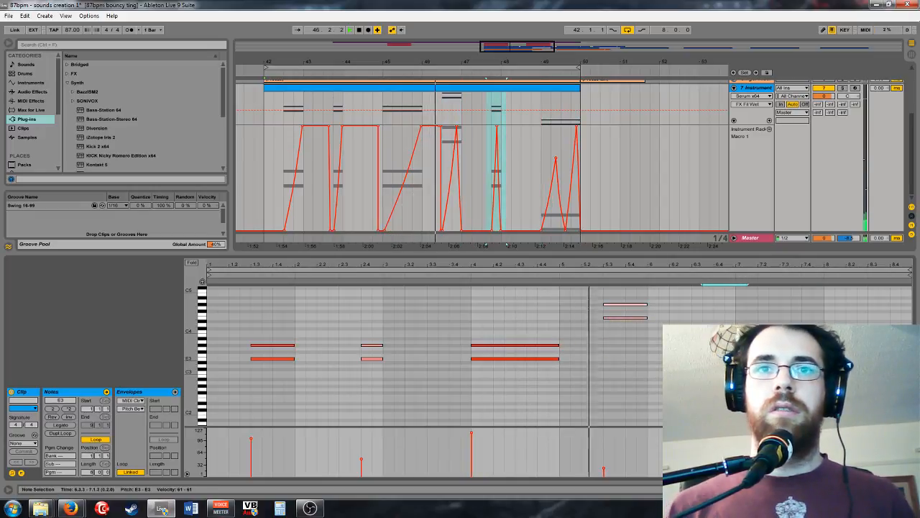
{"action": "left_click", "coordinate": [724, 317]}
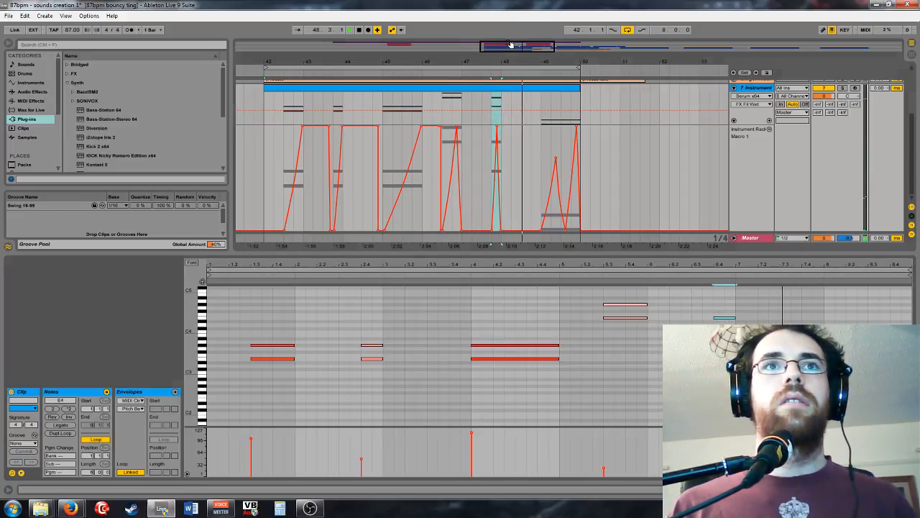
Step: Stop playback and rename the track's instrument rack as WOBBLY CHORD 2
{"action": "left_click_drag", "start_coordinate": [510, 44], "coordinate": [599, 100]}
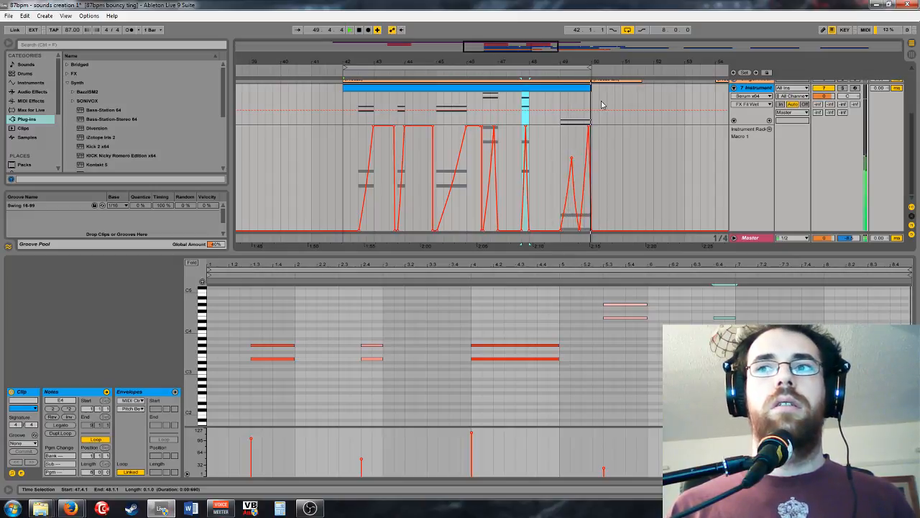
{"action": "key", "text": "space"}
{"action": "scroll", "coordinate": [602, 105], "scroll_direction": "down", "scroll_amount": 2, "text": "ctrl"}
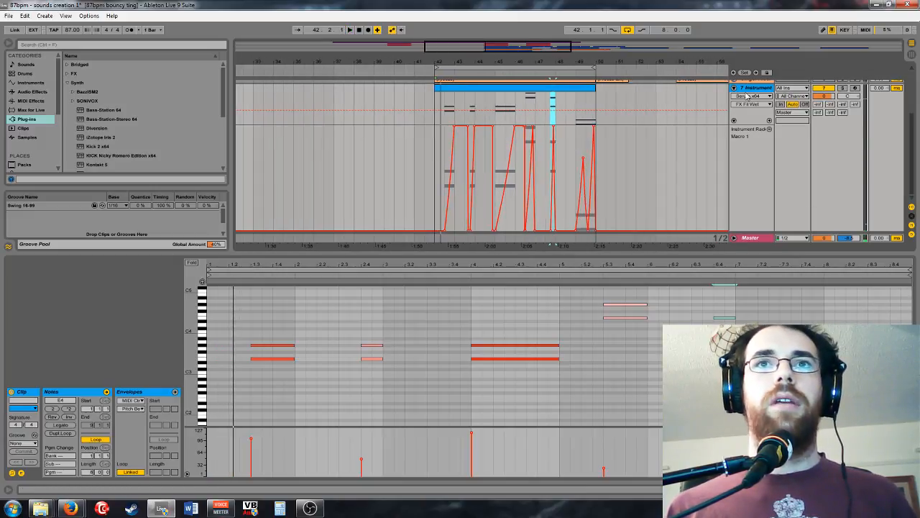
{"action": "left_click", "coordinate": [748, 90]}
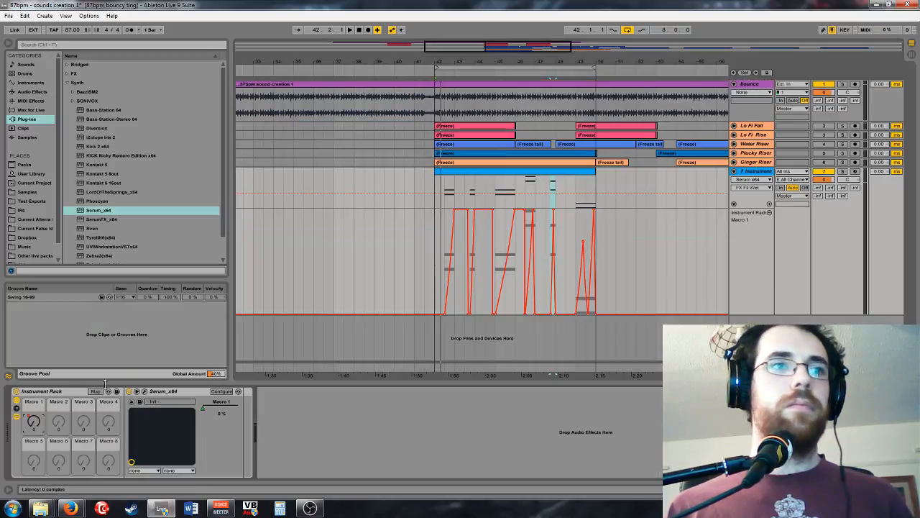
{"action": "left_click", "coordinate": [62, 392]}
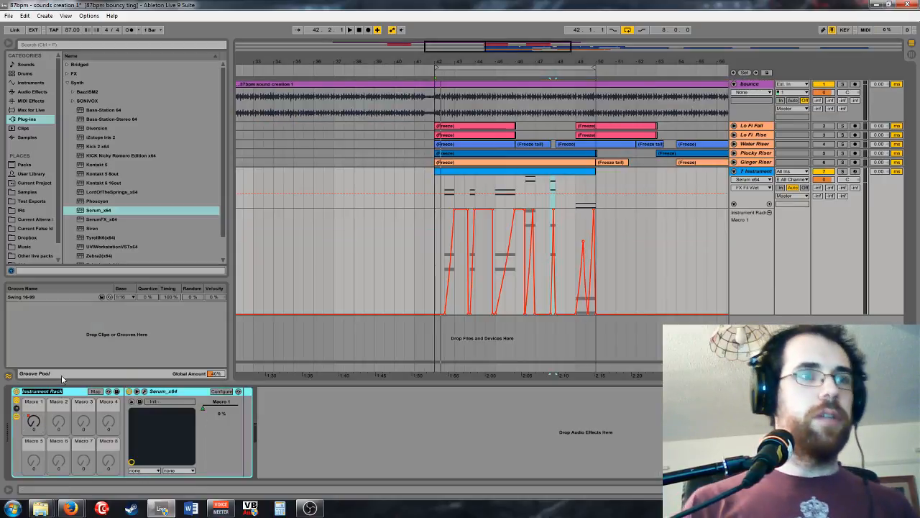
{"action": "type", "text": "WOBBLY"}
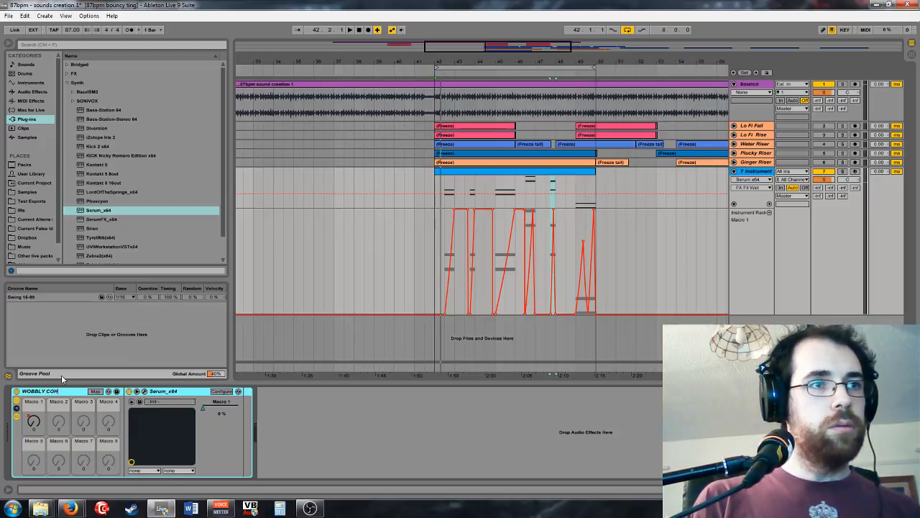
{"action": "type", "text": " CH"}
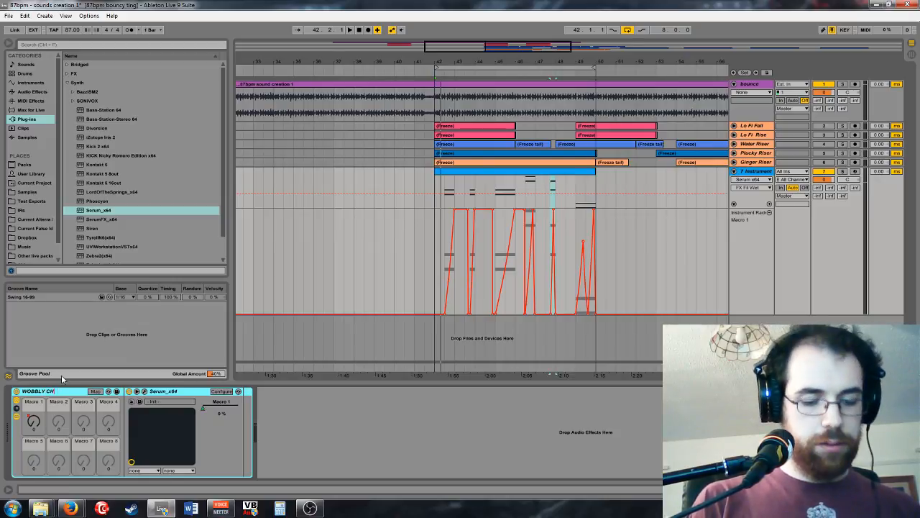
{"action": "type", "text": "ORD 2"}
{"action": "key", "text": "Return"}
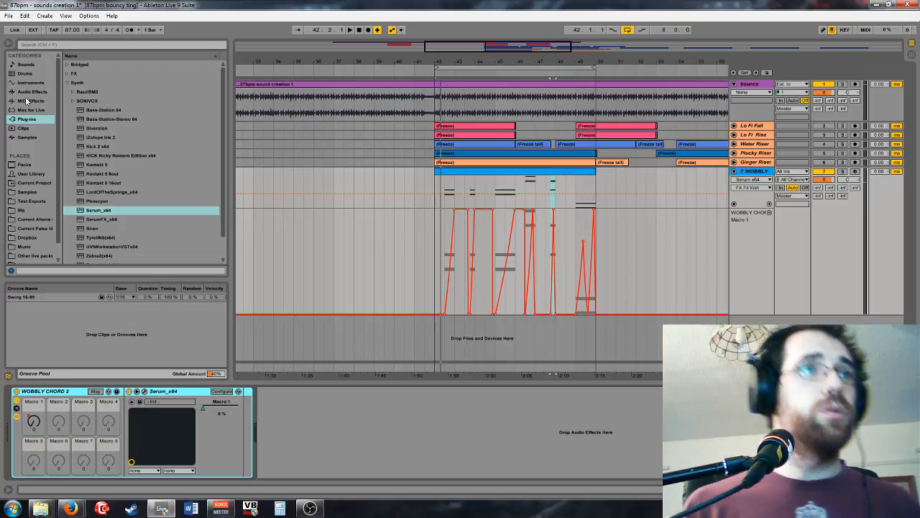
Step: Save the WOBBLY CHORD 2 rack into the User Library's 87BPM Synth folder and fold its track
{"action": "left_click", "coordinate": [27, 175]}
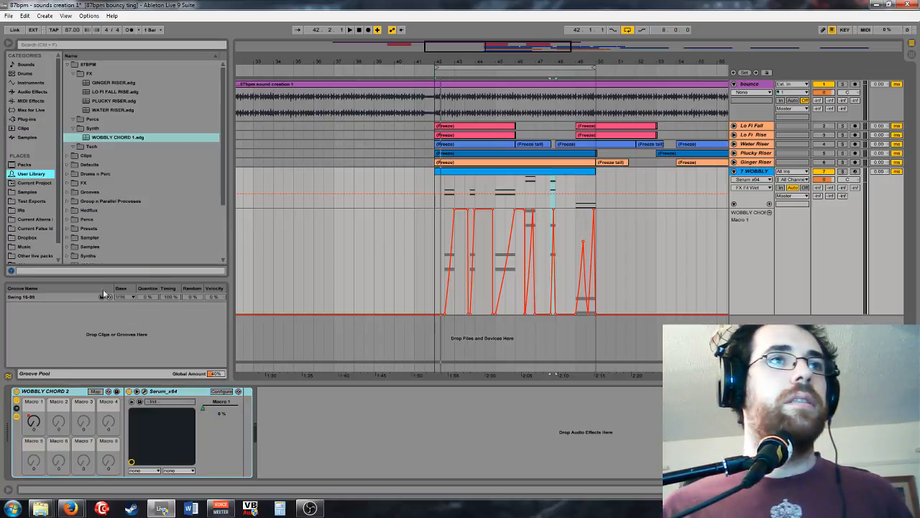
{"action": "left_click_drag", "start_coordinate": [63, 394], "coordinate": [123, 129]}
{"action": "key", "text": "Return"}
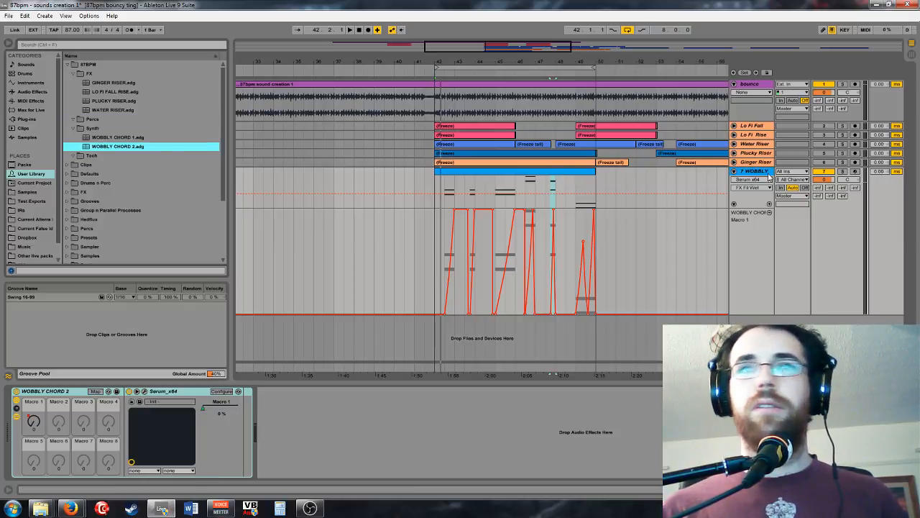
{"action": "left_click", "coordinate": [735, 172]}
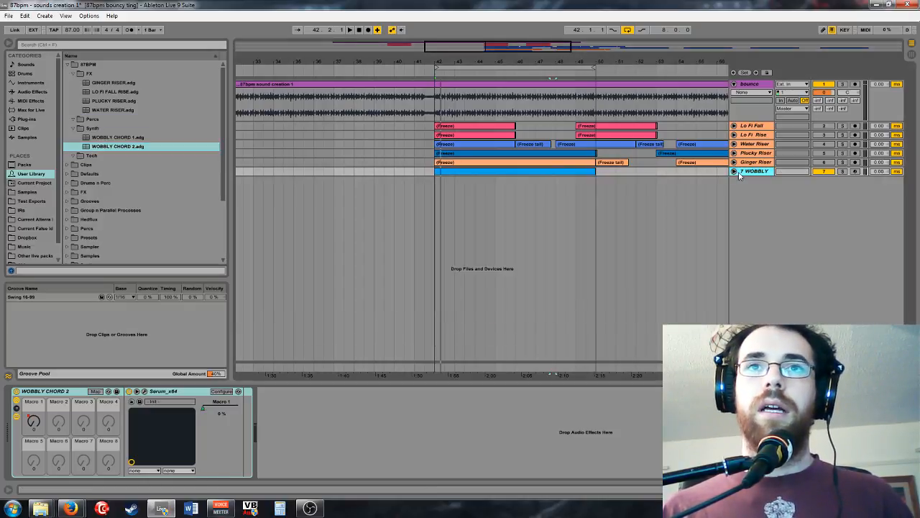
Step: Add a new MIDI track below the WOBBLY track and create an empty eight-bar clip on it starting at bar 42
{"action": "double_click", "coordinate": [463, 197]}
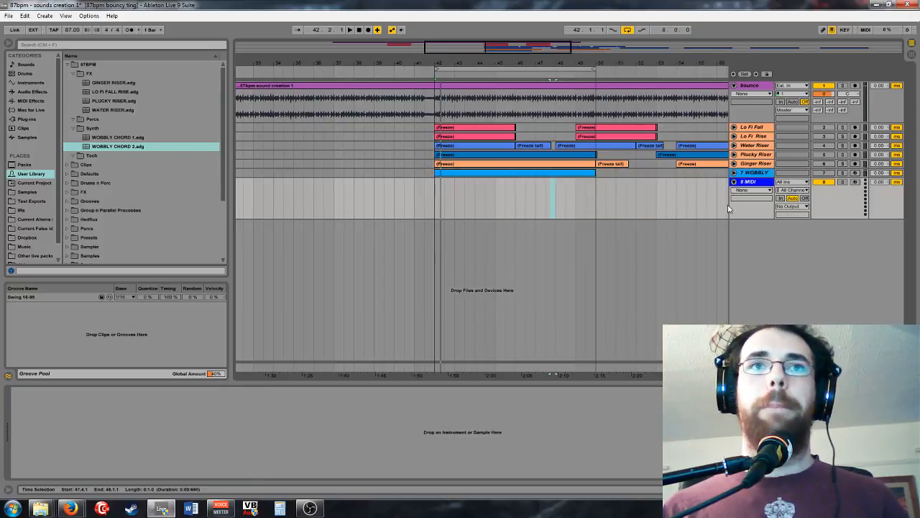
{"action": "left_click_drag", "start_coordinate": [434, 201], "coordinate": [590, 193]}
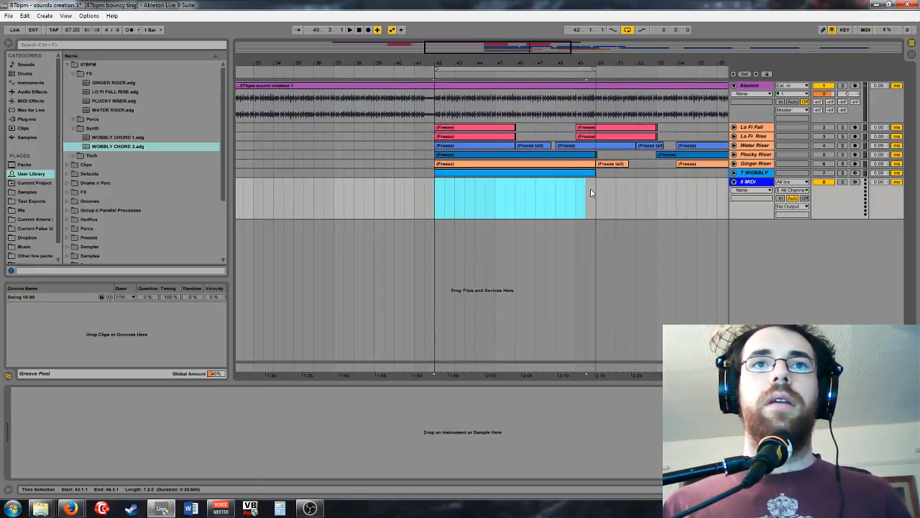
{"action": "key", "text": "ctrl+shift+m"}
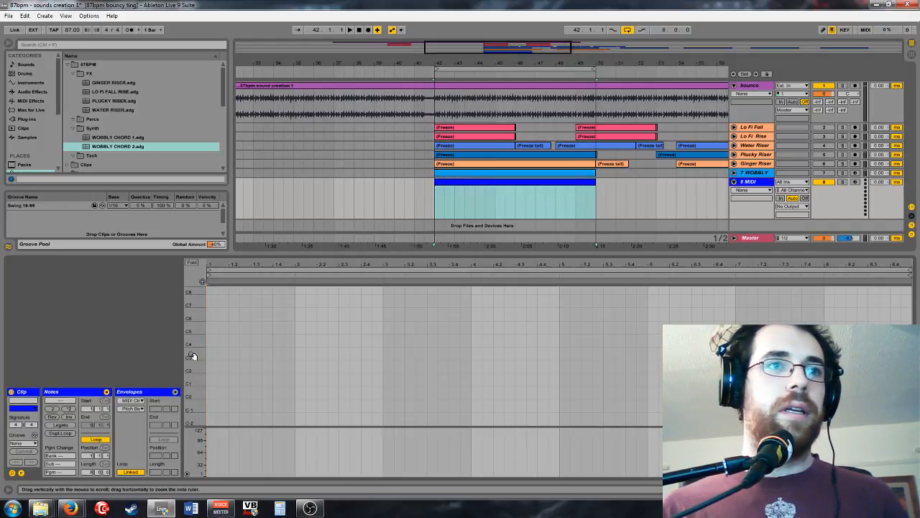
Step: Place an E3, G#3 and B3 chord of short notes at 1.2.3 in the new MIDI clip
{"action": "left_click_drag", "start_coordinate": [195, 349], "coordinate": [209, 349]}
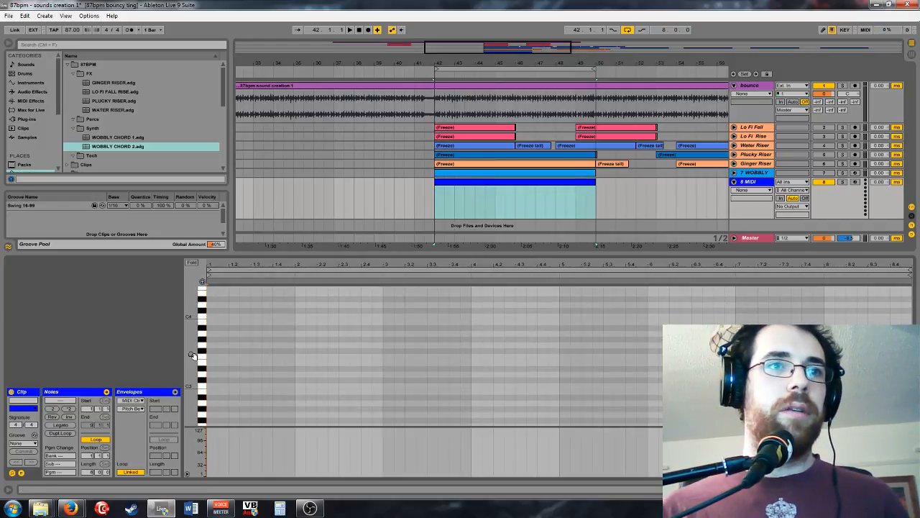
{"action": "double_click", "coordinate": [248, 362]}
{"action": "double_click", "coordinate": [246, 339]}
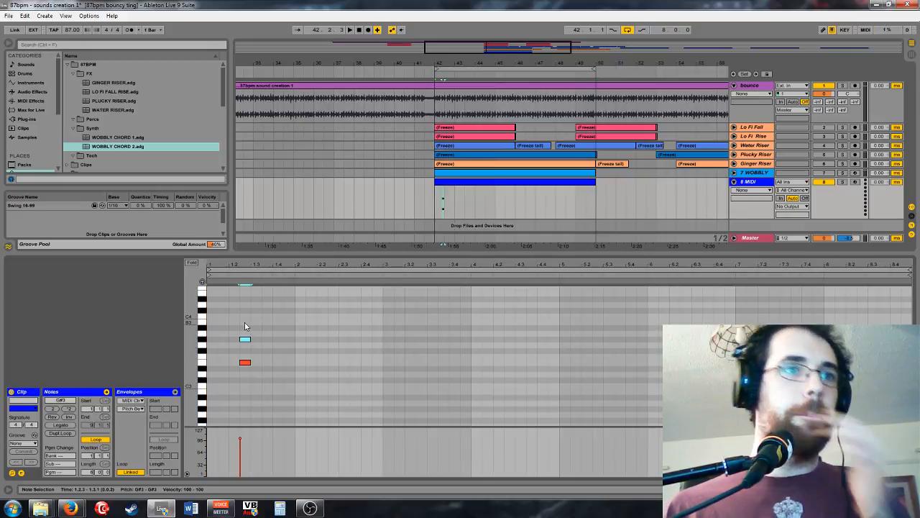
{"action": "double_click", "coordinate": [245, 322]}
{"action": "left_click", "coordinate": [457, 185]}
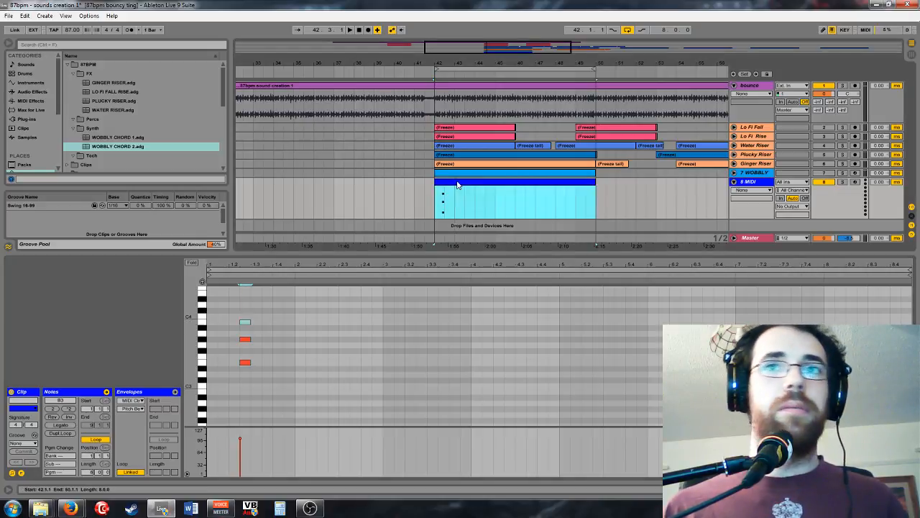
Step: Load the Serum_x64 synth plug-in onto the new MIDI track
{"action": "left_click", "coordinate": [27, 119]}
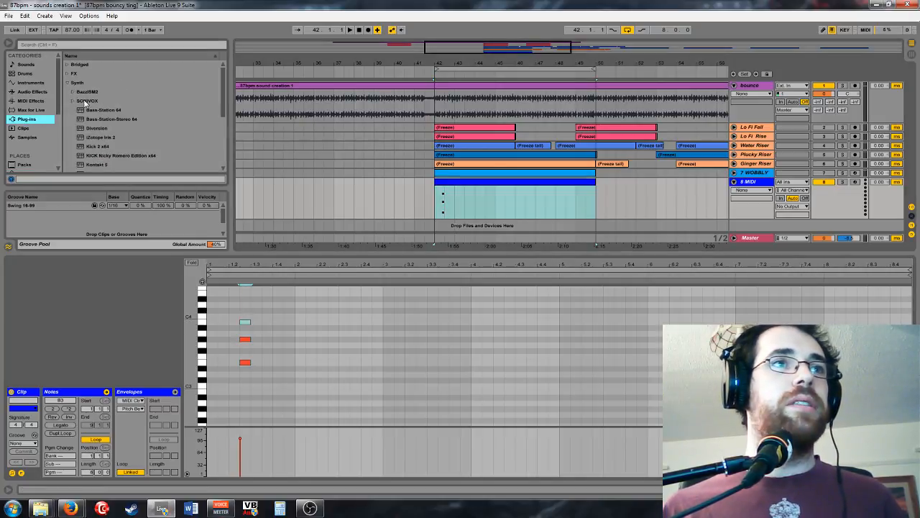
{"action": "left_click", "coordinate": [67, 82]}
{"action": "scroll", "coordinate": [94, 129], "scroll_direction": "down", "scroll_amount": 3}
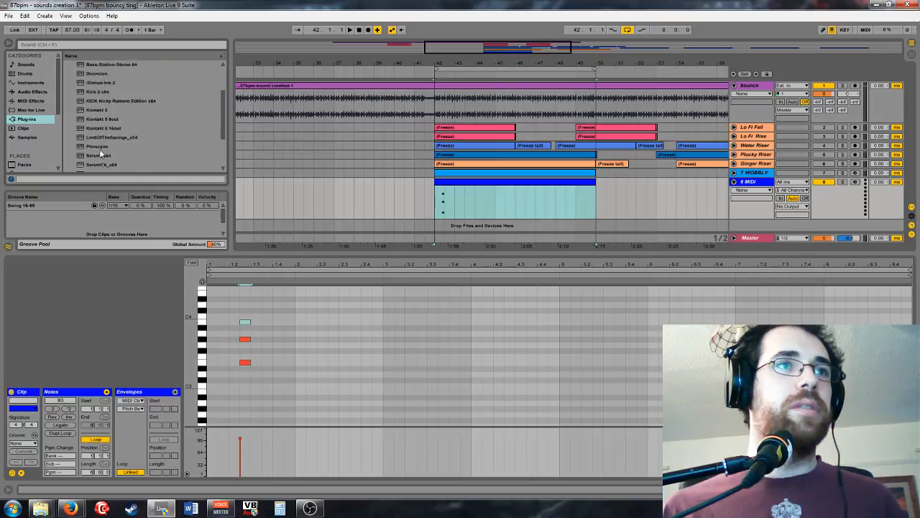
{"action": "double_click", "coordinate": [100, 137]}
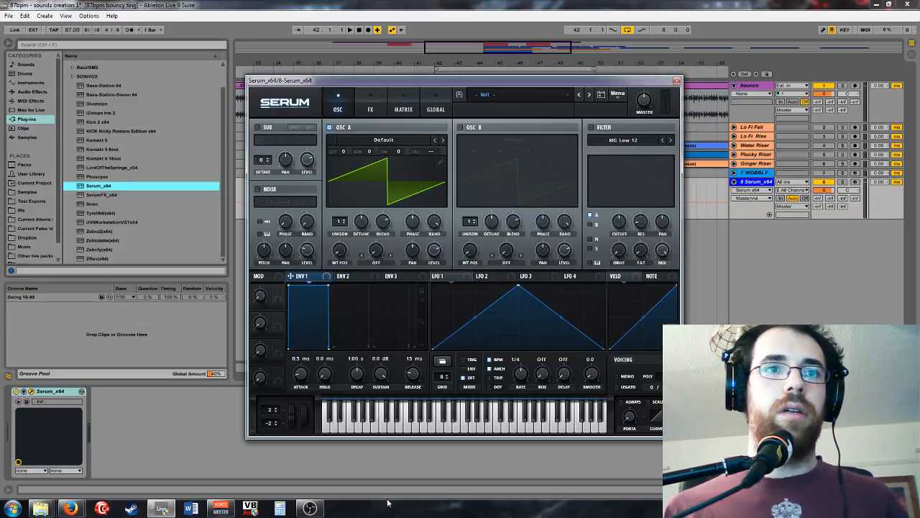
Step: Shape Serum's Envelope 1 with 0.0 ms attack, 546 ms decay, fully lowered sustain and 231 ms release, and close the plug-in window
{"action": "left_click_drag", "start_coordinate": [381, 379], "coordinate": [405, 514]}
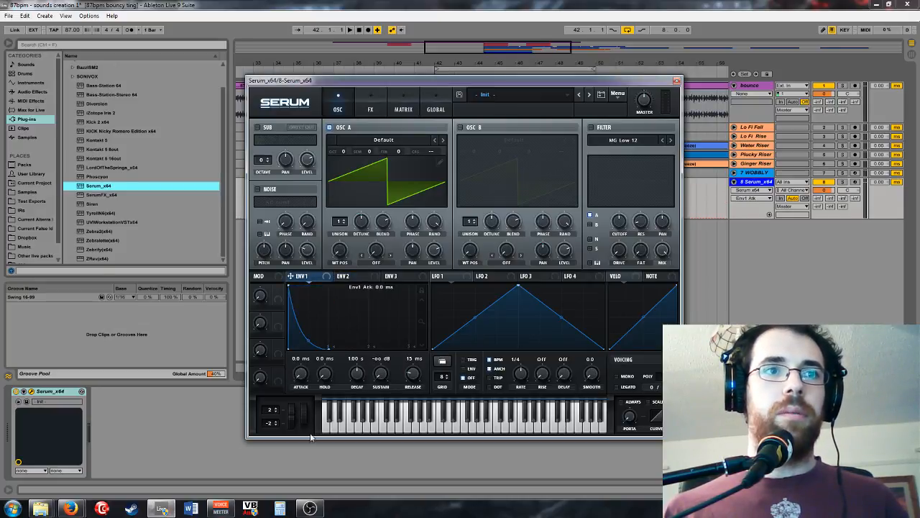
{"action": "left_click_drag", "start_coordinate": [356, 373], "coordinate": [352, 379]}
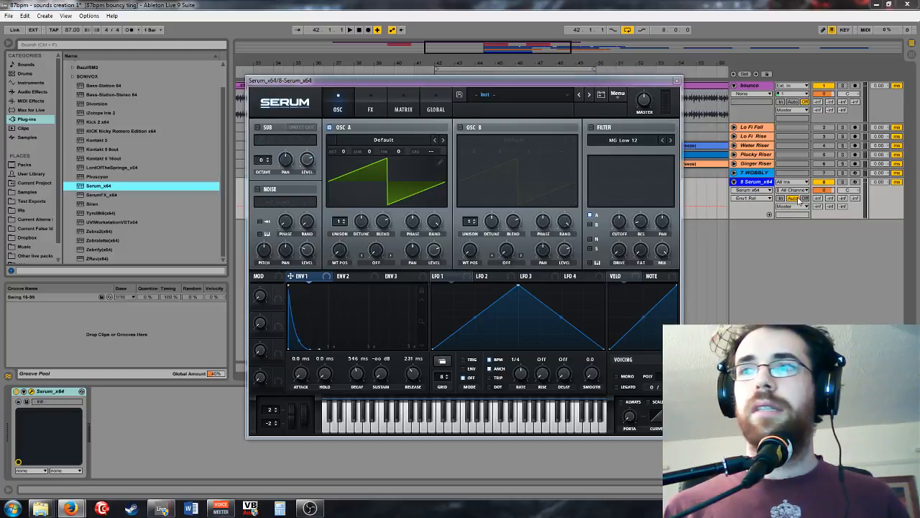
{"action": "left_click", "coordinate": [677, 81]}
Step: Audition the new clip's chord and apply the Swing 16-99 groove to the clip
{"action": "left_click", "coordinate": [438, 197]}
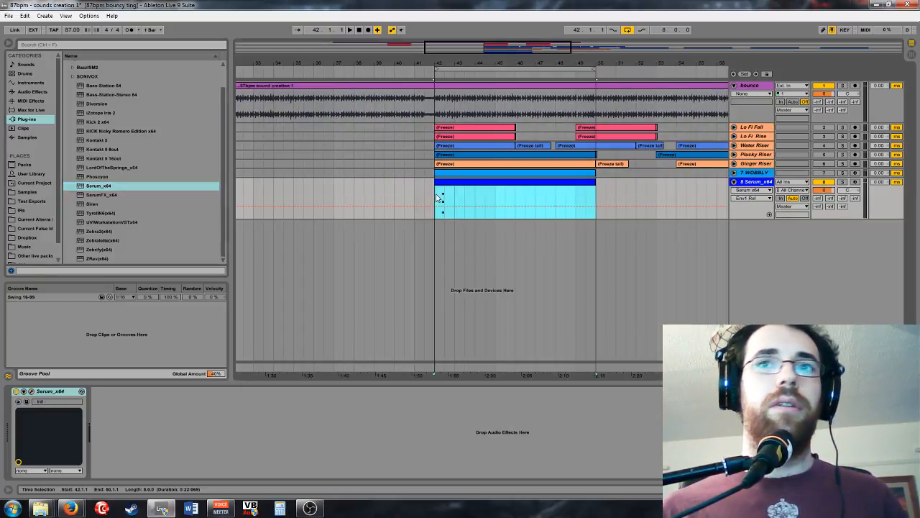
{"action": "key", "text": "space"}
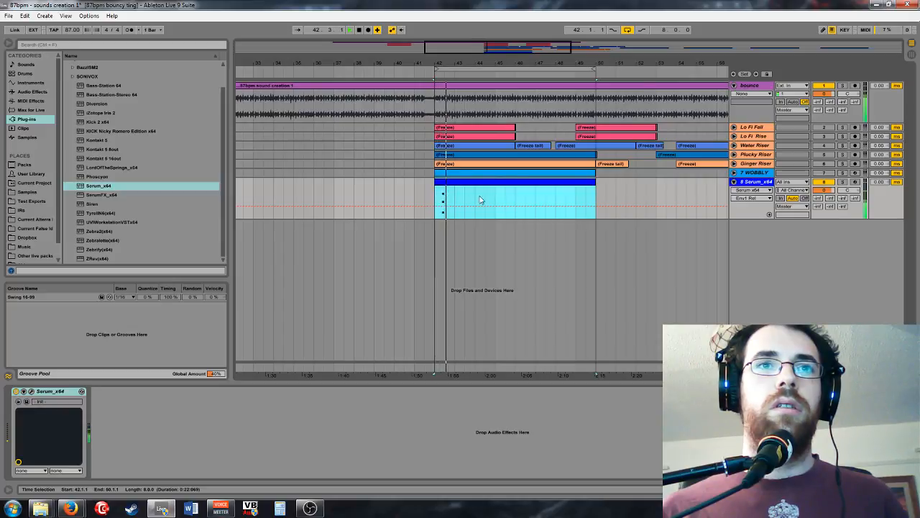
{"action": "key", "text": "space"}
{"action": "key", "text": "shift+Tab"}
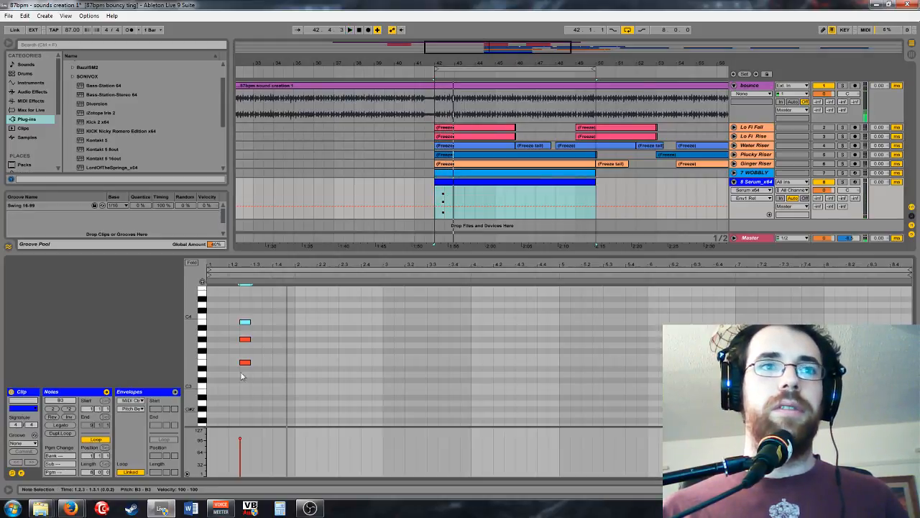
{"action": "left_click_drag", "start_coordinate": [115, 205], "coordinate": [498, 186]}
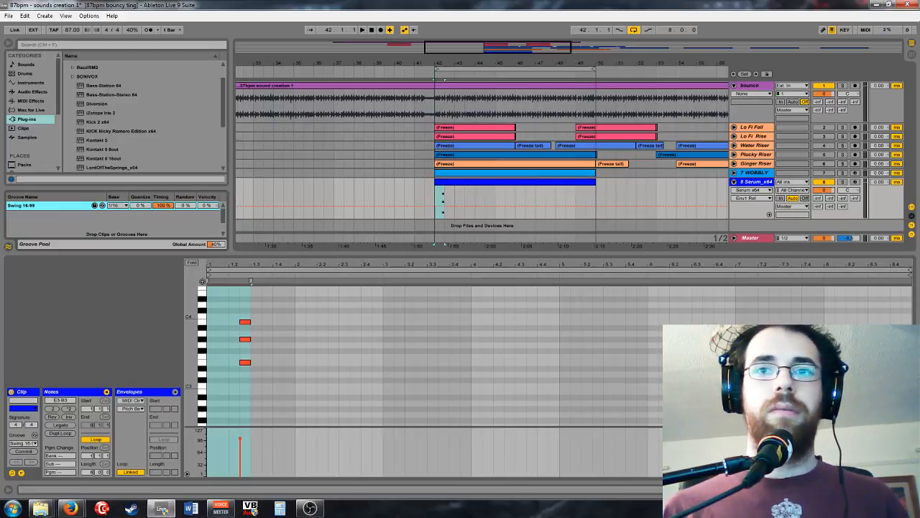
Step: Move the chord to 1.2.1 and shorten its notes to one sixteenth while playing the clip
{"action": "key", "text": "ctrl+a"}
{"action": "key", "text": "space"}
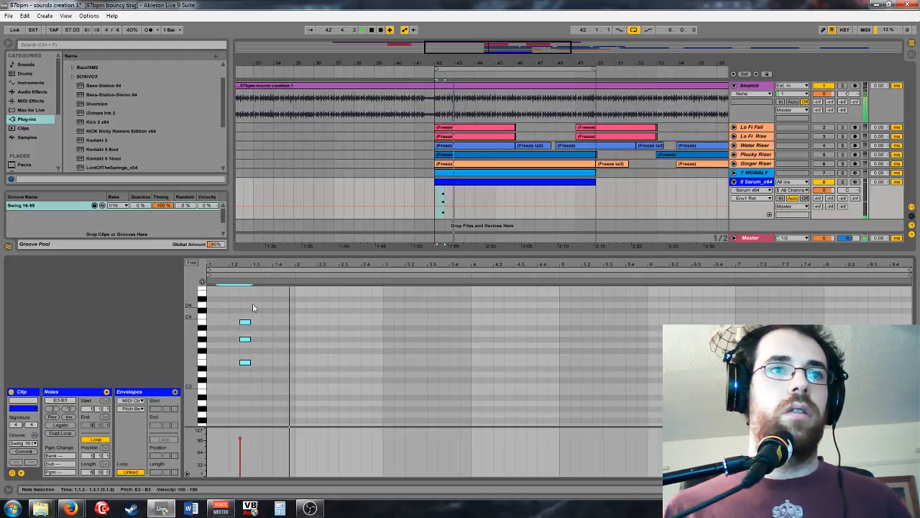
{"action": "key", "text": "Left"}
{"action": "key", "text": "Right"}
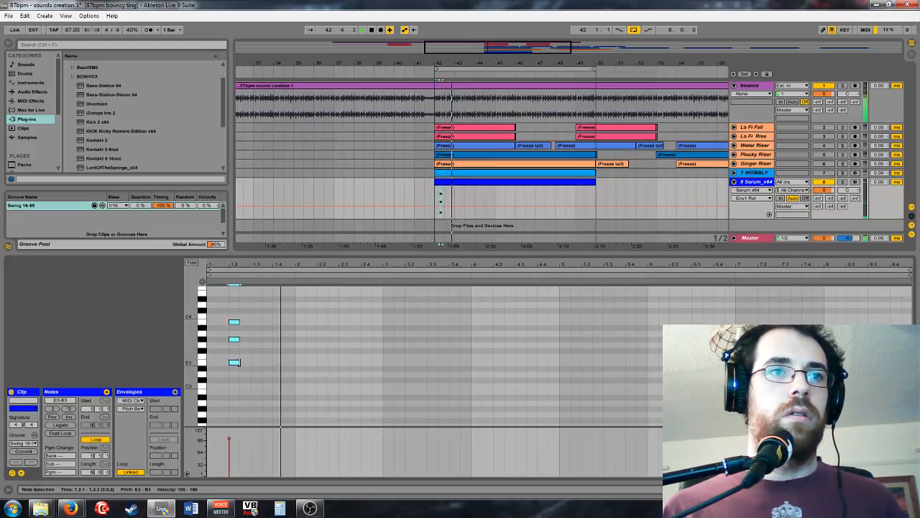
{"action": "left_click_drag", "start_coordinate": [239, 362], "coordinate": [237, 363]}
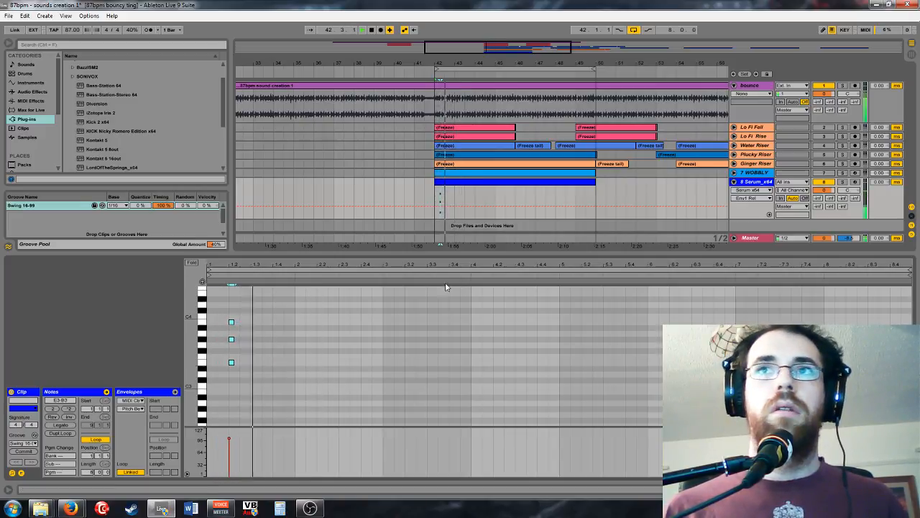
{"action": "key", "text": "space"}
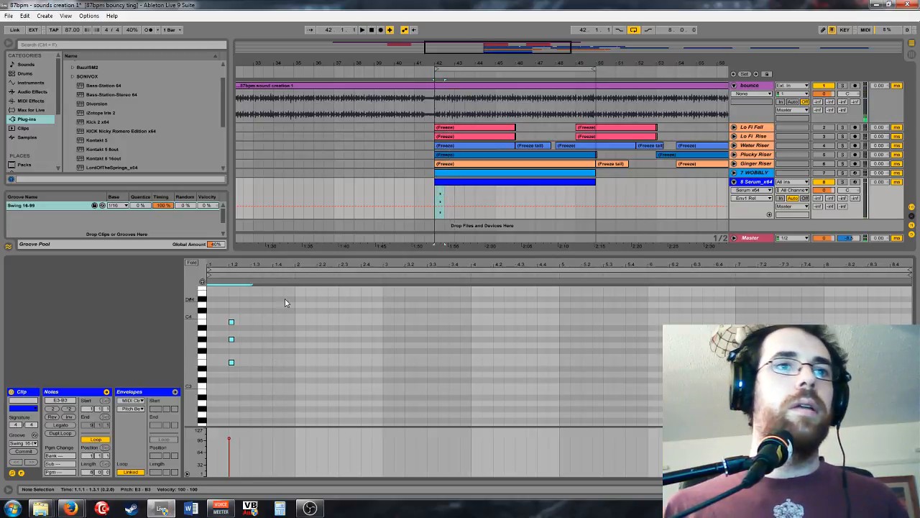
Step: Paste a copy of the chord at 2.1.1 and set its velocity to 28
{"action": "left_click", "coordinate": [282, 301]}
{"action": "key", "text": "ctrl+v"}
{"action": "left_click_drag", "start_coordinate": [295, 438], "coordinate": [295, 439]}
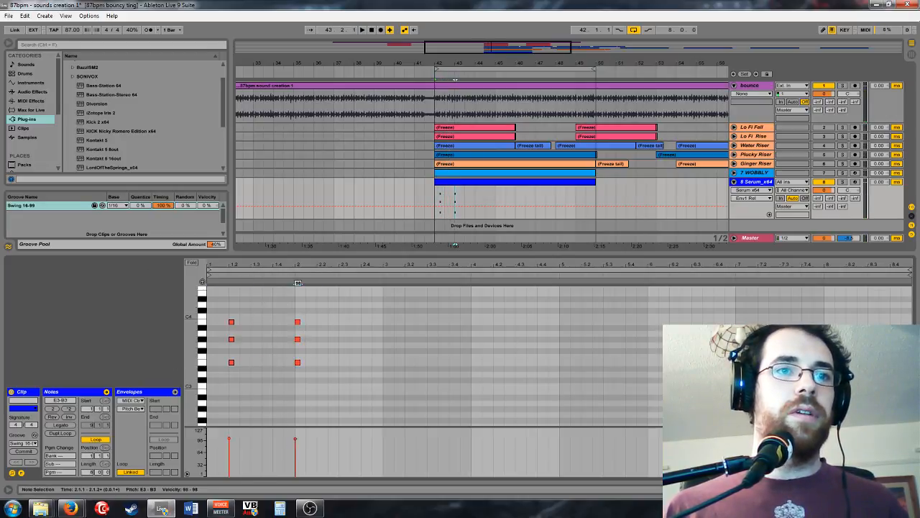
{"action": "left_click_drag", "start_coordinate": [306, 390], "coordinate": [295, 313]}
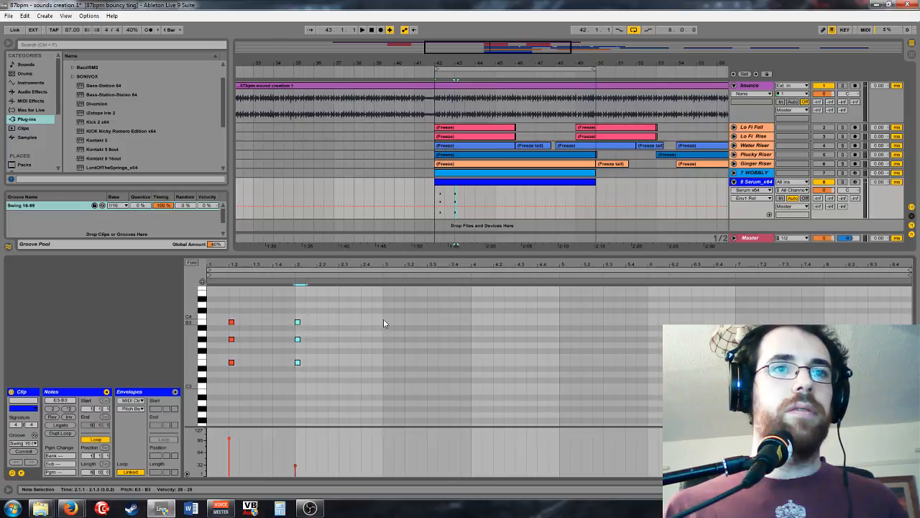
Step: Paste further copies of the quiet chord at 2.3.3 and 3.1.1
{"action": "left_click", "coordinate": [342, 316]}
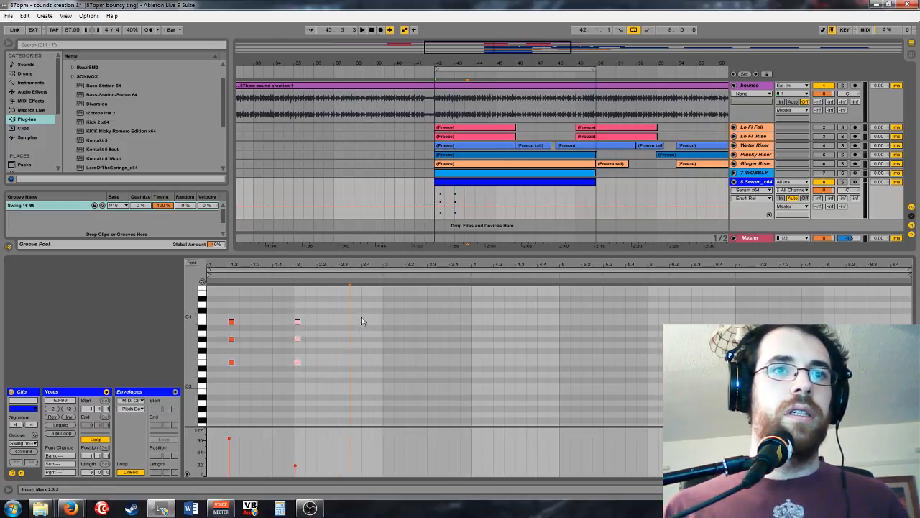
{"action": "key", "text": "ctrl+v"}
{"action": "left_click", "coordinate": [385, 316]}
{"action": "key", "text": "ctrl+v"}
Step: Set the chord velocities to 62 at 2.3.3, 83 at 3.1.1 and 109 at 1.2.1, enlarging the velocity lane
{"action": "left_click_drag", "start_coordinate": [381, 319], "coordinate": [336, 393]}
{"action": "left_click", "coordinate": [350, 468]}
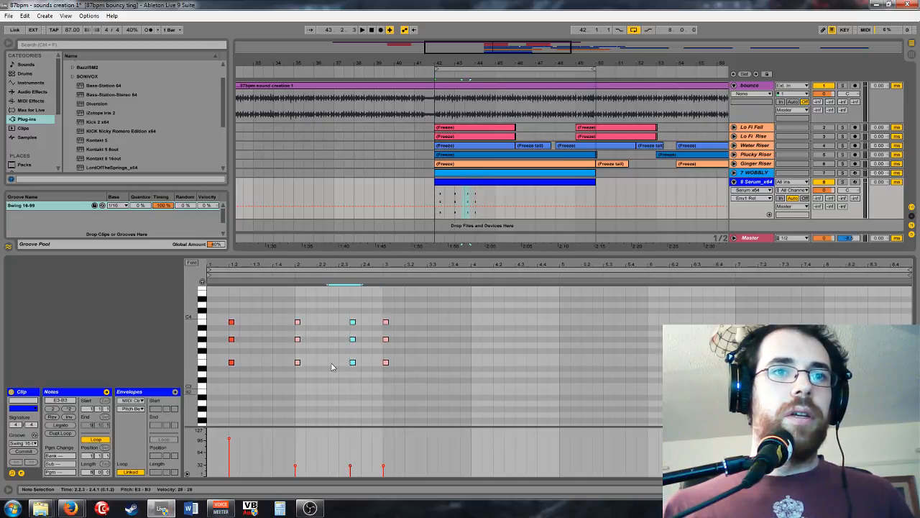
{"action": "left_click_drag", "start_coordinate": [353, 468], "coordinate": [384, 443]}
{"action": "left_click", "coordinate": [384, 439]}
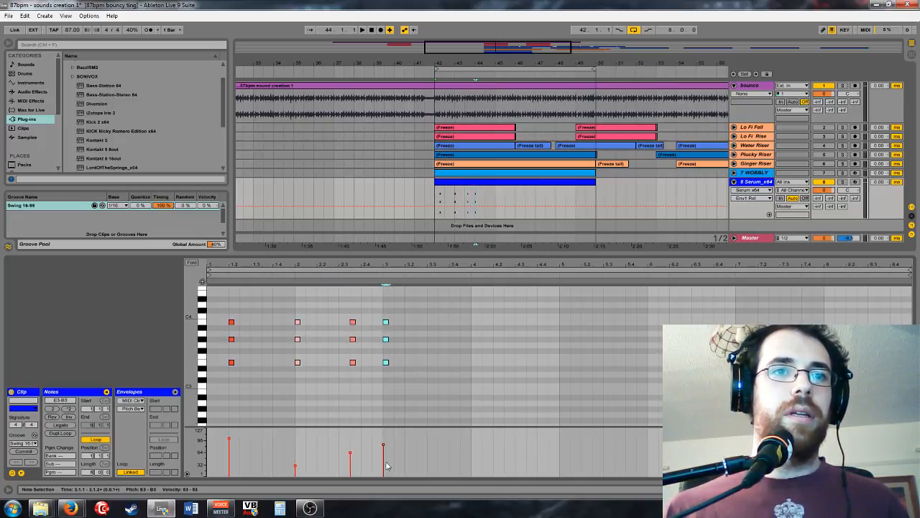
{"action": "left_click_drag", "start_coordinate": [421, 428], "coordinate": [435, 406]}
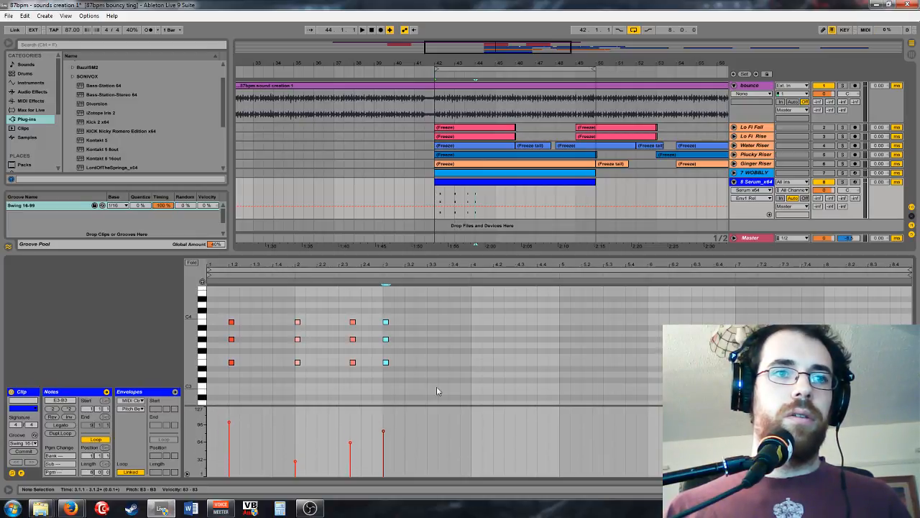
{"action": "left_click", "coordinate": [230, 436]}
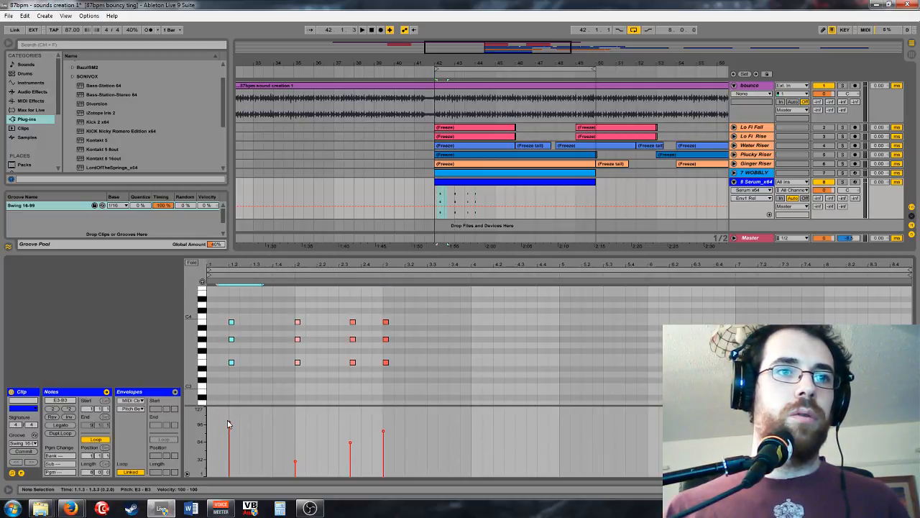
{"action": "left_click_drag", "start_coordinate": [229, 422], "coordinate": [229, 419]}
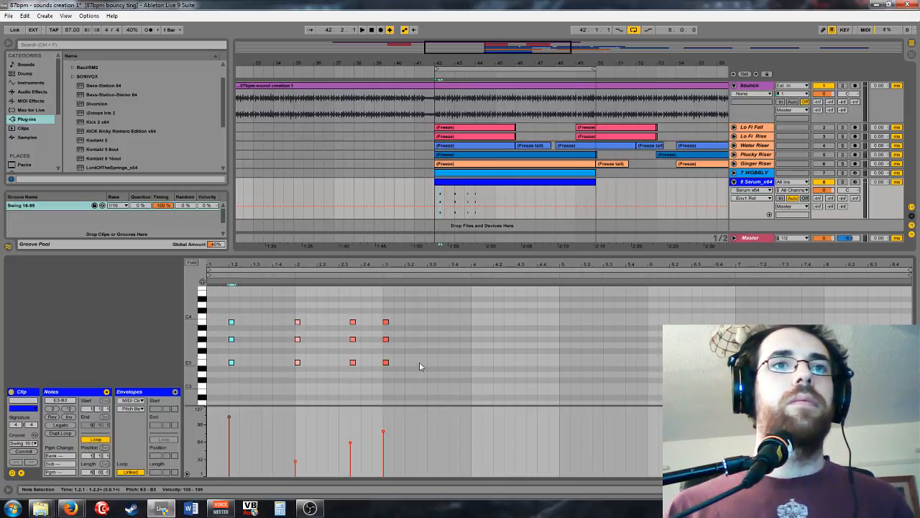
Step: Duplicate the four-chord pattern to start in bar 4 and drop the 4.2.1 chord's velocity to the minimum
{"action": "left_click_drag", "start_coordinate": [421, 367], "coordinate": [207, 283]}
{"action": "key", "text": "ctrl+d"}
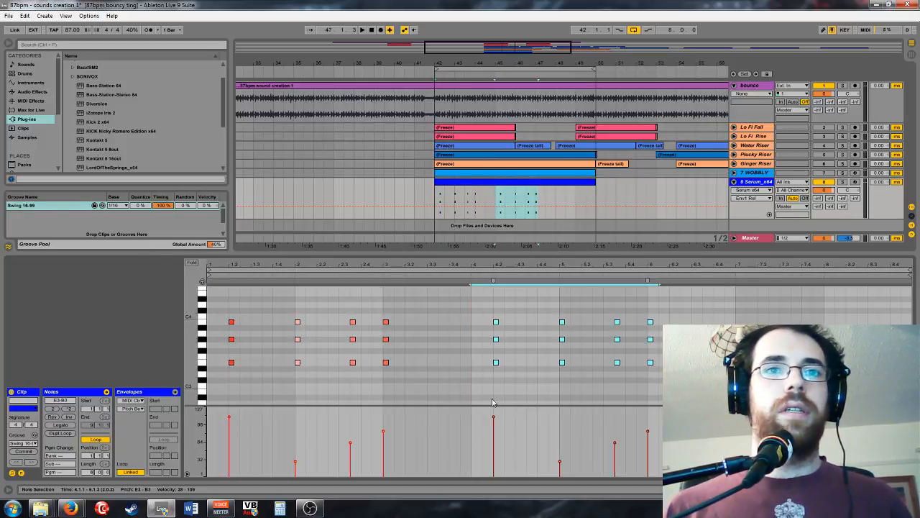
{"action": "left_click", "coordinate": [493, 423]}
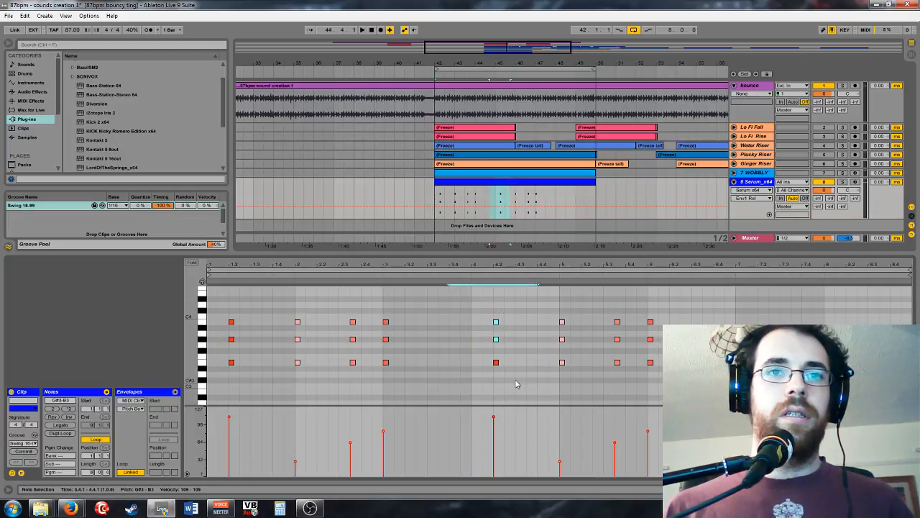
{"action": "left_click_drag", "start_coordinate": [493, 418], "coordinate": [493, 474]}
Step: Set the duplicated chords' velocities to the maximum at 5.1.1, about 32 at 5.3.3 and 74 at 6.1.1
{"action": "left_click_drag", "start_coordinate": [536, 311], "coordinate": [581, 395]}
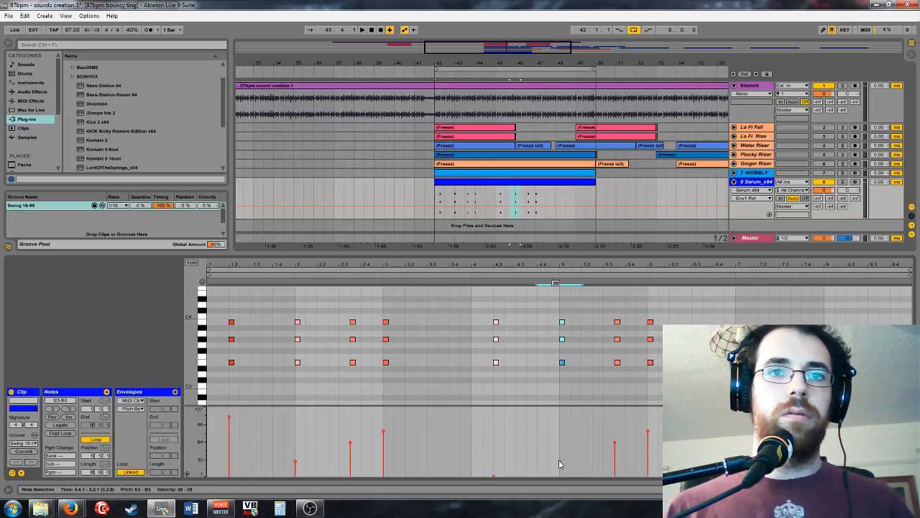
{"action": "left_click_drag", "start_coordinate": [558, 464], "coordinate": [560, 409]}
{"action": "mouse_move", "coordinate": [630, 383]}
{"action": "left_mouse_down"}
{"action": "mouse_move", "coordinate": [605, 314]}
{"action": "mouse_move", "coordinate": [627, 400]}
{"action": "left_mouse_up"}
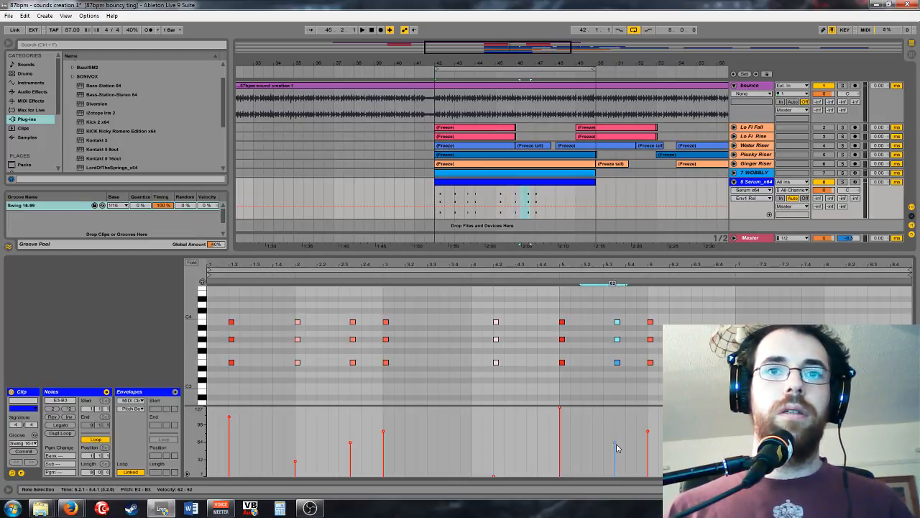
{"action": "left_click_drag", "start_coordinate": [616, 443], "coordinate": [616, 459]}
{"action": "left_click_drag", "start_coordinate": [624, 309], "coordinate": [671, 373]}
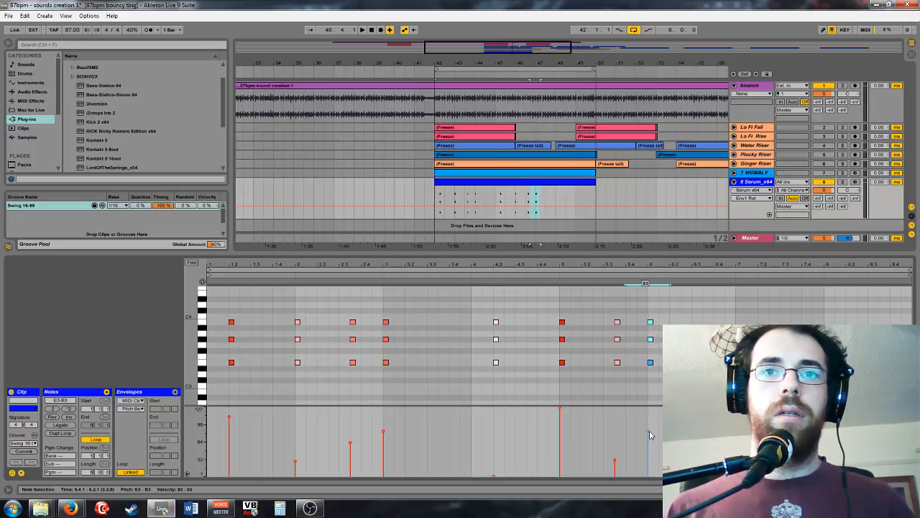
{"action": "left_click_drag", "start_coordinate": [649, 434], "coordinate": [650, 440]}
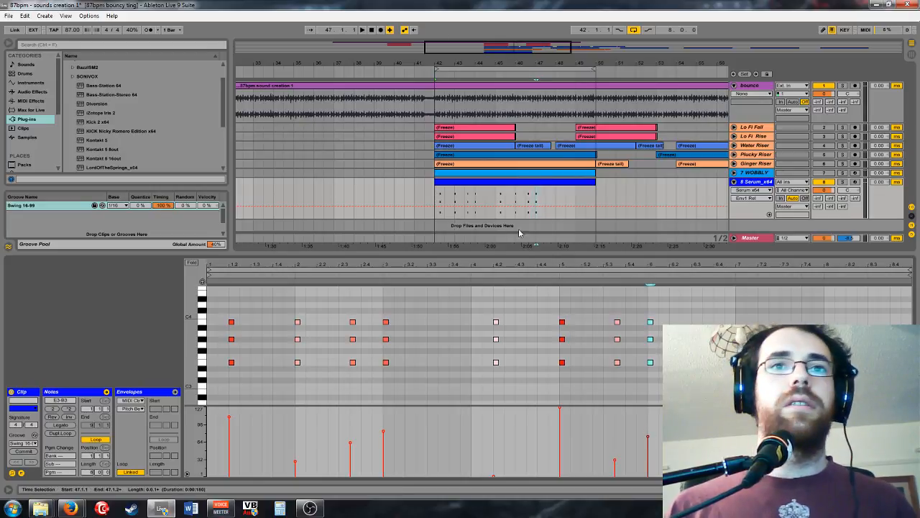
Step: Play the clip, reopen Serum and give oscillator A the Analog wavetable Jno, trying different wavetable positions
{"action": "left_click", "coordinate": [510, 189]}
{"action": "key", "text": "space"}
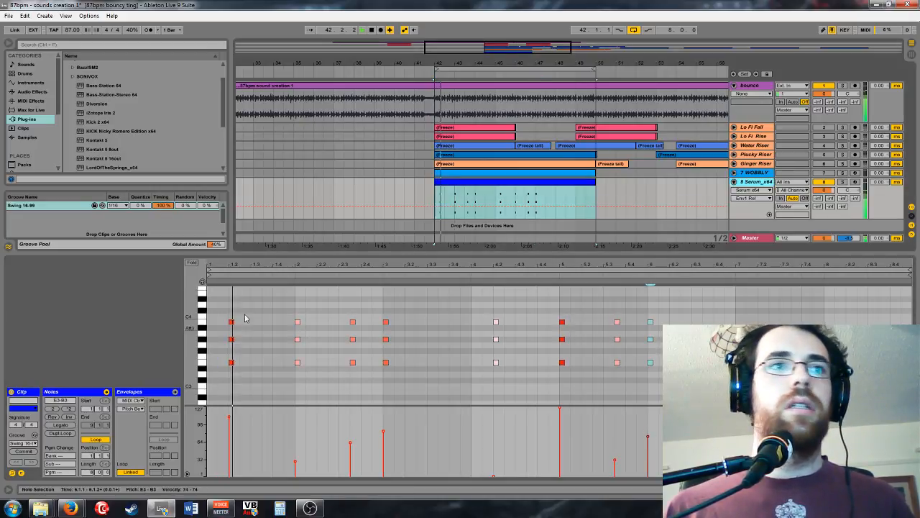
{"action": "key", "text": "shift+Tab"}
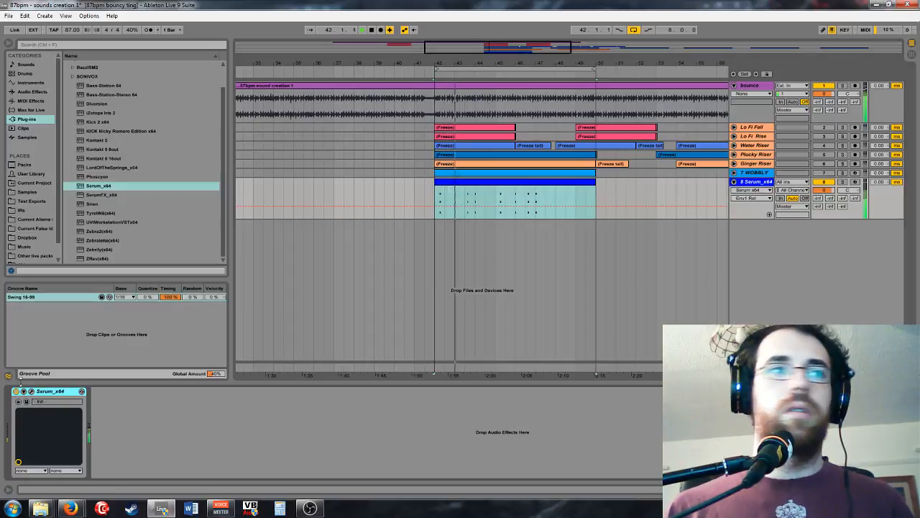
{"action": "key", "text": "ctrl+alt+p"}
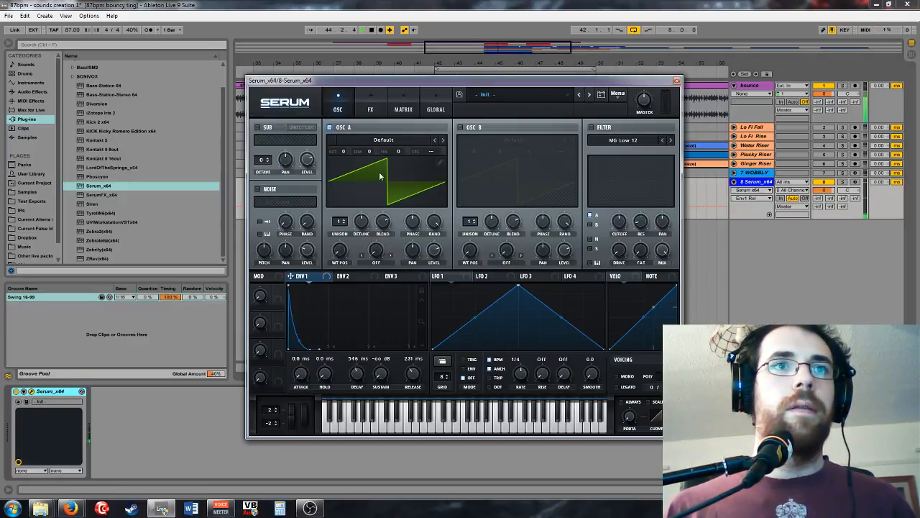
{"action": "left_click", "coordinate": [399, 141]}
{"action": "mouse_move", "coordinate": [390, 156]}
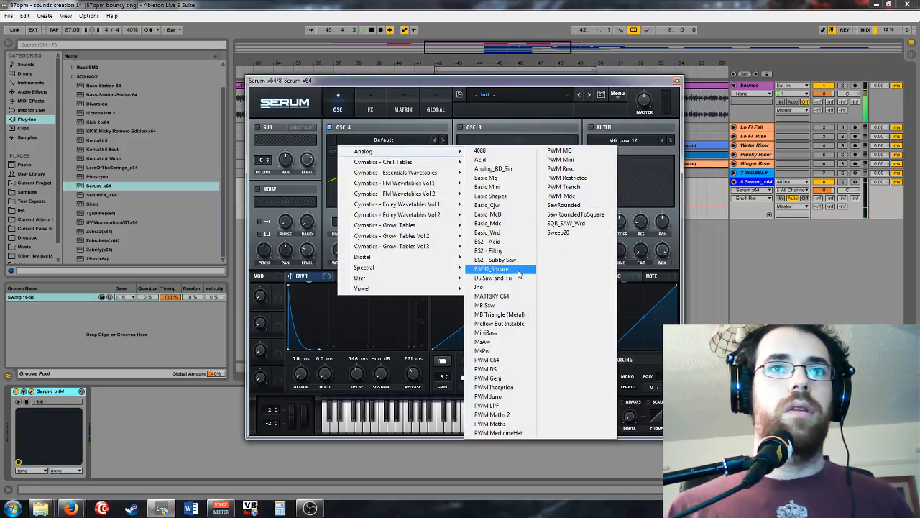
{"action": "left_click", "coordinate": [506, 288]}
{"action": "left_click_drag", "start_coordinate": [339, 249], "coordinate": [355, 232]}
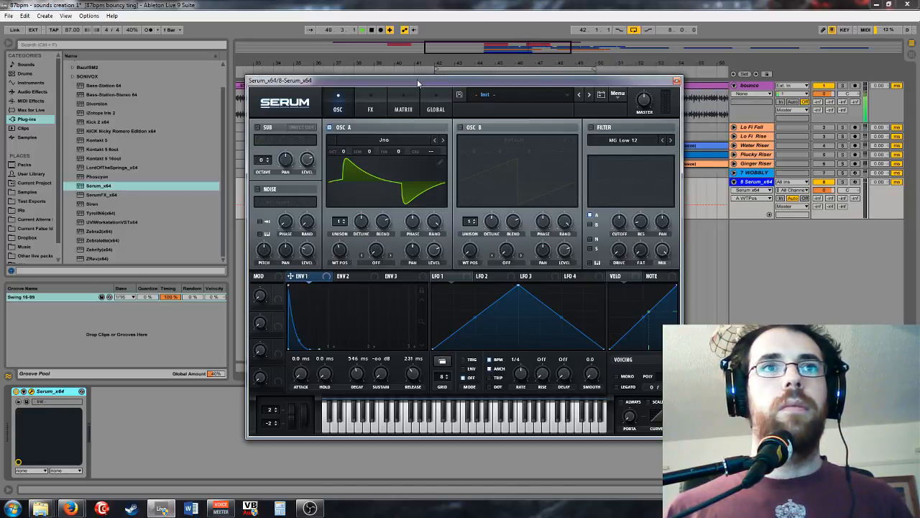
Step: Shorten the arrangement loop from bar 42 to a length of 5.2.0, moving the Serum window aside and back
{"action": "left_click_drag", "start_coordinate": [418, 83], "coordinate": [413, 228]}
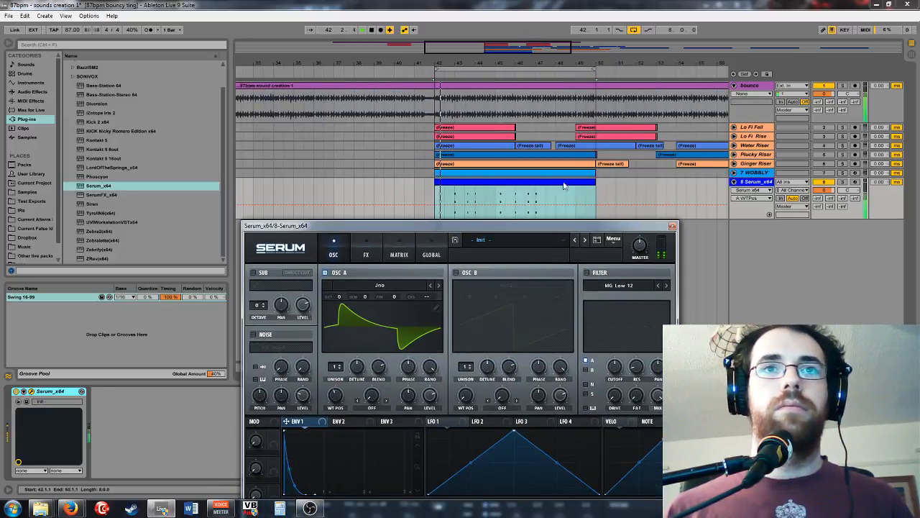
{"action": "left_click_drag", "start_coordinate": [593, 68], "coordinate": [549, 83]}
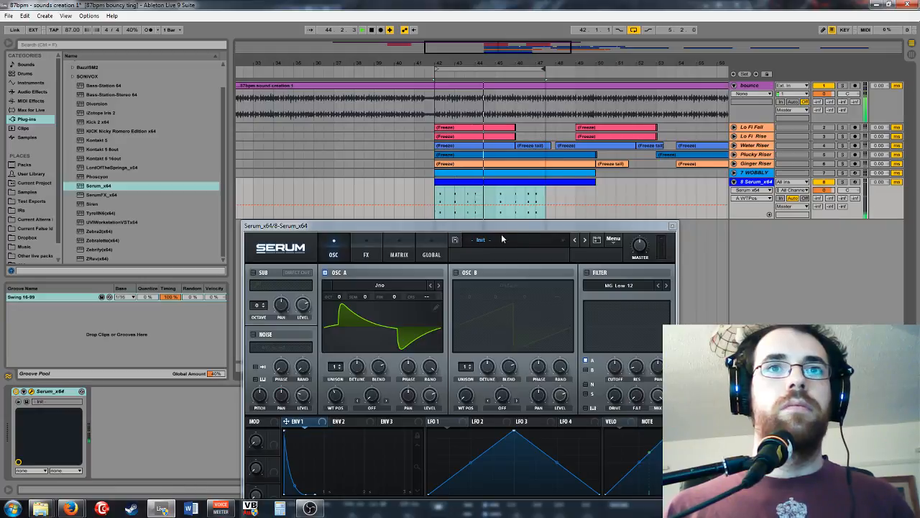
{"action": "left_click_drag", "start_coordinate": [440, 225], "coordinate": [468, 96]}
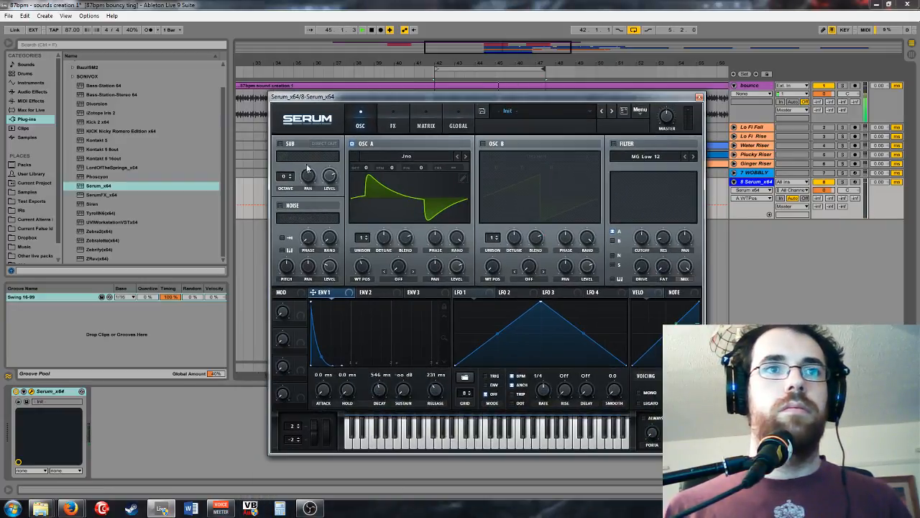
Step: Load the Digital CrushWub wavetable into oscillator A, adjust its wavetable position and modulate that position with note velocity
{"action": "left_click", "coordinate": [420, 157]}
{"action": "mouse_move", "coordinate": [432, 277]}
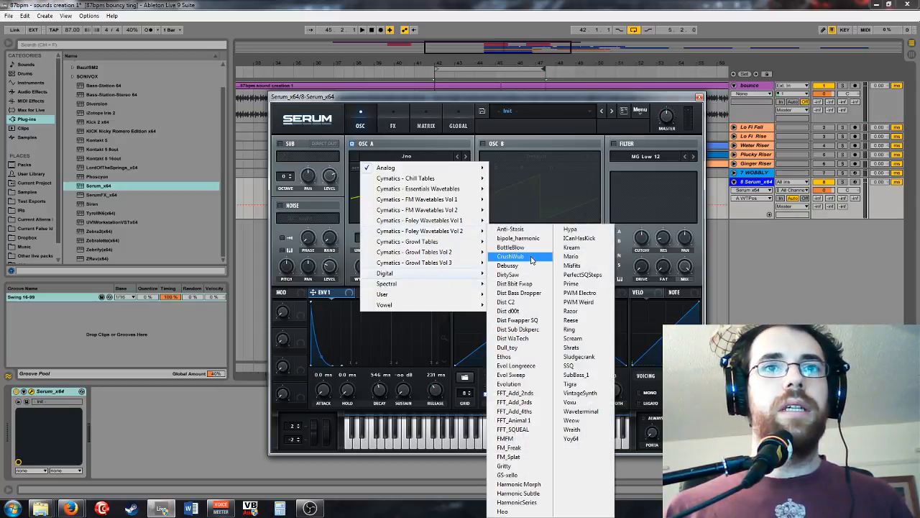
{"action": "left_click", "coordinate": [532, 257]}
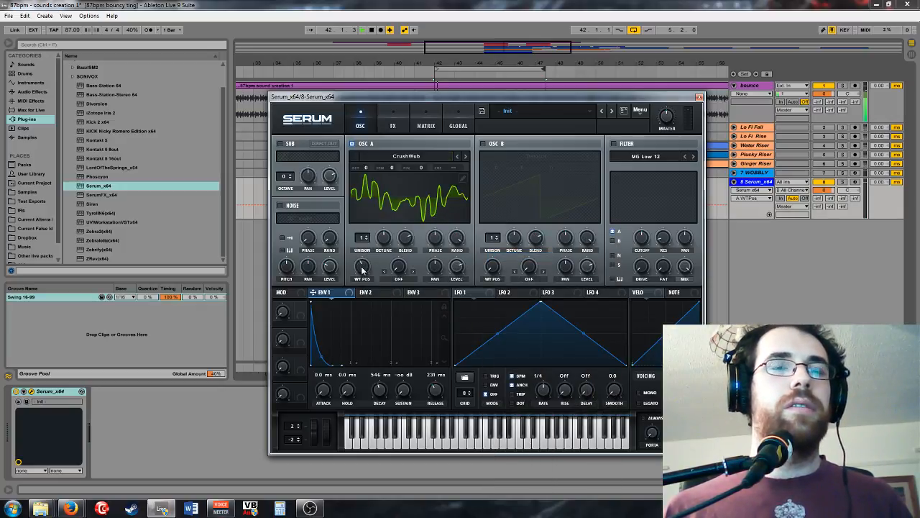
{"action": "left_click_drag", "start_coordinate": [363, 270], "coordinate": [400, 248]}
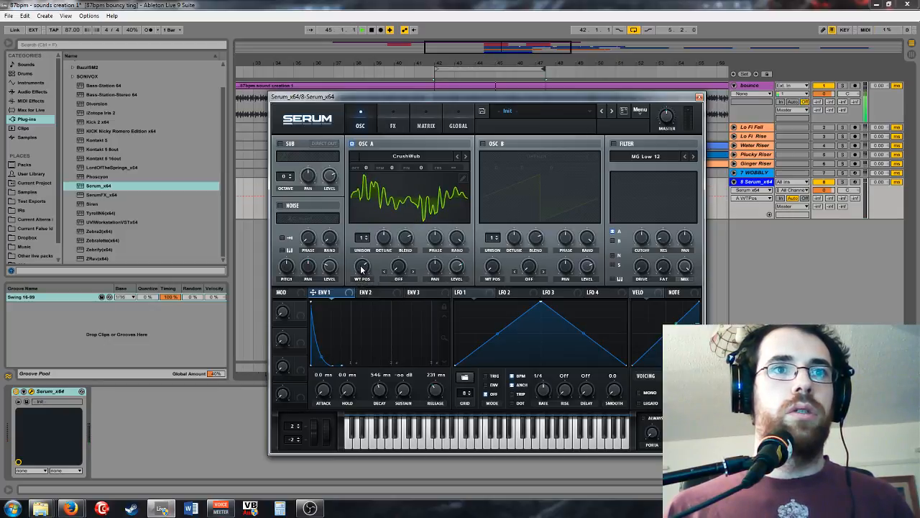
{"action": "left_click_drag", "start_coordinate": [362, 274], "coordinate": [363, 267]}
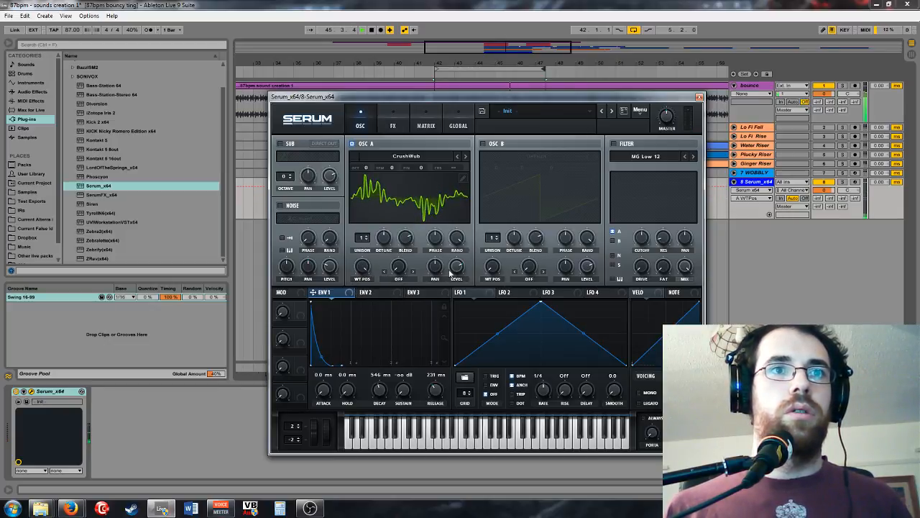
{"action": "left_click_drag", "start_coordinate": [656, 297], "coordinate": [356, 270]}
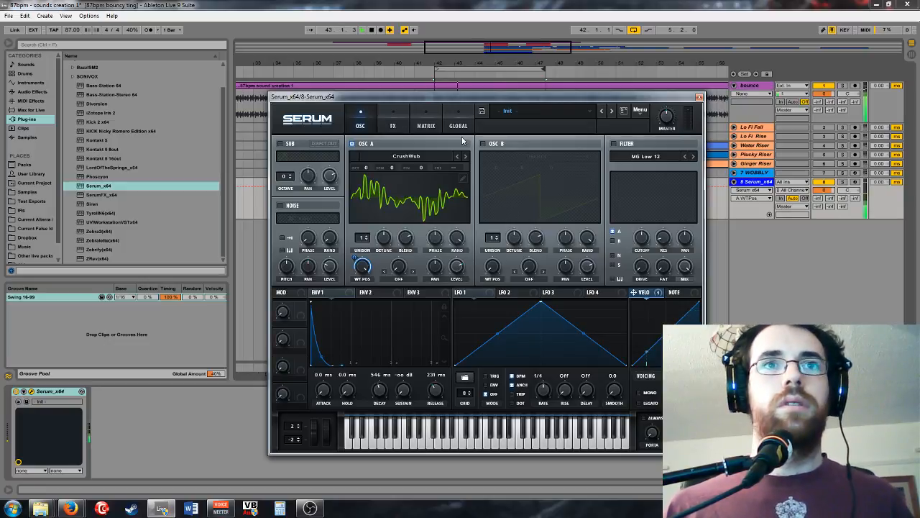
Step: Enable the MG Low 12 filter, lower its cutoff and modulate it by about 54 from envelope 2 with 361 ms decay and zero sustain
{"action": "left_click", "coordinate": [613, 143]}
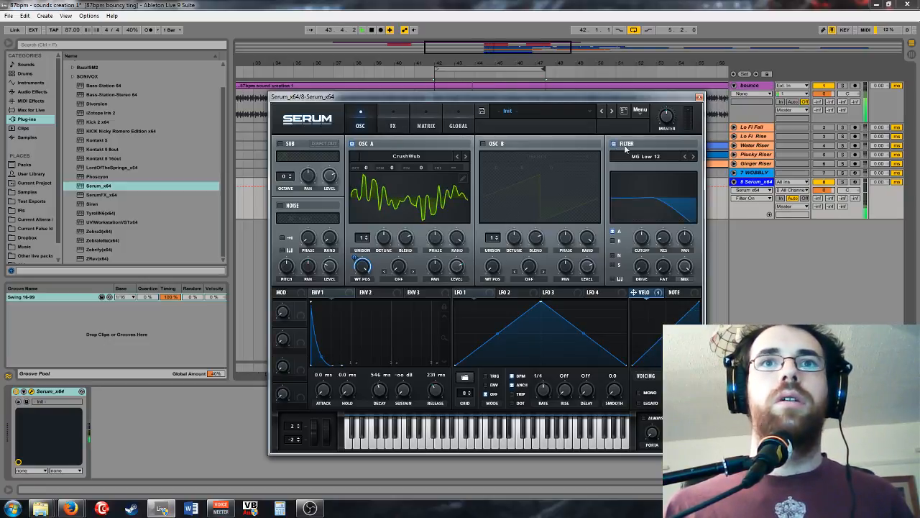
{"action": "left_click", "coordinate": [642, 239]}
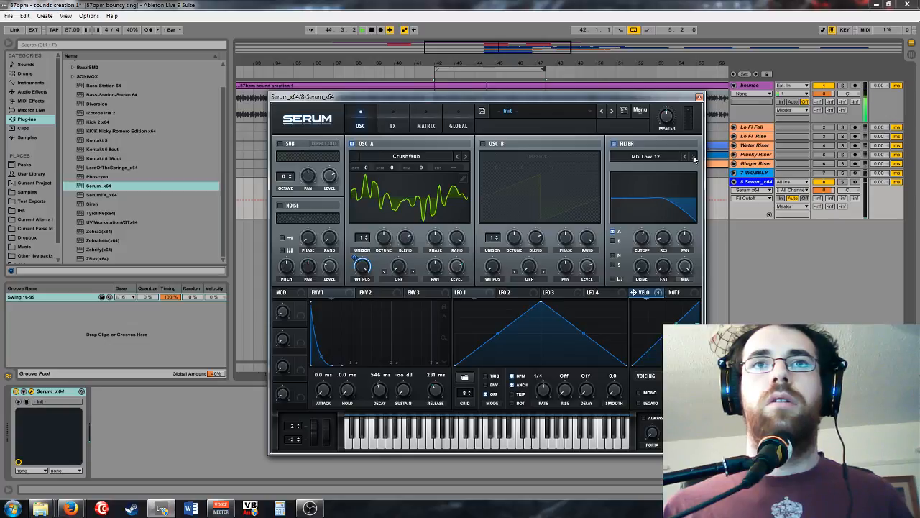
{"action": "left_click", "coordinate": [374, 293]}
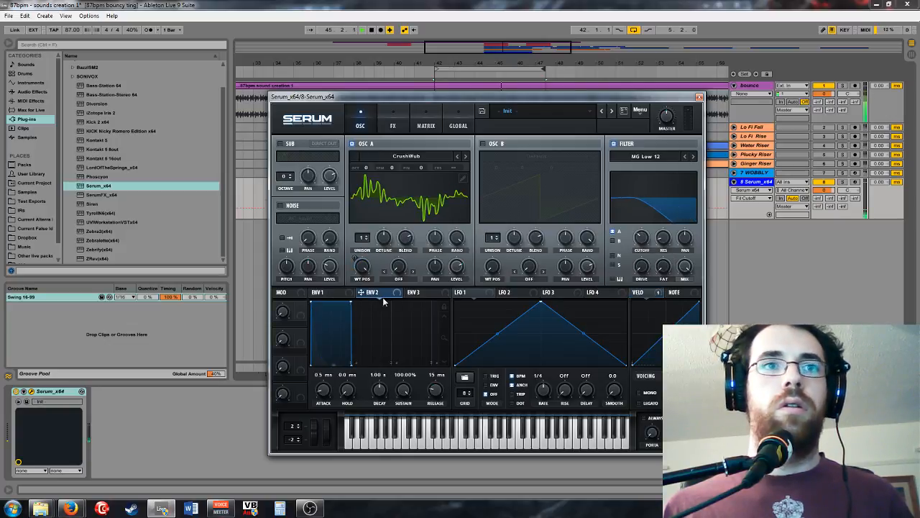
{"action": "left_click_drag", "start_coordinate": [636, 246], "coordinate": [640, 239]}
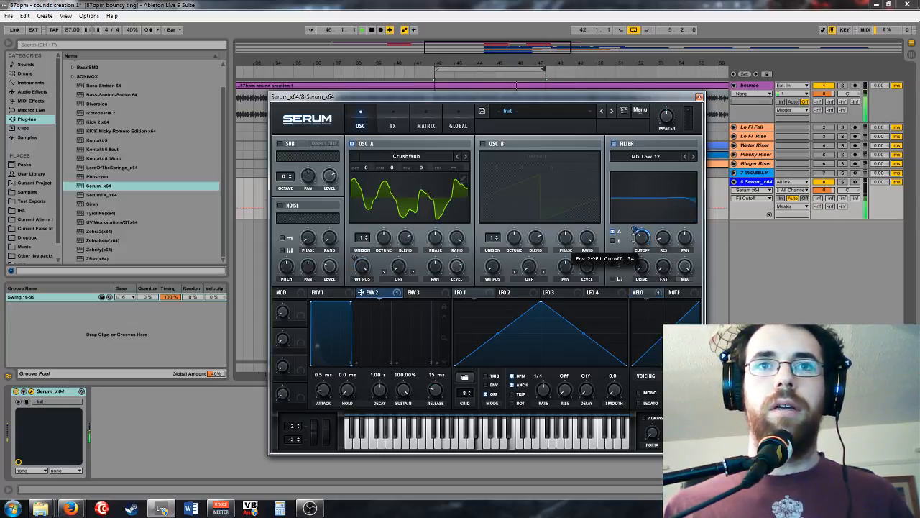
{"action": "left_click_drag", "start_coordinate": [403, 390], "coordinate": [368, 450]}
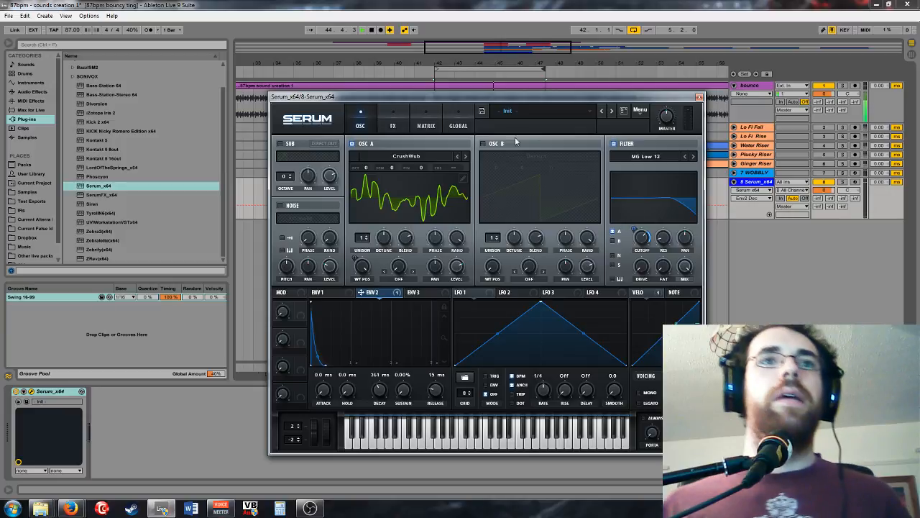
Step: Set oscillator A to 5 unison voices and adjust its detune, trying oscillator B on and off
{"action": "left_click", "coordinate": [482, 144]}
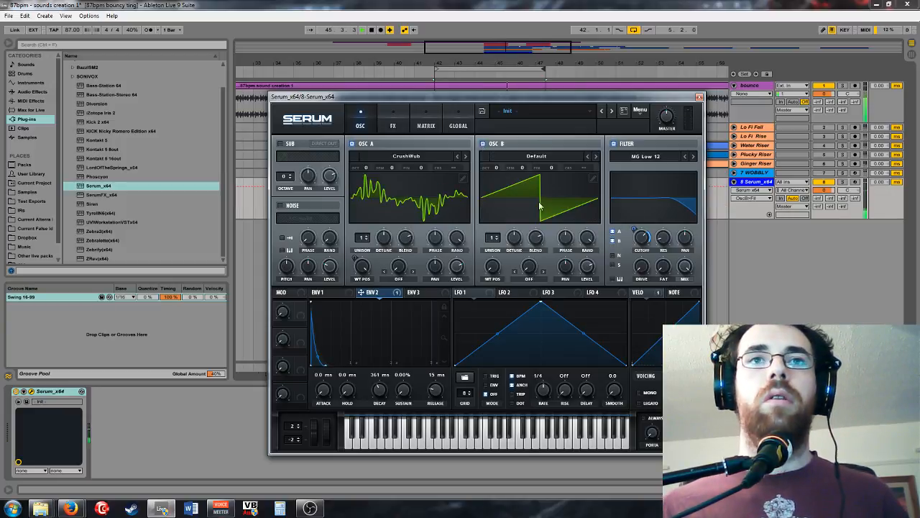
{"action": "left_click", "coordinate": [483, 144]}
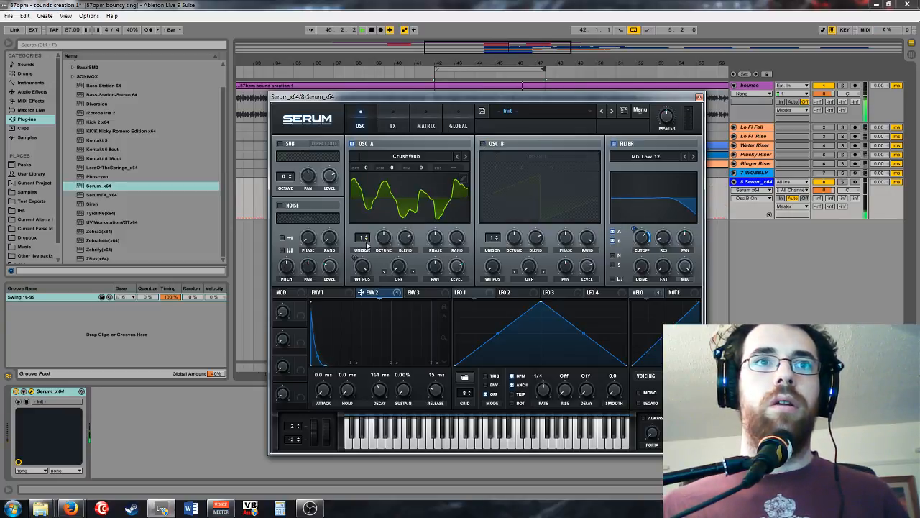
{"action": "left_click_drag", "start_coordinate": [365, 239], "coordinate": [378, 209]}
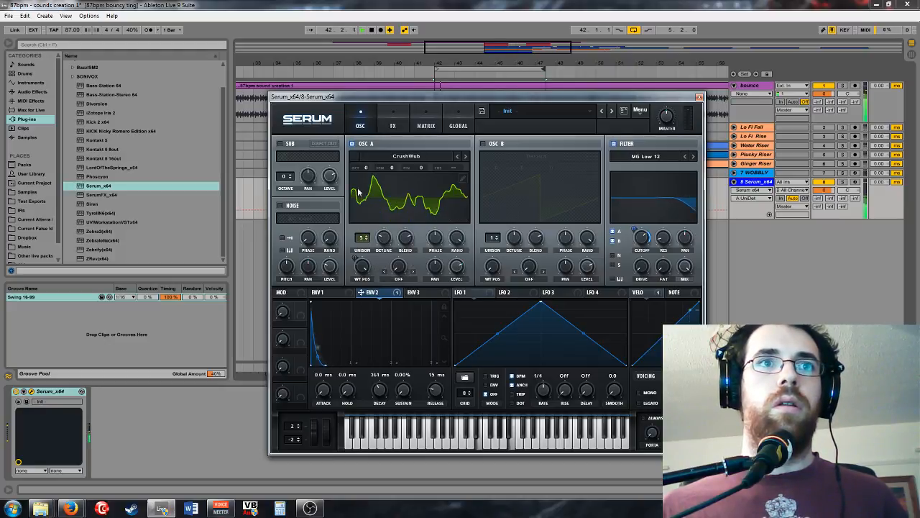
{"action": "left_click", "coordinate": [353, 145]}
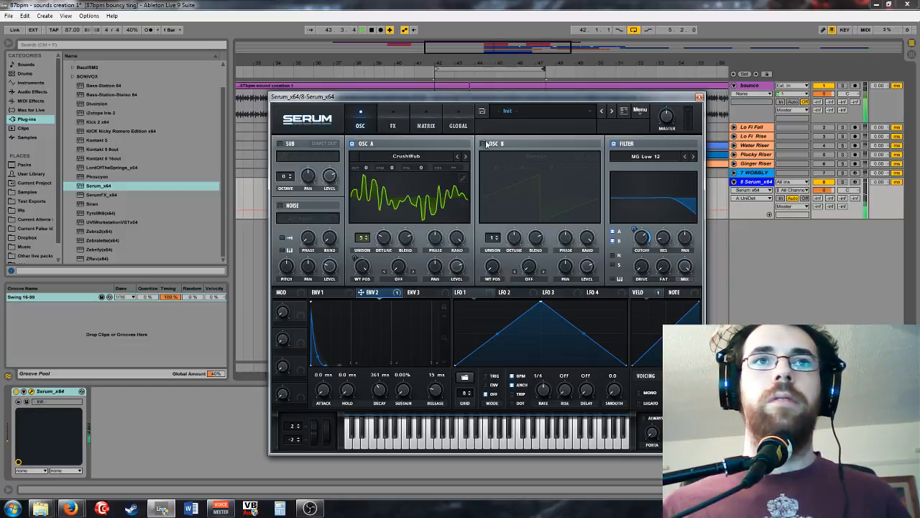
Step: Enable oscillator B and load the Analog PWM Maths wavetable into it
{"action": "left_click", "coordinate": [517, 156]}
{"action": "left_click", "coordinate": [483, 144]}
{"action": "left_click", "coordinate": [518, 156]}
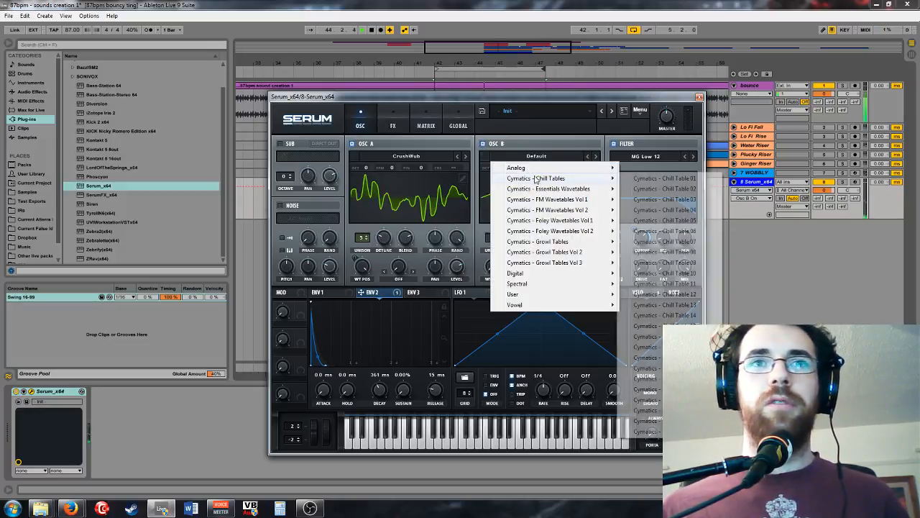
{"action": "mouse_move", "coordinate": [571, 170]}
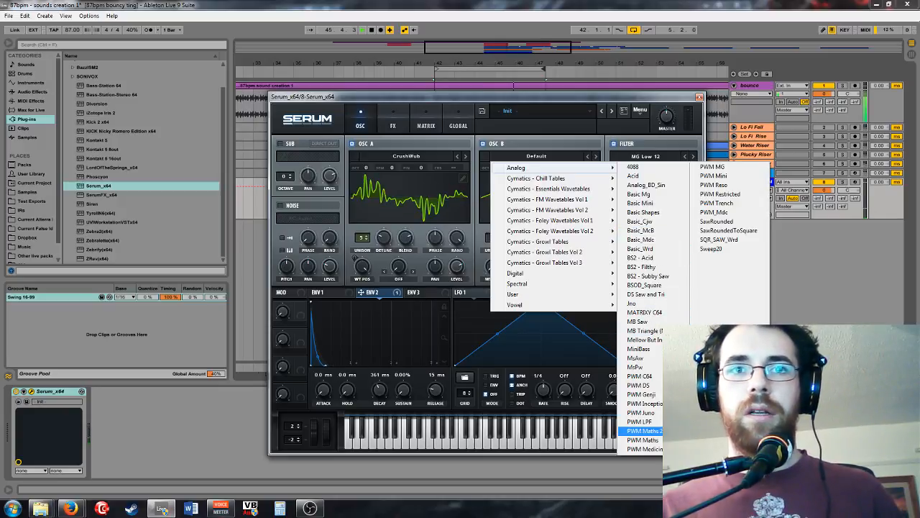
{"action": "left_click", "coordinate": [647, 440]}
{"action": "left_click_drag", "start_coordinate": [515, 205], "coordinate": [515, 212]}
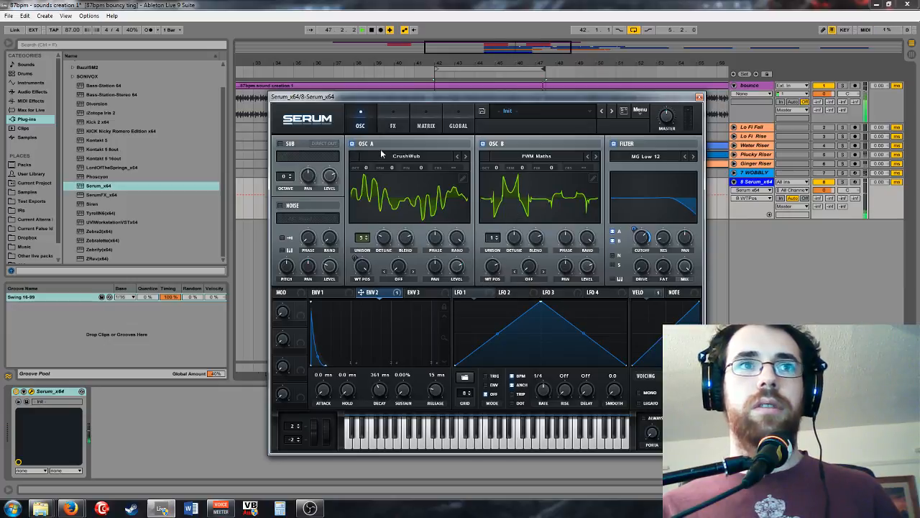
Step: Mute oscillator A, raise oscillator B by one octave and adjust its wavetable position
{"action": "left_click", "coordinate": [353, 144]}
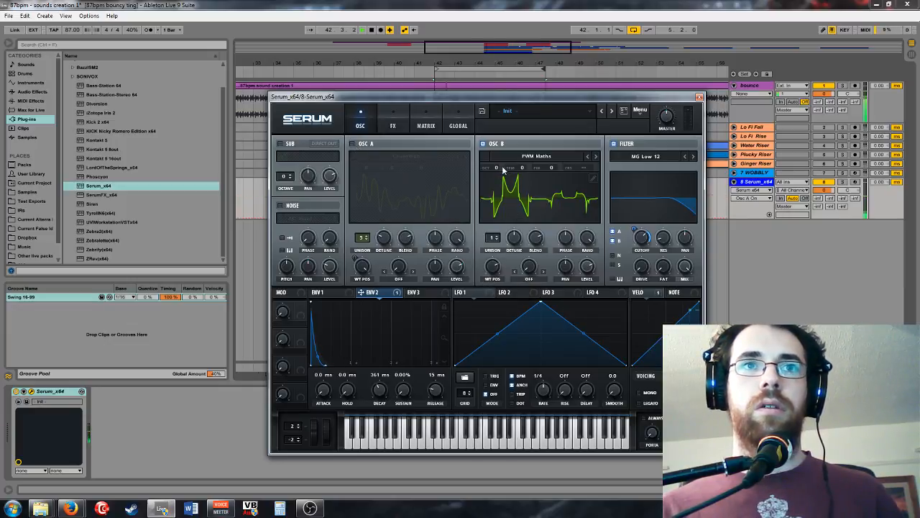
{"action": "left_click_drag", "start_coordinate": [503, 170], "coordinate": [505, 163]}
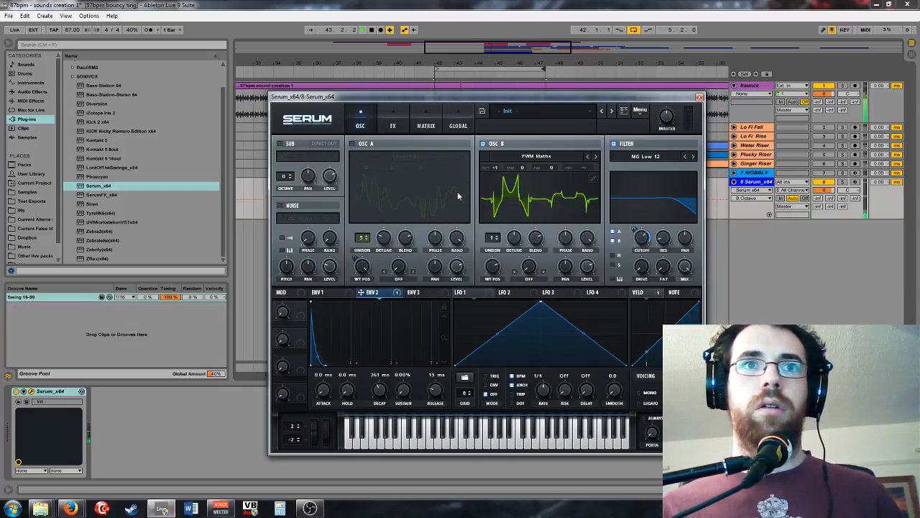
{"action": "left_click_drag", "start_coordinate": [492, 269], "coordinate": [491, 259]}
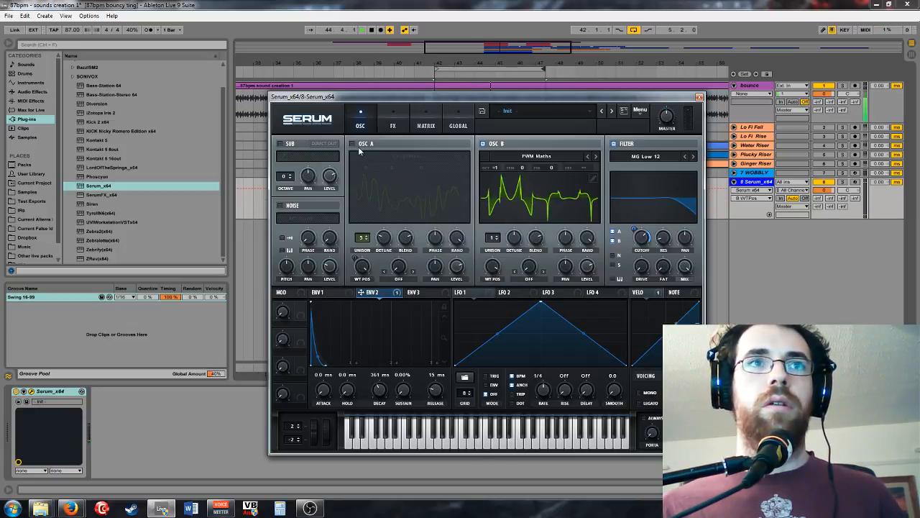
Step: Set oscillator B's warp mode to Bend -, modulate the warp amount with note velocity and re-enable oscillator A
{"action": "left_click", "coordinate": [528, 273]}
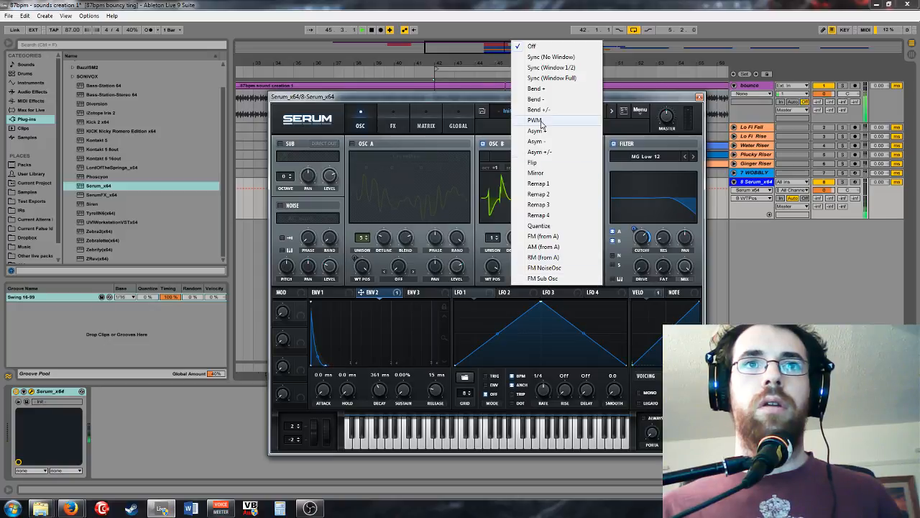
{"action": "left_click", "coordinate": [553, 99]}
{"action": "left_click_drag", "start_coordinate": [636, 292], "coordinate": [521, 260]}
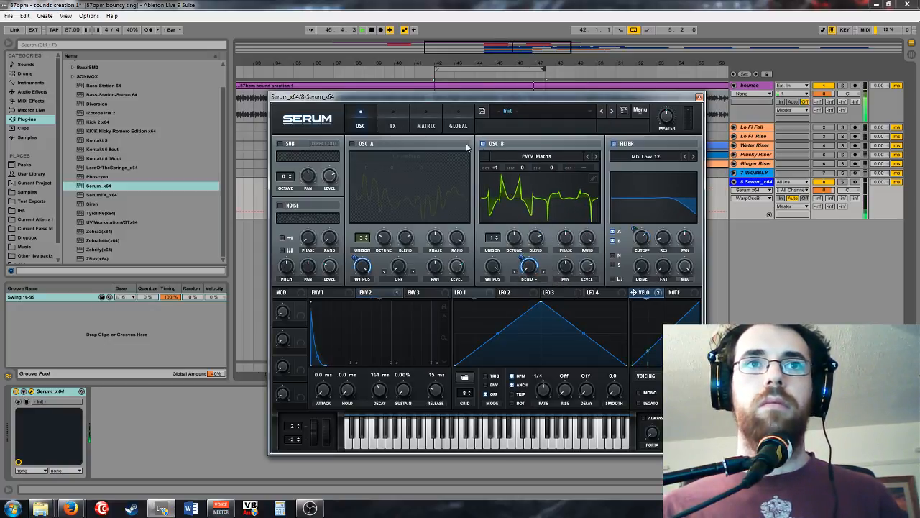
{"action": "left_click", "coordinate": [353, 143]}
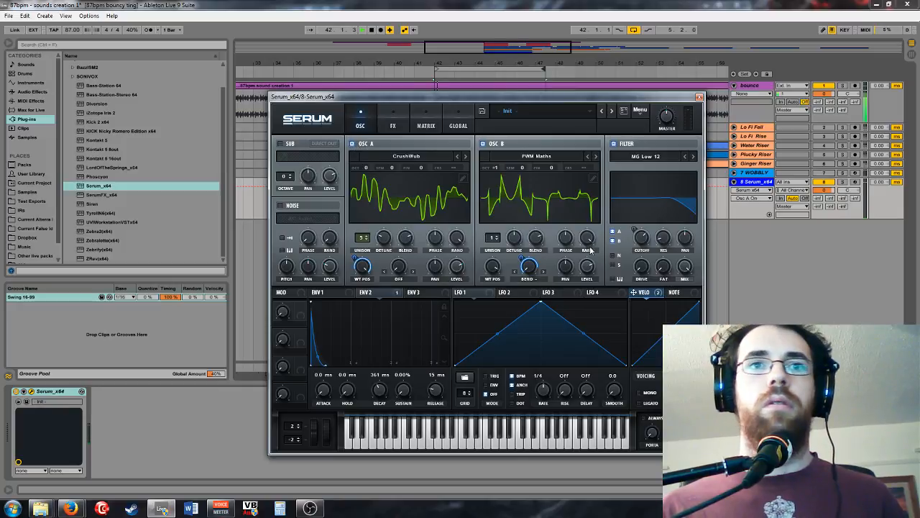
Step: Adjust the oscillator levels and shorten envelope 1's decay to 290 ms
{"action": "left_click", "coordinate": [593, 268]}
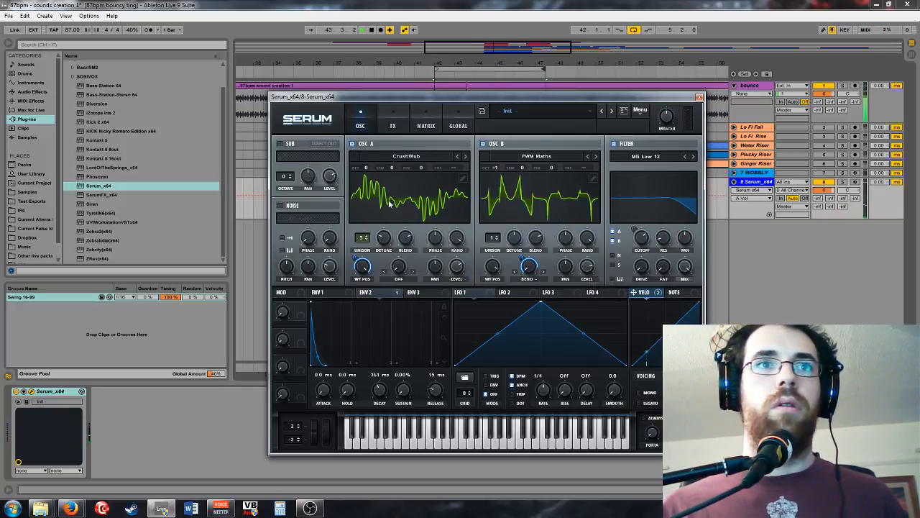
{"action": "left_click", "coordinate": [327, 293]}
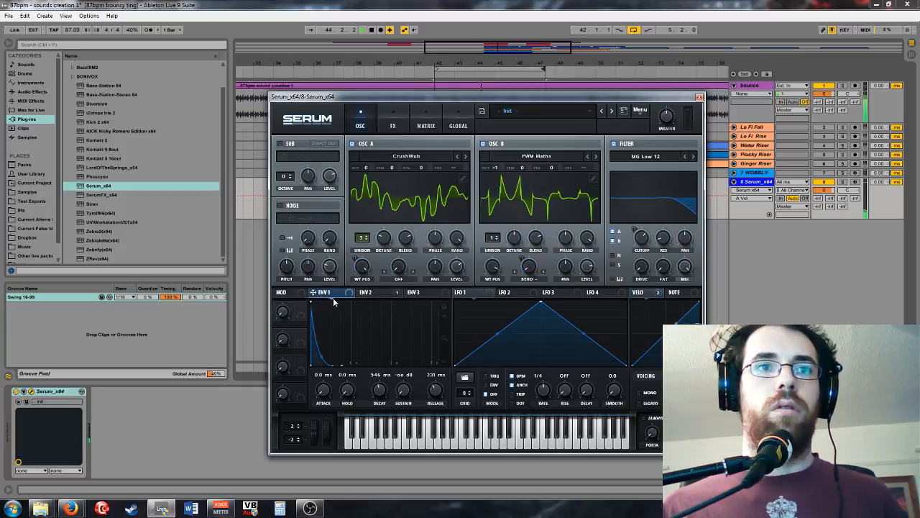
{"action": "scroll", "coordinate": [378, 392], "scroll_direction": "up", "scroll_amount": 2}
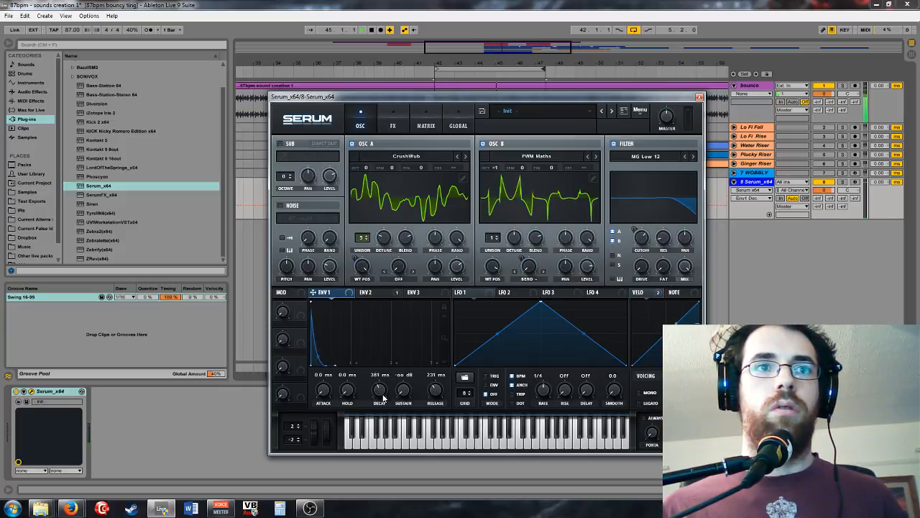
{"action": "scroll", "coordinate": [379, 396], "scroll_direction": "down", "scroll_amount": 4}
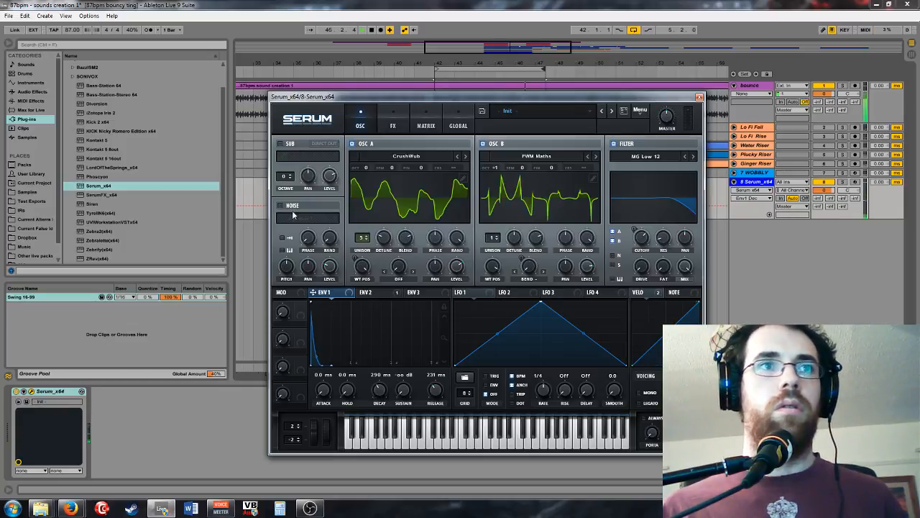
Step: Adjust the noise level and filter resonance, and change the filter type to MG Low 18
{"action": "scroll", "coordinate": [329, 266], "scroll_direction": "up", "scroll_amount": 2}
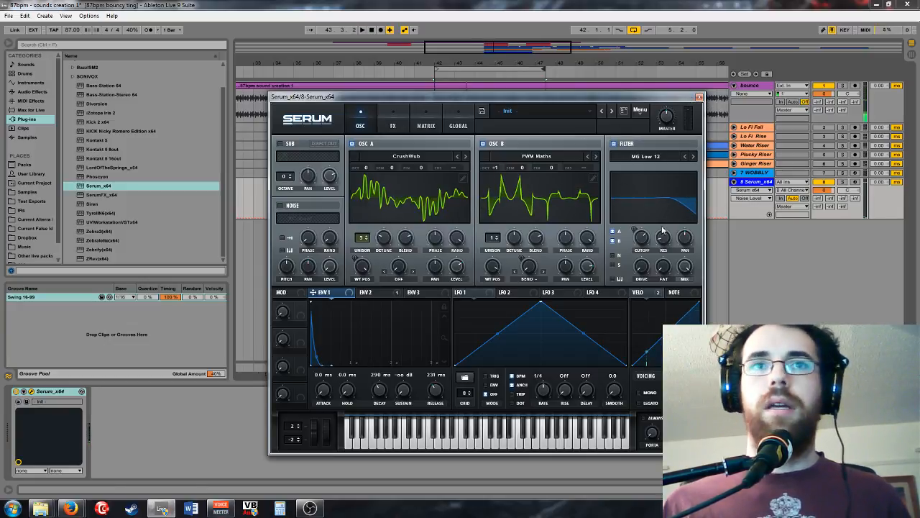
{"action": "scroll", "coordinate": [673, 237], "scroll_direction": "up", "scroll_amount": 2}
{"action": "left_click", "coordinate": [693, 156]}
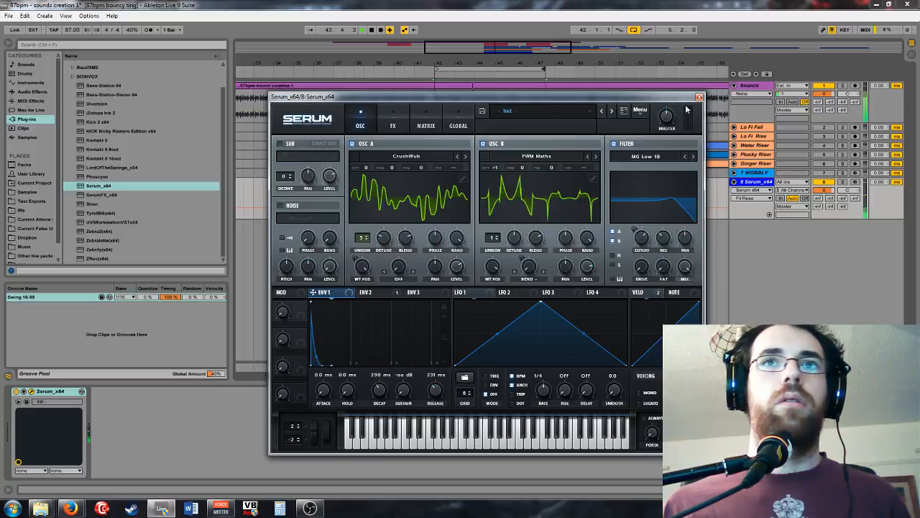
Step: Check Serum's effects page, close the Serum window and group the device into an Instrument Rack
{"action": "left_click", "coordinate": [393, 119]}
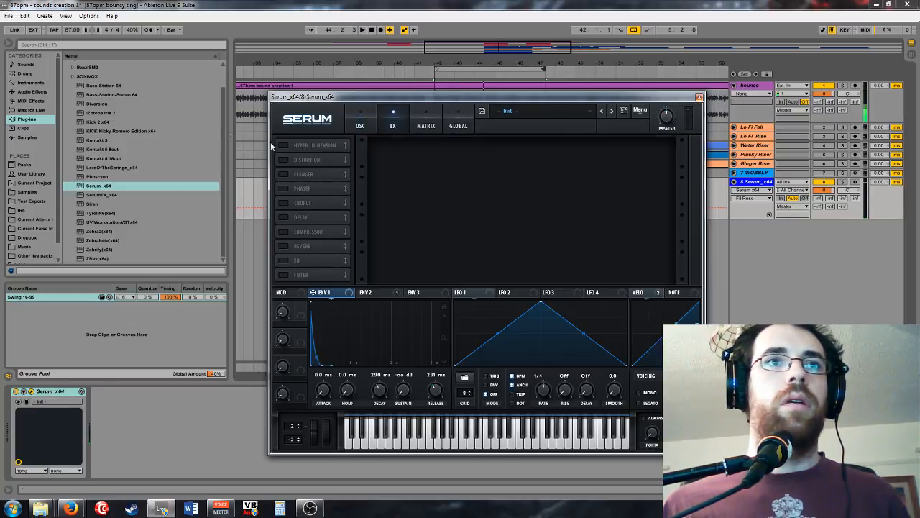
{"action": "left_click", "coordinate": [699, 96]}
{"action": "right_click", "coordinate": [55, 392]}
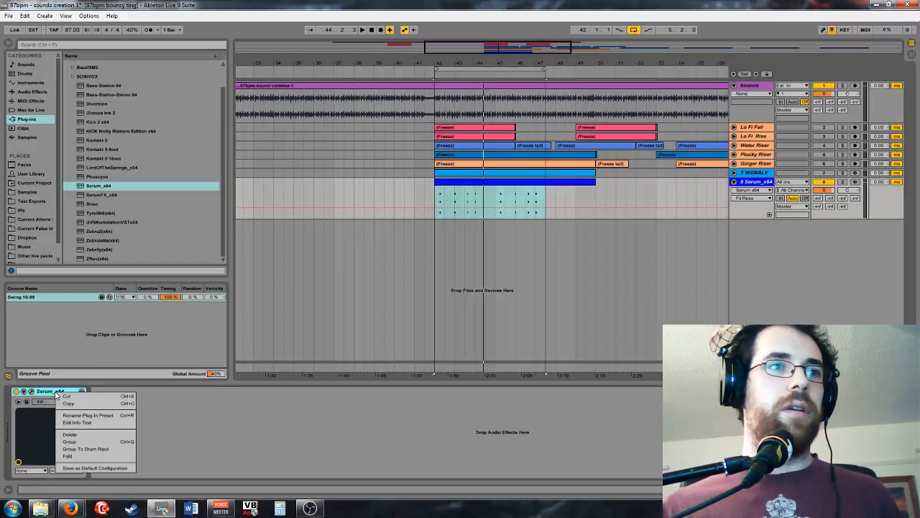
{"action": "left_click", "coordinate": [94, 442]}
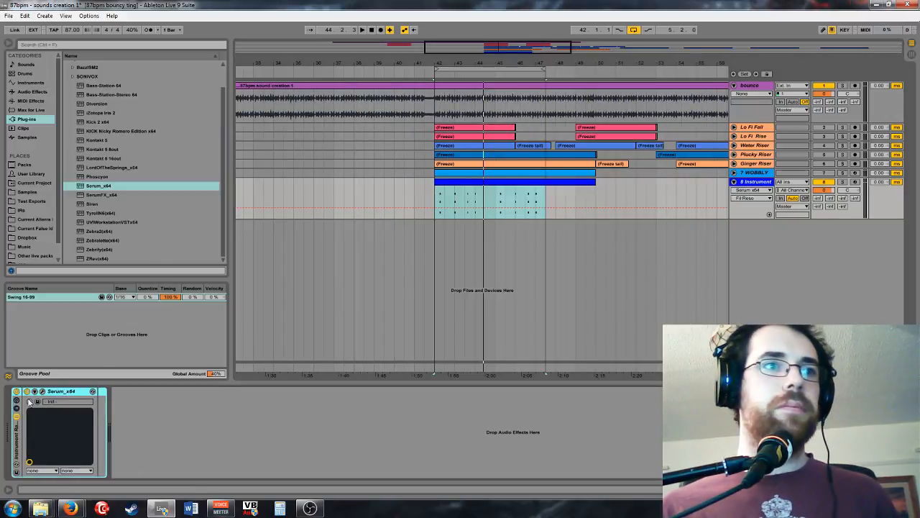
Step: Show the Instrument Rack's chain list and create an empty chain below the Serum chain
{"action": "left_click", "coordinate": [29, 402]}
{"action": "right_click", "coordinate": [50, 416]}
{"action": "left_click", "coordinate": [72, 355]}
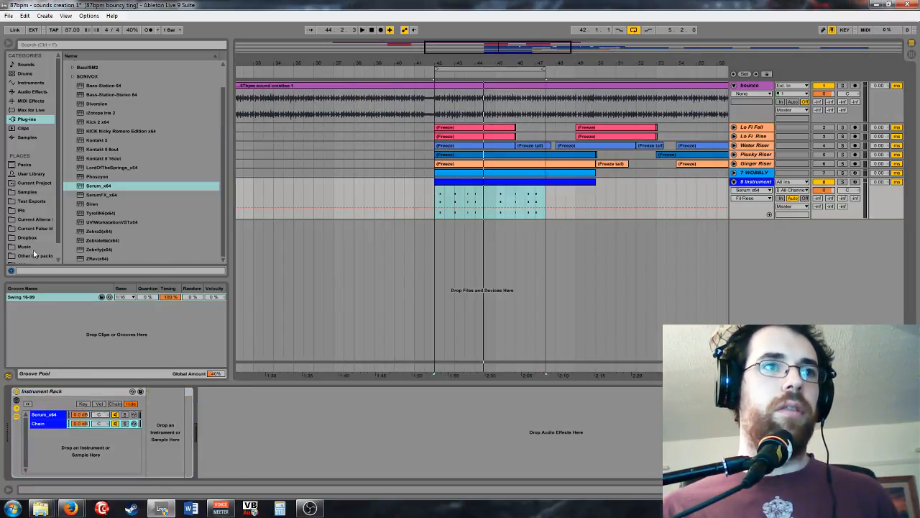
Step: Load TyrellN6(x64) into the empty chain of the Instrument Rack and set its transpose to 0
{"action": "double_click", "coordinate": [101, 212]}
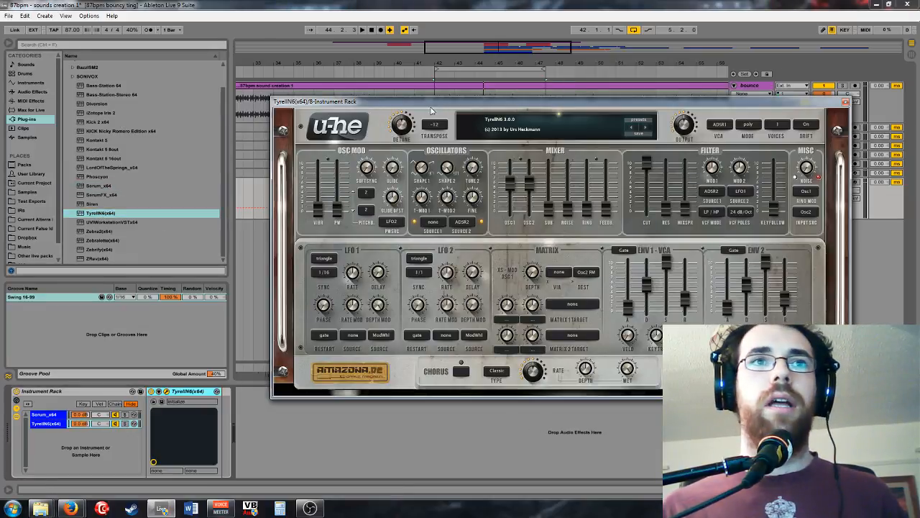
{"action": "left_click", "coordinate": [431, 125]}
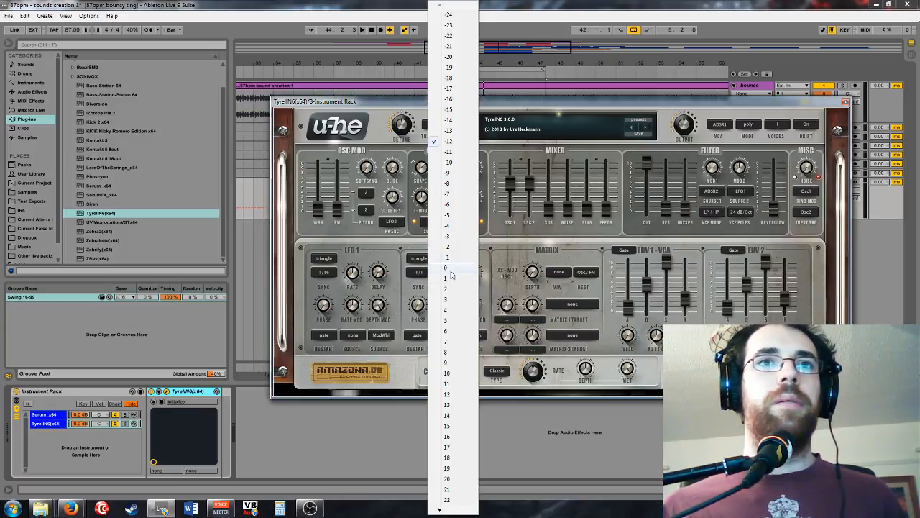
{"action": "left_click", "coordinate": [451, 271]}
Step: Lower TyrellN6's filter cutoff, both envelopes' sustain and the oscillator 2 level, and set the first filter modulation depth to 62
{"action": "left_click_drag", "start_coordinate": [650, 167], "coordinate": [669, 204]}
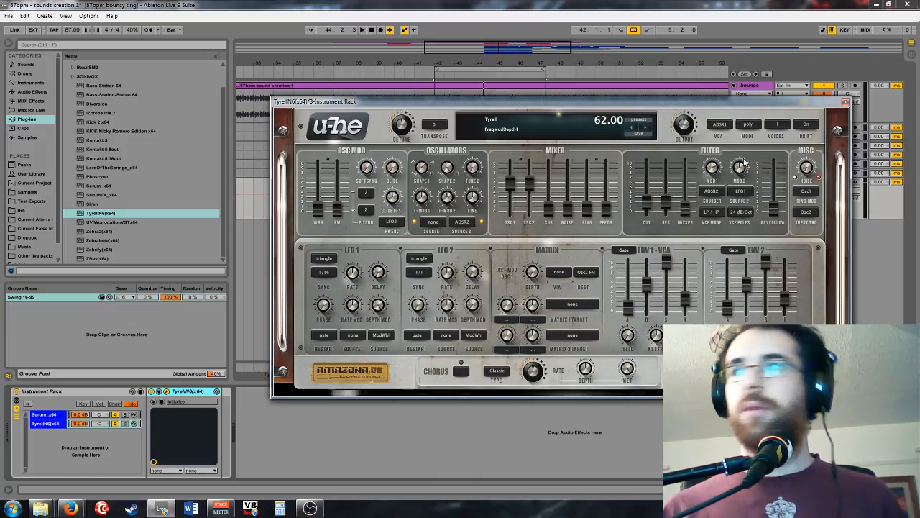
{"action": "left_click_drag", "start_coordinate": [661, 263], "coordinate": [681, 311]}
{"action": "left_click_drag", "start_coordinate": [766, 261], "coordinate": [738, 302]}
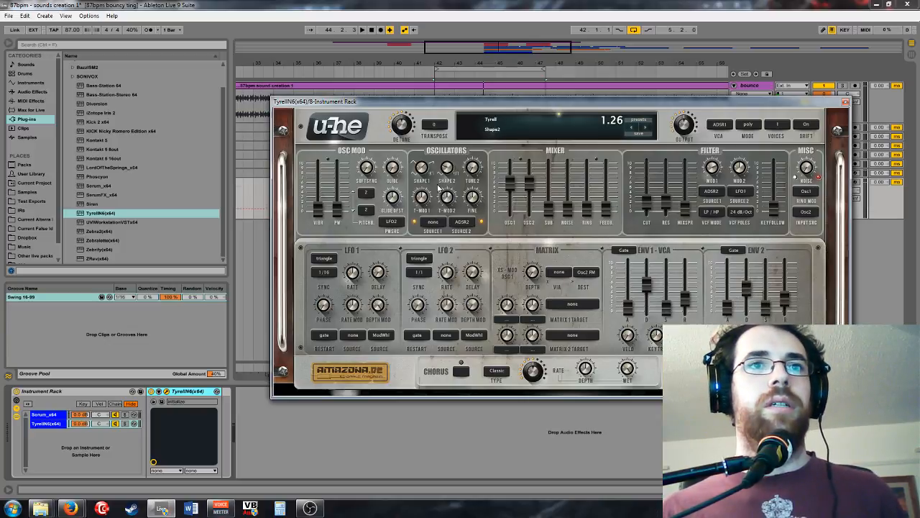
{"action": "left_click_drag", "start_coordinate": [529, 183], "coordinate": [513, 383]}
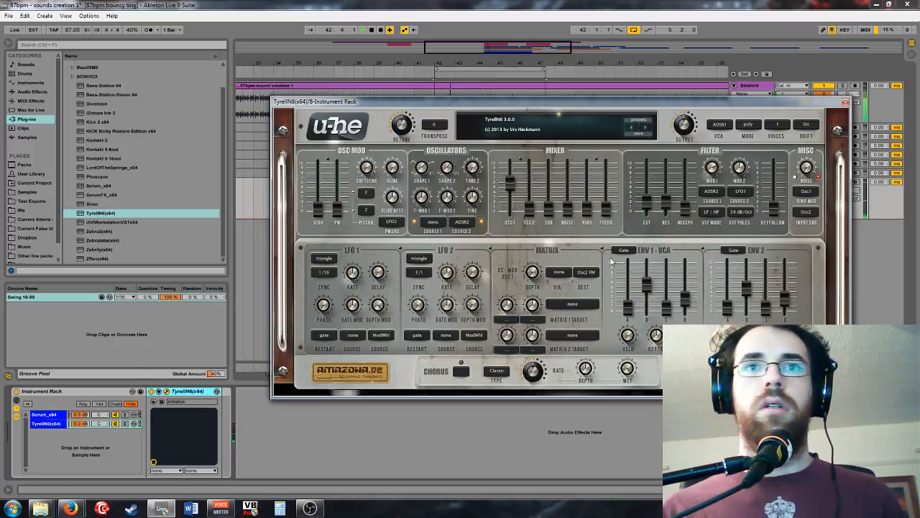
Step: With the Serum chain muted, set TyrellN6's envelope 2 decay to 31.20 and envelope 1 decay to 44.80
{"action": "left_click_drag", "start_coordinate": [747, 284], "coordinate": [734, 307]}
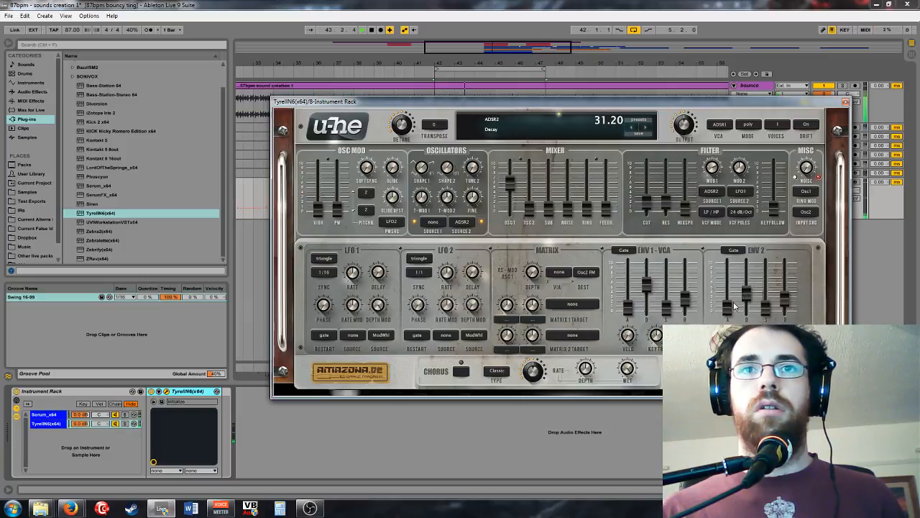
{"action": "left_click", "coordinate": [115, 415]}
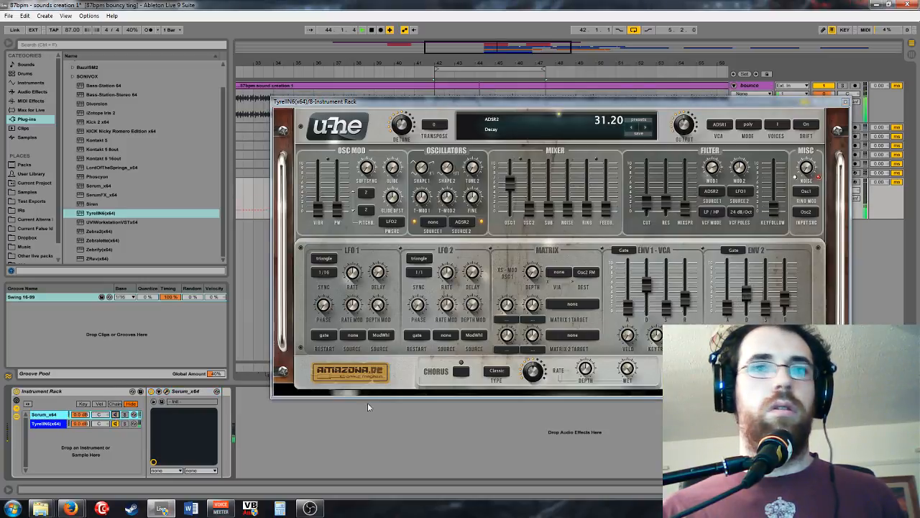
{"action": "left_click_drag", "start_coordinate": [649, 291], "coordinate": [650, 294]}
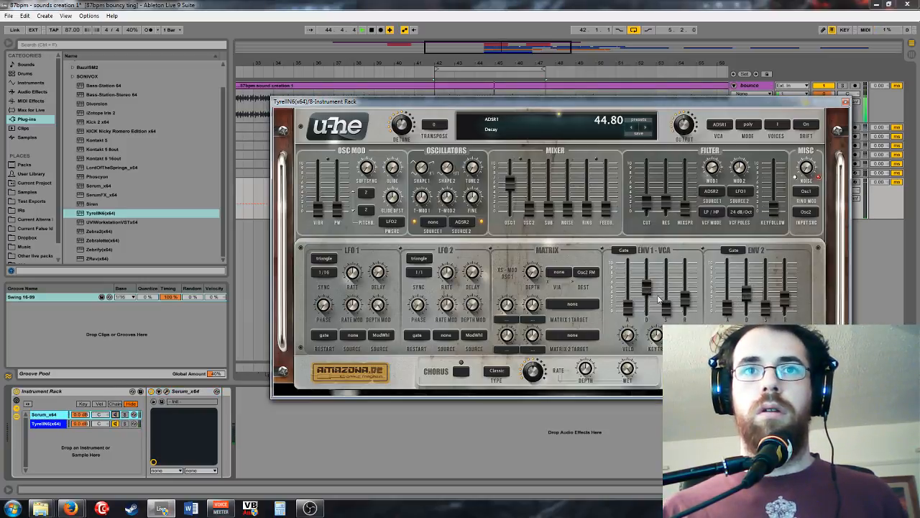
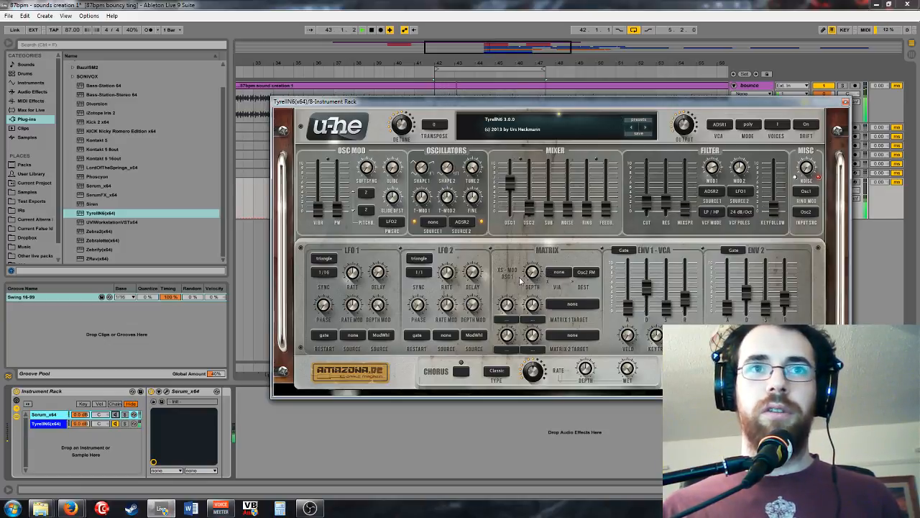
Step: Bring TyrellN6's oscillator 2 level back up and increase the cross-modulation depth in the matrix
{"action": "scroll", "coordinate": [551, 270], "scroll_direction": "up", "scroll_amount": 8}
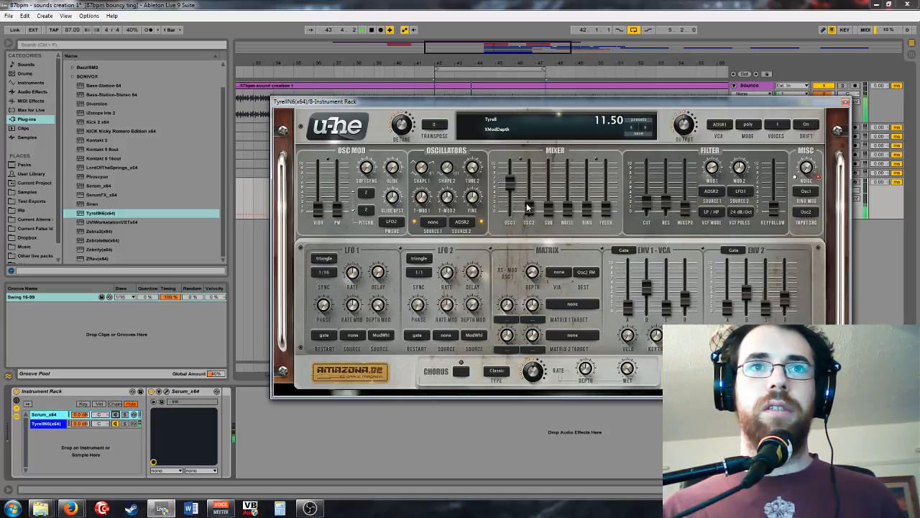
{"action": "left_click_drag", "start_coordinate": [527, 207], "coordinate": [608, 141]}
{"action": "scroll", "coordinate": [534, 277], "scroll_direction": "up", "scroll_amount": 4}
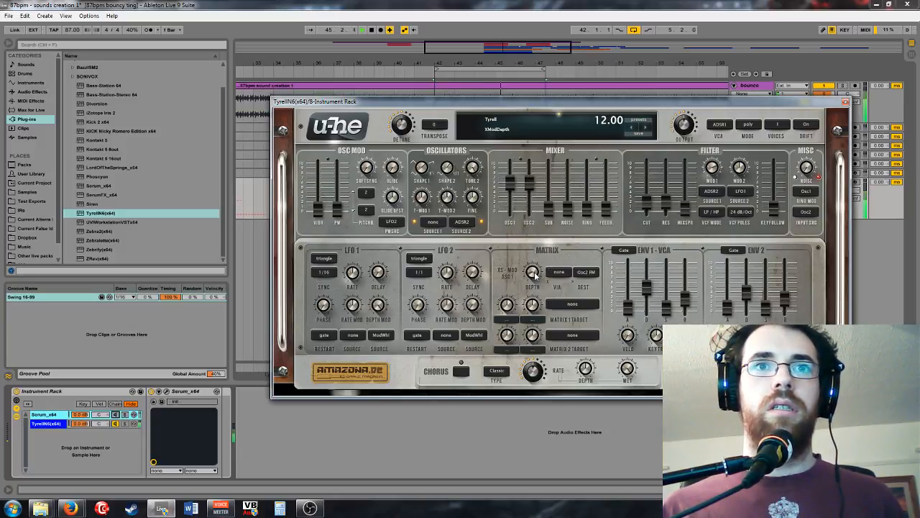
{"action": "scroll", "coordinate": [546, 270], "scroll_direction": "up", "scroll_amount": 5}
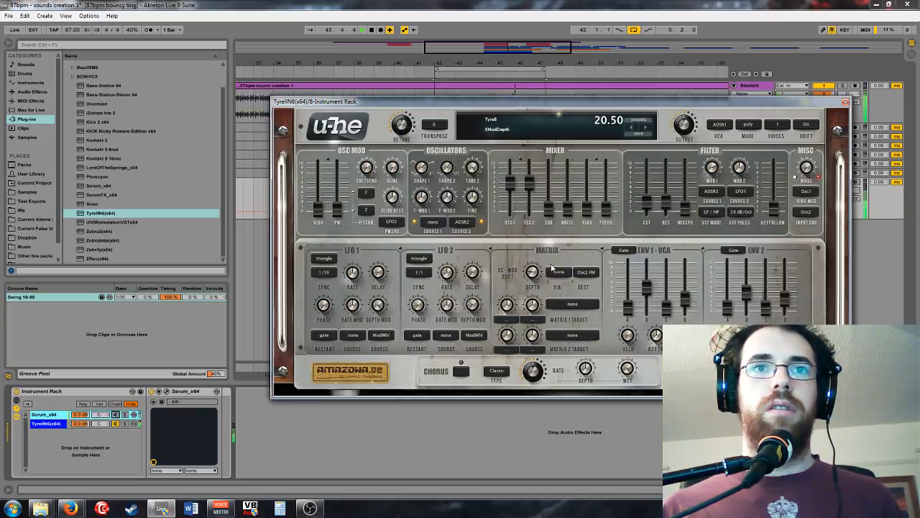
{"action": "left_click_drag", "start_coordinate": [534, 272], "coordinate": [583, 217]}
Step: Fine-tune TyrellN6 to a cross-modulation depth of 20, an envelope 2 decay of 30 and a pulse-width depth of 3
{"action": "left_click_drag", "start_coordinate": [744, 293], "coordinate": [768, 282]}
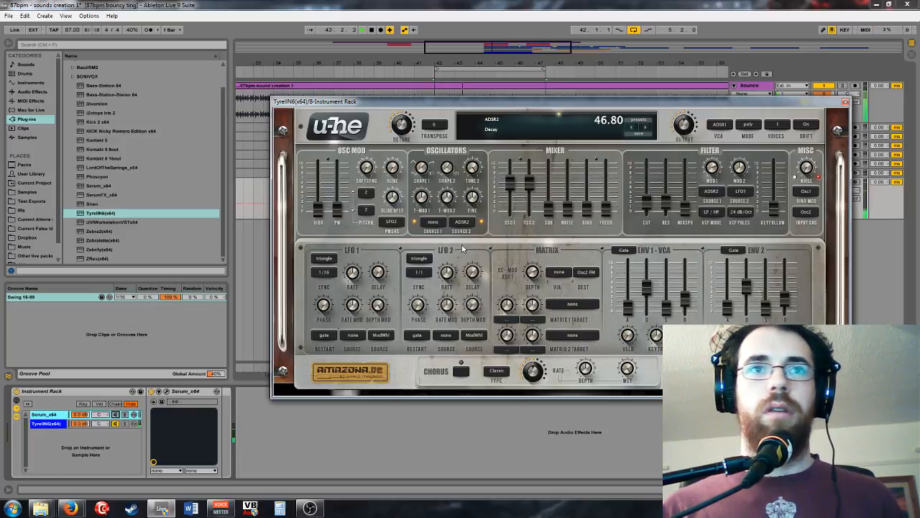
{"action": "left_click_drag", "start_coordinate": [532, 276], "coordinate": [518, 289]}
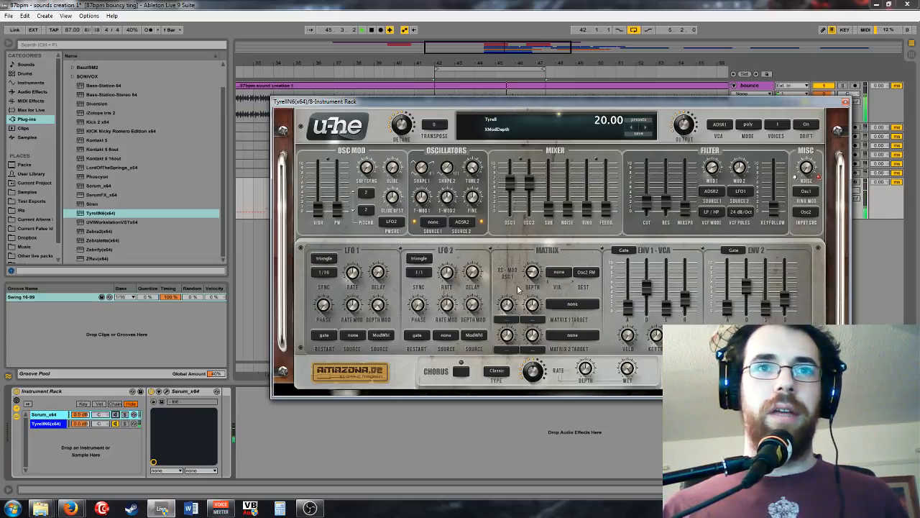
{"action": "left_click_drag", "start_coordinate": [746, 284], "coordinate": [739, 315]}
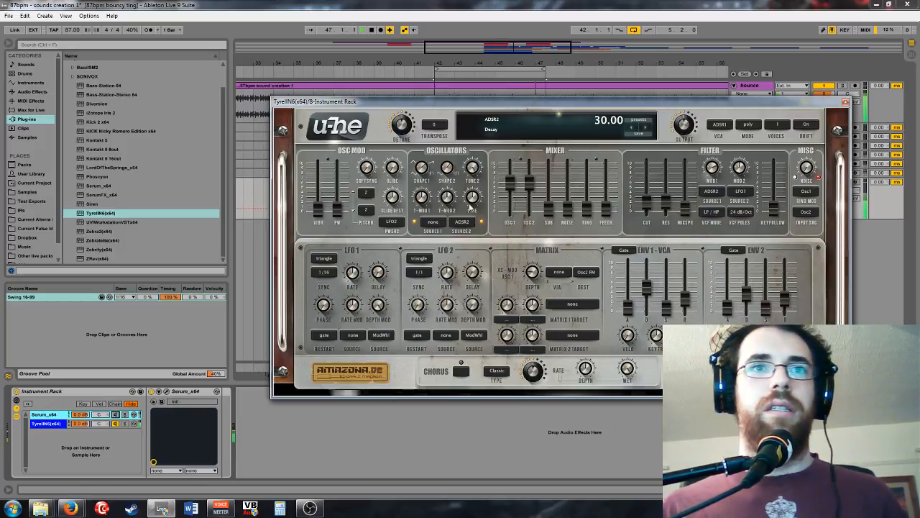
{"action": "left_click_drag", "start_coordinate": [337, 209], "coordinate": [322, 209]}
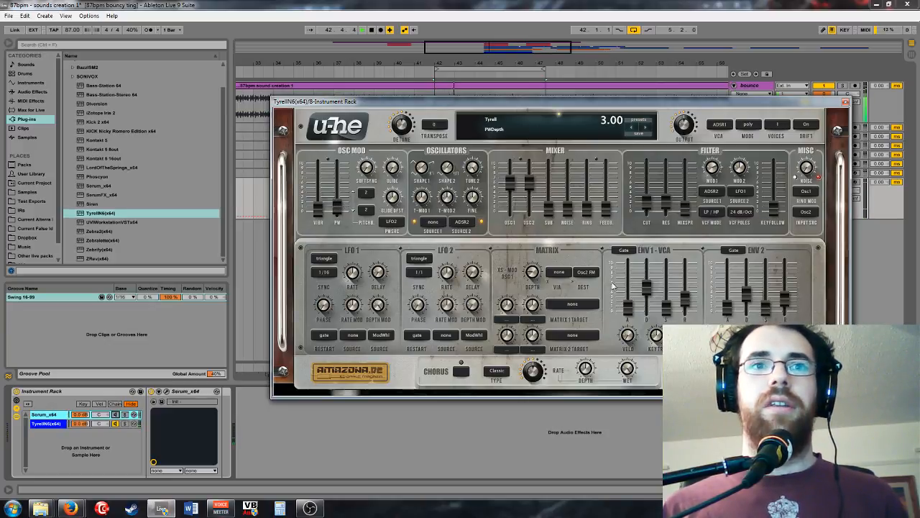
Step: Unmute the Serum chain, close the TyrellN6 window and add the iZotope Trash 2 distortion plug-in after the Instrument Rack
{"action": "left_click", "coordinate": [114, 416]}
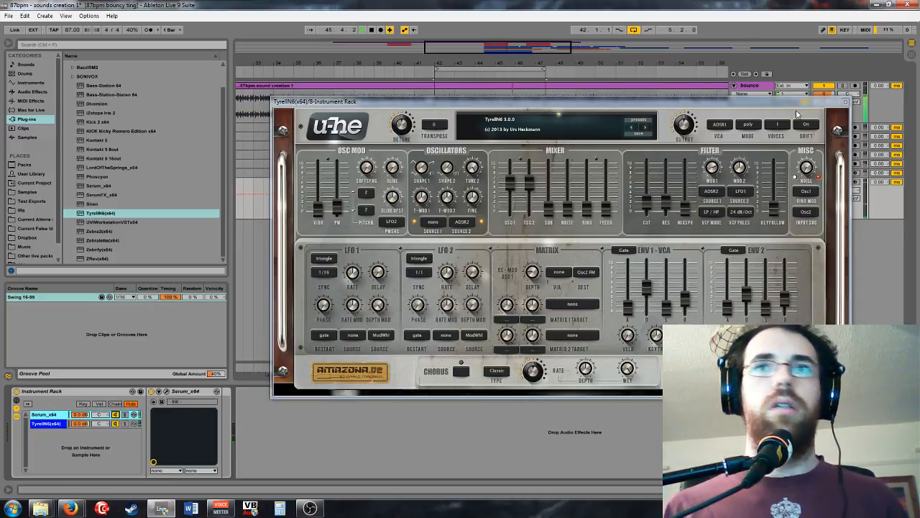
{"action": "left_click", "coordinate": [845, 101]}
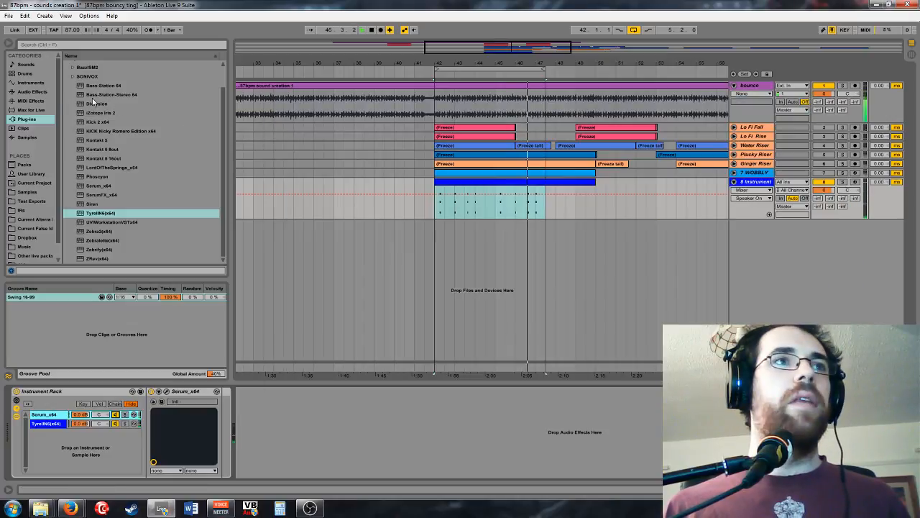
{"action": "scroll", "coordinate": [92, 99], "scroll_direction": "up", "scroll_amount": 3}
{"action": "left_click", "coordinate": [68, 65]}
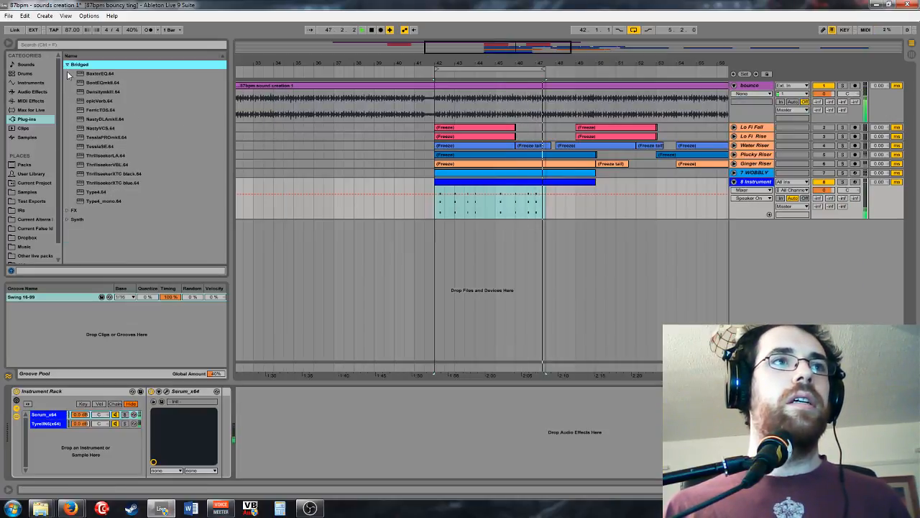
{"action": "left_click", "coordinate": [67, 65]}
{"action": "left_click", "coordinate": [67, 73]}
{"action": "left_click", "coordinate": [73, 110]}
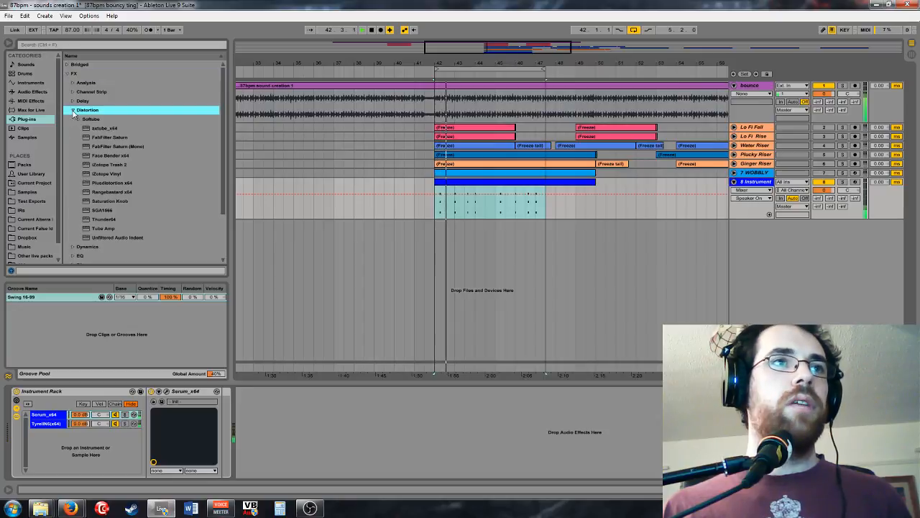
{"action": "left_click_drag", "start_coordinate": [147, 165], "coordinate": [112, 395]}
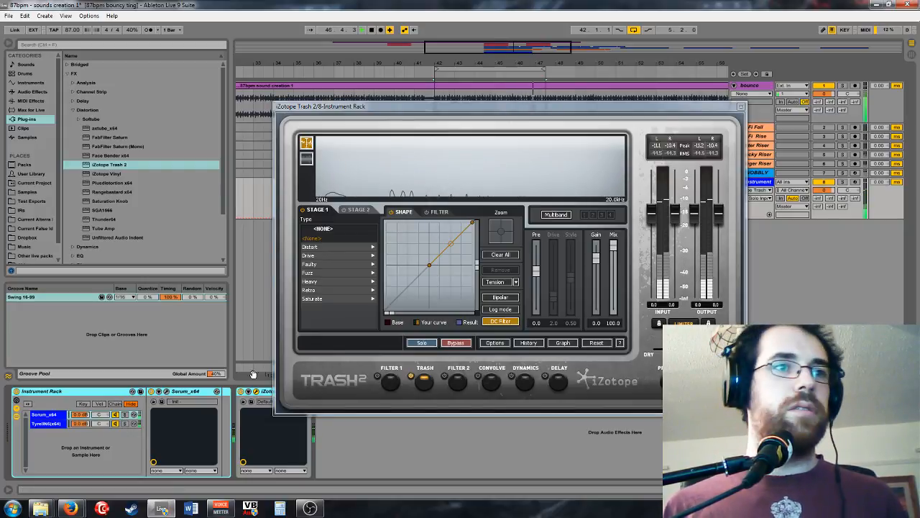
Step: Group the Instrument Rack and iZotope Trash 2 into an outer Instrument Rack and restart playback
{"action": "key", "text": "space"}
{"action": "left_click", "coordinate": [94, 394]}
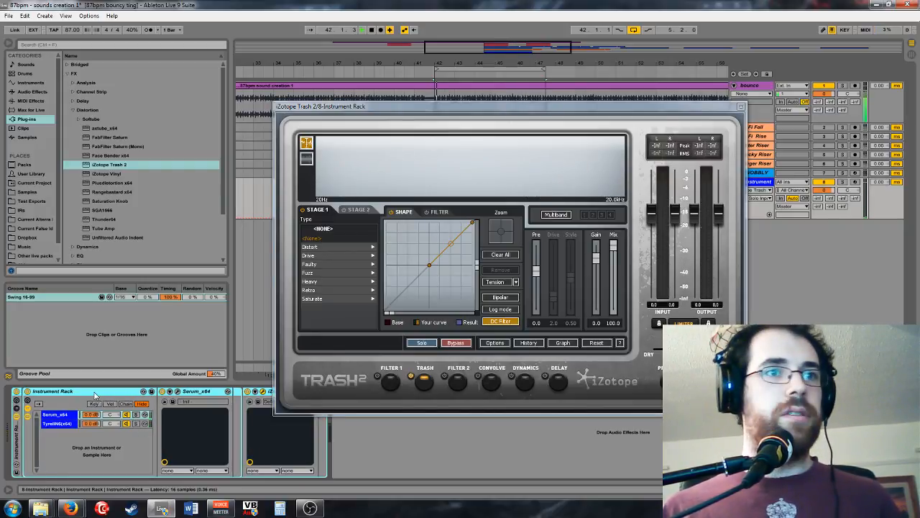
{"action": "key", "text": "space"}
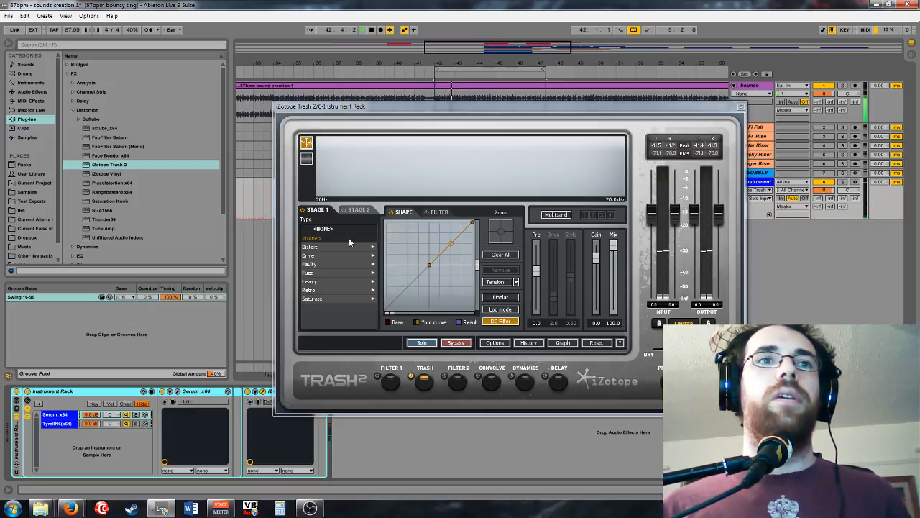
Step: Set Trash 2's stage 1 to the Tape Saturation type with a drive of 3.4
{"action": "left_click", "coordinate": [317, 299]}
{"action": "left_click", "coordinate": [328, 298]}
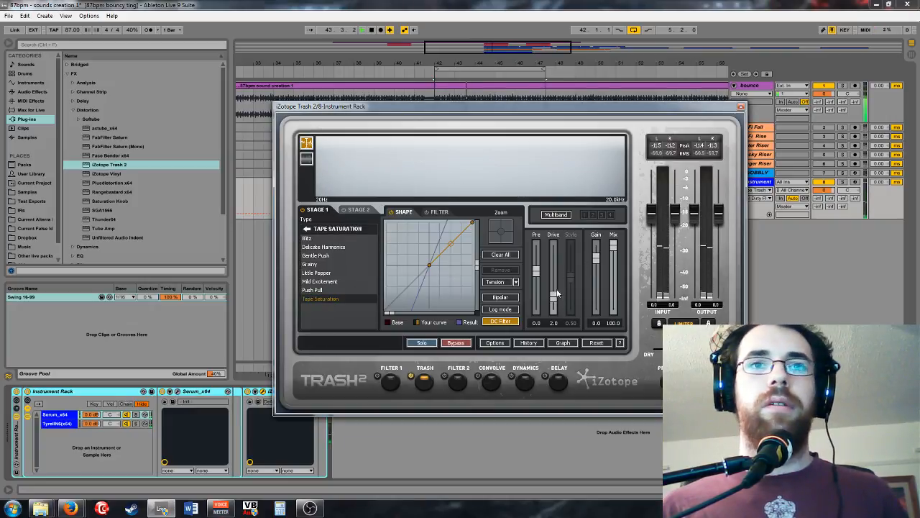
{"action": "left_click_drag", "start_coordinate": [558, 292], "coordinate": [563, 289]}
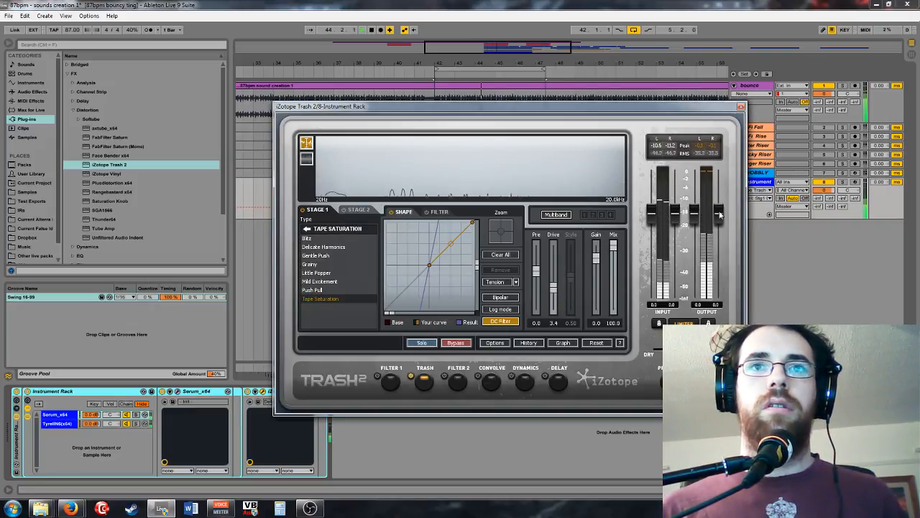
Step: Set both chain volumes to -3.0 dB, lower Trash 2's output gain to about -8.5 dB and close its window
{"action": "left_click_drag", "start_coordinate": [720, 214], "coordinate": [718, 230]}
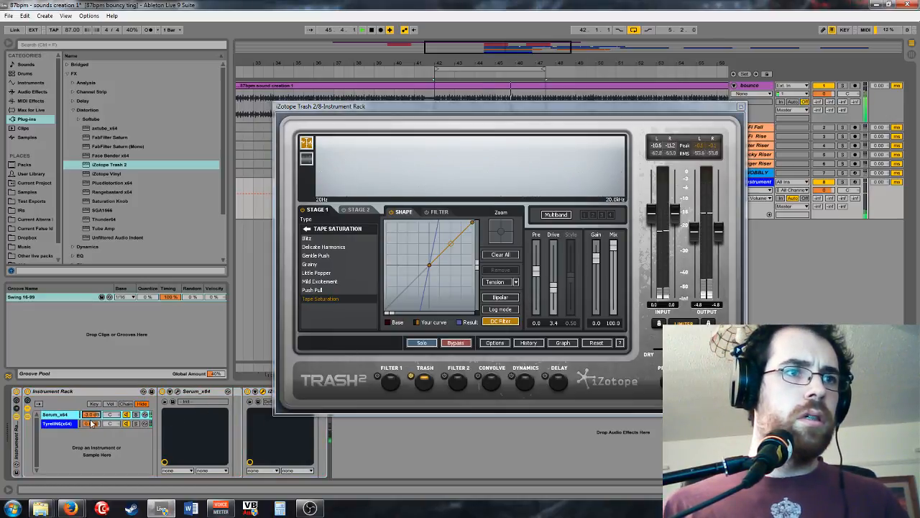
{"action": "left_click", "coordinate": [100, 423]}
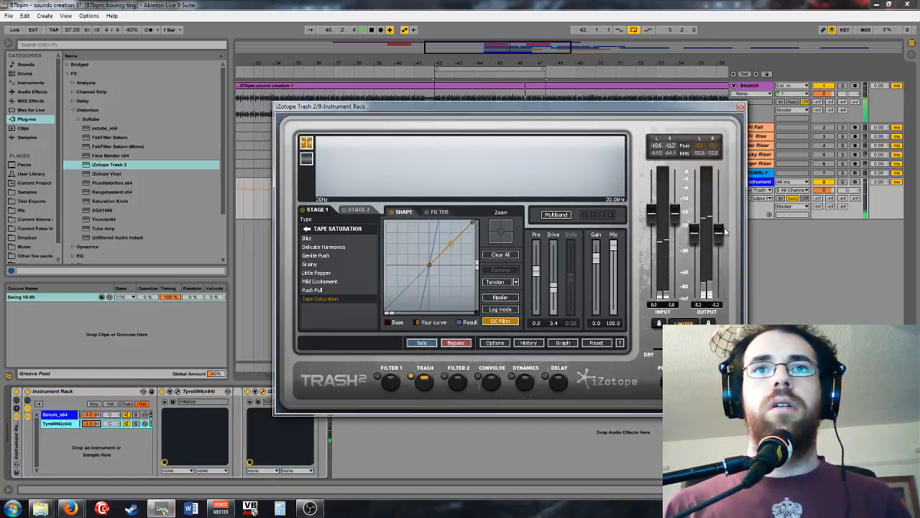
{"action": "left_click_drag", "start_coordinate": [717, 232], "coordinate": [719, 248]}
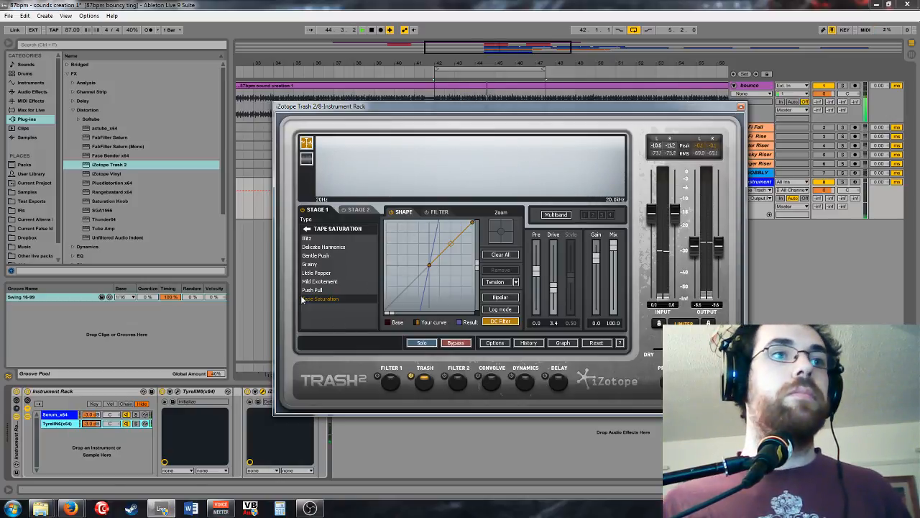
{"action": "left_click", "coordinate": [740, 108]}
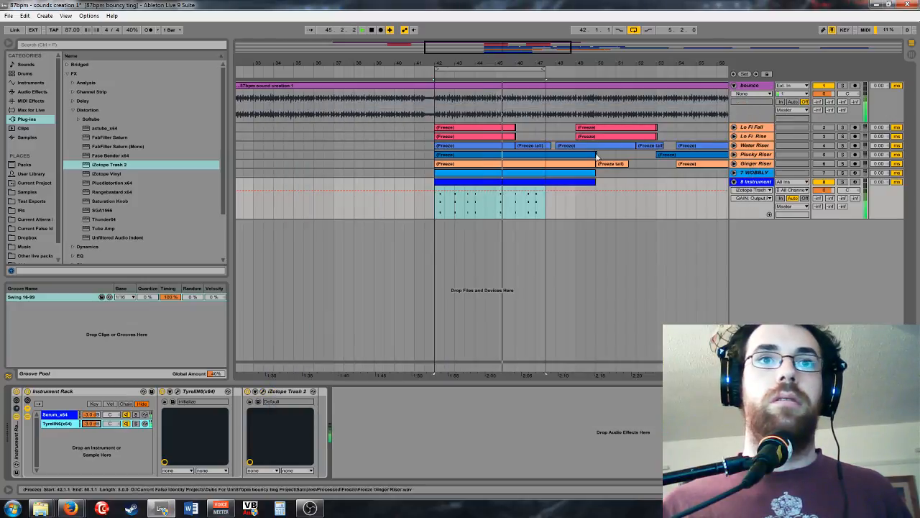
Step: Reduce Serum's oscillator A unison to 1 voice, try its octave setting and close the Serum window
{"action": "left_click", "coordinate": [177, 391]}
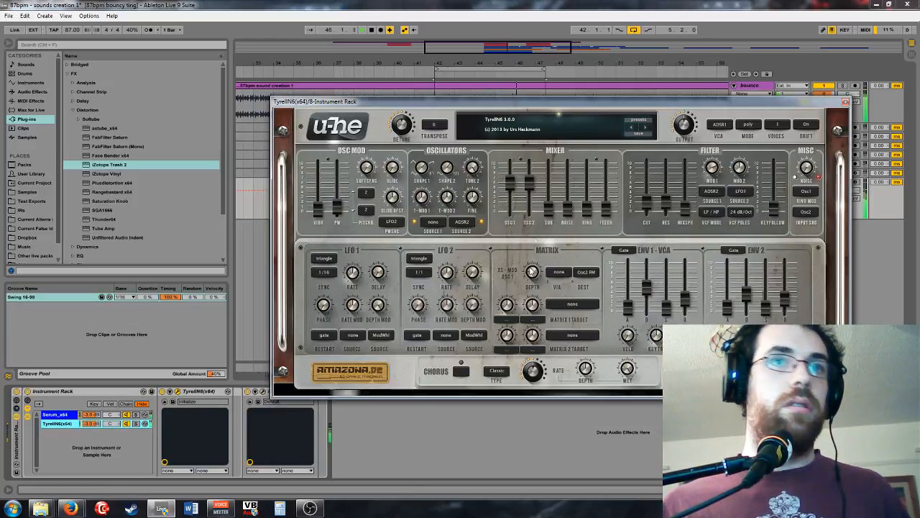
{"action": "left_click", "coordinate": [177, 391]}
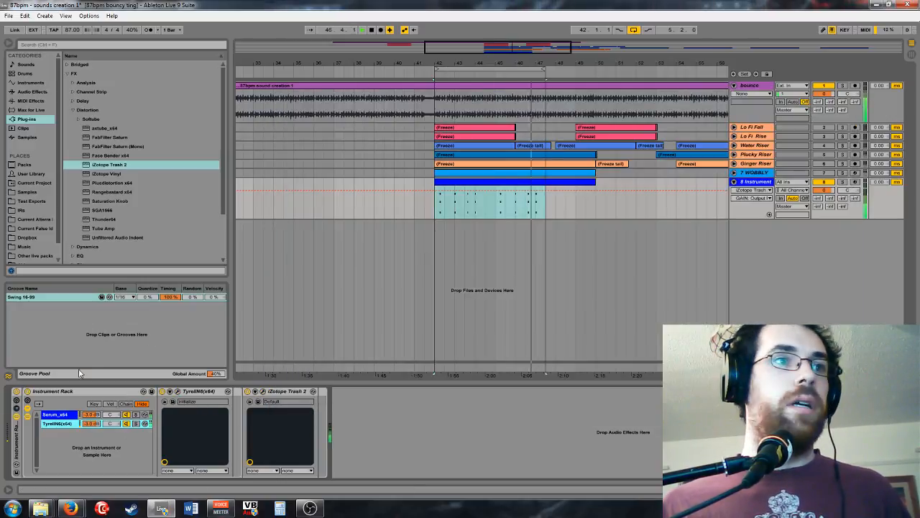
{"action": "left_click", "coordinate": [177, 391]}
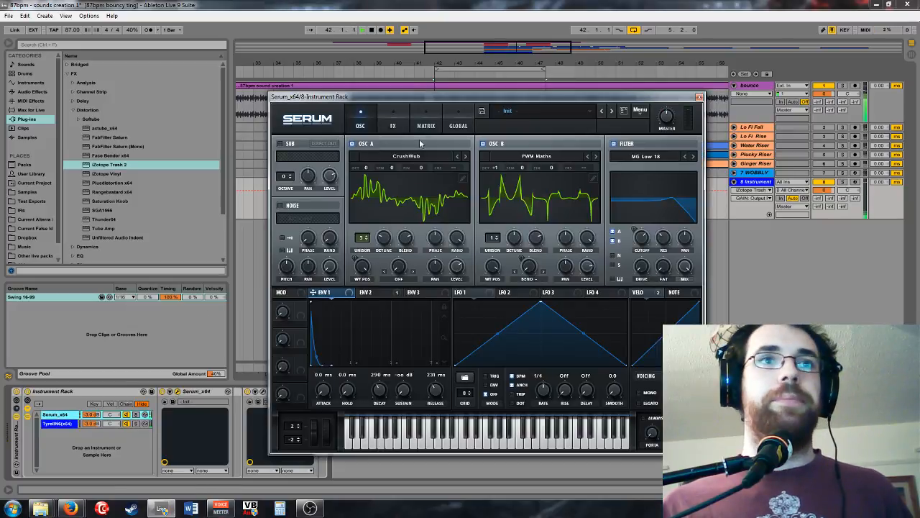
{"action": "left_click_drag", "start_coordinate": [364, 236], "coordinate": [365, 260]}
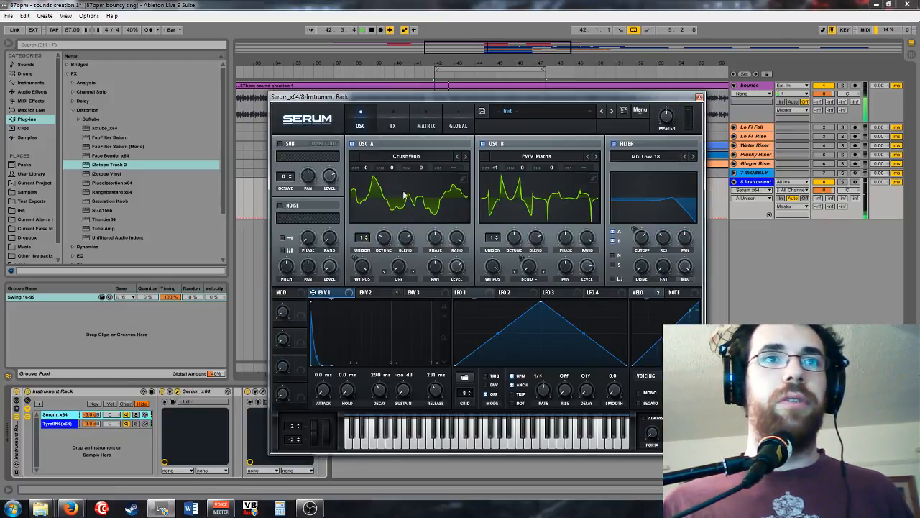
{"action": "mouse_move", "coordinate": [368, 168]}
{"action": "left_mouse_down"}
{"action": "mouse_move", "coordinate": [375, 181]}
{"action": "mouse_move", "coordinate": [374, 169]}
{"action": "left_mouse_up"}
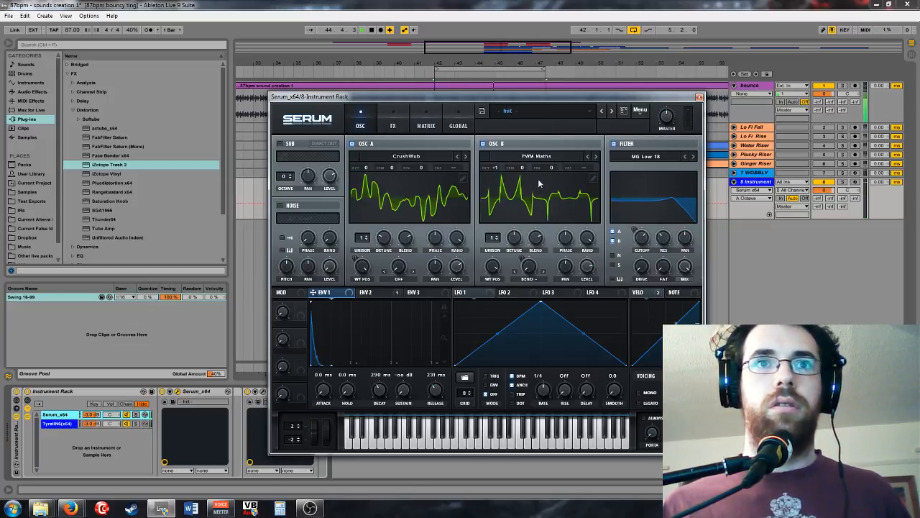
{"action": "left_click", "coordinate": [699, 96]}
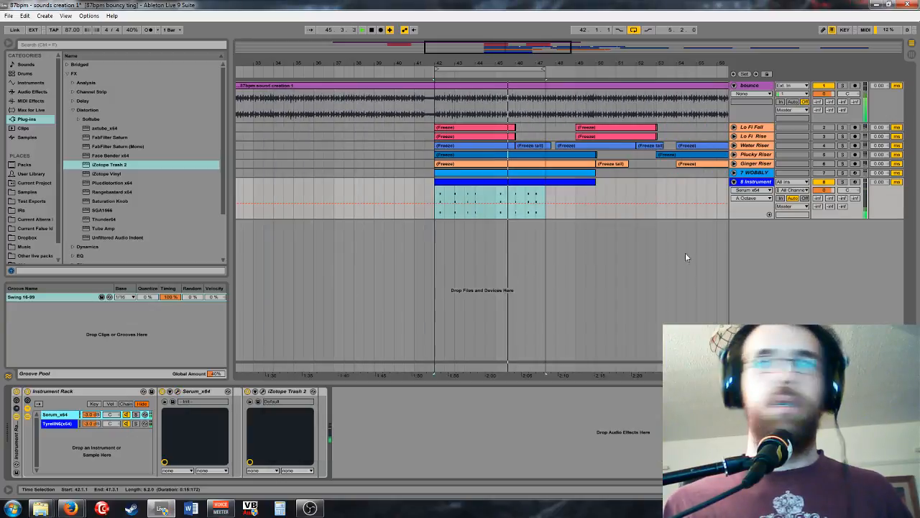
Step: Raise Trash 2's stage 1 drive to 8.1, lower its stage gain to -16.5 and close the plug-in window
{"action": "left_click", "coordinate": [262, 391]}
{"action": "scroll", "coordinate": [567, 277], "scroll_direction": "up", "scroll_amount": 3}
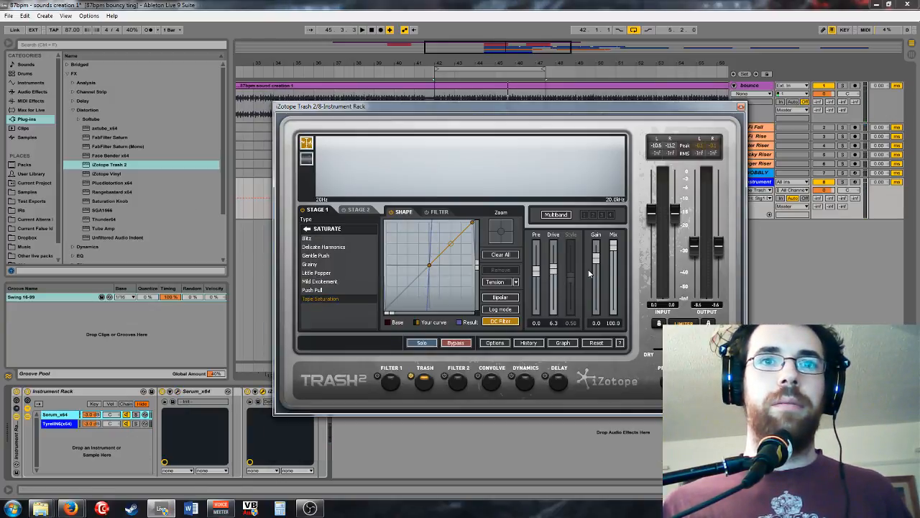
{"action": "left_click_drag", "start_coordinate": [602, 261], "coordinate": [588, 277]}
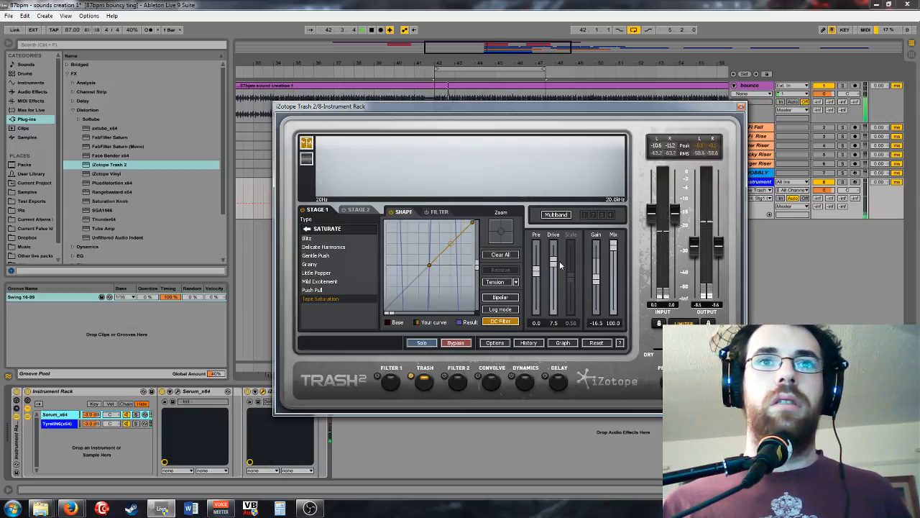
{"action": "scroll", "coordinate": [560, 262], "scroll_direction": "up", "scroll_amount": 2}
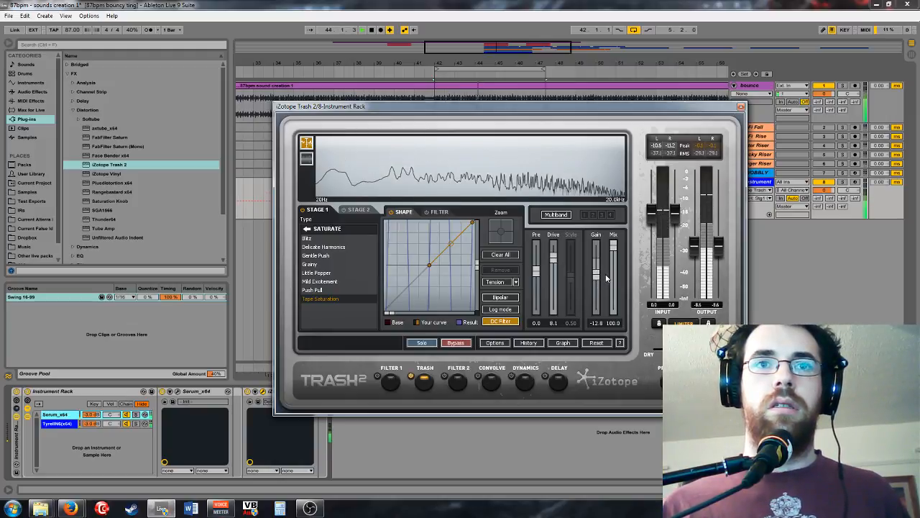
{"action": "scroll", "coordinate": [604, 281], "scroll_direction": "up", "scroll_amount": 2}
{"action": "scroll", "coordinate": [596, 287], "scroll_direction": "down", "scroll_amount": 2}
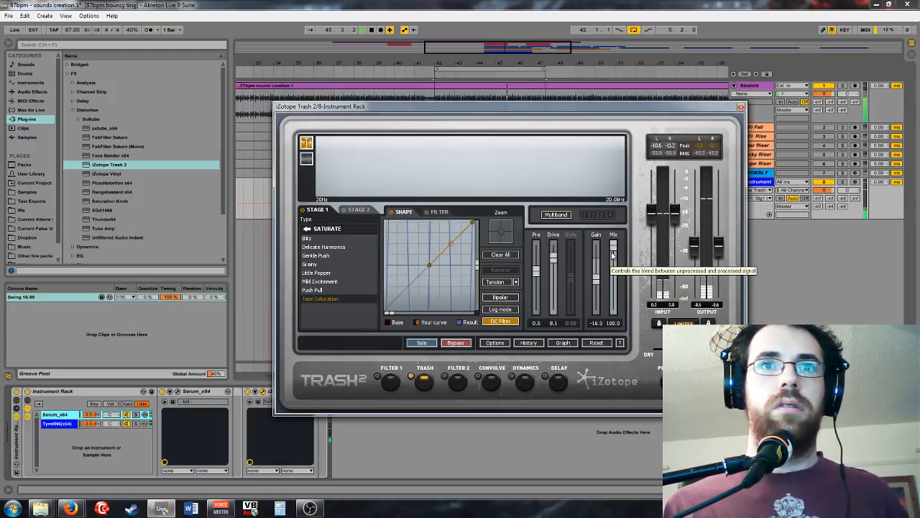
{"action": "scroll", "coordinate": [615, 255], "scroll_direction": "down", "scroll_amount": 1}
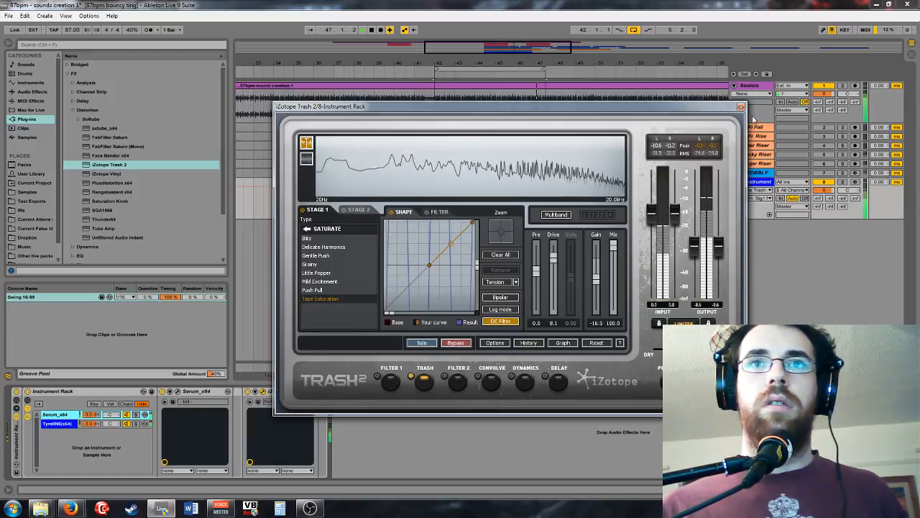
{"action": "key", "text": "ctrl+alt+p"}
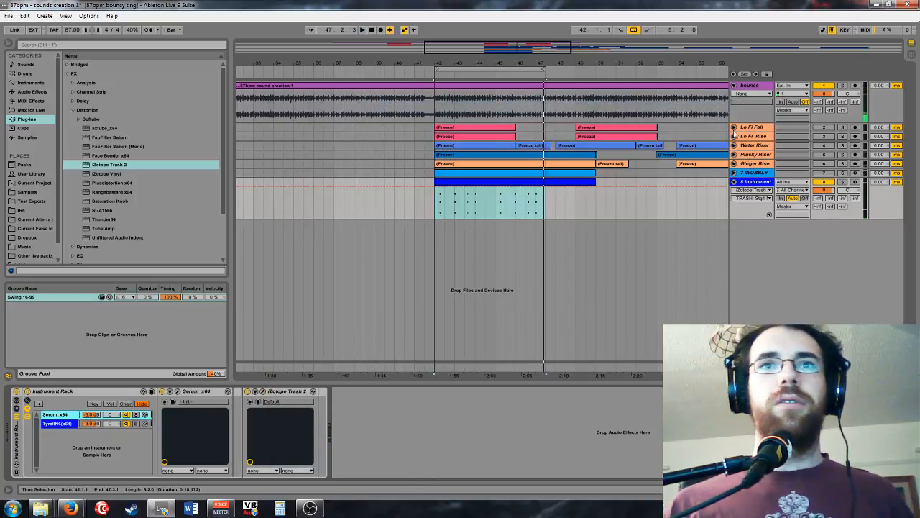
Step: Rename the outer Instrument Rack as Verbed Chord and save it to the Synth folder of 87BPM in the User Library
{"action": "left_click_drag", "start_coordinate": [539, 51], "coordinate": [540, 49]}
{"action": "scroll", "coordinate": [607, 138], "scroll_direction": "right", "scroll_amount": 1}
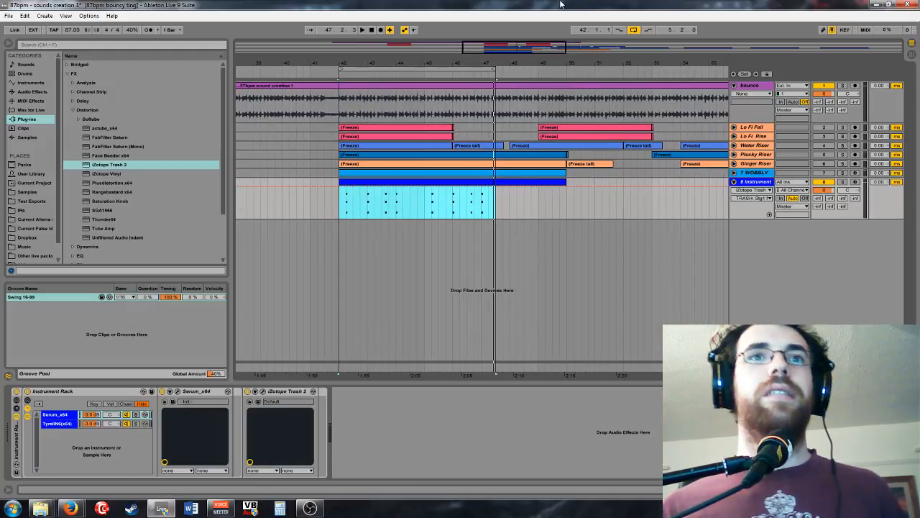
{"action": "left_click_drag", "start_coordinate": [530, 50], "coordinate": [525, 37]}
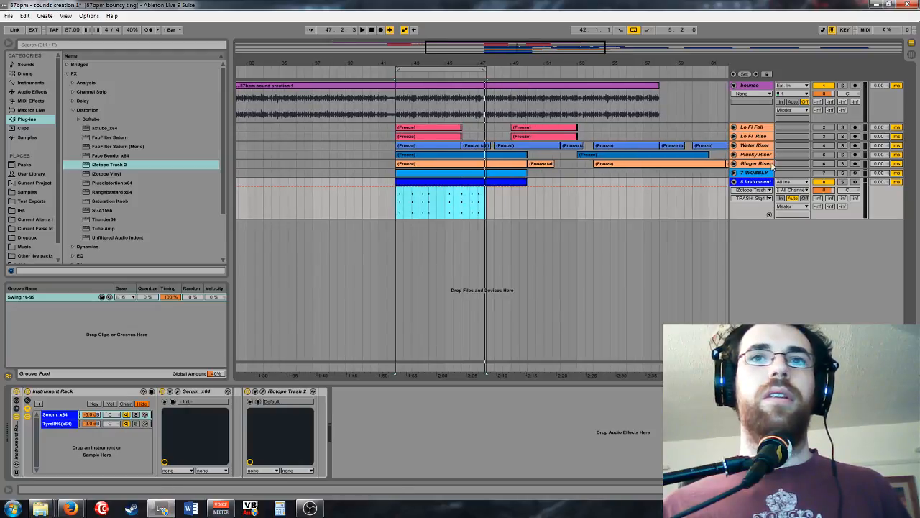
{"action": "left_click", "coordinate": [16, 408]}
{"action": "key", "text": "ctrl+g"}
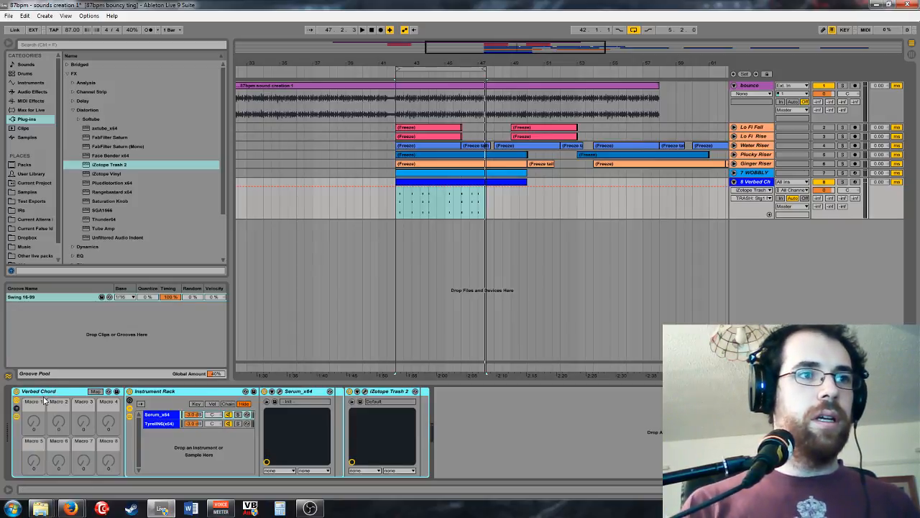
{"action": "left_click", "coordinate": [28, 174]}
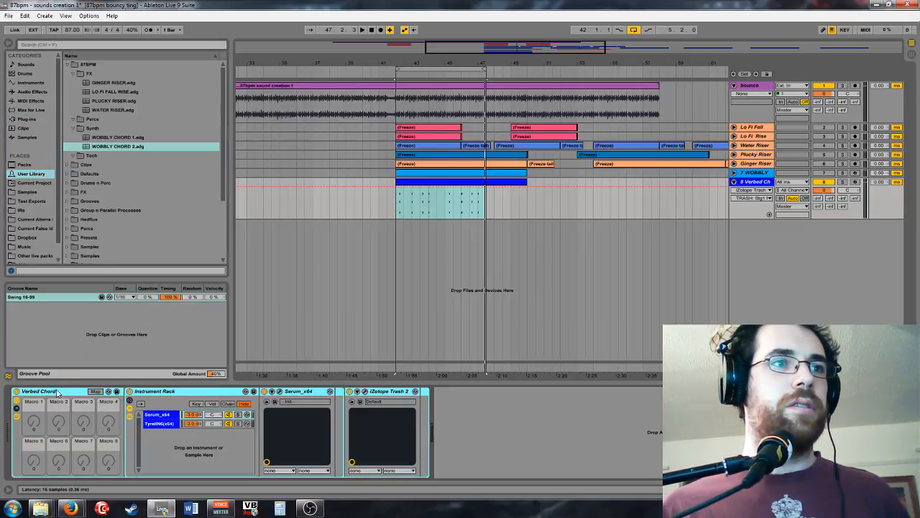
{"action": "left_click_drag", "start_coordinate": [103, 143], "coordinate": [104, 144]}
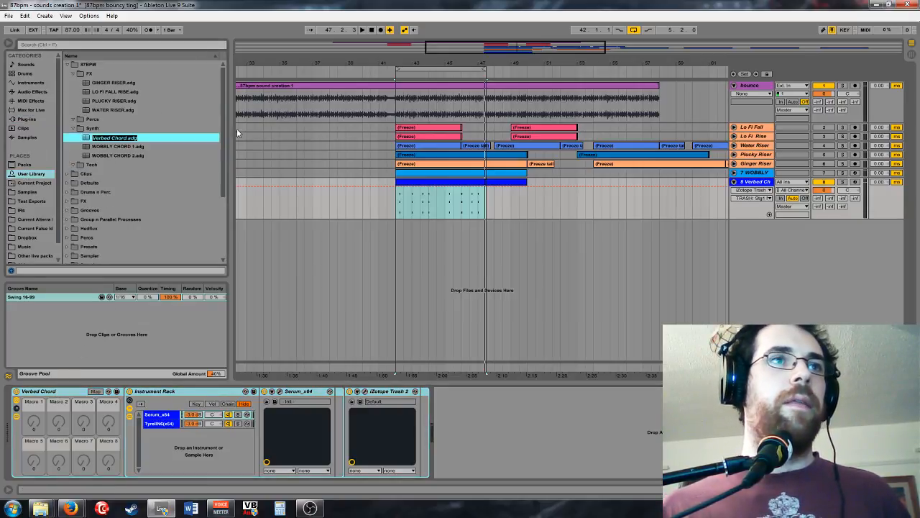
Step: Insert a new MIDI track below the Verbed Chord track and fold the Verbed Chord track
{"action": "left_click", "coordinate": [508, 184]}
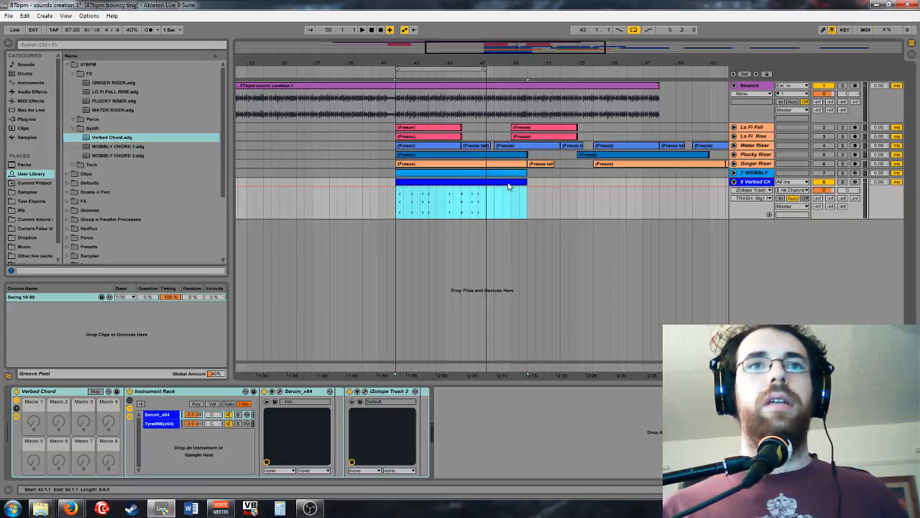
{"action": "right_click", "coordinate": [747, 183]}
{"action": "left_click", "coordinate": [783, 252]}
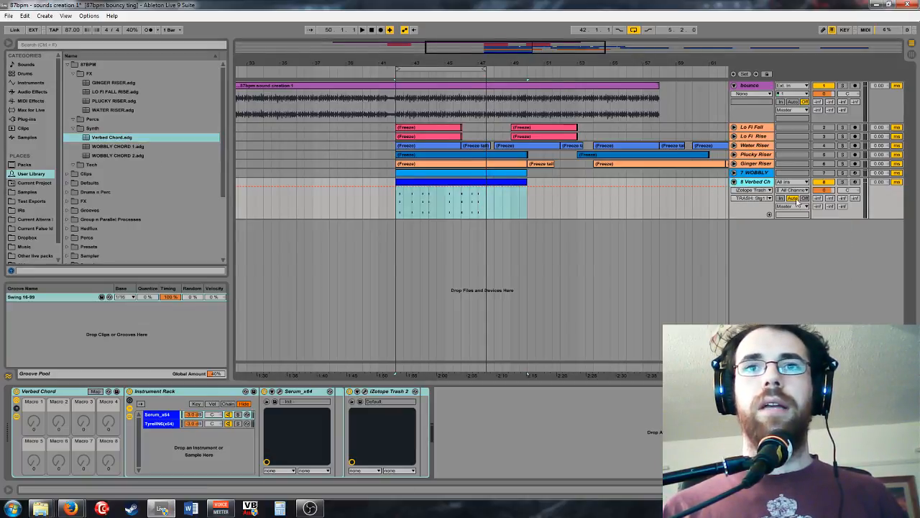
{"action": "left_click", "coordinate": [747, 185]}
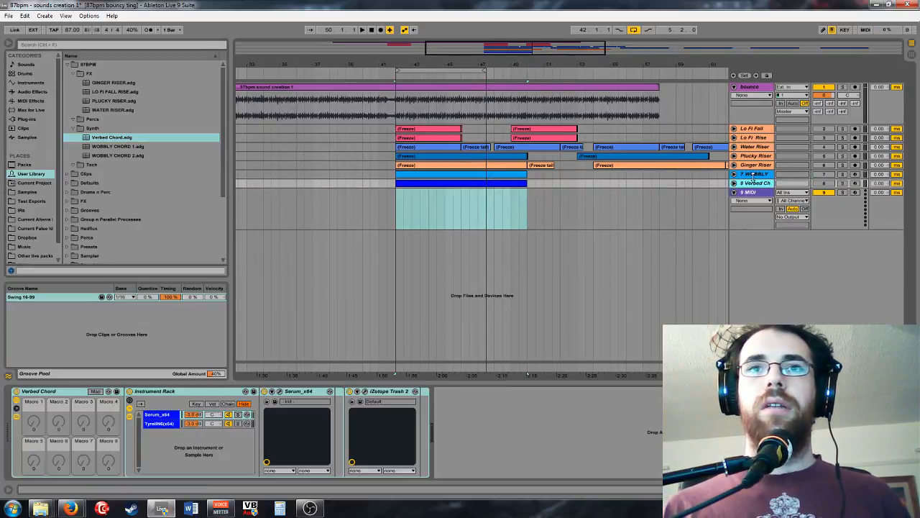
Step: Recolour the WOBBLY and Verbed Chord tracks purple to mark them as synths
{"action": "right_click", "coordinate": [766, 177]}
{"action": "left_click", "coordinate": [844, 278]}
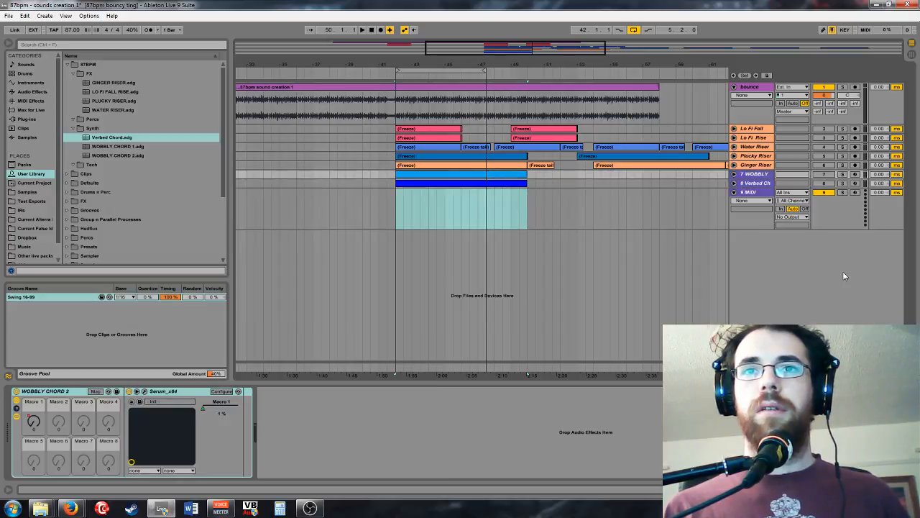
{"action": "right_click", "coordinate": [748, 192]}
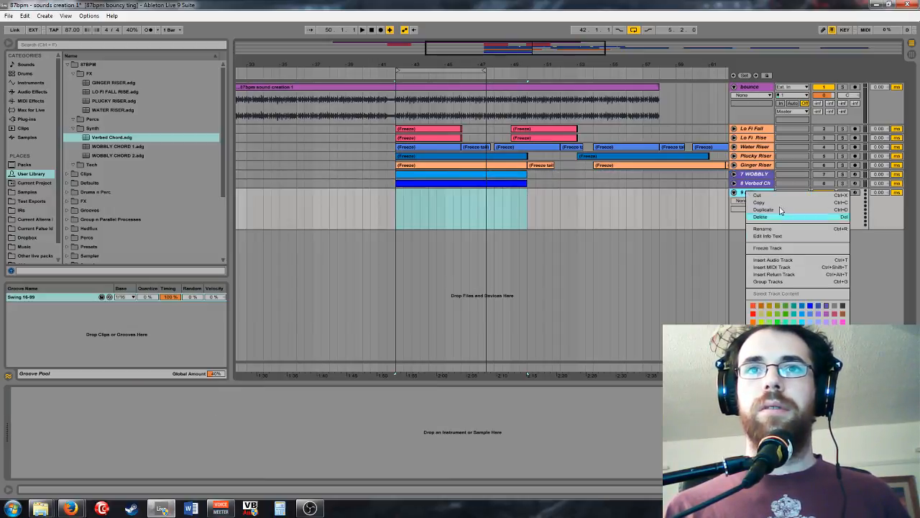
{"action": "left_click", "coordinate": [740, 199]}
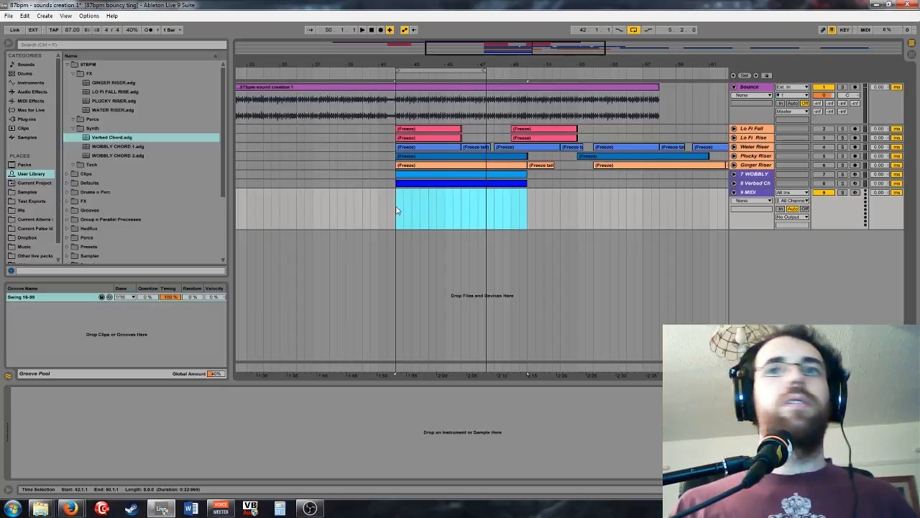
Step: Create an empty four-bar MIDI clip from bar 42 to 46 on the new MIDI track and open it for note editing
{"action": "left_click_drag", "start_coordinate": [388, 208], "coordinate": [451, 207]}
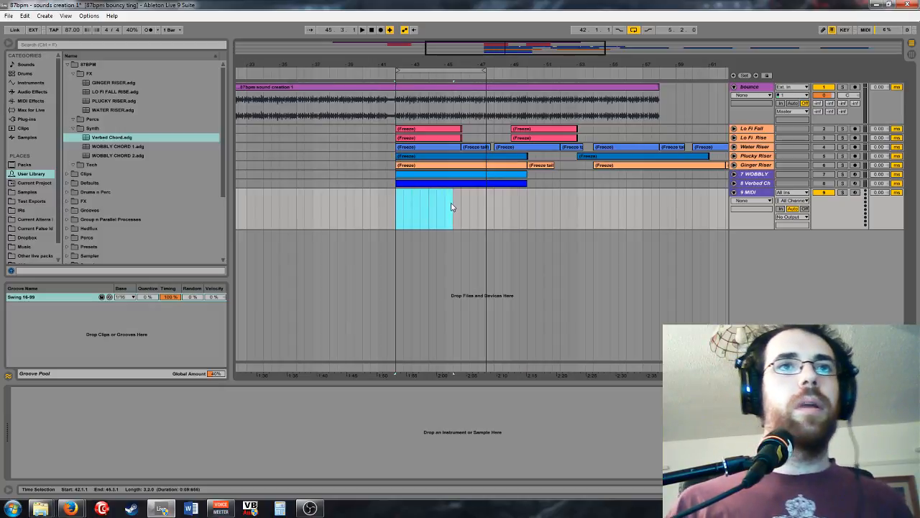
{"action": "key", "text": "ctrl+shift+m"}
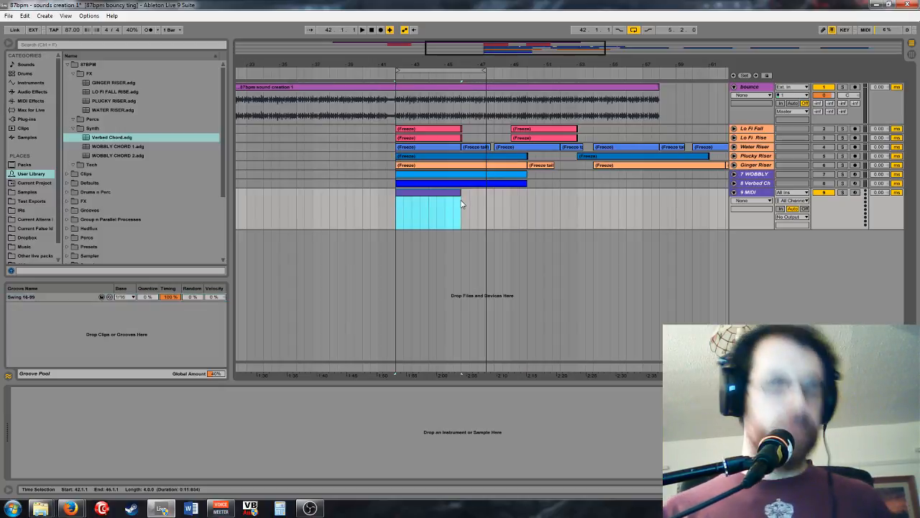
{"action": "double_click", "coordinate": [440, 202]}
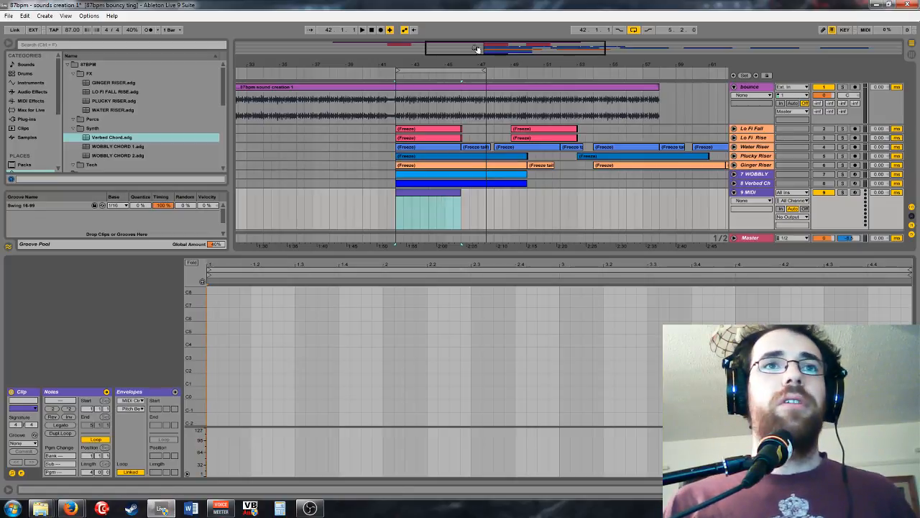
{"action": "key", "text": "plus"}
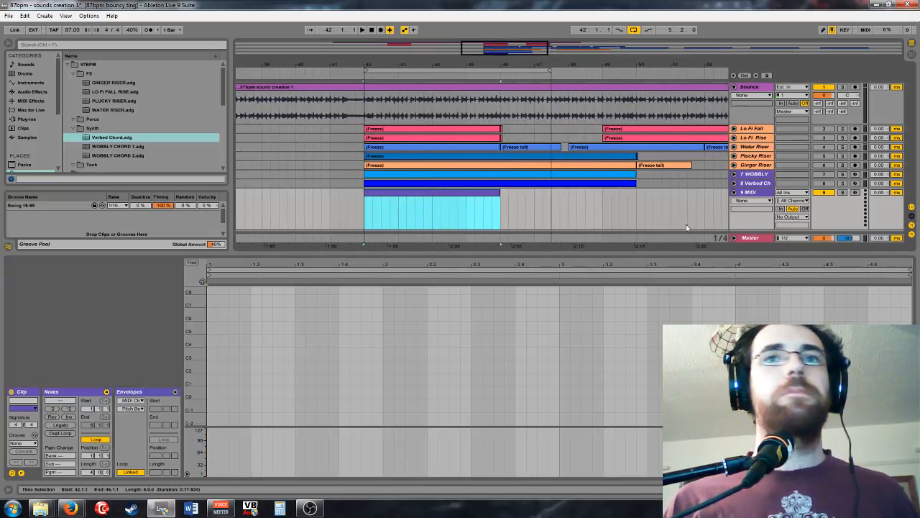
{"action": "left_click", "coordinate": [761, 194]}
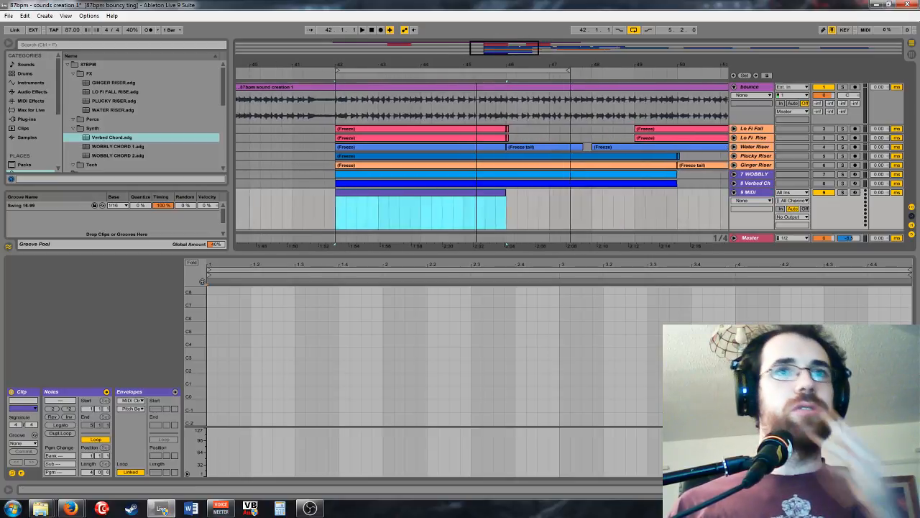
{"action": "left_click_drag", "start_coordinate": [507, 44], "coordinate": [507, 46]}
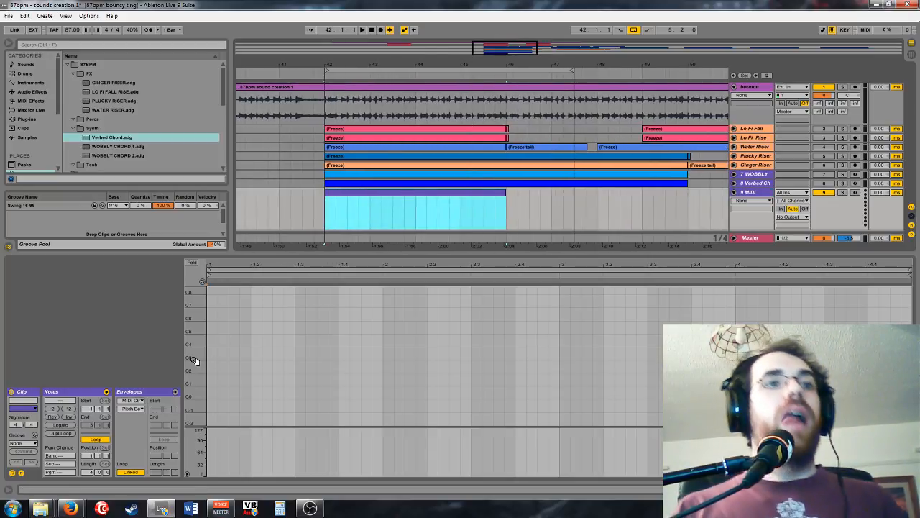
Step: Draw a one-bar pattern of sixteenth notes in the new clip, with five notes on E4 and three on G#4
{"action": "left_click_drag", "start_coordinate": [194, 359], "coordinate": [344, 366]}
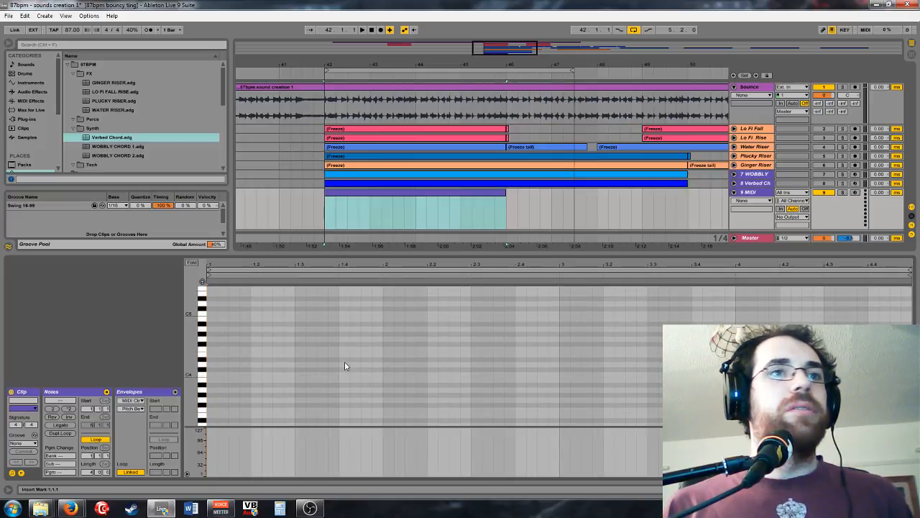
{"action": "scroll", "coordinate": [344, 366], "scroll_direction": "down", "scroll_amount": 3}
{"action": "scroll", "coordinate": [234, 337], "scroll_direction": "up", "scroll_amount": 2}
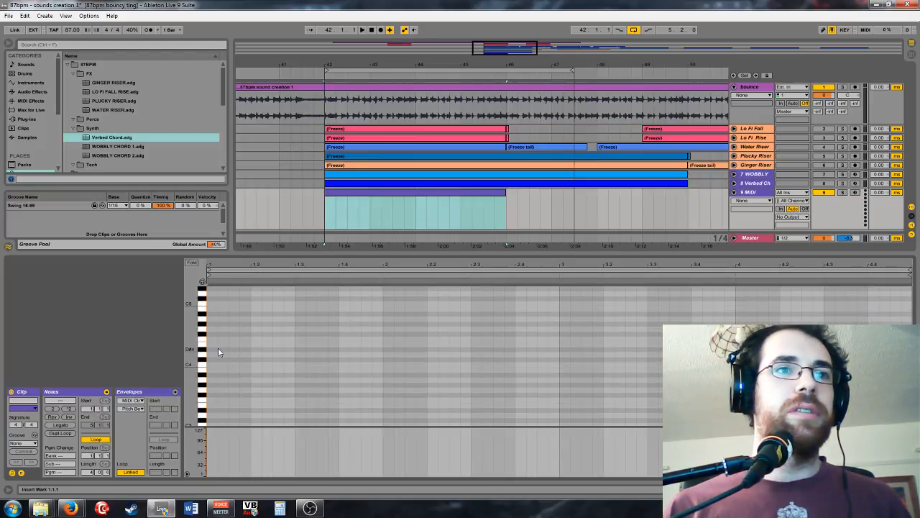
{"action": "double_click", "coordinate": [212, 343]}
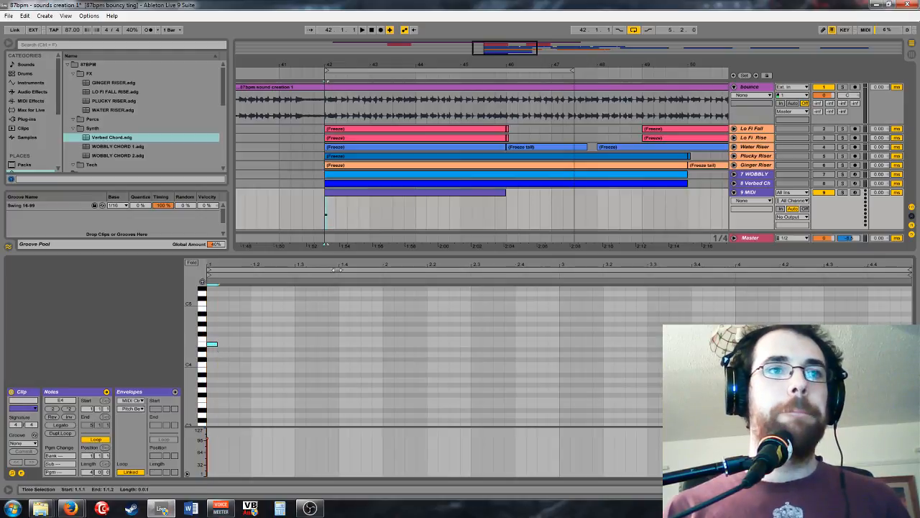
{"action": "double_click", "coordinate": [245, 344]}
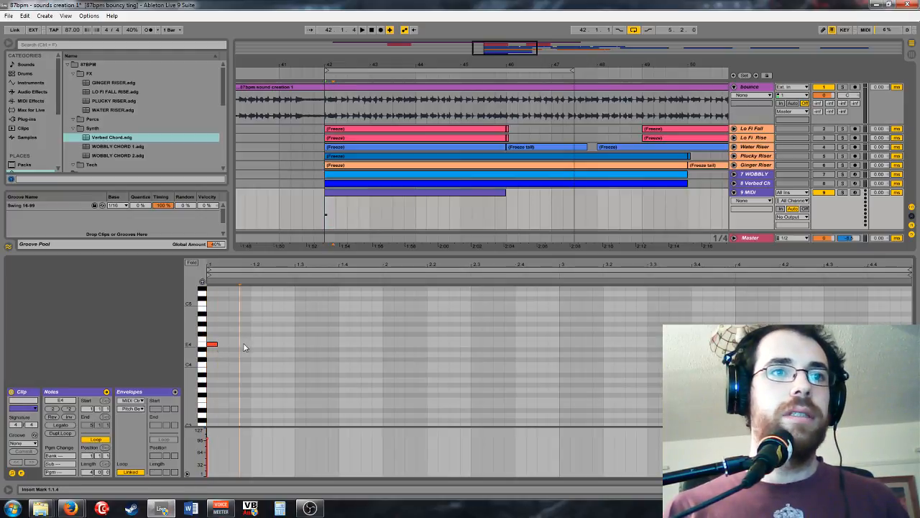
{"action": "double_click", "coordinate": [277, 344]}
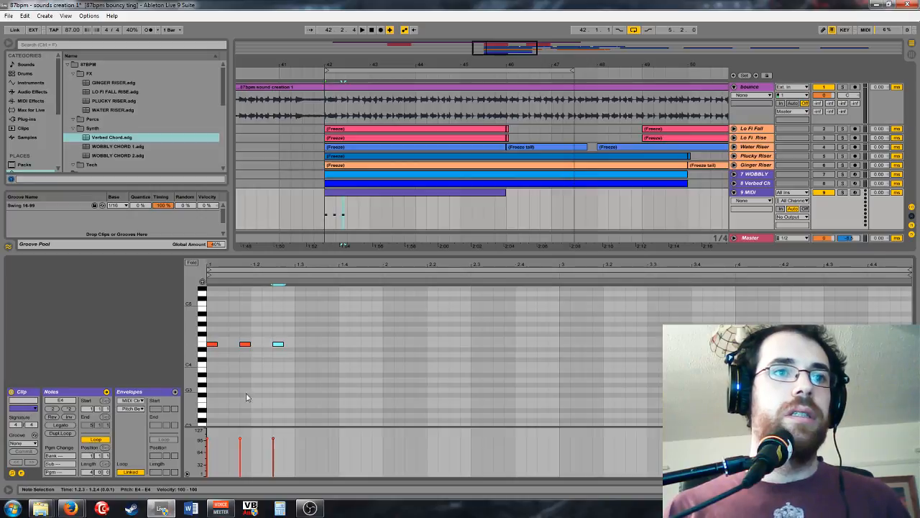
{"action": "double_click", "coordinate": [234, 324]}
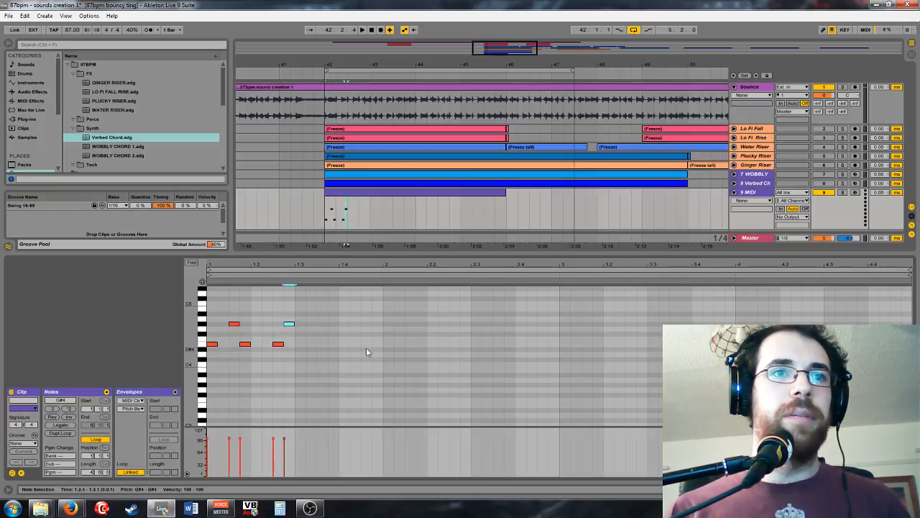
{"action": "double_click", "coordinate": [317, 344]}
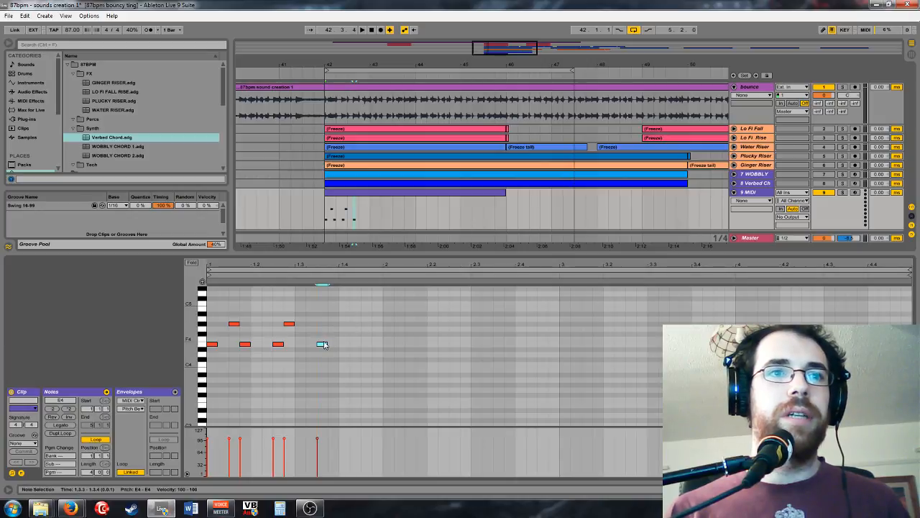
{"action": "double_click", "coordinate": [352, 344]}
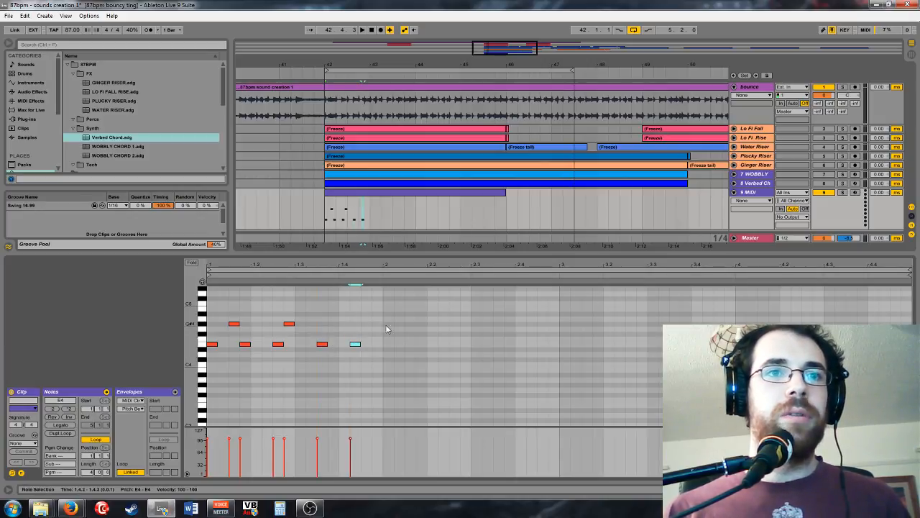
{"action": "double_click", "coordinate": [371, 322]}
Step: Duplicate the first bar's notes into the clip's second bar
{"action": "key", "text": "ctrl+a"}
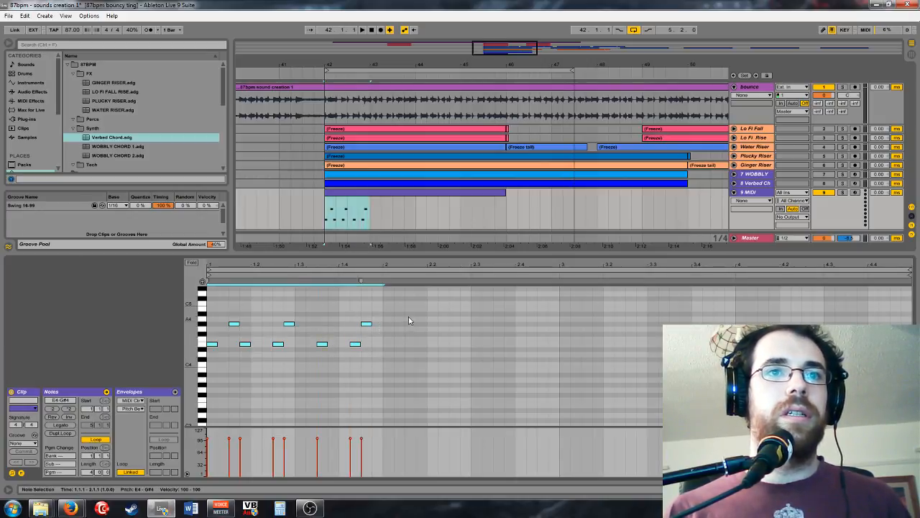
{"action": "left_click", "coordinate": [390, 376]}
{"action": "key", "text": "ctrl+a"}
{"action": "key", "text": "ctrl+d"}
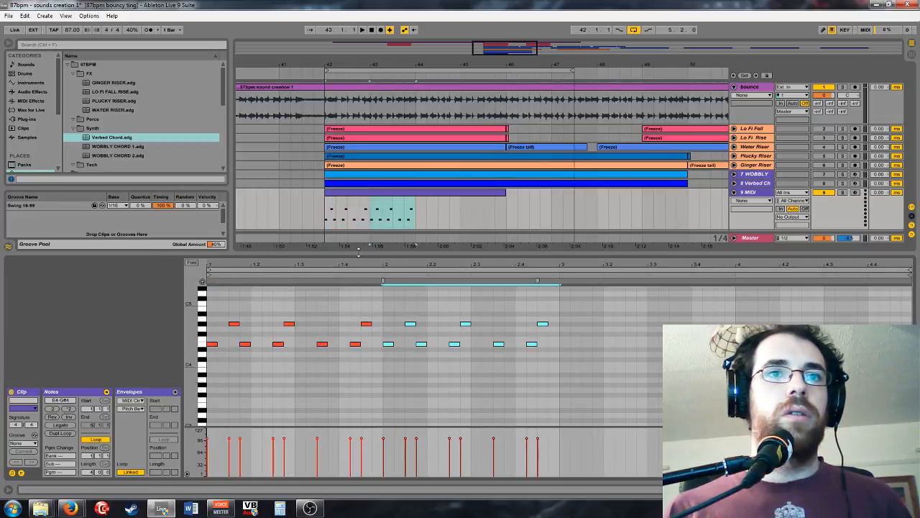
Step: Add a sixteenth note on E5 at 1.1.2 and start playback
{"action": "left_click", "coordinate": [250, 332]}
{"action": "scroll", "coordinate": [225, 316], "scroll_direction": "up", "scroll_amount": 2}
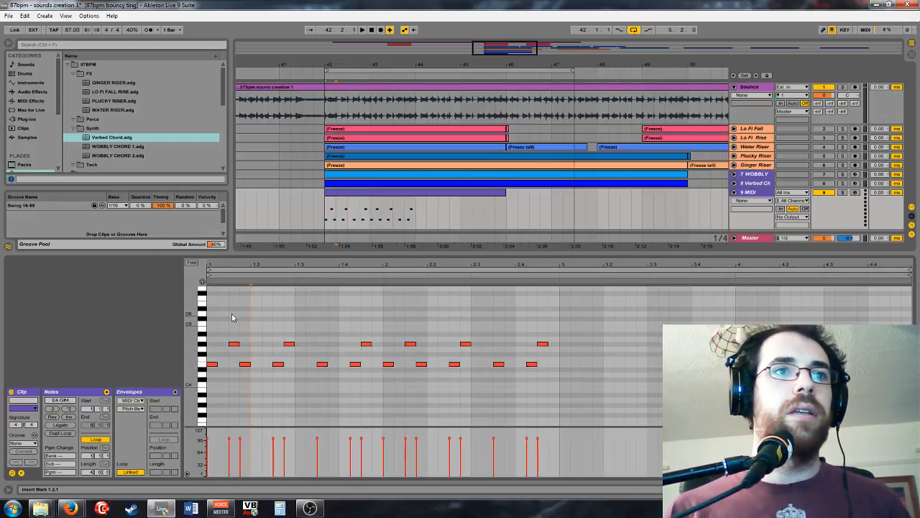
{"action": "double_click", "coordinate": [223, 304]}
{"action": "key", "text": "space"}
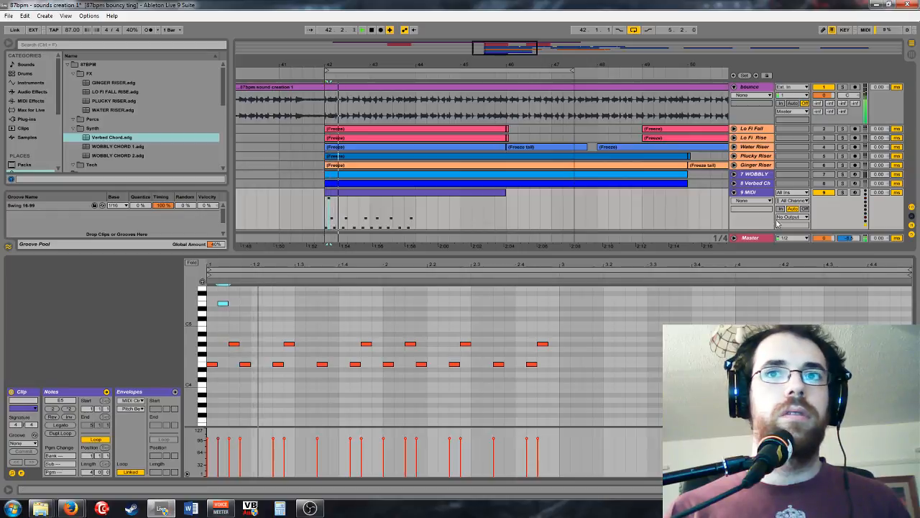
Step: Load Operator onto the new MIDI track and play the pattern with the instrument's volume lowered to -21 dB
{"action": "left_click", "coordinate": [749, 193]}
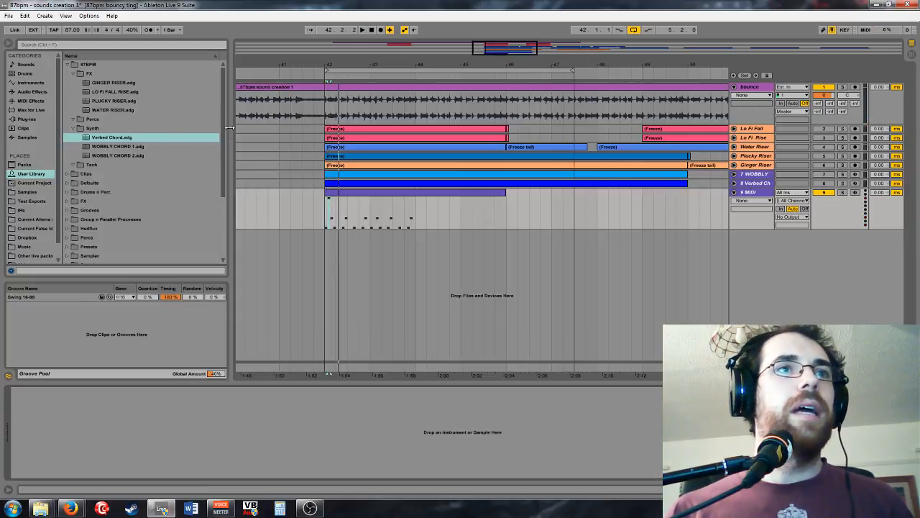
{"action": "left_click", "coordinate": [33, 83]}
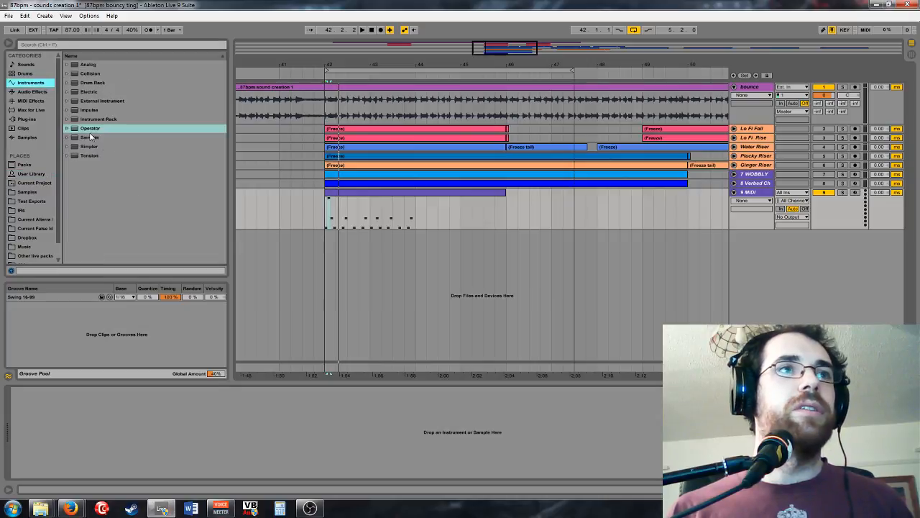
{"action": "left_click_drag", "start_coordinate": [90, 129], "coordinate": [161, 139]}
{"action": "left_click_drag", "start_coordinate": [434, 205], "coordinate": [435, 207]}
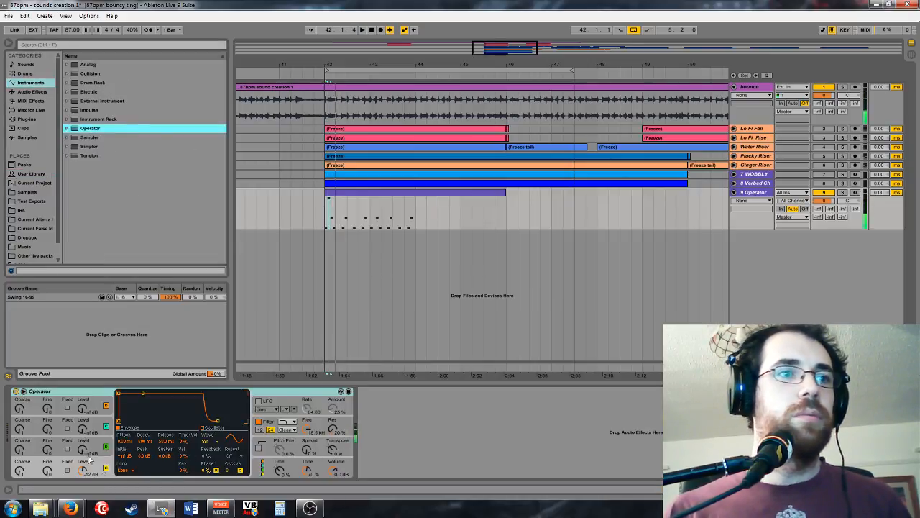
{"action": "left_click_drag", "start_coordinate": [334, 471], "coordinate": [334, 473]}
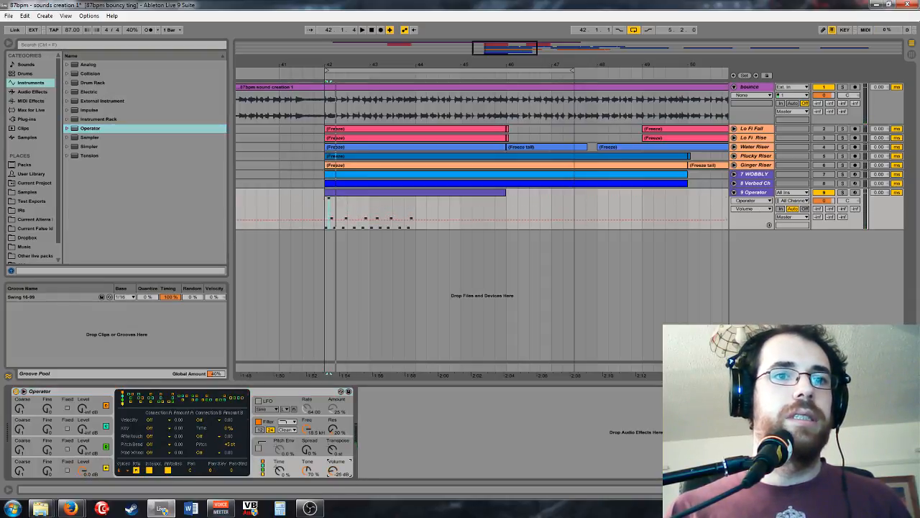
{"action": "key", "text": "space"}
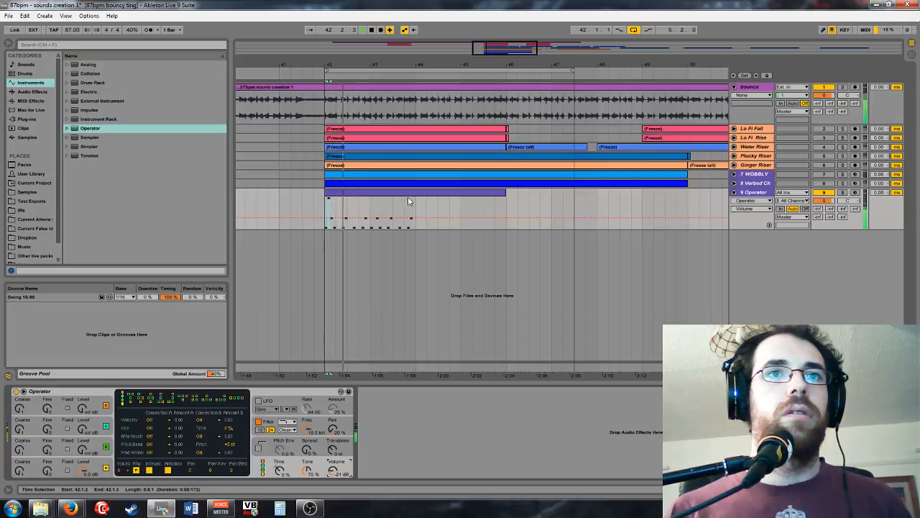
Step: Apply the Swing 16-99 groove to the Operator track's clip and open the clip for note editing
{"action": "left_click", "coordinate": [55, 297]}
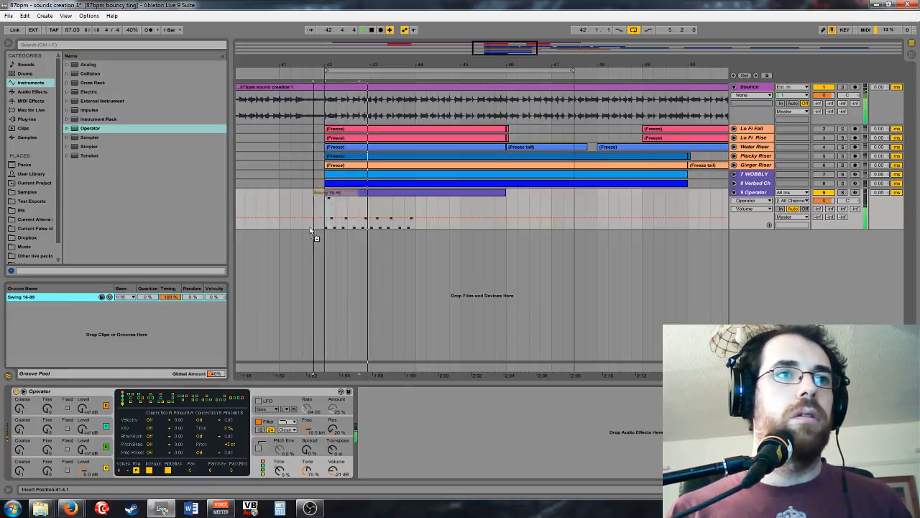
{"action": "left_click", "coordinate": [380, 193]}
{"action": "double_click", "coordinate": [379, 192]}
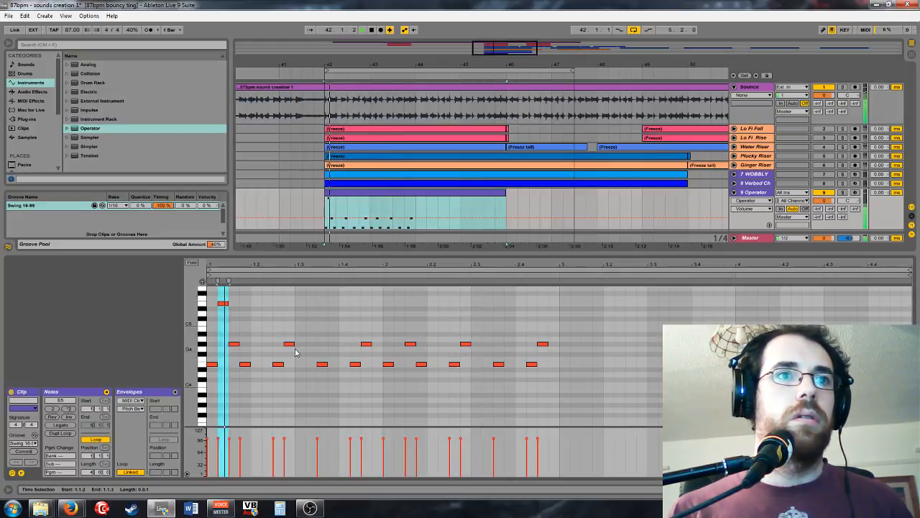
Step: Add a sixteenth note at 1.3.2 and settle its pitch on C#5 while the loop plays
{"action": "double_click", "coordinate": [312, 314]}
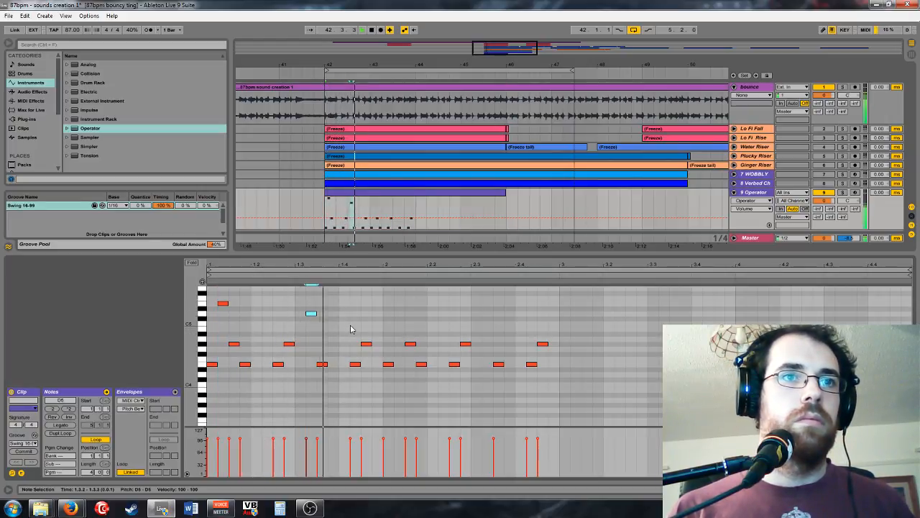
{"action": "left_click_drag", "start_coordinate": [312, 314], "coordinate": [310, 307]}
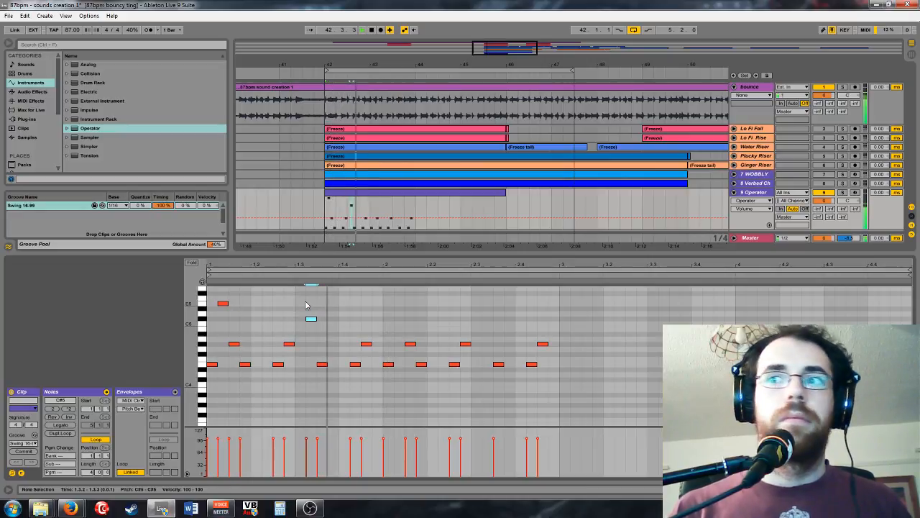
{"action": "key", "text": "Down"}
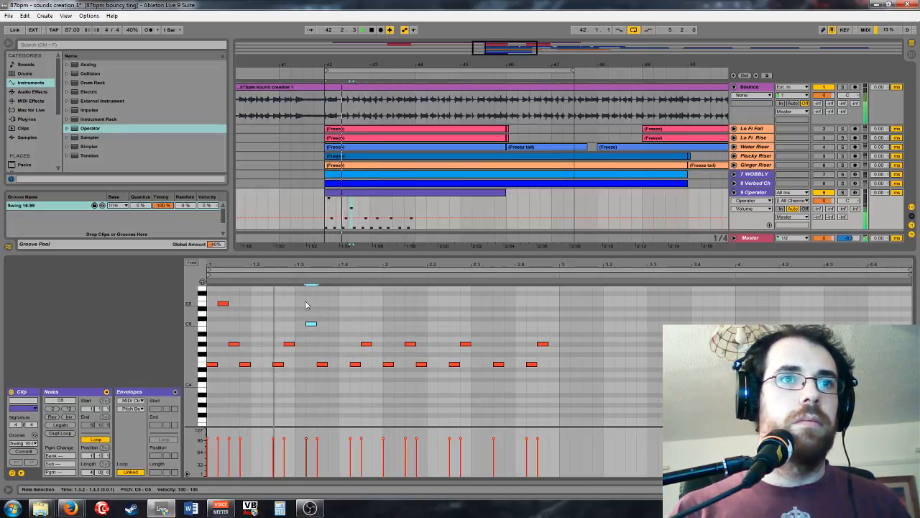
{"action": "key", "text": "Up"}
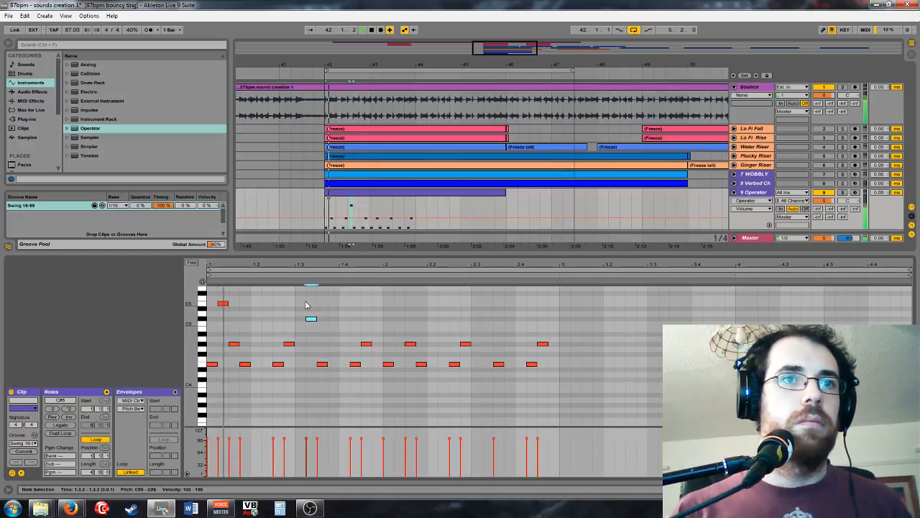
Step: Add sixteenth notes on F#4 at 1.3.4 and A4 at 1.4.4, and replay the loop from its start
{"action": "double_click", "coordinate": [333, 354]}
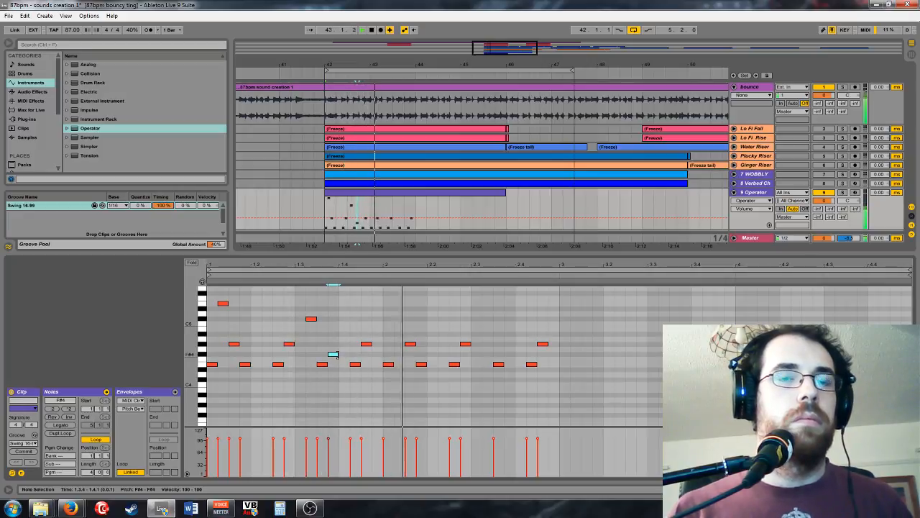
{"action": "left_click", "coordinate": [380, 345]}
{"action": "key", "text": "space"}
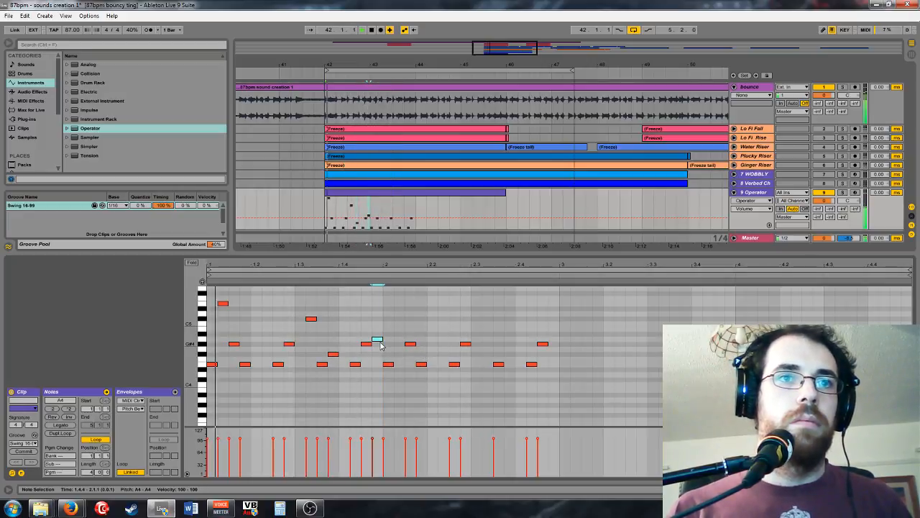
{"action": "key", "text": "space"}
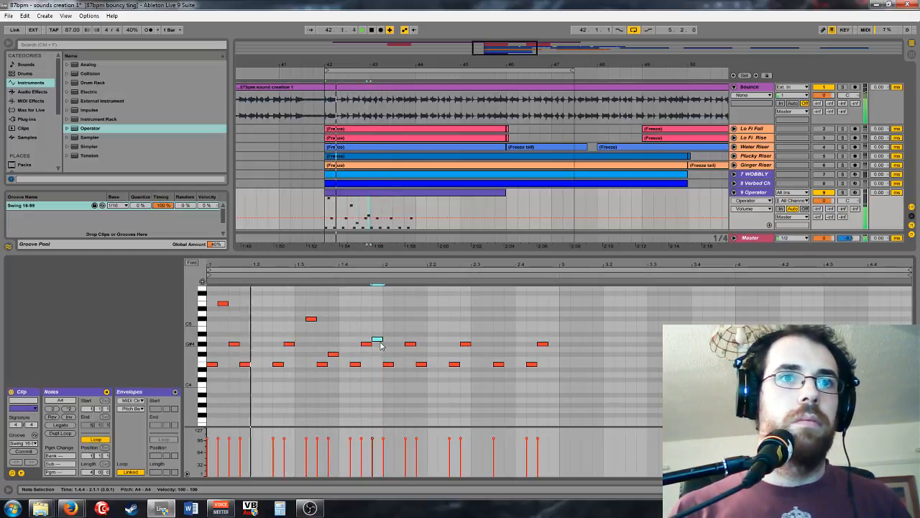
Step: Select the G#4 note at 2.1.3 in the clip's second bar
{"action": "left_click", "coordinate": [421, 364]}
{"action": "left_click", "coordinate": [410, 344]}
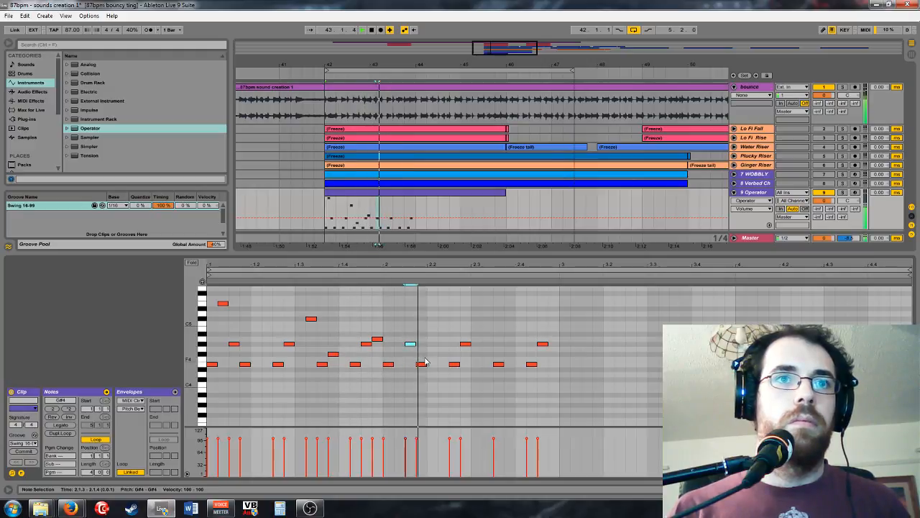
Step: Add an E5 note at 2.2.1, an A4 at 2.3.2 and a G#4 at 2.3.4 in the Operator MIDI clip
{"action": "left_click", "coordinate": [432, 308]}
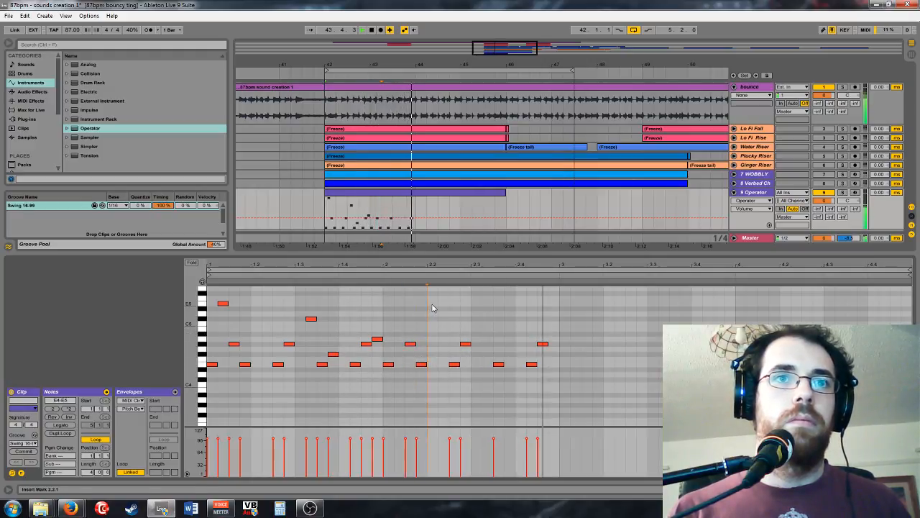
{"action": "double_click", "coordinate": [432, 303]}
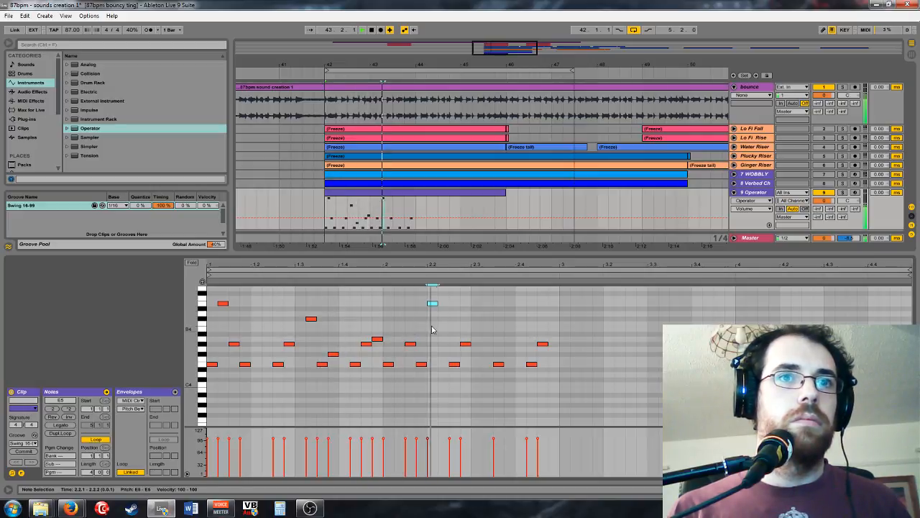
{"action": "double_click", "coordinate": [488, 341]}
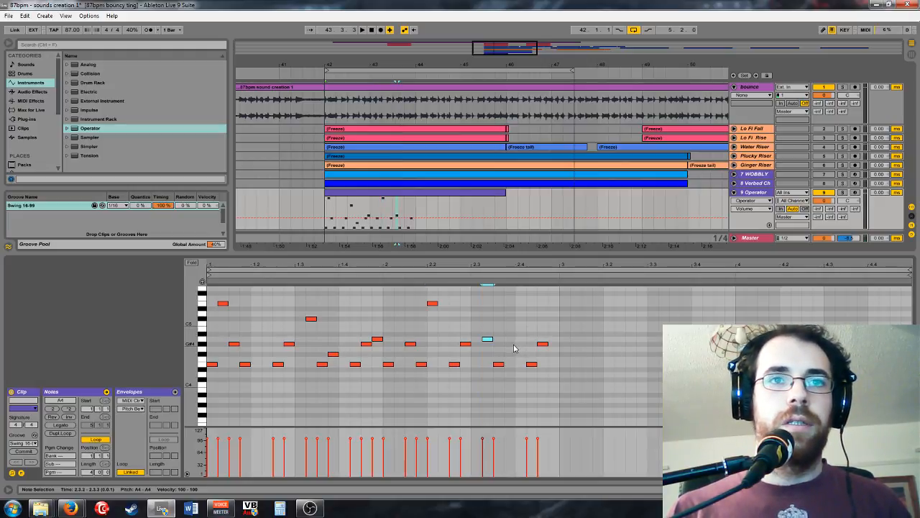
{"action": "double_click", "coordinate": [510, 344]}
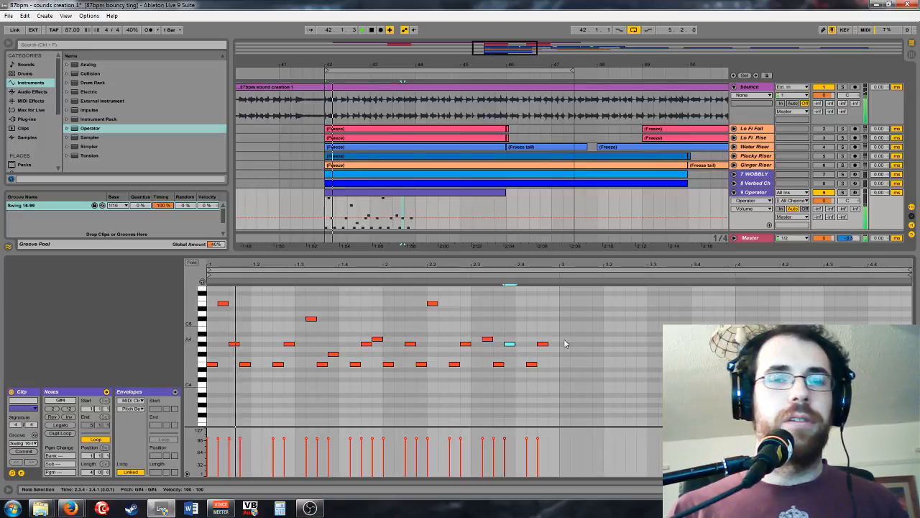
Step: Duplicate the two-bar pattern into bars 3–4 and rework its opening with E5 at 3.1.1, E4 at 3.1.2 and A4 at 3.1.4
{"action": "left_click_drag", "start_coordinate": [541, 363], "coordinate": [208, 296]}
{"action": "key", "text": "ctrl+d"}
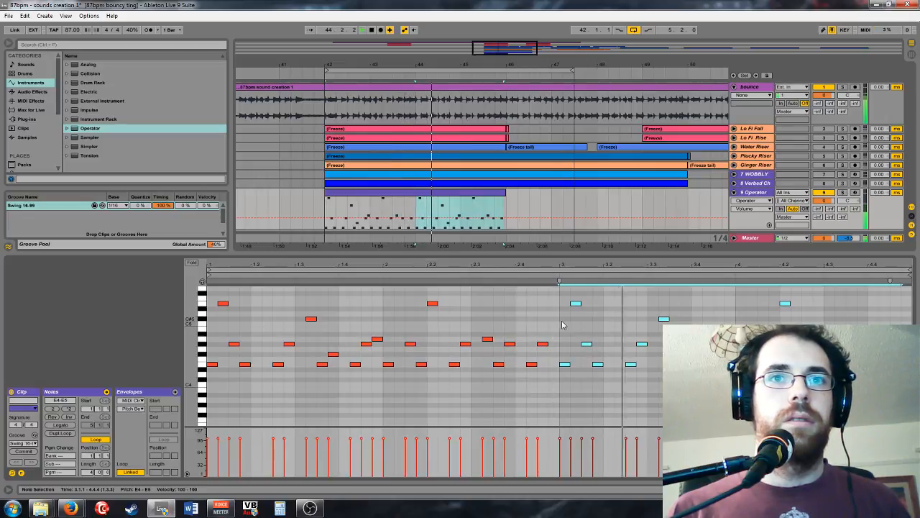
{"action": "left_click_drag", "start_coordinate": [576, 380], "coordinate": [548, 352]}
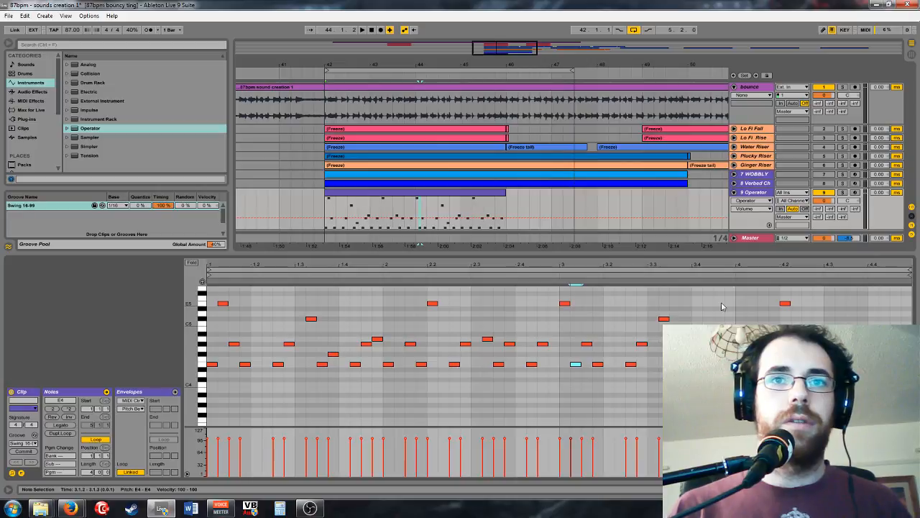
{"action": "left_click_drag", "start_coordinate": [608, 388], "coordinate": [598, 365]}
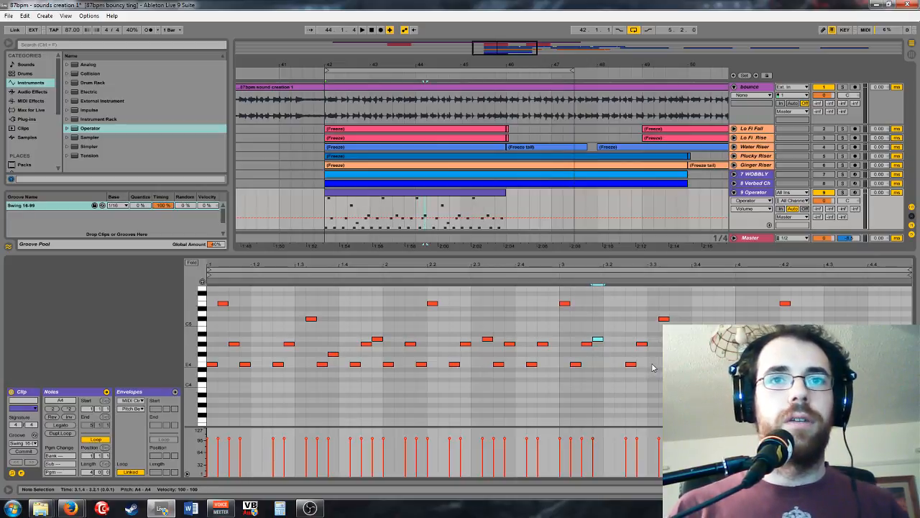
{"action": "key", "text": "space"}
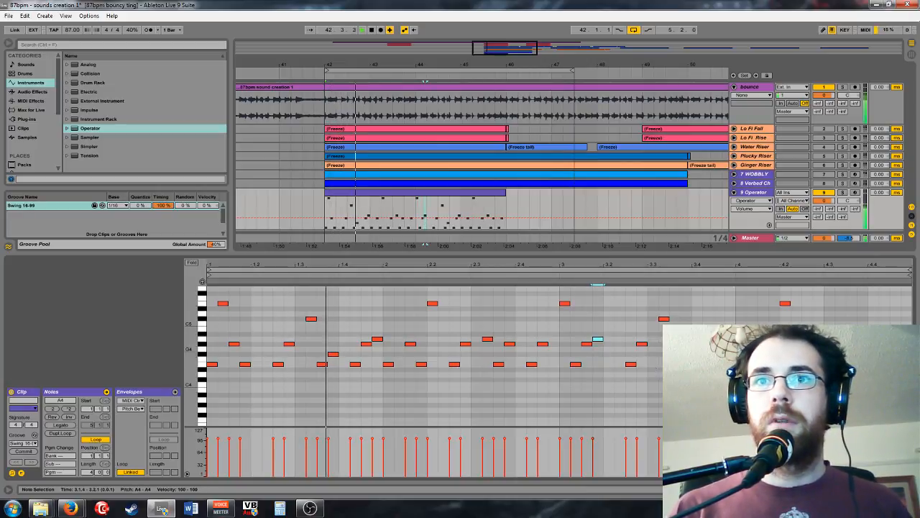
Step: Transpose all notes in the clip down two octaves to E2–E3 and show the 9 Operator track's device
{"action": "left_click", "coordinate": [546, 299]}
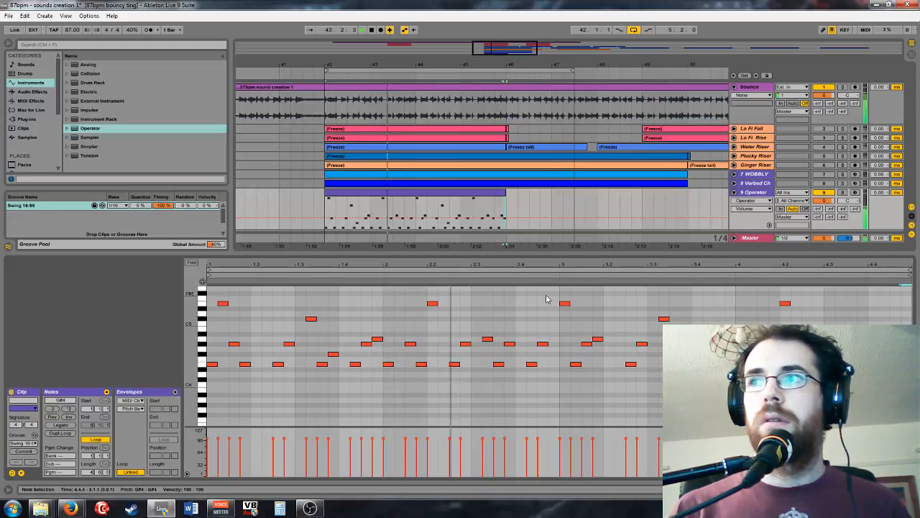
{"action": "left_click", "coordinate": [255, 394]}
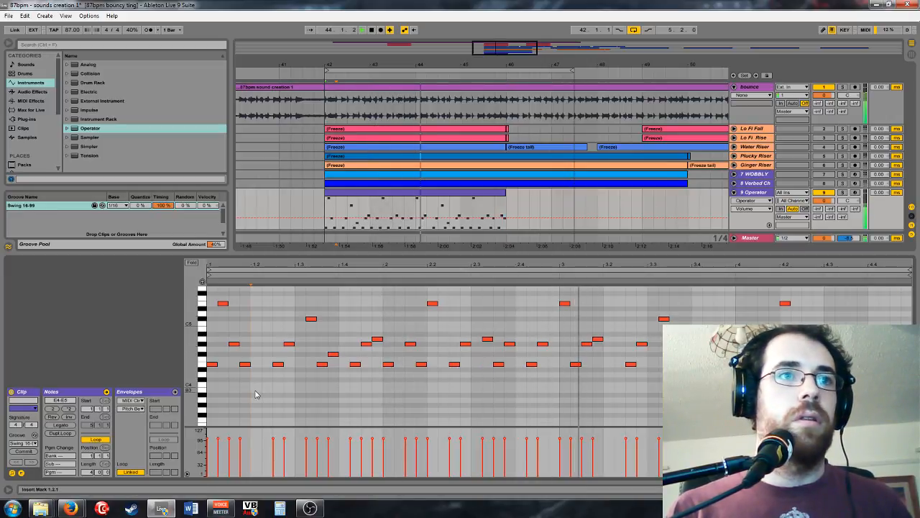
{"action": "key", "text": "ctrl+a"}
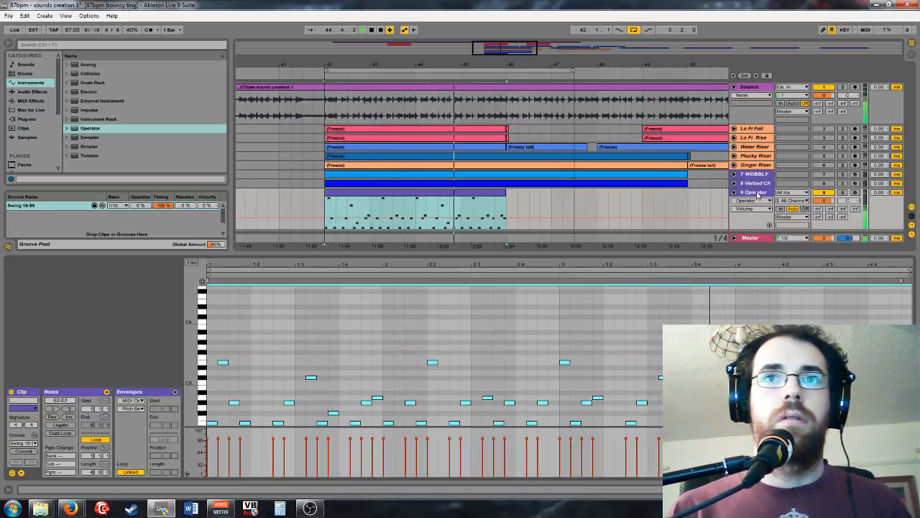
{"action": "left_click", "coordinate": [756, 194]}
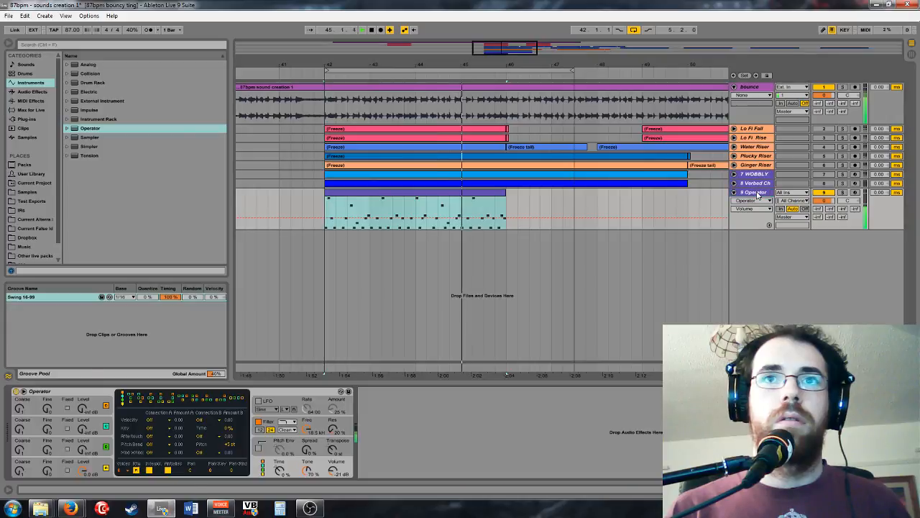
{"action": "left_click", "coordinate": [72, 463]}
{"action": "left_click", "coordinate": [213, 435]}
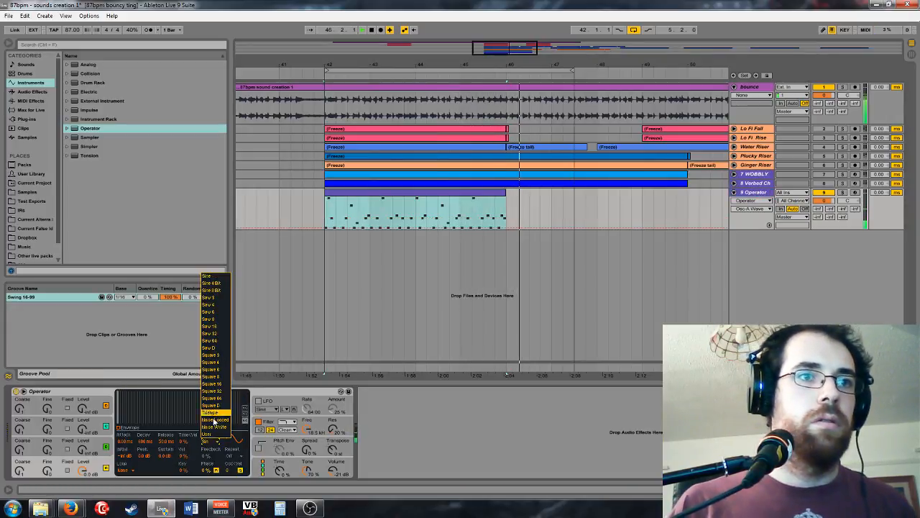
{"action": "left_click", "coordinate": [214, 421]}
Step: Shorten the arrangement loop to four bars ending at bar 46, and set oscillator B's coarse to 2 and level to -24 dB
{"action": "left_click", "coordinate": [100, 444]}
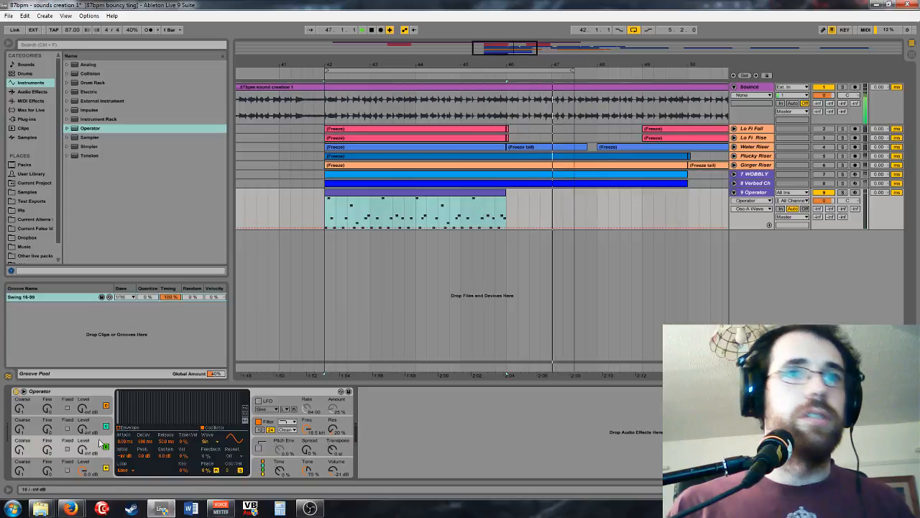
{"action": "left_click", "coordinate": [505, 72]}
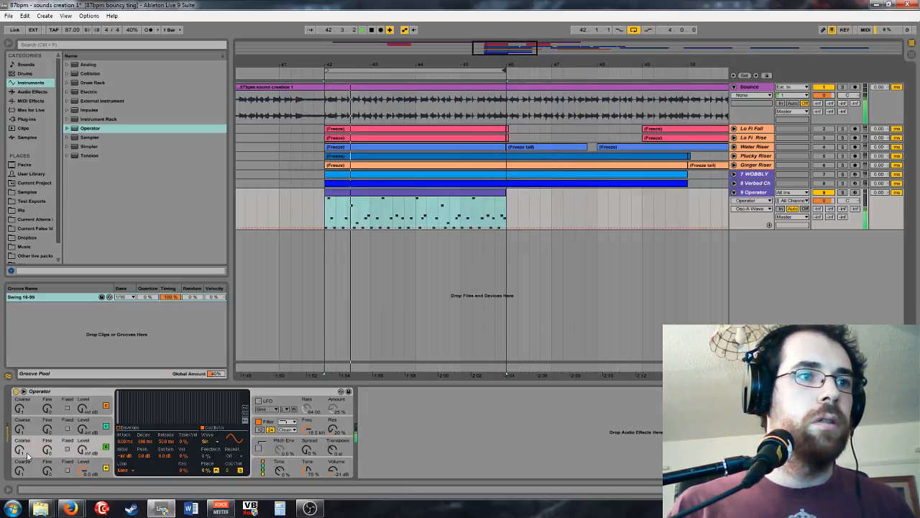
{"action": "left_click_drag", "start_coordinate": [20, 447], "coordinate": [83, 463]}
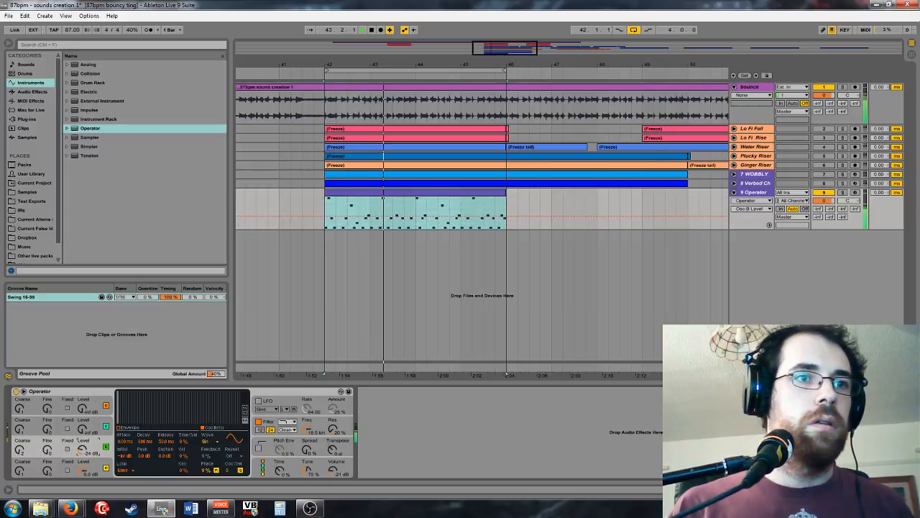
Step: Try Saw 3 on oscillator B before choosing Saw 8 at -23 dB, and set oscillator A's waveform to Square 4
{"action": "left_click", "coordinate": [206, 440]}
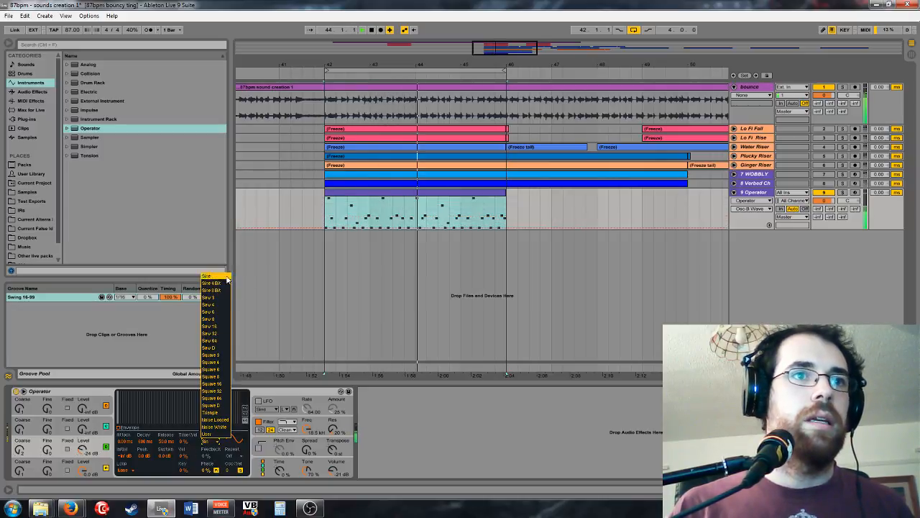
{"action": "left_click", "coordinate": [209, 297]}
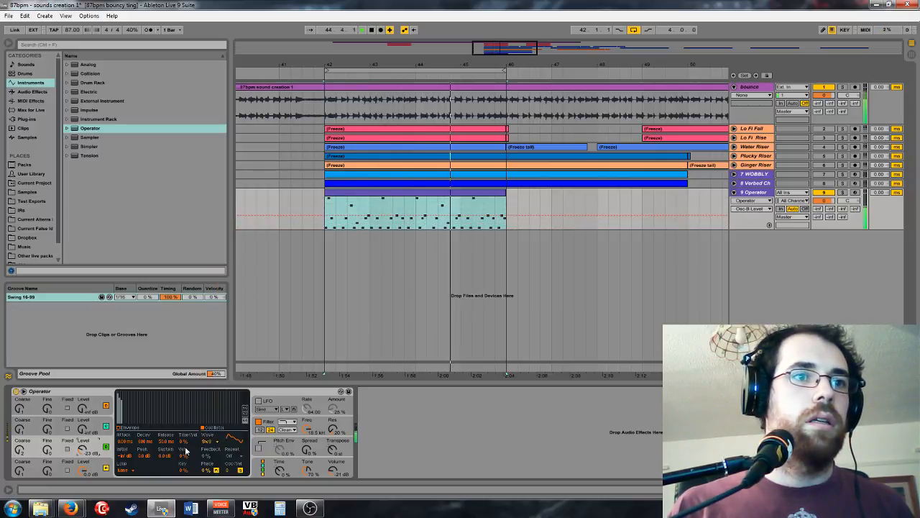
{"action": "left_click", "coordinate": [206, 441]}
{"action": "left_click", "coordinate": [222, 317]}
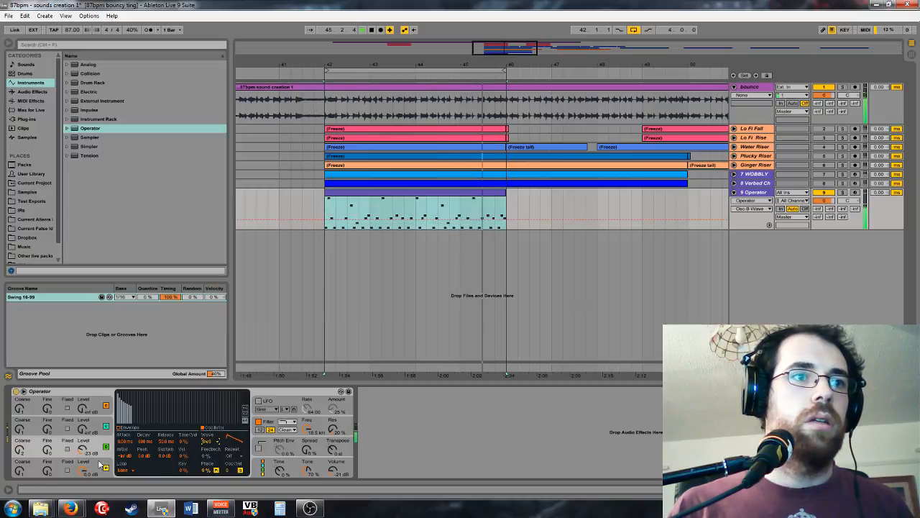
{"action": "left_click", "coordinate": [206, 440]}
{"action": "left_click", "coordinate": [216, 360]}
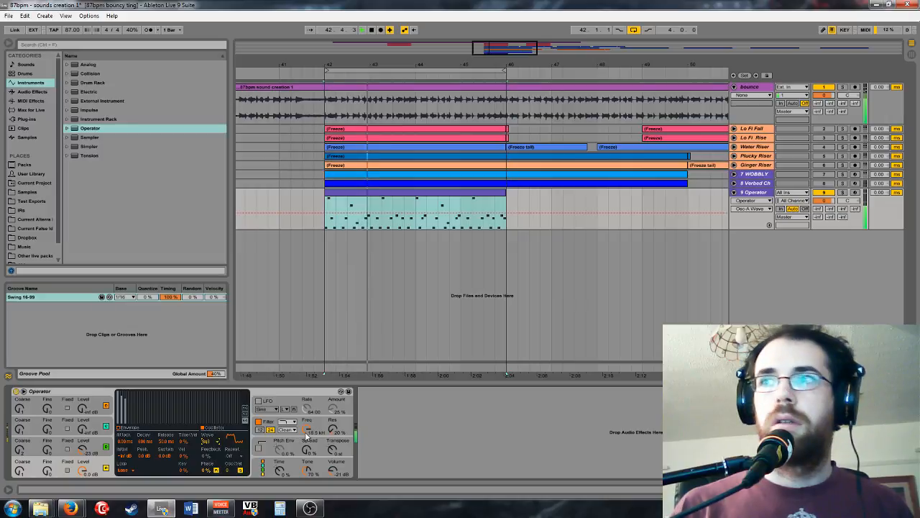
Step: Set Operator's filter frequency to 313 Hz, its filter envelope amount to 34 % and the envelope decay to about 189 ms
{"action": "left_click_drag", "start_coordinate": [307, 431], "coordinate": [307, 468]}
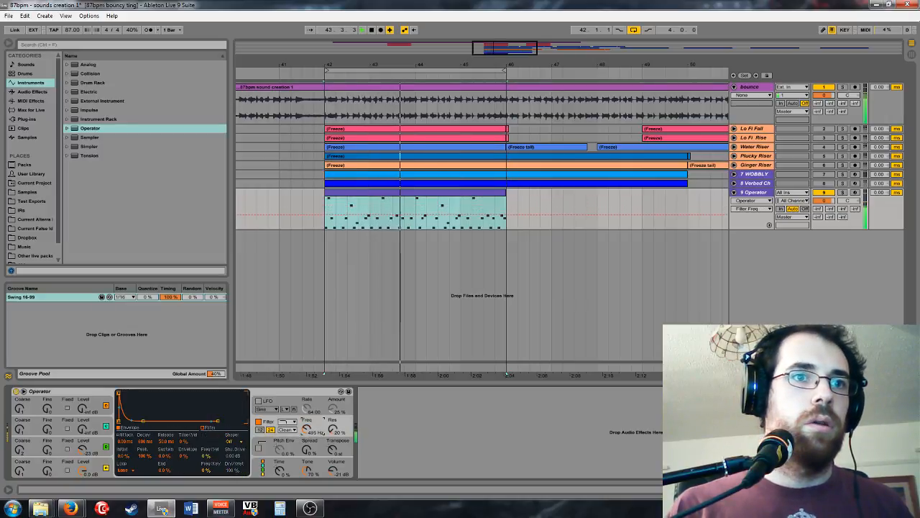
{"action": "left_click_drag", "start_coordinate": [307, 432], "coordinate": [307, 453]}
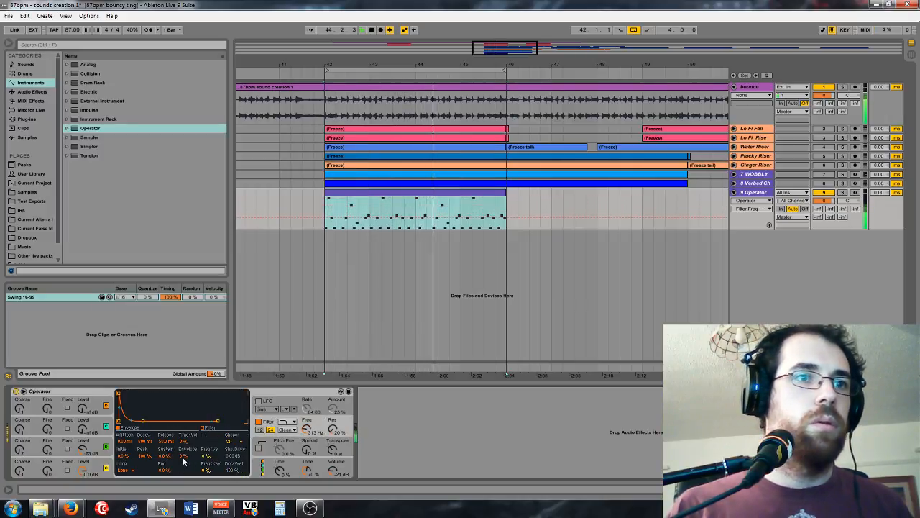
{"action": "left_click_drag", "start_coordinate": [184, 457], "coordinate": [147, 474]}
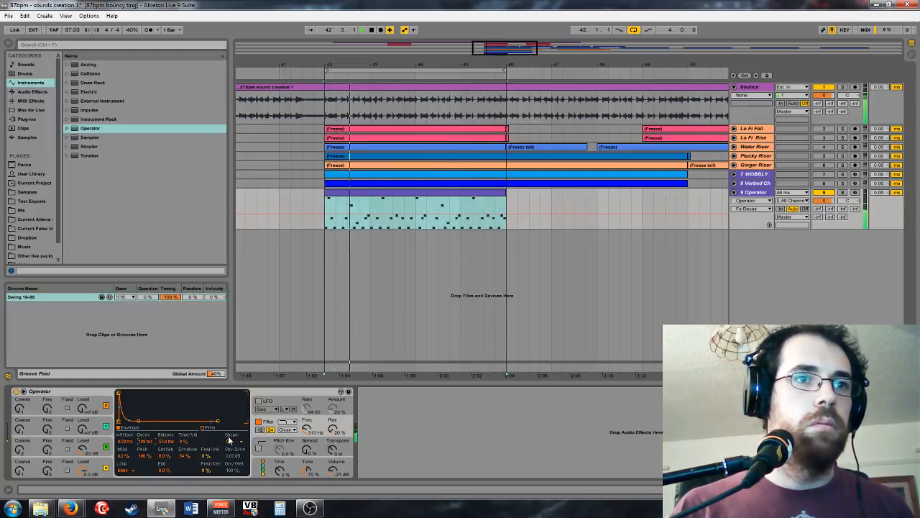
Step: Switch the filter circuit to OSR and raise the filter drive
{"action": "left_click", "coordinate": [288, 429]}
{"action": "left_click", "coordinate": [288, 440]}
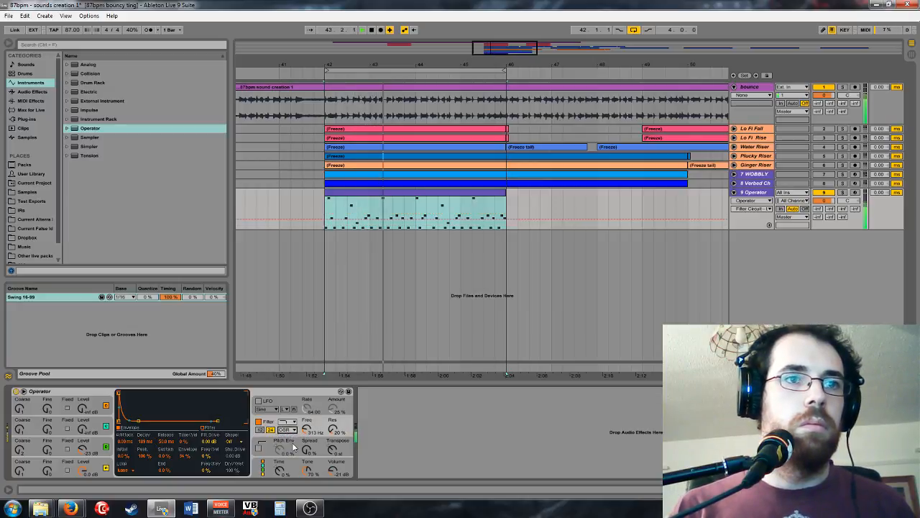
{"action": "left_click", "coordinate": [213, 441]}
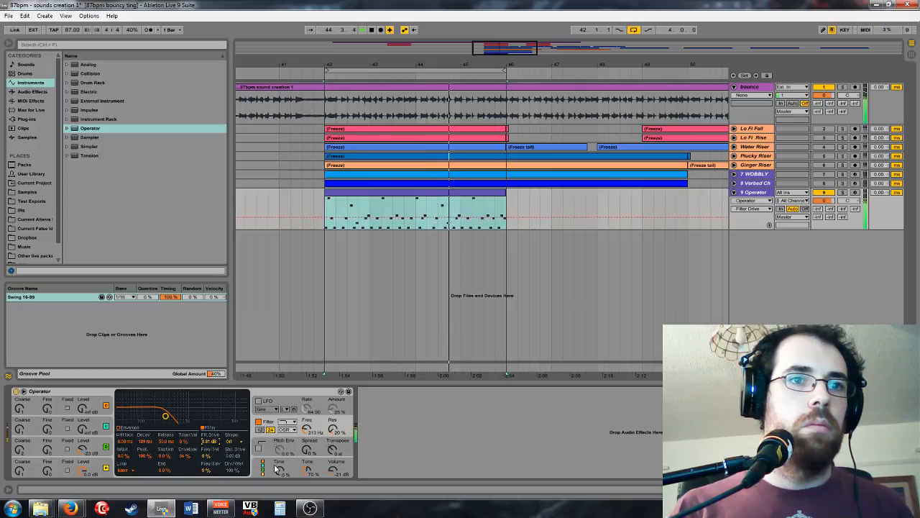
Step: Compare the MS2, SMP and PRD filter circuits and choose SMP
{"action": "left_click", "coordinate": [286, 430]}
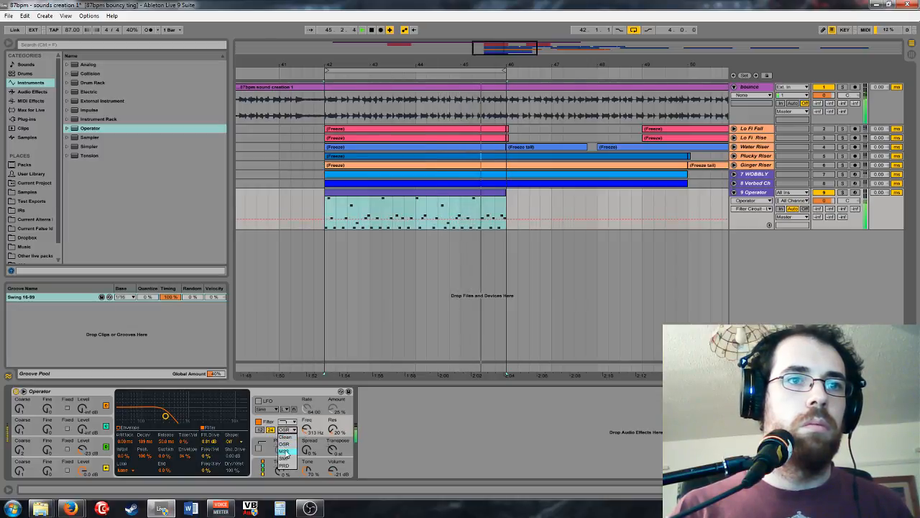
{"action": "left_click", "coordinate": [286, 449]}
{"action": "left_click", "coordinate": [286, 430]}
{"action": "left_click", "coordinate": [284, 458]}
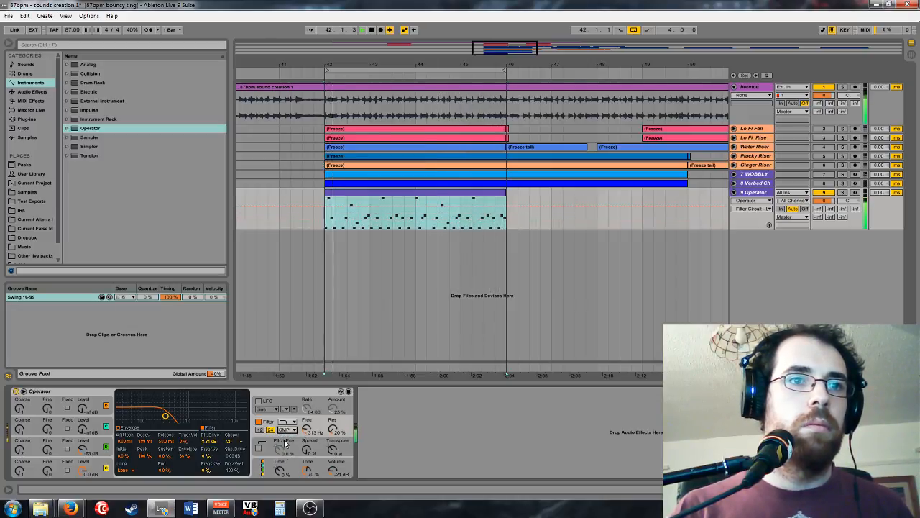
{"action": "left_click", "coordinate": [286, 429]}
{"action": "left_click", "coordinate": [286, 466]}
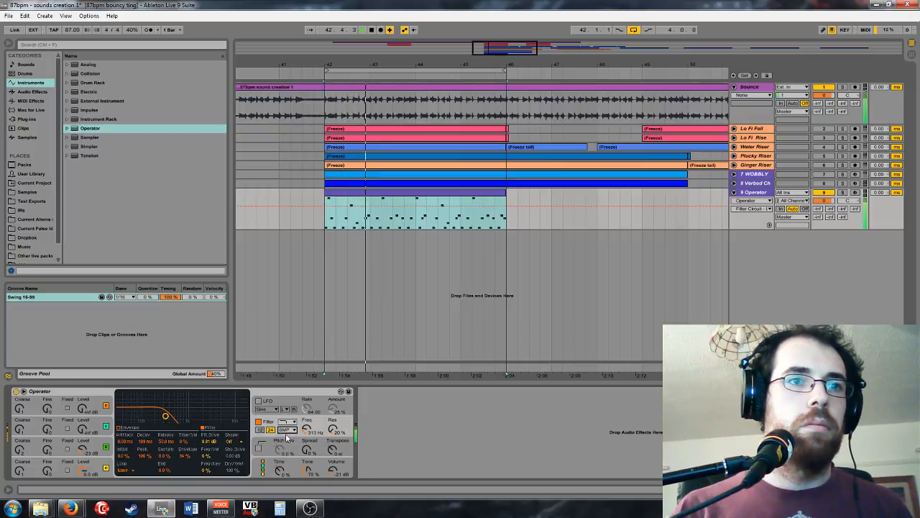
Step: Lower Operator's volume to -30 dB and filter resonance to 0.0 %, and raise the filter envelope amount to 43 %
{"action": "left_click", "coordinate": [335, 472]}
{"action": "left_click_drag", "start_coordinate": [333, 471], "coordinate": [332, 478]}
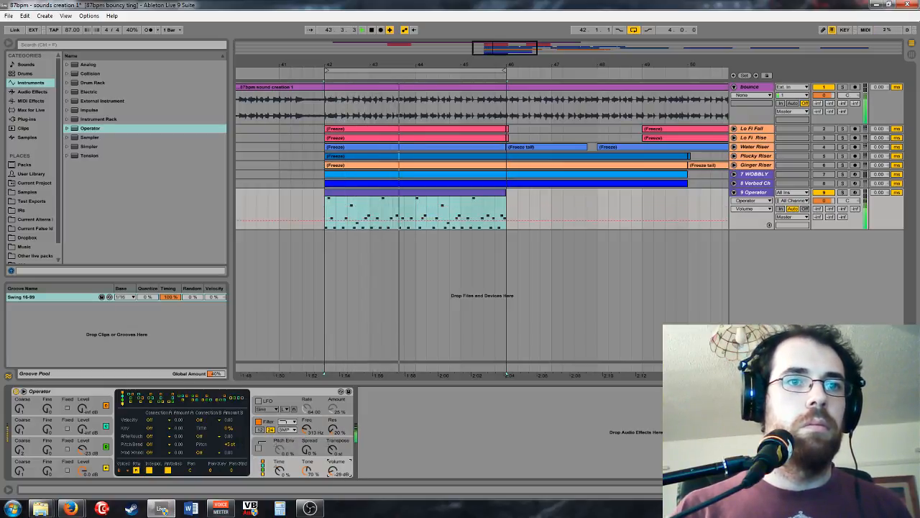
{"action": "left_click", "coordinate": [332, 424]}
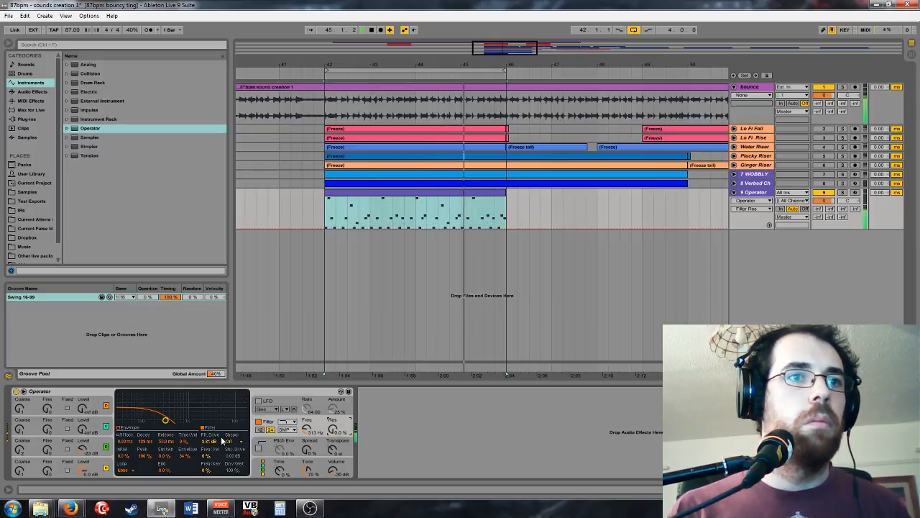
{"action": "left_click", "coordinate": [188, 455]}
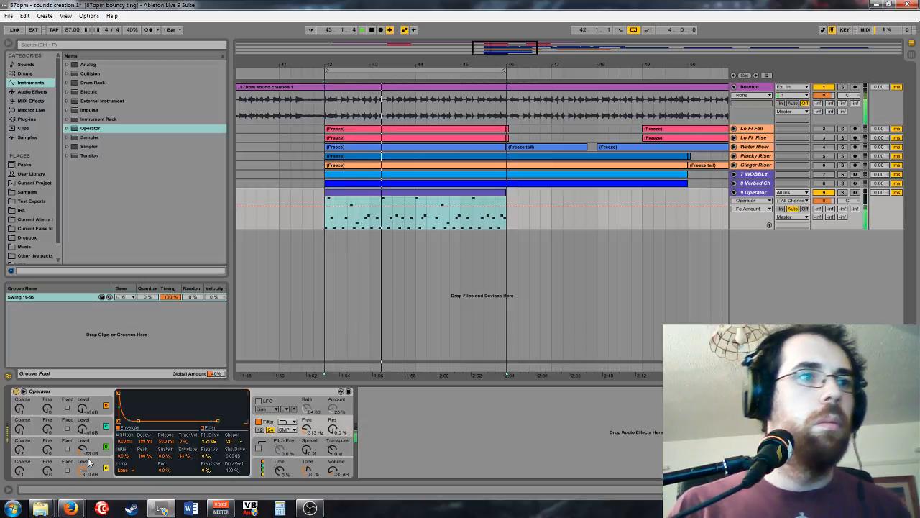
Step: Set oscillator C's waveform in Operator to Saw 3
{"action": "left_click", "coordinate": [100, 421]}
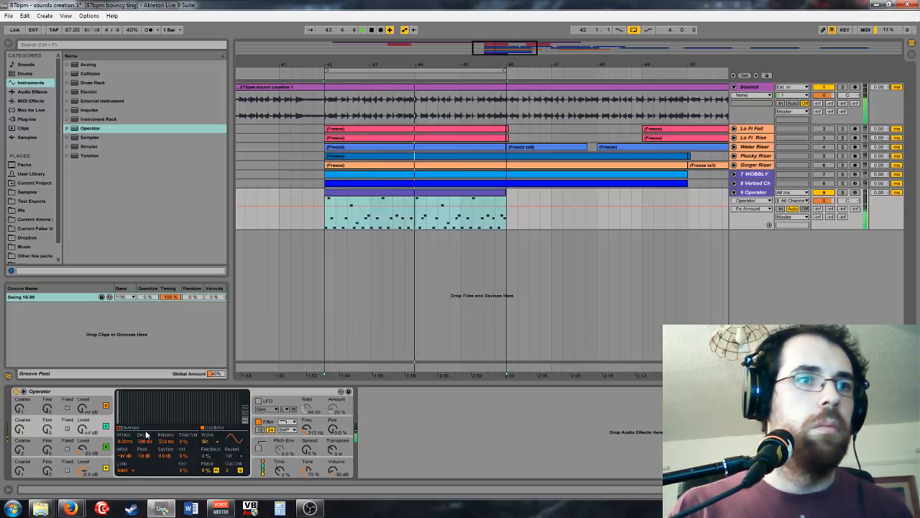
{"action": "left_click", "coordinate": [271, 465]}
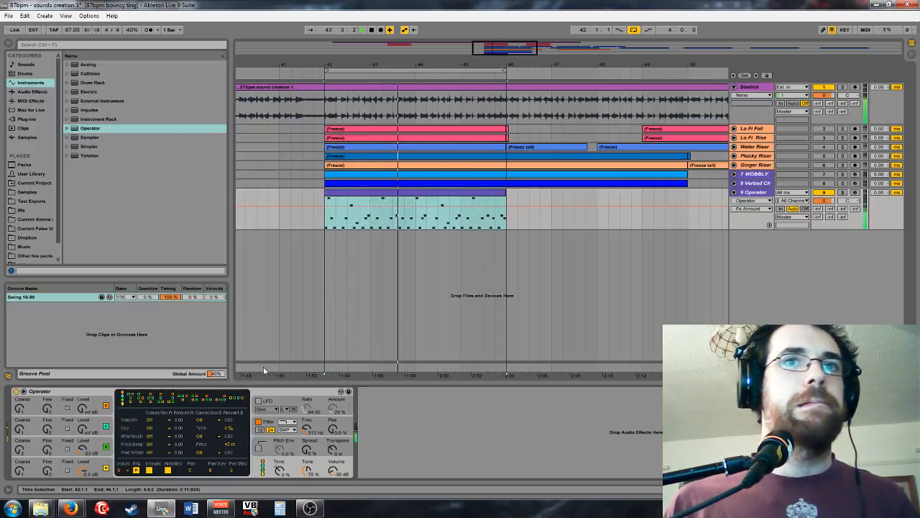
{"action": "left_click", "coordinate": [101, 424]}
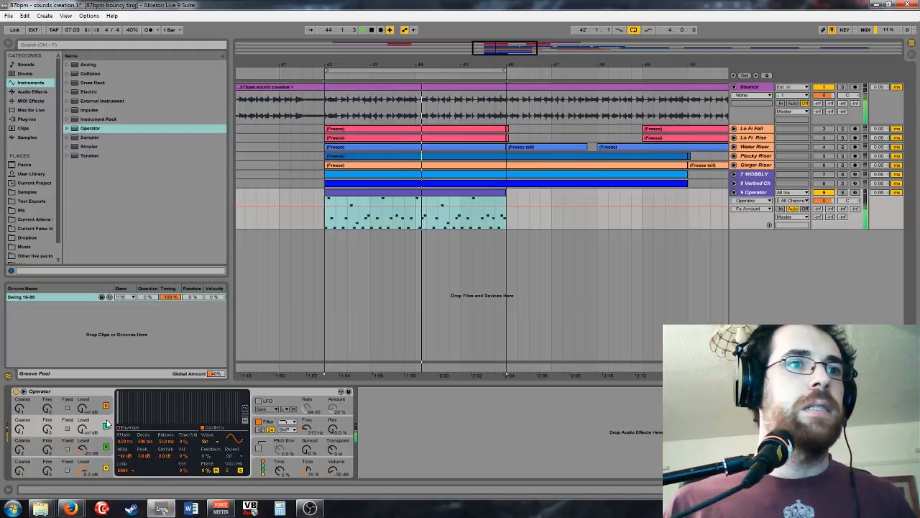
{"action": "left_click", "coordinate": [210, 441]}
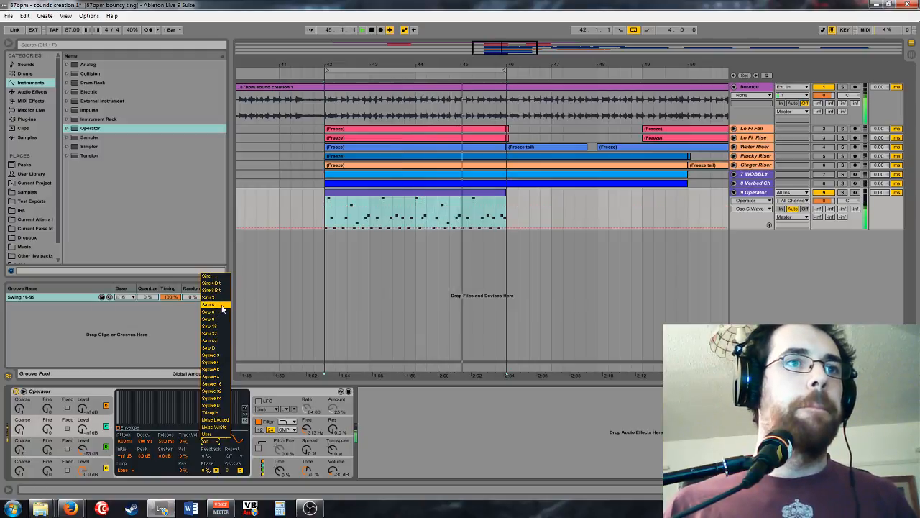
{"action": "left_click", "coordinate": [215, 362]}
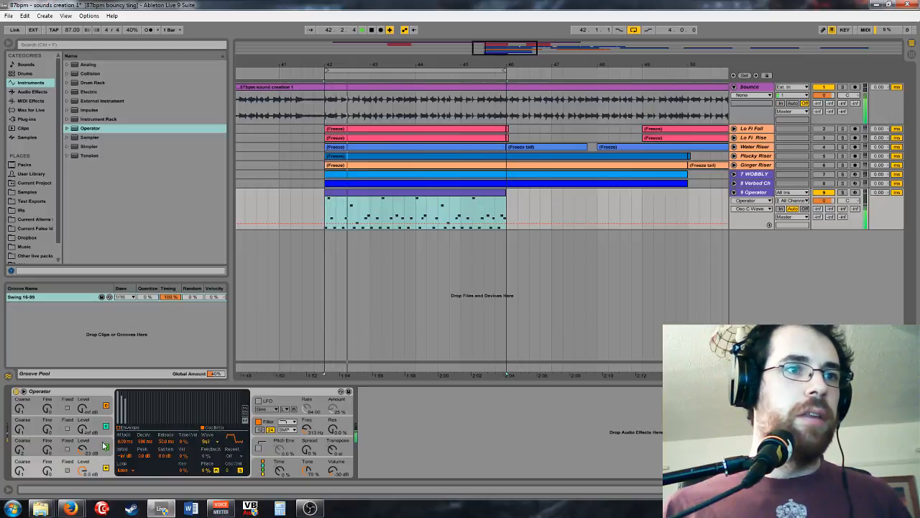
Step: Set oscillator B's level to -22 dB, then adjust oscillator C's coarse tuning and raise its level to -17 dB
{"action": "left_click", "coordinate": [105, 467]}
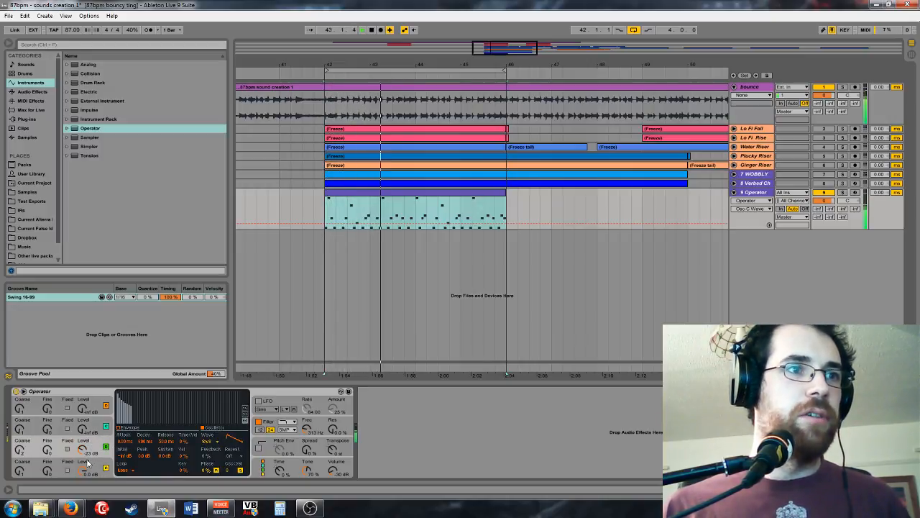
{"action": "mouse_move", "coordinate": [84, 450]}
{"action": "left_mouse_down"}
{"action": "mouse_move", "coordinate": [84, 431]}
{"action": "mouse_move", "coordinate": [84, 450]}
{"action": "left_mouse_up"}
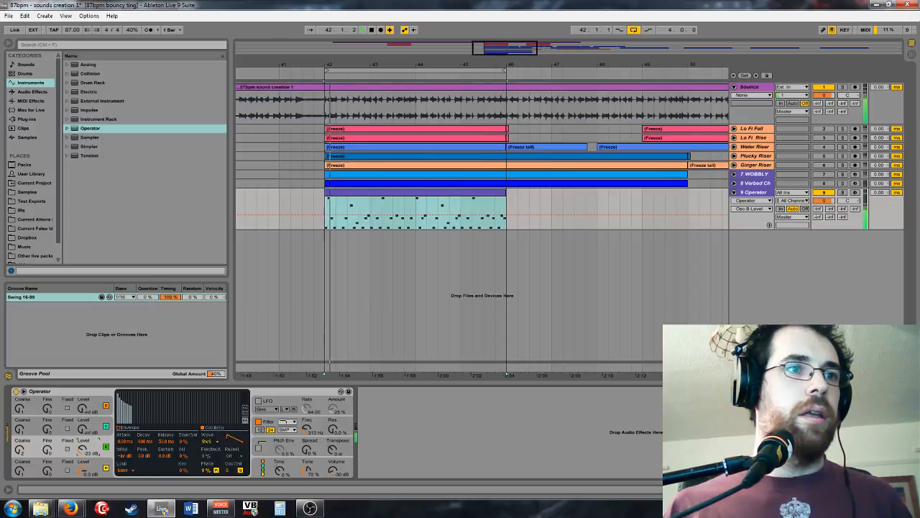
{"action": "left_click", "coordinate": [18, 424]}
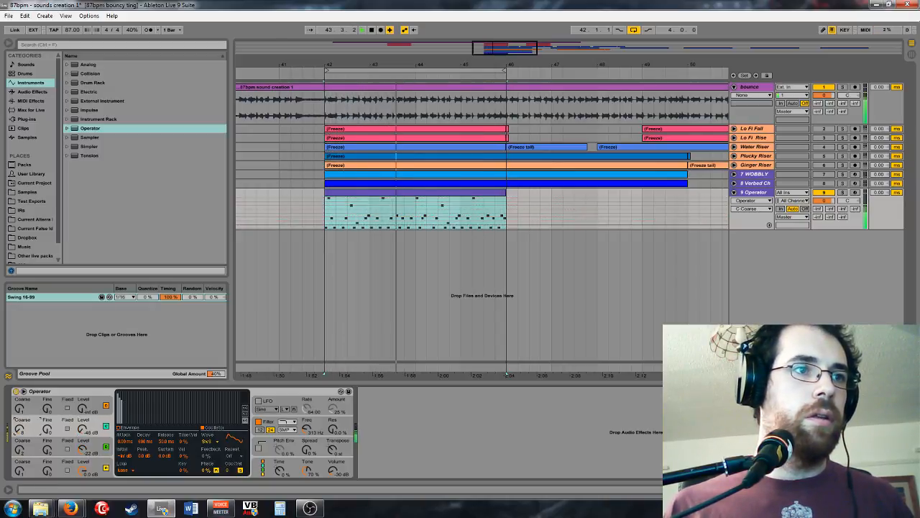
{"action": "left_click_drag", "start_coordinate": [84, 430], "coordinate": [85, 414]}
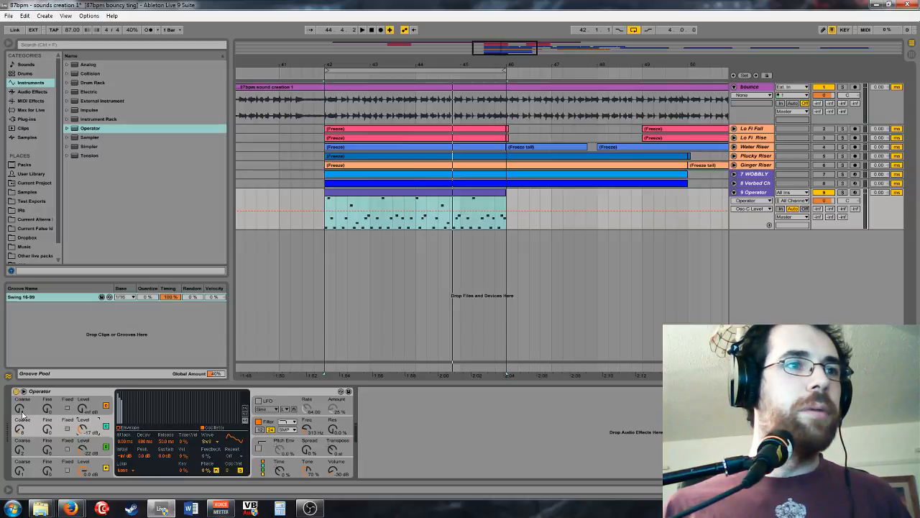
Step: Group Operator into an Instrument Rack and show the rack's macro controls
{"action": "right_click", "coordinate": [92, 396]}
{"action": "left_click", "coordinate": [122, 449]}
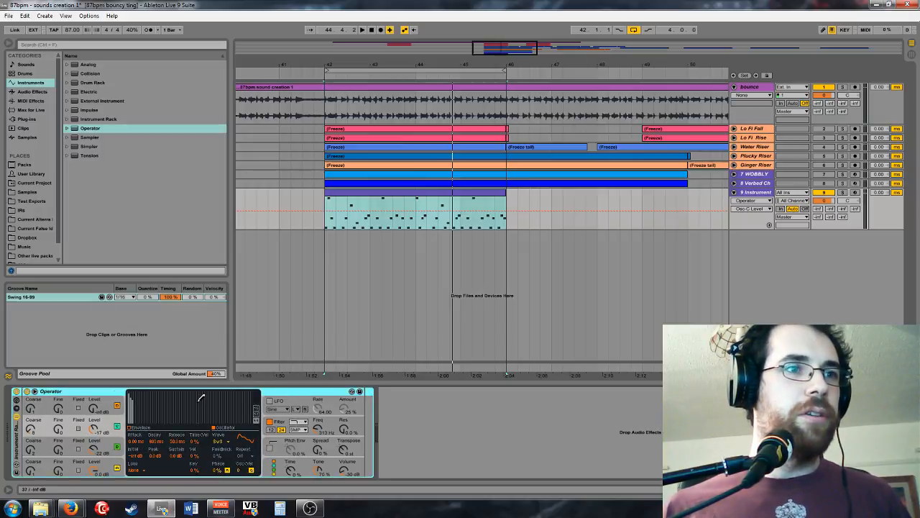
{"action": "left_click", "coordinate": [17, 416]}
{"action": "left_click", "coordinate": [16, 407]}
{"action": "left_click", "coordinate": [16, 416]}
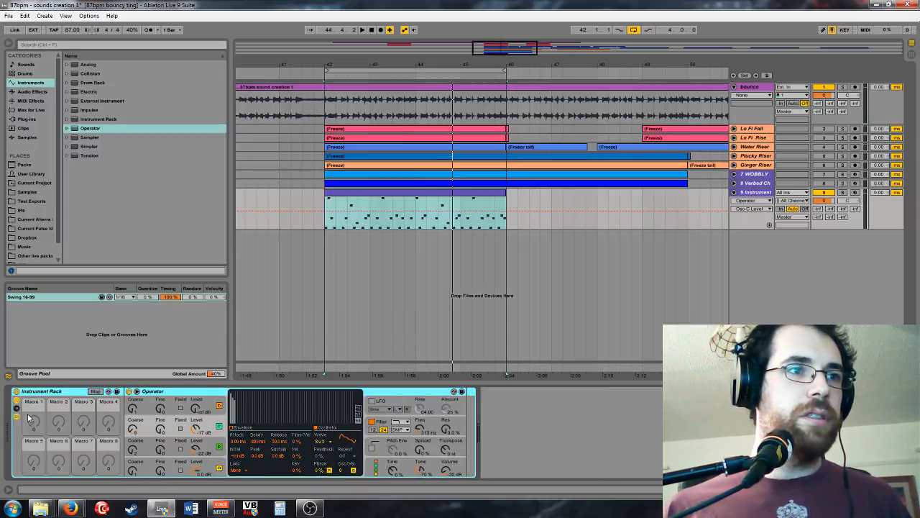
Step: Map oscillator C's level to Macro 1 with a range of -30 dB to -10 dB
{"action": "right_click", "coordinate": [196, 429]}
{"action": "left_click", "coordinate": [216, 374]}
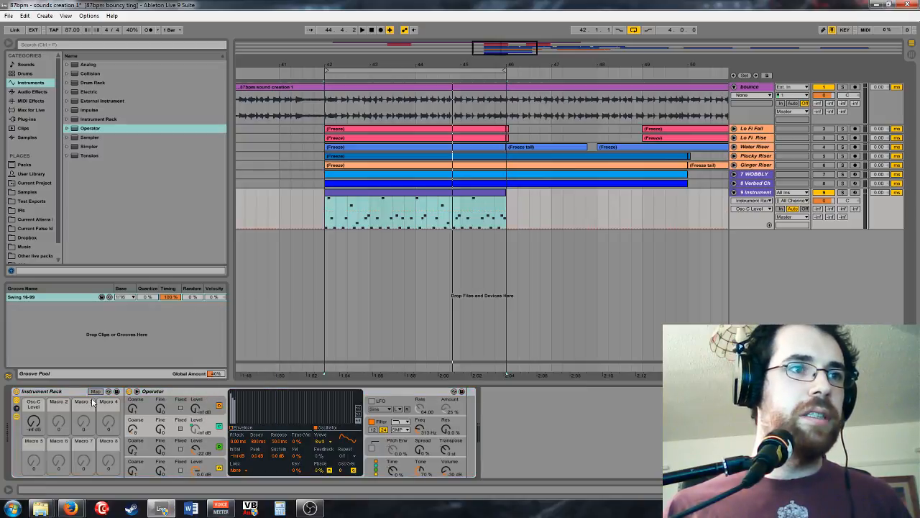
{"action": "left_click", "coordinate": [96, 392]}
{"action": "left_click", "coordinate": [144, 65]}
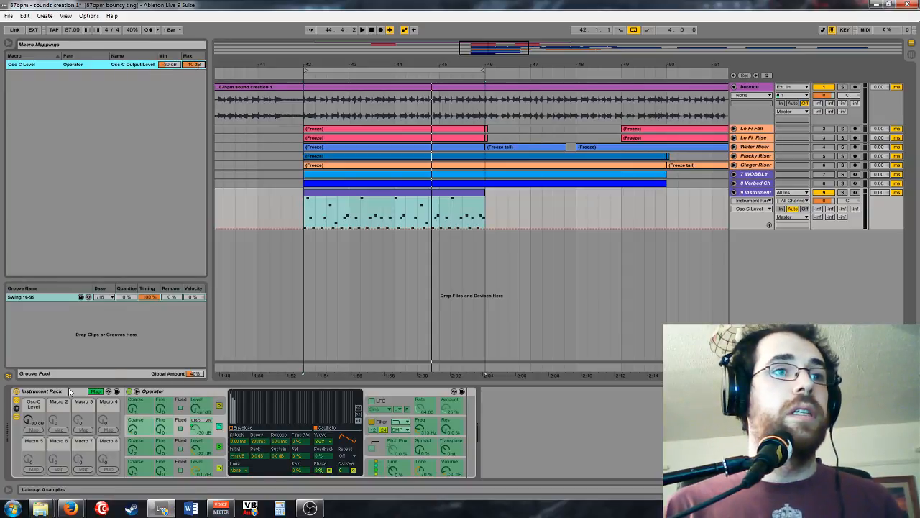
{"action": "left_click", "coordinate": [94, 391]}
Step: Automate the Osc-C Level macro to ramp from -30 dB to -10 dB between bars 42 and 46, and play the loop
{"action": "left_click_drag", "start_coordinate": [31, 430], "coordinate": [30, 413]}
{"action": "key", "text": "space"}
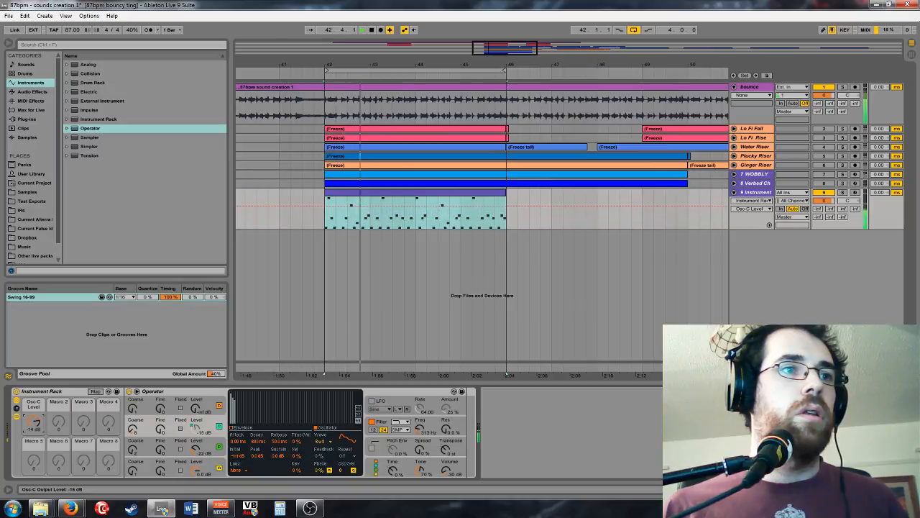
{"action": "left_click", "coordinate": [324, 230]}
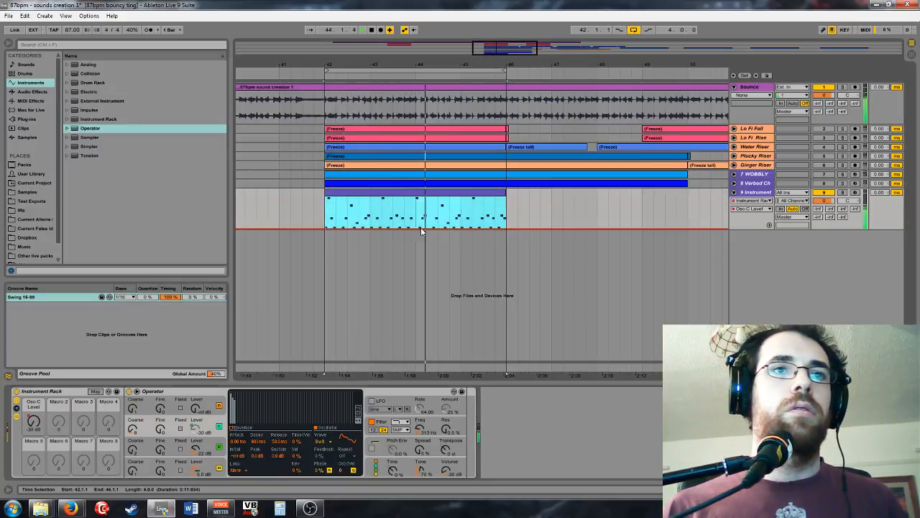
{"action": "left_click_drag", "start_coordinate": [492, 228], "coordinate": [493, 199]}
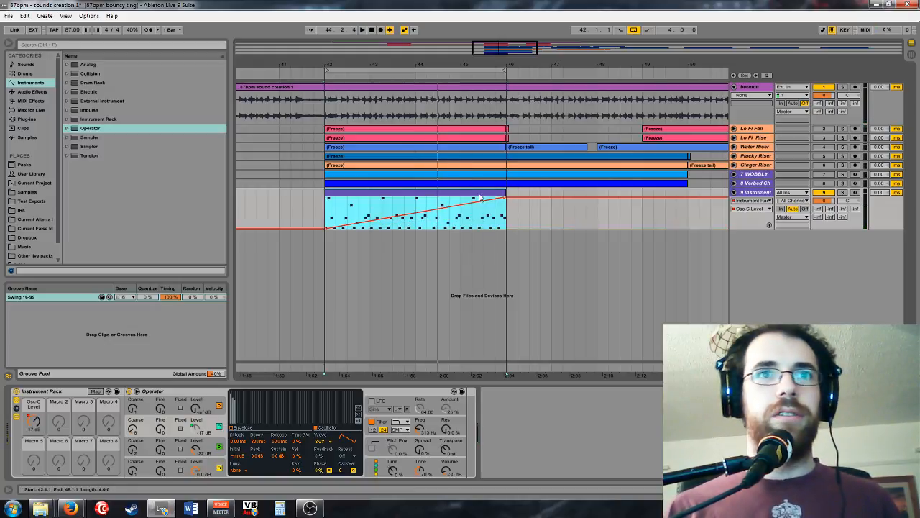
{"action": "key", "text": "space"}
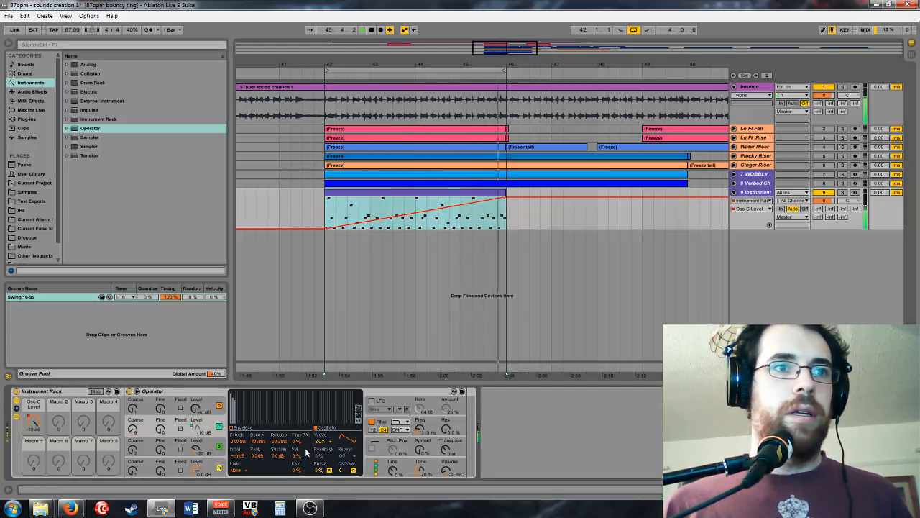
Step: Set oscillator C's envelope sustain to -inf dB, shorten its decay and set its coarse tuning to 12
{"action": "left_click", "coordinate": [279, 455]}
{"action": "left_click", "coordinate": [258, 441]}
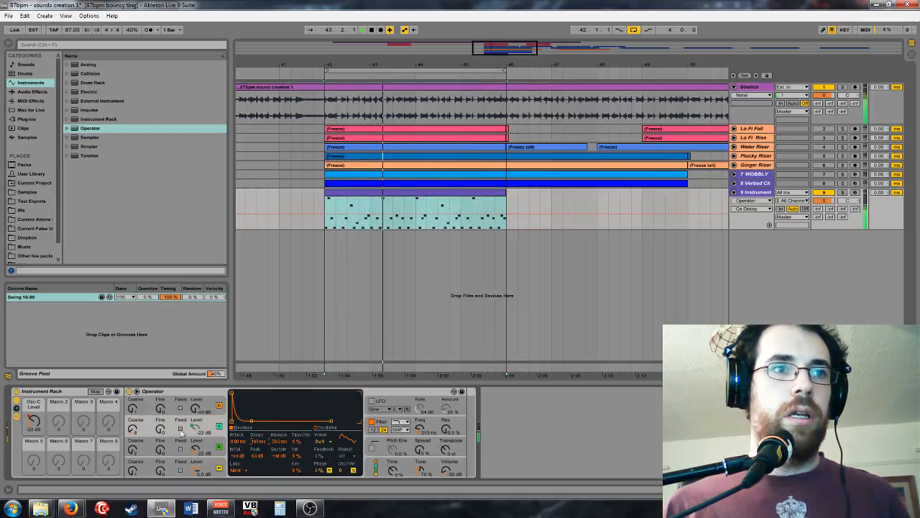
{"action": "left_click", "coordinate": [134, 429]}
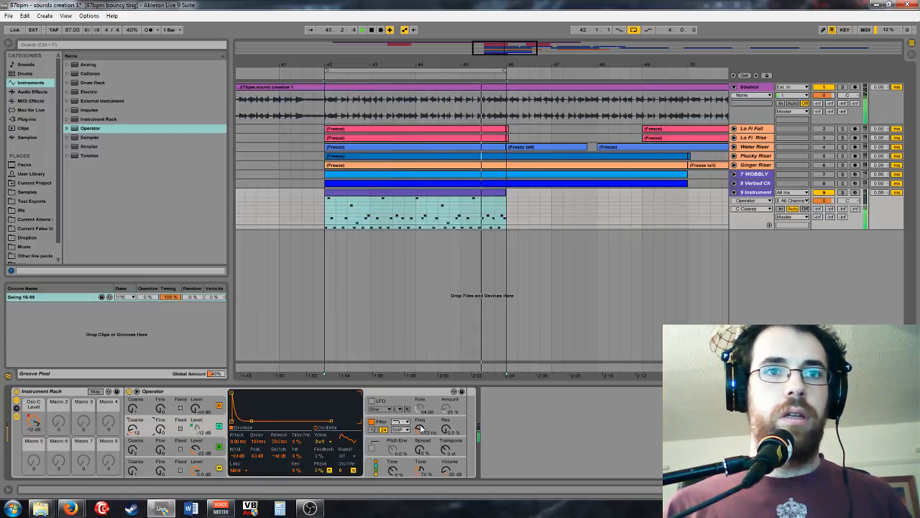
Step: Adjust Operator's filter envelope amount and lower the filter frequency to 157 Hz
{"action": "left_click", "coordinate": [381, 445]}
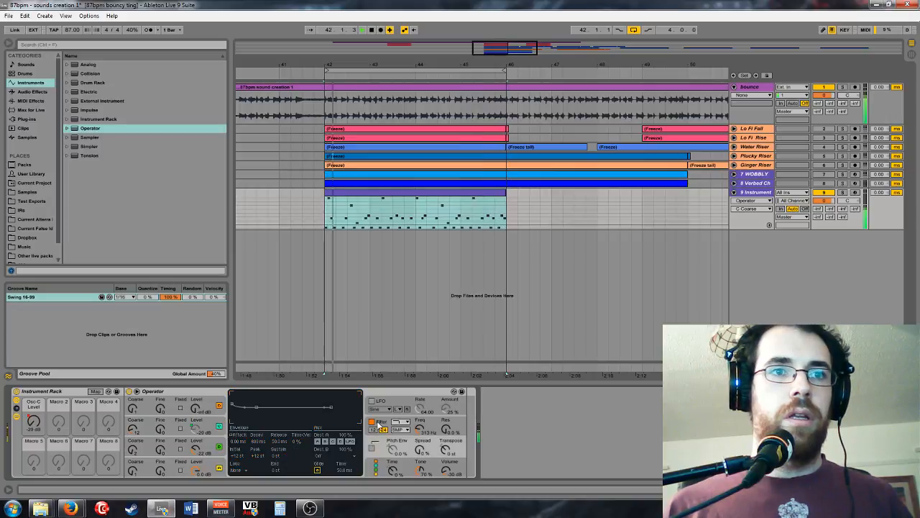
{"action": "left_click", "coordinate": [378, 424]}
{"action": "left_click", "coordinate": [295, 456]}
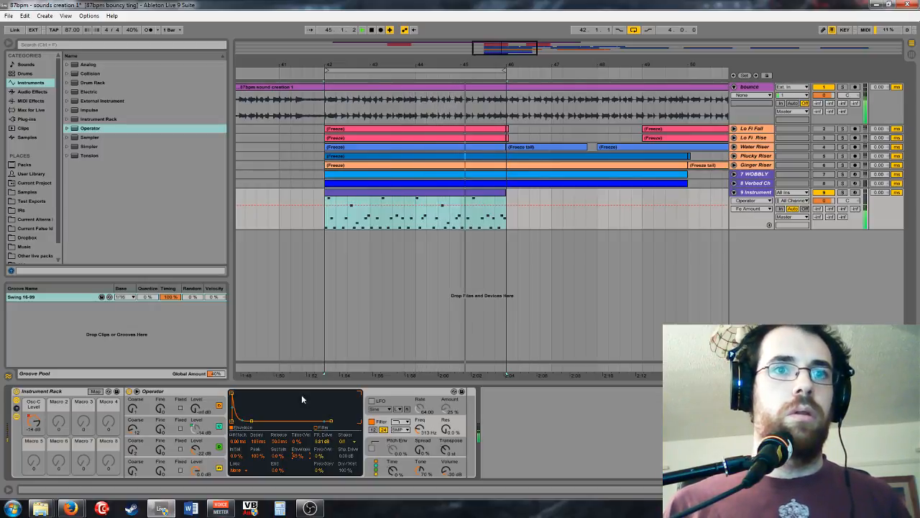
{"action": "left_click", "coordinate": [423, 432]}
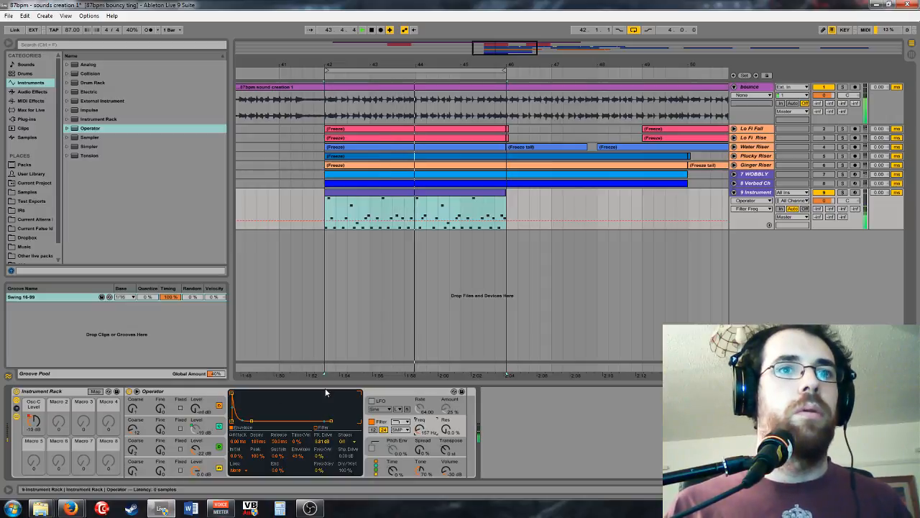
Step: Map the filter frequency to Macro 1 as well, with a range of about 149 Hz to about 420 Hz
{"action": "right_click", "coordinate": [419, 429]}
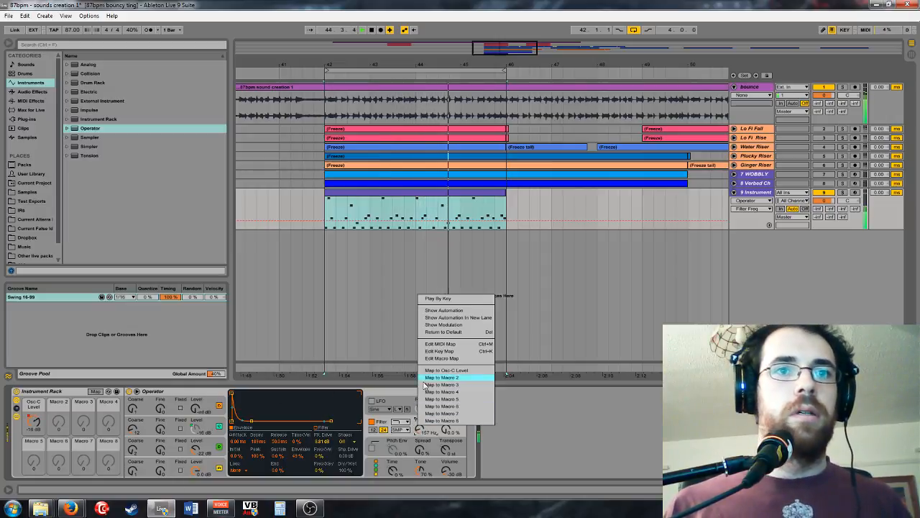
{"action": "left_click", "coordinate": [427, 374]}
{"action": "left_click", "coordinate": [95, 391]}
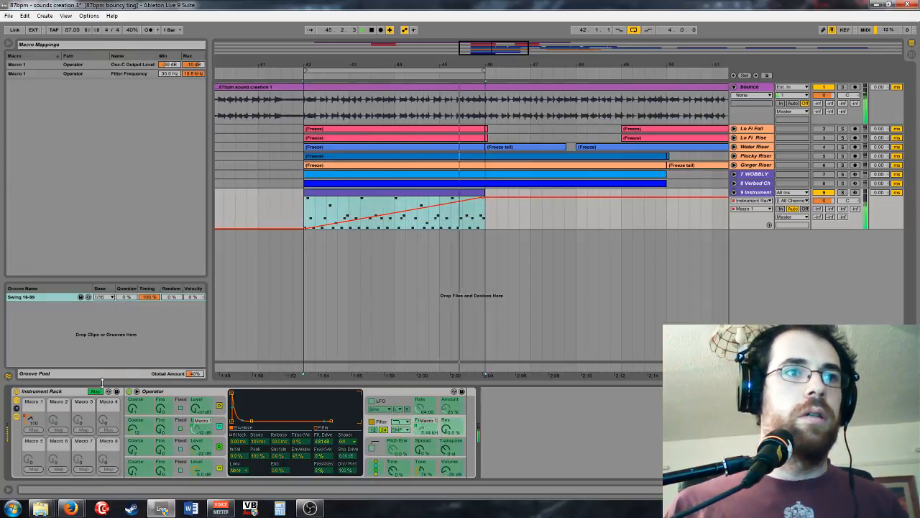
{"action": "key", "text": "space"}
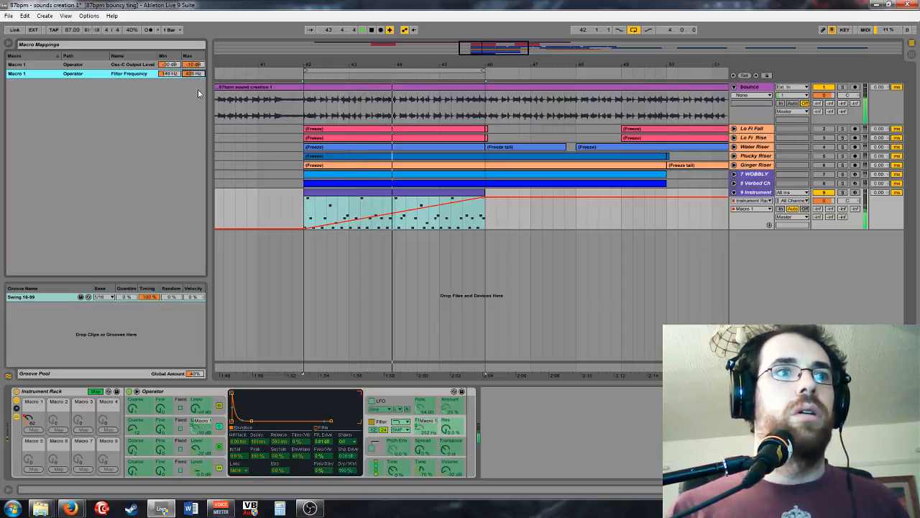
{"action": "left_click", "coordinate": [95, 391]}
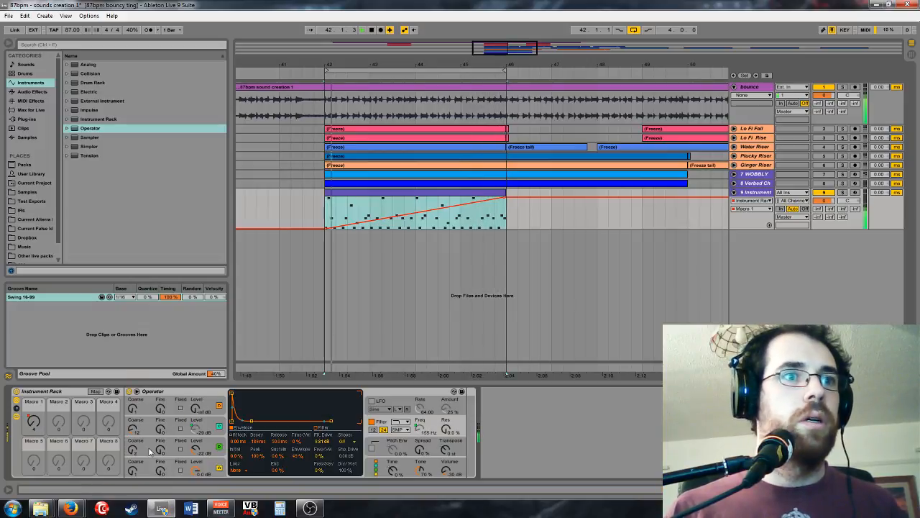
Step: Map oscillator B's level to Macro 1 and show the macro mappings
{"action": "right_click", "coordinate": [195, 449]}
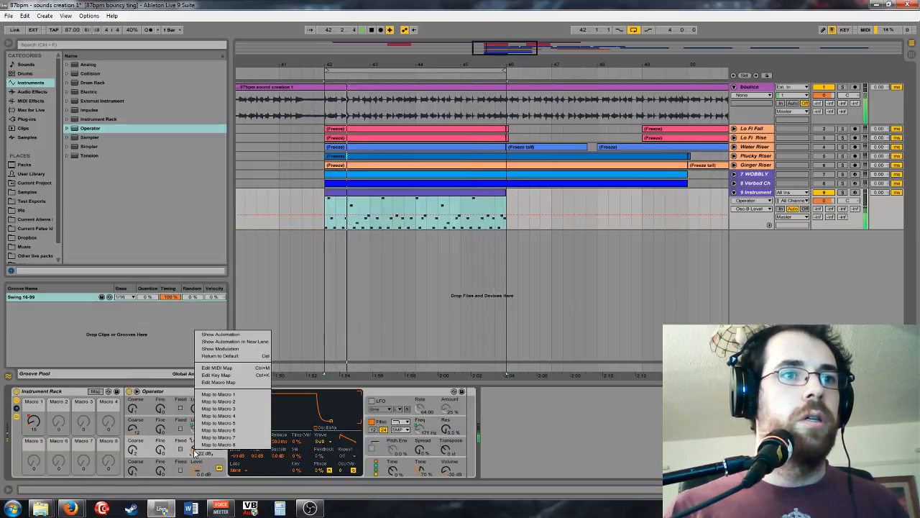
{"action": "left_click", "coordinate": [214, 395]}
{"action": "left_click", "coordinate": [96, 391]}
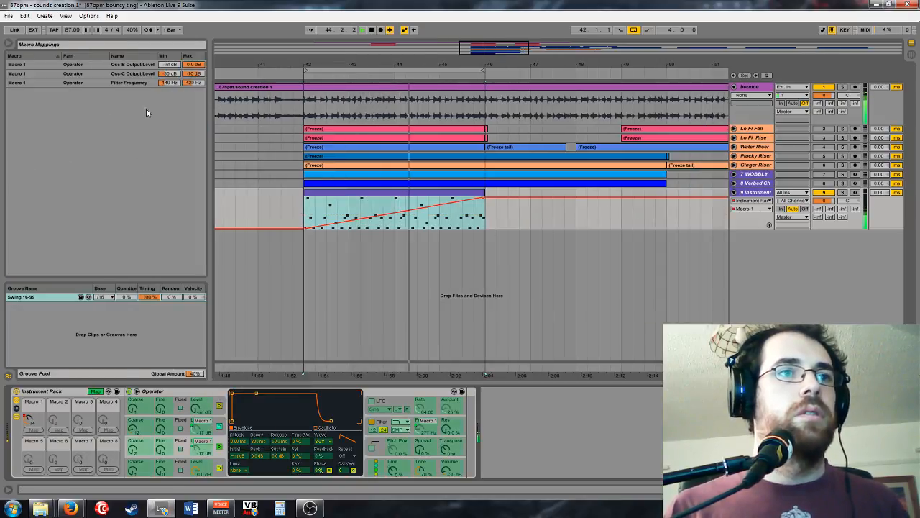
Step: Set the Osc-B Output Level mapping range to a minimum of -23 dB and a maximum of -8 dB
{"action": "left_click", "coordinate": [173, 69]}
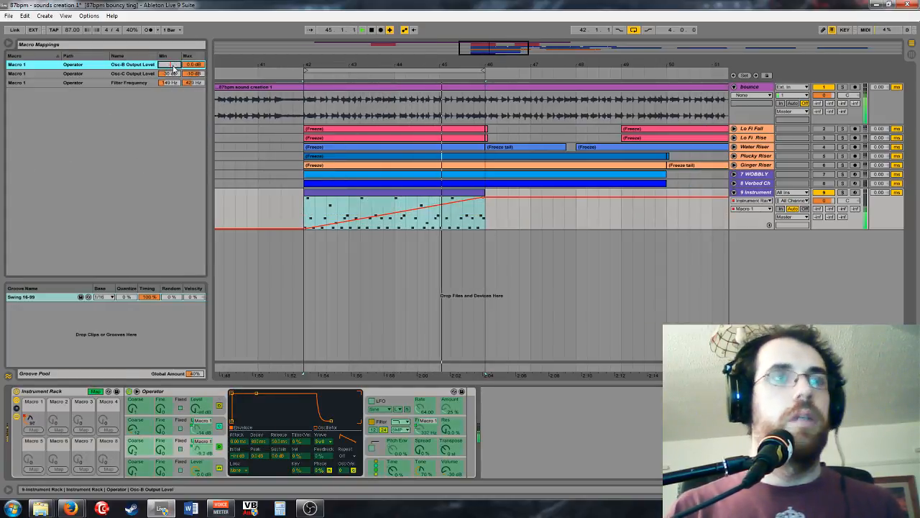
{"action": "left_click_drag", "start_coordinate": [172, 68], "coordinate": [173, 69]}
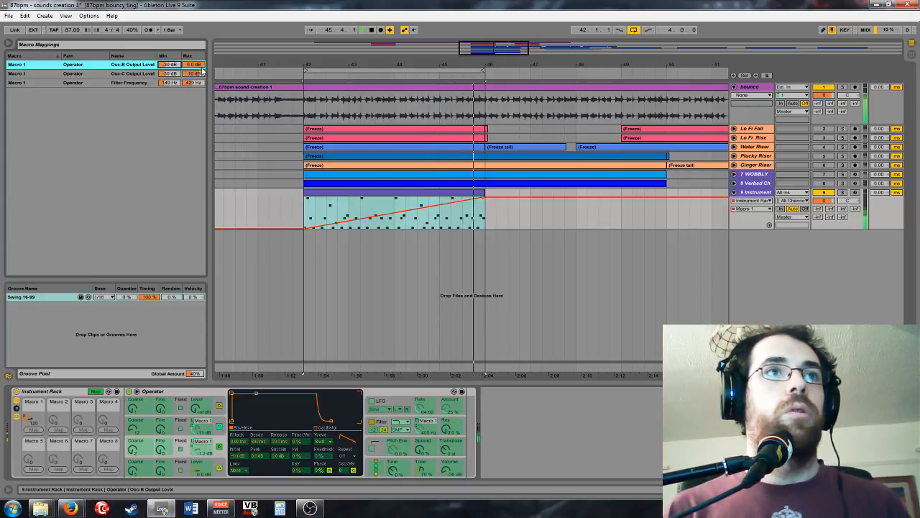
{"action": "type", "text": "-8"}
{"action": "key", "text": "Return"}
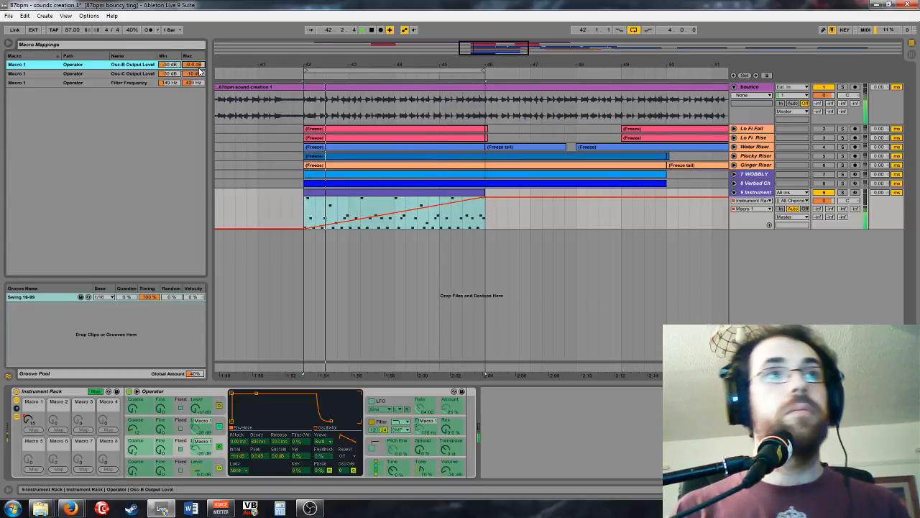
{"action": "left_click", "coordinate": [177, 64]}
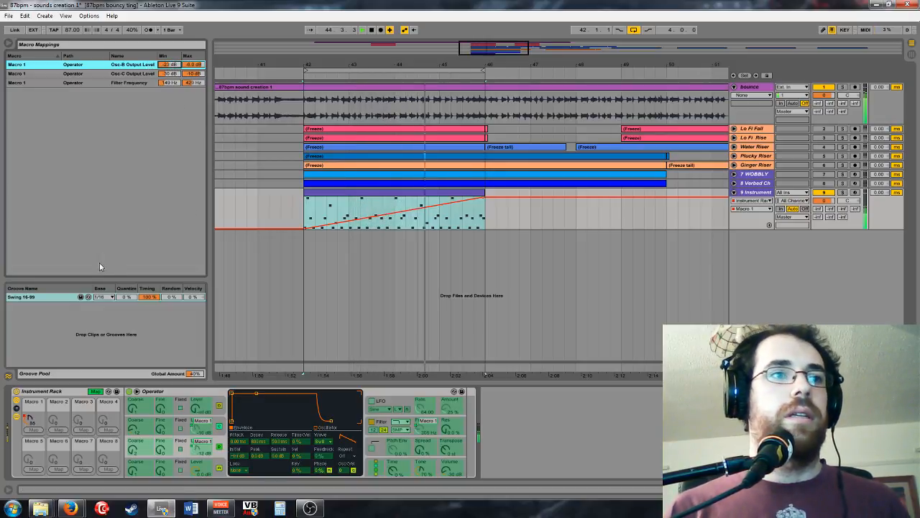
{"action": "left_click", "coordinate": [174, 73]}
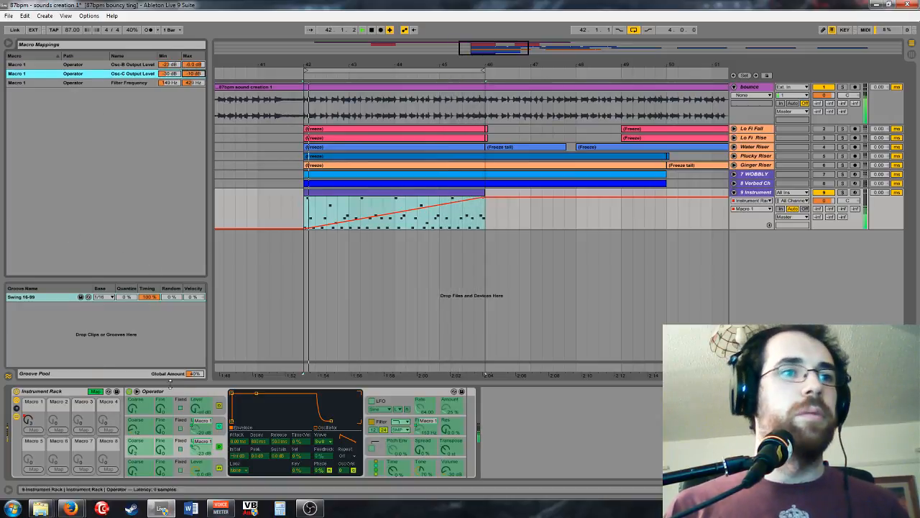
Step: Remap oscillator B's level from Macro 1 to Macro 2
{"action": "right_click", "coordinate": [192, 444]}
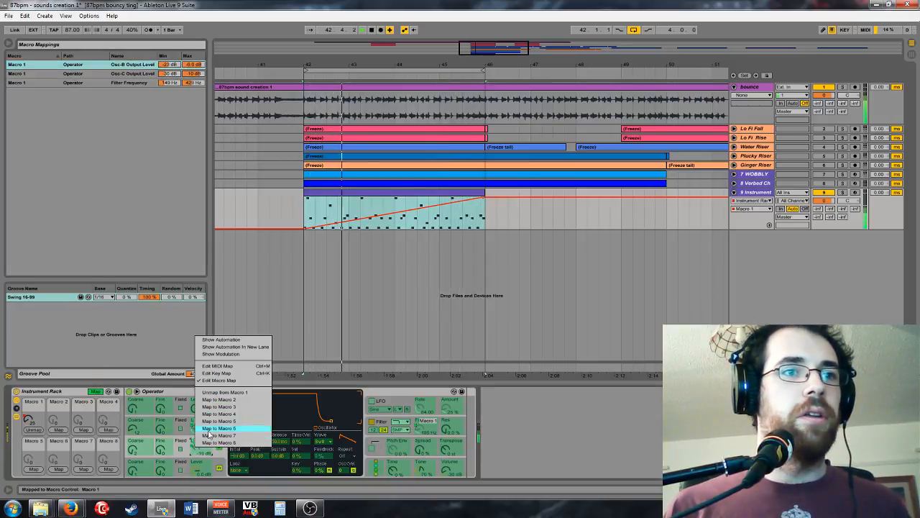
{"action": "left_click", "coordinate": [215, 394]}
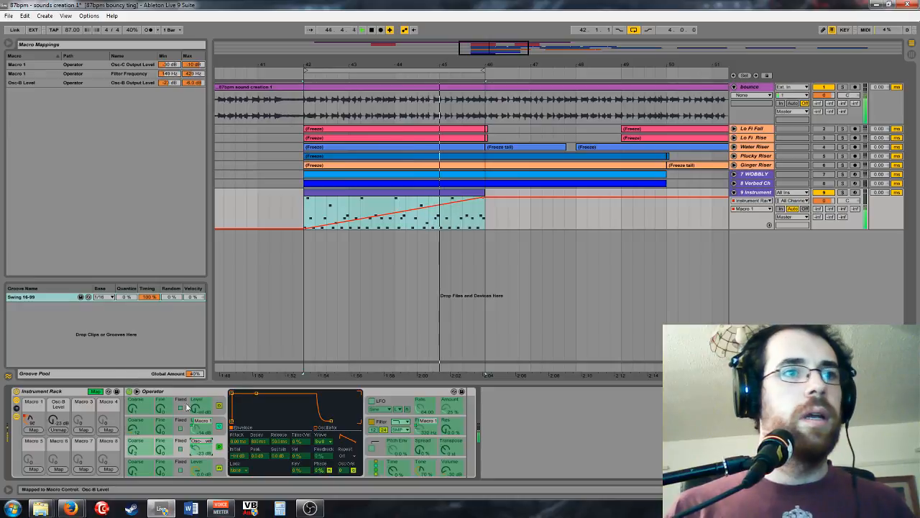
Step: Map oscillator B's phase to Macro 2 and limit its mapping range to a maximum of 50 %
{"action": "left_click", "coordinate": [95, 391]}
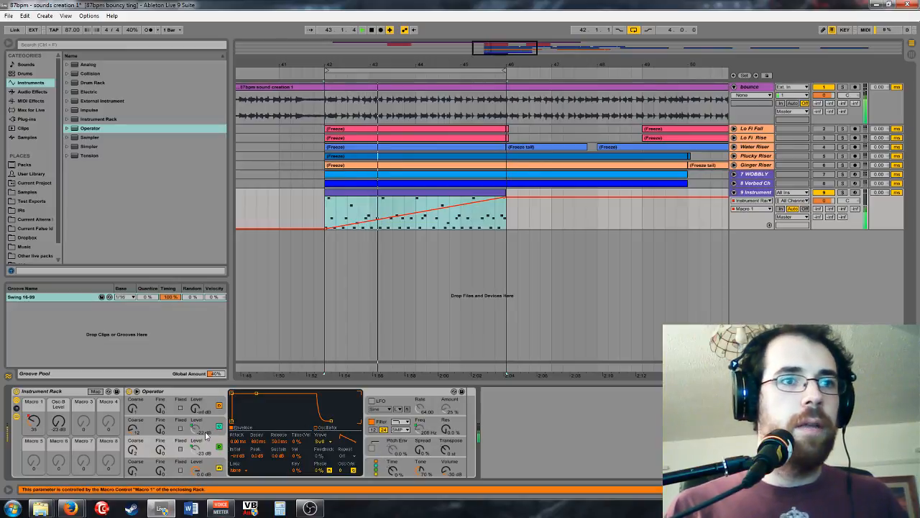
{"action": "right_click", "coordinate": [317, 468]}
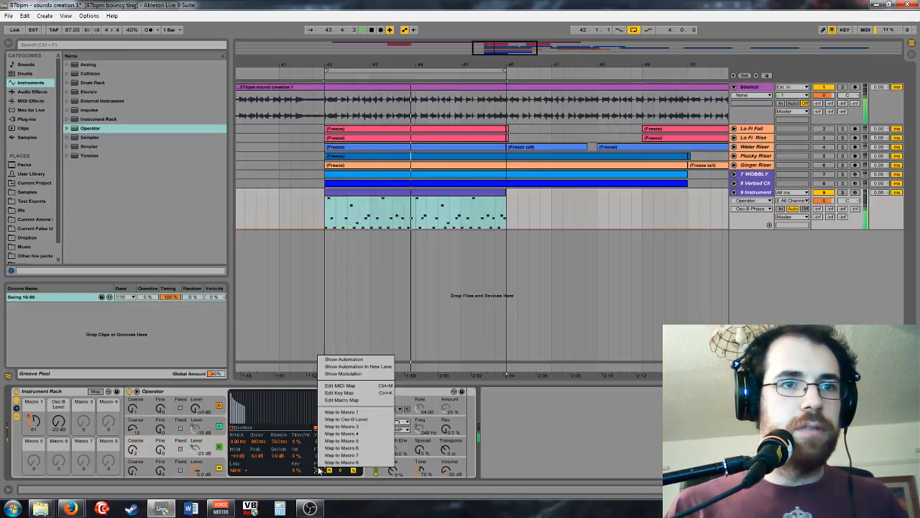
{"action": "left_click", "coordinate": [345, 418]}
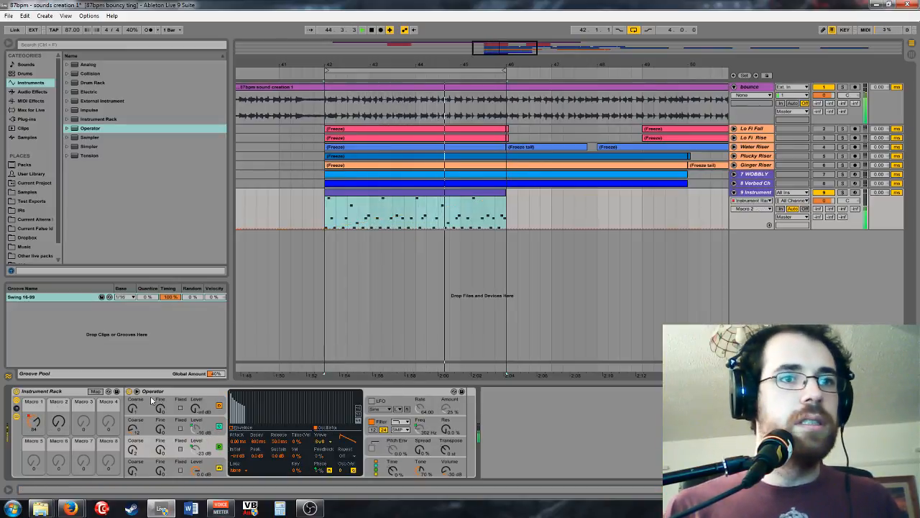
{"action": "left_click", "coordinate": [95, 390]}
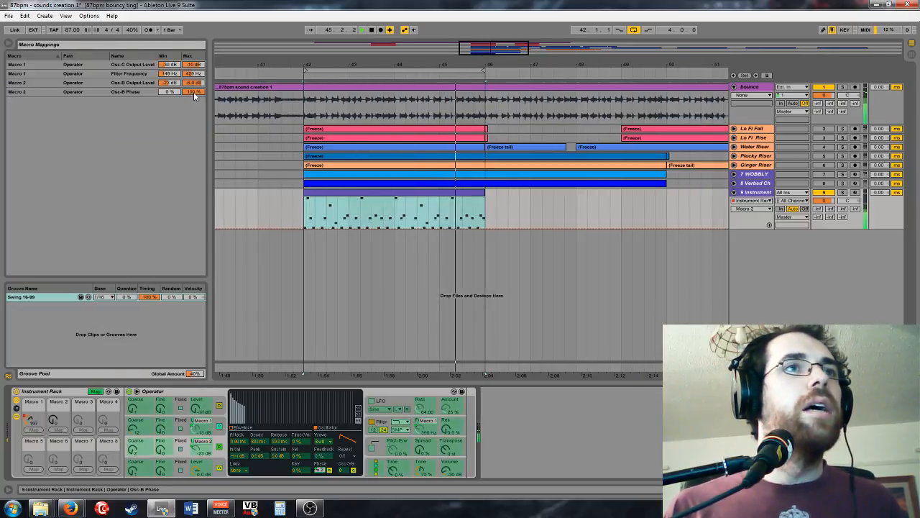
{"action": "left_click_drag", "start_coordinate": [194, 96], "coordinate": [194, 133]}
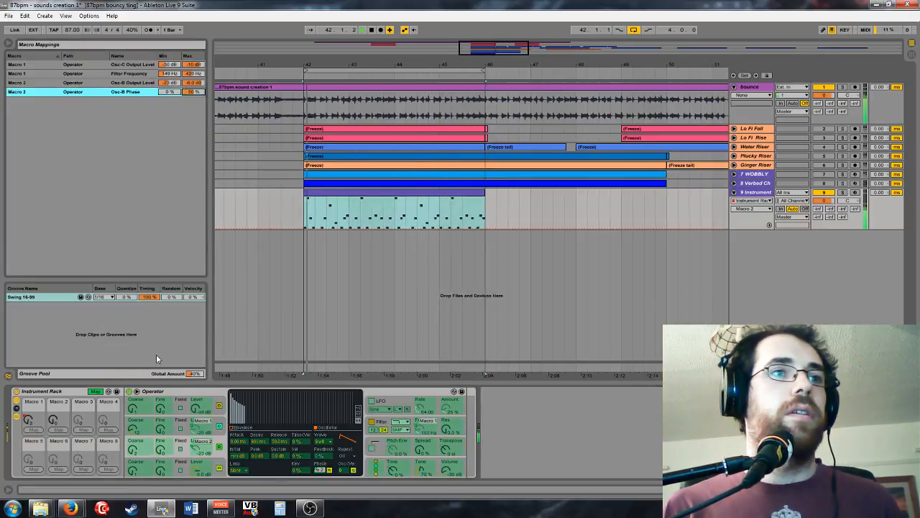
{"action": "left_click", "coordinate": [95, 391]}
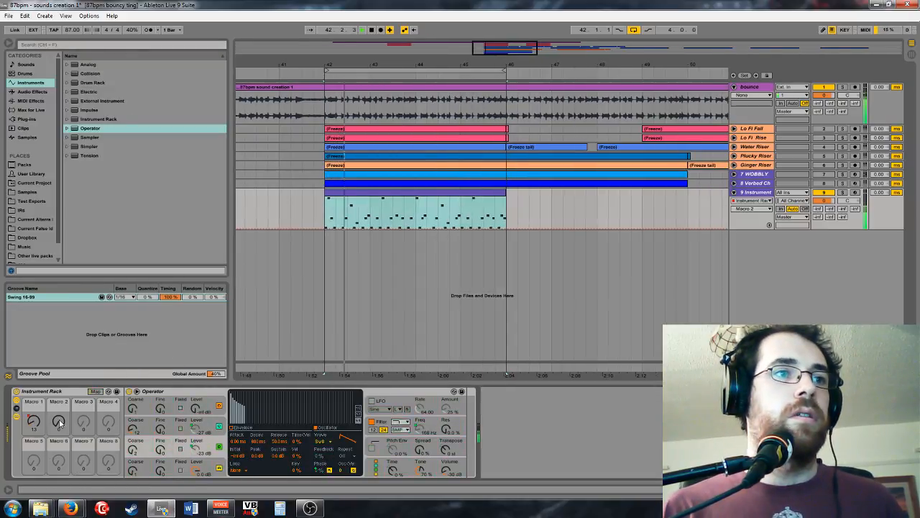
Step: Automate Macro 2 to rise from minimum at bar 42 to maximum at bar 44, dip around bar 45 and peak again at bar 46
{"action": "left_click", "coordinate": [324, 227]}
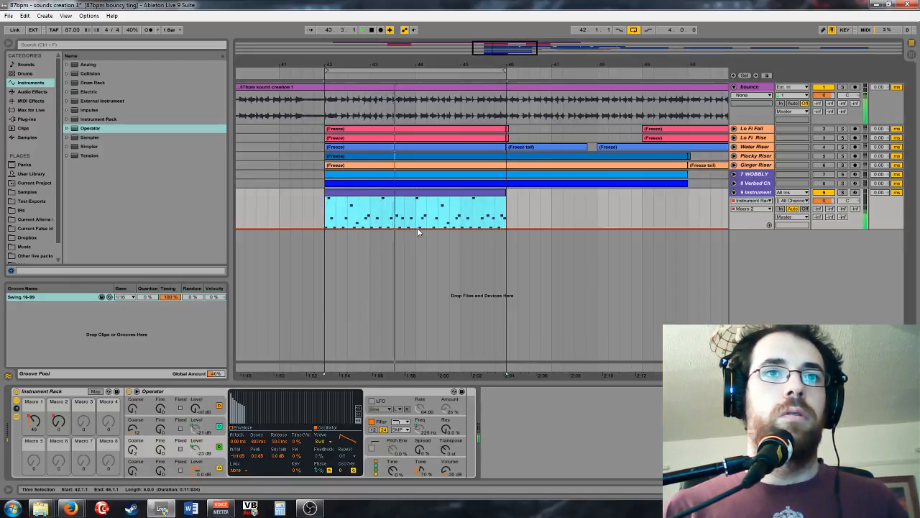
{"action": "left_click_drag", "start_coordinate": [417, 227], "coordinate": [417, 197]}
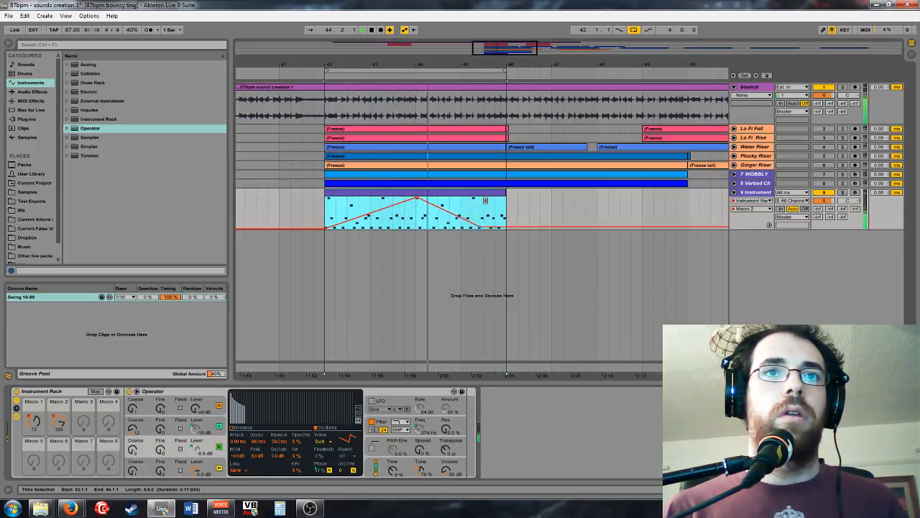
{"action": "left_click_drag", "start_coordinate": [479, 226], "coordinate": [506, 201]}
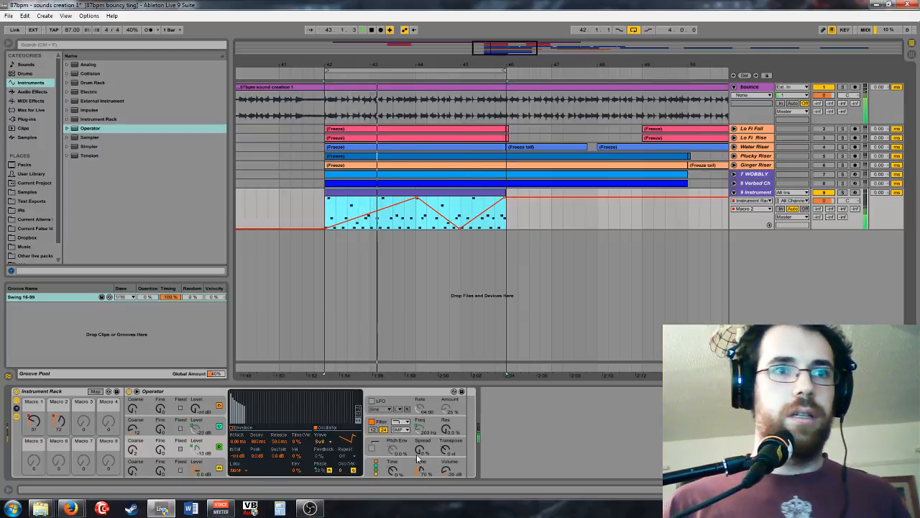
Step: Lower the sustain level and shorten the decay of oscillator A's envelope
{"action": "left_click", "coordinate": [217, 468]}
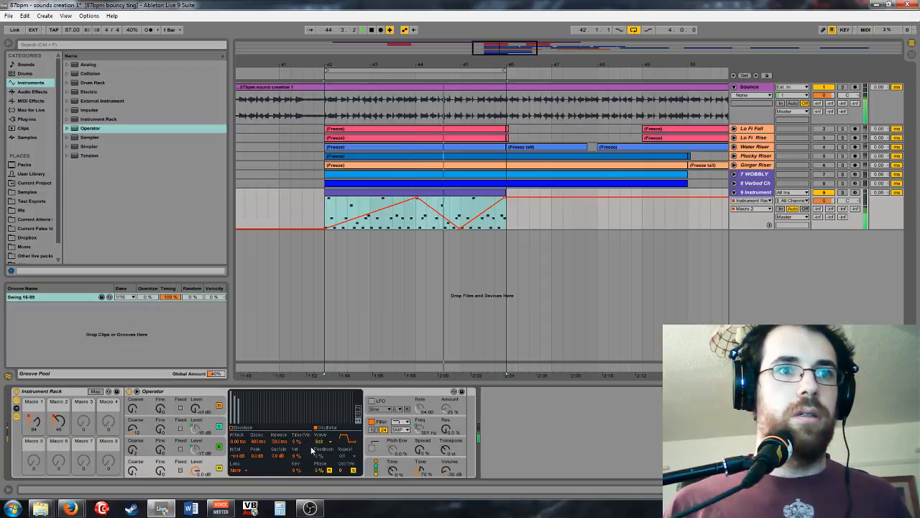
{"action": "left_click", "coordinate": [278, 455]}
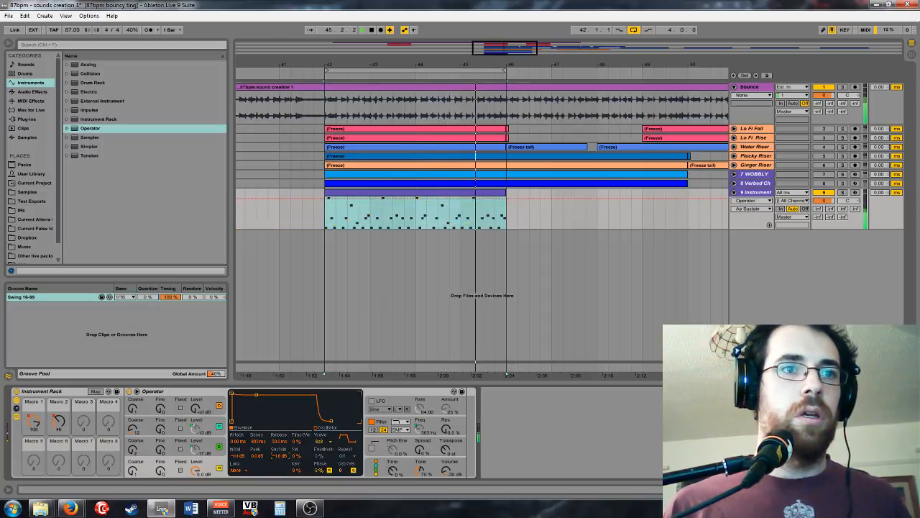
{"action": "left_click", "coordinate": [258, 442]}
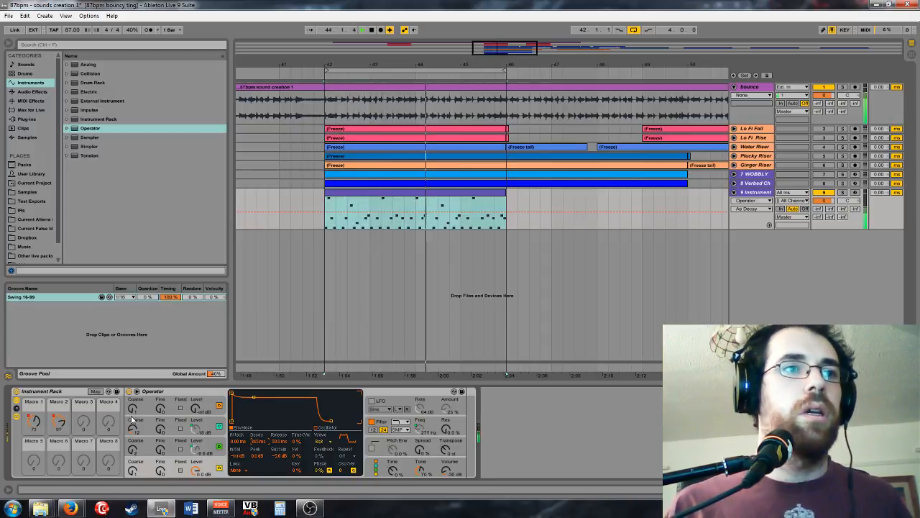
Step: Try mapping oscillator A's phase to Macro 1 with a reduced maximum, and unmap it again
{"action": "right_click", "coordinate": [321, 469]}
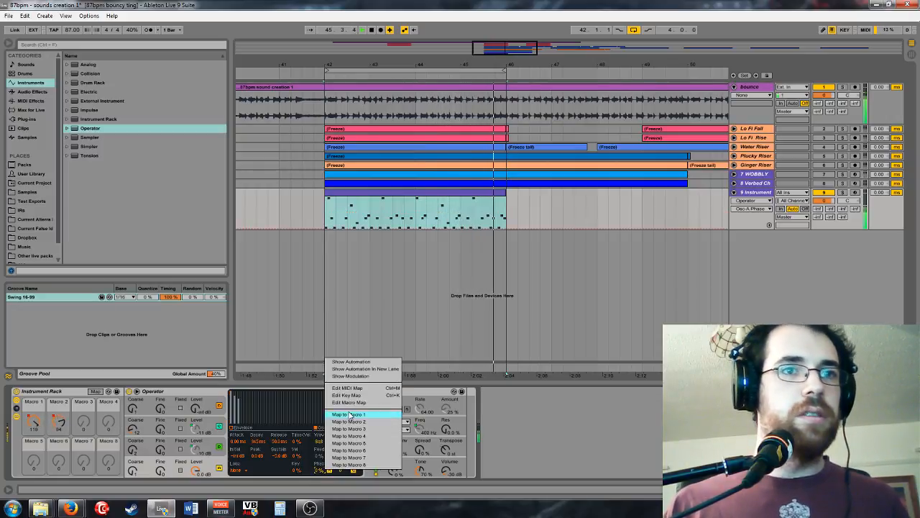
{"action": "left_click", "coordinate": [350, 416]}
{"action": "key", "text": "space"}
{"action": "left_click", "coordinate": [96, 391]}
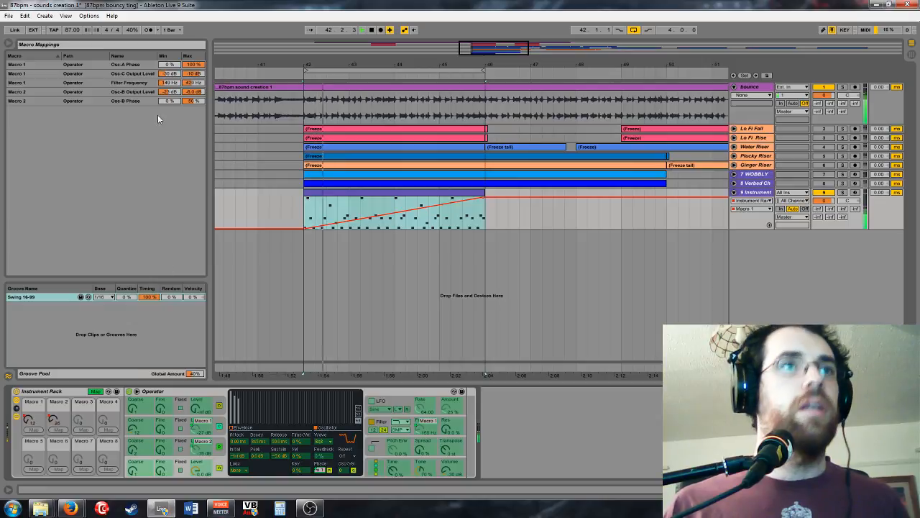
{"action": "left_click", "coordinate": [192, 64]}
{"action": "type", "text": "5"}
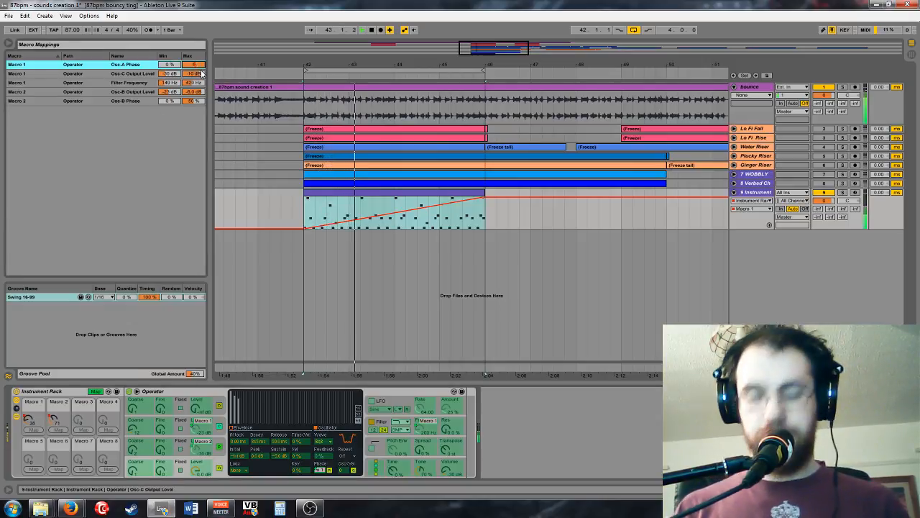
{"action": "left_click", "coordinate": [94, 391]}
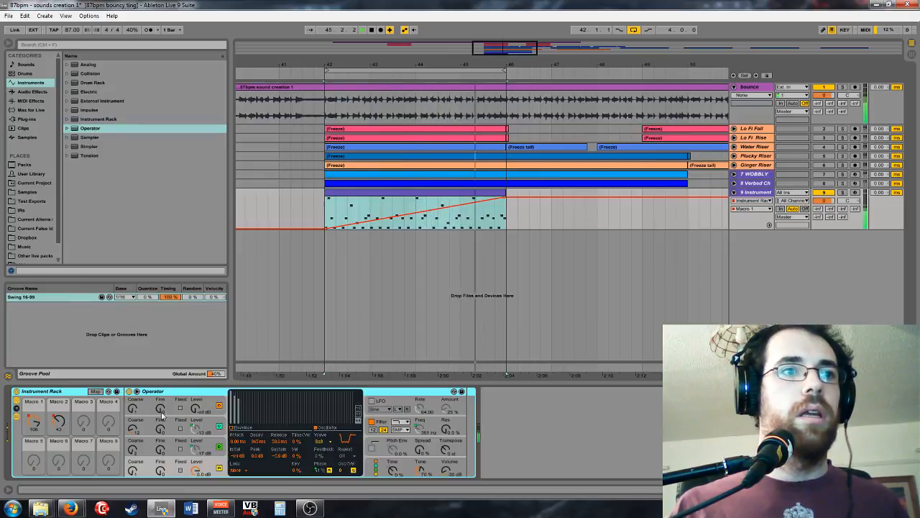
{"action": "right_click", "coordinate": [319, 438]}
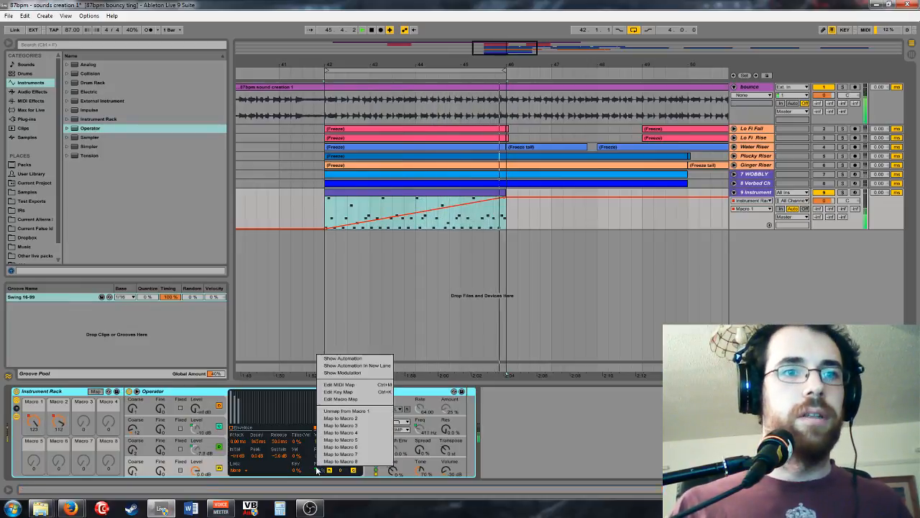
{"action": "left_click", "coordinate": [343, 412]}
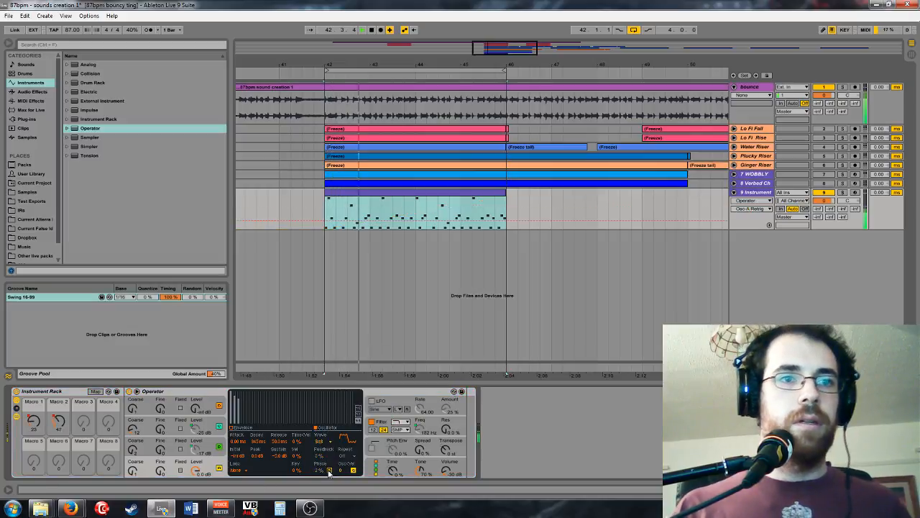
Step: Change oscillator A's waveform to Square 8
{"action": "left_click", "coordinate": [320, 440]}
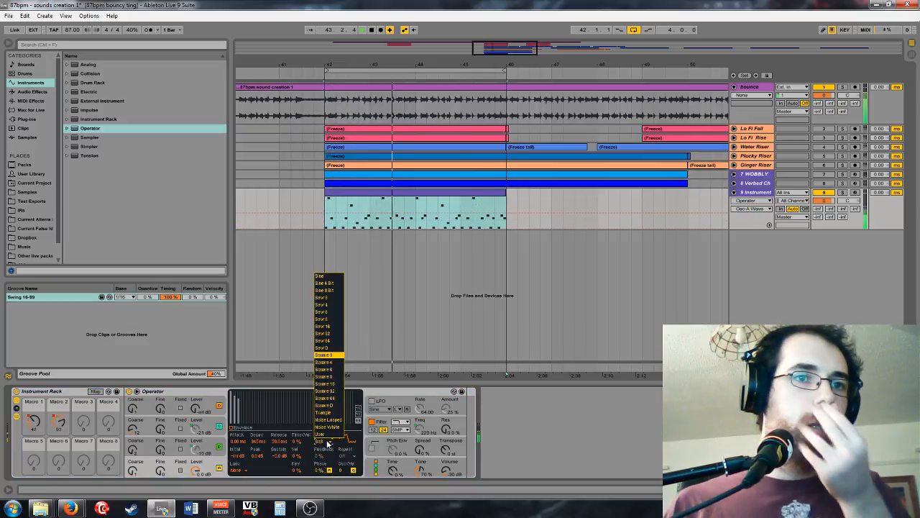
{"action": "left_click", "coordinate": [335, 377]}
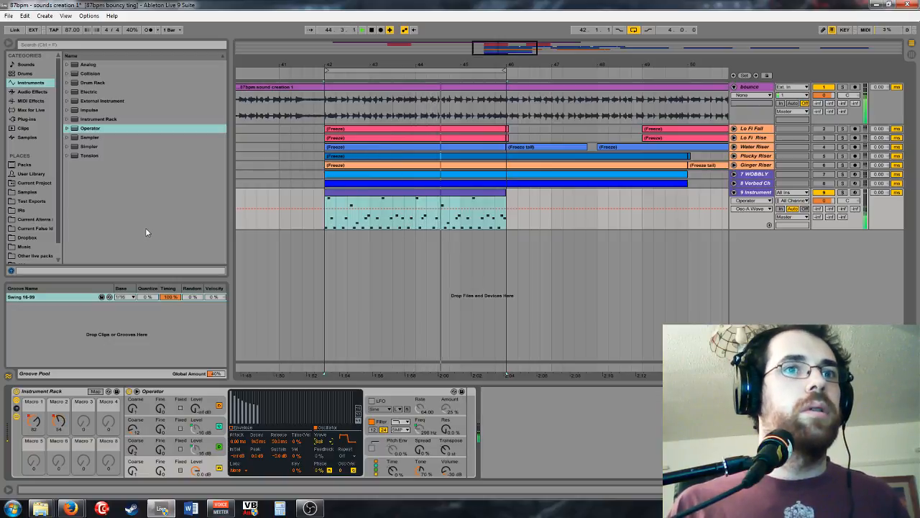
Step: Rename the Instrument Rack SQUARE FM PLUCK and save it as a preset in the User Library's 87BPM Synth folder
{"action": "left_click", "coordinate": [63, 391]}
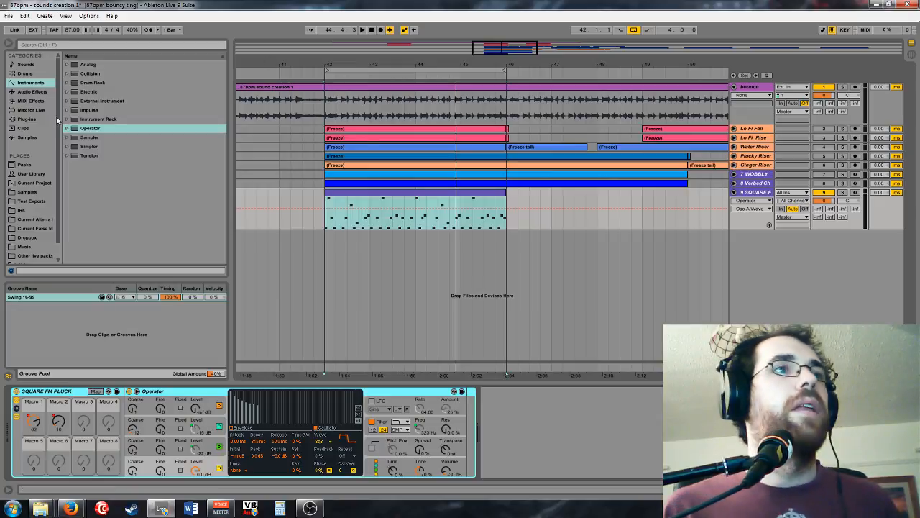
{"action": "left_click", "coordinate": [38, 173]}
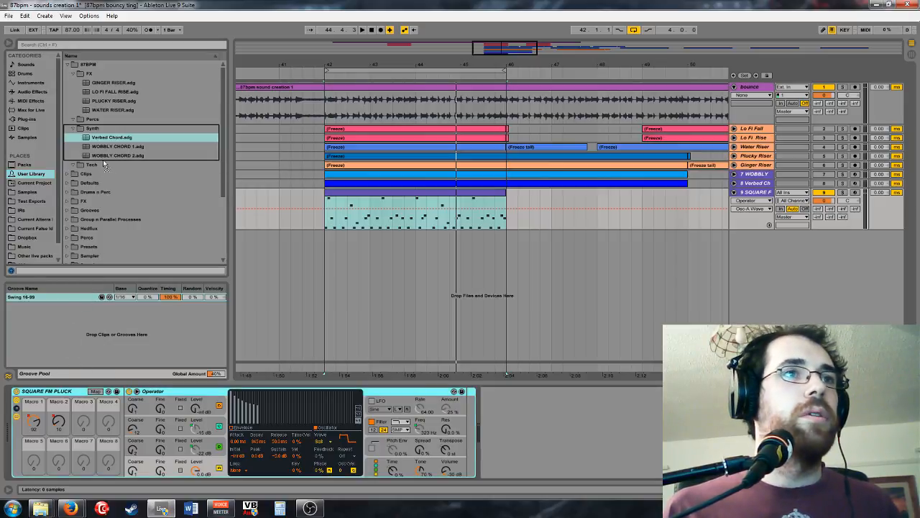
{"action": "left_click_drag", "start_coordinate": [106, 151], "coordinate": [106, 152]}
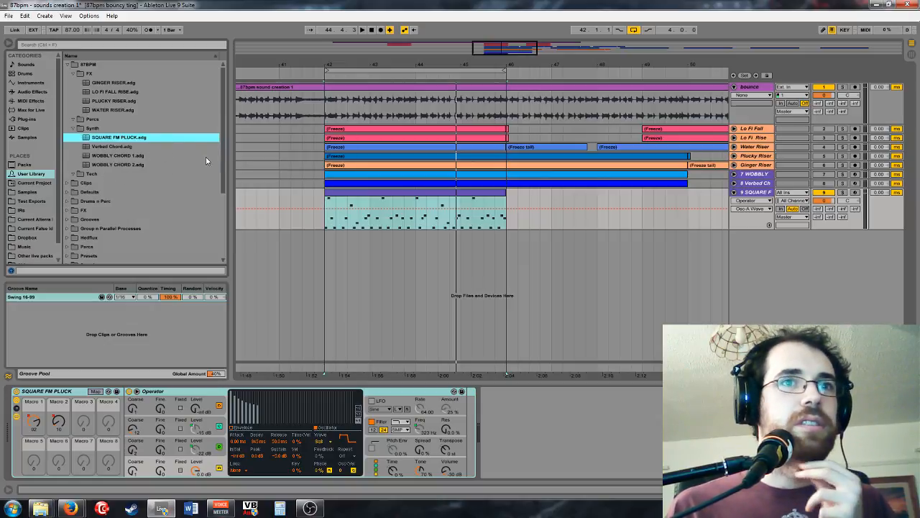
Step: Export the pluck track's MIDI clip as a MIDI file named Arp Midi 1 in the project folder
{"action": "right_click", "coordinate": [387, 196]}
{"action": "left_click", "coordinate": [414, 276]}
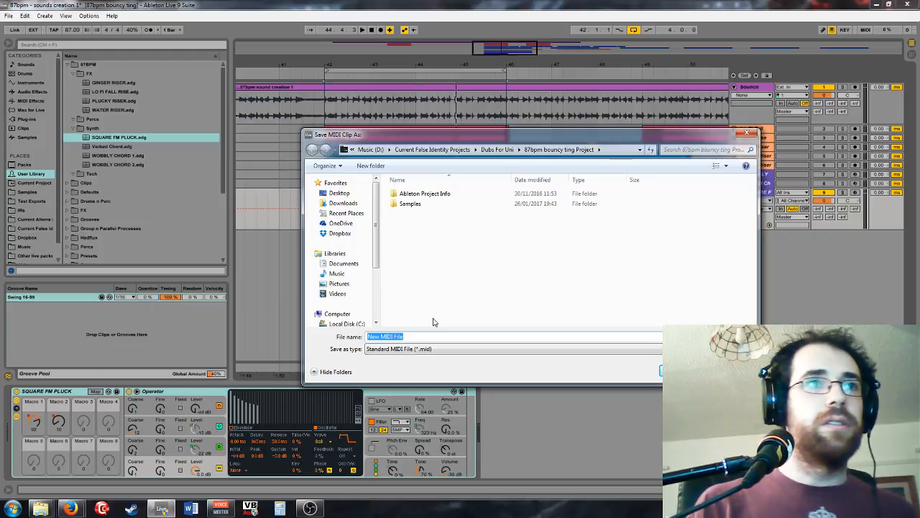
{"action": "type", "text": "A"}
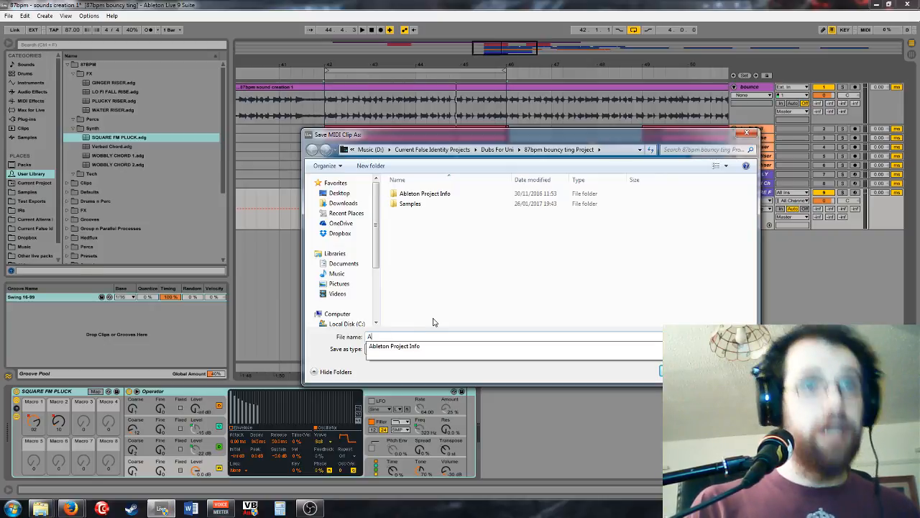
{"action": "type", "text": "rp Midi 1"}
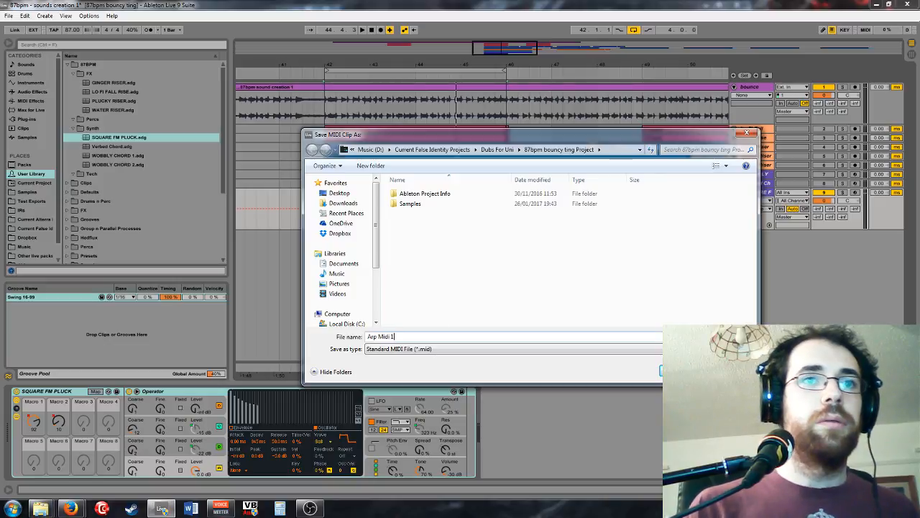
{"action": "key", "text": "Return"}
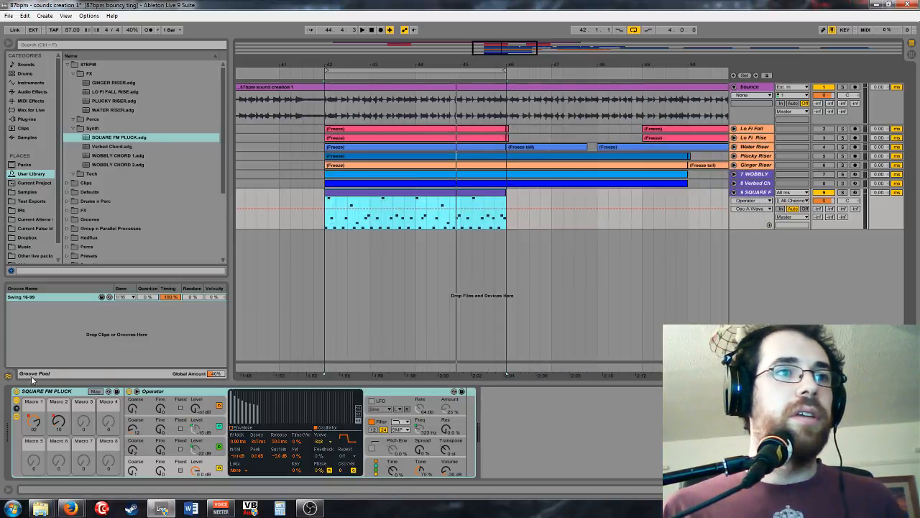
Step: Insert a new MIDI track below the SQUARE FM PLUCK track and copy the four-bar arp clip onto it
{"action": "right_click", "coordinate": [748, 192]}
{"action": "left_click", "coordinate": [766, 272]}
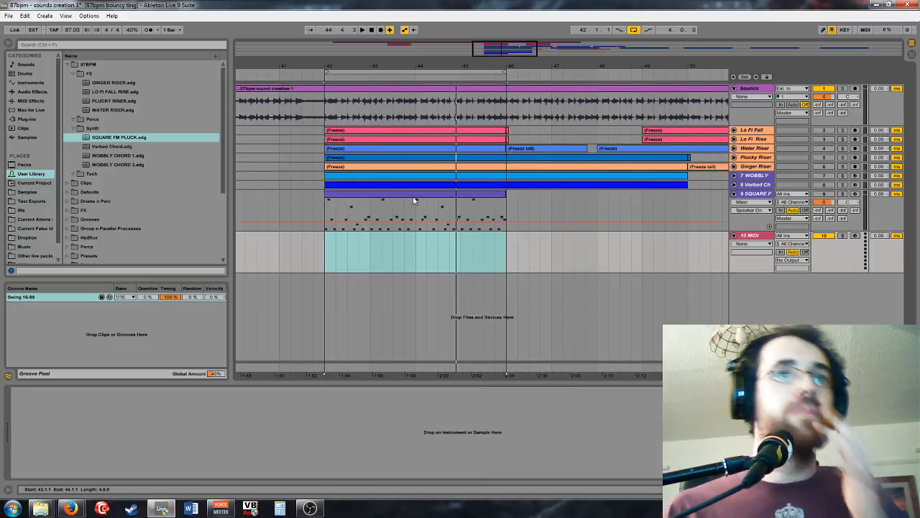
{"action": "left_click_drag", "start_coordinate": [412, 194], "coordinate": [412, 238]}
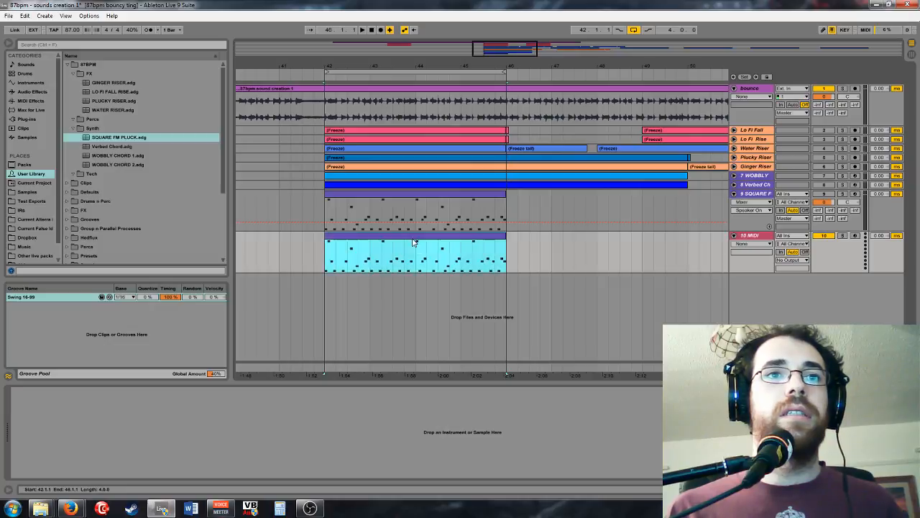
Step: Load an Operator instrument onto the new MIDI track
{"action": "left_click", "coordinate": [746, 240]}
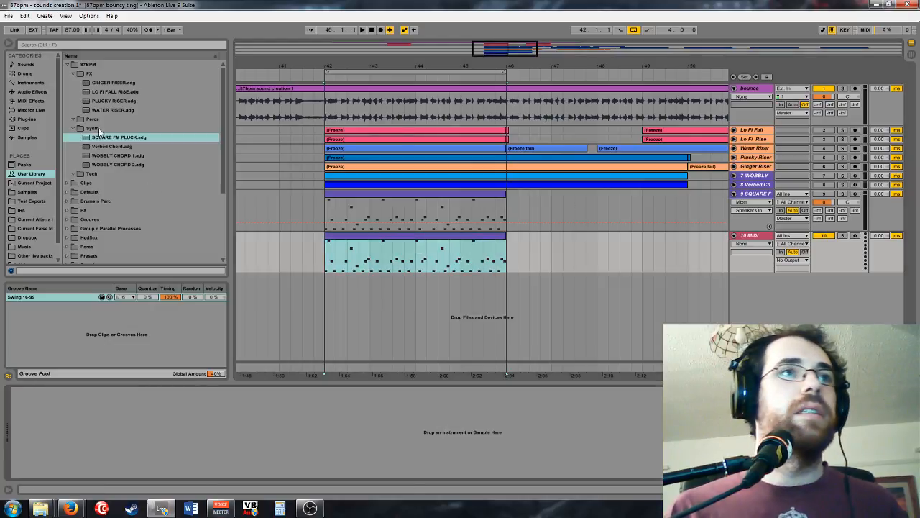
{"action": "left_click", "coordinate": [31, 83]}
{"action": "left_click_drag", "start_coordinate": [98, 130], "coordinate": [172, 417]}
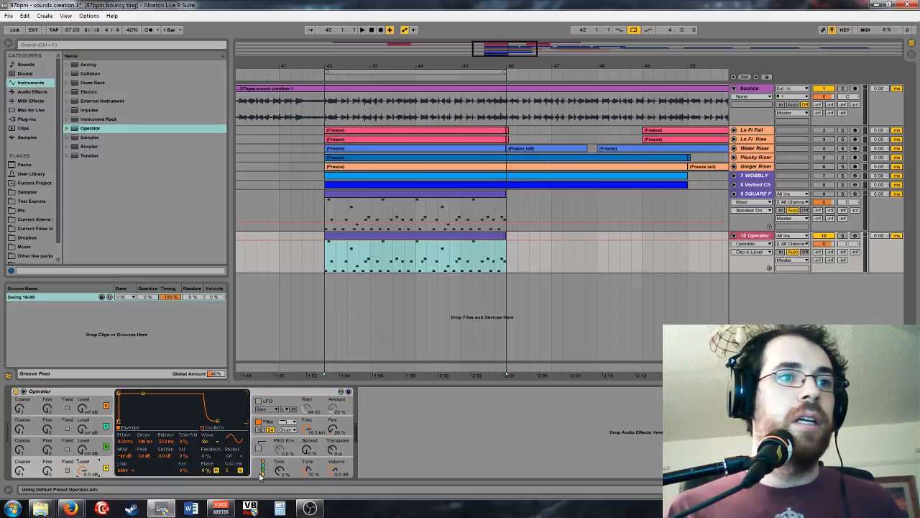
Step: Set the new Operator's volume to -18 dB and its filter to the OSR circuit at about 1.37 kHz
{"action": "left_click", "coordinate": [339, 472]}
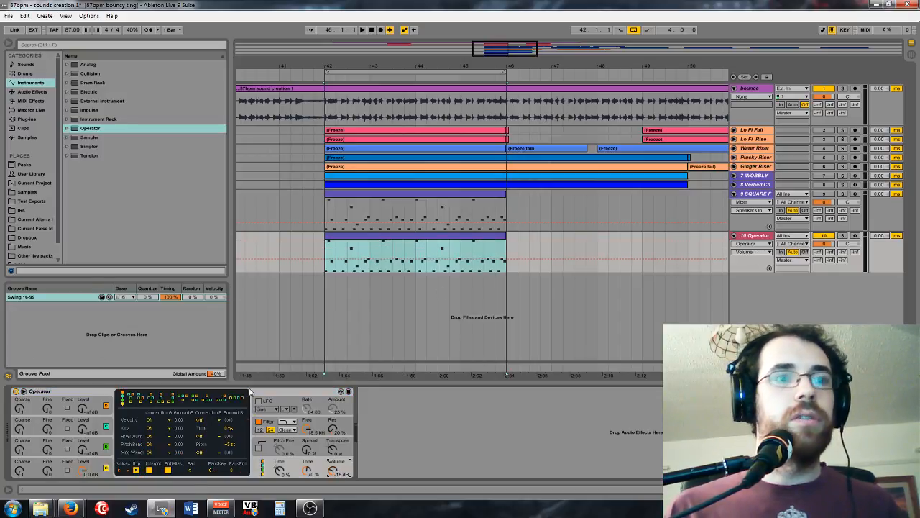
{"action": "left_click", "coordinate": [281, 427]}
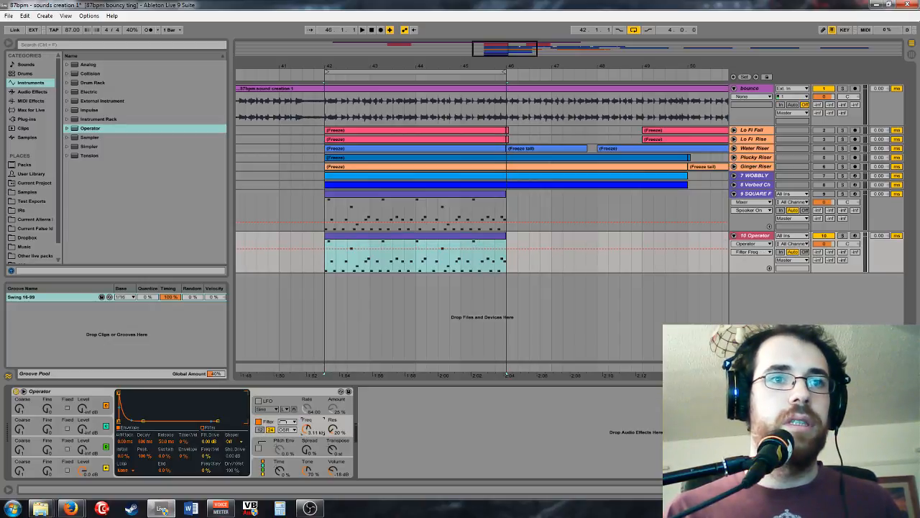
Step: Group the Operator into an Instrument Rack, map its filter frequency to Macro 1, and name that macro FILTER FREQ
{"action": "right_click", "coordinate": [104, 392]}
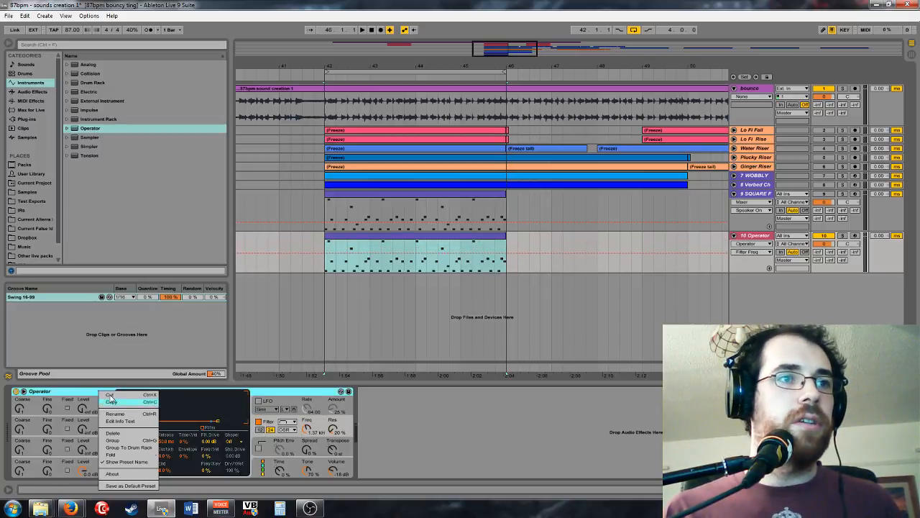
{"action": "left_click", "coordinate": [130, 440]}
{"action": "right_click", "coordinate": [319, 431]}
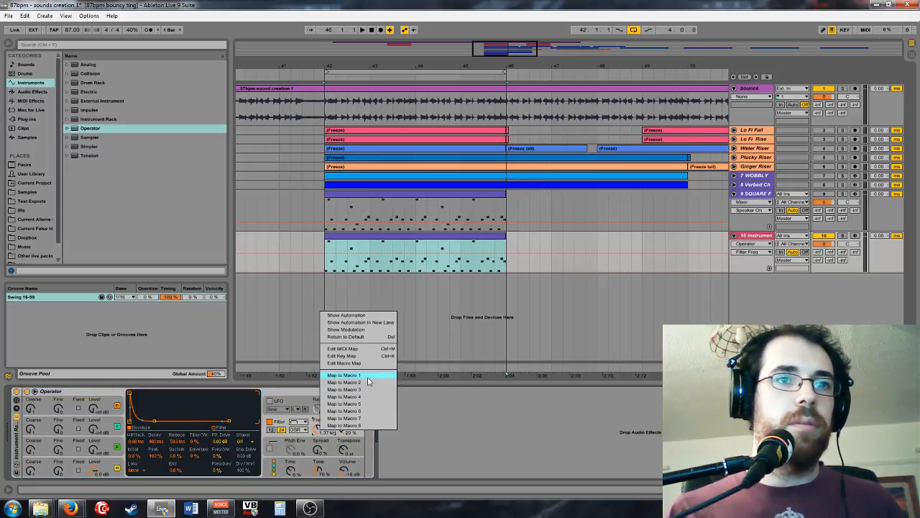
{"action": "left_click", "coordinate": [342, 376]}
{"action": "type", "text": "F"}
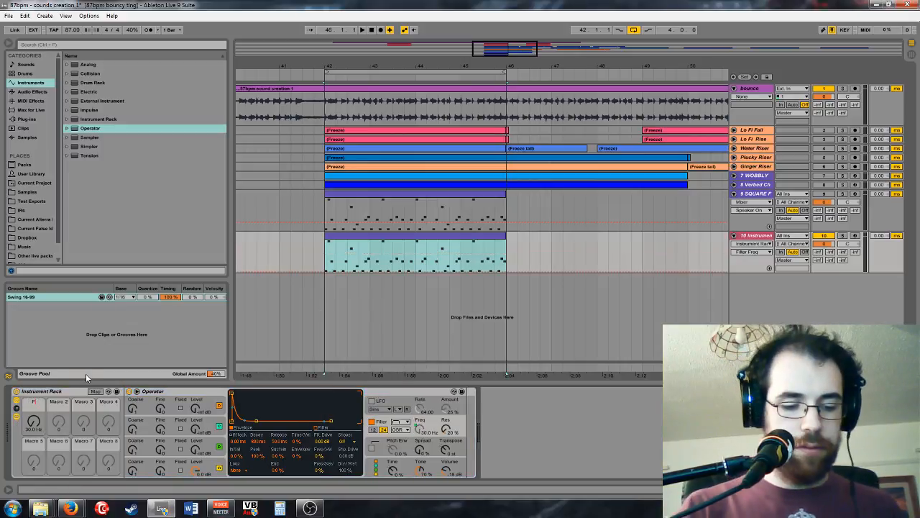
{"action": "type", "text": "ILTER FREQ"}
{"action": "key", "text": "Return"}
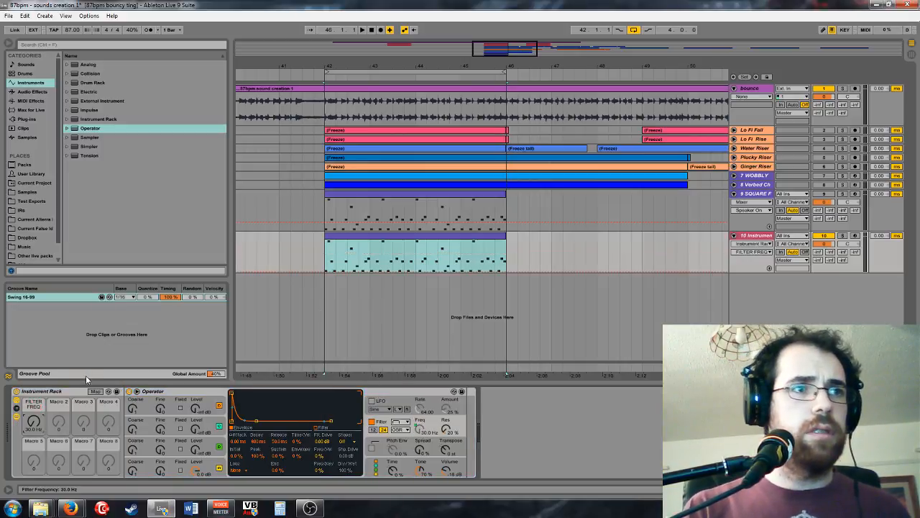
Step: Limit the FILTER FREQ macro mapping on the new arp track to a range of 451 Hz to 4.54 kHz
{"action": "left_click", "coordinate": [523, 224]}
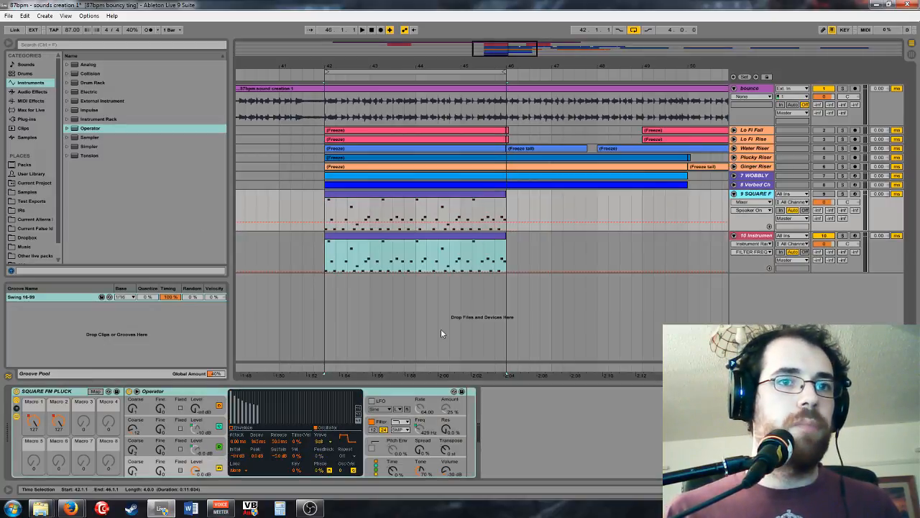
{"action": "left_click", "coordinate": [767, 235]}
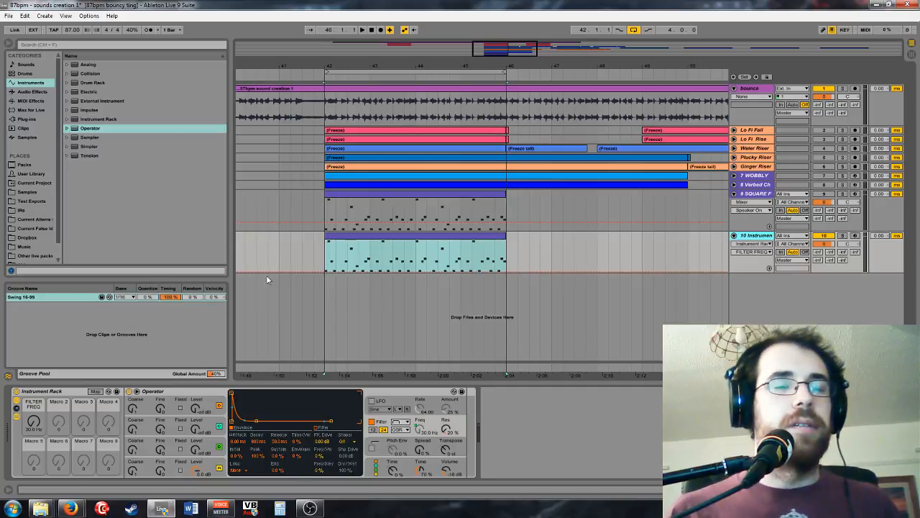
{"action": "left_click", "coordinate": [96, 391]}
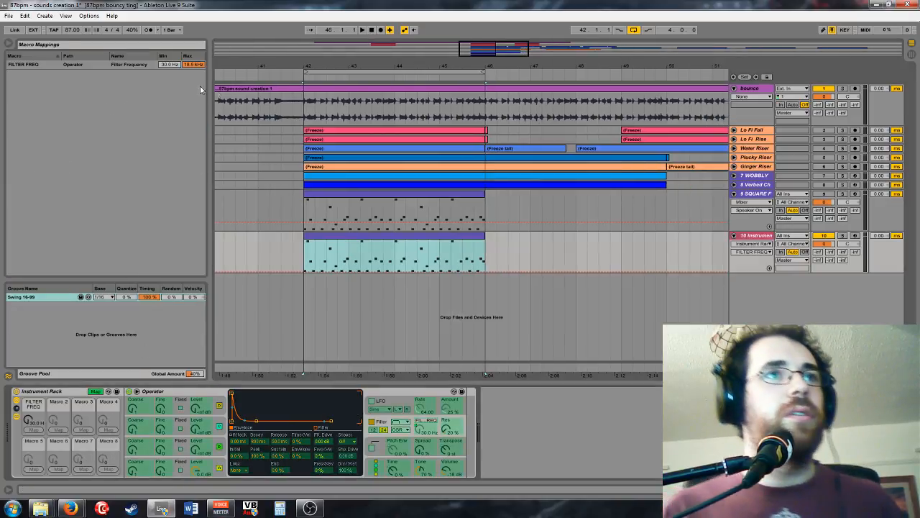
{"action": "left_click_drag", "start_coordinate": [173, 68], "coordinate": [170, 66]}
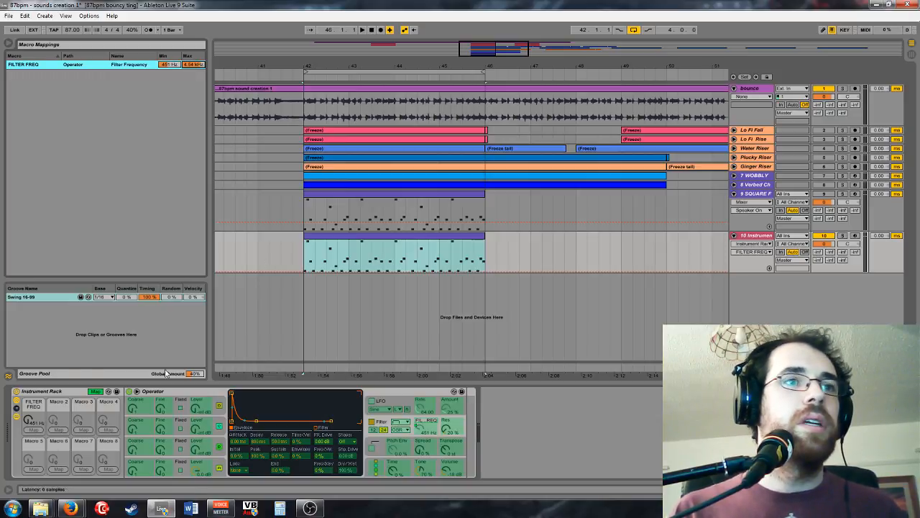
{"action": "left_click", "coordinate": [94, 391]}
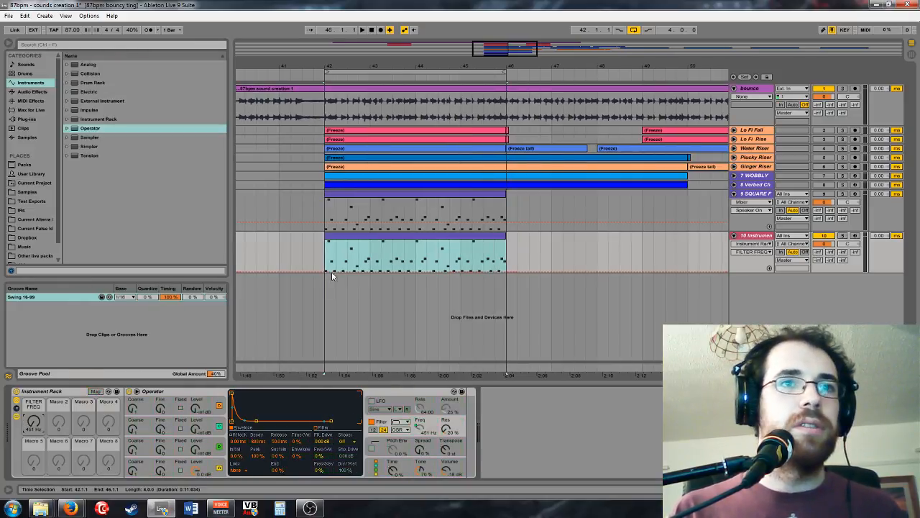
Step: Automate FILTER FREQ over the arp clip, rising from minimum at bar 42 to maximum at bar 44 and falling back by bar 46
{"action": "left_click_drag", "start_coordinate": [414, 272], "coordinate": [422, 242]}
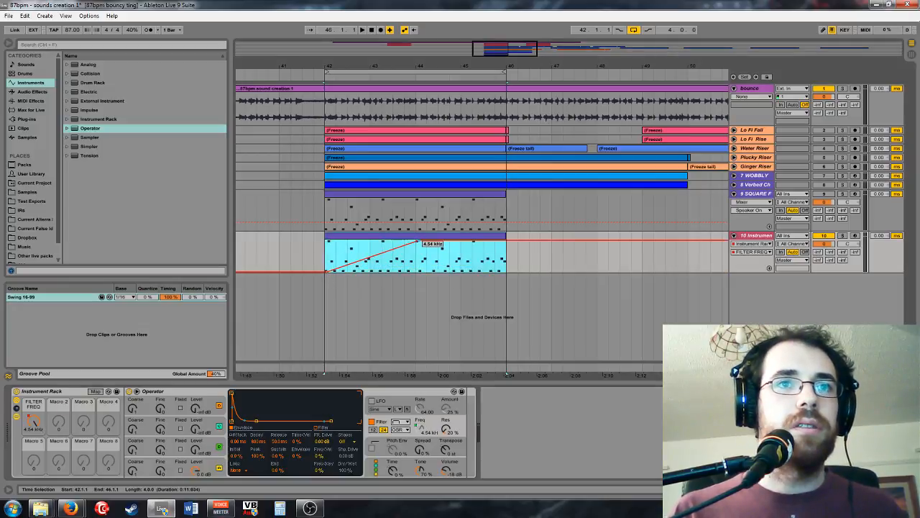
{"action": "left_click", "coordinate": [496, 242]}
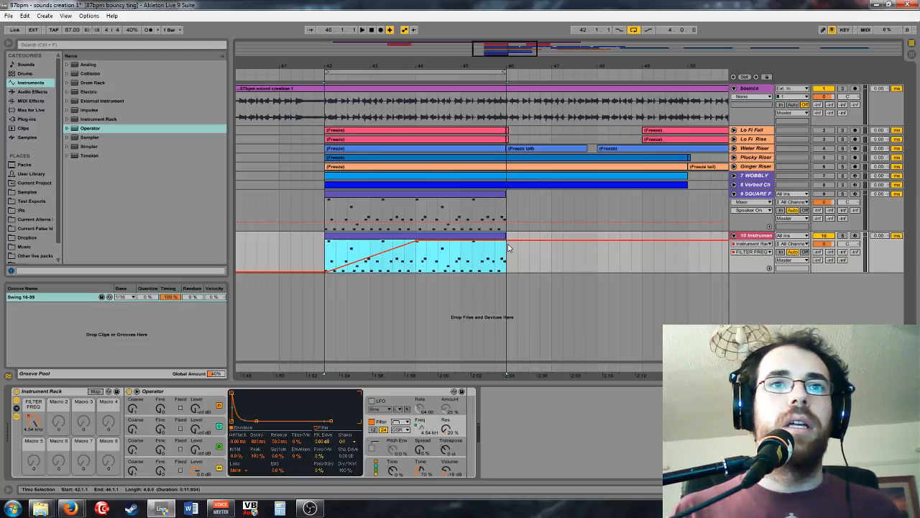
{"action": "left_click_drag", "start_coordinate": [509, 248], "coordinate": [503, 271]}
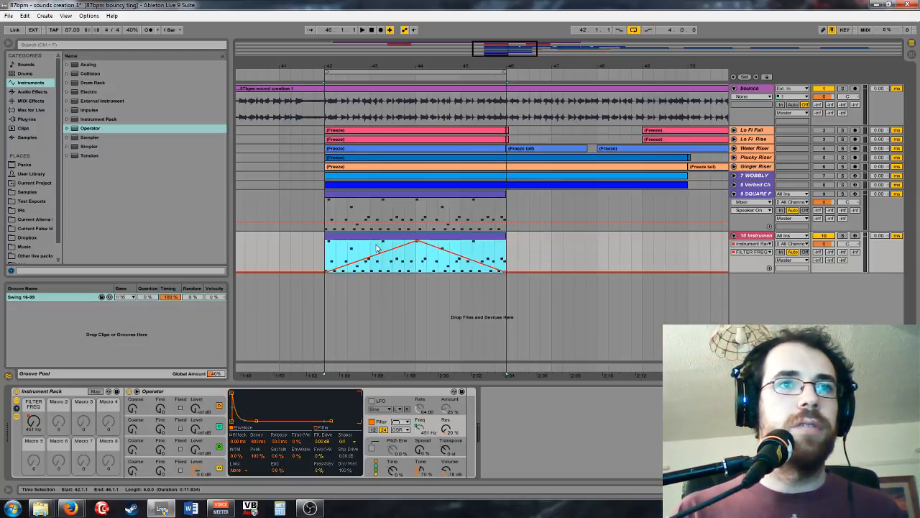
Step: Play the loop and set oscillator A's waveform to Saw 8, auditioning Saw 16 first
{"action": "key", "text": "space"}
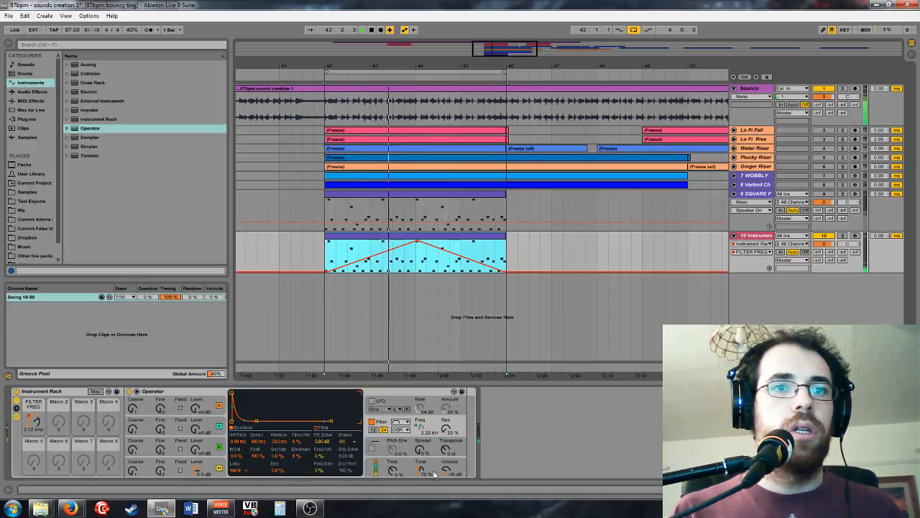
{"action": "left_click", "coordinate": [218, 468]}
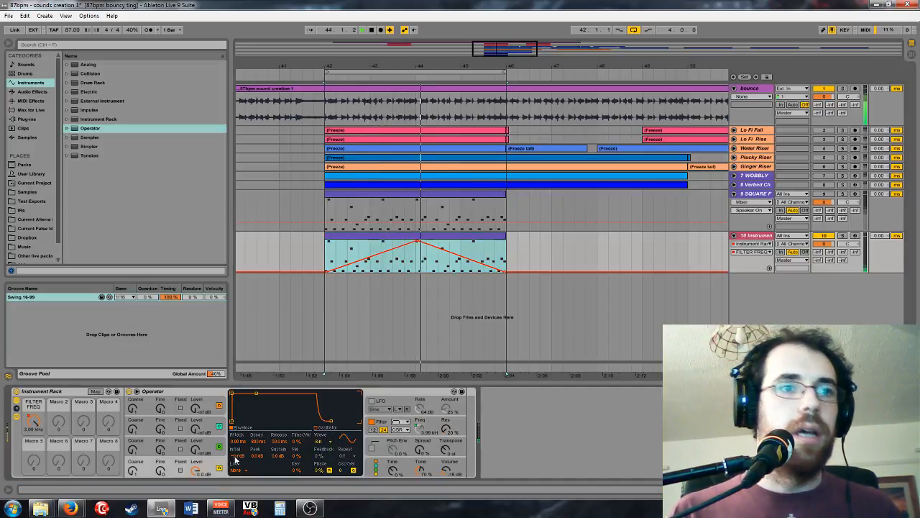
{"action": "left_click", "coordinate": [319, 441]}
{"action": "left_click", "coordinate": [328, 328]}
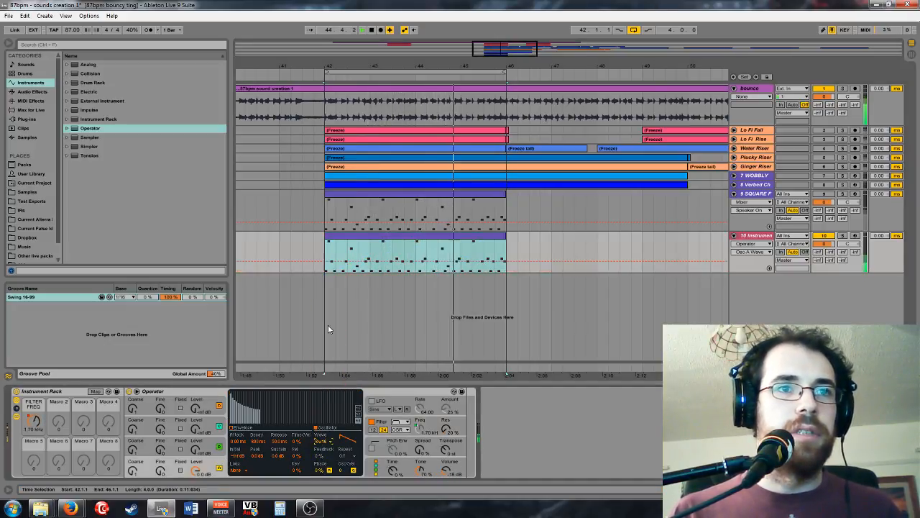
{"action": "left_click", "coordinate": [319, 441]}
{"action": "left_click", "coordinate": [329, 320]}
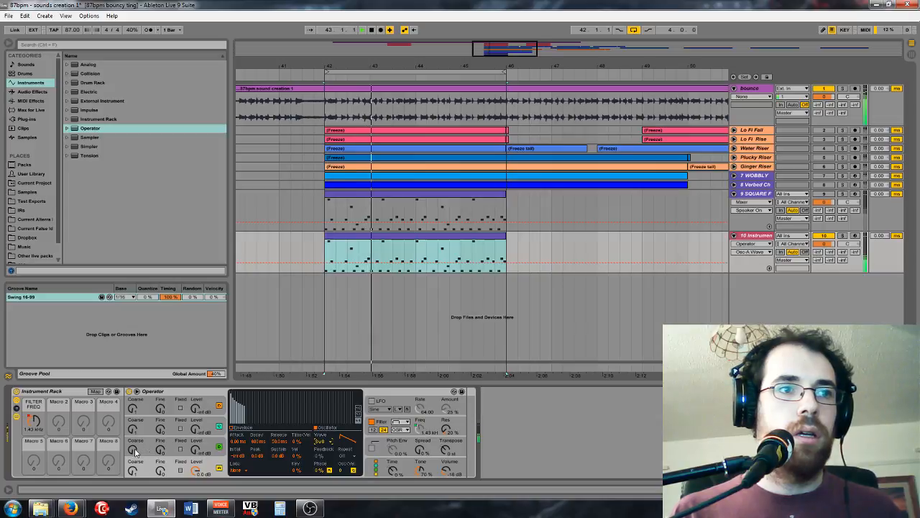
Step: Raise oscillator B's coarse tuning and set its level to -11 dB for FM modulation
{"action": "left_click_drag", "start_coordinate": [138, 458], "coordinate": [128, 440]}
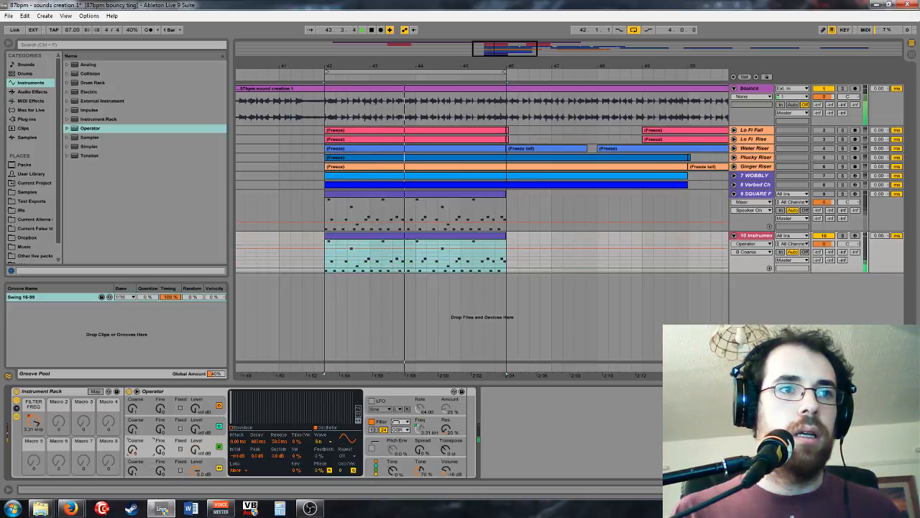
{"action": "left_click", "coordinate": [197, 450]}
{"action": "left_click_drag", "start_coordinate": [202, 452], "coordinate": [202, 426]}
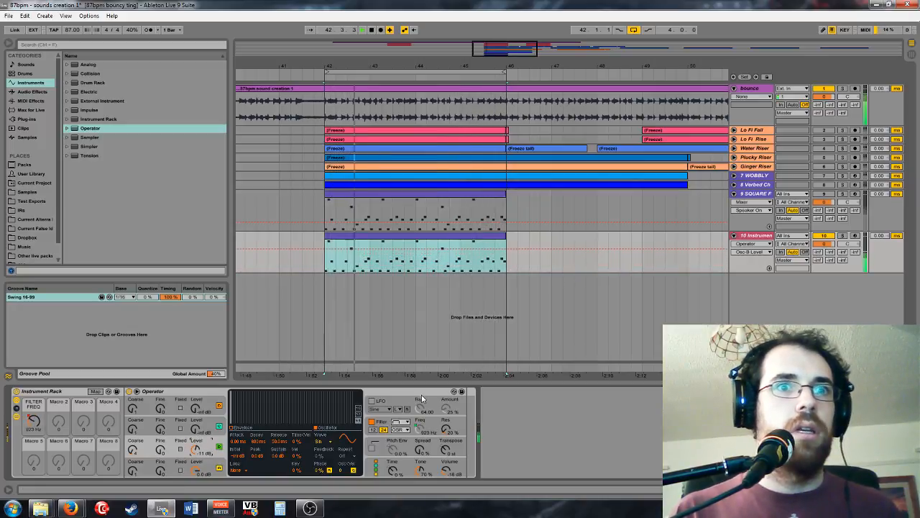
Step: Reduce oscillator A's envelope sustain to about -7.8 dB and set the Operator's Spread to 53%
{"action": "left_click_drag", "start_coordinate": [280, 453], "coordinate": [257, 444]}
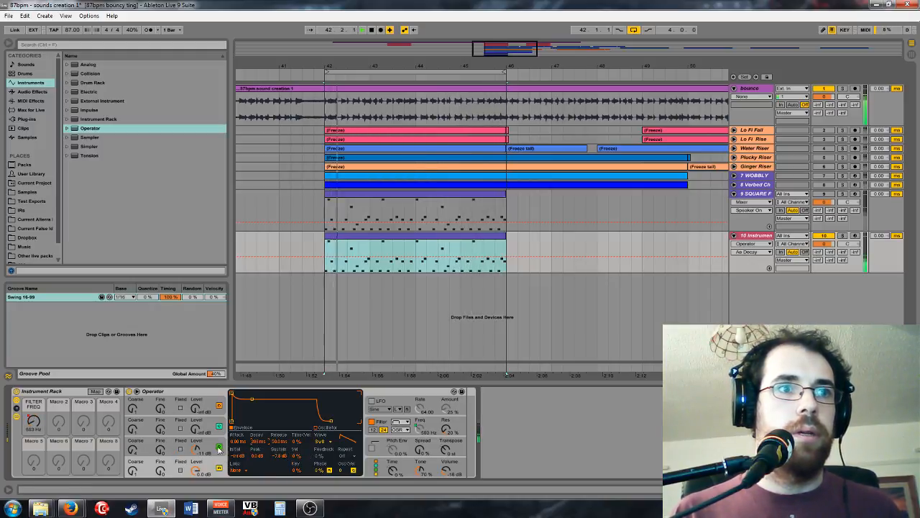
{"action": "left_click", "coordinate": [159, 447]}
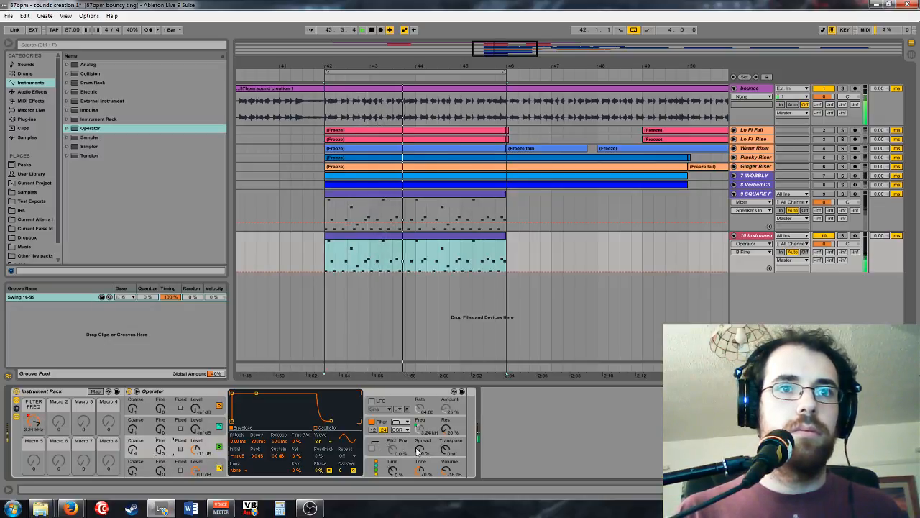
{"action": "left_click_drag", "start_coordinate": [419, 451], "coordinate": [419, 435]}
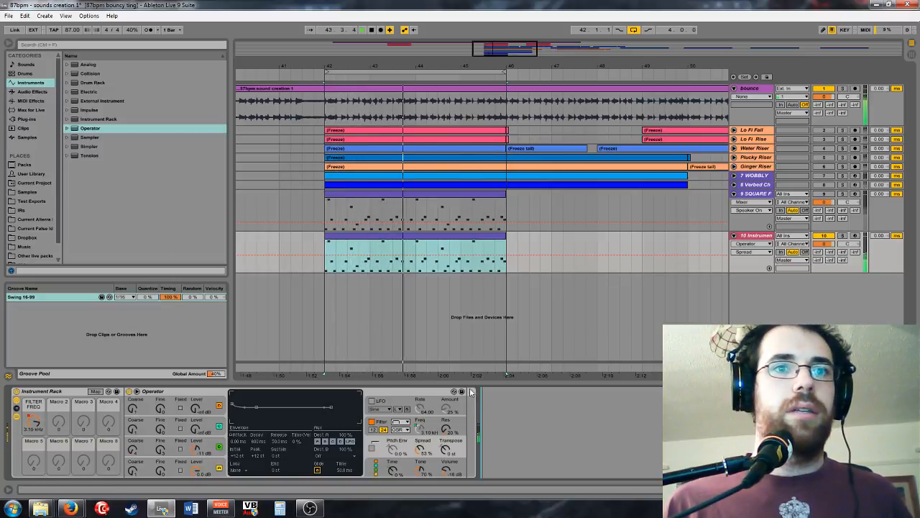
Step: Widen the FILTER FREQ macro range to about 200 Hz to 7.88 kHz and raise the filter resonance to about 45%
{"action": "left_click", "coordinate": [95, 391]}
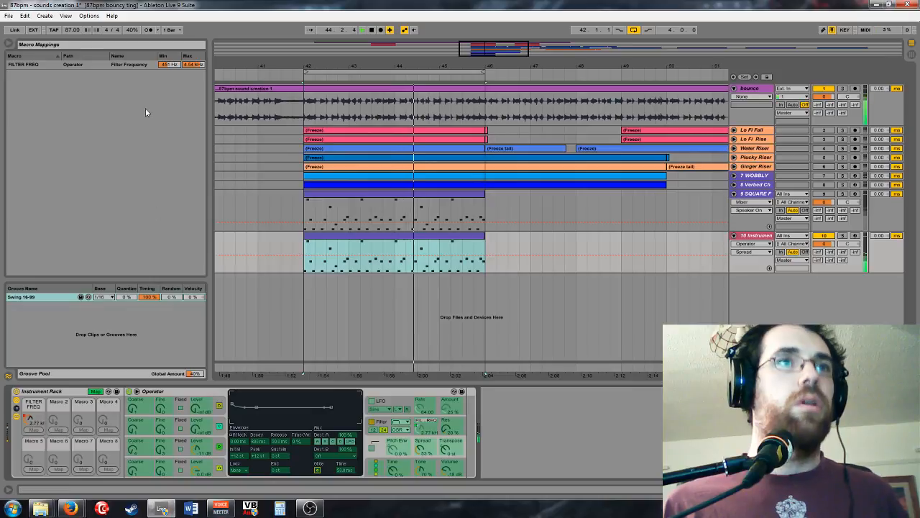
{"action": "left_click", "coordinate": [108, 63]}
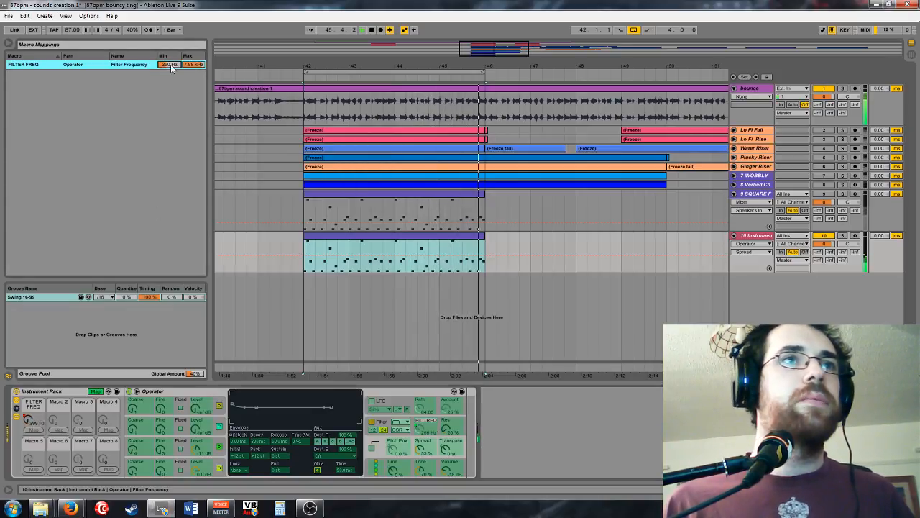
{"action": "left_click", "coordinate": [96, 391]}
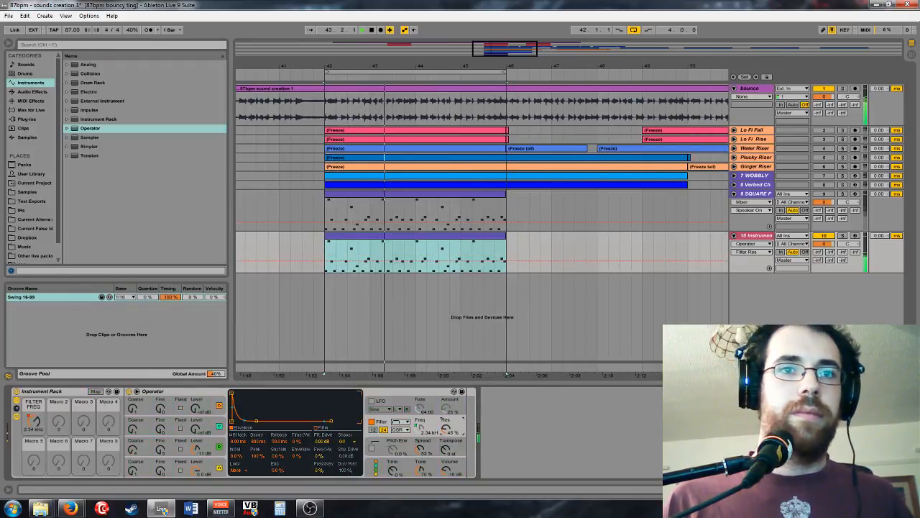
{"action": "left_click_drag", "start_coordinate": [33, 422], "coordinate": [30, 407]}
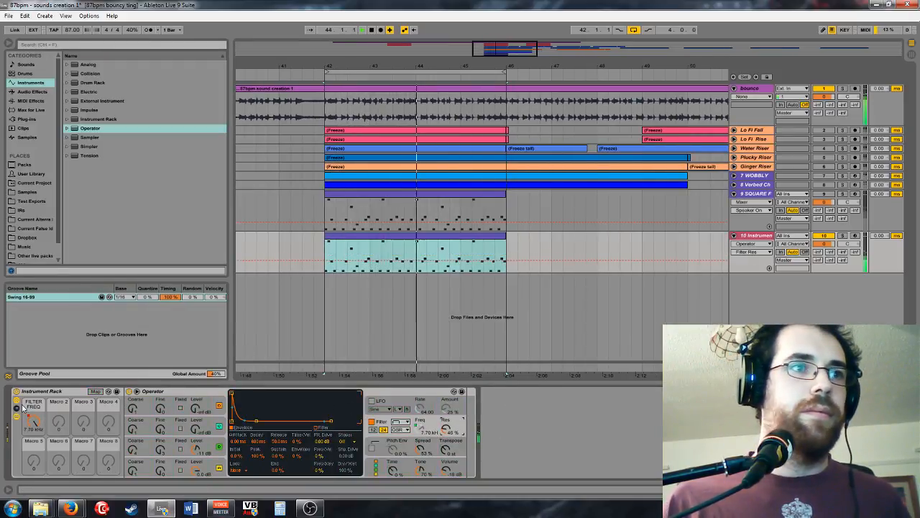
Step: Create a second chain in the Instrument Rack and load another Operator onto it
{"action": "left_click", "coordinate": [17, 408]}
{"action": "right_click", "coordinate": [147, 424]}
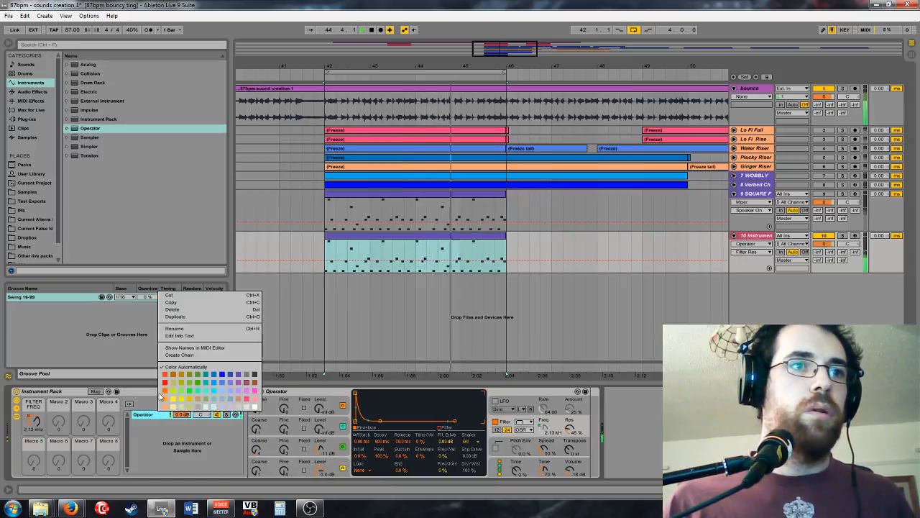
{"action": "left_click", "coordinate": [180, 293]}
{"action": "left_click", "coordinate": [153, 430]}
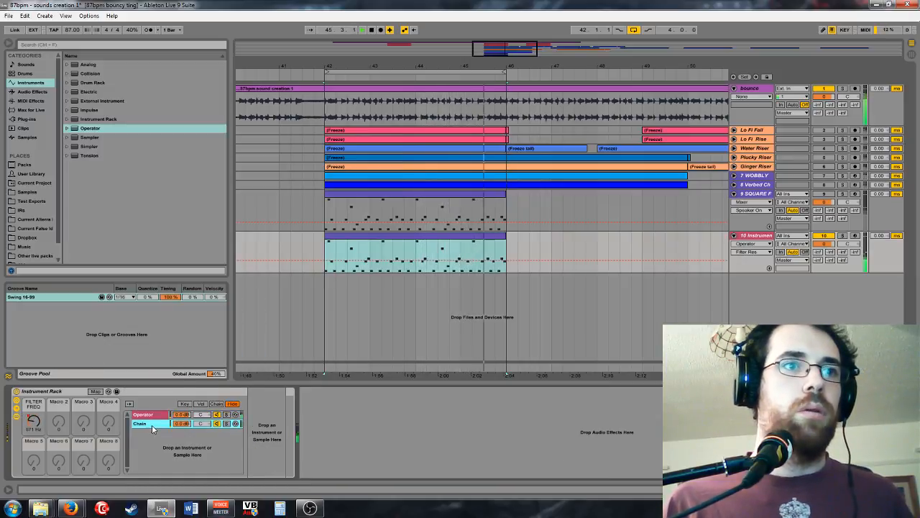
{"action": "double_click", "coordinate": [86, 128]}
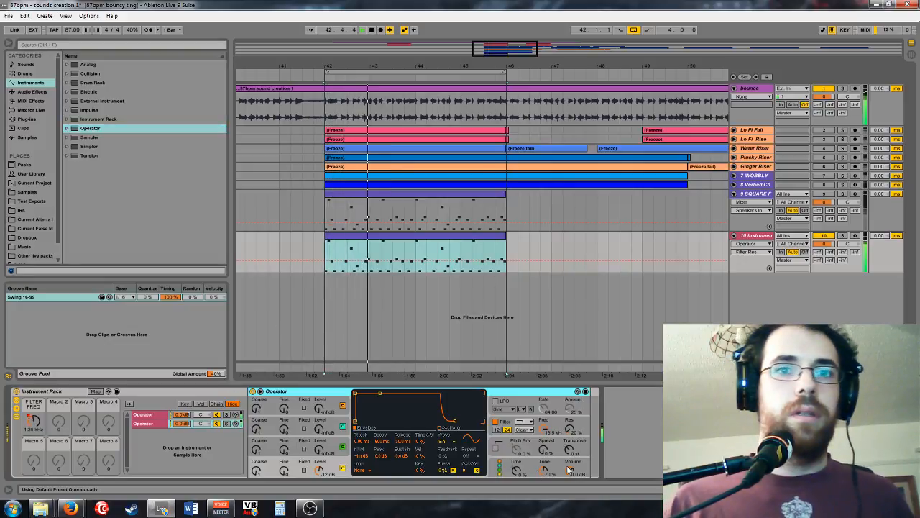
Step: Set the second Operator's volume to -24 dB with oscillator A's level at 0 dB
{"action": "left_click_drag", "start_coordinate": [319, 470], "coordinate": [319, 482]}
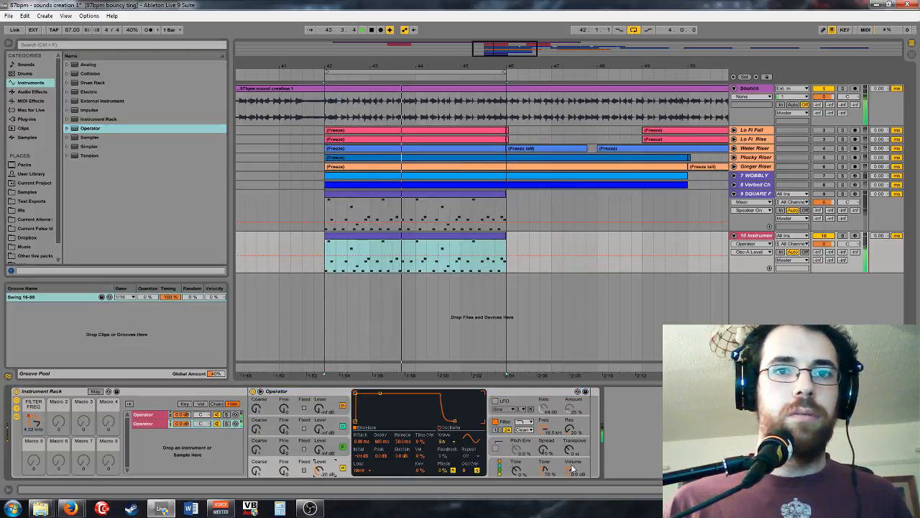
{"action": "left_click_drag", "start_coordinate": [569, 470], "coordinate": [569, 494]}
{"action": "left_click_drag", "start_coordinate": [319, 470], "coordinate": [319, 453]}
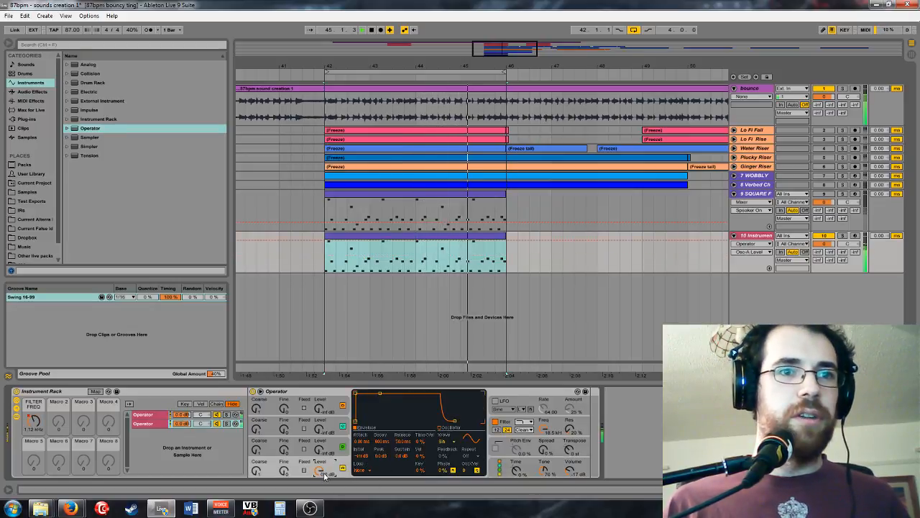
{"action": "left_click_drag", "start_coordinate": [584, 476], "coordinate": [584, 482]}
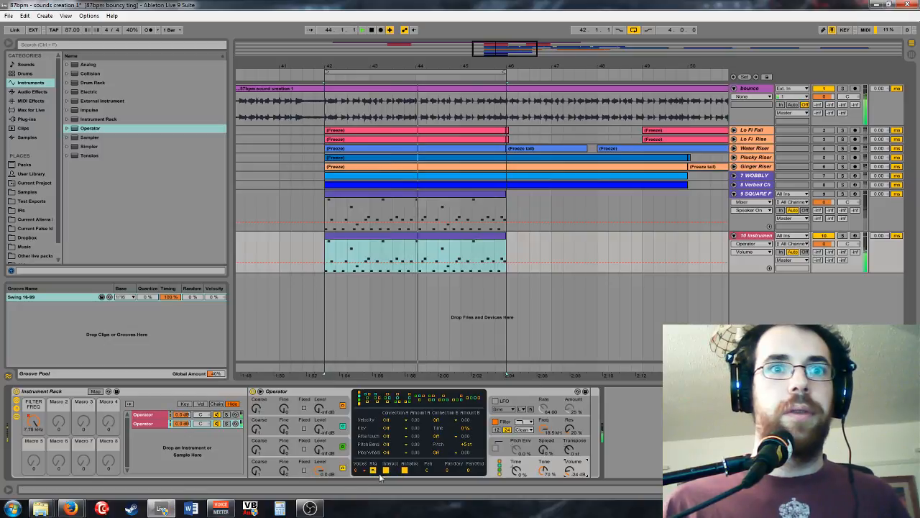
Step: Set the second Operator's oscillator A to Square 16 and lower its filter to about 161 Hz with a shorter filter envelope decay
{"action": "left_click", "coordinate": [341, 470]}
{"action": "left_click", "coordinate": [445, 434]}
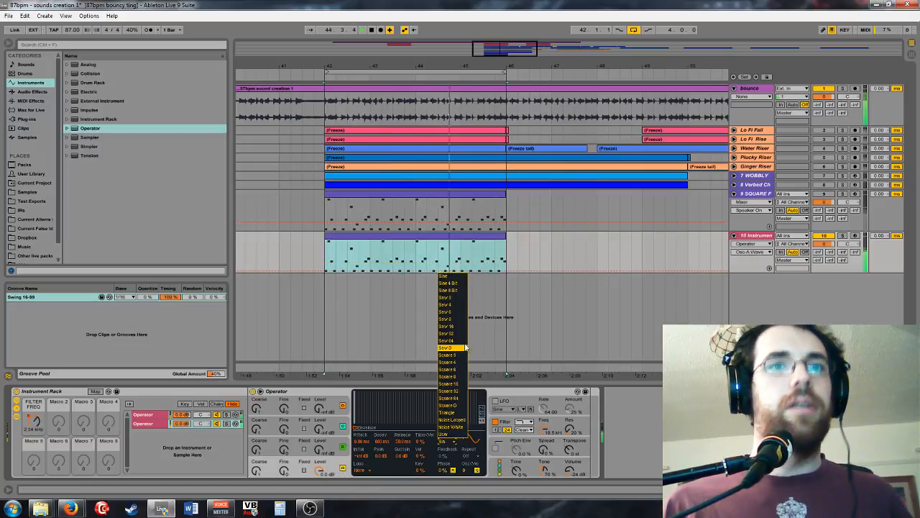
{"action": "left_click", "coordinate": [461, 387]}
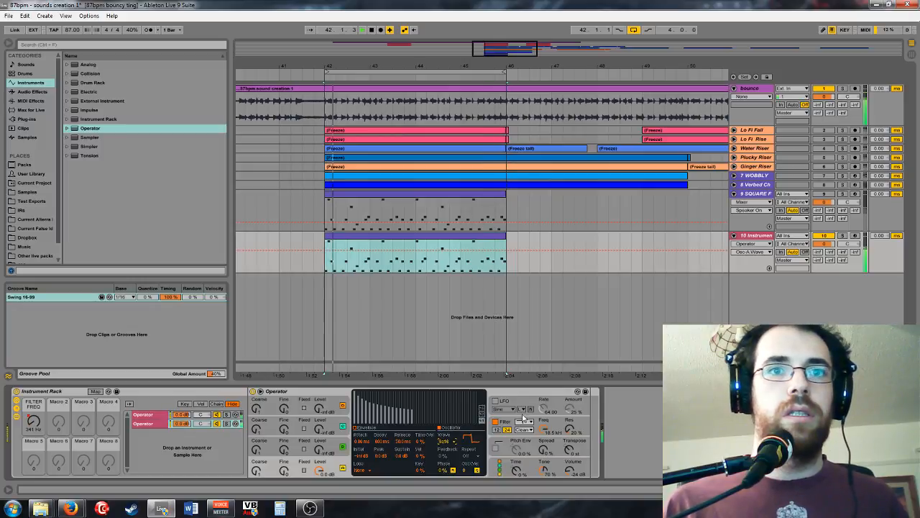
{"action": "mouse_move", "coordinate": [544, 427]}
{"action": "left_mouse_down"}
{"action": "mouse_move", "coordinate": [543, 416]}
{"action": "mouse_move", "coordinate": [542, 435]}
{"action": "left_mouse_up"}
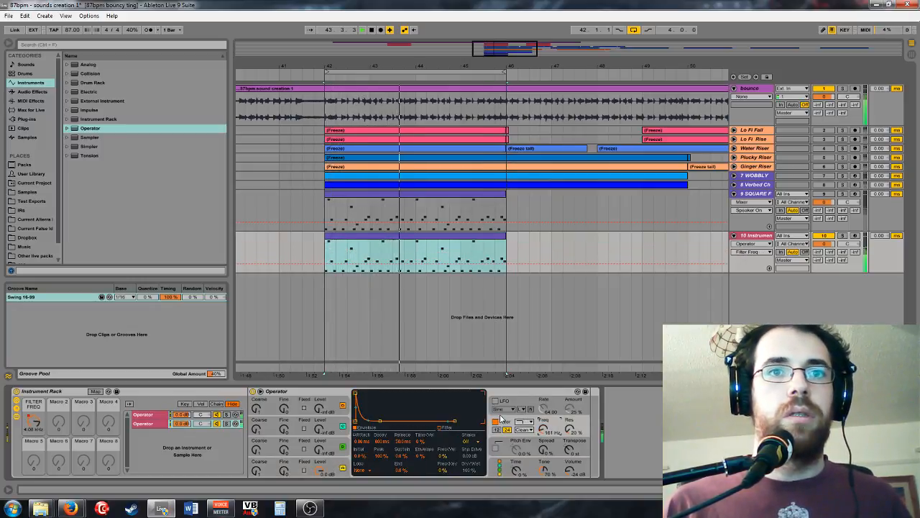
{"action": "left_click_drag", "start_coordinate": [421, 455], "coordinate": [406, 444]}
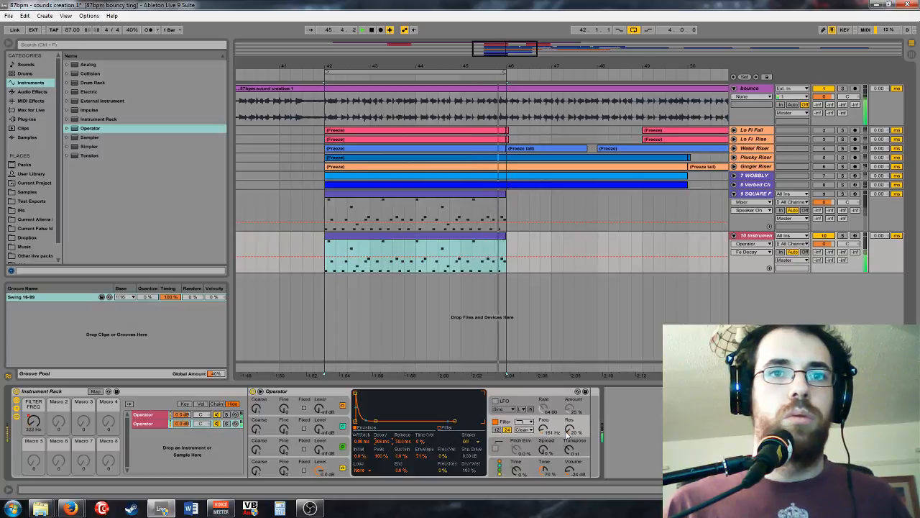
Step: Set the second Operator's filter resonance to 0% and change its oscillator B waveform to Saw 8
{"action": "left_click_drag", "start_coordinate": [569, 430], "coordinate": [558, 437]}
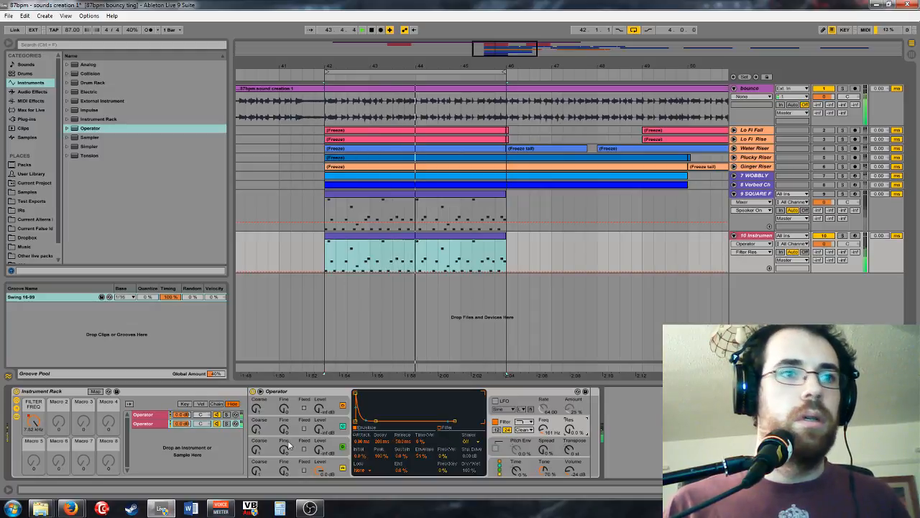
{"action": "left_click", "coordinate": [152, 417]}
{"action": "left_click", "coordinate": [345, 446]}
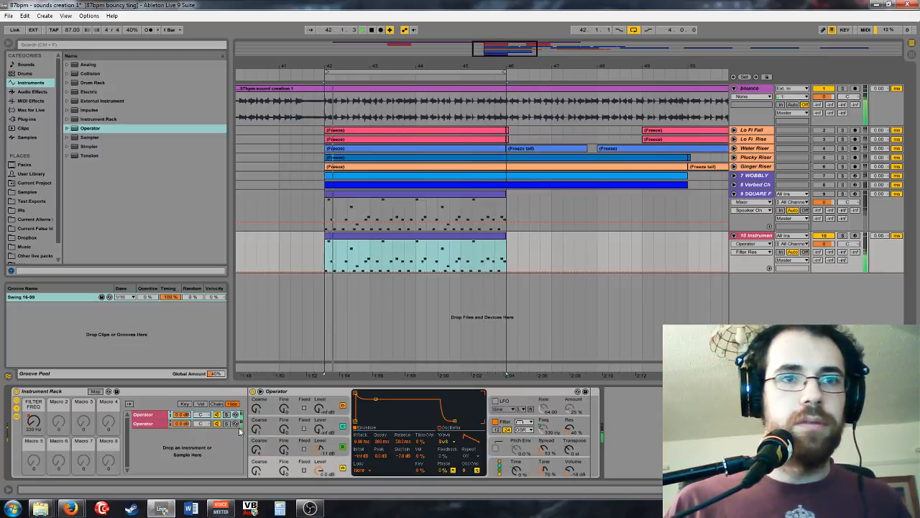
{"action": "left_click", "coordinate": [148, 415]}
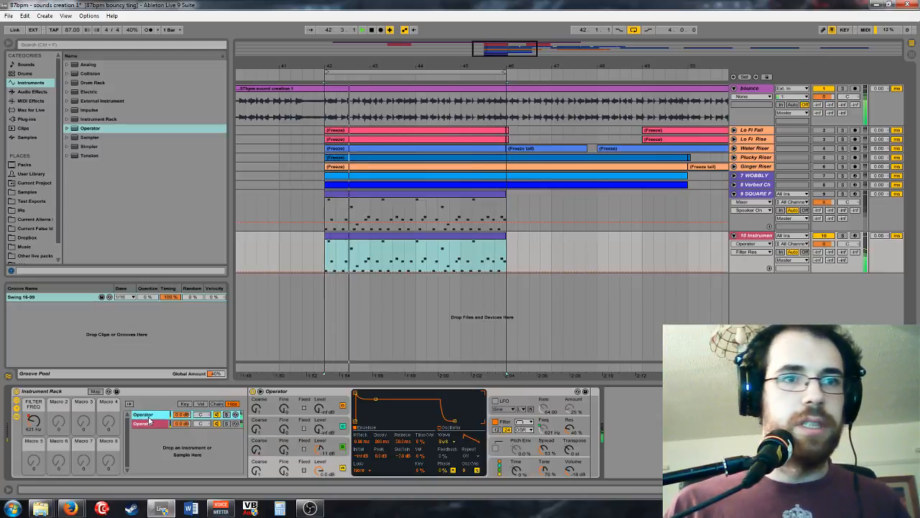
{"action": "left_click", "coordinate": [345, 446]}
{"action": "left_click", "coordinate": [445, 440]}
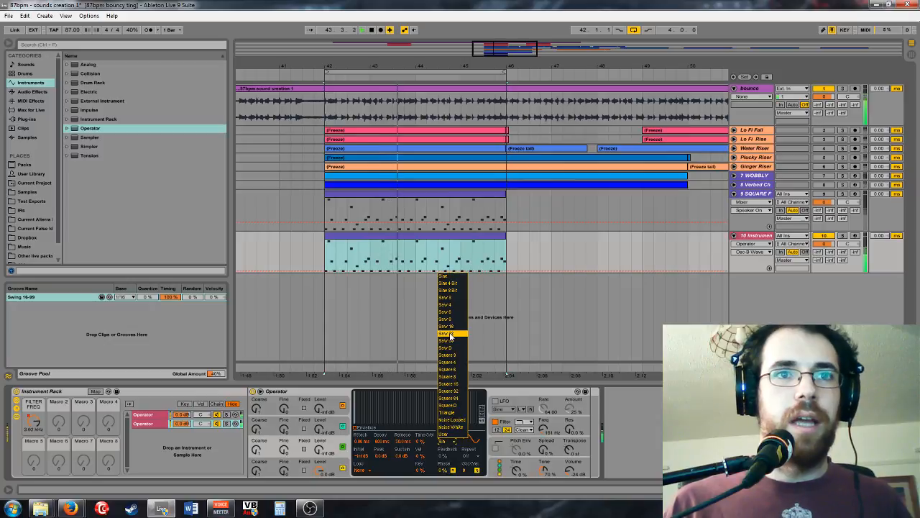
{"action": "left_click", "coordinate": [451, 317]}
{"action": "left_click", "coordinate": [444, 440]}
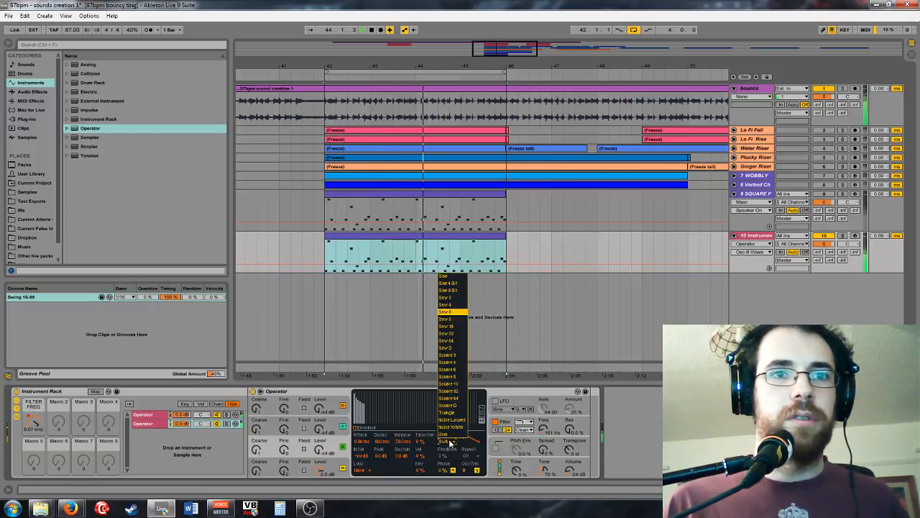
{"action": "left_click", "coordinate": [451, 319]}
Step: Raise the second Operator's oscillator C to about -17 dB with coarse 12, and bring oscillator B to about -18 dB with a higher coarse tuning
{"action": "left_click", "coordinate": [341, 426]}
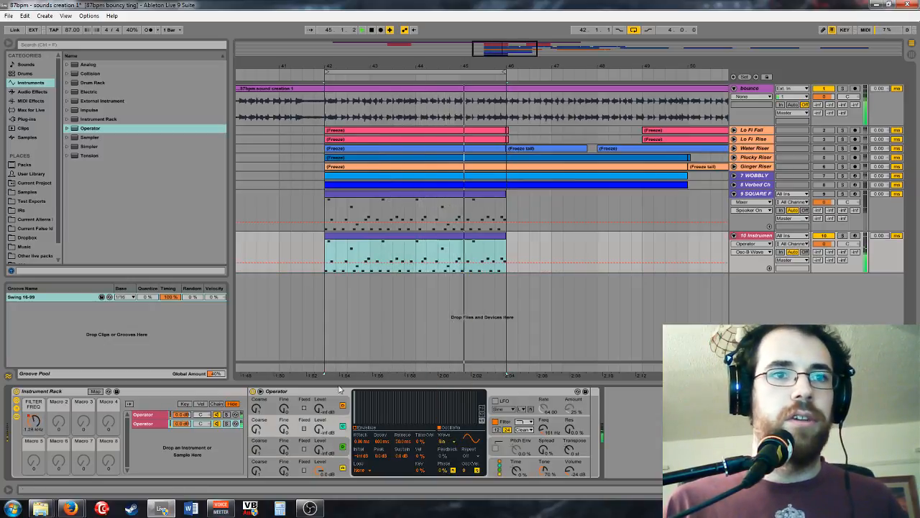
{"action": "left_click_drag", "start_coordinate": [319, 429], "coordinate": [319, 452]}
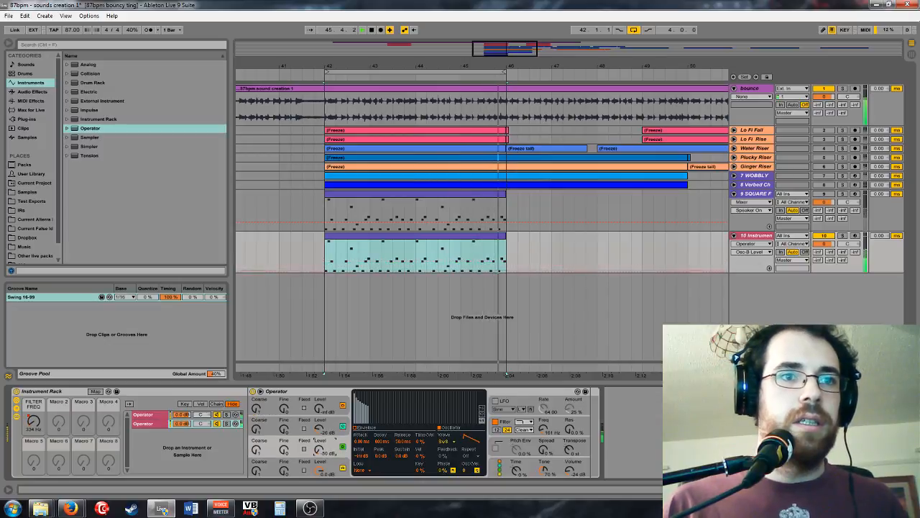
{"action": "left_click", "coordinate": [267, 446]}
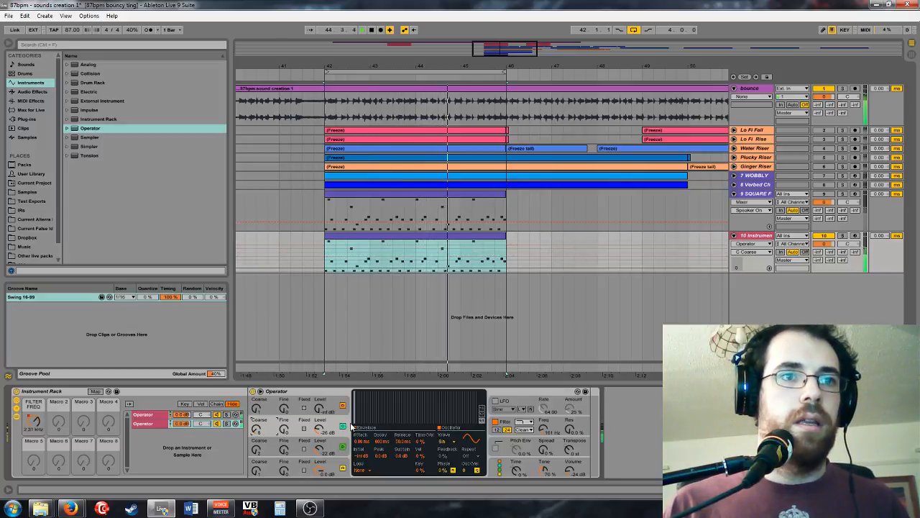
{"action": "left_click", "coordinate": [274, 450]}
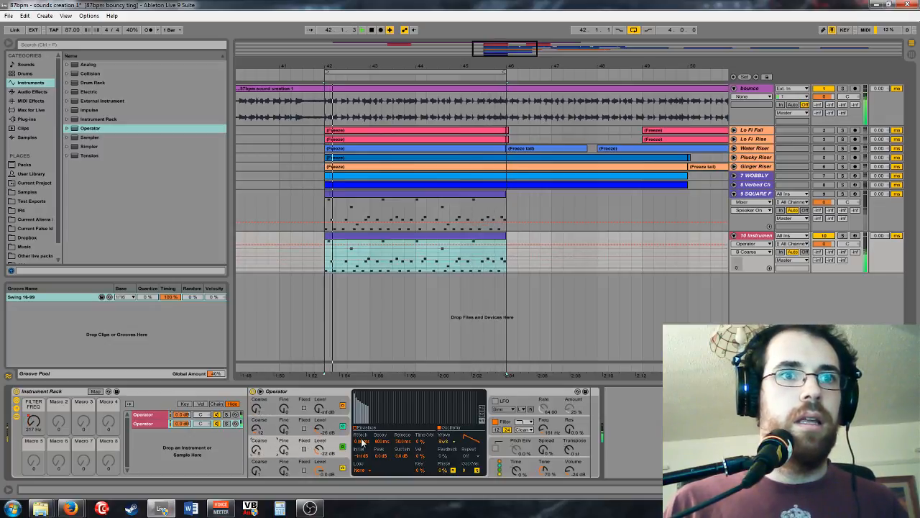
{"action": "left_click", "coordinate": [321, 428]}
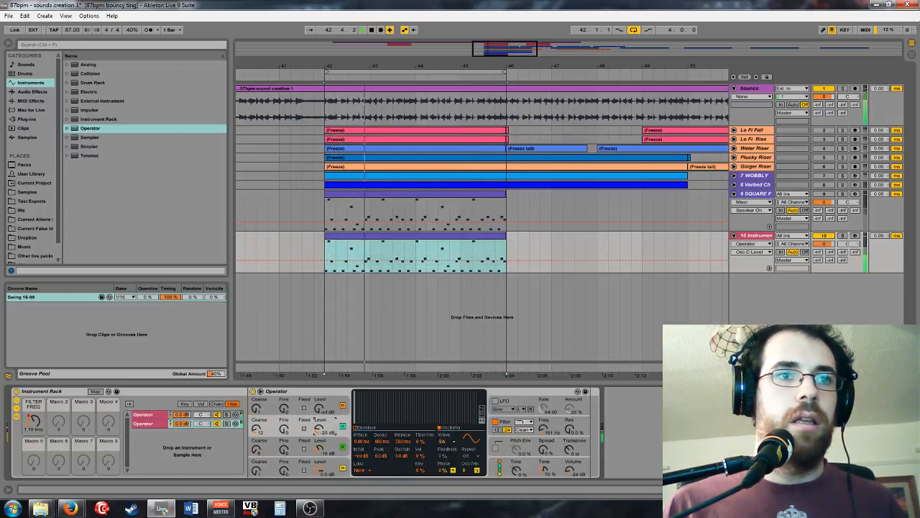
Step: Lower the first chain's volume to about -6 dB and map the second Operator's filter frequency to the FILTER FREQ macro
{"action": "left_click", "coordinate": [181, 414]}
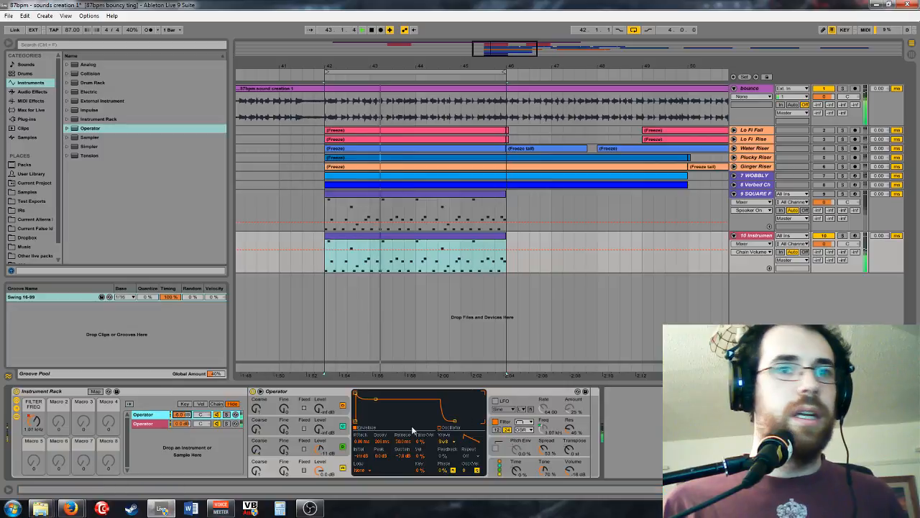
{"action": "left_click", "coordinate": [155, 424]}
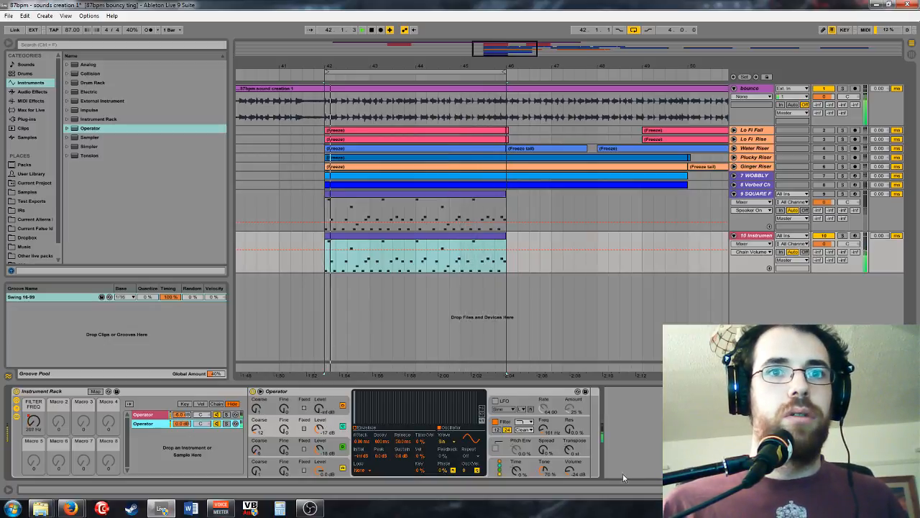
{"action": "left_click", "coordinate": [516, 424]}
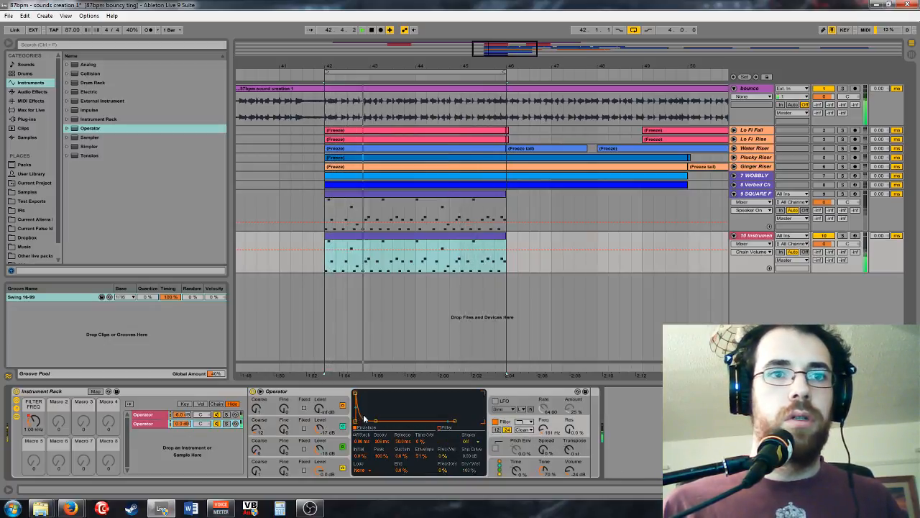
{"action": "right_click", "coordinate": [546, 429]}
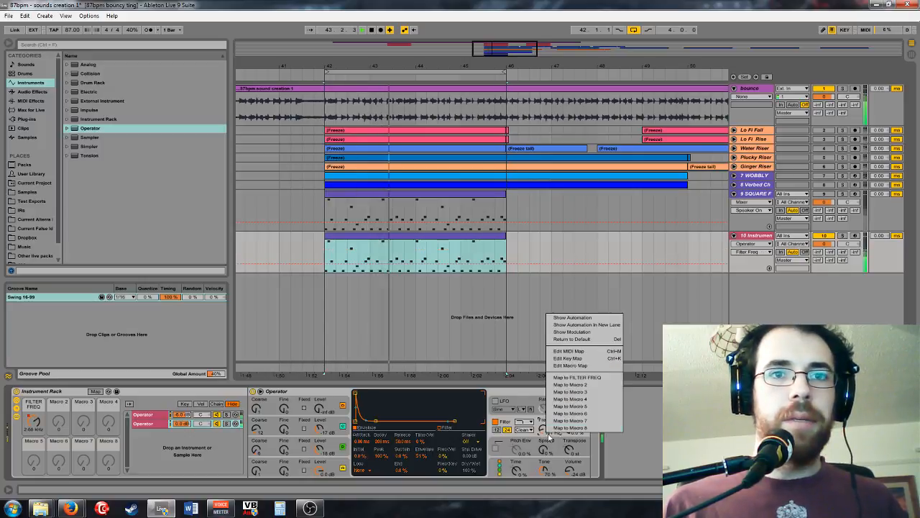
{"action": "left_click", "coordinate": [573, 378]}
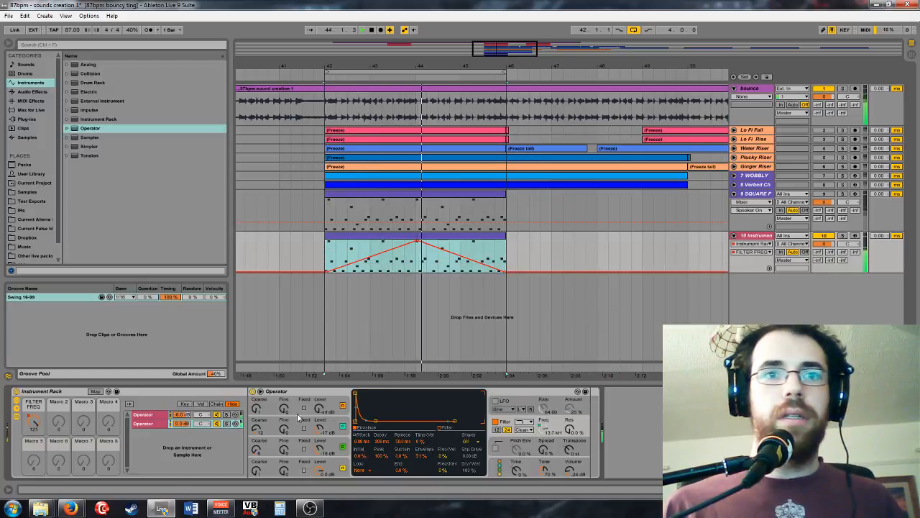
Step: Limit the second Operator's FILTER FREQ macro mapping to a range of about 190 Hz to 1.06 kHz
{"action": "left_click", "coordinate": [99, 391]}
{"action": "left_click", "coordinate": [98, 391]}
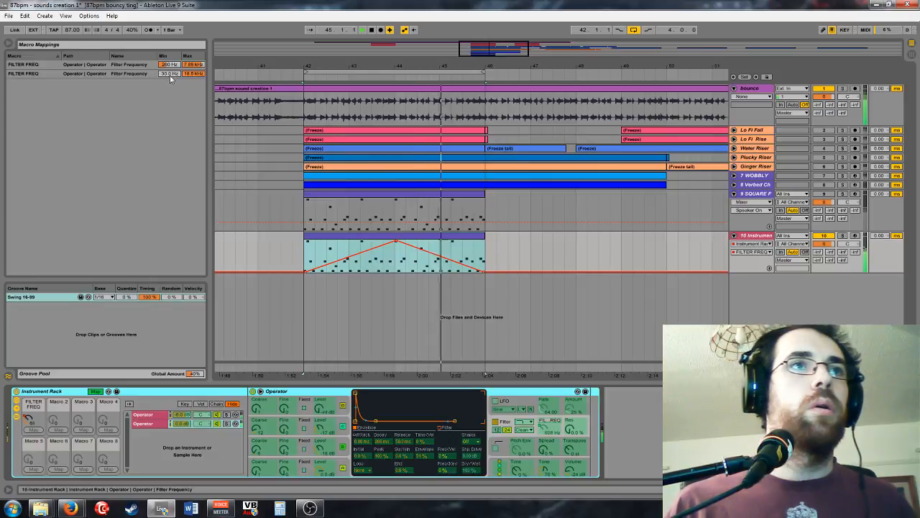
{"action": "left_click_drag", "start_coordinate": [170, 74], "coordinate": [192, 122]}
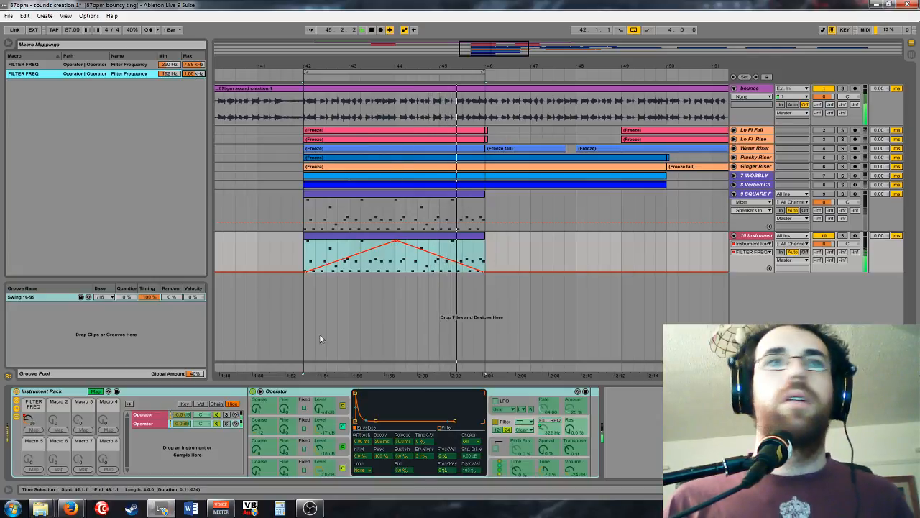
{"action": "left_click", "coordinate": [97, 391]}
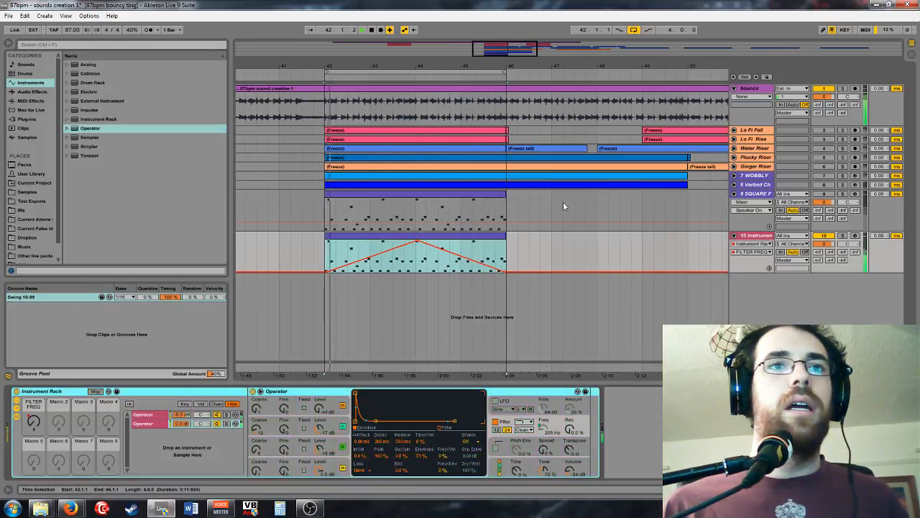
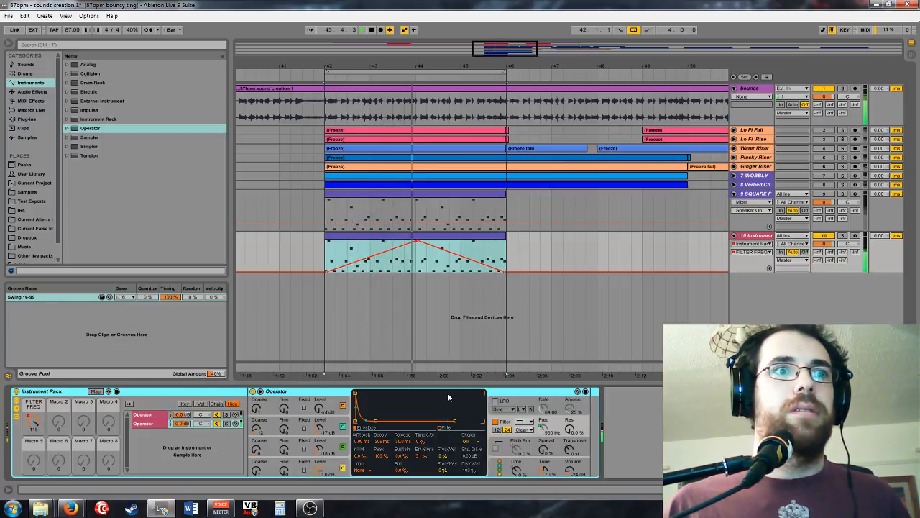
Step: Add an Auto Pan effect after the Operator in the rack's first chain
{"action": "left_click", "coordinate": [142, 415]}
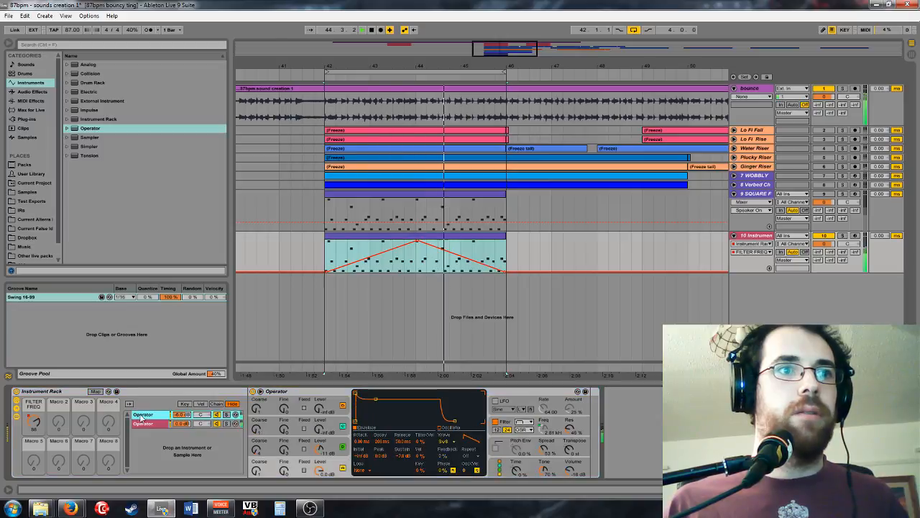
{"action": "left_click", "coordinate": [45, 92]}
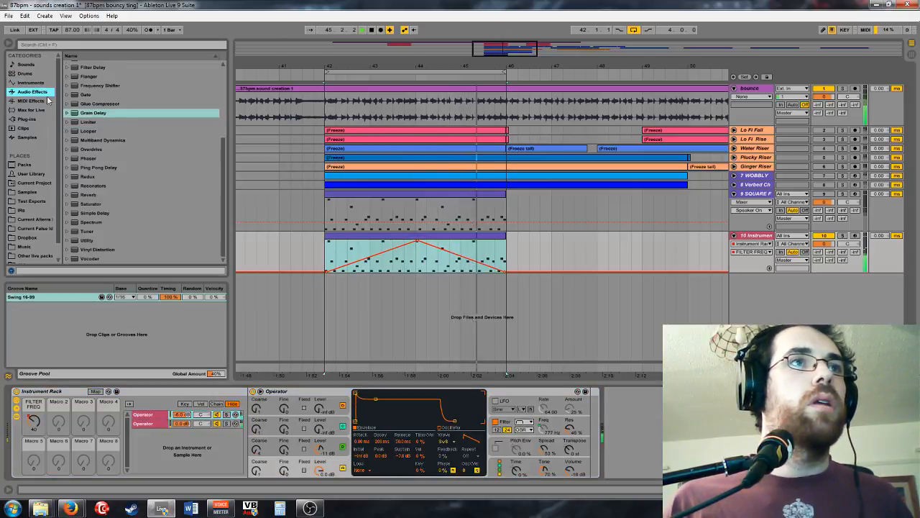
{"action": "scroll", "coordinate": [111, 120], "scroll_direction": "up", "scroll_amount": 5}
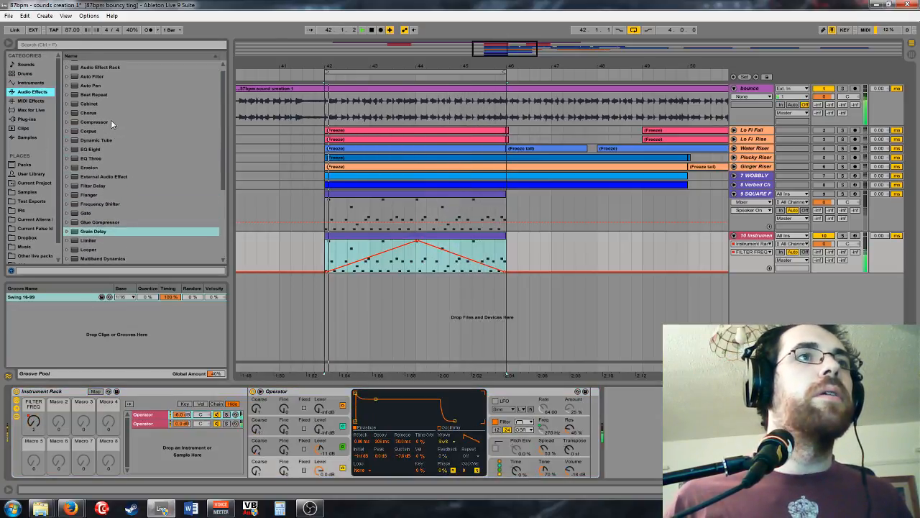
{"action": "scroll", "coordinate": [111, 119], "scroll_direction": "up", "scroll_amount": 1}
{"action": "left_click", "coordinate": [91, 92]}
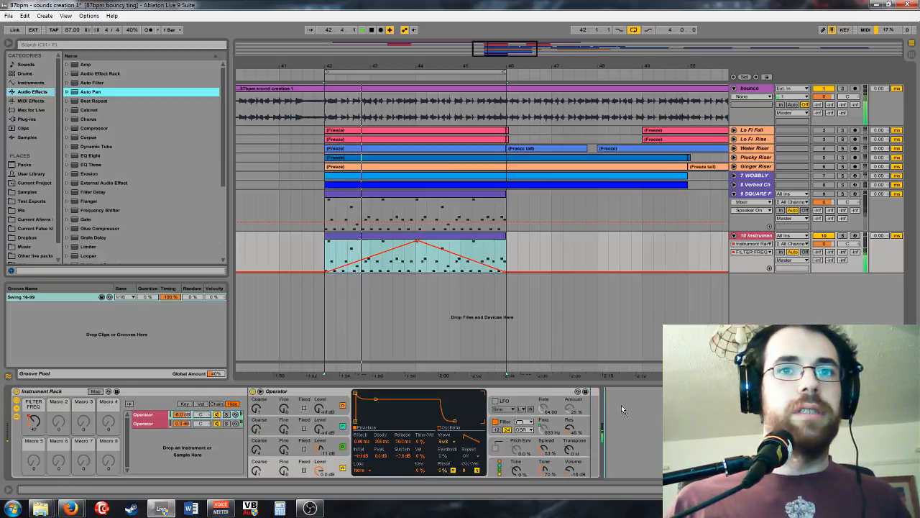
{"action": "left_click_drag", "start_coordinate": [623, 411], "coordinate": [622, 411]}
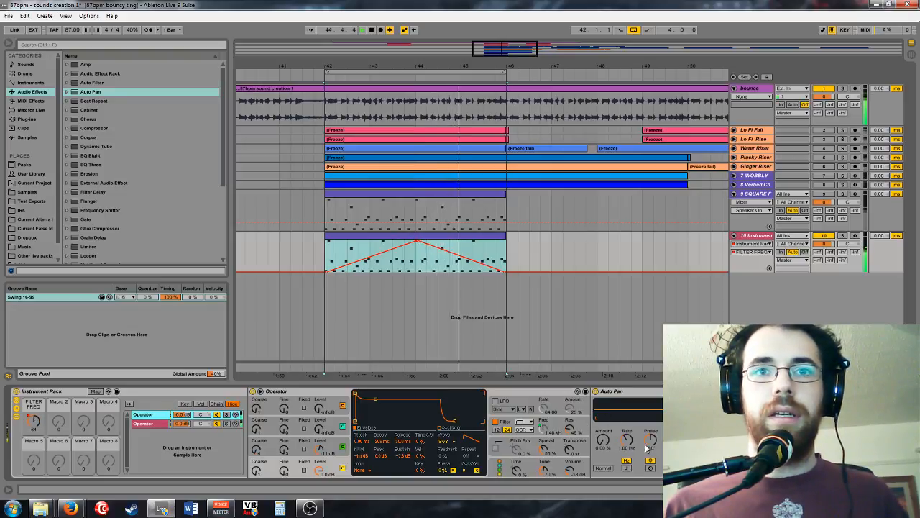
Step: Sync the Auto Pan rate to the tempo at 3/4 and raise its amount to about 45%
{"action": "left_click", "coordinate": [615, 447]}
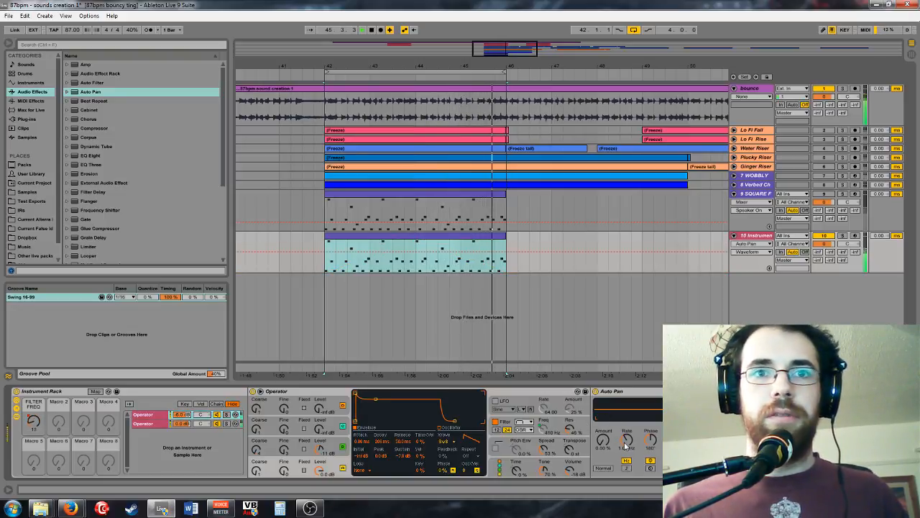
{"action": "left_click", "coordinate": [625, 460]}
{"action": "left_click_drag", "start_coordinate": [624, 453], "coordinate": [624, 438]}
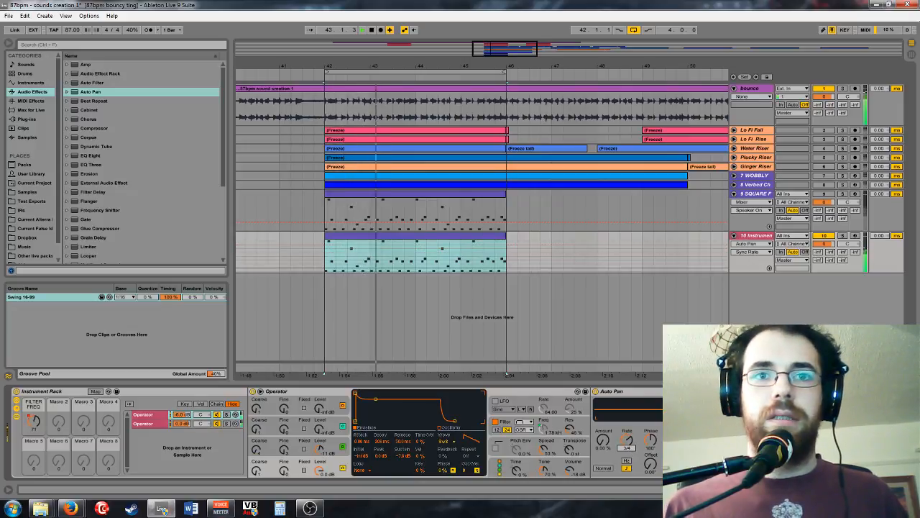
{"action": "left_click_drag", "start_coordinate": [602, 441], "coordinate": [601, 432]}
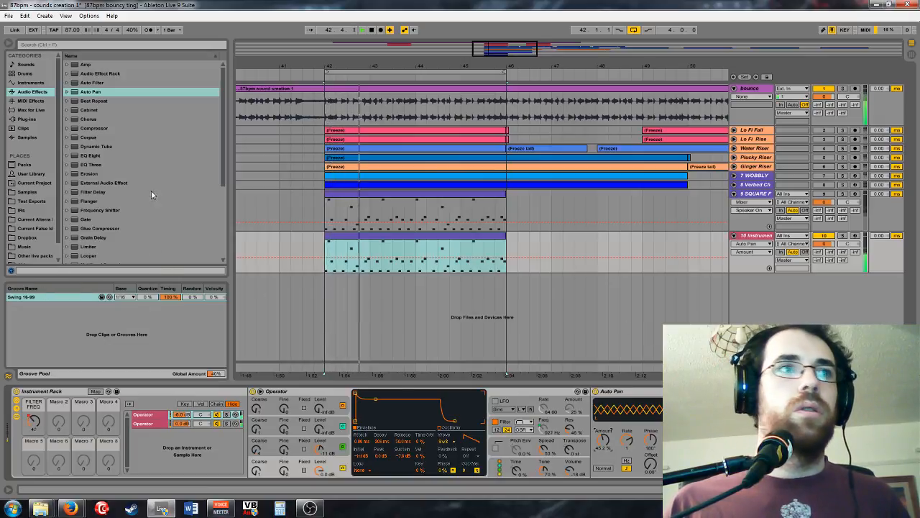
Step: Rename the Instrument Rack SQSAW FM PLUCK and save it in the Synth folder under 87BPM in the User Library
{"action": "left_click", "coordinate": [70, 396]}
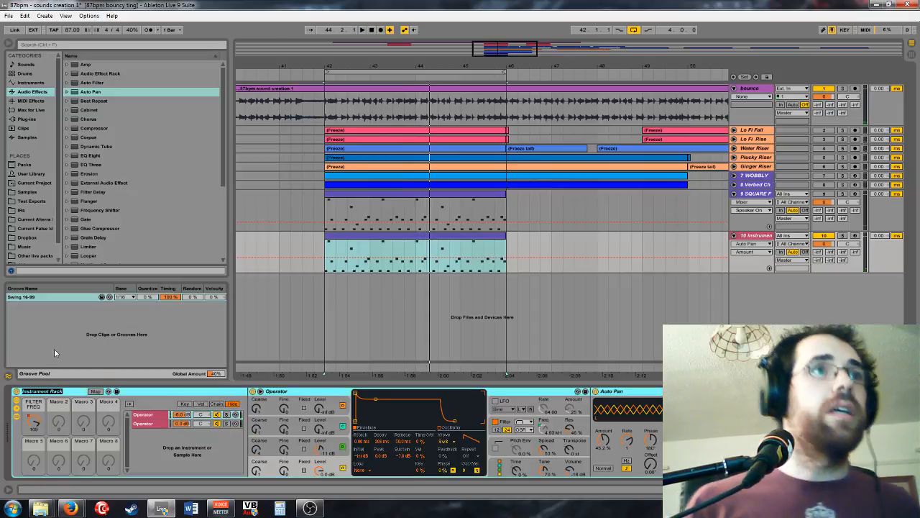
{"action": "left_click", "coordinate": [29, 165]}
{"action": "scroll", "coordinate": [143, 190], "scroll_direction": "up", "scroll_amount": 3}
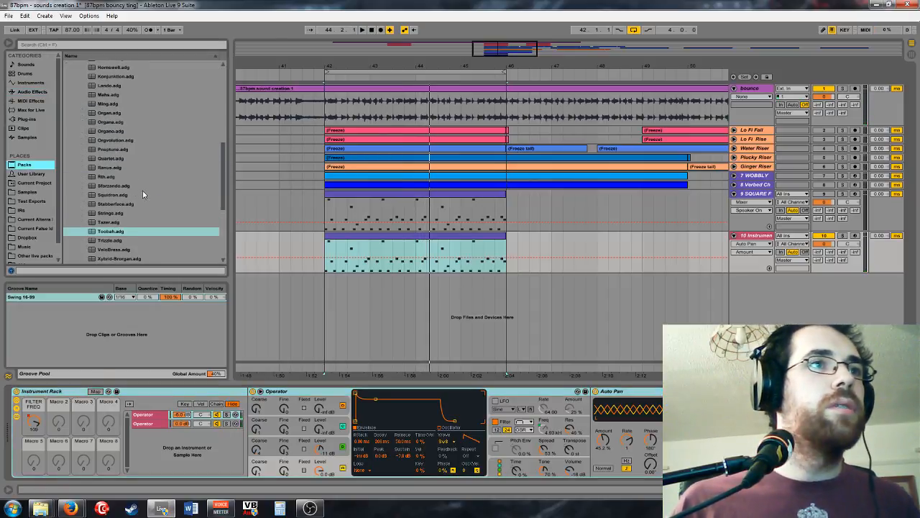
{"action": "left_click", "coordinate": [32, 173]}
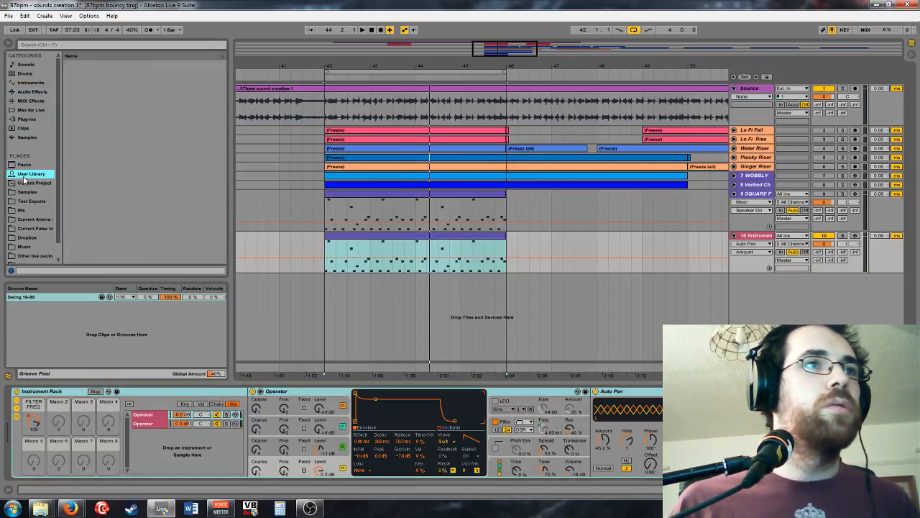
{"action": "left_click", "coordinate": [61, 395]}
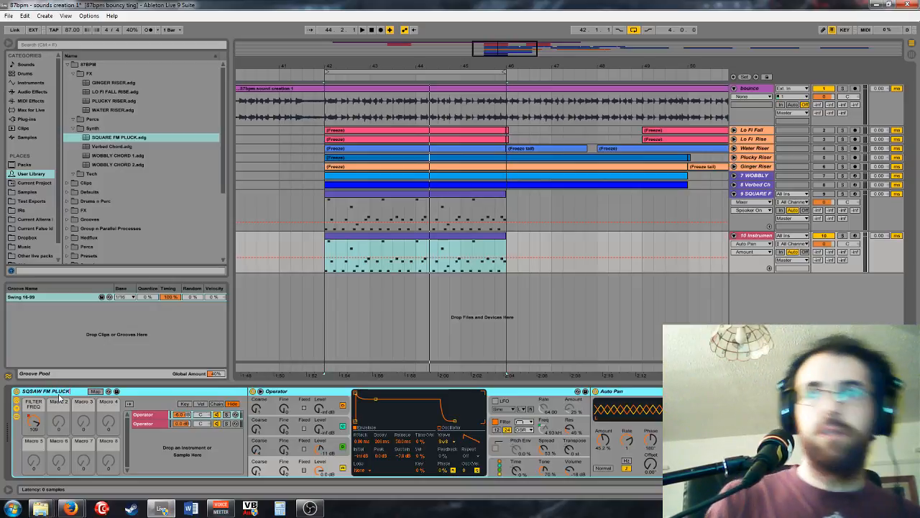
{"action": "left_click_drag", "start_coordinate": [72, 394], "coordinate": [99, 157]}
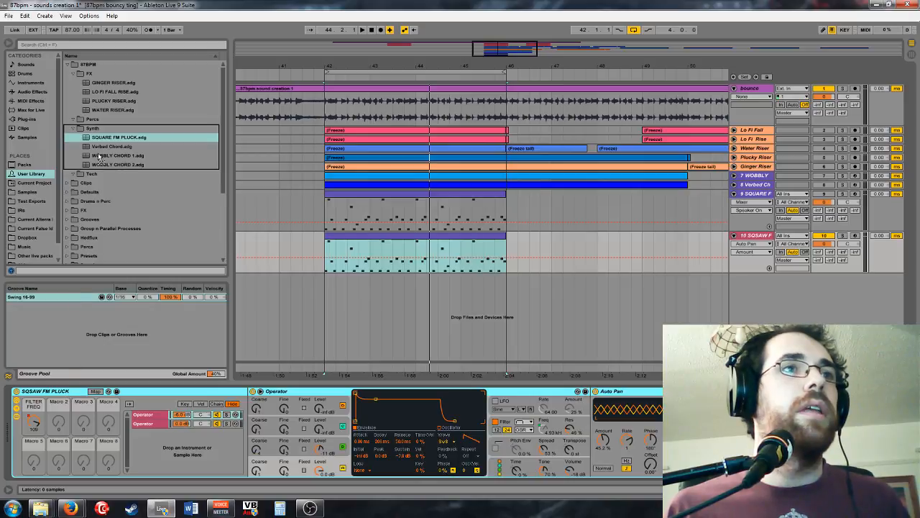
{"action": "left_click_drag", "start_coordinate": [166, 146], "coordinate": [167, 146]}
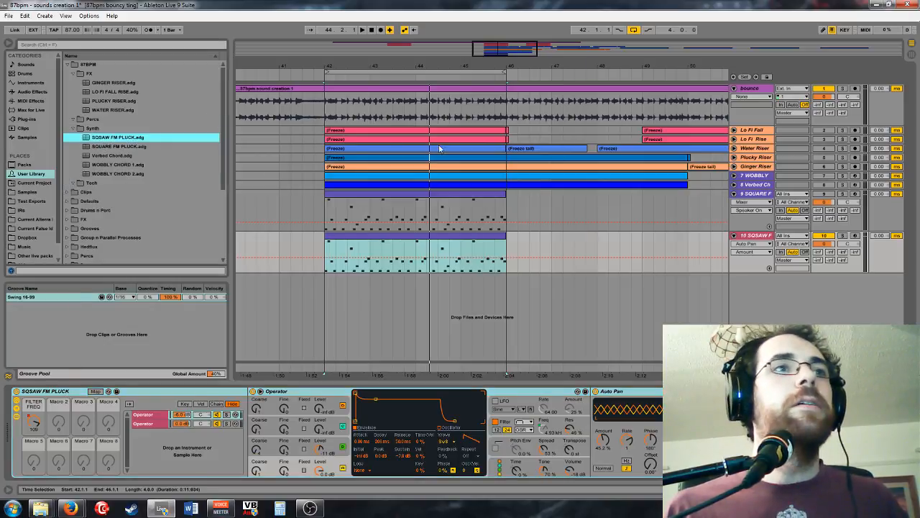
Step: Deactivate the SQSAW FM PLUCK track and fold the SQUARE FM PLUCK track
{"action": "left_click", "coordinate": [752, 198]}
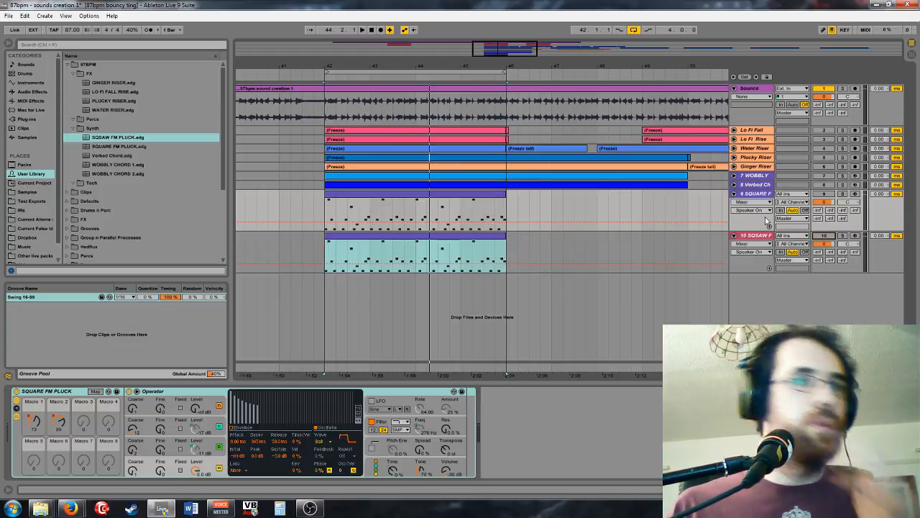
{"action": "left_click", "coordinate": [734, 194]}
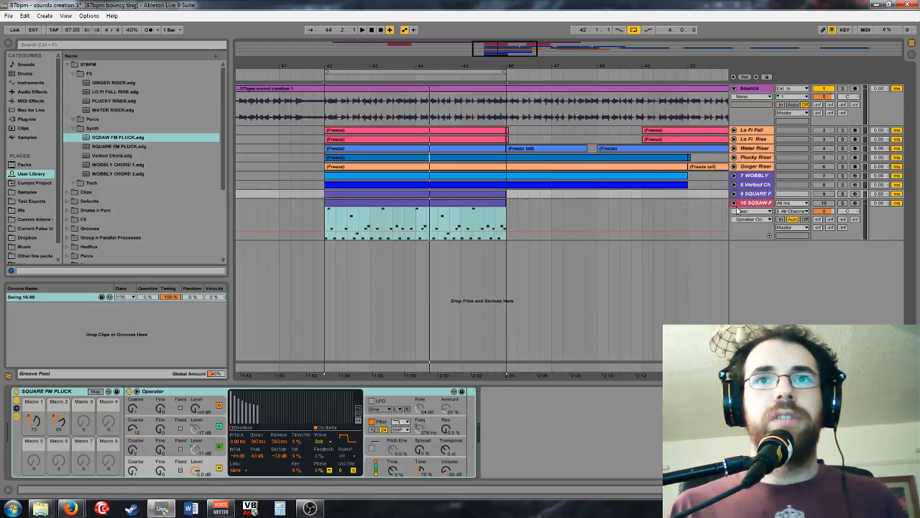
Step: Duplicate the SQSAW FM PLUCK track and delete the Instrument Rack from the copy, keeping its MIDI clip
{"action": "left_click", "coordinate": [734, 203]}
{"action": "left_click", "coordinate": [733, 203]}
{"action": "left_click", "coordinate": [437, 210]}
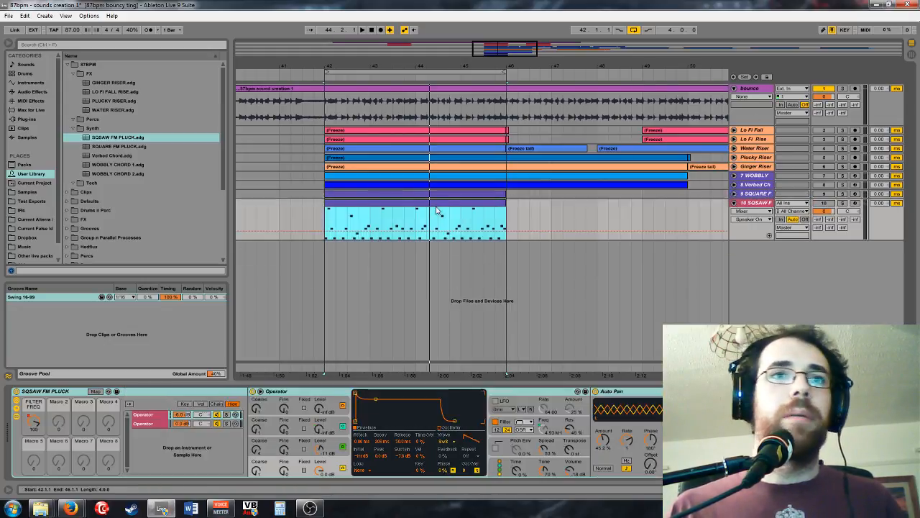
{"action": "right_click", "coordinate": [765, 207]}
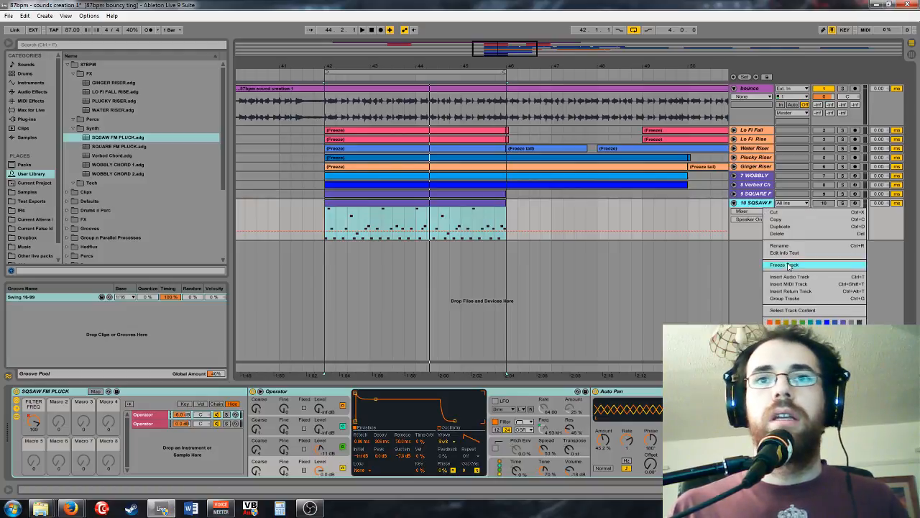
{"action": "left_click", "coordinate": [783, 227]}
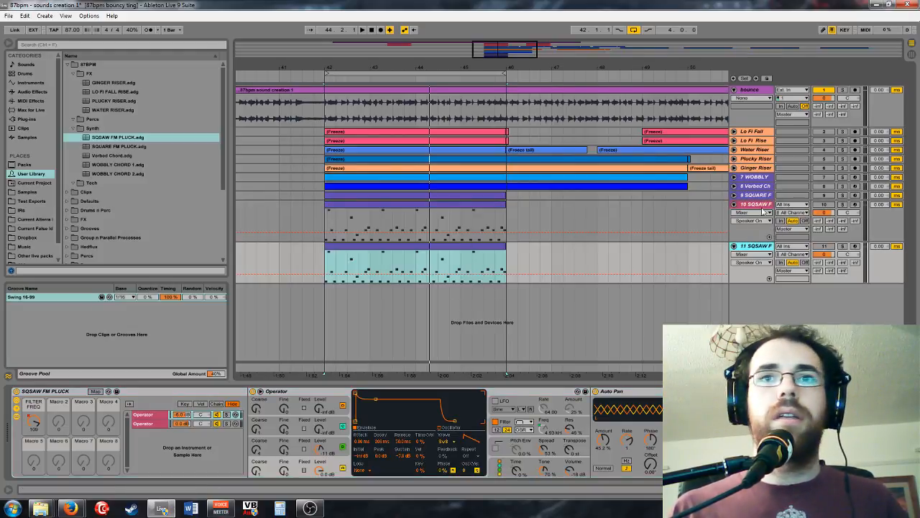
{"action": "left_click", "coordinate": [188, 388]}
{"action": "key", "text": "ctrl+a"}
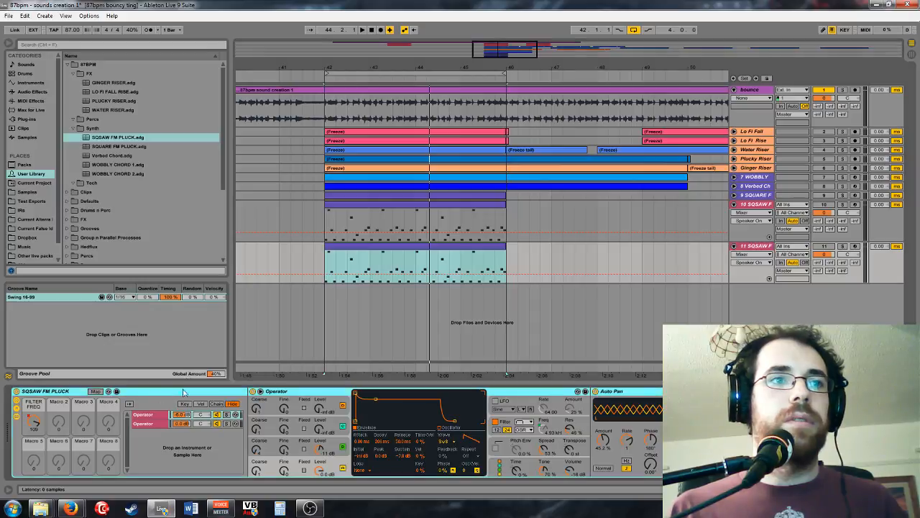
{"action": "key", "text": "Delete"}
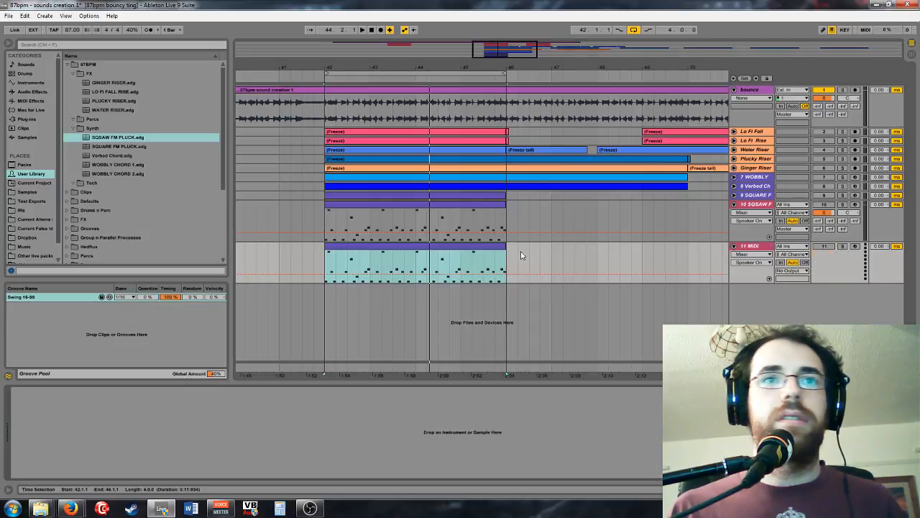
Step: Load a default Operator onto the duplicated track and lower its volume to -18 dB
{"action": "left_click", "coordinate": [32, 83]}
{"action": "left_click", "coordinate": [86, 129]}
{"action": "left_click_drag", "start_coordinate": [90, 132], "coordinate": [114, 404]}
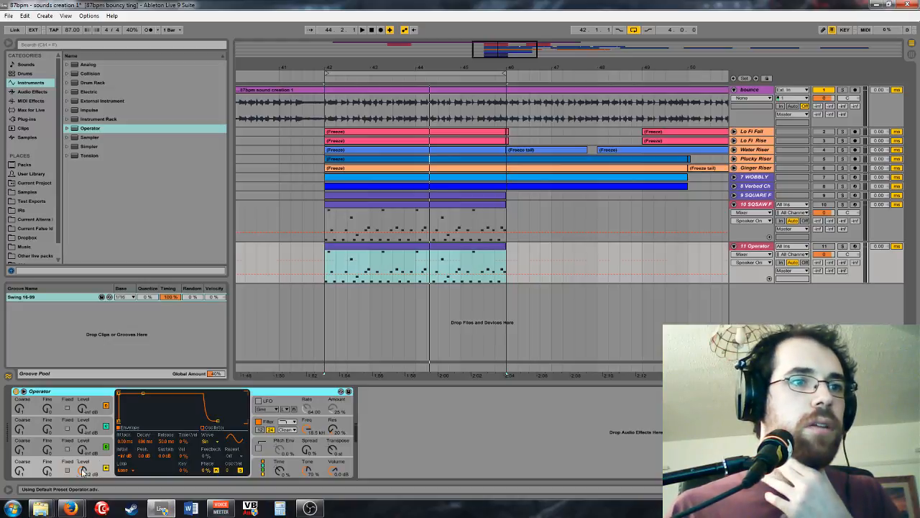
{"action": "left_click_drag", "start_coordinate": [335, 471], "coordinate": [335, 483]}
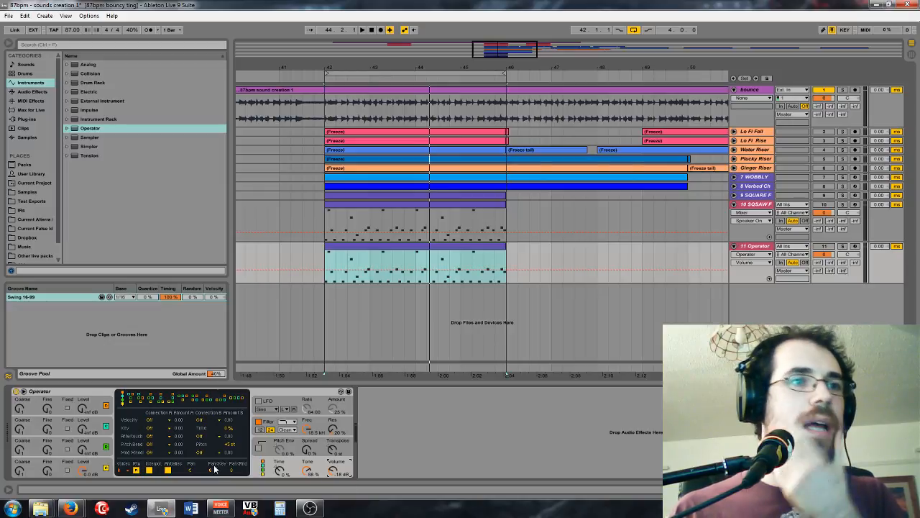
Step: Enable Operator's pitch envelope with +24 st initial and peak and a short decay, then activate the track during playback
{"action": "left_click", "coordinate": [257, 443]}
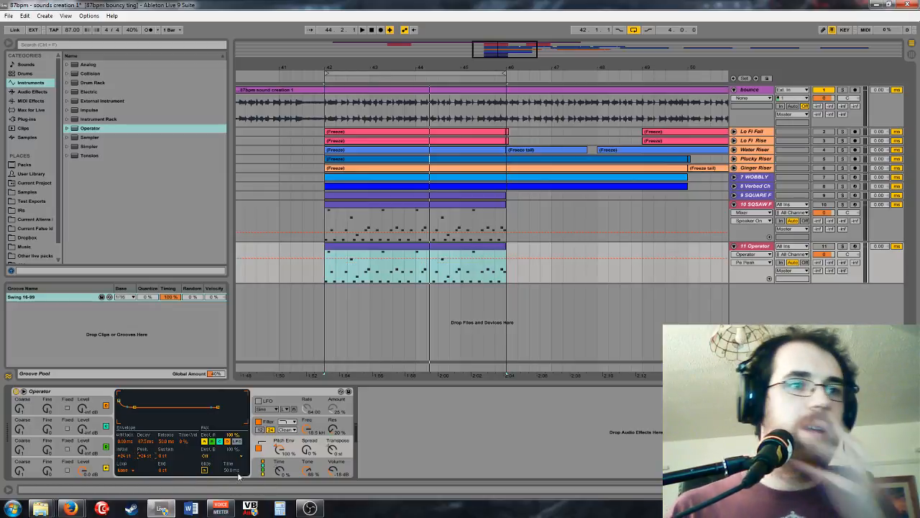
{"action": "key", "text": "space"}
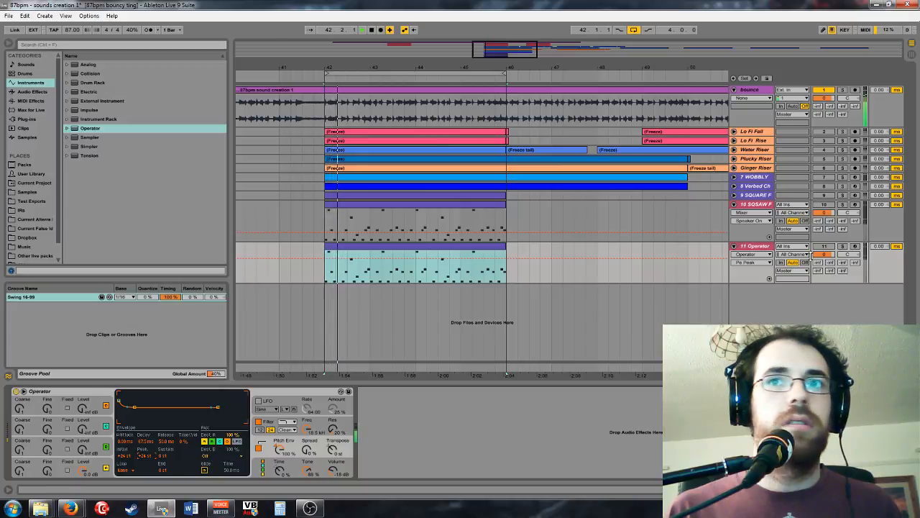
{"action": "left_click", "coordinate": [824, 246]}
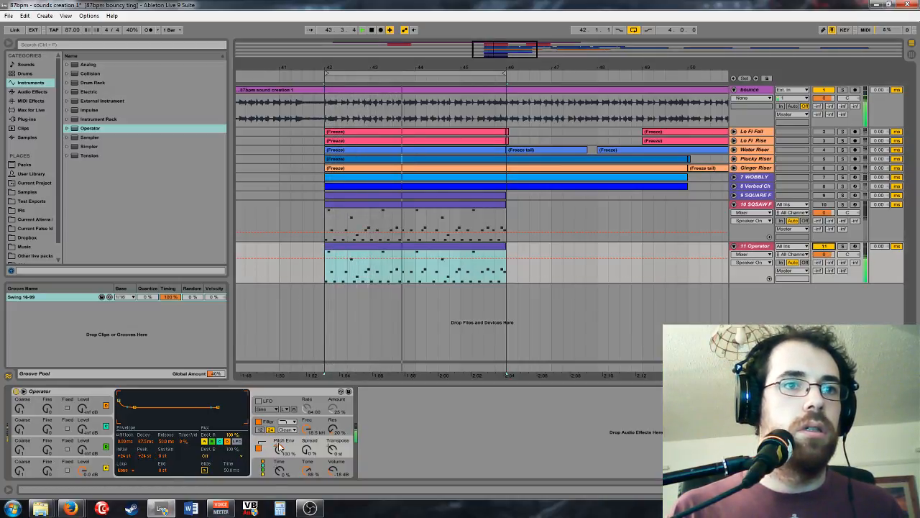
{"action": "left_click_drag", "start_coordinate": [146, 441], "coordinate": [147, 480]}
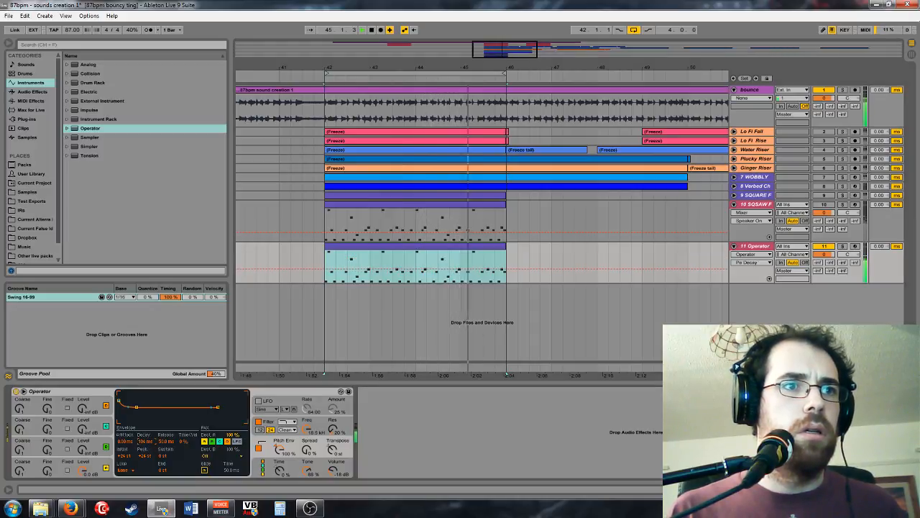
Step: Raise oscillator B's level to -18 dB, increase its coarse tuning, and give it a short decay with -inf dB sustain
{"action": "left_click_drag", "start_coordinate": [84, 453], "coordinate": [84, 440]}
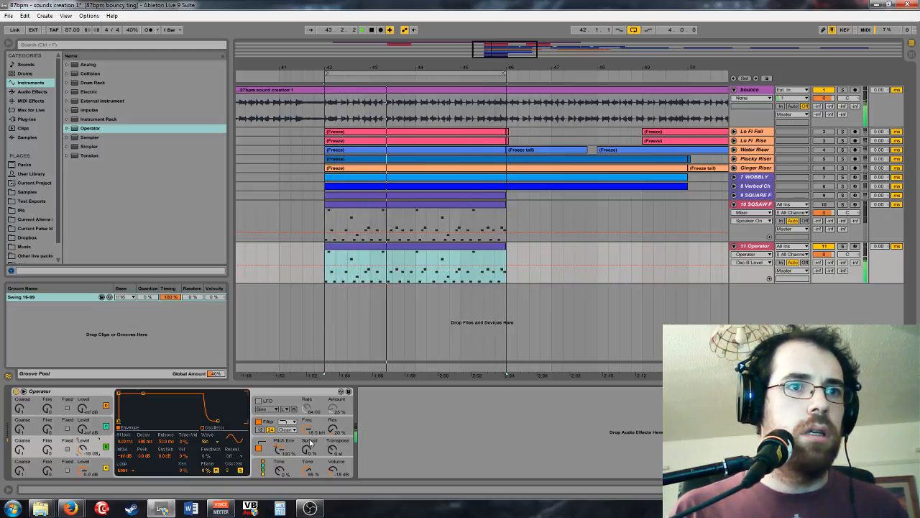
{"action": "left_click", "coordinate": [19, 450]}
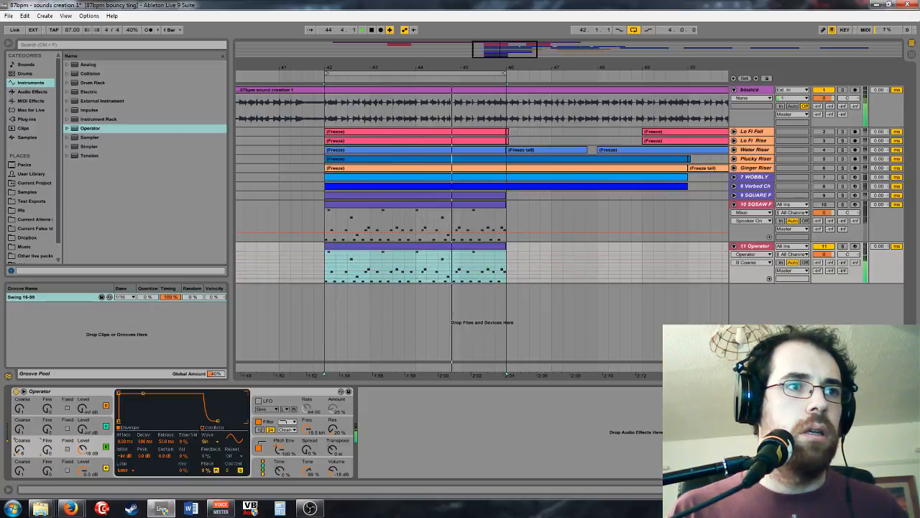
{"action": "left_click", "coordinate": [47, 451]}
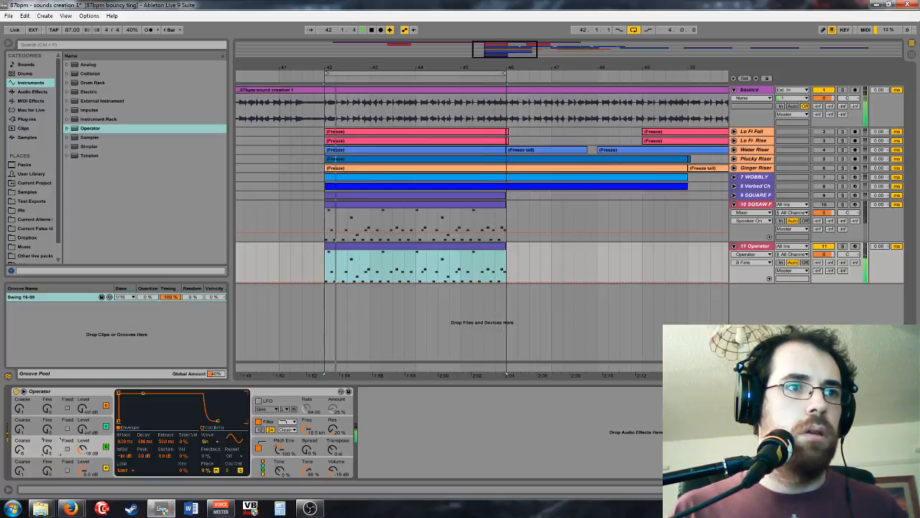
{"action": "left_click", "coordinate": [158, 440]}
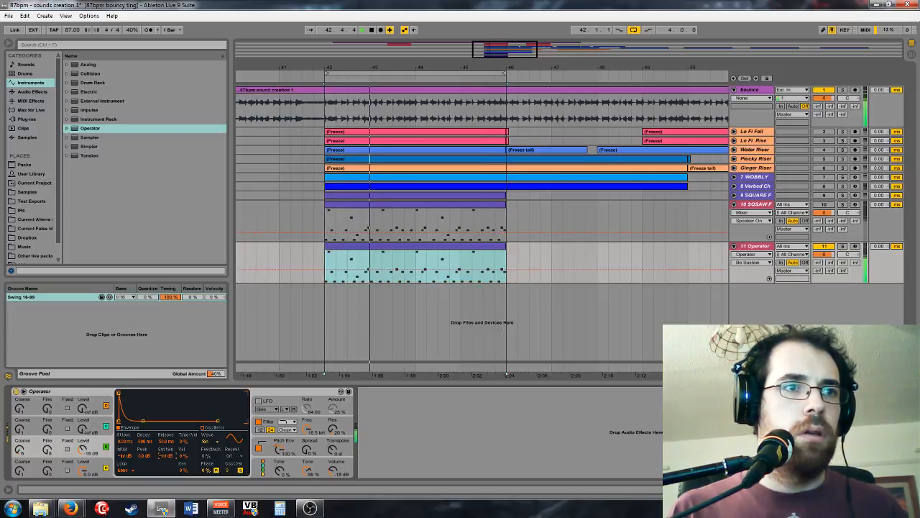
{"action": "left_click_drag", "start_coordinate": [145, 441], "coordinate": [145, 464]}
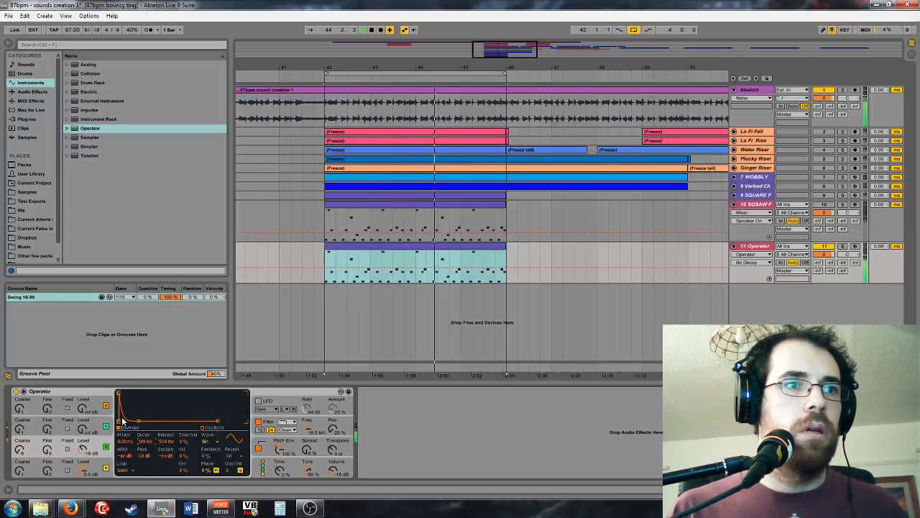
Step: Bring oscillator C to -21 dB with coarse 2 and a slower attack, using the algorithm where B, C and D all modulate A
{"action": "left_click", "coordinate": [83, 423]}
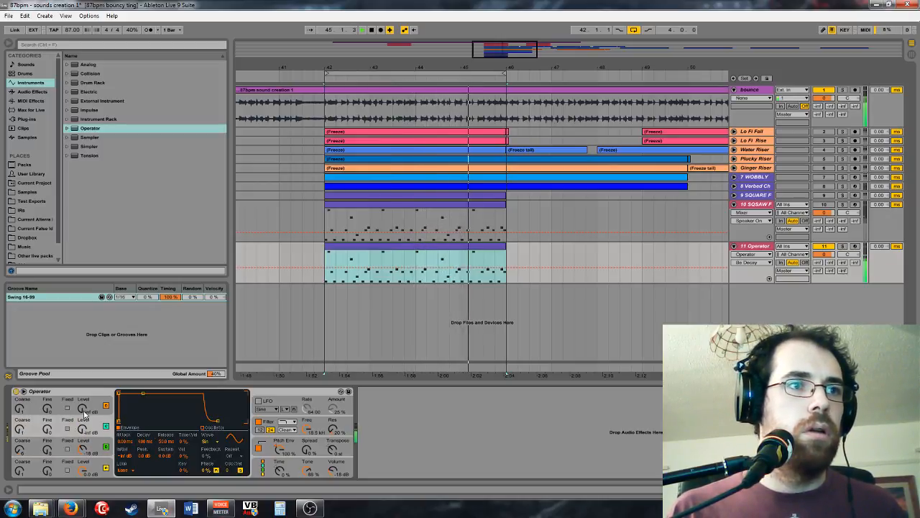
{"action": "left_click_drag", "start_coordinate": [84, 428], "coordinate": [84, 410]}
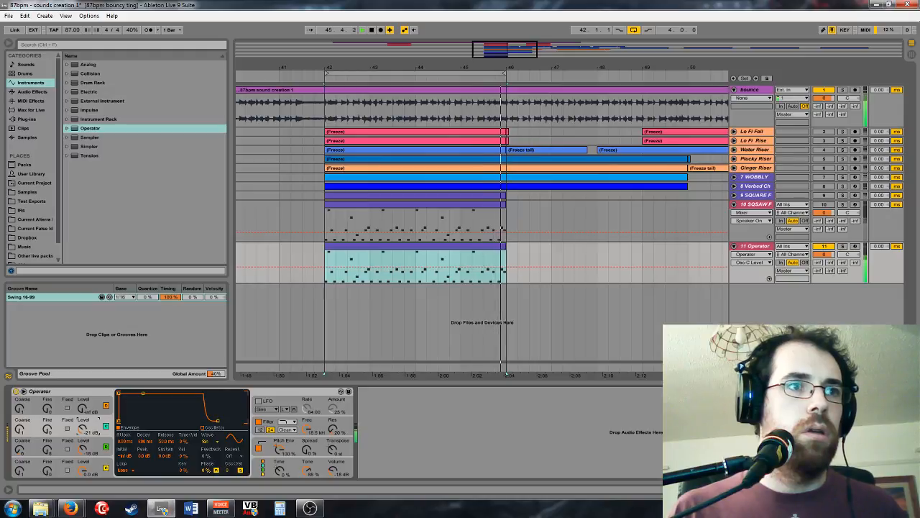
{"action": "left_click", "coordinate": [251, 471]}
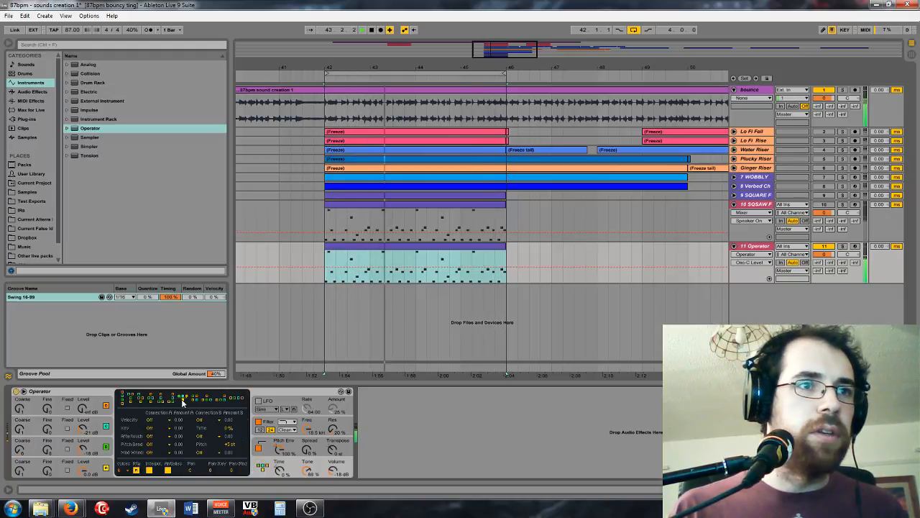
{"action": "left_click", "coordinate": [19, 424]}
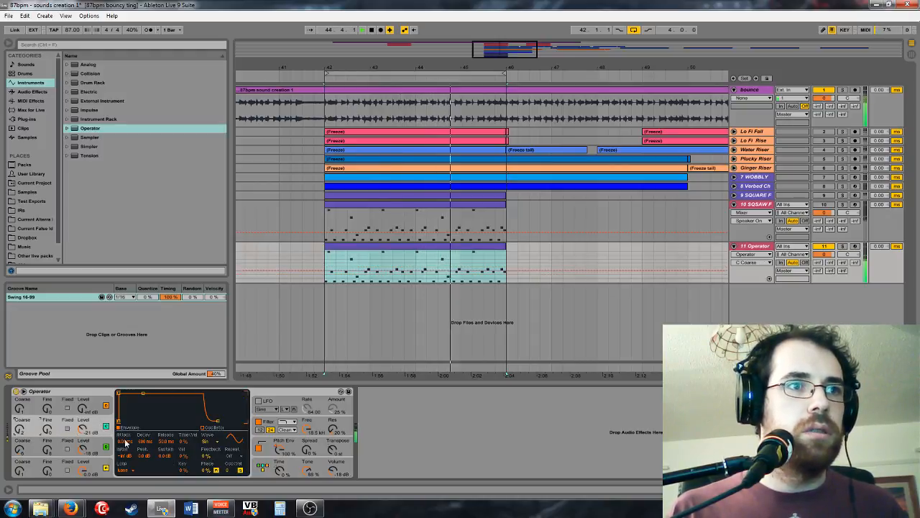
{"action": "left_click_drag", "start_coordinate": [126, 441], "coordinate": [125, 421]}
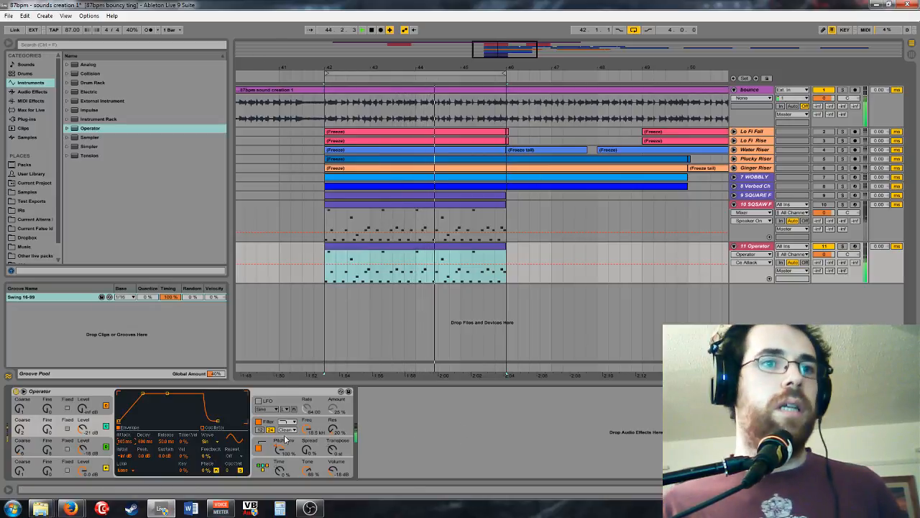
Step: Lower the filter frequency to 302 Hz and shape its envelope with a moderate amount, decay and zero sustain
{"action": "left_click_drag", "start_coordinate": [306, 429], "coordinate": [306, 456]}
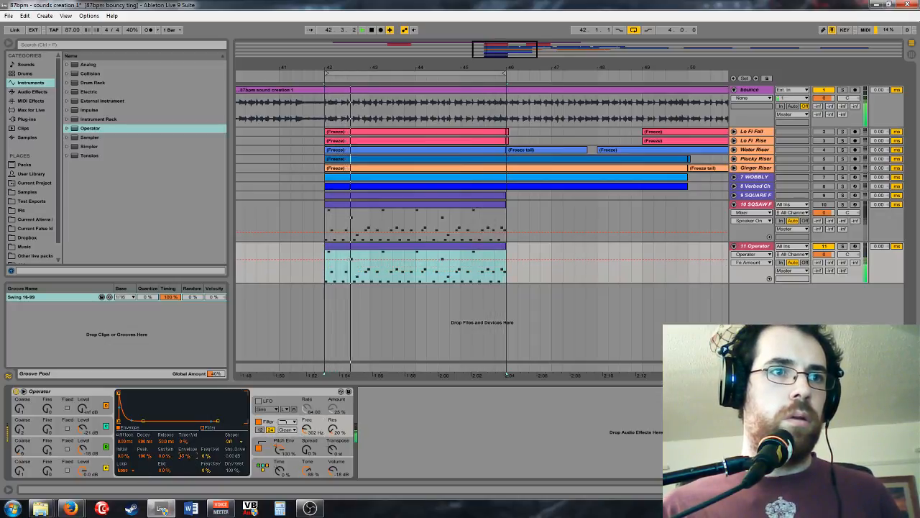
{"action": "left_click_drag", "start_coordinate": [185, 455], "coordinate": [146, 452]}
Step: Change the oscillator waveforms to a saw for B, a square for C and a triangle for A
{"action": "left_click", "coordinate": [110, 445]}
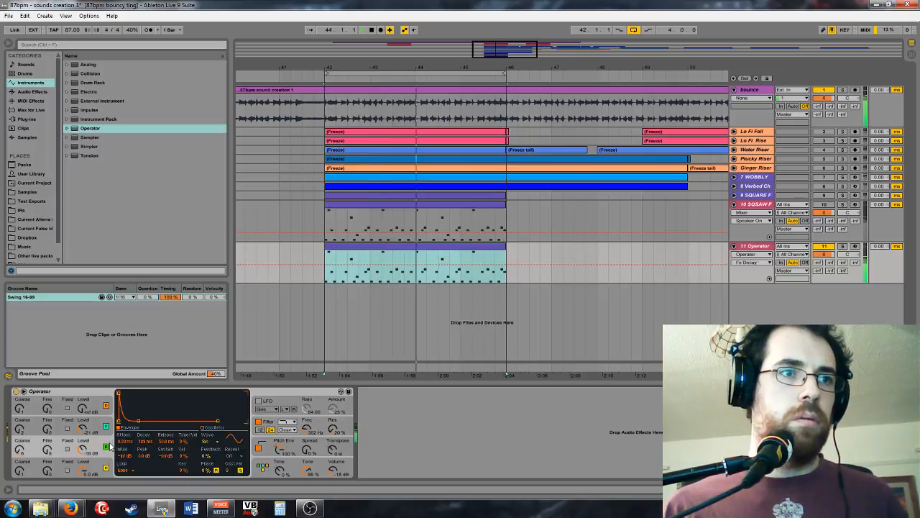
{"action": "left_click", "coordinate": [209, 443]}
{"action": "left_click", "coordinate": [214, 301]}
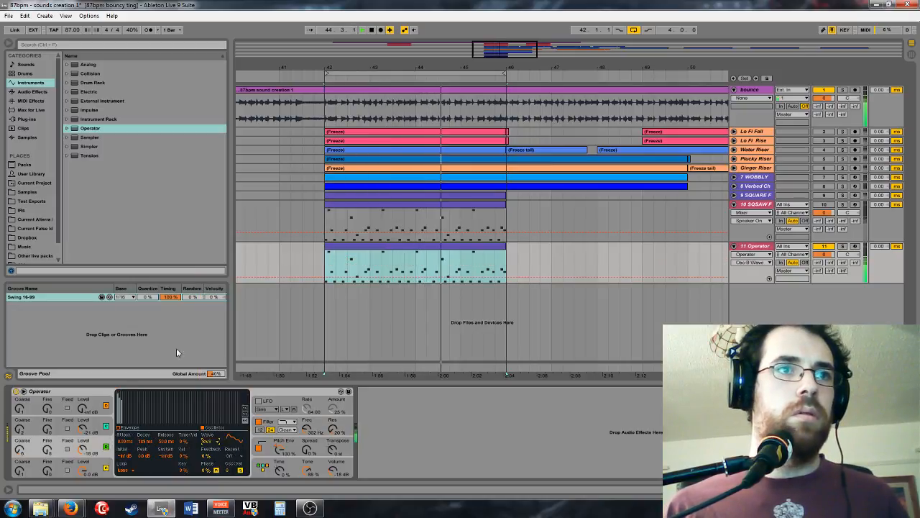
{"action": "left_click", "coordinate": [106, 425]}
{"action": "left_click", "coordinate": [209, 441]}
{"action": "left_click", "coordinate": [207, 381]}
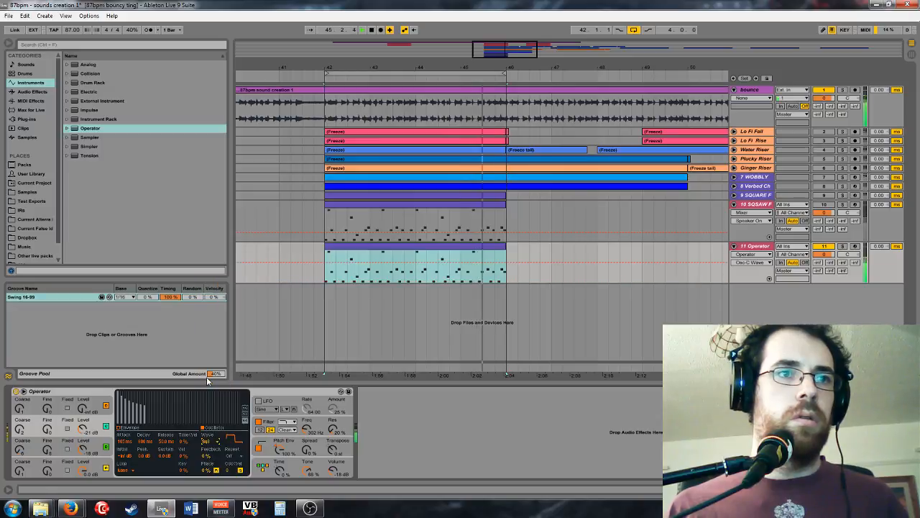
{"action": "left_click", "coordinate": [101, 462]}
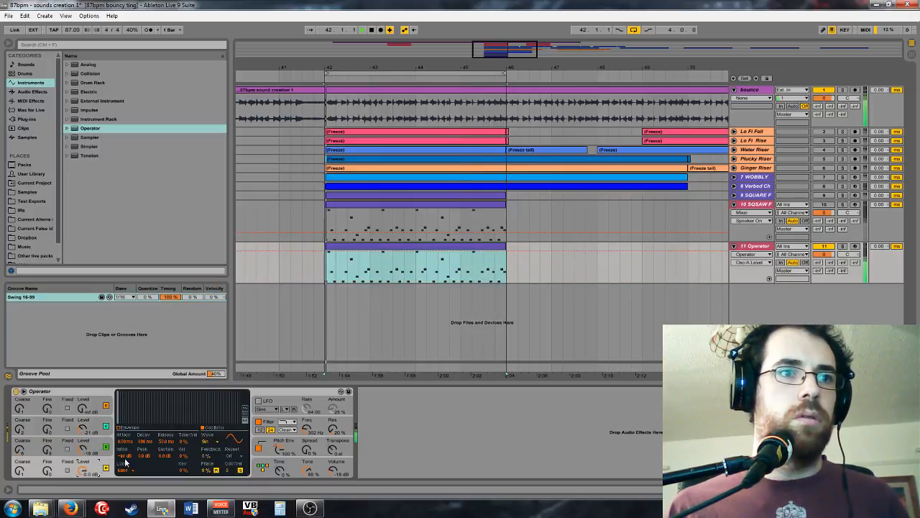
{"action": "left_click", "coordinate": [209, 441]}
{"action": "left_click", "coordinate": [232, 408]}
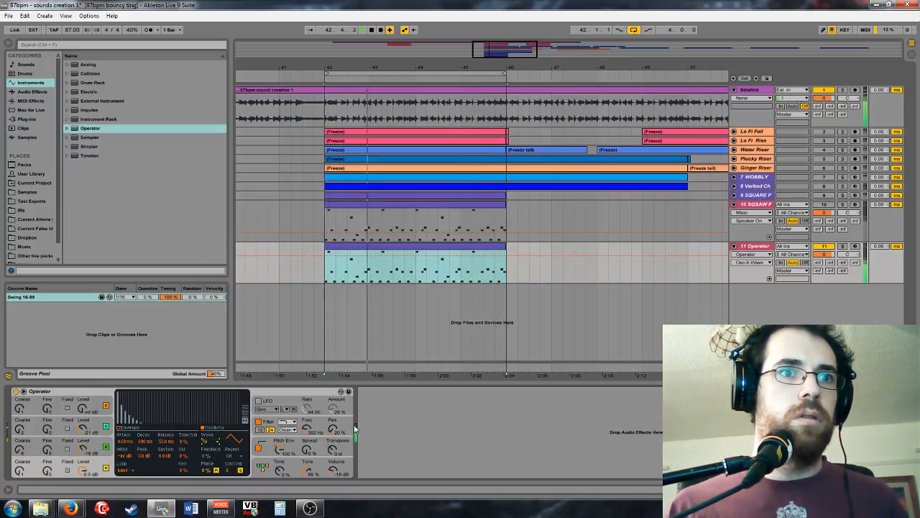
Step: Compare the sound with the pitch envelope off, then re-enable it and reduce its amount to 22%
{"action": "left_click", "coordinate": [258, 448]}
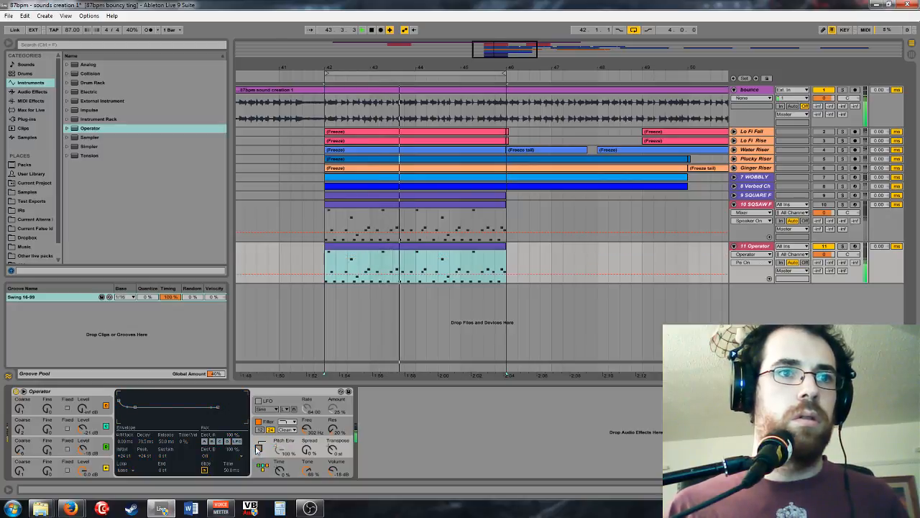
{"action": "left_click_drag", "start_coordinate": [279, 449], "coordinate": [279, 486]}
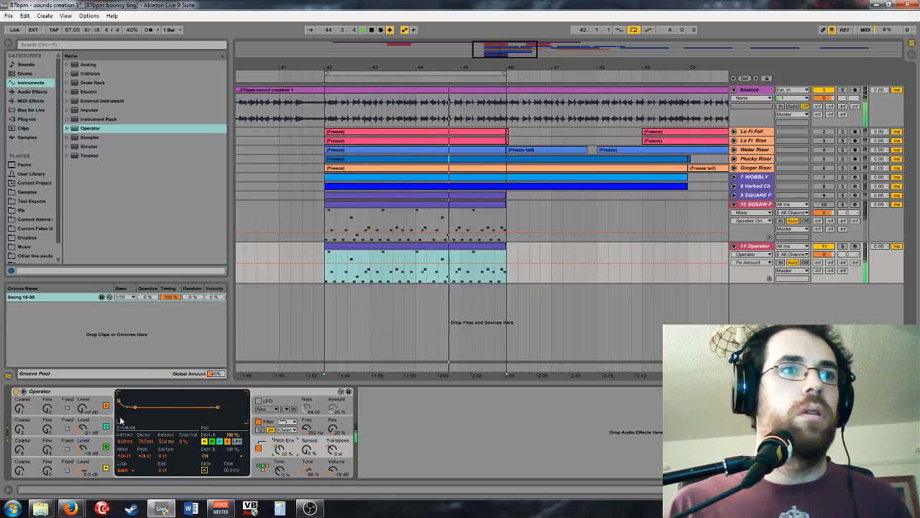
Step: Lengthen the releases of oscillator A and the filter envelope, and set oscillator A's decay to 447 ms with lower sustain
{"action": "left_click", "coordinate": [111, 464]}
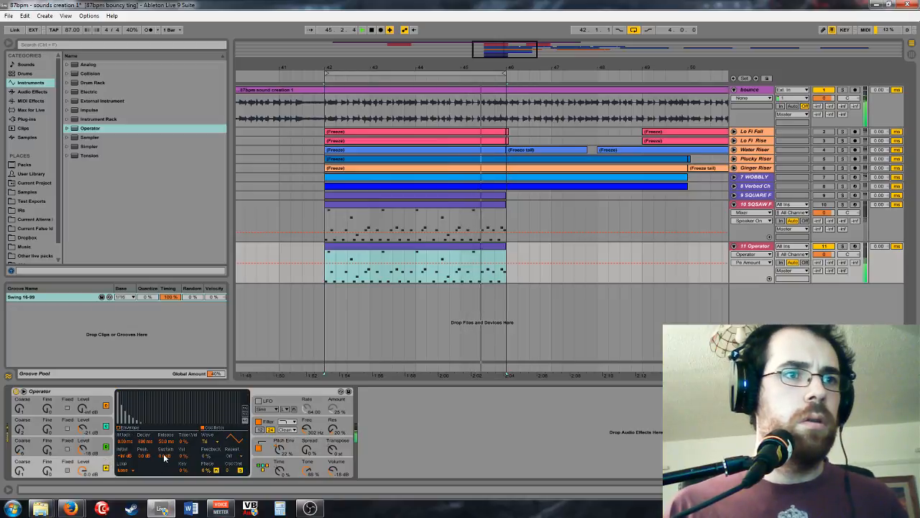
{"action": "left_click", "coordinate": [163, 441]}
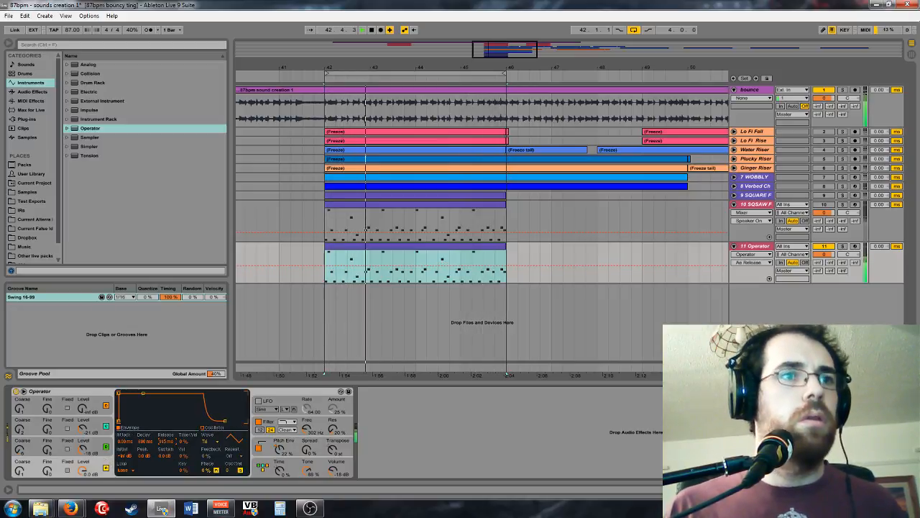
{"action": "left_click", "coordinate": [266, 421]}
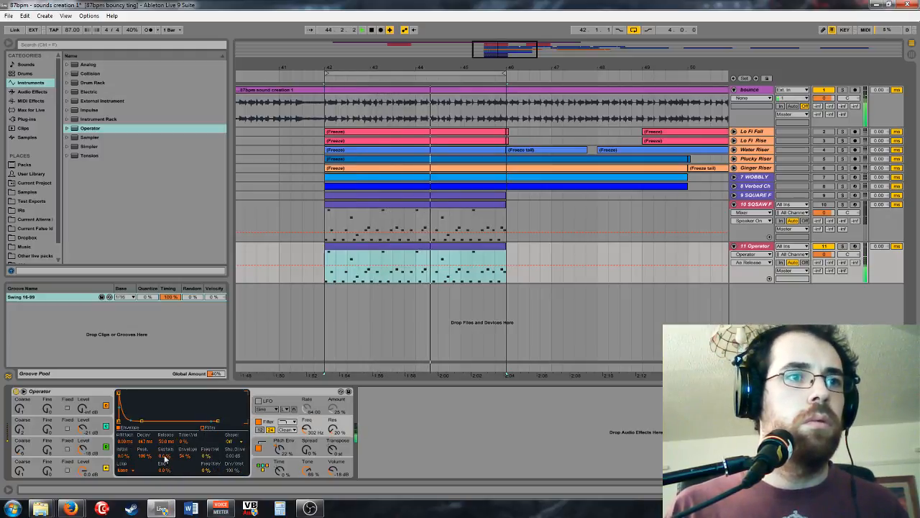
{"action": "left_click_drag", "start_coordinate": [180, 453], "coordinate": [162, 509]}
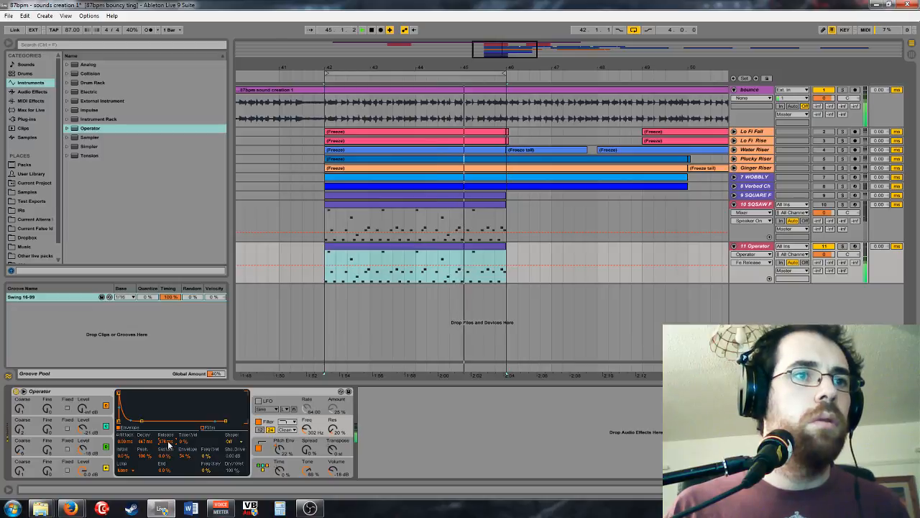
{"action": "left_click", "coordinate": [100, 471]}
{"action": "left_click_drag", "start_coordinate": [165, 456], "coordinate": [148, 444]}
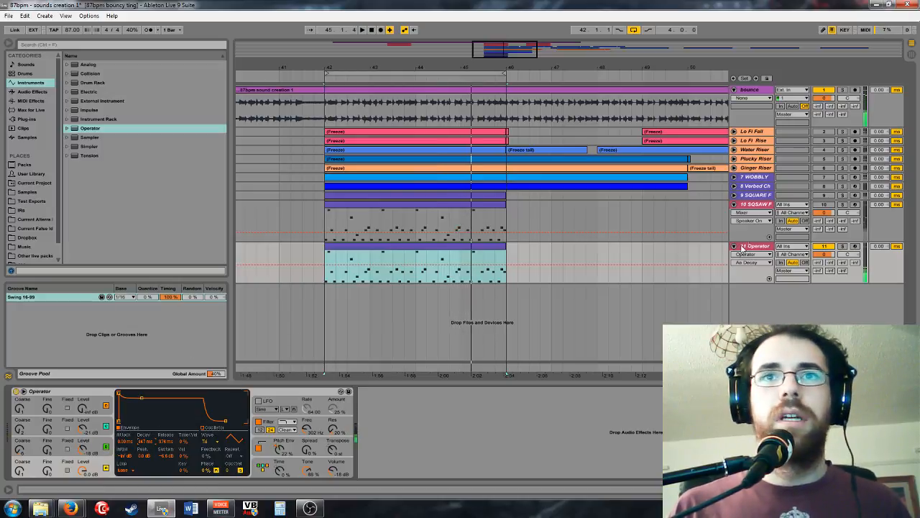
Step: Group the new Operator into an Instrument Rack
{"action": "left_click", "coordinate": [61, 392]}
{"action": "key", "text": "ctrl+g"}
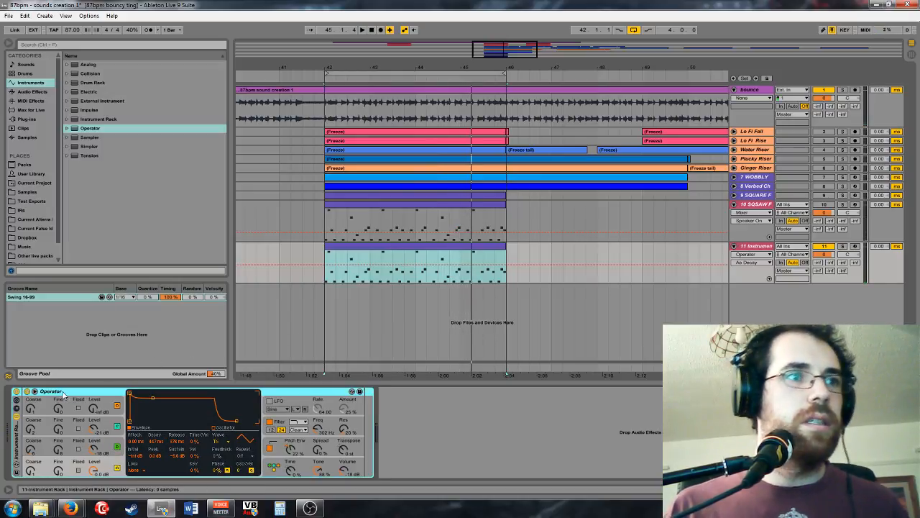
Step: Show the rack's macro controls, start playback and map Operator's filter frequency to Macro 1
{"action": "left_click", "coordinate": [21, 414]}
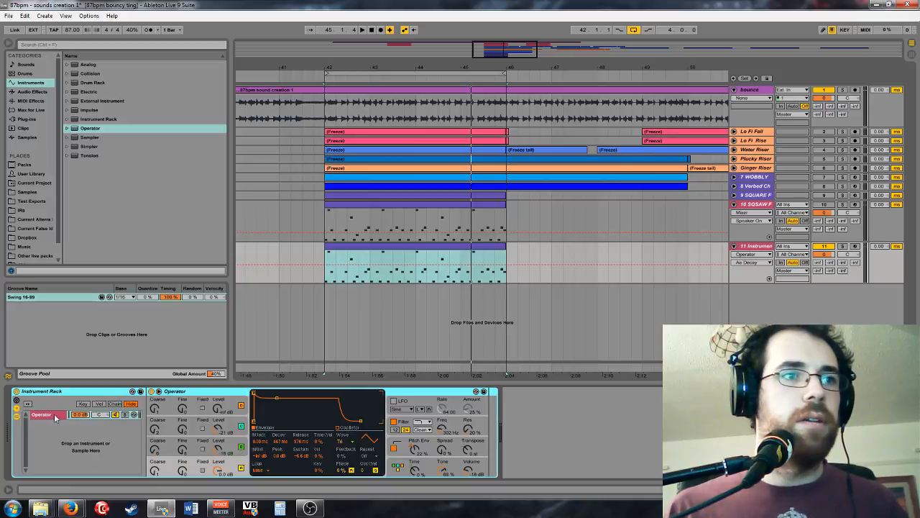
{"action": "left_click", "coordinate": [16, 411]}
{"action": "key", "text": "space"}
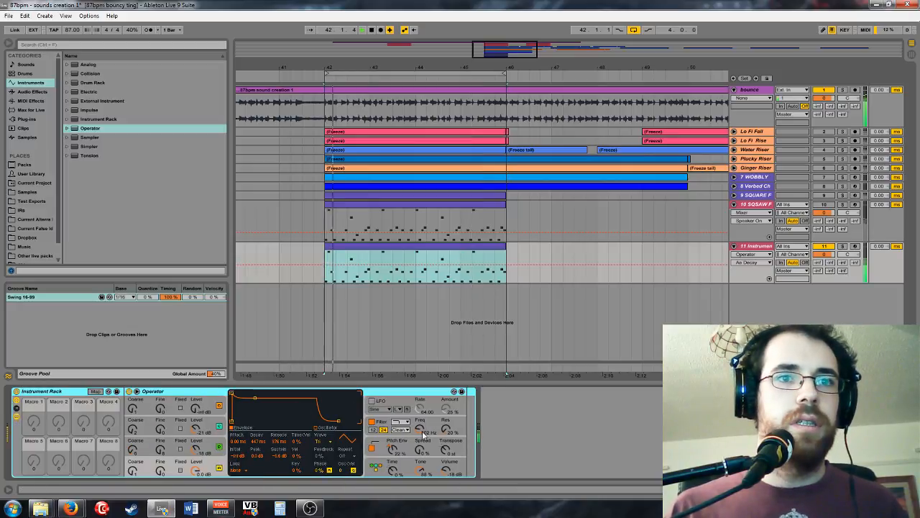
{"action": "left_click", "coordinate": [419, 428]}
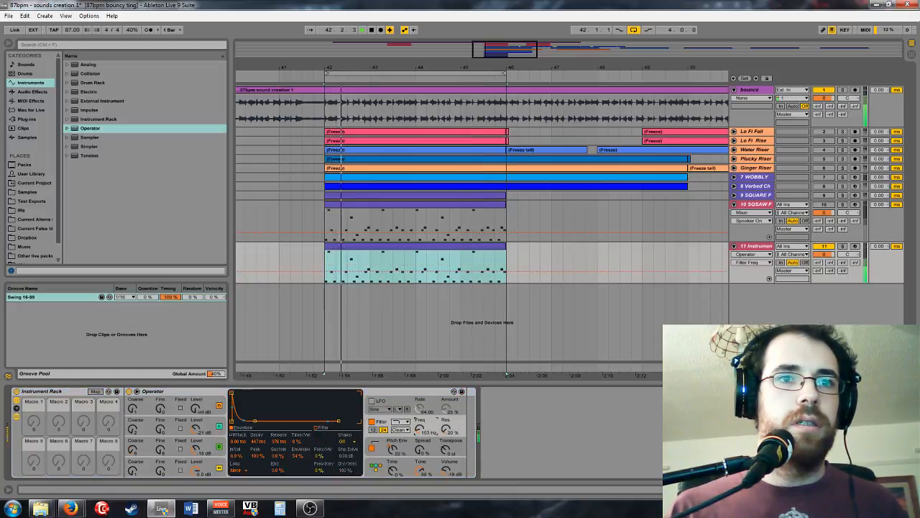
{"action": "right_click", "coordinate": [420, 429]}
{"action": "left_click", "coordinate": [435, 375]}
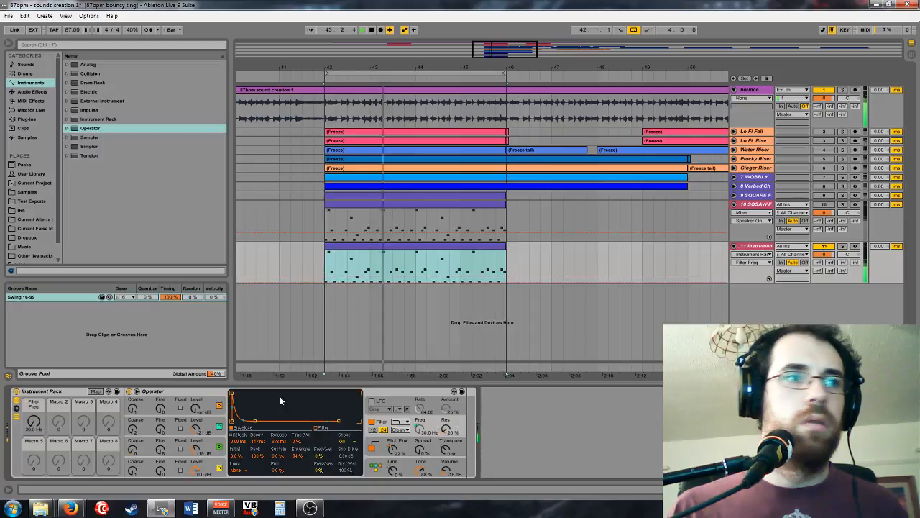
Step: Limit the filter frequency's macro mapping range to 44.8 Hz minimum and 783 Hz maximum
{"action": "left_click", "coordinate": [96, 391]}
{"action": "left_click", "coordinate": [169, 66]}
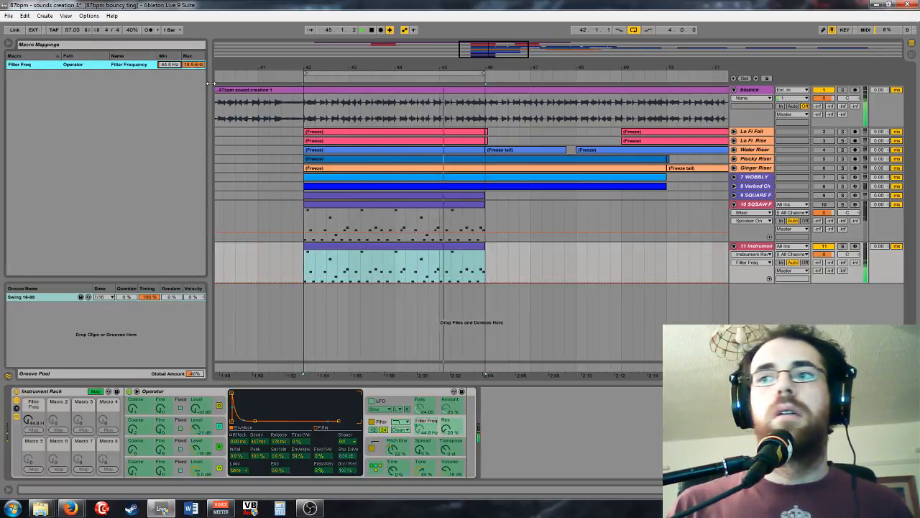
{"action": "left_click_drag", "start_coordinate": [29, 420], "coordinate": [28, 408]}
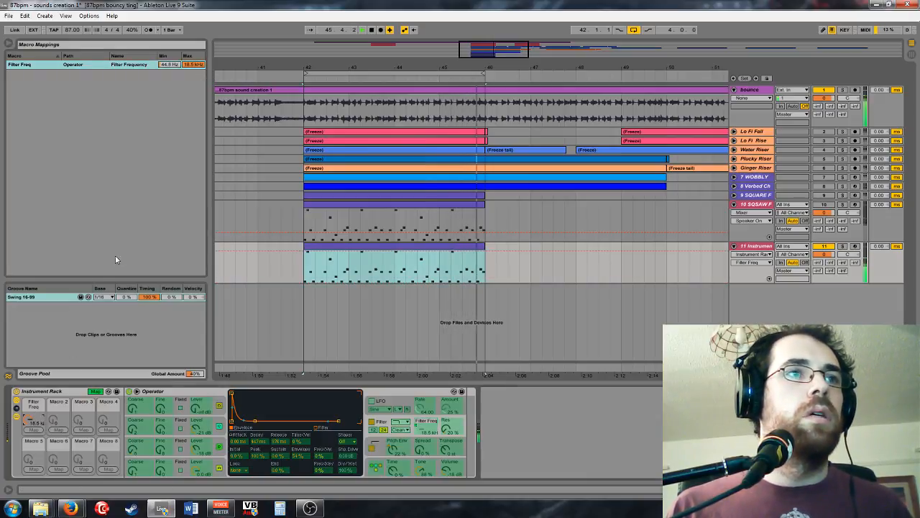
{"action": "left_click", "coordinate": [194, 68]}
{"action": "left_click_drag", "start_coordinate": [192, 72], "coordinate": [192, 122]}
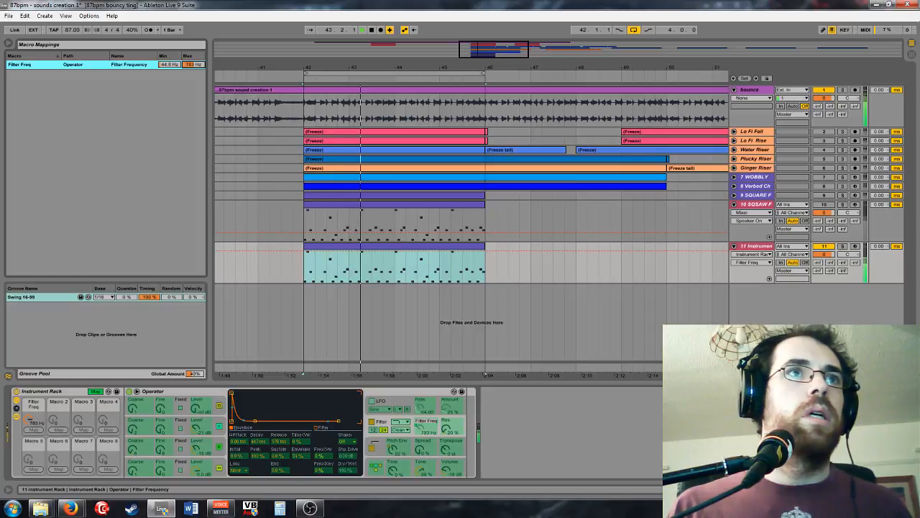
{"action": "left_click", "coordinate": [95, 391]}
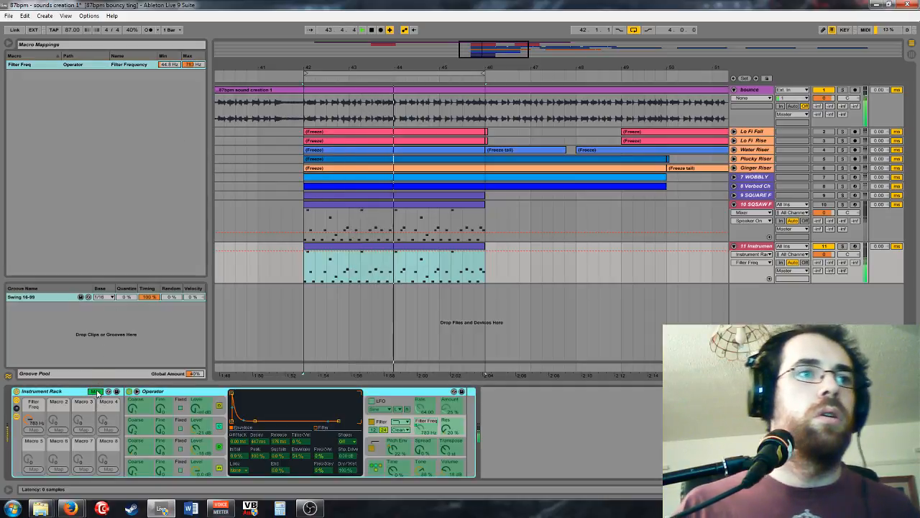
Step: Map oscillator B's envelope decay to Macro 1 with a range of 134 ms to 317 ms
{"action": "left_click", "coordinate": [207, 469]}
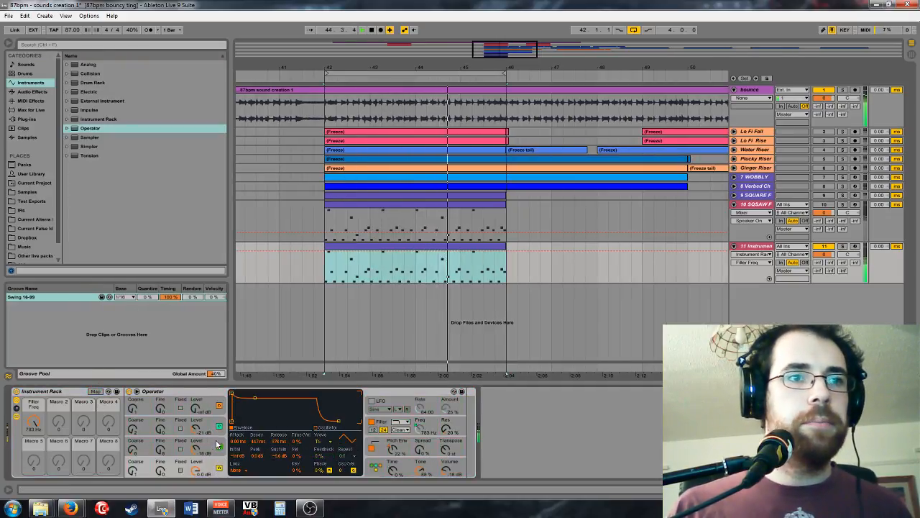
{"action": "left_click", "coordinate": [217, 444]}
{"action": "right_click", "coordinate": [267, 440]}
{"action": "left_click", "coordinate": [286, 382]}
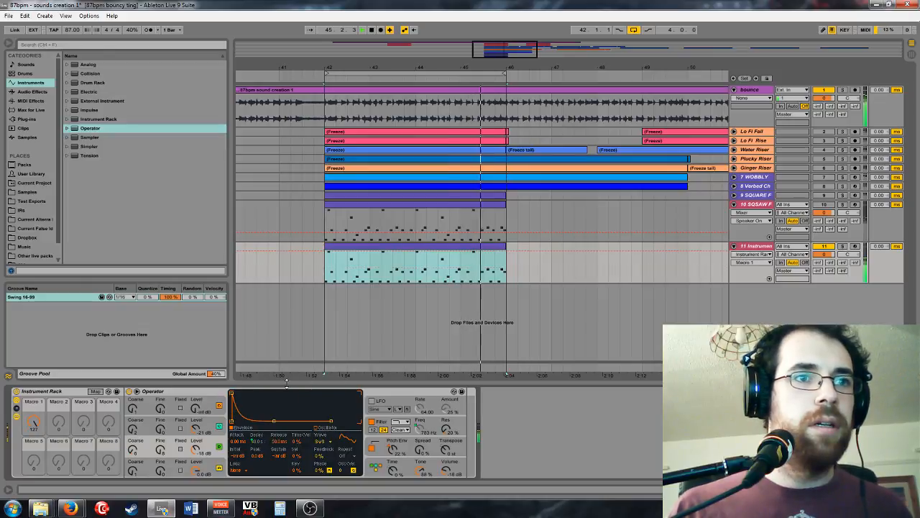
{"action": "left_click", "coordinate": [96, 391]}
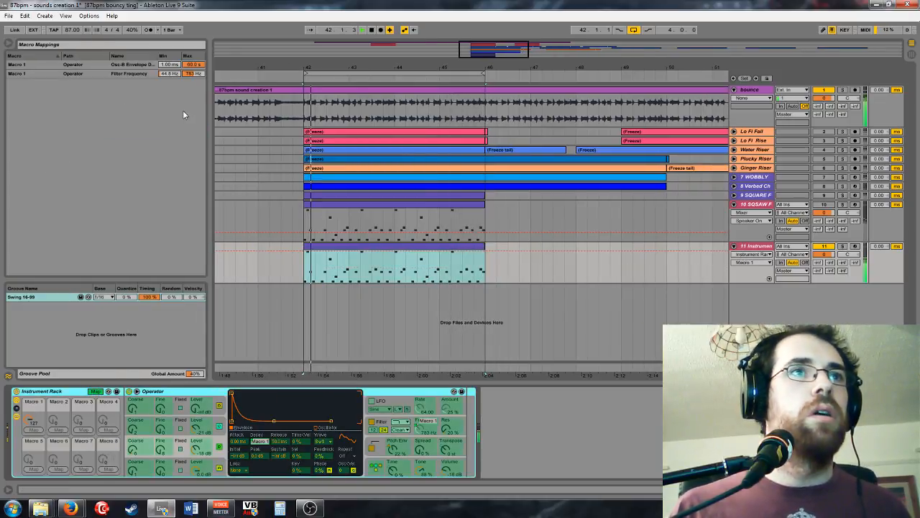
{"action": "left_click_drag", "start_coordinate": [193, 64], "coordinate": [193, 108]}
{"action": "left_click_drag", "start_coordinate": [201, 68], "coordinate": [176, 48]}
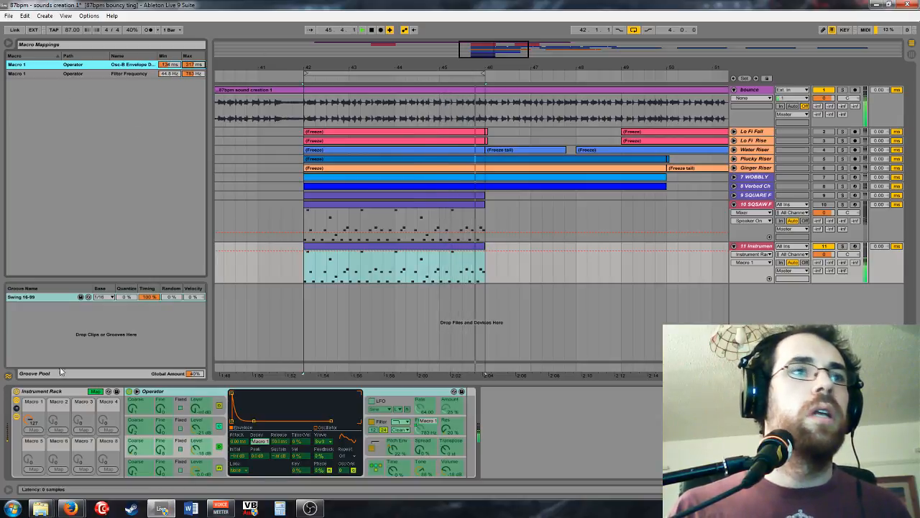
{"action": "left_click", "coordinate": [96, 390]}
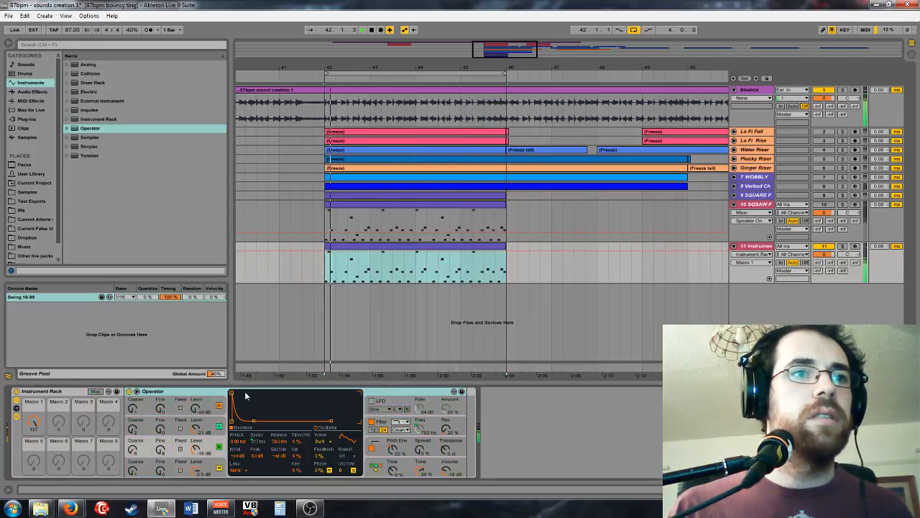
Step: Map oscillator A's envelope sustain to Macro 1 with a range of -18 dB to -4.1 dB, and audition the macro at 127
{"action": "left_click", "coordinate": [219, 447]}
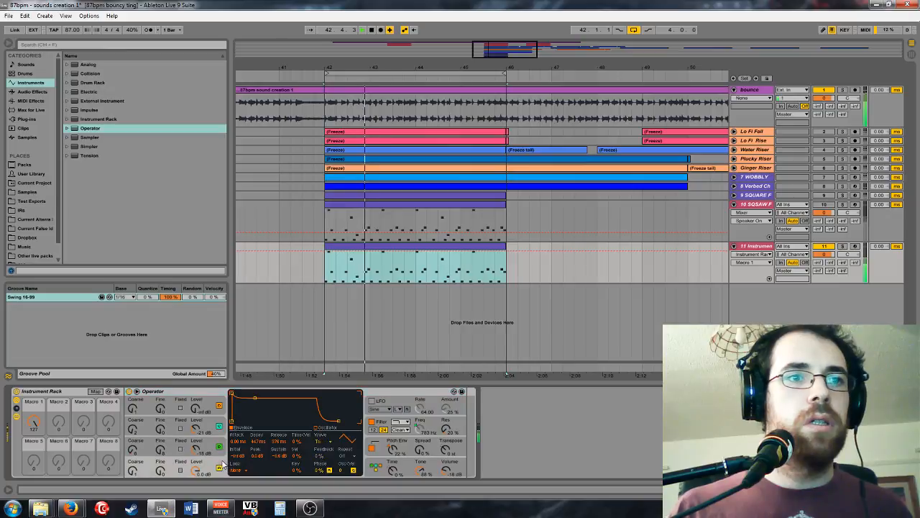
{"action": "right_click", "coordinate": [281, 461]}
{"action": "left_click", "coordinate": [316, 410]}
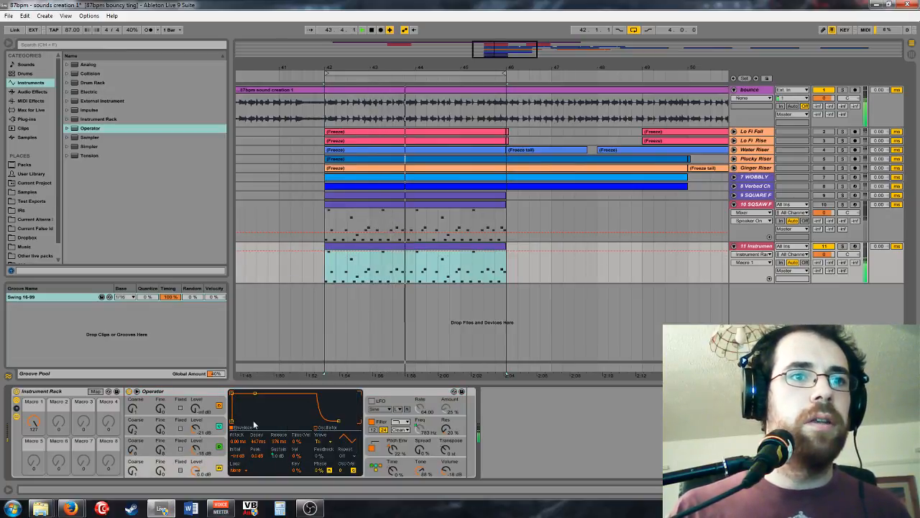
{"action": "left_click", "coordinate": [96, 390]}
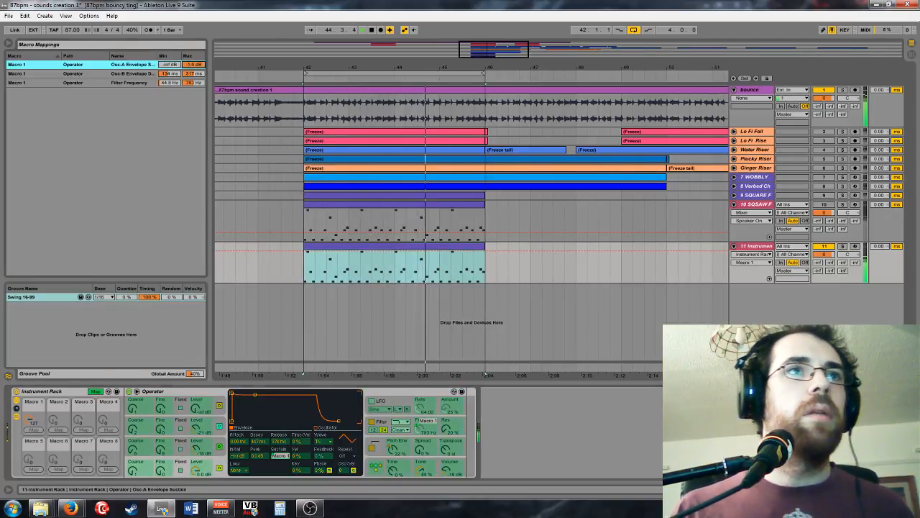
{"action": "left_click_drag", "start_coordinate": [192, 65], "coordinate": [170, 50]}
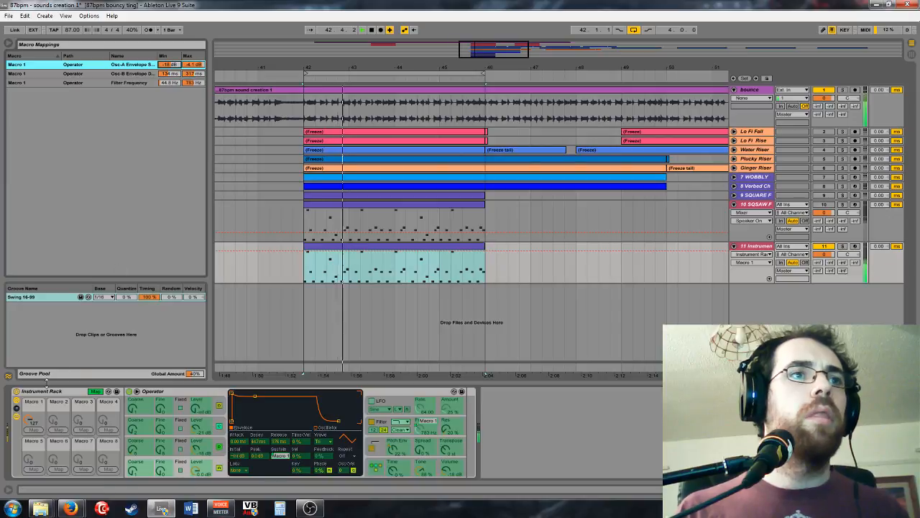
{"action": "left_click", "coordinate": [96, 391]}
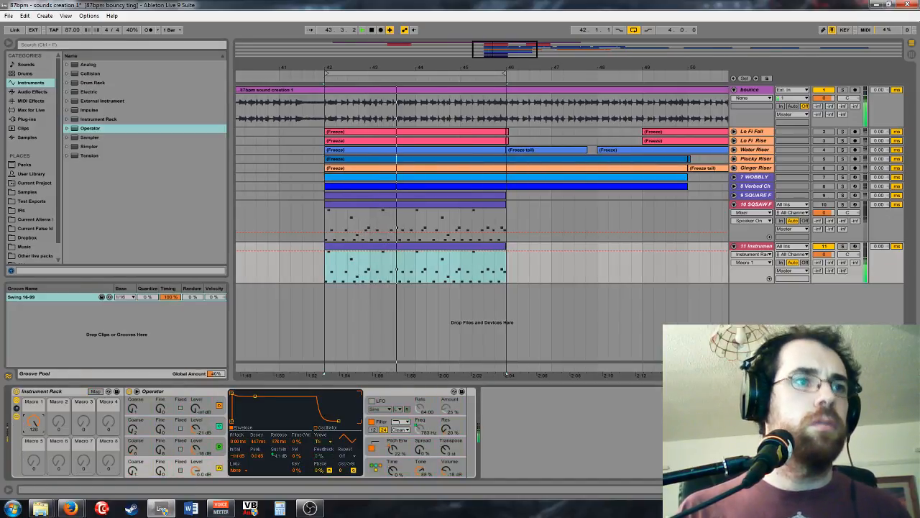
{"action": "mouse_move", "coordinate": [33, 422]}
{"action": "left_mouse_down"}
{"action": "mouse_move", "coordinate": [33, 453]}
{"action": "mouse_move", "coordinate": [33, 422]}
{"action": "left_mouse_up"}
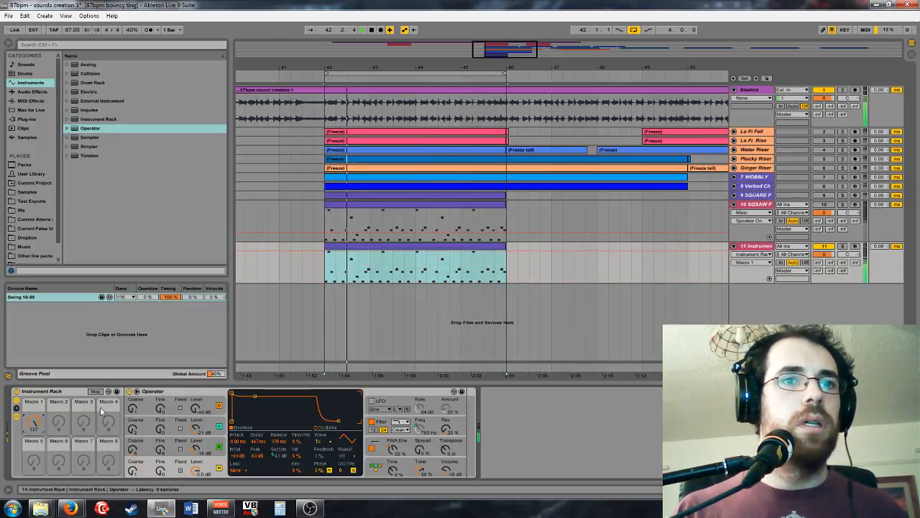
Step: Compare the Clean, OSR and MS2 circuits on Operator's low-pass filter
{"action": "left_click", "coordinate": [401, 421]}
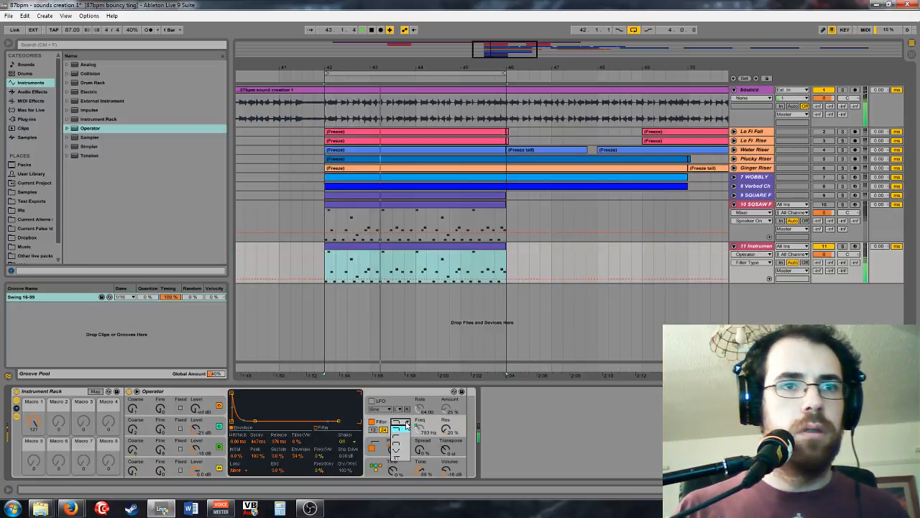
{"action": "left_click", "coordinate": [405, 427]}
{"action": "left_click", "coordinate": [399, 429]}
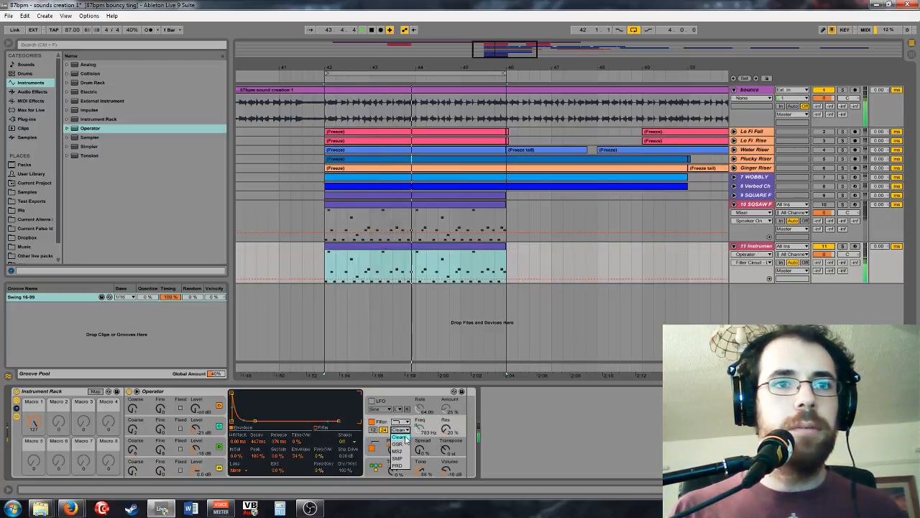
{"action": "left_click", "coordinate": [400, 437]}
{"action": "left_click", "coordinate": [400, 429]}
{"action": "left_click", "coordinate": [400, 445]}
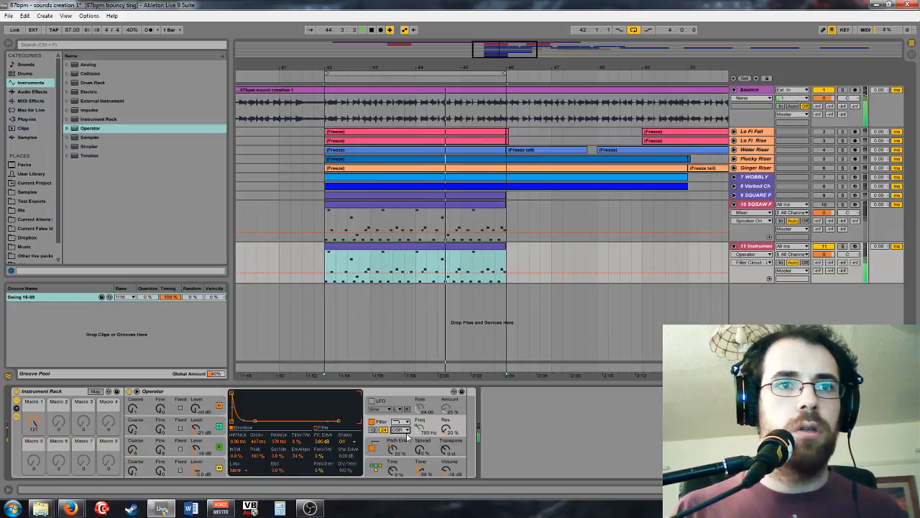
{"action": "left_click", "coordinate": [400, 429]}
{"action": "left_click", "coordinate": [400, 444]}
Step: Raise the MS2 filter's drive to 15 dB and lower Operator's volume to -28 dB
{"action": "left_click", "coordinate": [388, 448]}
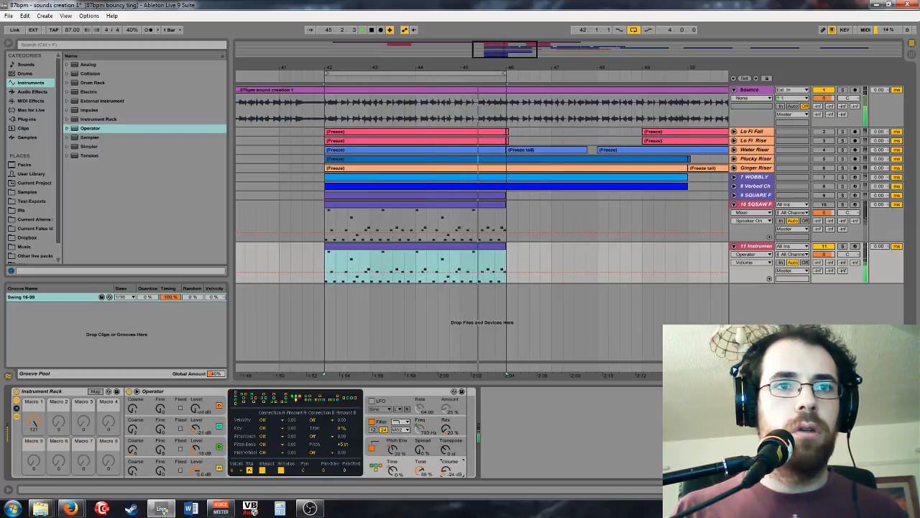
{"action": "left_click", "coordinate": [387, 418]}
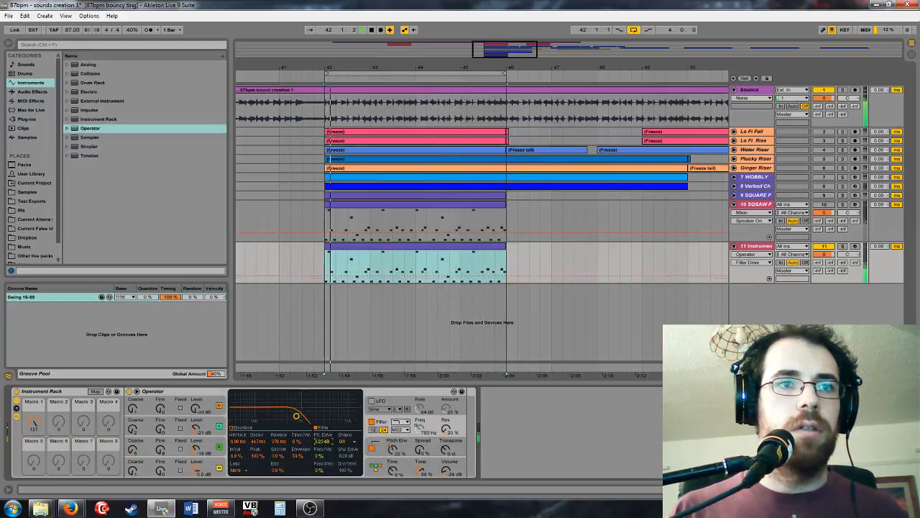
{"action": "left_click", "coordinate": [400, 429]}
{"action": "left_click", "coordinate": [396, 454]}
Step: Try the SMP filter circuit and settle on the PRD circuit
{"action": "left_click", "coordinate": [400, 429]}
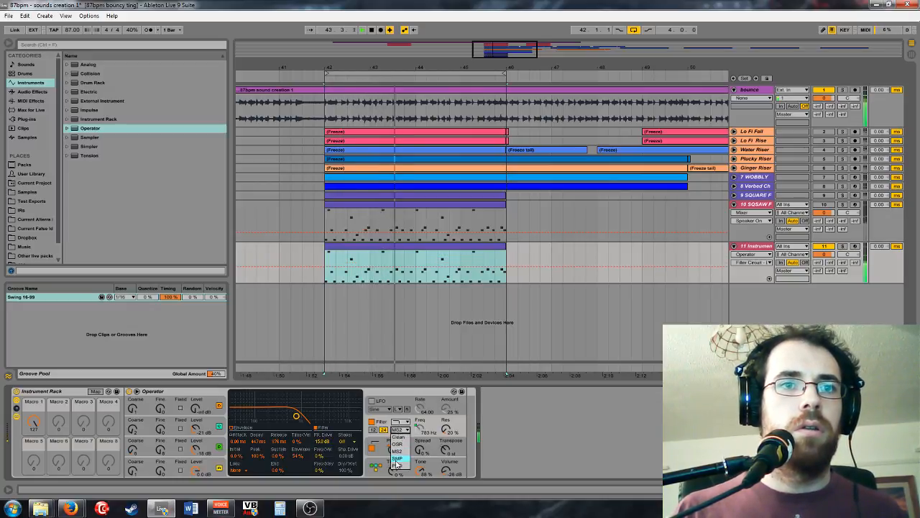
{"action": "left_click", "coordinate": [397, 458]}
{"action": "left_click", "coordinate": [400, 429]}
{"action": "left_click", "coordinate": [397, 465]}
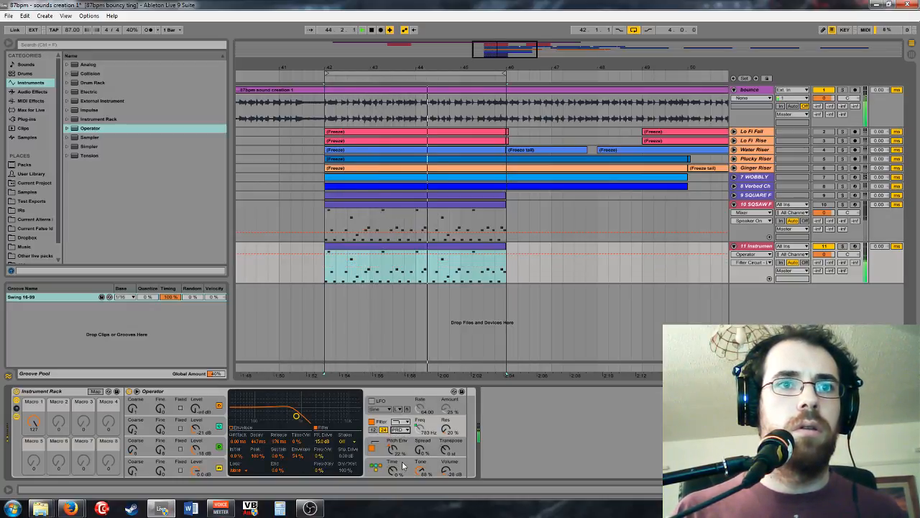
{"action": "left_click", "coordinate": [400, 429]}
{"action": "left_click", "coordinate": [397, 465]}
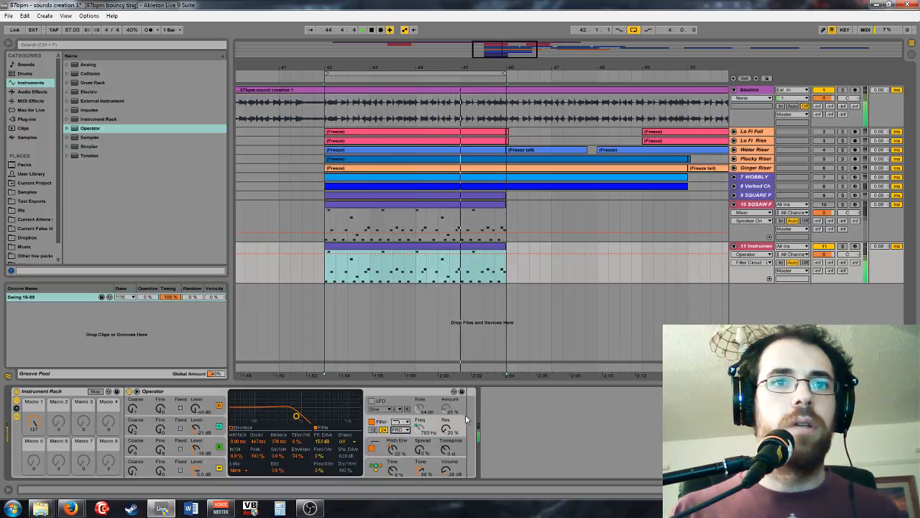
Step: Adjust Operator's output volume to -32 dB and display oscillator A's envelope
{"action": "left_click", "coordinate": [447, 469]}
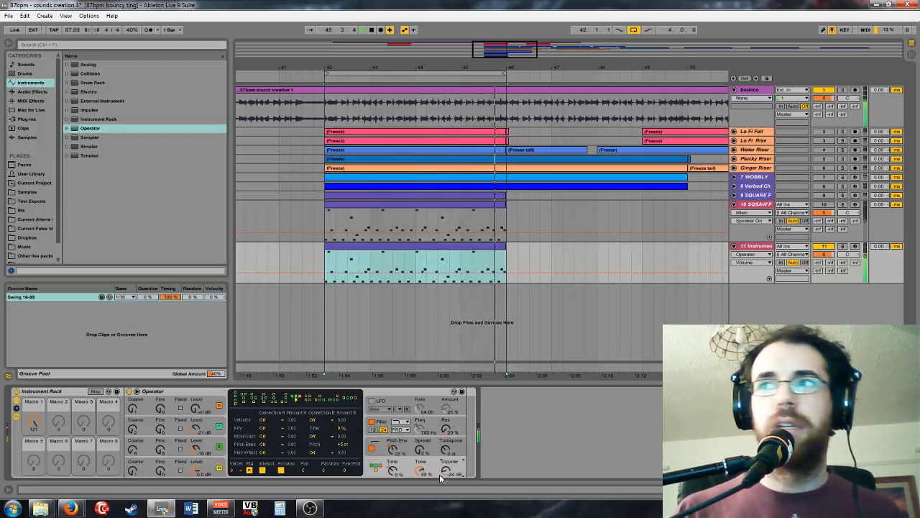
{"action": "left_click_drag", "start_coordinate": [446, 470], "coordinate": [447, 478]}
{"action": "left_click", "coordinate": [173, 469]}
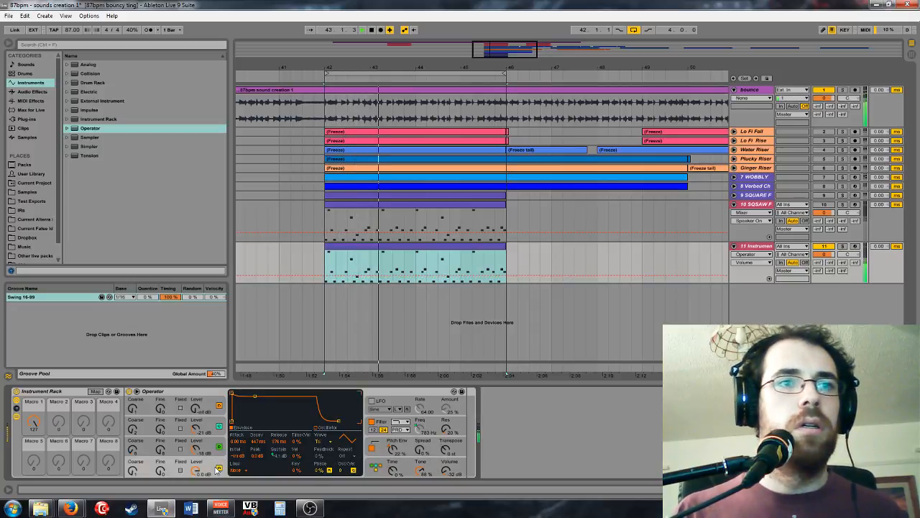
Step: Insert a new audio track below the last track and delete it again
{"action": "key", "text": "ctrl+t"}
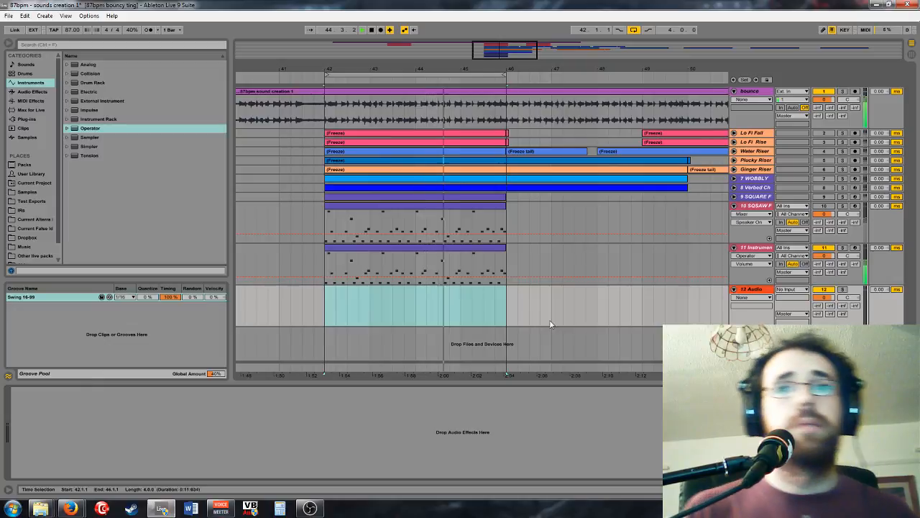
{"action": "key", "text": "Delete"}
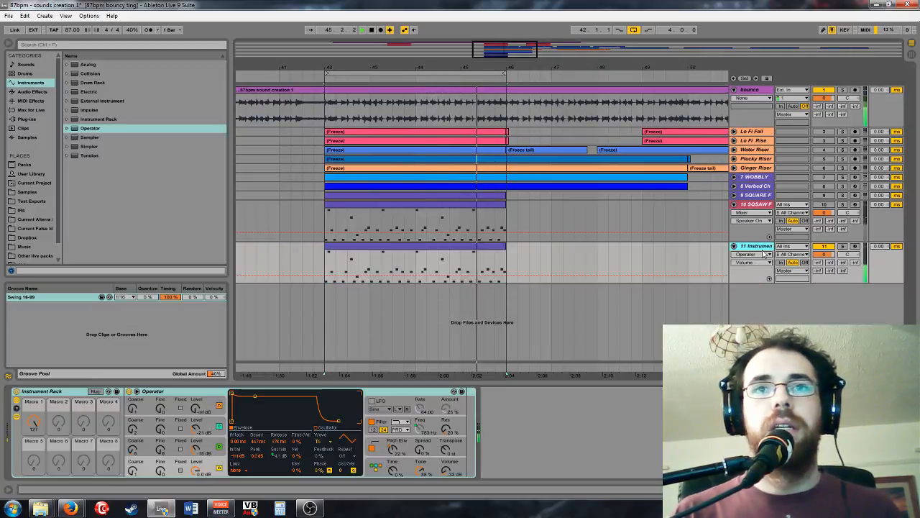
Step: Rename the Instrument Rack to TRI FM PLUCK and show the User Library's contents
{"action": "left_click", "coordinate": [42, 392]}
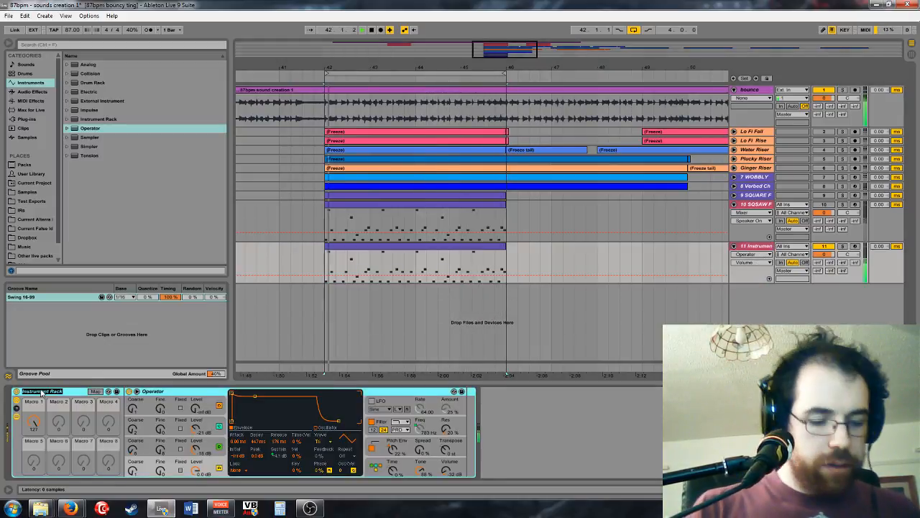
{"action": "type", "text": "TRI"}
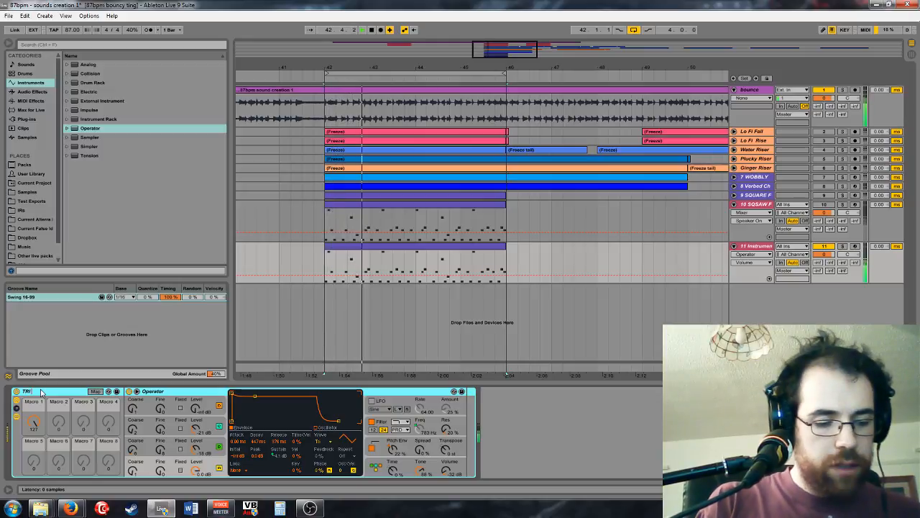
{"action": "type", "text": " FM PLUCK"}
{"action": "key", "text": "Return"}
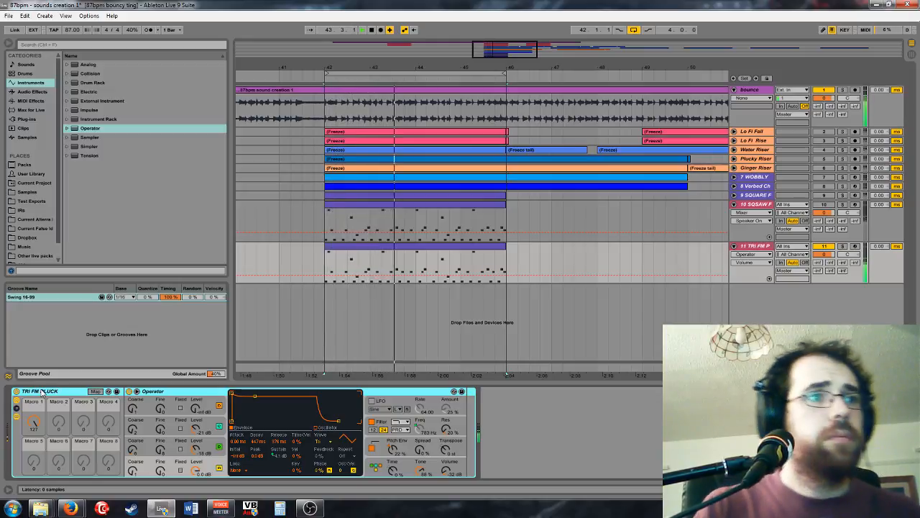
{"action": "left_click", "coordinate": [26, 174]}
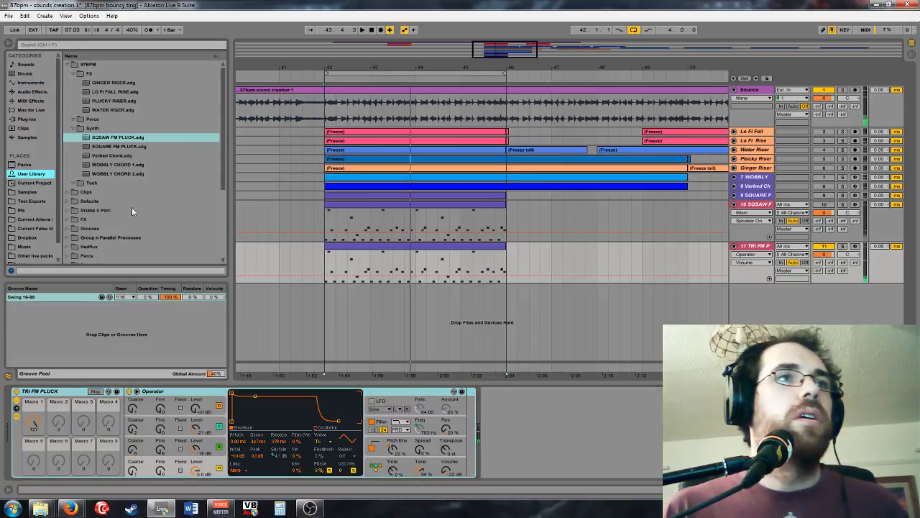
Step: Save the TRI FM PLUCK rack in the 87BPM Synth folder, then deactivate its track and fold the SQSAW and TRI FM PLUCK tracks
{"action": "left_click_drag", "start_coordinate": [57, 392], "coordinate": [107, 154]}
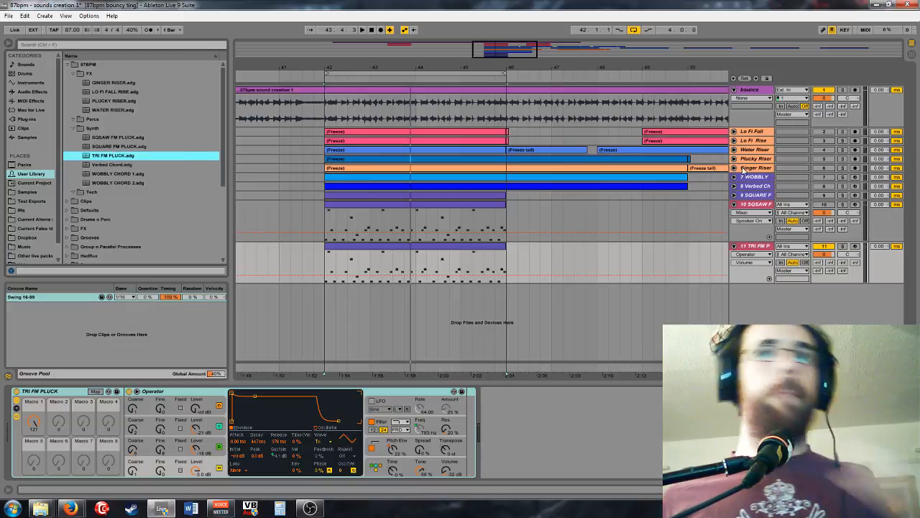
{"action": "left_click", "coordinate": [825, 249]}
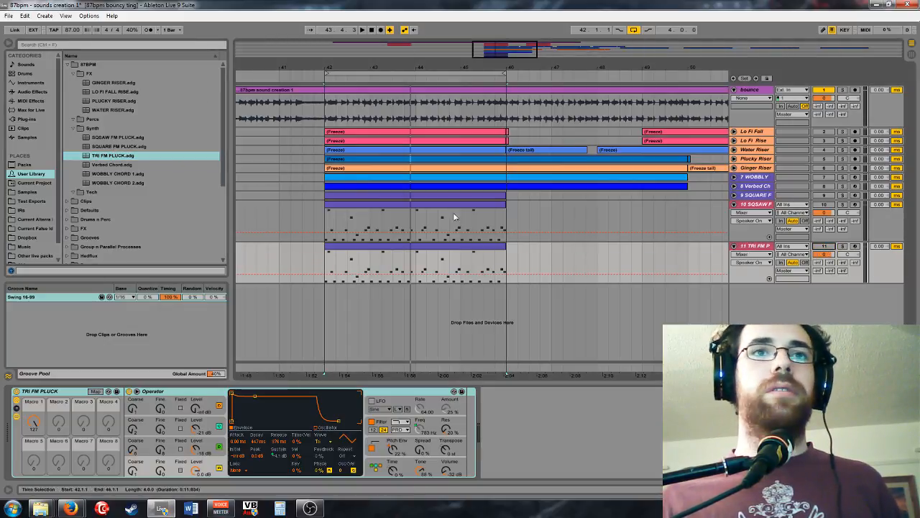
{"action": "left_click", "coordinate": [734, 204]}
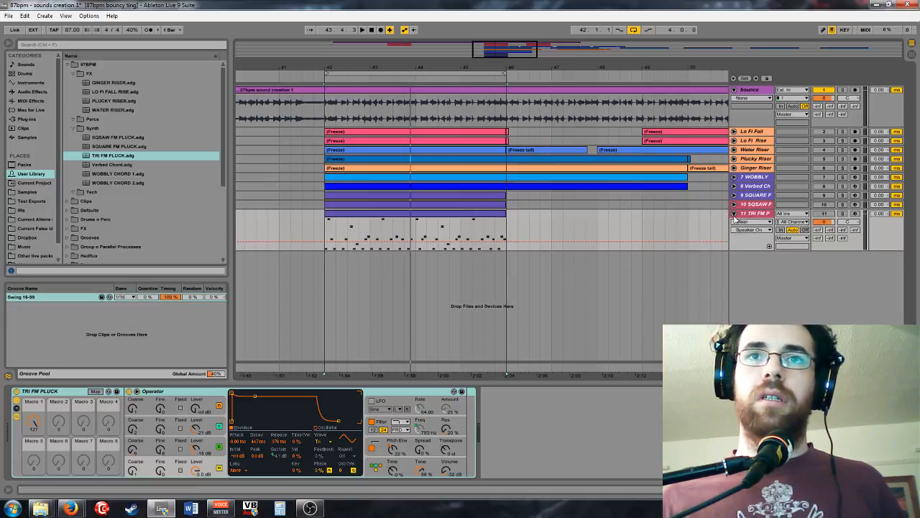
{"action": "left_click", "coordinate": [733, 214]}
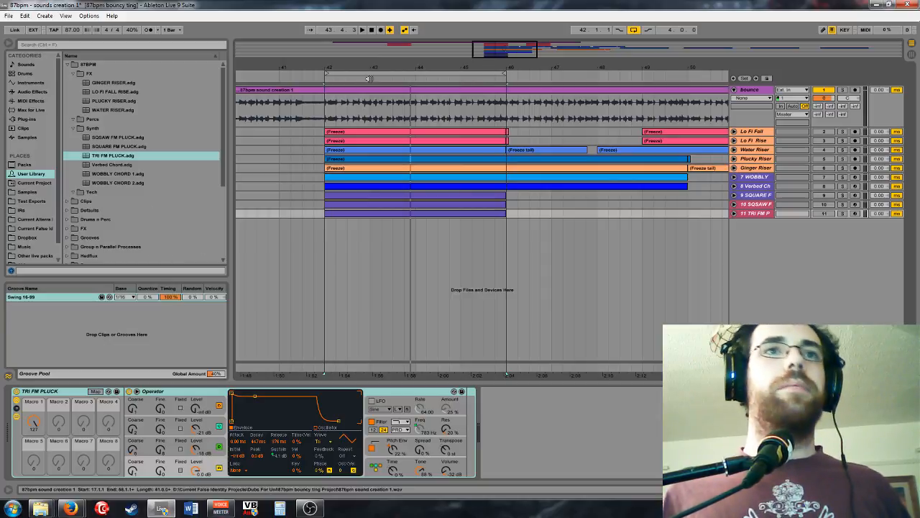
Step: Insert a MIDI track below the TRI FM PLUCK track and create an empty four-bar clip on it from bar 42 to 46
{"action": "left_click_drag", "start_coordinate": [493, 63], "coordinate": [468, 63]}
{"action": "right_click", "coordinate": [747, 211]}
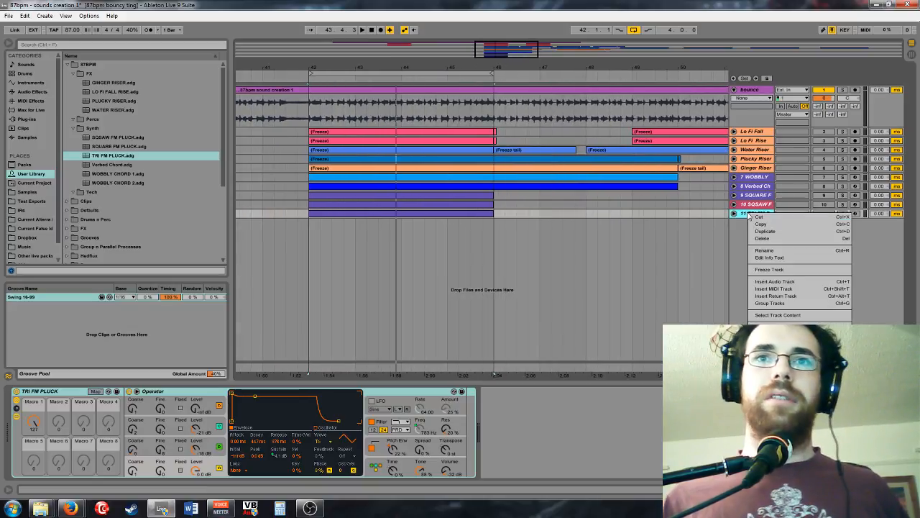
{"action": "left_click", "coordinate": [790, 284]}
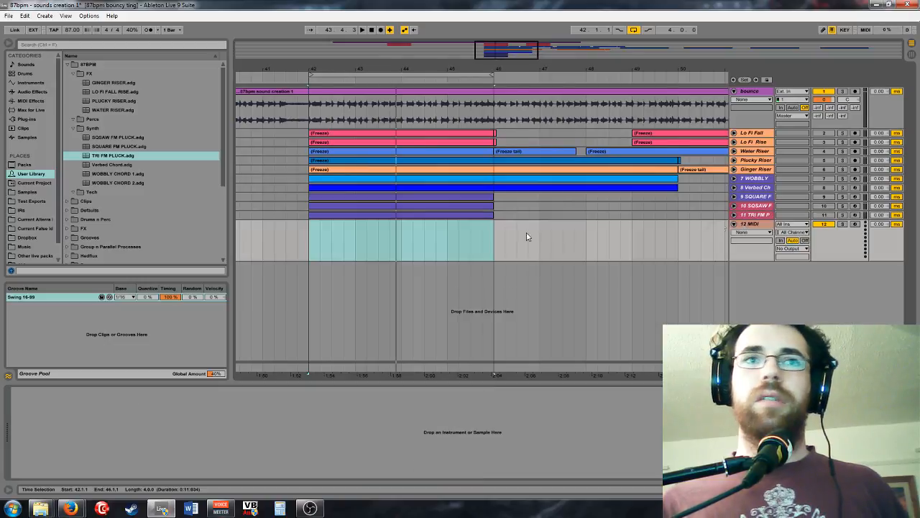
{"action": "left_click", "coordinate": [381, 245]}
{"action": "left_click_drag", "start_coordinate": [308, 234], "coordinate": [490, 253]}
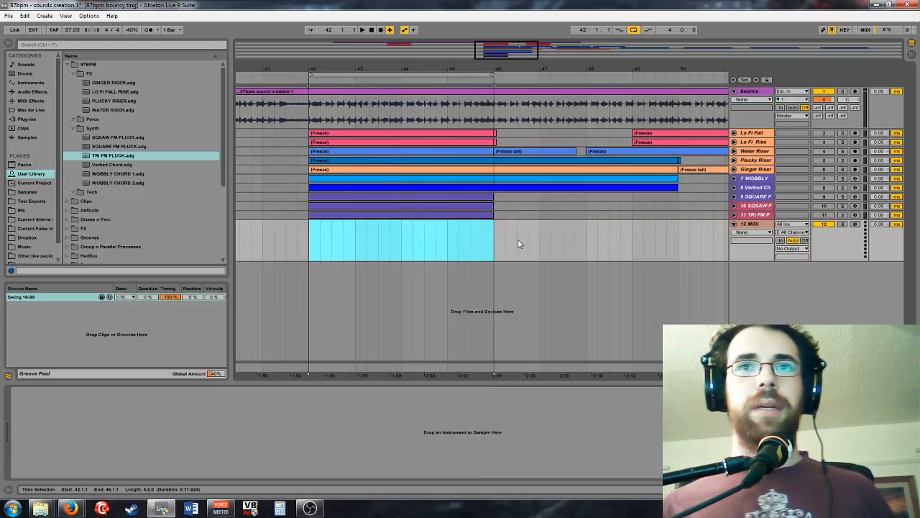
{"action": "key", "text": "ctrl+shift+m"}
{"action": "left_click", "coordinate": [765, 226]}
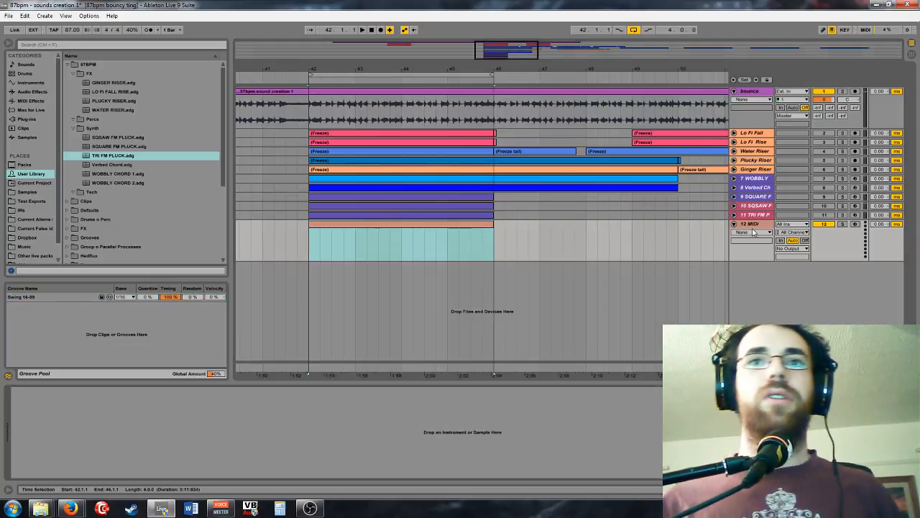
Step: Load the Serum_x64 plug-in instrument onto the new MIDI track and close its editor window
{"action": "left_click", "coordinate": [27, 109]}
{"action": "left_click", "coordinate": [27, 119]}
{"action": "scroll", "coordinate": [133, 182], "scroll_direction": "down", "scroll_amount": 3}
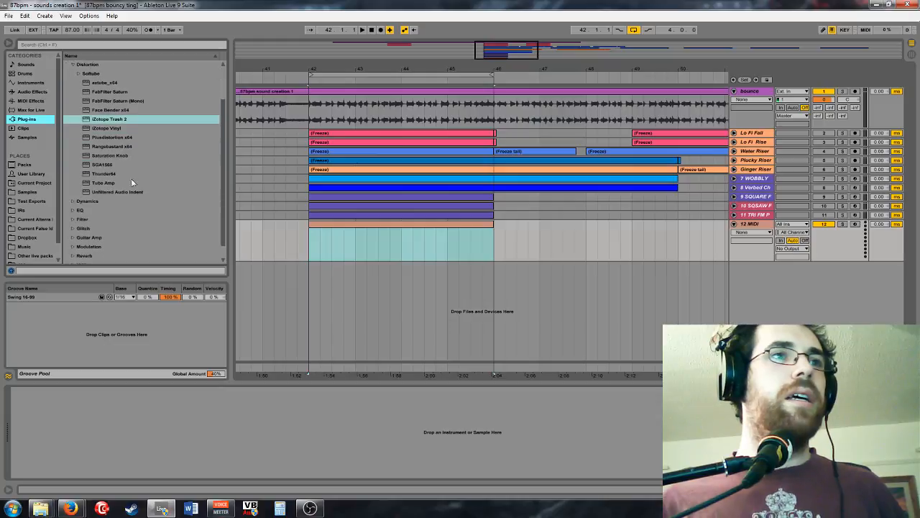
{"action": "left_click", "coordinate": [97, 255]}
{"action": "left_click", "coordinate": [72, 256]}
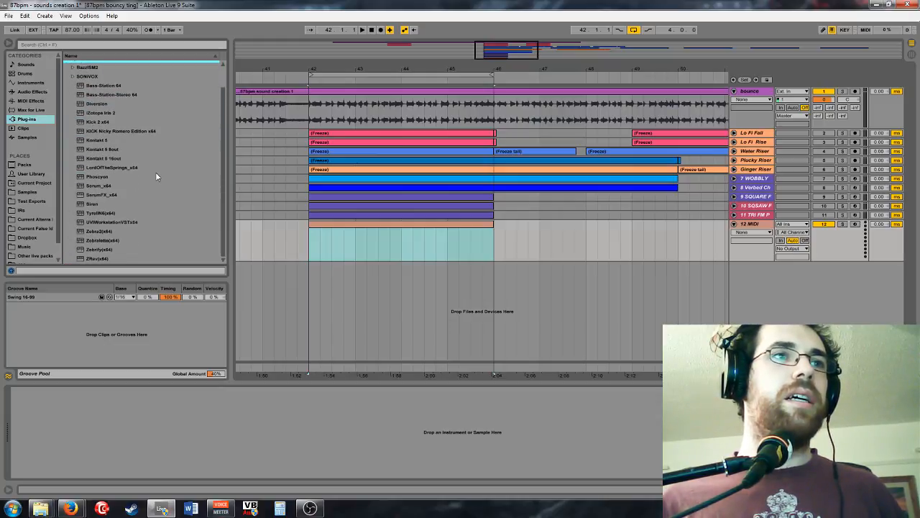
{"action": "left_click", "coordinate": [105, 188]}
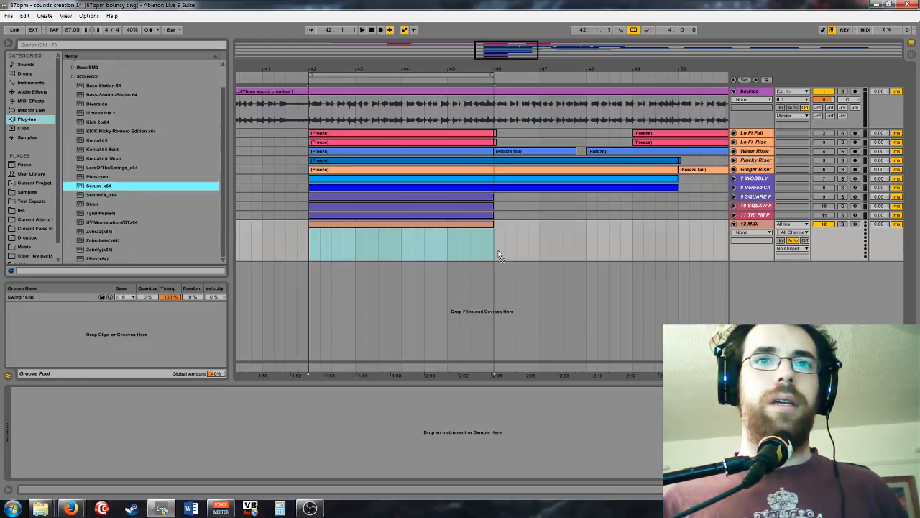
{"action": "left_click_drag", "start_coordinate": [500, 256], "coordinate": [499, 256]}
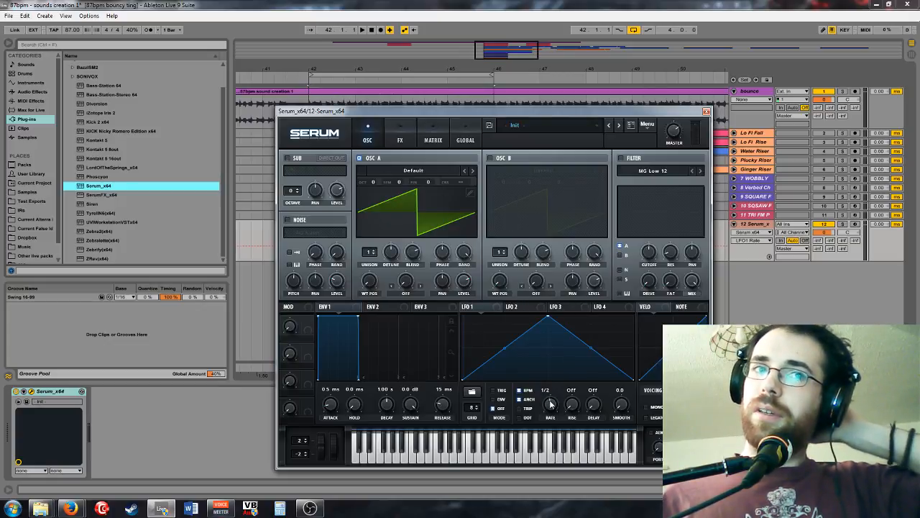
{"action": "left_click", "coordinate": [706, 111]}
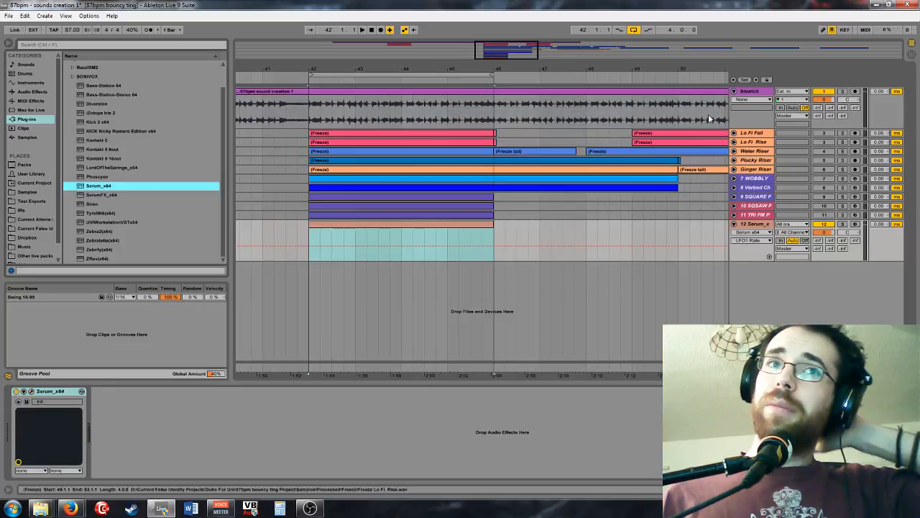
Step: Open the Serum track's clip and draw an E2 note at its start, lasting from 1.1.1 to 1.1.3
{"action": "double_click", "coordinate": [412, 241]}
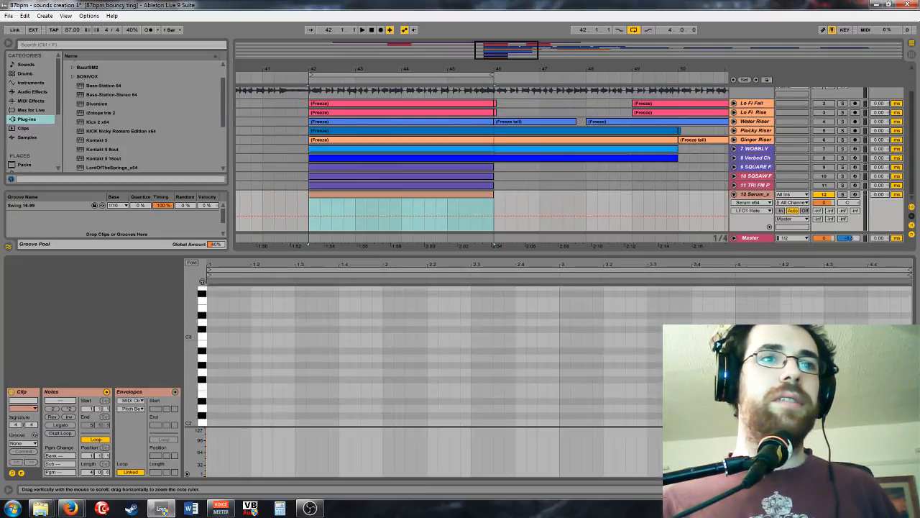
{"action": "double_click", "coordinate": [212, 396]}
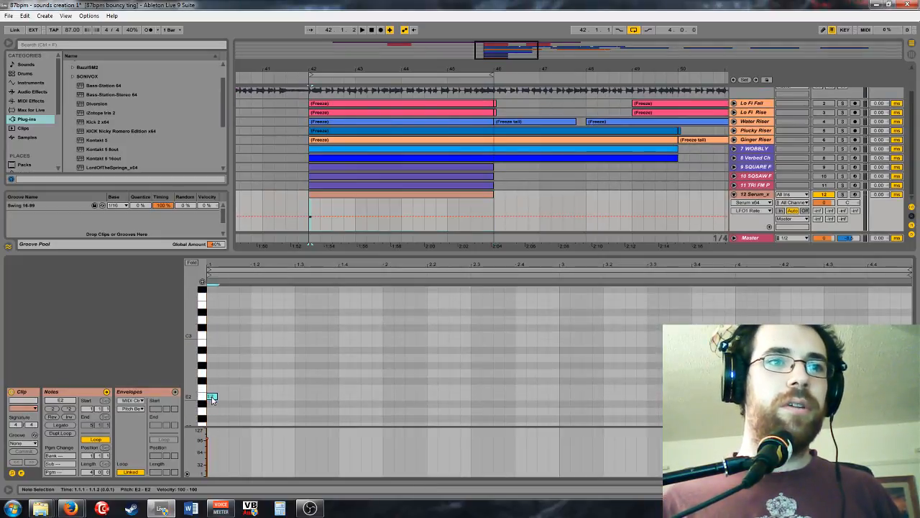
{"action": "left_click_drag", "start_coordinate": [214, 396], "coordinate": [549, 368]}
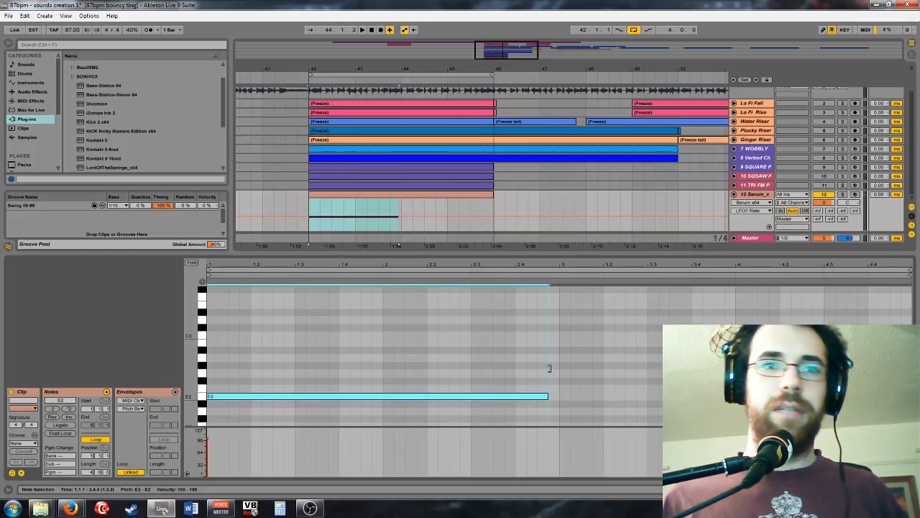
{"action": "left_click", "coordinate": [560, 374]}
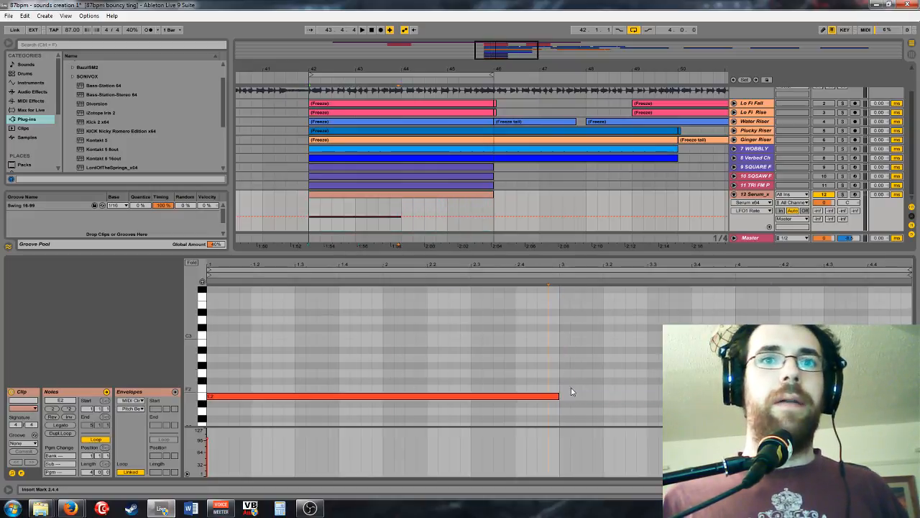
{"action": "left_click_drag", "start_coordinate": [557, 397], "coordinate": [234, 375]}
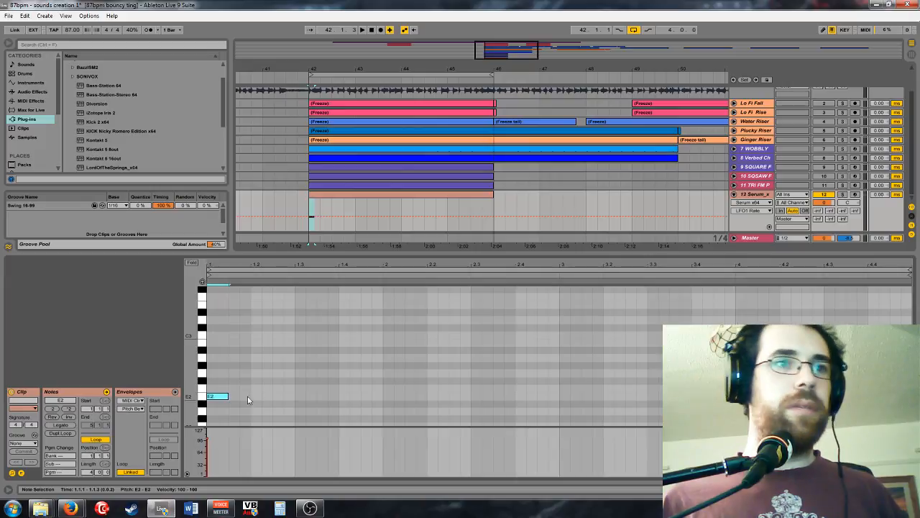
Step: Add further E2 notes of two sixteenths each, starting every three sixteenths, up to the note at 2.1.3
{"action": "double_click", "coordinate": [232, 397]}
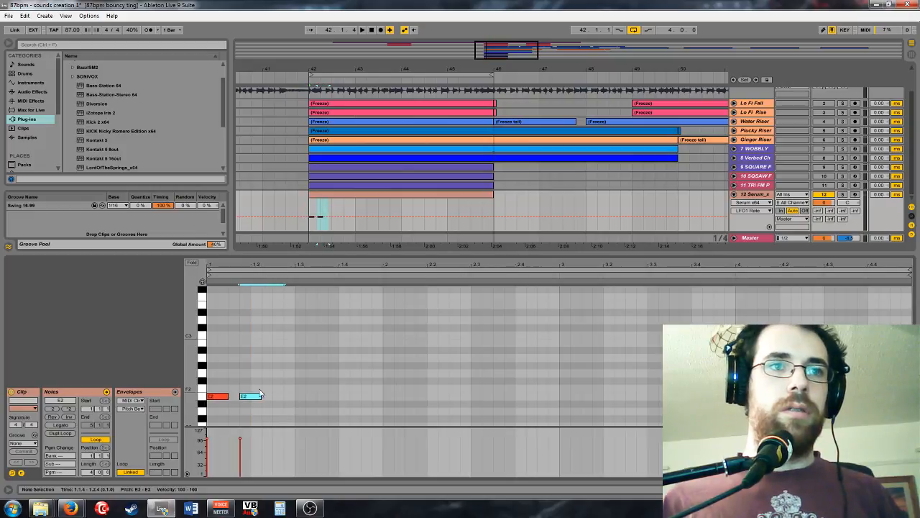
{"action": "double_click", "coordinate": [281, 396]}
{"action": "key", "text": "ctrl+a"}
{"action": "left_click", "coordinate": [317, 410]}
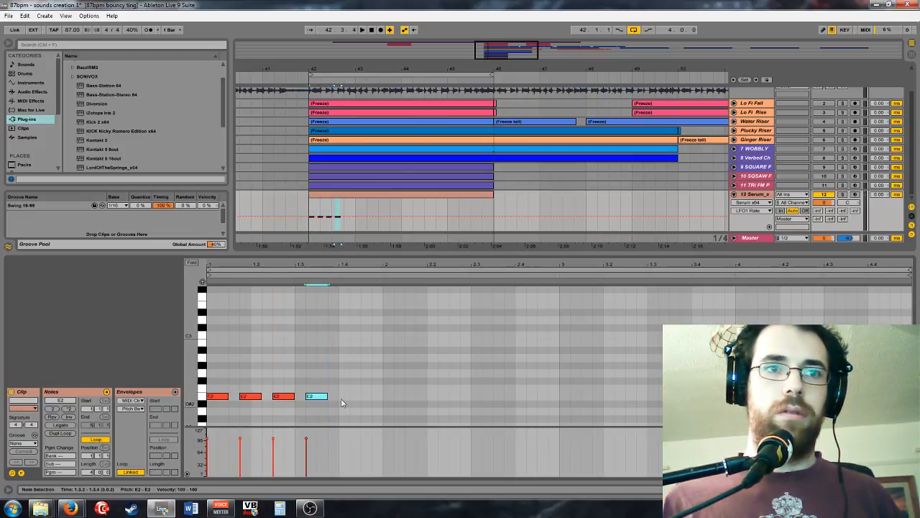
{"action": "left_click", "coordinate": [345, 396]}
{"action": "left_click_drag", "start_coordinate": [348, 396], "coordinate": [357, 395]}
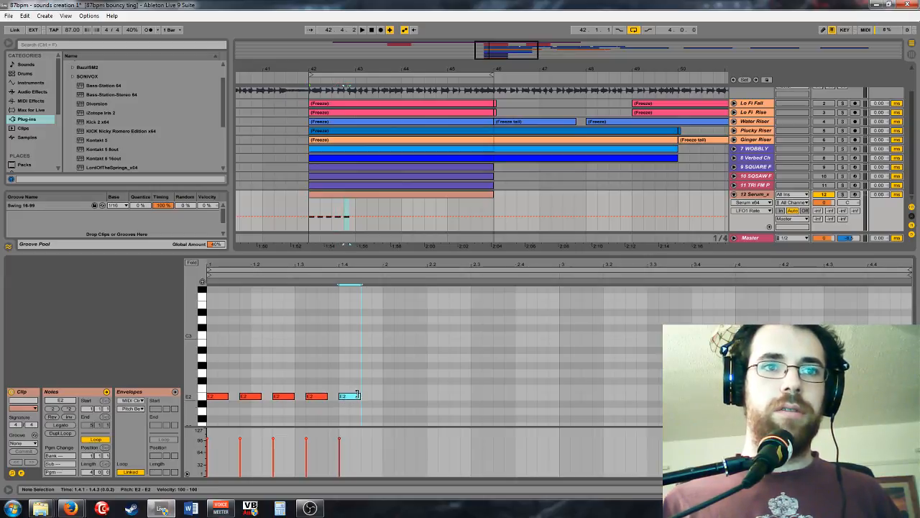
{"action": "double_click", "coordinate": [377, 397]}
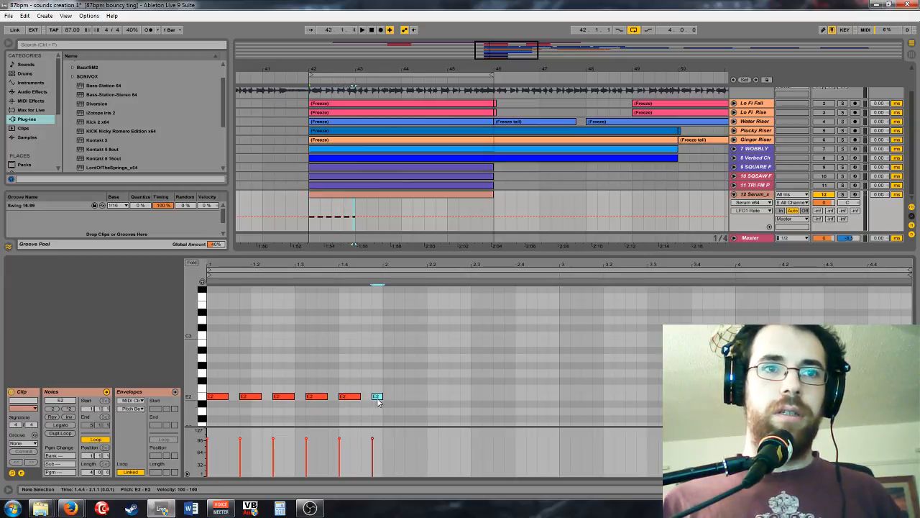
{"action": "double_click", "coordinate": [414, 397]}
{"action": "left_click_drag", "start_coordinate": [415, 396], "coordinate": [426, 396]}
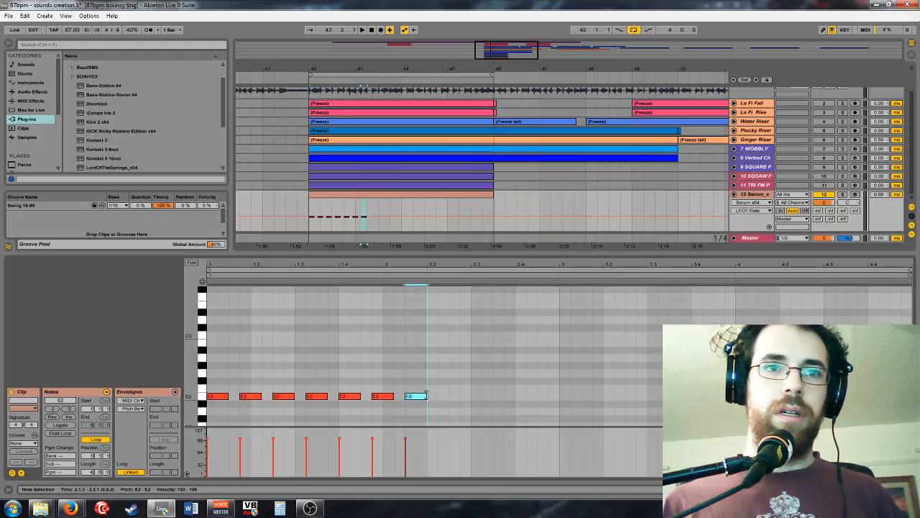
Step: Continue the E2 notes at the same spacing to the end of bar 2 and duplicate the pattern into bars 3 and 4
{"action": "double_click", "coordinate": [440, 396]}
{"action": "double_click", "coordinate": [451, 396]}
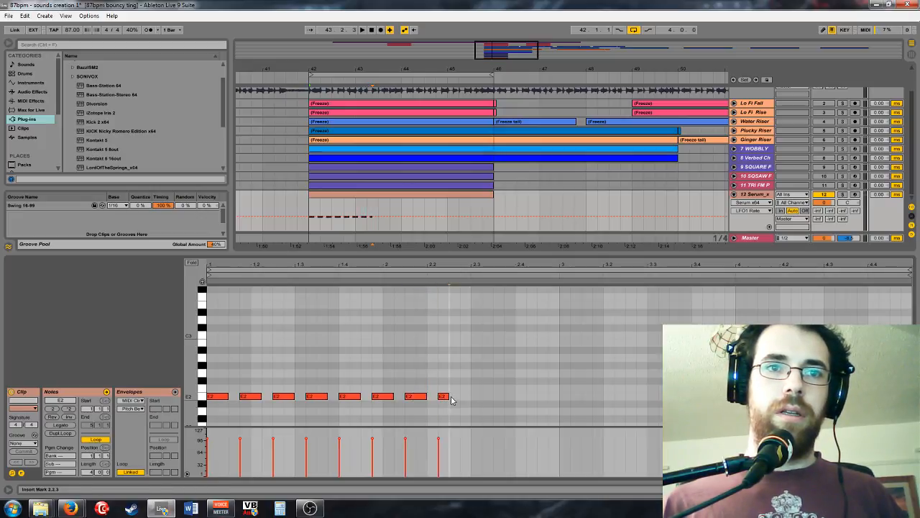
{"action": "double_click", "coordinate": [450, 396]}
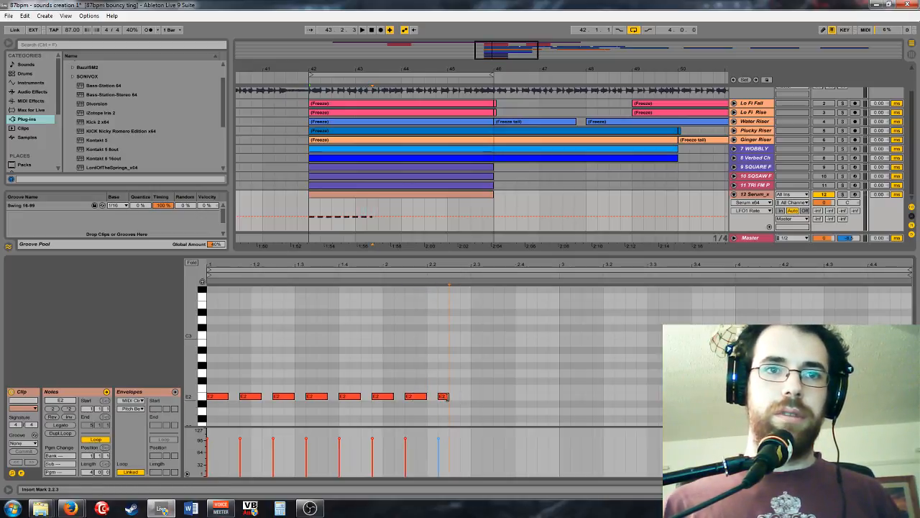
{"action": "left_click_drag", "start_coordinate": [447, 396], "coordinate": [460, 396]}
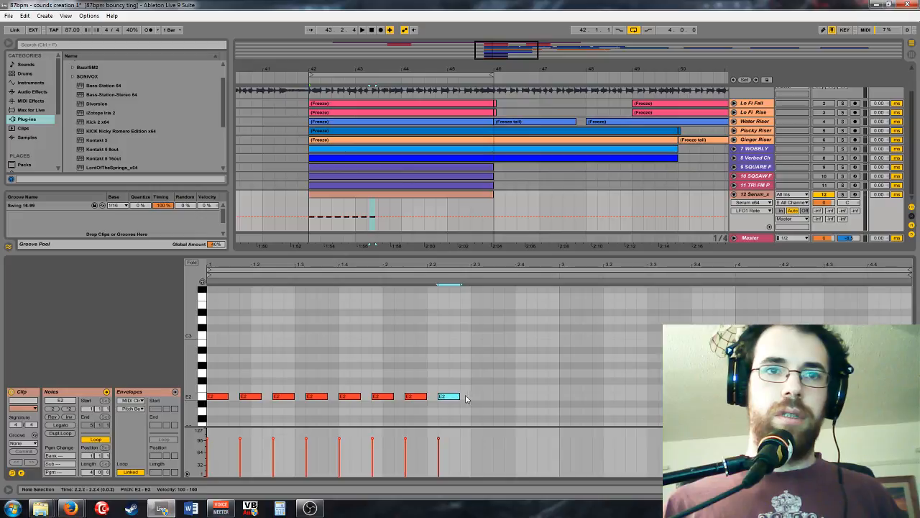
{"action": "double_click", "coordinate": [509, 396]}
{"action": "left_click_drag", "start_coordinate": [515, 397], "coordinate": [525, 397]}
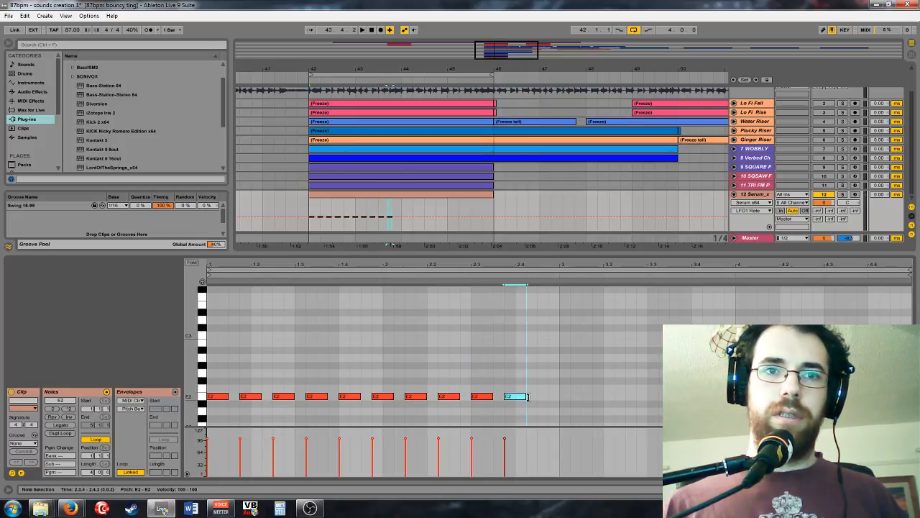
{"action": "double_click", "coordinate": [543, 396]}
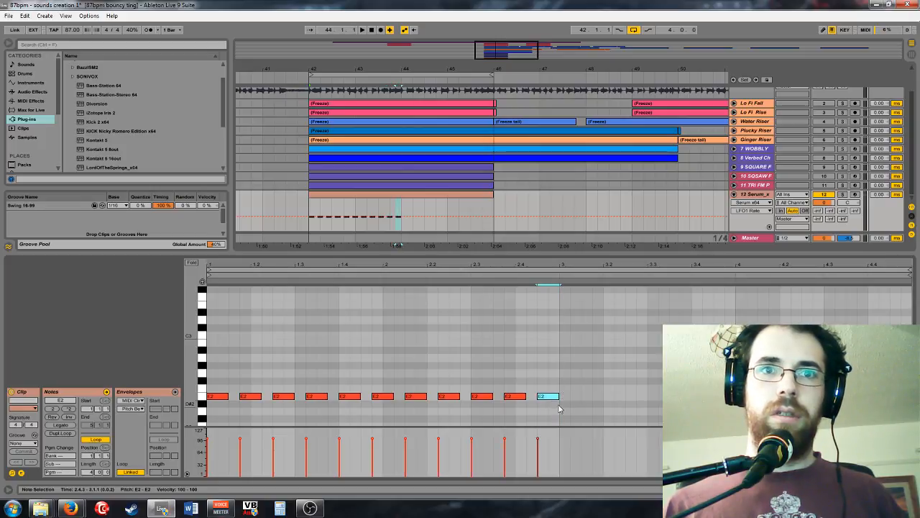
{"action": "key", "text": "ctrl+a"}
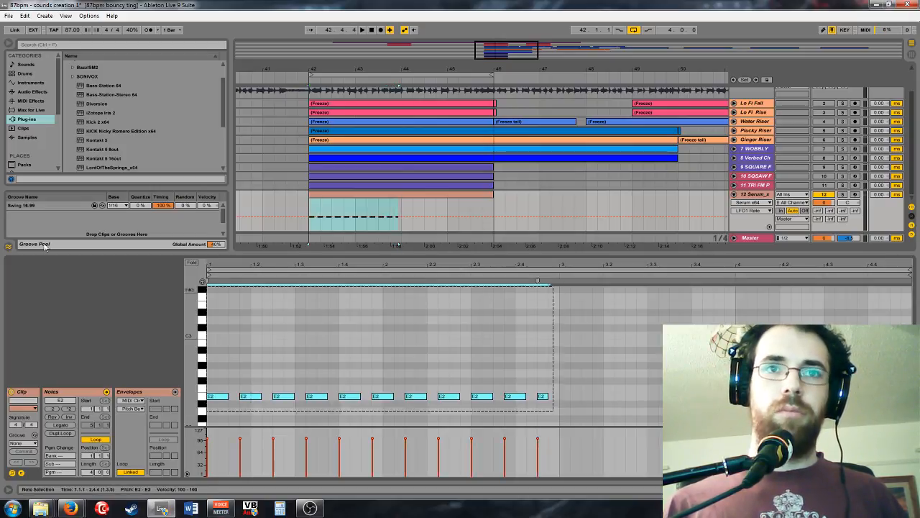
{"action": "left_click", "coordinate": [560, 317]}
Step: Reopen Serum's editor, move it lower, and enable its filter as MG Low 24 with an adjusted cutoff
{"action": "left_click", "coordinate": [756, 194]}
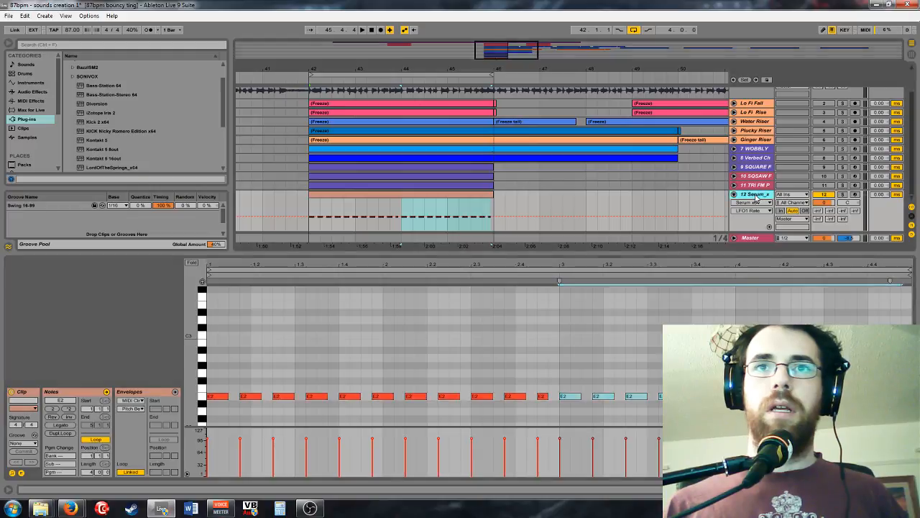
{"action": "left_click", "coordinate": [31, 392]}
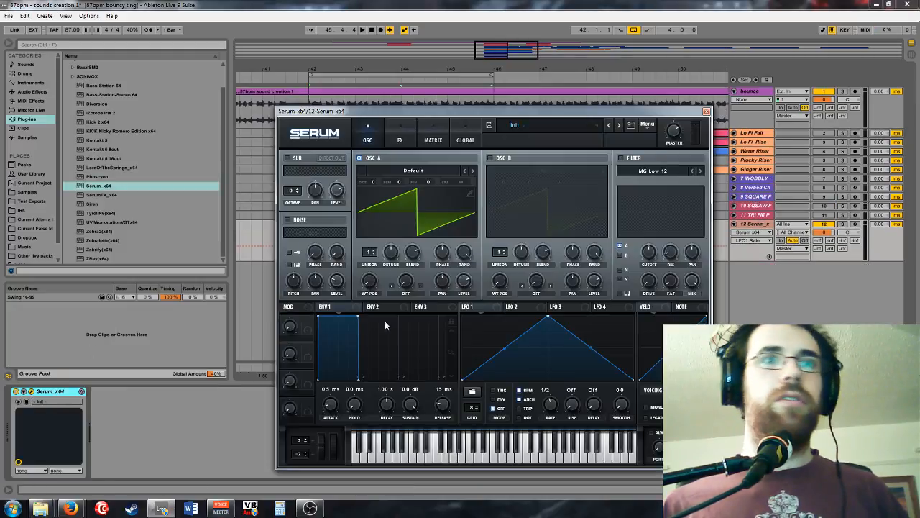
{"action": "left_click_drag", "start_coordinate": [546, 106], "coordinate": [539, 152]}
{"action": "left_click", "coordinate": [386, 219]}
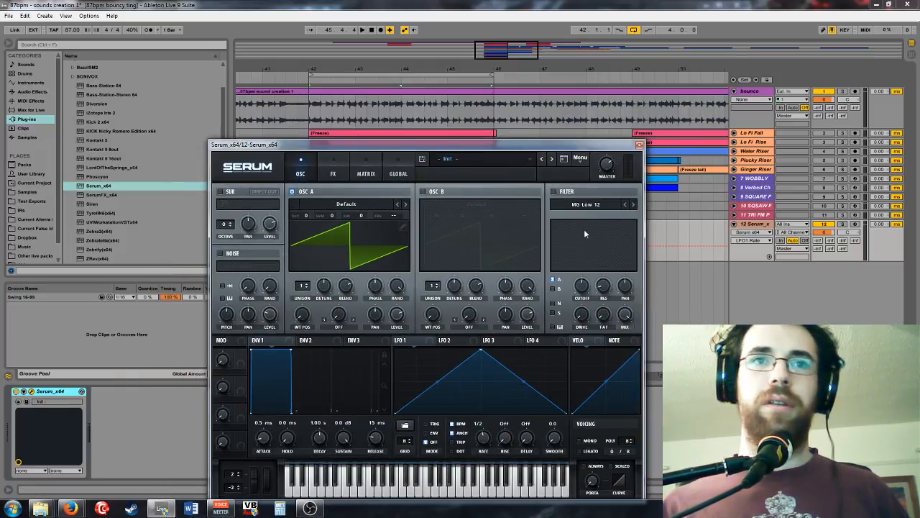
{"action": "left_click", "coordinate": [553, 191]}
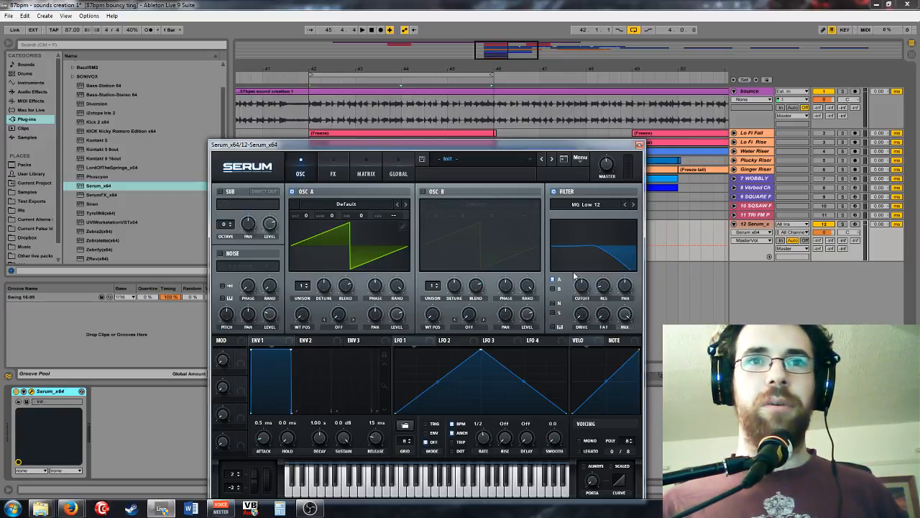
{"action": "left_click_drag", "start_coordinate": [582, 288], "coordinate": [584, 271]}
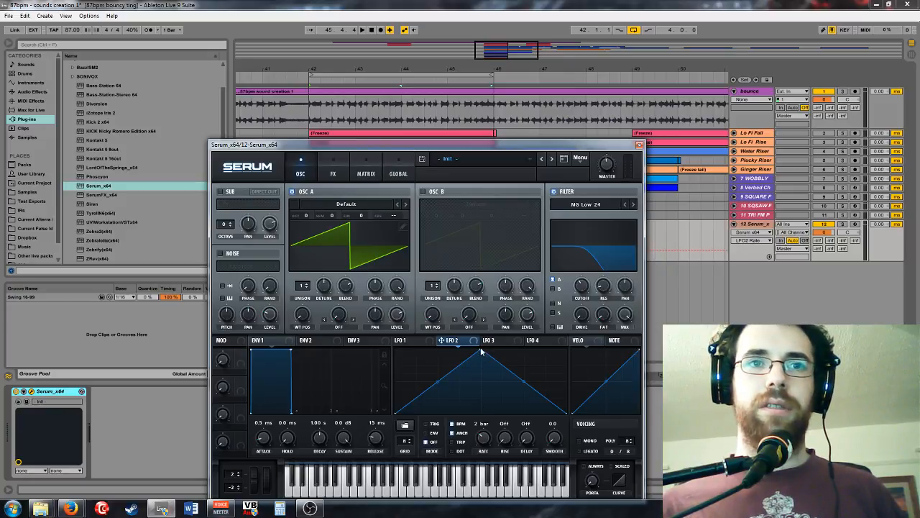
Step: Reshape LFO 2 into a gently curved rising ramp and assign both LFO 2 and LFO 1 to the filter cutoff
{"action": "left_click_drag", "start_coordinate": [480, 352], "coordinate": [567, 351]}
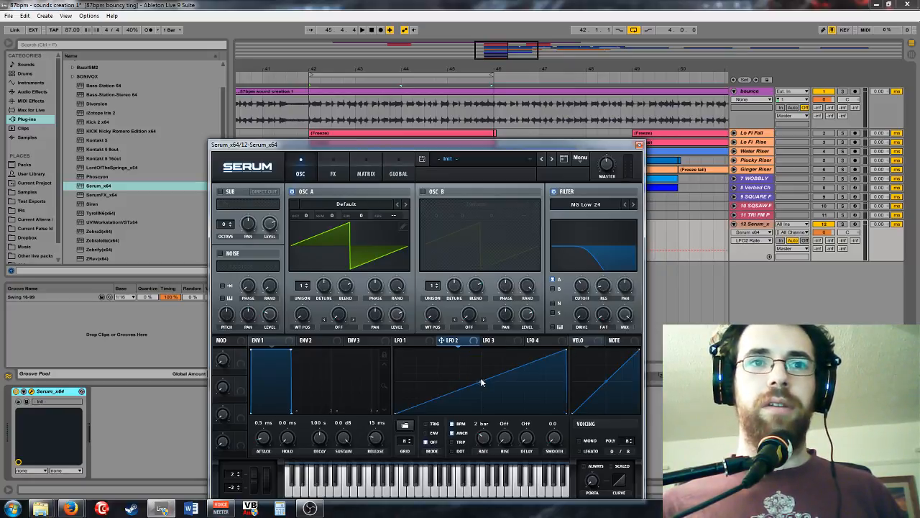
{"action": "left_click", "coordinate": [596, 288]}
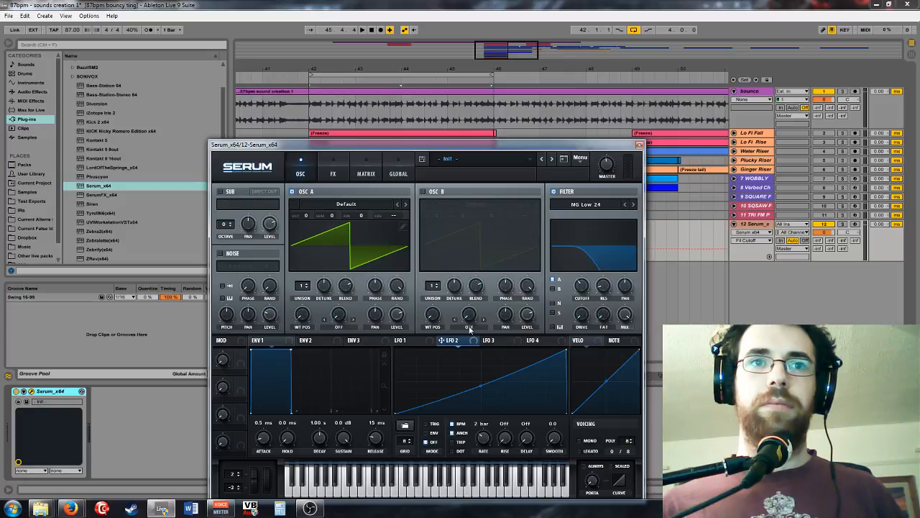
{"action": "left_click_drag", "start_coordinate": [576, 277], "coordinate": [568, 296]}
{"action": "left_click", "coordinate": [406, 340]}
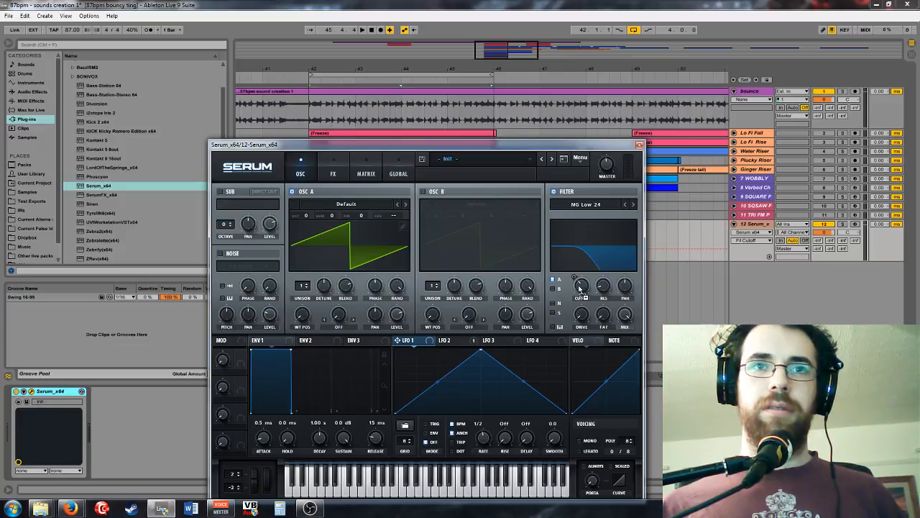
{"action": "left_click_drag", "start_coordinate": [580, 288], "coordinate": [565, 295]}
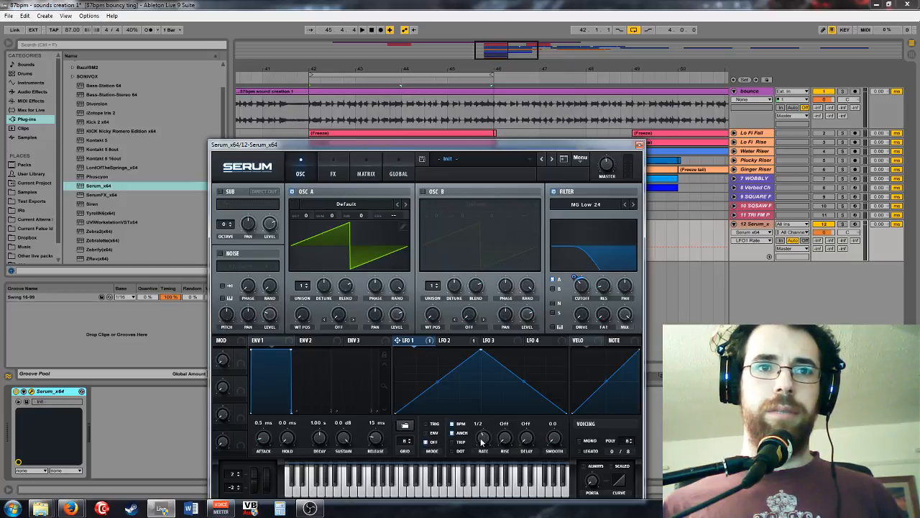
Step: Play the loop and adjust LFO 1's modulation depth on the filter cutoff, checking the cutoff's assigned modulators
{"action": "key", "text": "space"}
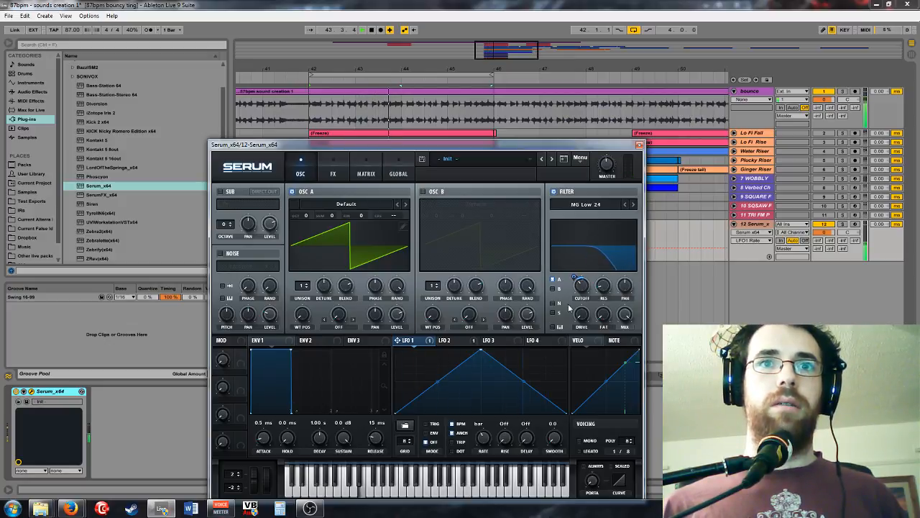
{"action": "left_click_drag", "start_coordinate": [573, 277], "coordinate": [581, 283]}
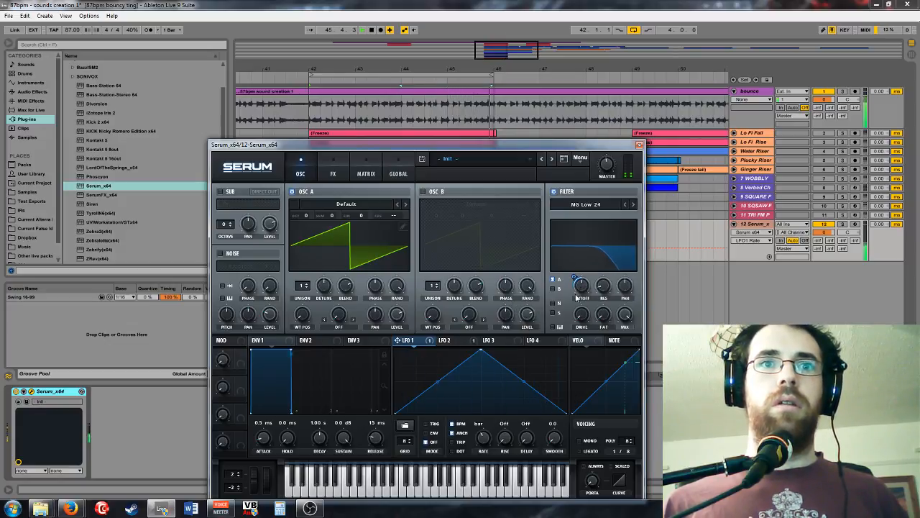
{"action": "left_click", "coordinate": [447, 340]}
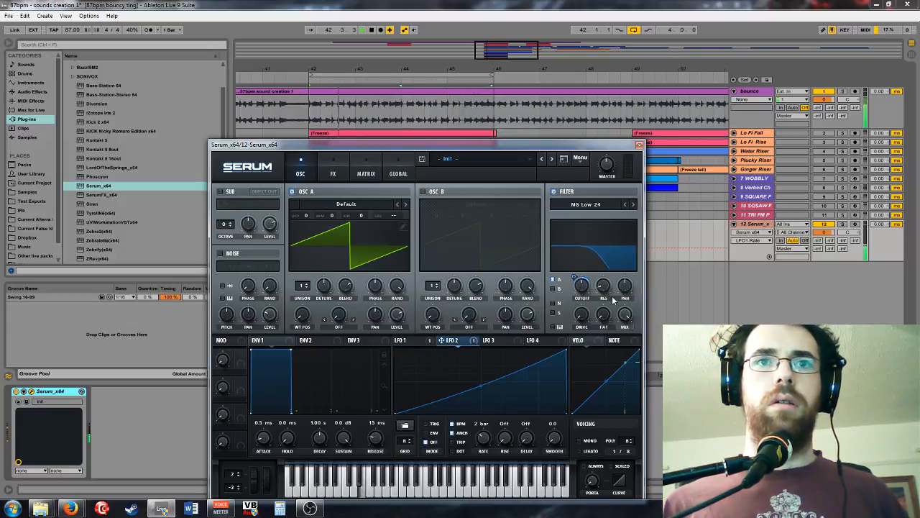
{"action": "mouse_move", "coordinate": [572, 285]}
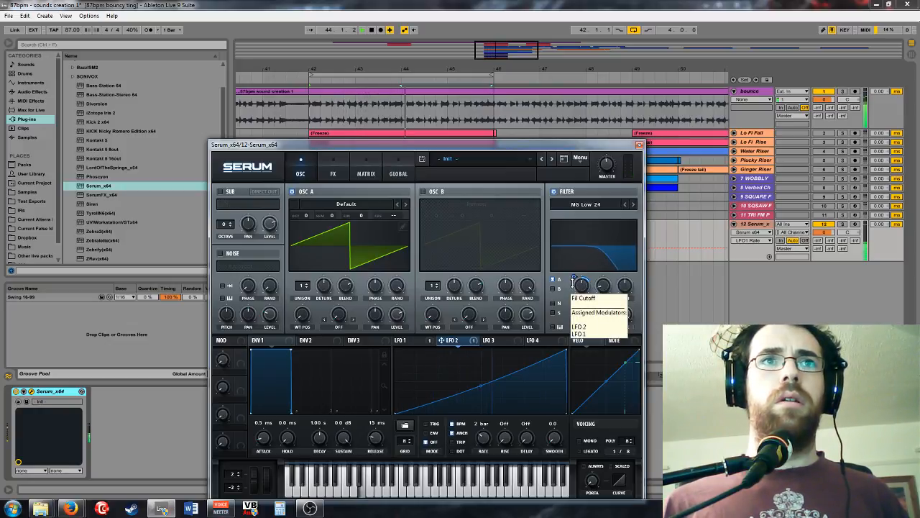
Step: Move the four-bar Serum clip to start at bar 43, shift the loop to bars 43 to 47, and start playback
{"action": "left_click_drag", "start_coordinate": [483, 148], "coordinate": [460, 224]}
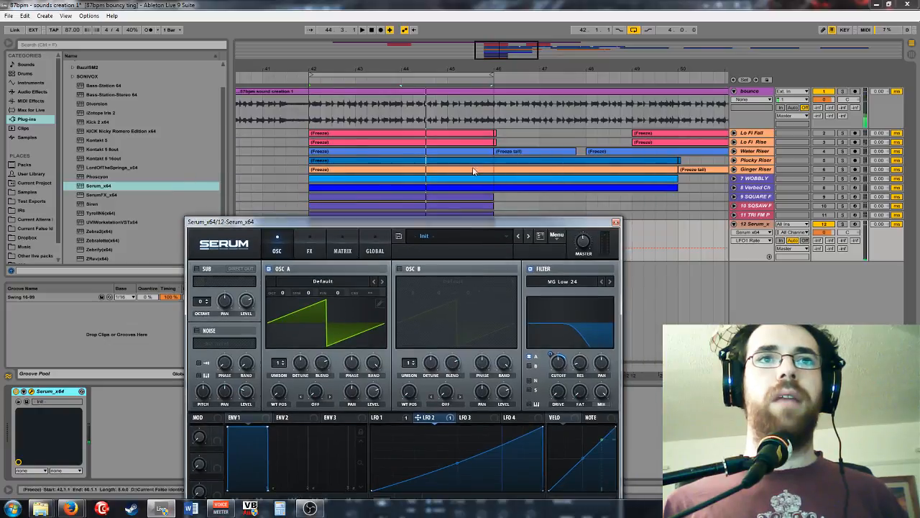
{"action": "left_click_drag", "start_coordinate": [501, 70], "coordinate": [538, 16]}
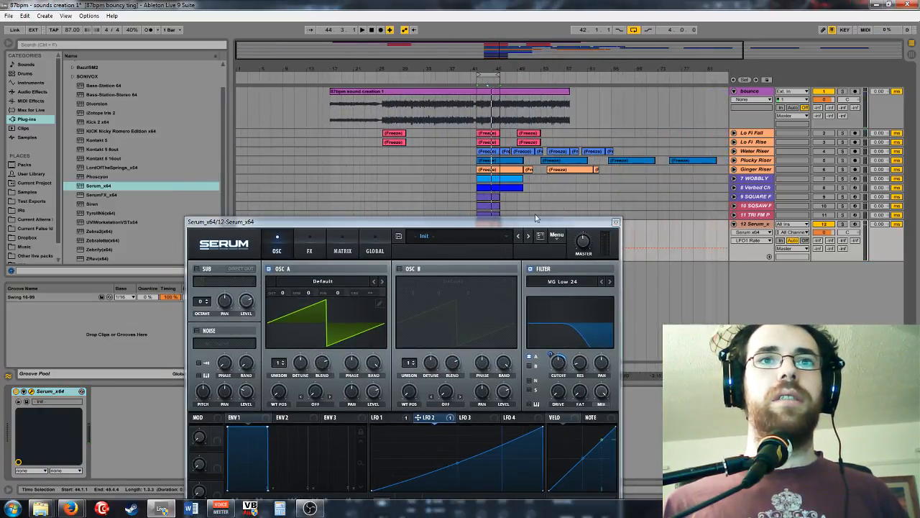
{"action": "left_click_drag", "start_coordinate": [537, 220], "coordinate": [521, 318]}
{"action": "left_click_drag", "start_coordinate": [546, 64], "coordinate": [546, 123]}
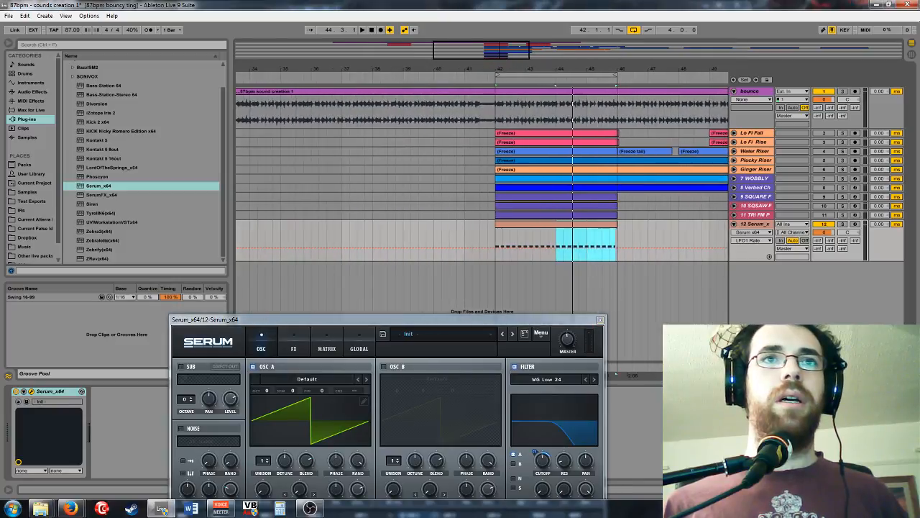
{"action": "left_click_drag", "start_coordinate": [498, 79], "coordinate": [497, 100]}
{"action": "key", "text": "ctrl+shift+m"}
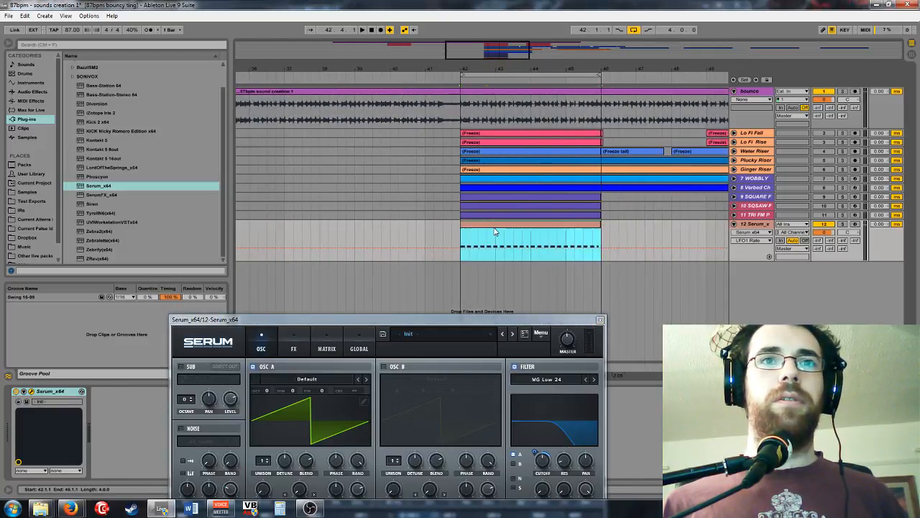
{"action": "left_click_drag", "start_coordinate": [525, 69], "coordinate": [492, 47]}
{"action": "left_click_drag", "start_coordinate": [483, 220], "coordinate": [504, 225]}
{"action": "left_click_drag", "start_coordinate": [485, 71], "coordinate": [509, 73]}
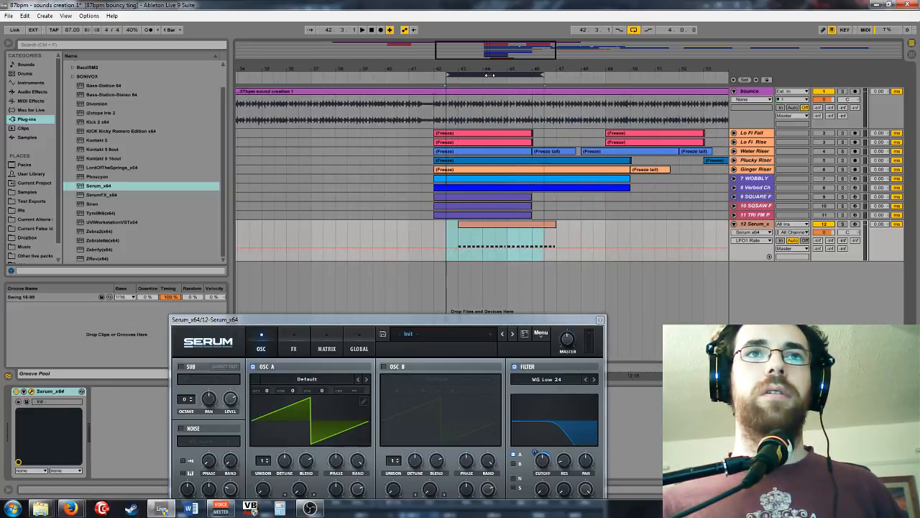
{"action": "key", "text": "space"}
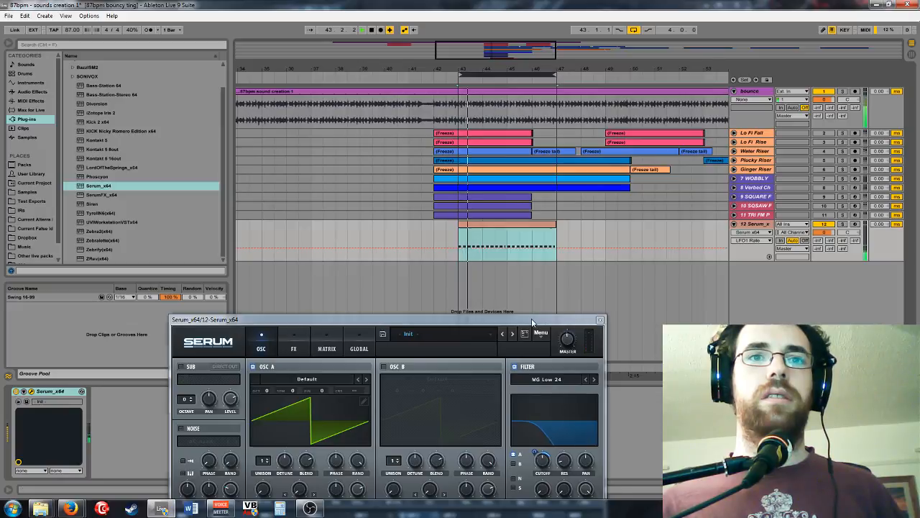
Step: Set LFO 1's rate to 1/2 and oscillator A's octave to -1, with Serum's editor moved higher
{"action": "left_click_drag", "start_coordinate": [533, 321], "coordinate": [540, 191]}
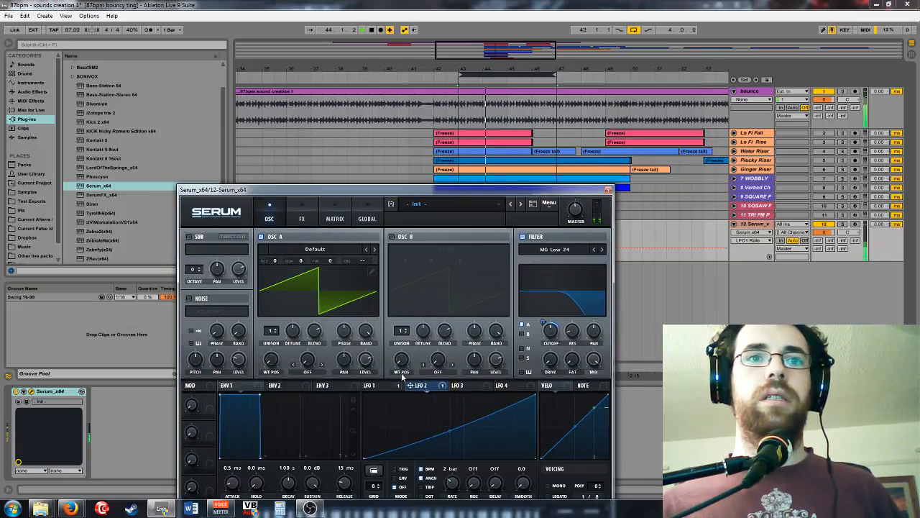
{"action": "left_click", "coordinate": [375, 386]}
{"action": "left_click_drag", "start_coordinate": [451, 469], "coordinate": [456, 489]}
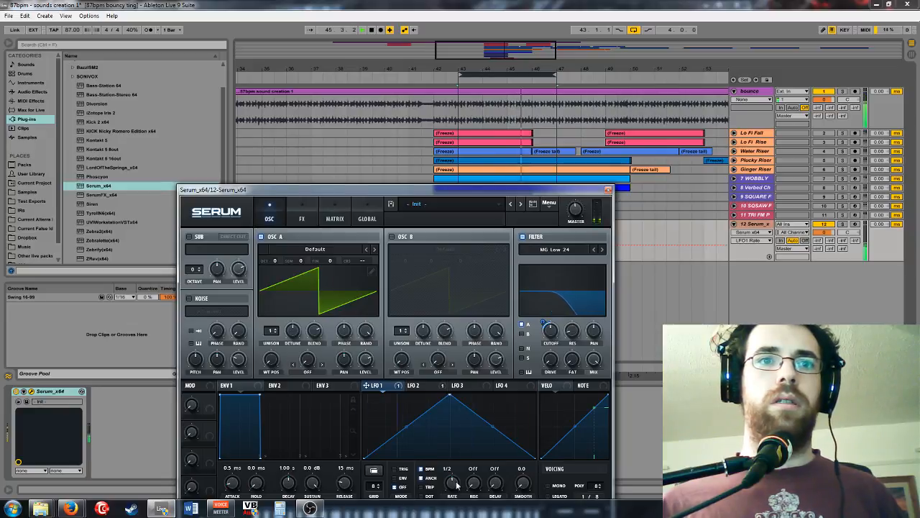
{"action": "left_click_drag", "start_coordinate": [266, 263], "coordinate": [266, 283]}
{"action": "left_click", "coordinate": [572, 217]}
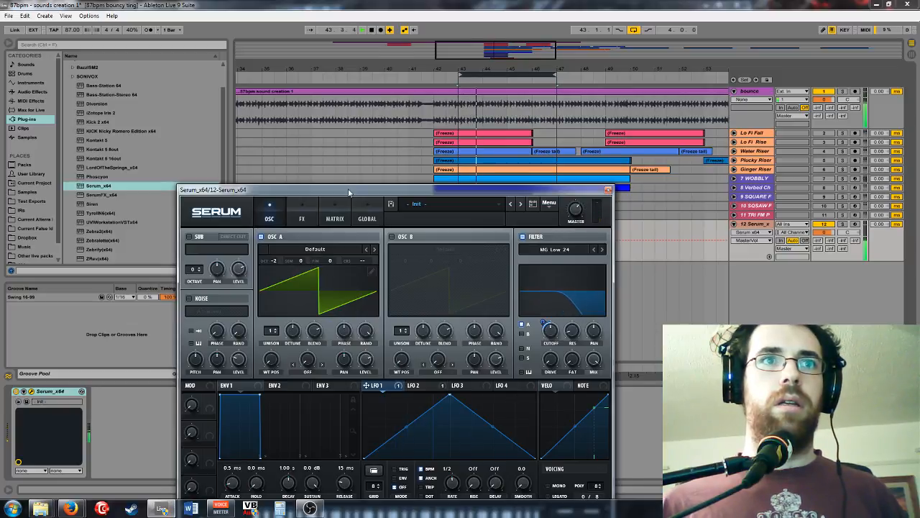
{"action": "left_click_drag", "start_coordinate": [348, 189], "coordinate": [352, 115]}
{"action": "left_click_drag", "start_coordinate": [282, 182], "coordinate": [288, 180]}
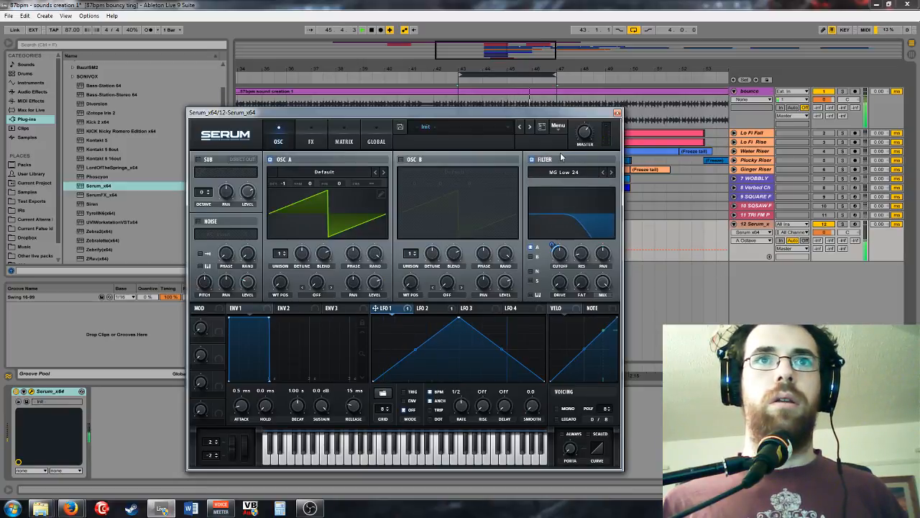
Step: Adjust LFO 2's modulation depth on the filter cutoff and set envelope 1's attack to 0.0 ms
{"action": "left_click", "coordinate": [423, 307]}
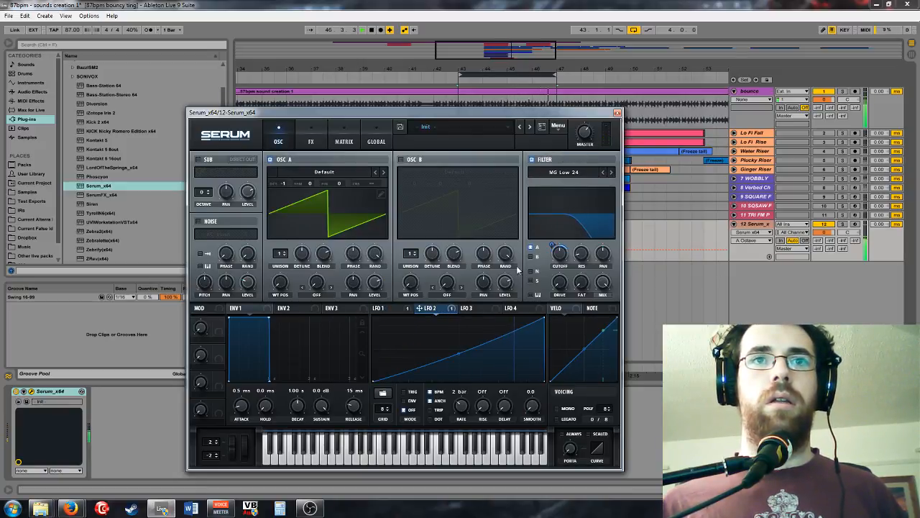
{"action": "left_click_drag", "start_coordinate": [419, 308], "coordinate": [555, 247]}
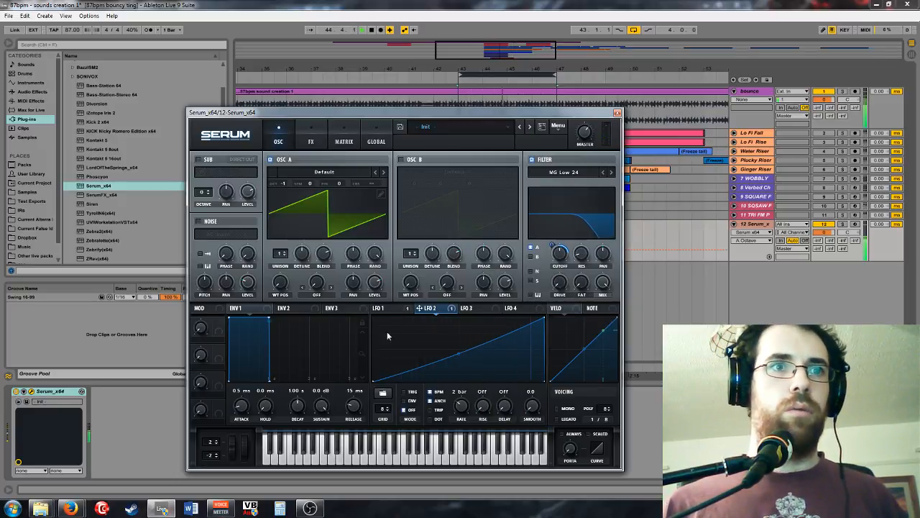
{"action": "left_click_drag", "start_coordinate": [249, 405], "coordinate": [252, 429]}
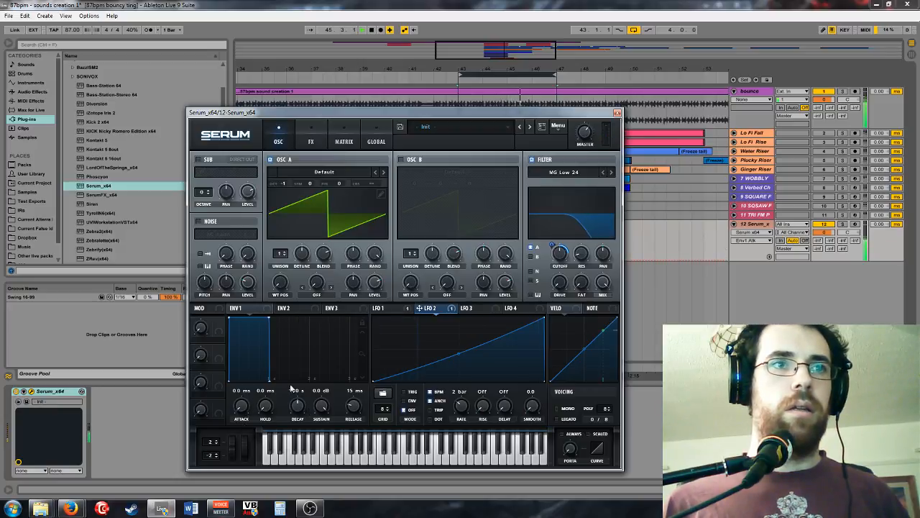
Step: Solo the Serum track and apply the Swing 16-99 groove to its clip
{"action": "left_click", "coordinate": [843, 223]}
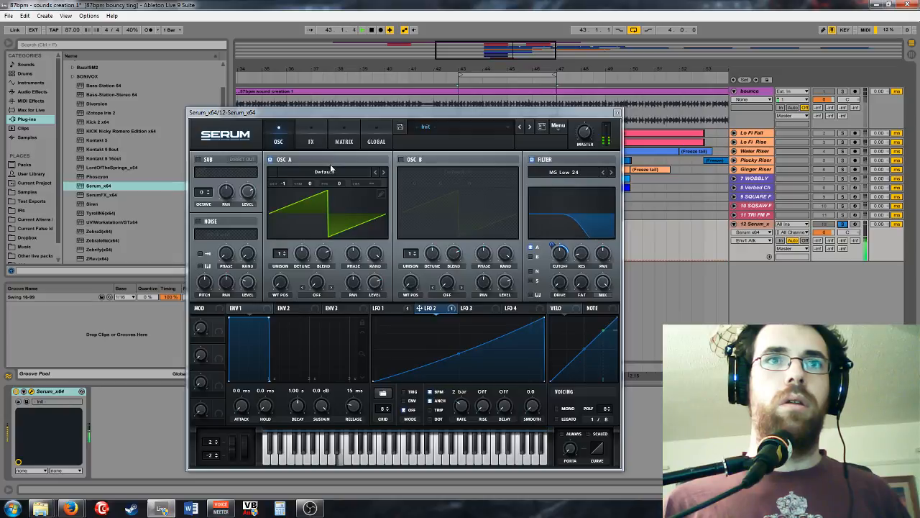
{"action": "left_click_drag", "start_coordinate": [383, 114], "coordinate": [365, 324]}
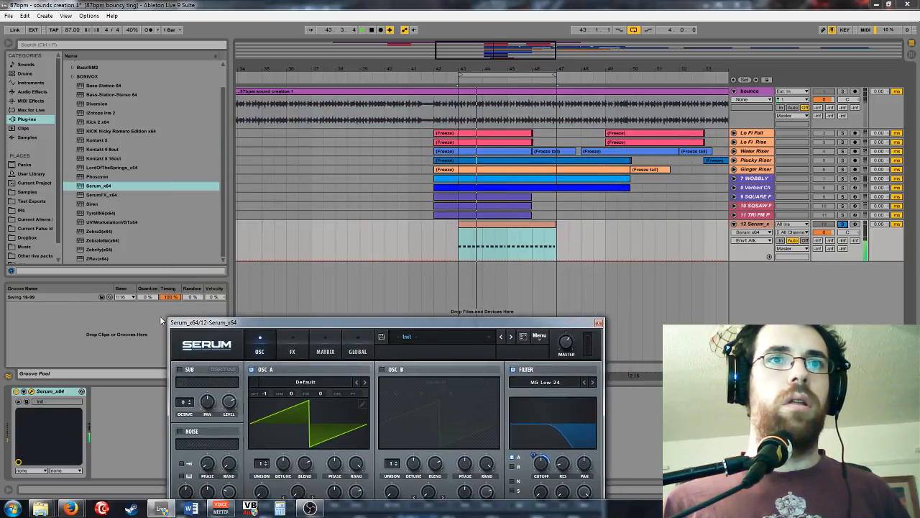
{"action": "left_click", "coordinate": [77, 294]}
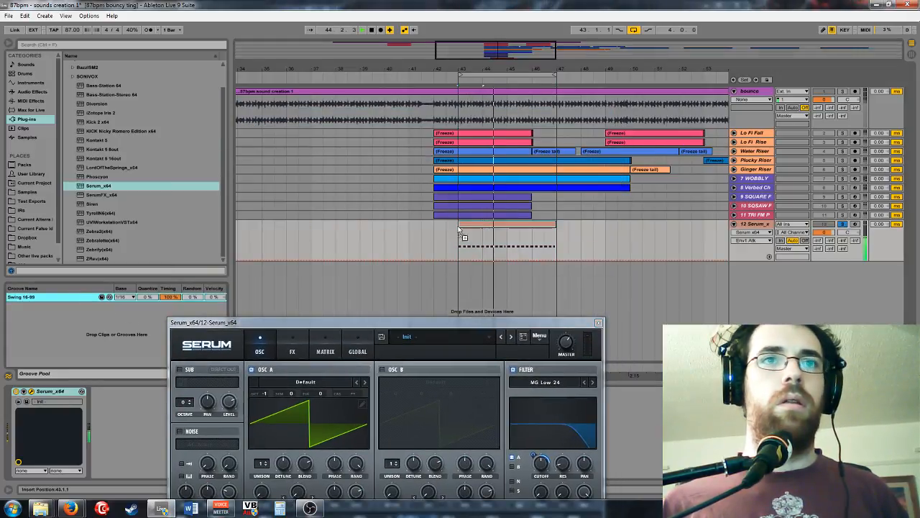
{"action": "left_click", "coordinate": [488, 226]}
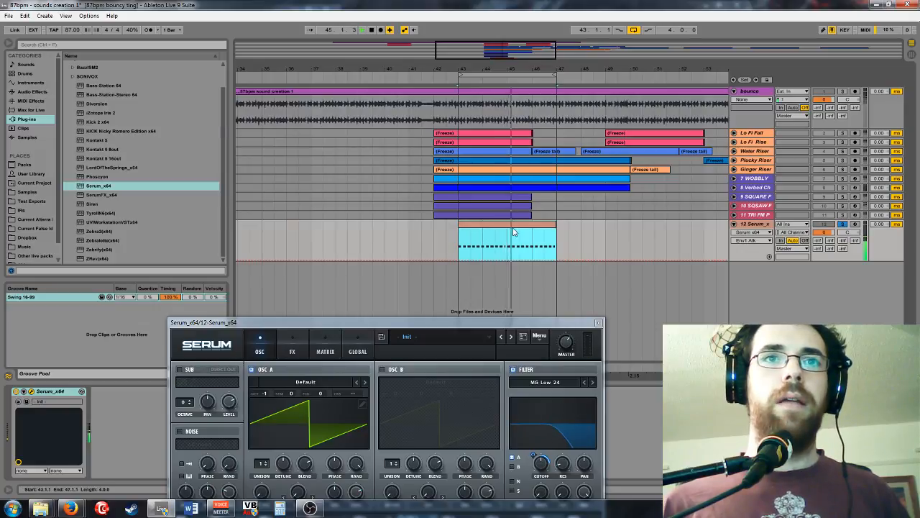
Step: Open the Serum clip's notes and split the first E2 notes into sixteenths, trimming the note at 1.2.3 to start at 1.2.4
{"action": "key", "text": "shift+Tab"}
{"action": "left_click", "coordinate": [598, 322]}
{"action": "left_click", "coordinate": [307, 322]}
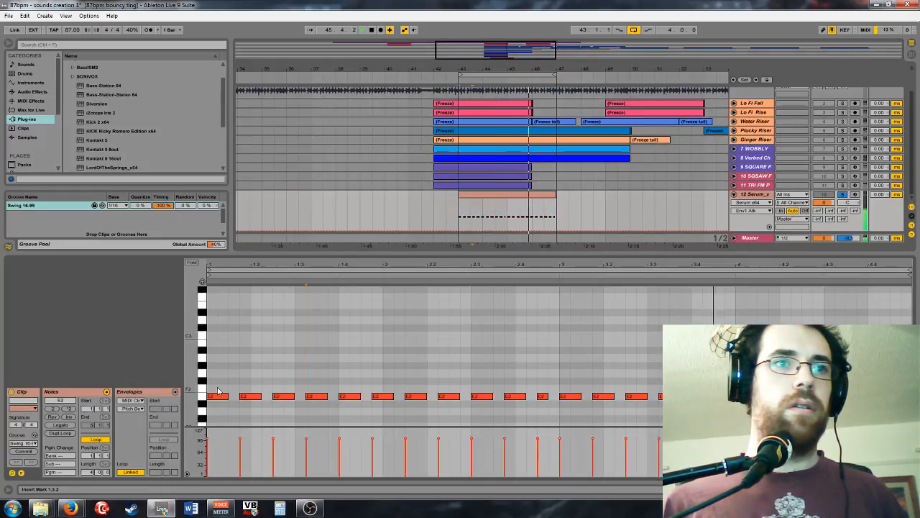
{"action": "double_click", "coordinate": [222, 395]}
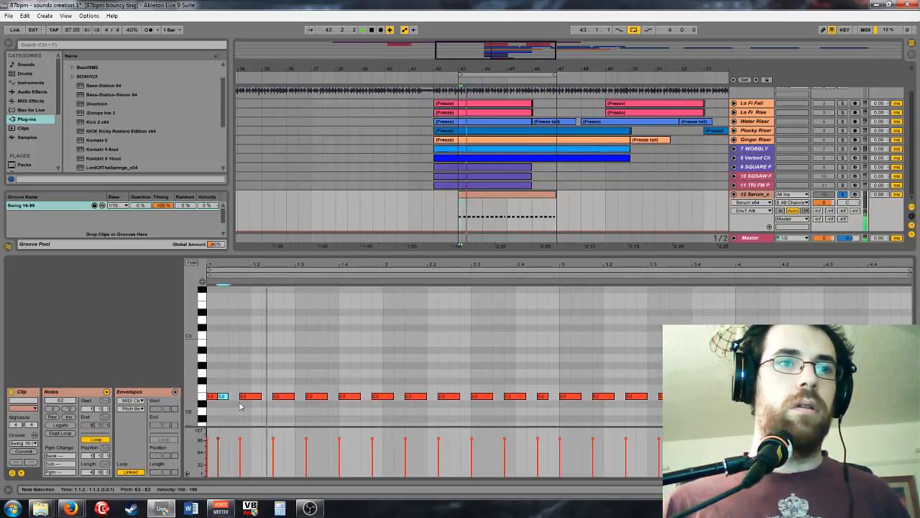
{"action": "left_click", "coordinate": [251, 396]}
{"action": "double_click", "coordinate": [255, 396]}
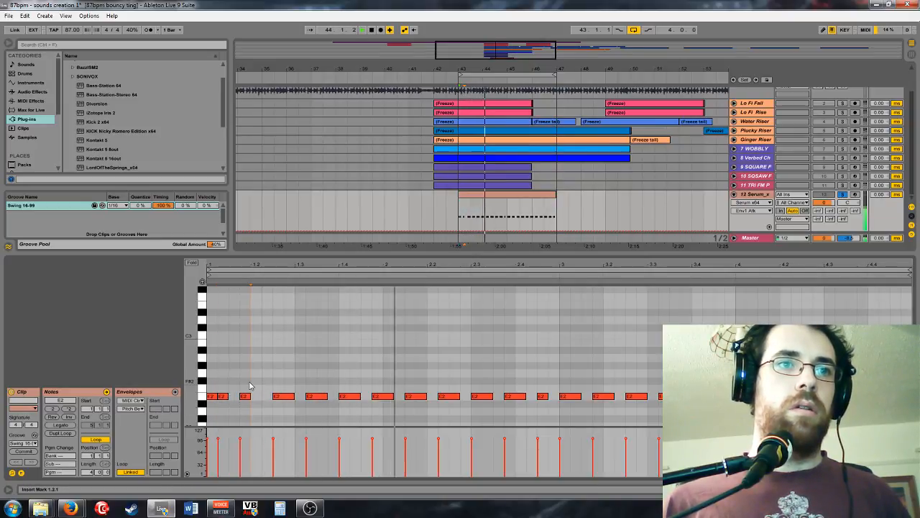
{"action": "double_click", "coordinate": [266, 396]}
{"action": "left_click", "coordinate": [276, 396]}
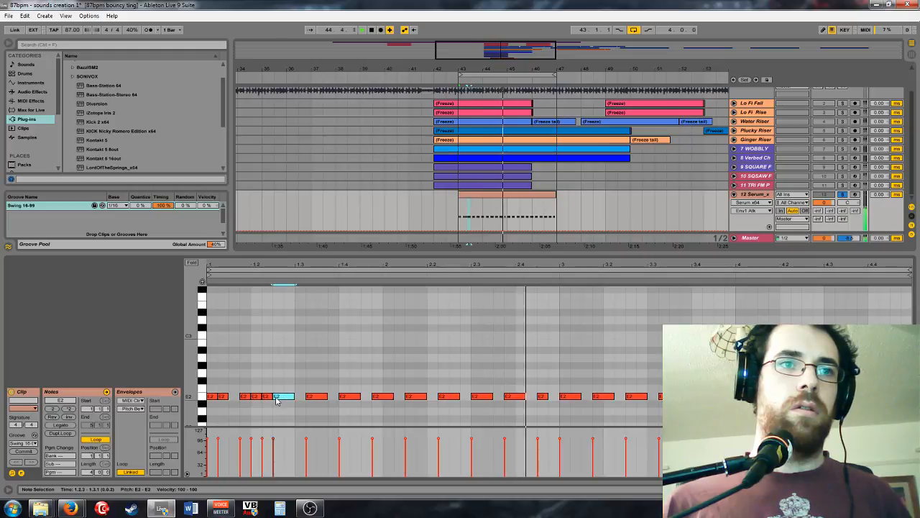
{"action": "left_click_drag", "start_coordinate": [276, 396], "coordinate": [286, 396]}
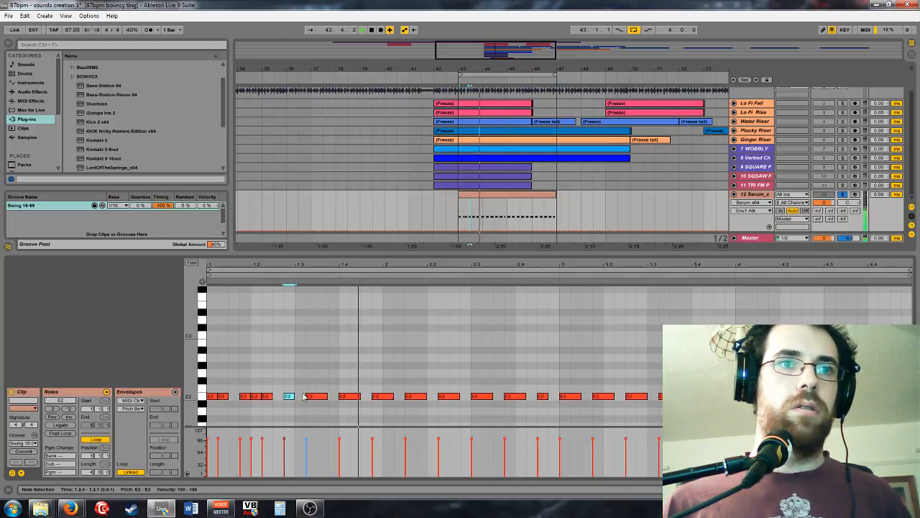
Step: Continue the pattern of two, three and one sixteenth E2 notes from 1.3.2 up to the note at 2.2.4
{"action": "left_click", "coordinate": [301, 399]}
{"action": "left_click_drag", "start_coordinate": [326, 397], "coordinate": [450, 396]}
{"action": "double_click", "coordinate": [322, 396]}
{"action": "double_click", "coordinate": [351, 397]}
{"action": "double_click", "coordinate": [363, 396]}
{"action": "double_click", "coordinate": [421, 396]}
{"action": "double_click", "coordinate": [454, 396]}
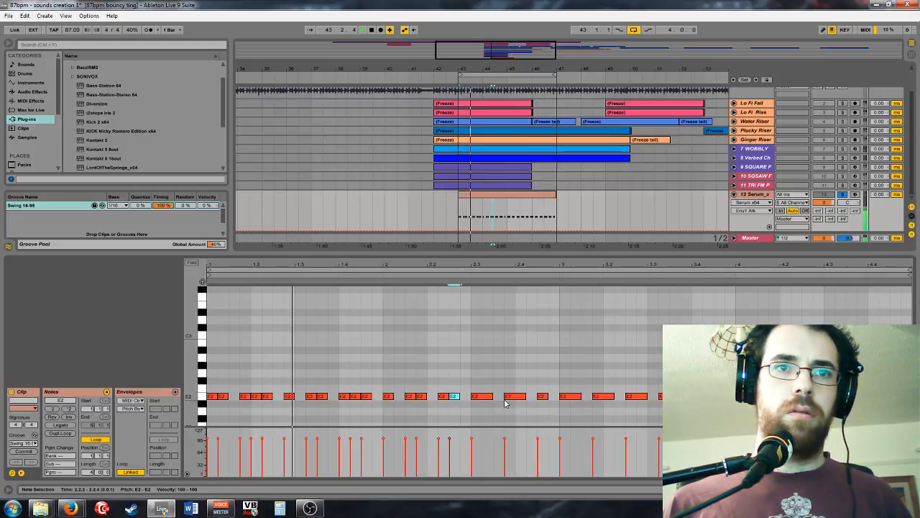
{"action": "double_click", "coordinate": [465, 396]}
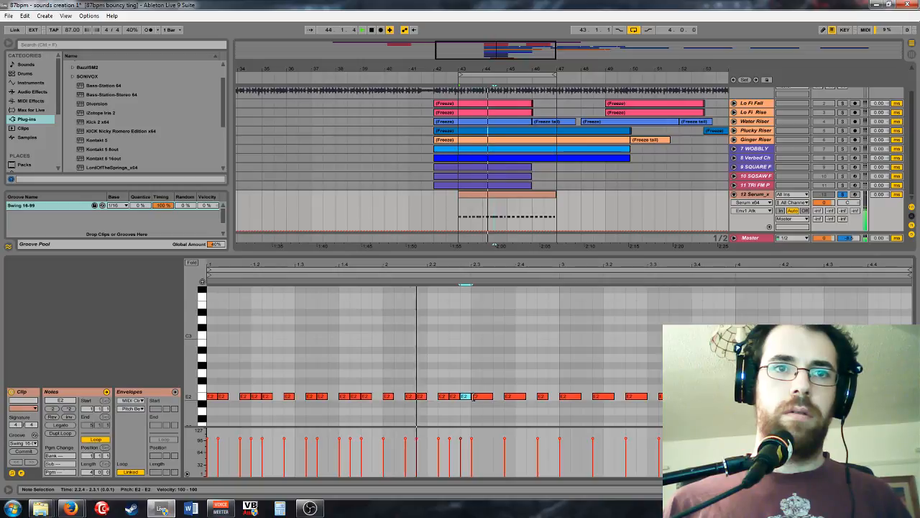
Step: Trim and split the remaining E2 notes of bar 2 into sixteenths, and duplicate bars 1 and 2 into bars 3 and 4
{"action": "left_click_drag", "start_coordinate": [472, 396], "coordinate": [890, 417]}
{"action": "double_click", "coordinate": [519, 396]}
{"action": "left_click_drag", "start_coordinate": [411, 338], "coordinate": [554, 405]}
{"action": "key", "text": "ctrl+d"}
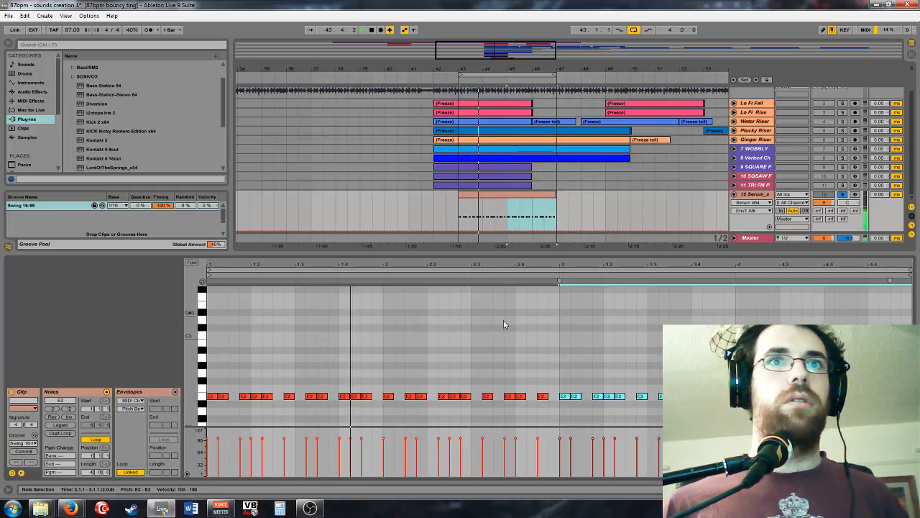
Step: Return to the Serum track's device chain and reopen Serum's editor
{"action": "left_click", "coordinate": [758, 203]}
{"action": "double_click", "coordinate": [758, 197]}
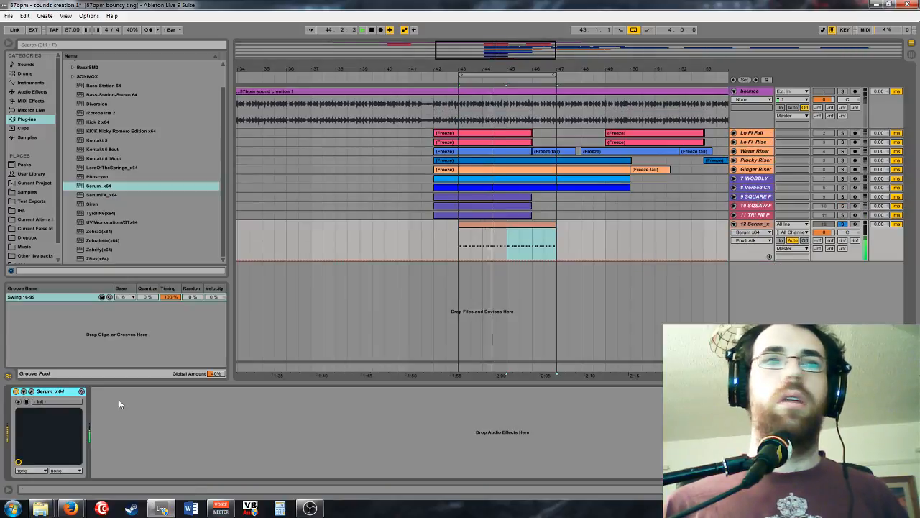
{"action": "left_click", "coordinate": [31, 392]}
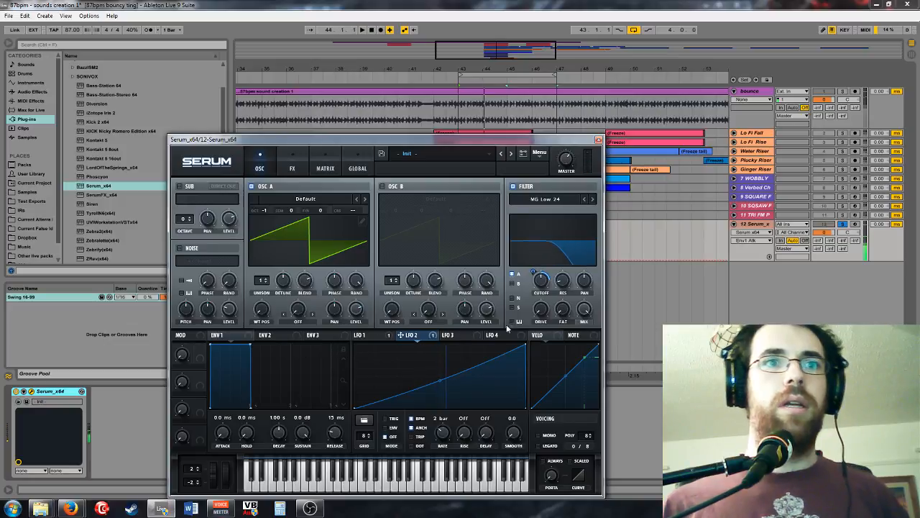
Step: Remove all of LFO 2's modulation destinations and assign Serum's Macro 1 to the filter cutoff with an amount of 45
{"action": "right_click", "coordinate": [429, 335]}
{"action": "left_click", "coordinate": [441, 375]}
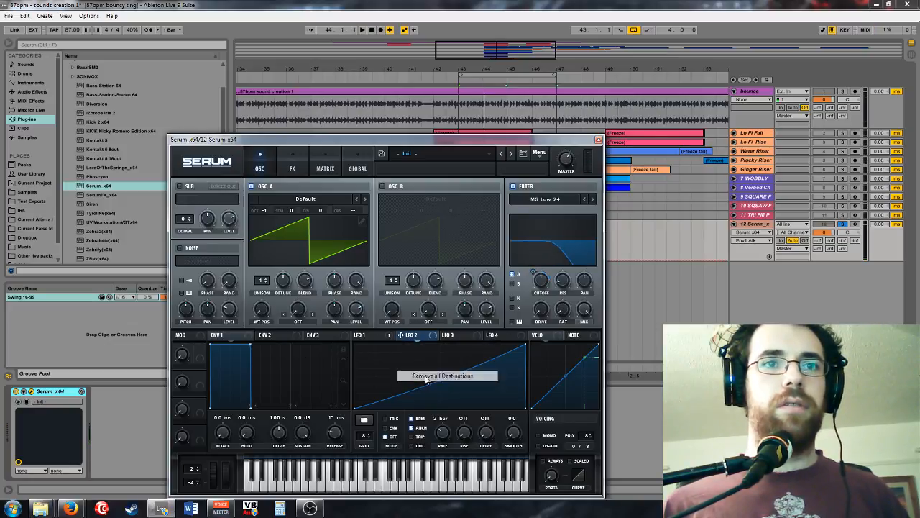
{"action": "left_click", "coordinate": [366, 335]}
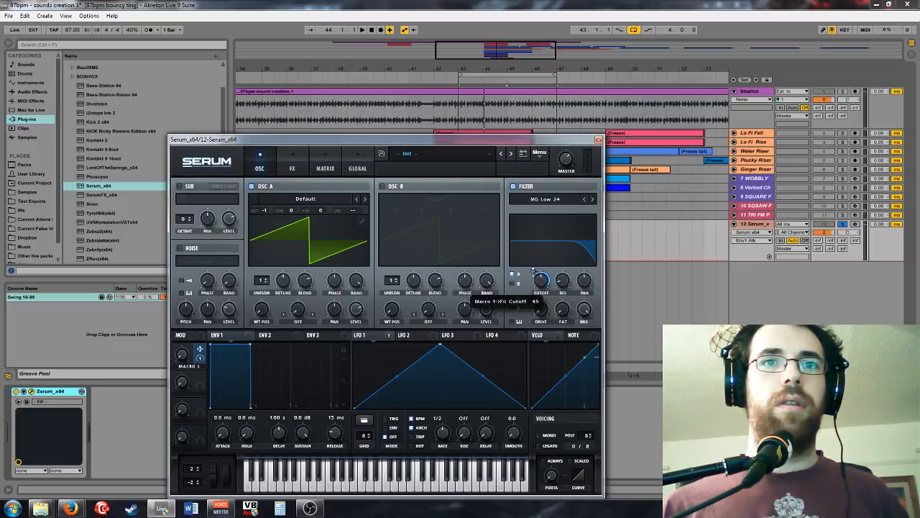
{"action": "left_click", "coordinate": [598, 138]}
Step: Group the Serum device into an Instrument Rack and reopen Serum's editor from inside it
{"action": "right_click", "coordinate": [51, 392]}
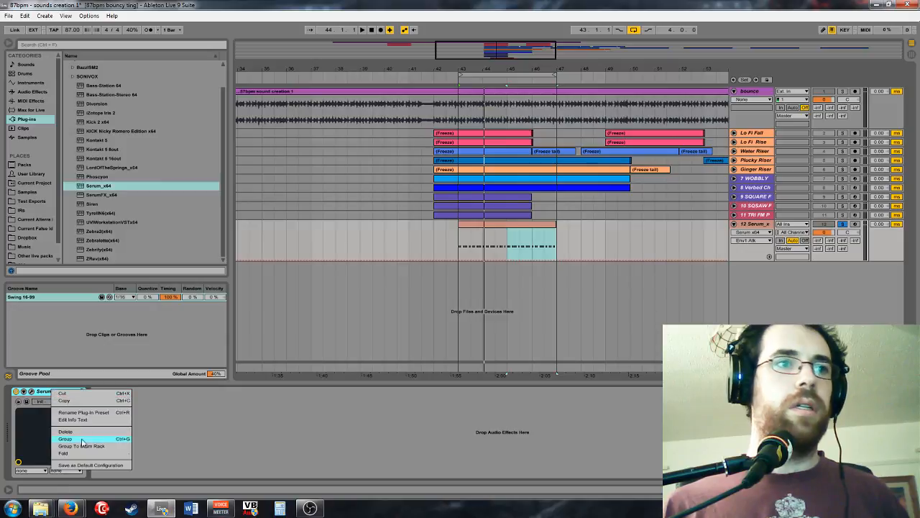
{"action": "left_click", "coordinate": [72, 440]}
{"action": "left_click", "coordinate": [35, 392]}
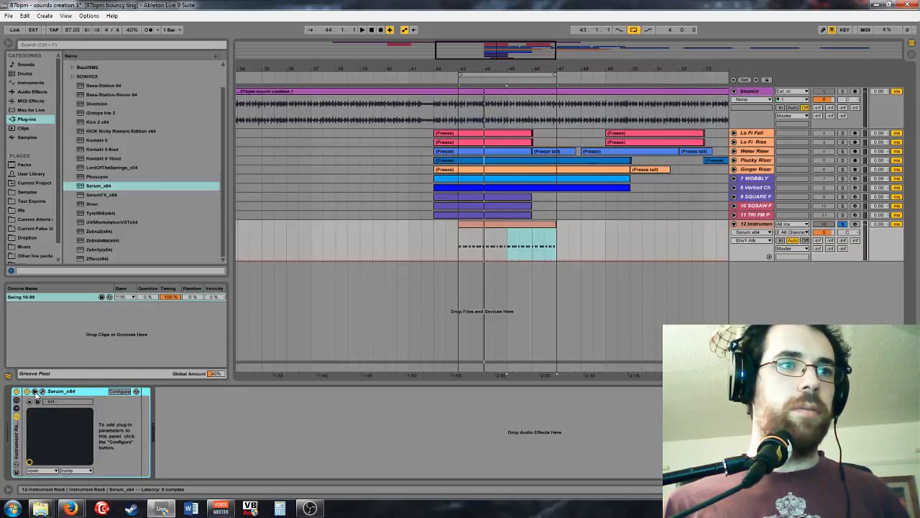
Step: Expose Serum's Macro 1 as a configured device parameter and map it to the rack's Macro 1
{"action": "left_click", "coordinate": [118, 392]}
{"action": "left_click", "coordinate": [189, 358]}
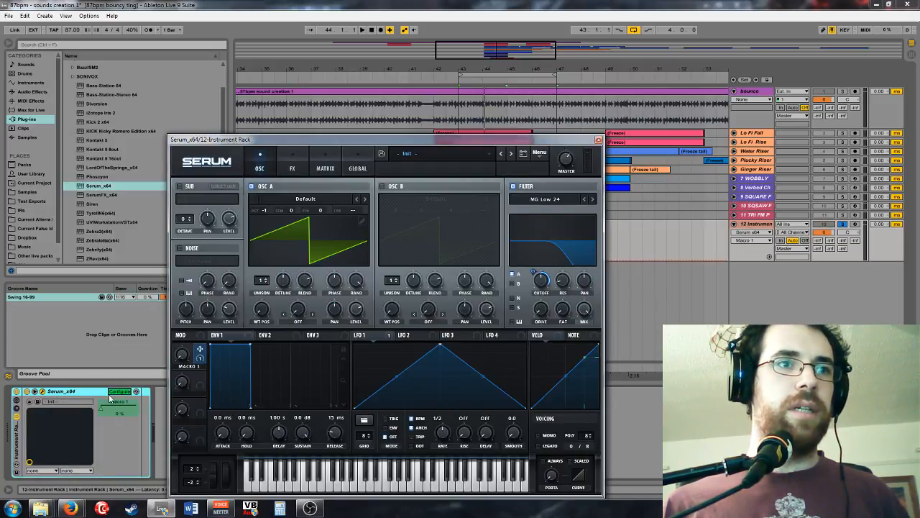
{"action": "left_click", "coordinate": [120, 413]}
{"action": "right_click", "coordinate": [124, 408]}
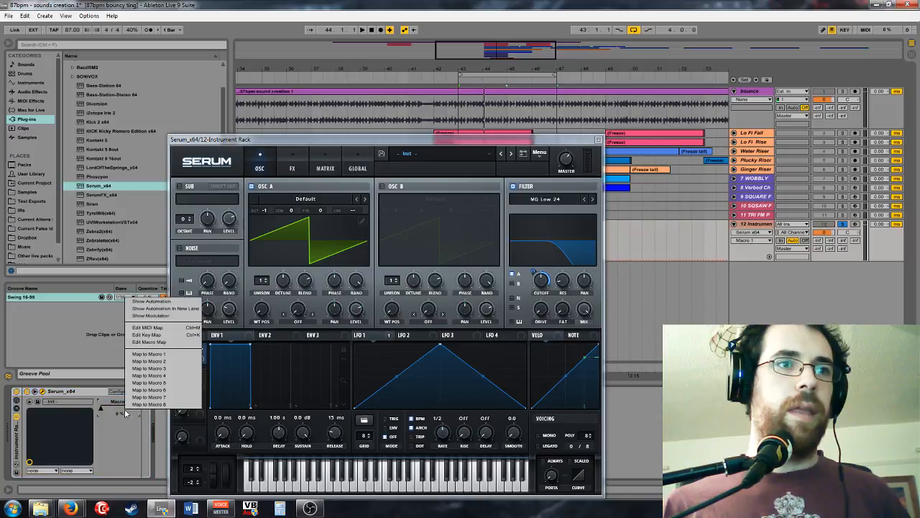
{"action": "left_click", "coordinate": [154, 354]}
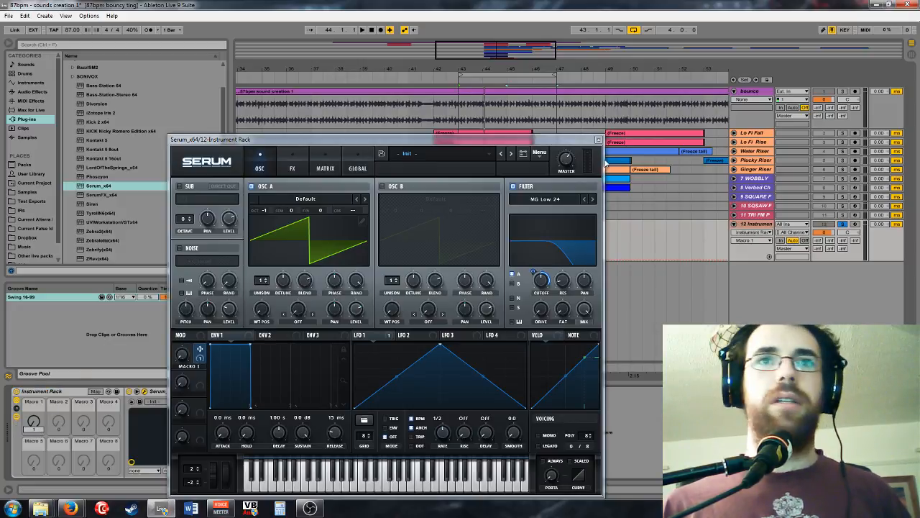
{"action": "left_click", "coordinate": [598, 139]}
Step: Automate the rack's Macro 1 to ramp from 0 at bar 43 to its maximum at bar 45, and play those two bars looped
{"action": "left_click", "coordinate": [463, 262]}
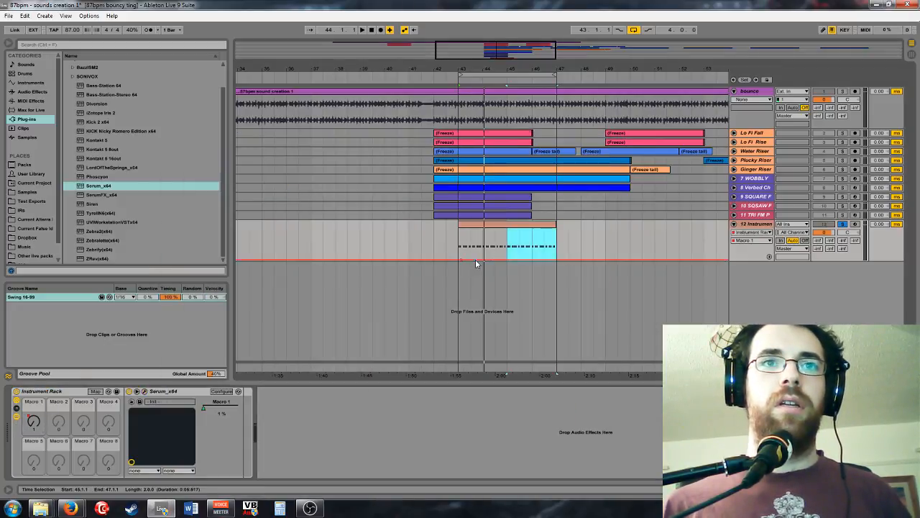
{"action": "left_click_drag", "start_coordinate": [463, 263], "coordinate": [463, 264]}
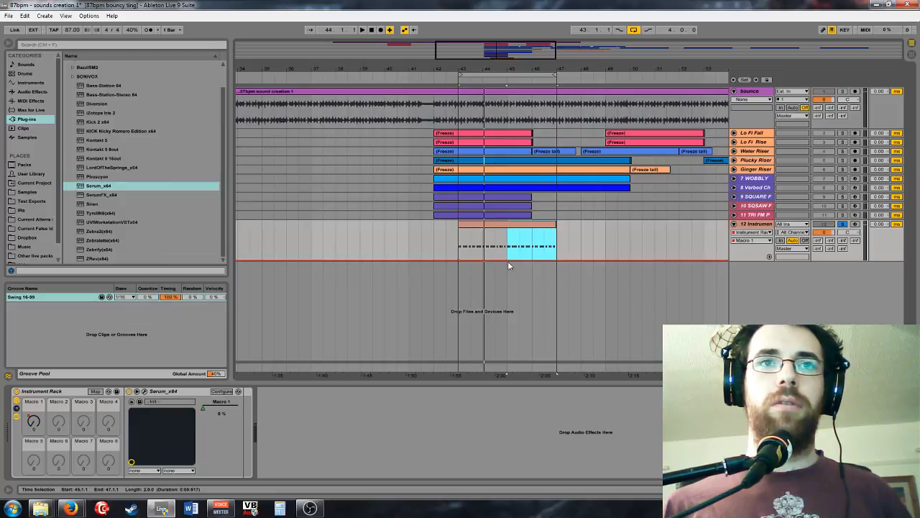
{"action": "scroll", "coordinate": [509, 264], "scroll_direction": "up", "scroll_amount": 8}
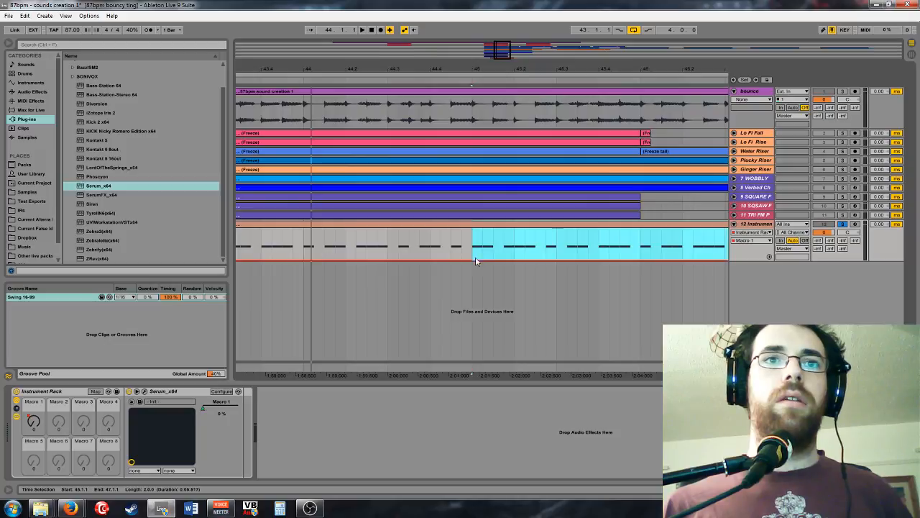
{"action": "left_click_drag", "start_coordinate": [470, 260], "coordinate": [471, 231]}
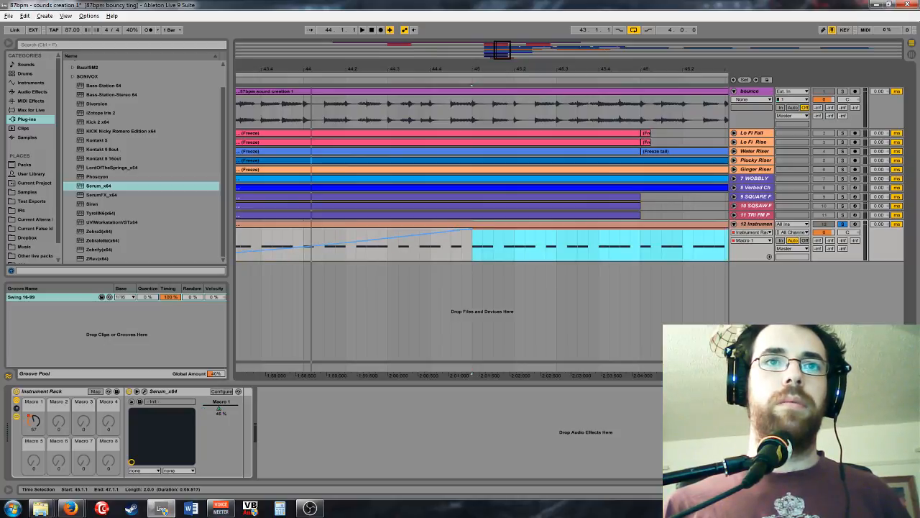
{"action": "scroll", "coordinate": [445, 259], "scroll_direction": "down", "scroll_amount": 4}
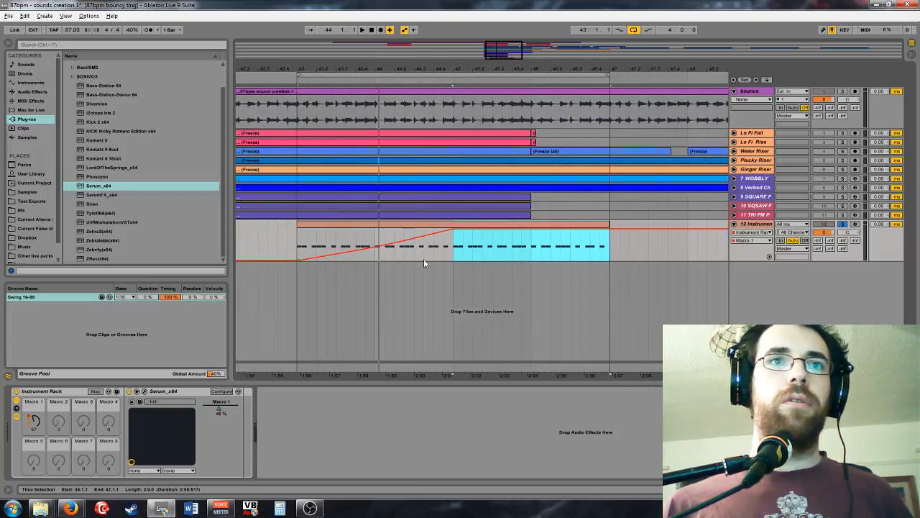
{"action": "left_click_drag", "start_coordinate": [452, 245], "coordinate": [308, 238]}
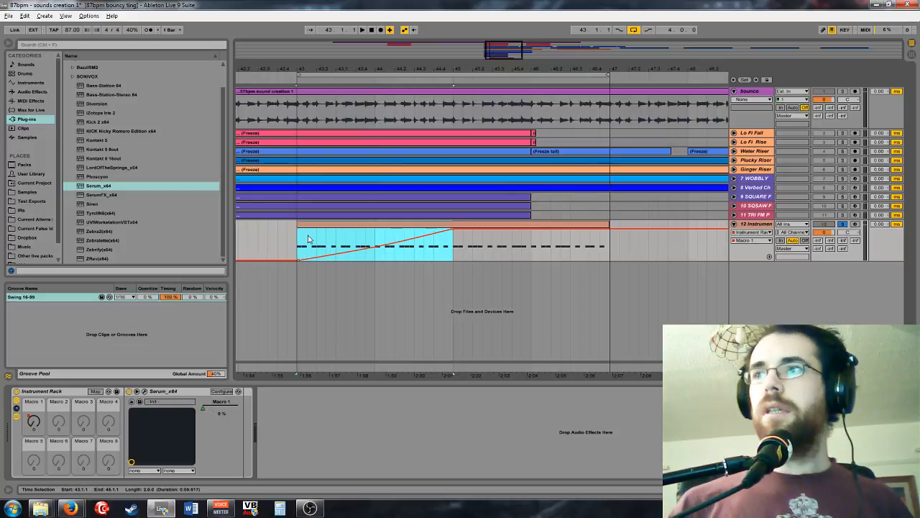
{"action": "key", "text": "space"}
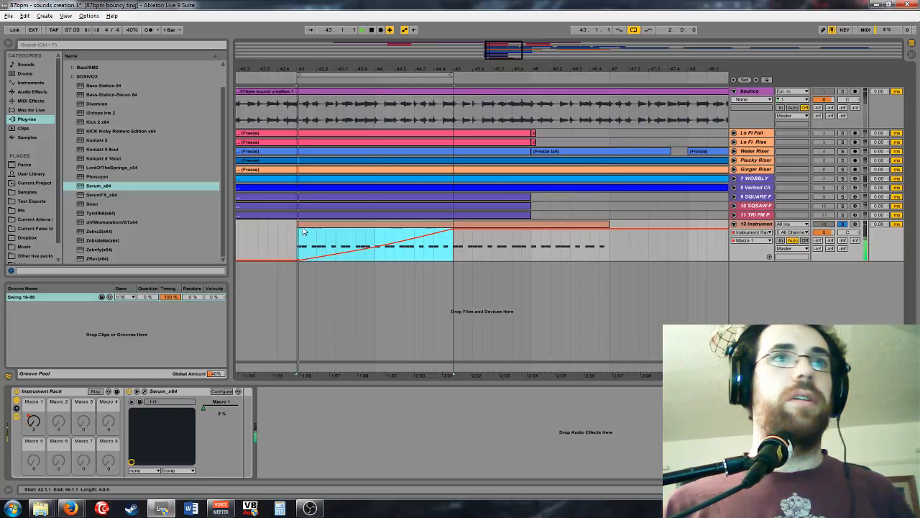
Step: Load the analog SawRounded wavetable into Serum's oscillator A
{"action": "left_click", "coordinate": [144, 391]}
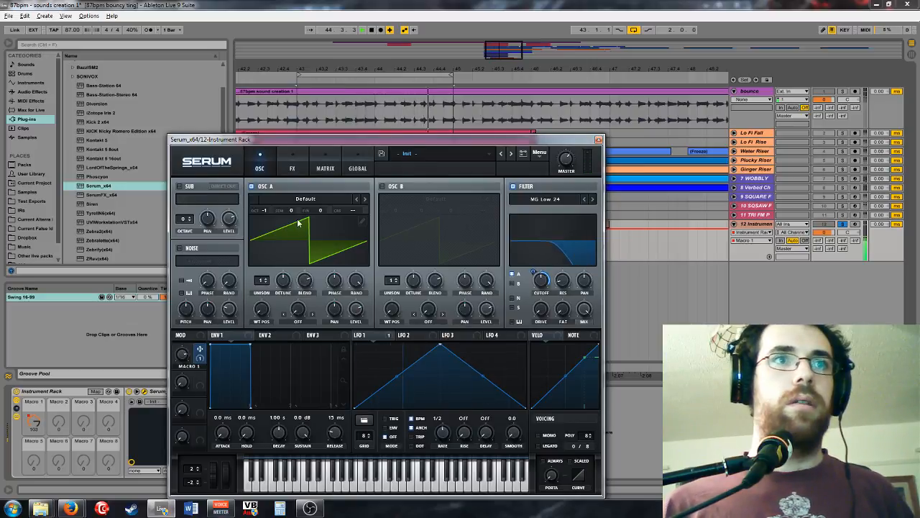
{"action": "left_click", "coordinate": [337, 199]}
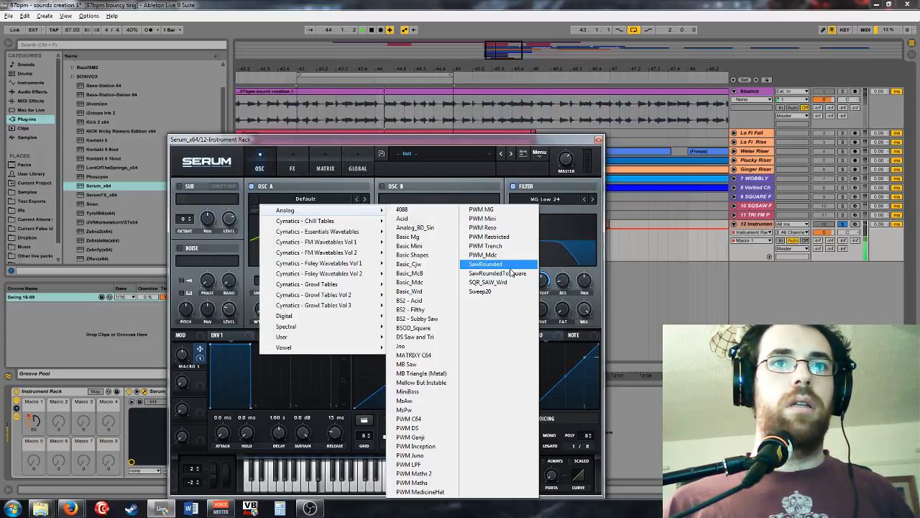
{"action": "left_click", "coordinate": [504, 266]}
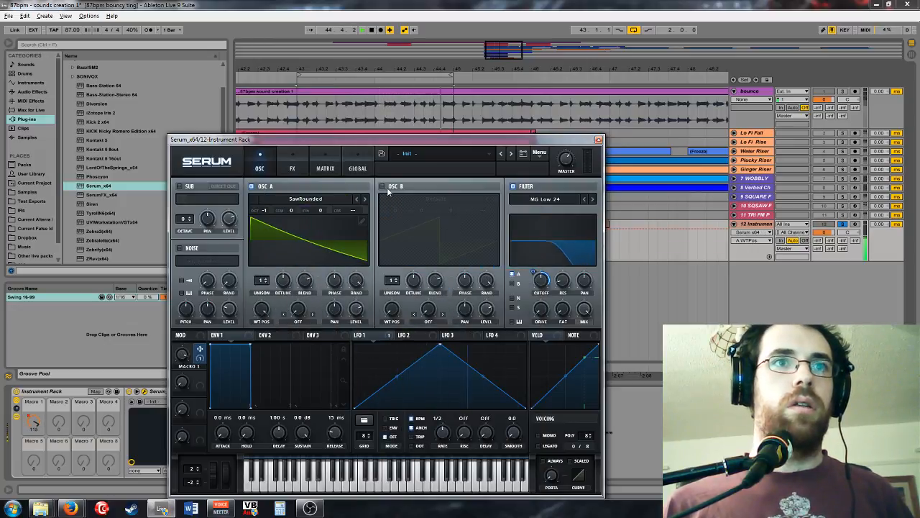
Step: Enable oscillator B, adjust its level, and set oscillator A's warp to FM (from B) at about 47%
{"action": "left_click", "coordinate": [298, 320]}
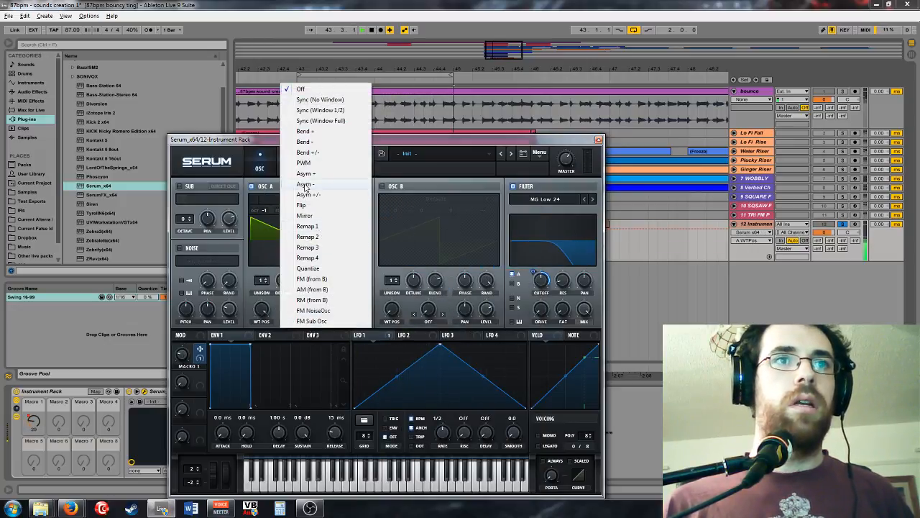
{"action": "left_click", "coordinate": [310, 278]}
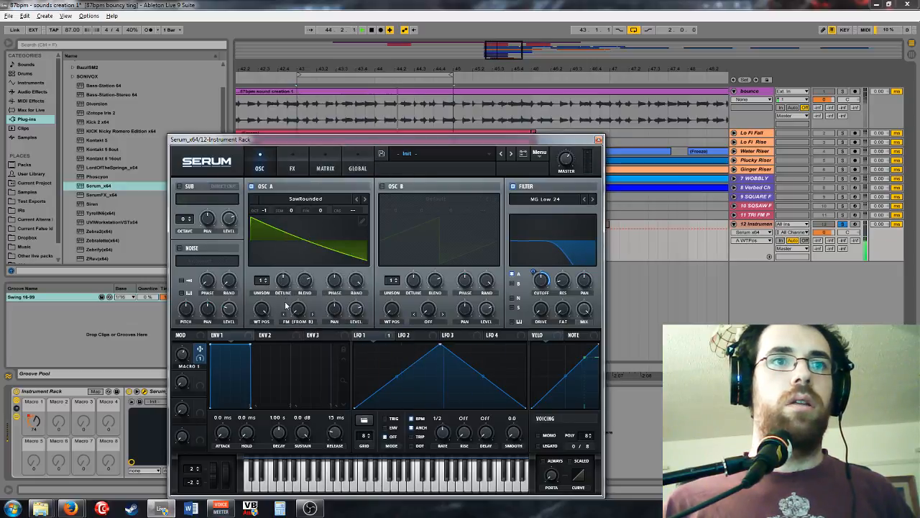
{"action": "left_click", "coordinate": [486, 307]}
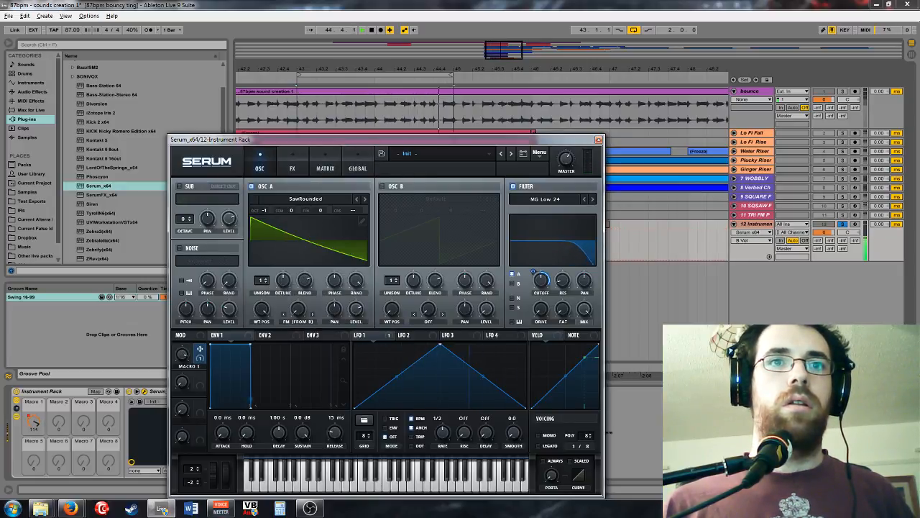
{"action": "left_click", "coordinate": [382, 186]}
{"action": "left_click", "coordinate": [297, 309]}
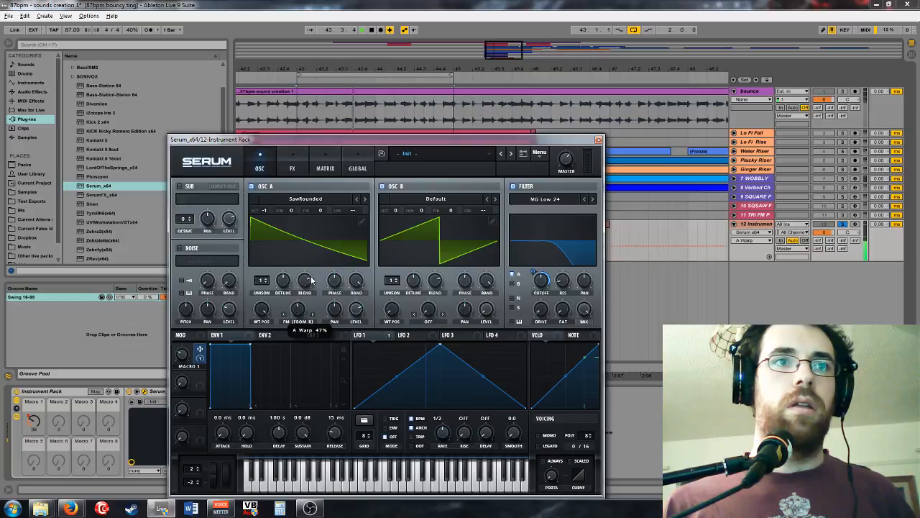
Step: Set oscillator B's octave to -2 and load the analog Basic Shapes wavetable into it
{"action": "left_click_drag", "start_coordinate": [395, 210], "coordinate": [392, 227]}
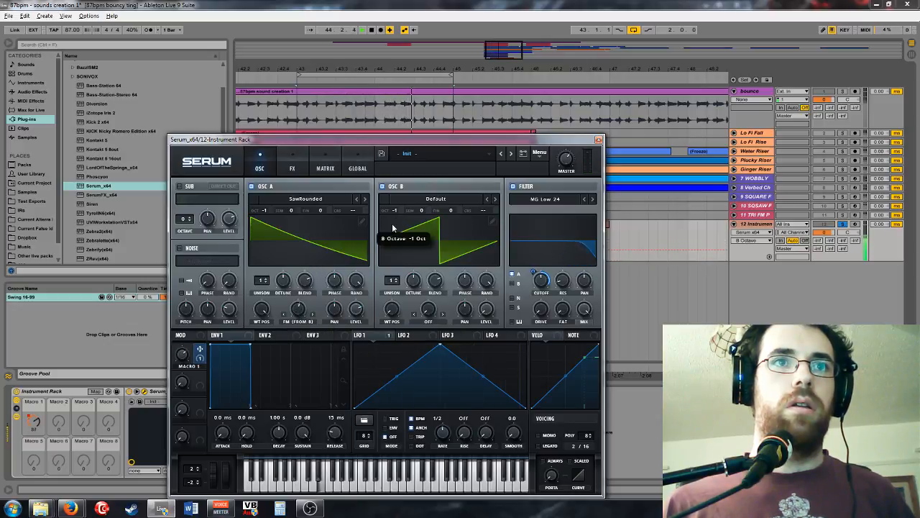
{"action": "left_click", "coordinate": [440, 198]}
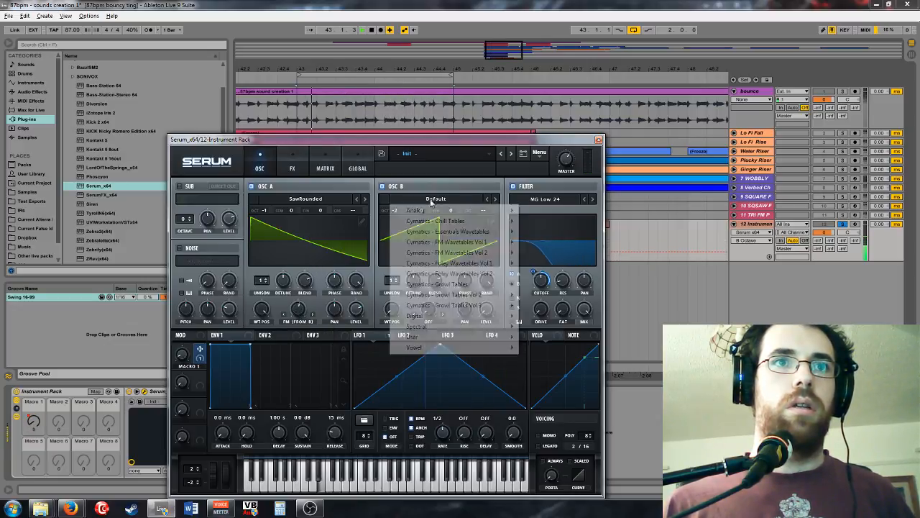
{"action": "mouse_move", "coordinate": [464, 213]}
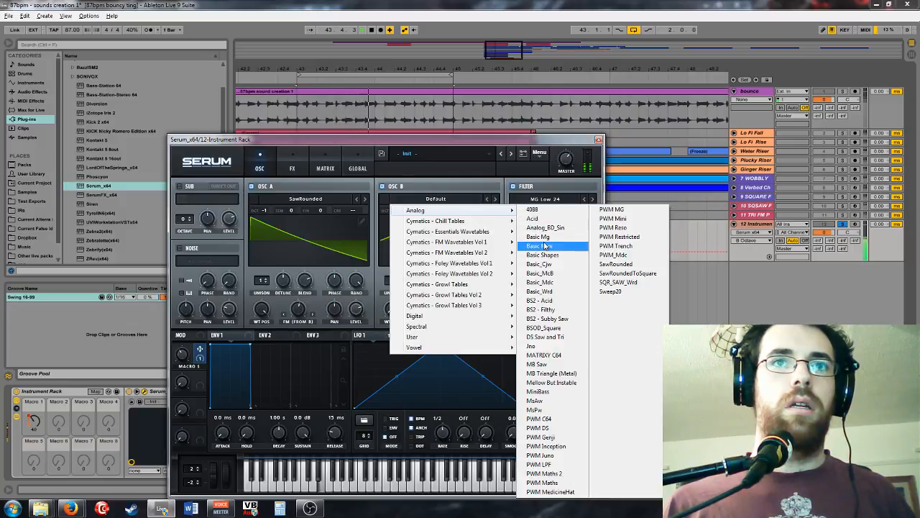
{"action": "left_click", "coordinate": [491, 257]}
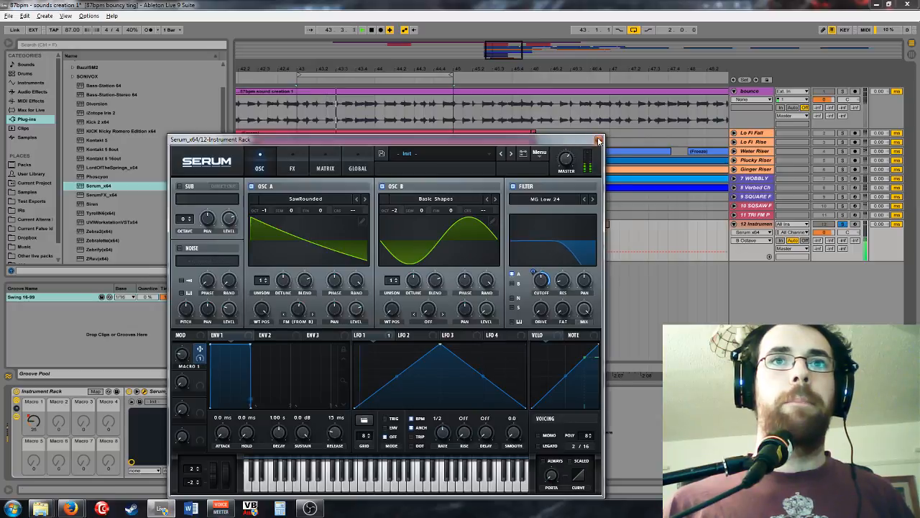
Step: Close Serum's editor and open the Serum clip's notes
{"action": "left_click", "coordinate": [598, 140]}
{"action": "double_click", "coordinate": [381, 230]}
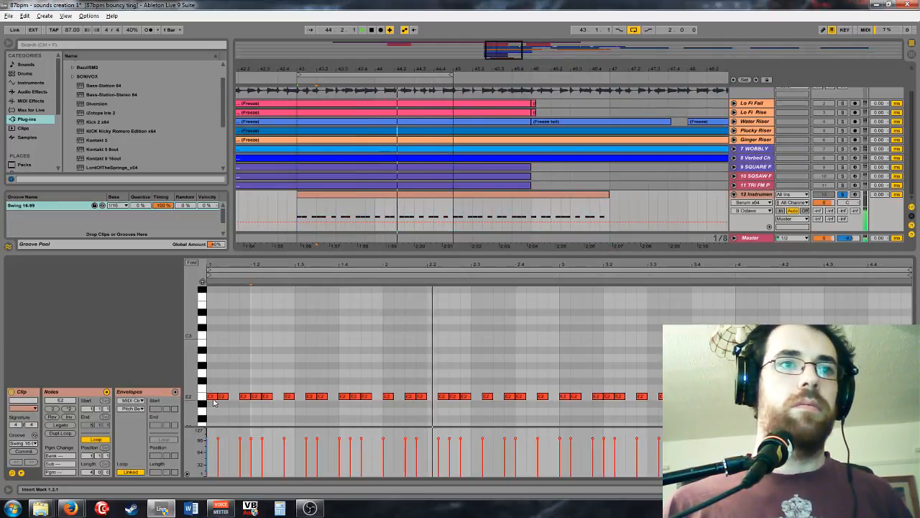
Step: Try a melody by raising the E2 notes at 1.1.2, 1.2.1 and 1.3.3 to G#2 and the one at 1.2.2 to A2
{"action": "left_click_drag", "start_coordinate": [223, 396], "coordinate": [276, 407]}
{"action": "key", "text": "Up"}
{"action": "key", "text": "Up"}
{"action": "key", "text": "Up"}
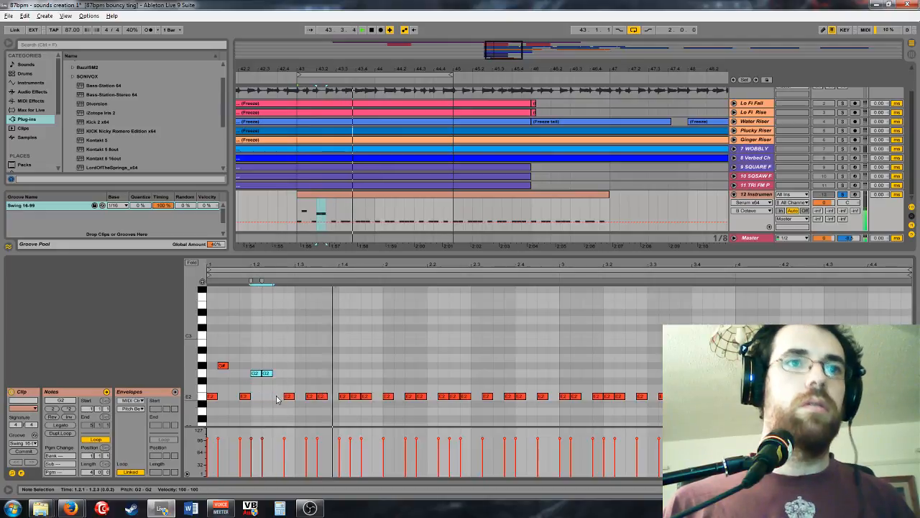
{"action": "key", "text": "Up"}
{"action": "left_click", "coordinate": [266, 365]}
{"action": "key", "text": "Up"}
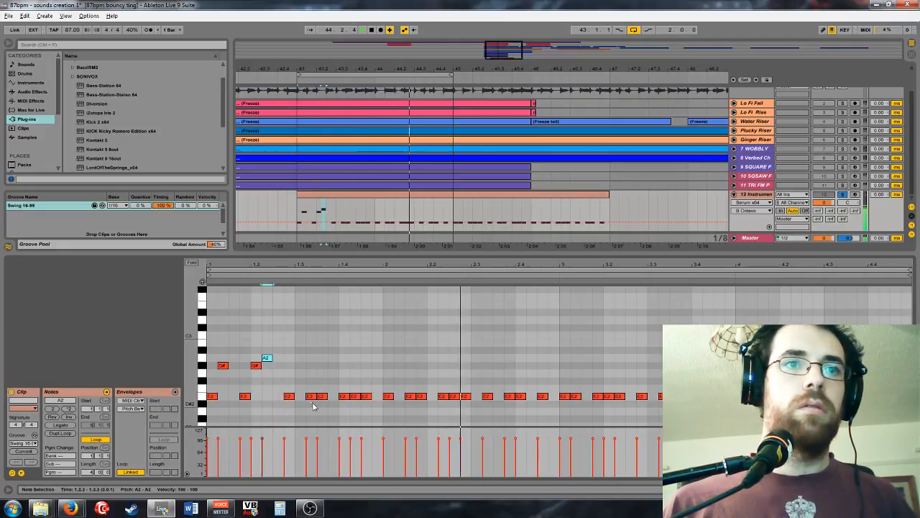
{"action": "left_click", "coordinate": [321, 396]}
{"action": "key", "text": "Up"}
{"action": "key", "text": "Up"}
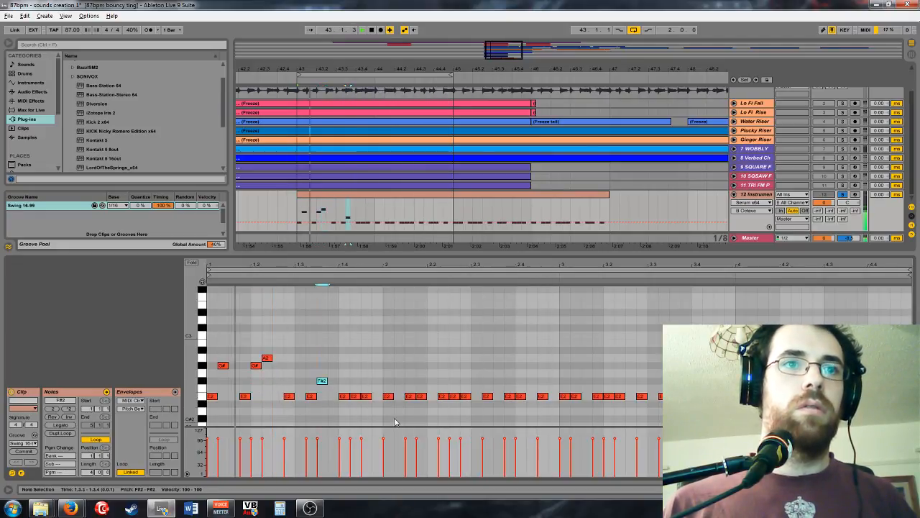
{"action": "key", "text": "Up"}
{"action": "key", "text": "Up"}
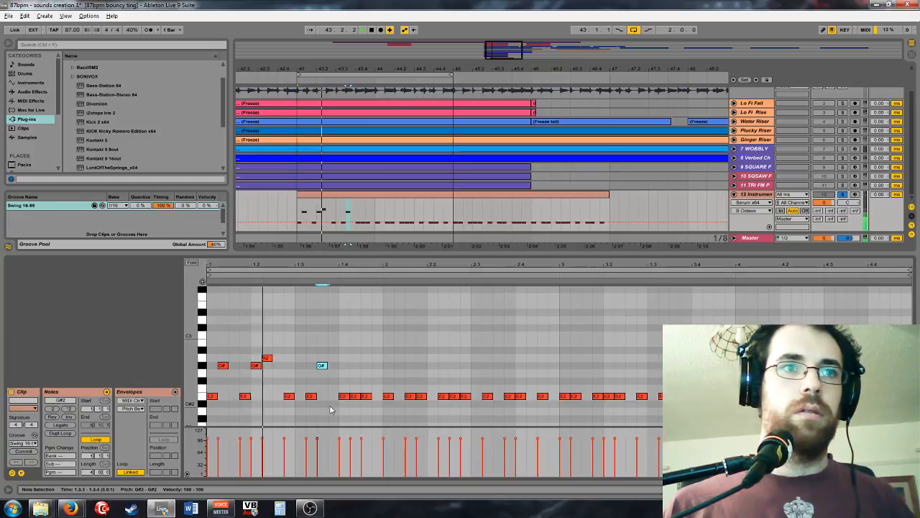
Step: Lower the raised notes by a semitone, and bring them all back down to E2
{"action": "left_click_drag", "start_coordinate": [331, 379], "coordinate": [216, 352]}
{"action": "key", "text": "Down"}
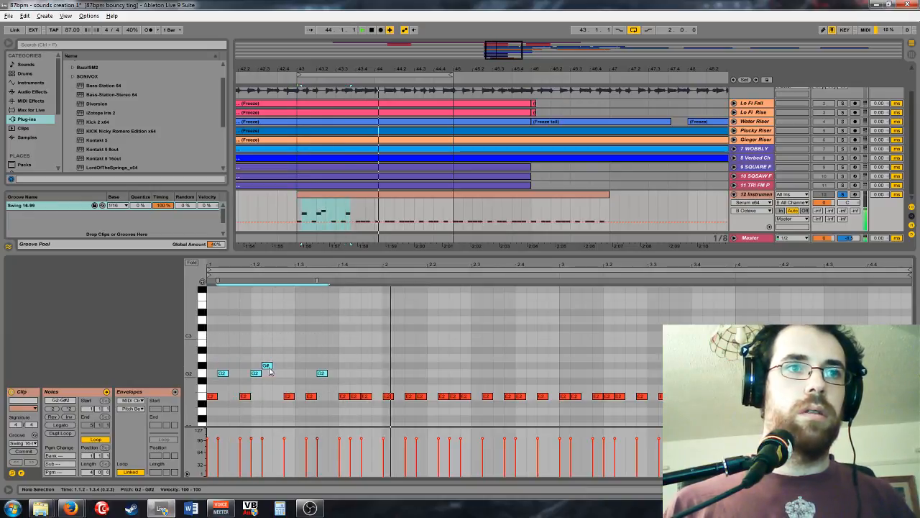
{"action": "left_click_drag", "start_coordinate": [268, 367], "coordinate": [269, 396]}
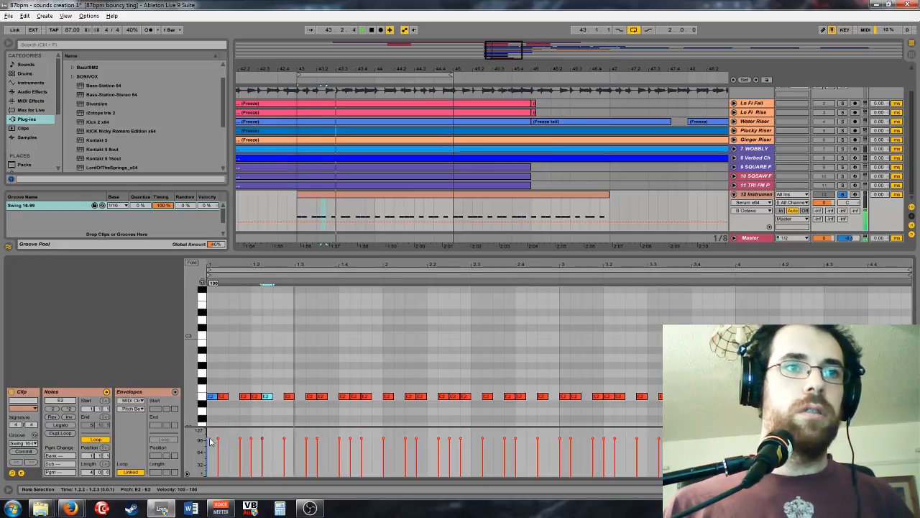
Step: Vary the velocities of the opening E2 notes and repeat the varied phrase across the clip's first two bars
{"action": "left_click", "coordinate": [219, 440]}
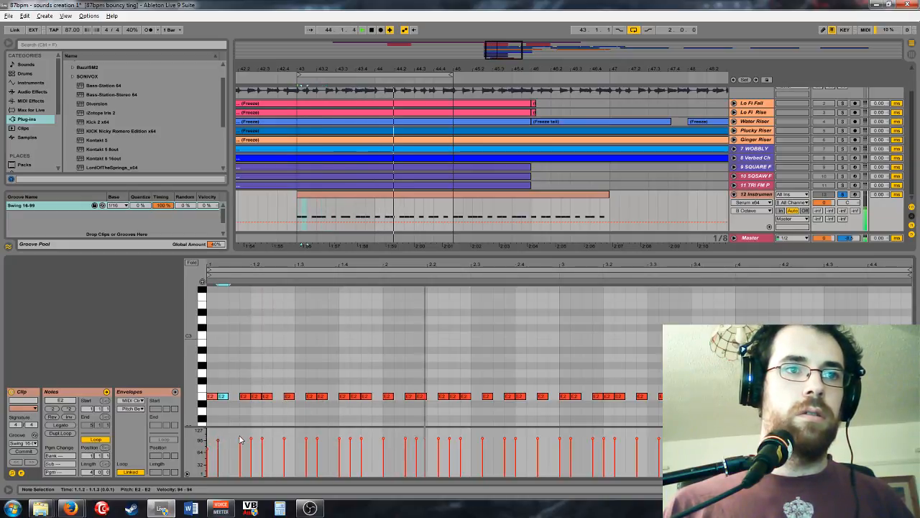
{"action": "left_click_drag", "start_coordinate": [240, 440], "coordinate": [241, 457]}
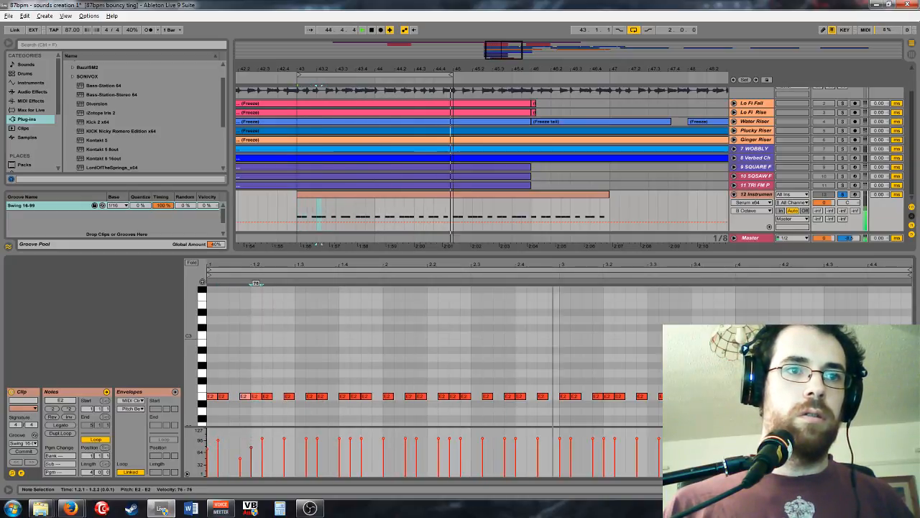
{"action": "mouse_move", "coordinate": [284, 438]}
{"action": "left_mouse_down"}
{"action": "mouse_move", "coordinate": [139, 306]}
{"action": "mouse_move", "coordinate": [305, 371]}
{"action": "mouse_move", "coordinate": [398, 368]}
{"action": "left_mouse_up"}
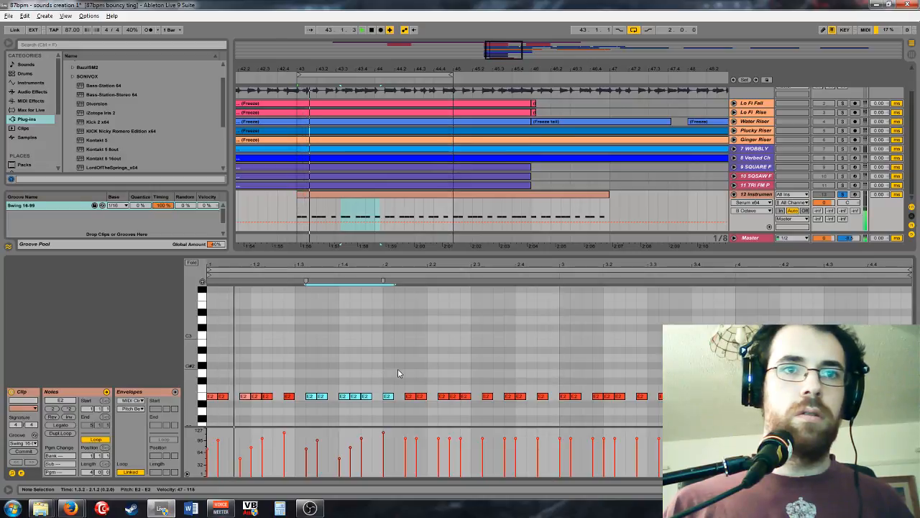
{"action": "left_click", "coordinate": [503, 369]}
{"action": "key", "text": "ctrl+v"}
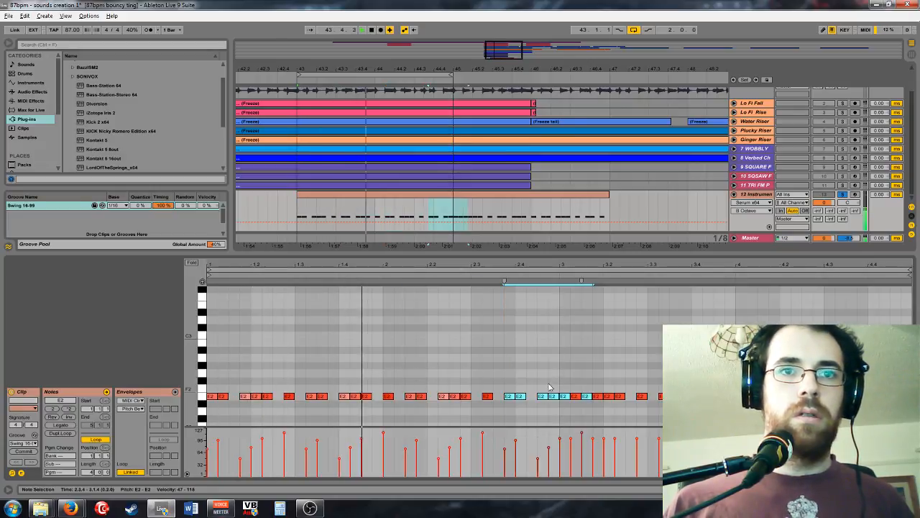
Step: Delete the remaining E2 notes from the end of bar 2 onward and duplicate the velocity-varied first two bars in their place
{"action": "left_click_drag", "start_coordinate": [551, 374], "coordinate": [617, 424]}
{"action": "key", "text": "Delete"}
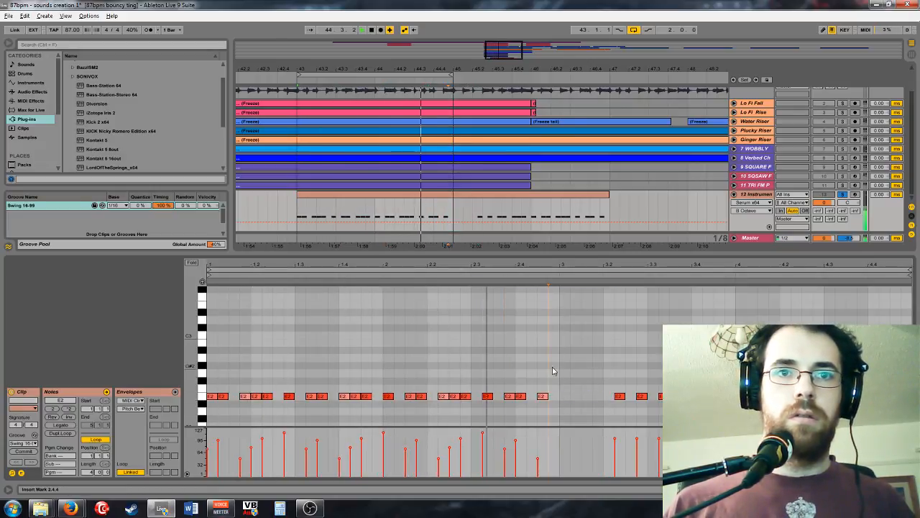
{"action": "left_click_drag", "start_coordinate": [593, 363], "coordinate": [708, 410]}
{"action": "key", "text": "Delete"}
{"action": "key", "text": "ctrl+a"}
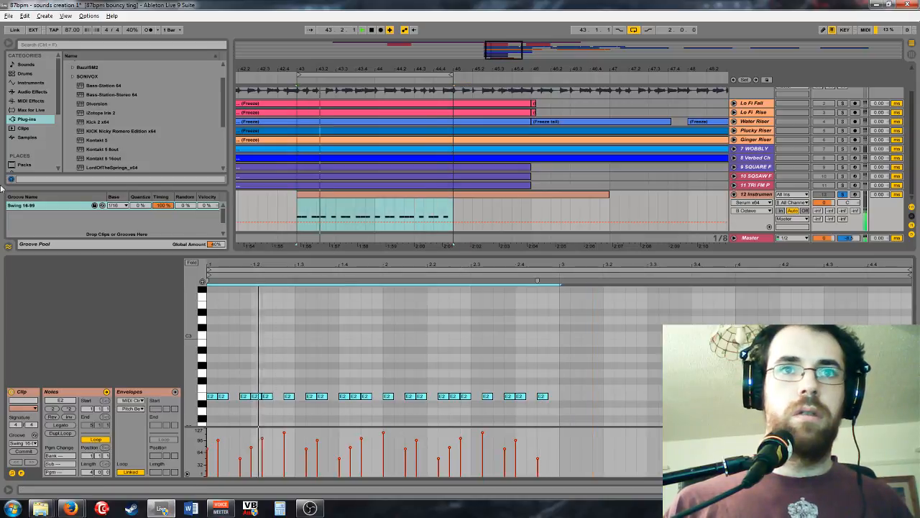
Step: Reopen Serum's editor and assign note velocity to modulate the filter resonance
{"action": "key", "text": "shift+Tab"}
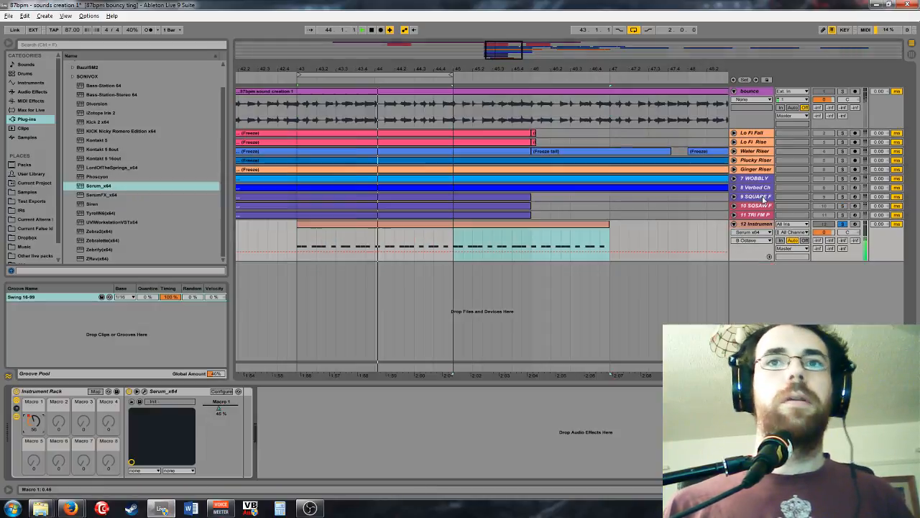
{"action": "key", "text": "ctrl+alt+p"}
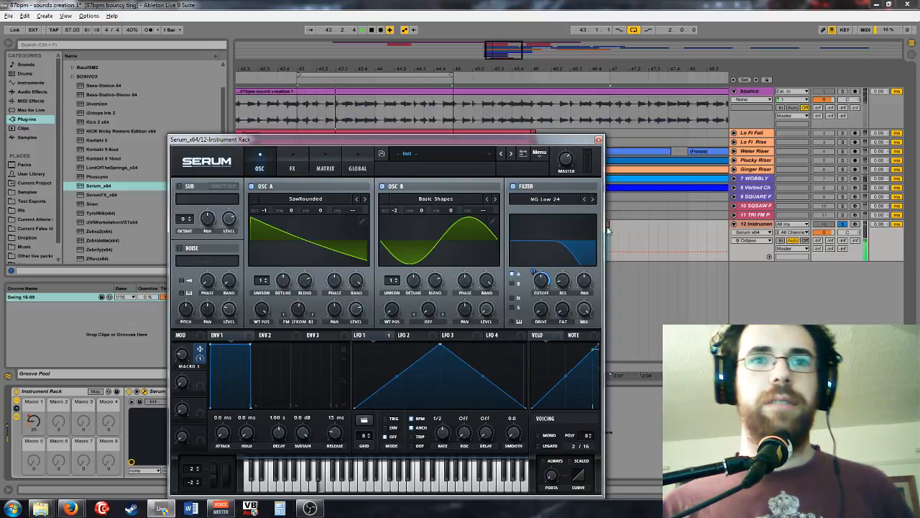
{"action": "left_click_drag", "start_coordinate": [554, 337], "coordinate": [562, 282]}
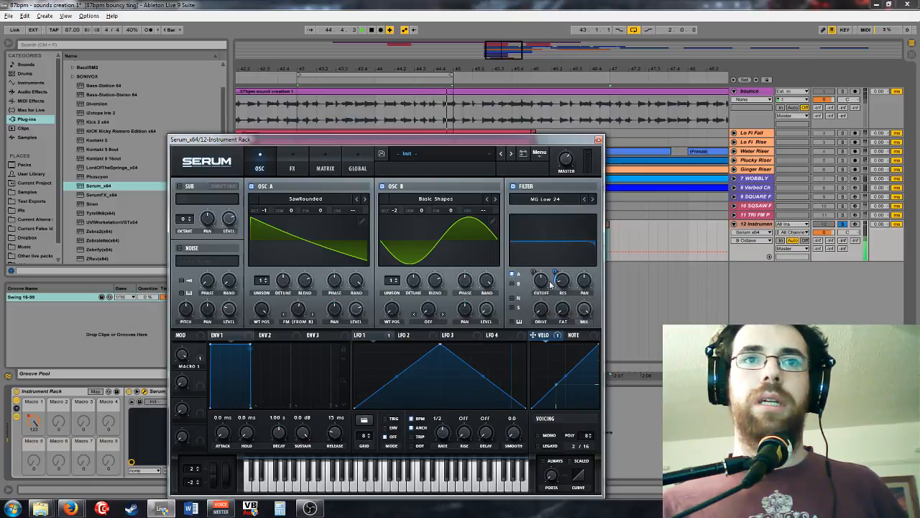
Step: Set oscillator A's FM (from B) amount to 57% and lower envelope 1's sustain to -13.0 dB
{"action": "left_click", "coordinate": [301, 317]}
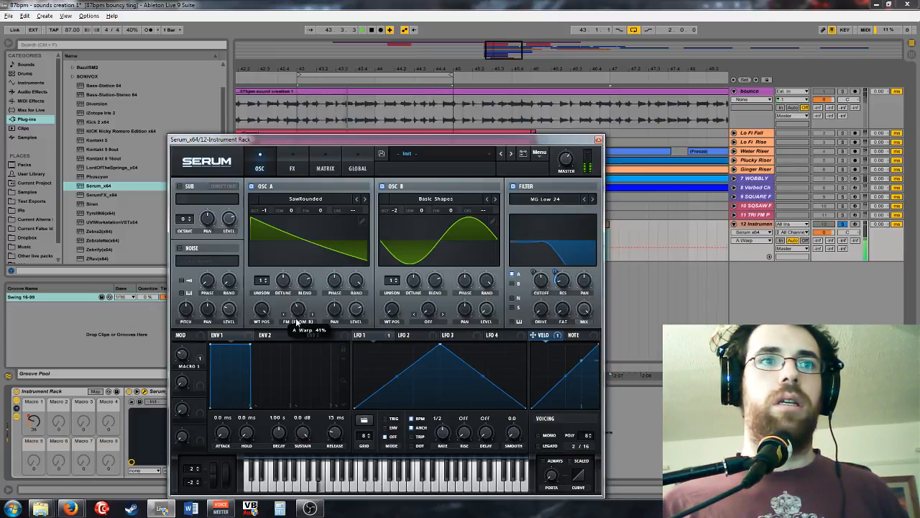
{"action": "left_click_drag", "start_coordinate": [297, 322], "coordinate": [307, 315]}
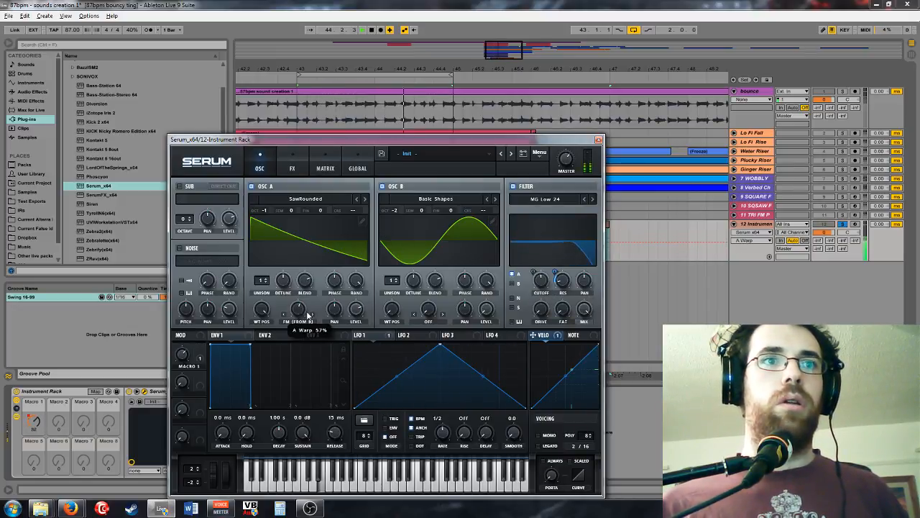
{"action": "left_click", "coordinate": [270, 335]}
{"action": "left_click", "coordinate": [220, 335]}
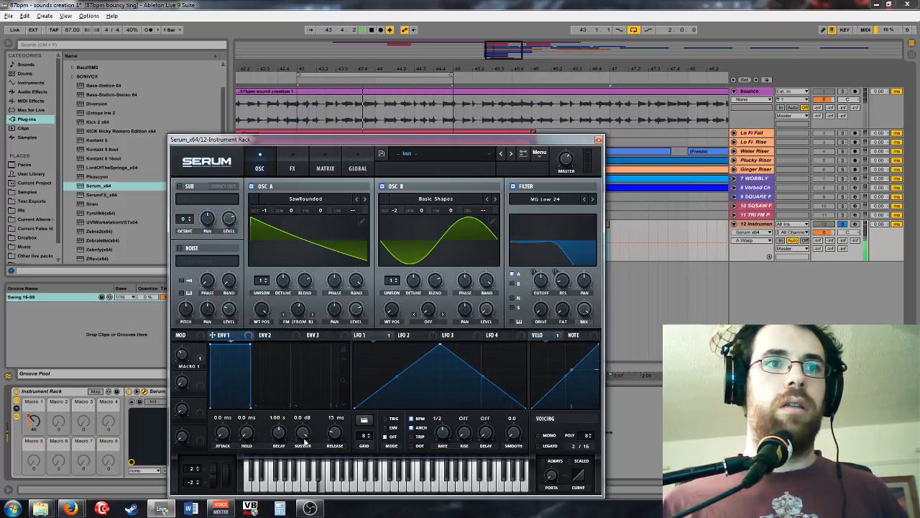
{"action": "left_click_drag", "start_coordinate": [251, 346], "coordinate": [251, 384]}
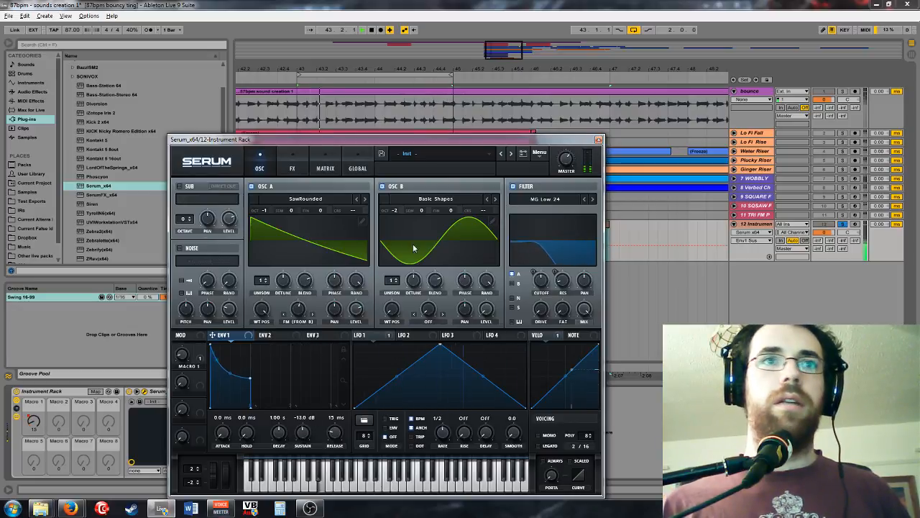
Step: Close Serum's editor and check the clip's notes, selecting those in the first two bars
{"action": "left_click", "coordinate": [598, 139]}
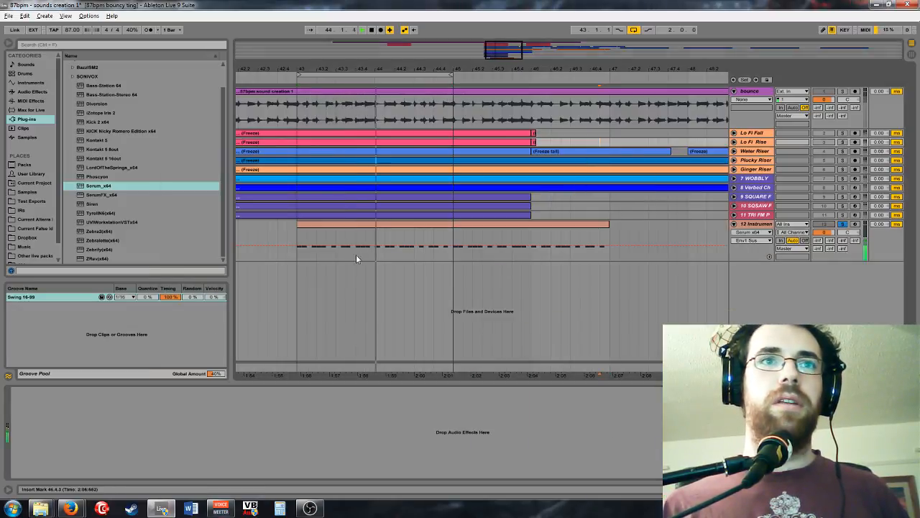
{"action": "double_click", "coordinate": [356, 252]}
{"action": "key", "text": "ctrl+a"}
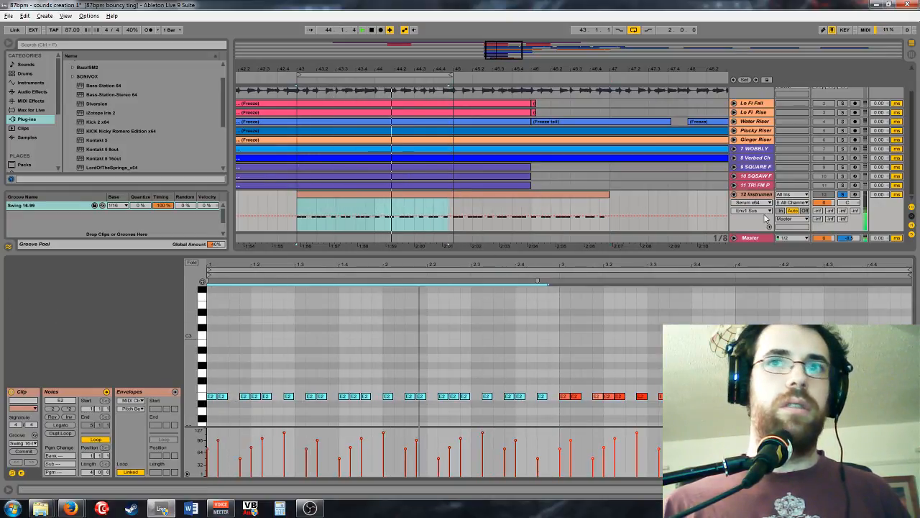
{"action": "key", "text": "shift+Tab"}
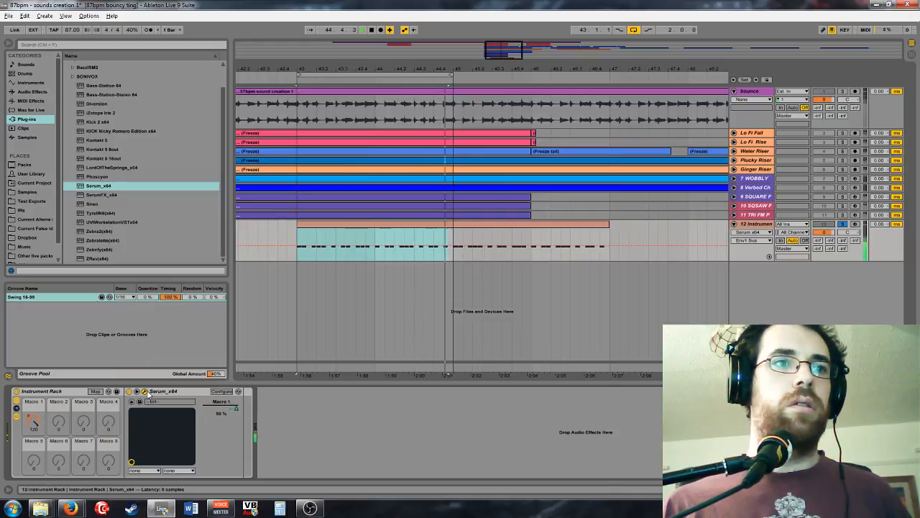
Step: Set oscillator A's octave to 0 in Serum, and envelope 1 to 763 ms decay, -12.5 dB sustain and 141 ms release
{"action": "left_click", "coordinate": [145, 391]}
{"action": "left_click", "coordinate": [273, 209]}
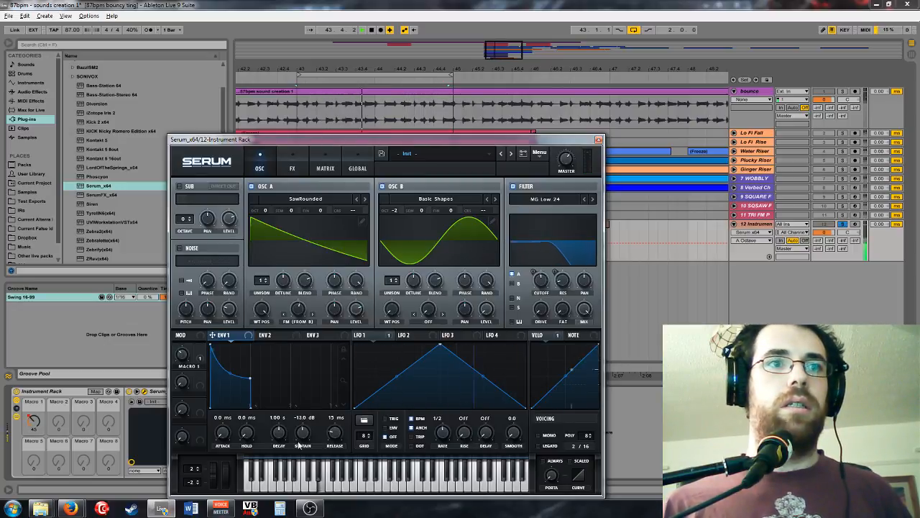
{"action": "left_click_drag", "start_coordinate": [279, 440], "coordinate": [279, 447]}
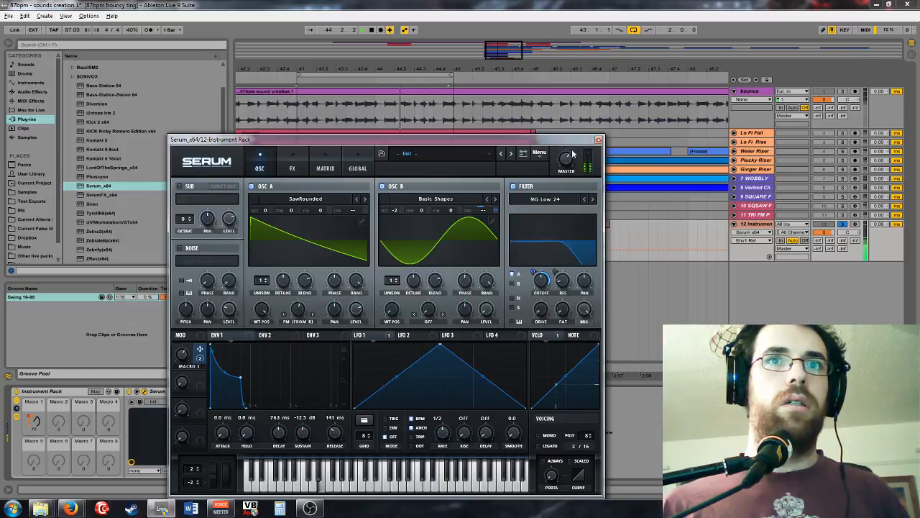
Step: Clear the source and destination of the Macro 1 to B CoarsePit modulation in Serum's matrix, and return to the oscillators
{"action": "left_click", "coordinate": [326, 168]}
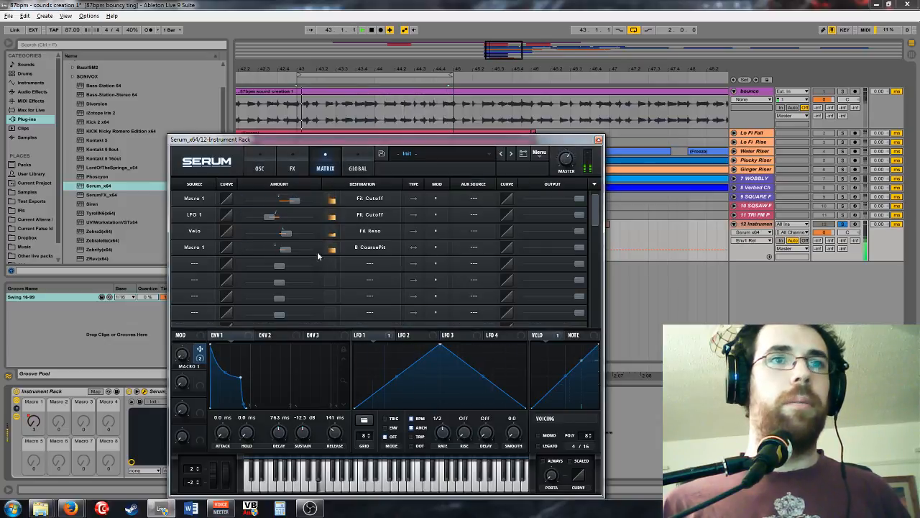
{"action": "left_click", "coordinate": [216, 246]}
{"action": "left_click", "coordinate": [209, 188]}
{"action": "left_click", "coordinate": [386, 248]}
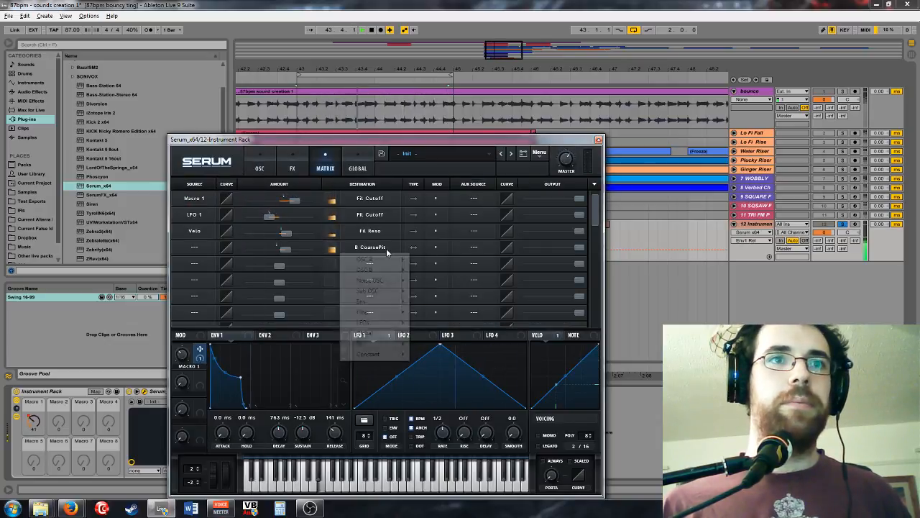
{"action": "left_click", "coordinate": [429, 354]}
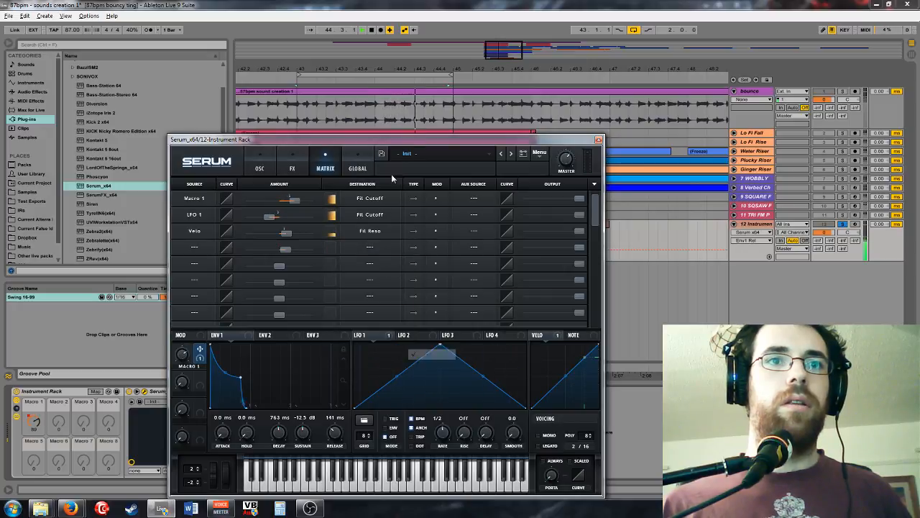
{"action": "left_click", "coordinate": [261, 167]}
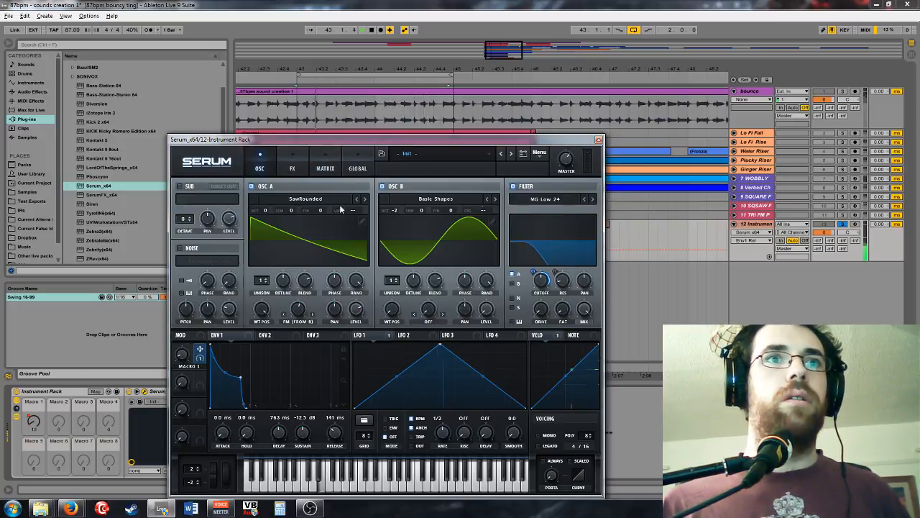
Step: Give oscillator A 5 unison voices with 0.10 detune, and set oscillator B's octave to -1
{"action": "left_click_drag", "start_coordinate": [259, 286], "coordinate": [281, 297]}
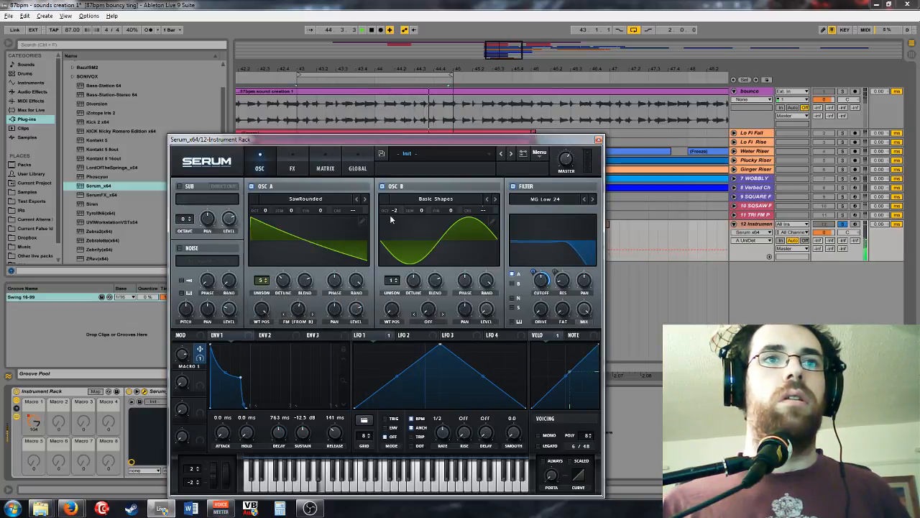
{"action": "left_click_drag", "start_coordinate": [394, 210], "coordinate": [395, 204]}
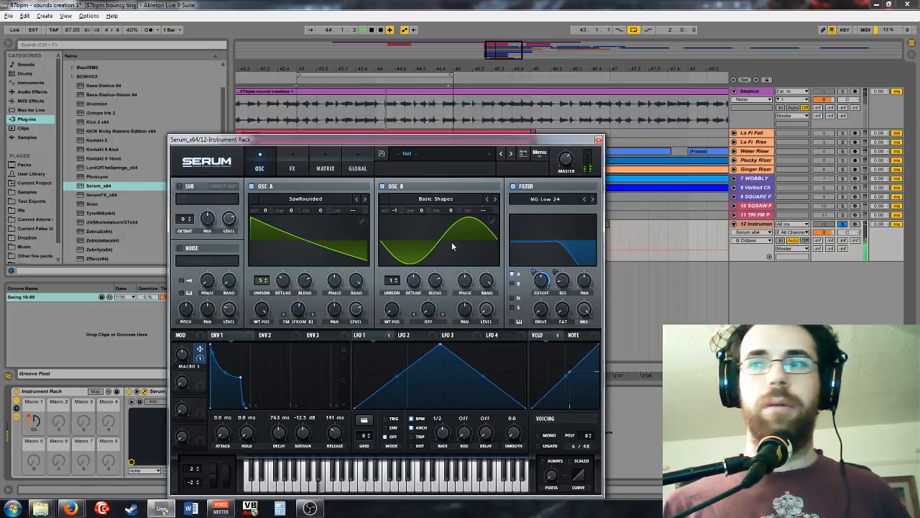
{"action": "left_click", "coordinate": [279, 284]}
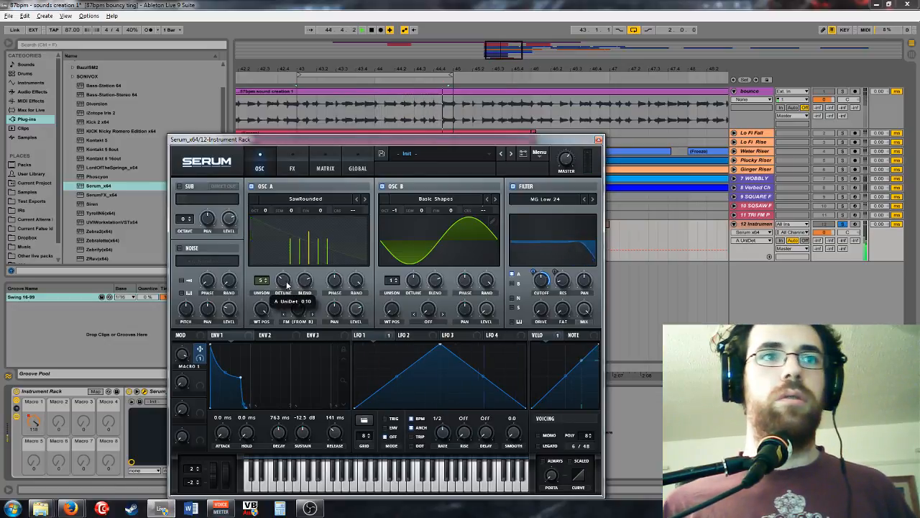
Step: Adjust oscillator B's random phase and phase, setting the phase to 219, and readjust oscillator A's FM amount
{"action": "left_click", "coordinate": [487, 281]}
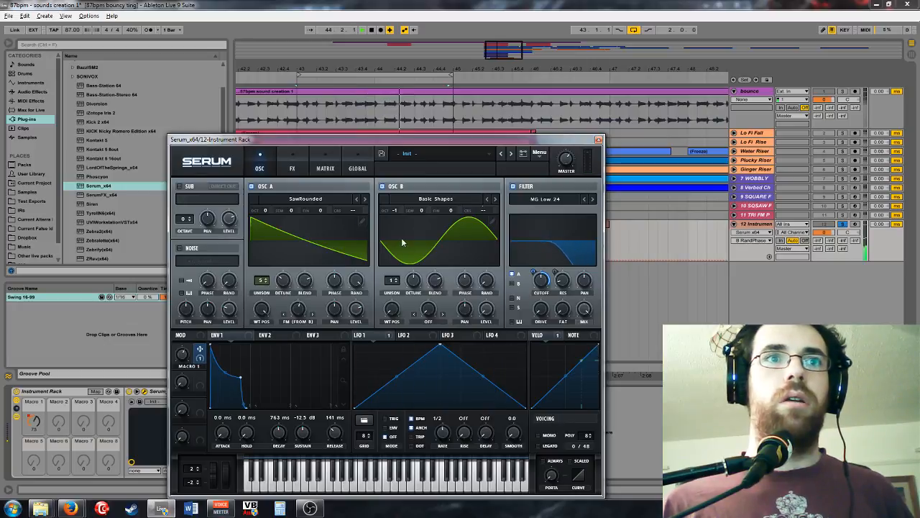
{"action": "left_click", "coordinate": [465, 282]}
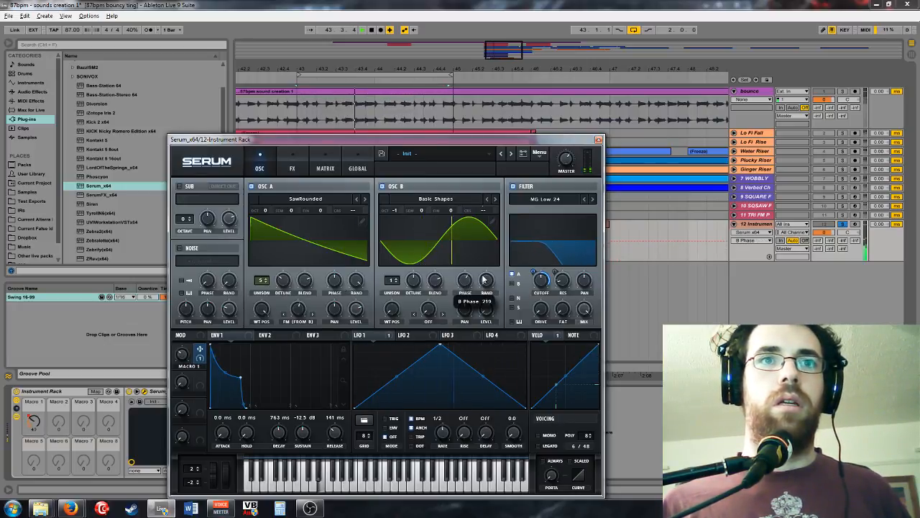
{"action": "left_click", "coordinate": [302, 312]}
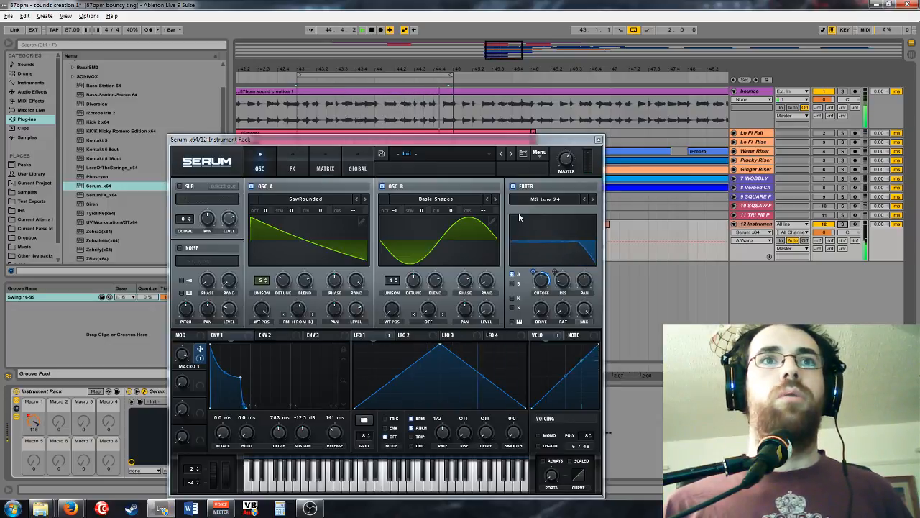
Step: Look over Serum's empty effects rack and set LFO 1's rate to 1/4
{"action": "left_click", "coordinate": [292, 168]}
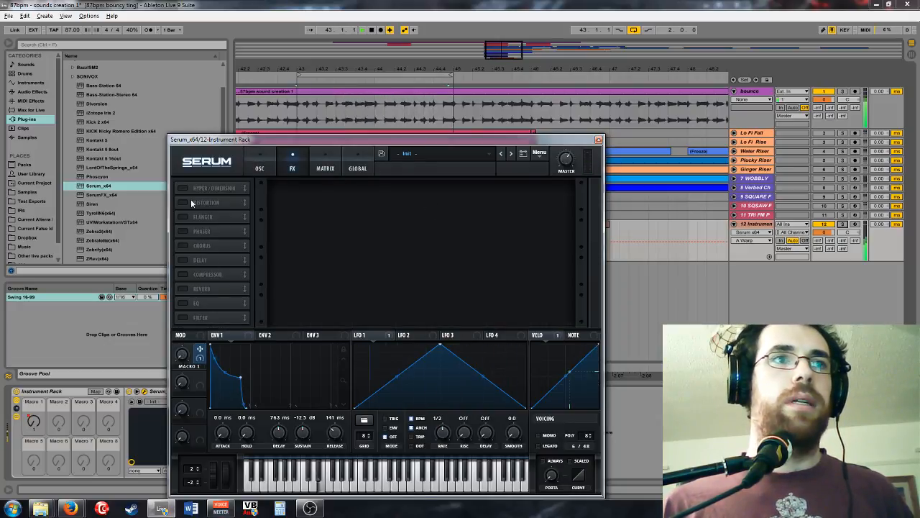
{"action": "left_click", "coordinate": [259, 168]}
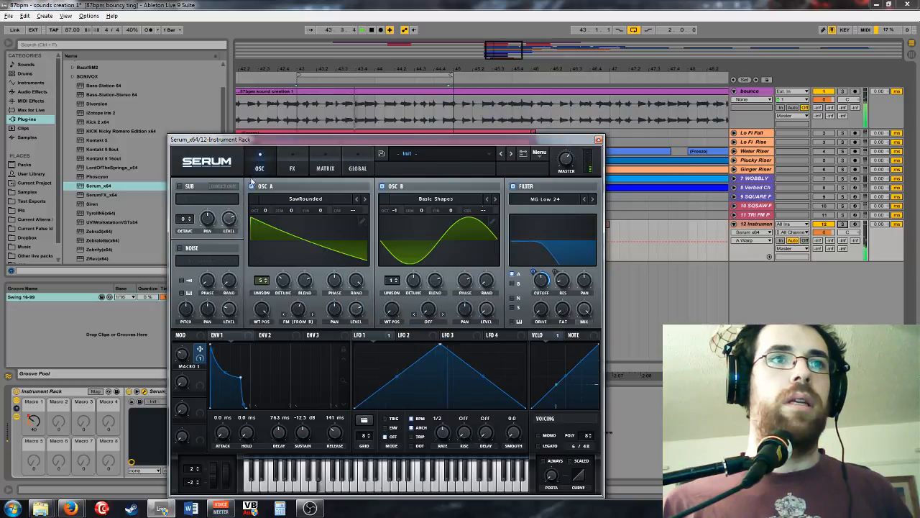
{"action": "left_click", "coordinate": [292, 168]}
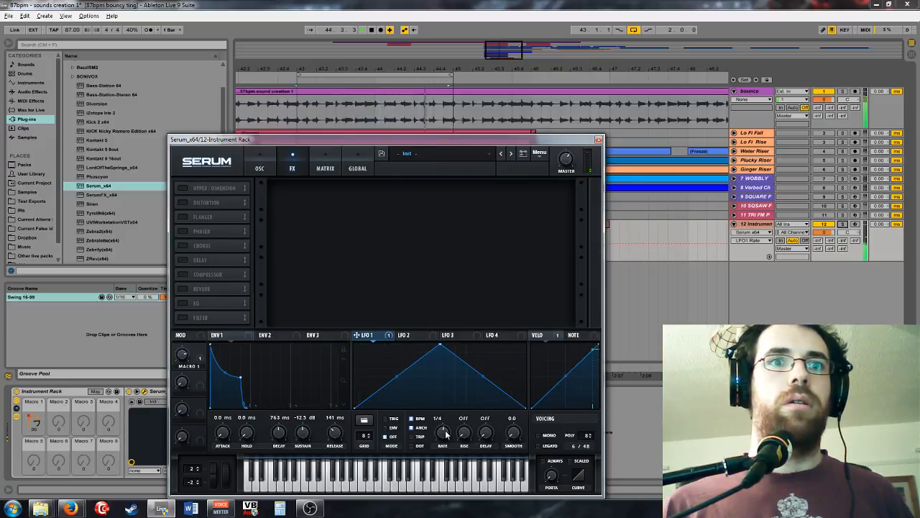
Step: Set LFO 3's rate to 1/2 and assign it to the filter's pan, adjusting the modulation there
{"action": "left_click", "coordinate": [413, 334]}
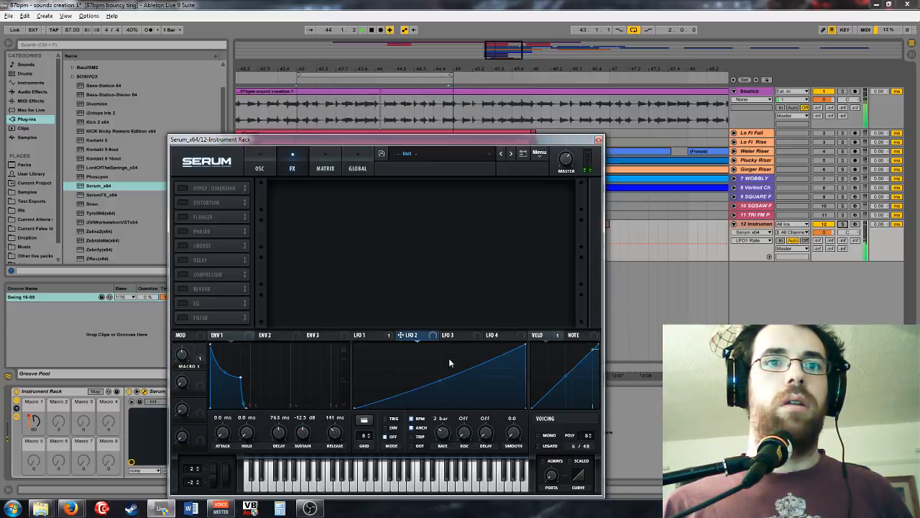
{"action": "left_click", "coordinate": [447, 335]}
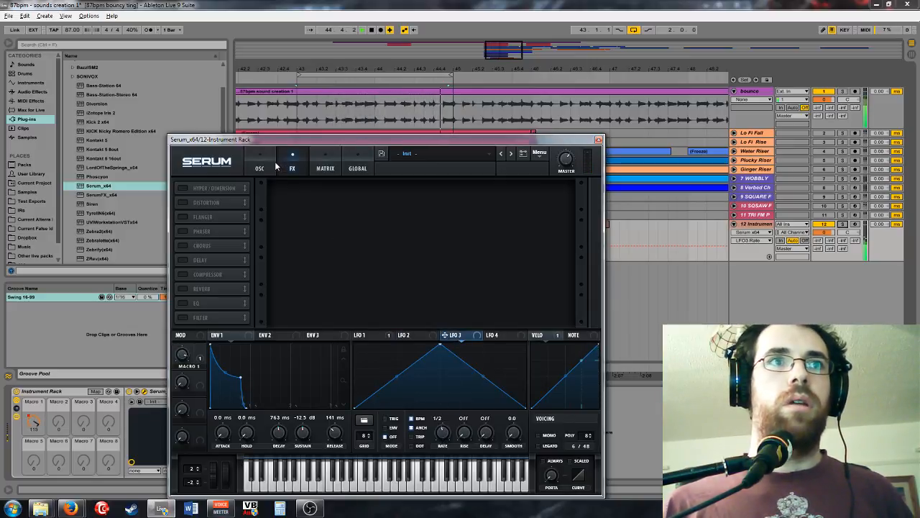
{"action": "left_click", "coordinate": [271, 165]}
{"action": "left_click_drag", "start_coordinate": [477, 337], "coordinate": [584, 279]}
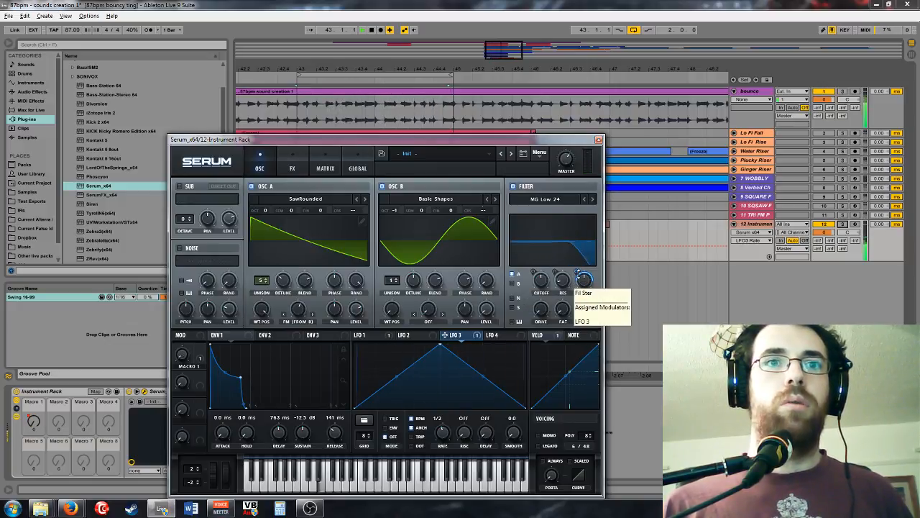
{"action": "left_click_drag", "start_coordinate": [583, 279], "coordinate": [581, 276]}
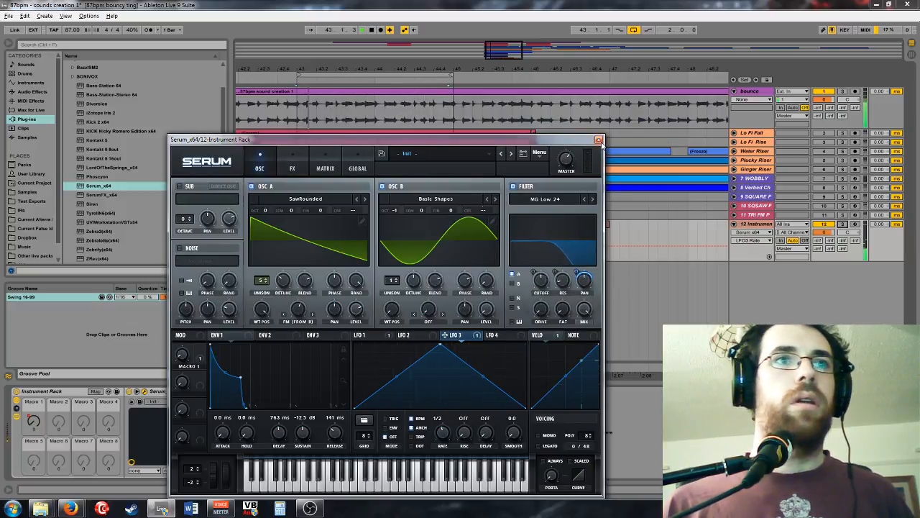
Step: Enable Serum's distortion effect in Sin Fold mode and bring its mix down to about 25%
{"action": "left_click", "coordinate": [290, 161]}
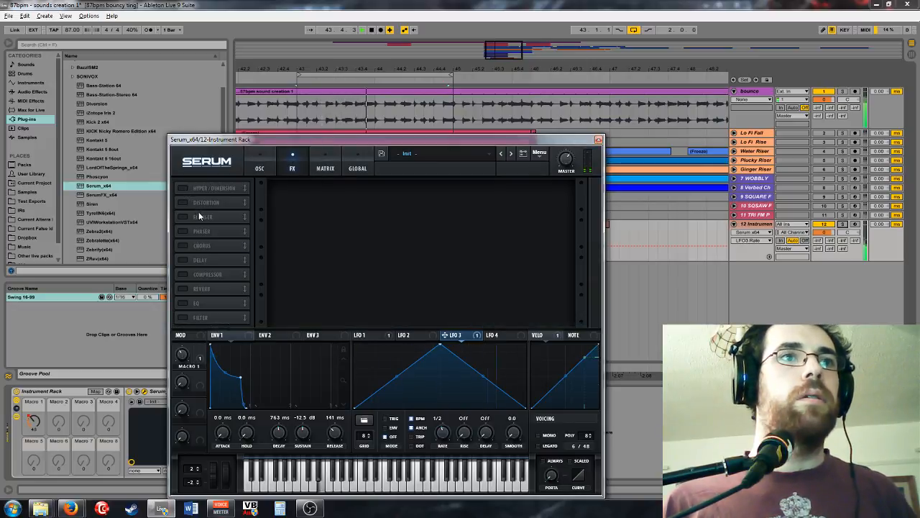
{"action": "left_click", "coordinate": [184, 202]}
{"action": "left_click", "coordinate": [333, 196]}
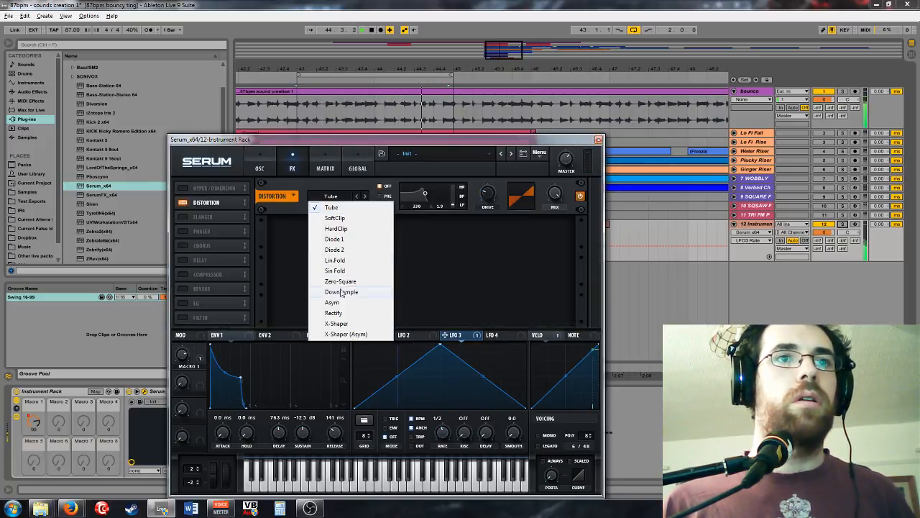
{"action": "left_click", "coordinate": [338, 280]}
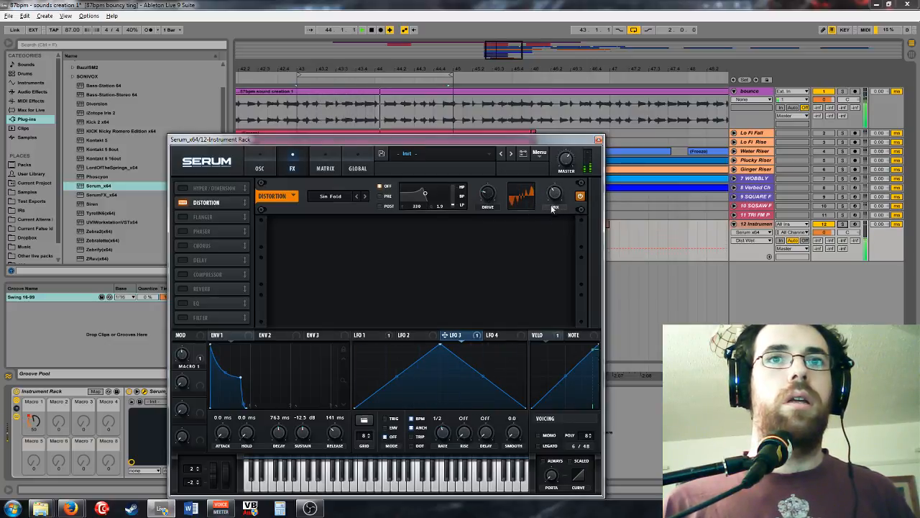
{"action": "mouse_move", "coordinate": [555, 201]}
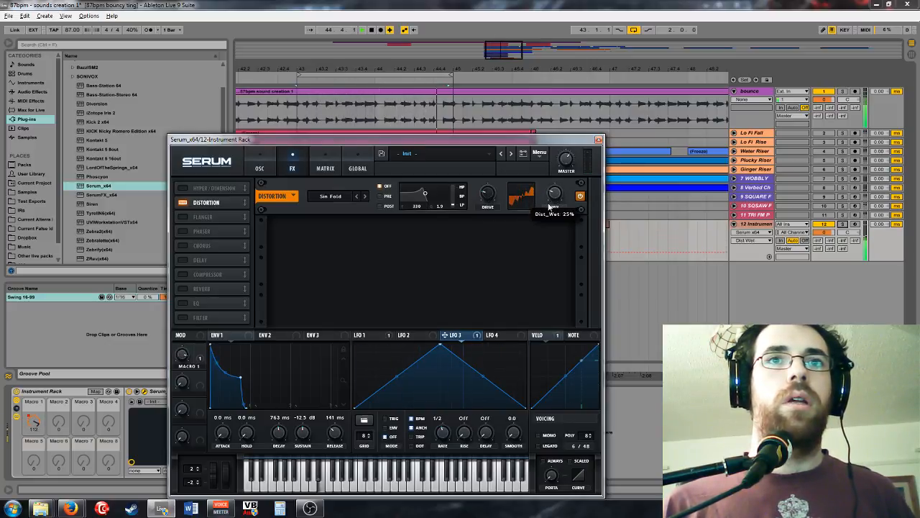
{"action": "left_click_drag", "start_coordinate": [550, 206], "coordinate": [554, 202]}
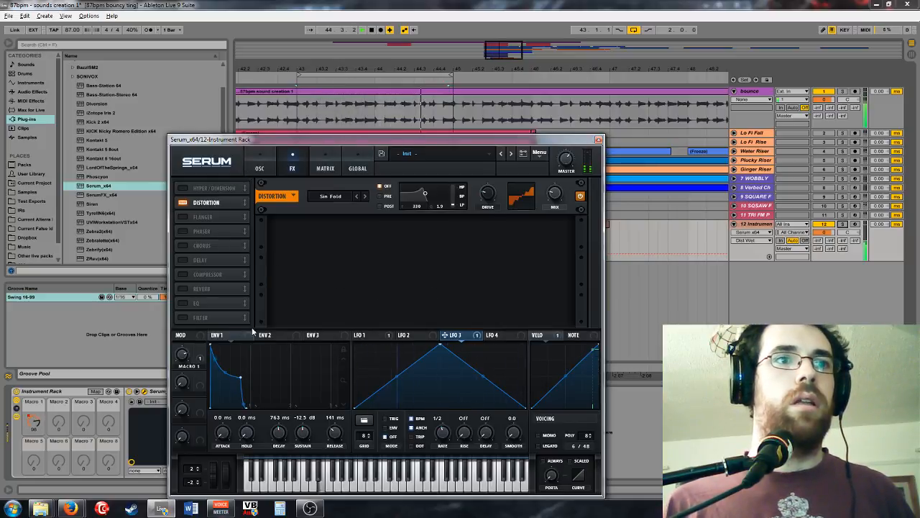
Step: Shape envelope 2 with 0.0 ms attack, 0% sustain and a 244 ms decay
{"action": "left_click", "coordinate": [261, 165]}
{"action": "left_click", "coordinate": [291, 169]}
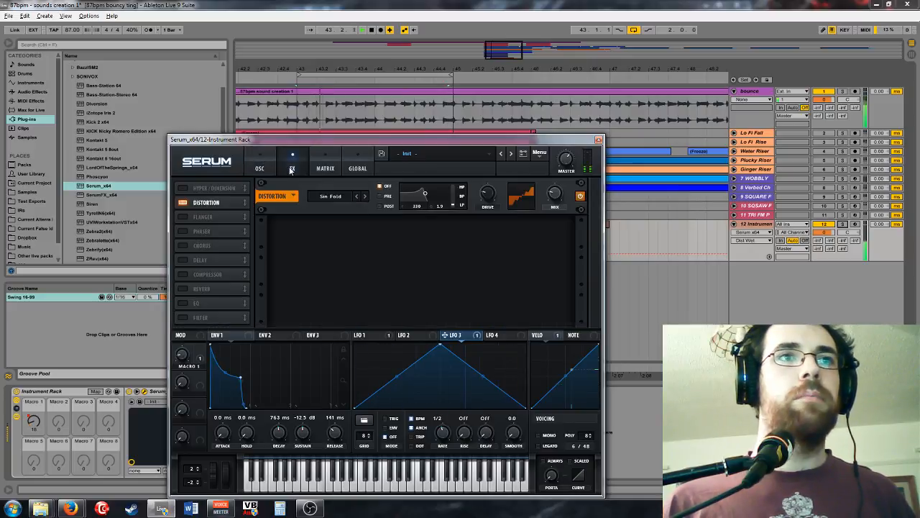
{"action": "left_click", "coordinate": [268, 335]}
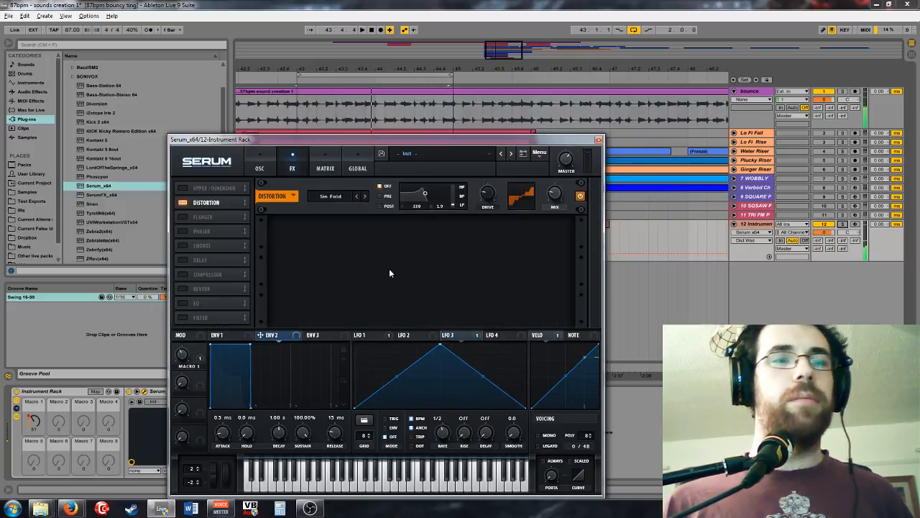
{"action": "left_click_drag", "start_coordinate": [302, 409], "coordinate": [302, 468]}
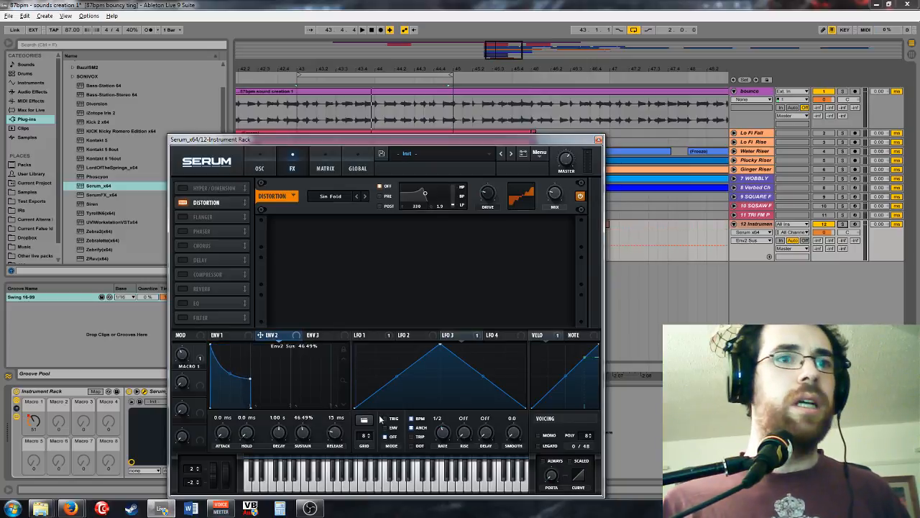
{"action": "left_click_drag", "start_coordinate": [303, 431], "coordinate": [303, 467]}
{"action": "left_click_drag", "start_coordinate": [278, 432], "coordinate": [275, 443]}
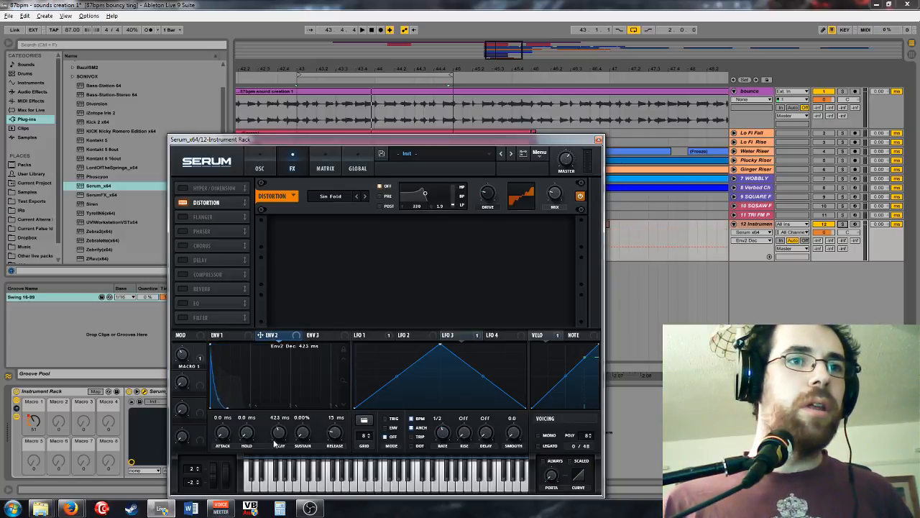
Step: Set the distortion's filter to post at 151 Hz with a 0.7 Q, and modulate its frequency from envelope 2 by 55
{"action": "left_click", "coordinate": [381, 206]}
{"action": "left_click_drag", "start_coordinate": [415, 207], "coordinate": [431, 227]}
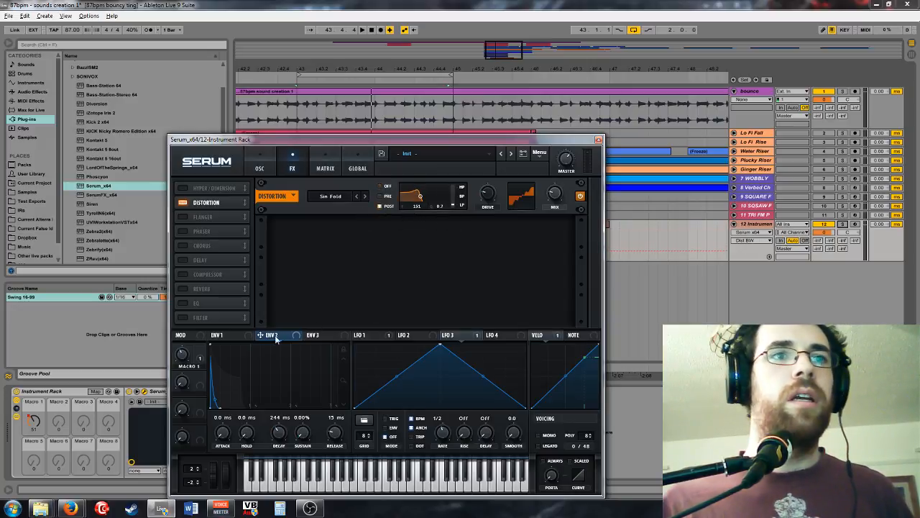
{"action": "left_click", "coordinate": [328, 167]}
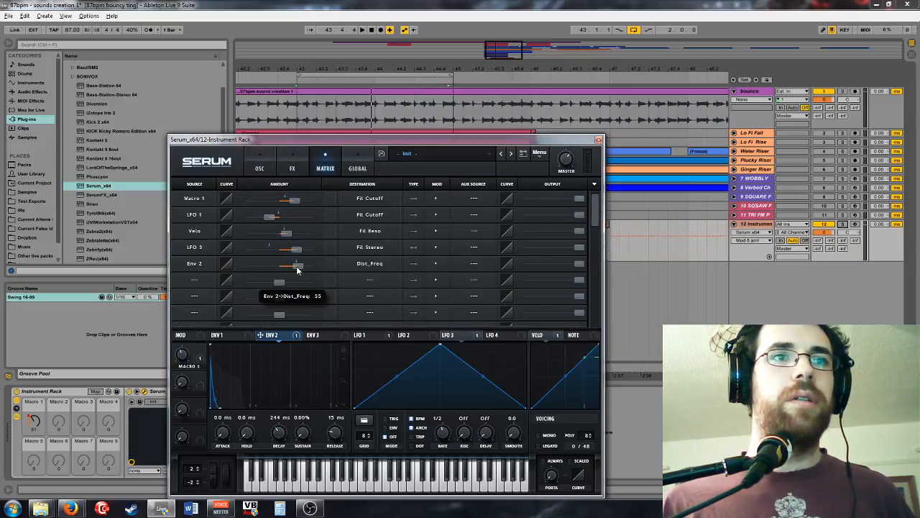
{"action": "left_click", "coordinate": [266, 173]}
{"action": "left_click", "coordinate": [292, 166]}
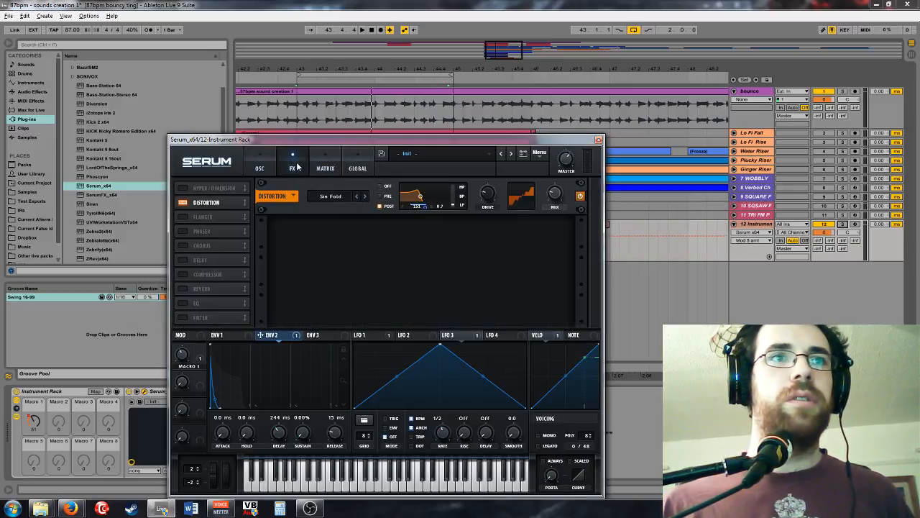
Step: Play the loop, readjust the distortion's mix and set the third distortion filter value, its bandwidth, to 0.3
{"action": "key", "text": "space"}
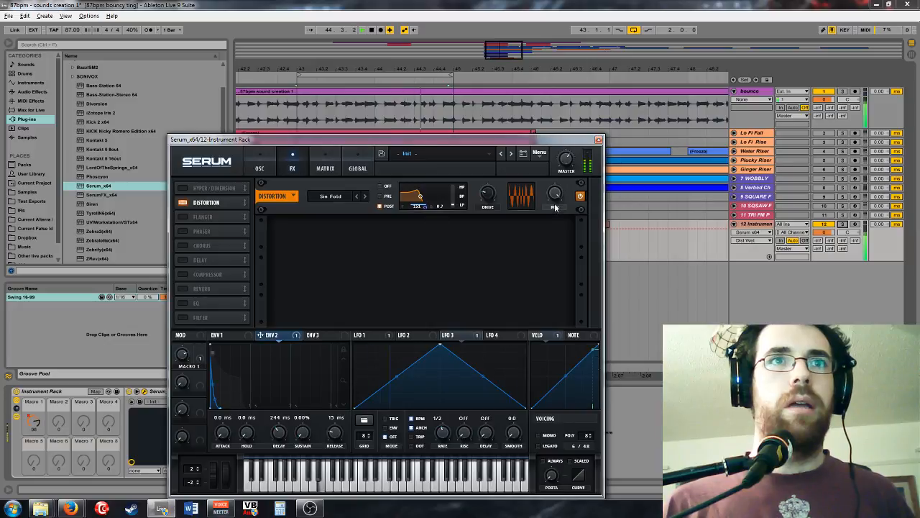
{"action": "left_click_drag", "start_coordinate": [555, 201], "coordinate": [539, 219]}
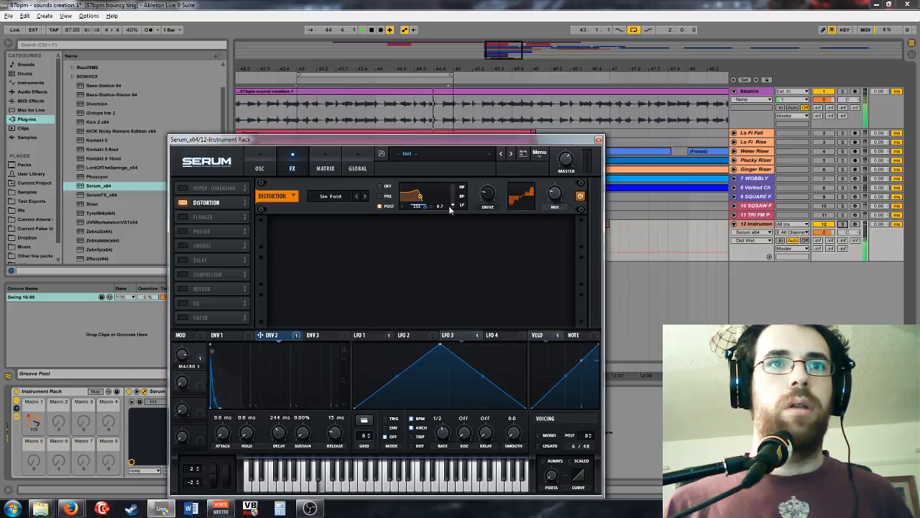
{"action": "left_click_drag", "start_coordinate": [450, 208], "coordinate": [455, 212]}
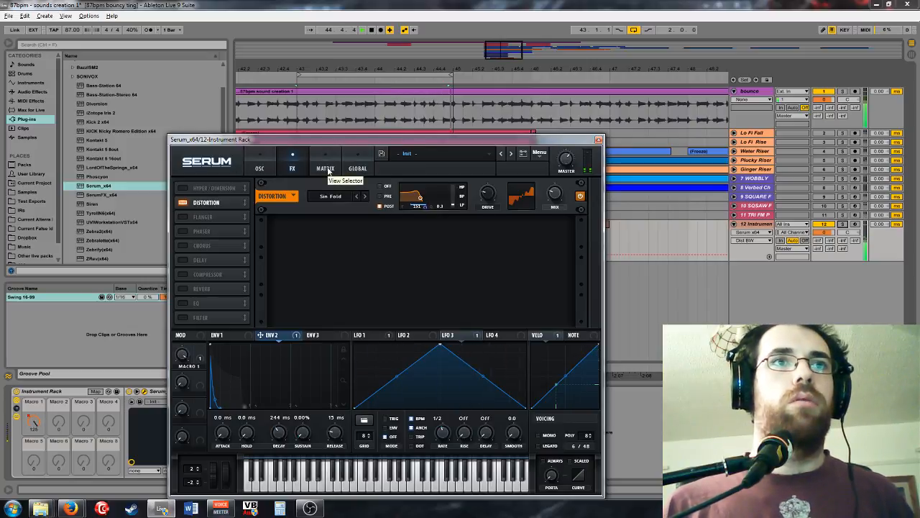
Step: Try the analog BS2 - Subby Saw wavetable in oscillator A and sweep its wavetable position
{"action": "left_click", "coordinate": [259, 165]}
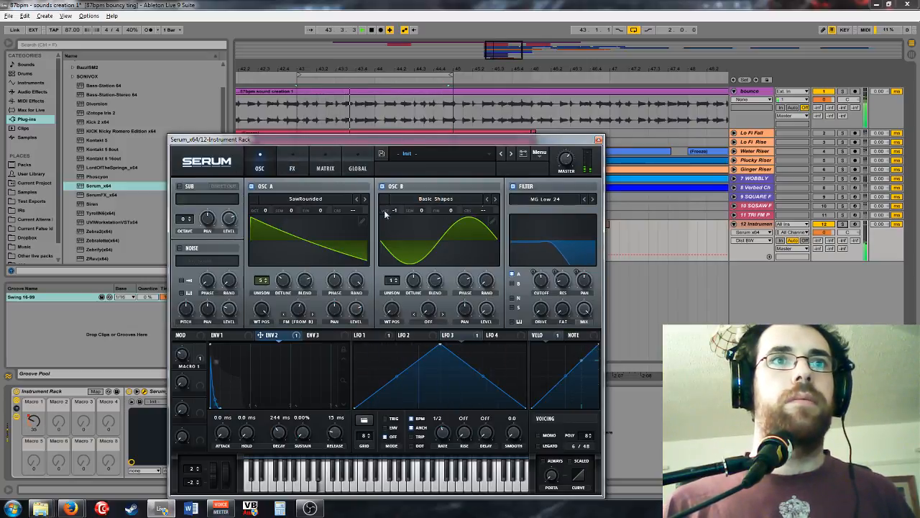
{"action": "left_click", "coordinate": [309, 203]}
{"action": "mouse_move", "coordinate": [355, 210]}
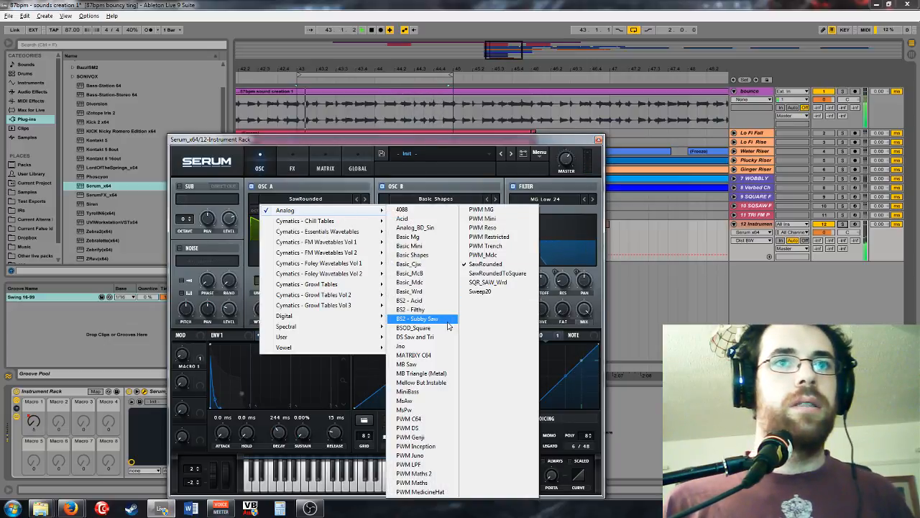
{"action": "left_click", "coordinate": [421, 318]}
{"action": "left_click_drag", "start_coordinate": [261, 309], "coordinate": [284, 359]}
Step: Try the analog SQR_SAW_Wrd wavetable in oscillator A with the wavetable position around 167
{"action": "left_click", "coordinate": [263, 201]}
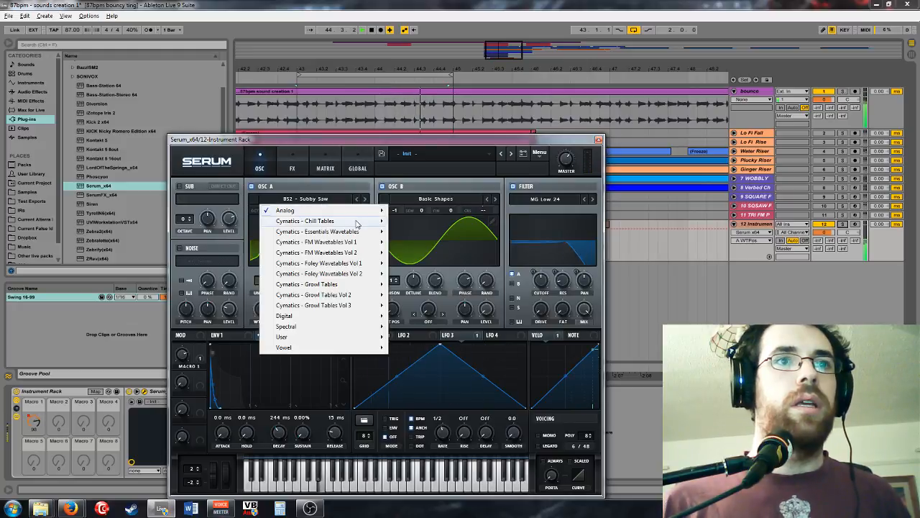
{"action": "mouse_move", "coordinate": [365, 216]}
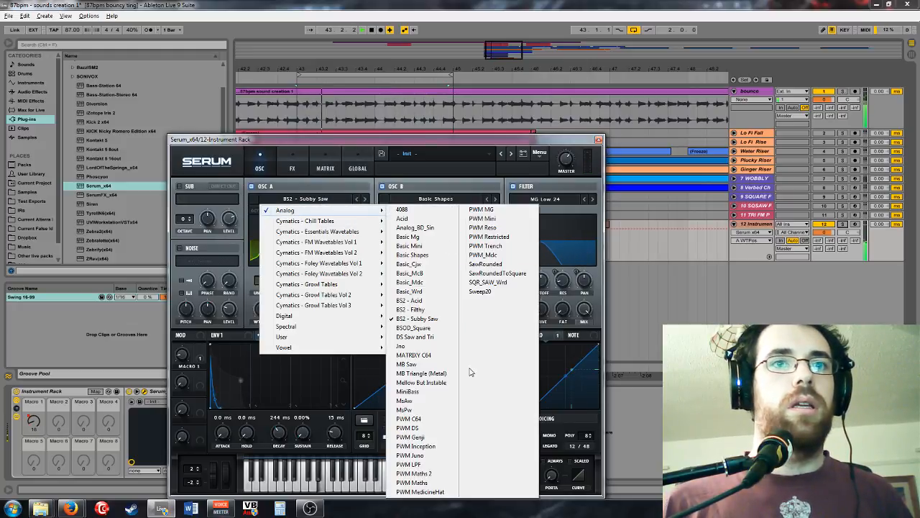
{"action": "left_click", "coordinate": [488, 281]}
{"action": "mouse_move", "coordinate": [261, 314]}
{"action": "mouse_move", "coordinate": [261, 314]}
{"action": "left_mouse_down"}
{"action": "mouse_move", "coordinate": [273, 412]}
{"action": "mouse_move", "coordinate": [271, 314]}
{"action": "left_mouse_up"}
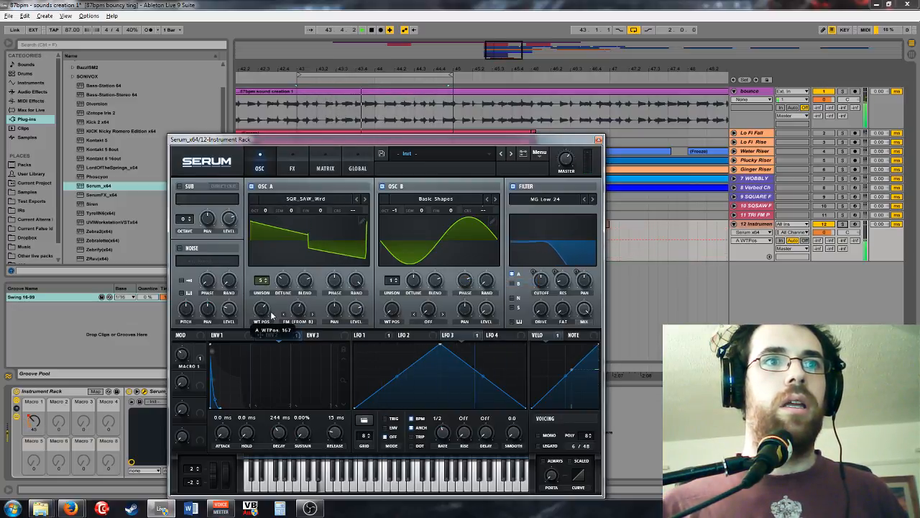
Step: Load the analog DS Saw and Tri wavetable into oscillator A, adjust its wavetable position and reopen the wavetable choices
{"action": "left_click", "coordinate": [303, 199]}
{"action": "mouse_move", "coordinate": [366, 211]}
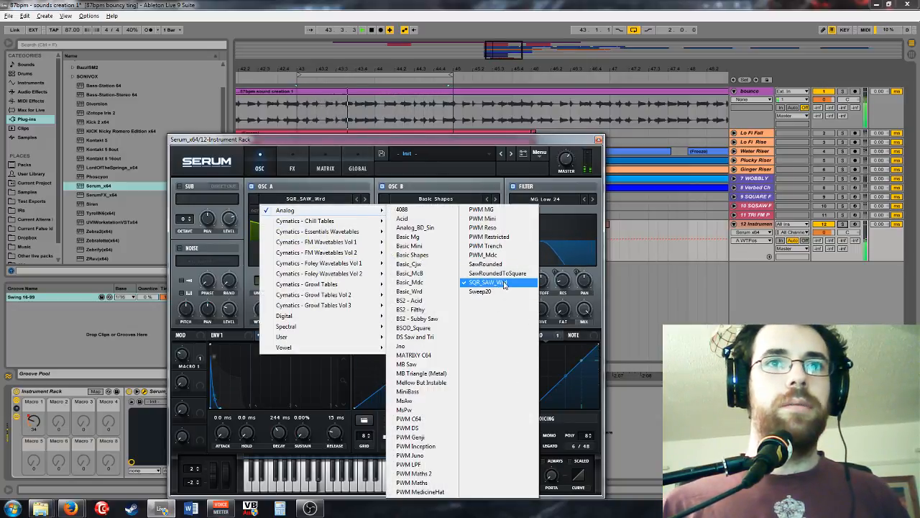
{"action": "left_click", "coordinate": [429, 337]}
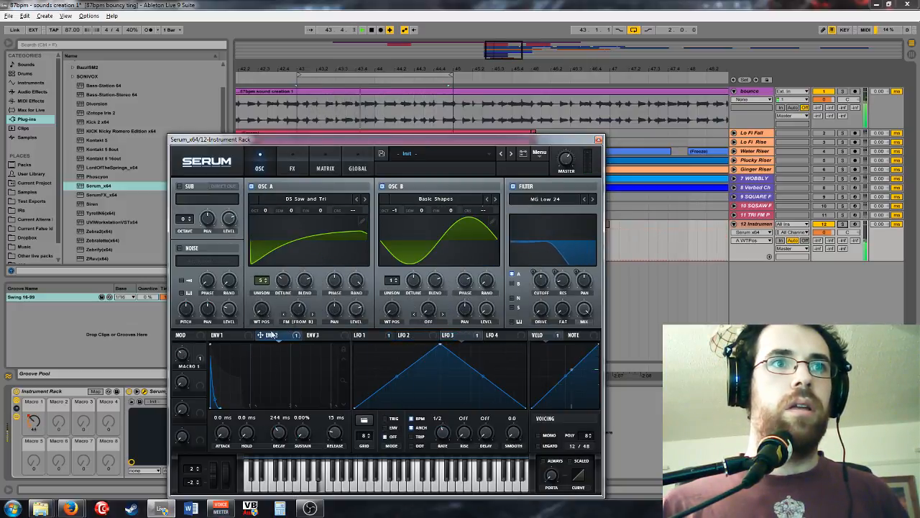
{"action": "left_click", "coordinate": [324, 202]}
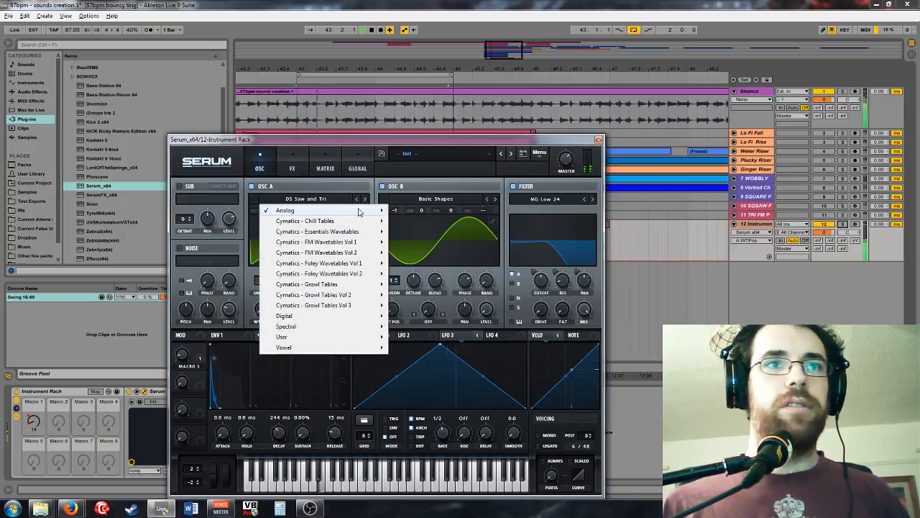
Step: Load the analog MB Saw wavetable into oscillator A and adjust its wavetable position to a single falling saw shape
{"action": "mouse_move", "coordinate": [360, 211]}
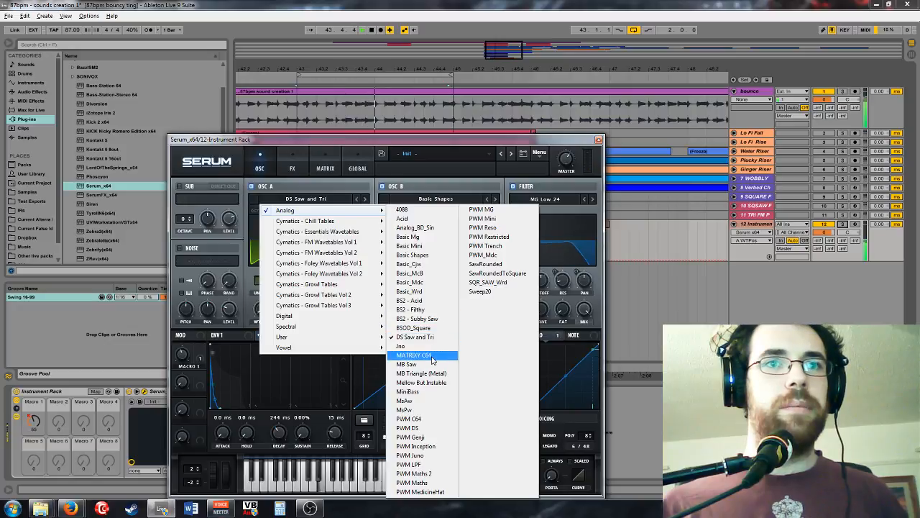
{"action": "left_click", "coordinate": [401, 364]}
{"action": "left_click_drag", "start_coordinate": [262, 309], "coordinate": [285, 122]}
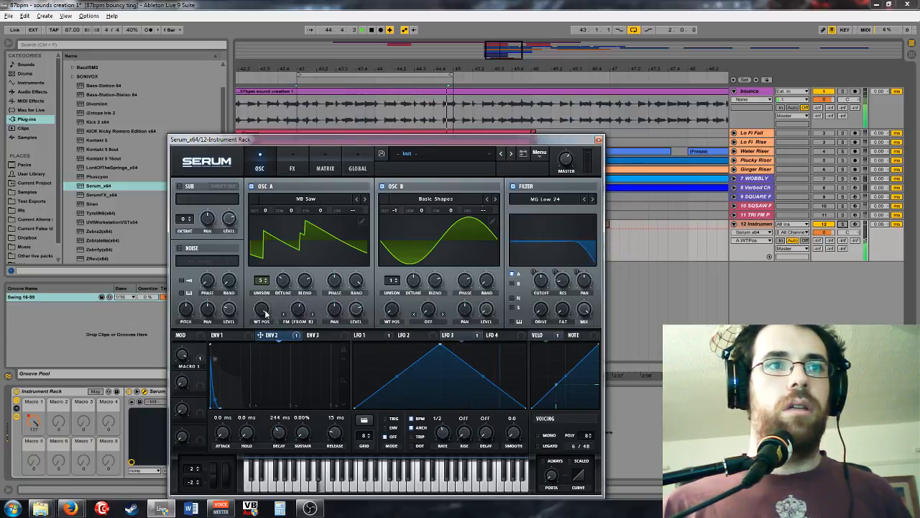
{"action": "left_click_drag", "start_coordinate": [265, 313], "coordinate": [265, 327]}
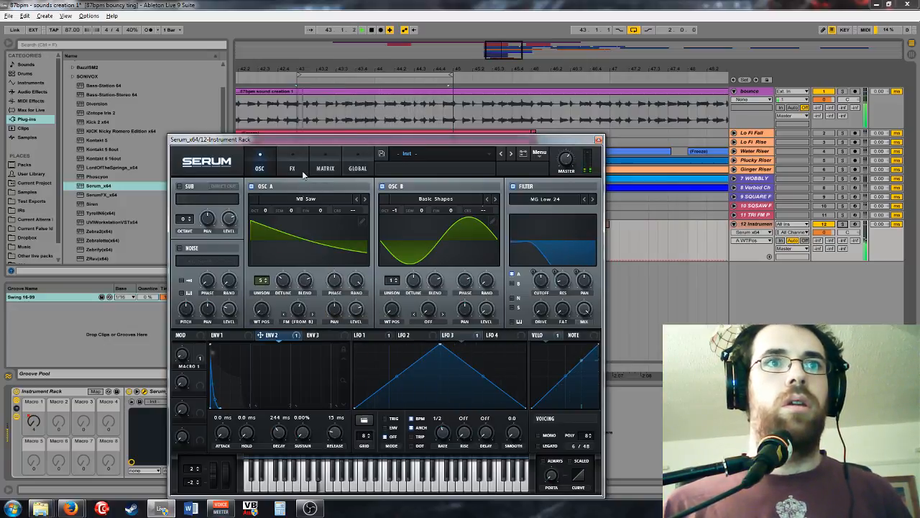
{"action": "left_click", "coordinate": [295, 200]}
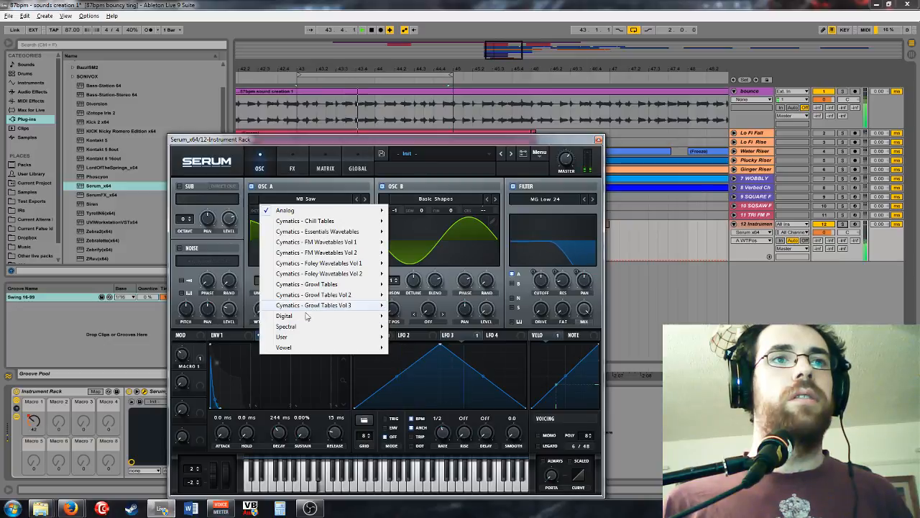
{"action": "left_click", "coordinate": [323, 183]}
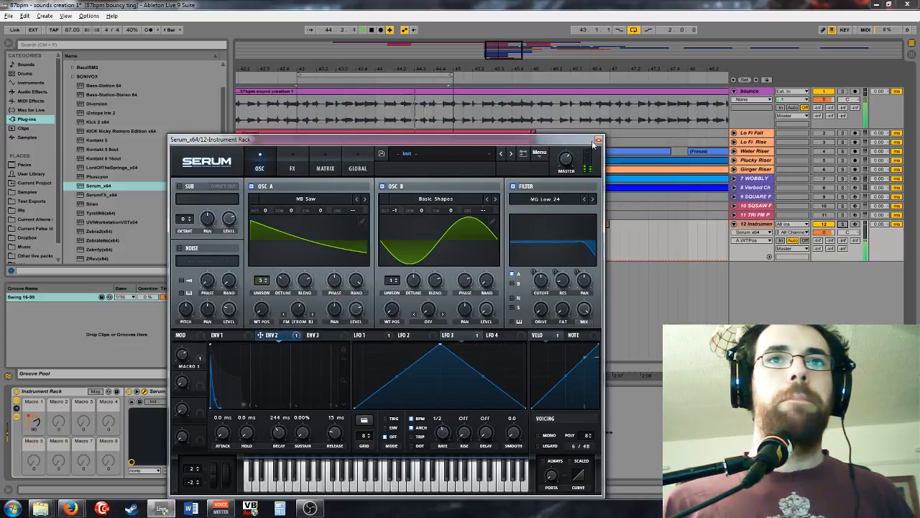
Step: Close the Serum window, show the Instrument Rack's chain list, and duplicate the Serum chain
{"action": "left_click", "coordinate": [145, 391]}
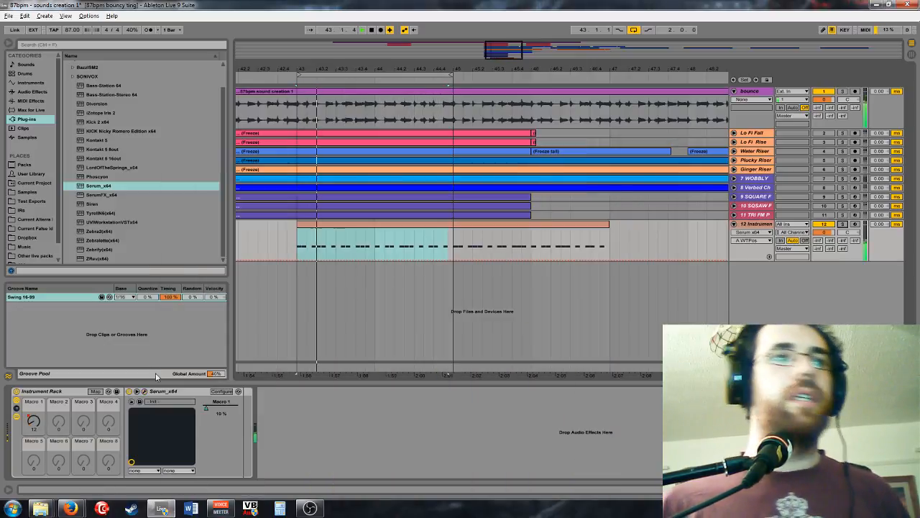
{"action": "left_click", "coordinate": [15, 408]}
{"action": "right_click", "coordinate": [152, 413]}
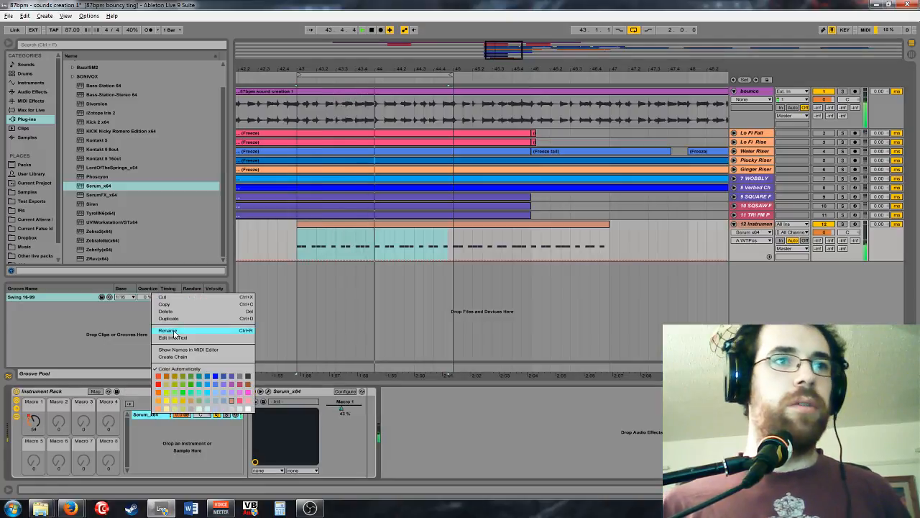
{"action": "key", "text": "Escape"}
{"action": "key", "text": "ctrl+d"}
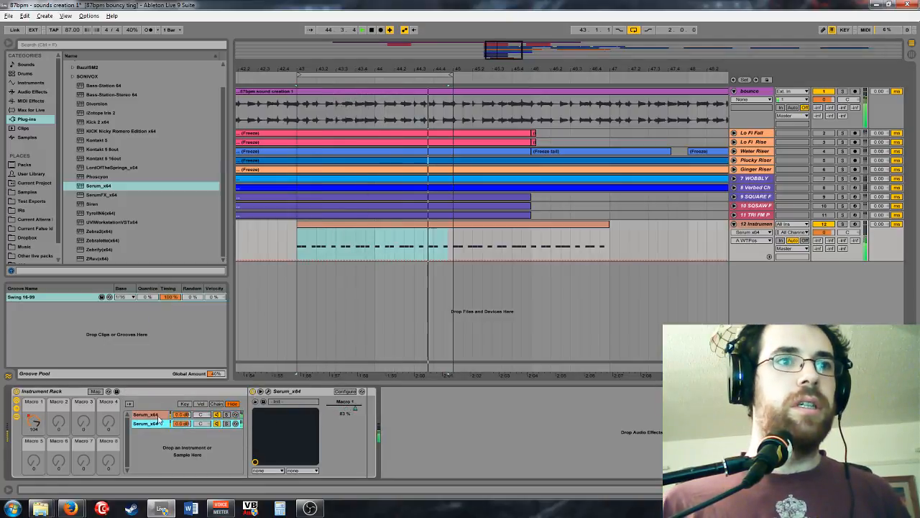
Step: Rename the two Instrument Rack chains as "saw" and "spectral"
{"action": "left_click", "coordinate": [154, 418]}
{"action": "type", "text": "sd"}
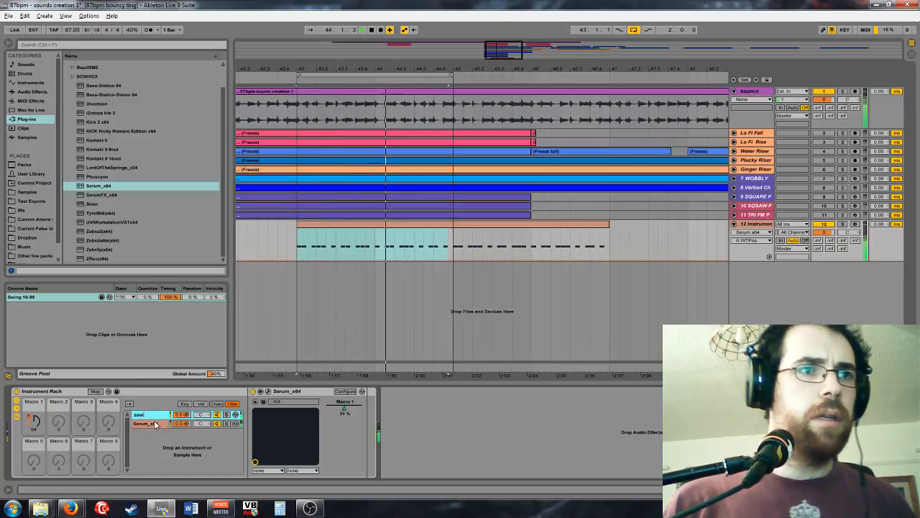
{"action": "type", "text": "w"}
{"action": "key", "text": "Tab"}
{"action": "type", "text": "spectral"}
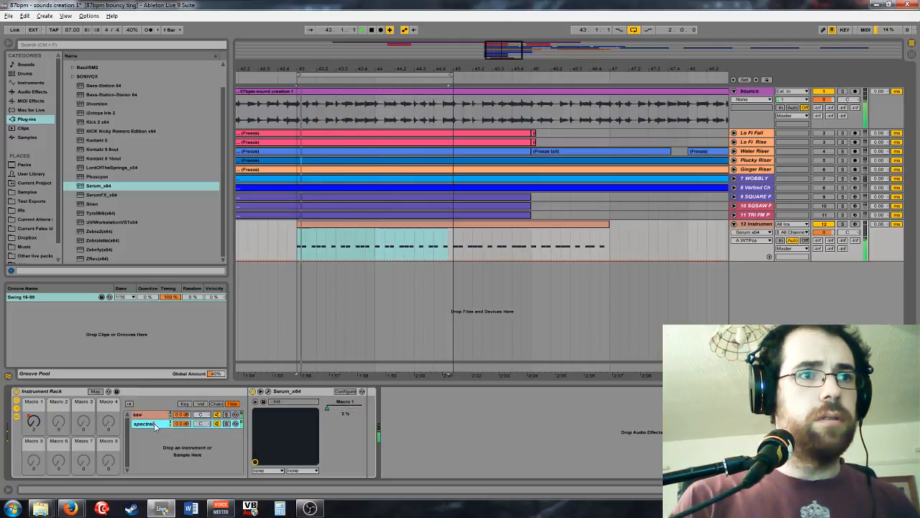
{"action": "key", "text": "Return"}
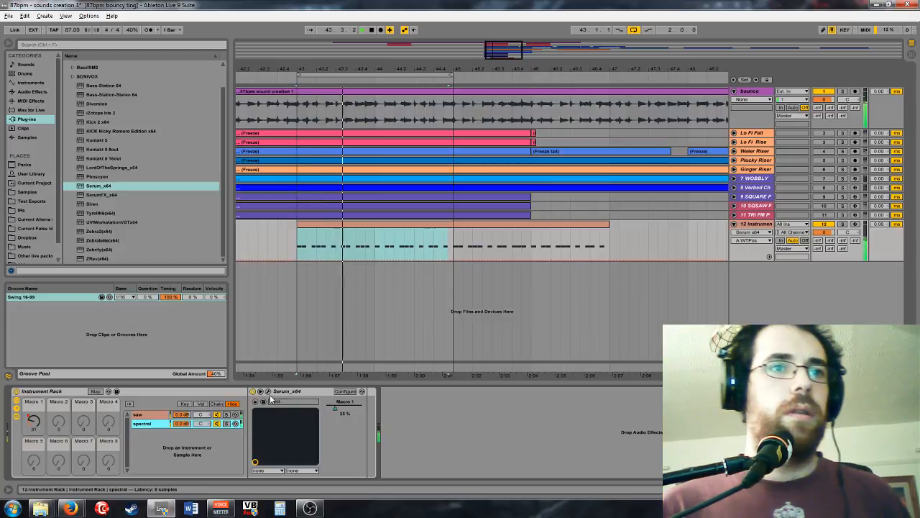
Step: Open Serum on the spectral chain, load the Solid Phase 2 [SL] wavetable into oscillator A, and move the window clear of the chain list
{"action": "left_click", "coordinate": [268, 391]}
{"action": "left_click", "coordinate": [294, 200]}
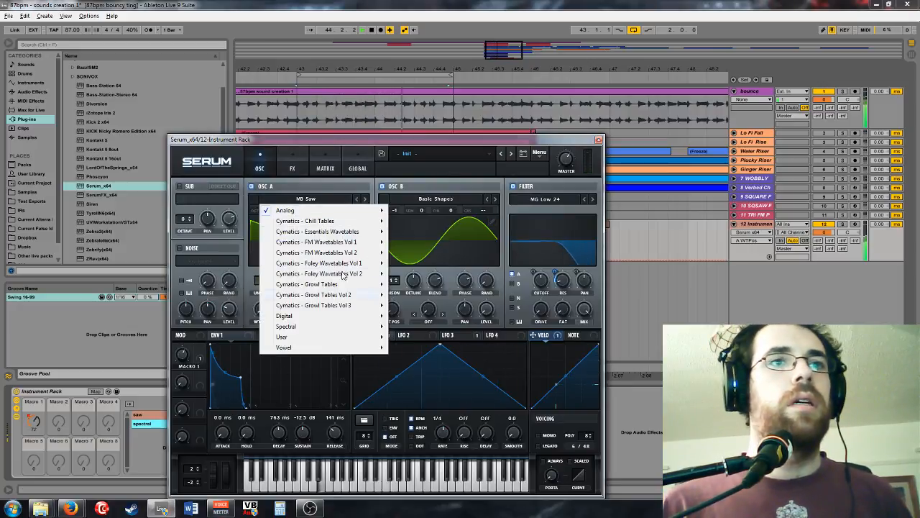
{"action": "mouse_move", "coordinate": [339, 325]}
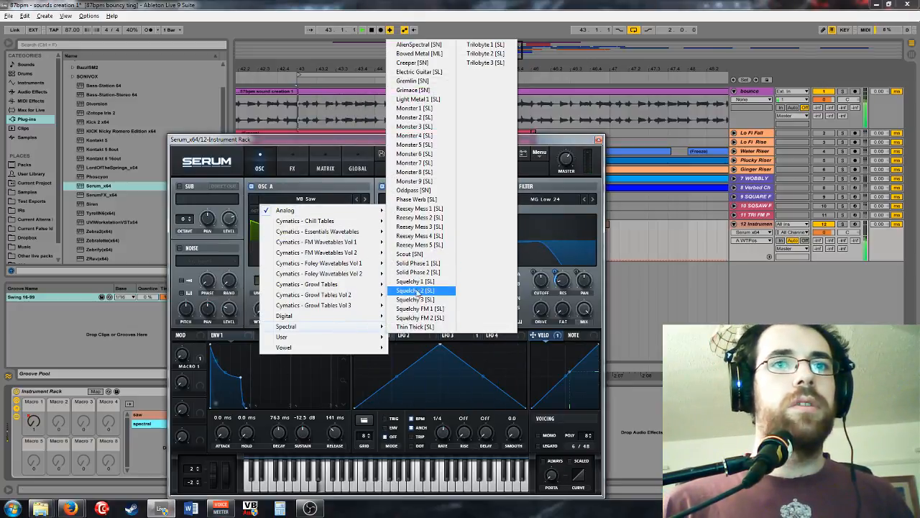
{"action": "left_click", "coordinate": [427, 295]}
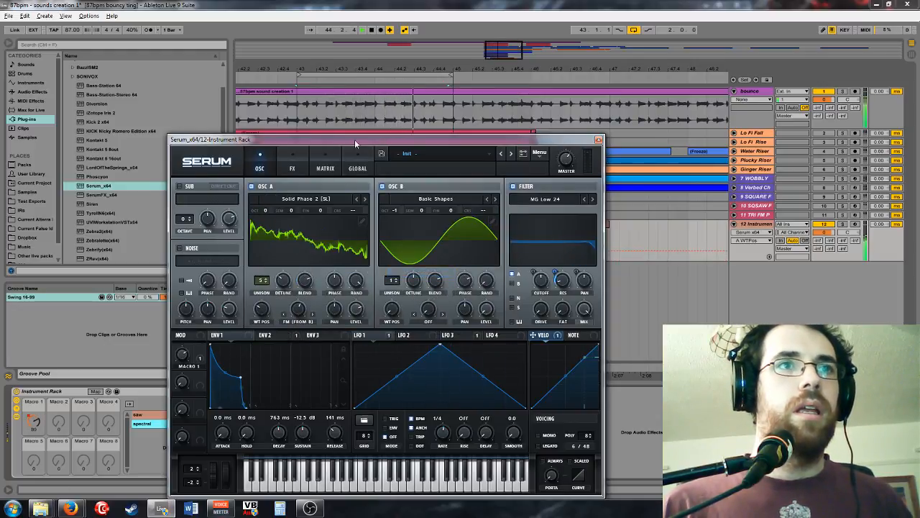
{"action": "left_click_drag", "start_coordinate": [354, 139], "coordinate": [532, 54]}
{"action": "left_click", "coordinate": [216, 423]}
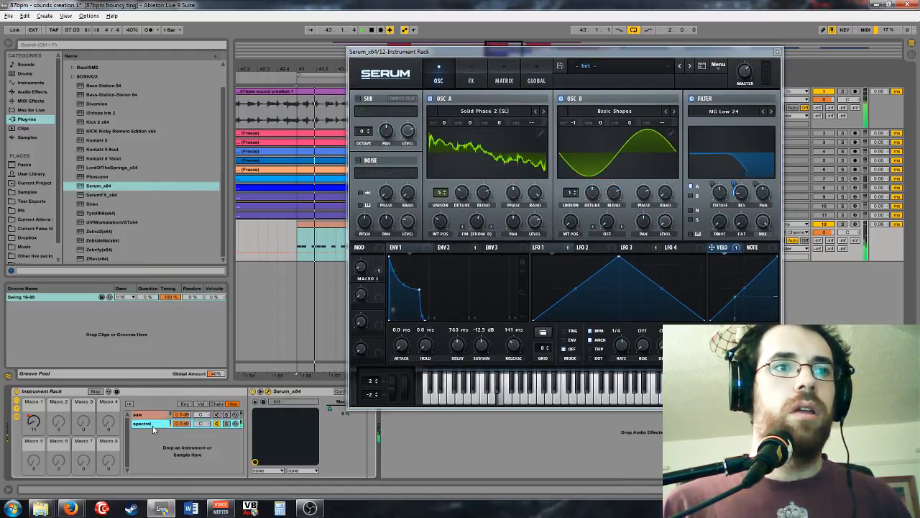
Step: Raise oscillator A by one octave and load the spectral wavetable Monster 3 [SL] into it
{"action": "left_click", "coordinate": [469, 117]}
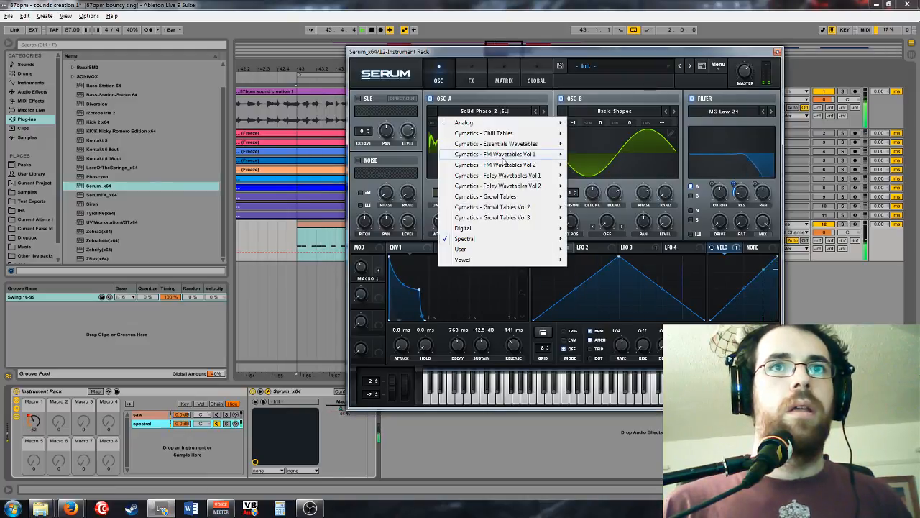
{"action": "left_click", "coordinate": [476, 111]}
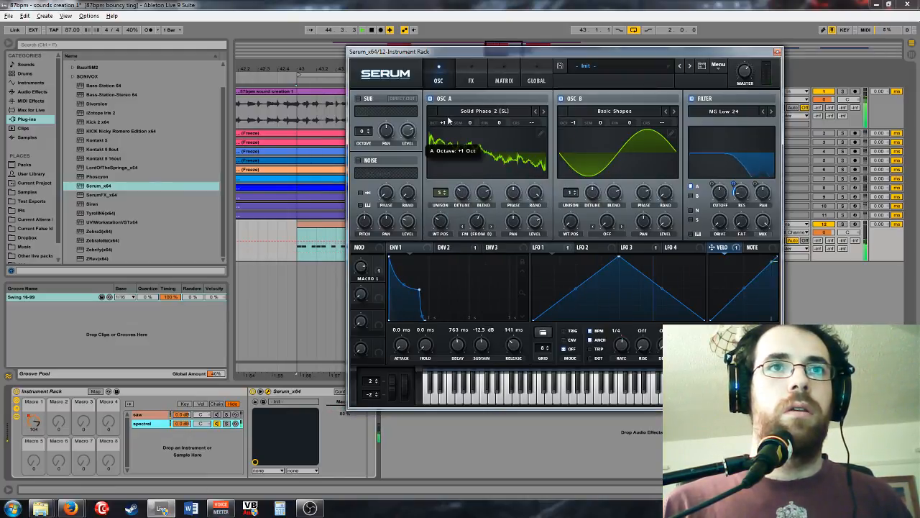
{"action": "left_click", "coordinate": [481, 111]}
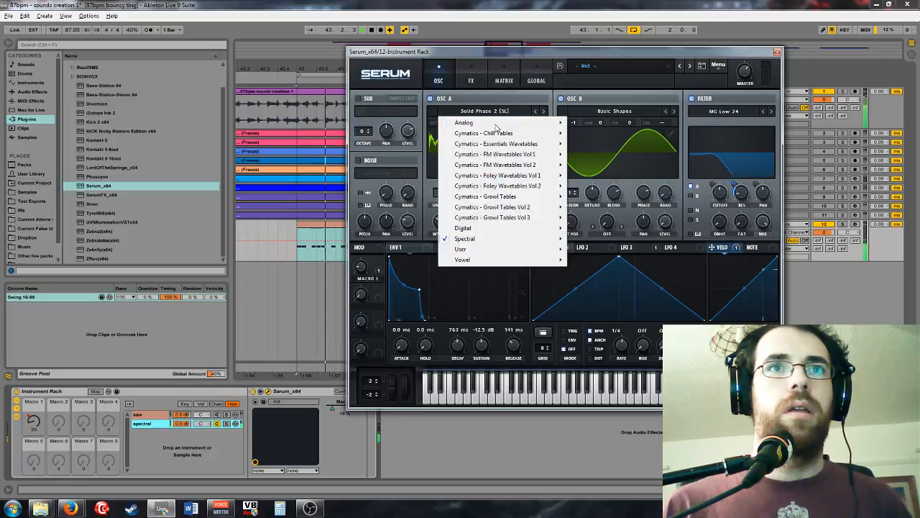
{"action": "mouse_move", "coordinate": [508, 242]}
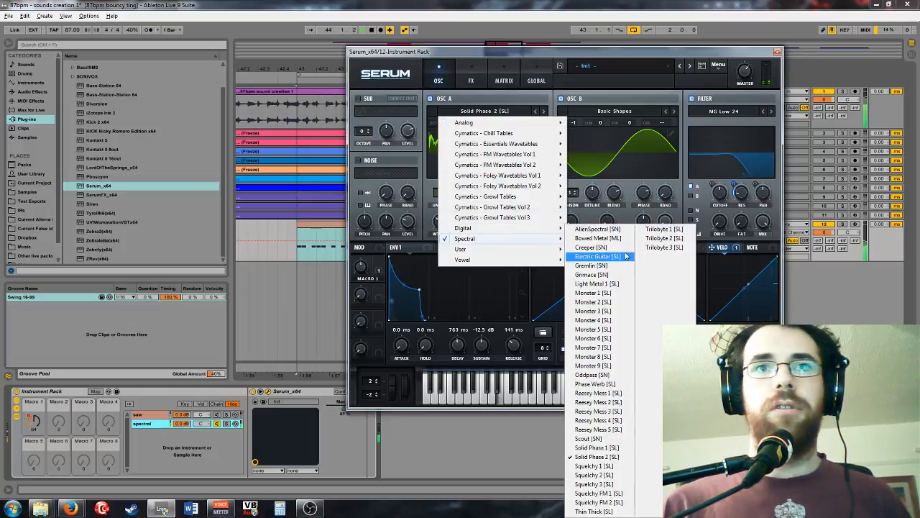
{"action": "left_click", "coordinate": [593, 311]}
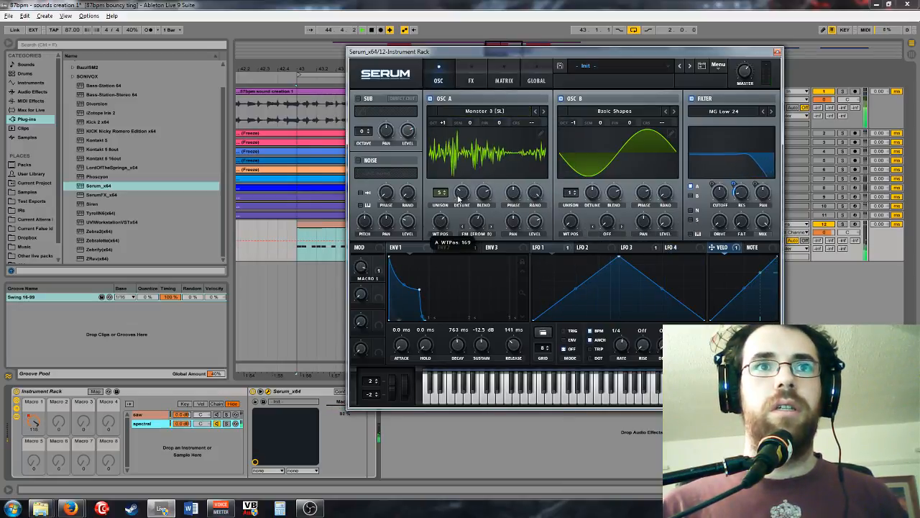
Step: Try the Creeper [SN] wavetable in oscillator A, and replace it with the spectral wavetable Trilobyte 3 [SL]
{"action": "left_click", "coordinate": [485, 111]}
{"action": "mouse_move", "coordinate": [523, 238]}
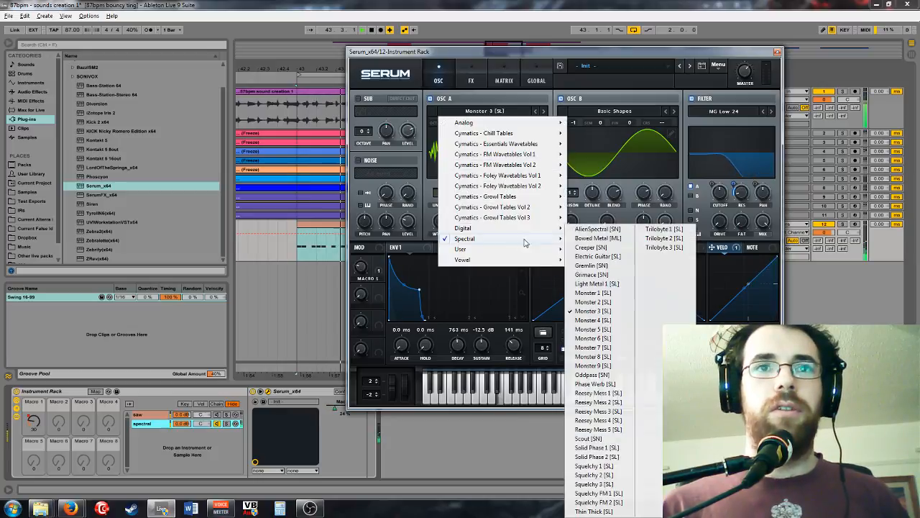
{"action": "left_click", "coordinate": [596, 253]}
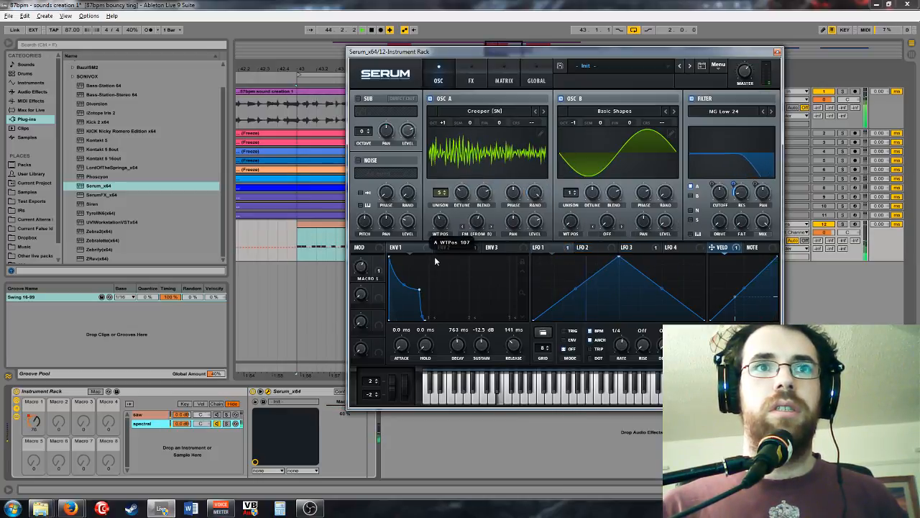
{"action": "left_click", "coordinate": [485, 110]}
{"action": "mouse_move", "coordinate": [520, 239]}
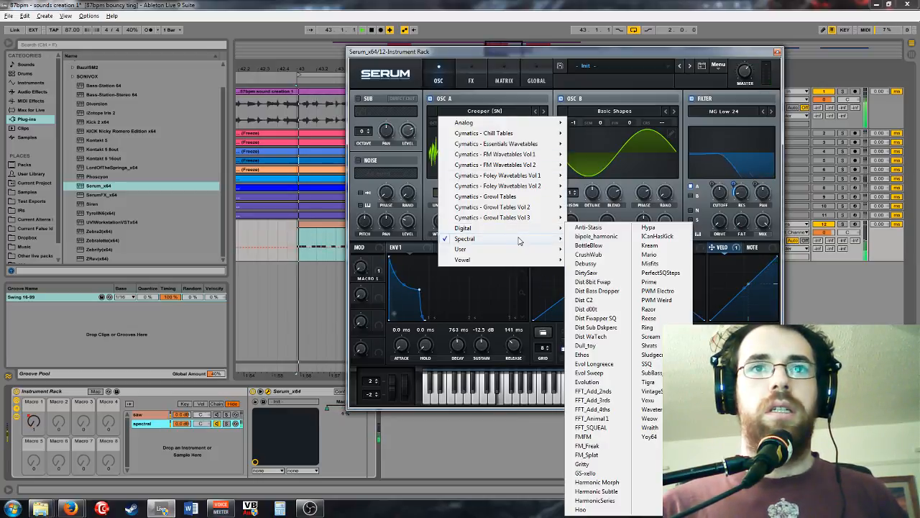
{"action": "left_click", "coordinate": [658, 249]}
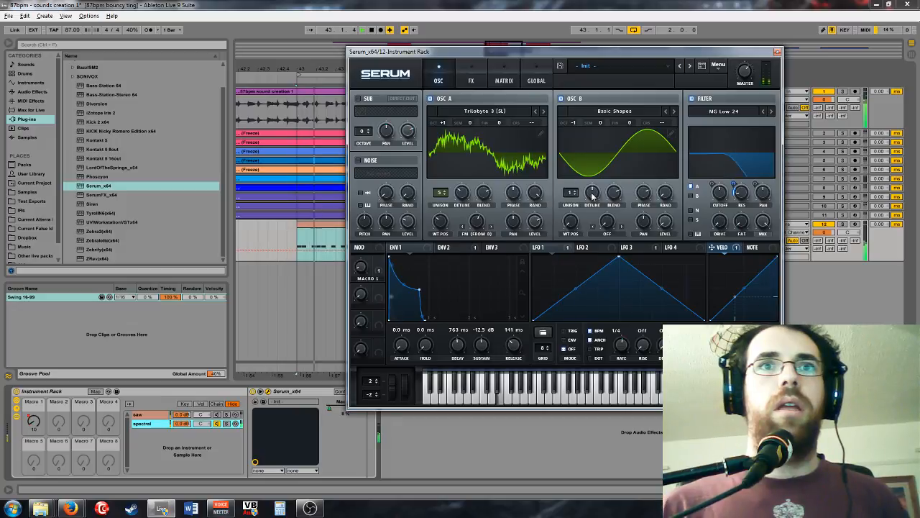
Step: Audition Basic_Cjw in oscillator B, return to Basic Shapes, and shift its wavetable position to the saw shape
{"action": "left_click", "coordinate": [673, 112]}
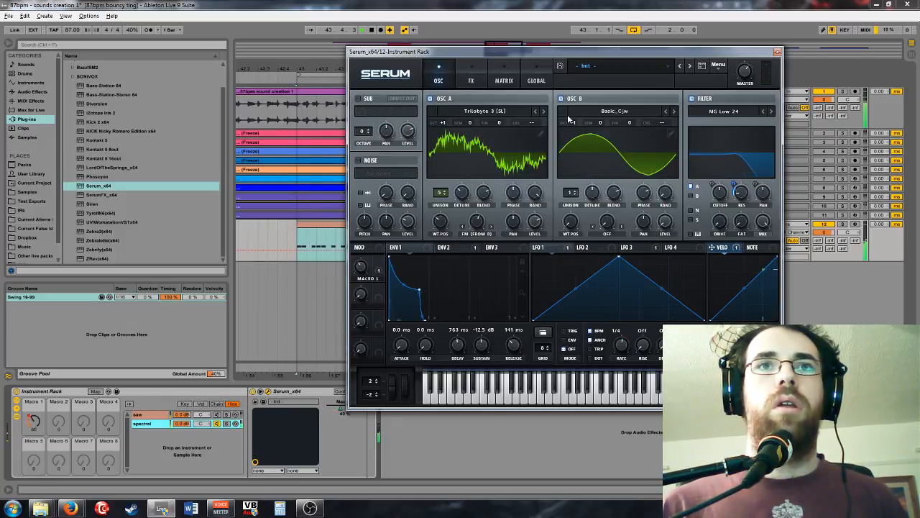
{"action": "left_click", "coordinate": [666, 113]}
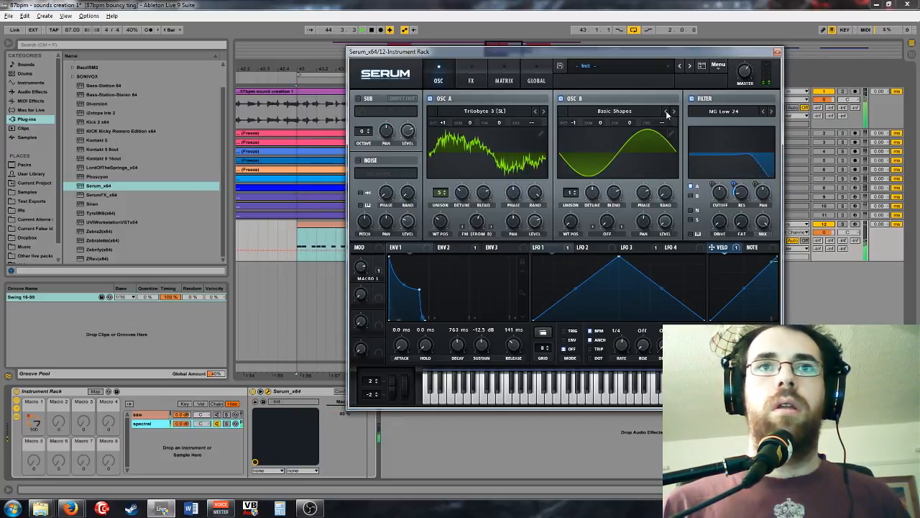
{"action": "left_click_drag", "start_coordinate": [573, 221], "coordinate": [579, 220]}
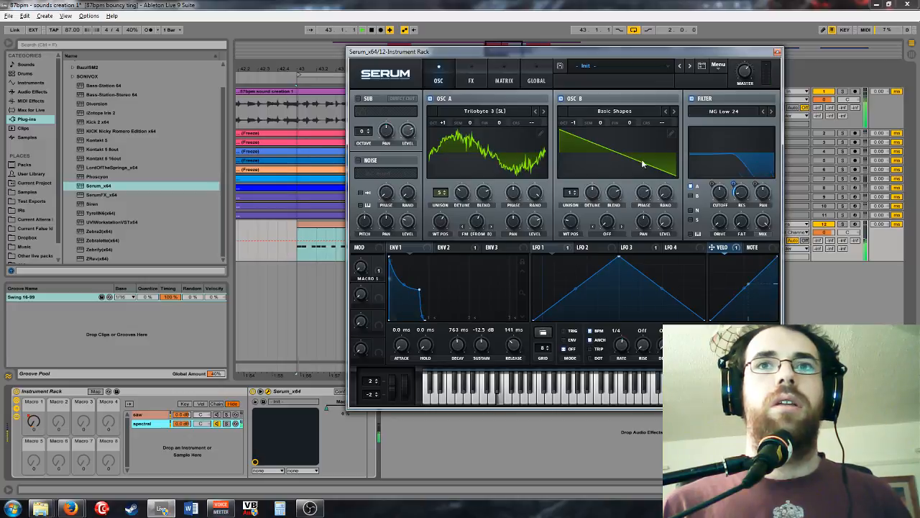
Step: Audition the Band 12 filter and neighbouring types on the spectral patch, and settle on Low 12
{"action": "left_click", "coordinate": [771, 112]}
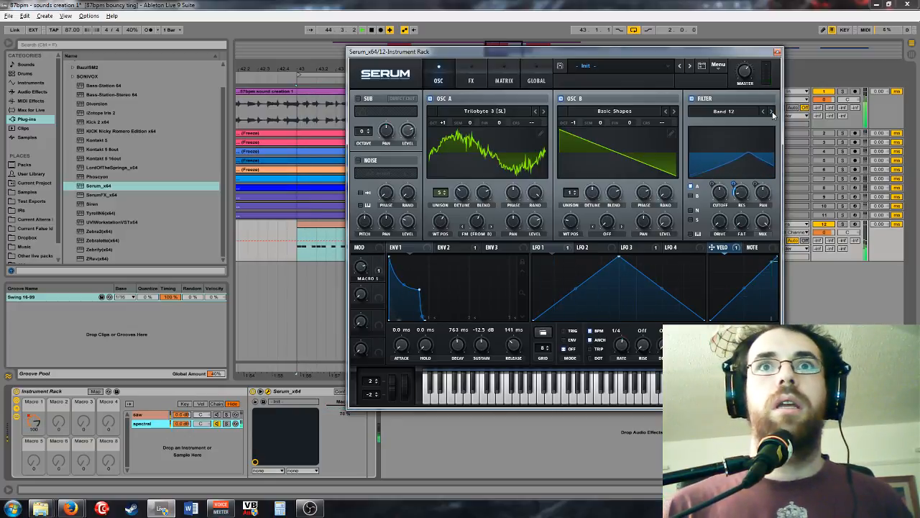
{"action": "mouse_move", "coordinate": [756, 237]}
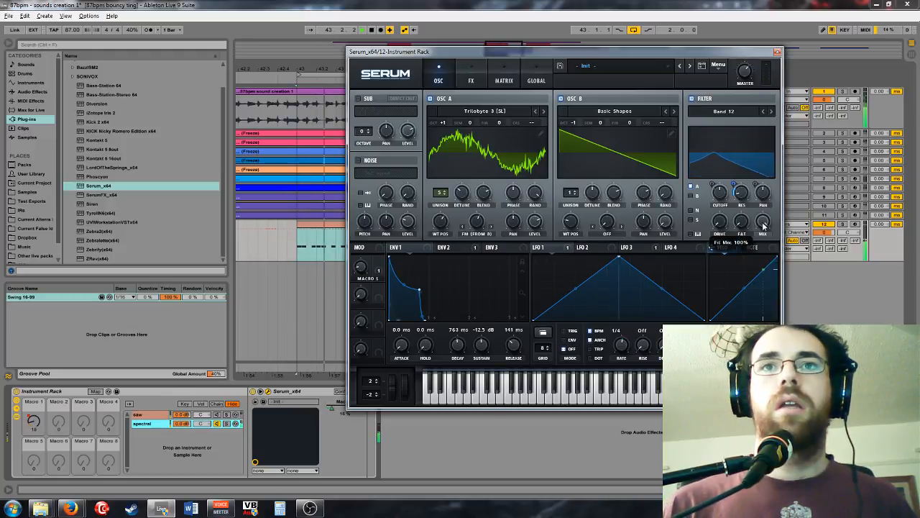
{"action": "left_click", "coordinate": [771, 111]}
{"action": "left_click", "coordinate": [771, 112]}
{"action": "left_click", "coordinate": [764, 111]}
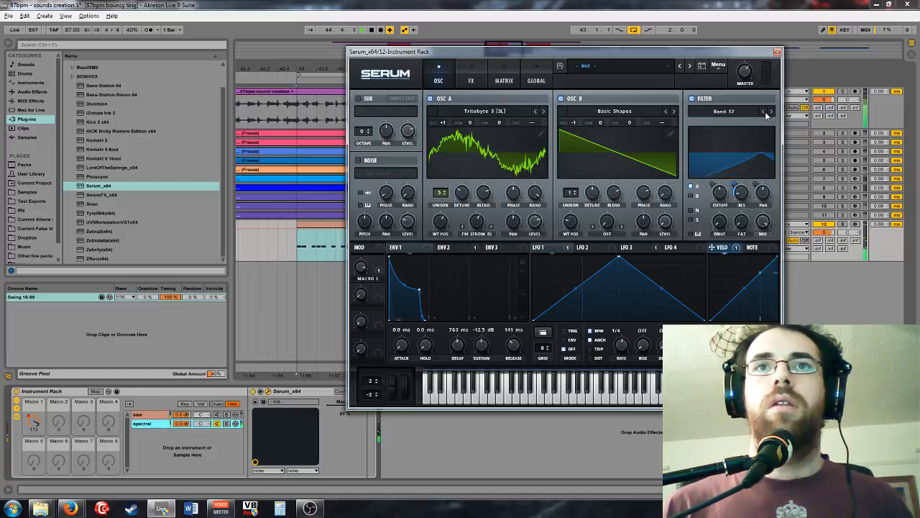
{"action": "left_click", "coordinate": [763, 112]}
{"action": "left_click", "coordinate": [764, 111]}
{"action": "left_click", "coordinate": [764, 112]}
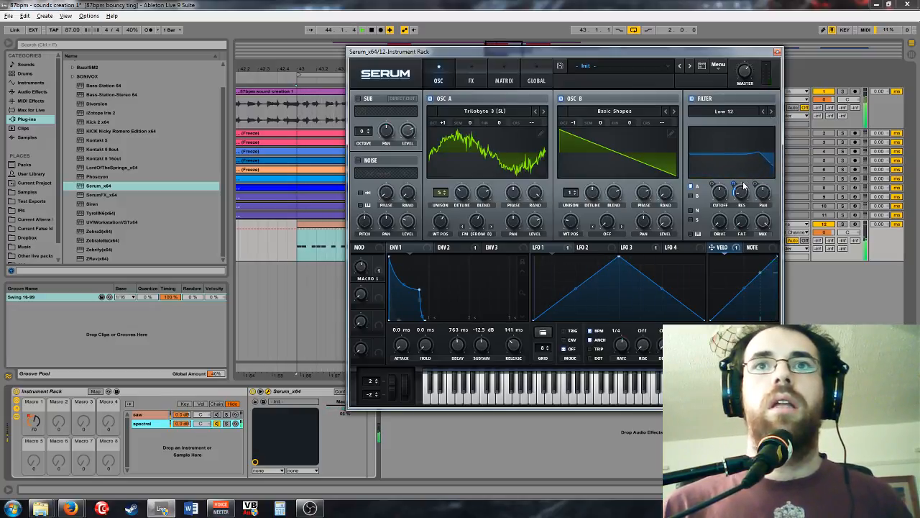
{"action": "mouse_move", "coordinate": [765, 226]}
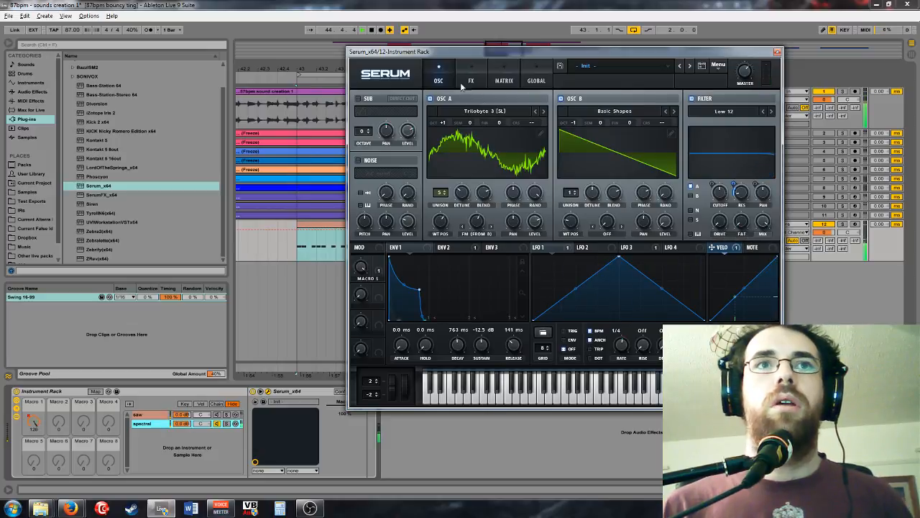
Step: Change the distortion effect's type to SoftClip and adjust its drive
{"action": "left_click", "coordinate": [469, 82]}
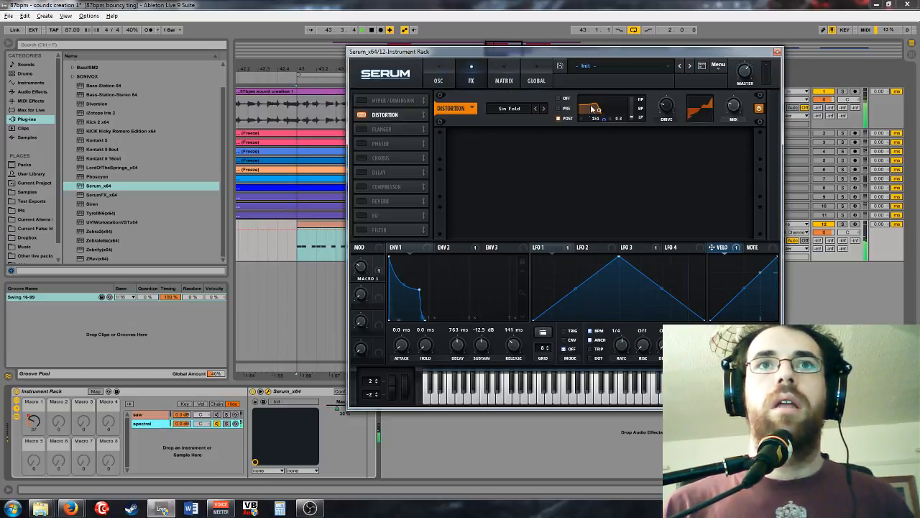
{"action": "left_click", "coordinate": [527, 108]}
{"action": "left_click", "coordinate": [540, 130]}
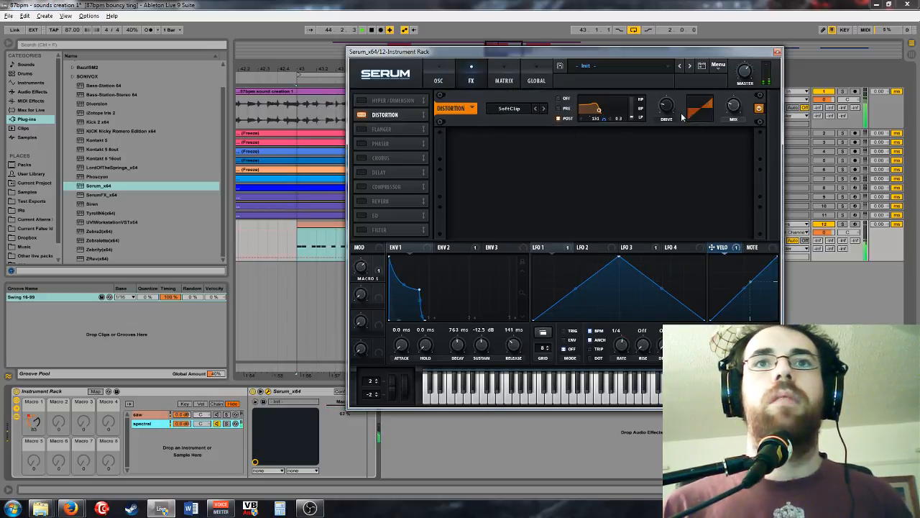
{"action": "left_click_drag", "start_coordinate": [667, 105], "coordinate": [712, 90]}
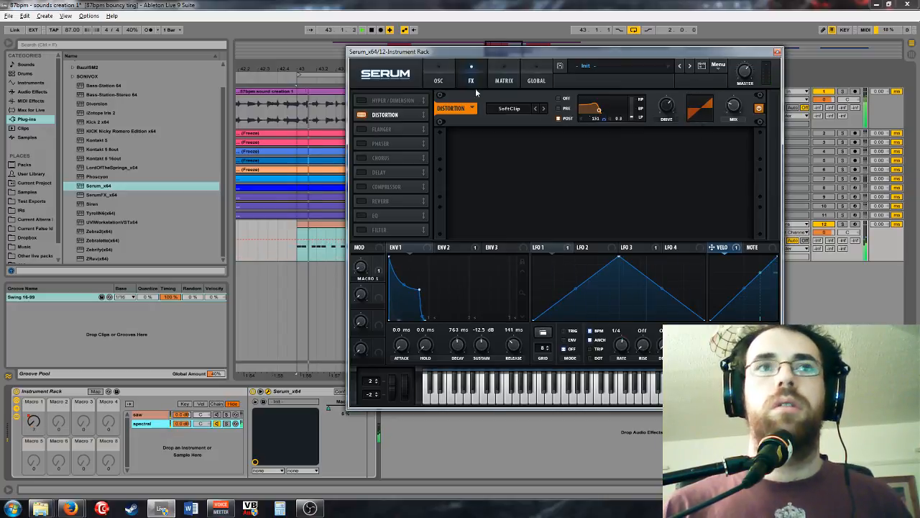
Step: Lower oscillator B of the spectral patch to octave -1 and reactivate the saw chain alongside it
{"action": "left_click", "coordinate": [438, 80]}
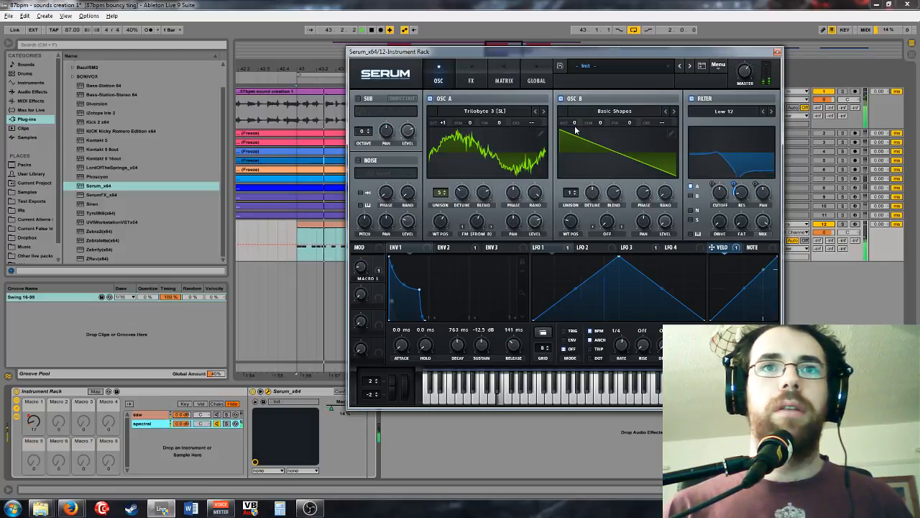
{"action": "left_click_drag", "start_coordinate": [573, 123], "coordinate": [565, 148]}
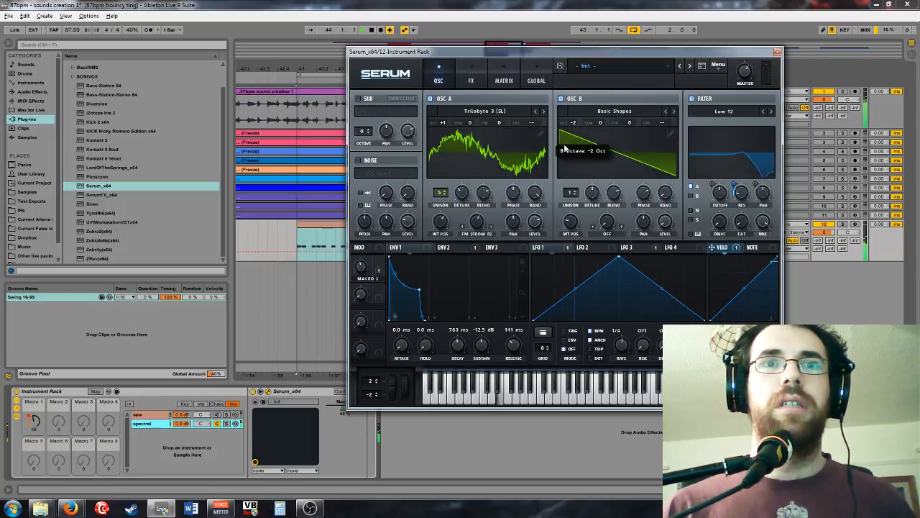
{"action": "left_click", "coordinate": [218, 414]}
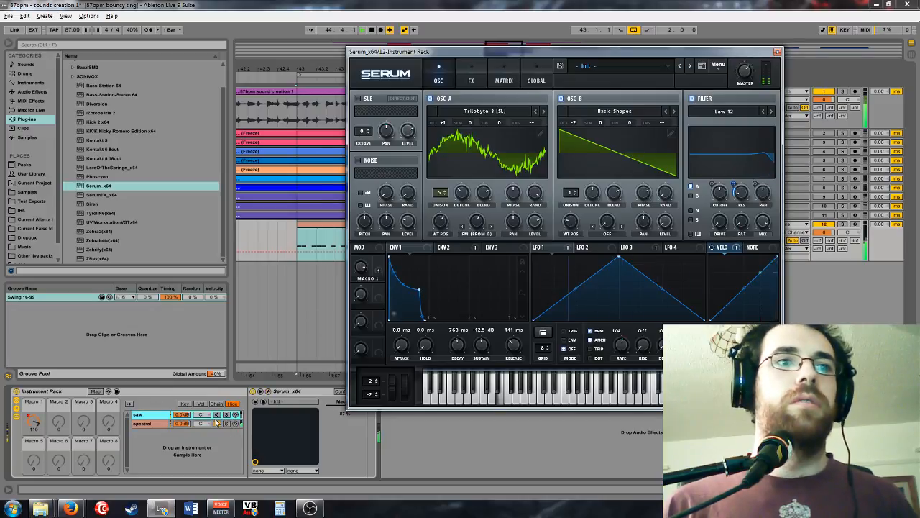
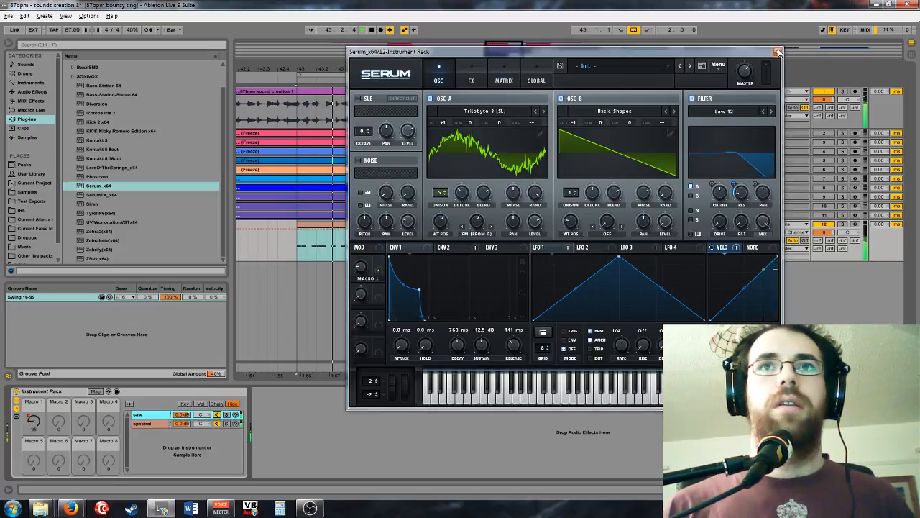
Step: Rename the Instrument Rack SWIRL TECH and save it as a preset in the User Library's Tech folder
{"action": "left_click", "coordinate": [777, 52]}
{"action": "left_click", "coordinate": [62, 391]}
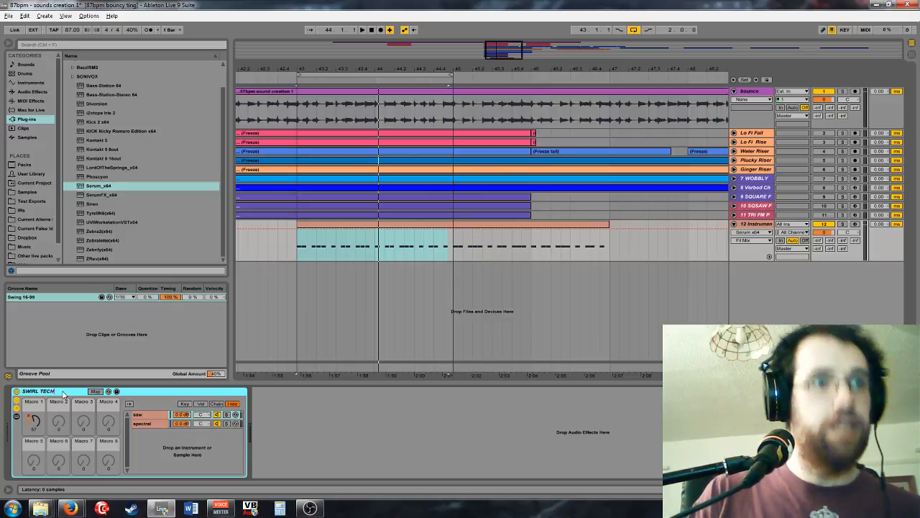
{"action": "left_click", "coordinate": [17, 173]}
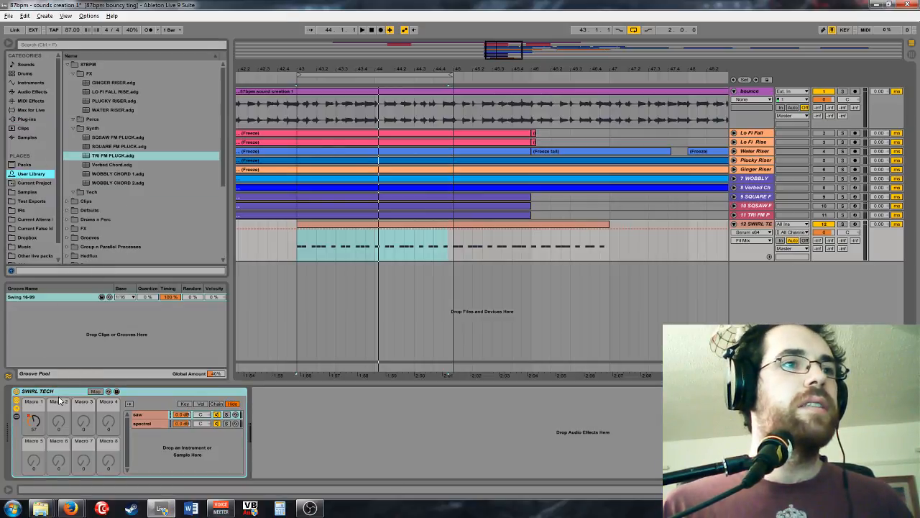
{"action": "left_click_drag", "start_coordinate": [36, 391], "coordinate": [91, 192]}
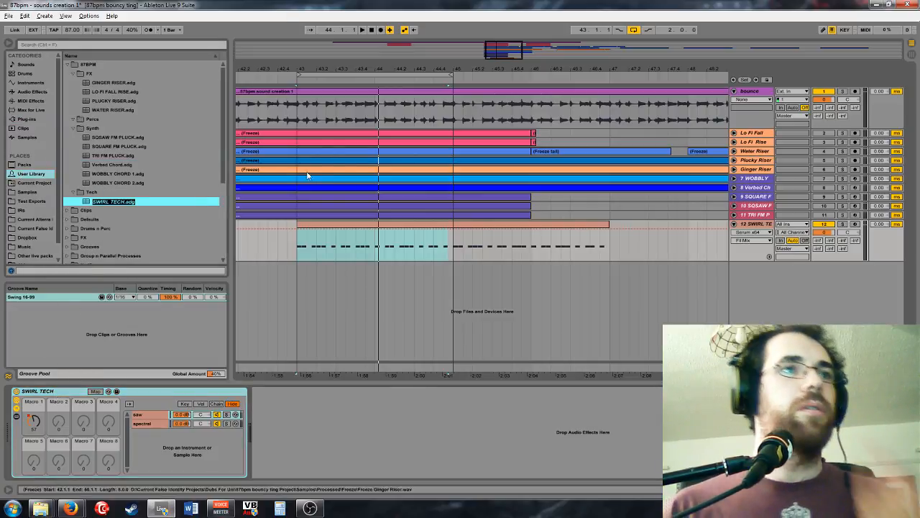
{"action": "key", "text": "Return"}
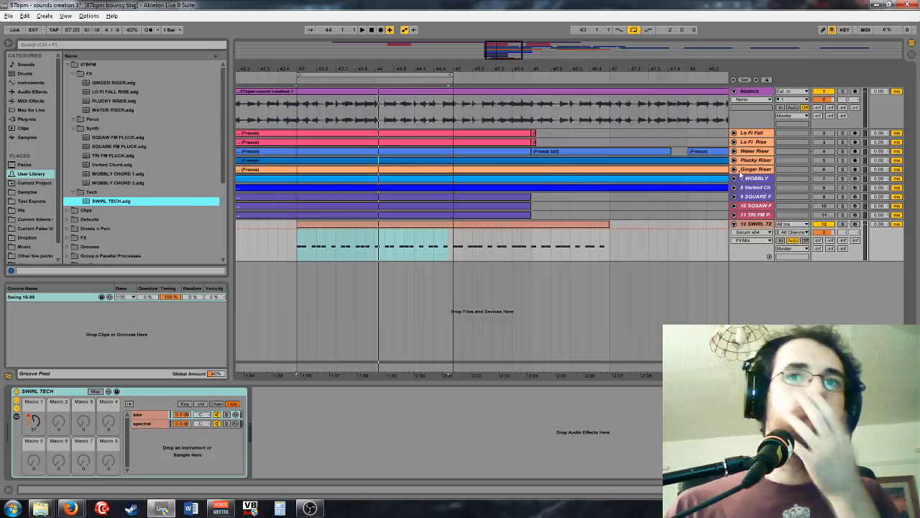
Step: Deactivate the SWIRL TECH track and move its whole MIDI clip to start at bar 42
{"action": "left_click", "coordinate": [478, 51]}
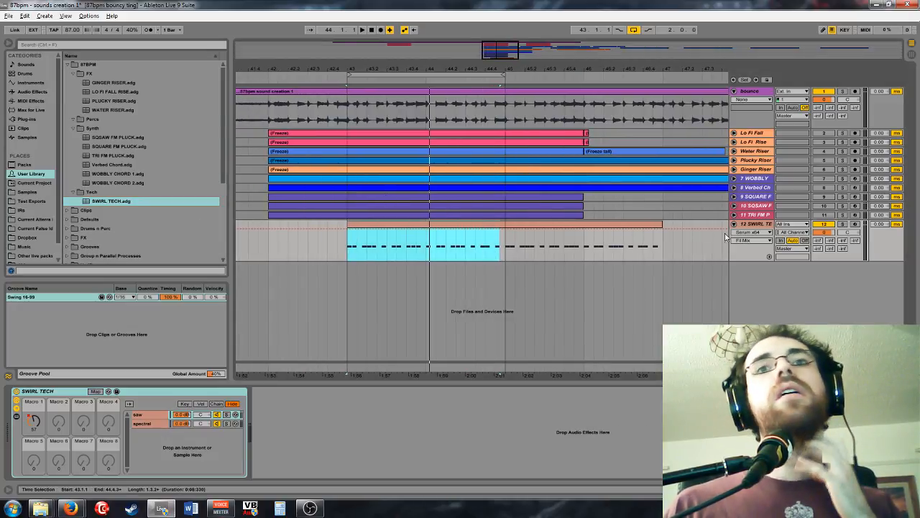
{"action": "left_click", "coordinate": [553, 227]}
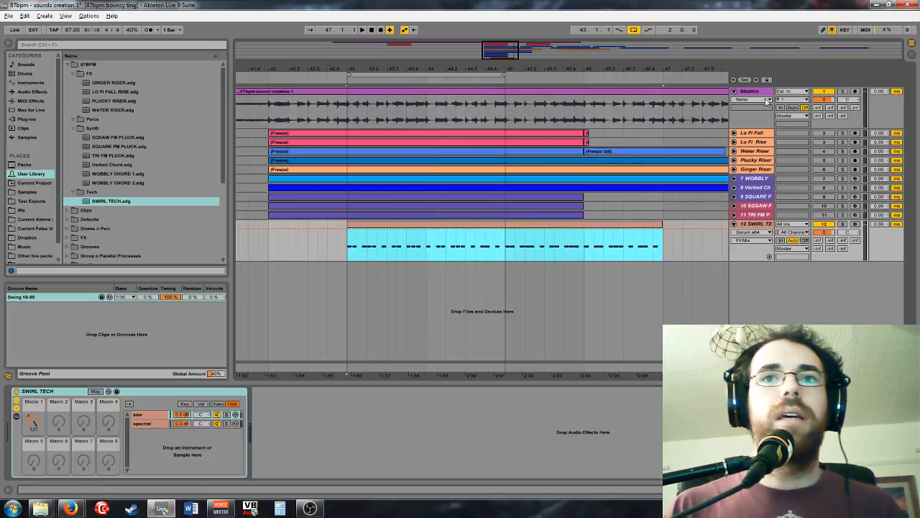
{"action": "left_click", "coordinate": [823, 227]}
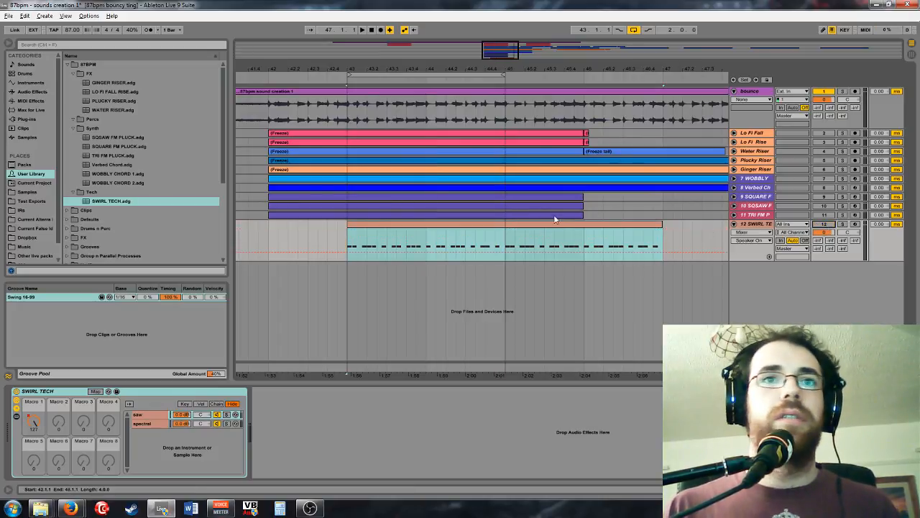
{"action": "right_click", "coordinate": [529, 227]}
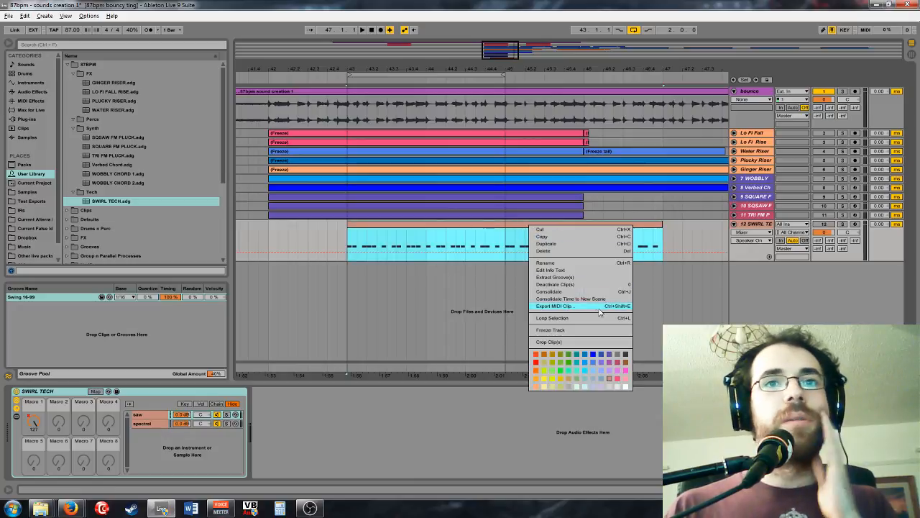
{"action": "left_click", "coordinate": [433, 224]}
{"action": "left_click_drag", "start_coordinate": [433, 224], "coordinate": [349, 223]}
Step: Extend the arrangement loop to cover bars 42 to 46
{"action": "left_click_drag", "start_coordinate": [347, 73], "coordinate": [271, 75]}
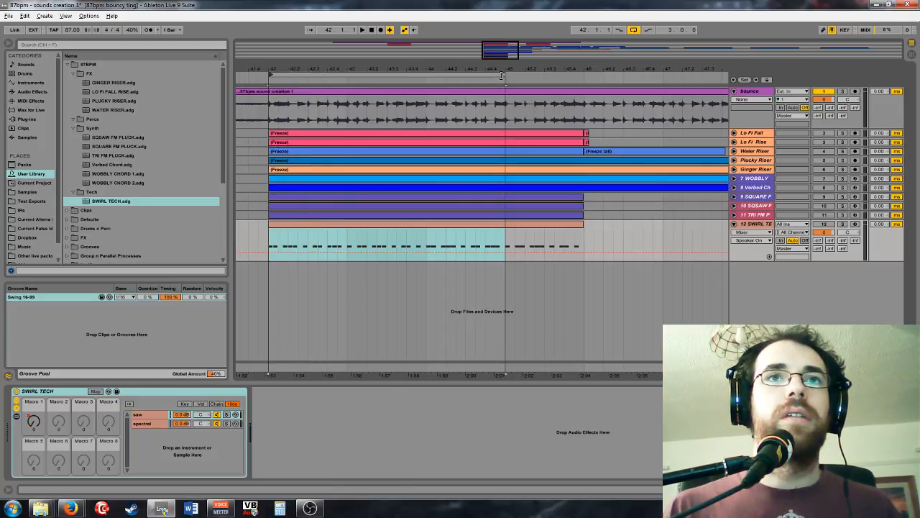
{"action": "left_click_drag", "start_coordinate": [501, 75], "coordinate": [584, 75]}
{"action": "left_click", "coordinate": [513, 230]}
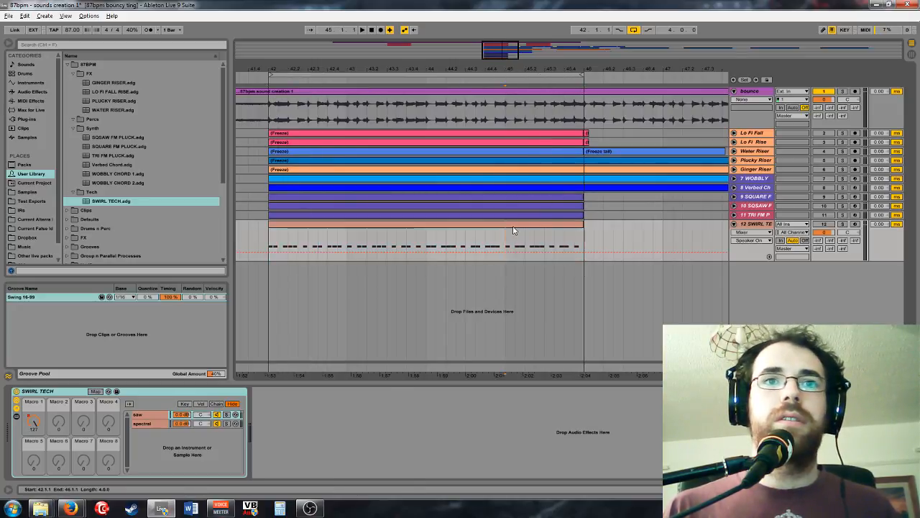
Step: Open the SWIRL TECH MIDI clip and delete the notes in its second half, keeping the opening phrase
{"action": "left_click", "coordinate": [578, 225]}
{"action": "double_click", "coordinate": [483, 232]}
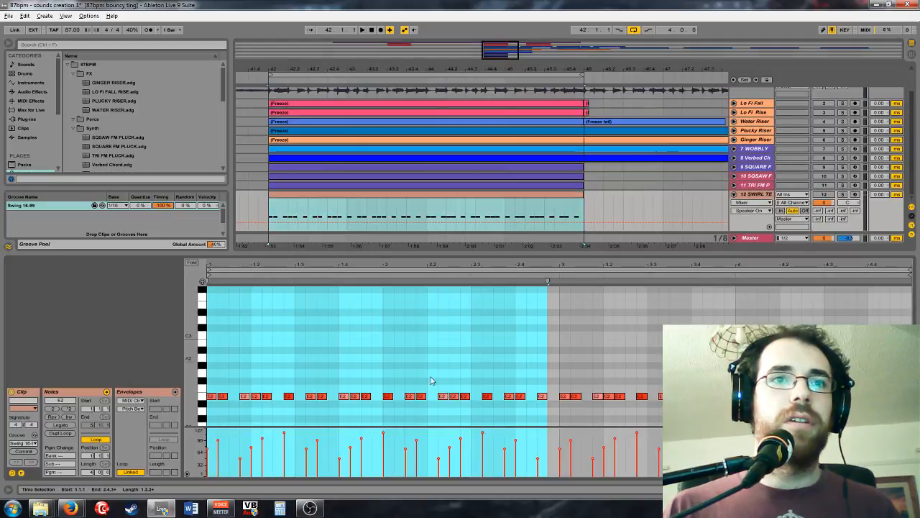
{"action": "left_click_drag", "start_coordinate": [565, 308], "coordinate": [890, 403]}
{"action": "key", "text": "Delete"}
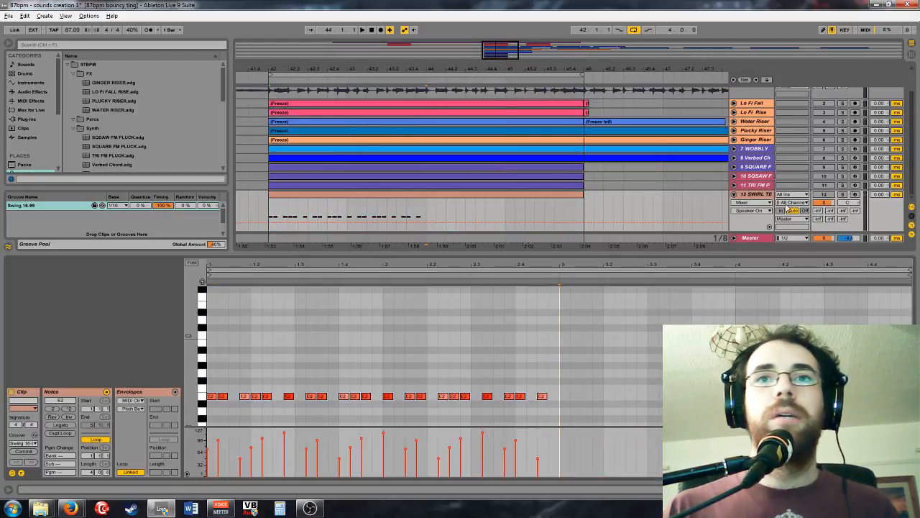
Step: Reactivate the SWIRL TECH track and enable the 4 dot dub return track
{"action": "left_click", "coordinate": [820, 196]}
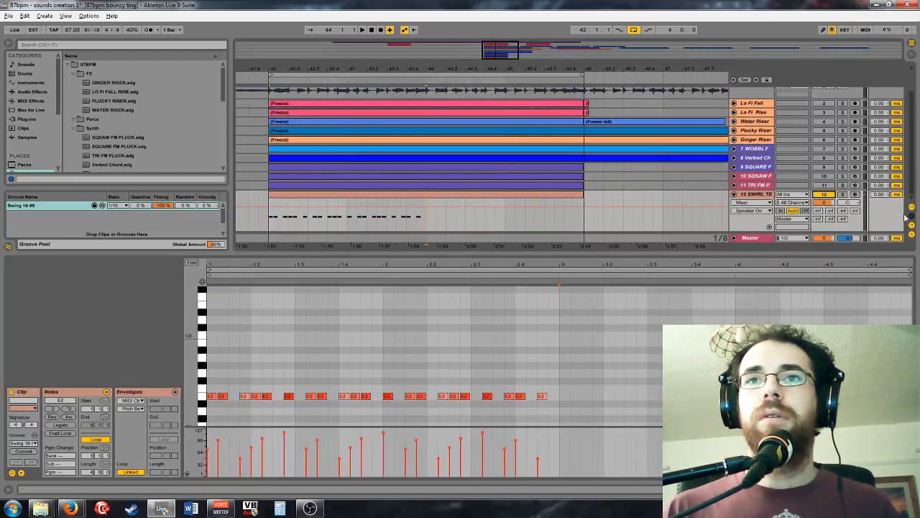
{"action": "scroll", "coordinate": [789, 204], "scroll_direction": "down", "scroll_amount": 3}
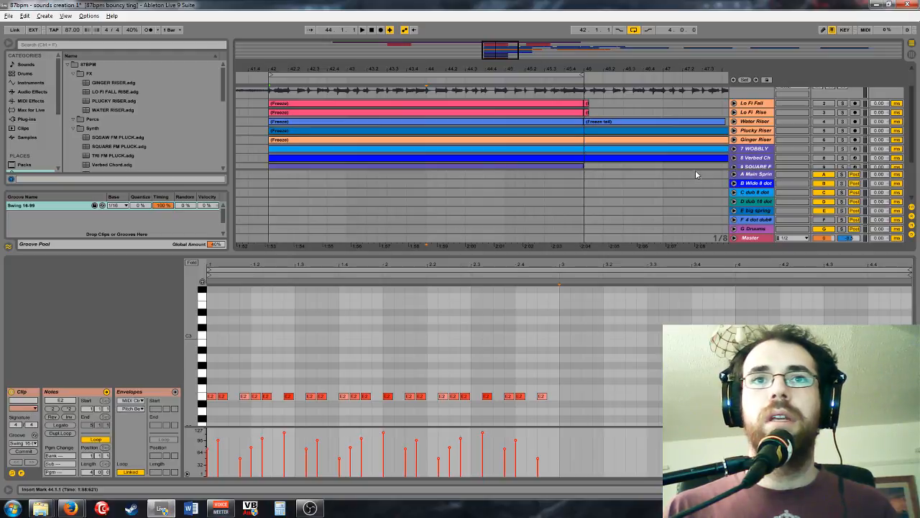
{"action": "scroll", "coordinate": [760, 156], "scroll_direction": "down", "scroll_amount": 3}
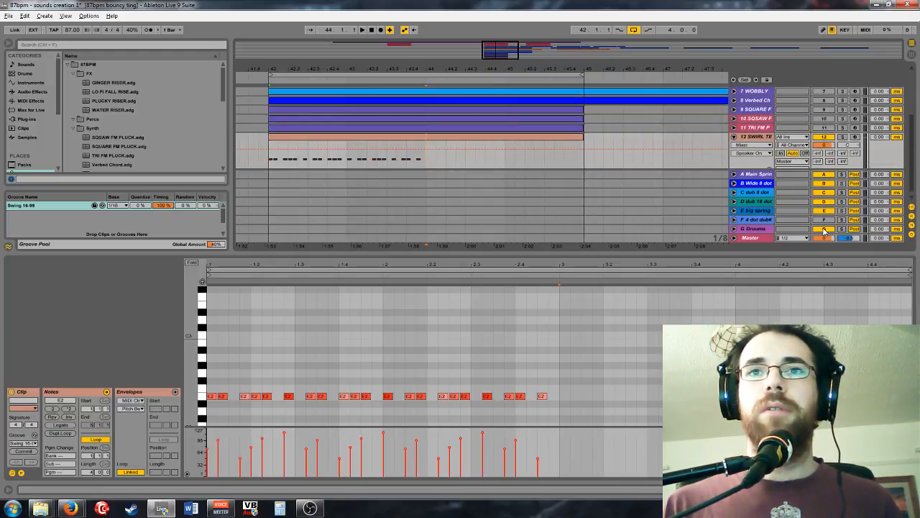
{"action": "scroll", "coordinate": [759, 147], "scroll_direction": "down", "scroll_amount": 1}
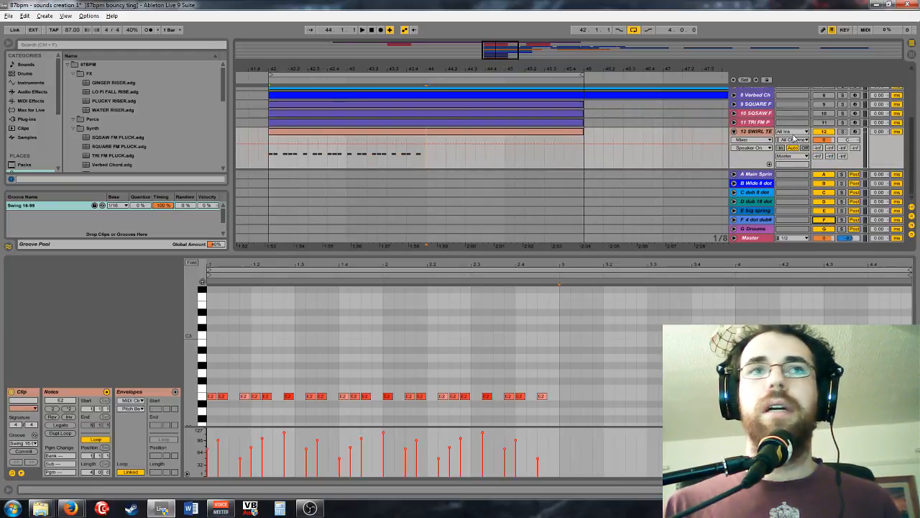
Step: Raise the track's Main Spring send, draw Wide 8 dot send automation swelling up to bar 44 and dropping back, and play it
{"action": "left_click", "coordinate": [820, 141]}
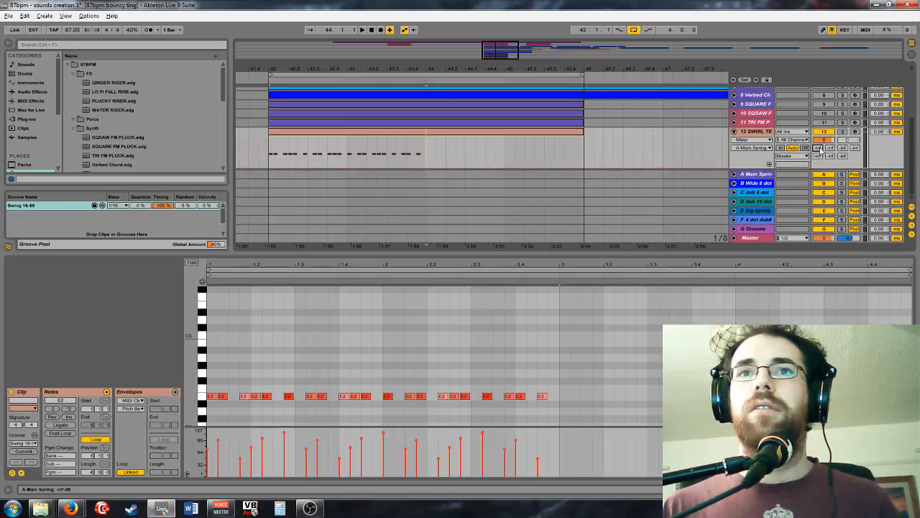
{"action": "left_click_drag", "start_coordinate": [818, 147], "coordinate": [818, 138]}
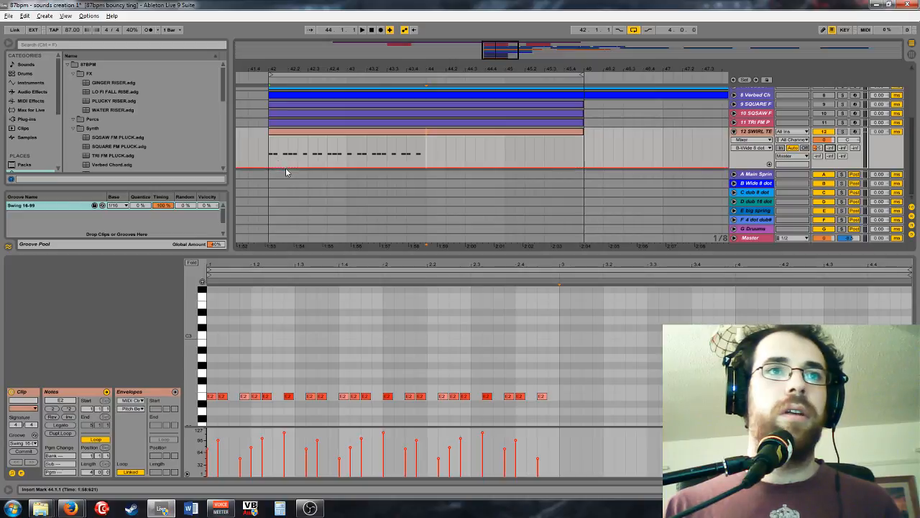
{"action": "left_click_drag", "start_coordinate": [405, 166], "coordinate": [459, 168]}
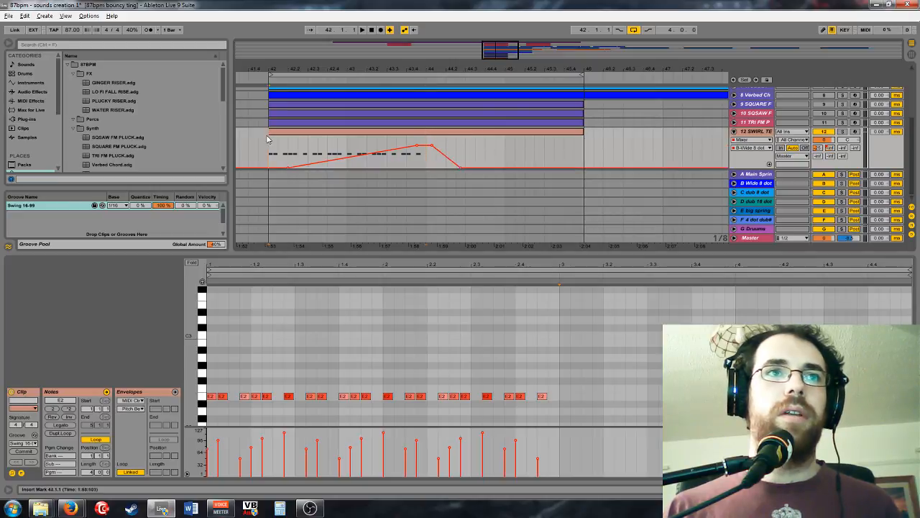
{"action": "key", "text": "space"}
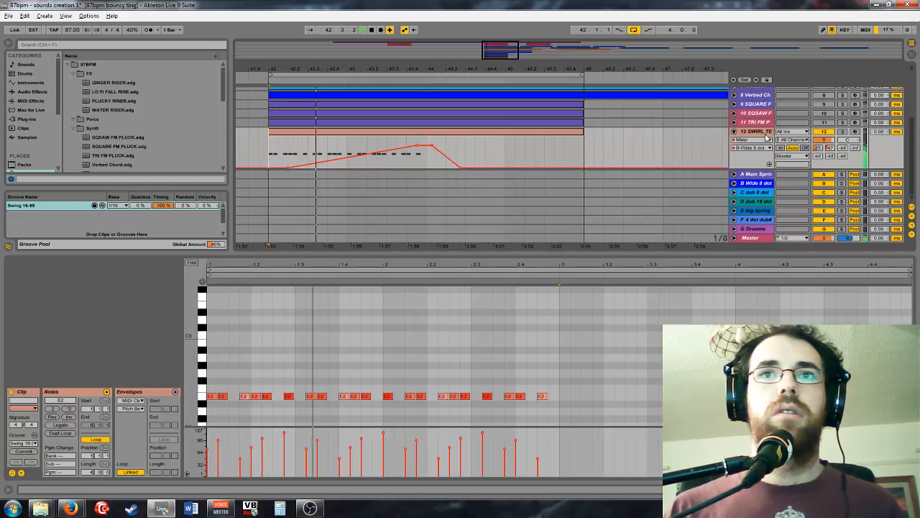
Step: Find FabFilter Pro-Q 2 among the EQ effect plug-ins and load it on the SWIRL TECH track
{"action": "left_click", "coordinate": [766, 138]}
{"action": "left_click", "coordinate": [27, 120]}
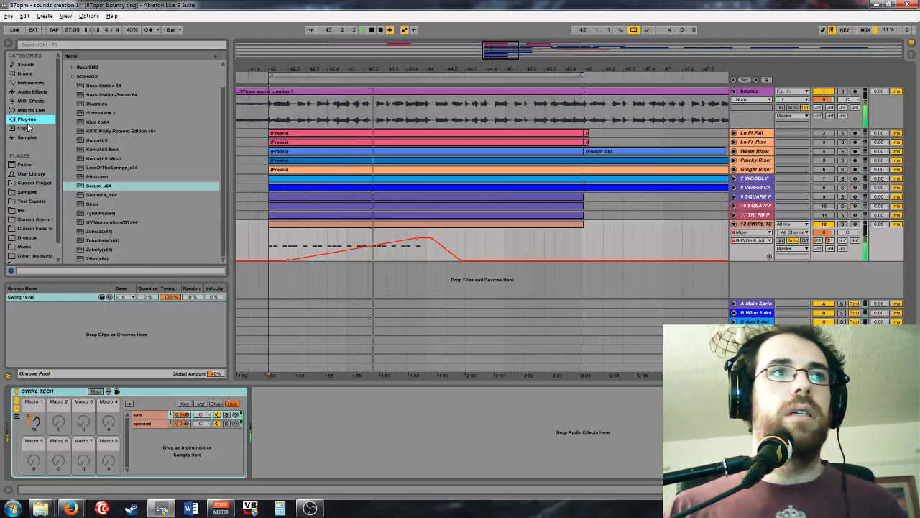
{"action": "left_click", "coordinate": [72, 77]}
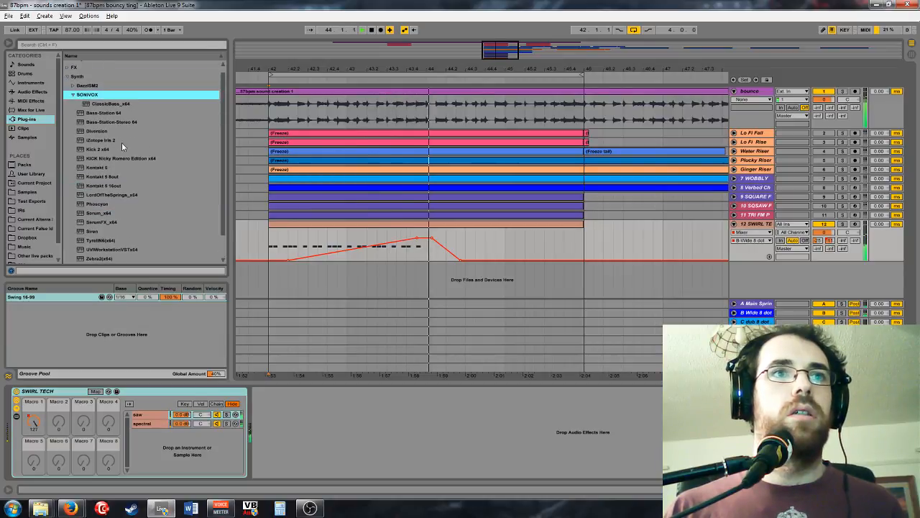
{"action": "left_click", "coordinate": [79, 73]}
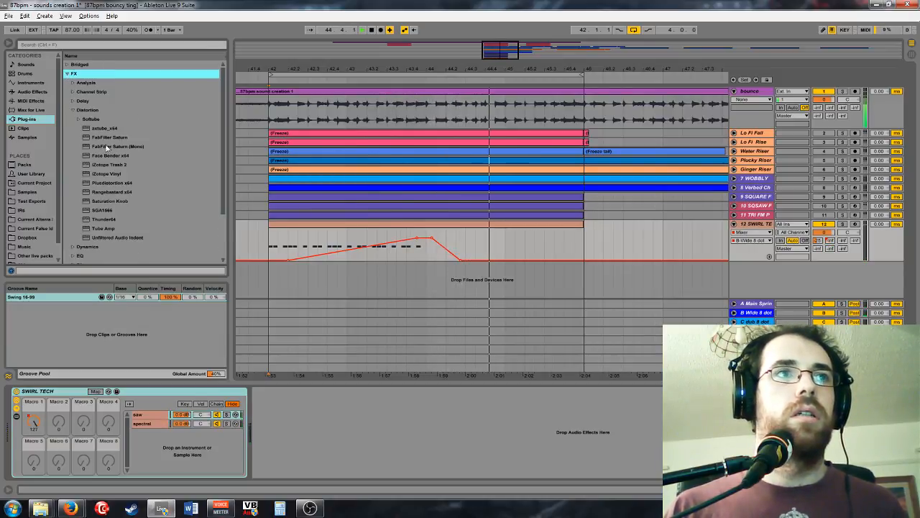
{"action": "left_click", "coordinate": [74, 110]}
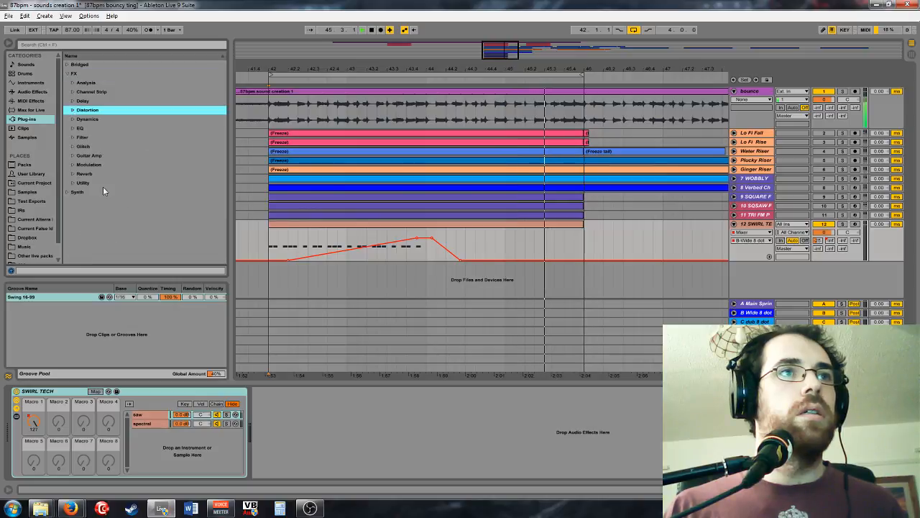
{"action": "left_click", "coordinate": [71, 129]}
{"action": "double_click", "coordinate": [110, 156]}
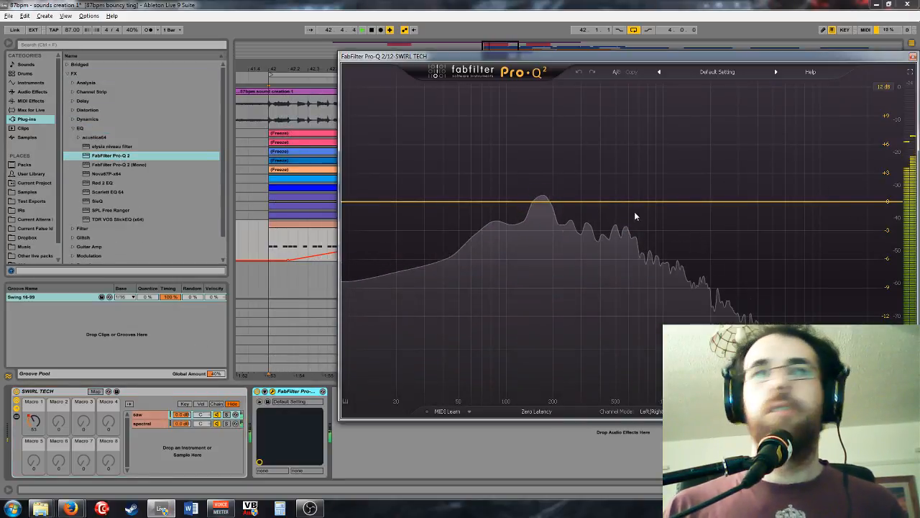
Step: Add an EQ band in Pro-Q 2 and make it a Low Cut at about 121 Hz
{"action": "double_click", "coordinate": [526, 205]}
{"action": "left_click", "coordinate": [440, 359]}
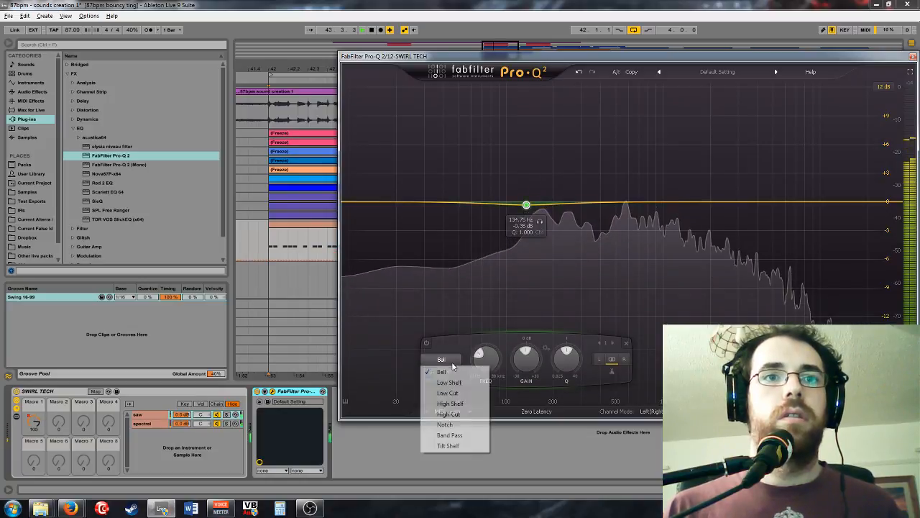
{"action": "left_click", "coordinate": [449, 394]}
{"action": "left_click", "coordinate": [440, 359]}
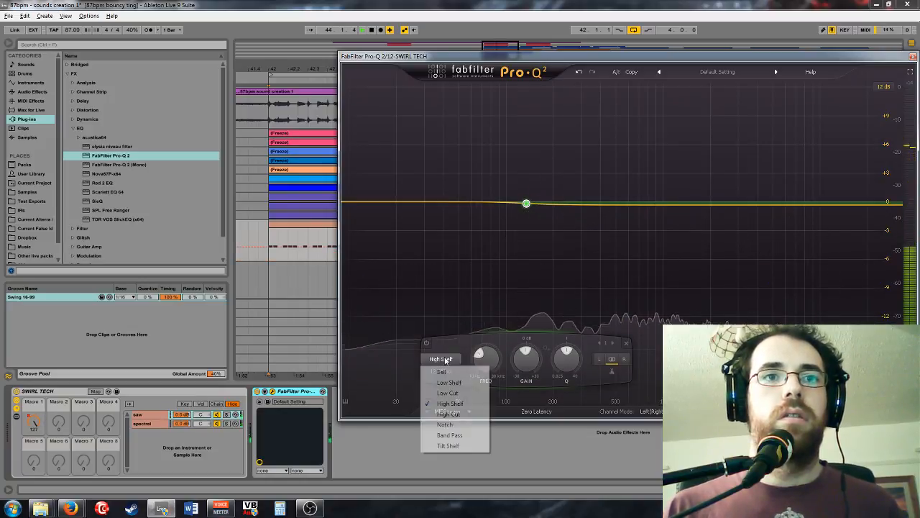
{"action": "left_click", "coordinate": [442, 395]}
{"action": "left_click_drag", "start_coordinate": [520, 206], "coordinate": [519, 203]}
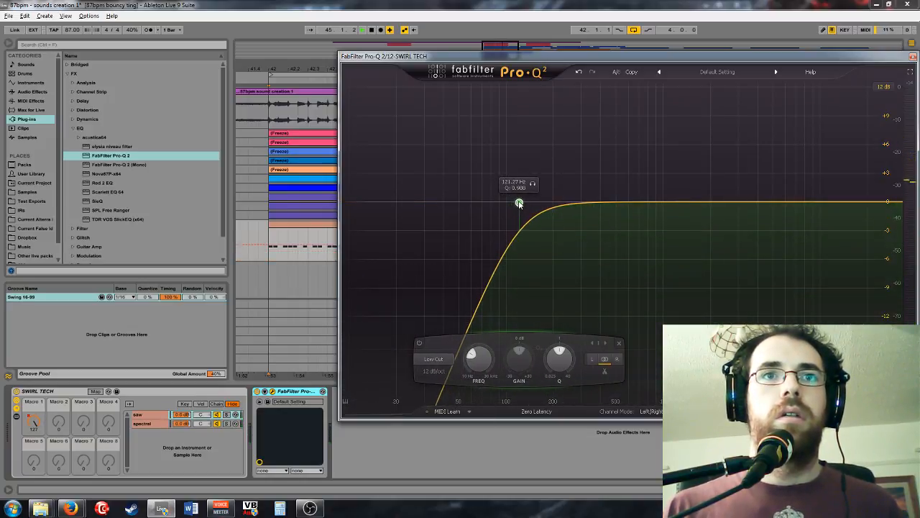
Step: Add a second EQ band as a Low Shelf at about 318 Hz with -3.92 dB gain, and close the equalizer window
{"action": "left_click", "coordinate": [596, 205]}
{"action": "key", "text": "space"}
{"action": "left_click", "coordinate": [523, 359]}
{"action": "left_click", "coordinate": [529, 381]}
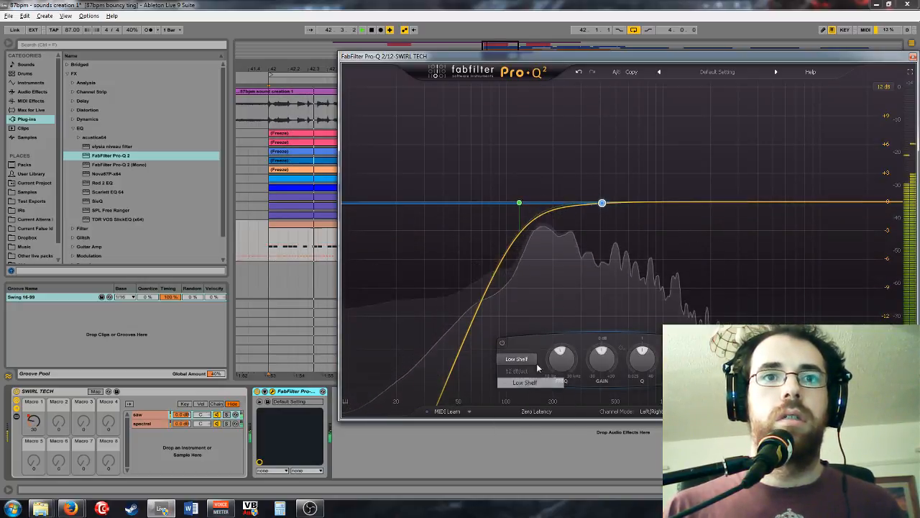
{"action": "left_click_drag", "start_coordinate": [602, 204], "coordinate": [585, 245]}
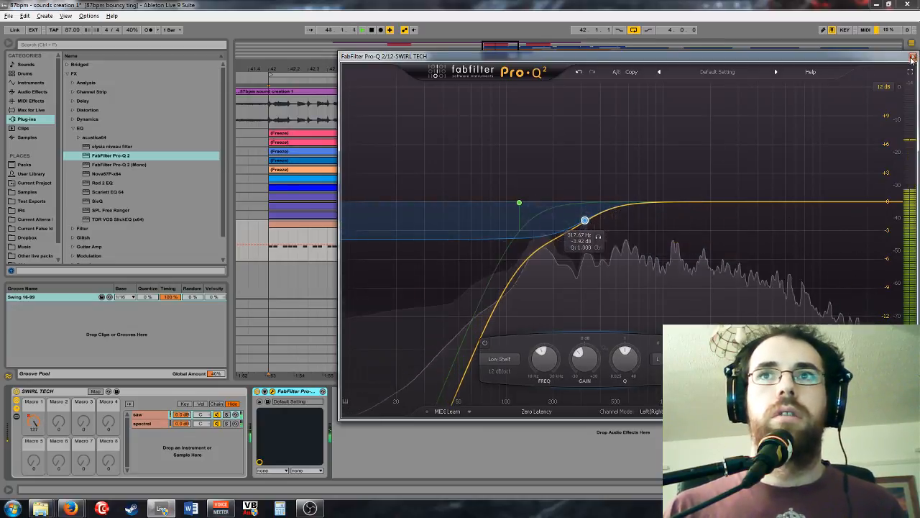
{"action": "key", "text": "ctrl+alt+p"}
{"action": "left_click", "coordinate": [819, 236]}
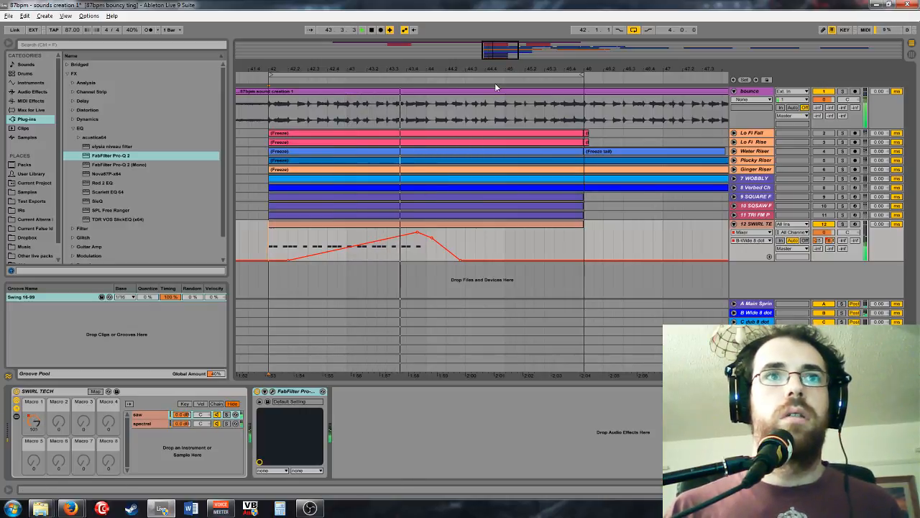
Step: Unfold the SQSAW and SQUARE FM tracks and transpose all notes in the SQUARE FM clip up one octave
{"action": "left_click", "coordinate": [734, 206]}
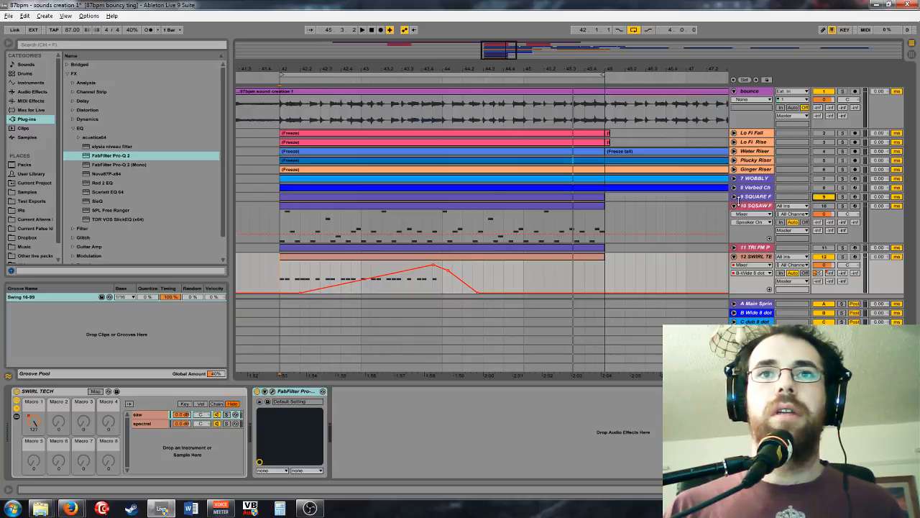
{"action": "left_click", "coordinate": [734, 196]}
{"action": "left_click", "coordinate": [751, 196]}
{"action": "scroll", "coordinate": [704, 208], "scroll_direction": "down", "scroll_amount": 2}
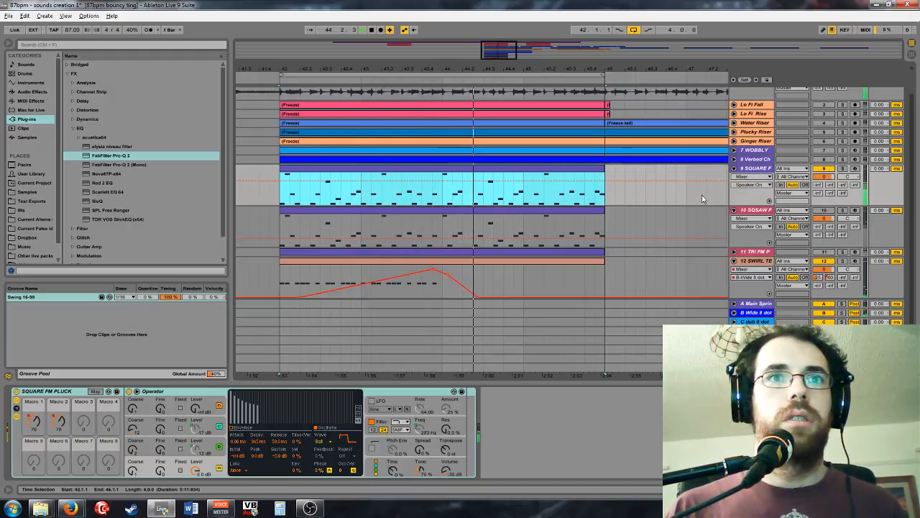
{"action": "double_click", "coordinate": [522, 167]}
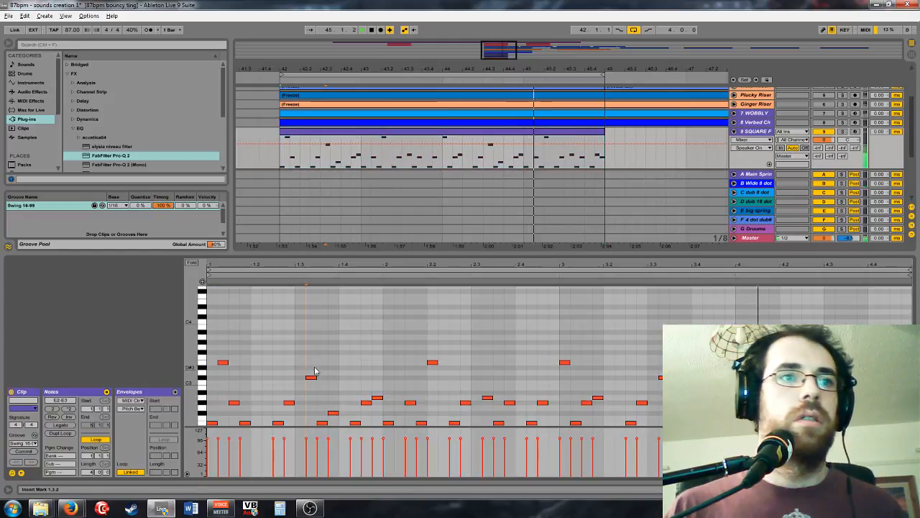
{"action": "key", "text": "shift+Up"}
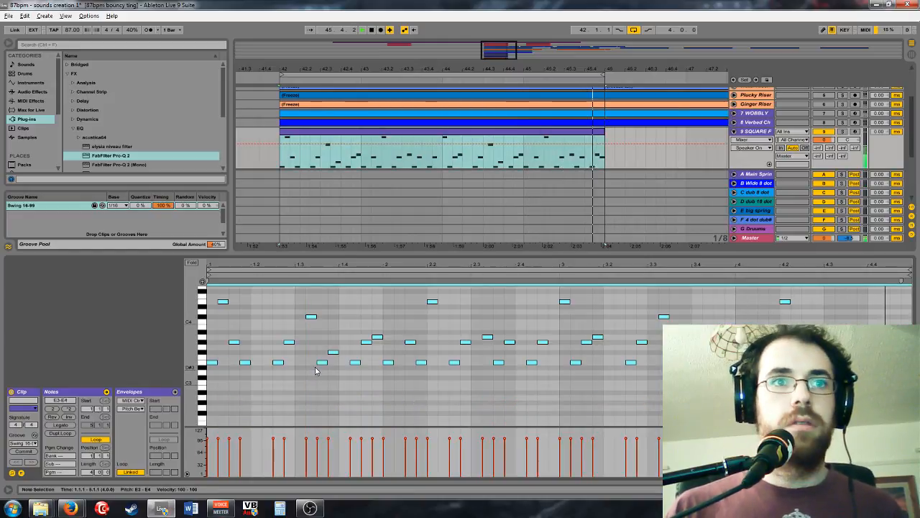
Step: Hide the return tracks and raise the SQUARE FM track's Main Spring send, leaving its dub 8 dot send at -inf
{"action": "left_click", "coordinate": [915, 222]}
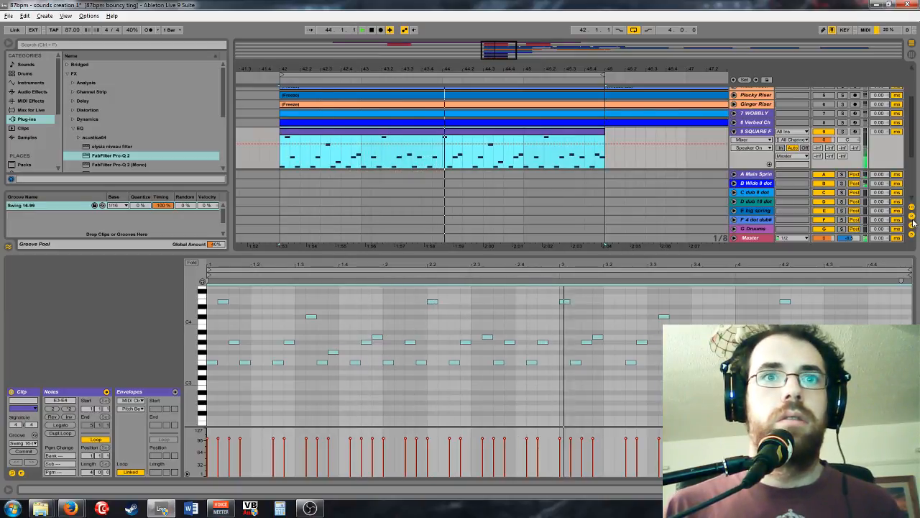
{"action": "scroll", "coordinate": [913, 223], "scroll_direction": "down", "scroll_amount": 3}
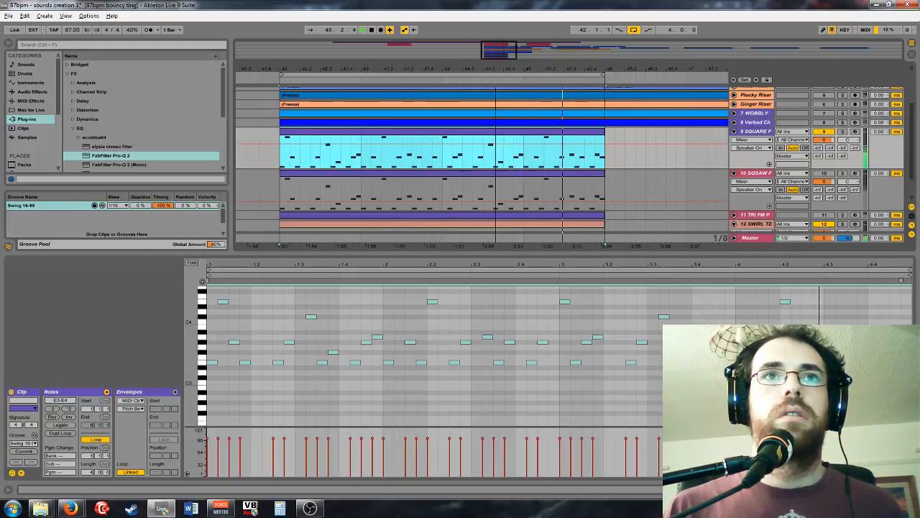
{"action": "key", "text": "minus"}
{"action": "key", "text": "minus"}
{"action": "key", "text": "minus"}
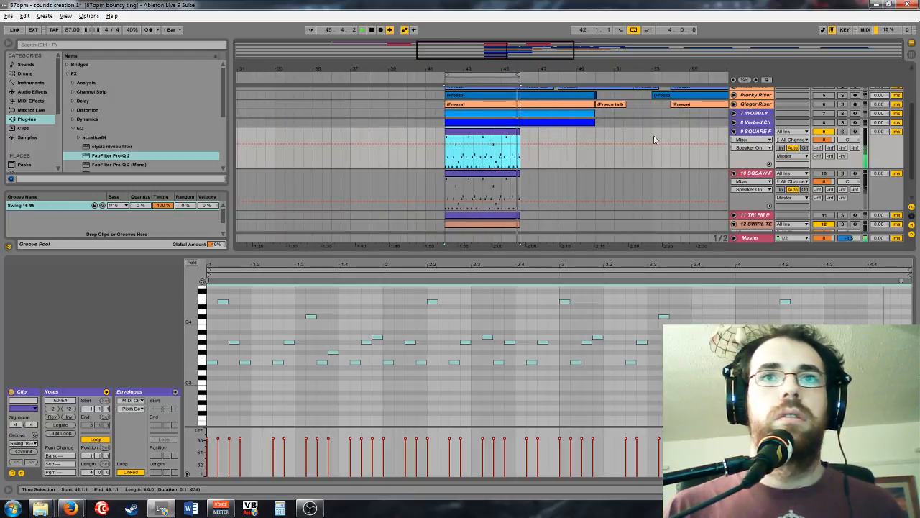
{"action": "left_click", "coordinate": [841, 148]}
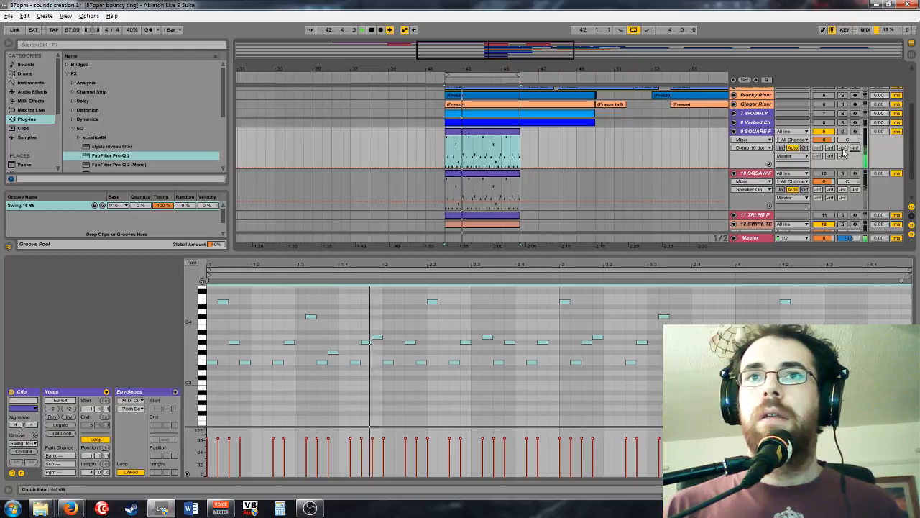
{"action": "left_click_drag", "start_coordinate": [843, 147], "coordinate": [843, 137]}
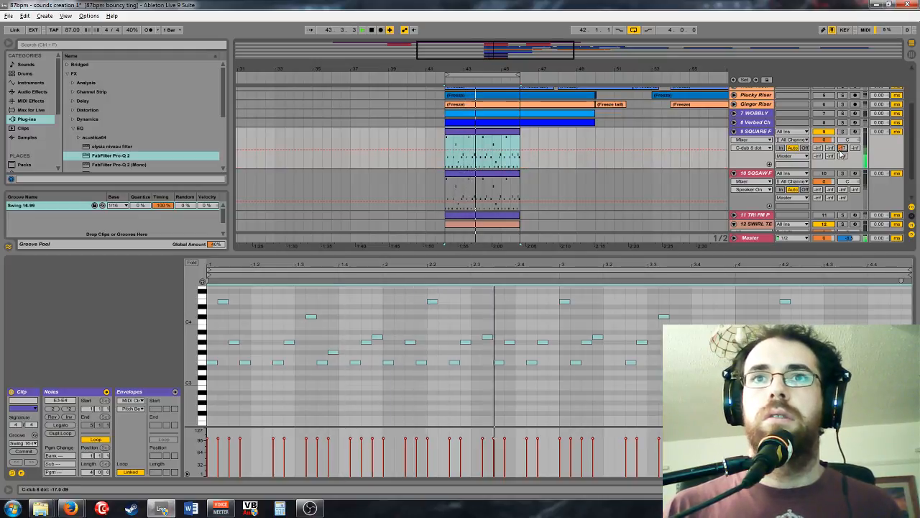
{"action": "key", "text": "ctrl+z"}
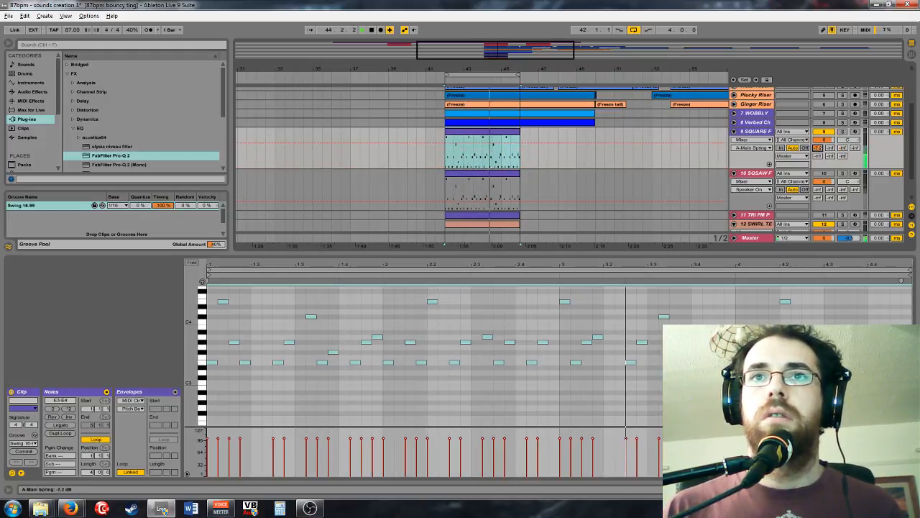
{"action": "left_click_drag", "start_coordinate": [818, 147], "coordinate": [817, 140]}
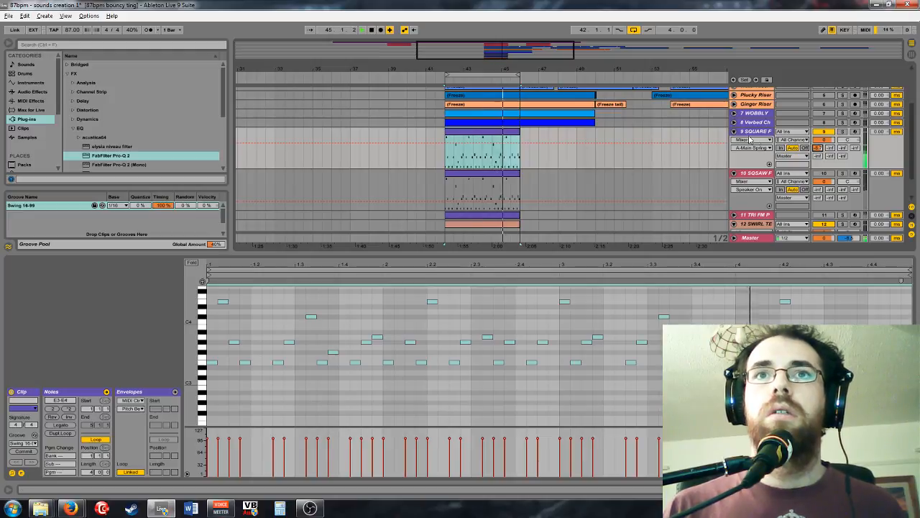
Step: Extend the arrangement loop to eight bars, running from bar 42 to bar 50
{"action": "scroll", "coordinate": [834, 167], "scroll_direction": "down", "scroll_amount": 2}
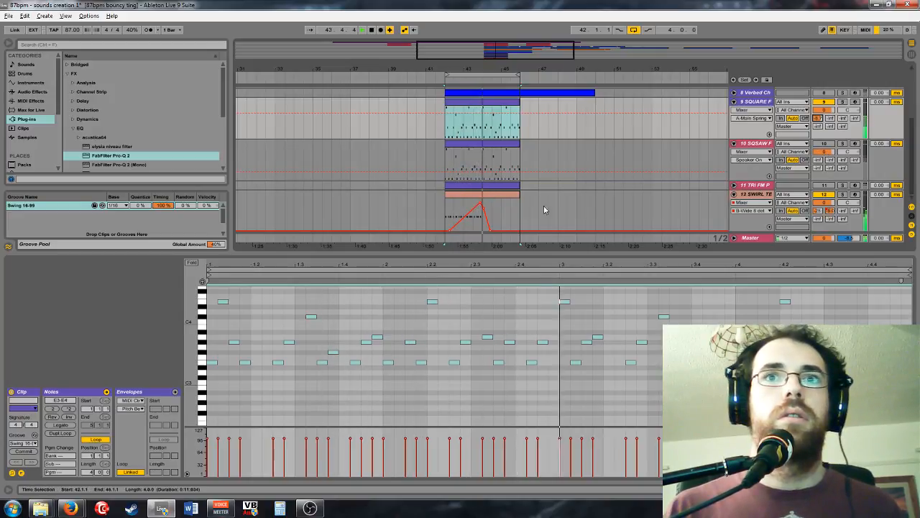
{"action": "left_click", "coordinate": [504, 210]}
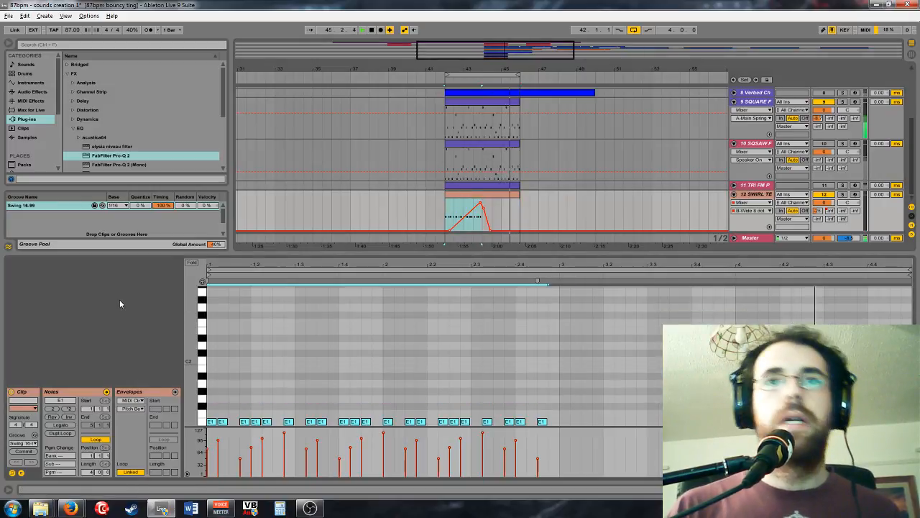
{"action": "left_click_drag", "start_coordinate": [515, 65], "coordinate": [496, 237]}
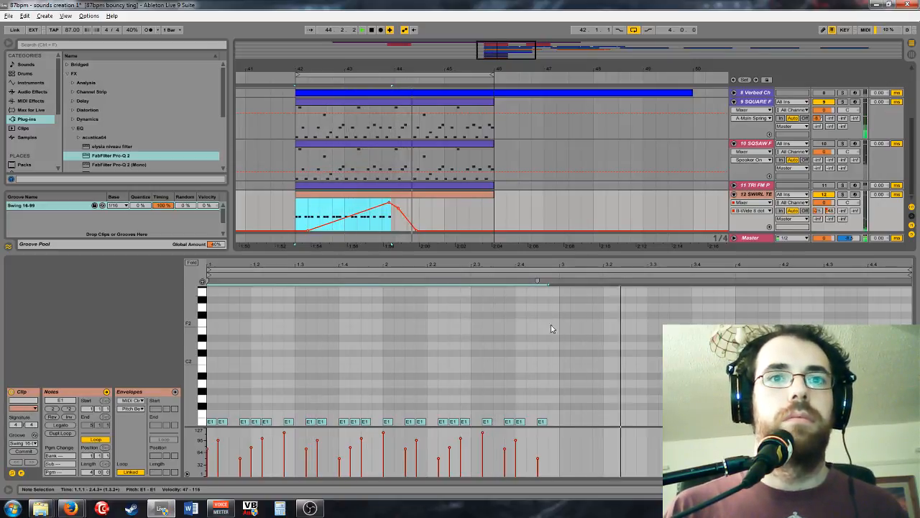
{"action": "left_click", "coordinate": [506, 210], "text": "shift"}
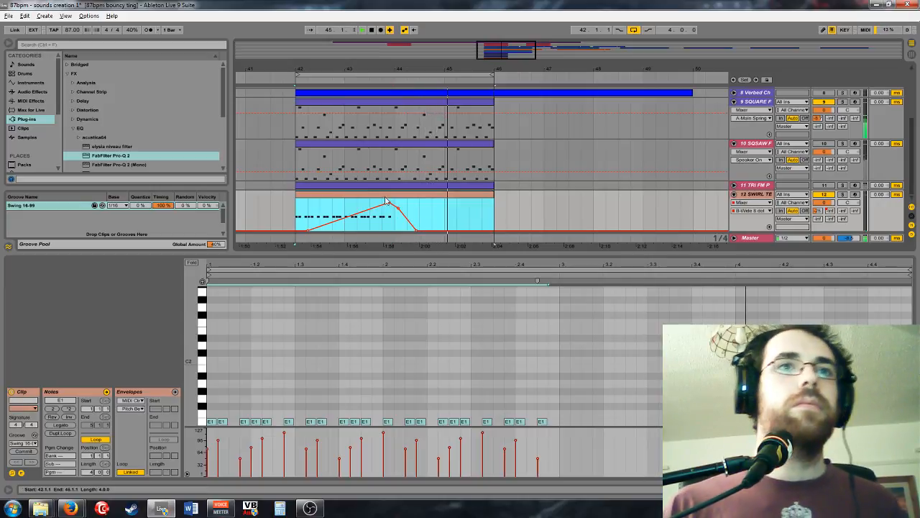
{"action": "left_click_drag", "start_coordinate": [495, 69], "coordinate": [647, 75]}
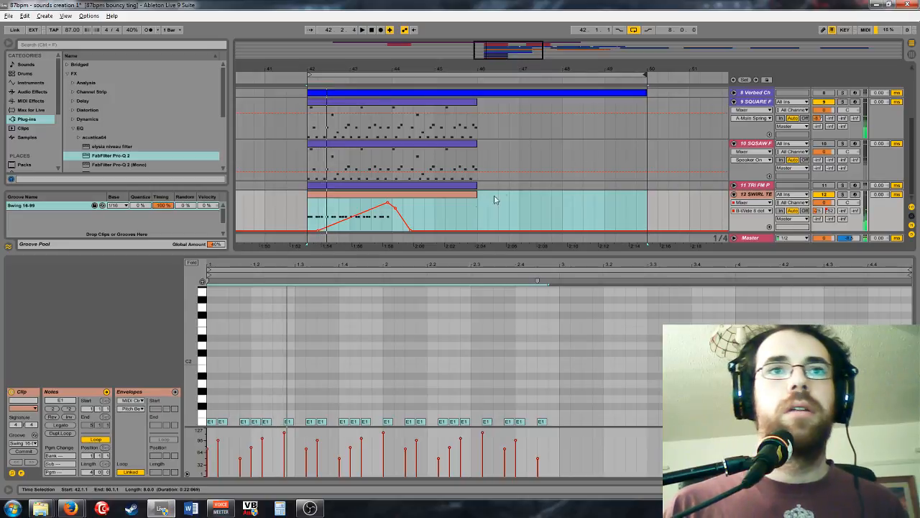
Step: Insert an empty MIDI clip on the SWIRL TECH track from bar 46 to bar 50 and place a short E2 note at its start
{"action": "left_click_drag", "start_coordinate": [480, 210], "coordinate": [647, 211]}
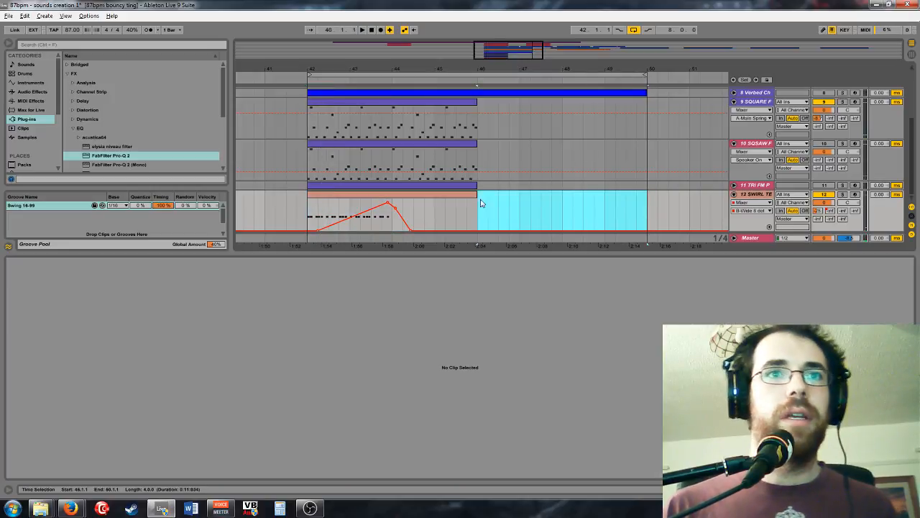
{"action": "key", "text": "ctrl+shift+m"}
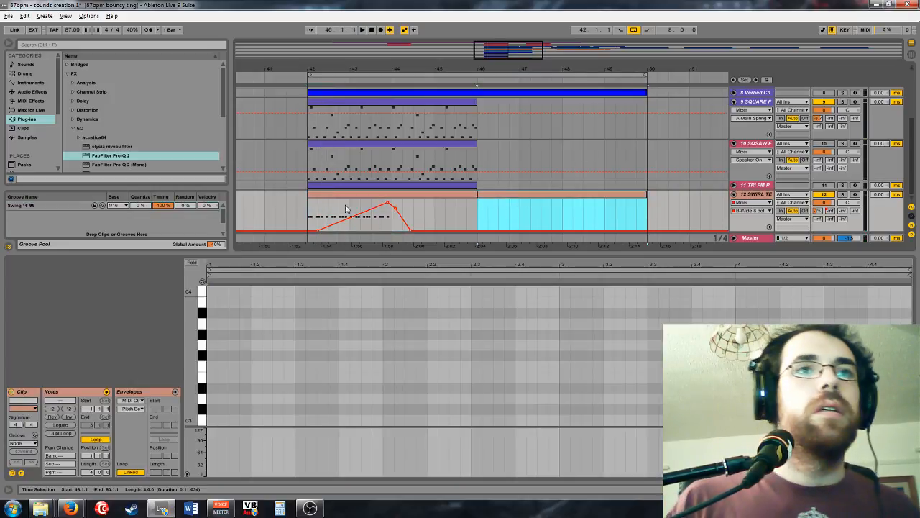
{"action": "key", "text": "plus"}
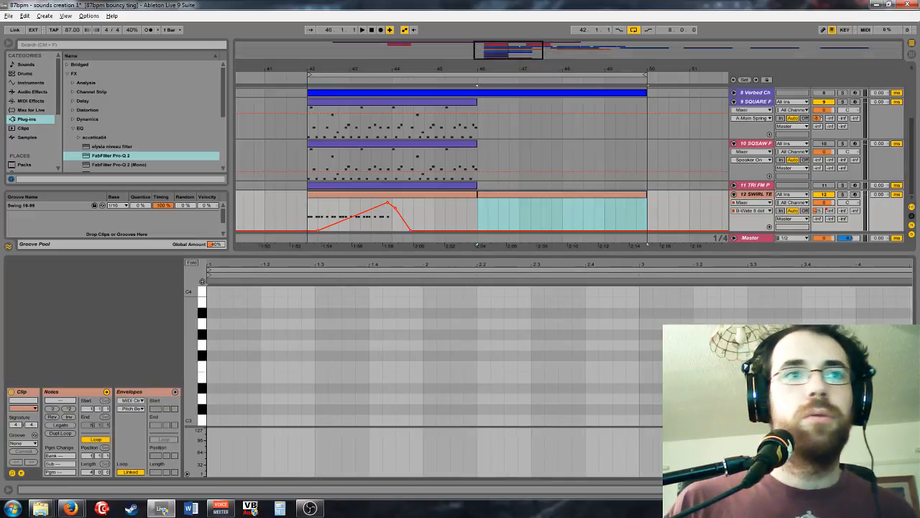
{"action": "double_click", "coordinate": [210, 378]}
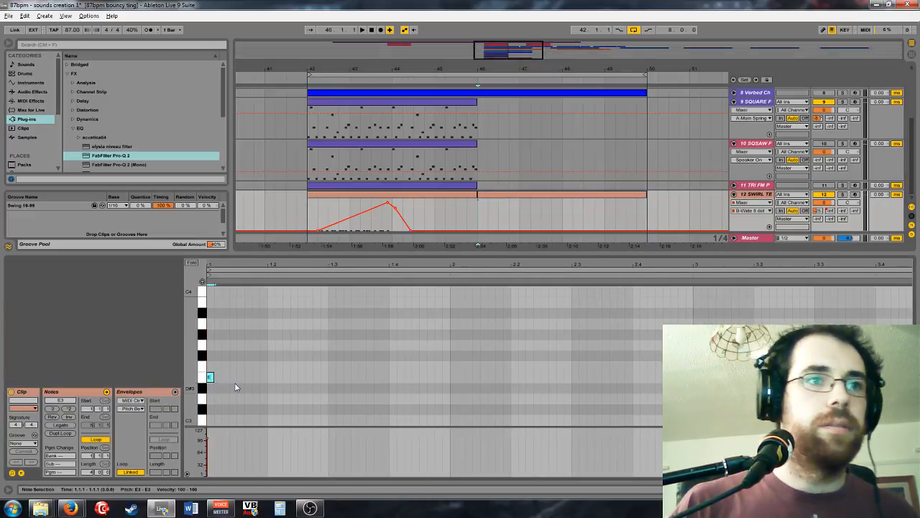
{"action": "key", "text": "shift+Down"}
{"action": "key", "text": "shift+Down"}
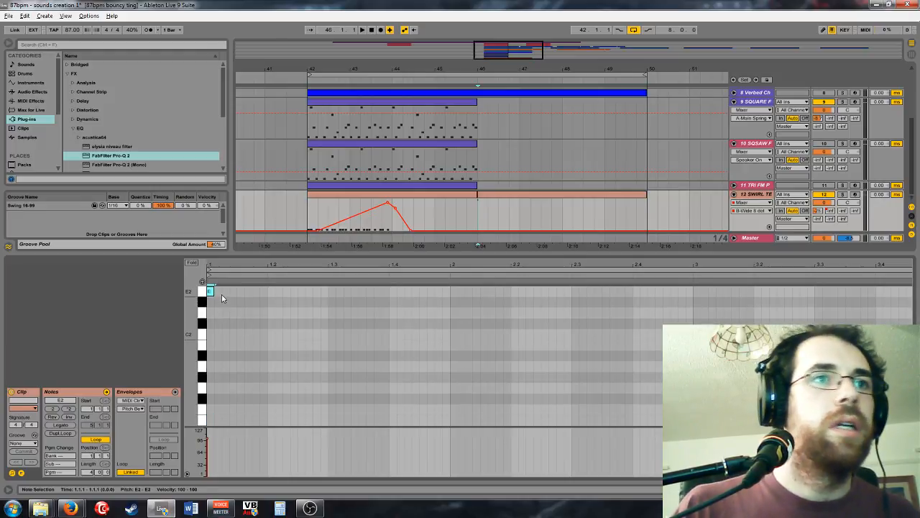
Step: Add more short E2 notes in the new clip, forming a rhythm of three, two, two and three consecutive notes
{"action": "left_click", "coordinate": [221, 294]}
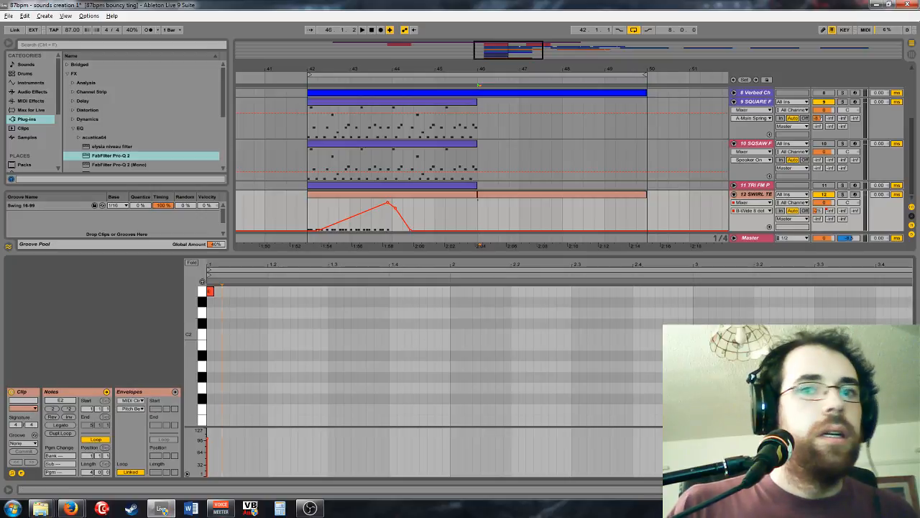
{"action": "key", "text": "plus"}
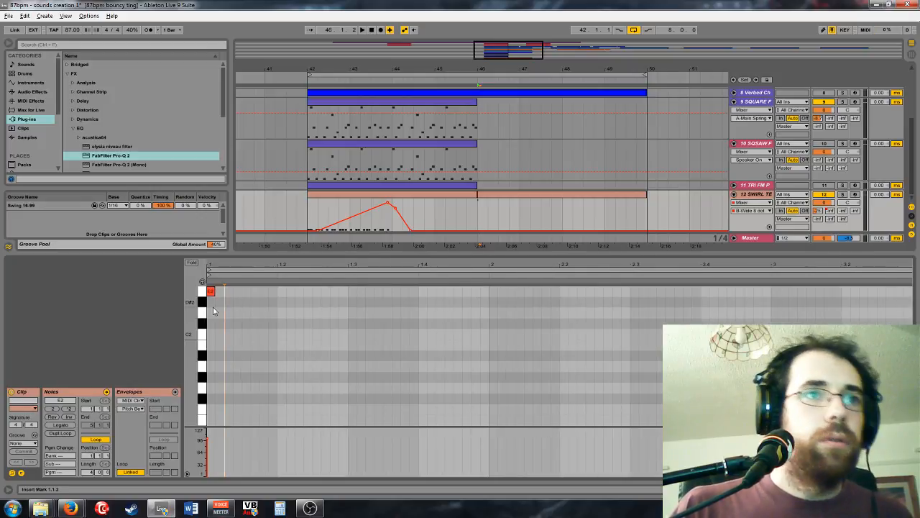
{"action": "left_click", "coordinate": [251, 292]}
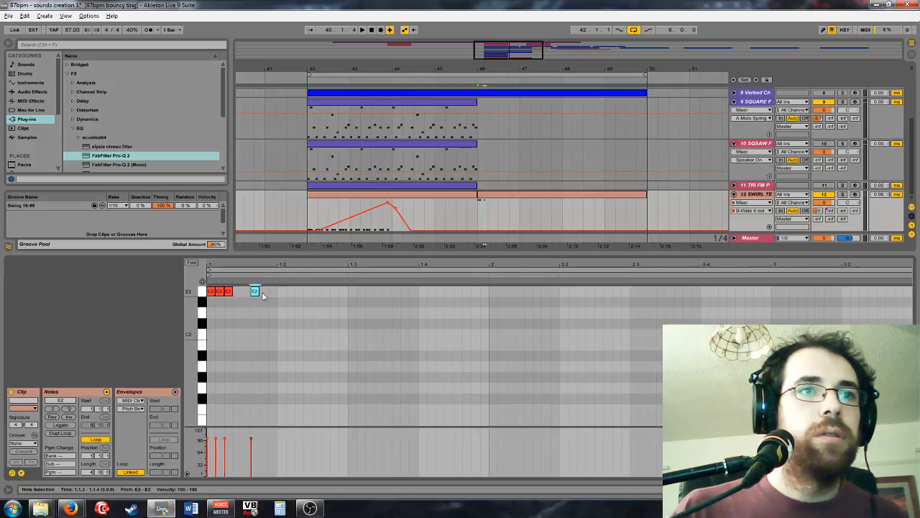
{"action": "double_click", "coordinate": [263, 291]}
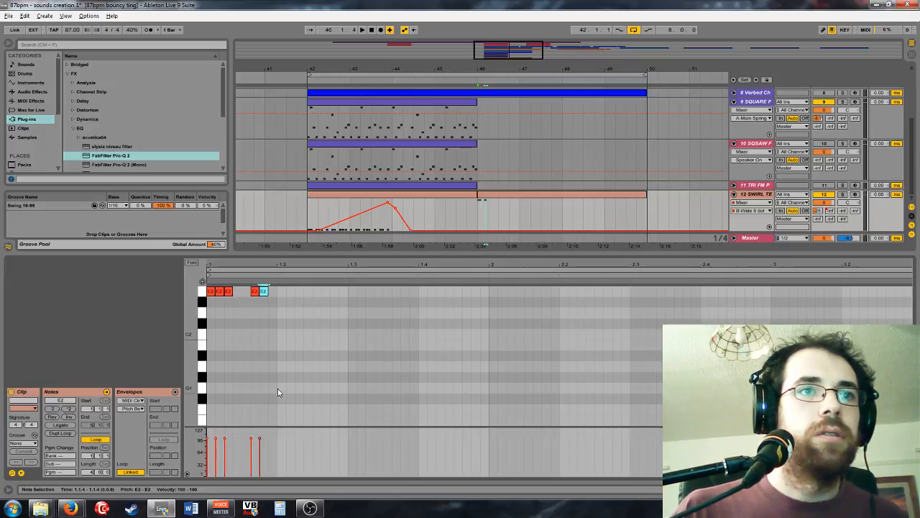
{"action": "double_click", "coordinate": [291, 291]}
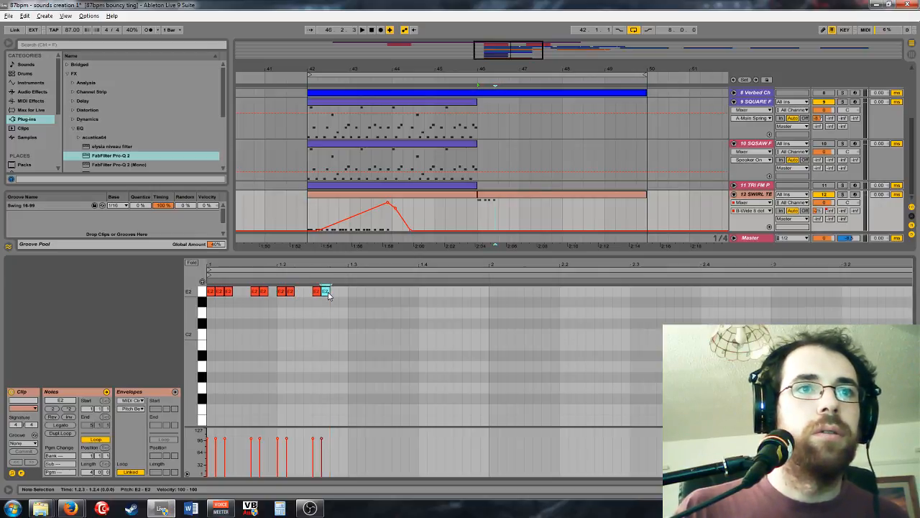
{"action": "double_click", "coordinate": [334, 291]}
Step: Copy the opening seven-note E2 rhythm repeatedly to fill the clip's first two bars, and delete the surplus notes past the start of bar 3
{"action": "left_click_drag", "start_coordinate": [207, 285], "coordinate": [299, 294]}
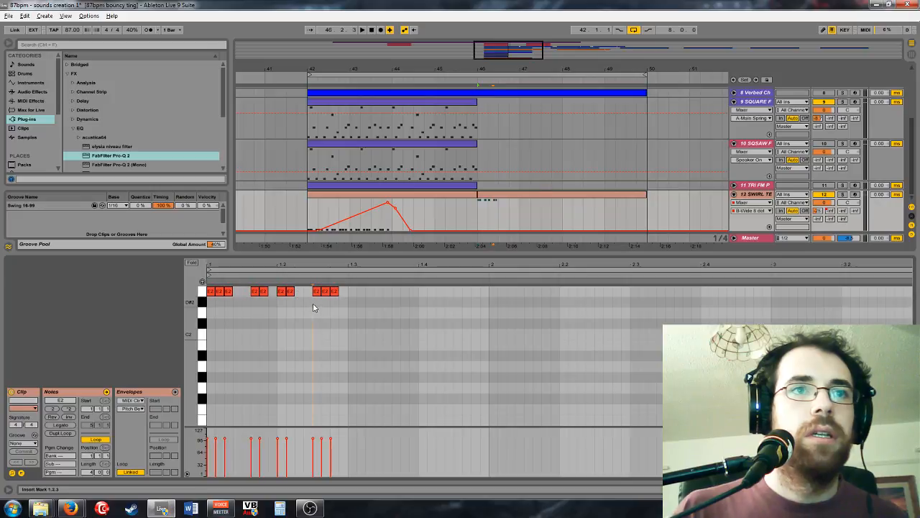
{"action": "key", "text": "ctrl+d"}
{"action": "key", "text": "ctrl+d"}
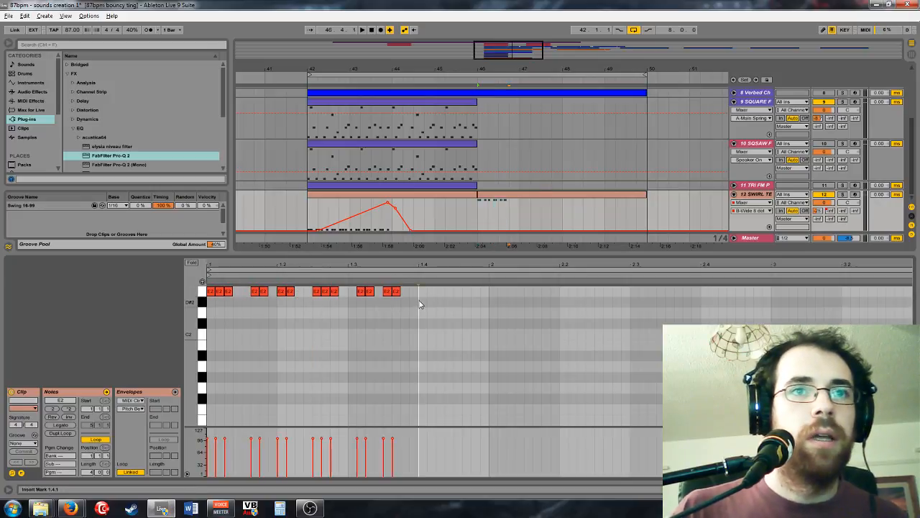
{"action": "left_click", "coordinate": [526, 299]}
{"action": "key", "text": "ctrl+v"}
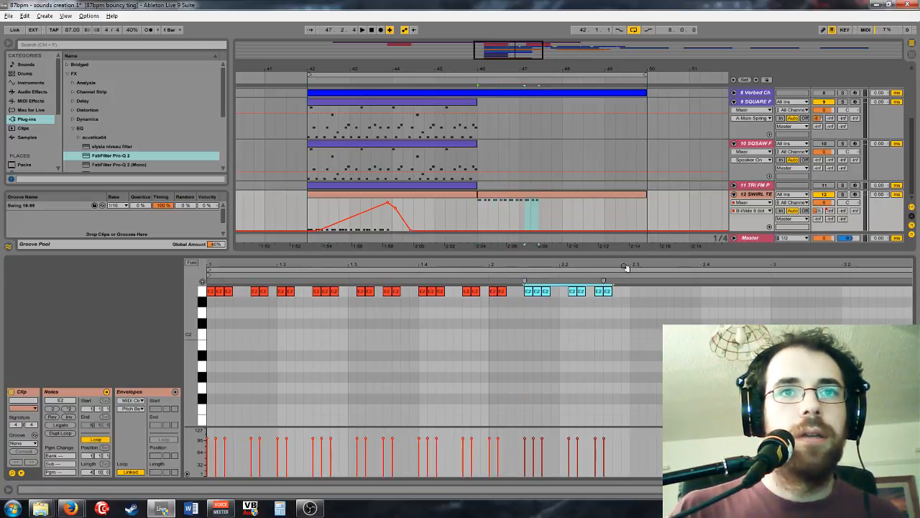
{"action": "left_click", "coordinate": [632, 299]}
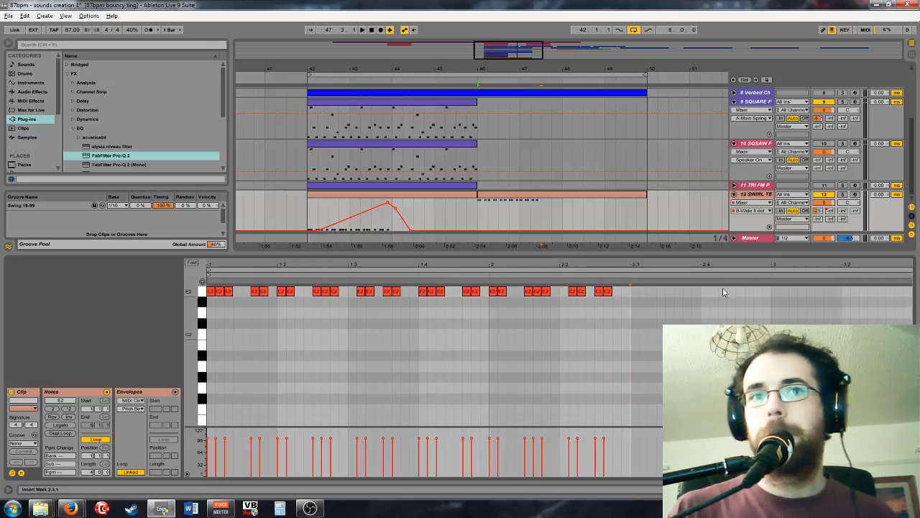
{"action": "key", "text": "ctrl+v"}
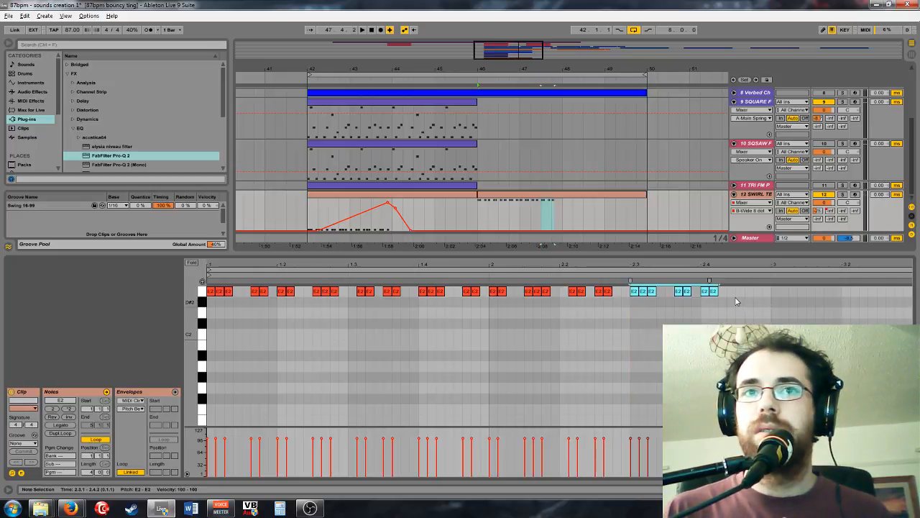
{"action": "left_click", "coordinate": [735, 301]}
{"action": "key", "text": "ctrl+v"}
{"action": "left_click_drag", "start_coordinate": [775, 299], "coordinate": [834, 302]}
{"action": "key", "text": "Delete"}
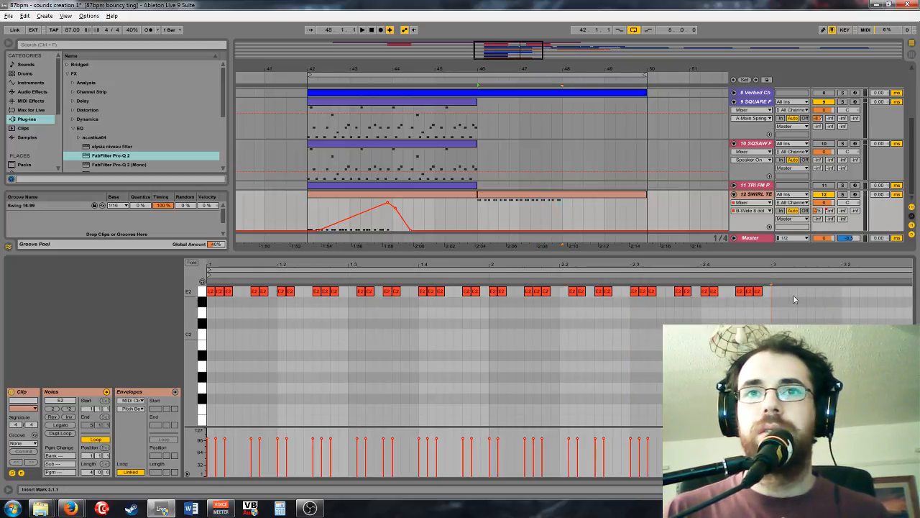
Step: Show the Macro 1 automation of the SWIRL TECH track and move its second MIDI clip to run from bar 47 to bar 51
{"action": "mouse_move", "coordinate": [562, 216]}
{"action": "left_mouse_down"}
{"action": "mouse_move", "coordinate": [477, 216]}
{"action": "mouse_move", "coordinate": [562, 213]}
{"action": "left_mouse_up"}
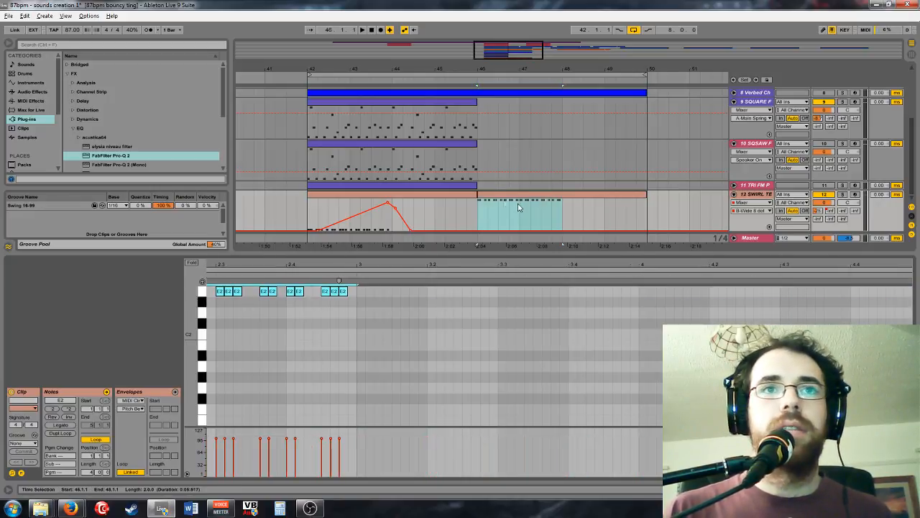
{"action": "left_click", "coordinate": [746, 202]}
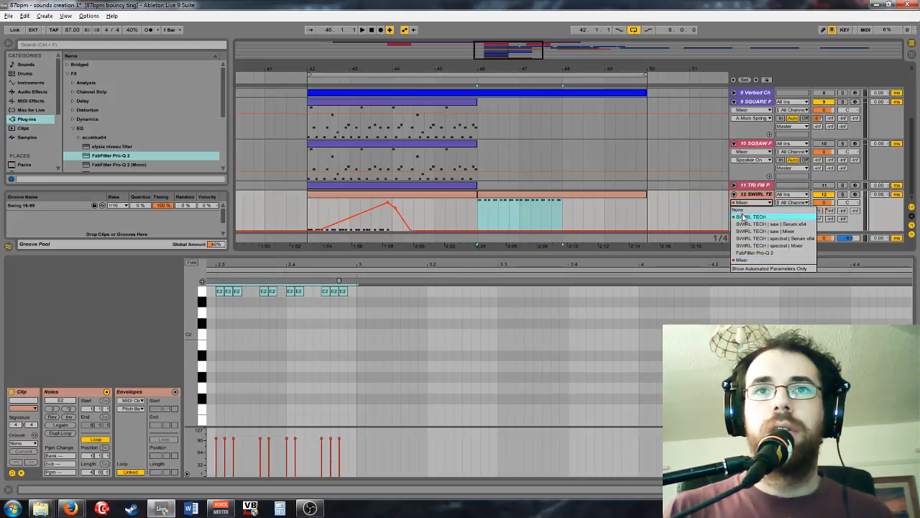
{"action": "left_click", "coordinate": [743, 217]}
{"action": "left_click", "coordinate": [751, 210]}
{"action": "left_click", "coordinate": [751, 214]}
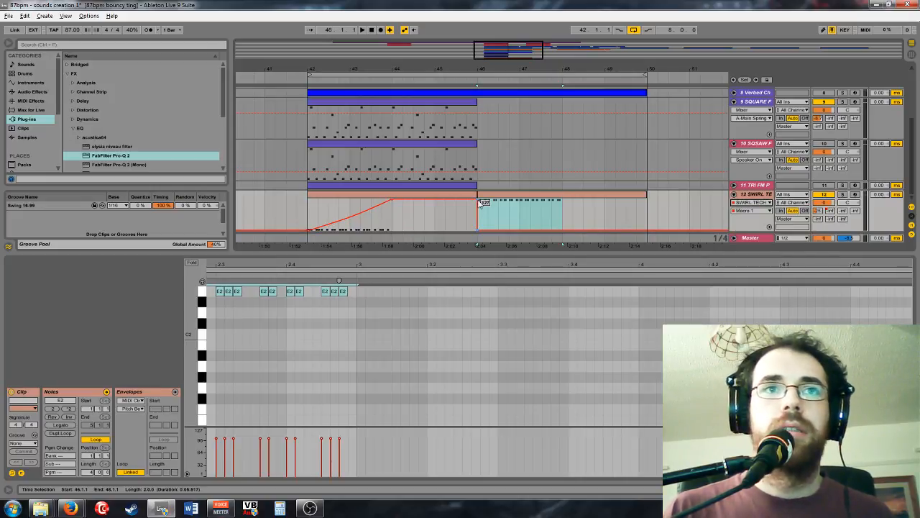
{"action": "left_click_drag", "start_coordinate": [480, 203], "coordinate": [647, 203]}
{"action": "left_click_drag", "start_coordinate": [557, 208], "coordinate": [614, 212]}
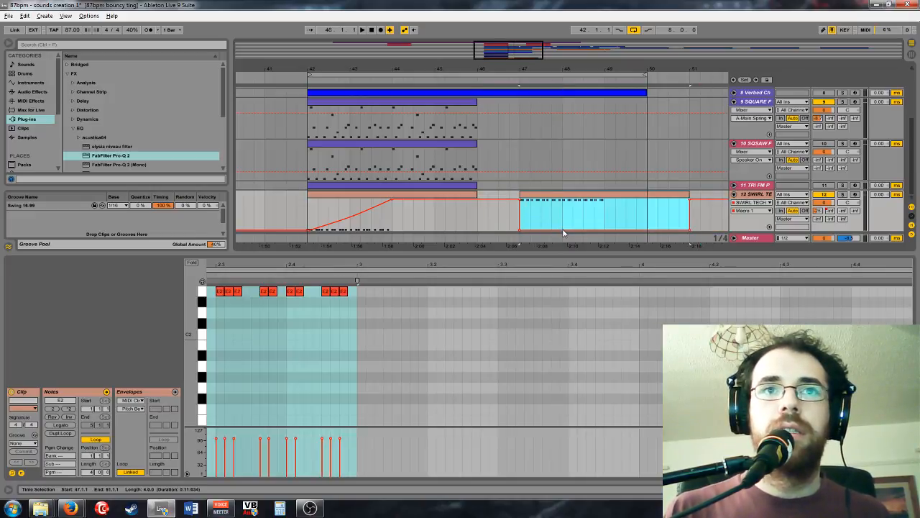
Step: Shape the second SWIRL TECH clip's Macro 1 and B-Wide send automation to rise from bar 47 to about bar 49, with falls after the peaks
{"action": "left_click", "coordinate": [604, 206]}
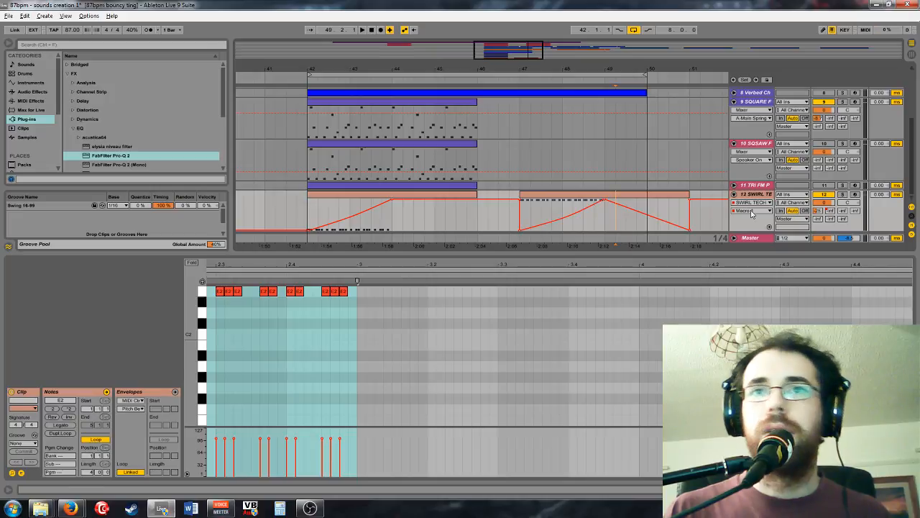
{"action": "left_click", "coordinate": [829, 211]}
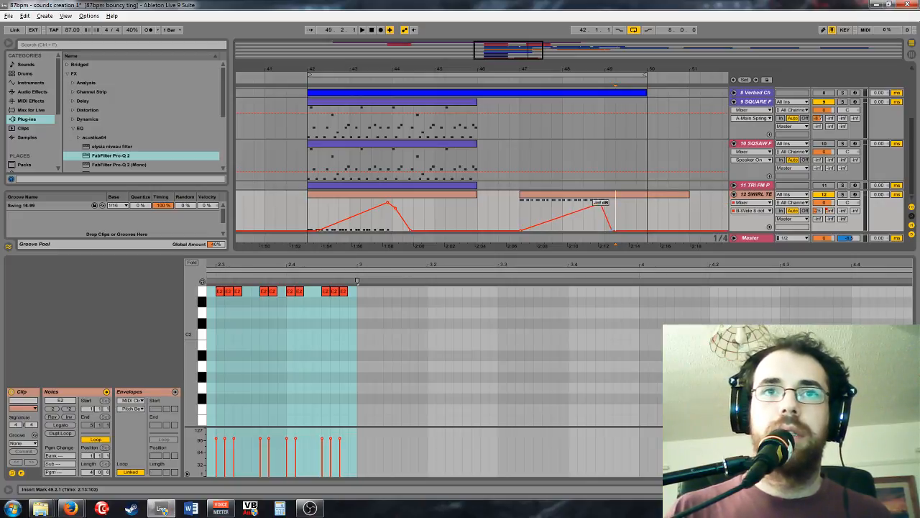
Step: Duplicate the SQUARE FM clip to bars 46 to 50 and remove the middle breakpoints so Macro 1 ramps continuously from bar 42 to bar 50
{"action": "left_click", "coordinate": [450, 105]}
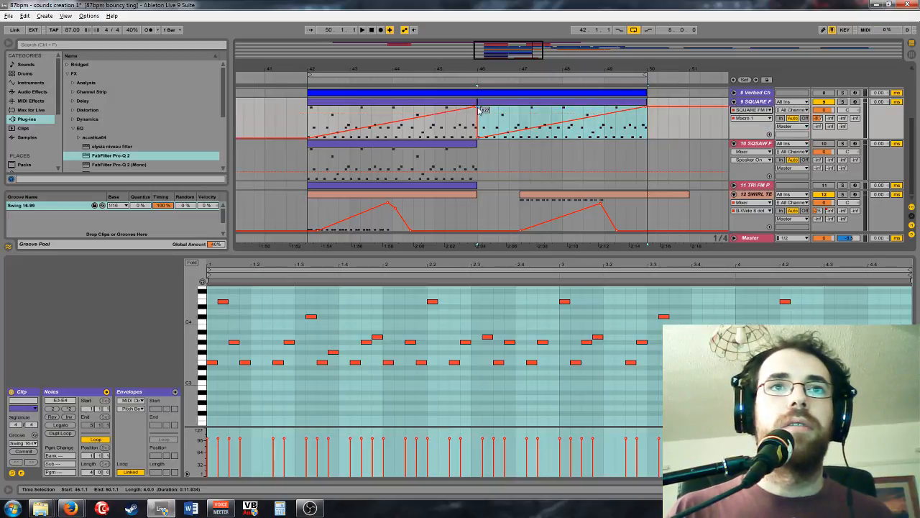
{"action": "left_click", "coordinate": [493, 131]}
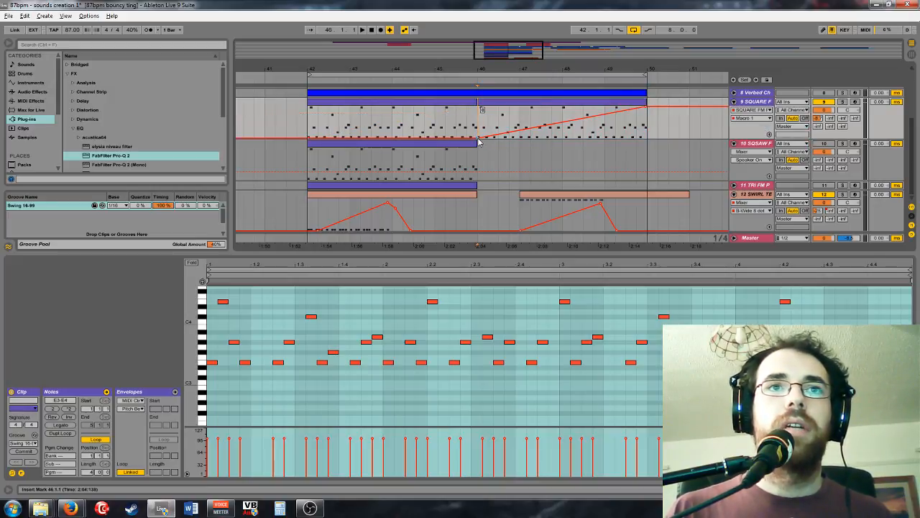
{"action": "left_click", "coordinate": [478, 138]}
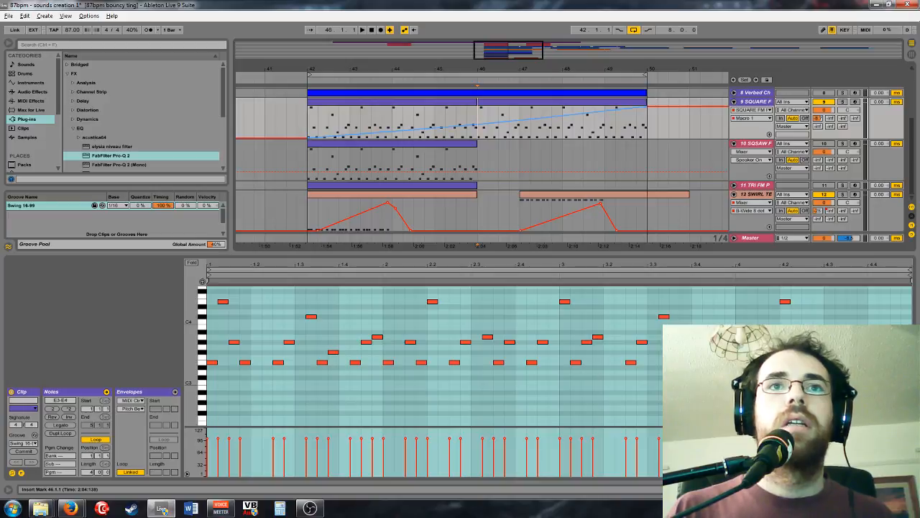
{"action": "left_click", "coordinate": [494, 102]}
{"action": "left_click", "coordinate": [460, 103]}
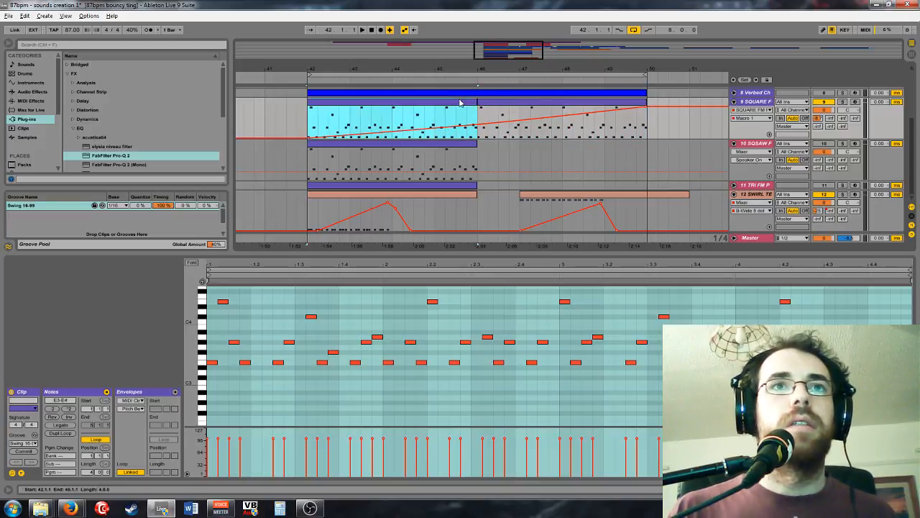
Step: During playback, delete every chord in the Verbed Ch clip except the one at its bar 3, and nudge that chord to 3.1.3
{"action": "key", "text": "space"}
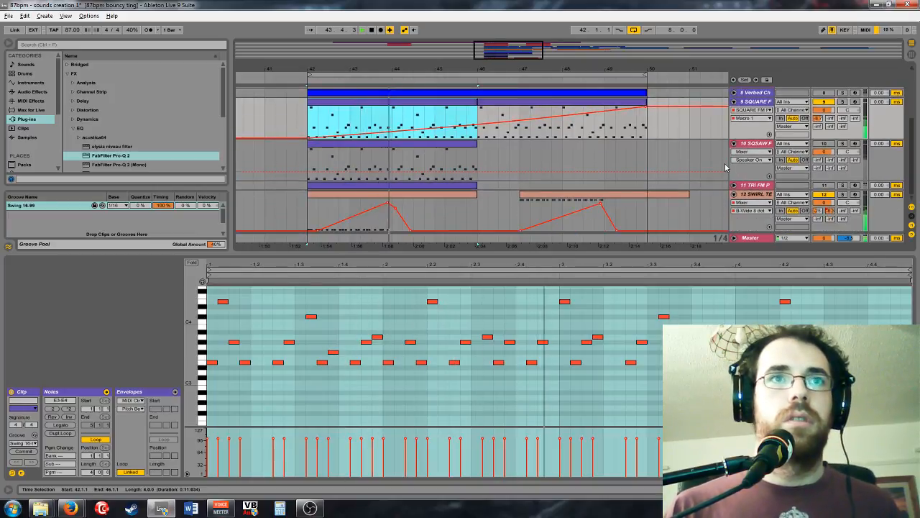
{"action": "scroll", "coordinate": [696, 172], "scroll_direction": "up", "scroll_amount": 2}
{"action": "scroll", "coordinate": [697, 172], "scroll_direction": "up", "scroll_amount": 1}
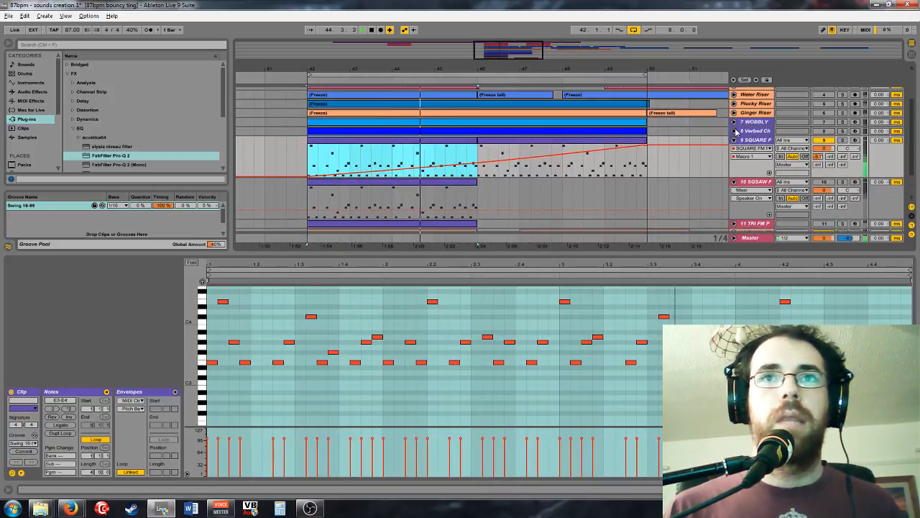
{"action": "left_click", "coordinate": [735, 131]}
{"action": "scroll", "coordinate": [606, 135], "scroll_direction": "down", "scroll_amount": 1}
{"action": "left_click", "coordinate": [401, 132]}
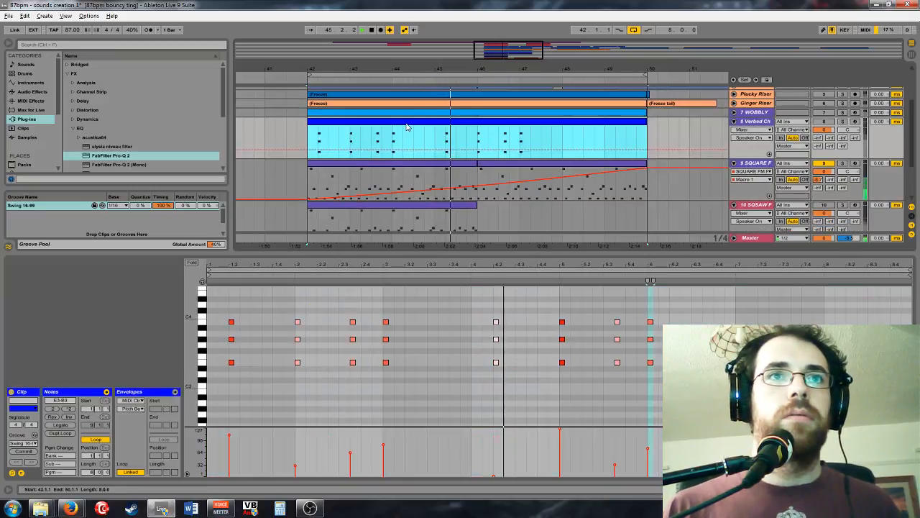
{"action": "left_click_drag", "start_coordinate": [714, 396], "coordinate": [450, 288]}
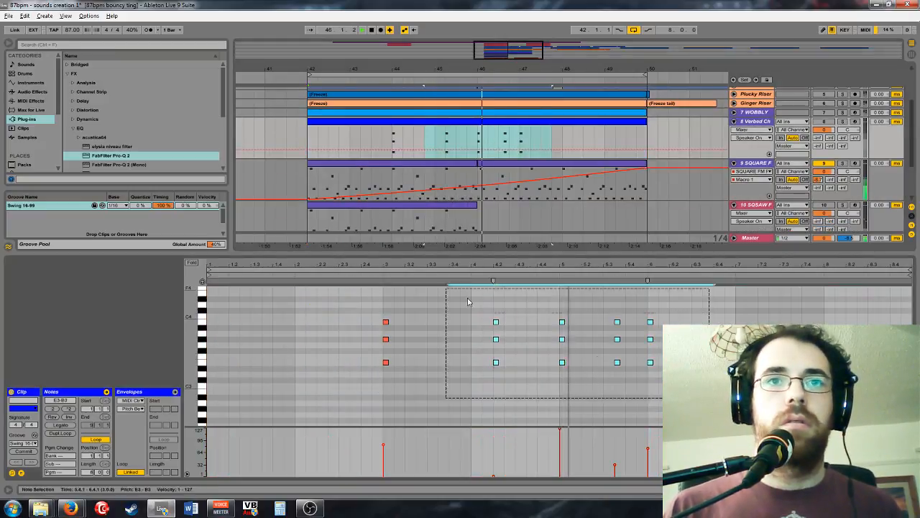
{"action": "key", "text": "Delete"}
{"action": "left_click_drag", "start_coordinate": [414, 399], "coordinate": [363, 309]}
{"action": "key", "text": "Right"}
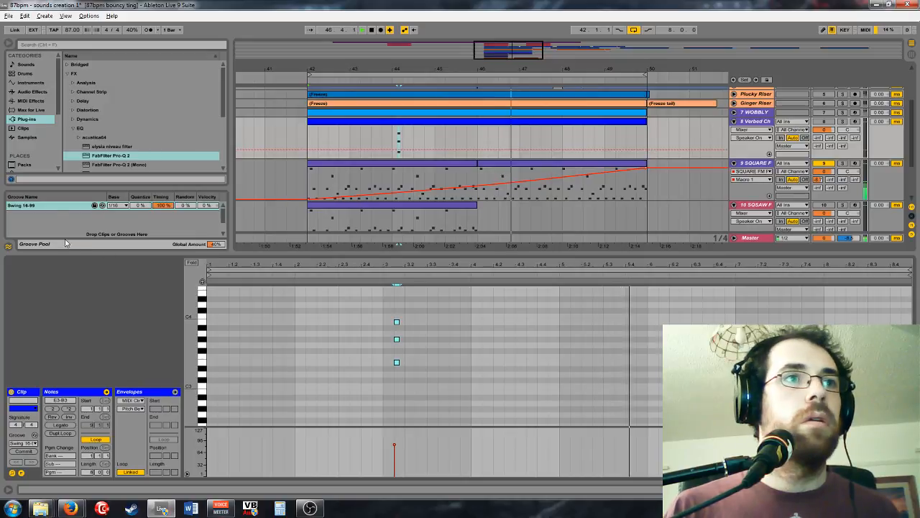
{"action": "left_click", "coordinate": [427, 125]}
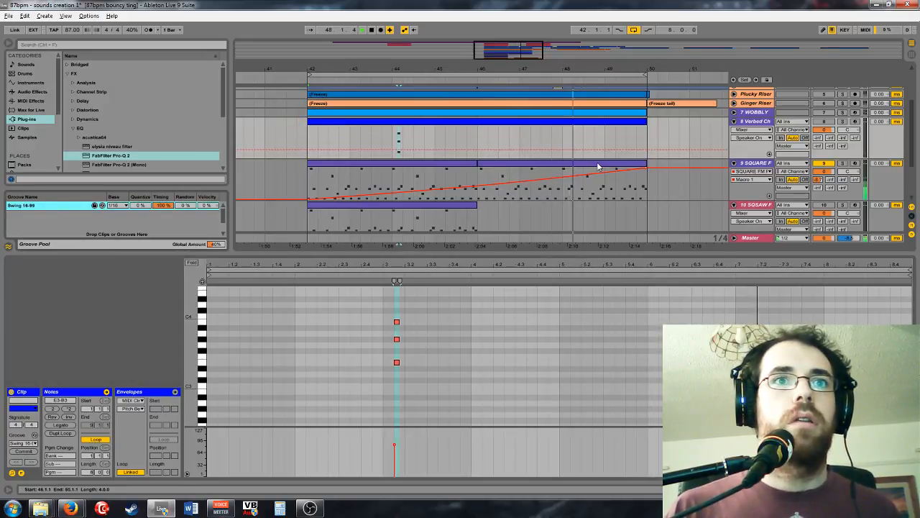
Step: Add extra E2 notes at 1.1.3, 1.3.1, 1.4.3 and 2.2.1 in the second SWIRL TECH clip
{"action": "scroll", "coordinate": [598, 167], "scroll_direction": "down", "scroll_amount": 5}
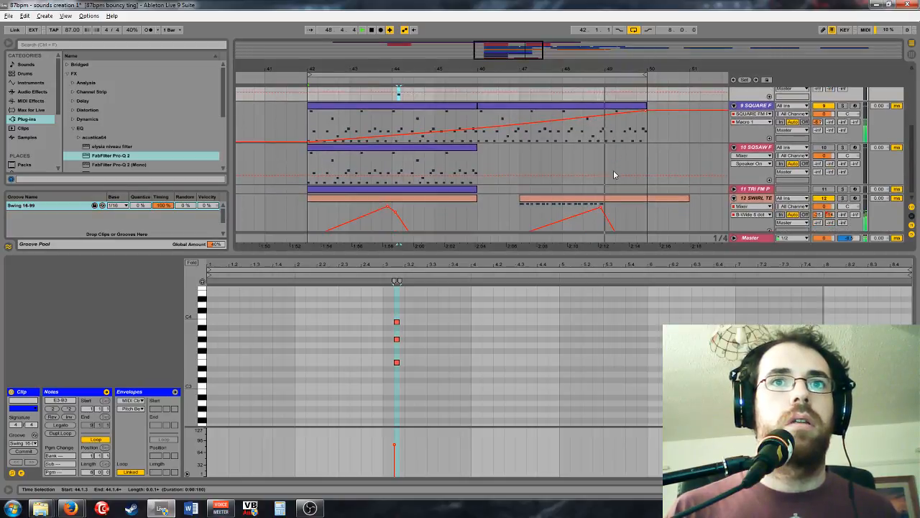
{"action": "left_click", "coordinate": [598, 198]}
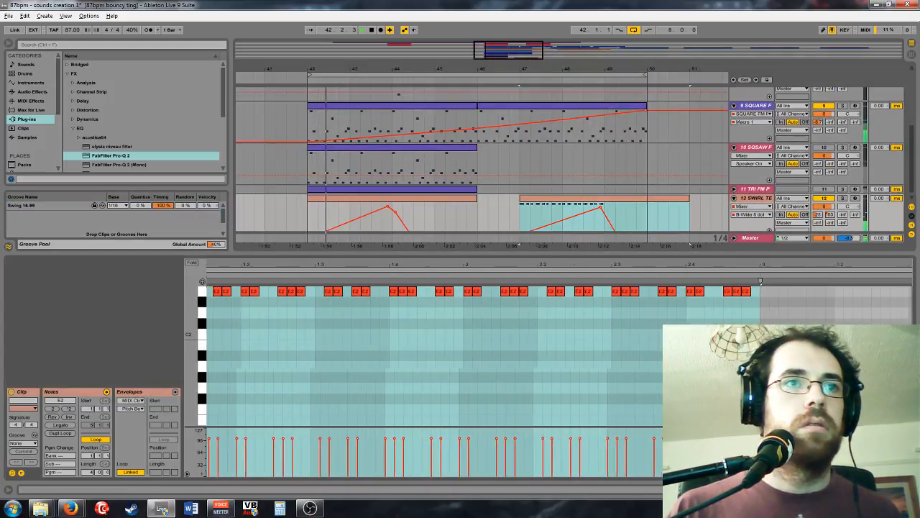
{"action": "left_click", "coordinate": [244, 342]}
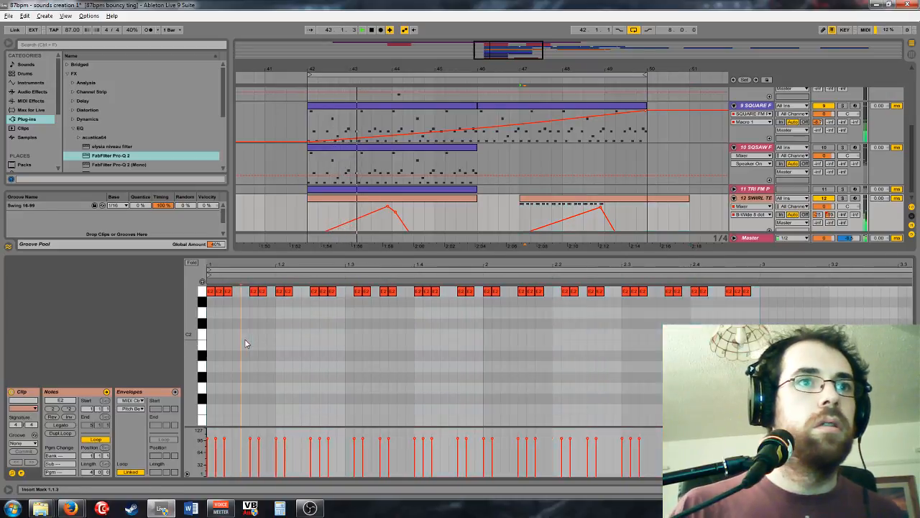
{"action": "double_click", "coordinate": [247, 292]}
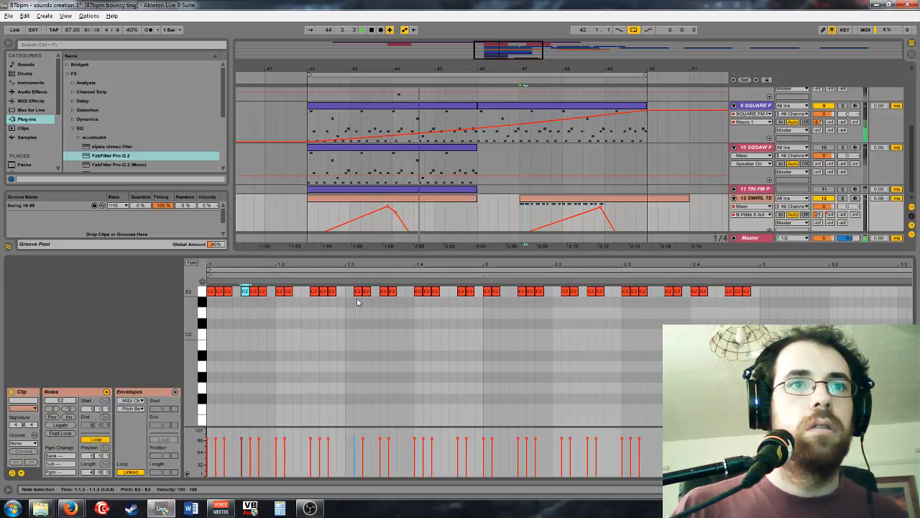
{"action": "double_click", "coordinate": [351, 292]}
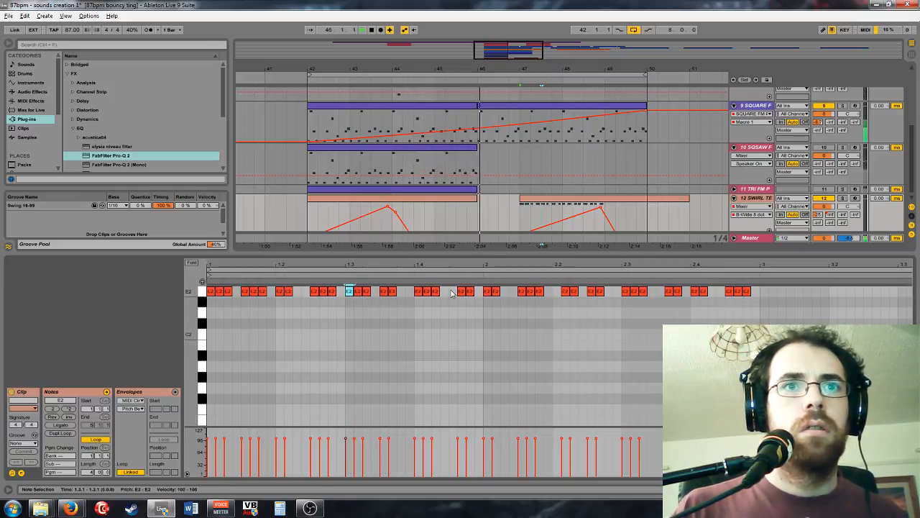
{"action": "double_click", "coordinate": [452, 291]}
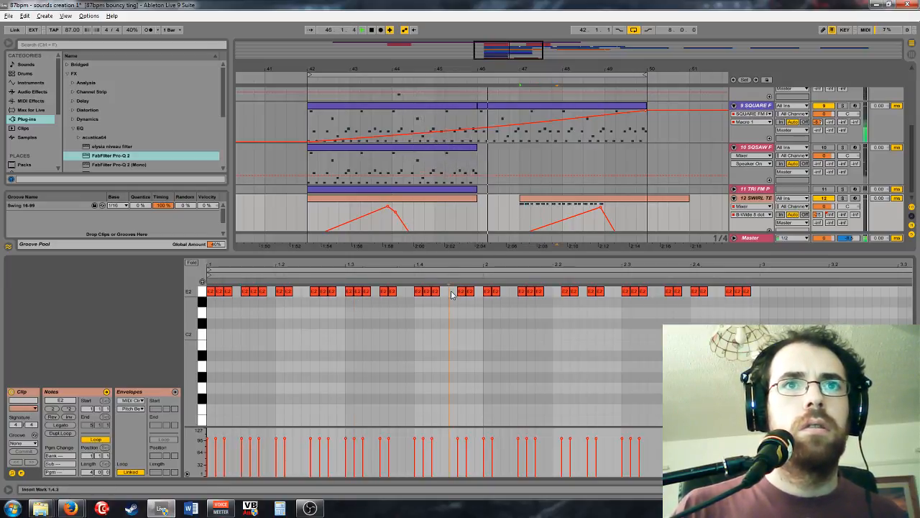
{"action": "double_click", "coordinate": [557, 291]}
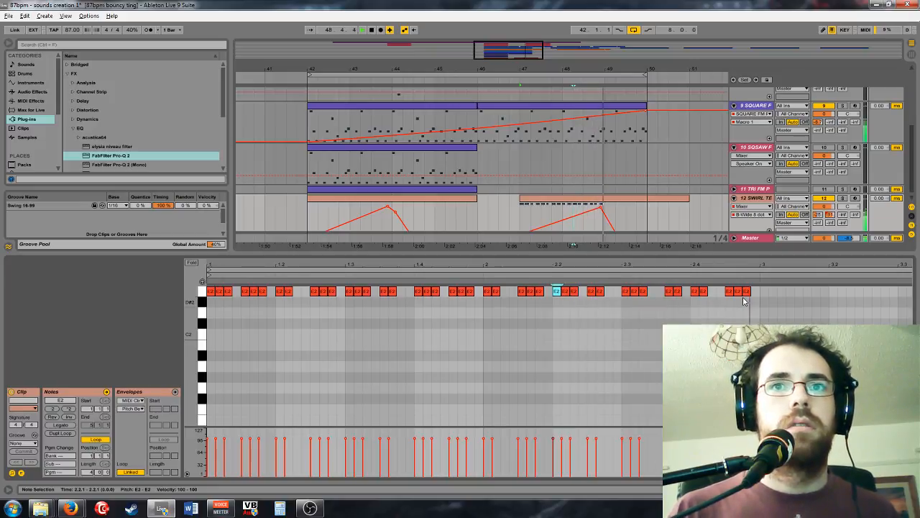
Step: Delete all notes from the second SWIRL TECH clip and undo the mistaken paste of the seven-note E2 rhythm
{"action": "left_click", "coordinate": [570, 215]}
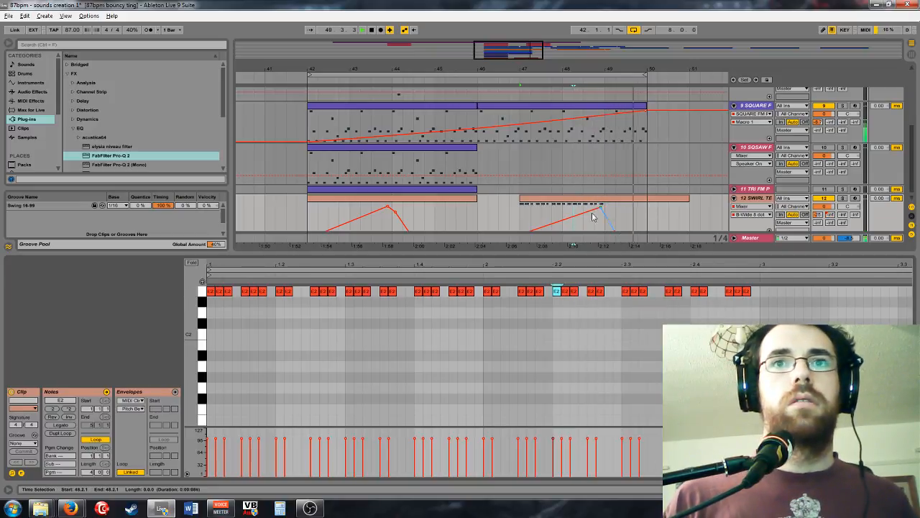
{"action": "left_click", "coordinate": [751, 206]}
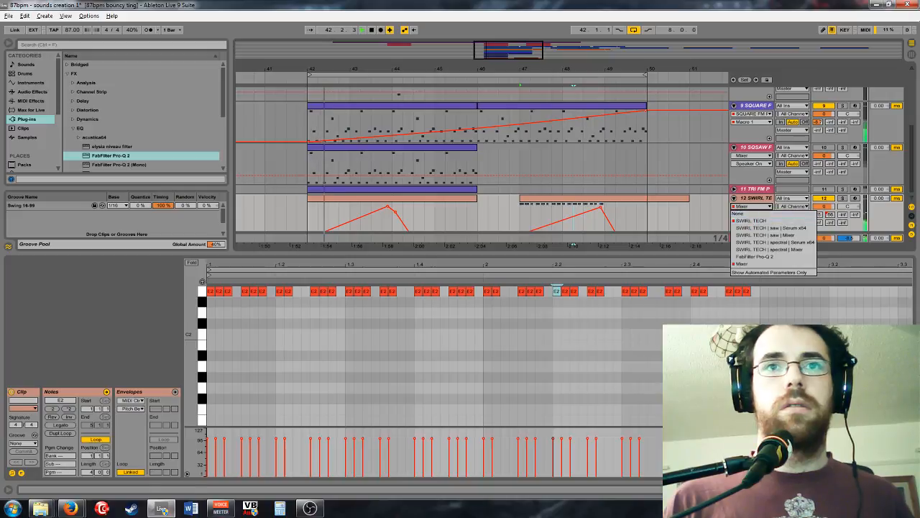
{"action": "left_click", "coordinate": [381, 209]}
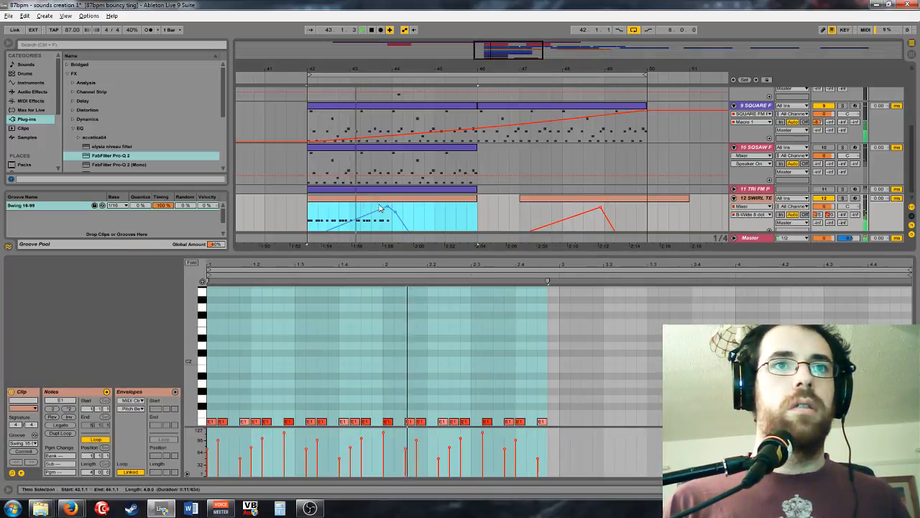
{"action": "left_click", "coordinate": [503, 216]}
{"action": "left_click", "coordinate": [587, 201]}
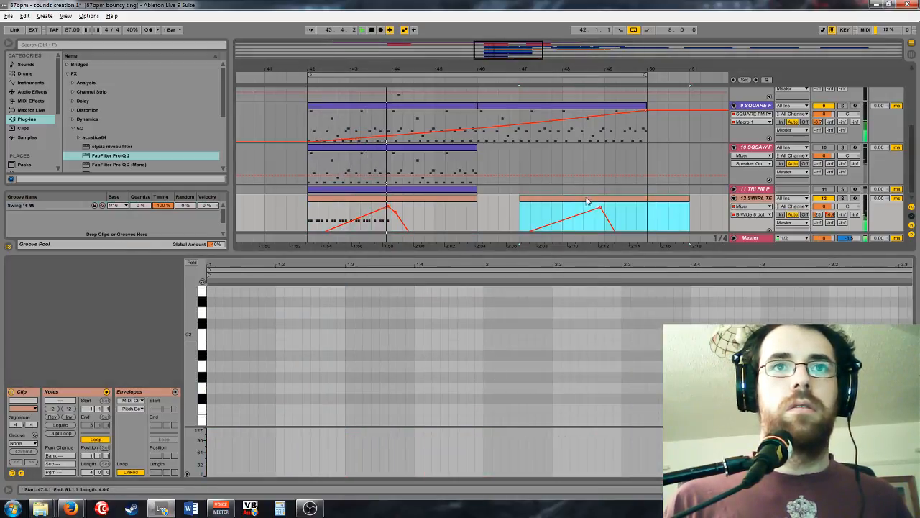
{"action": "key", "text": "ctrl+v"}
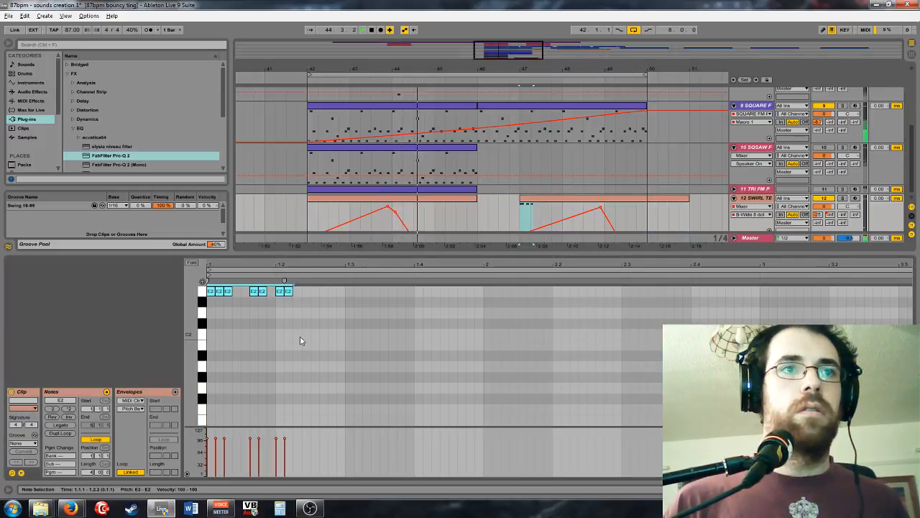
{"action": "key", "text": "ctrl+z"}
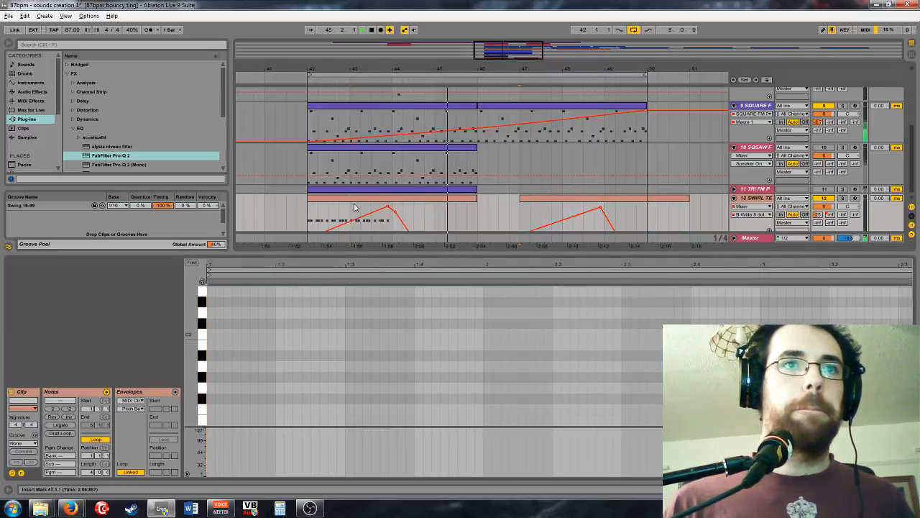
{"action": "key", "text": "ctrl+z"}
Step: Copy the first SWIRL TECH clip's E1 rhythm to the start of the second clip and raise the notes to E2
{"action": "left_click", "coordinate": [373, 338]}
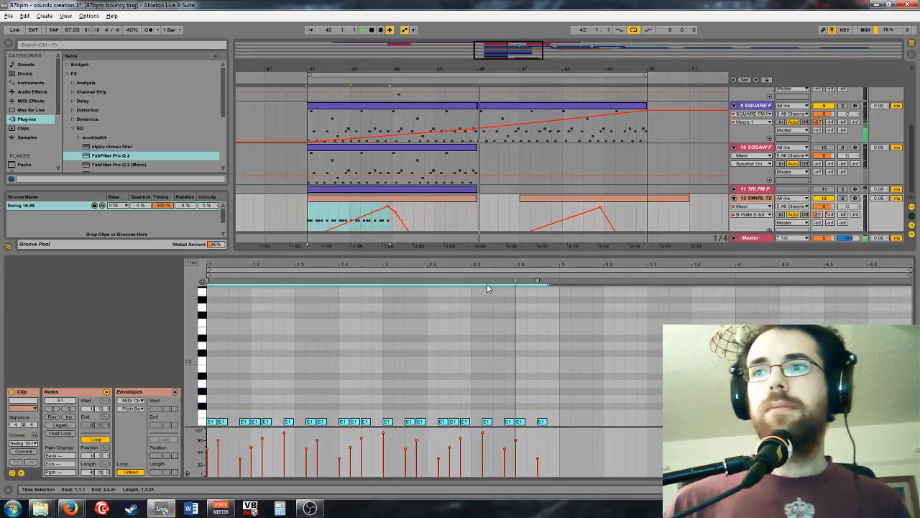
{"action": "left_click", "coordinate": [683, 209]}
{"action": "left_click", "coordinate": [209, 328]}
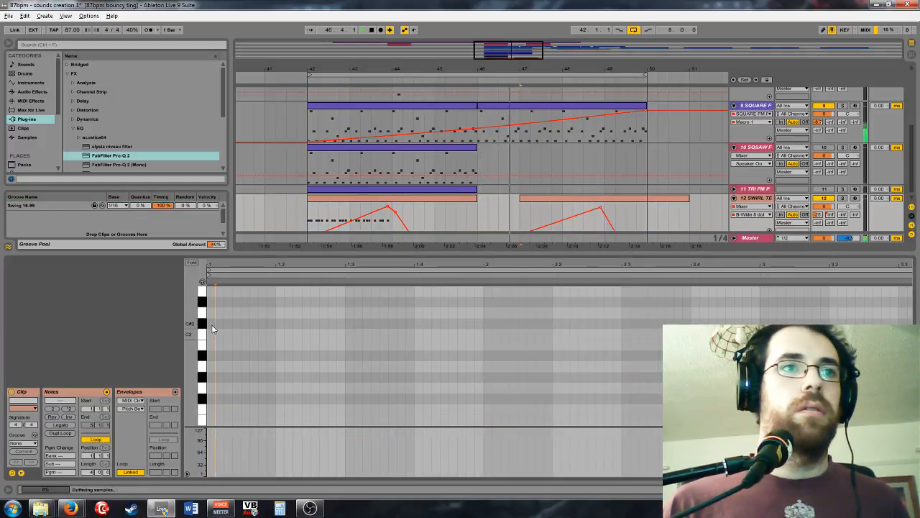
{"action": "key", "text": "ctrl+v"}
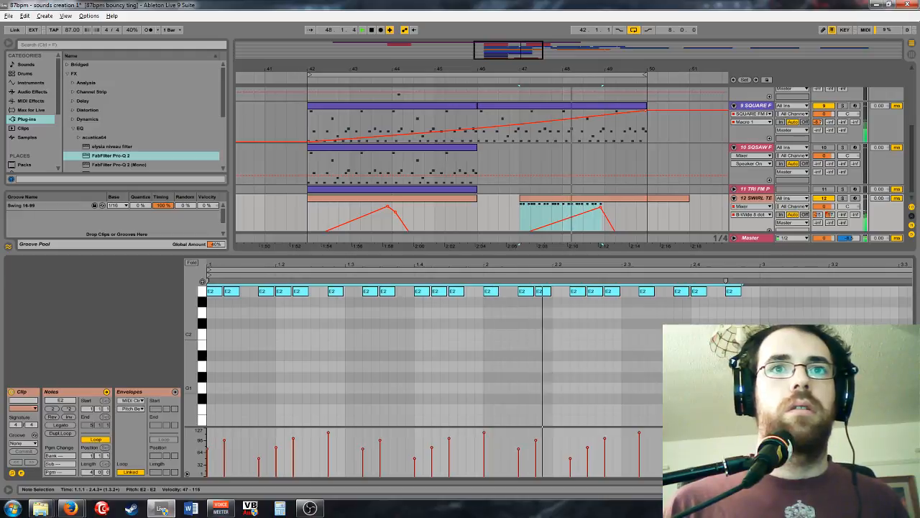
{"action": "scroll", "coordinate": [244, 388], "scroll_direction": "up", "scroll_amount": 5}
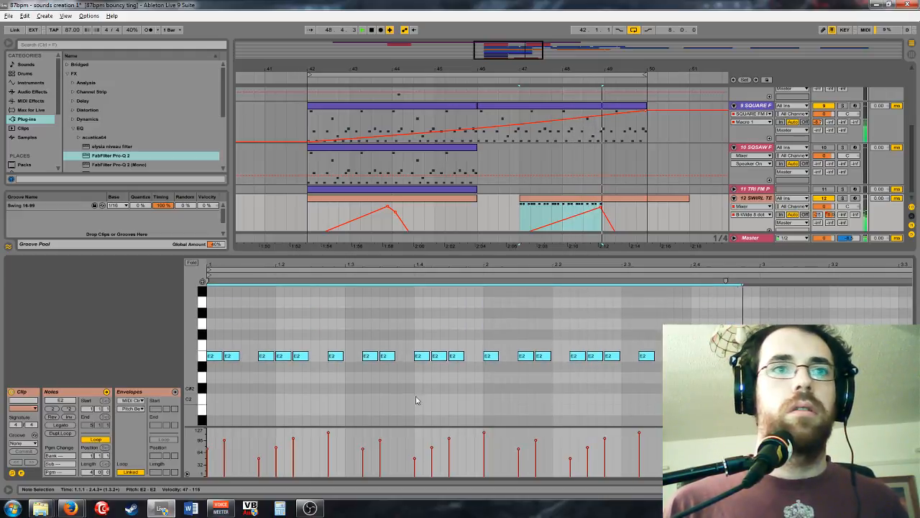
{"action": "left_click", "coordinate": [244, 388]}
Step: Copy two bars of the second SQUARE FM clip's notes, starting at its bar 2, to the start of the second SWIRL TECH clip
{"action": "left_click", "coordinate": [561, 106]}
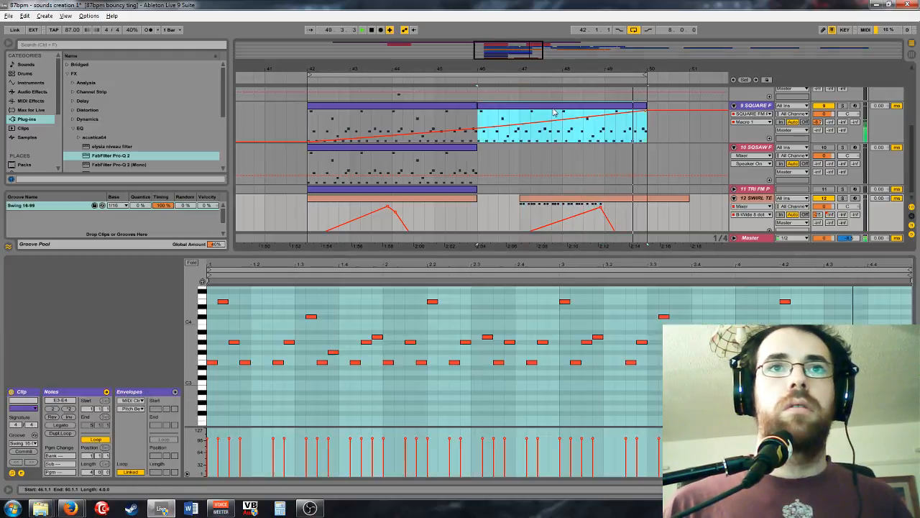
{"action": "left_click", "coordinate": [194, 399]}
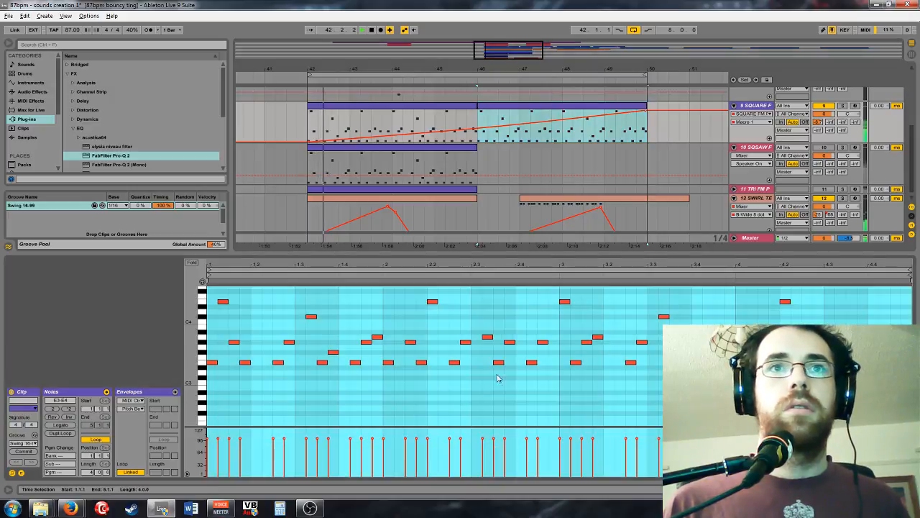
{"action": "left_click_drag", "start_coordinate": [396, 291], "coordinate": [779, 426]}
{"action": "left_click", "coordinate": [575, 198]}
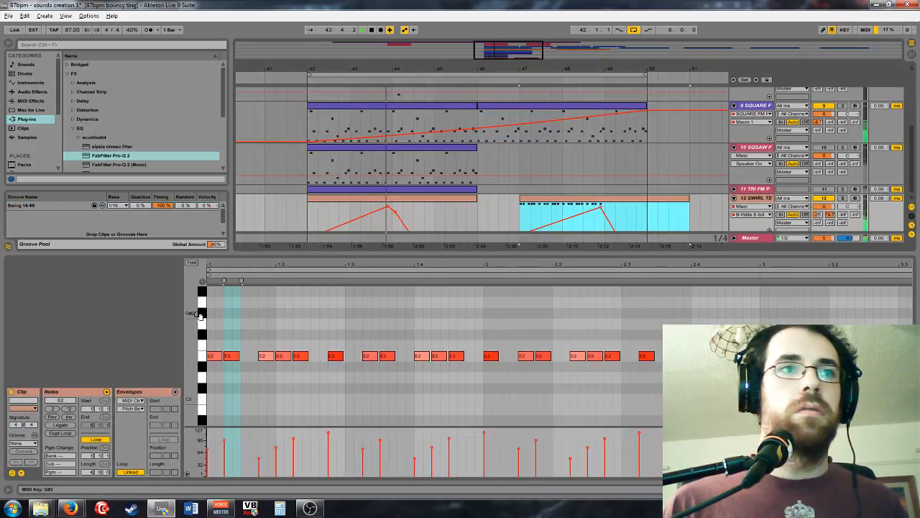
{"action": "left_click", "coordinate": [199, 314]}
{"action": "key", "text": "ctrl+v"}
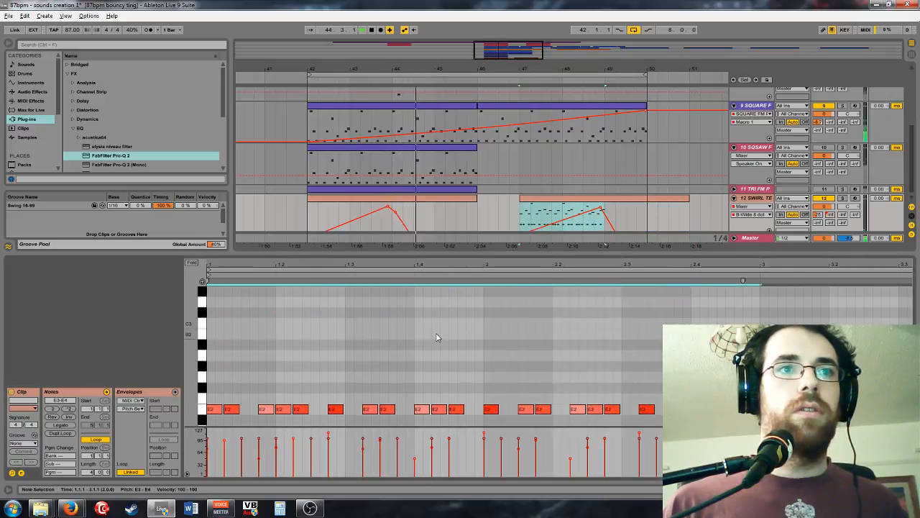
Step: Raise the E2 note at 1.1.2 in the second SWIRL TECH clip to G#2
{"action": "scroll", "coordinate": [436, 337], "scroll_direction": "up", "scroll_amount": 5}
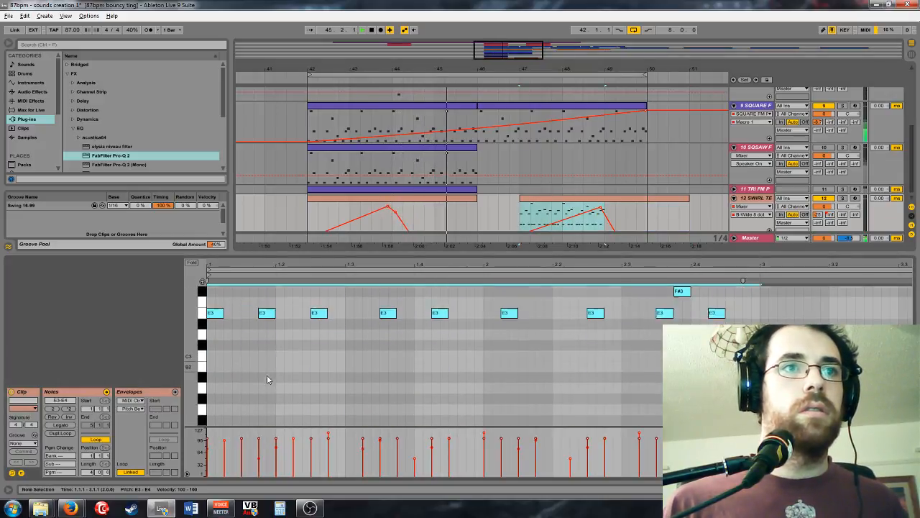
{"action": "scroll", "coordinate": [267, 378], "scroll_direction": "down", "scroll_amount": 5}
{"action": "left_click", "coordinate": [232, 389]}
{"action": "key", "text": "Up"}
{"action": "key", "text": "Up"}
{"action": "key", "text": "Up"}
{"action": "key", "text": "Up"}
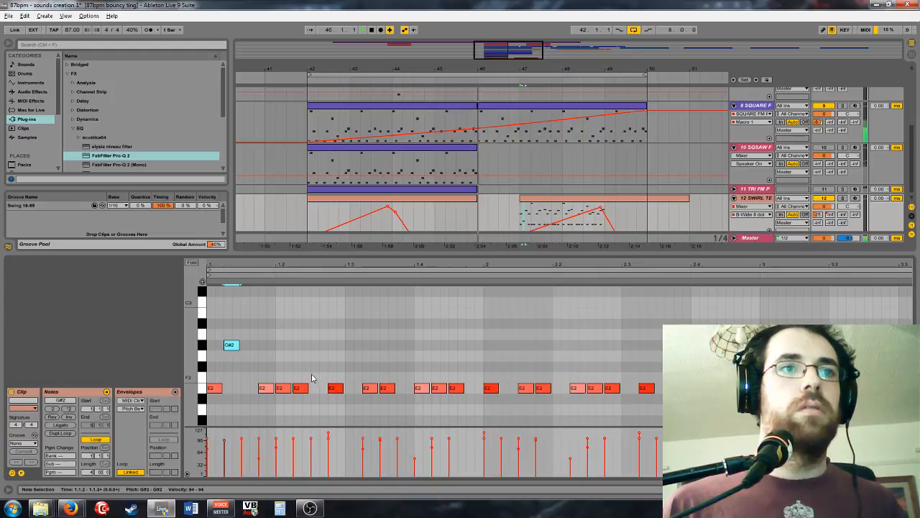
Step: Compare the pasted melody with the E2 rhythm and raise the E2 note at 1.2.1 to G#2
{"action": "scroll", "coordinate": [309, 366], "scroll_direction": "up", "scroll_amount": 3}
{"action": "scroll", "coordinate": [295, 363], "scroll_direction": "down", "scroll_amount": 4}
{"action": "scroll", "coordinate": [289, 367], "scroll_direction": "up", "scroll_amount": 3}
{"action": "scroll", "coordinate": [302, 372], "scroll_direction": "down", "scroll_amount": 2}
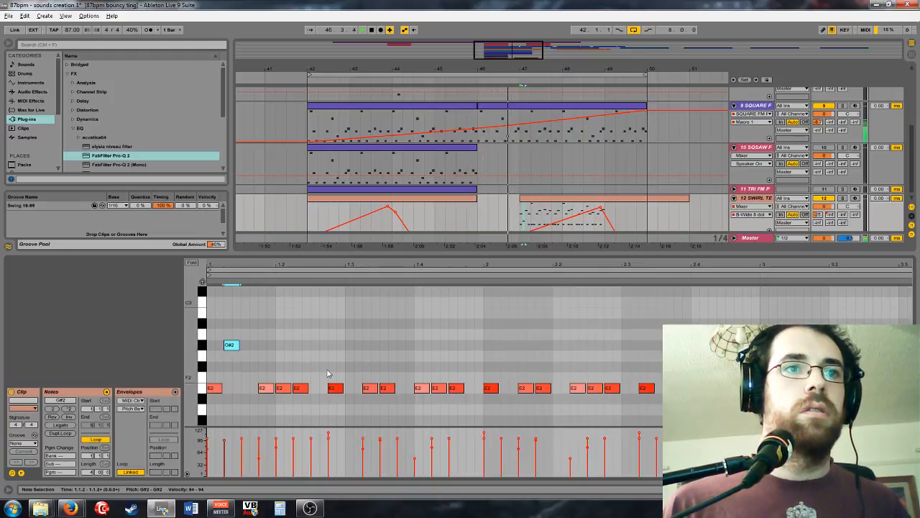
{"action": "scroll", "coordinate": [310, 381], "scroll_direction": "up", "scroll_amount": 6}
{"action": "scroll", "coordinate": [310, 381], "scroll_direction": "down", "scroll_amount": 2}
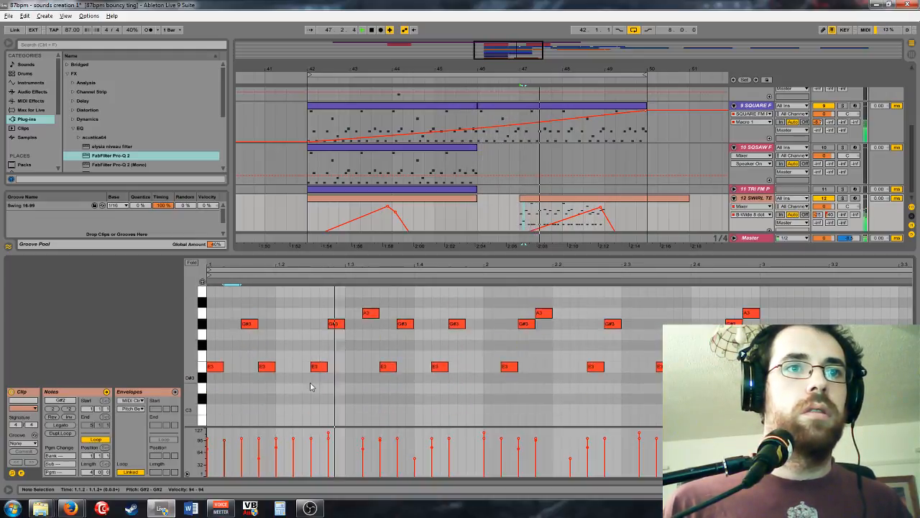
{"action": "scroll", "coordinate": [310, 387], "scroll_direction": "down", "scroll_amount": 4}
{"action": "left_click", "coordinate": [282, 409]}
{"action": "key", "text": "Up"}
{"action": "key", "text": "Up"}
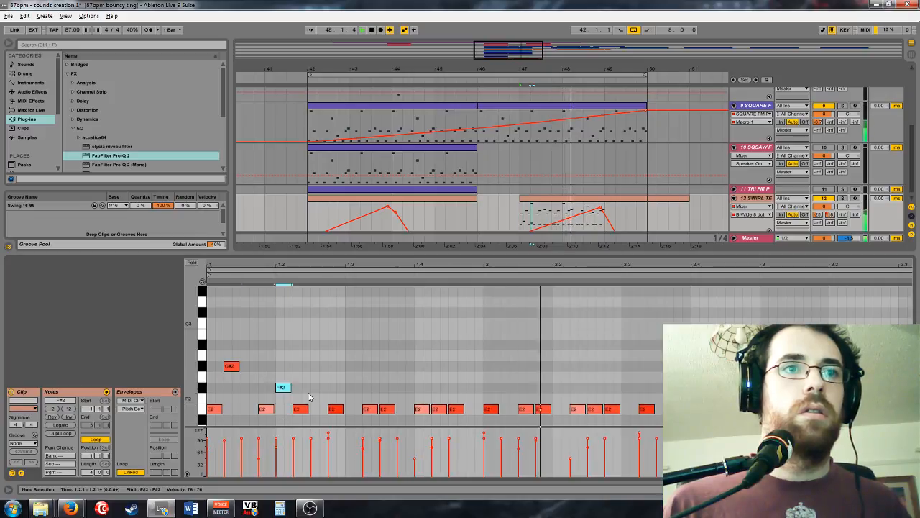
{"action": "key", "text": "Up"}
{"action": "key", "text": "Up"}
{"action": "scroll", "coordinate": [309, 396], "scroll_direction": "down", "scroll_amount": 2}
{"action": "scroll", "coordinate": [308, 396], "scroll_direction": "up", "scroll_amount": 1}
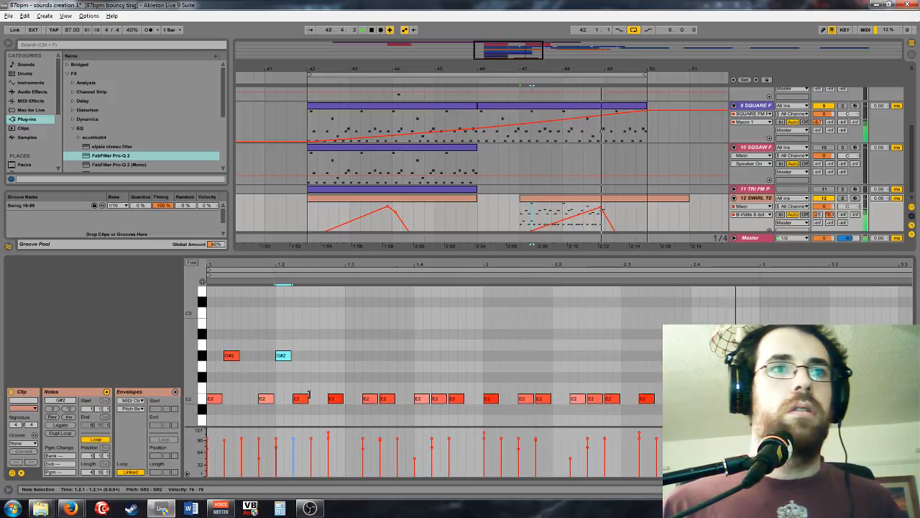
Step: Raise the G#2 note at 1.2.1 further to E3, beside the pasted E3 at 1.1.4
{"action": "scroll", "coordinate": [340, 369], "scroll_direction": "up", "scroll_amount": 2}
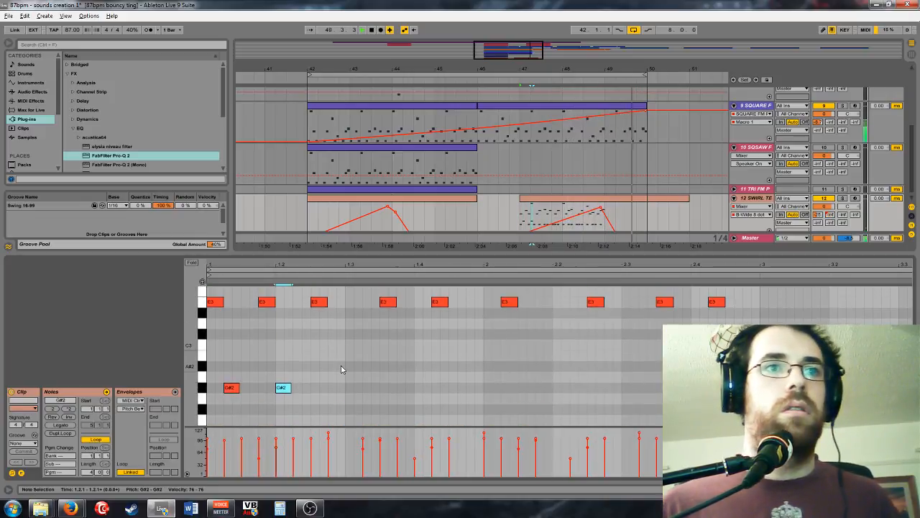
{"action": "key", "text": "Up"}
{"action": "key", "text": "Up"}
{"action": "key", "text": "Up"}
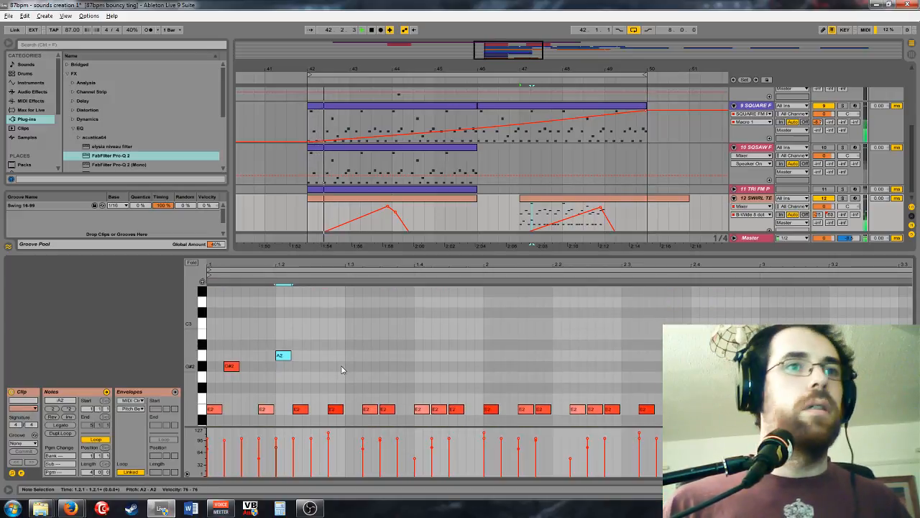
{"action": "scroll", "coordinate": [345, 366], "scroll_direction": "up", "scroll_amount": 4}
{"action": "scroll", "coordinate": [367, 362], "scroll_direction": "down", "scroll_amount": 3}
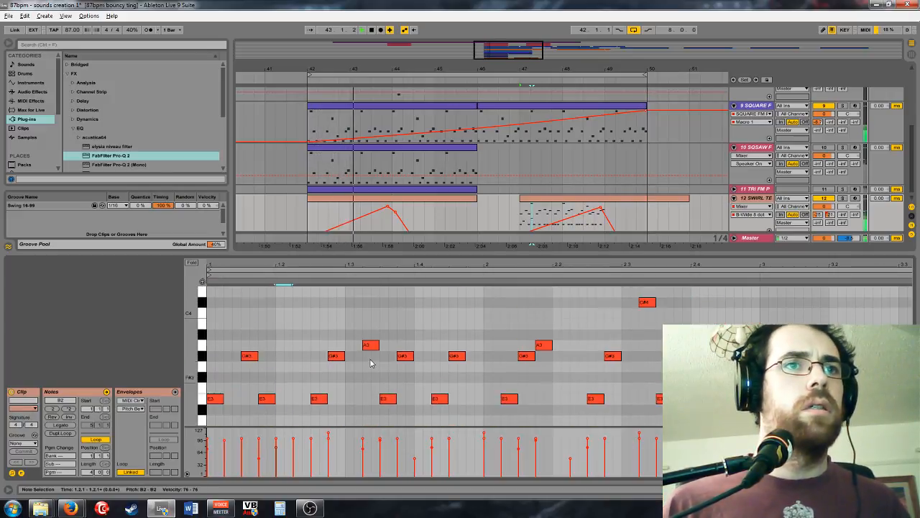
{"action": "scroll", "coordinate": [370, 359], "scroll_direction": "down", "scroll_amount": 1}
{"action": "key", "text": "Up"}
{"action": "key", "text": "Up"}
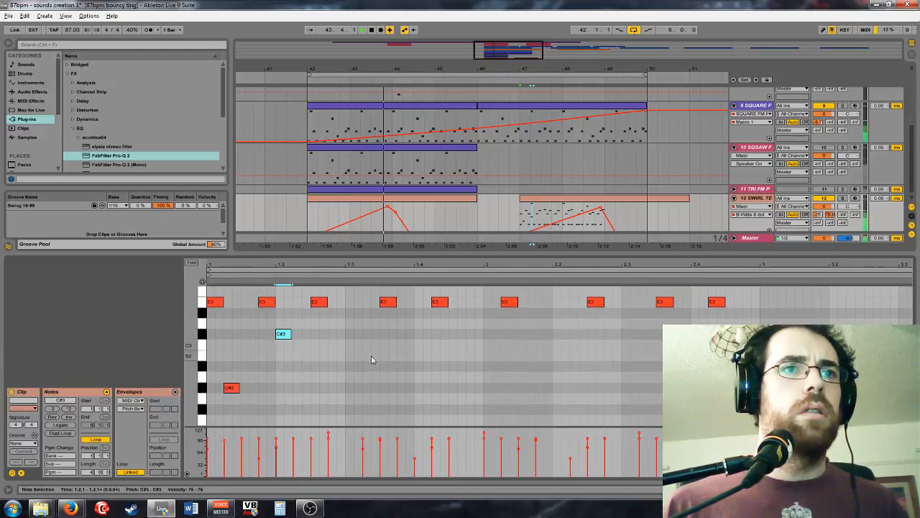
{"action": "scroll", "coordinate": [279, 335], "scroll_direction": "up", "scroll_amount": 5}
{"action": "scroll", "coordinate": [278, 372], "scroll_direction": "down", "scroll_amount": 4}
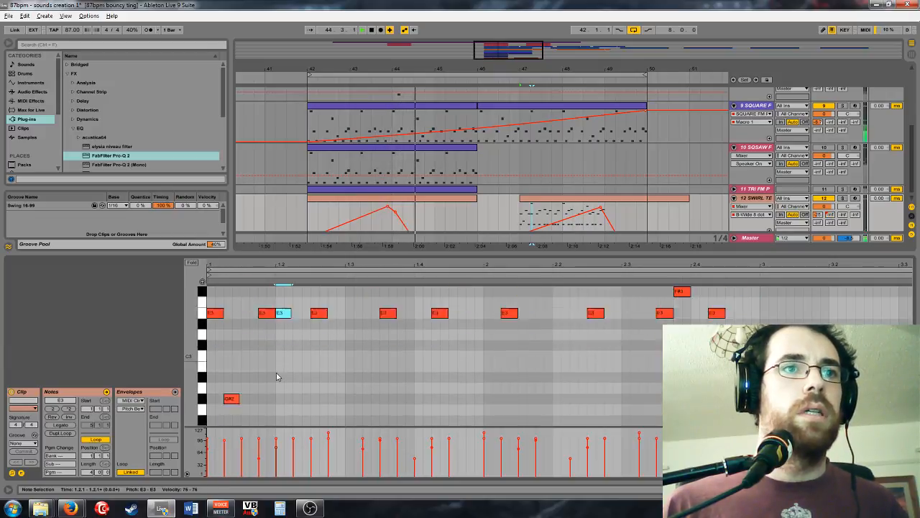
{"action": "scroll", "coordinate": [266, 359], "scroll_direction": "up", "scroll_amount": 1}
{"action": "scroll", "coordinate": [264, 364], "scroll_direction": "up", "scroll_amount": 2}
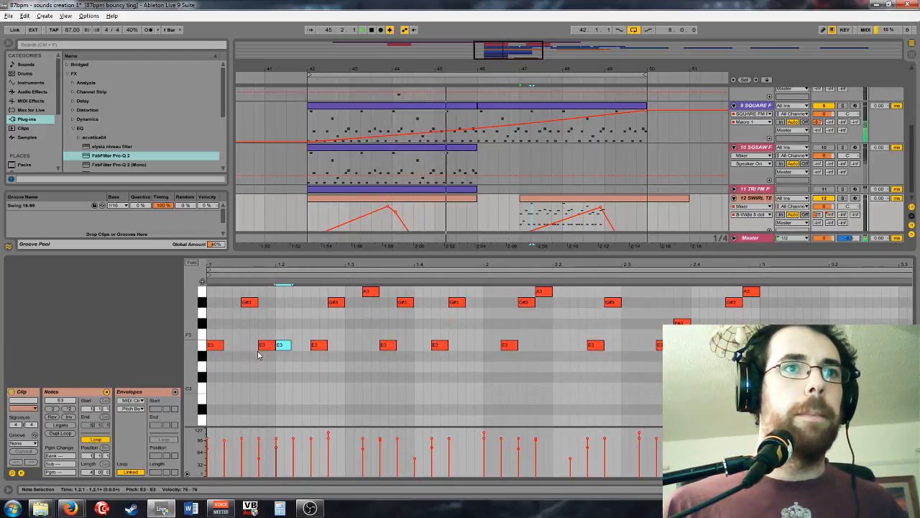
Step: Deactivate the pasted G#3 note at 1.1.3 and select the E3 note at 1.1.4 in the second SWIRL TECH clip
{"action": "left_click", "coordinate": [246, 303]}
{"action": "scroll", "coordinate": [317, 317], "scroll_direction": "down", "scroll_amount": 3}
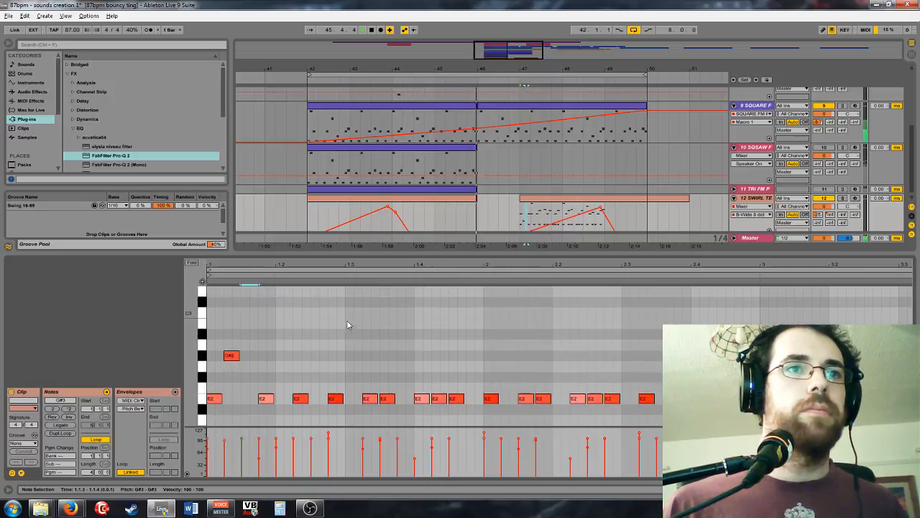
{"action": "left_click", "coordinate": [263, 314]}
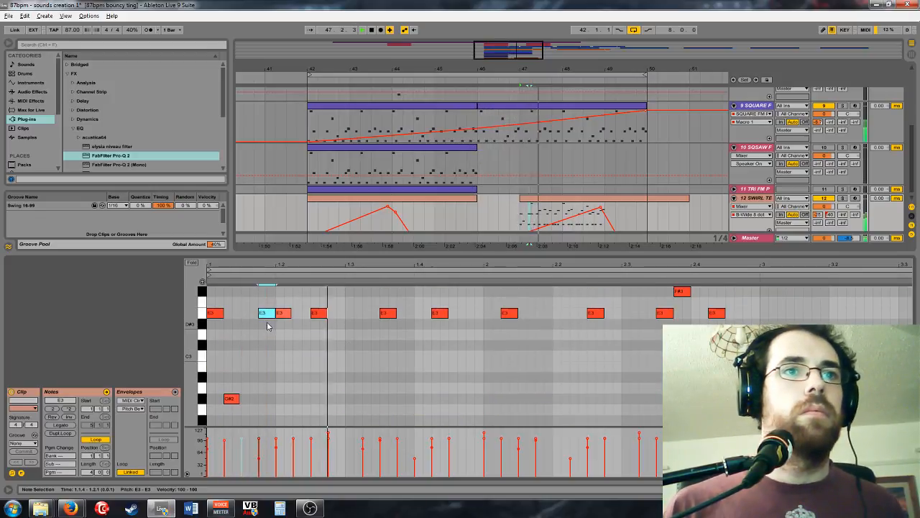
{"action": "scroll", "coordinate": [266, 327], "scroll_direction": "up", "scroll_amount": 3}
{"action": "scroll", "coordinate": [403, 367], "scroll_direction": "down", "scroll_amount": 10}
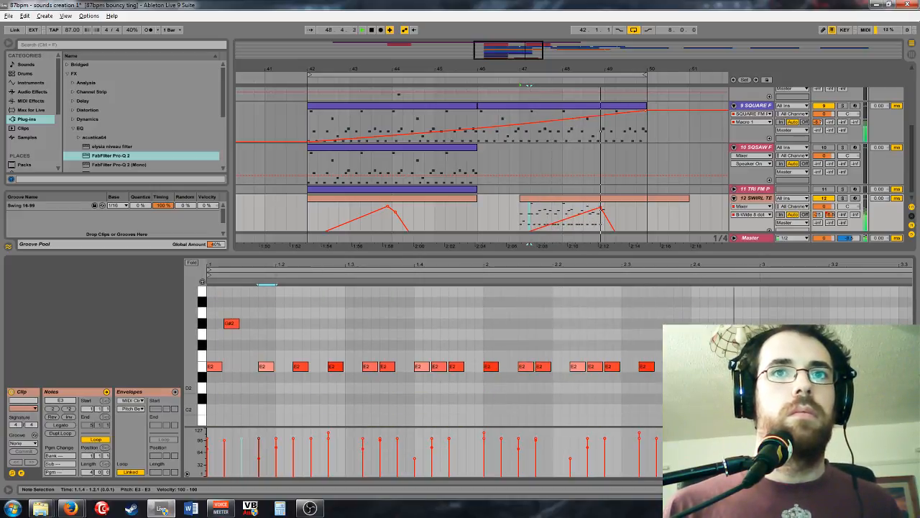
{"action": "scroll", "coordinate": [504, 351], "scroll_direction": "up", "scroll_amount": 8}
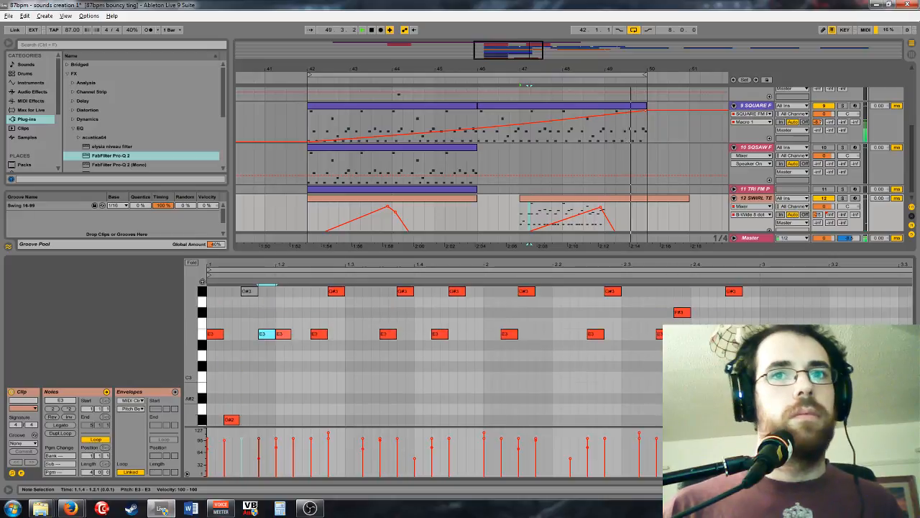
{"action": "scroll", "coordinate": [504, 352], "scroll_direction": "down", "scroll_amount": 6}
{"action": "scroll", "coordinate": [503, 351], "scroll_direction": "up", "scroll_amount": 2}
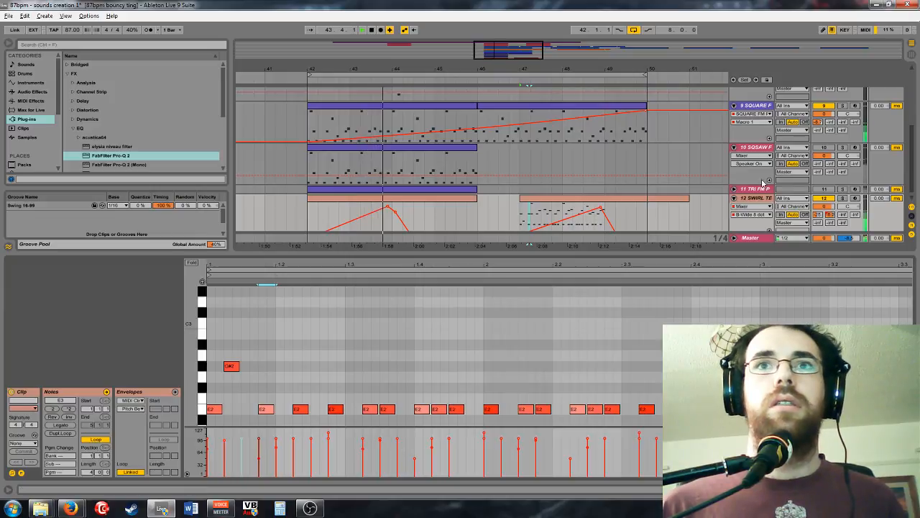
Step: Raise the Verbed Chord track's E-big spring send and lower the velocity of its clip's bar 3 chord to 29
{"action": "left_click_drag", "start_coordinate": [528, 69], "coordinate": [570, 71]}
{"action": "scroll", "coordinate": [579, 147], "scroll_direction": "up", "scroll_amount": 4}
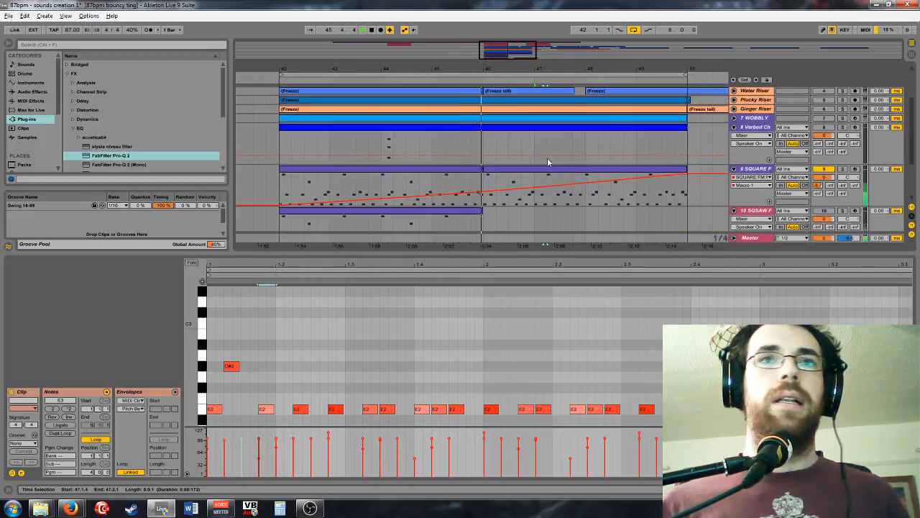
{"action": "left_click", "coordinate": [817, 143]}
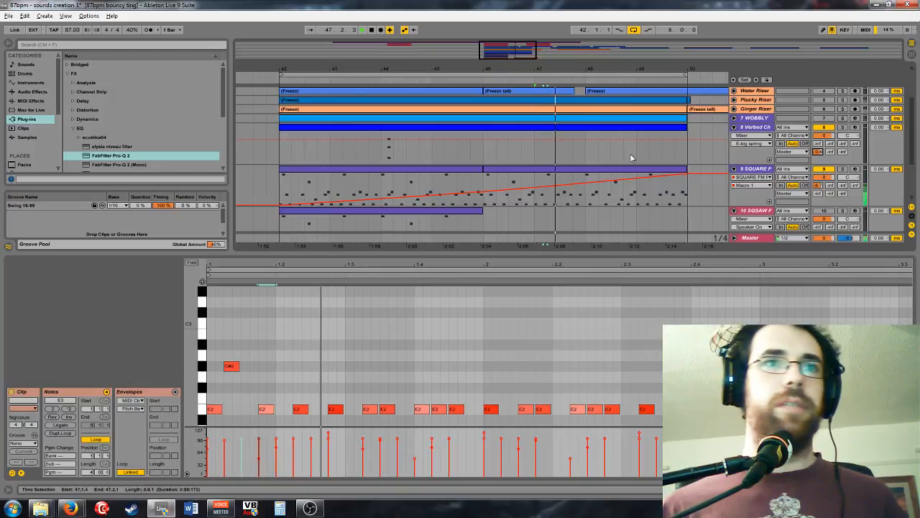
{"action": "left_click", "coordinate": [400, 133]}
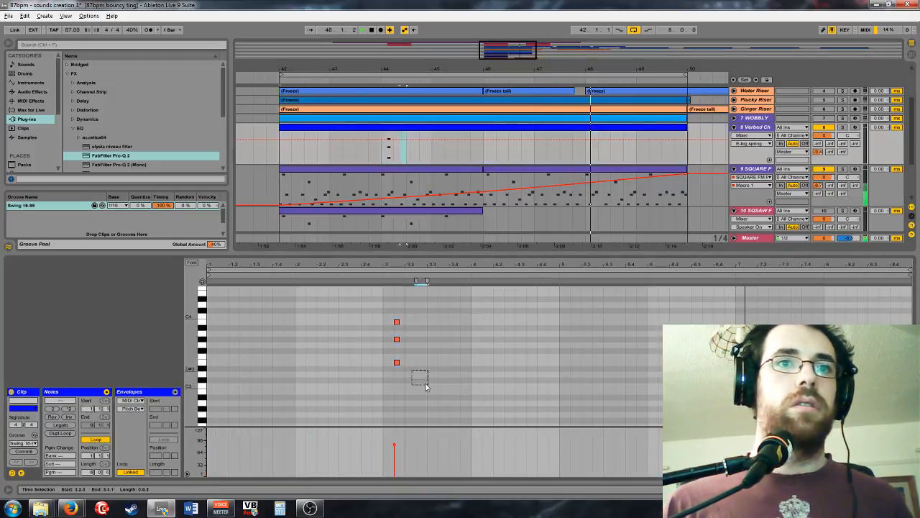
{"action": "left_click_drag", "start_coordinate": [419, 376], "coordinate": [370, 309]}
{"action": "left_click_drag", "start_coordinate": [395, 449], "coordinate": [394, 461]}
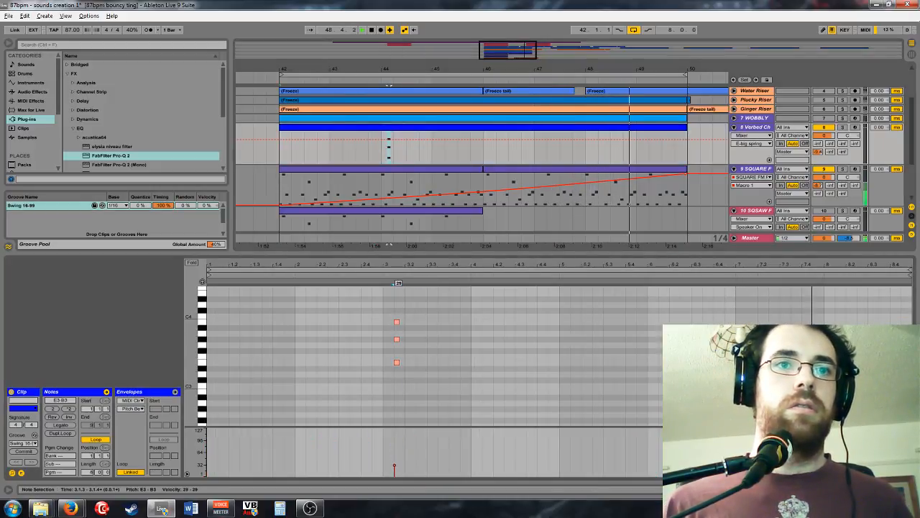
Step: Open Serum in the Verbed Chord rack and expose its Macro 1 as a parameter on the device
{"action": "key", "text": "shift+Tab"}
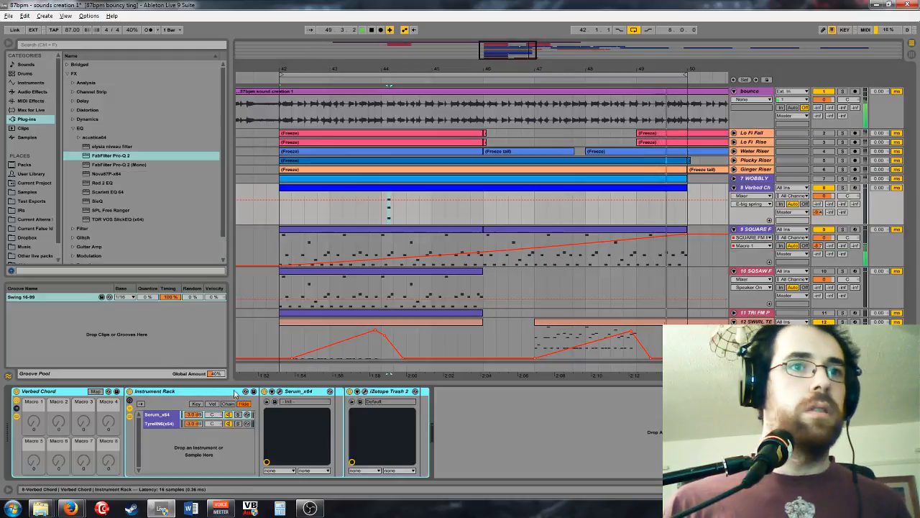
{"action": "left_click", "coordinate": [166, 415]}
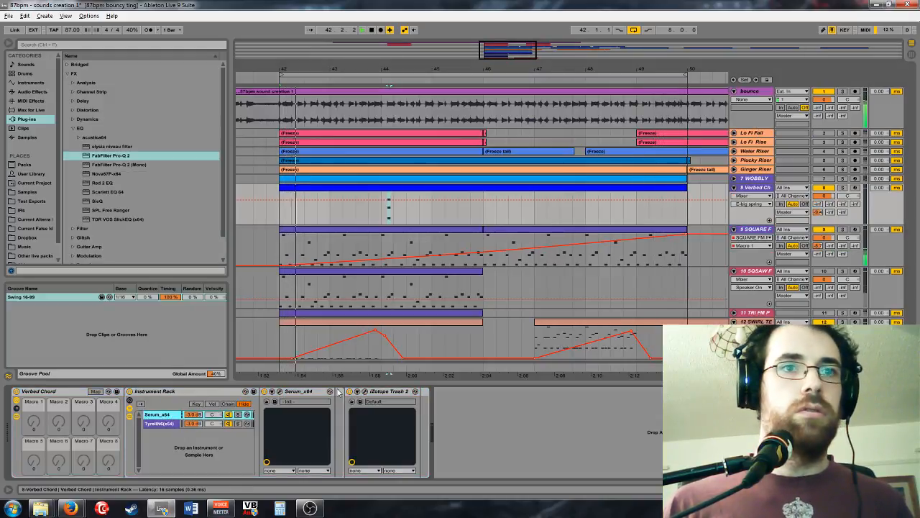
{"action": "left_click", "coordinate": [279, 391]}
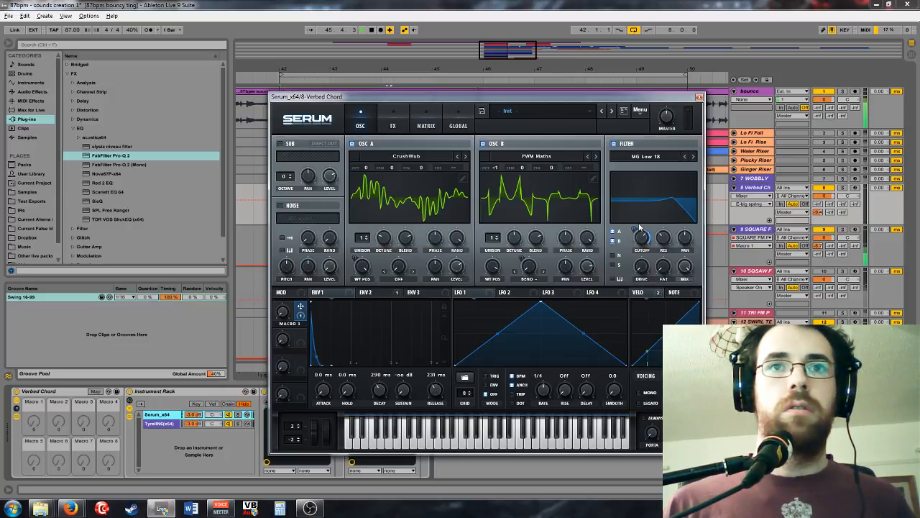
{"action": "left_click", "coordinate": [266, 391]}
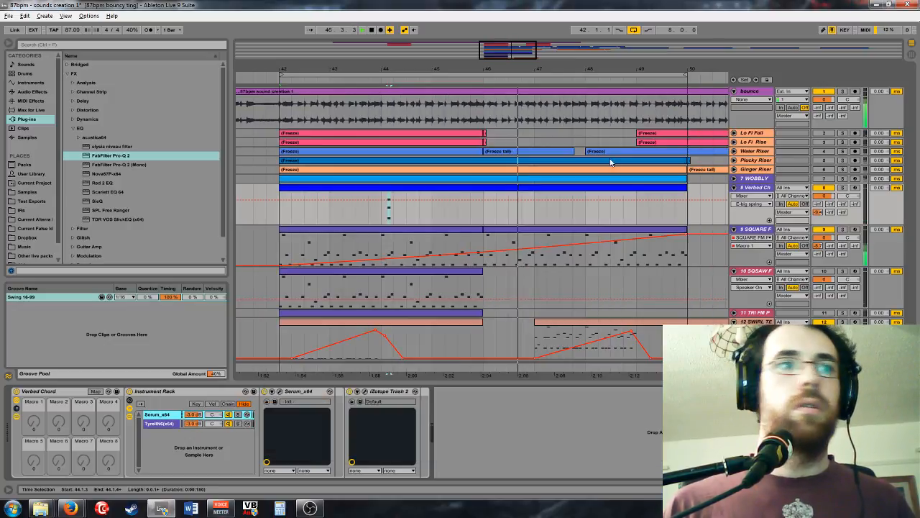
{"action": "left_click", "coordinate": [266, 391]}
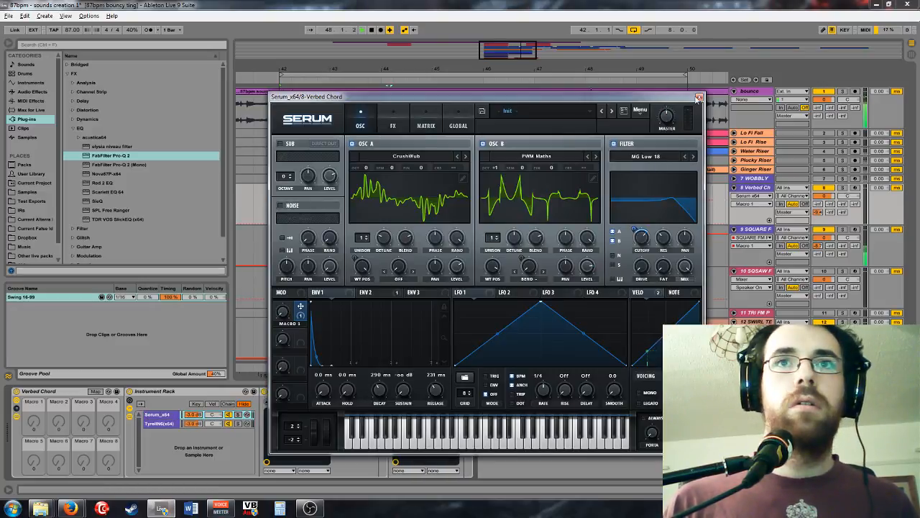
{"action": "left_click", "coordinate": [697, 98]}
Step: Map Serum's exposed Macro 1 parameter to Macro 1 of the inner Instrument Rack
{"action": "right_click", "coordinate": [358, 412]}
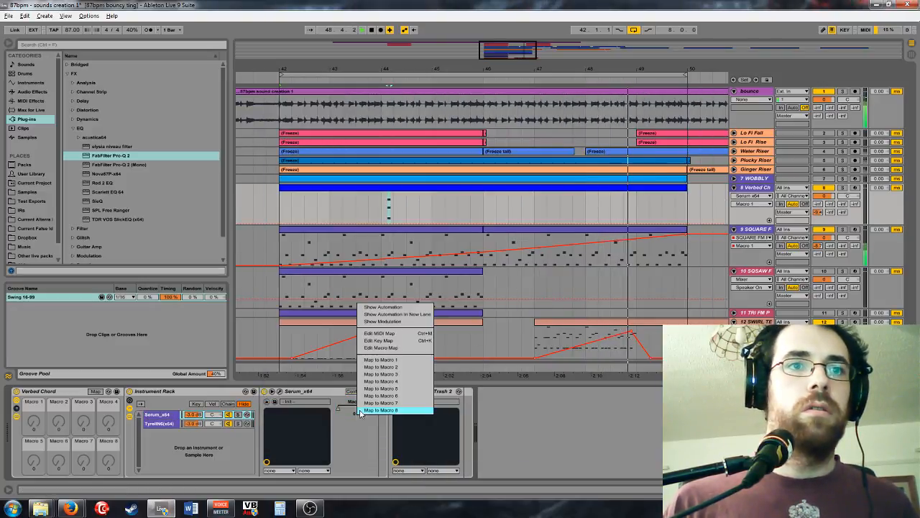
{"action": "left_click", "coordinate": [363, 411]}
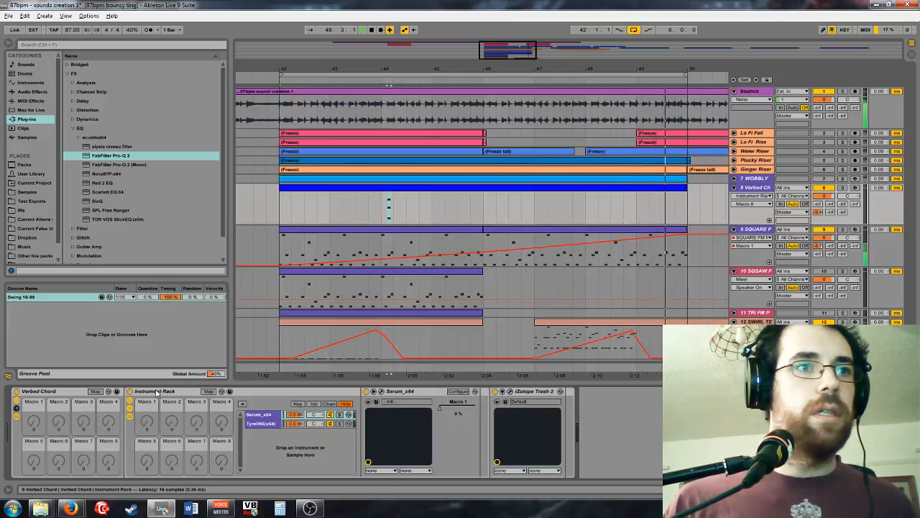
{"action": "right_click", "coordinate": [452, 407]}
{"action": "left_click", "coordinate": [470, 351]}
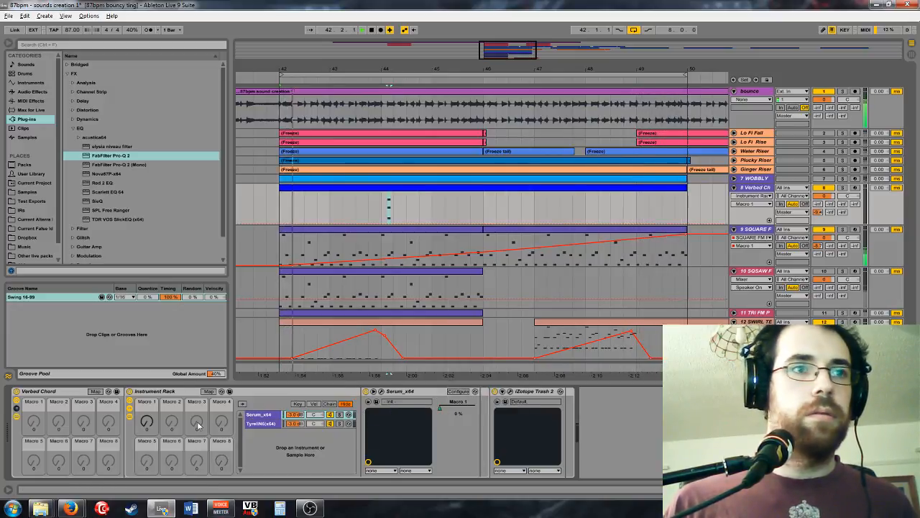
Step: Map the inner Instrument Rack's Macro 1 to Macro 1 of the Verbed Chord rack and hide the inner rack's macro controls
{"action": "right_click", "coordinate": [147, 424]}
{"action": "left_click", "coordinate": [180, 280]}
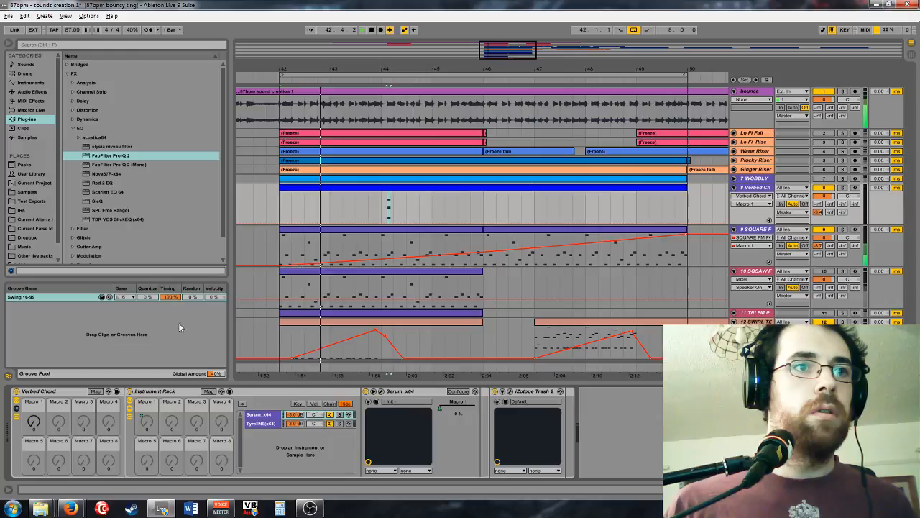
{"action": "left_click", "coordinate": [129, 402]}
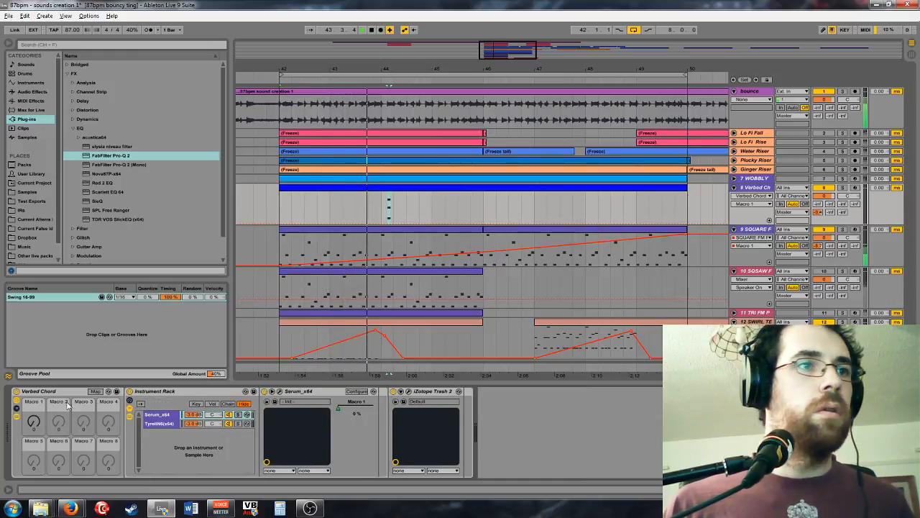
Step: Automate the Verbed Chord rack's Macro 1 to drop to 56 at bar 44, and raise the track's F-4 dot dub send to about -11 dB
{"action": "mouse_move", "coordinate": [375, 225]}
{"action": "left_mouse_down"}
{"action": "mouse_move", "coordinate": [380, 201]}
{"action": "mouse_move", "coordinate": [383, 211]}
{"action": "left_mouse_up"}
{"action": "left_click", "coordinate": [379, 217]}
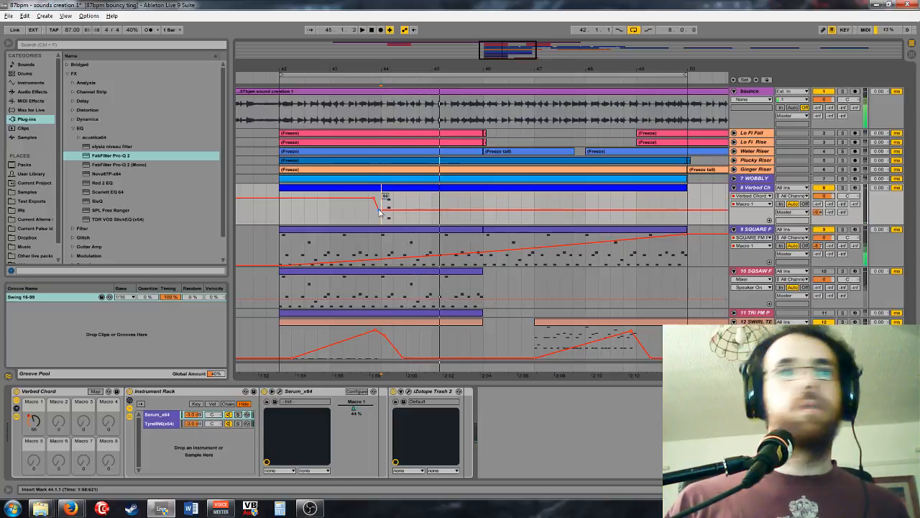
{"action": "key", "text": "space"}
{"action": "key", "text": "space"}
{"action": "left_click", "coordinate": [831, 212]}
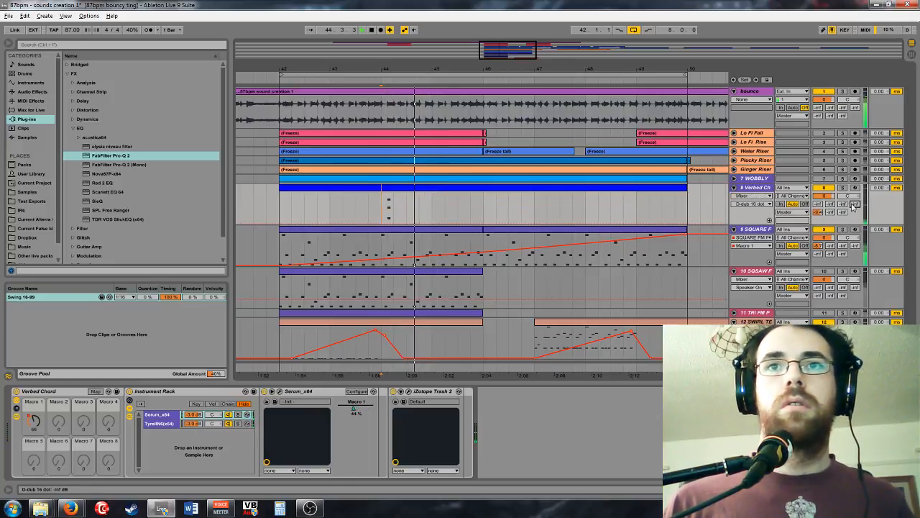
{"action": "left_click_drag", "start_coordinate": [831, 212], "coordinate": [831, 203]}
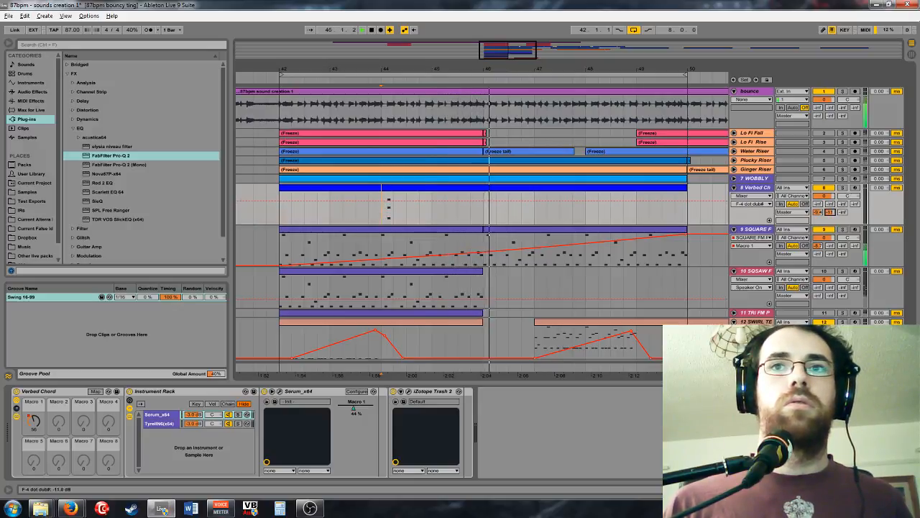
Step: Open the Verbed Chord clip and delete the B3 note from its bar 3 chord
{"action": "double_click", "coordinate": [428, 195]}
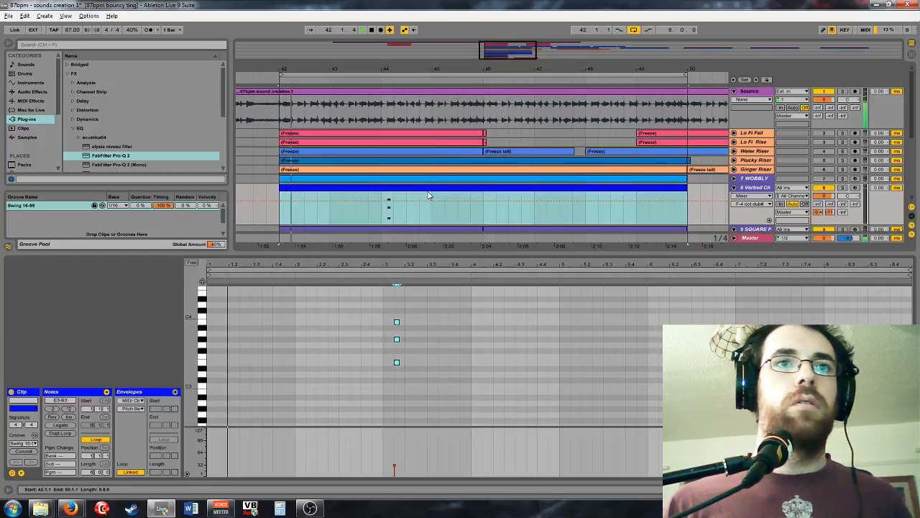
{"action": "left_click", "coordinate": [438, 371]}
{"action": "left_click_drag", "start_coordinate": [414, 316], "coordinate": [384, 321]}
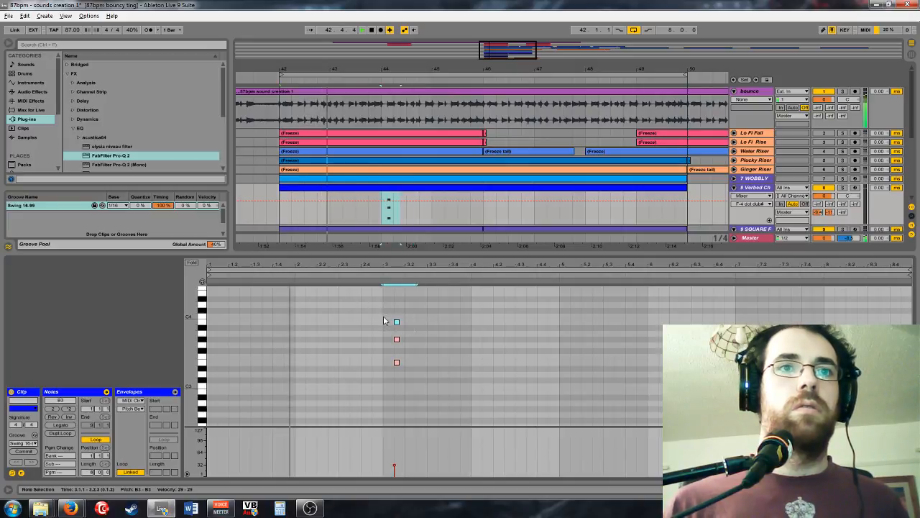
{"action": "key", "text": "Delete"}
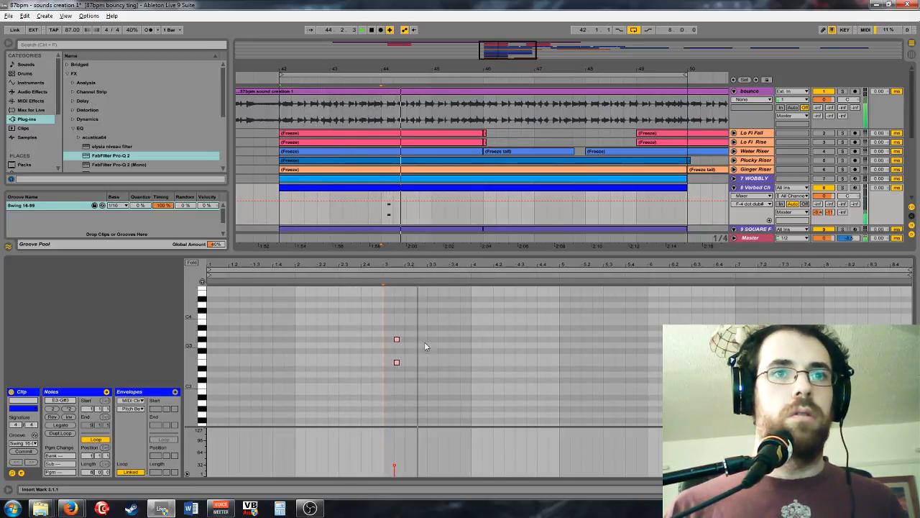
Step: Add an A3 note at 2.4.4 in the Verbed Chord clip and lower its velocity to 1
{"action": "left_click_drag", "start_coordinate": [426, 373], "coordinate": [390, 328]}
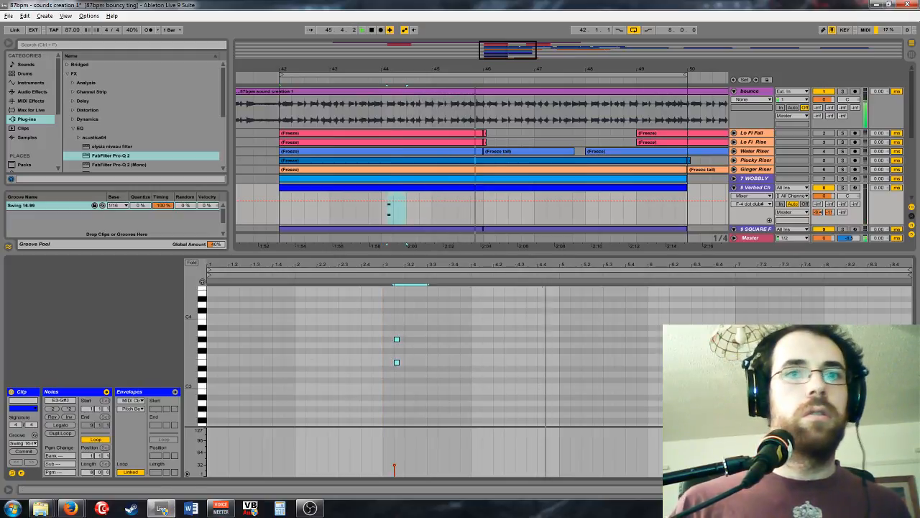
{"action": "key", "text": "plus"}
{"action": "double_click", "coordinate": [426, 334]}
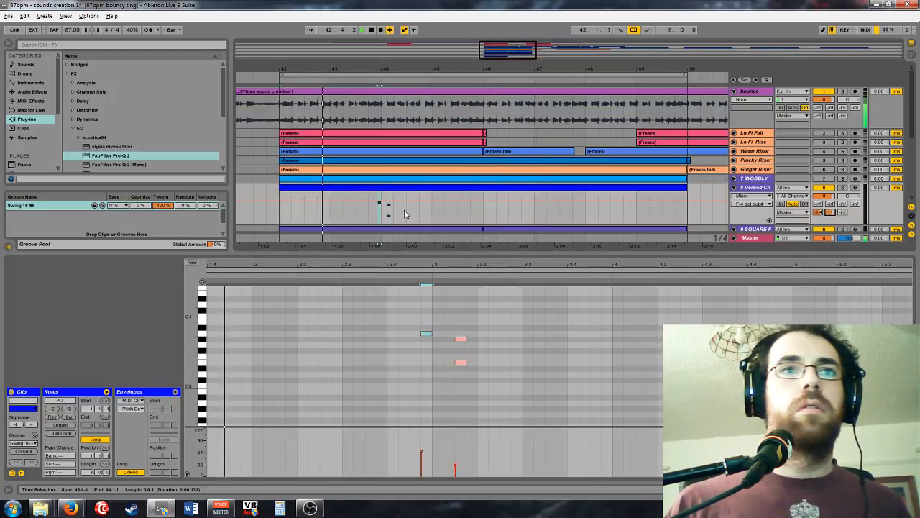
{"action": "left_click_drag", "start_coordinate": [502, 51], "coordinate": [489, 90]}
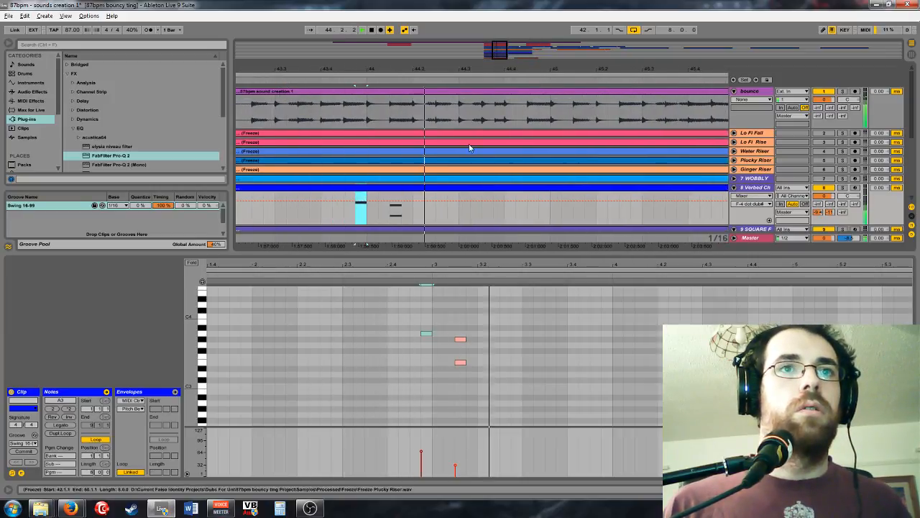
{"action": "left_click", "coordinate": [426, 333]}
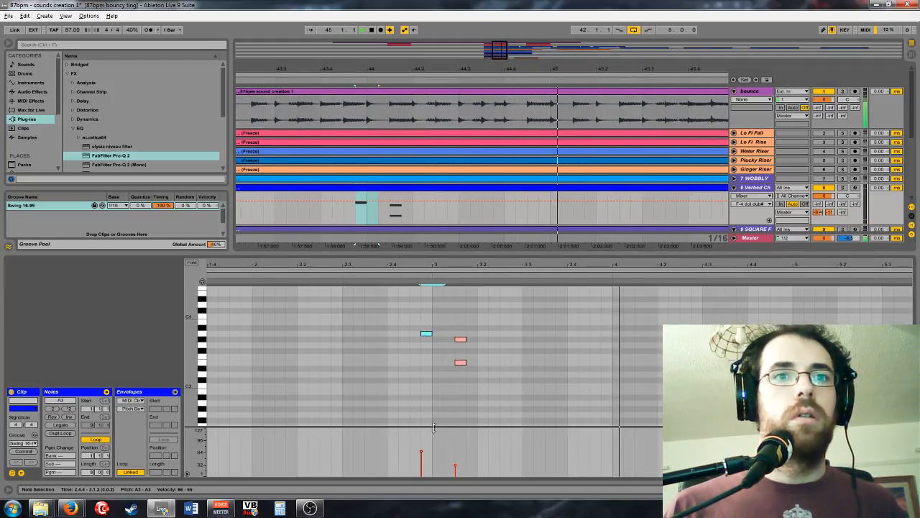
{"action": "left_click_drag", "start_coordinate": [421, 451], "coordinate": [421, 476]}
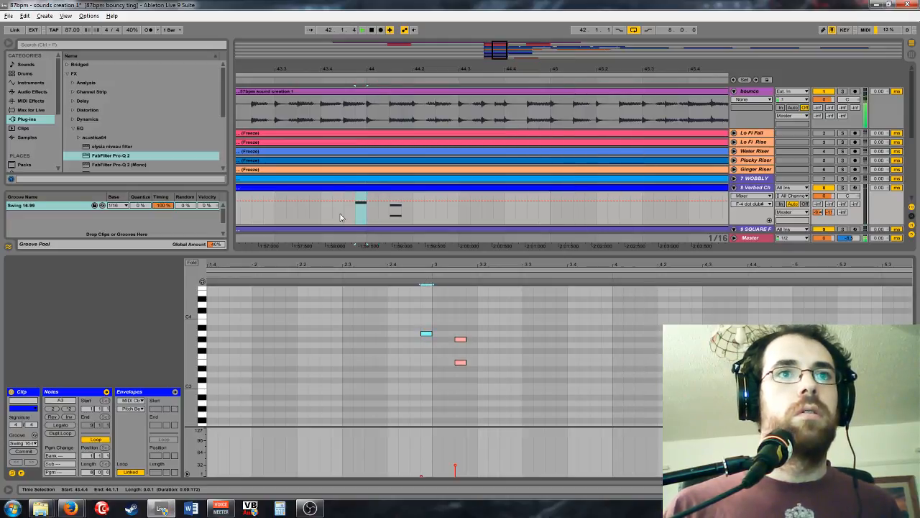
Step: Transpose the A3 note at 2.4.4 up to A4 and add a G#4 note at 3.1.4
{"action": "left_click_drag", "start_coordinate": [439, 352], "coordinate": [422, 323]}
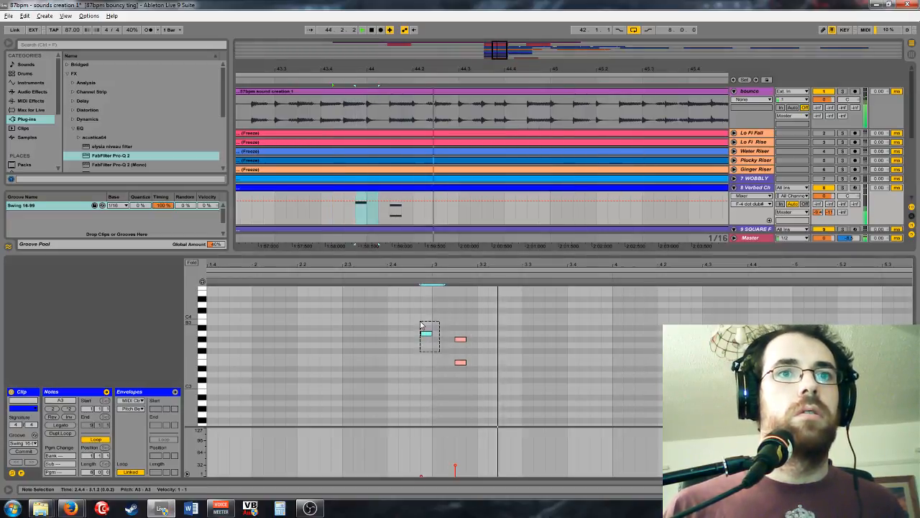
{"action": "key", "text": "Up"}
{"action": "key", "text": "Up"}
{"action": "key", "text": "Up"}
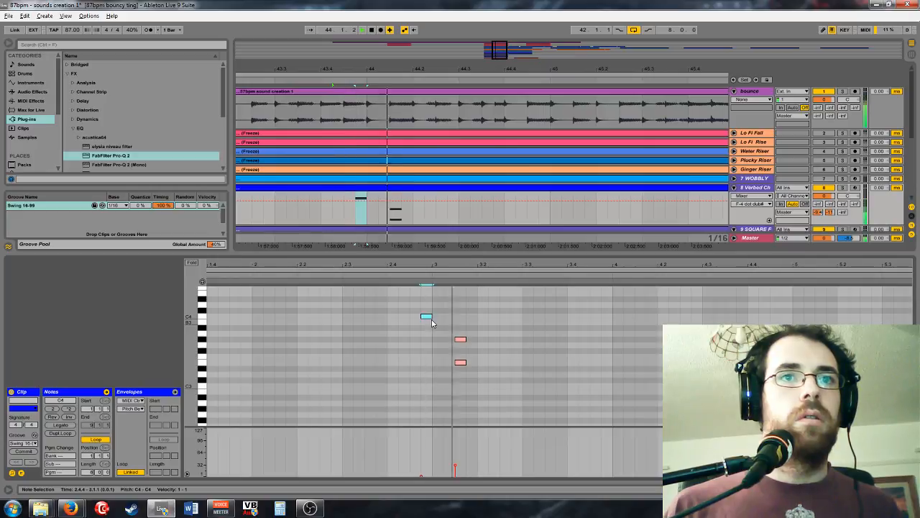
{"action": "key", "text": "Up"}
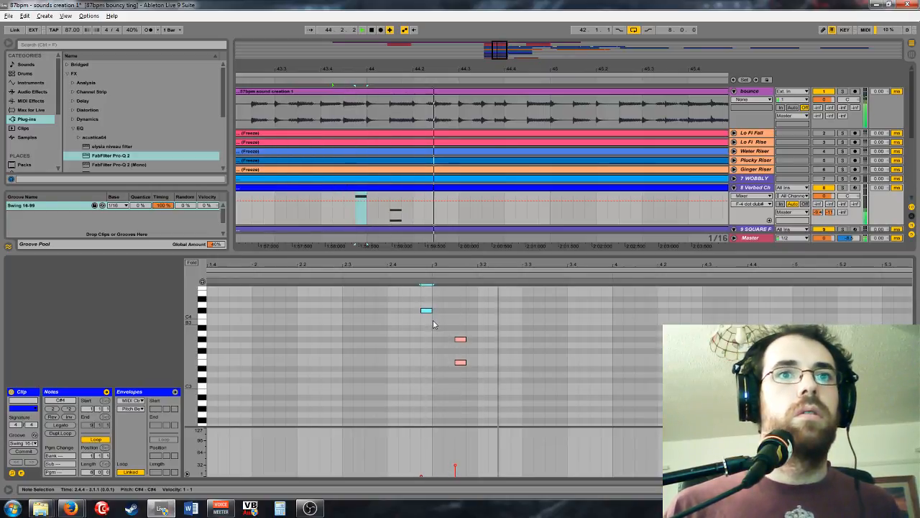
{"action": "key", "text": "Up"}
{"action": "key", "text": "Up"}
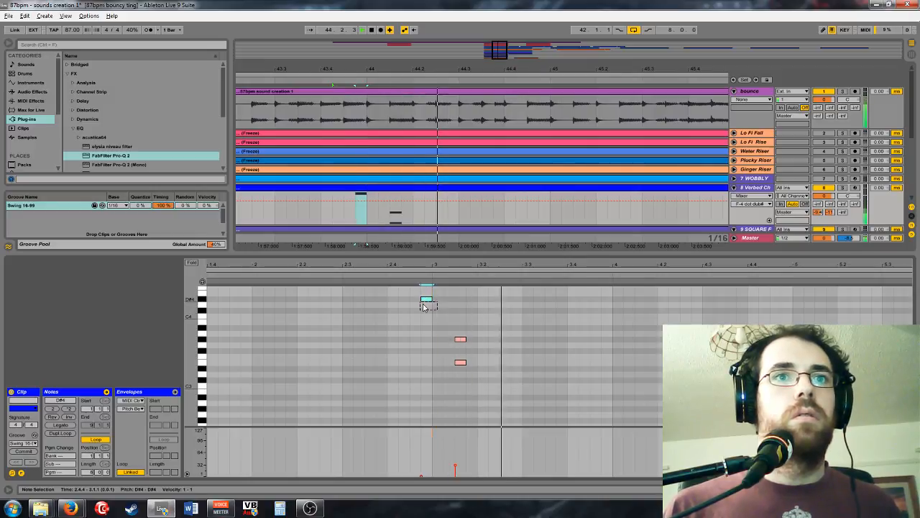
{"action": "scroll", "coordinate": [458, 351], "scroll_direction": "up", "scroll_amount": 3}
{"action": "key", "text": "Up"}
{"action": "key", "text": "Up"}
{"action": "key", "text": "Up"}
{"action": "key", "text": "Up"}
{"action": "key", "text": "Up"}
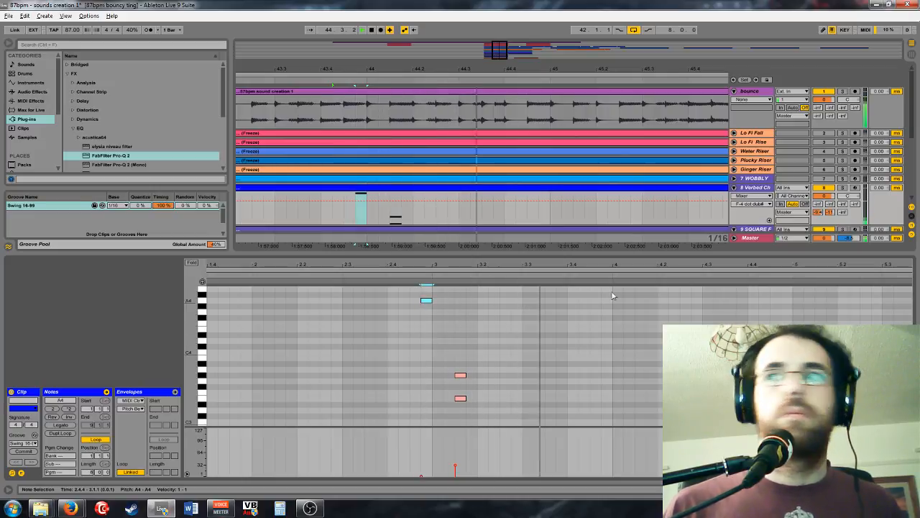
{"action": "left_click", "coordinate": [471, 306]}
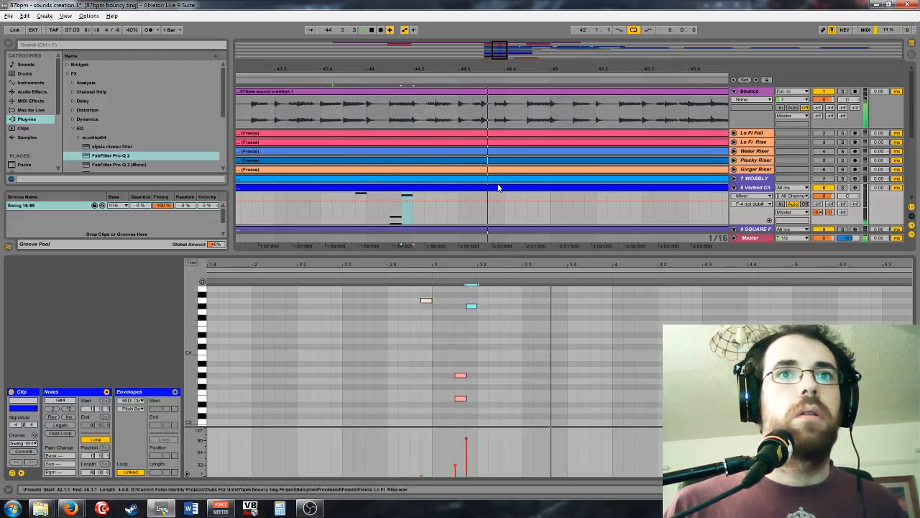
Step: Unfold the WOBBLY track to show its clip and Macro 1 automation across bars 42 to 50
{"action": "left_click_drag", "start_coordinate": [492, 52], "coordinate": [497, 90]}
{"action": "scroll", "coordinate": [663, 150], "scroll_direction": "down", "scroll_amount": 3}
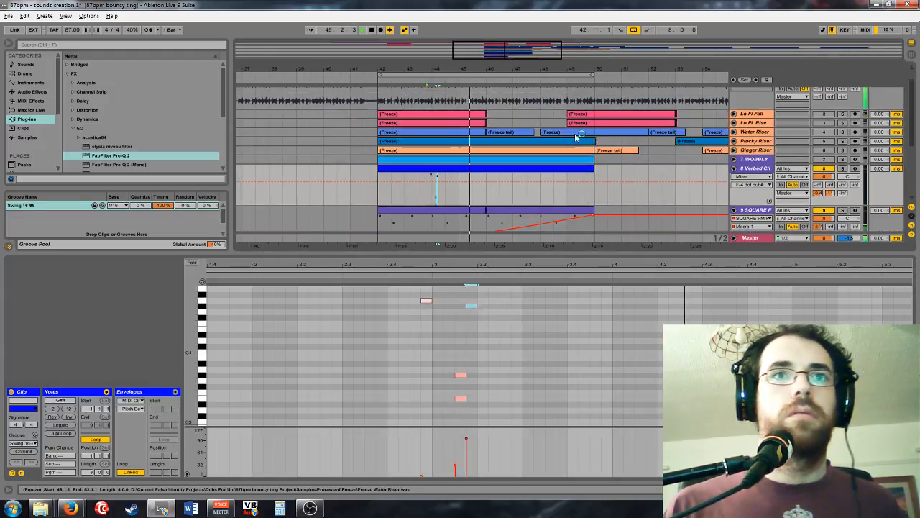
{"action": "scroll", "coordinate": [664, 149], "scroll_direction": "down", "scroll_amount": 4}
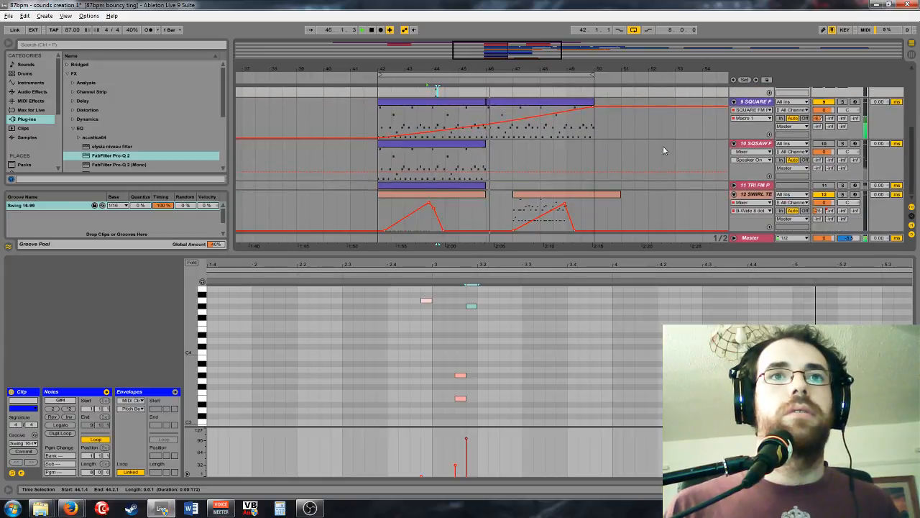
{"action": "scroll", "coordinate": [632, 164], "scroll_direction": "up", "scroll_amount": 4}
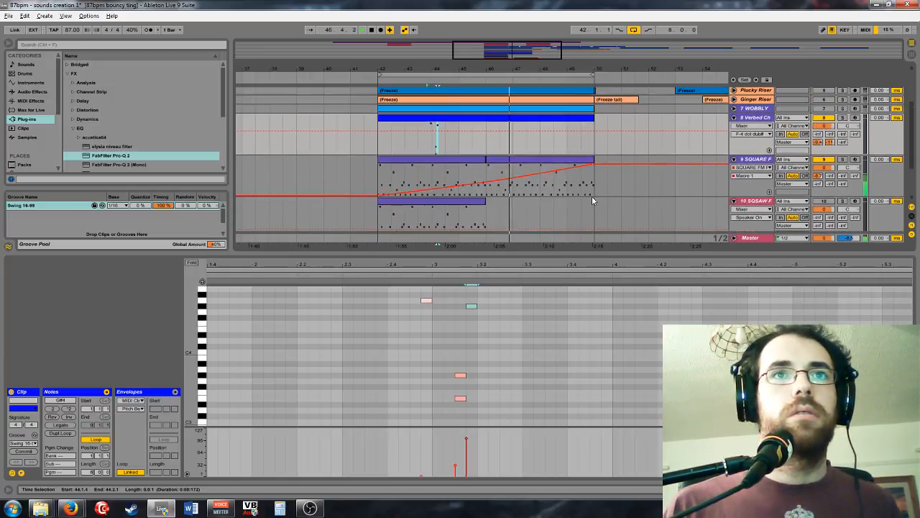
{"action": "left_click", "coordinate": [734, 118]}
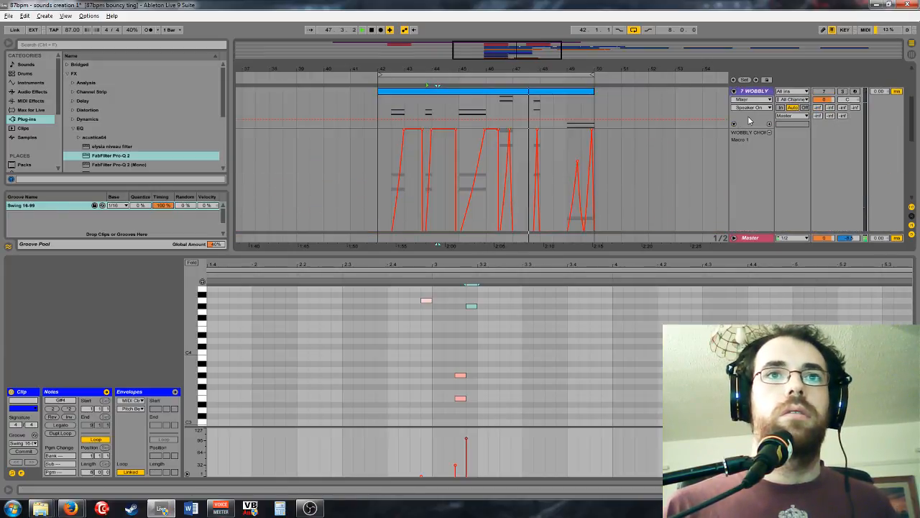
{"action": "scroll", "coordinate": [647, 165], "scroll_direction": "up", "scroll_amount": 2}
{"action": "scroll", "coordinate": [575, 172], "scroll_direction": "down", "scroll_amount": 3}
{"action": "scroll", "coordinate": [493, 206], "scroll_direction": "up", "scroll_amount": 3}
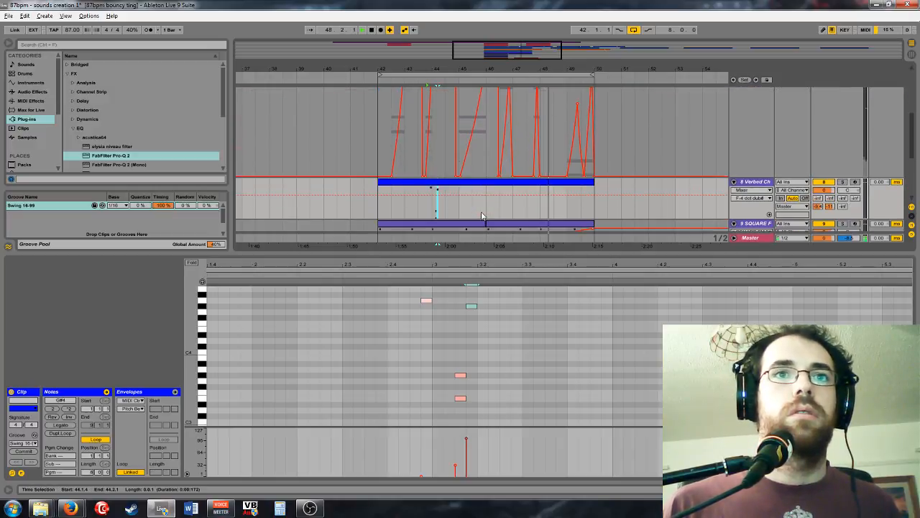
{"action": "scroll", "coordinate": [483, 216], "scroll_direction": "down", "scroll_amount": 2}
{"action": "scroll", "coordinate": [483, 212], "scroll_direction": "up", "scroll_amount": 2}
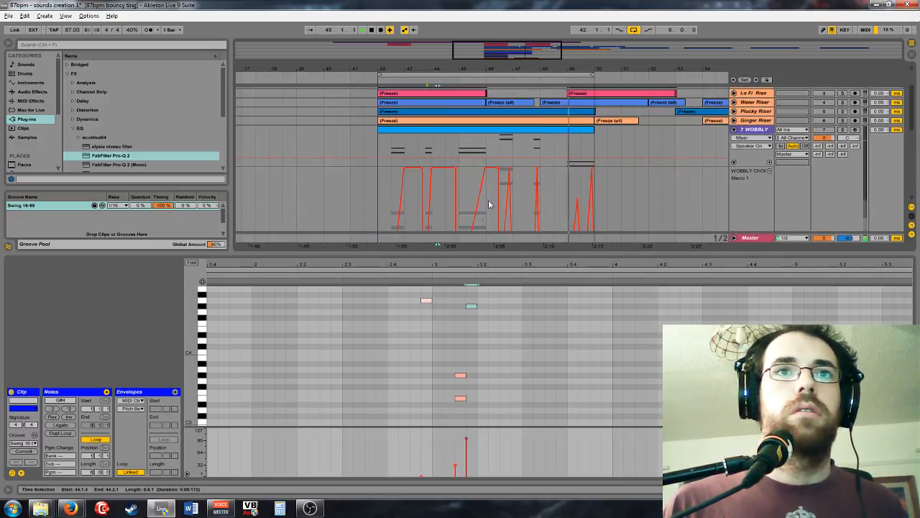
Step: Delete the WOBBLY material in bars 42–45 and 47–49, keep only bar 46, and activate the track
{"action": "left_click", "coordinate": [467, 151]}
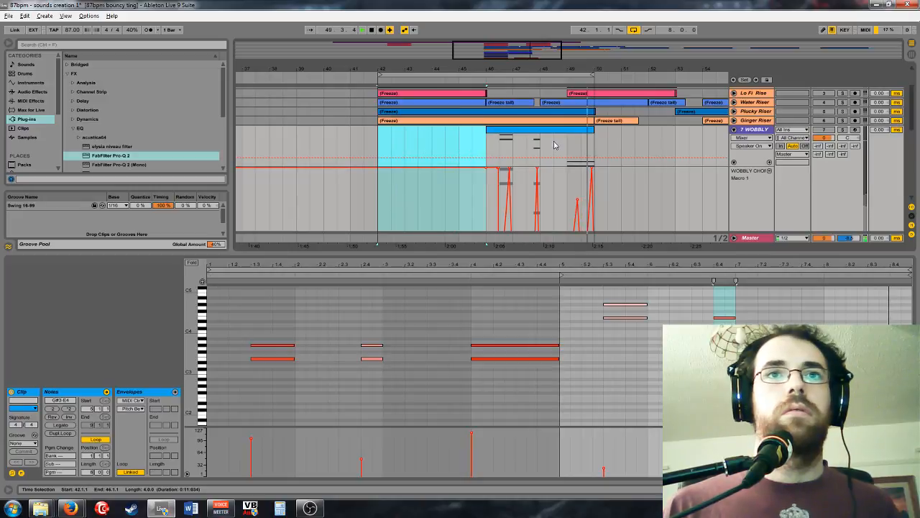
{"action": "key", "text": "Delete"}
{"action": "left_click", "coordinate": [529, 142]}
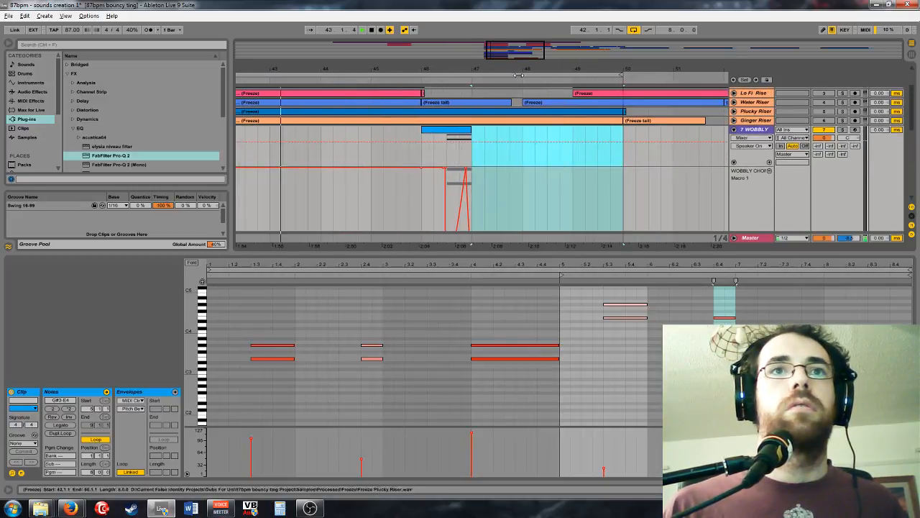
Step: Transpose the remaining WOBBLY chord in bar 46 down one octave to E3 and G#3
{"action": "key", "text": "z"}
{"action": "left_click_drag", "start_coordinate": [617, 360], "coordinate": [591, 291]}
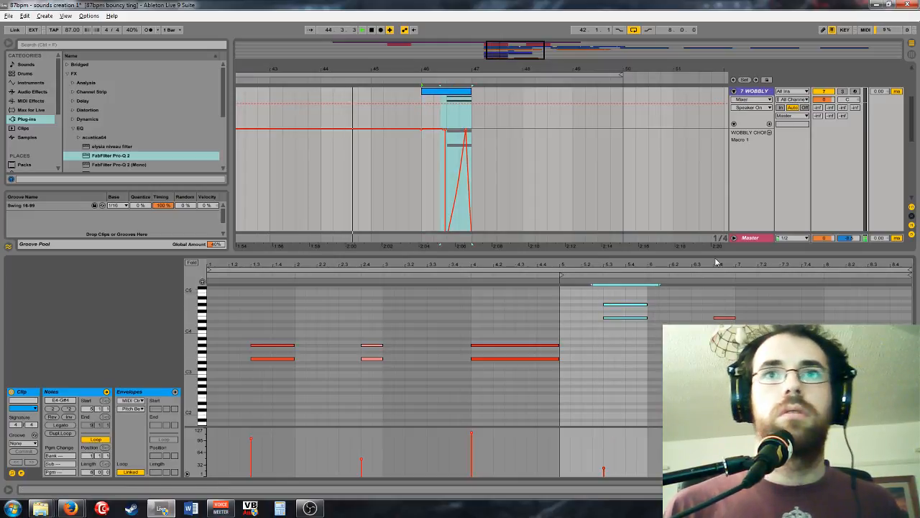
{"action": "left_click_drag", "start_coordinate": [513, 60], "coordinate": [530, 142]}
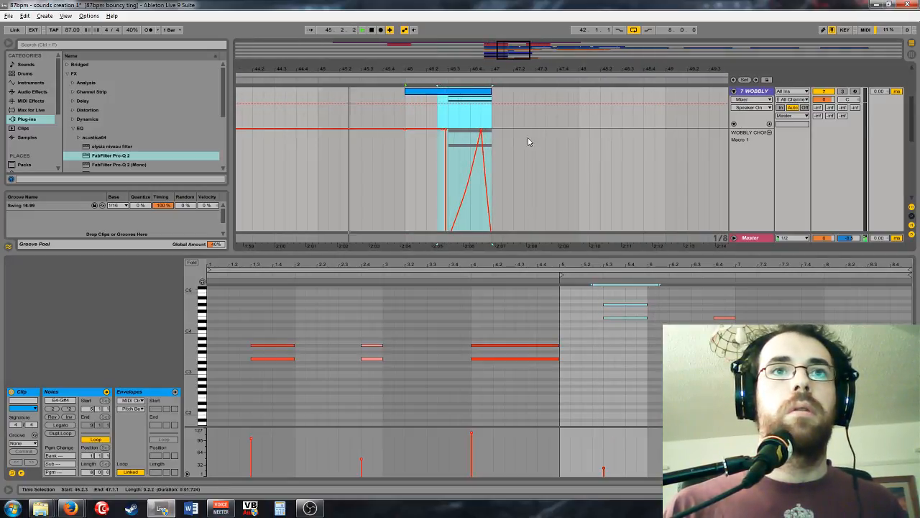
{"action": "left_click_drag", "start_coordinate": [644, 363], "coordinate": [590, 297]}
{"action": "key", "text": "shift+Down"}
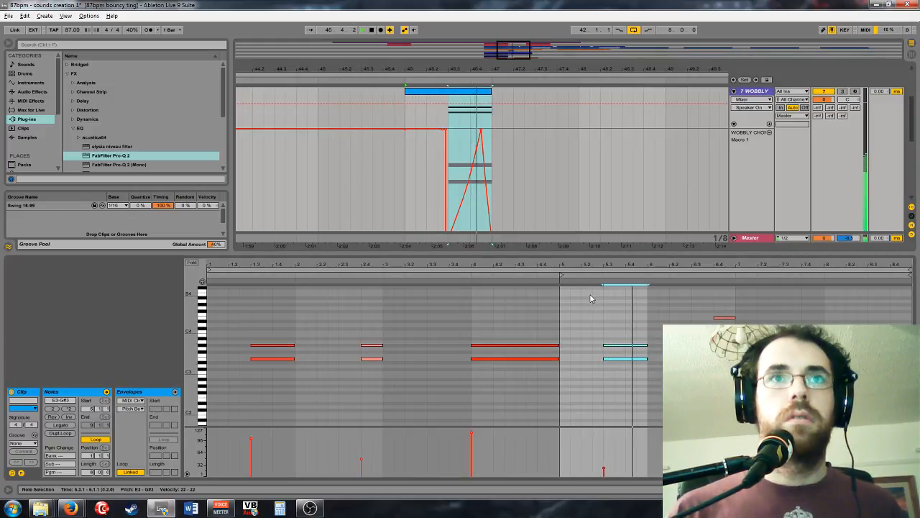
Step: Reshape WOBBLY's Macro 1 automation in bar 46 into a curve that rises slowly from 46.3 to a late peak after 46.4
{"action": "left_click_drag", "start_coordinate": [422, 68], "coordinate": [422, 97]}
{"action": "left_click", "coordinate": [488, 152]}
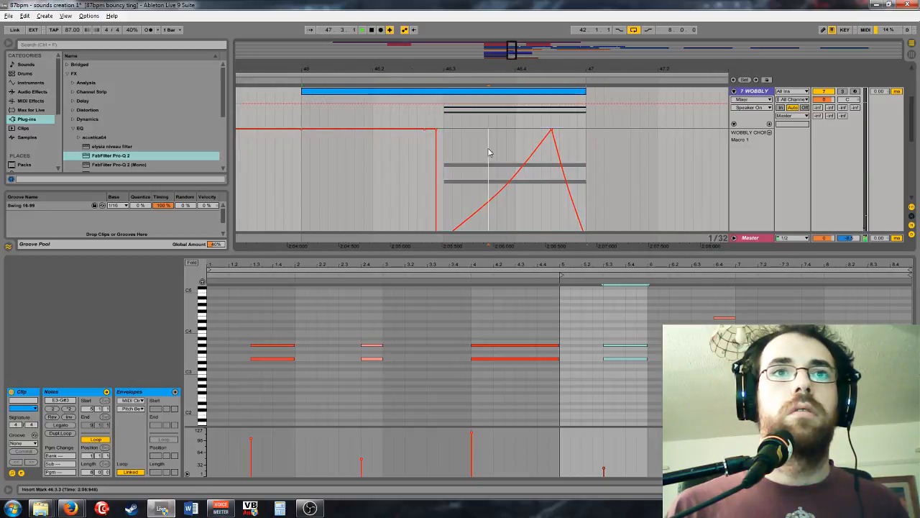
{"action": "scroll", "coordinate": [537, 189], "scroll_direction": "down", "scroll_amount": 1}
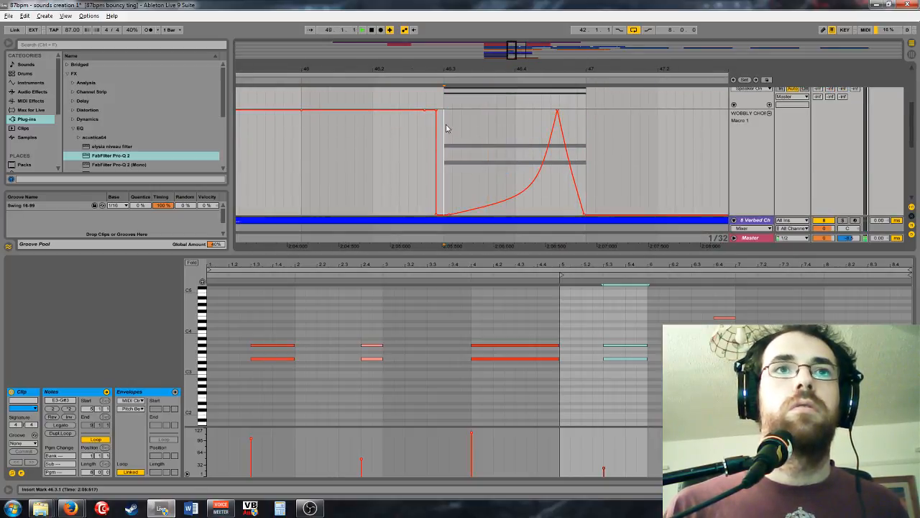
Step: Automate the WOBBLY track's C-dub 8 dot send to rise from 46.4 and fall back just after bar 47
{"action": "key", "text": "space"}
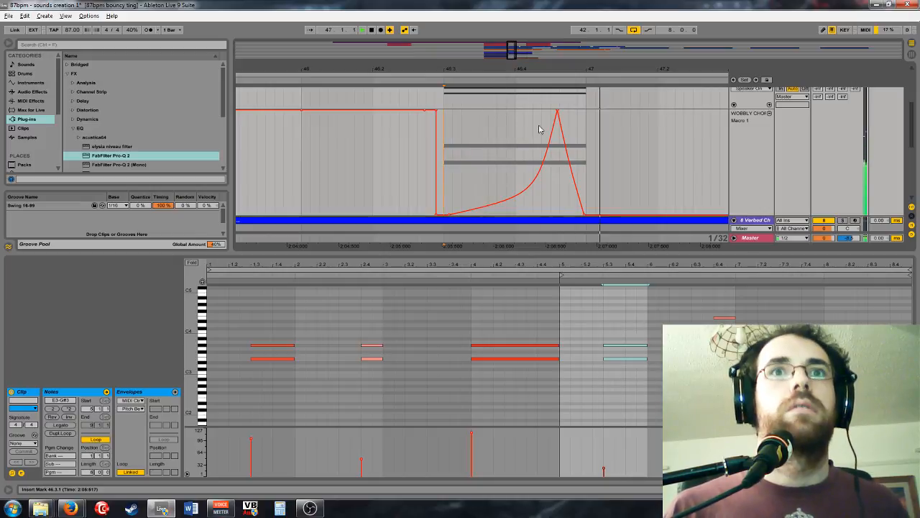
{"action": "scroll", "coordinate": [792, 115], "scroll_direction": "up", "scroll_amount": 2}
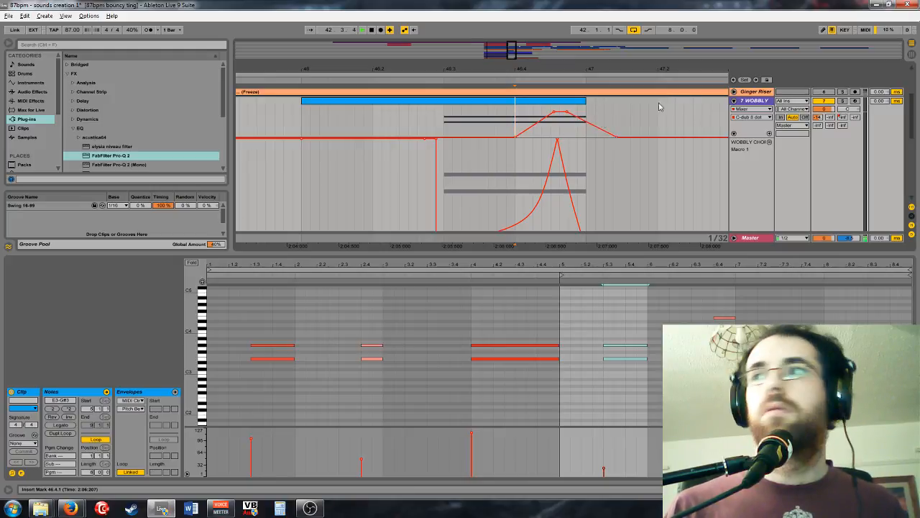
{"action": "scroll", "coordinate": [680, 167], "scroll_direction": "down", "scroll_amount": 1}
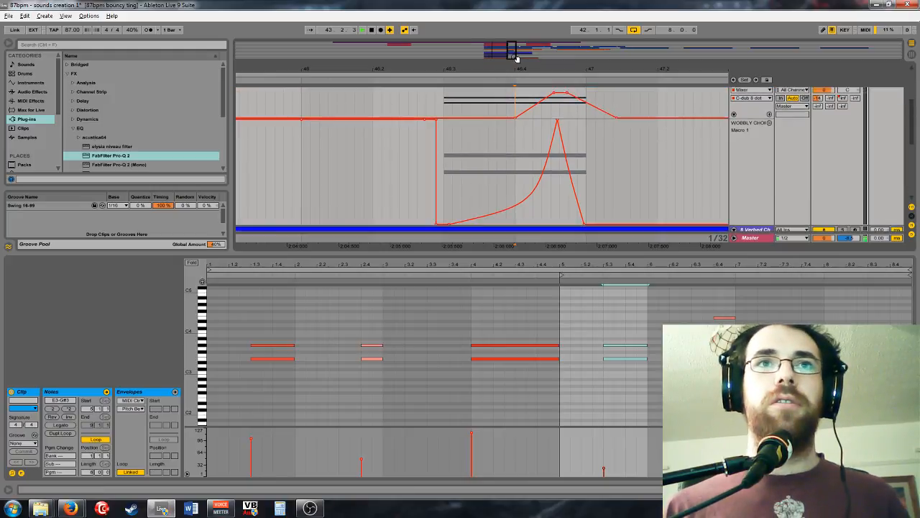
{"action": "left_click_drag", "start_coordinate": [516, 58], "coordinate": [596, 194]}
{"action": "scroll", "coordinate": [596, 126], "scroll_direction": "down", "scroll_amount": 3}
{"action": "scroll", "coordinate": [604, 208], "scroll_direction": "down", "scroll_amount": 2}
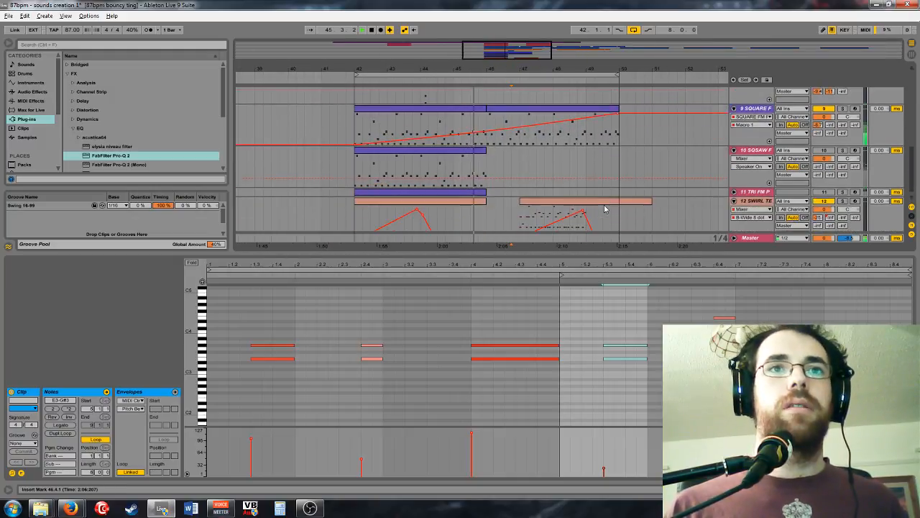
{"action": "scroll", "coordinate": [600, 206], "scroll_direction": "down", "scroll_amount": 1}
{"action": "scroll", "coordinate": [601, 197], "scroll_direction": "down", "scroll_amount": 2}
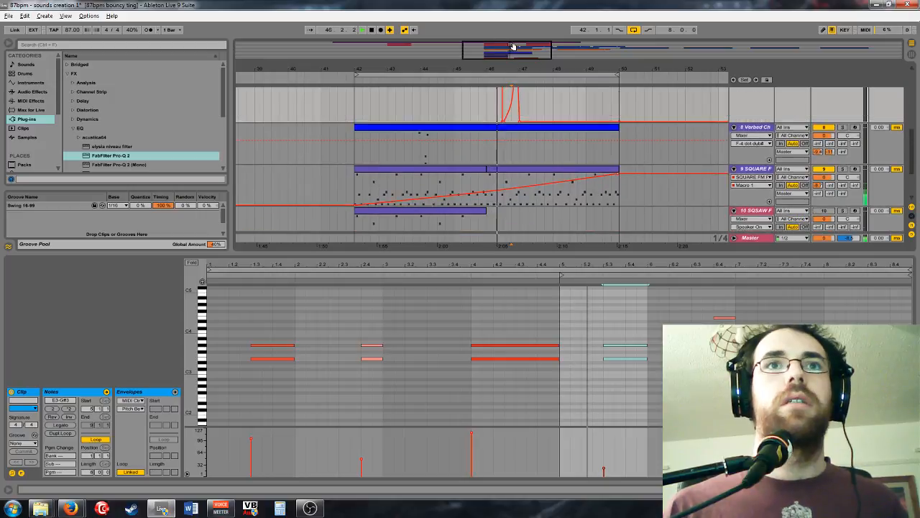
Step: Review WOBBLY's automation around bar 46 and inspect the oscillator, filter and envelope settings of its Serum synth
{"action": "scroll", "coordinate": [575, 173], "scroll_direction": "down", "scroll_amount": 3, "text": "ctrl"}
{"action": "scroll", "coordinate": [562, 161], "scroll_direction": "up", "scroll_amount": 2}
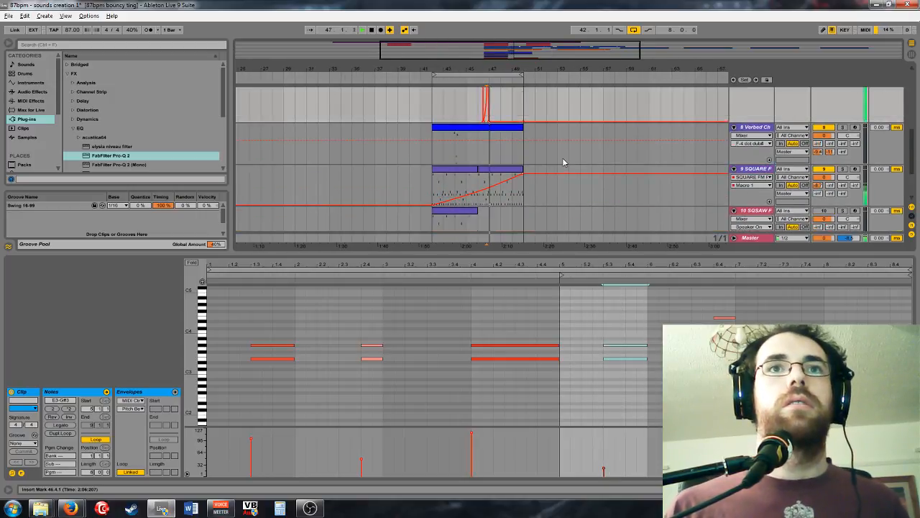
{"action": "scroll", "coordinate": [562, 161], "scroll_direction": "down", "scroll_amount": 2}
{"action": "scroll", "coordinate": [563, 161], "scroll_direction": "up", "scroll_amount": 2}
{"action": "scroll", "coordinate": [563, 161], "scroll_direction": "up", "scroll_amount": 3}
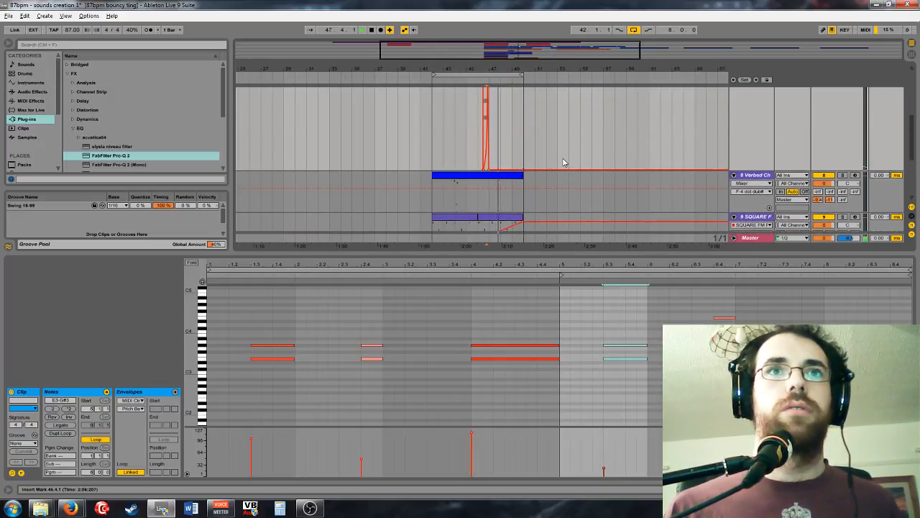
{"action": "left_click", "coordinate": [483, 106]}
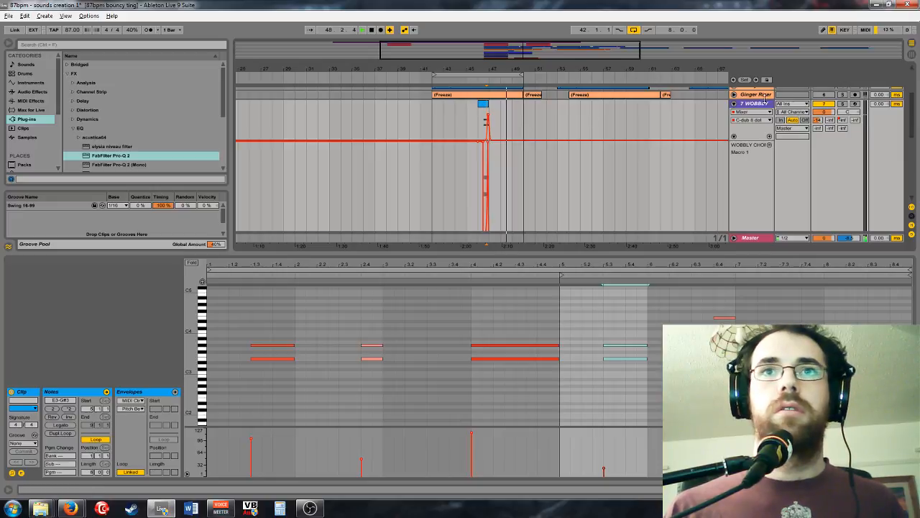
{"action": "left_click_drag", "start_coordinate": [576, 57], "coordinate": [536, 69]}
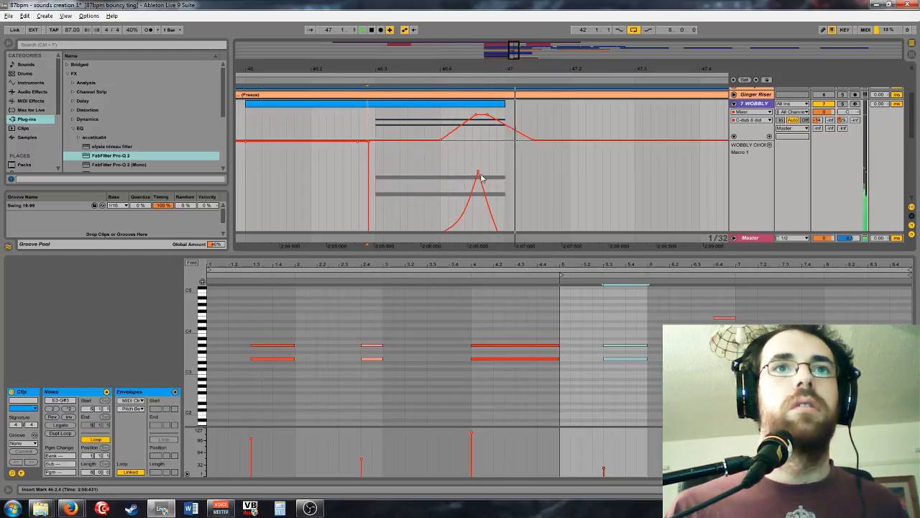
{"action": "left_click", "coordinate": [764, 107]}
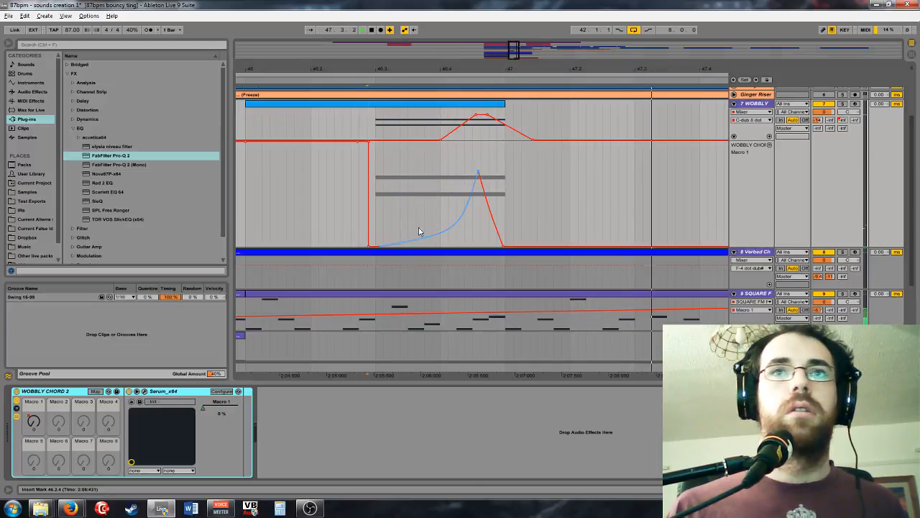
{"action": "left_click", "coordinate": [143, 391]}
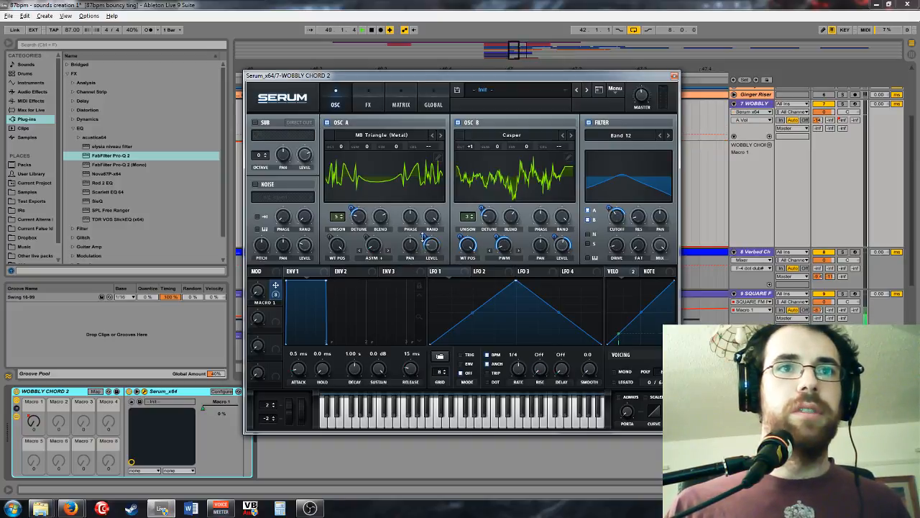
{"action": "left_click", "coordinate": [674, 76]}
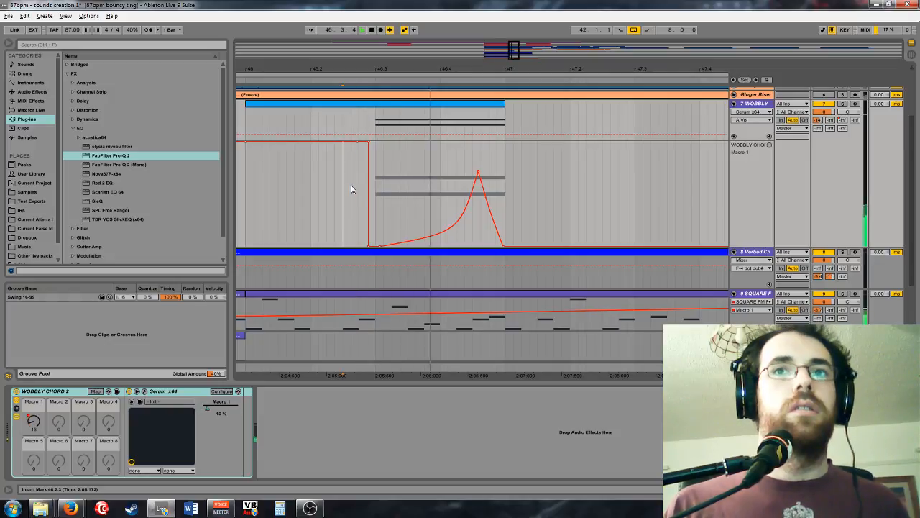
Step: Insert an empty one-bar MIDI clip in bar 49 of the WOBBLY track and open it for note editing
{"action": "left_click_drag", "start_coordinate": [514, 60], "coordinate": [402, 209]}
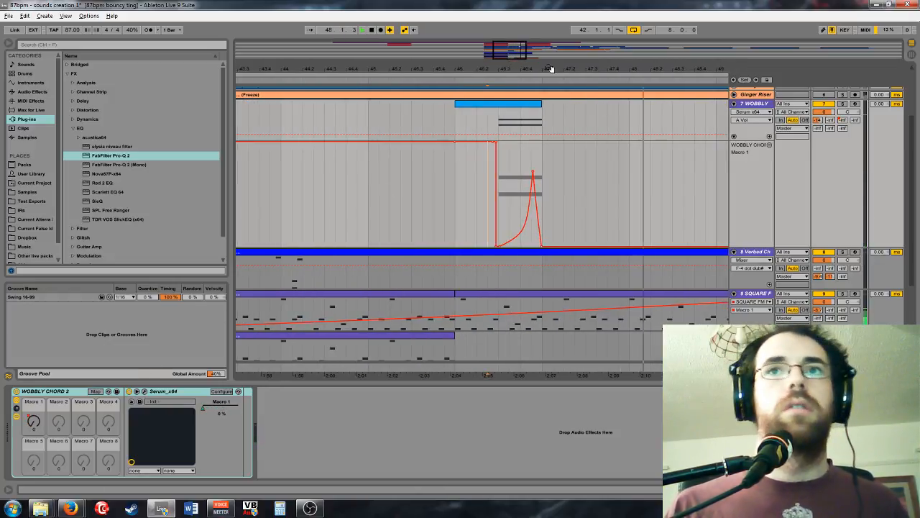
{"action": "left_click_drag", "start_coordinate": [525, 46], "coordinate": [582, 108]}
{"action": "scroll", "coordinate": [605, 126], "scroll_direction": "down", "scroll_amount": 1}
{"action": "scroll", "coordinate": [640, 180], "scroll_direction": "down", "scroll_amount": 1}
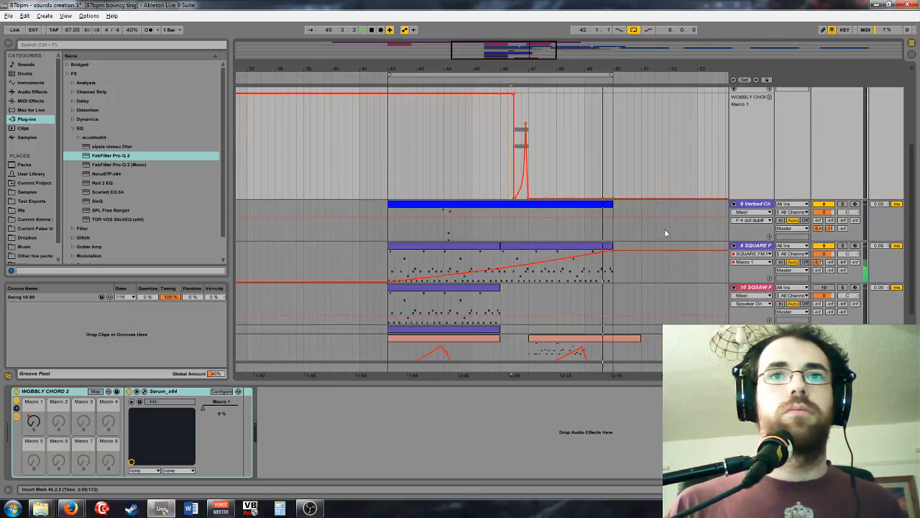
{"action": "scroll", "coordinate": [672, 233], "scroll_direction": "up", "scroll_amount": 3}
{"action": "scroll", "coordinate": [711, 156], "scroll_direction": "down", "scroll_amount": 5}
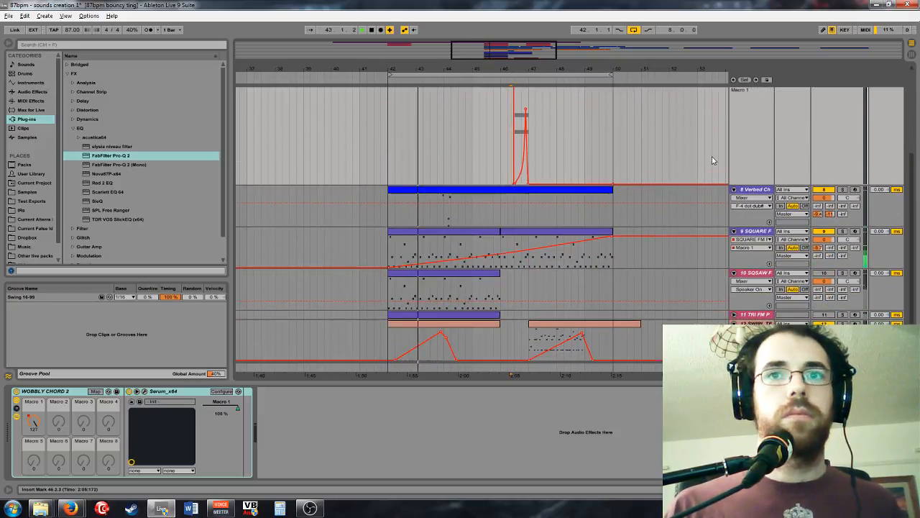
{"action": "scroll", "coordinate": [657, 169], "scroll_direction": "up", "scroll_amount": 4}
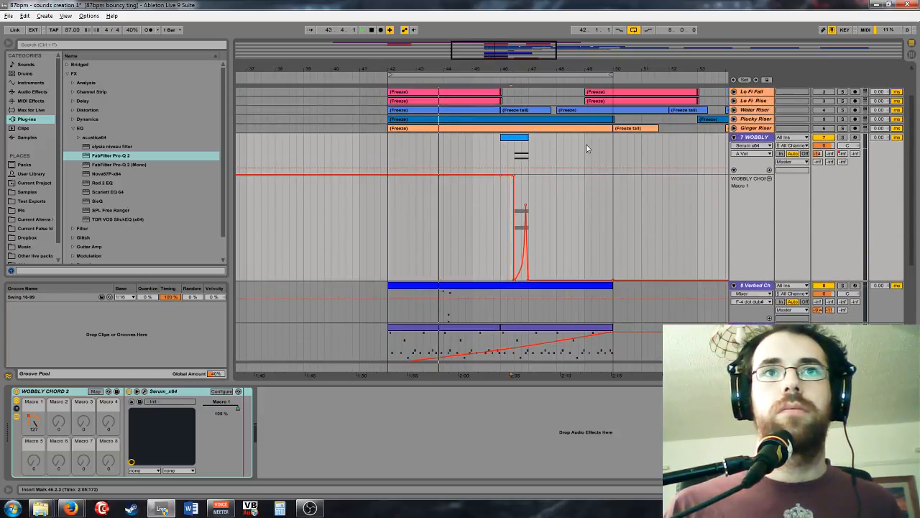
{"action": "left_click_drag", "start_coordinate": [586, 148], "coordinate": [612, 149]}
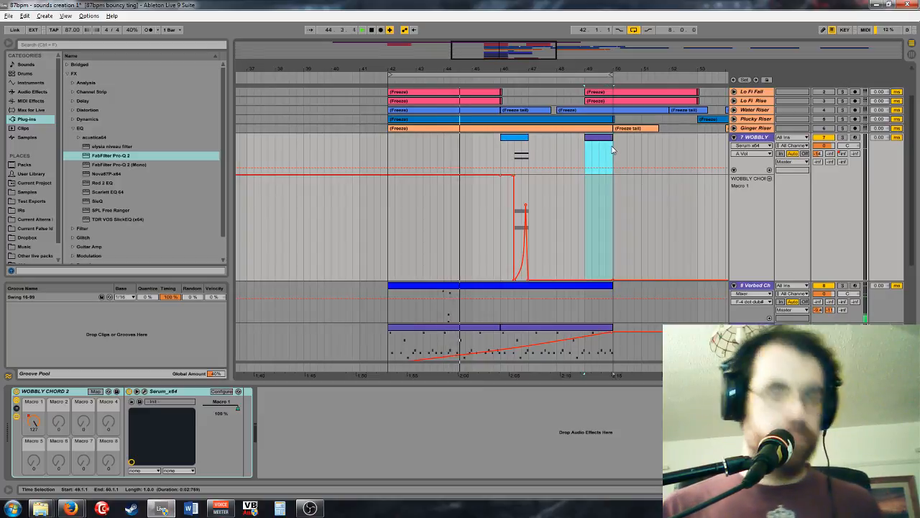
{"action": "double_click", "coordinate": [593, 148]}
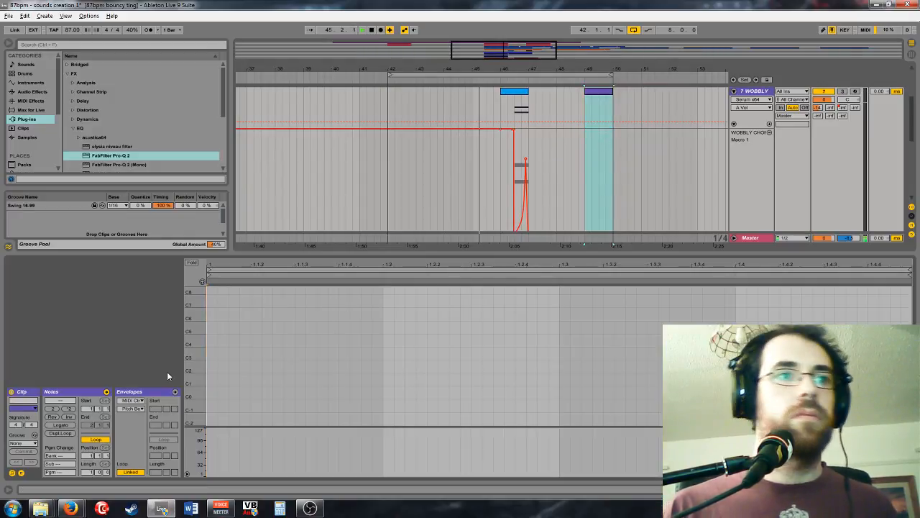
Step: Fill the bar 49 WOBBLY clip with a sustained one-bar E2 note and a matching A2 note above it
{"action": "scroll", "coordinate": [324, 375], "scroll_direction": "down", "scroll_amount": 3}
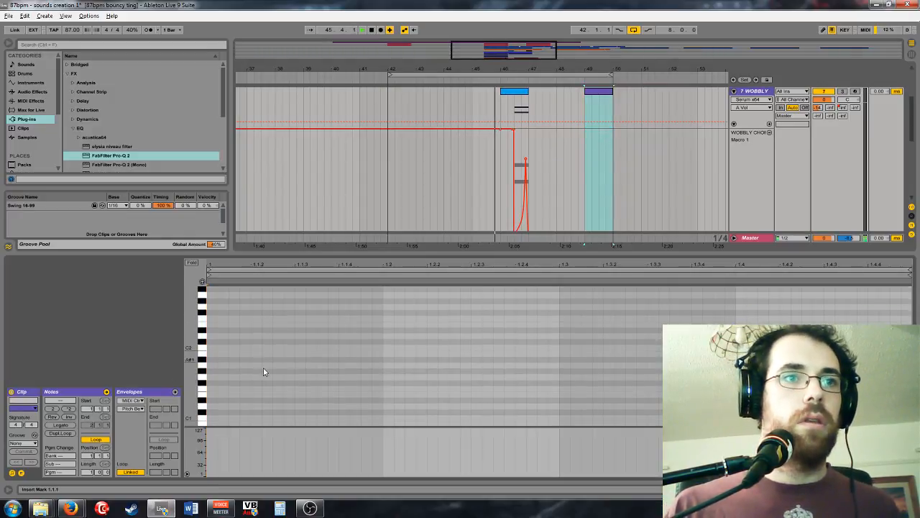
{"action": "double_click", "coordinate": [212, 327]}
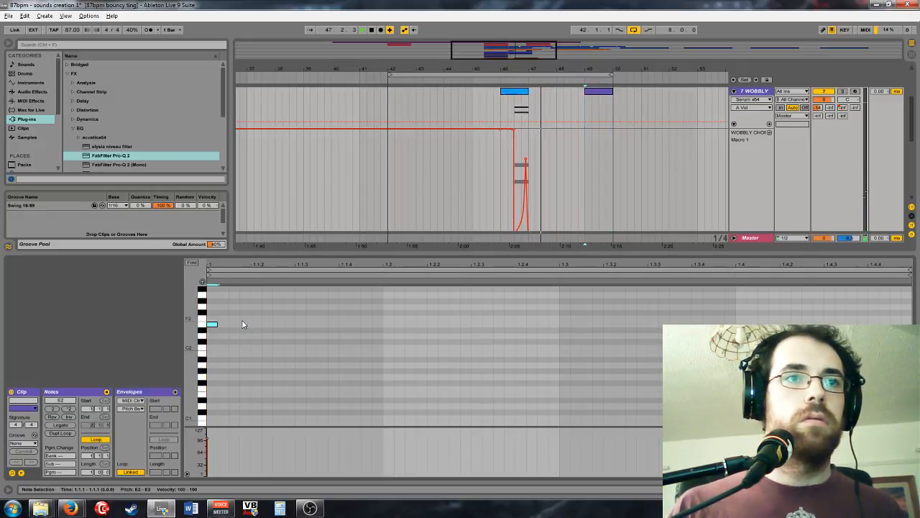
{"action": "left_click_drag", "start_coordinate": [217, 323], "coordinate": [871, 302]}
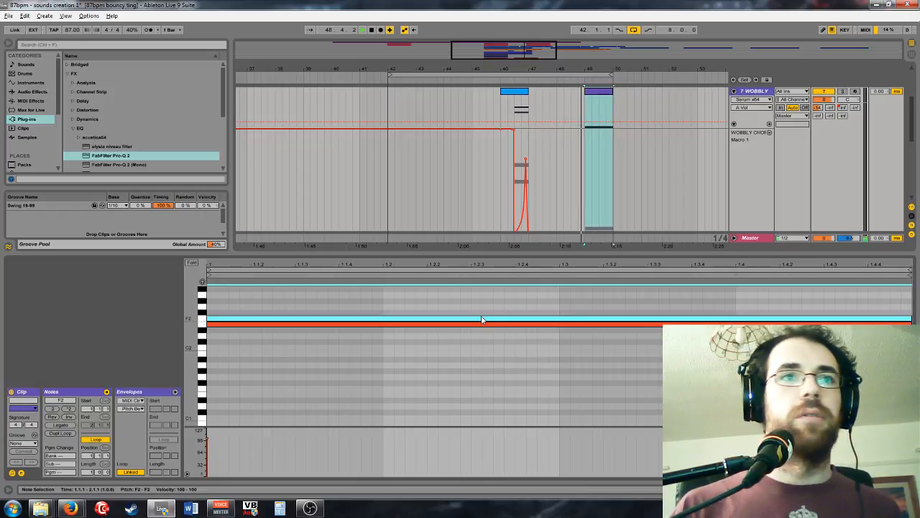
{"action": "key", "text": "Up"}
{"action": "key", "text": "Up"}
{"action": "key", "text": "Up"}
{"action": "key", "text": "Up"}
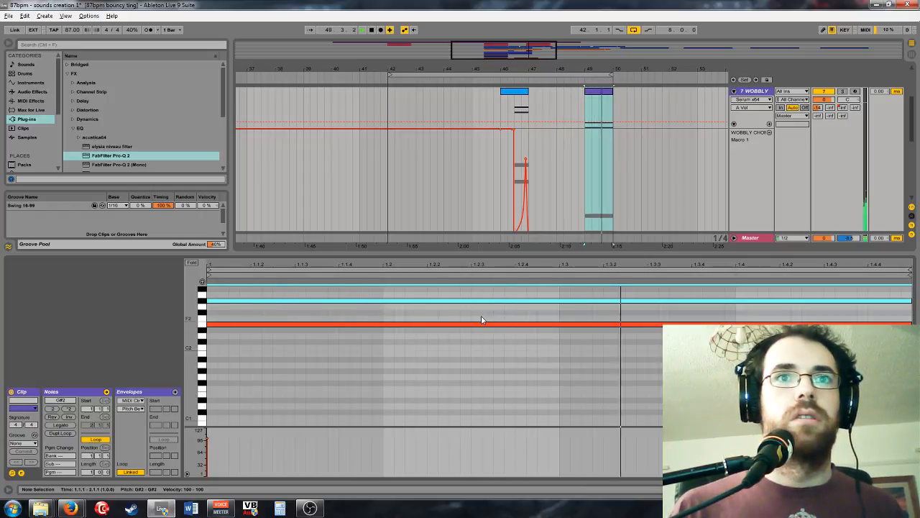
{"action": "scroll", "coordinate": [474, 334], "scroll_direction": "up", "scroll_amount": 2}
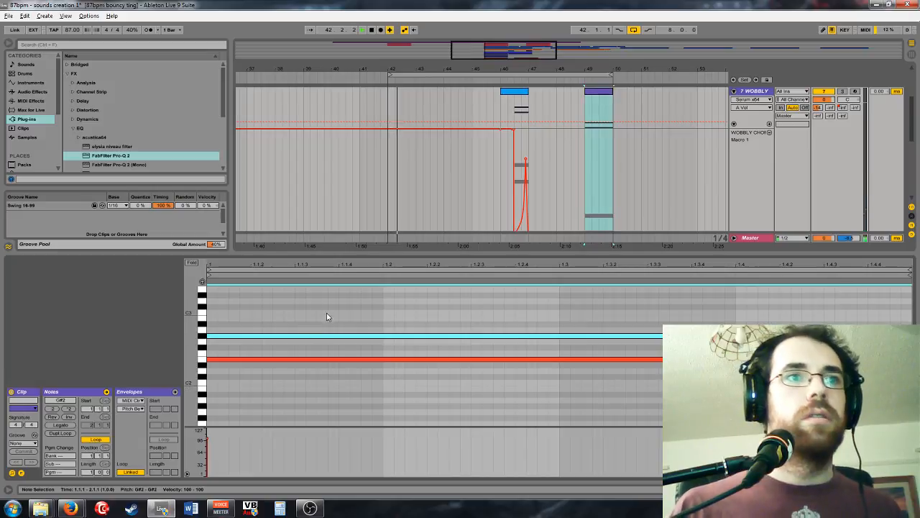
{"action": "key", "text": "Up"}
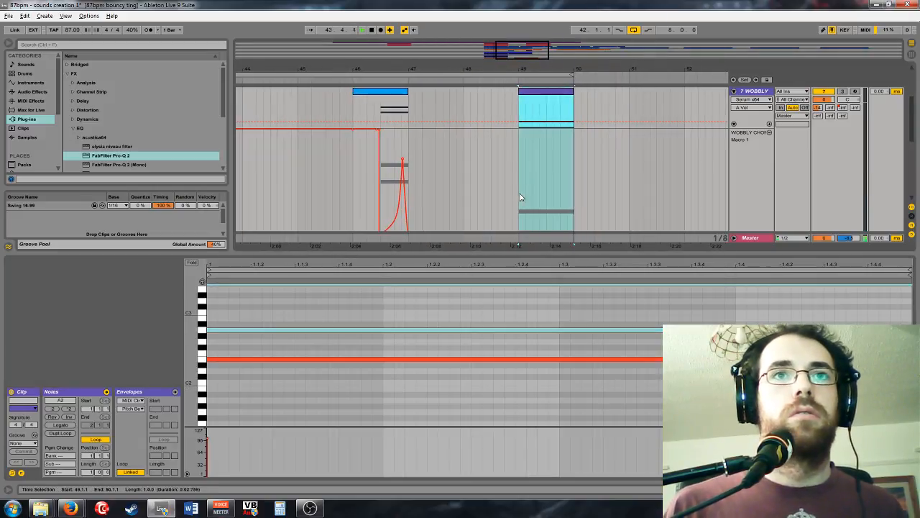
Step: Automate WOBBLY's Macro 1 to curve up from 49.1 to a full-height peak late in bar 49, falling back by bar 50
{"action": "left_click", "coordinate": [520, 197]}
{"action": "key", "text": "plus"}
{"action": "key", "text": "Down"}
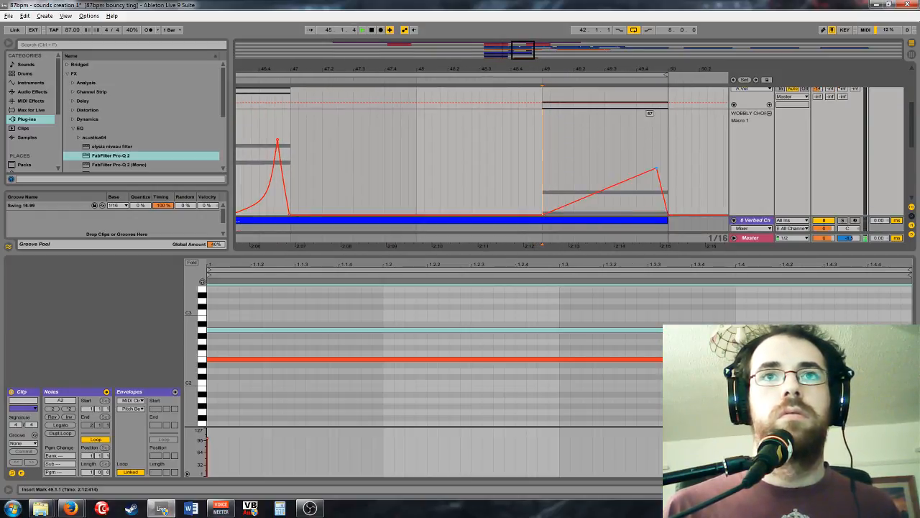
{"action": "left_click_drag", "start_coordinate": [655, 117], "coordinate": [651, 112]}
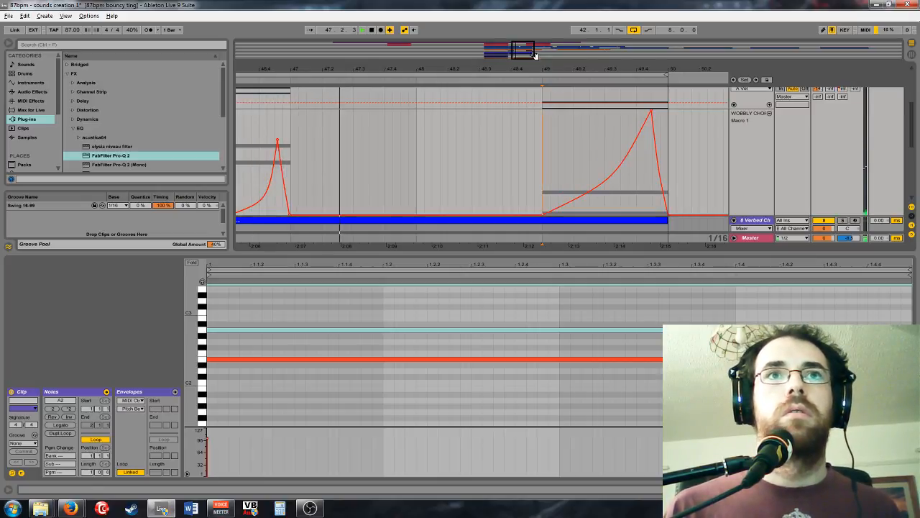
Step: Transpose both sustained WOBBLY notes in bar 49 down one octave to E1 and A1
{"action": "scroll", "coordinate": [643, 175], "scroll_direction": "up", "scroll_amount": 2}
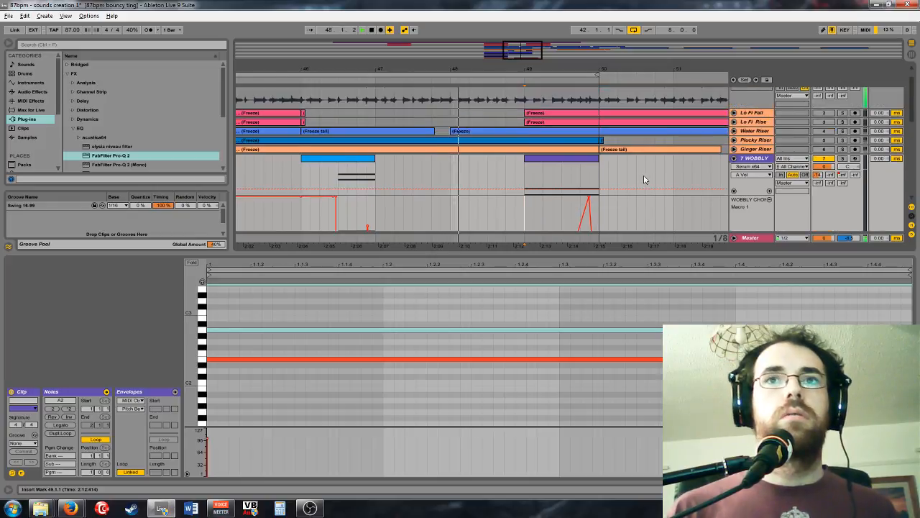
{"action": "scroll", "coordinate": [644, 179], "scroll_direction": "down", "scroll_amount": 2}
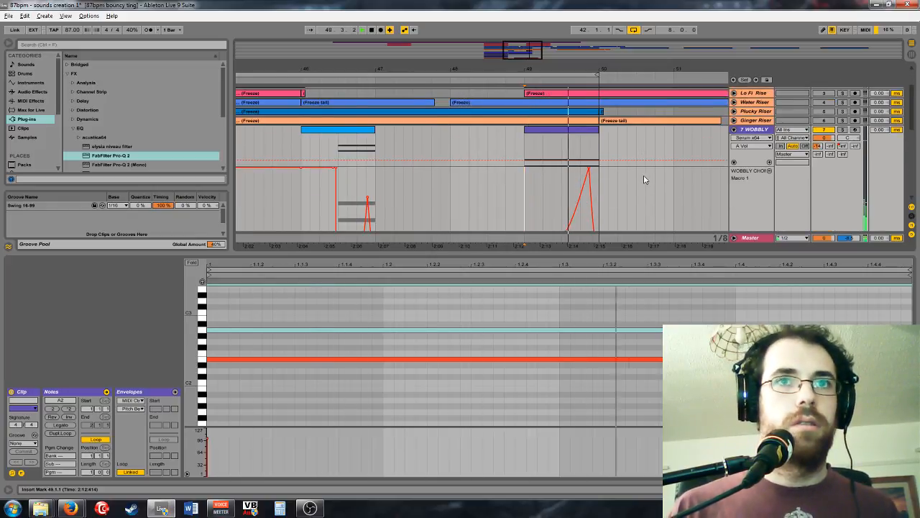
{"action": "scroll", "coordinate": [593, 141], "scroll_direction": "down", "scroll_amount": 1}
{"action": "left_click", "coordinate": [593, 142]}
{"action": "left_click_drag", "start_coordinate": [257, 309], "coordinate": [292, 339]}
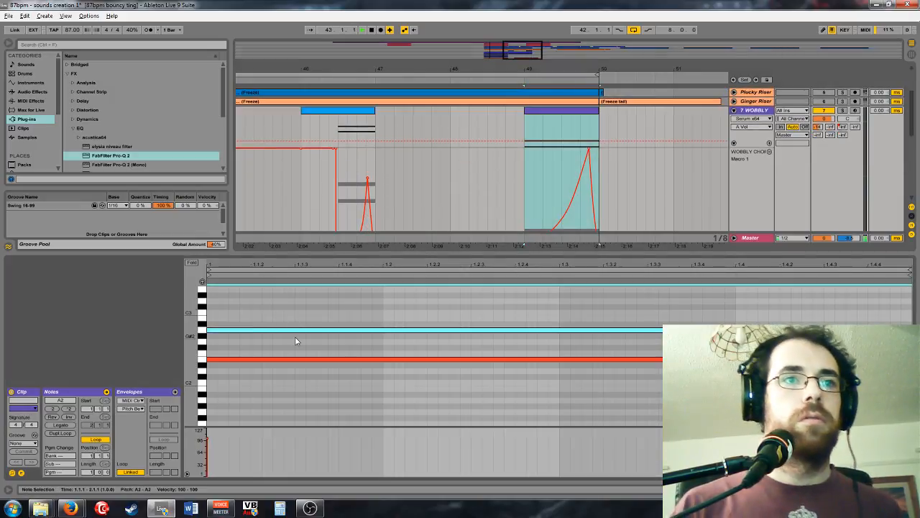
{"action": "key", "text": "shift+Down"}
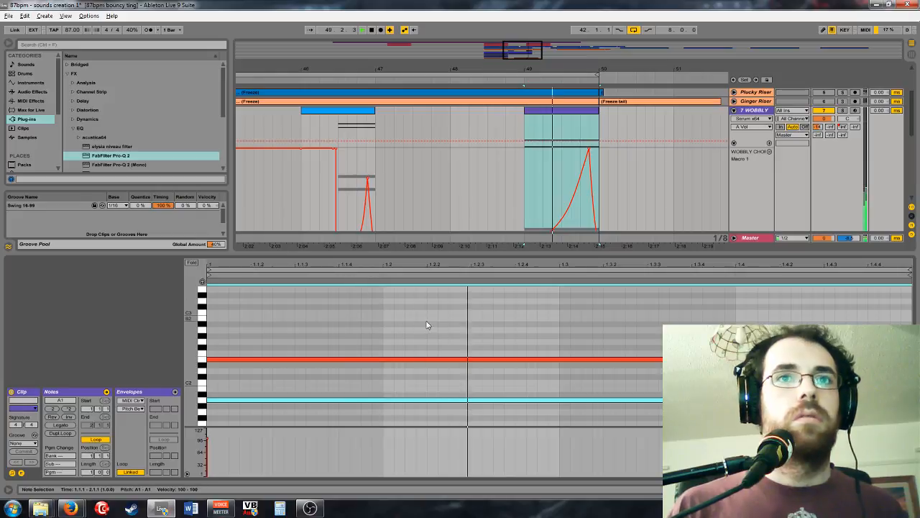
{"action": "key", "text": "Down"}
{"action": "key", "text": "Down"}
{"action": "key", "text": "Down"}
{"action": "key", "text": "Down"}
{"action": "key", "text": "Down"}
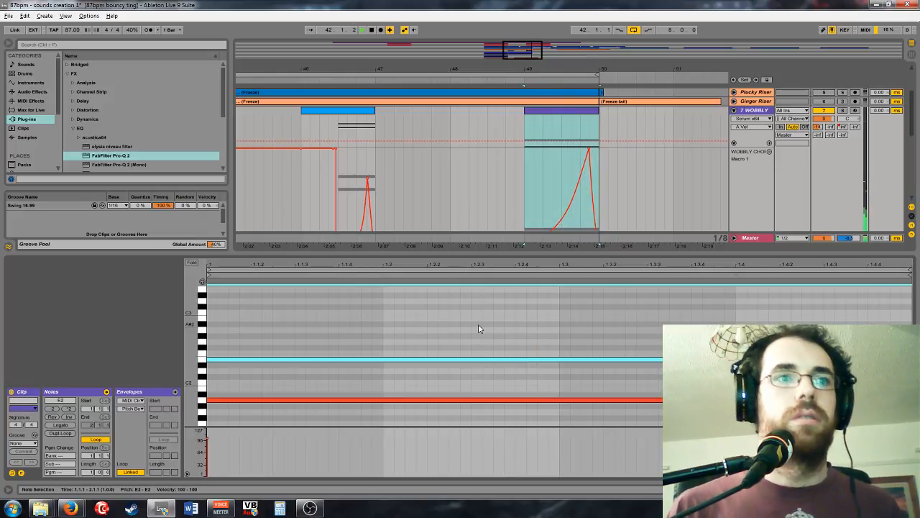
{"action": "key", "text": "ctrl+a"}
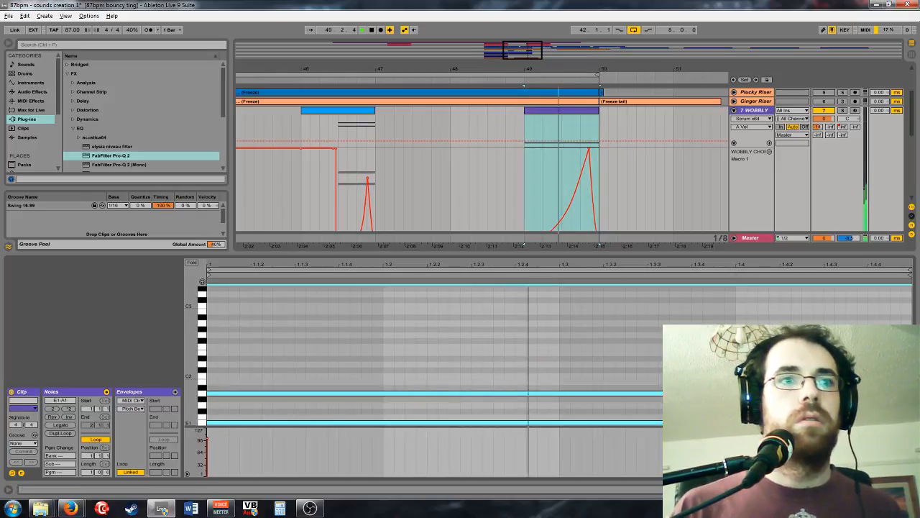
Step: Lower the velocity of the E1 and A1 notes in the bar 49 WOBBLY clip to below half
{"action": "left_click_drag", "start_coordinate": [209, 440], "coordinate": [209, 442]}
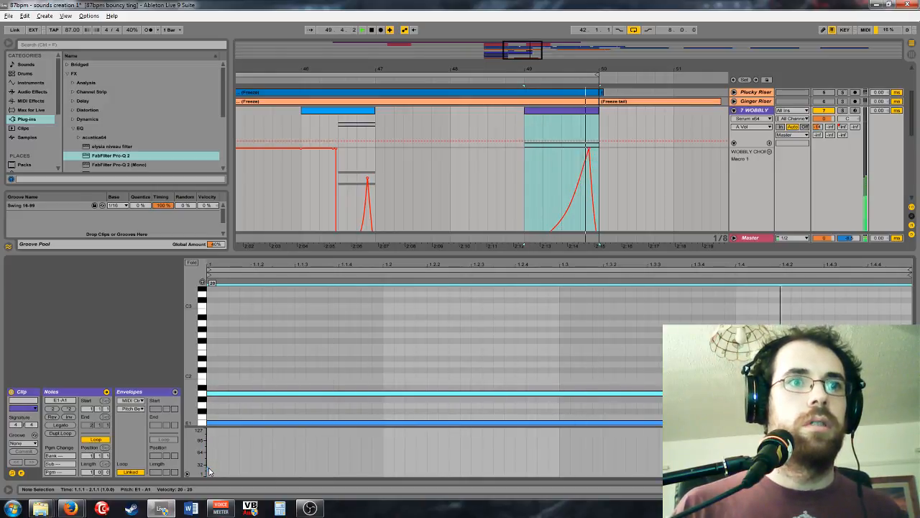
{"action": "left_click_drag", "start_coordinate": [209, 471], "coordinate": [208, 432]}
{"action": "key", "text": "space"}
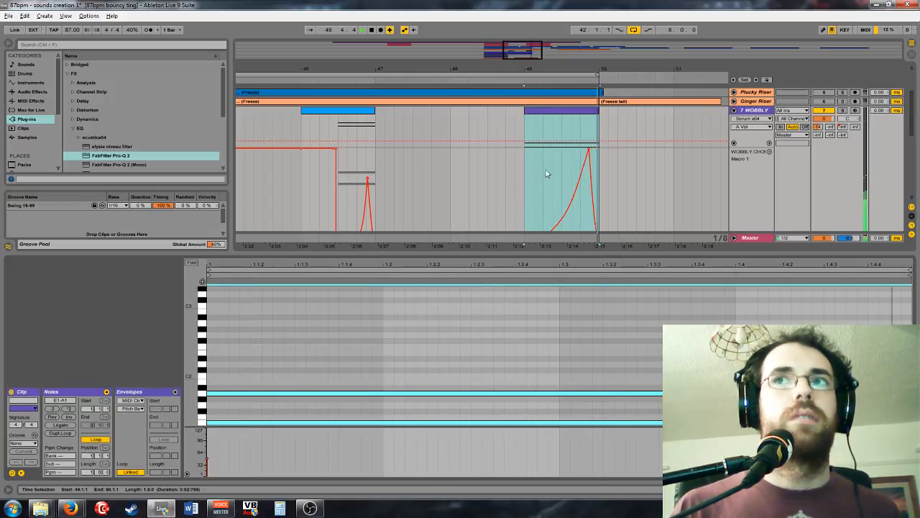
{"action": "key", "text": "space"}
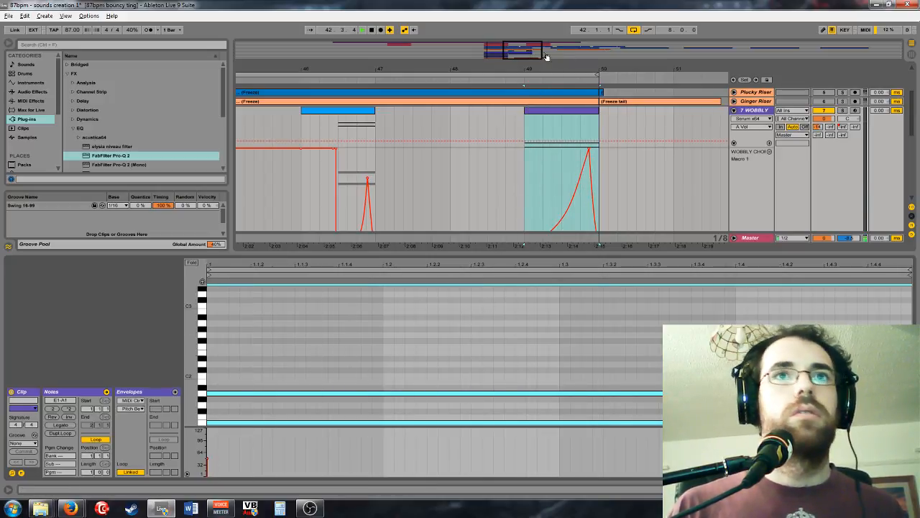
Step: Review the WOBBLY, Verbed Chord, SQUARE FM and SQSAW parts across bars 42–50 during loop playback
{"action": "key", "text": "minus"}
{"action": "key", "text": "minus"}
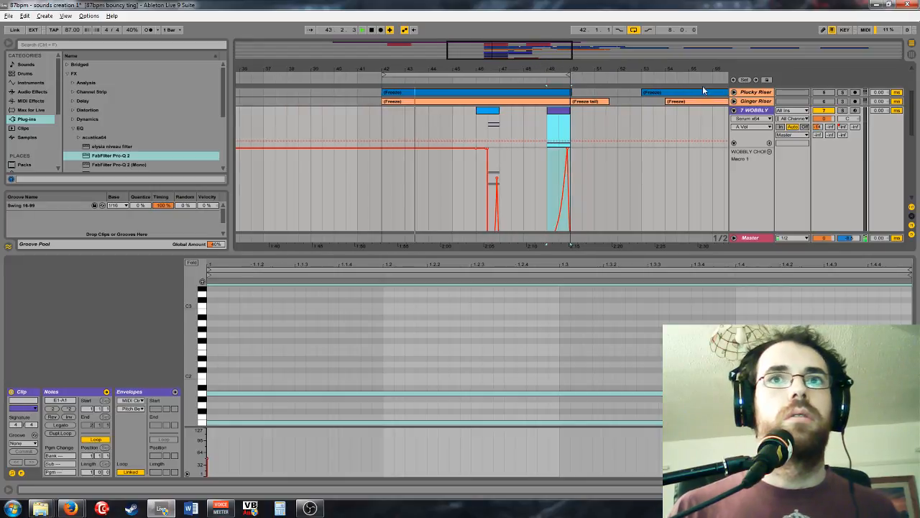
{"action": "scroll", "coordinate": [620, 101], "scroll_direction": "down", "scroll_amount": 2}
{"action": "scroll", "coordinate": [625, 108], "scroll_direction": "down", "scroll_amount": 4}
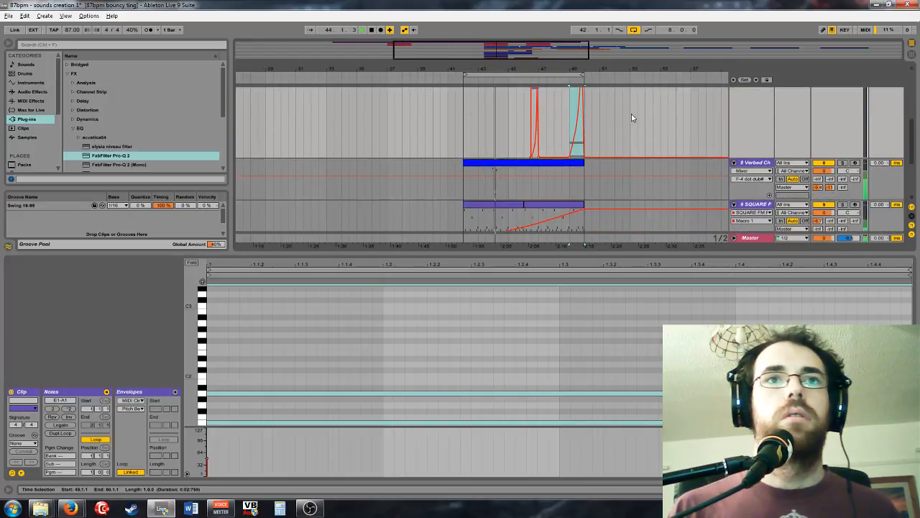
{"action": "scroll", "coordinate": [539, 112], "scroll_direction": "up", "scroll_amount": 3}
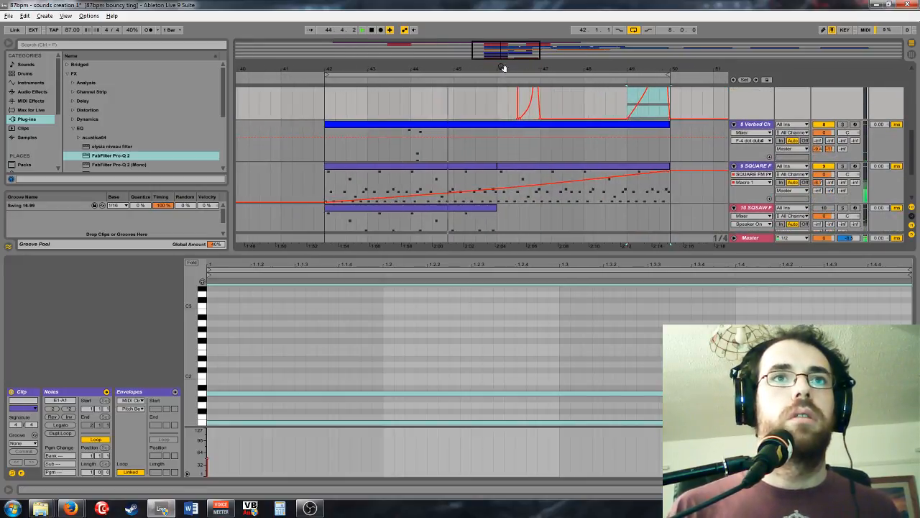
{"action": "left_click_drag", "start_coordinate": [517, 59], "coordinate": [520, 67]}
{"action": "scroll", "coordinate": [523, 161], "scroll_direction": "down", "scroll_amount": 3}
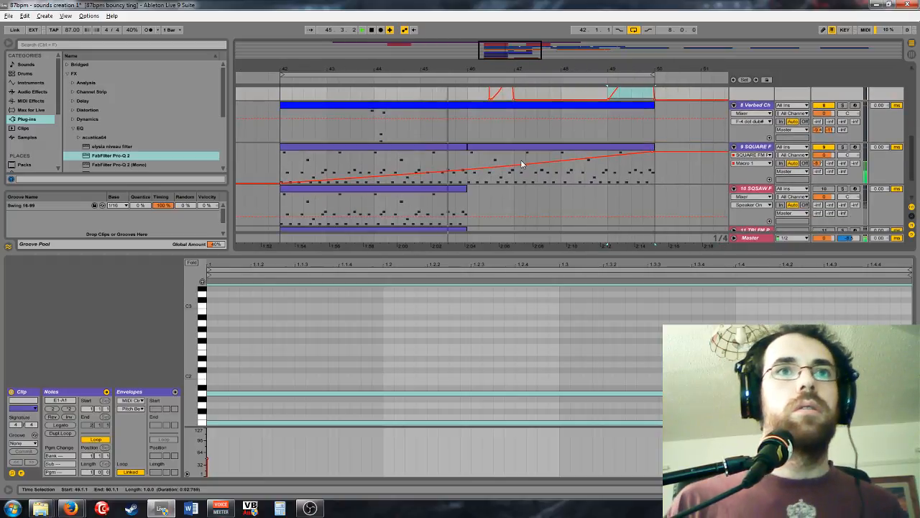
{"action": "scroll", "coordinate": [522, 157], "scroll_direction": "up", "scroll_amount": 3}
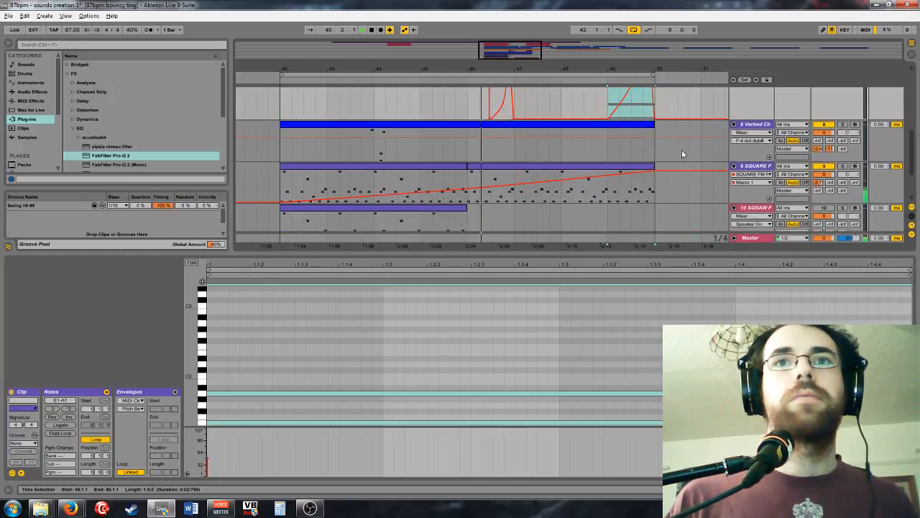
Step: Duplicate the E3 and G#3 notes of the Verbed Chord clip from the start of clip bar 3 to the start of clip bar 5
{"action": "left_click", "coordinate": [471, 154]}
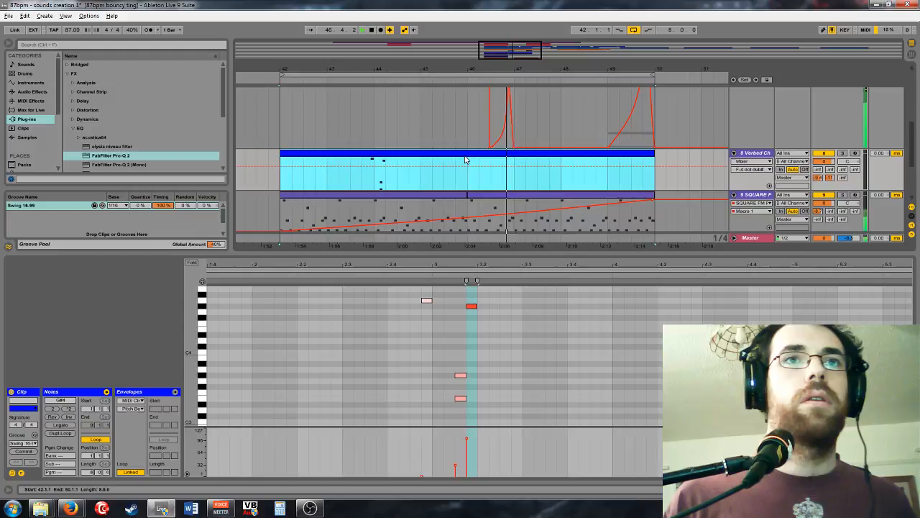
{"action": "left_click", "coordinate": [579, 306]}
{"action": "key", "text": "minus"}
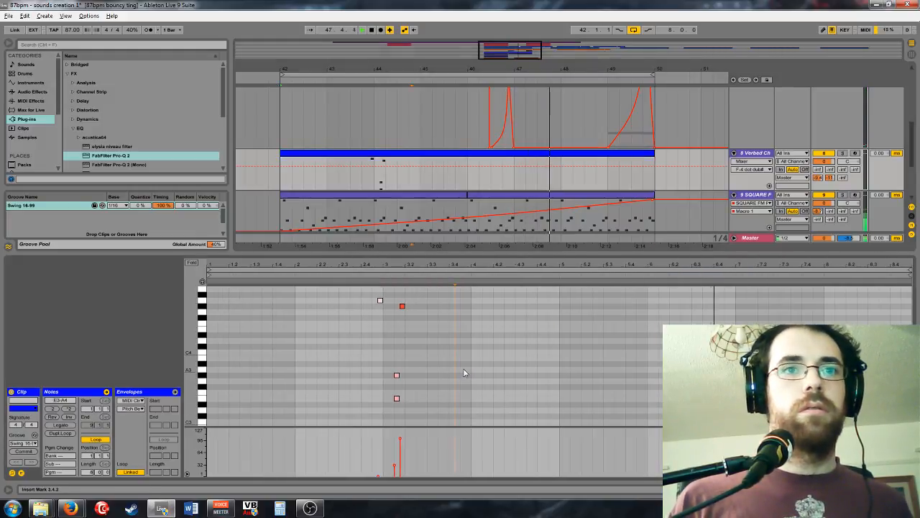
{"action": "left_click_drag", "start_coordinate": [417, 416], "coordinate": [395, 372]}
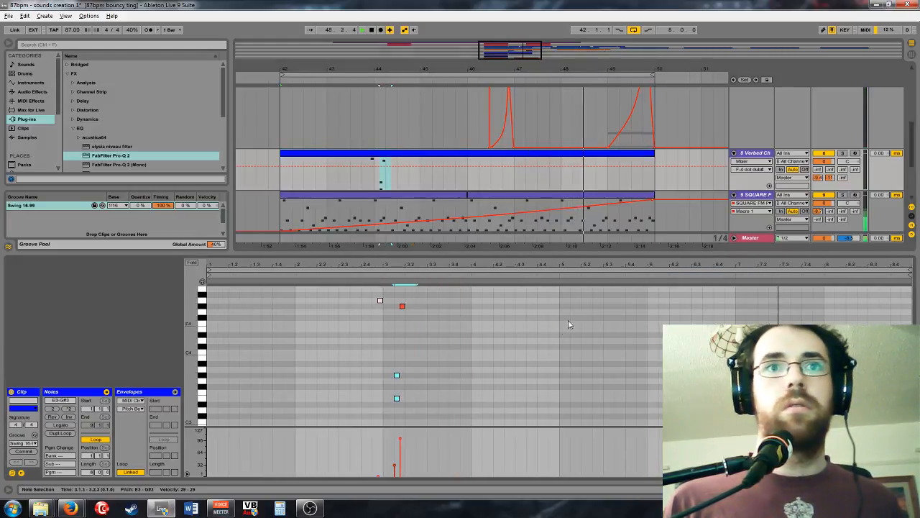
{"action": "left_click", "coordinate": [565, 371]}
{"action": "key", "text": "ctrl+v"}
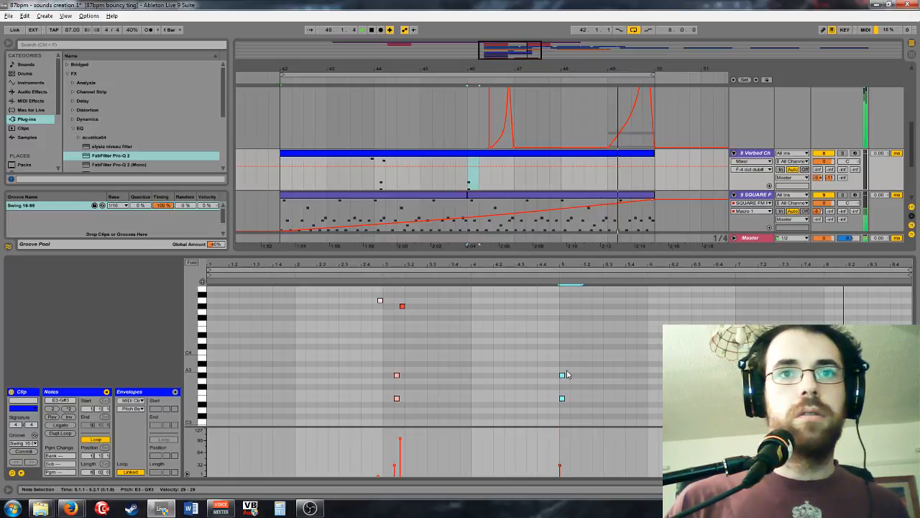
Step: Transpose the two pasted notes at the start of clip bar 5 down to A2 and C#3
{"action": "left_click_drag", "start_coordinate": [562, 375], "coordinate": [552, 366]}
{"action": "scroll", "coordinate": [579, 374], "scroll_direction": "down", "scroll_amount": 2}
{"action": "key", "text": "Down"}
{"action": "key", "text": "Down"}
{"action": "key", "text": "Down"}
{"action": "key", "text": "Down"}
{"action": "key", "text": "Down"}
{"action": "key", "text": "Down"}
{"action": "key", "text": "Down"}
{"action": "key", "text": "Down"}
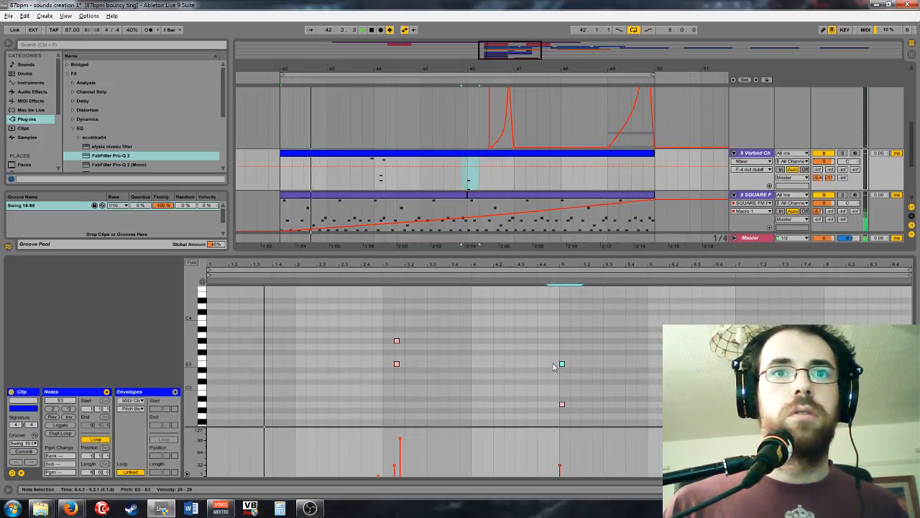
{"action": "key", "text": "Down"}
{"action": "key", "text": "Down"}
{"action": "key", "text": "Down"}
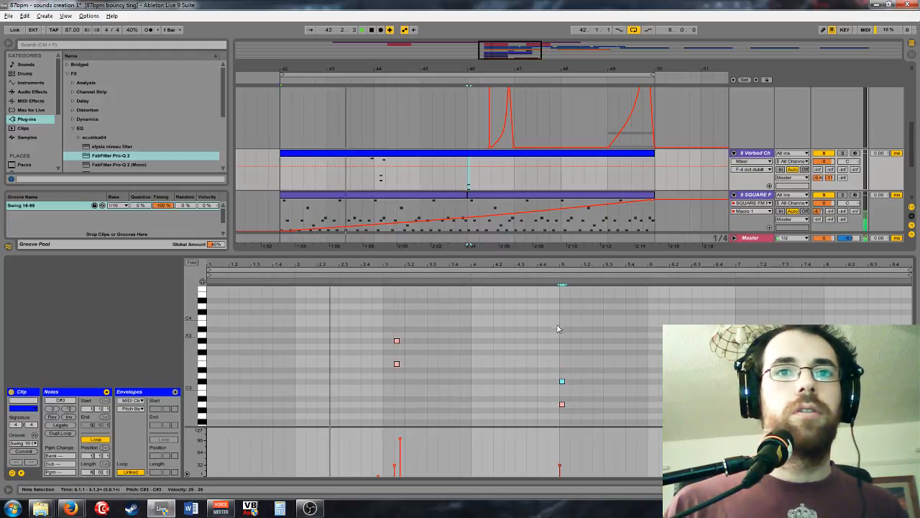
Step: Raise the C#3 note at the start of clip bar 5 to E3 and play the section leading into bar 46
{"action": "scroll", "coordinate": [554, 331], "scroll_direction": "up", "scroll_amount": 4}
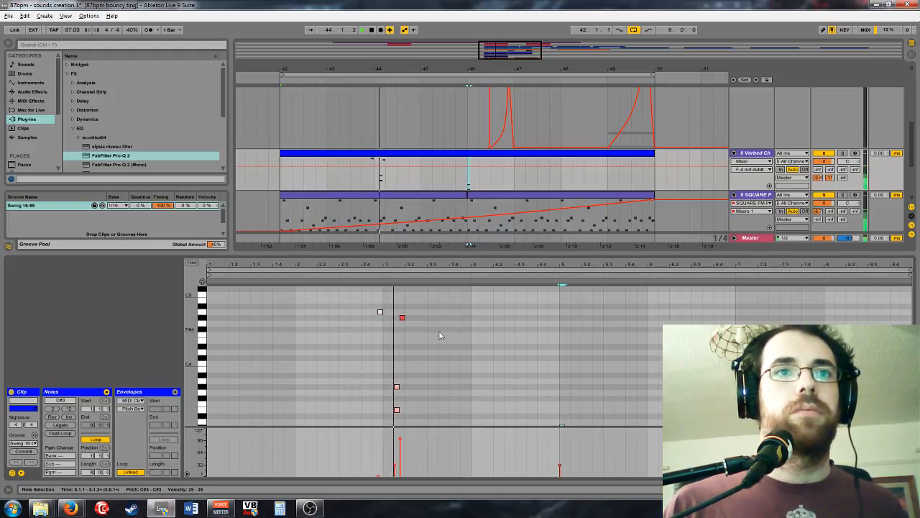
{"action": "left_click_drag", "start_coordinate": [421, 338], "coordinate": [359, 287]}
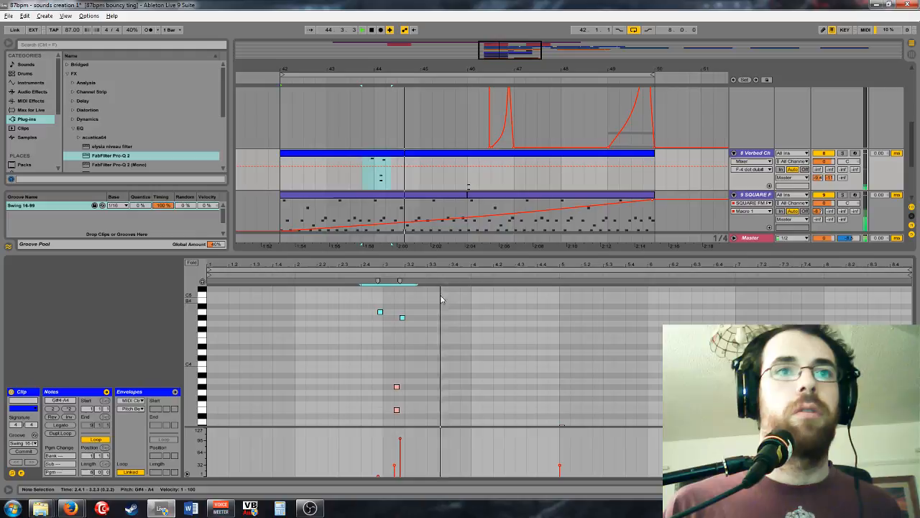
{"action": "left_click", "coordinate": [515, 308]}
{"action": "scroll", "coordinate": [579, 336], "scroll_direction": "down", "scroll_amount": 4}
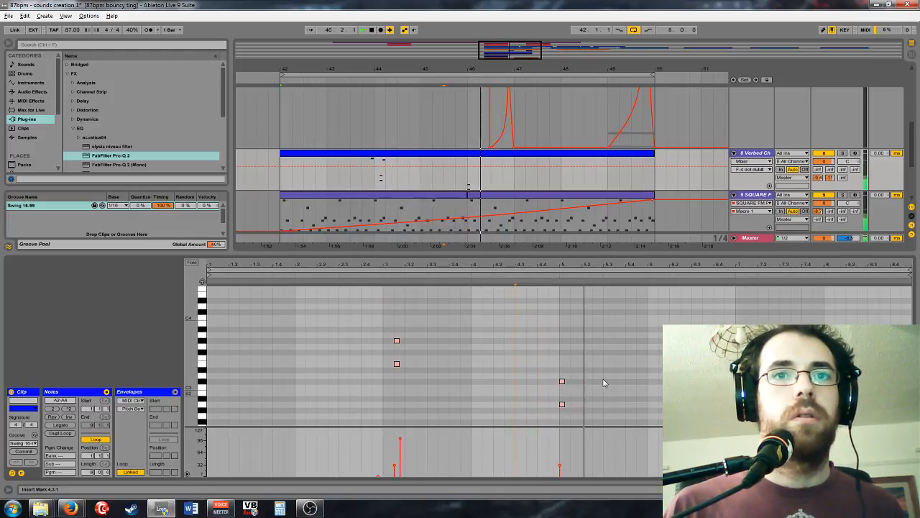
{"action": "left_click_drag", "start_coordinate": [561, 381], "coordinate": [562, 363]}
{"action": "left_click", "coordinate": [449, 179]}
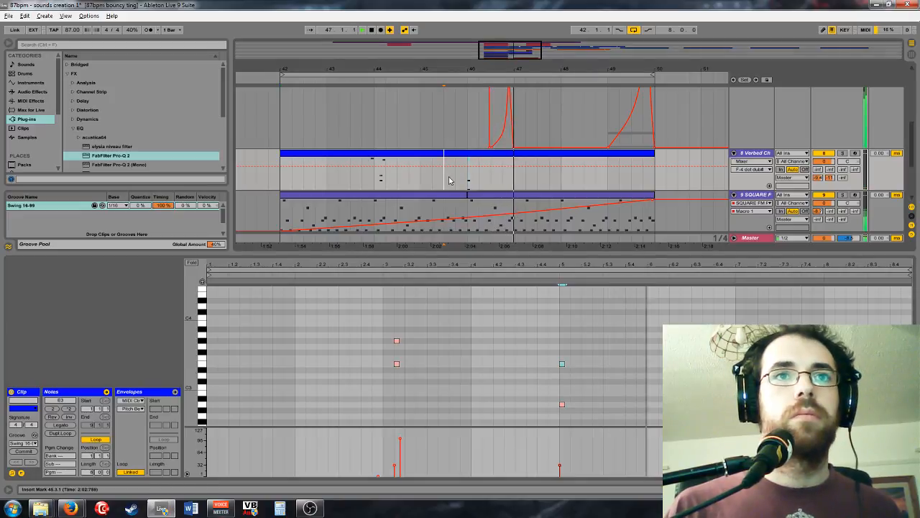
{"action": "left_click", "coordinate": [461, 183]}
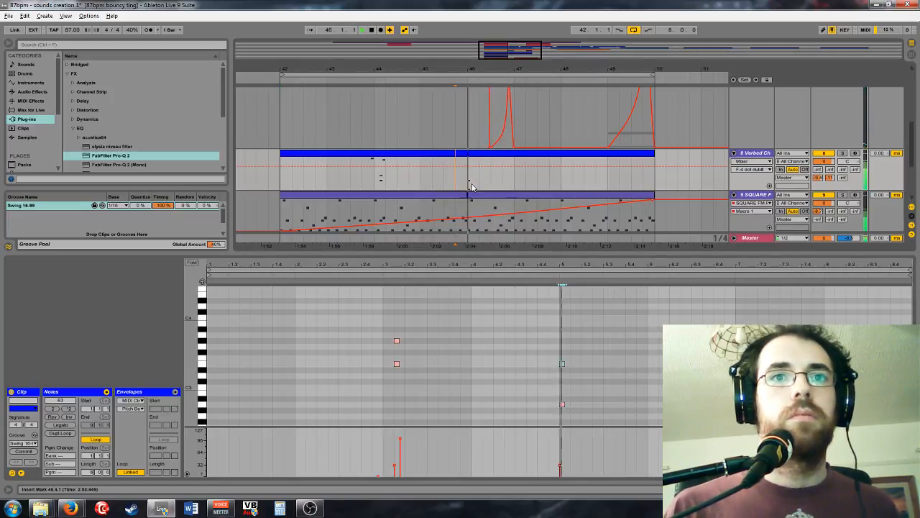
Step: Move the A2 and E3 notes earlier so that they start at 4.4.1 in the Verbed Chord clip
{"action": "left_click_drag", "start_coordinate": [598, 362], "coordinate": [554, 406]}
{"action": "key", "text": "Left"}
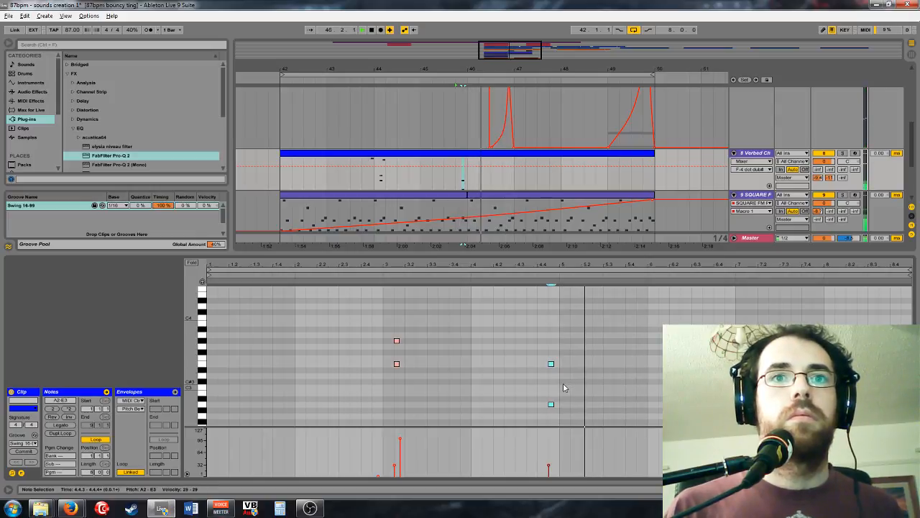
{"action": "key", "text": "Left"}
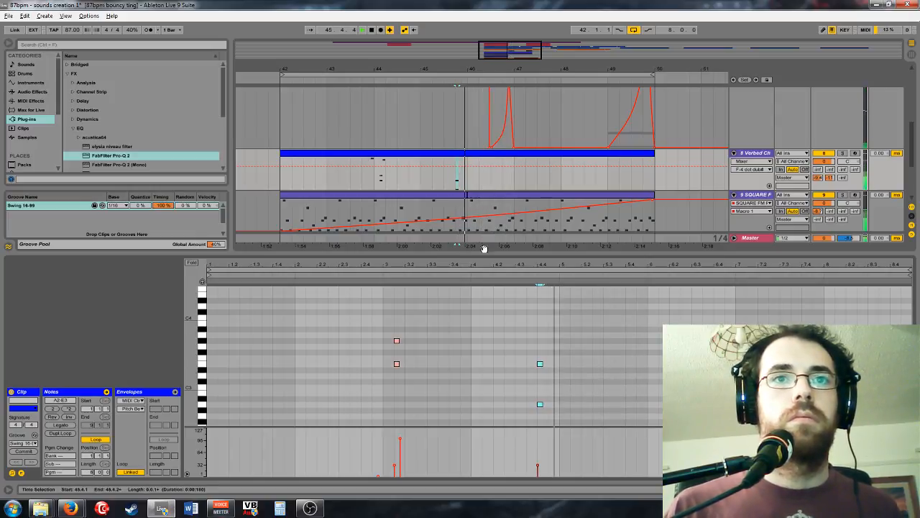
Step: Try the lower note of the 4.4.1 pair one semitone down at G#2
{"action": "left_click", "coordinate": [540, 403]}
{"action": "key", "text": "Down"}
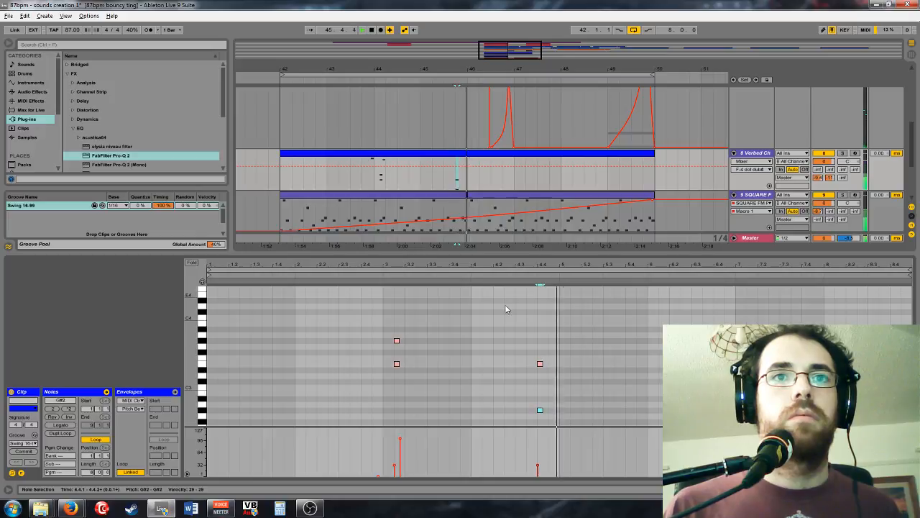
{"action": "key", "text": "Up"}
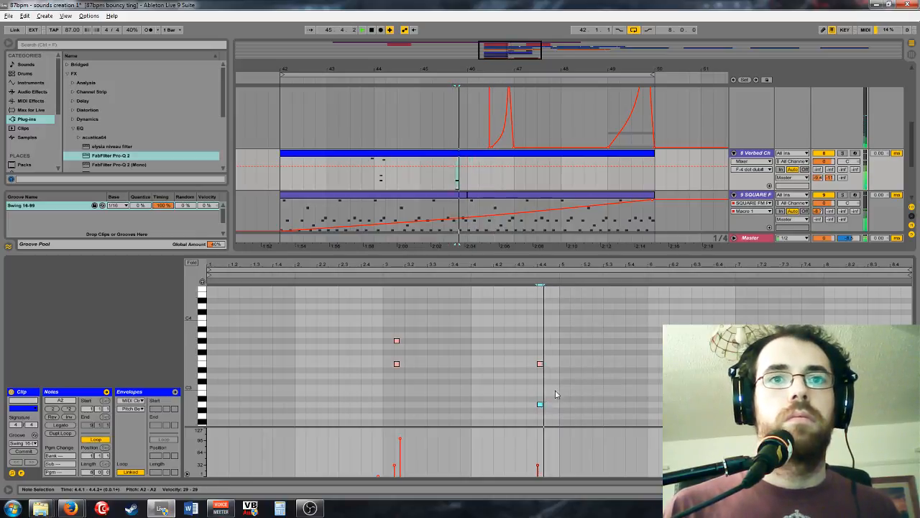
Step: Raise the upper note at 4.4.1 from E3 to F#3, audition it from just before bar 46 and stop playback
{"action": "left_click", "coordinate": [539, 363]}
{"action": "key", "text": "Up"}
{"action": "key", "text": "Up"}
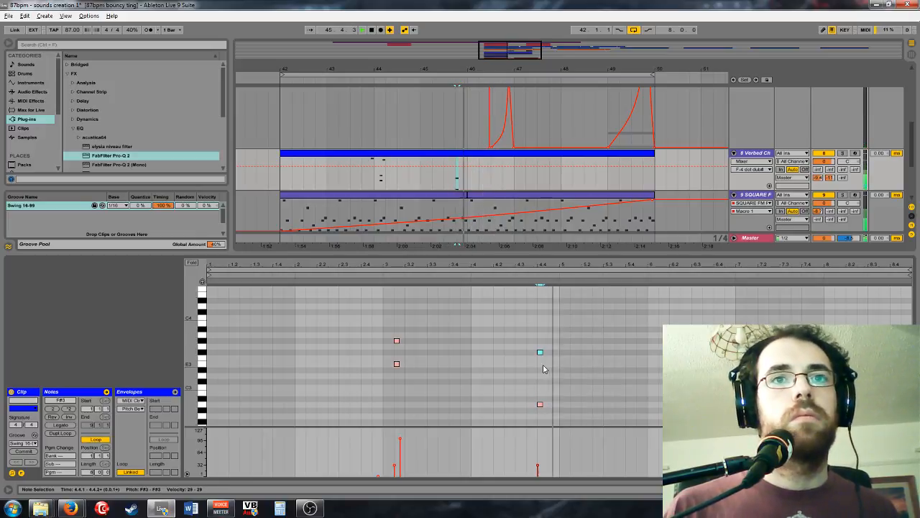
{"action": "left_click", "coordinate": [481, 326]}
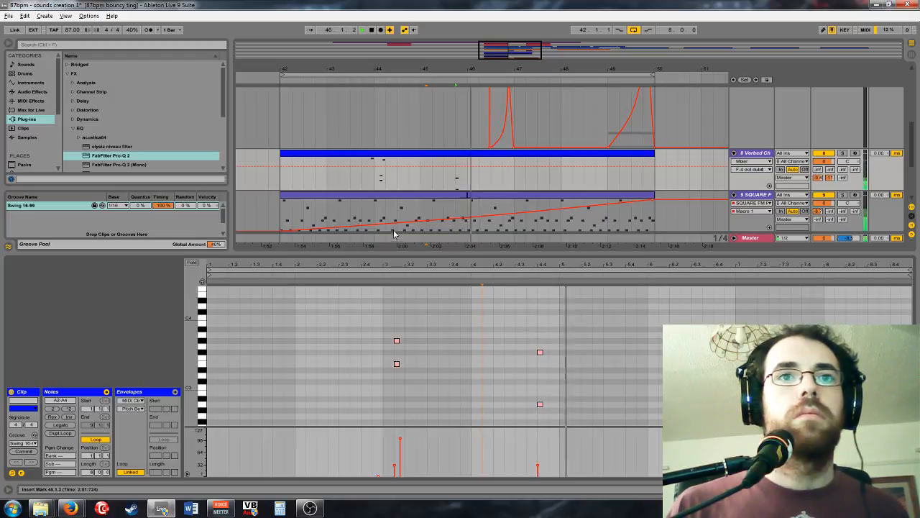
{"action": "left_click", "coordinate": [441, 185]}
{"action": "key", "text": "space"}
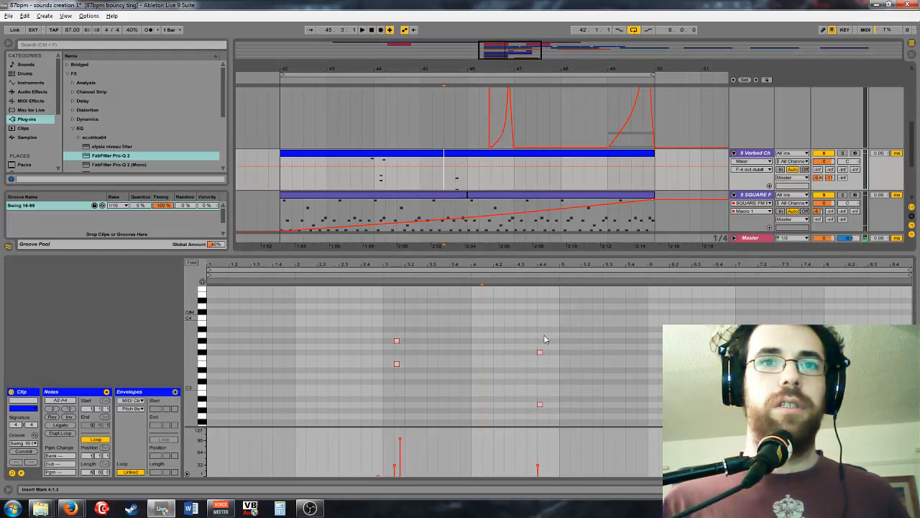
Step: Copy the high G#4 and A4 notes around clip bar 3 and paste them around 4.4 in the Verbed Chord clip
{"action": "scroll", "coordinate": [544, 340], "scroll_direction": "up", "scroll_amount": 3}
{"action": "left_click_drag", "start_coordinate": [409, 348], "coordinate": [353, 308]}
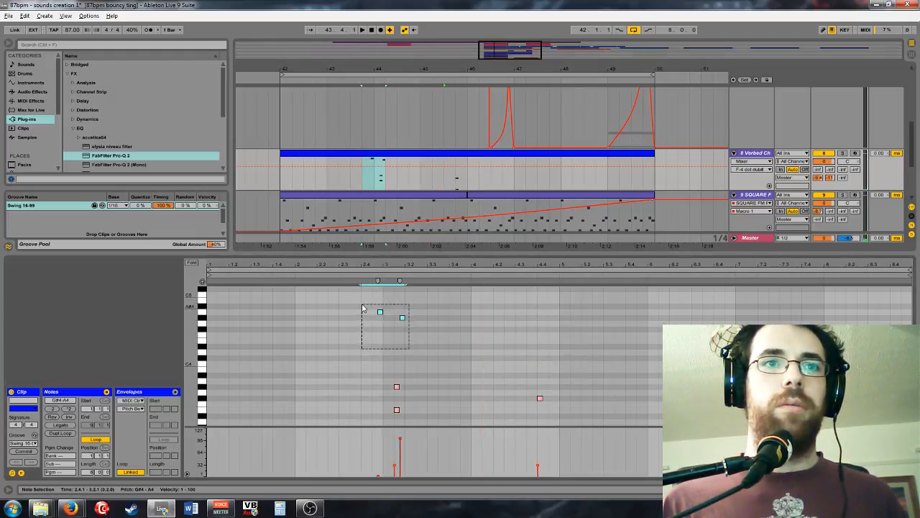
{"action": "key", "text": "ctrl+c"}
{"action": "left_click", "coordinate": [529, 322]}
{"action": "key", "text": "ctrl+v"}
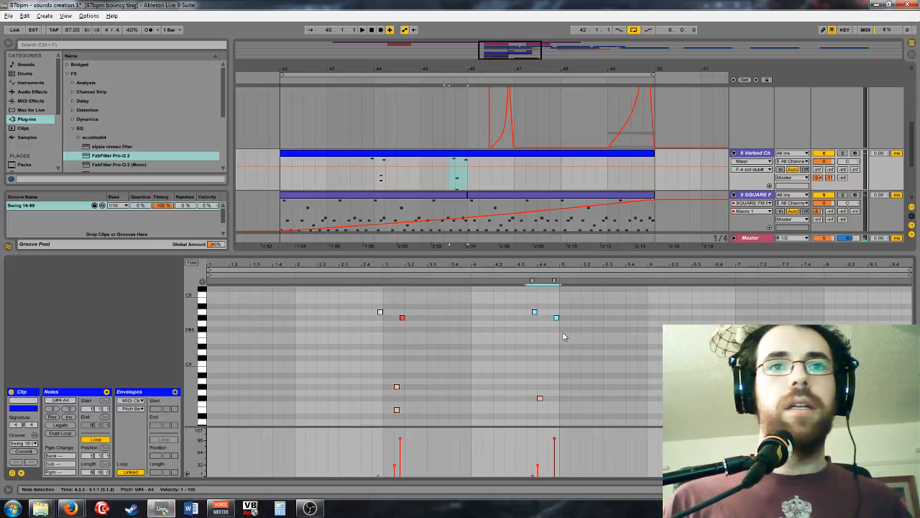
Step: Retune the pasted high notes to D#4 at 4.3.4 and E4 at 4.4.4, with the loop playing from bar 42
{"action": "scroll", "coordinate": [568, 338], "scroll_direction": "down", "scroll_amount": 2}
{"action": "scroll", "coordinate": [556, 339], "scroll_direction": "up", "scroll_amount": 2}
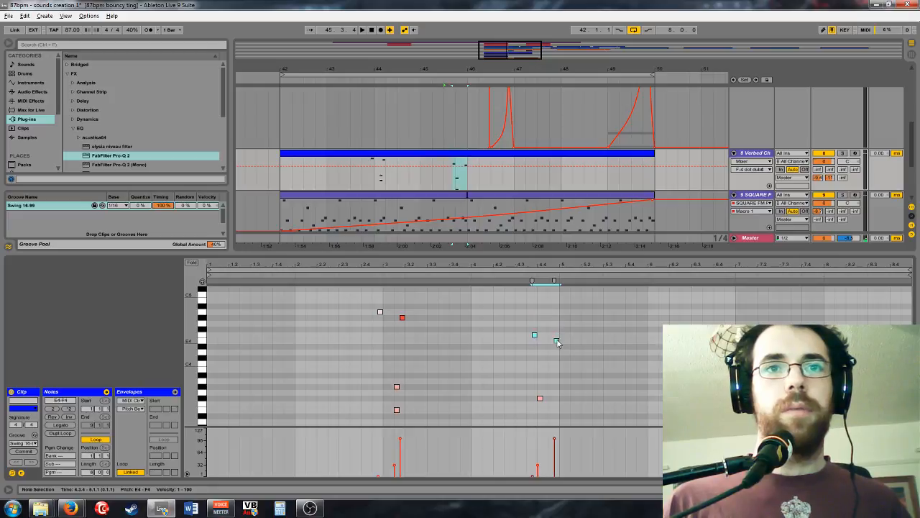
{"action": "left_click", "coordinate": [354, 162]}
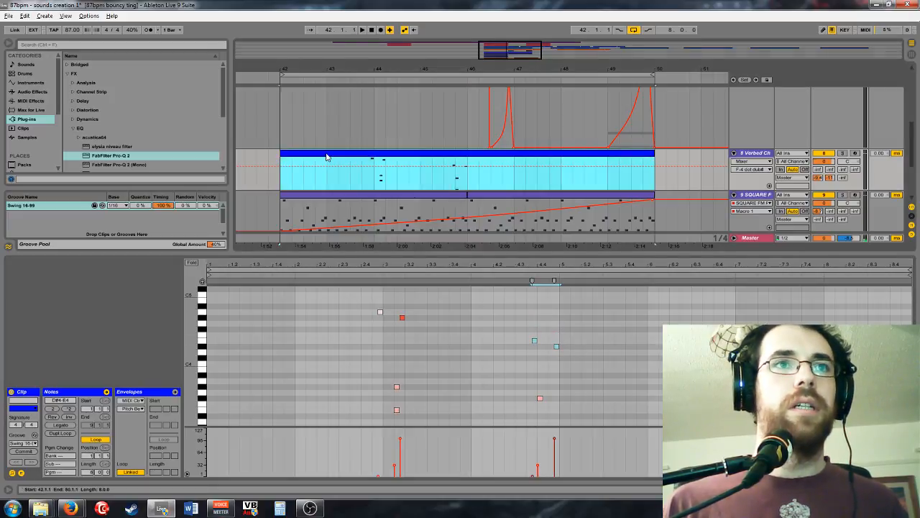
{"action": "key", "text": "space"}
{"action": "scroll", "coordinate": [609, 347], "scroll_direction": "down", "scroll_amount": 2}
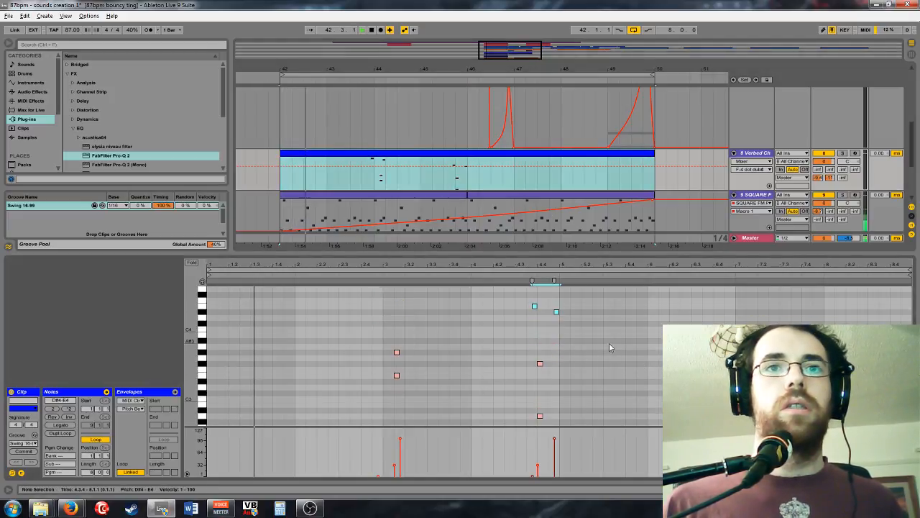
{"action": "left_click", "coordinate": [557, 311]}
{"action": "scroll", "coordinate": [656, 317], "scroll_direction": "down", "scroll_amount": 1}
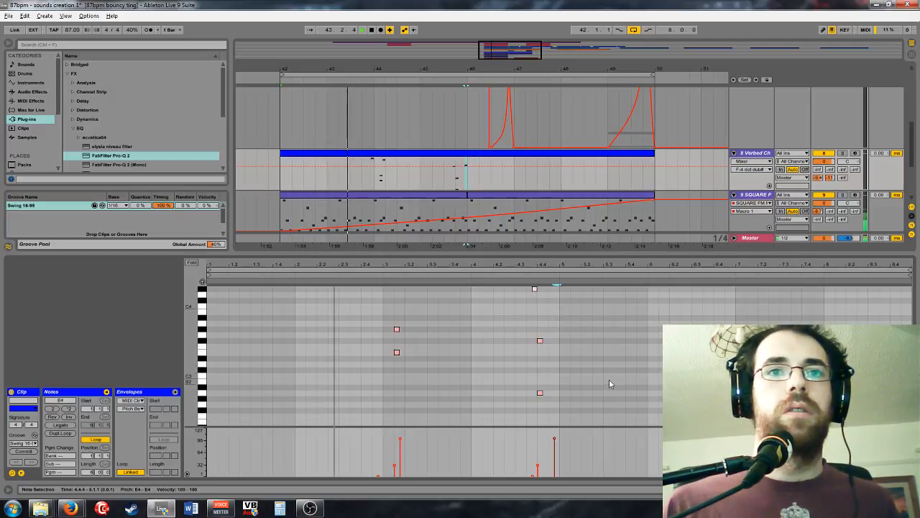
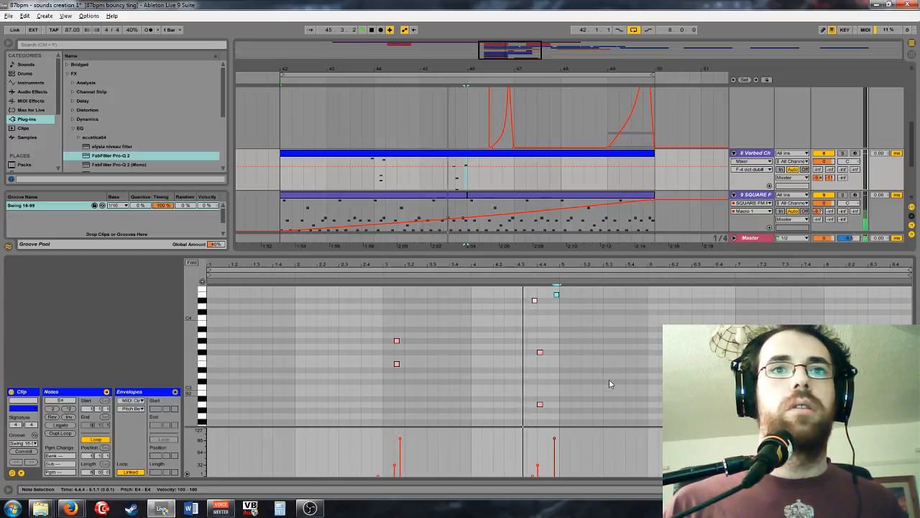
Step: Lower the quiet D#4 note at 4.3.4 to B3 during loop playback, trying C#4 on the way
{"action": "left_click", "coordinate": [533, 300]}
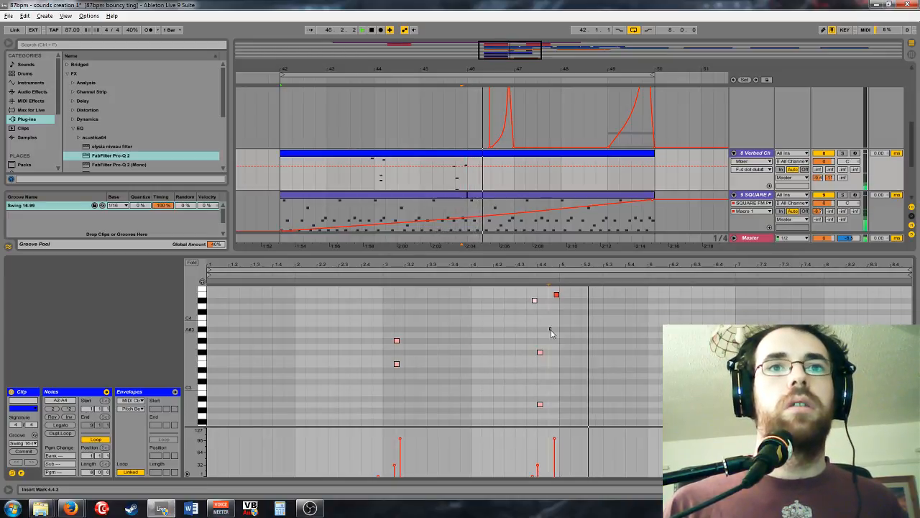
{"action": "left_click_drag", "start_coordinate": [533, 300], "coordinate": [533, 311]}
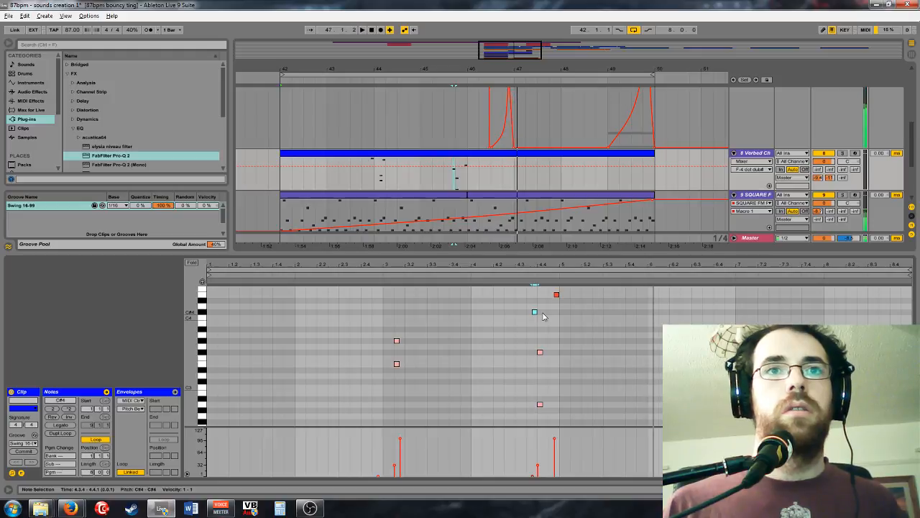
{"action": "left_click", "coordinate": [488, 232]}
{"action": "left_click", "coordinate": [539, 312]}
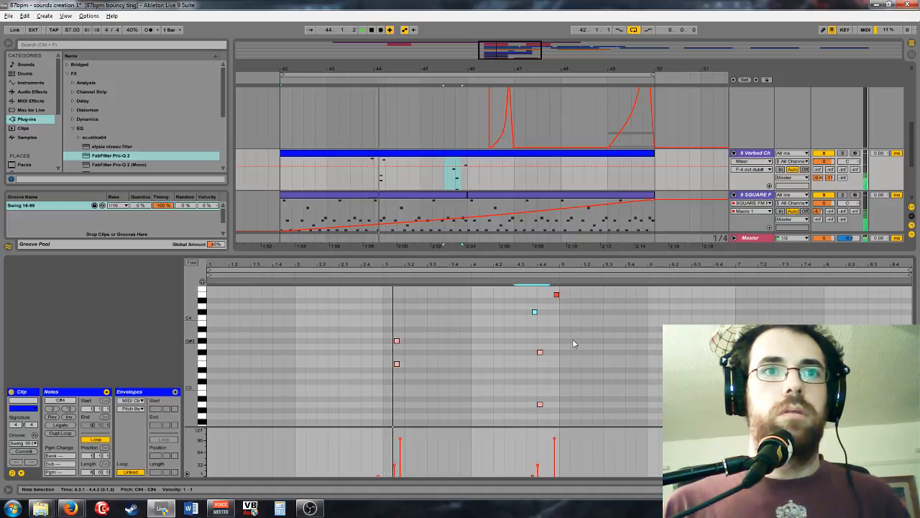
{"action": "left_click", "coordinate": [541, 319]}
{"action": "left_click_drag", "start_coordinate": [534, 311], "coordinate": [534, 323]}
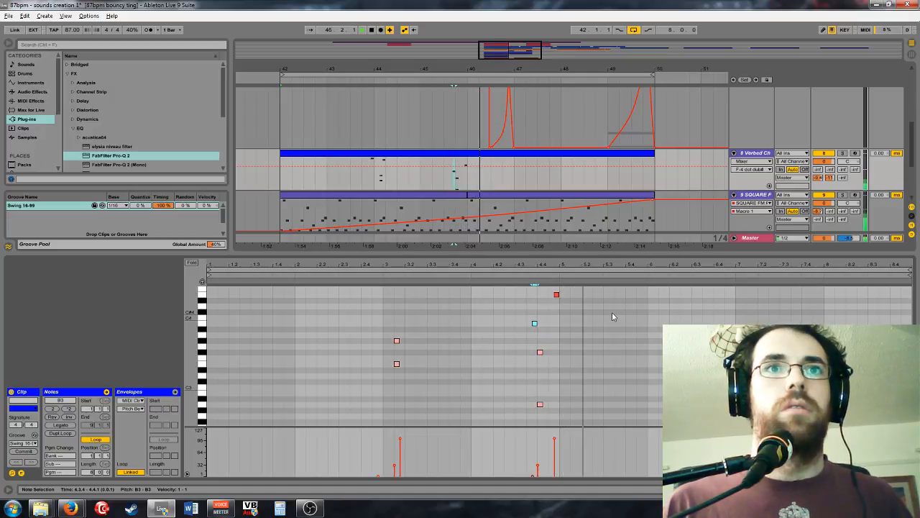
Step: Unfold the Ginger Riser track to show its frozen audio around the bar 42–50 loop
{"action": "left_click_drag", "start_coordinate": [399, 69], "coordinate": [399, 52]}
{"action": "left_click_drag", "start_coordinate": [446, 69], "coordinate": [503, 87]}
{"action": "scroll", "coordinate": [573, 206], "scroll_direction": "down", "scroll_amount": 1}
{"action": "scroll", "coordinate": [573, 206], "scroll_direction": "down", "scroll_amount": 1}
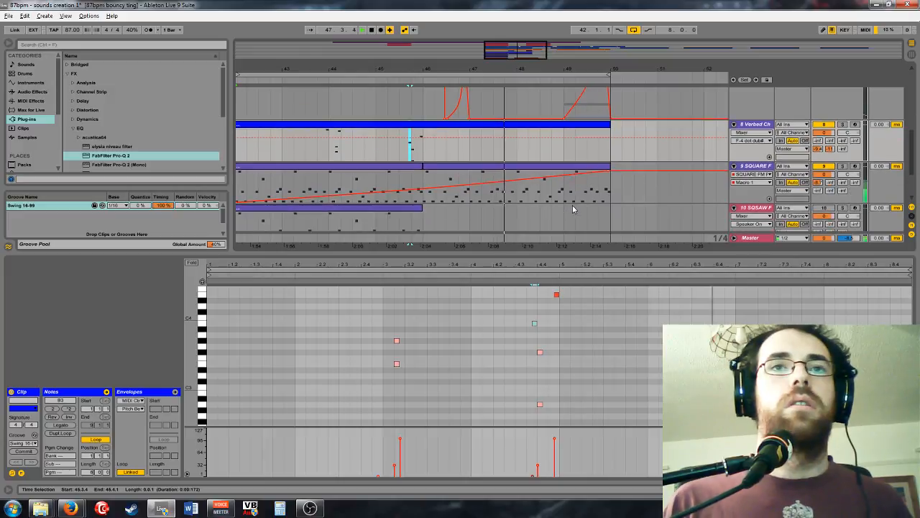
{"action": "key", "text": "minus"}
{"action": "scroll", "coordinate": [555, 142], "scroll_direction": "up", "scroll_amount": 8}
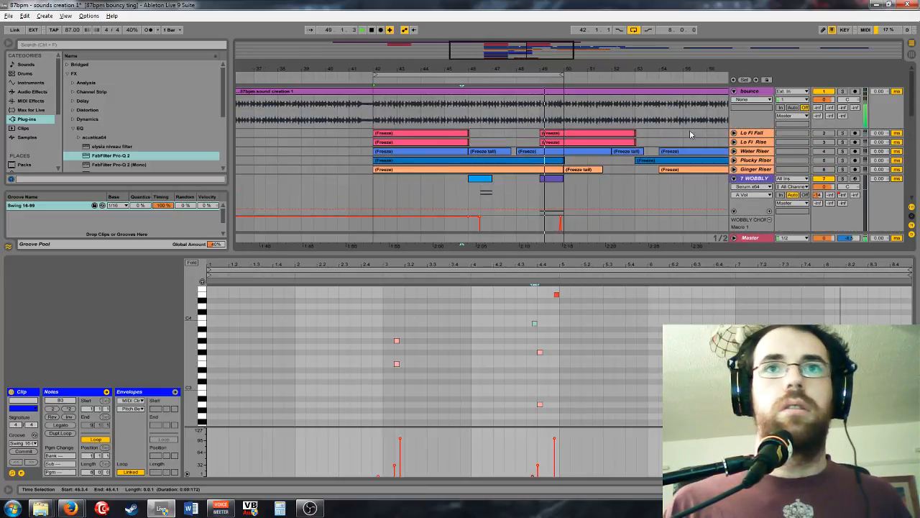
{"action": "left_click", "coordinate": [734, 169]}
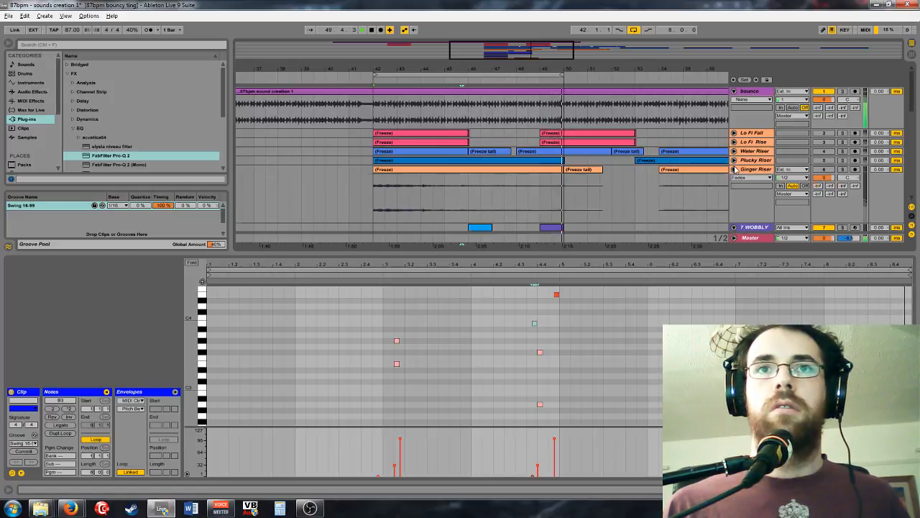
{"action": "key", "text": "minus"}
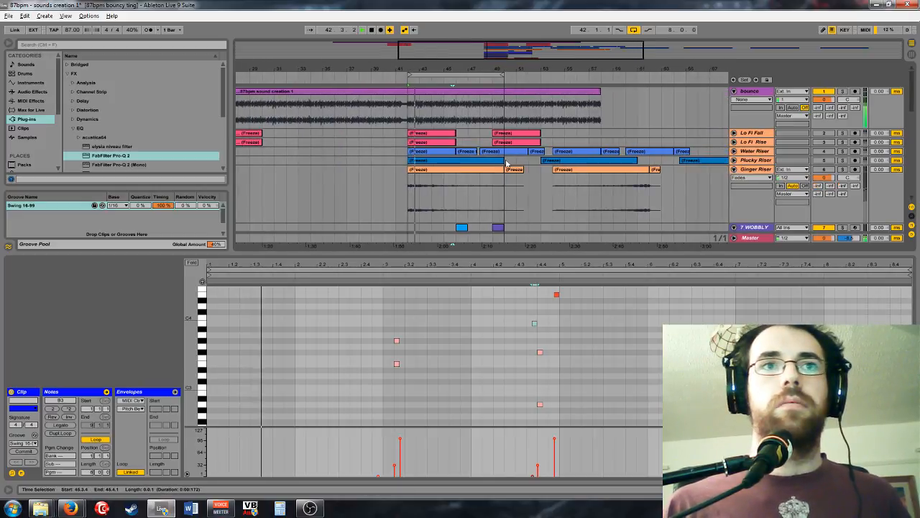
Step: Open the frozen Ginger Riser clip starting at bar 42 and display its Transposition envelope
{"action": "left_click", "coordinate": [427, 179]}
{"action": "double_click", "coordinate": [428, 178]}
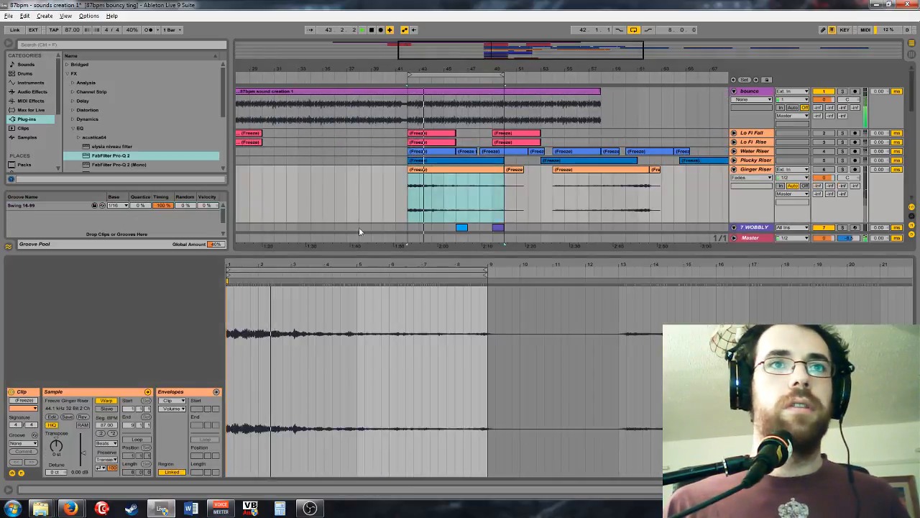
{"action": "left_click", "coordinate": [172, 408]}
{"action": "left_click", "coordinate": [175, 424]}
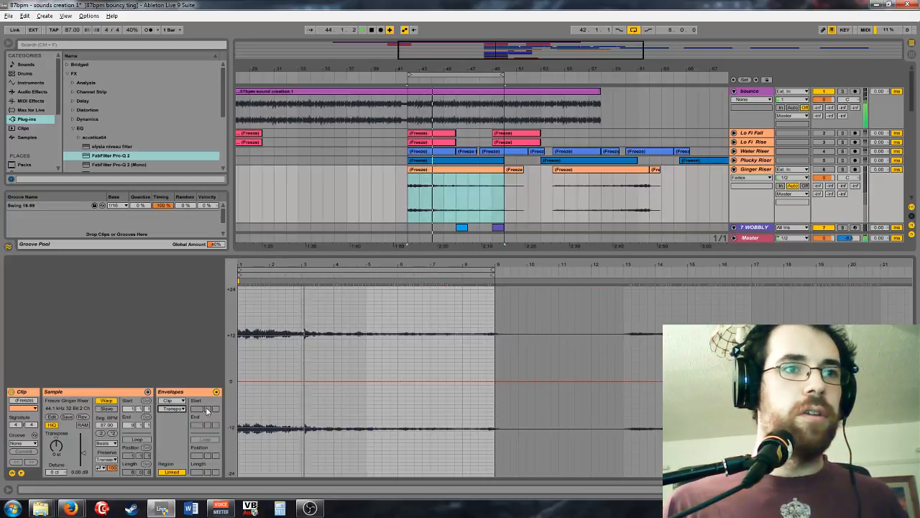
Step: Duplicate the eight-bar SQUARE FM section from bar 42, with its Macro 1 automation, so the copy fills bars 50–58
{"action": "scroll", "coordinate": [512, 166], "scroll_direction": "down", "scroll_amount": 4}
{"action": "scroll", "coordinate": [511, 162], "scroll_direction": "down", "scroll_amount": 5}
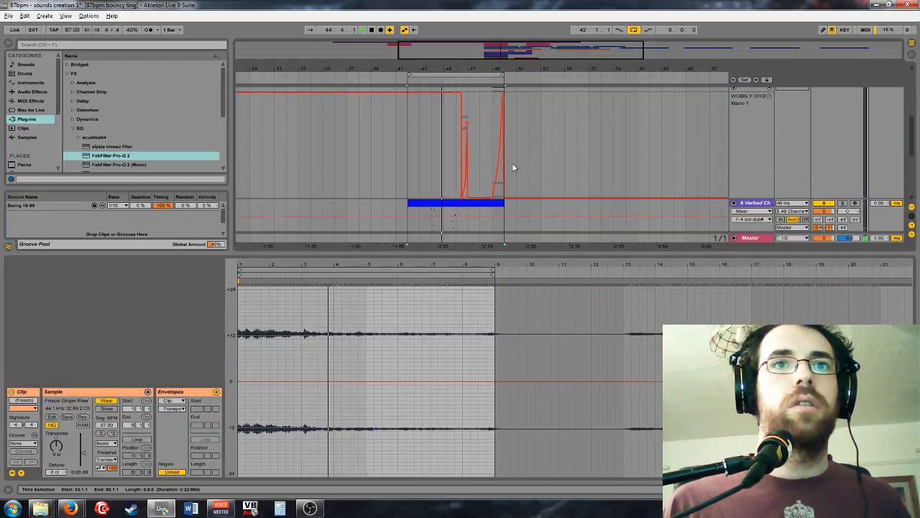
{"action": "left_click", "coordinate": [430, 183]}
{"action": "key", "text": "ctrl+d"}
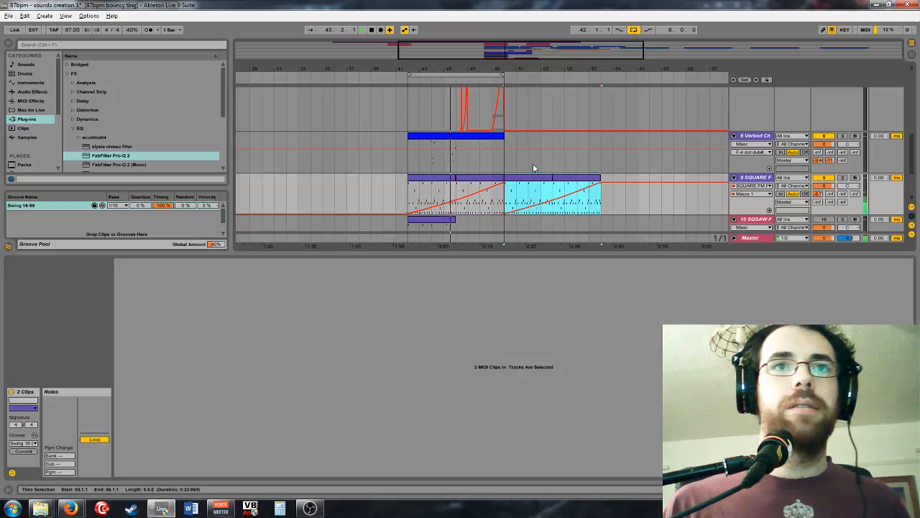
Step: Move the SQSAW FM clip from bar 42 to bar 50 and duplicate it so the part fills bars 50–58
{"action": "scroll", "coordinate": [532, 165], "scroll_direction": "down", "scroll_amount": 2}
{"action": "left_click", "coordinate": [432, 208]}
{"action": "scroll", "coordinate": [504, 188], "scroll_direction": "down", "scroll_amount": 2}
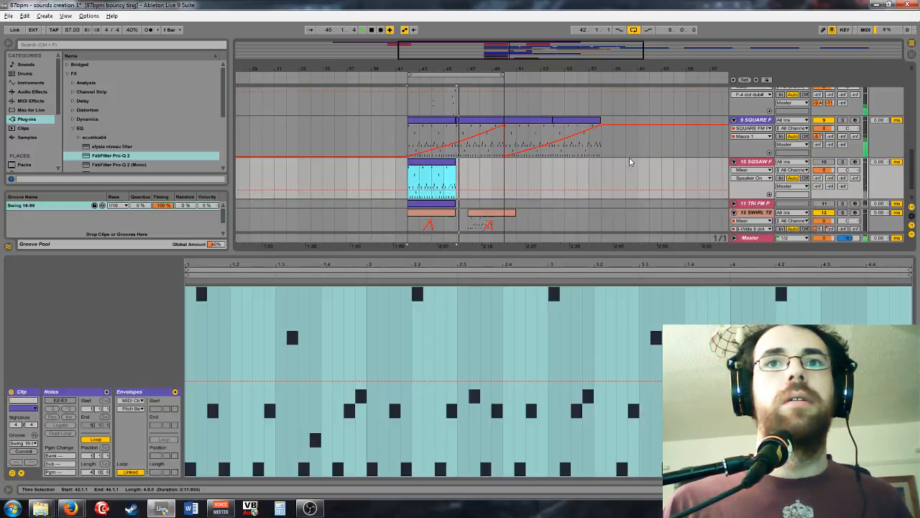
{"action": "left_click_drag", "start_coordinate": [447, 168], "coordinate": [542, 176]}
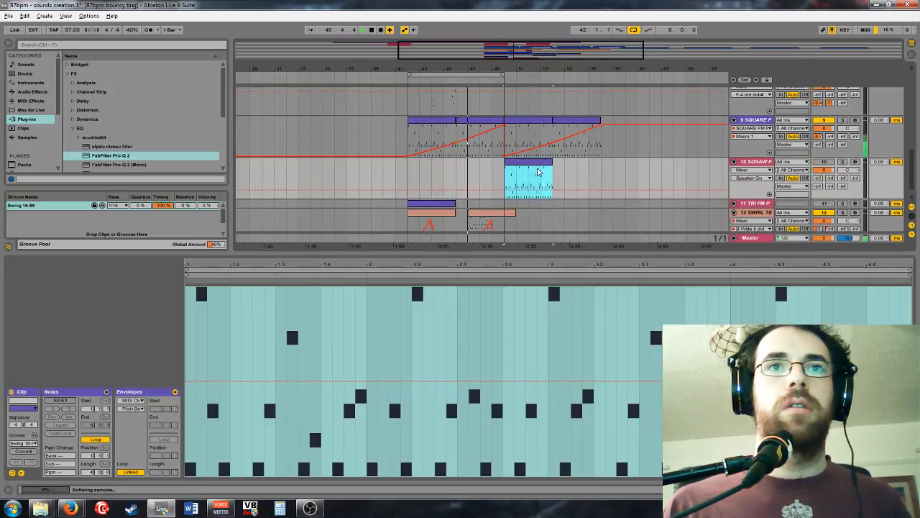
{"action": "key", "text": "ctrl+d"}
Step: Show the SQSAW FM PLUCK FILTER FREQ automation and shape it into one rising ramp from bar 50 to bar 58
{"action": "left_click", "coordinate": [745, 174]}
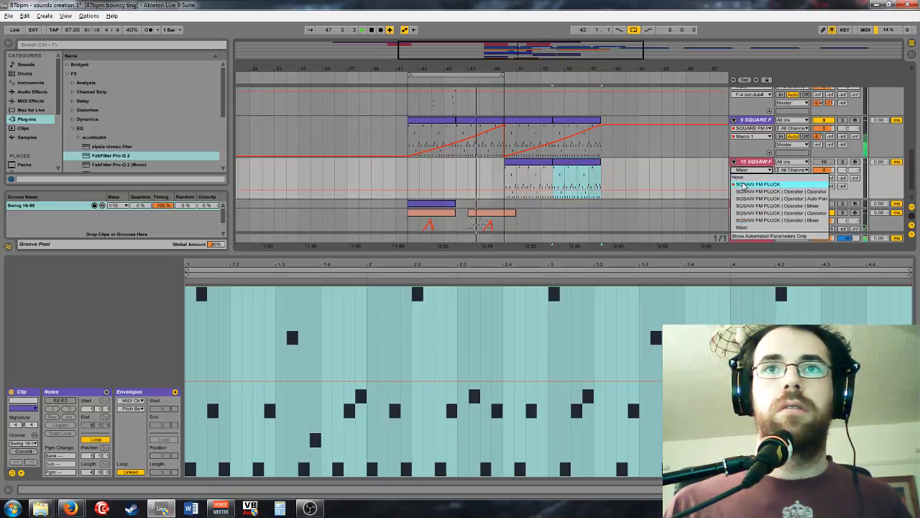
{"action": "left_click", "coordinate": [747, 184]}
{"action": "left_click", "coordinate": [562, 198]}
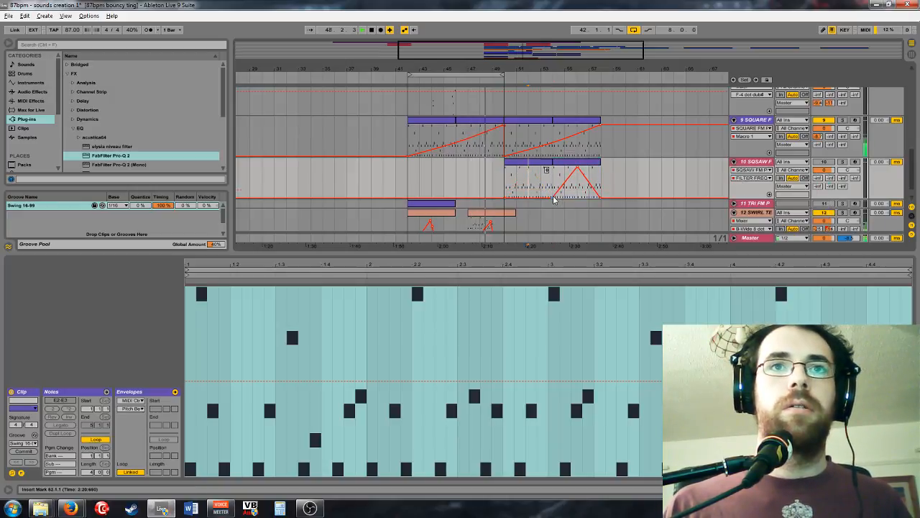
{"action": "left_click", "coordinate": [580, 170]}
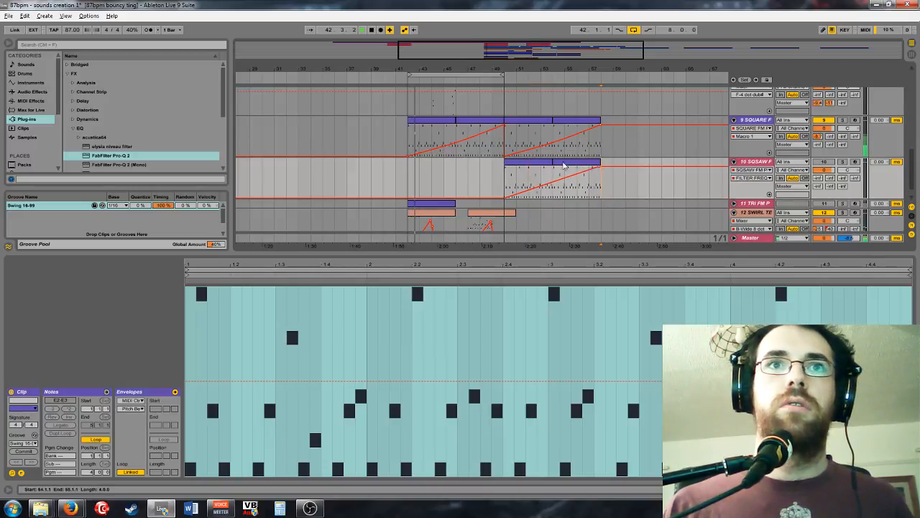
Step: Compare the notes in the SQUARE FM and SQSAW FM clips starting at bar 50
{"action": "left_click", "coordinate": [564, 165]}
{"action": "left_click", "coordinate": [530, 121]}
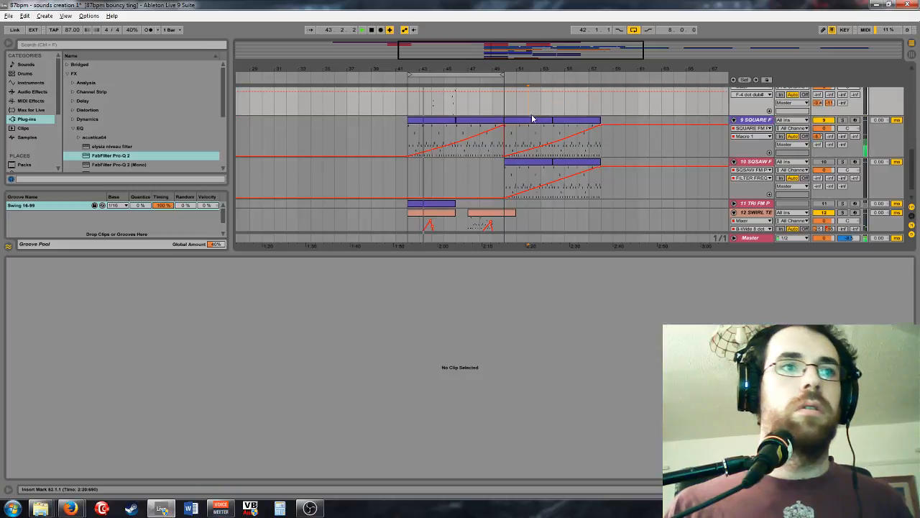
{"action": "left_click", "coordinate": [540, 120]}
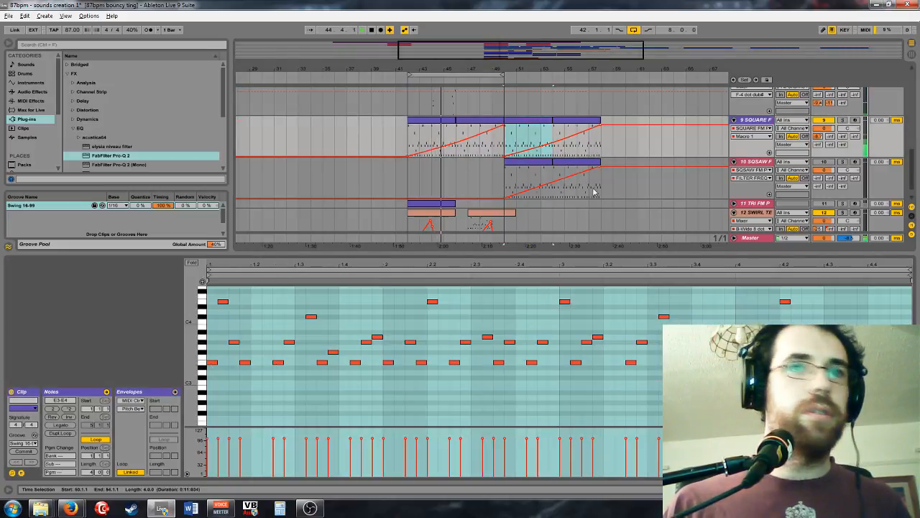
{"action": "left_click", "coordinate": [530, 168]}
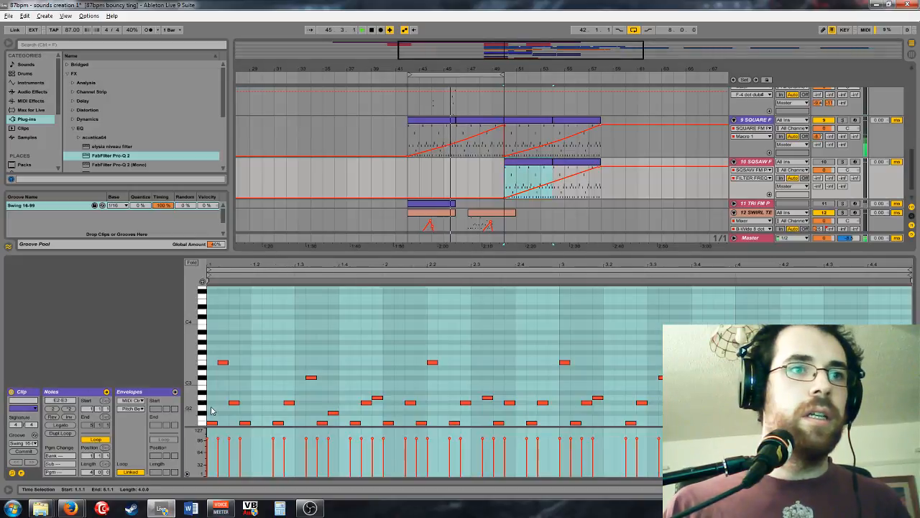
{"action": "scroll", "coordinate": [213, 410], "scroll_direction": "down", "scroll_amount": 3}
{"action": "scroll", "coordinate": [425, 199], "scroll_direction": "down", "scroll_amount": 2}
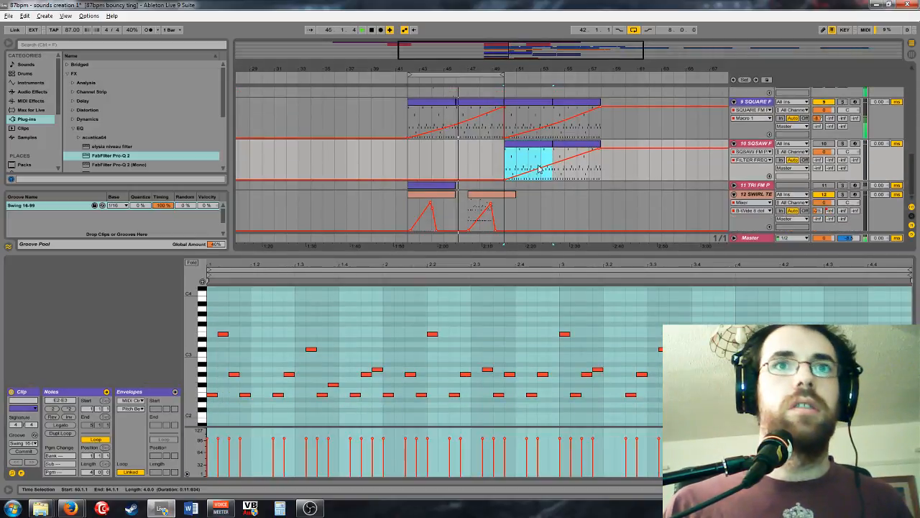
Step: Copy the four-bar SWIRL TECH clip from bar 42, with its automation, to bar 52
{"action": "left_click", "coordinate": [425, 199]}
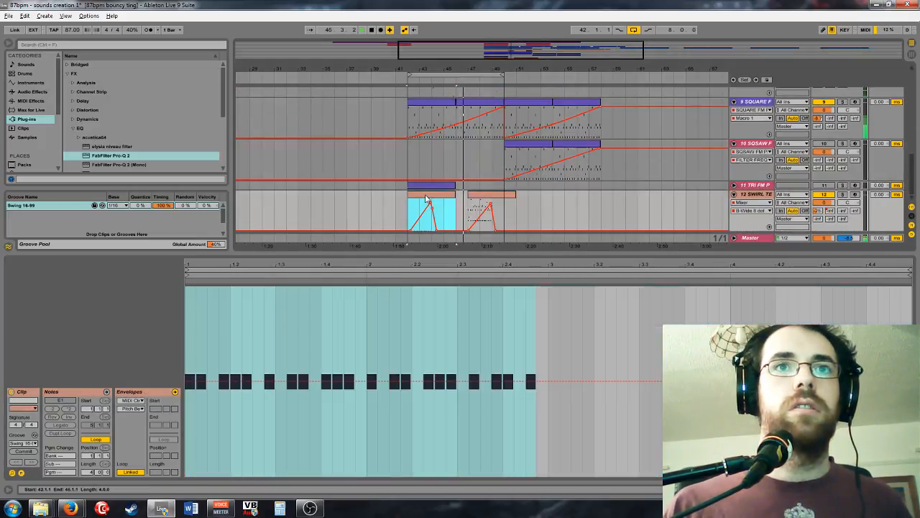
{"action": "left_click", "coordinate": [544, 199]}
{"action": "key", "text": "ctrl+v"}
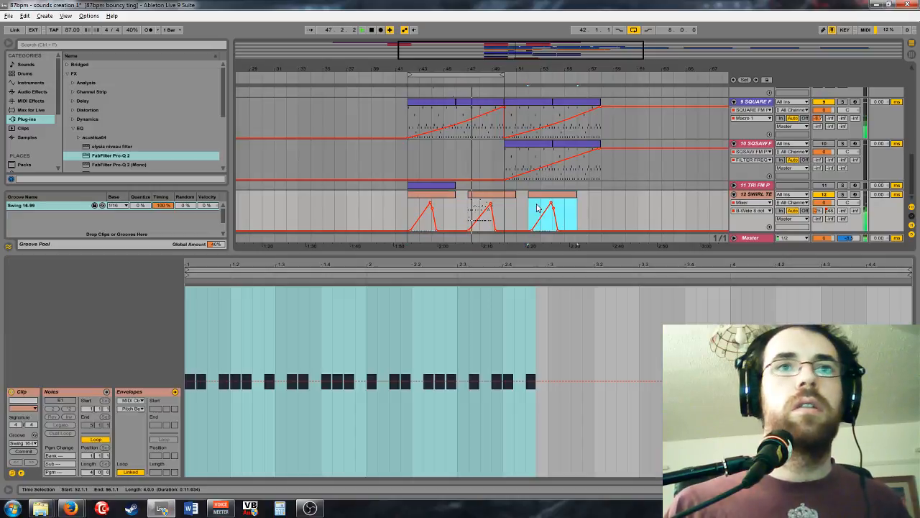
Step: Copy the last two bars of the SQUARE FM part, bars 56–58, onto the SWIRL TECH track at bar 56
{"action": "left_click", "coordinate": [488, 202]}
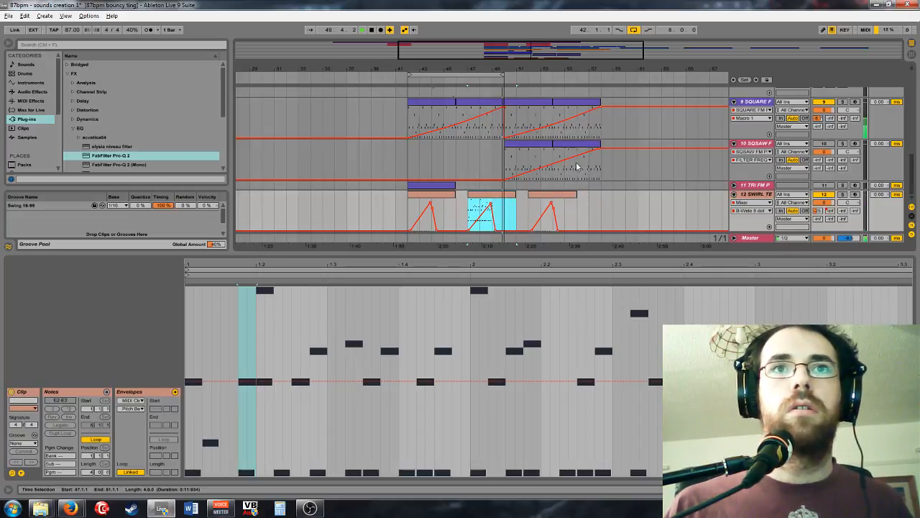
{"action": "left_click_drag", "start_coordinate": [577, 130], "coordinate": [601, 130]}
{"action": "key", "text": "ctrl+c"}
{"action": "left_click", "coordinate": [579, 206]}
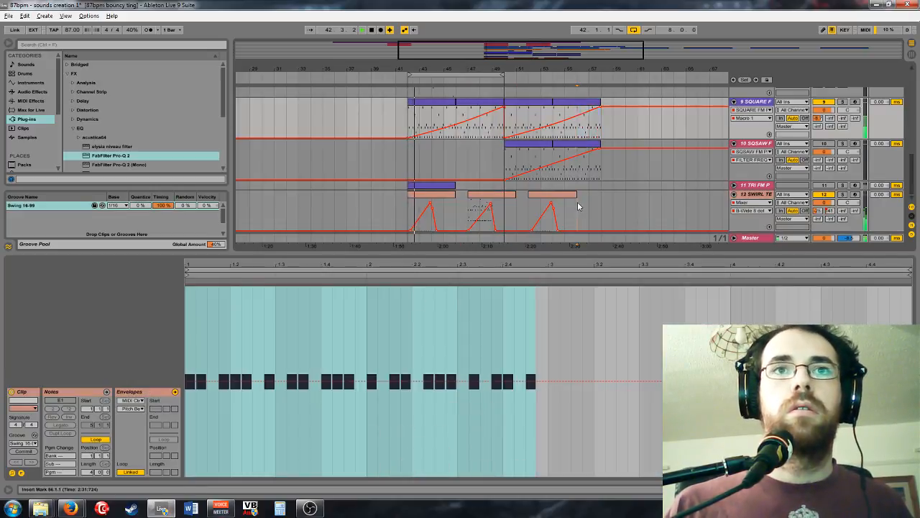
{"action": "key", "text": "ctrl+v"}
{"action": "left_click", "coordinate": [594, 203]}
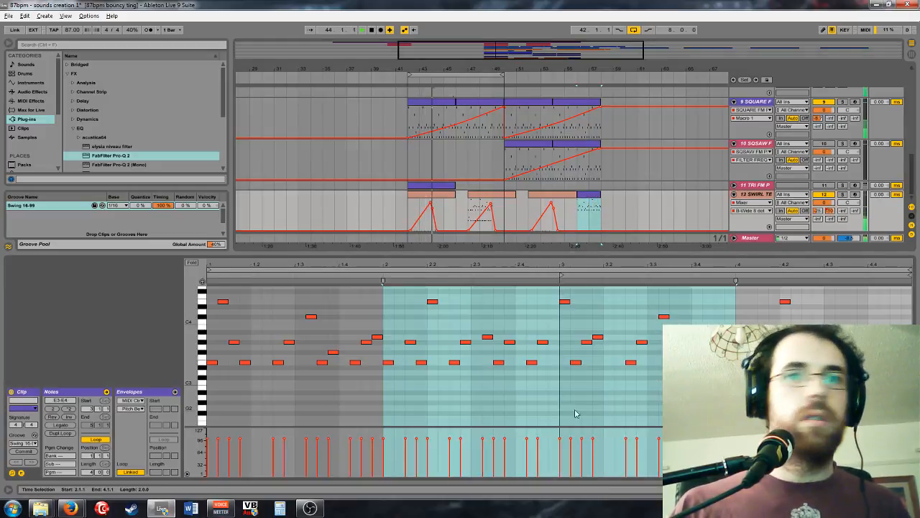
Step: Transpose all notes of the pasted SWIRL TECH clip down one octave and extend the arrangement loop to 16 bars, ending at bar 58
{"action": "key", "text": "ctrl+a"}
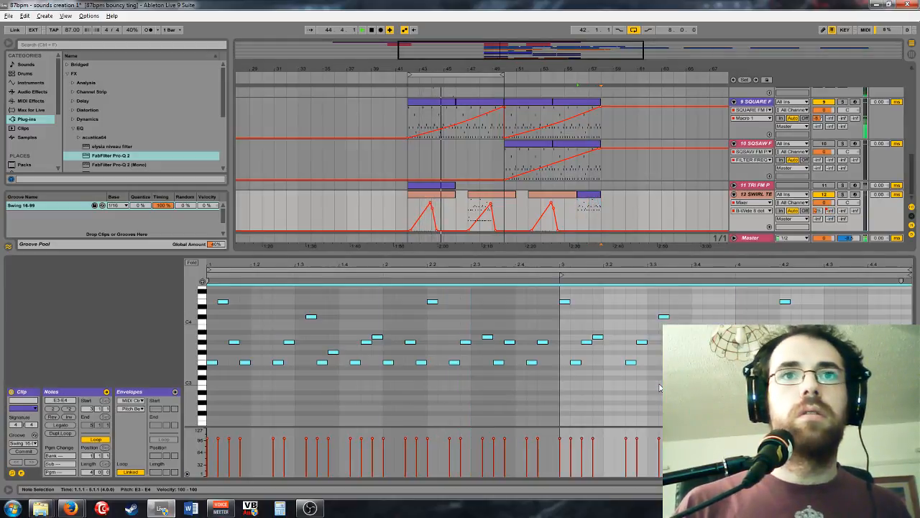
{"action": "key", "text": "shift+Down"}
{"action": "key", "text": "shift+Up"}
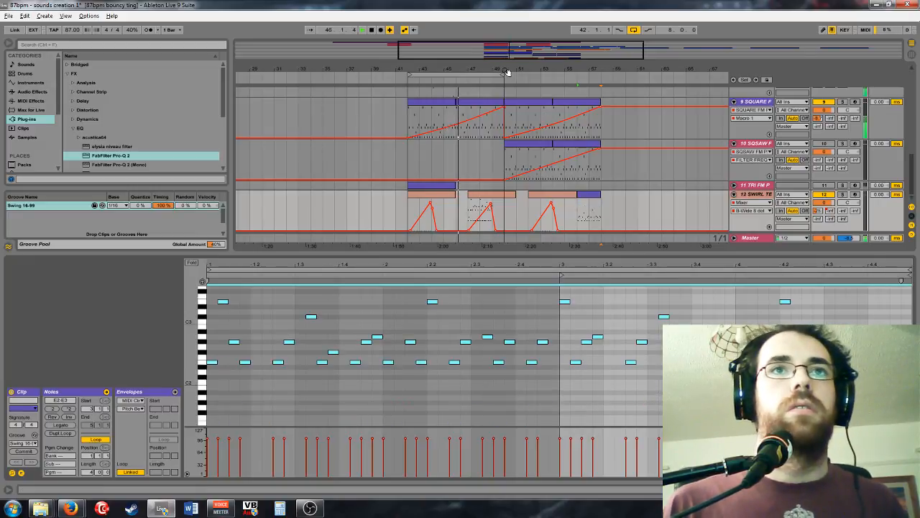
{"action": "left_click_drag", "start_coordinate": [501, 74], "coordinate": [599, 74]}
{"action": "left_click", "coordinate": [642, 209]}
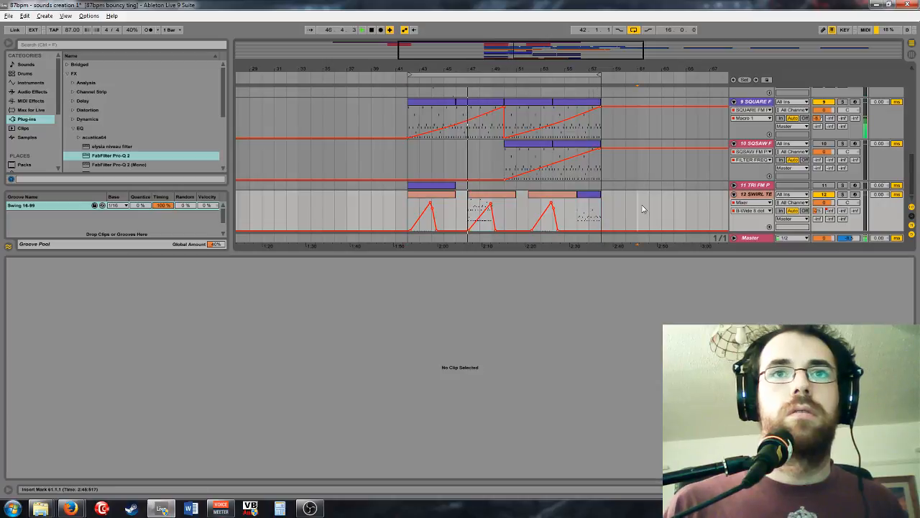
Step: Show the SWIRL TECH Macro 1 automation and curve it down to its minimum near bar 57, then back up to 127 just before bar 58
{"action": "key", "text": "plus"}
{"action": "key", "text": "plus"}
{"action": "key", "text": "plus"}
{"action": "left_click", "coordinate": [751, 202]}
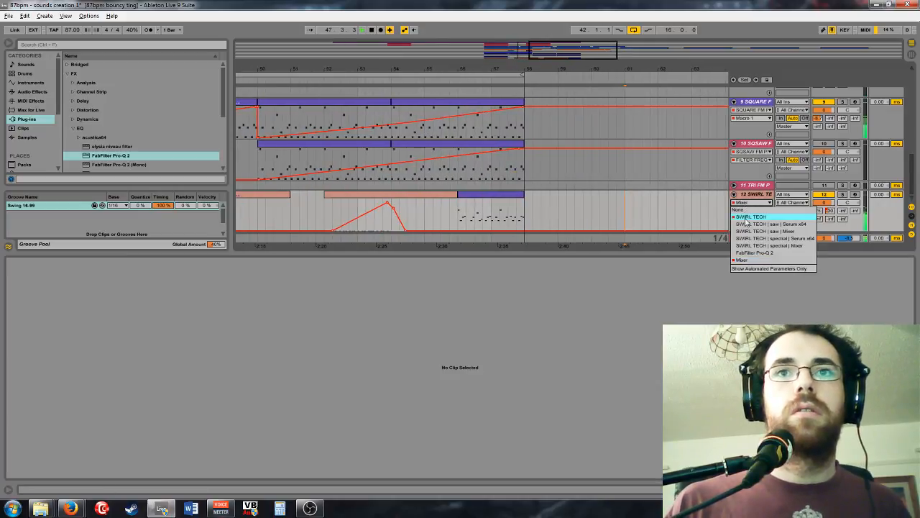
{"action": "left_click", "coordinate": [755, 223]}
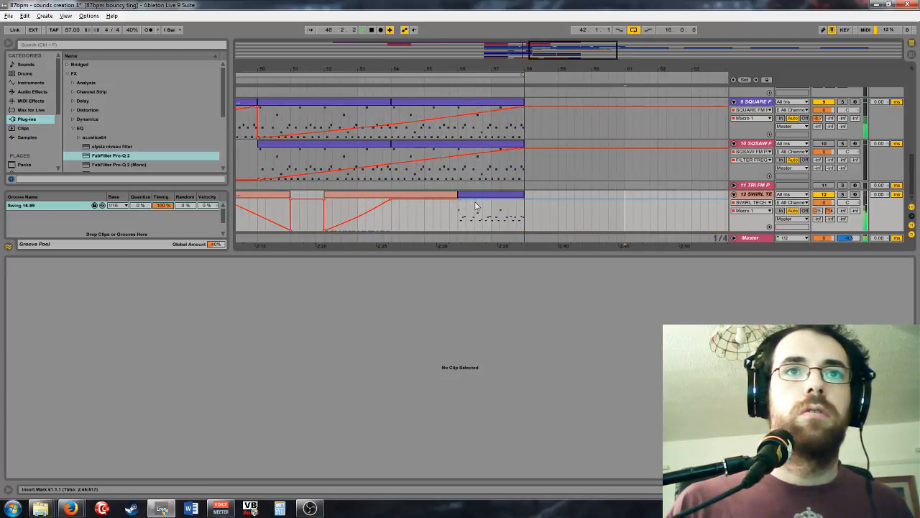
{"action": "left_click_drag", "start_coordinate": [475, 207], "coordinate": [489, 230]}
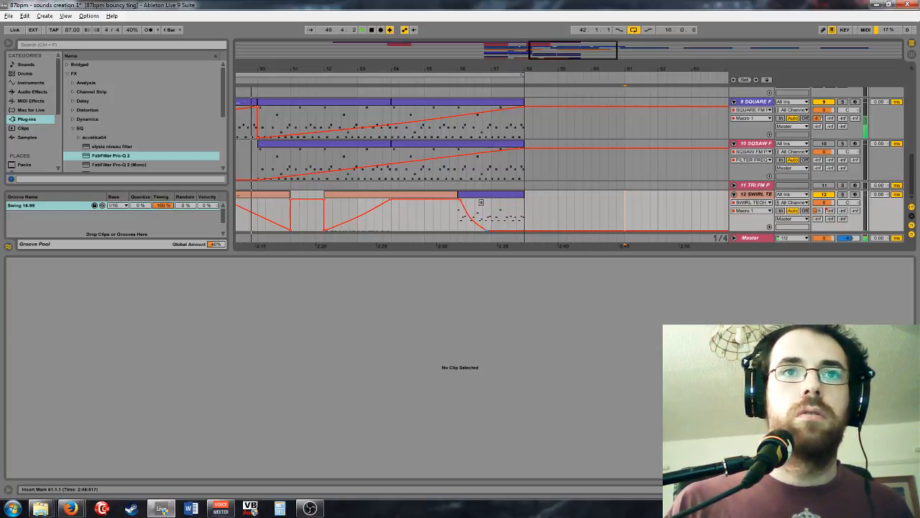
{"action": "left_click_drag", "start_coordinate": [511, 234], "coordinate": [516, 203]}
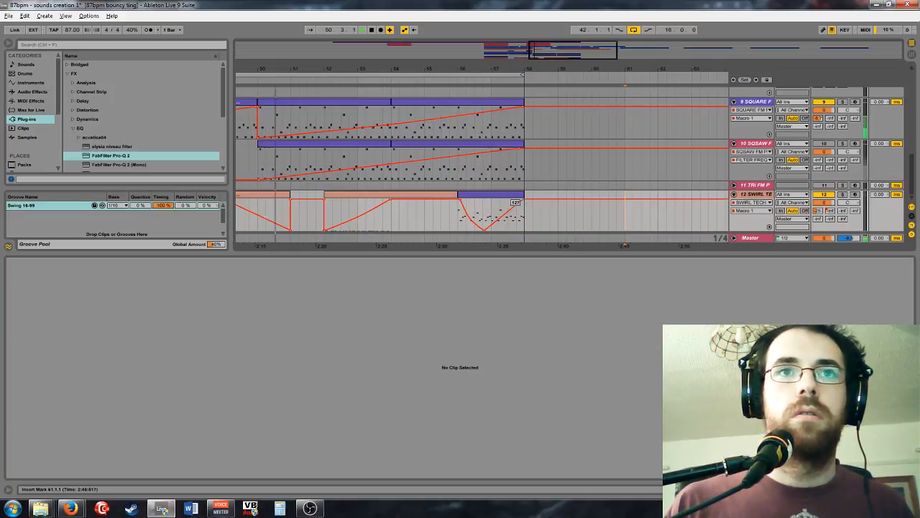
Step: Activate the SQSAW FM track and raise its A-Main Spring send
{"action": "left_click_drag", "start_coordinate": [574, 53], "coordinate": [526, 44]}
{"action": "scroll", "coordinate": [562, 174], "scroll_direction": "up", "scroll_amount": 1}
{"action": "scroll", "coordinate": [557, 173], "scroll_direction": "up", "scroll_amount": 4}
{"action": "scroll", "coordinate": [553, 173], "scroll_direction": "down", "scroll_amount": 4}
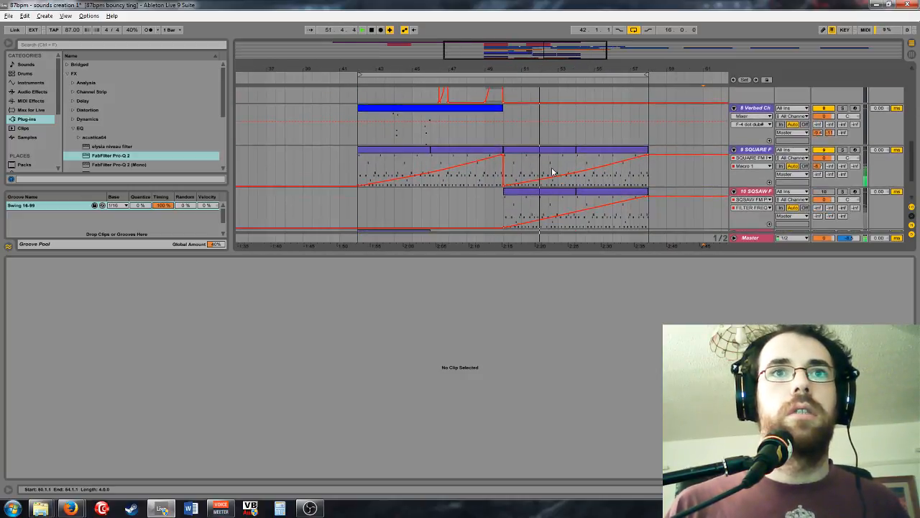
{"action": "scroll", "coordinate": [553, 173], "scroll_direction": "up", "scroll_amount": 1}
{"action": "left_click", "coordinate": [825, 173]}
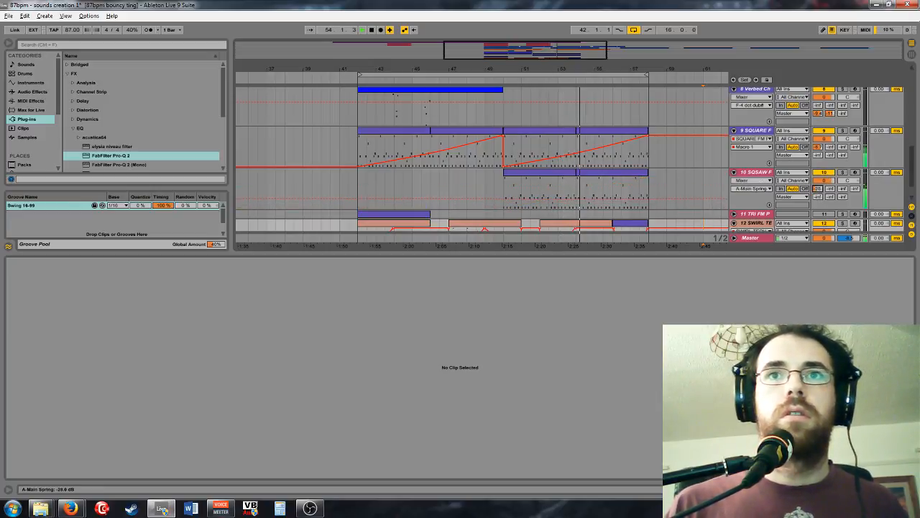
{"action": "left_click", "coordinate": [673, 193]}
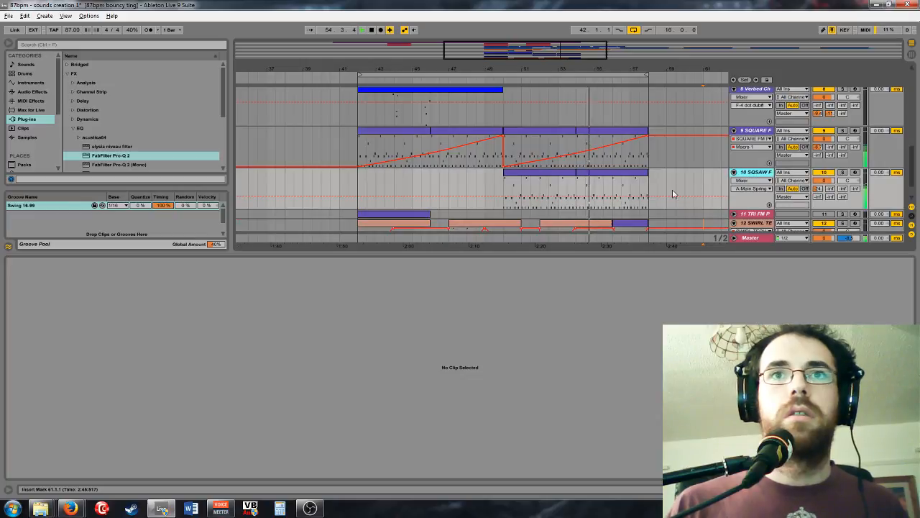
Step: Display the SQSAW FM PLUCK device chain and collapse the EQ plug-in folder in the browser
{"action": "double_click", "coordinate": [750, 176]}
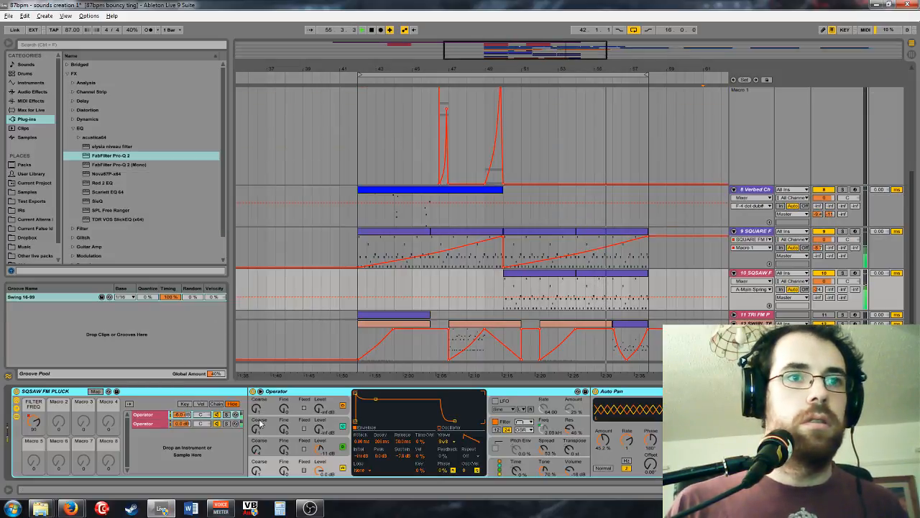
{"action": "left_click", "coordinate": [112, 127]}
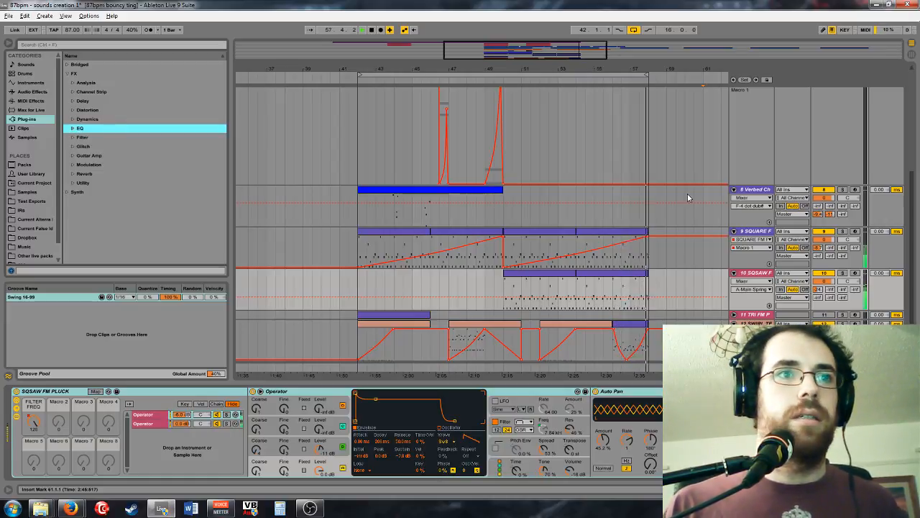
Step: Open the SWIRL TECH clip at bar 56 and review the tracks up to WOBBLY in an enlarged arrangement view
{"action": "double_click", "coordinate": [629, 325]}
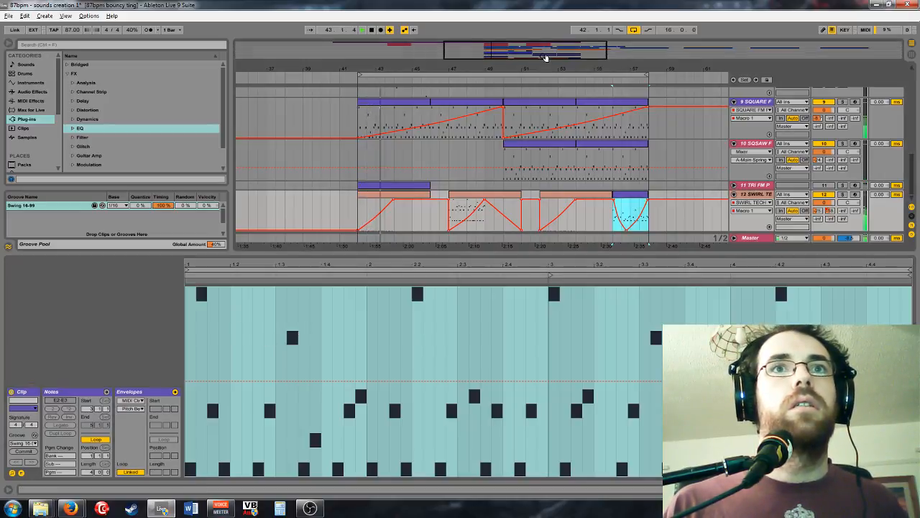
{"action": "scroll", "coordinate": [595, 207], "scroll_direction": "up", "scroll_amount": 5}
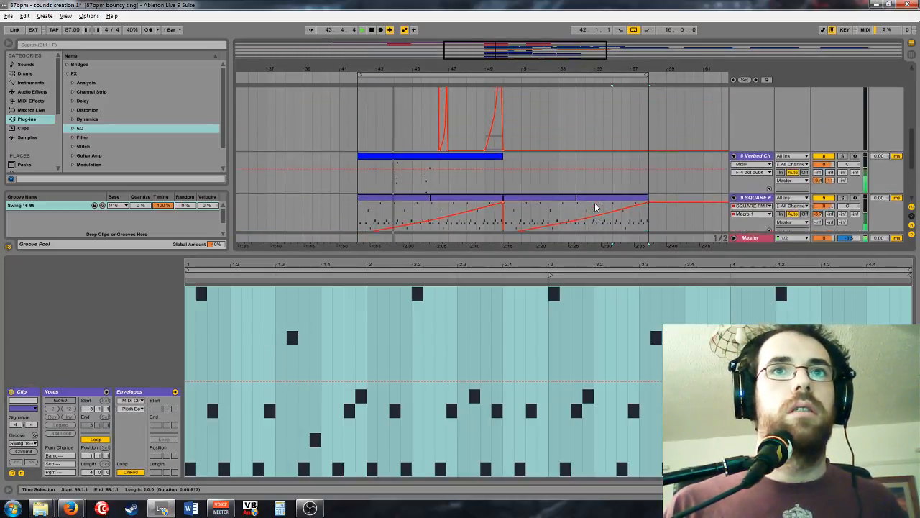
{"action": "scroll", "coordinate": [594, 205], "scroll_direction": "up", "scroll_amount": 4}
{"action": "scroll", "coordinate": [594, 204], "scroll_direction": "down", "scroll_amount": 3}
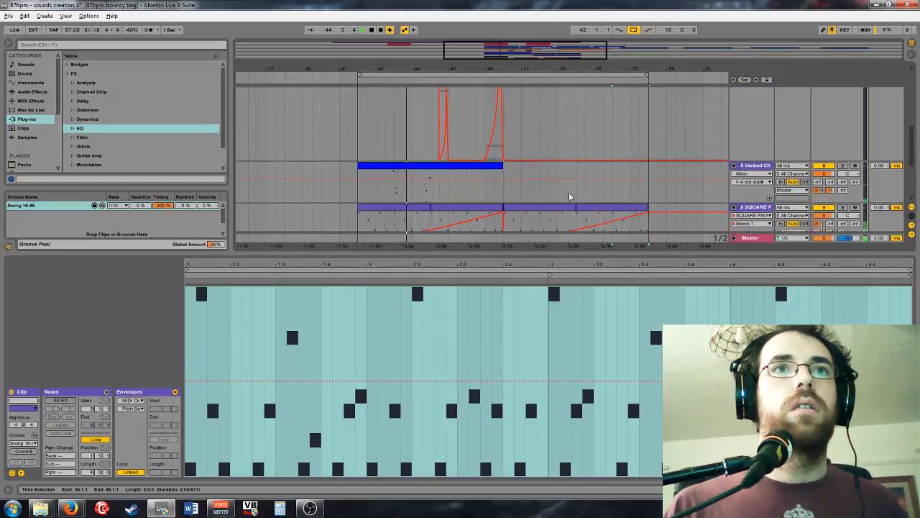
{"action": "scroll", "coordinate": [569, 196], "scroll_direction": "down", "scroll_amount": 5}
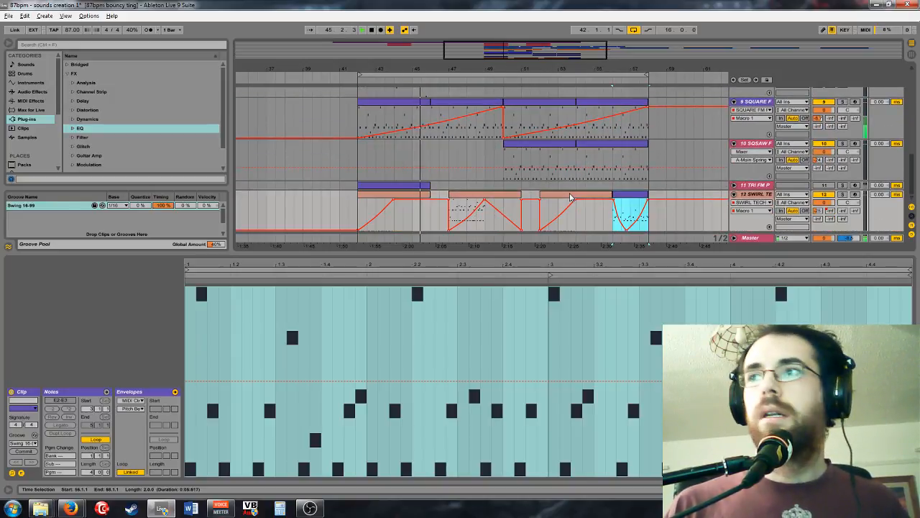
{"action": "scroll", "coordinate": [570, 196], "scroll_direction": "up", "scroll_amount": 6}
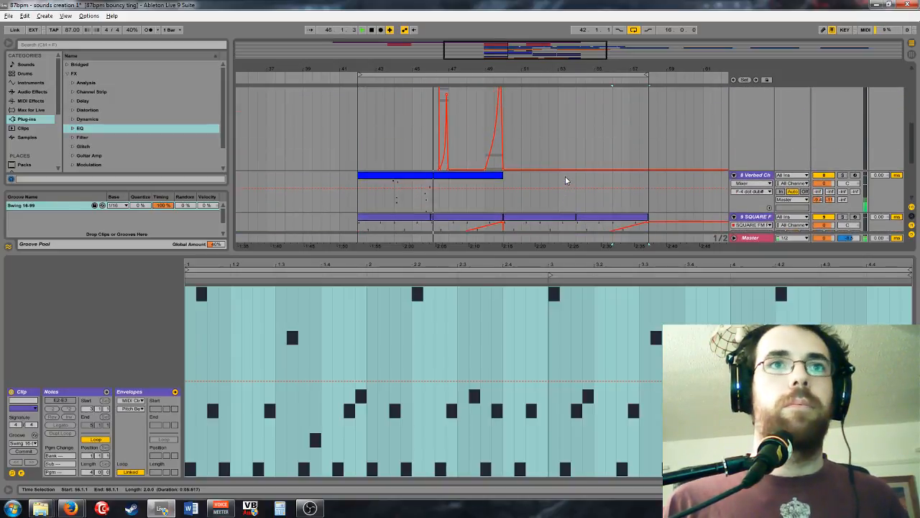
{"action": "scroll", "coordinate": [565, 179], "scroll_direction": "up", "scroll_amount": 5}
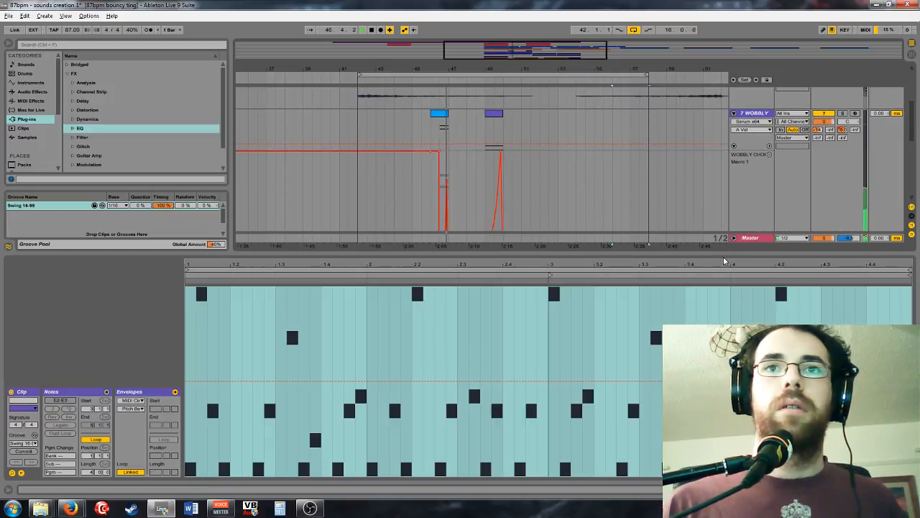
{"action": "left_click_drag", "start_coordinate": [742, 250], "coordinate": [740, 381]}
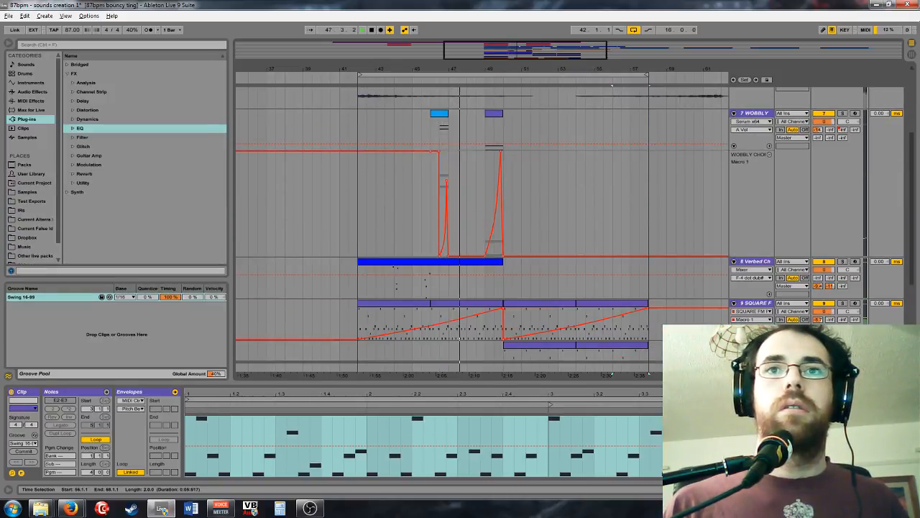
Step: Stop playback, open the Ginger Riser clip at bar 42, and set its warp mode to Tones with a grain size of about 64
{"action": "scroll", "coordinate": [713, 316], "scroll_direction": "up", "scroll_amount": 5}
{"action": "scroll", "coordinate": [713, 316], "scroll_direction": "up", "scroll_amount": 2}
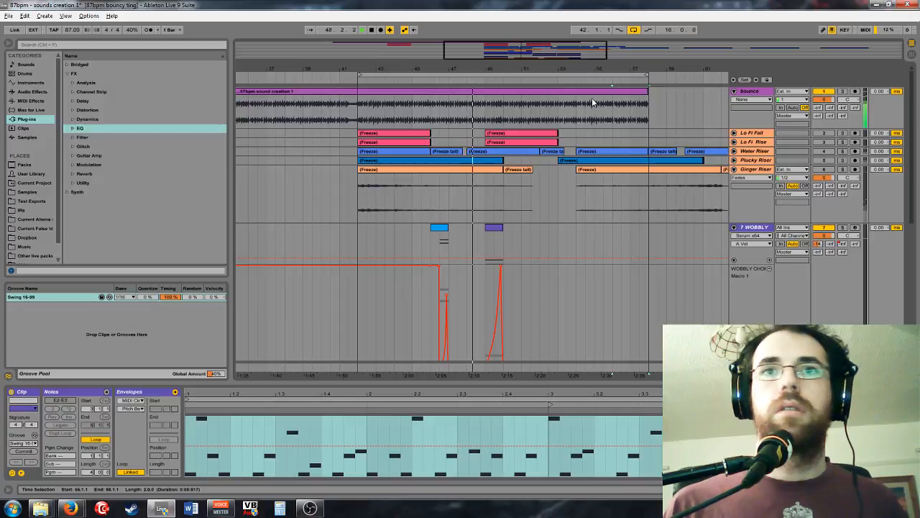
{"action": "mouse_move", "coordinate": [526, 64]}
{"action": "left_mouse_down"}
{"action": "mouse_move", "coordinate": [560, 76]}
{"action": "mouse_move", "coordinate": [541, 73]}
{"action": "left_mouse_up"}
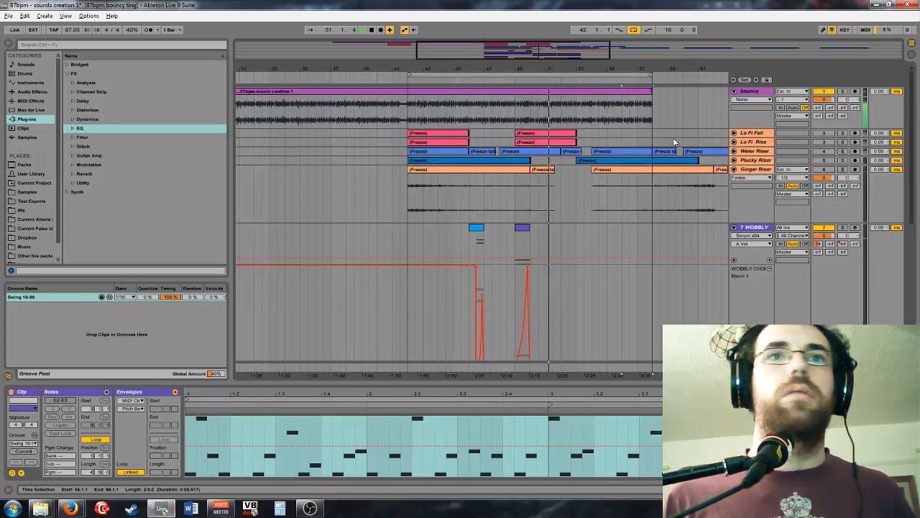
{"action": "key", "text": "space"}
{"action": "left_click", "coordinate": [495, 174]}
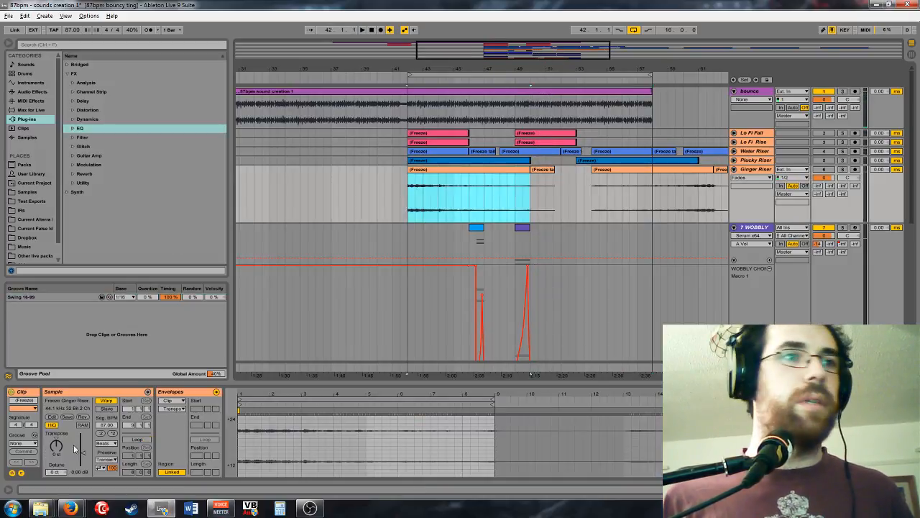
{"action": "left_click", "coordinate": [106, 443]}
{"action": "left_click", "coordinate": [103, 460]}
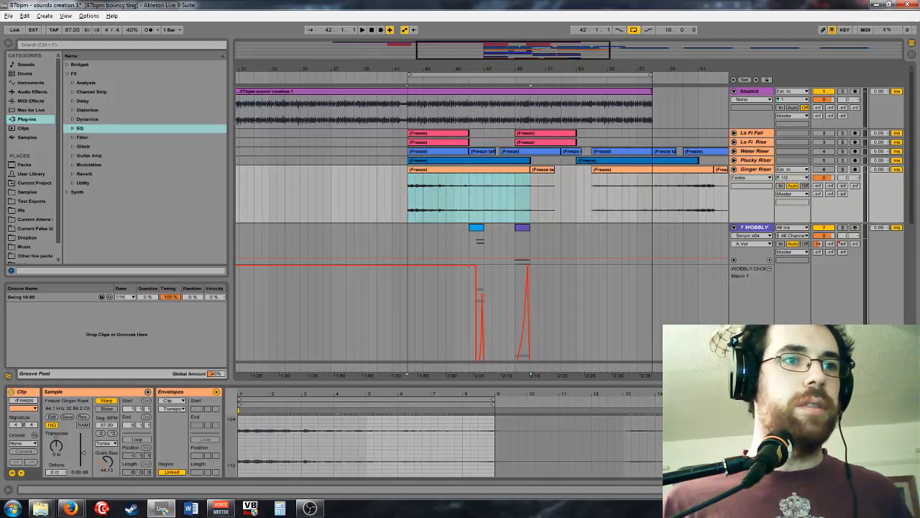
Step: Draw a Transposition Modulation envelope on the Ginger Riser clip falling from +12 at its start to -12 near its end at bar 9
{"action": "left_click", "coordinate": [173, 409]}
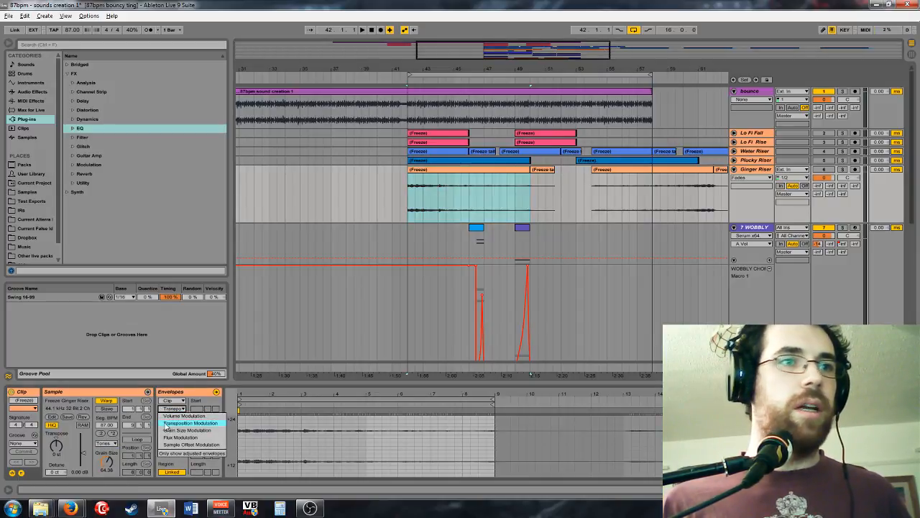
{"action": "left_click", "coordinate": [167, 424]}
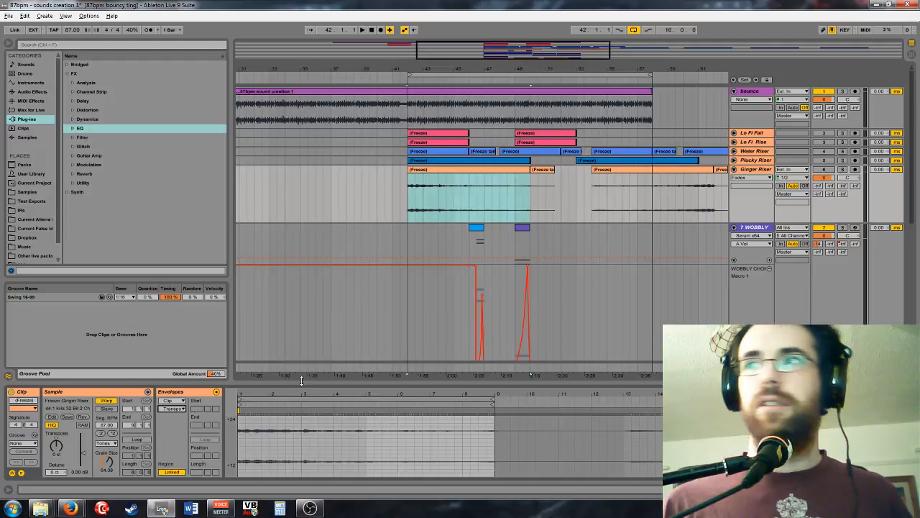
{"action": "left_click_drag", "start_coordinate": [296, 383], "coordinate": [287, 220]}
{"action": "left_click_drag", "start_coordinate": [242, 350], "coordinate": [242, 303]}
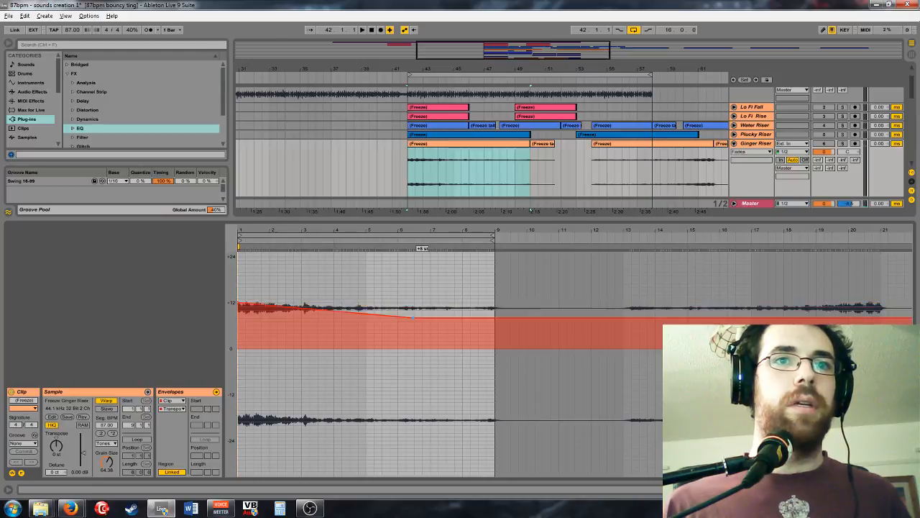
{"action": "left_click_drag", "start_coordinate": [493, 307], "coordinate": [490, 394]}
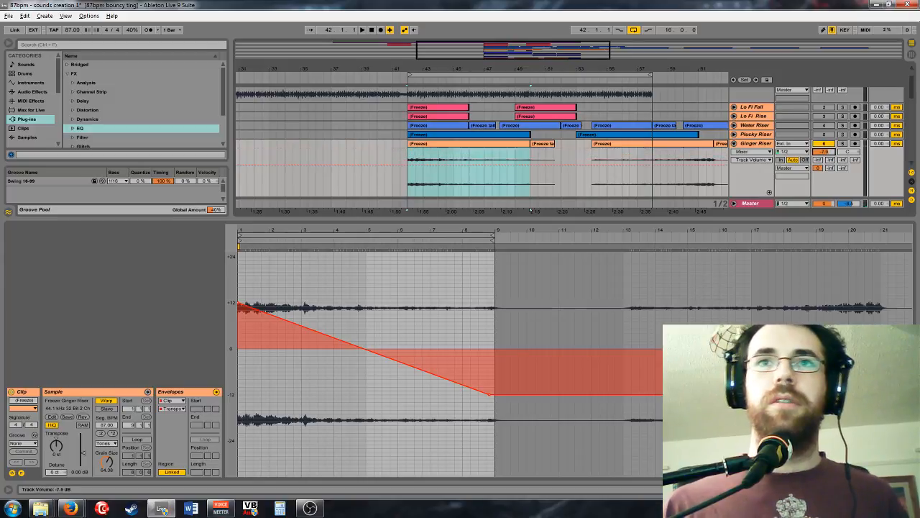
Step: Play the loop with the Ginger Riser track active and set its volume to about -8 dB
{"action": "left_click", "coordinate": [437, 146]}
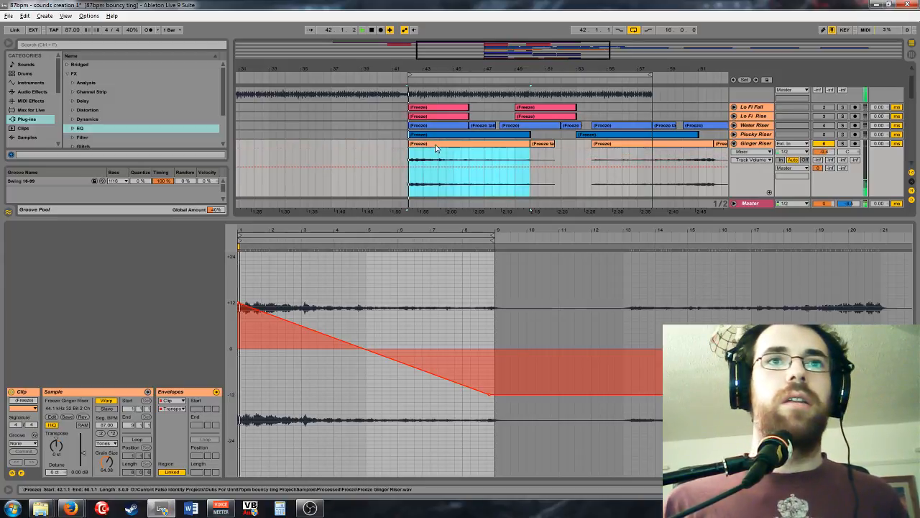
{"action": "left_click_drag", "start_coordinate": [830, 154], "coordinate": [831, 154]}
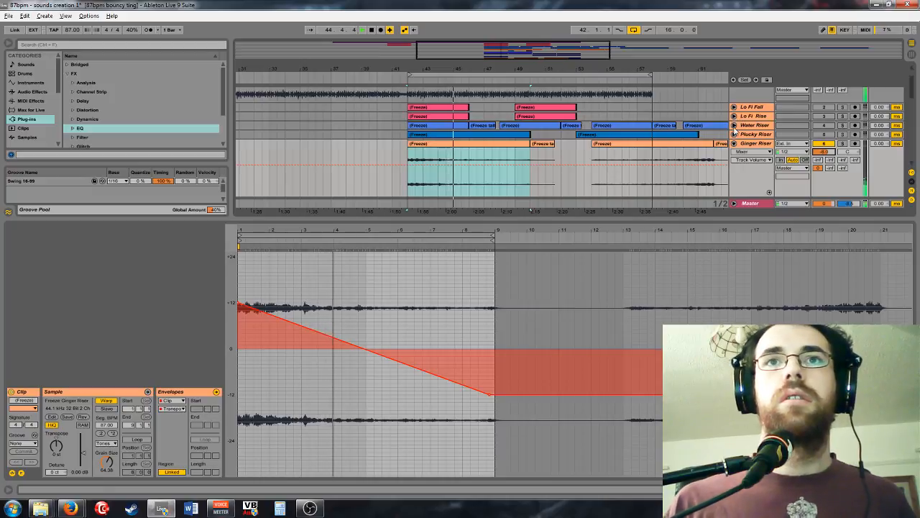
Step: Deactivate the Water Riser freeze clip at bar 42 and the freeze tail that follows it
{"action": "scroll", "coordinate": [690, 130], "scroll_direction": "down", "scroll_amount": 3}
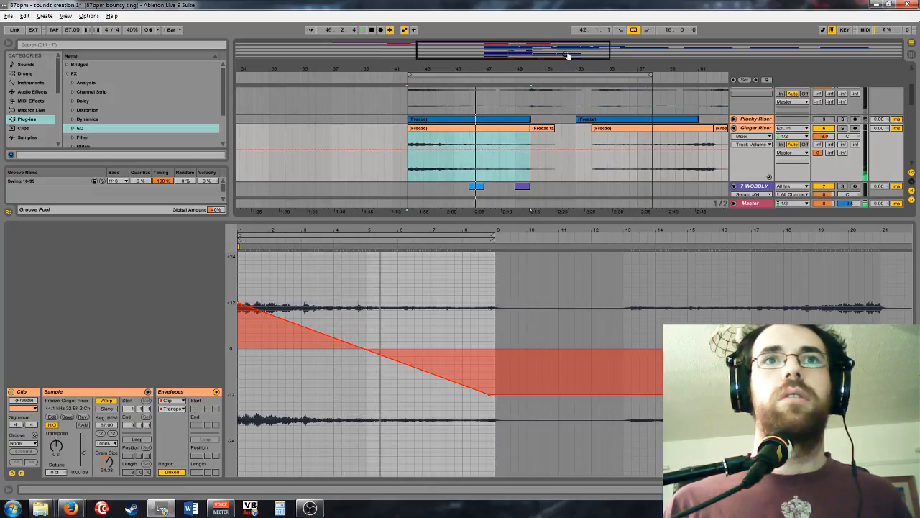
{"action": "left_click_drag", "start_coordinate": [568, 55], "coordinate": [579, 69]}
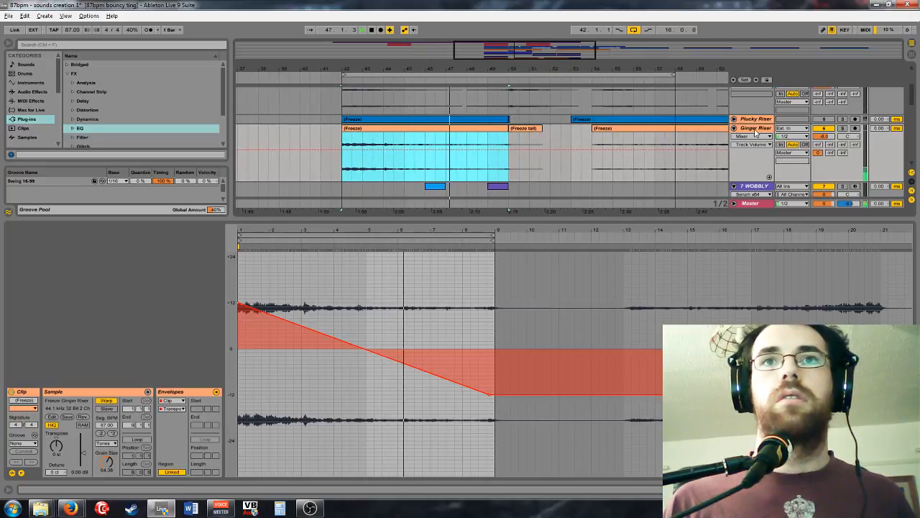
{"action": "scroll", "coordinate": [518, 126], "scroll_direction": "up", "scroll_amount": 3}
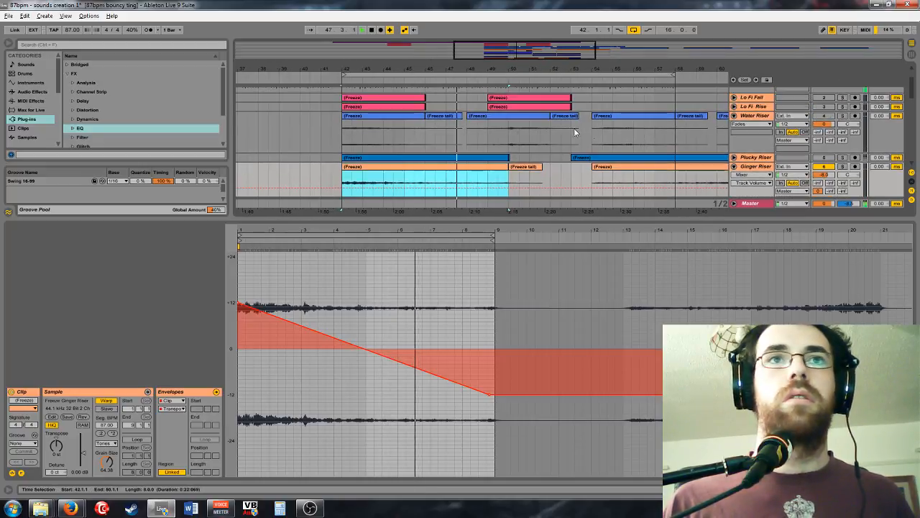
{"action": "left_click", "coordinate": [507, 140]}
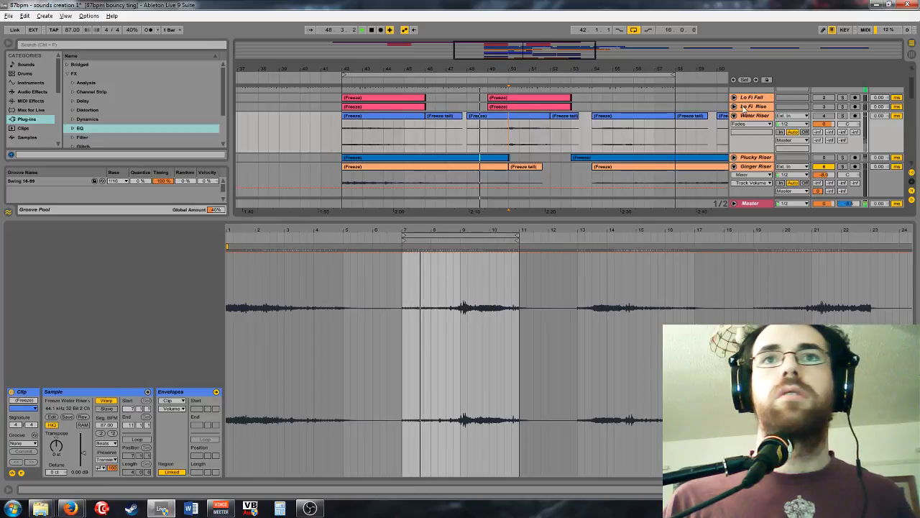
{"action": "left_click", "coordinate": [381, 133]}
{"action": "left_click", "coordinate": [442, 133], "text": "shift"}
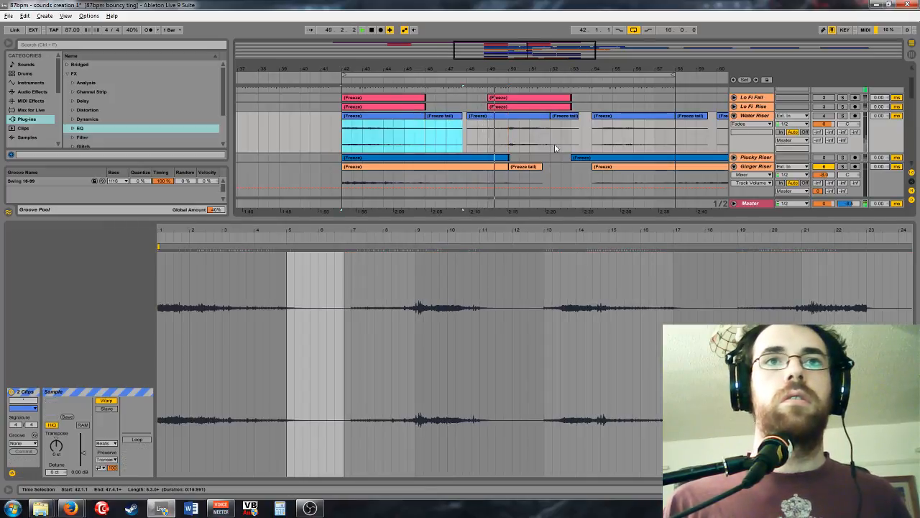
{"action": "key", "text": "0"}
Step: Deactivate the Ginger Riser clip at bar 54 and select the freeze tail at bar 50
{"action": "left_click", "coordinate": [632, 176]}
{"action": "key", "text": "0"}
{"action": "left_click", "coordinate": [527, 167]}
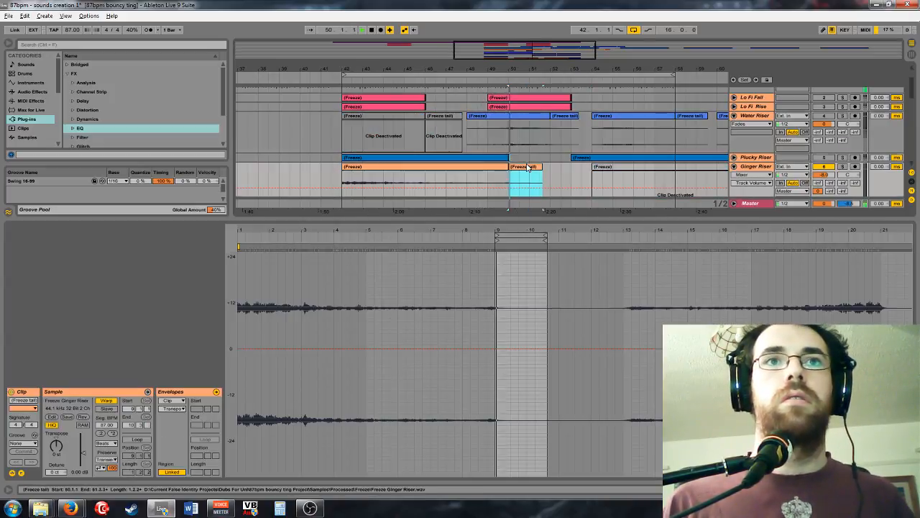
Step: Set the Water Riser clip at bar 48 to Tones warp mode and transpose it up 12 semitones
{"action": "left_click", "coordinate": [529, 137]}
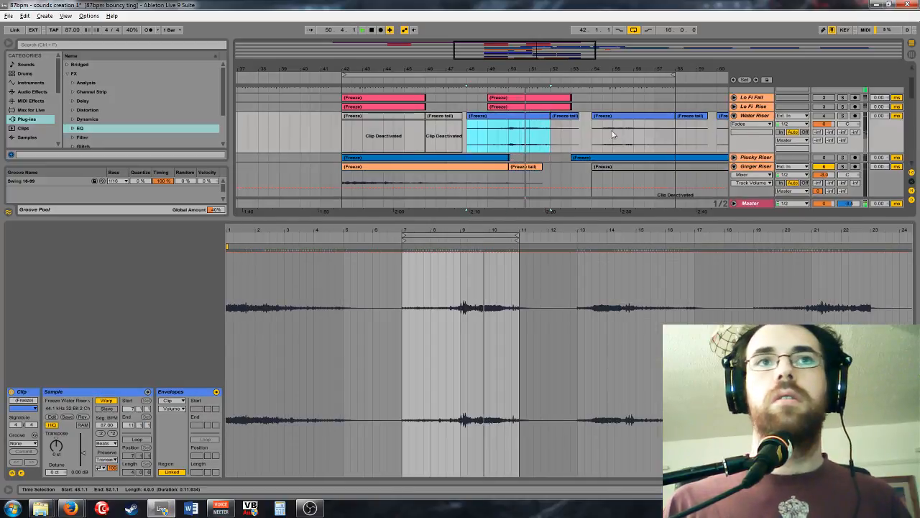
{"action": "left_click", "coordinate": [106, 443]}
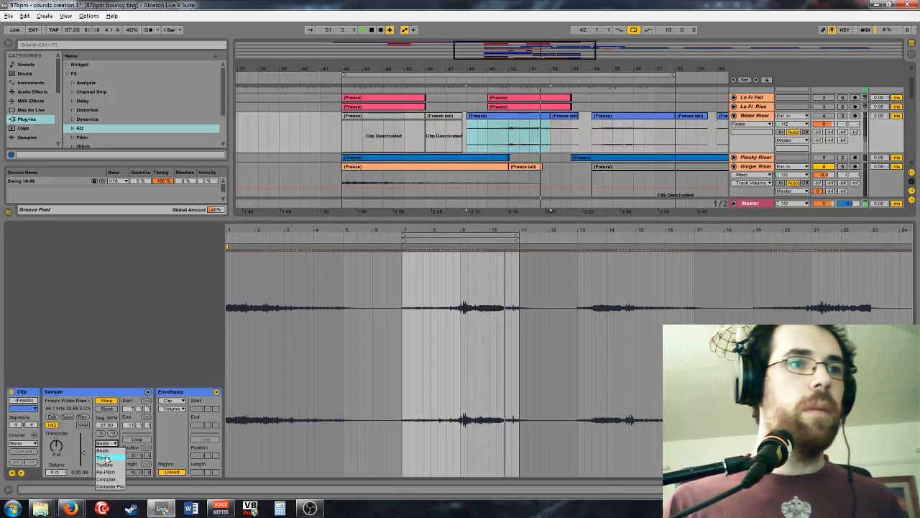
{"action": "left_click", "coordinate": [104, 458]}
{"action": "left_click", "coordinate": [107, 443]}
{"action": "left_click", "coordinate": [104, 458]}
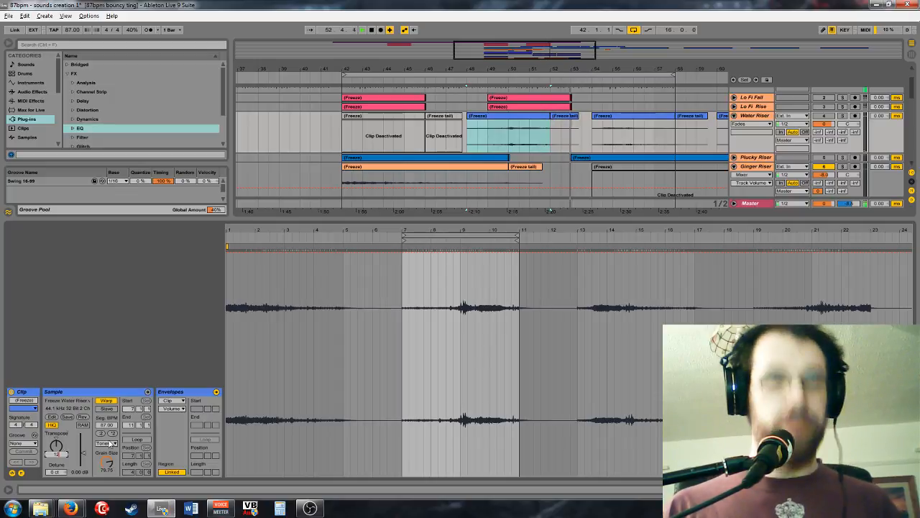
Step: Deactivate the Water Riser clip at bar 54 and extend the bar 48 clip to bar 53
{"action": "left_click", "coordinate": [628, 142]}
{"action": "key", "text": "ctrl+z"}
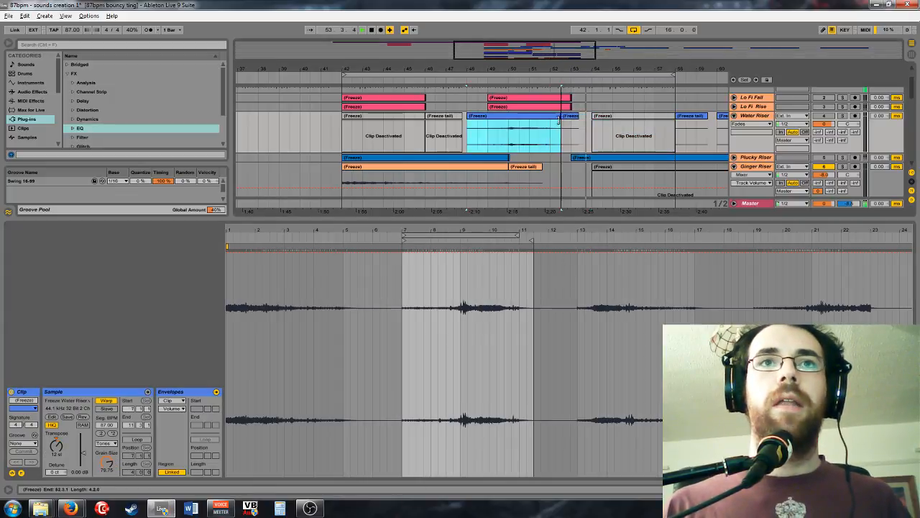
Step: Activate the Water Riser track at about -7.4 dB and unfold the Plucky Riser and Lo Fi Rise tracks
{"action": "left_click", "coordinate": [821, 117]}
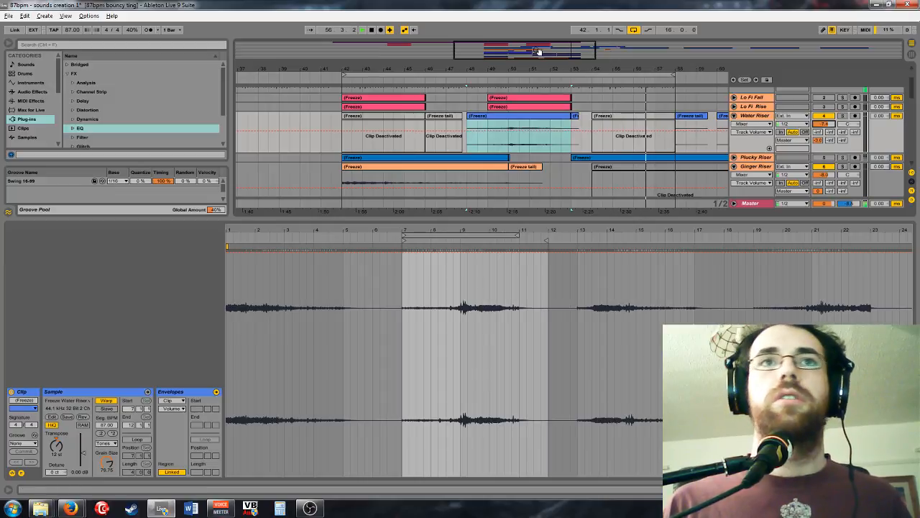
{"action": "left_click_drag", "start_coordinate": [537, 52], "coordinate": [542, 58]}
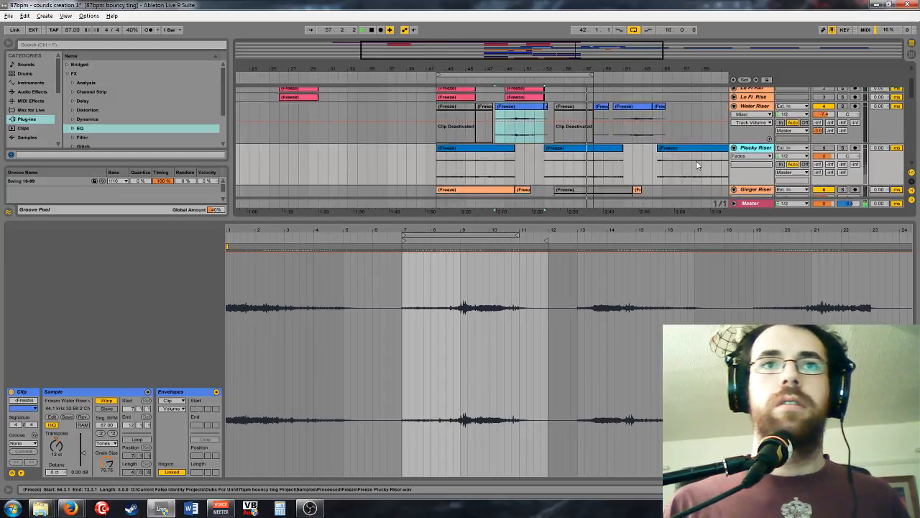
{"action": "scroll", "coordinate": [739, 101], "scroll_direction": "up", "scroll_amount": 2}
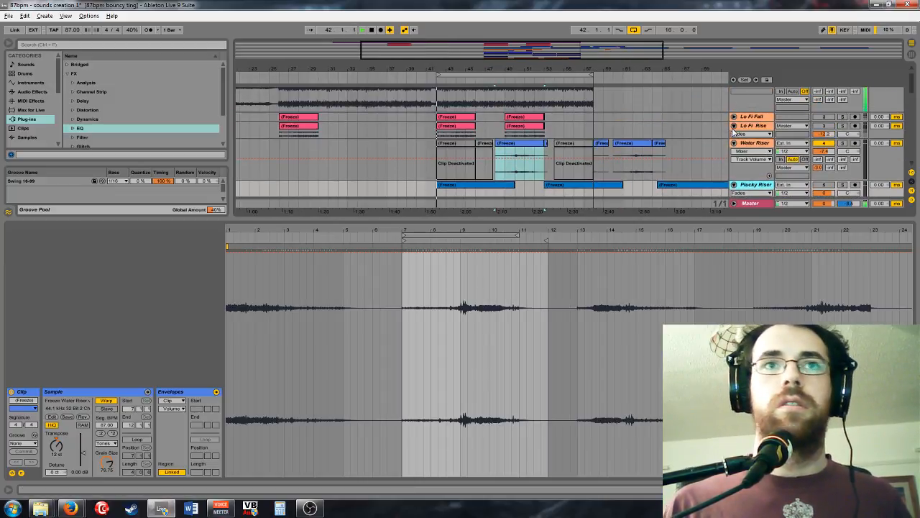
{"action": "scroll", "coordinate": [714, 150], "scroll_direction": "down", "scroll_amount": 5}
{"action": "scroll", "coordinate": [714, 149], "scroll_direction": "down", "scroll_amount": 1}
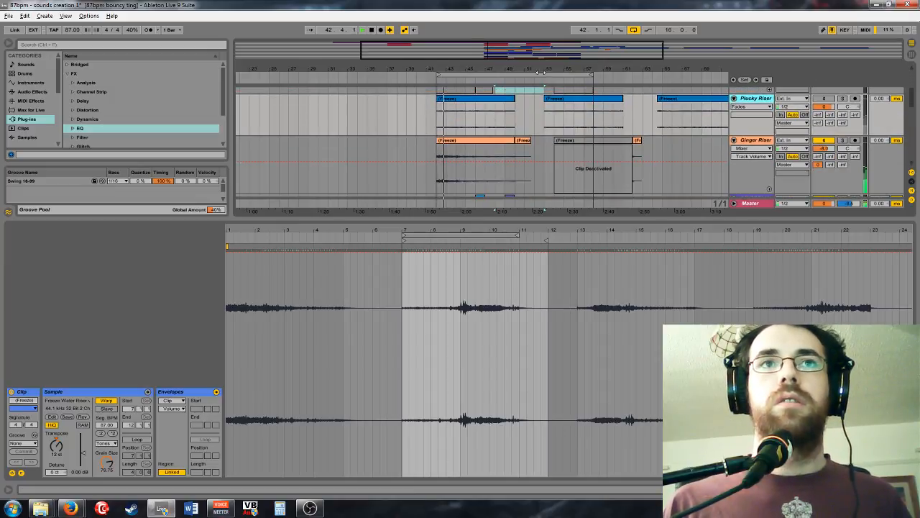
Step: Reactivate the Ginger Riser clip at bar 54 and move it to bars 50 to 58, over the freeze tail
{"action": "scroll", "coordinate": [626, 144], "scroll_direction": "up", "scroll_amount": 2}
{"action": "left_click", "coordinate": [634, 147]}
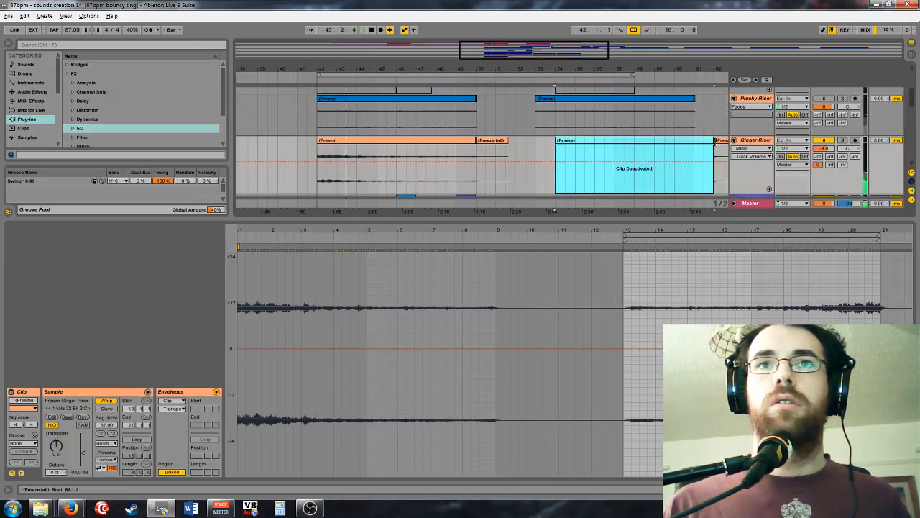
{"action": "key", "text": "0"}
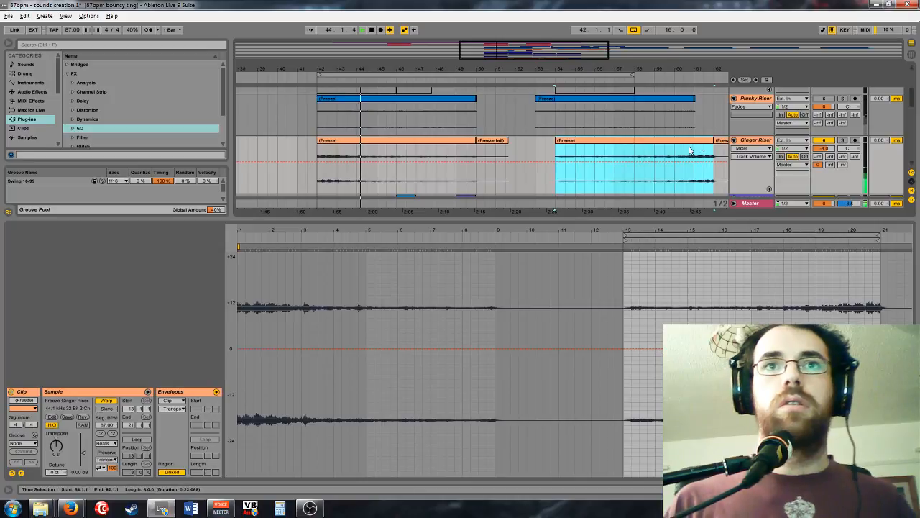
{"action": "left_click_drag", "start_coordinate": [702, 146], "coordinate": [636, 146]}
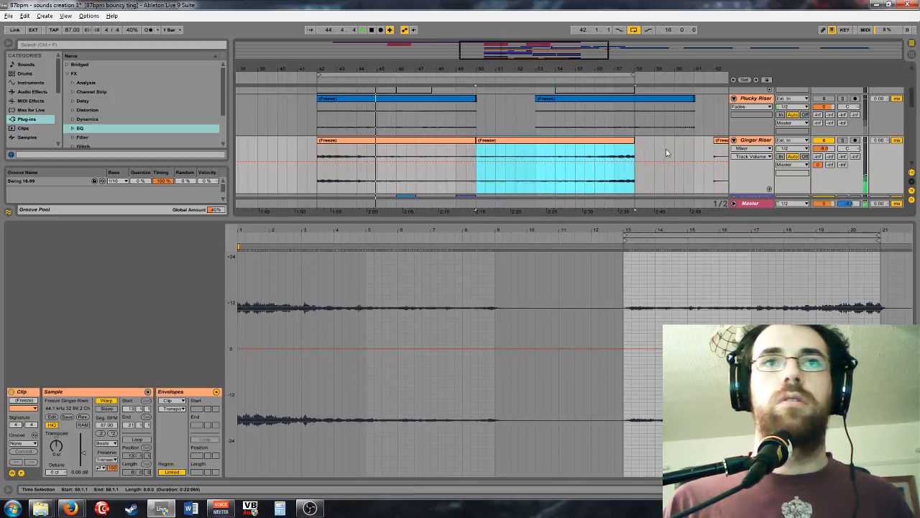
Step: Show the Ginger Riser fades, fading the first clip out to bar 50 and the second in from bar 50 to bar 54
{"action": "left_click", "coordinate": [751, 148]}
{"action": "left_click", "coordinate": [747, 157]}
{"action": "left_click", "coordinate": [474, 141]}
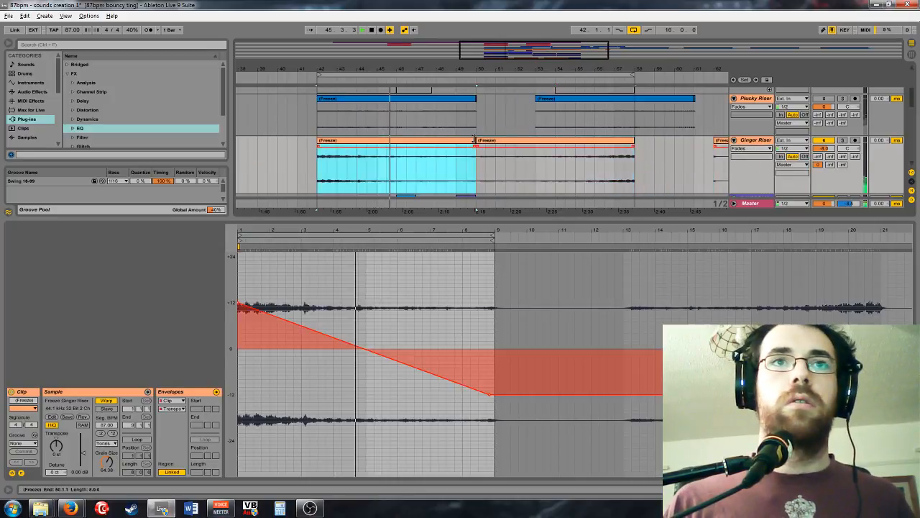
{"action": "left_click_drag", "start_coordinate": [474, 141], "coordinate": [552, 158]}
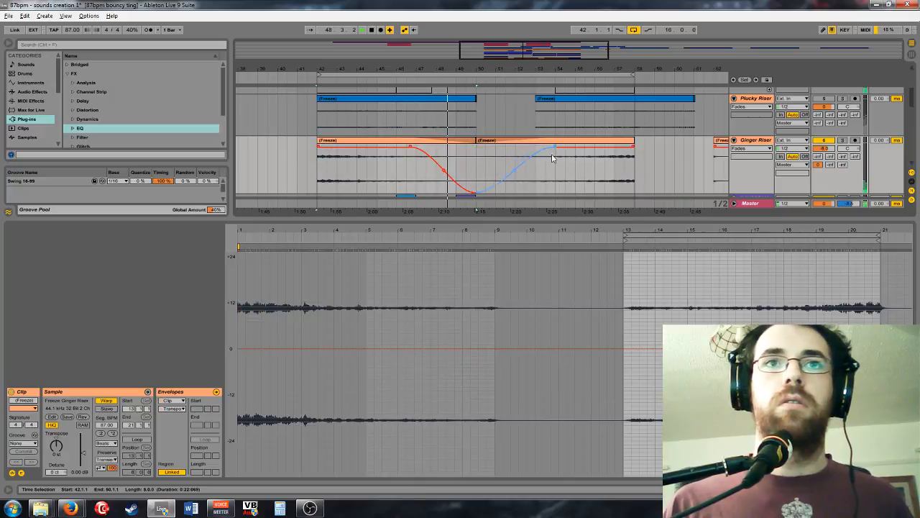
Step: Set the Ginger Riser clip at bar 50 to Tones warp mode and transpose it up 12 semitones
{"action": "left_click", "coordinate": [503, 140]}
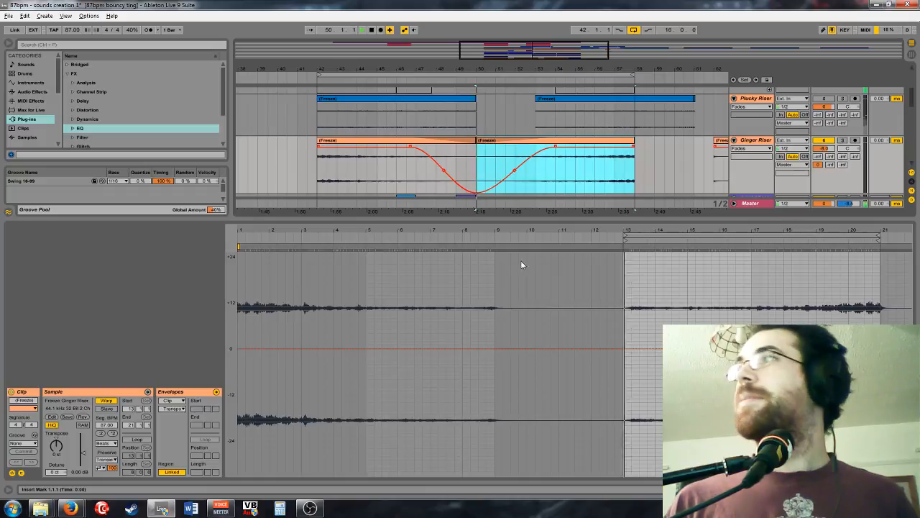
{"action": "left_click", "coordinate": [108, 442]}
{"action": "left_click", "coordinate": [108, 442]}
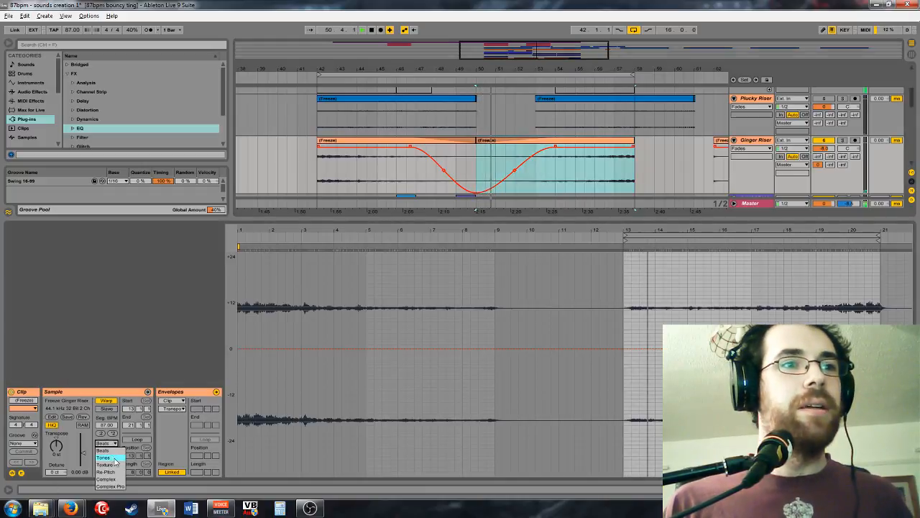
{"action": "left_click", "coordinate": [107, 451]}
{"action": "left_click", "coordinate": [59, 447]}
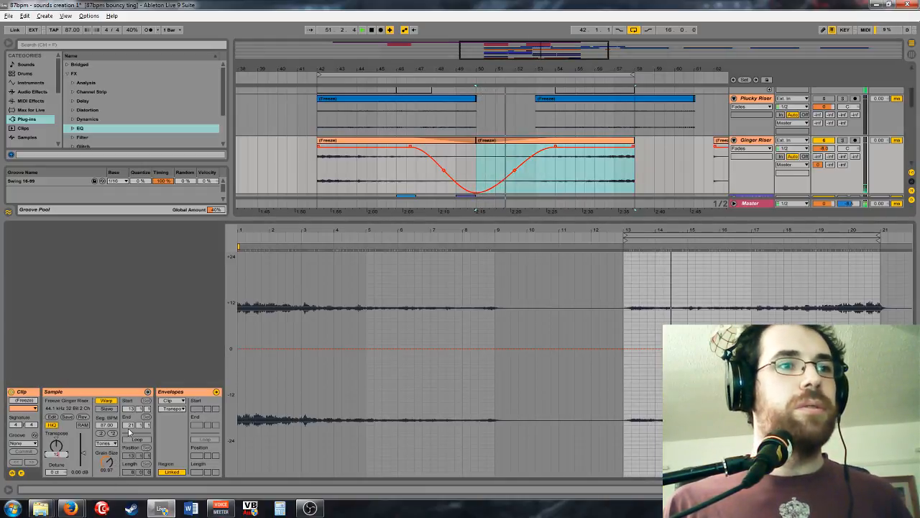
{"action": "type", "text": "12"}
{"action": "key", "text": "Return"}
Step: Draw a transposition envelope on the bar 50 Ginger Riser clip that rises from 0 to +12 just before the clip's end
{"action": "left_click", "coordinate": [176, 409]}
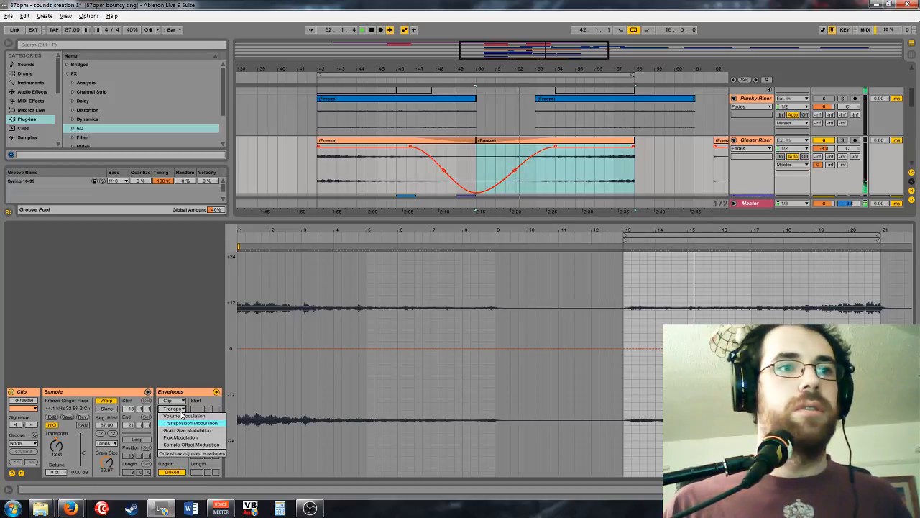
{"action": "left_click", "coordinate": [176, 414]}
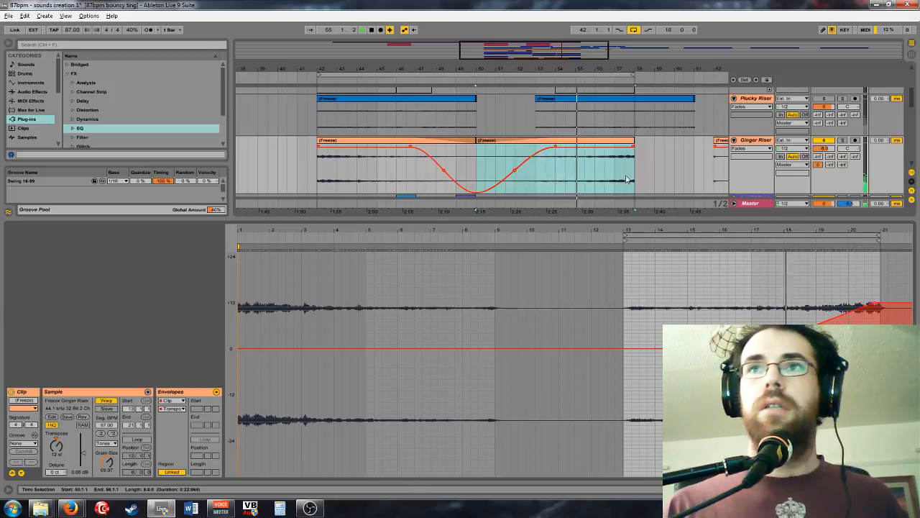
{"action": "scroll", "coordinate": [628, 177], "scroll_direction": "up", "scroll_amount": 3, "text": "ctrl"}
{"action": "scroll", "coordinate": [638, 167], "scroll_direction": "up", "scroll_amount": 2}
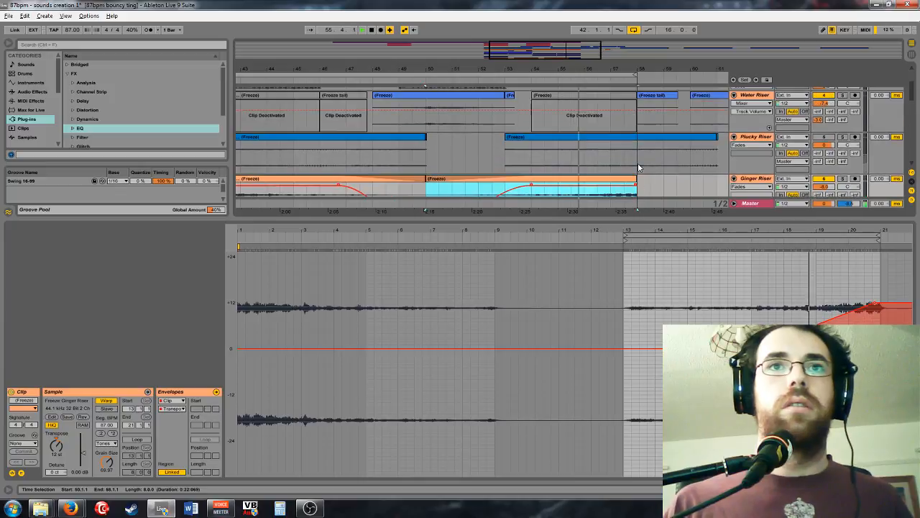
Step: Set the Water Riser track volume to -1.4 dB and transpose the clip at bar 48 up 24 semitones
{"action": "scroll", "coordinate": [638, 167], "scroll_direction": "up", "scroll_amount": 5}
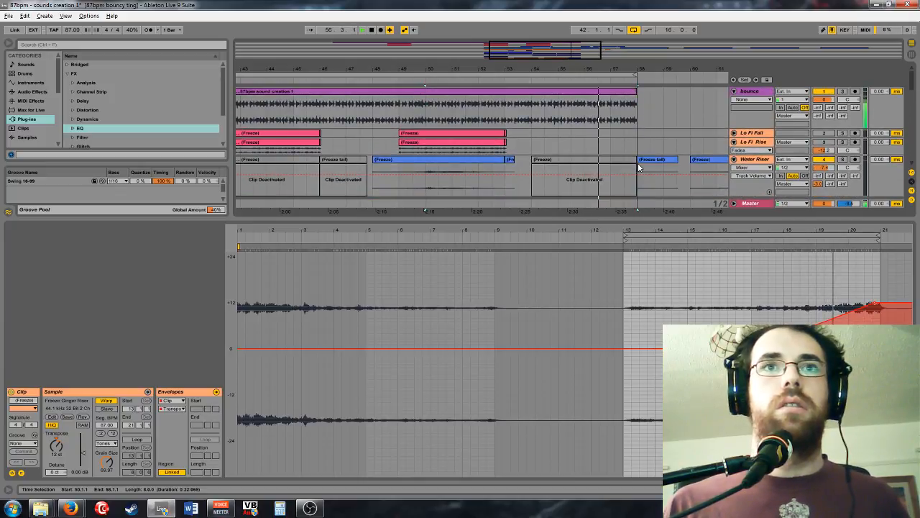
{"action": "left_click_drag", "start_coordinate": [563, 83], "coordinate": [560, 79]}
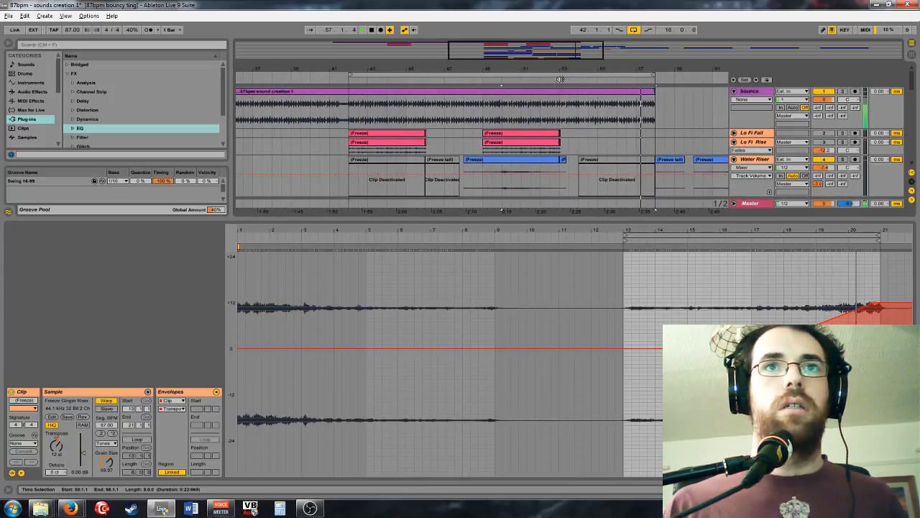
{"action": "scroll", "coordinate": [719, 133], "scroll_direction": "down", "scroll_amount": 4}
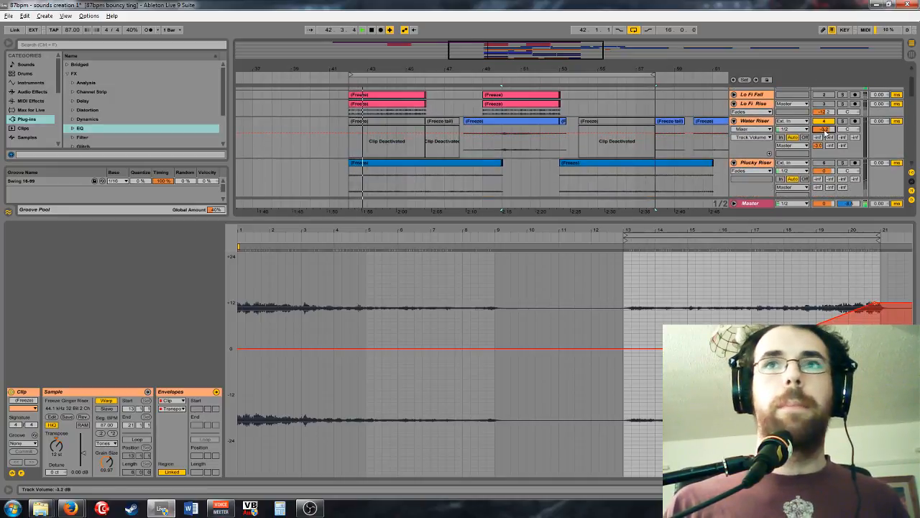
{"action": "left_click", "coordinate": [483, 133]}
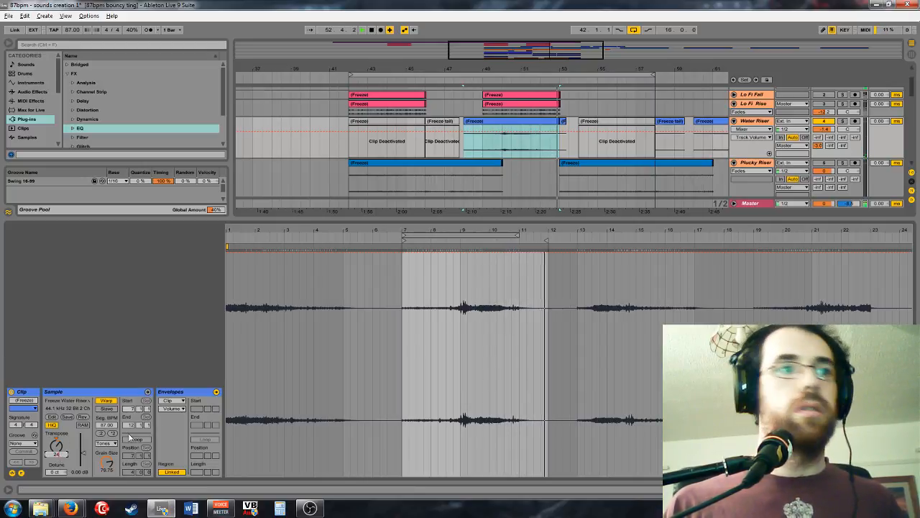
{"action": "key", "text": "Return"}
{"action": "key", "text": "space"}
{"action": "key", "text": "space"}
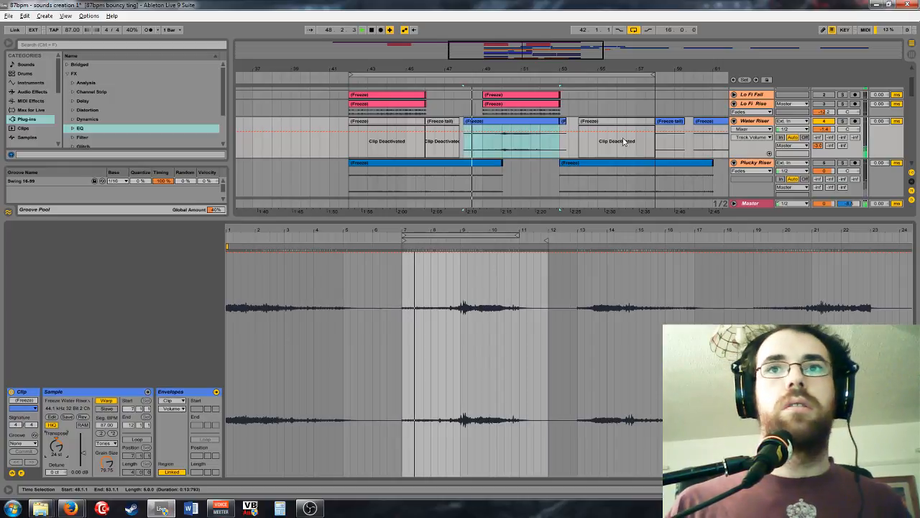
Step: Show the Water Riser fades and fade the bar 48 clip in up to bar 50
{"action": "left_click", "coordinate": [751, 129]}
{"action": "left_click", "coordinate": [751, 145]}
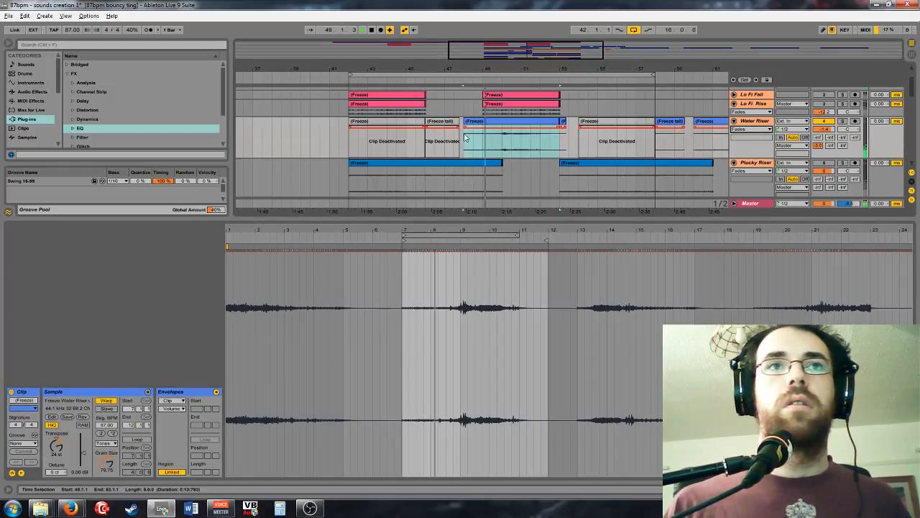
{"action": "left_click_drag", "start_coordinate": [466, 127], "coordinate": [501, 131]}
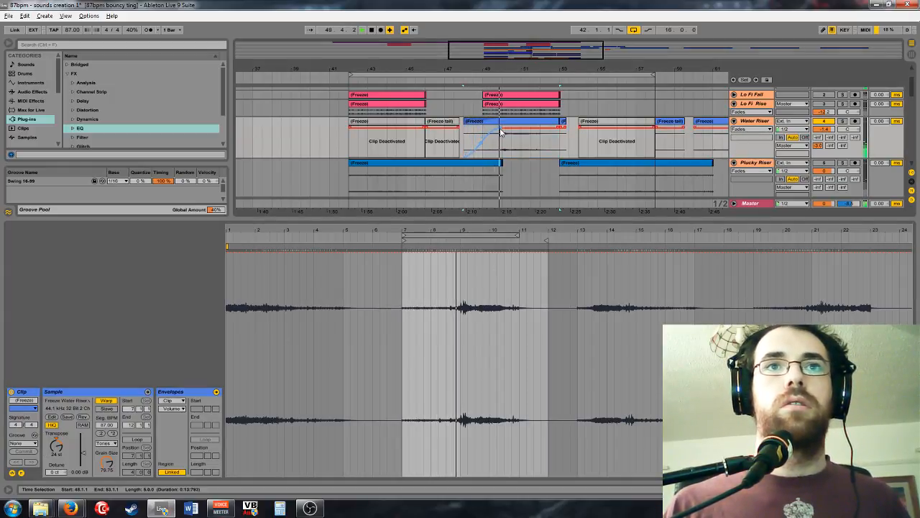
Step: Move the deactivated Water Riser clip from bar 42 to bars 50 to 54, reactivate it and transpose it up 24 semitones
{"action": "left_click_drag", "start_coordinate": [560, 128], "coordinate": [521, 131]}
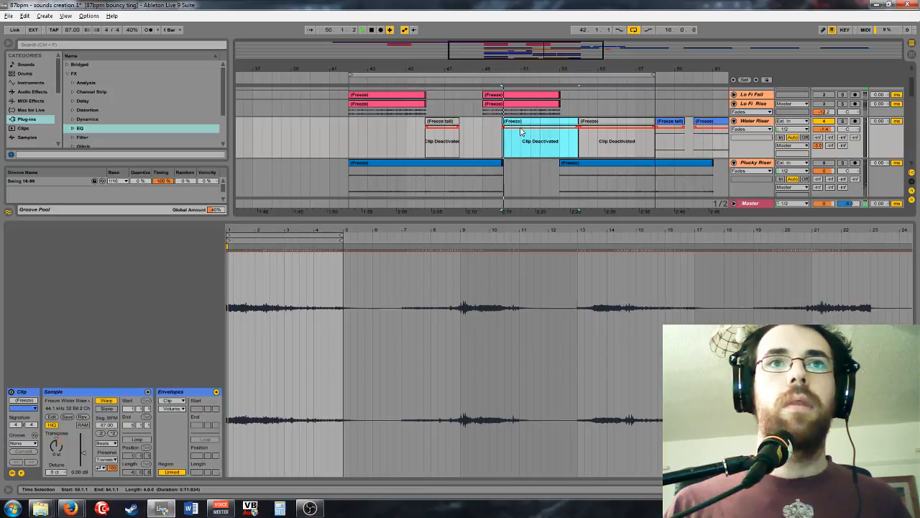
{"action": "key", "text": "space"}
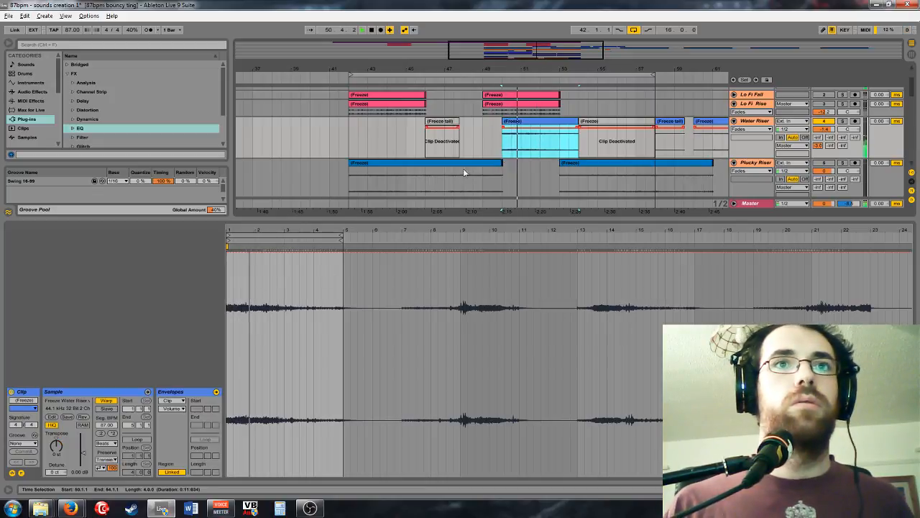
{"action": "left_click_drag", "start_coordinate": [59, 448], "coordinate": [59, 388]}
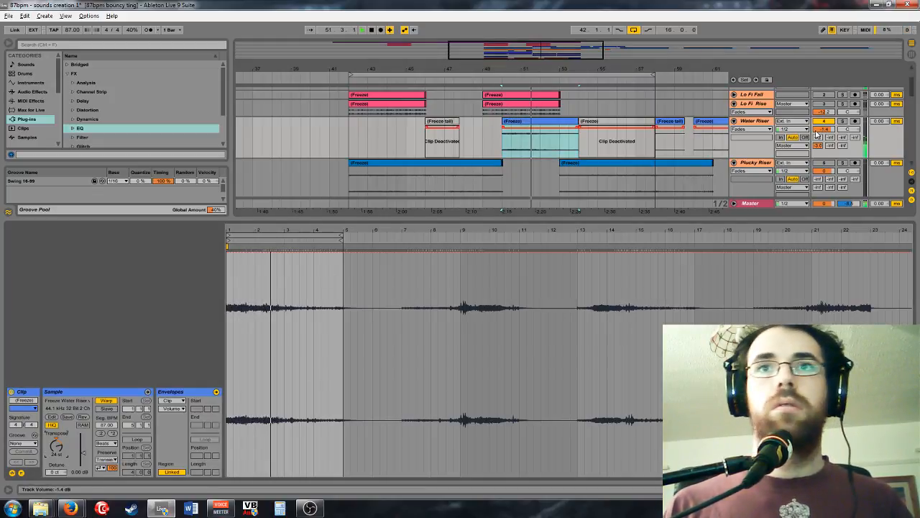
Step: Lower the Water Riser track volume to -7.6 dB and set the bar 50 clip to Tones warp mode with 12 semitones of transposition
{"action": "left_click_drag", "start_coordinate": [816, 135], "coordinate": [816, 147]}
{"action": "key", "text": "space"}
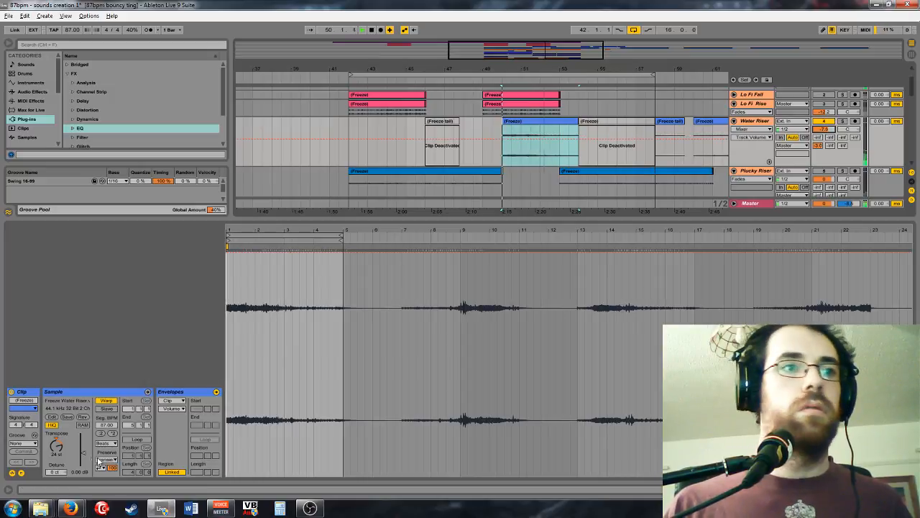
{"action": "key", "text": "space"}
{"action": "left_click", "coordinate": [106, 443]}
{"action": "left_click", "coordinate": [106, 451]}
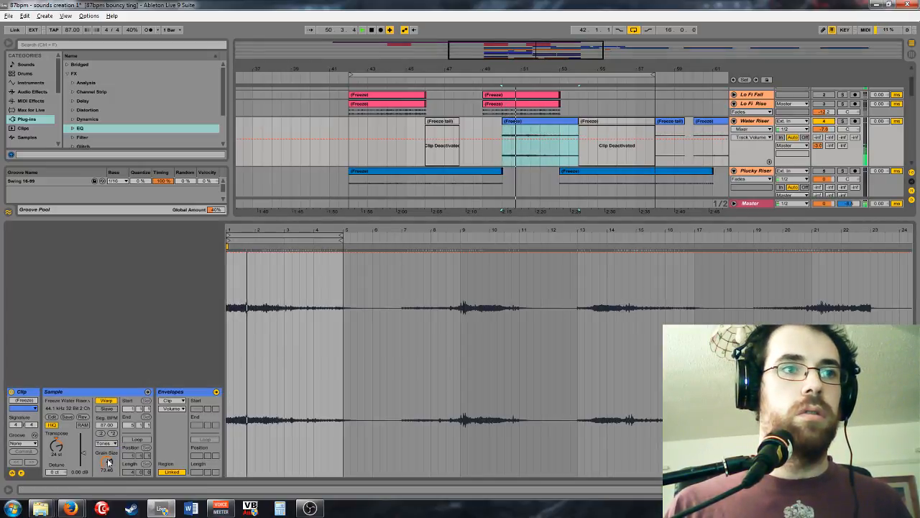
{"action": "left_click_drag", "start_coordinate": [57, 446], "coordinate": [56, 460]}
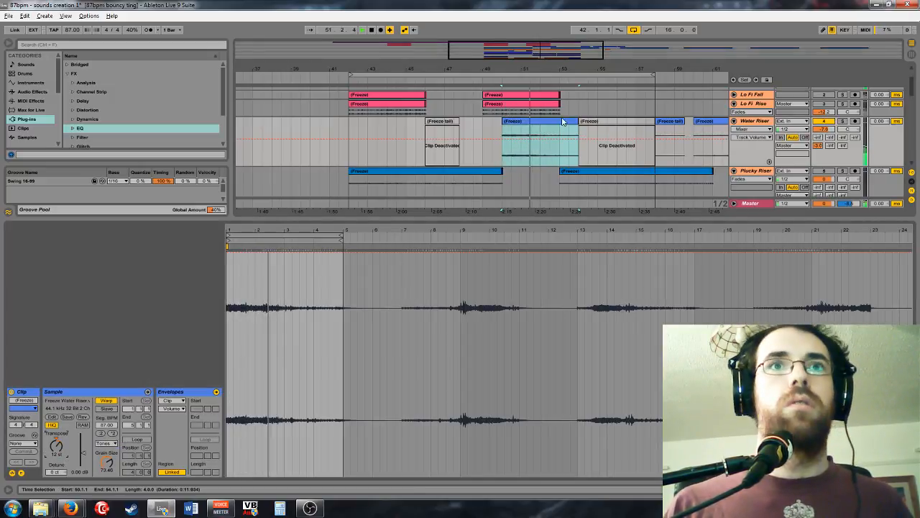
Step: Delete the deactivated Water Riser freeze tail clip at bar 46
{"action": "key", "text": "plus"}
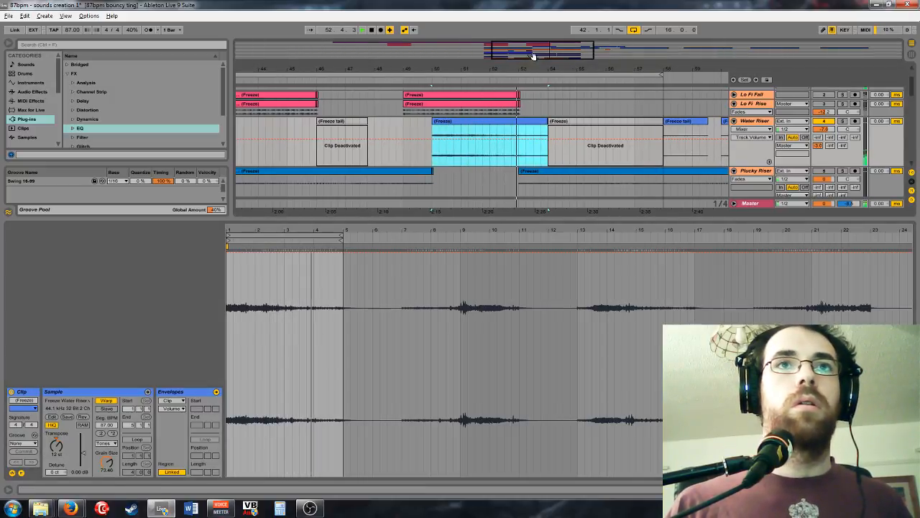
{"action": "left_click_drag", "start_coordinate": [532, 56], "coordinate": [512, 56]}
{"action": "left_click", "coordinate": [441, 127]}
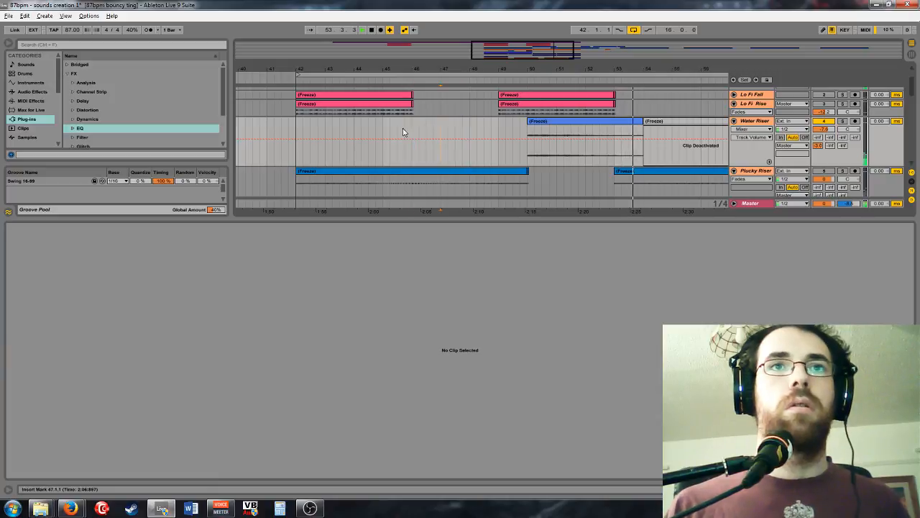
Step: Paste a copy of the bar 50 Water Riser clip, reverse it and place it at bars 46 to 50
{"action": "left_click", "coordinate": [403, 131]}
{"action": "key", "text": "ctrl+v"}
{"action": "left_click", "coordinate": [82, 424]}
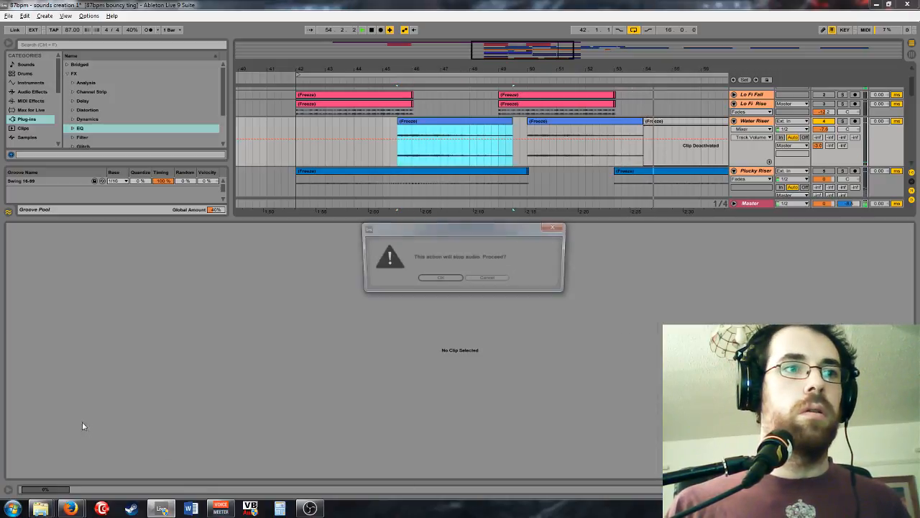
{"action": "left_click", "coordinate": [438, 279]}
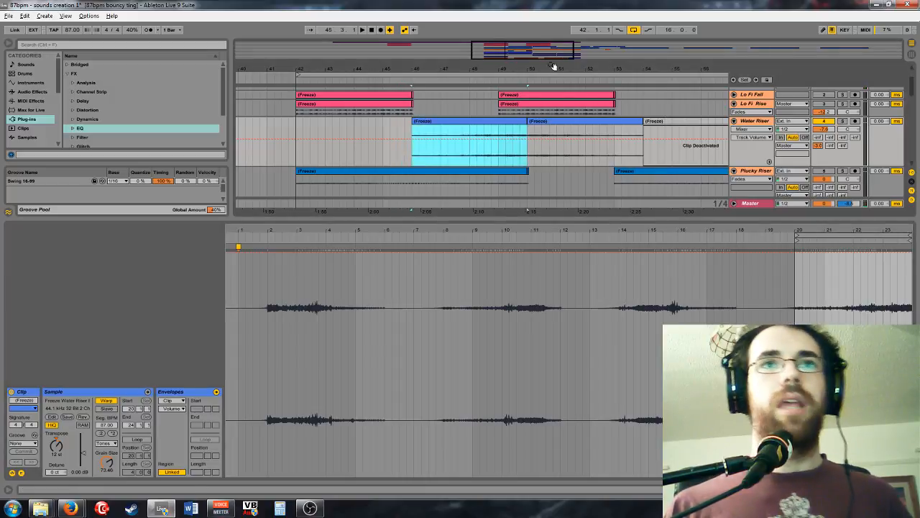
Step: Fold all the tracks and play the arrangement from bar 17
{"action": "left_click_drag", "start_coordinate": [553, 67], "coordinate": [469, 58]}
{"action": "scroll", "coordinate": [755, 155], "scroll_direction": "down", "scroll_amount": 1}
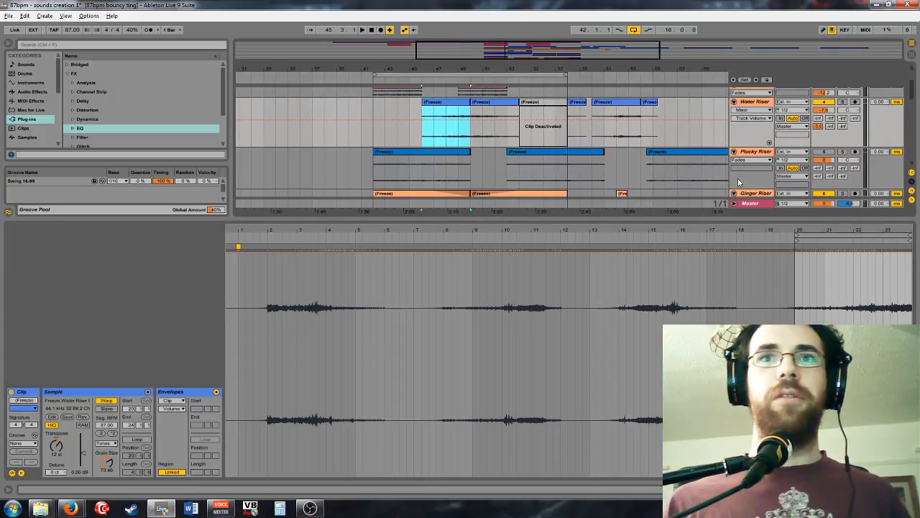
{"action": "left_click", "coordinate": [734, 152], "text": "alt"}
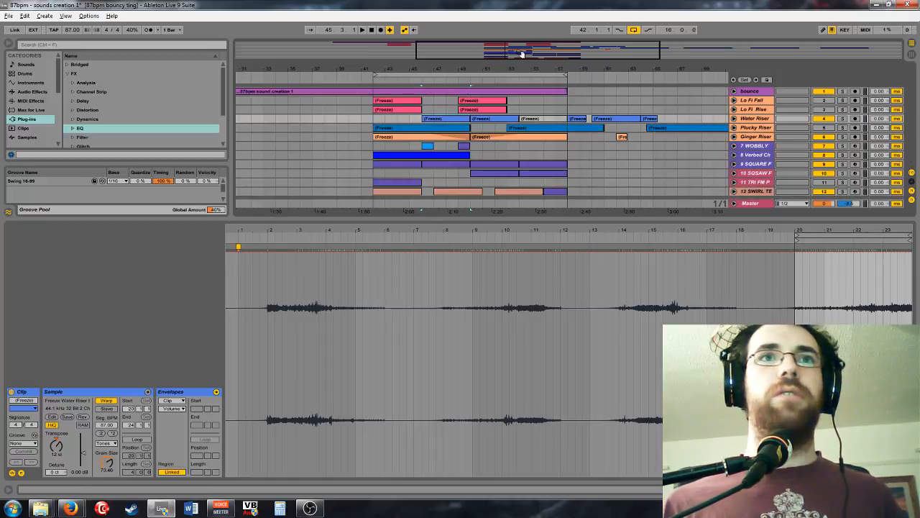
{"action": "left_click_drag", "start_coordinate": [523, 54], "coordinate": [501, 57]}
{"action": "key", "text": "plus"}
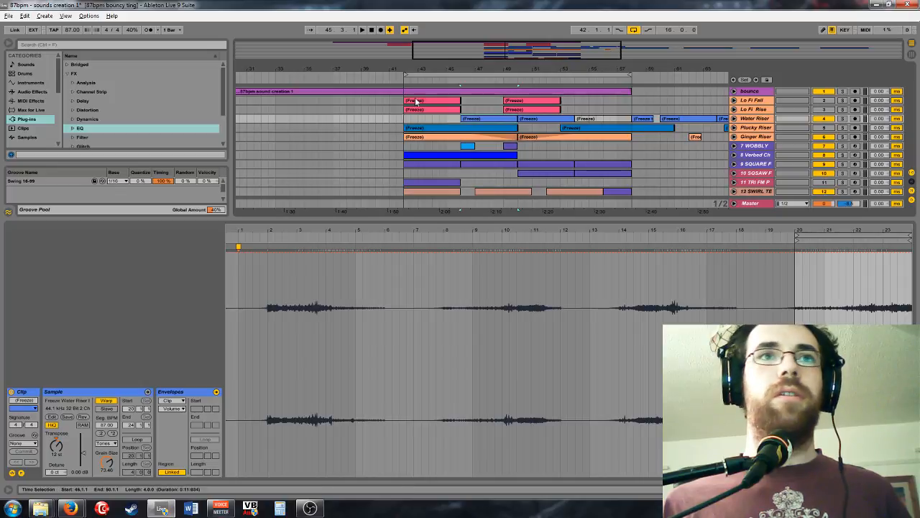
{"action": "mouse_move", "coordinate": [518, 52]}
{"action": "left_mouse_down"}
{"action": "mouse_move", "coordinate": [619, 53]}
{"action": "mouse_move", "coordinate": [454, 53]}
{"action": "left_mouse_up"}
{"action": "left_click", "coordinate": [267, 101]}
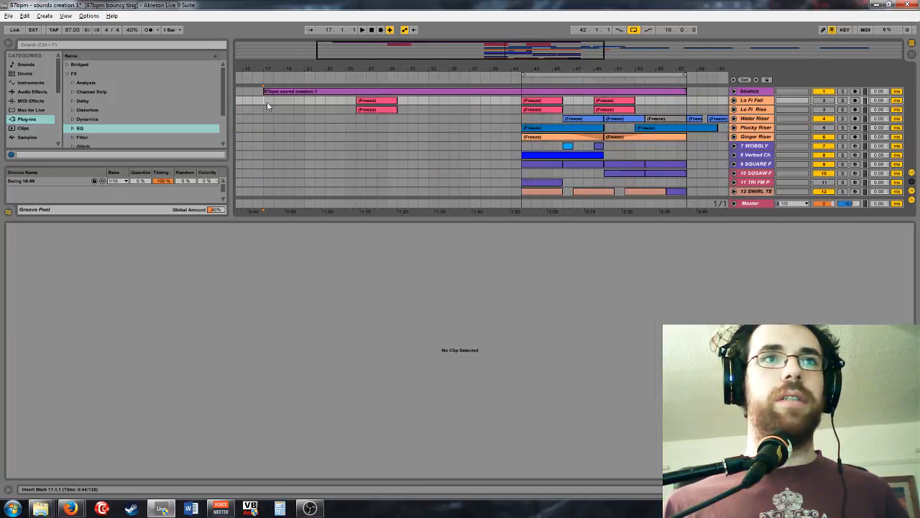
{"action": "key", "text": "space"}
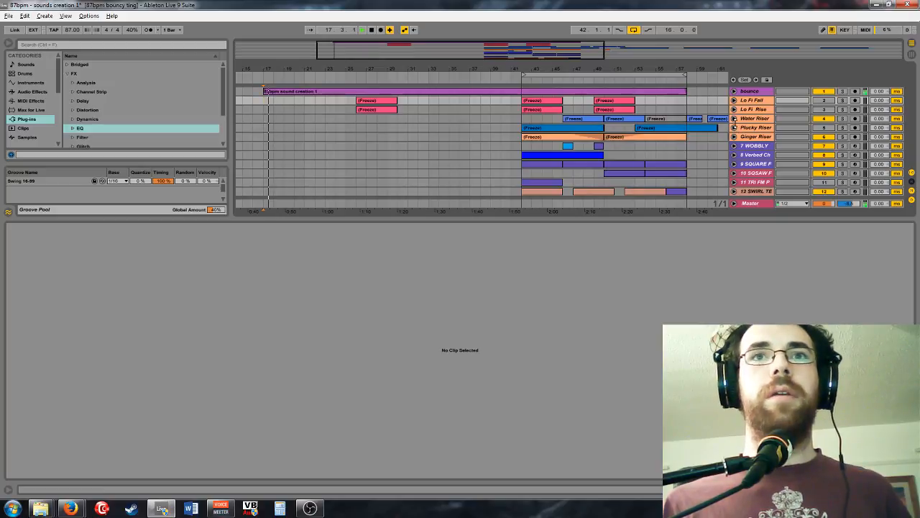
Step: Unfold the Lo Fi Fall, Lo Fi Rise and Plucky Riser tracks and move the bar 42 Plucky Riser clip to bars 34 to 42
{"action": "left_click", "coordinate": [733, 101]}
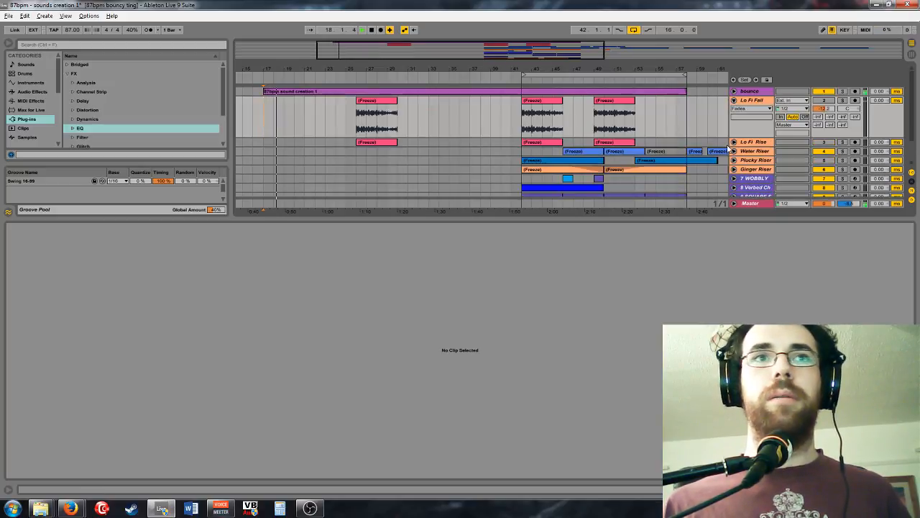
{"action": "left_click", "coordinate": [733, 142]}
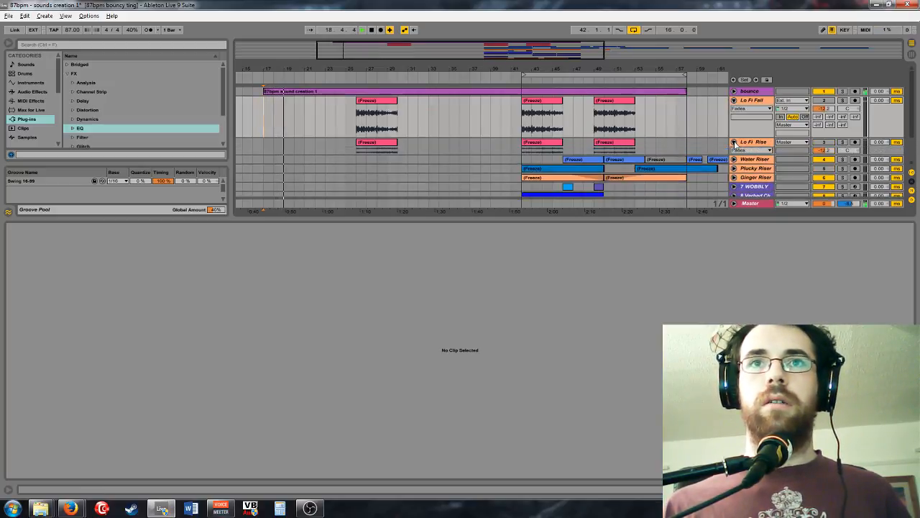
{"action": "left_click", "coordinate": [733, 168]}
{"action": "left_click", "coordinate": [489, 148]}
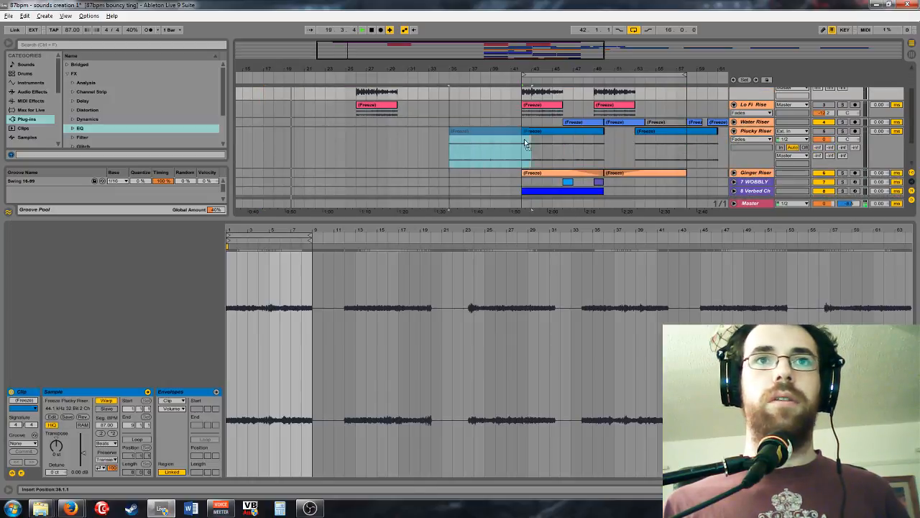
Step: Display the transposition envelope of the bar 34 Plucky Riser clip and show the track's fades
{"action": "left_click", "coordinate": [173, 409]}
{"action": "left_click", "coordinate": [172, 424]}
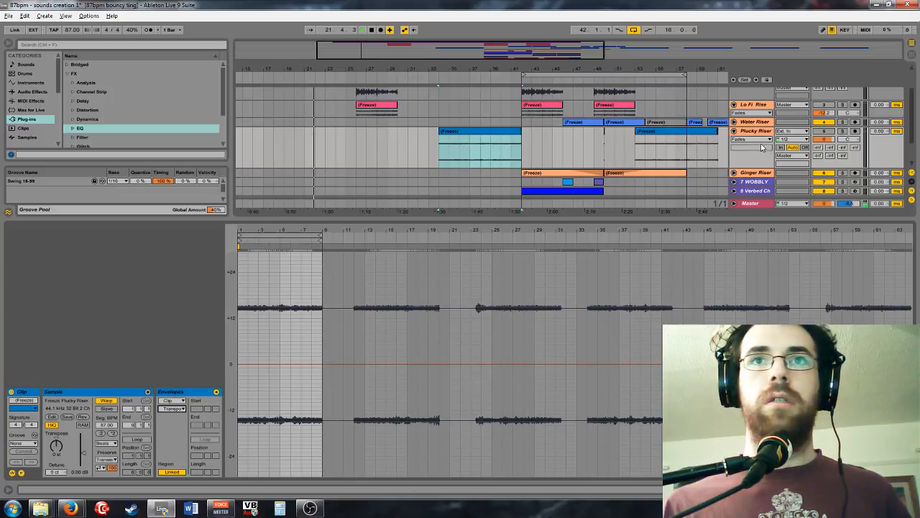
{"action": "left_click", "coordinate": [750, 139]}
{"action": "left_click", "coordinate": [749, 152]}
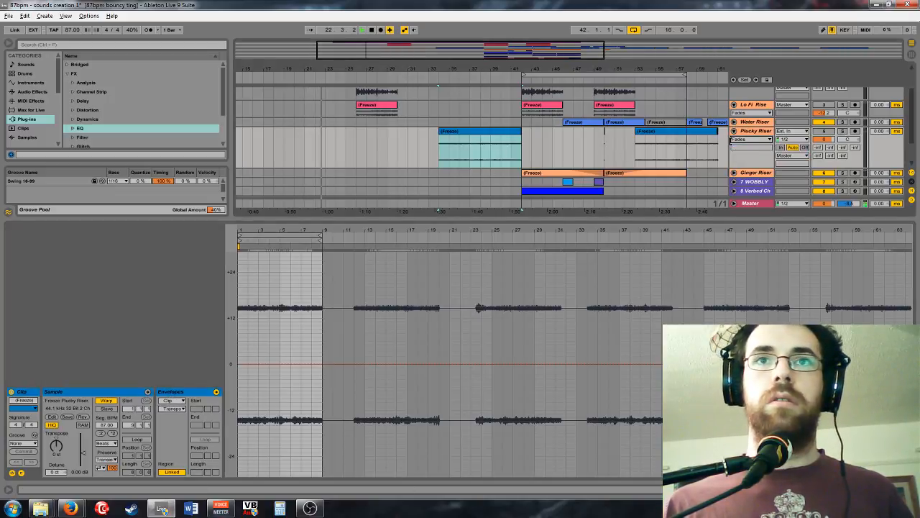
{"action": "left_click", "coordinate": [750, 140]}
{"action": "left_click", "coordinate": [745, 148]}
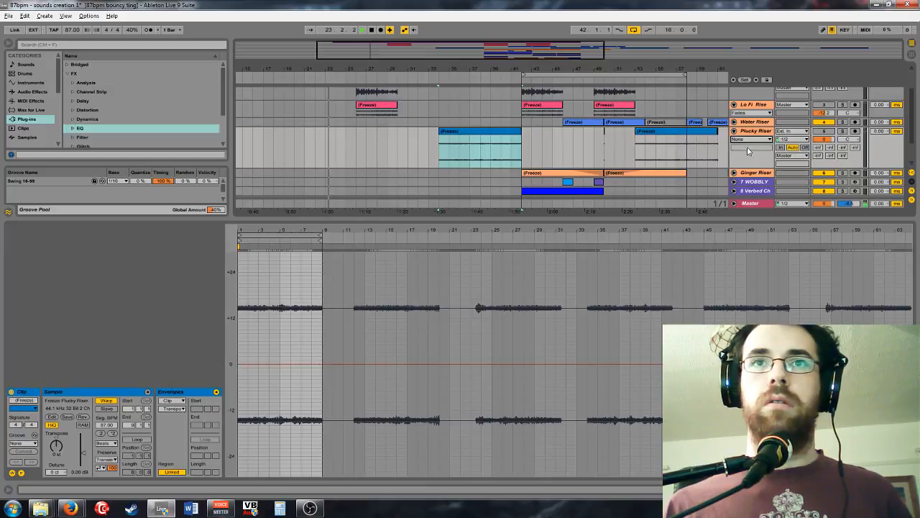
{"action": "left_click", "coordinate": [750, 139]}
{"action": "left_click", "coordinate": [750, 156]}
Step: Delete the leftover Plucky Riser sliver at bar 50 and fade the bar 34 clip in over its full length
{"action": "left_click_drag", "start_coordinate": [584, 147], "coordinate": [614, 148]}
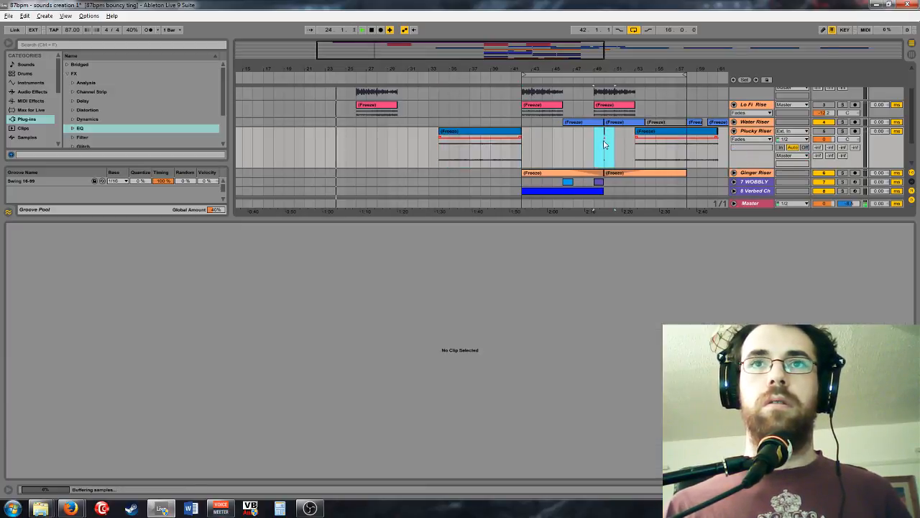
{"action": "left_click_drag", "start_coordinate": [438, 136], "coordinate": [509, 143]}
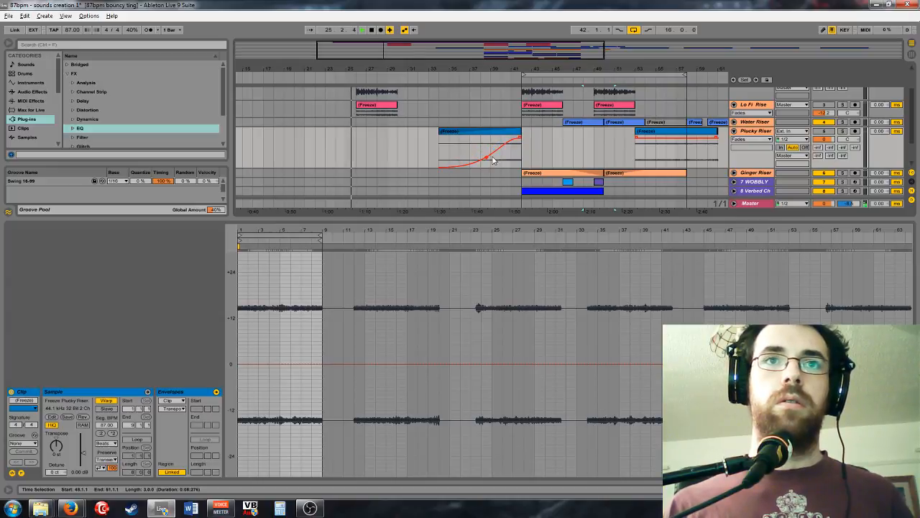
Step: Copy the bar 50 Ginger Riser clip to bars 34 to 42, stretch its fade-in to bar 42 and set its transposition to 0
{"action": "left_click", "coordinate": [733, 172]}
{"action": "left_click", "coordinate": [632, 144]}
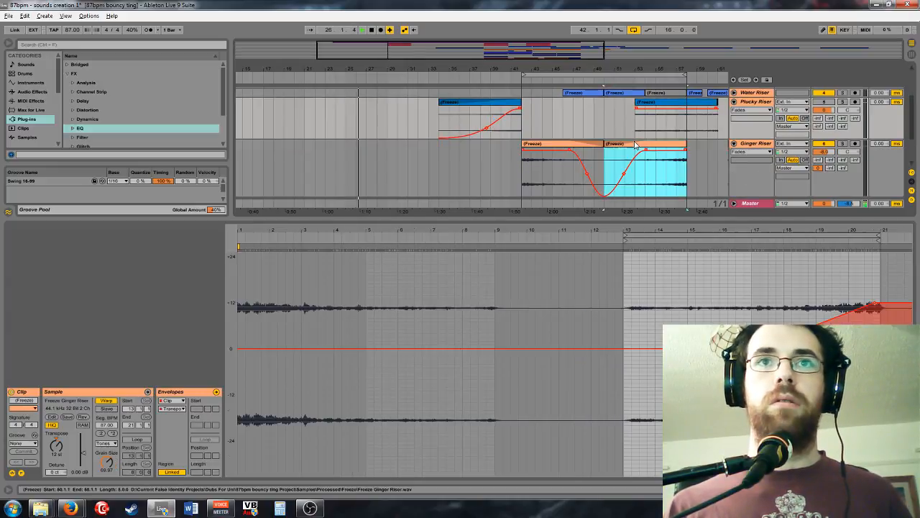
{"action": "left_click", "coordinate": [442, 155]}
{"action": "key", "text": "ctrl+v"}
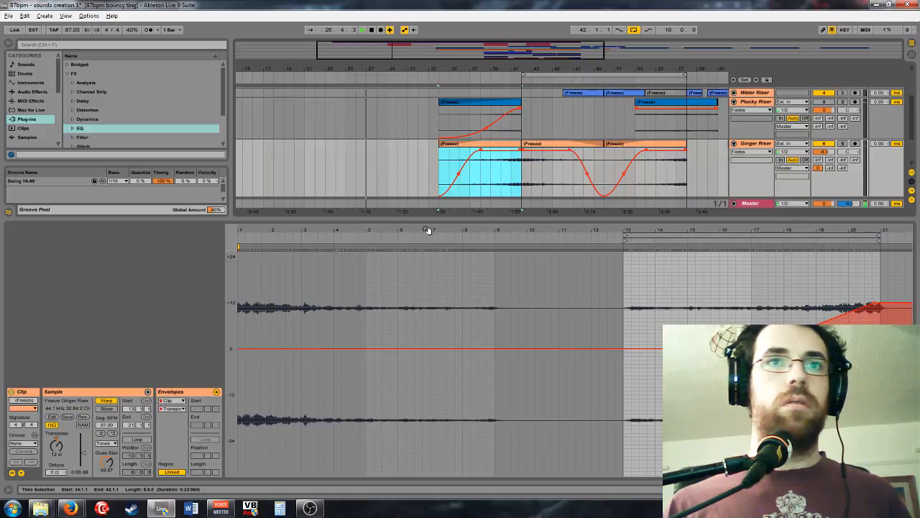
{"action": "left_click", "coordinate": [523, 154]}
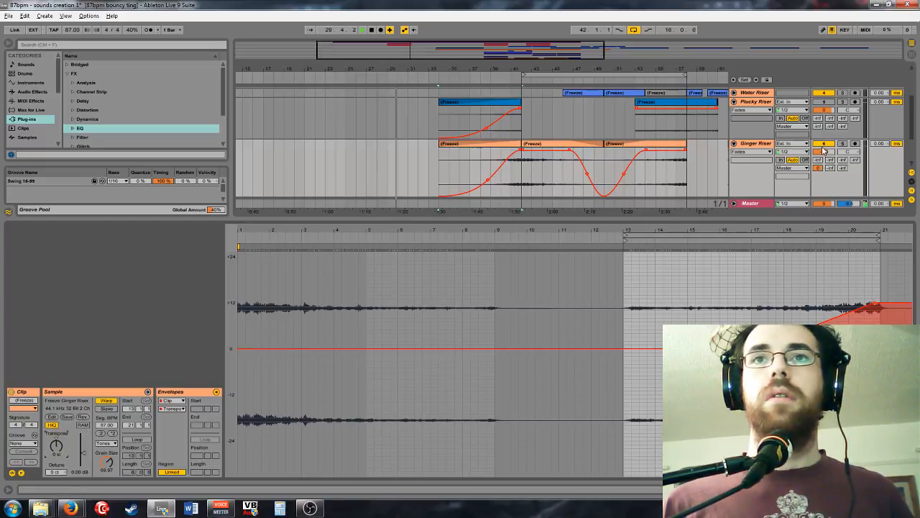
Step: Activate the Plucky Riser track, then adjust its track volume and its send to A-Main Spring
{"action": "left_click", "coordinate": [823, 101]}
{"action": "left_click", "coordinate": [824, 109]}
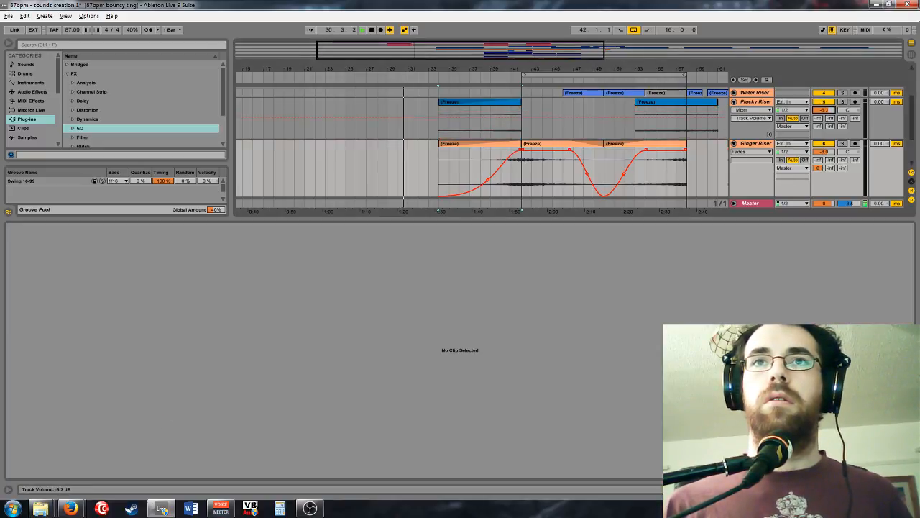
{"action": "left_click", "coordinate": [817, 119]}
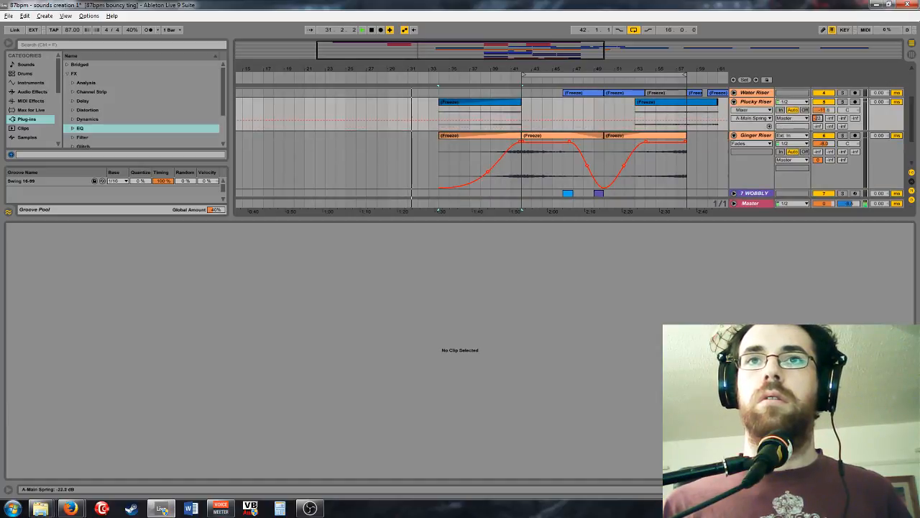
Step: Select the bar 34 clips on Plucky Riser and Ginger Riser and move them together one bar earlier, to bars 33 to 41
{"action": "left_click_drag", "start_coordinate": [565, 79], "coordinate": [628, 136]}
{"action": "left_click", "coordinate": [656, 136]}
{"action": "left_click", "coordinate": [674, 94], "text": "shift"}
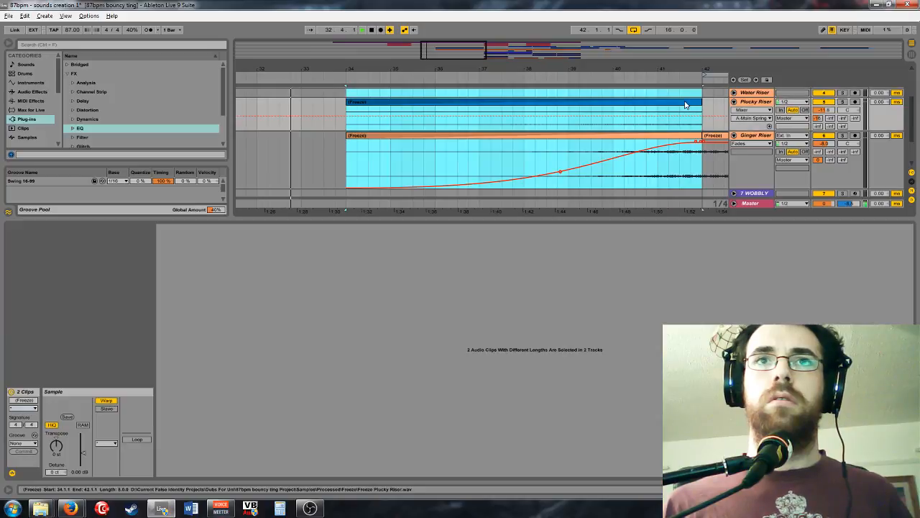
{"action": "mouse_move", "coordinate": [656, 110]}
{"action": "left_mouse_down"}
{"action": "mouse_move", "coordinate": [682, 105]}
{"action": "mouse_move", "coordinate": [649, 107]}
{"action": "left_mouse_up"}
{"action": "scroll", "coordinate": [683, 146], "scroll_direction": "up", "scroll_amount": 3}
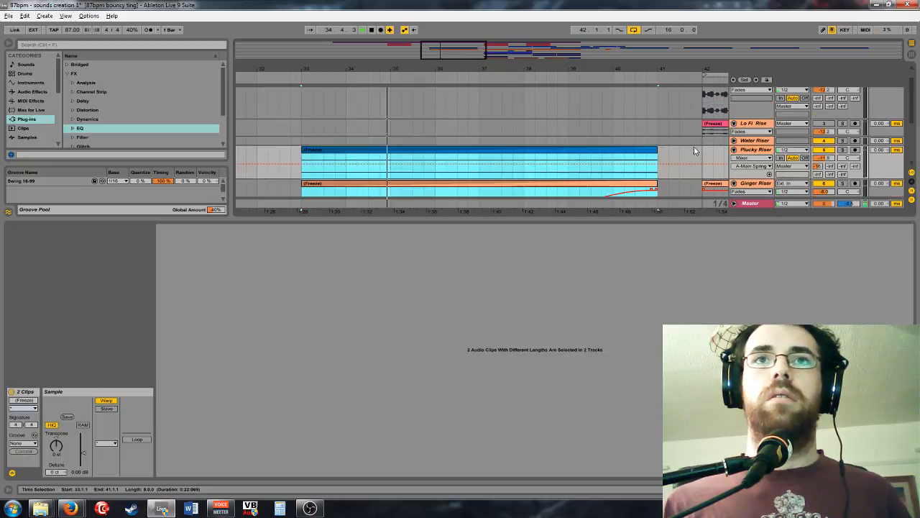
Step: Move the two selected riser clips half a bar later, to span 33.3.1 to 41.3.1
{"action": "left_click", "coordinate": [734, 91]}
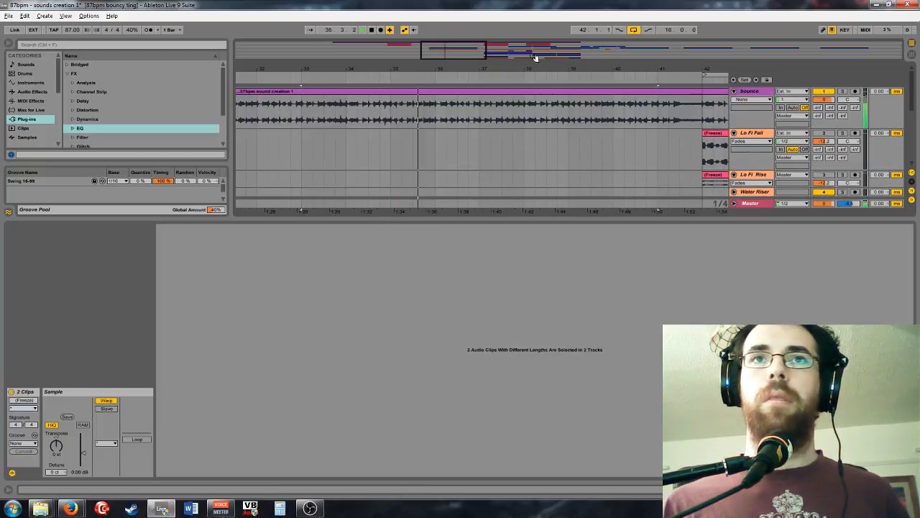
{"action": "mouse_move", "coordinate": [523, 73]}
{"action": "left_mouse_down"}
{"action": "mouse_move", "coordinate": [498, 75]}
{"action": "mouse_move", "coordinate": [534, 74]}
{"action": "left_mouse_up"}
{"action": "scroll", "coordinate": [623, 105], "scroll_direction": "down", "scroll_amount": 5}
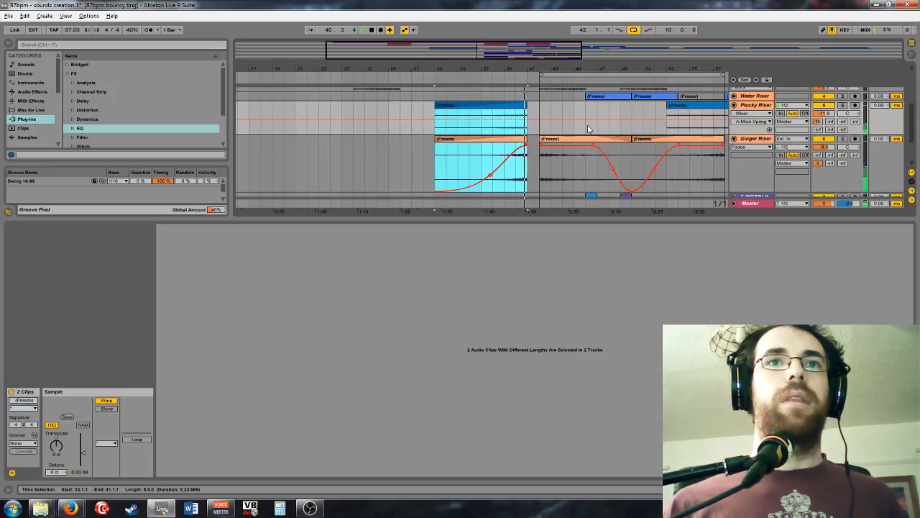
{"action": "key", "text": "plus"}
{"action": "key", "text": "plus"}
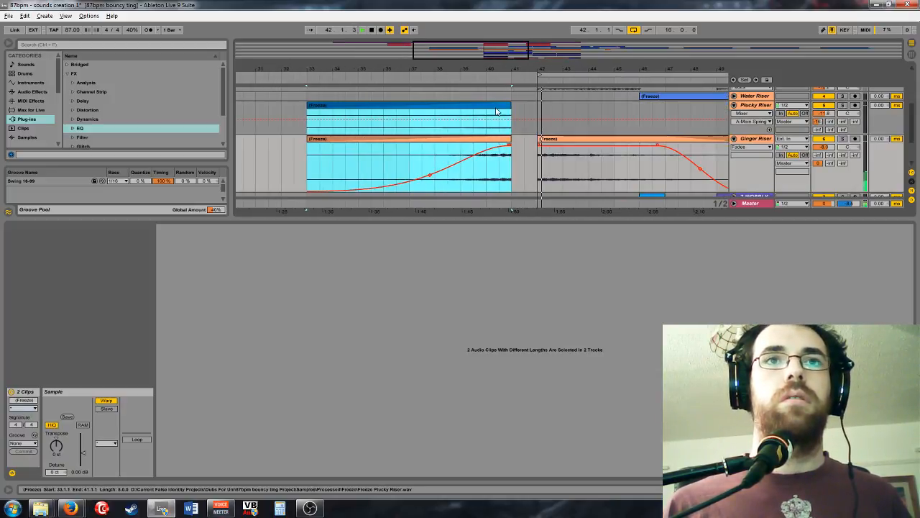
{"action": "left_click_drag", "start_coordinate": [495, 105], "coordinate": [507, 106]}
{"action": "key", "text": "minus"}
{"action": "key", "text": "minus"}
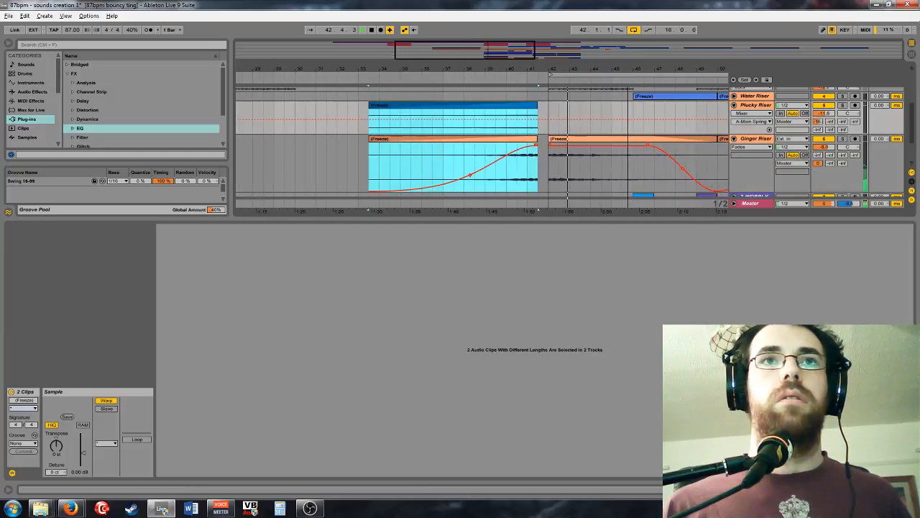
{"action": "key", "text": "minus"}
{"action": "key", "text": "minus"}
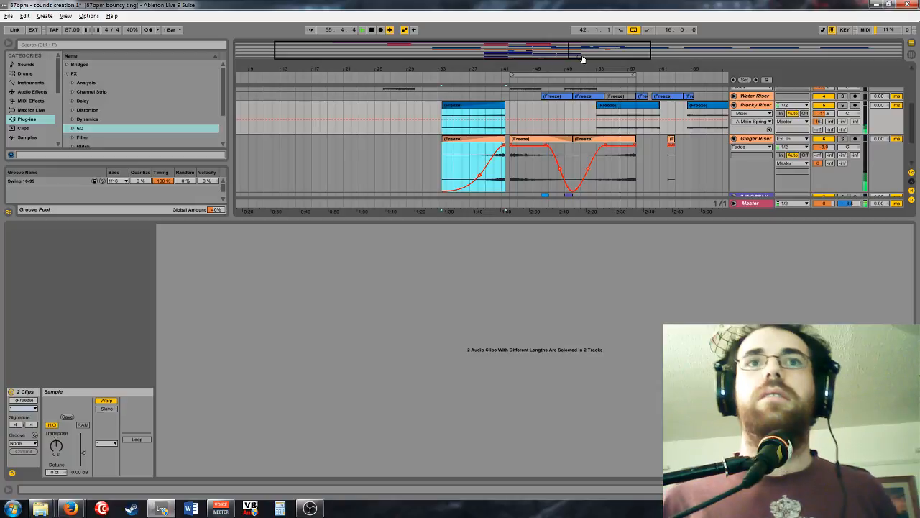
Step: Fold all tracks so the whole arrangement fits in view
{"action": "left_click_drag", "start_coordinate": [633, 45], "coordinate": [659, 52]}
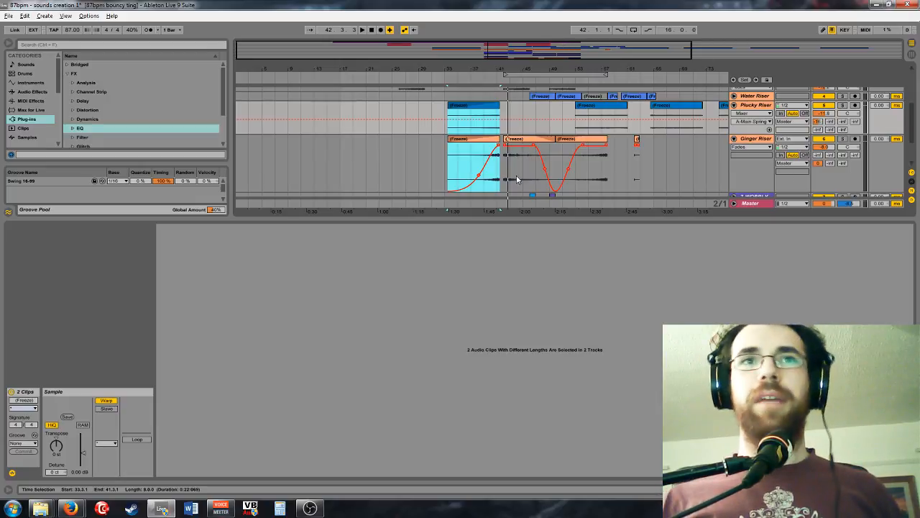
{"action": "left_click_drag", "start_coordinate": [573, 74], "coordinate": [467, 219]}
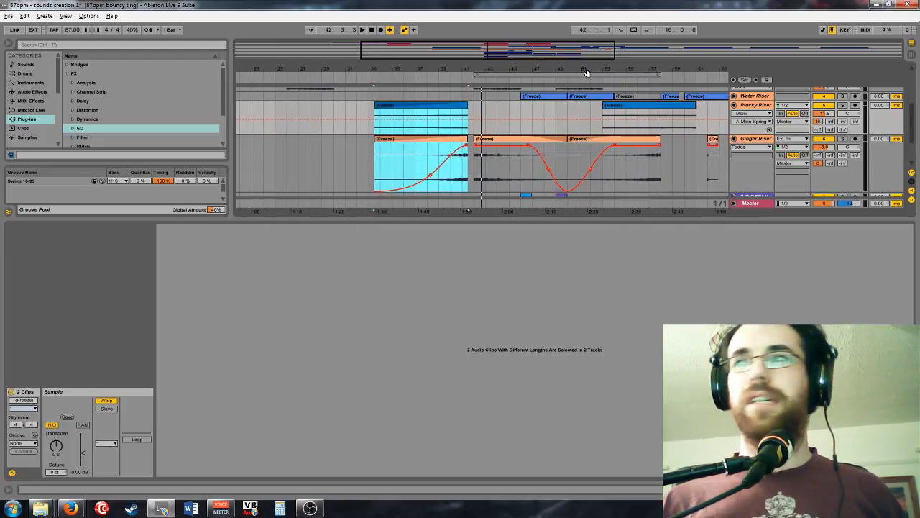
{"action": "left_click_drag", "start_coordinate": [584, 69], "coordinate": [612, 59]}
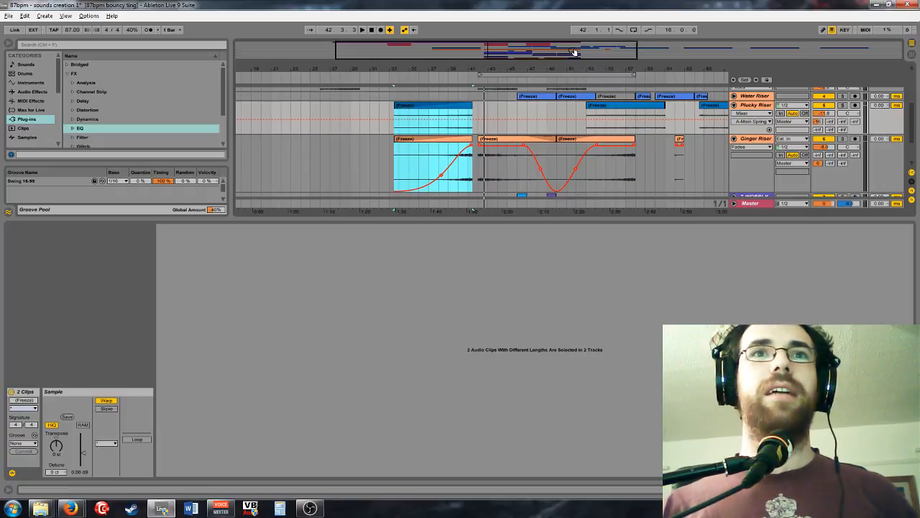
{"action": "left_click_drag", "start_coordinate": [577, 66], "coordinate": [577, 62]}
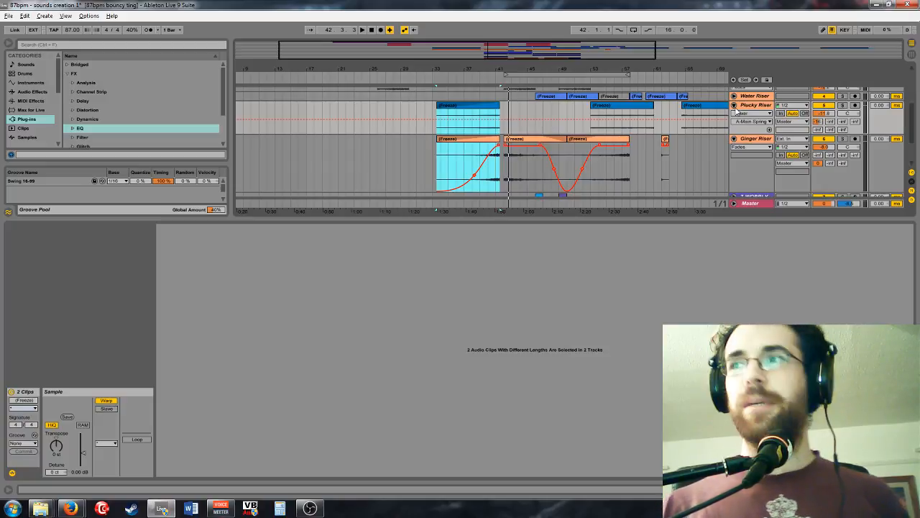
{"action": "left_click", "coordinate": [734, 106], "text": "alt"}
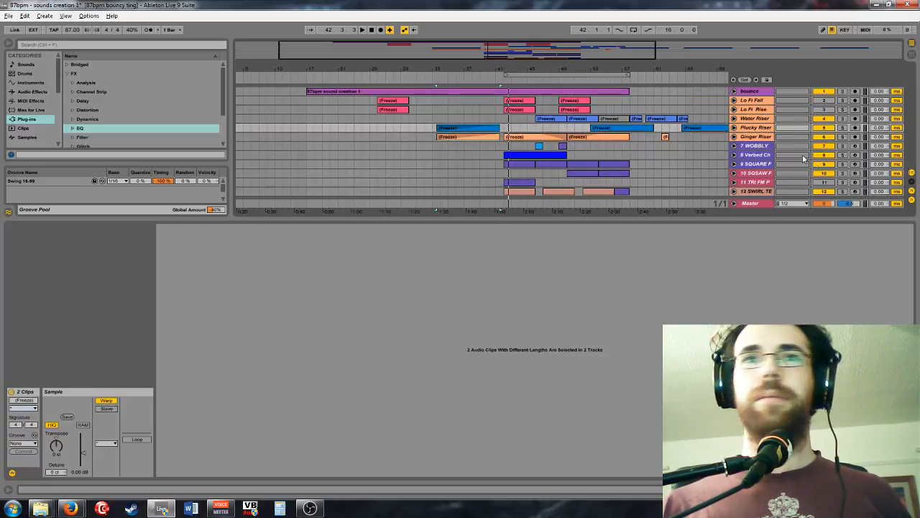
{"action": "left_click_drag", "start_coordinate": [577, 54], "coordinate": [611, 69]}
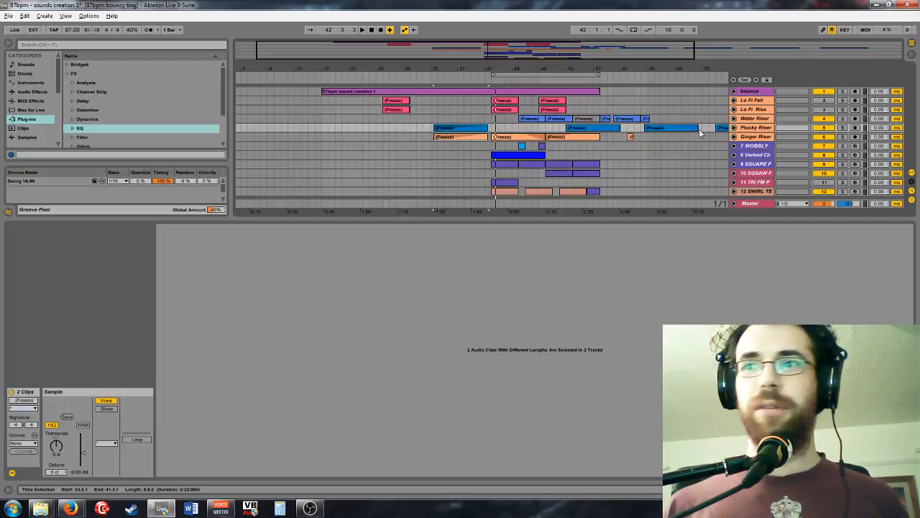
{"action": "left_click_drag", "start_coordinate": [626, 54], "coordinate": [633, 61]}
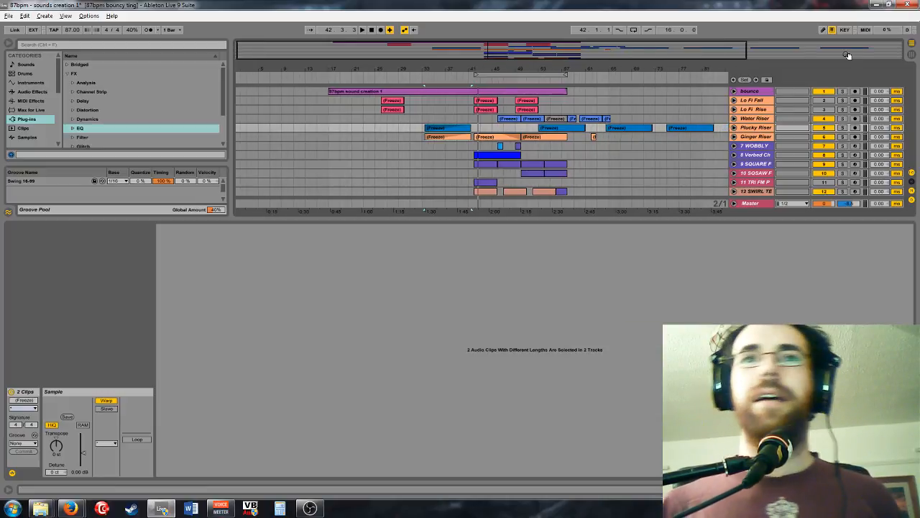
{"action": "left_click_drag", "start_coordinate": [711, 54], "coordinate": [713, 64]}
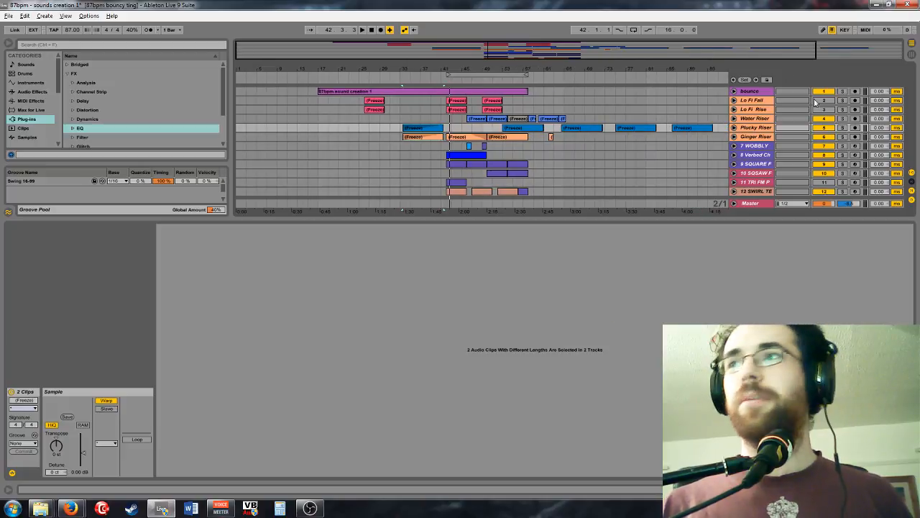
{"action": "left_click_drag", "start_coordinate": [618, 48], "coordinate": [542, 50]}
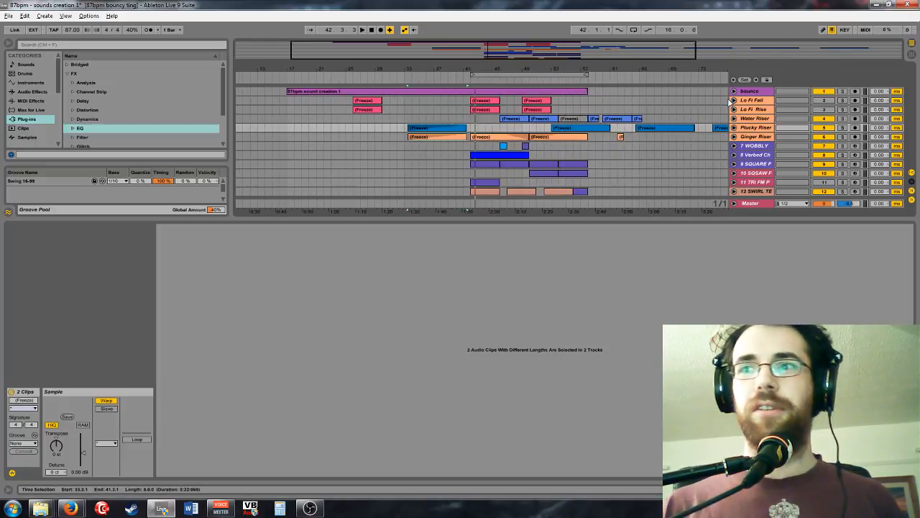
{"action": "left_click_drag", "start_coordinate": [641, 66], "coordinate": [607, 69]}
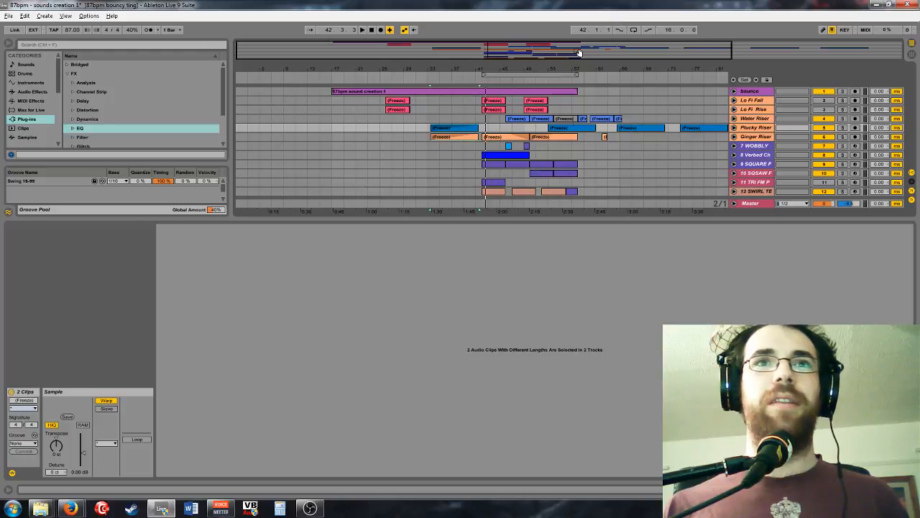
{"action": "left_click_drag", "start_coordinate": [578, 50], "coordinate": [531, 60]}
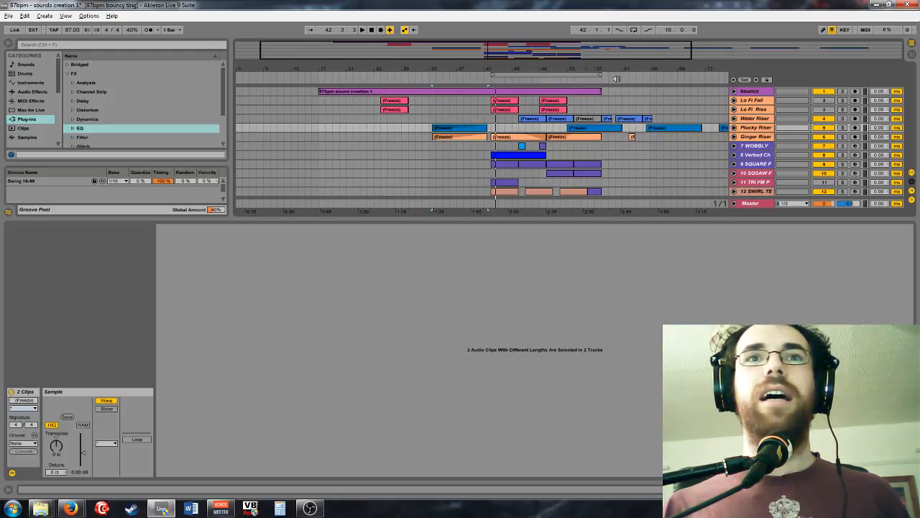